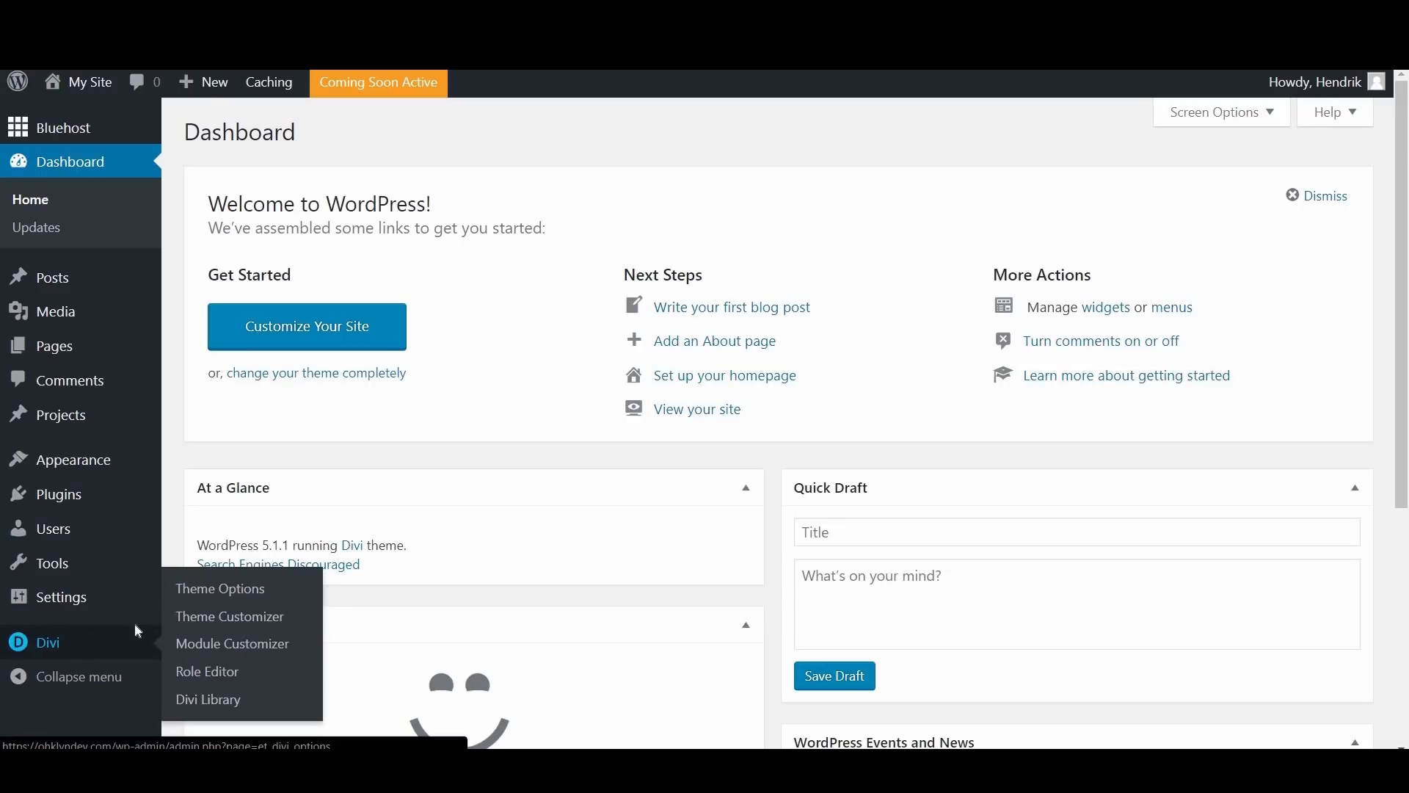
# Step: From the logo setting in the Divi Theme Options, upload triangleLogoRev from the Images folder to the media library
pyautogui.click(234, 589)
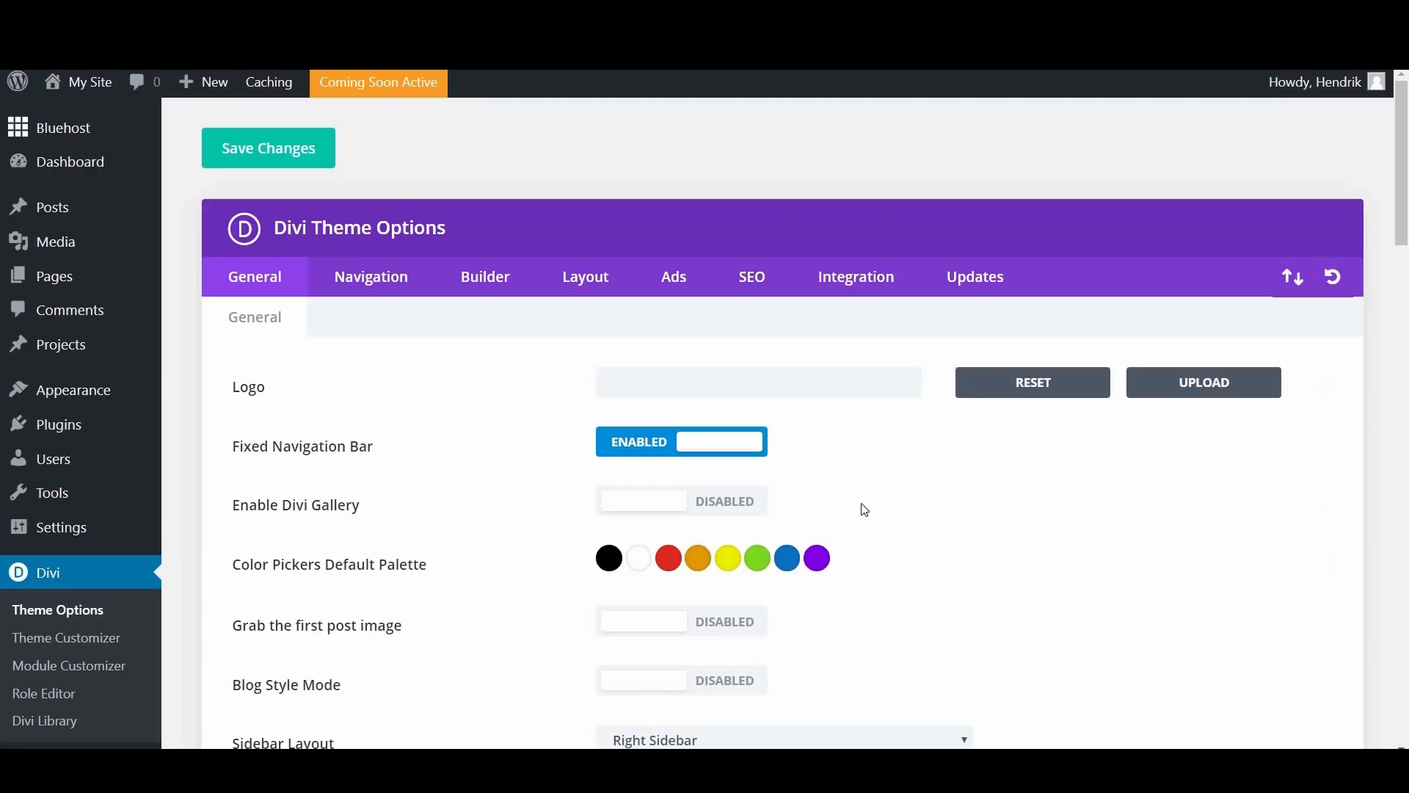
pyautogui.scroll(-4, 982, 491)
pyautogui.scroll(-1, 986, 494)
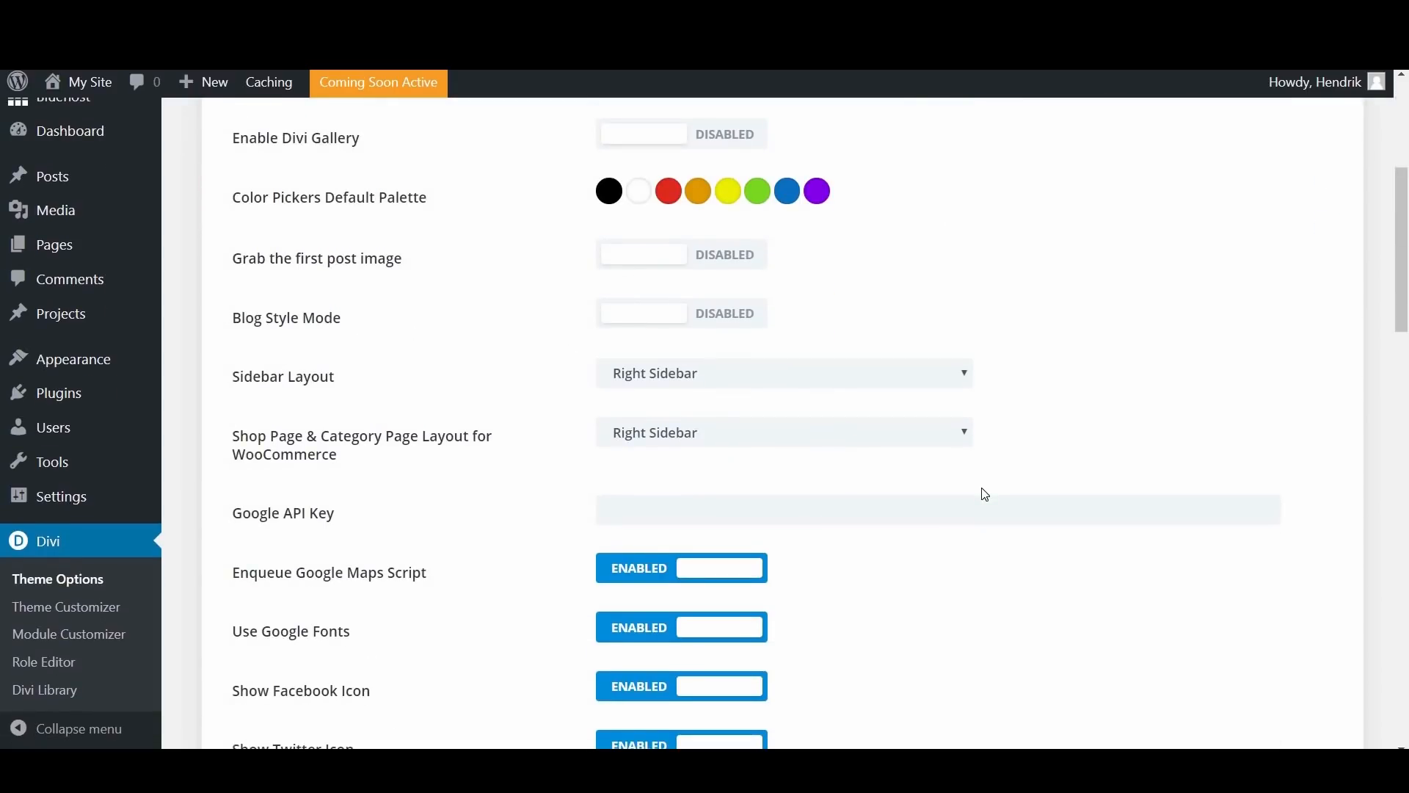
pyautogui.scroll(3, 981, 490)
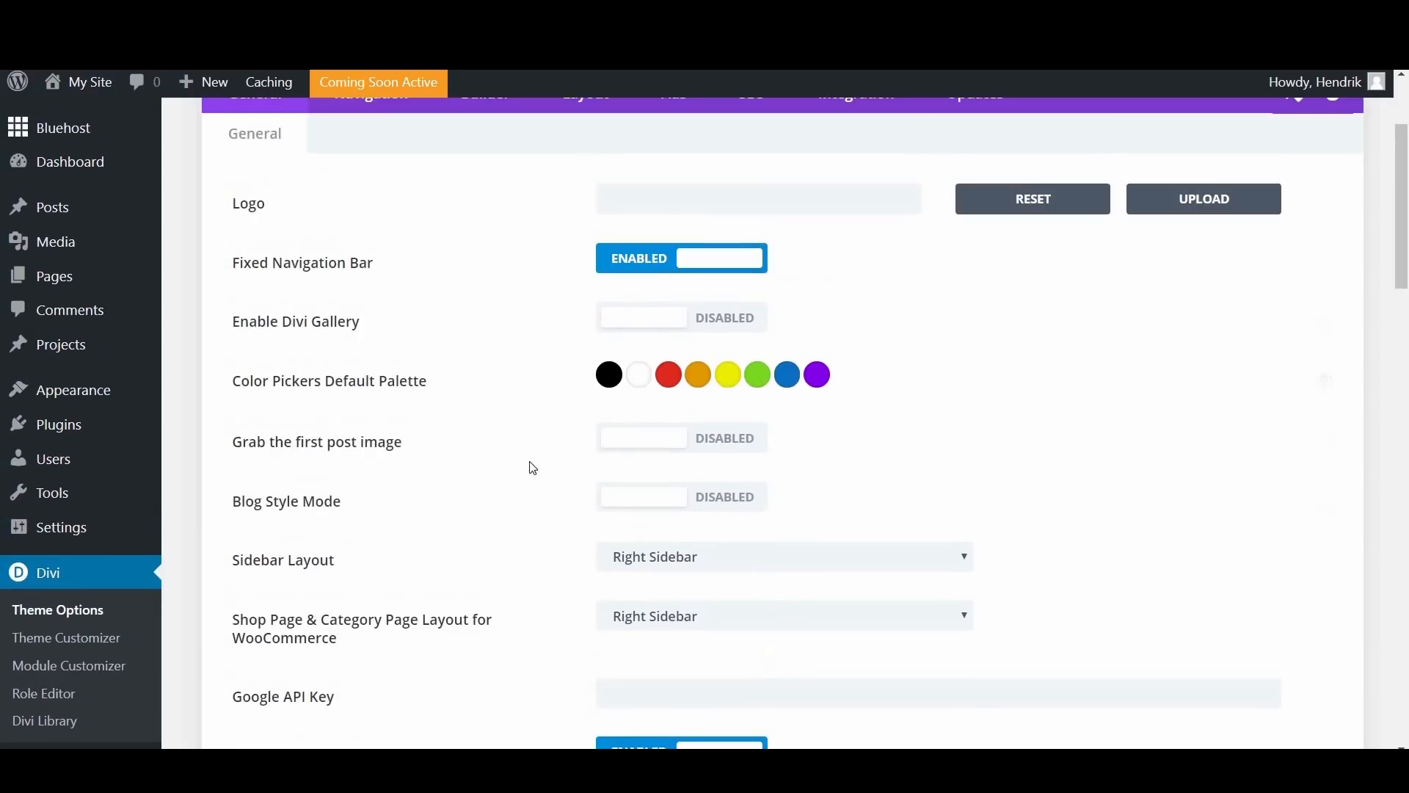
pyautogui.scroll(3, 709, 319)
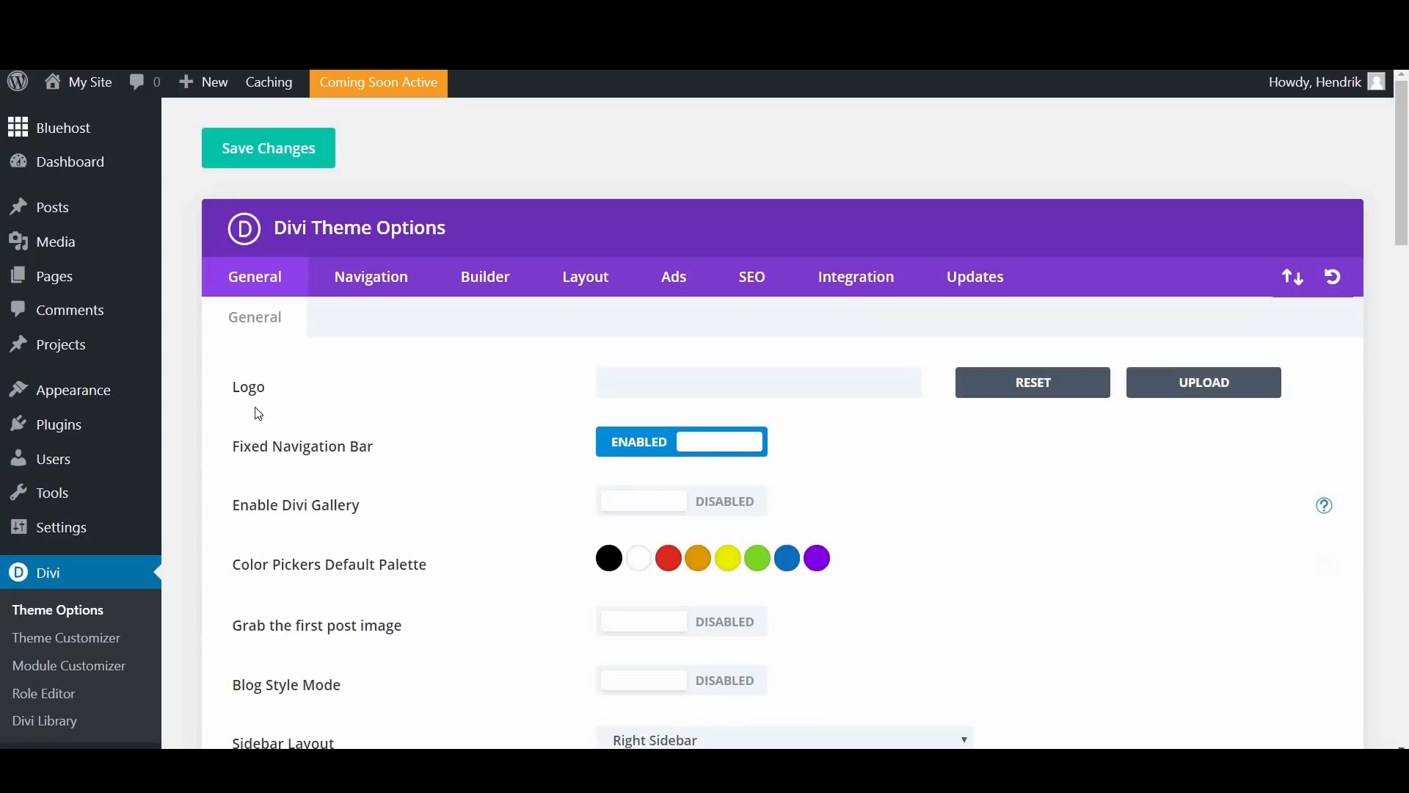
pyautogui.click(1232, 389)
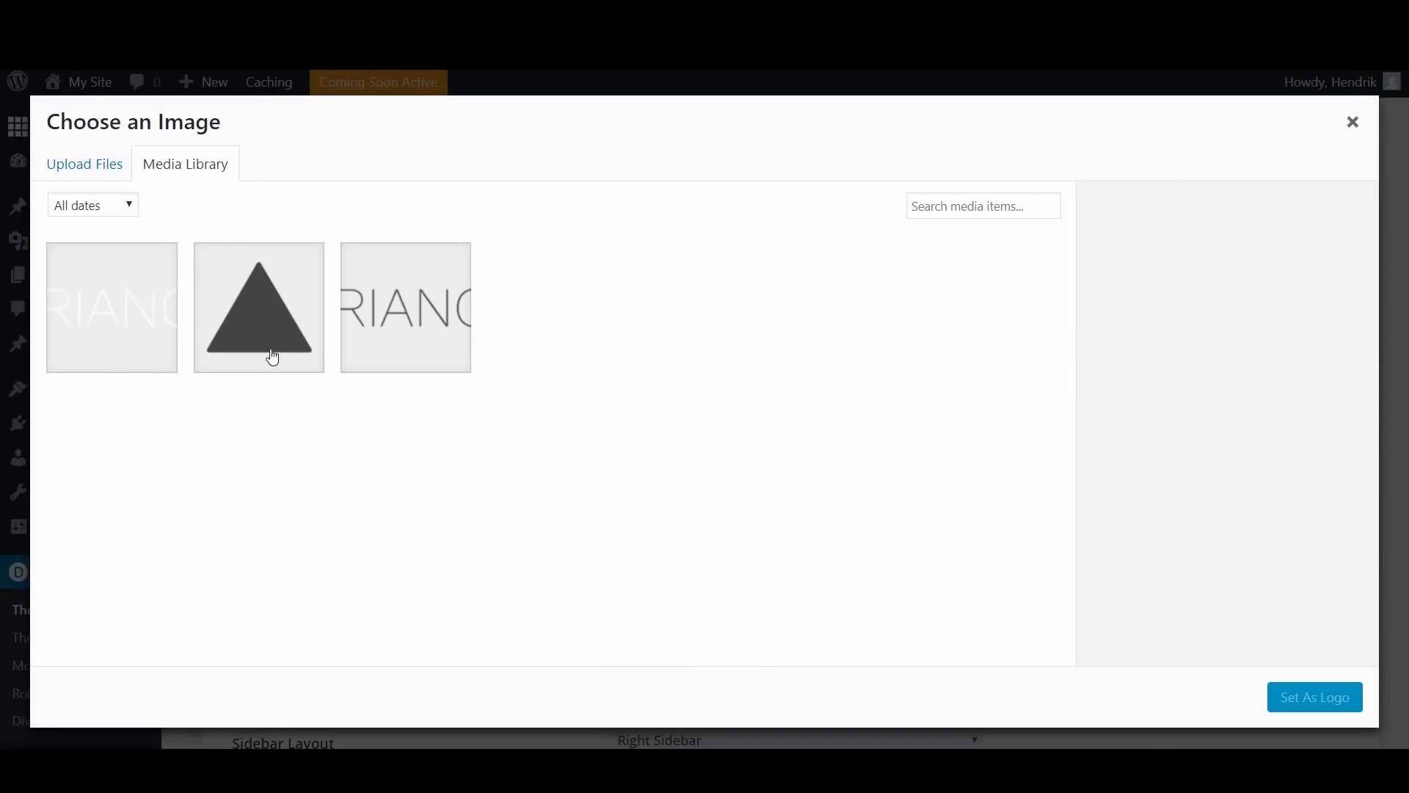
pyautogui.click(94, 166)
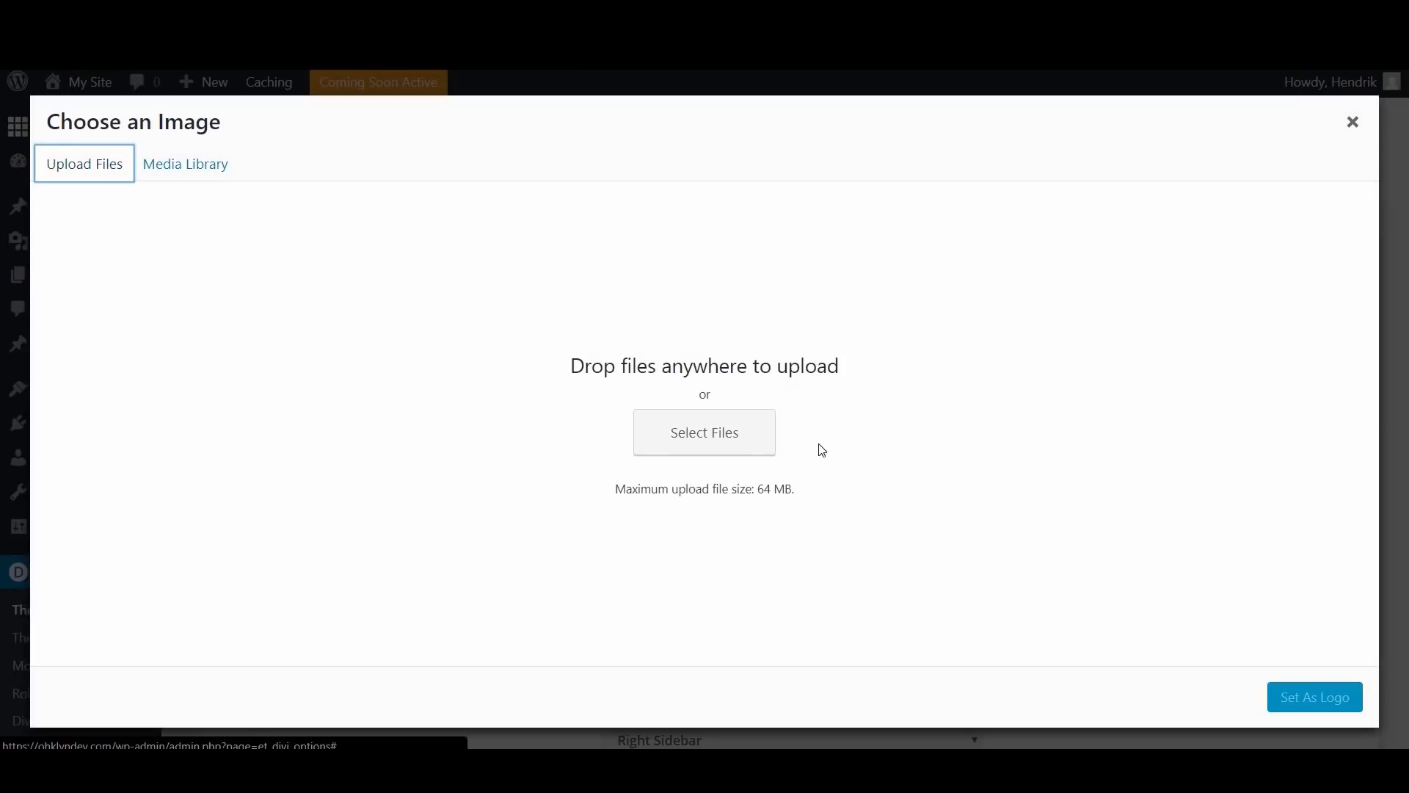
pyautogui.click(710, 445)
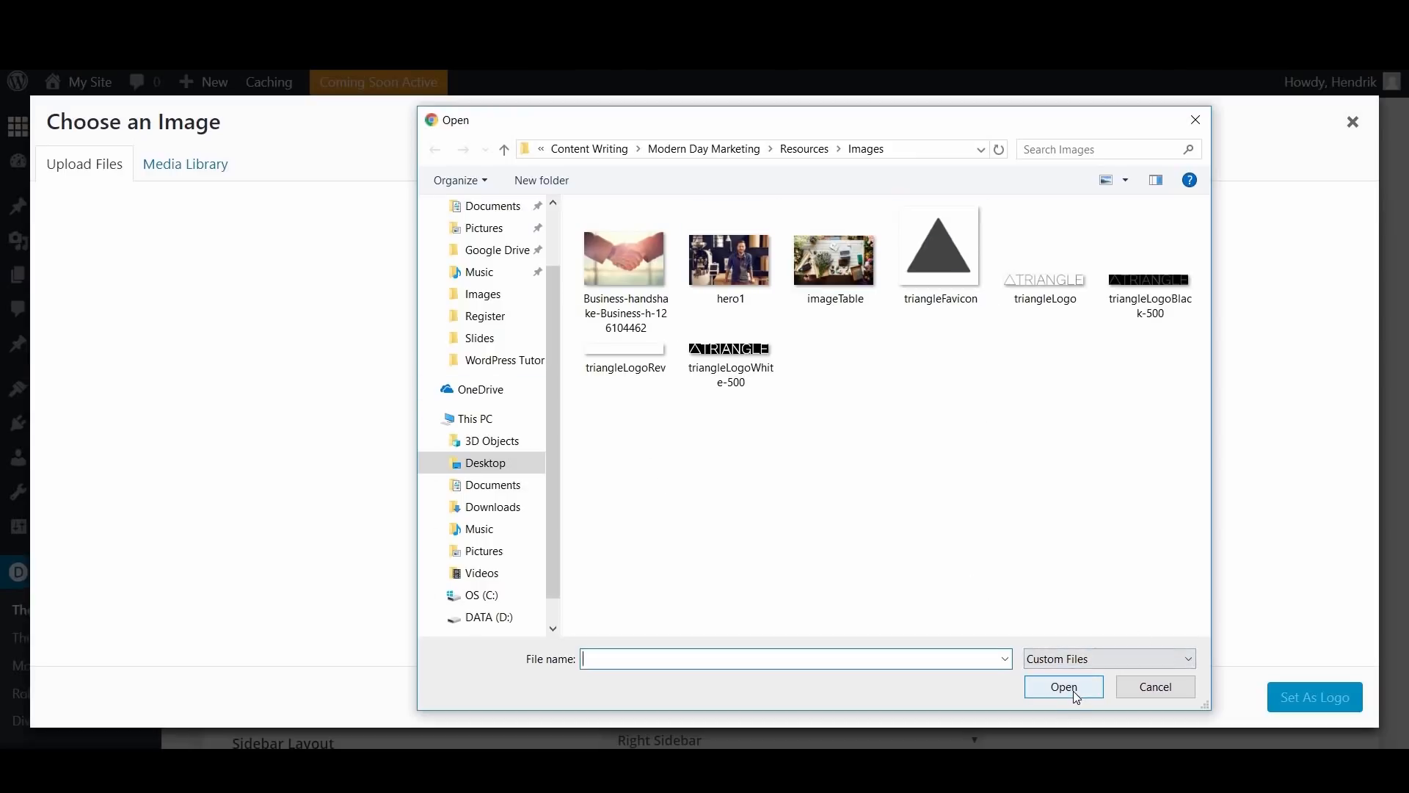
pyautogui.click(630, 367)
pyautogui.click(1064, 687)
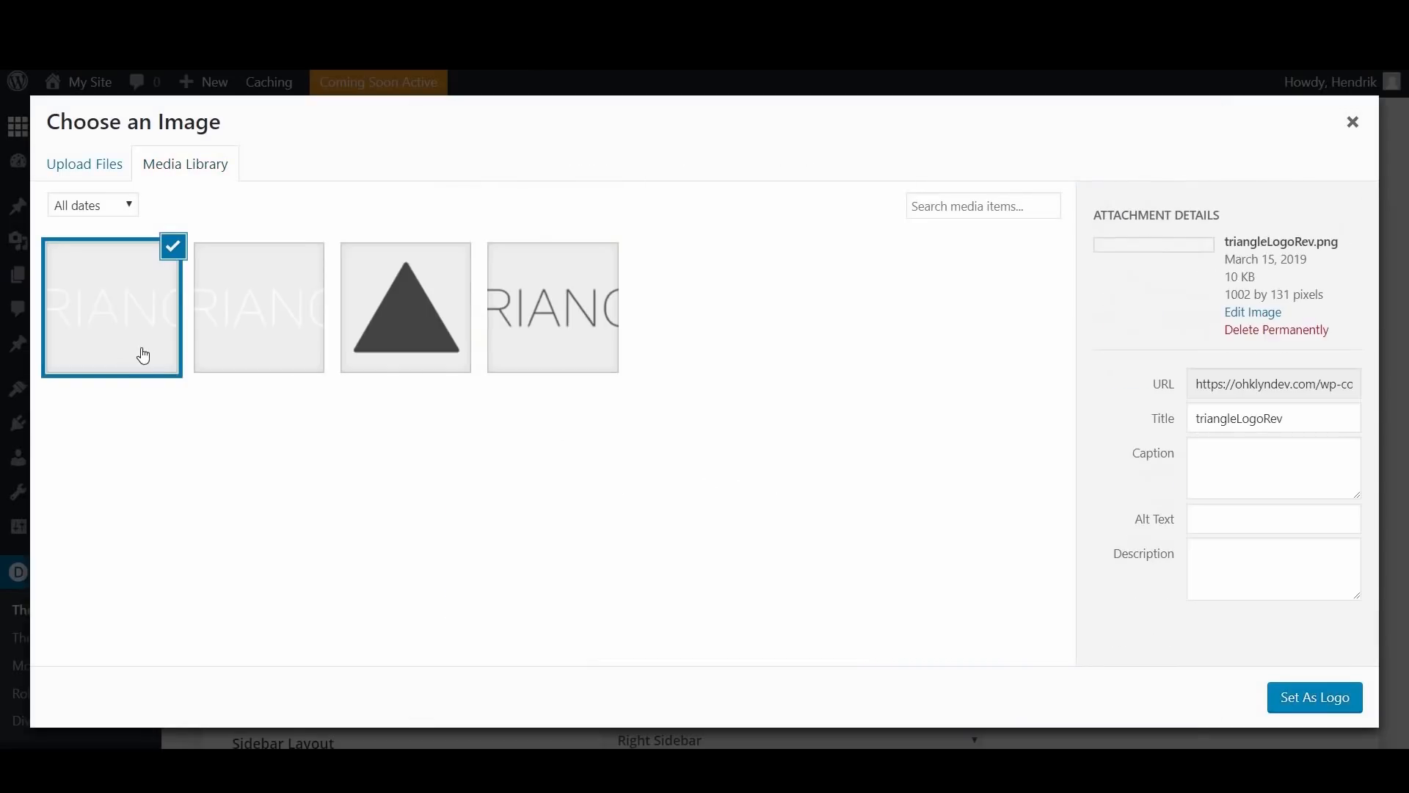
# Step: Select the dark triangleLogo.png image in the media library and set it as the theme's logo
pyautogui.click(565, 308)
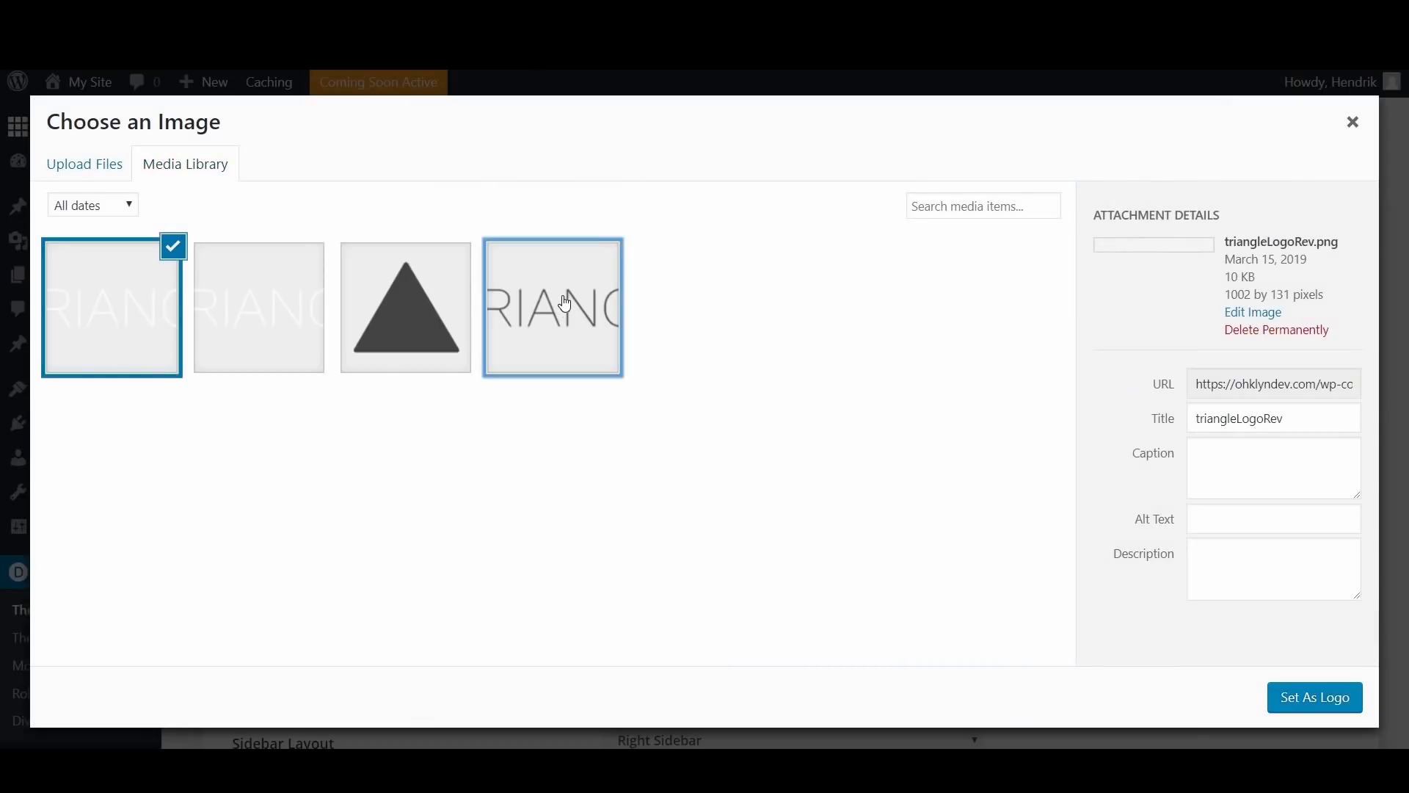
pyautogui.moveTo(1327, 522); pyautogui.dragTo(1181, 539)
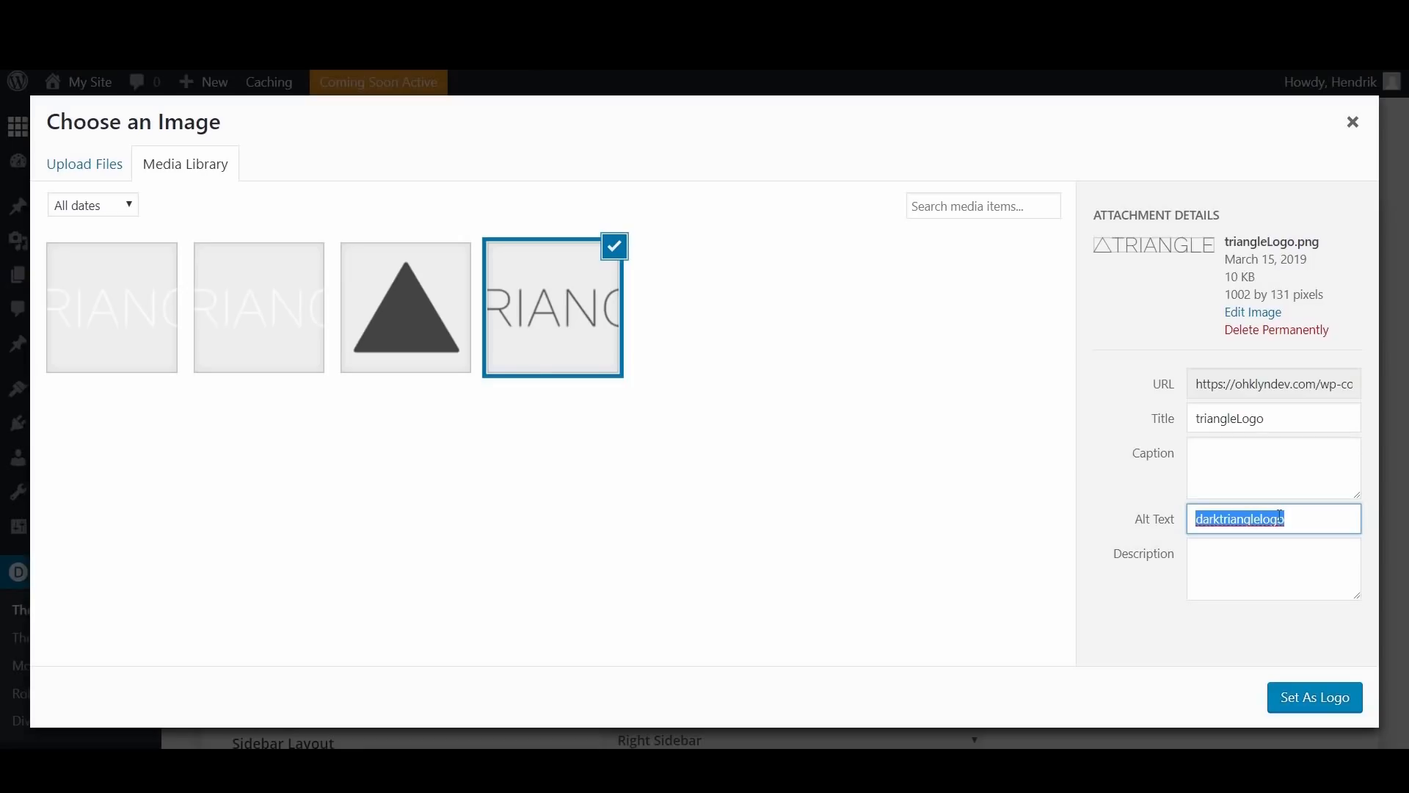
pyautogui.click(1306, 518)
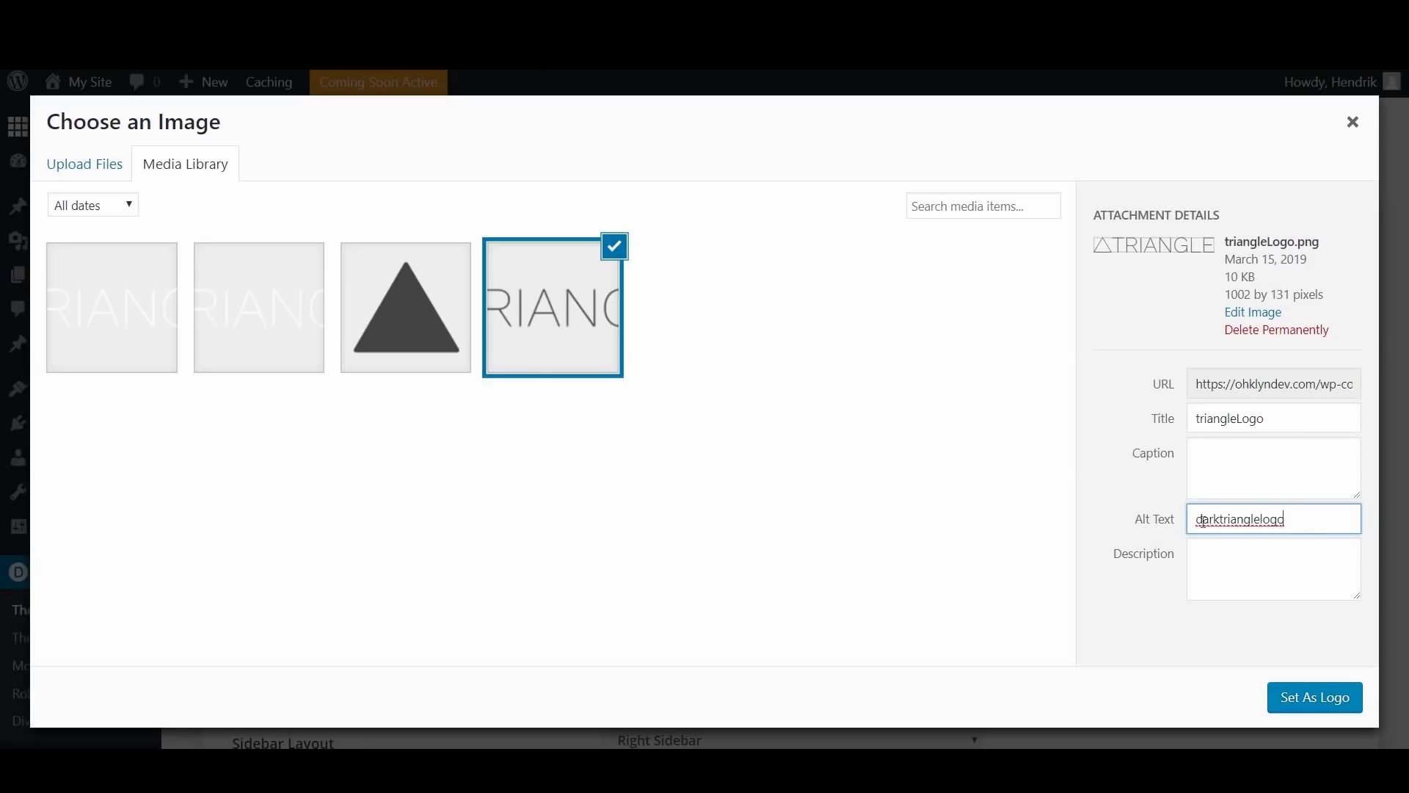
pyautogui.click(1315, 698)
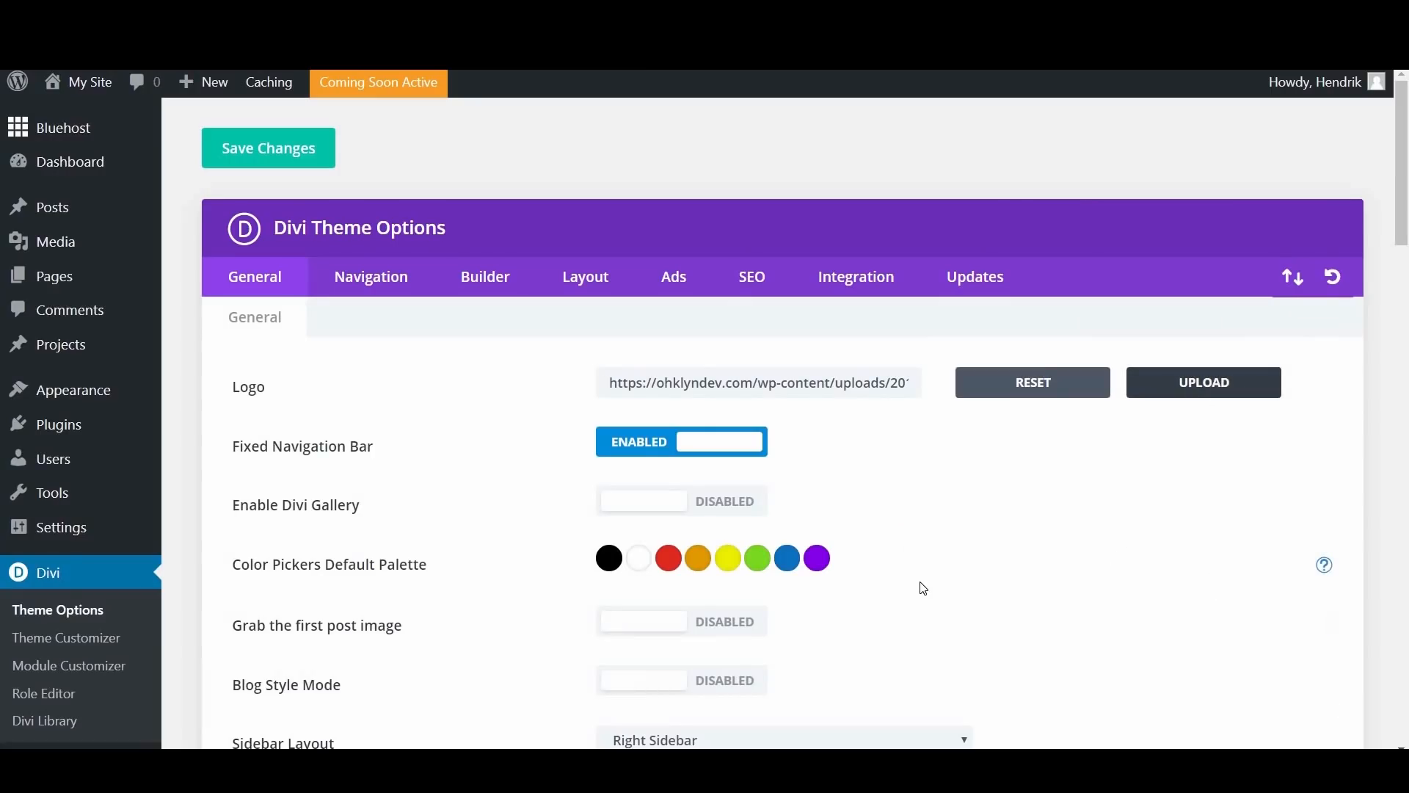
# Step: Change the green swatch in the default color picker palette to #0ddadd and save the theme options
pyautogui.scroll(-3, 418, 406)
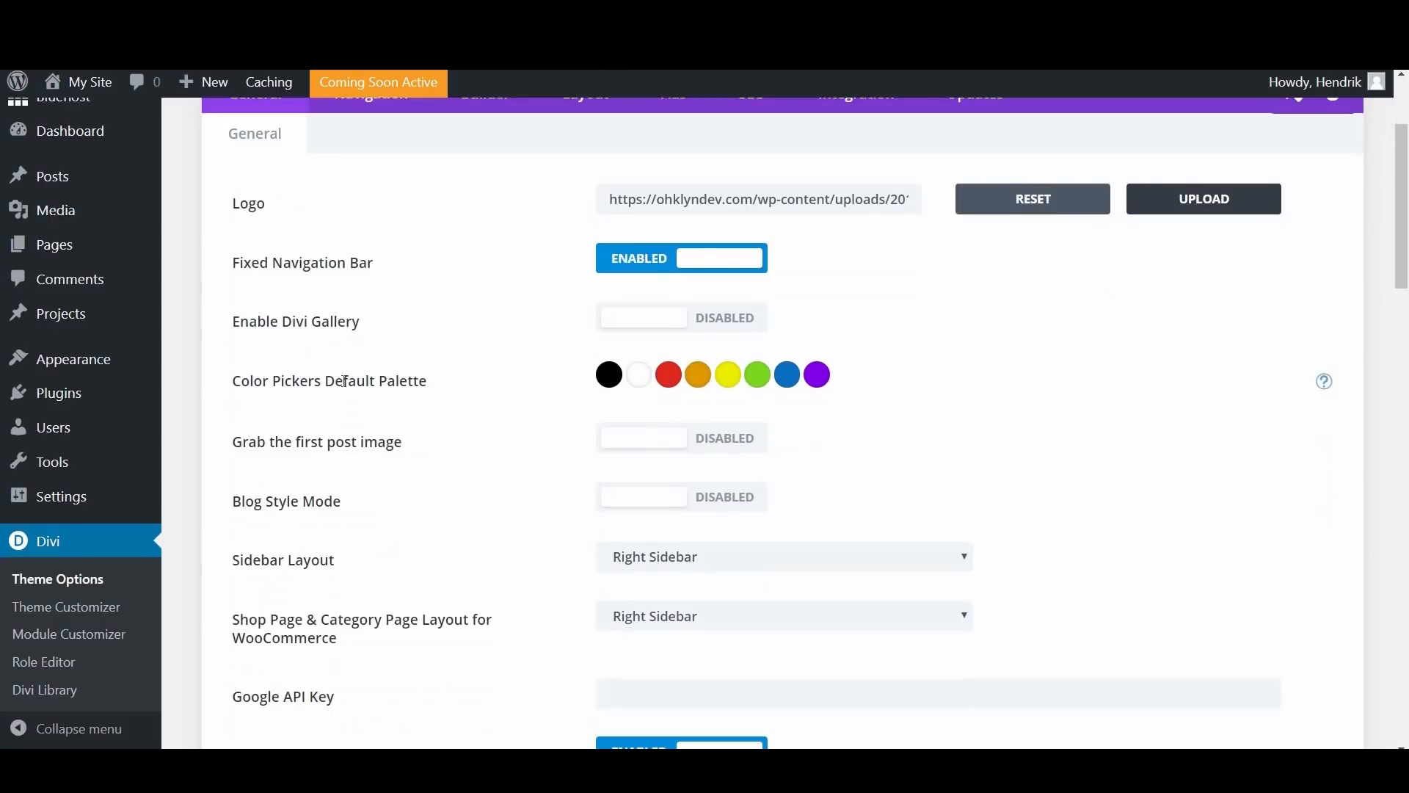
pyautogui.click(751, 375)
pyautogui.moveTo(671, 422); pyautogui.dragTo(616, 422)
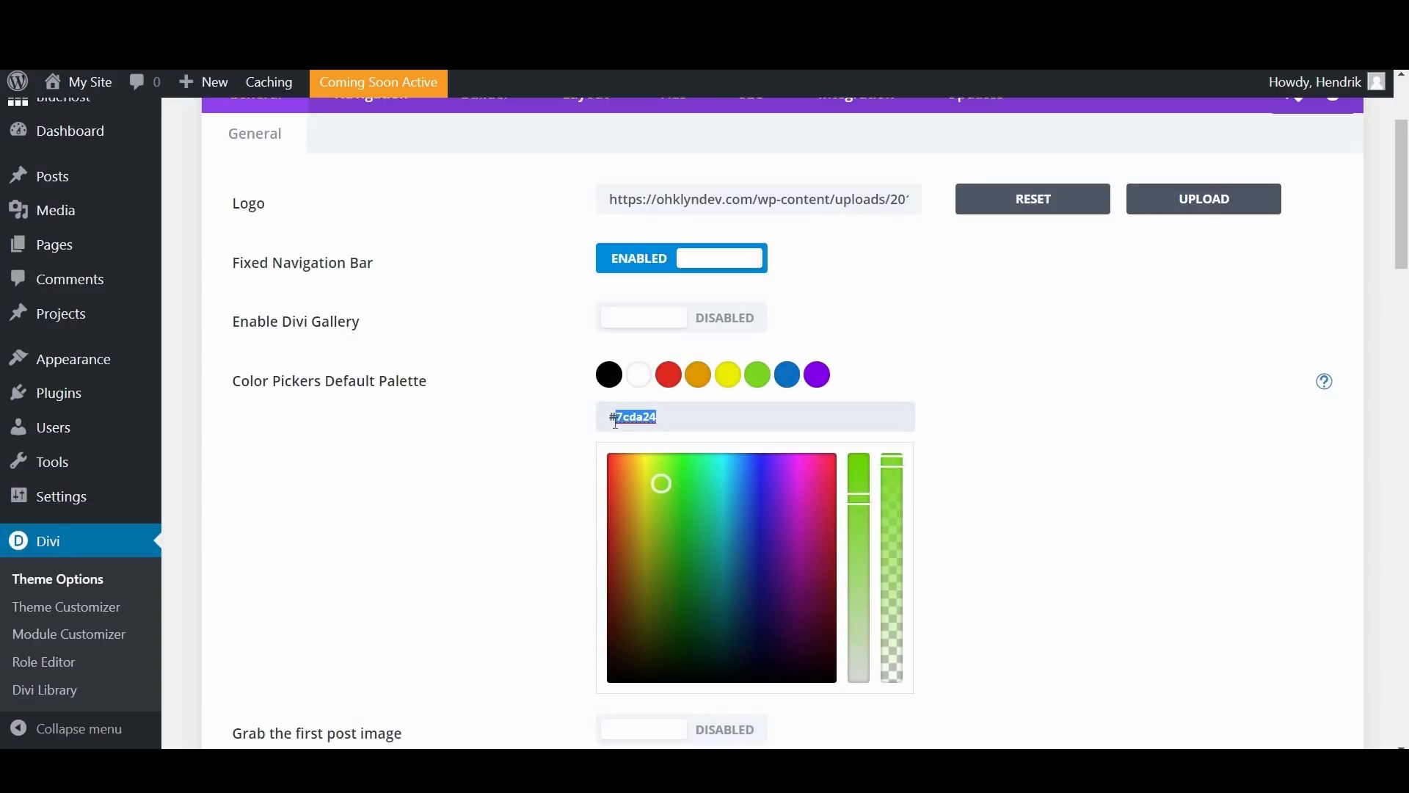
pyautogui.write('0ddadd')
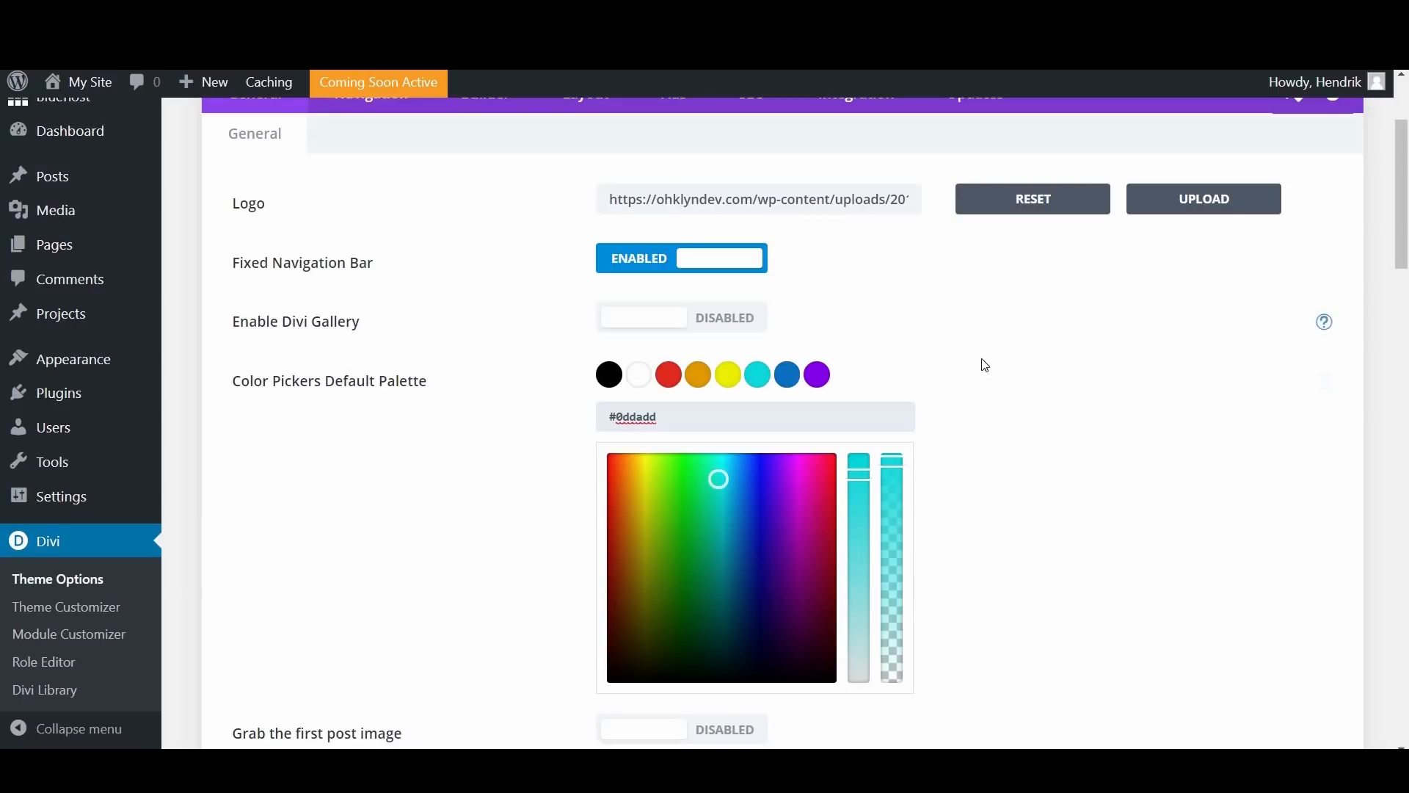
pyautogui.scroll(-4, 984, 371)
pyautogui.scroll(6, 988, 381)
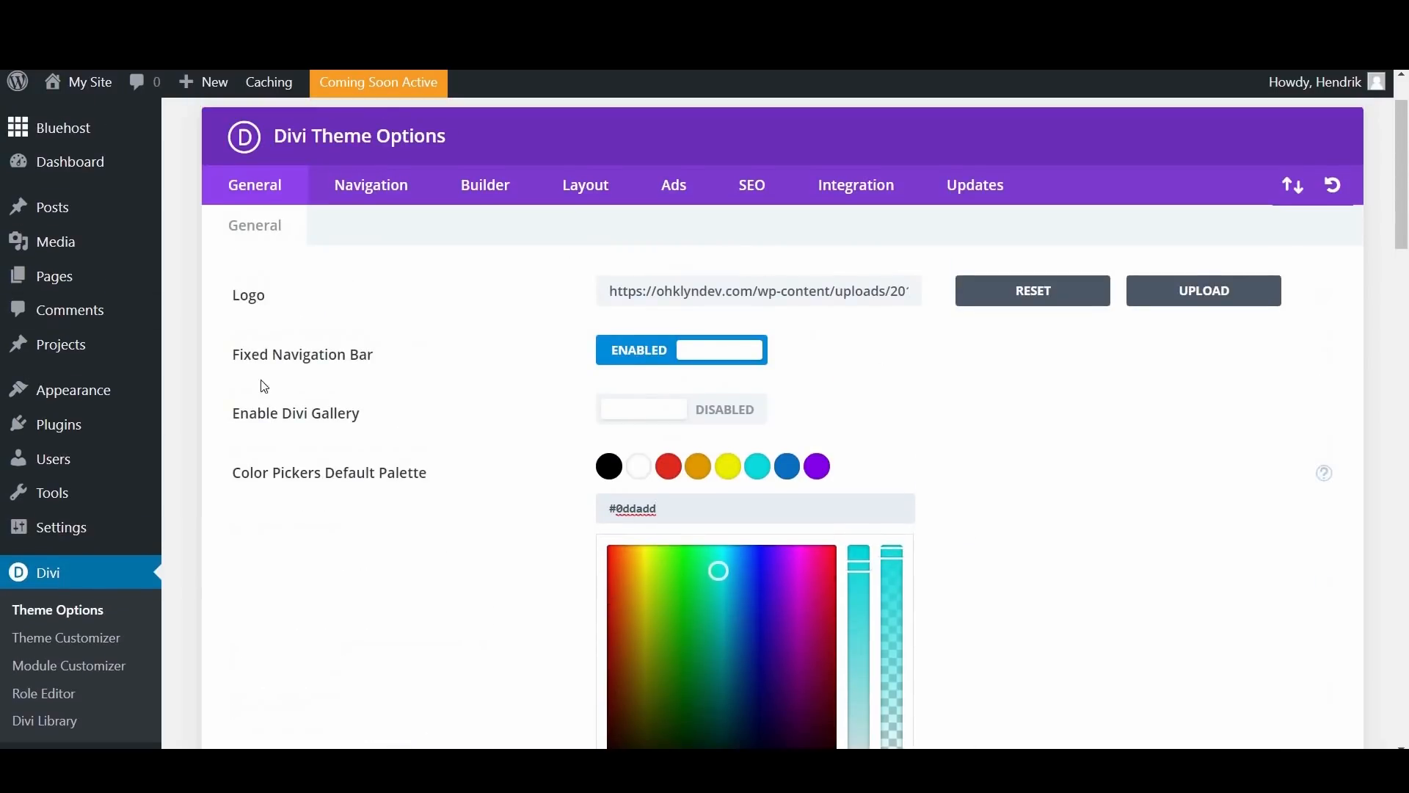
pyautogui.scroll(1, 227, 245)
pyautogui.scroll(1, 527, 325)
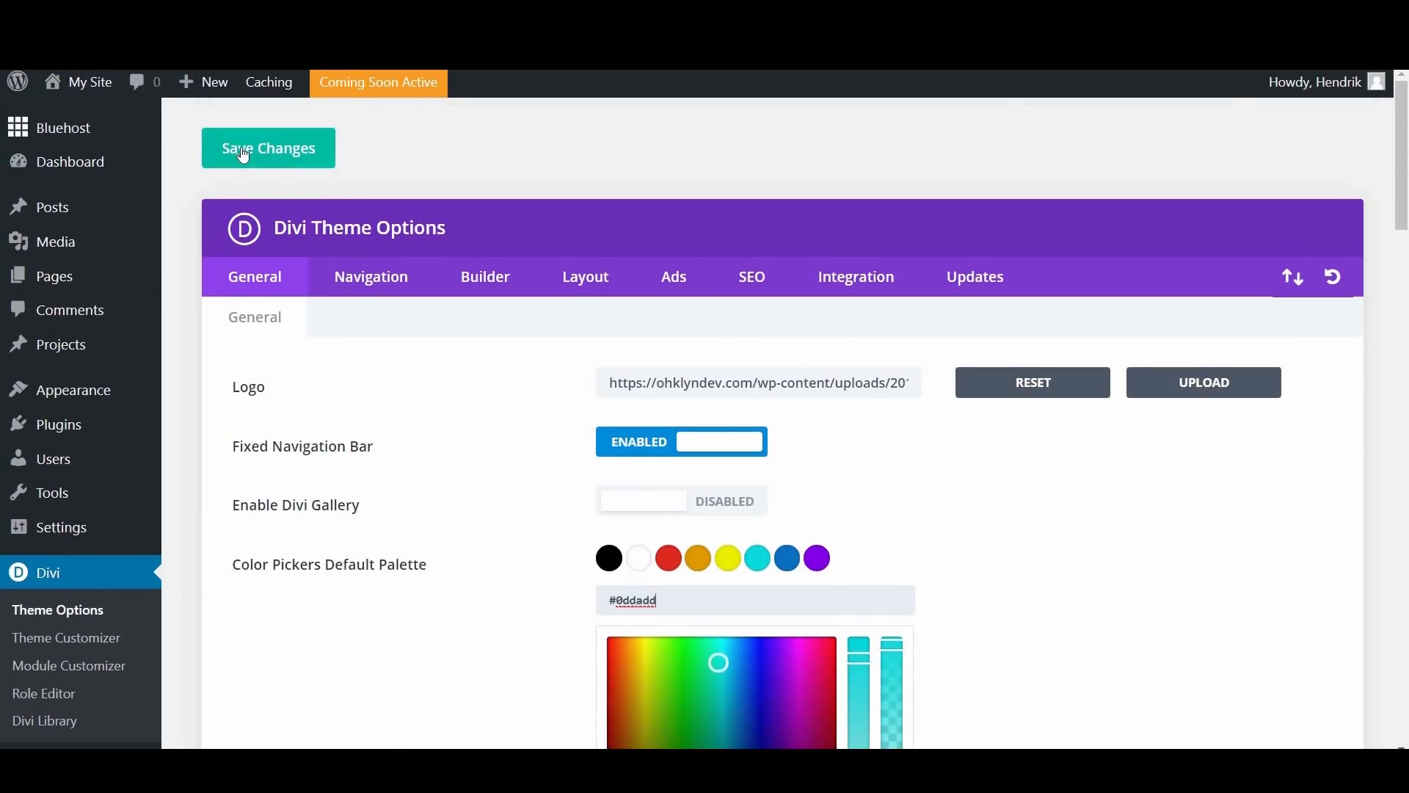
pyautogui.click(268, 157)
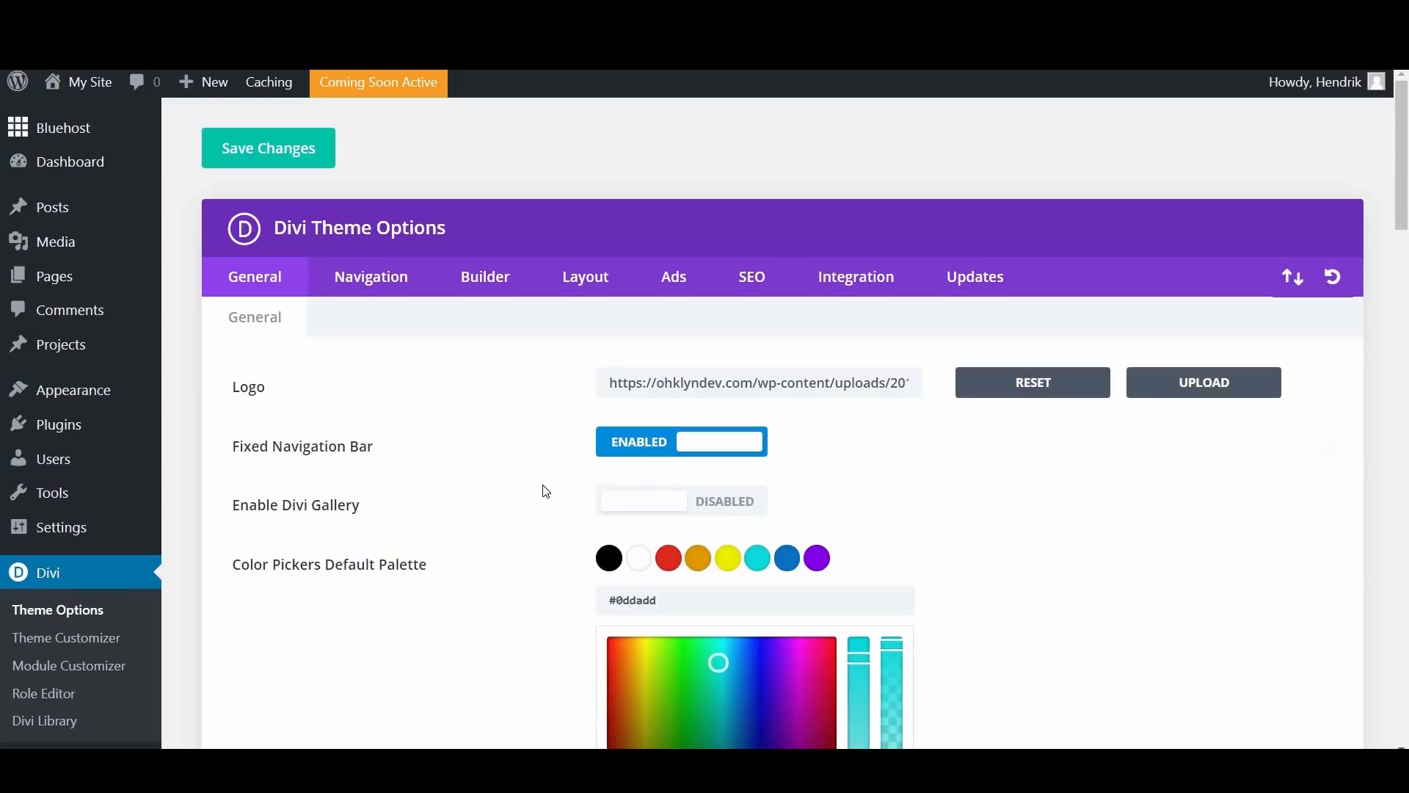
# Step: Open the Site Identity section of the general settings in the Divi Theme Customizer
pyautogui.scroll(-2, 413, 570)
pyautogui.scroll(2, 415, 571)
pyautogui.scroll(-1, 416, 571)
pyautogui.scroll(-2, 416, 571)
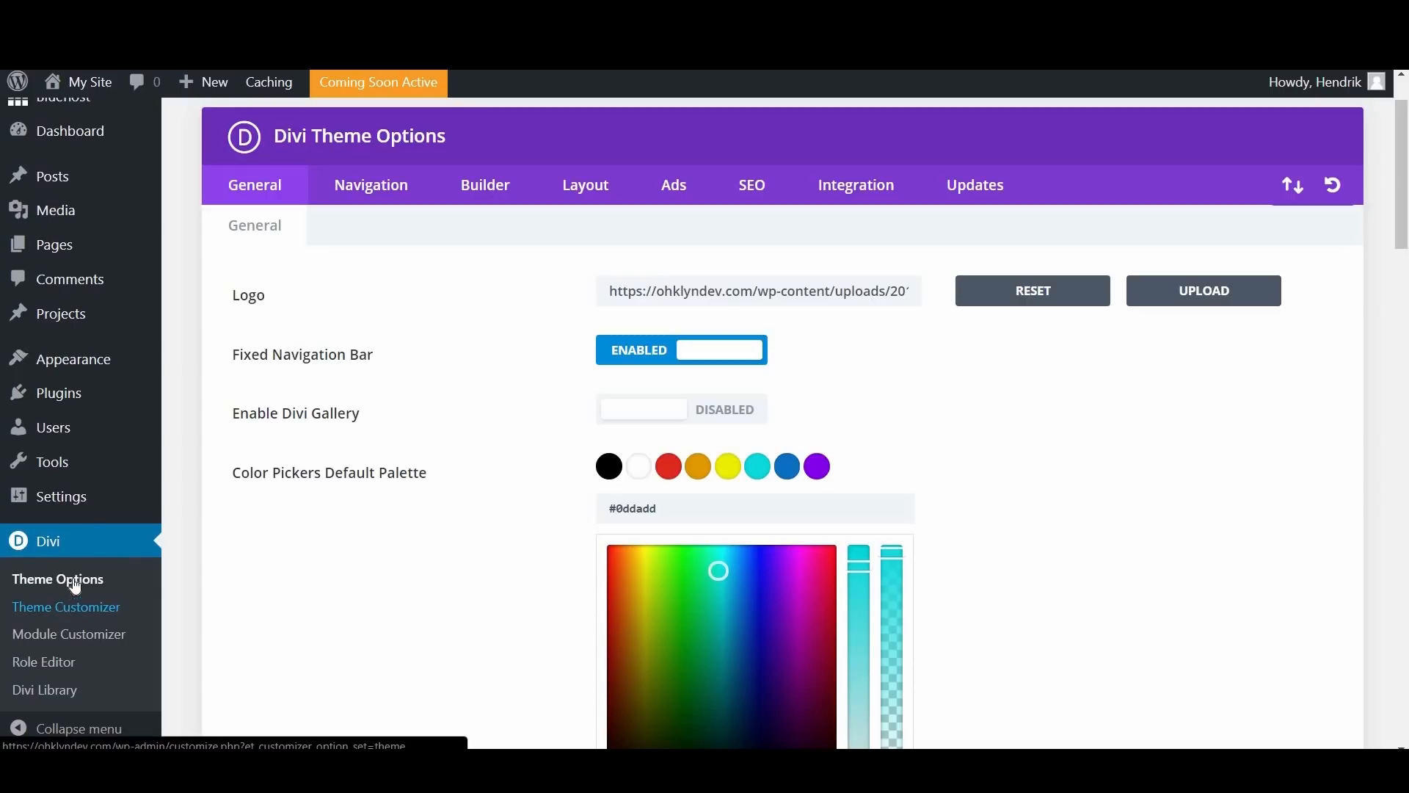
pyautogui.moveTo(66, 359)
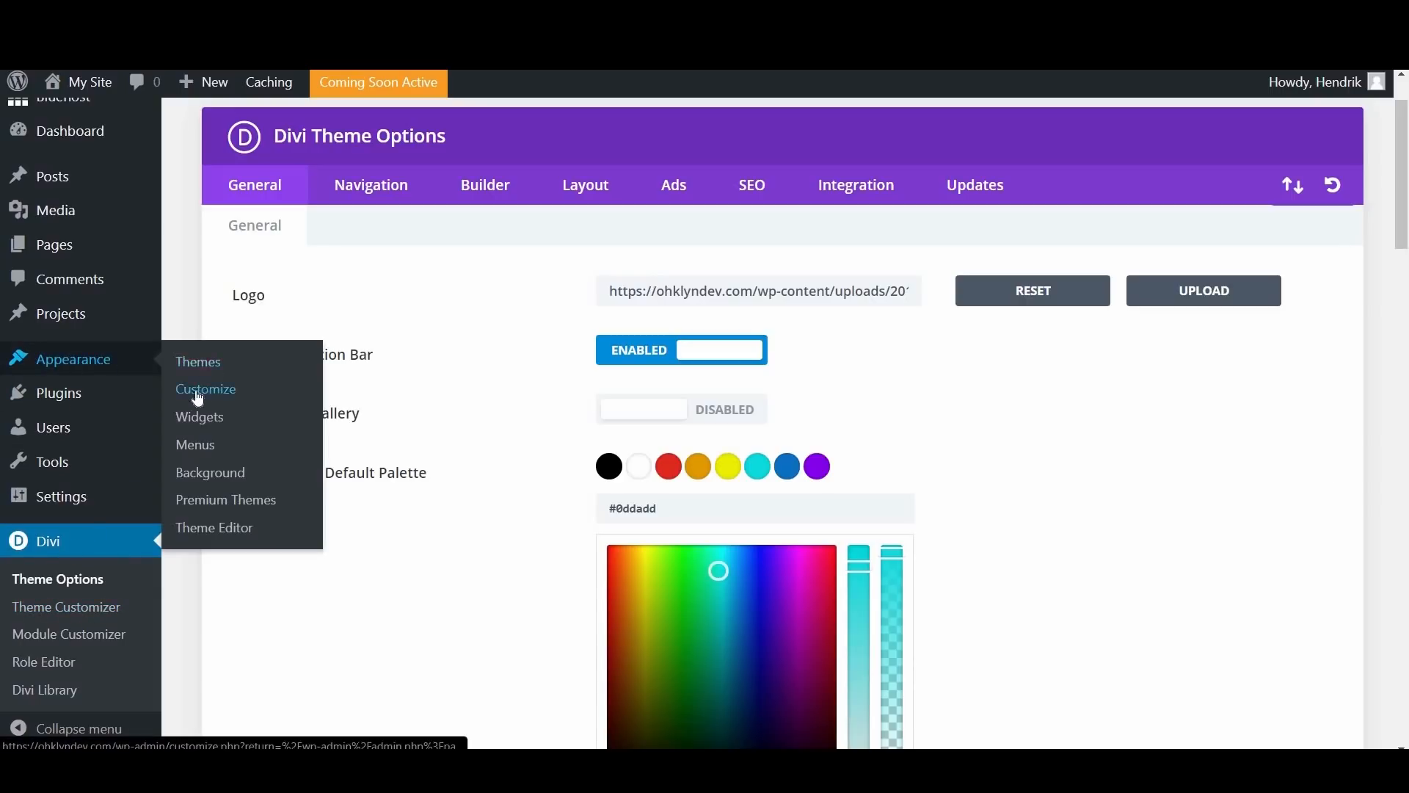
pyautogui.click(42, 609)
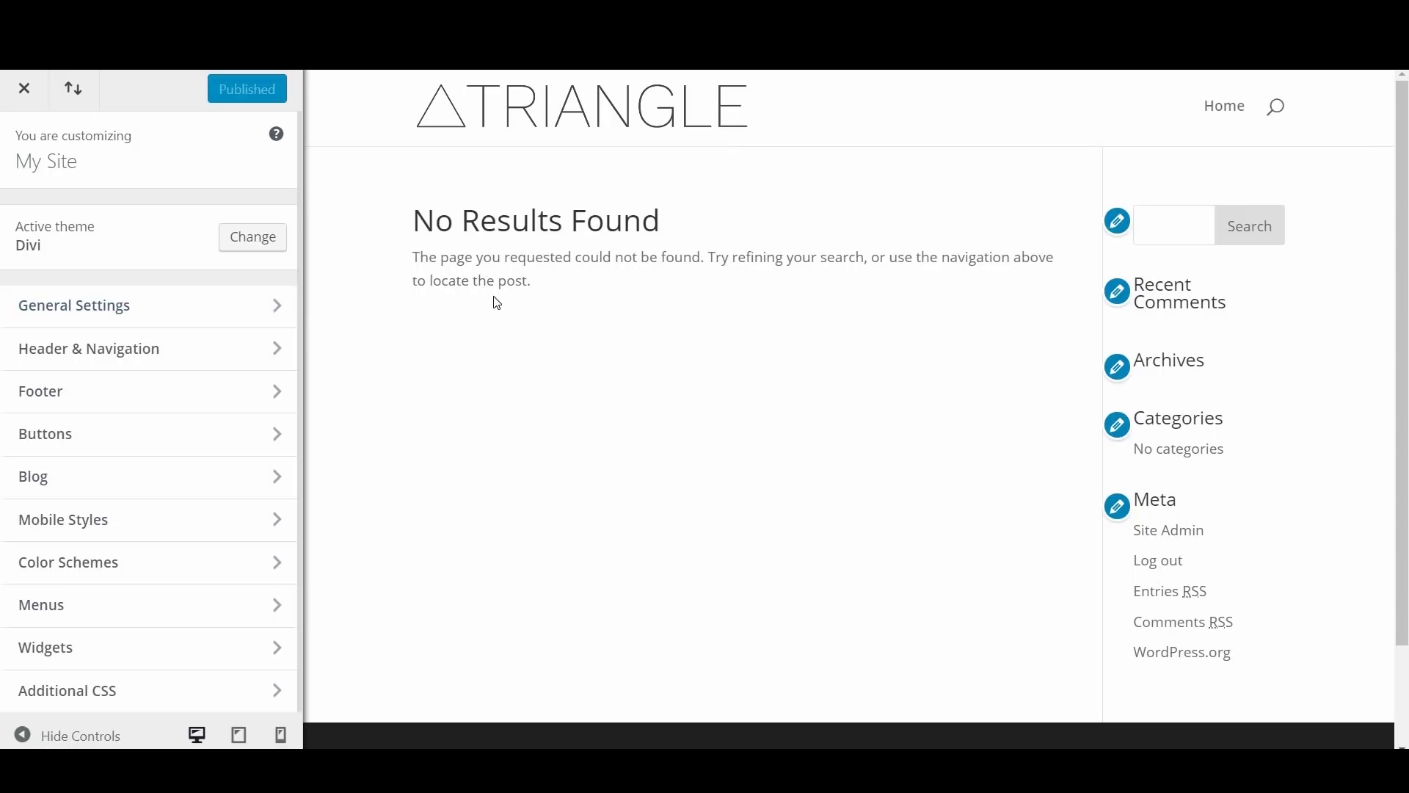
pyautogui.click(177, 314)
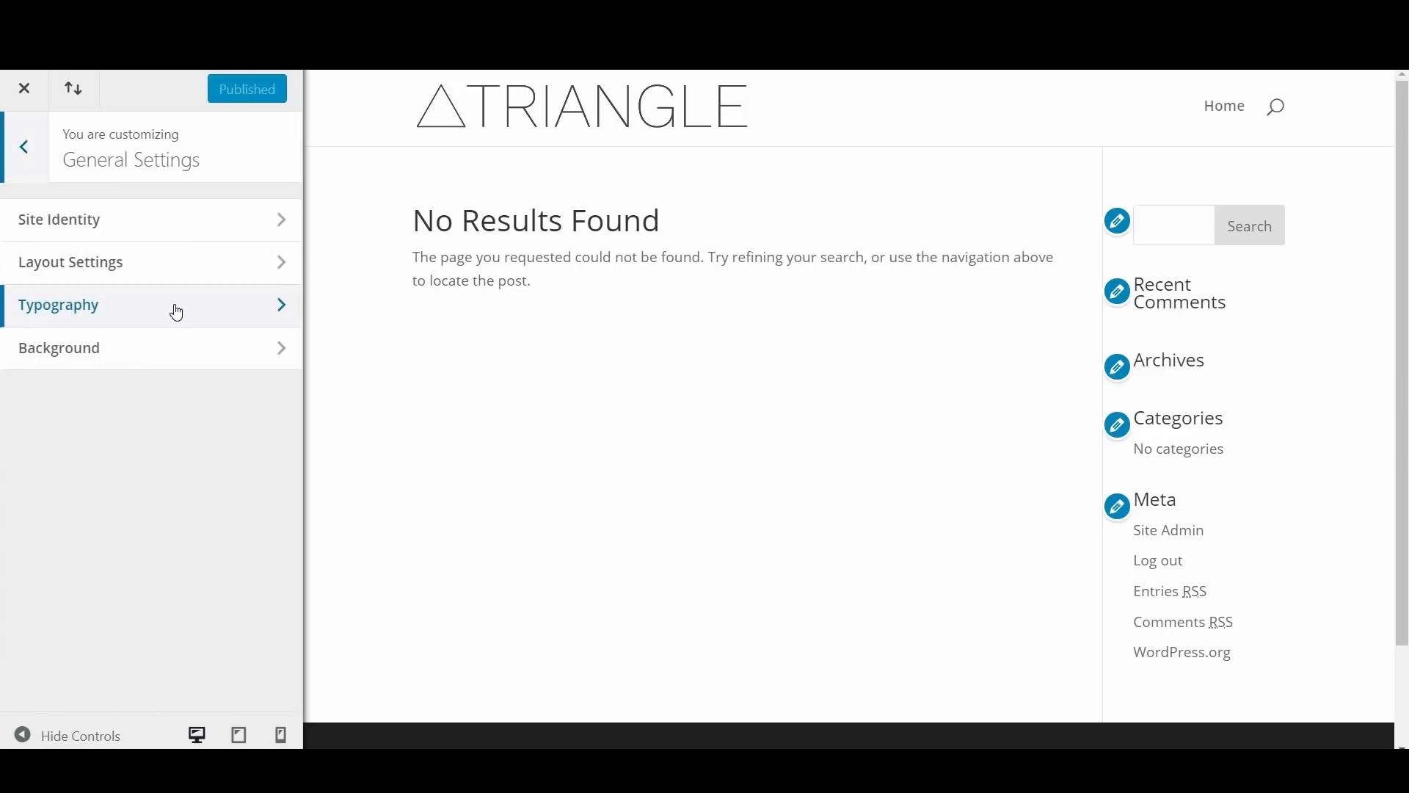
pyautogui.click(154, 225)
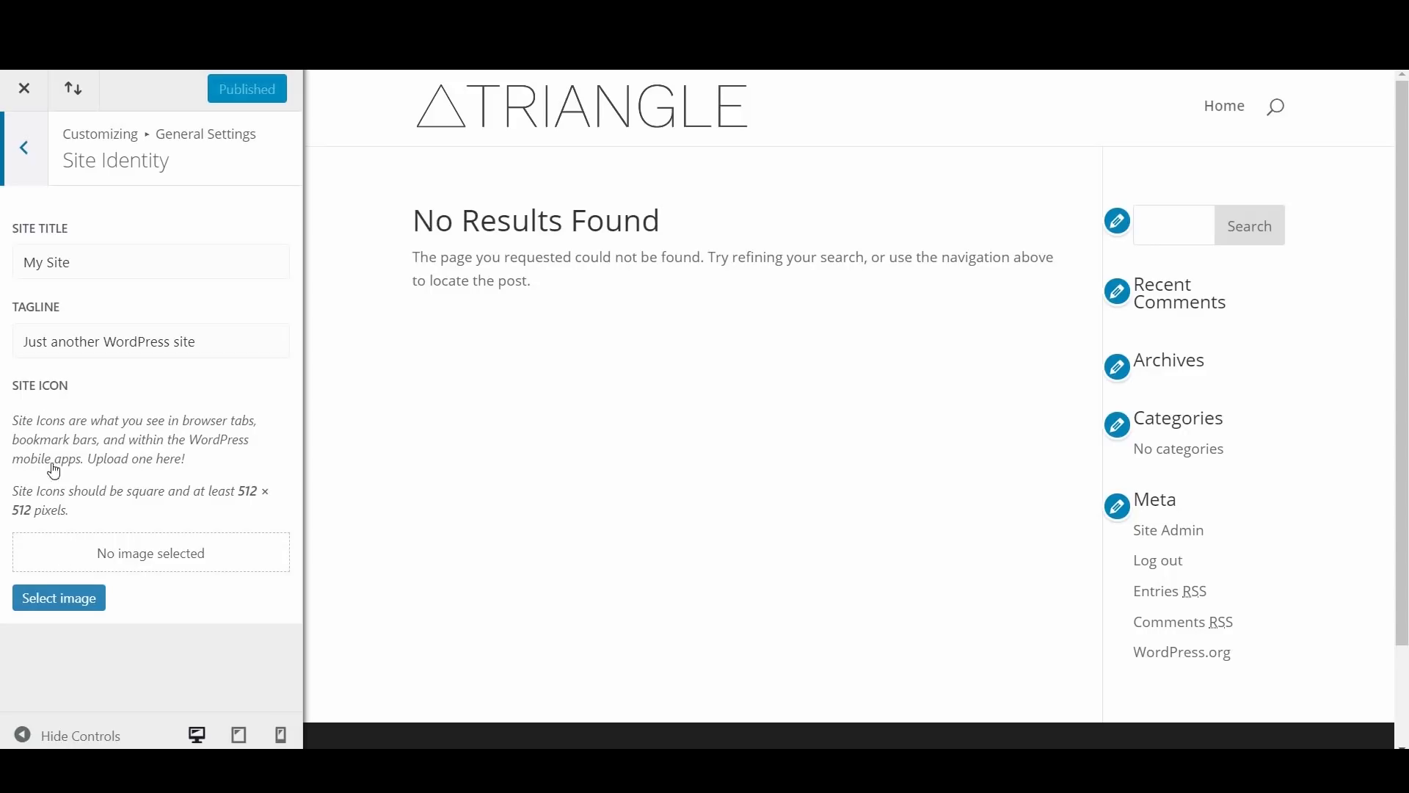
# Step: Set triangleFavicon.png with alt text "darkfavicon" as the uncropped site icon, publish the change and close the customizer
pyautogui.click(77, 603)
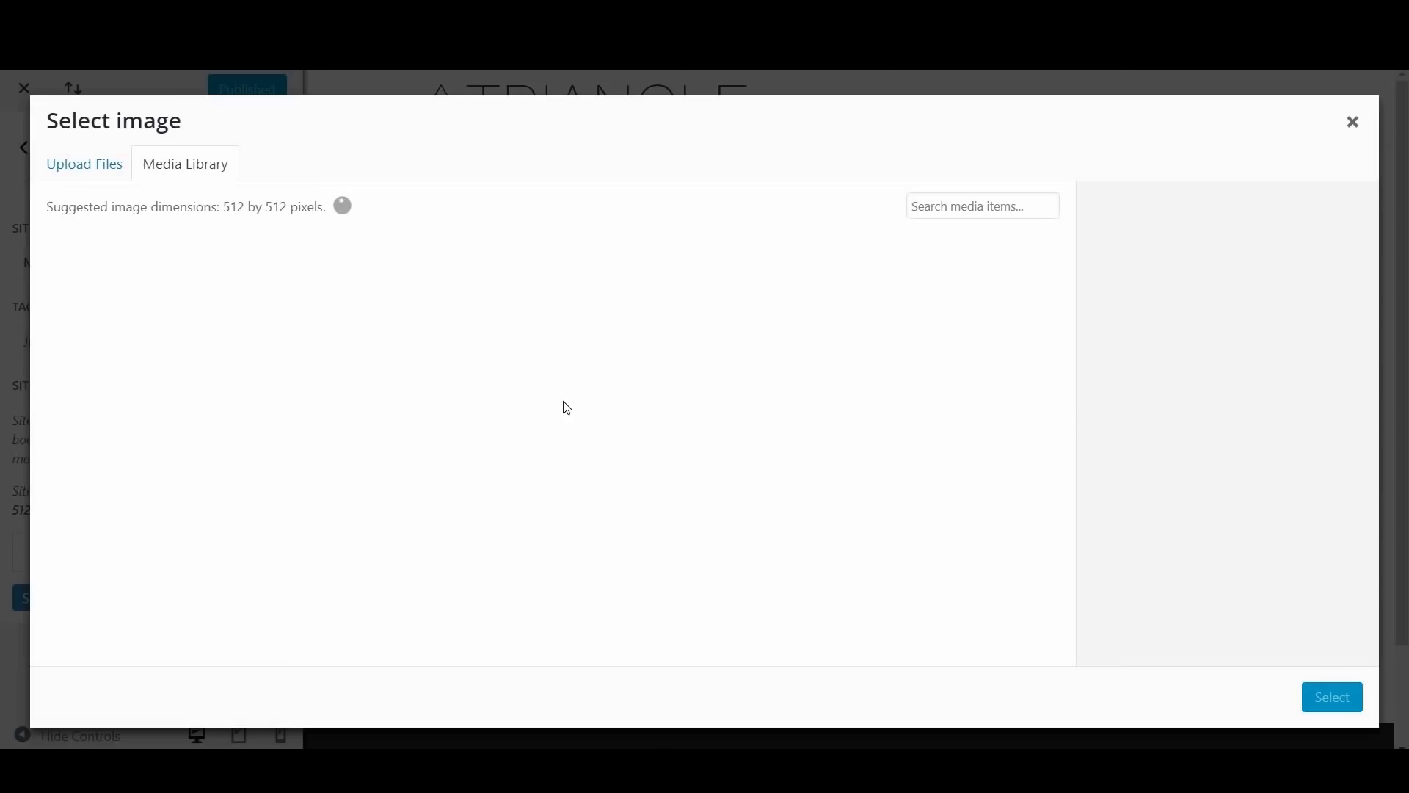
pyautogui.click(424, 301)
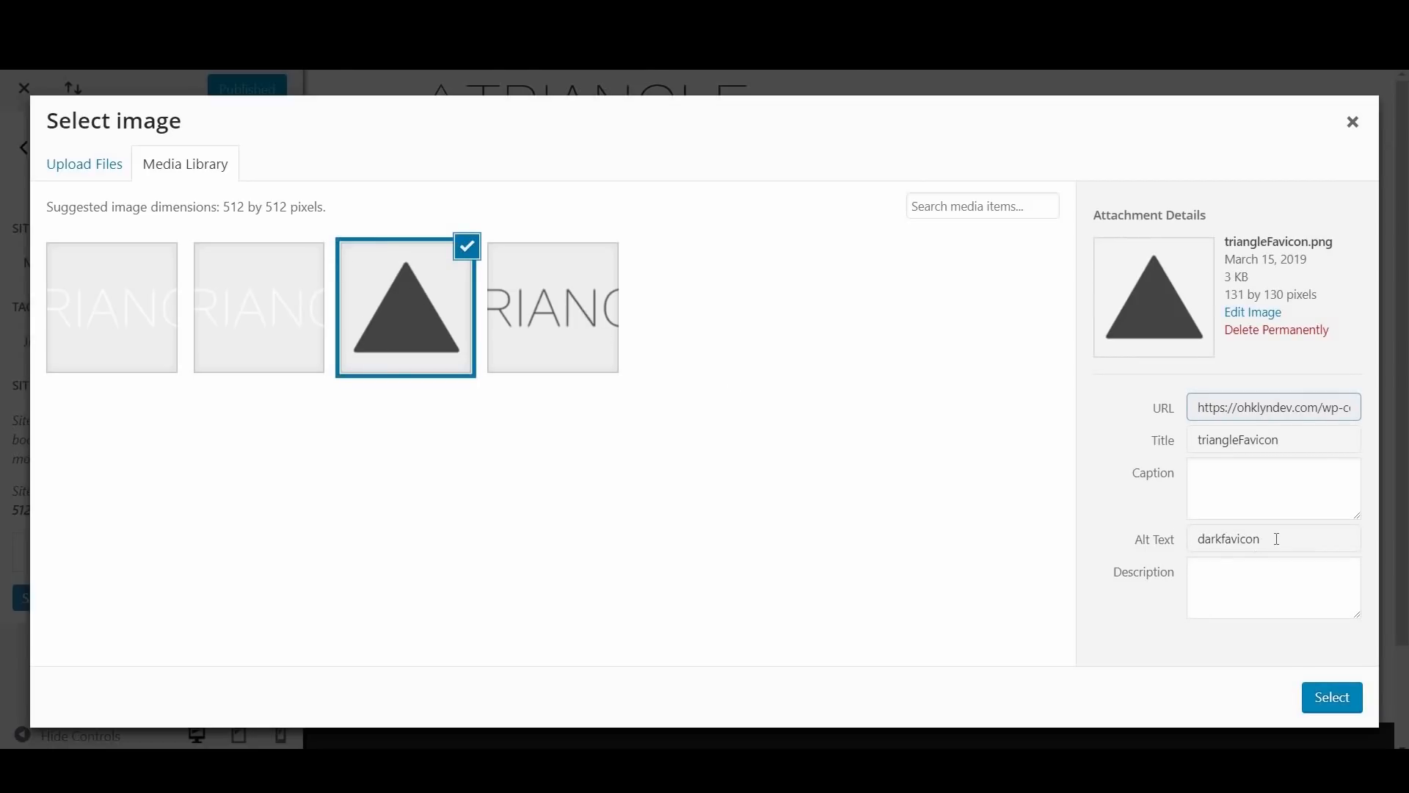
pyautogui.moveTo(1274, 539); pyautogui.dragTo(1190, 541)
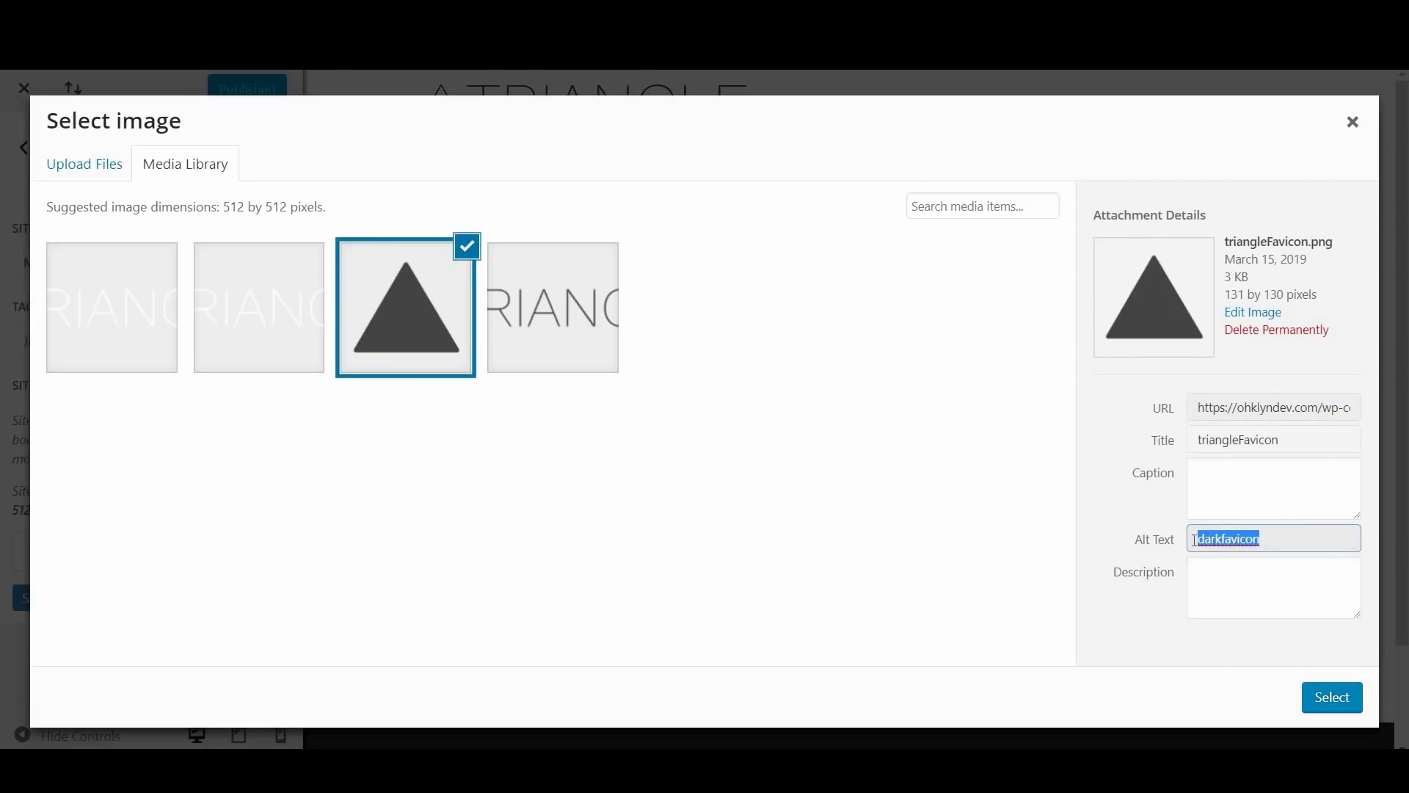
pyautogui.write('da')
pyautogui.click(1333, 697)
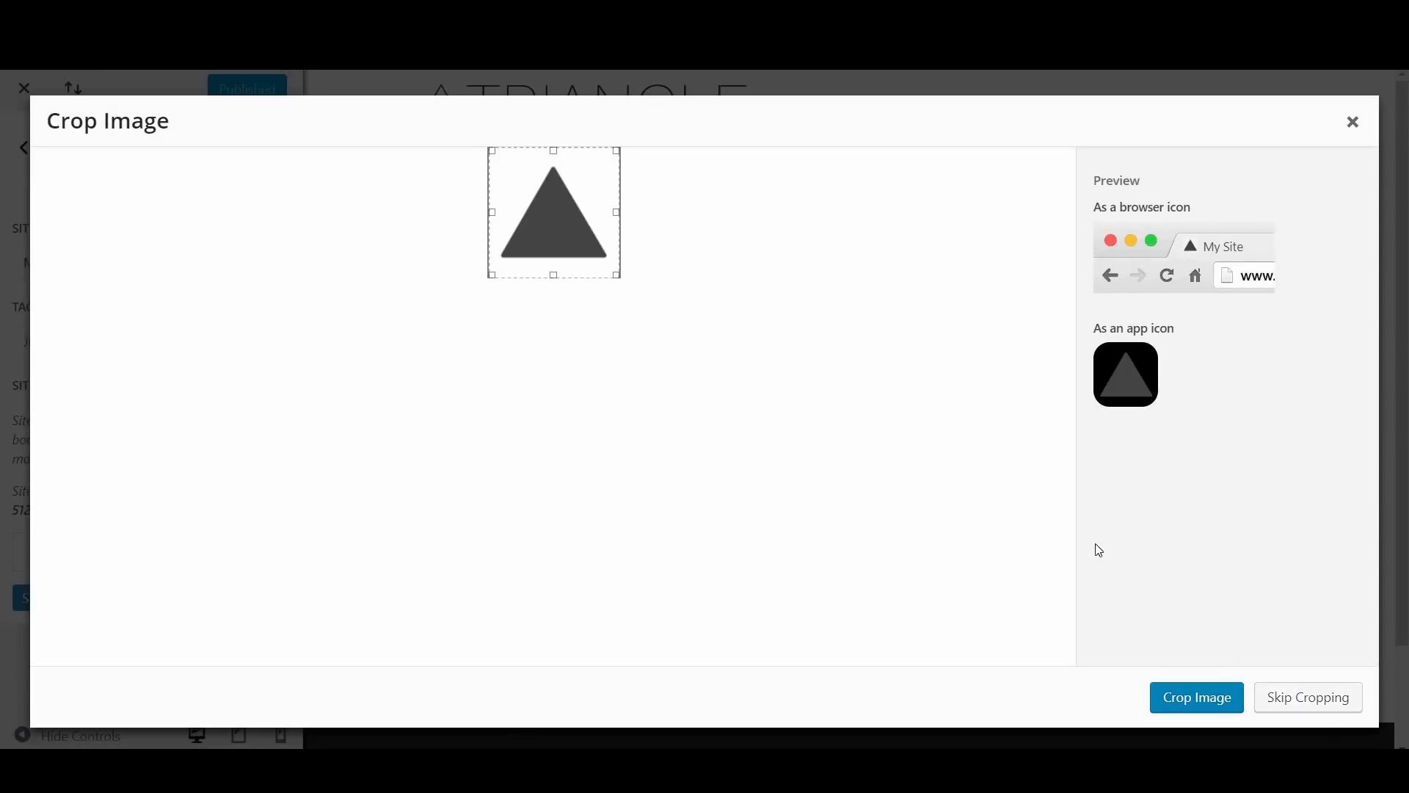
pyautogui.click(1306, 705)
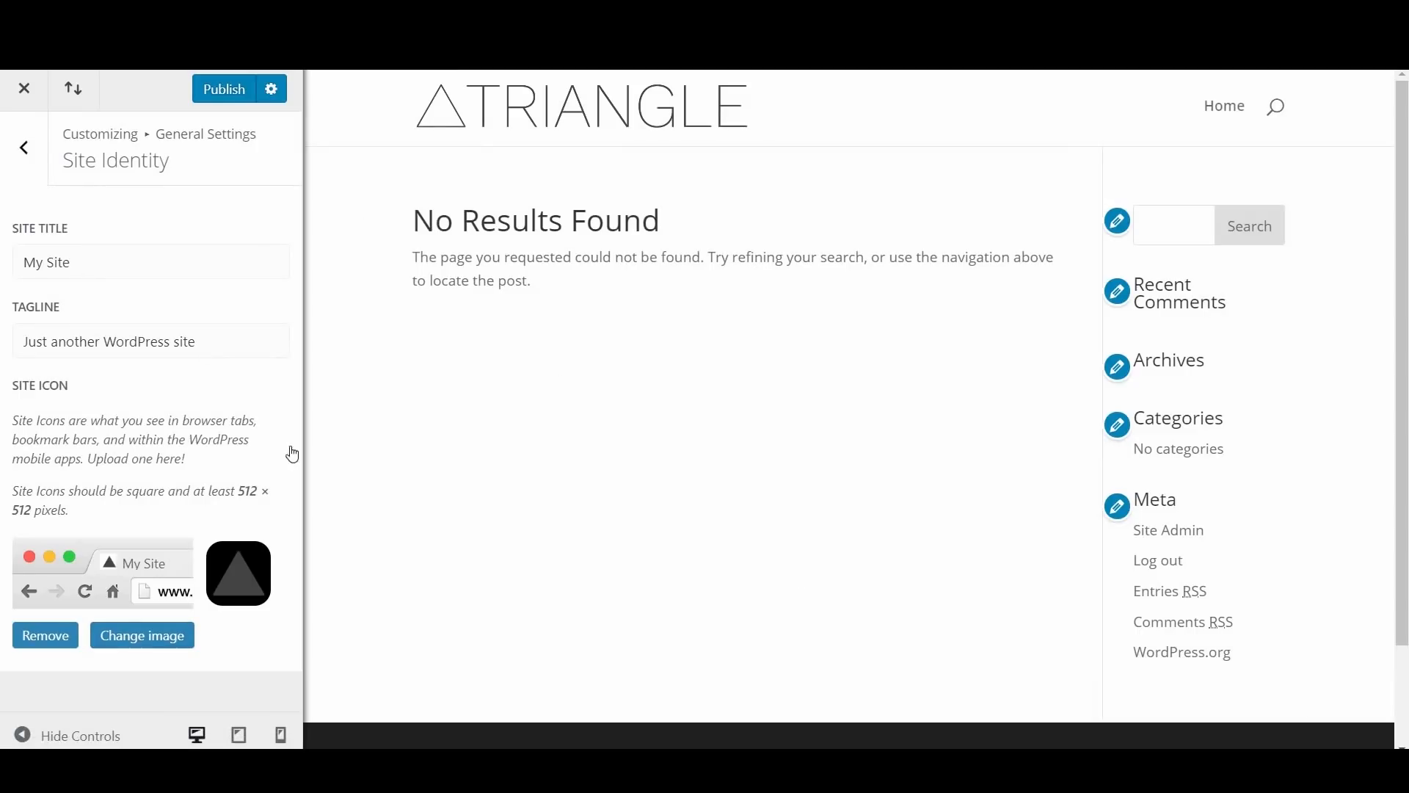
pyautogui.click(236, 96)
pyautogui.click(24, 91)
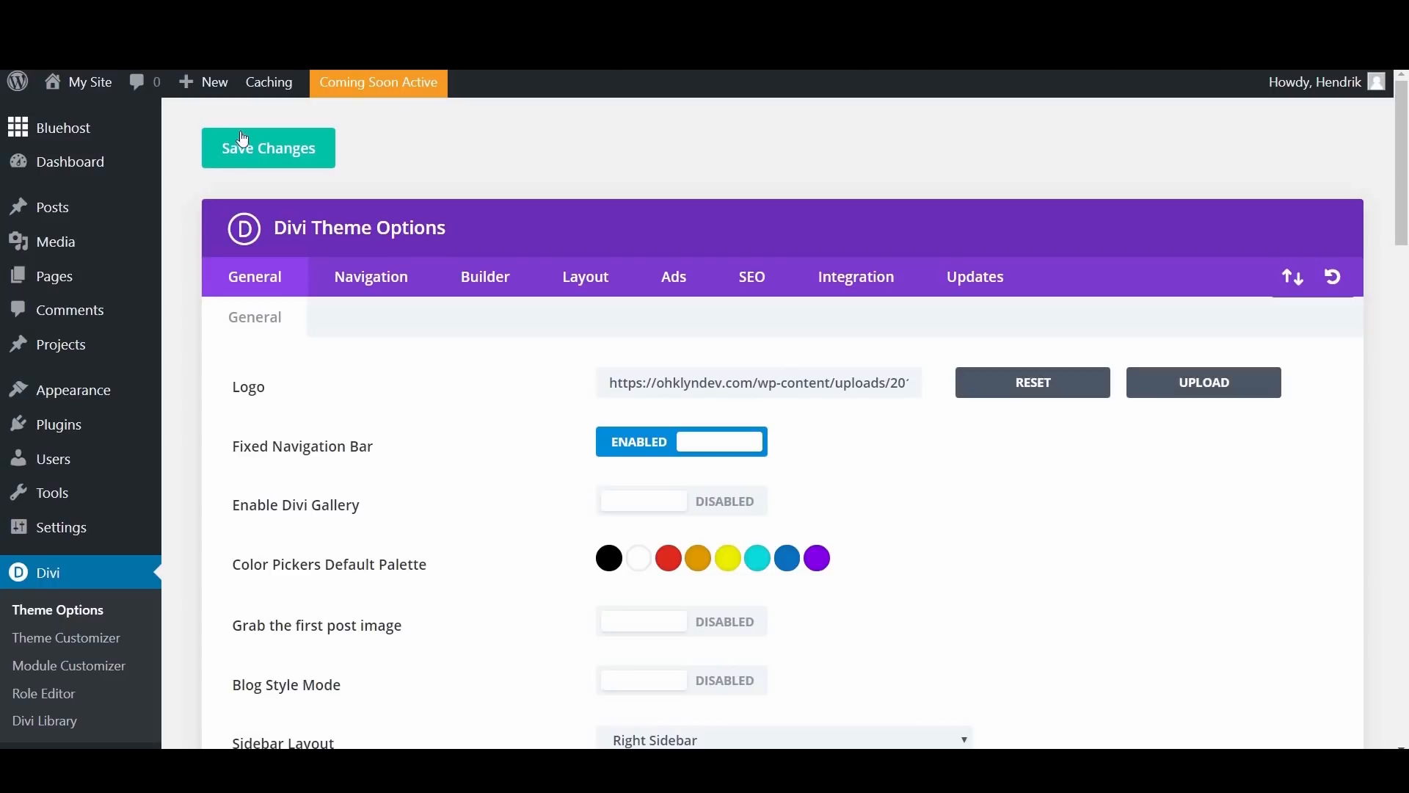
# Step: View the live site and check the new logo, page layout and footer
pyautogui.click(92, 90)
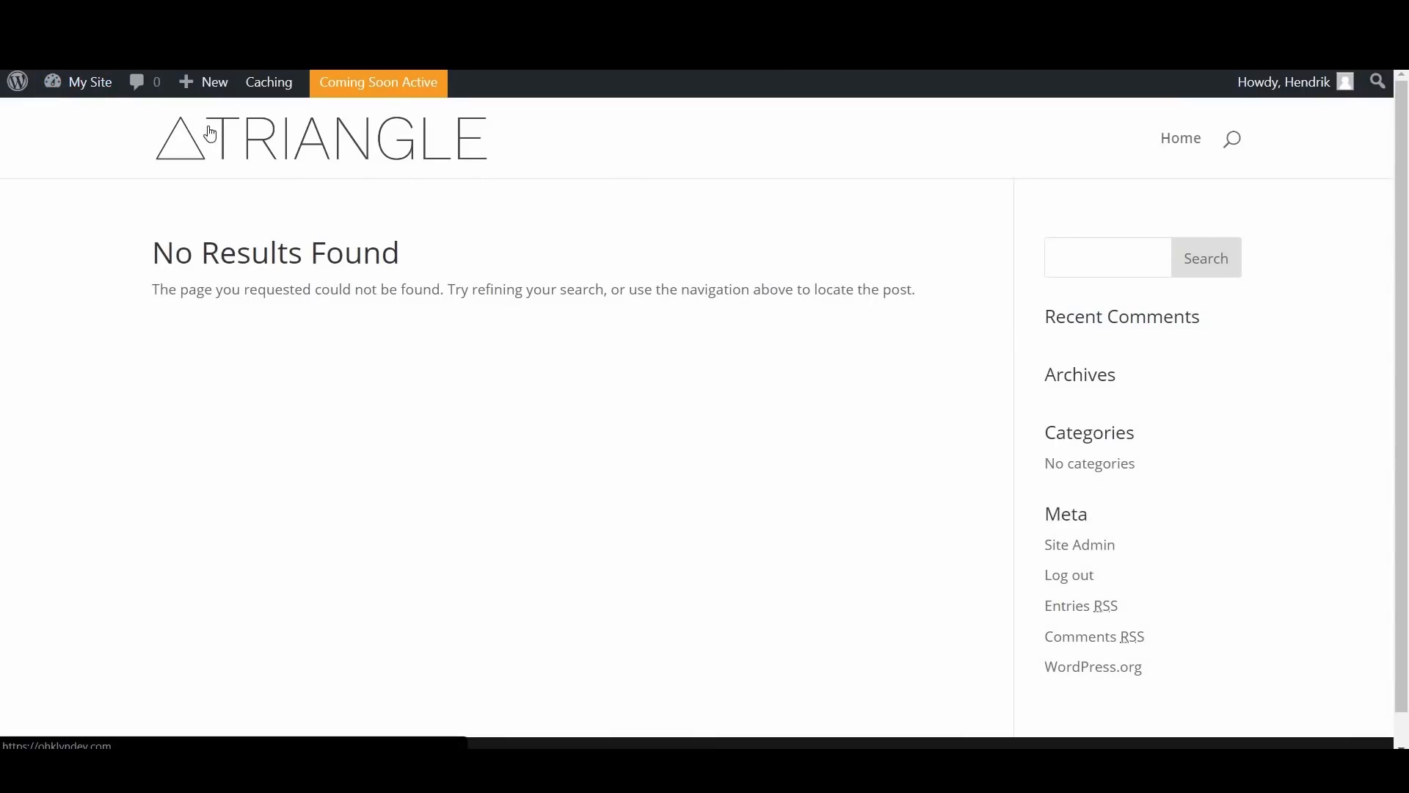
pyautogui.scroll(-1, 852, 418)
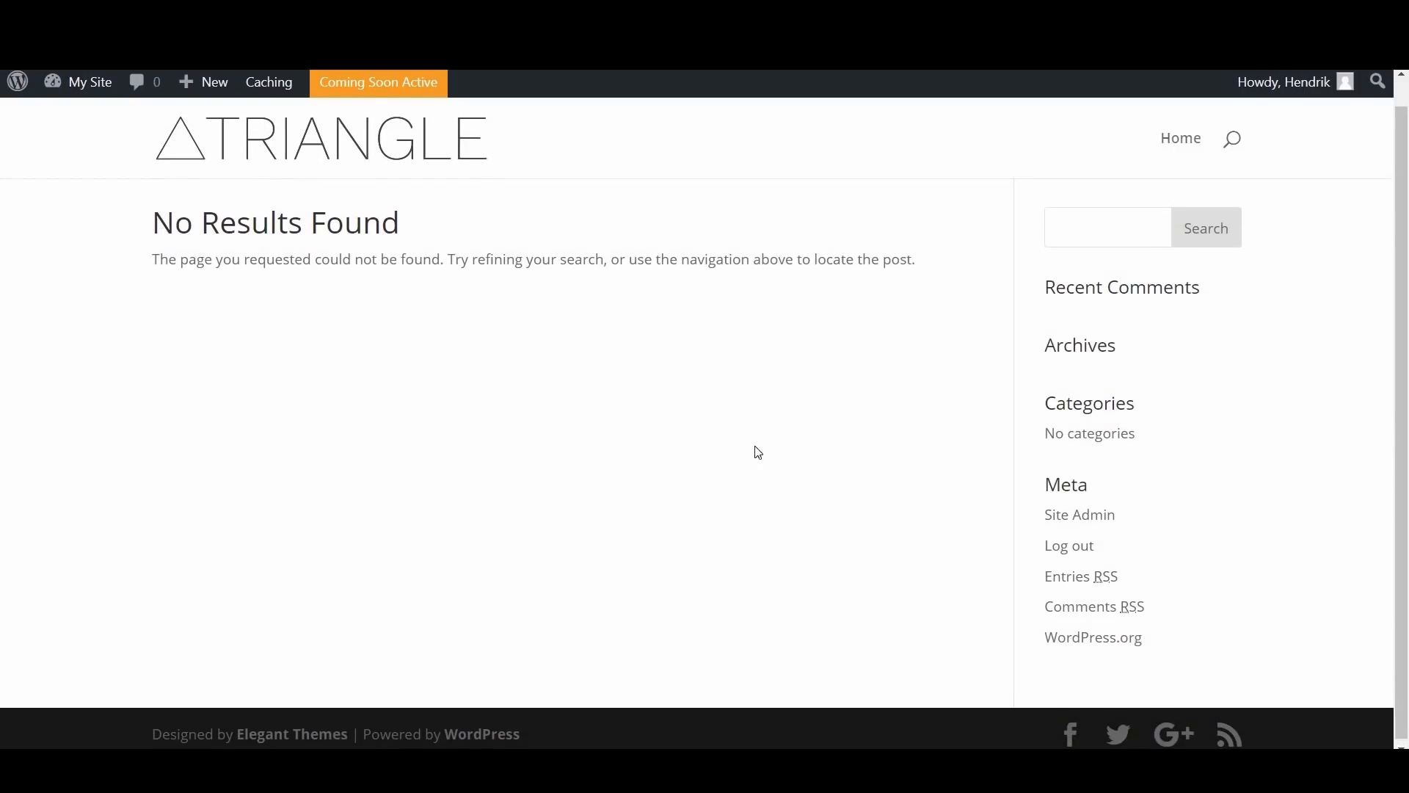
pyautogui.scroll(1, 719, 323)
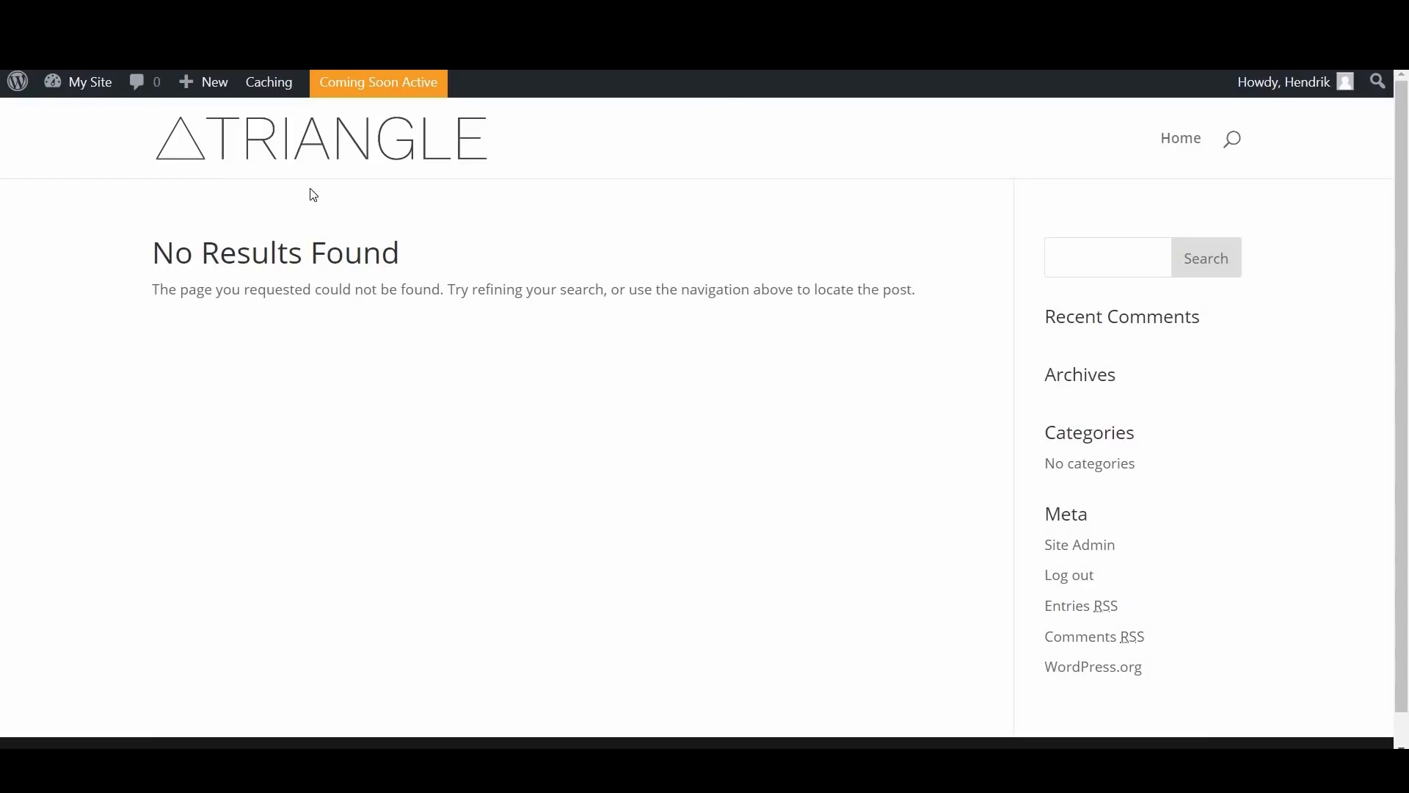
pyautogui.moveTo(74, 80)
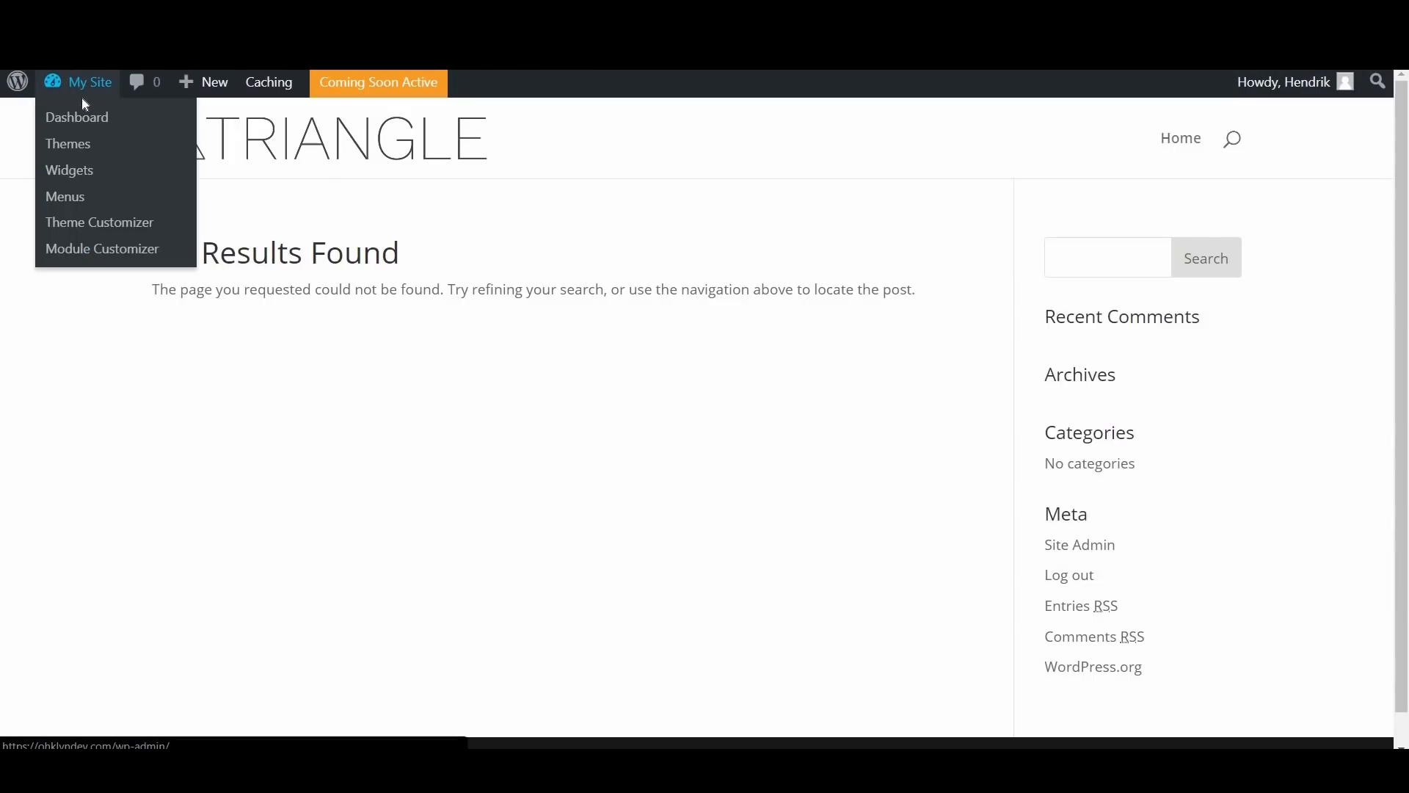
# Step: Go to the site's pages list and move both existing pages, Privacy Policy and Sample Page, to the trash
pyautogui.click(85, 115)
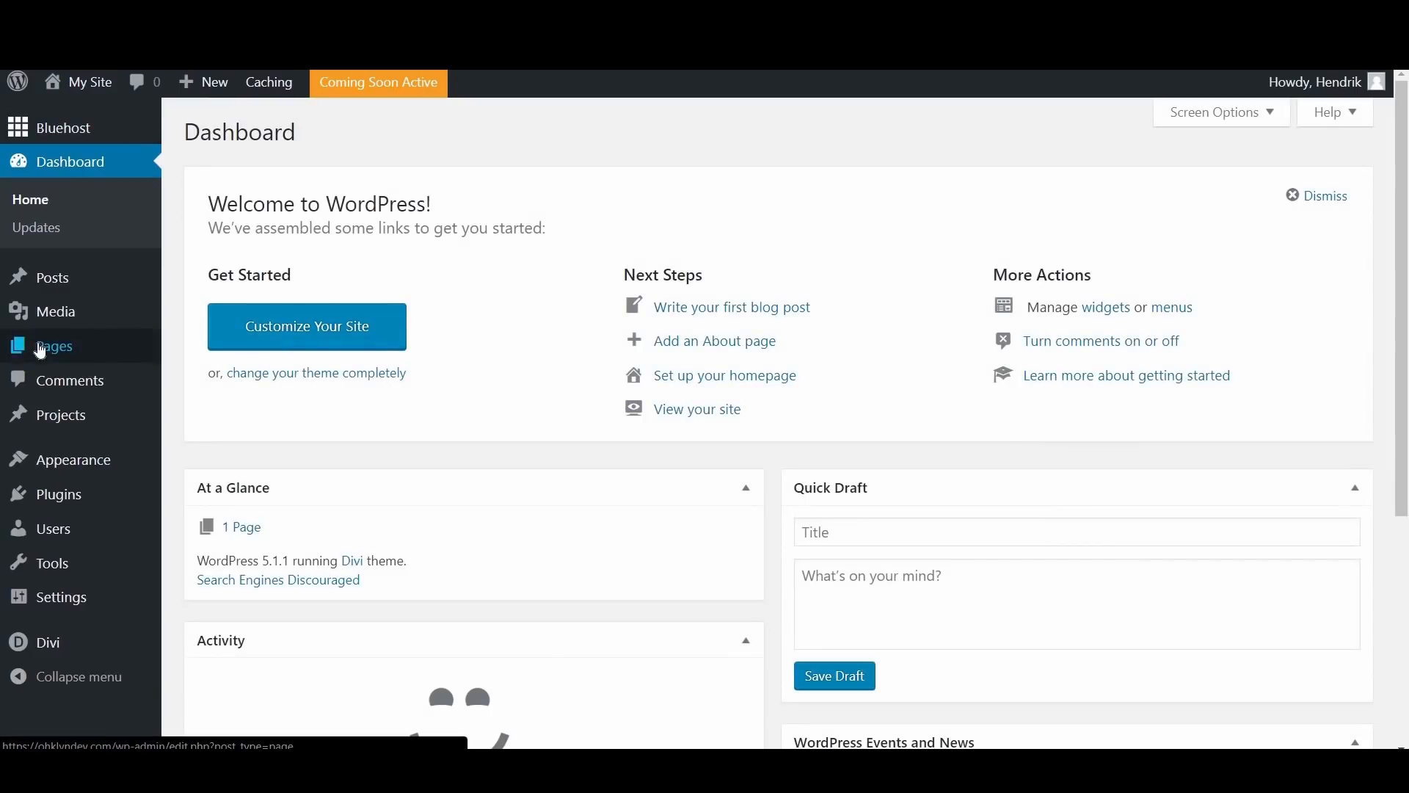
pyautogui.moveTo(73, 350)
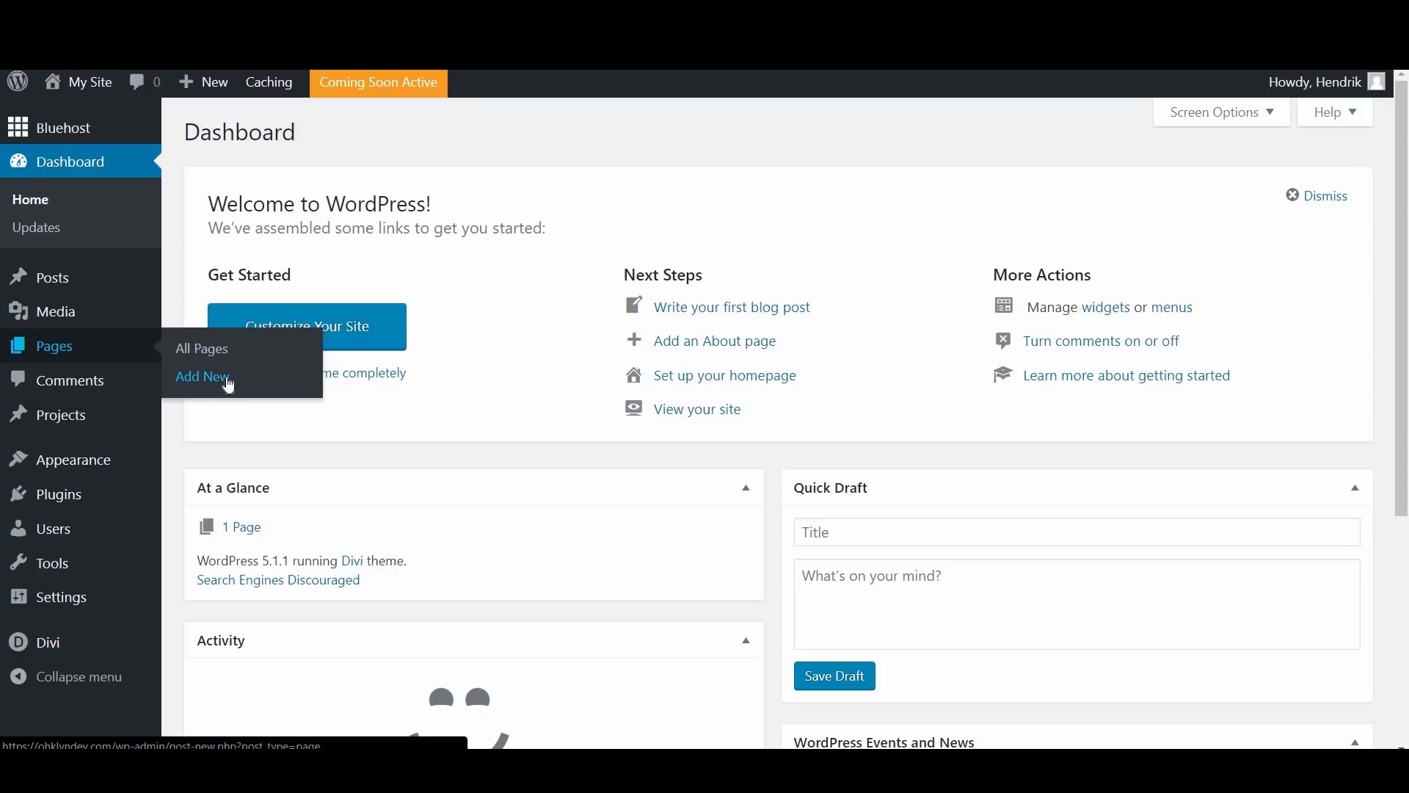
pyautogui.click(202, 364)
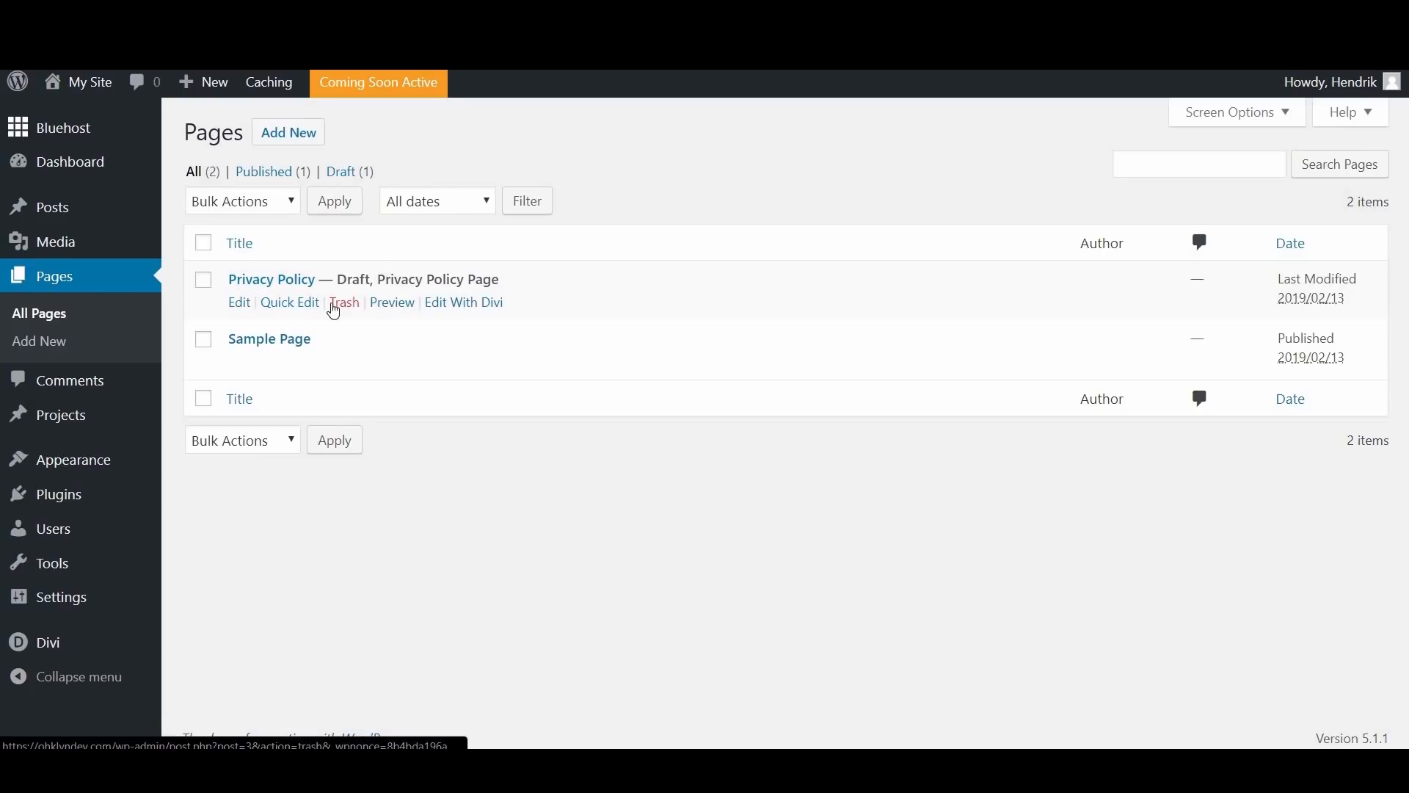
pyautogui.click(206, 248)
pyautogui.click(259, 214)
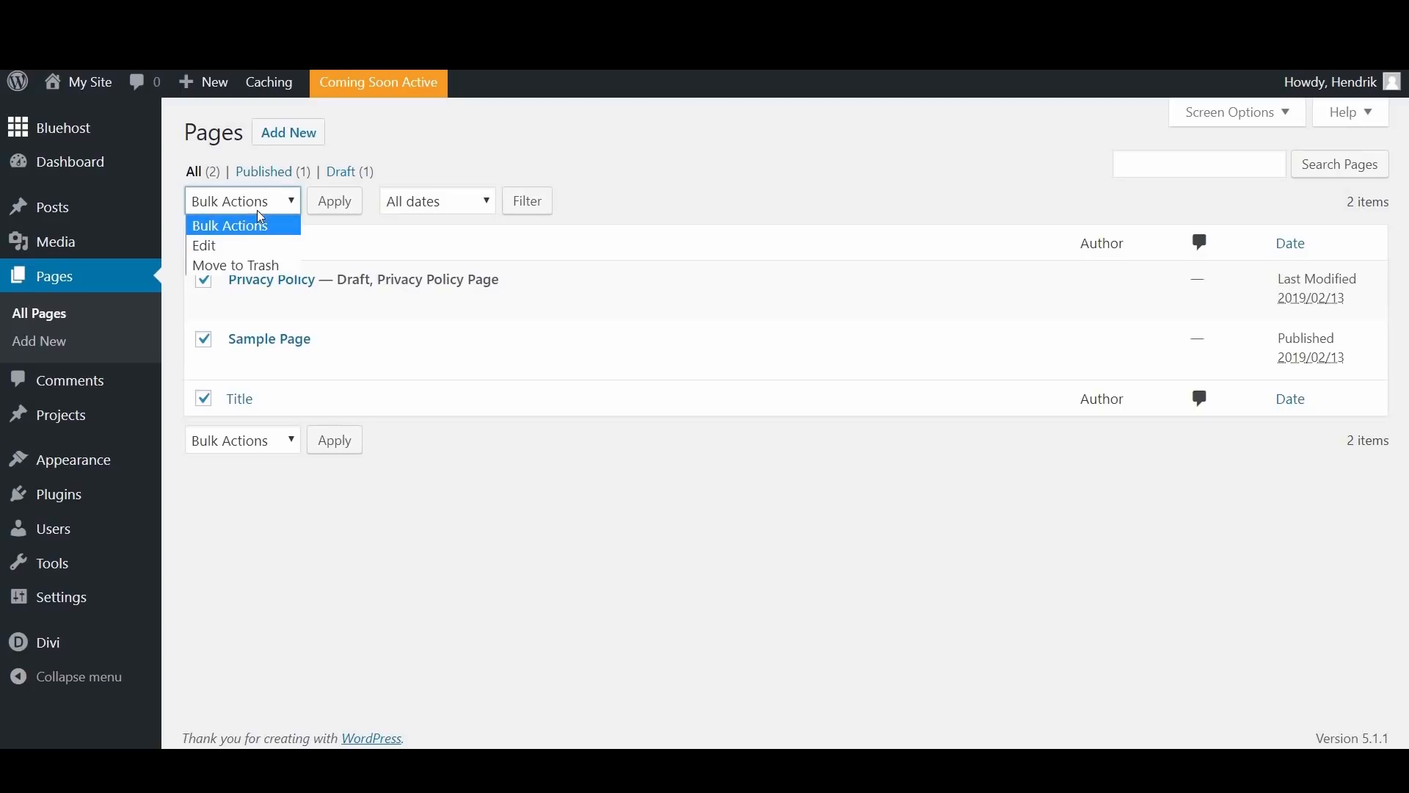
pyautogui.click(261, 267)
pyautogui.click(332, 209)
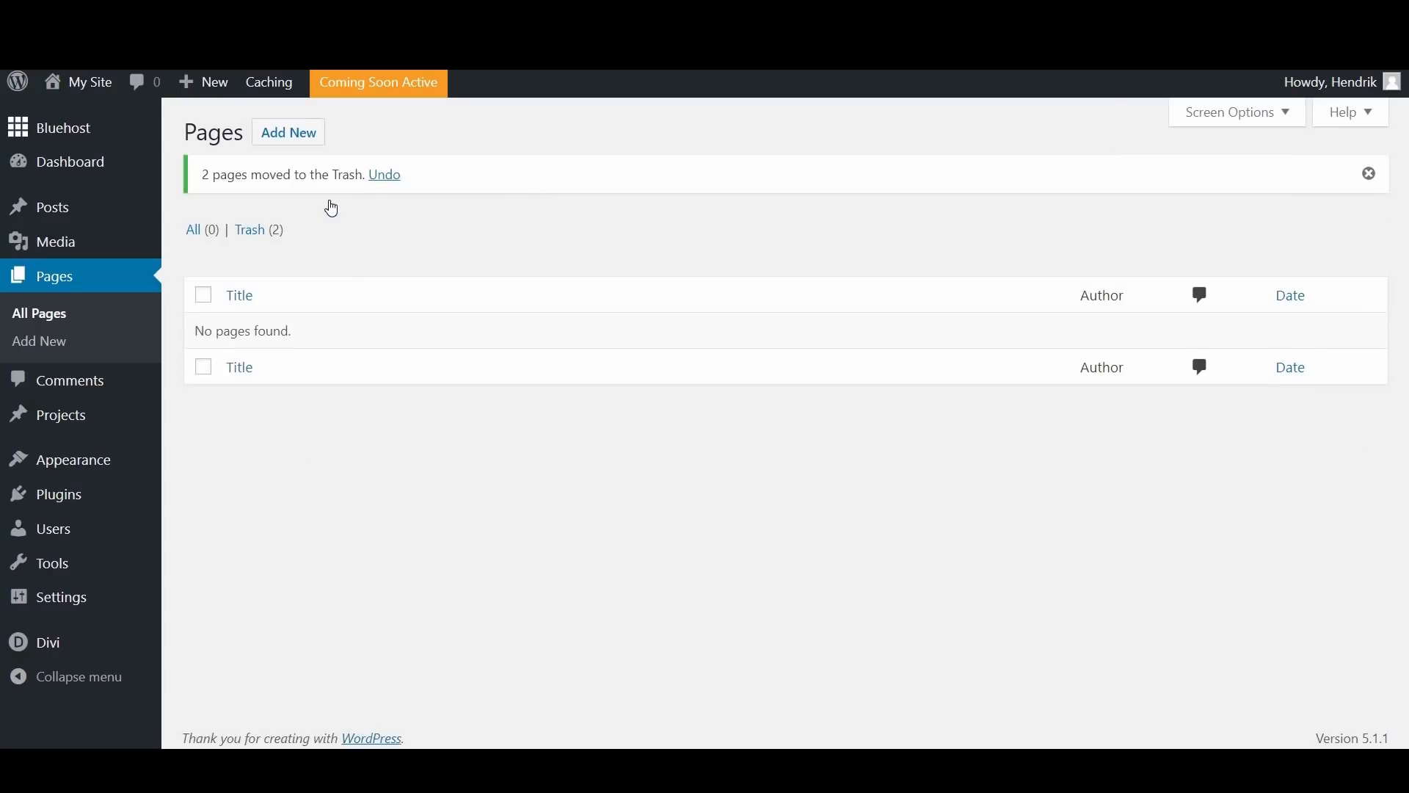
# Step: Permanently delete the trashed Privacy Policy and Sample Page pages
pyautogui.click(250, 233)
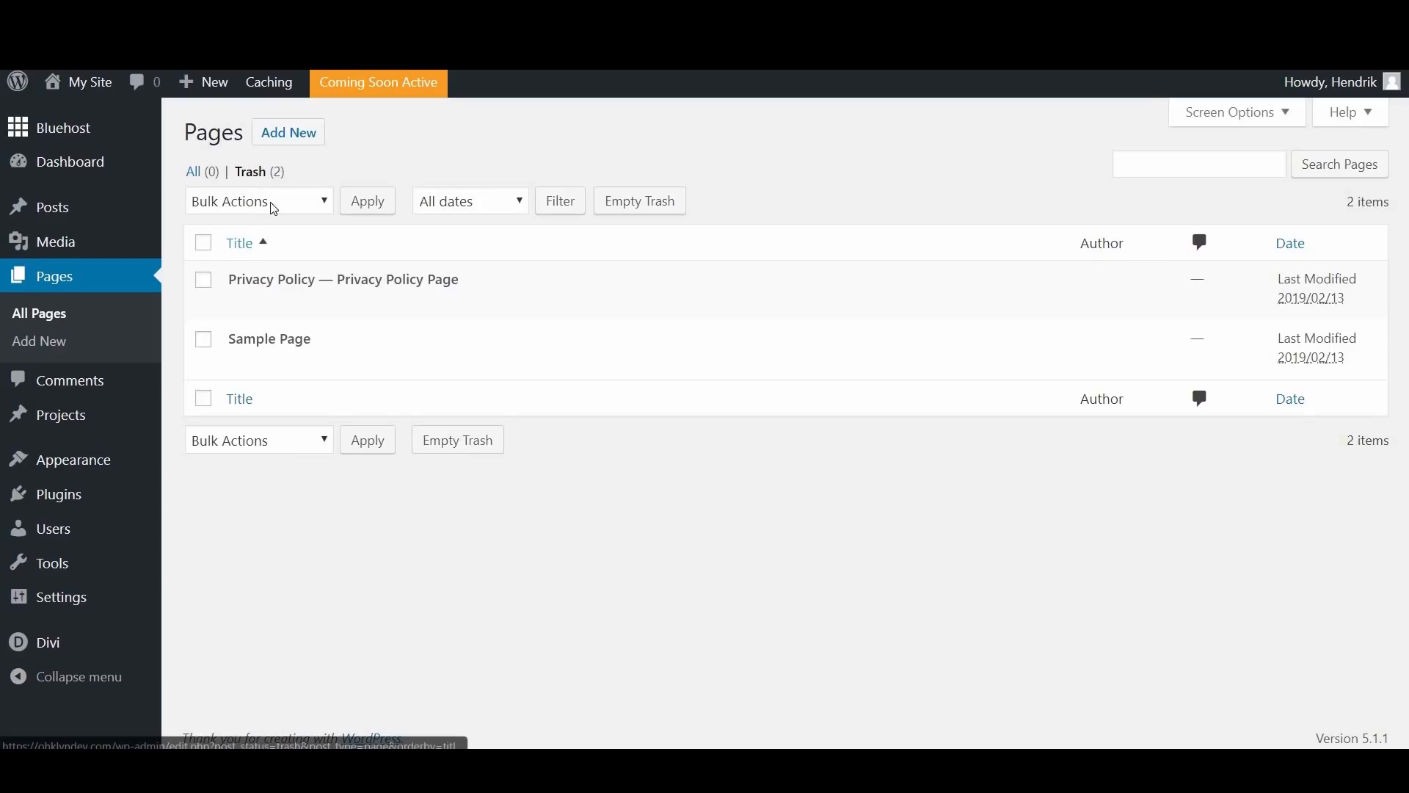
pyautogui.click(204, 243)
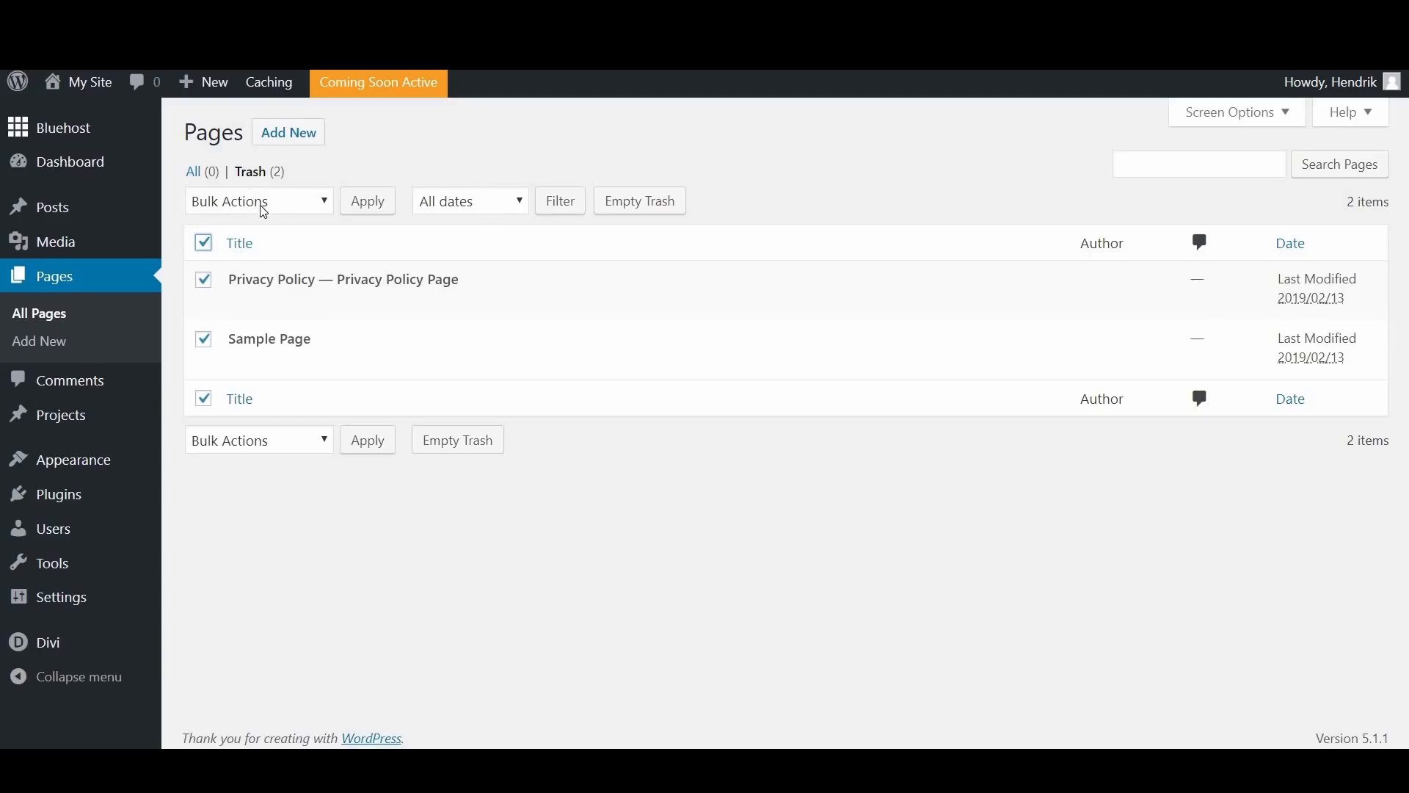
pyautogui.click(265, 202)
pyautogui.click(251, 266)
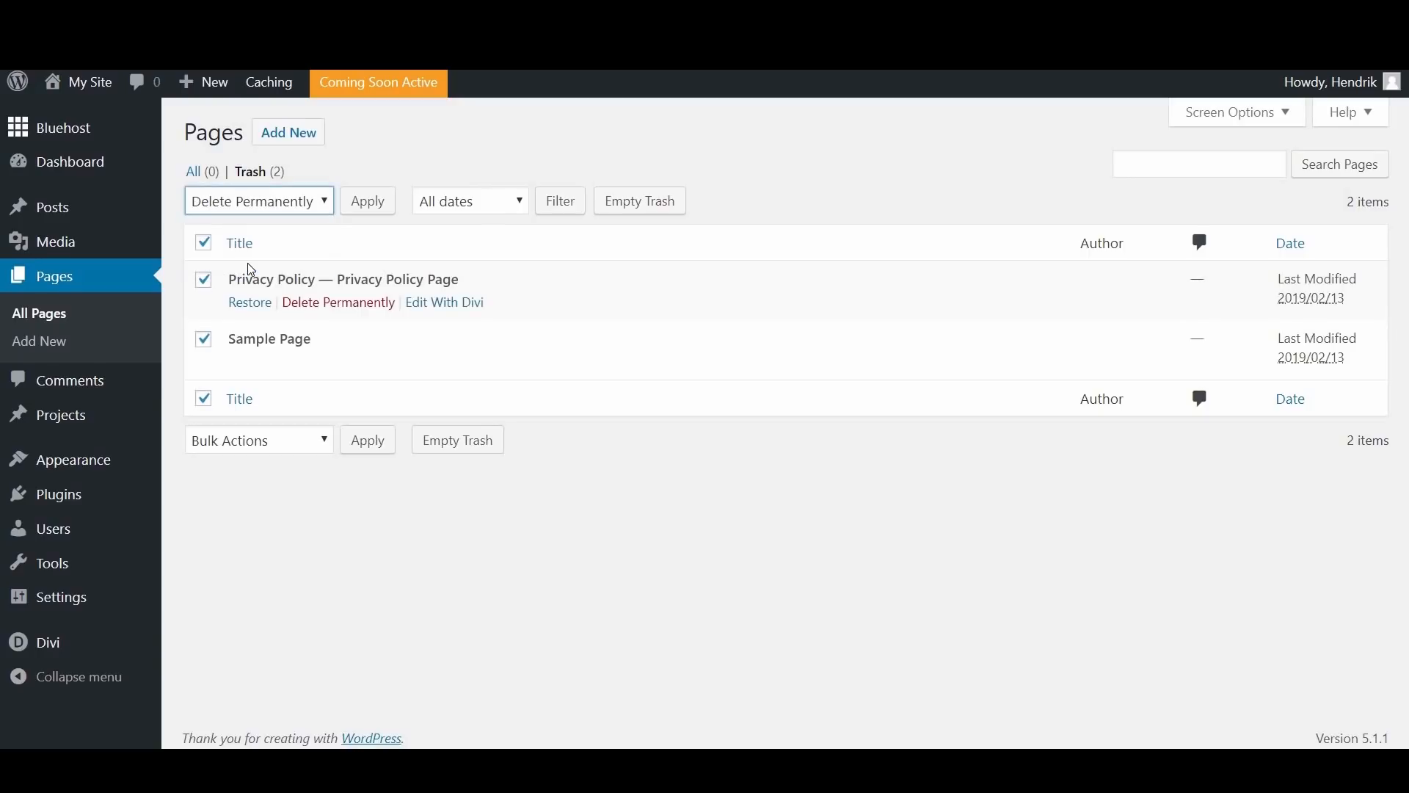
pyautogui.click(365, 202)
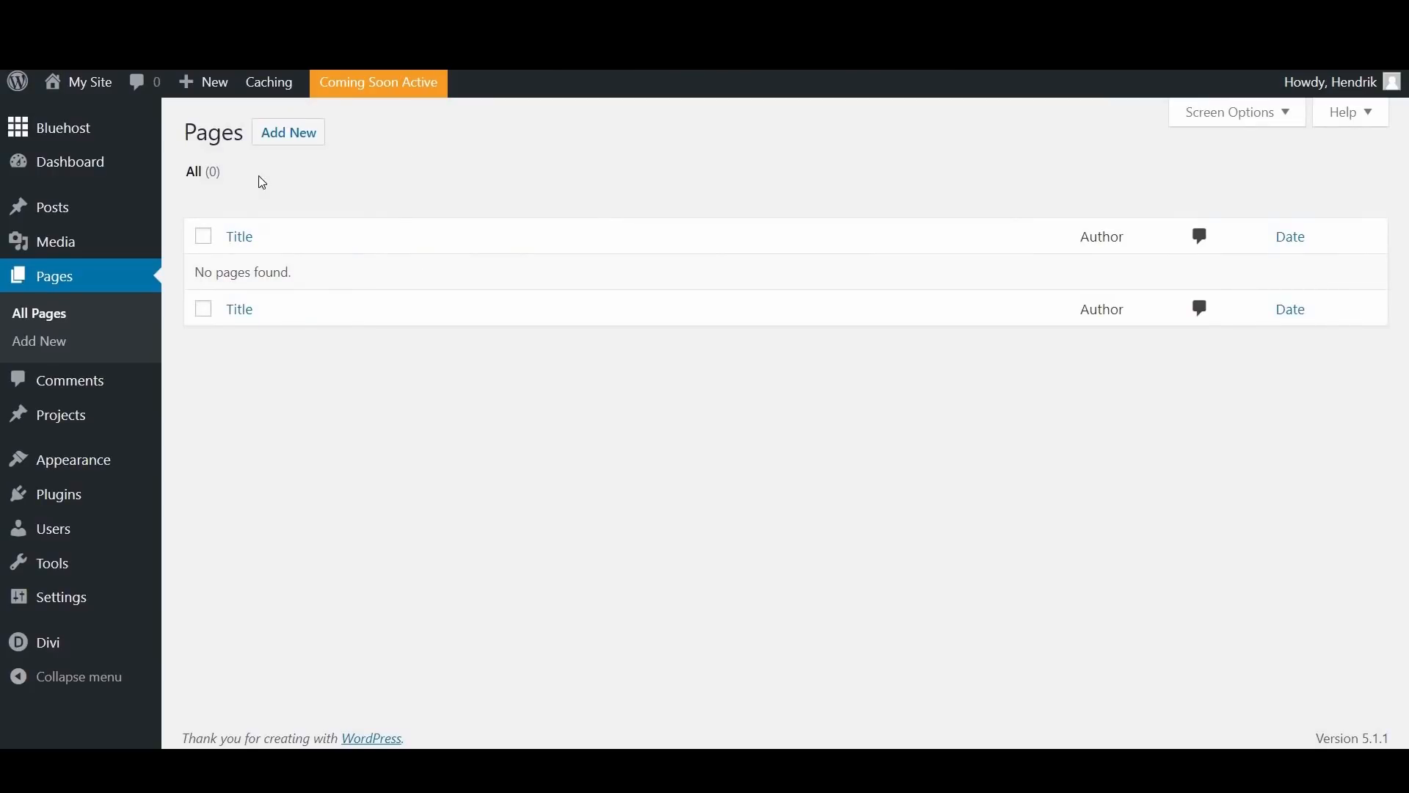
# Step: Create a new page titled "Home" in the default editor with a paragraph reading "Hello I am a page"
pyautogui.click(299, 141)
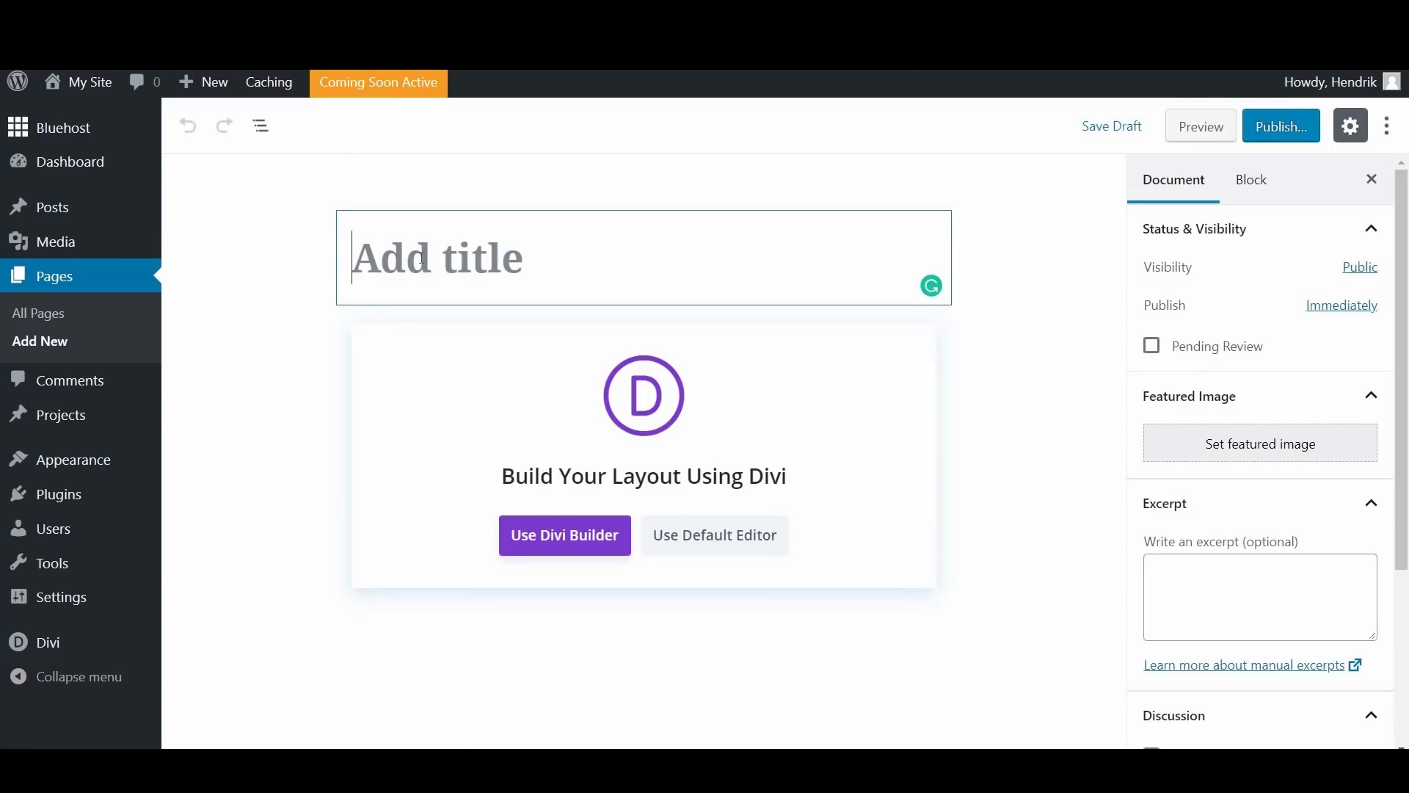
pyautogui.write('Home')
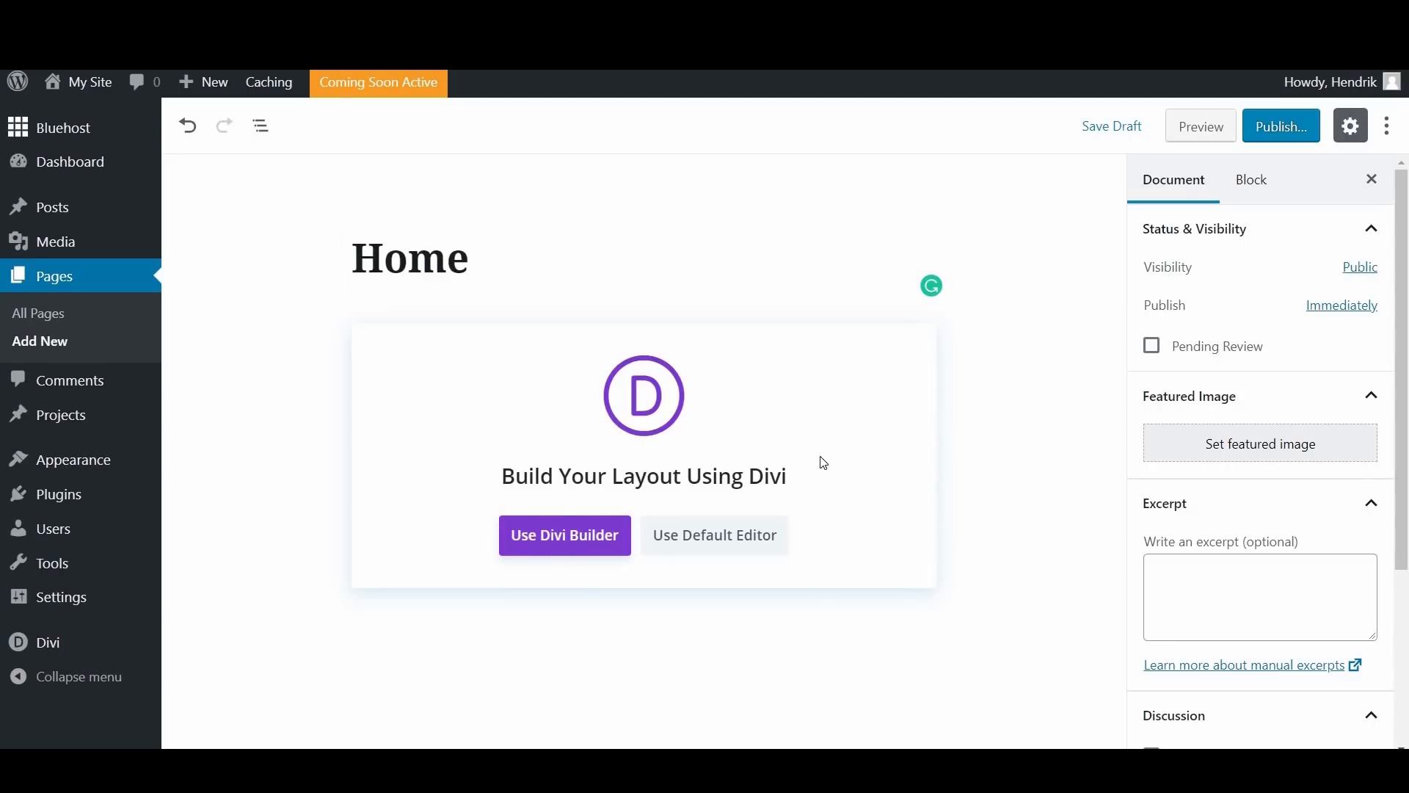
pyautogui.click(742, 538)
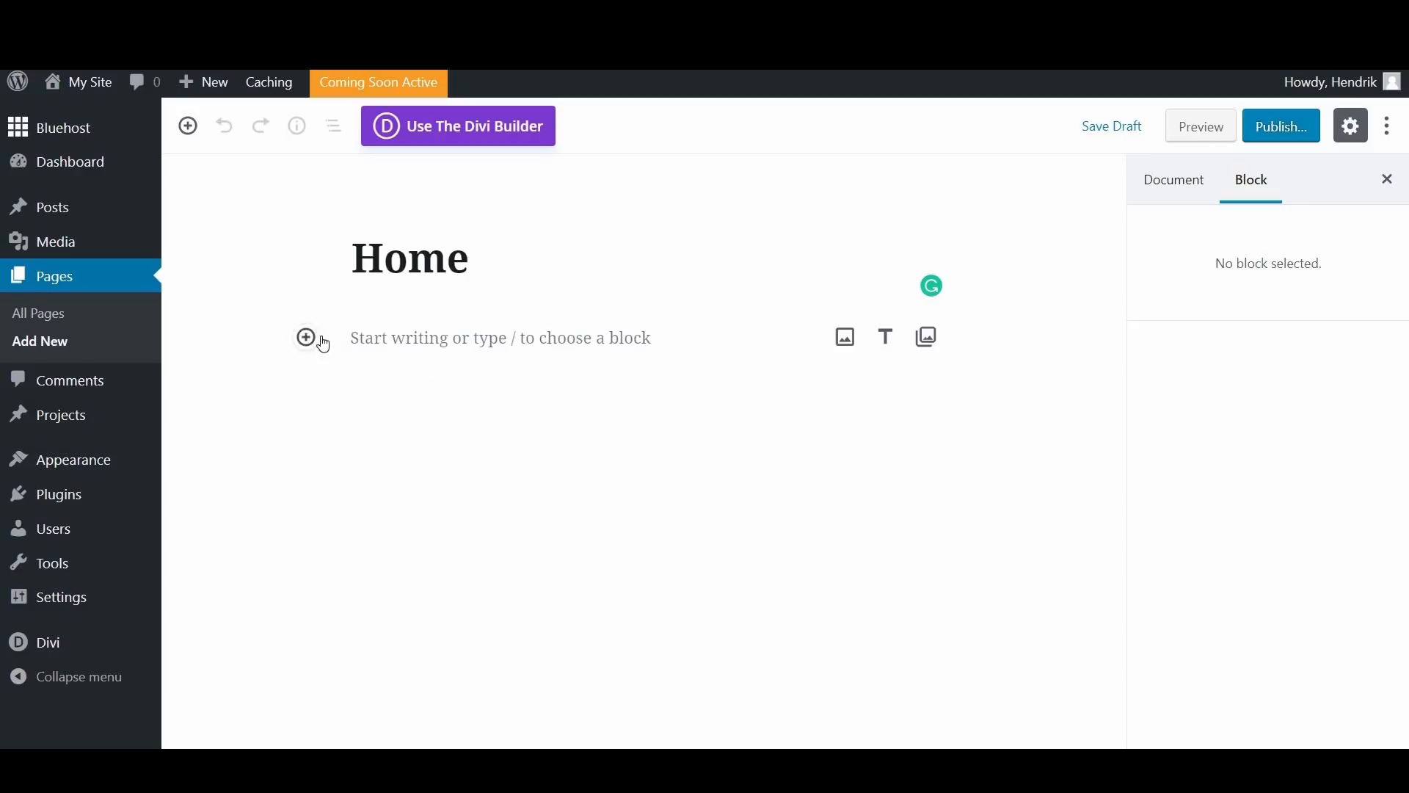
pyautogui.click(368, 345)
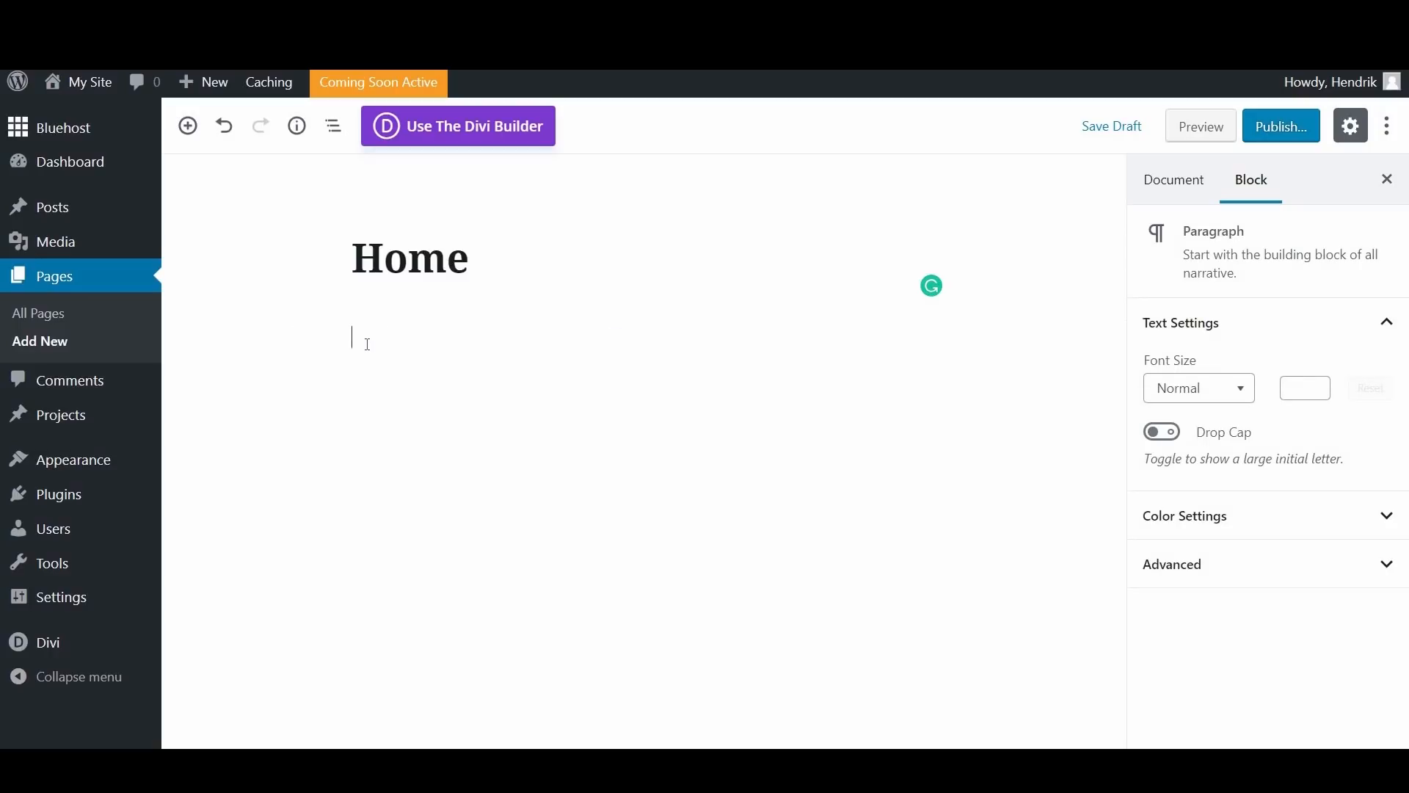
pyautogui.write('Hello I am a page')
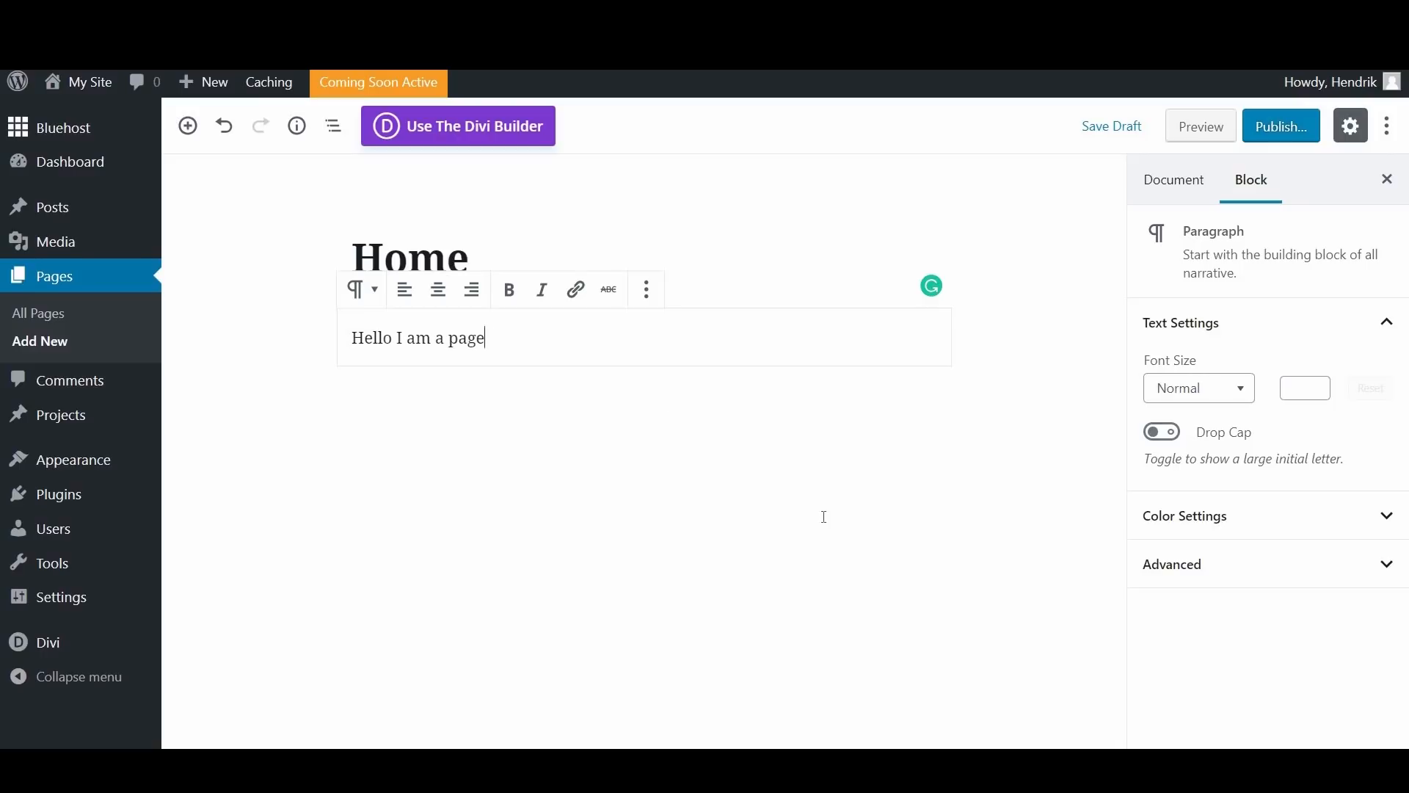
pyautogui.click(1071, 397)
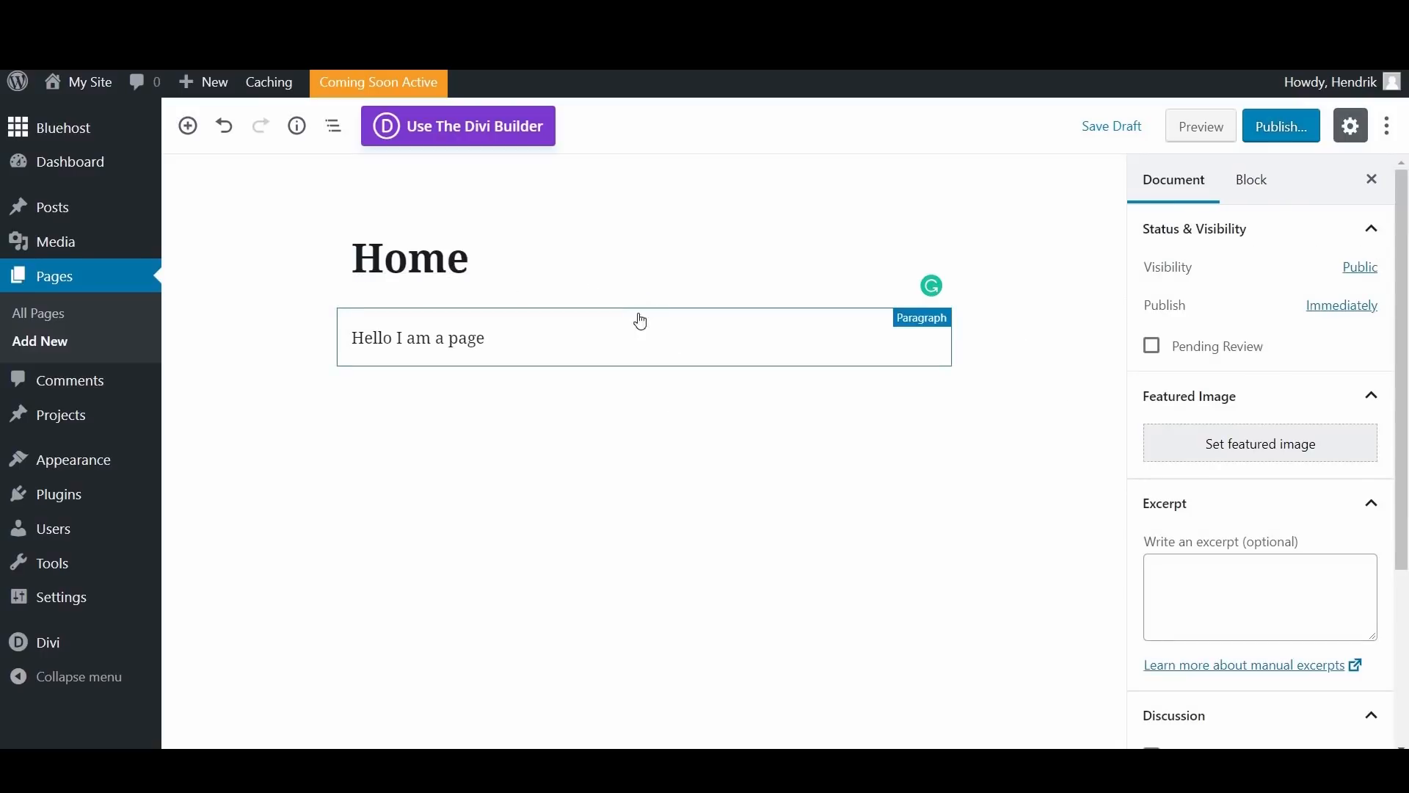
pyautogui.click(644, 312)
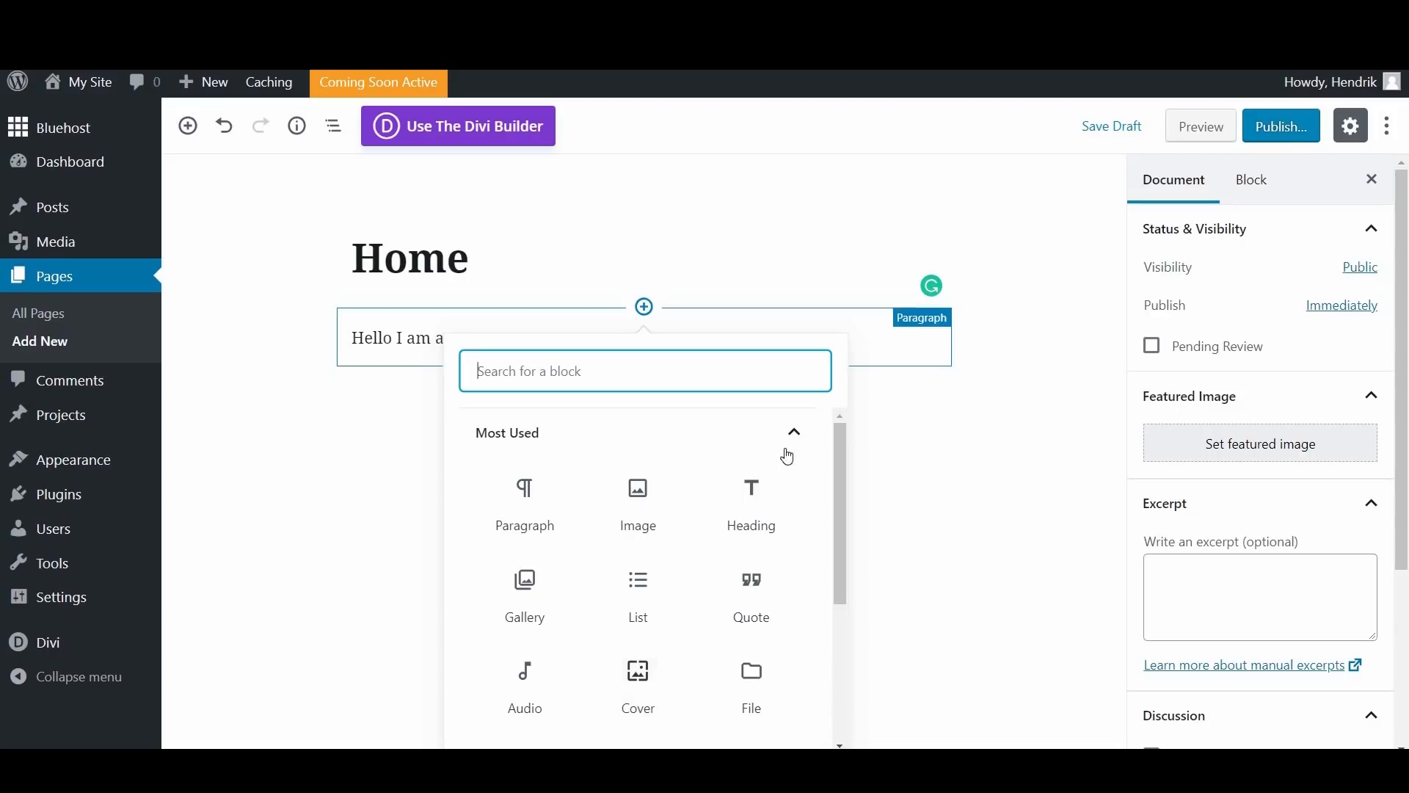
pyautogui.click(1049, 254)
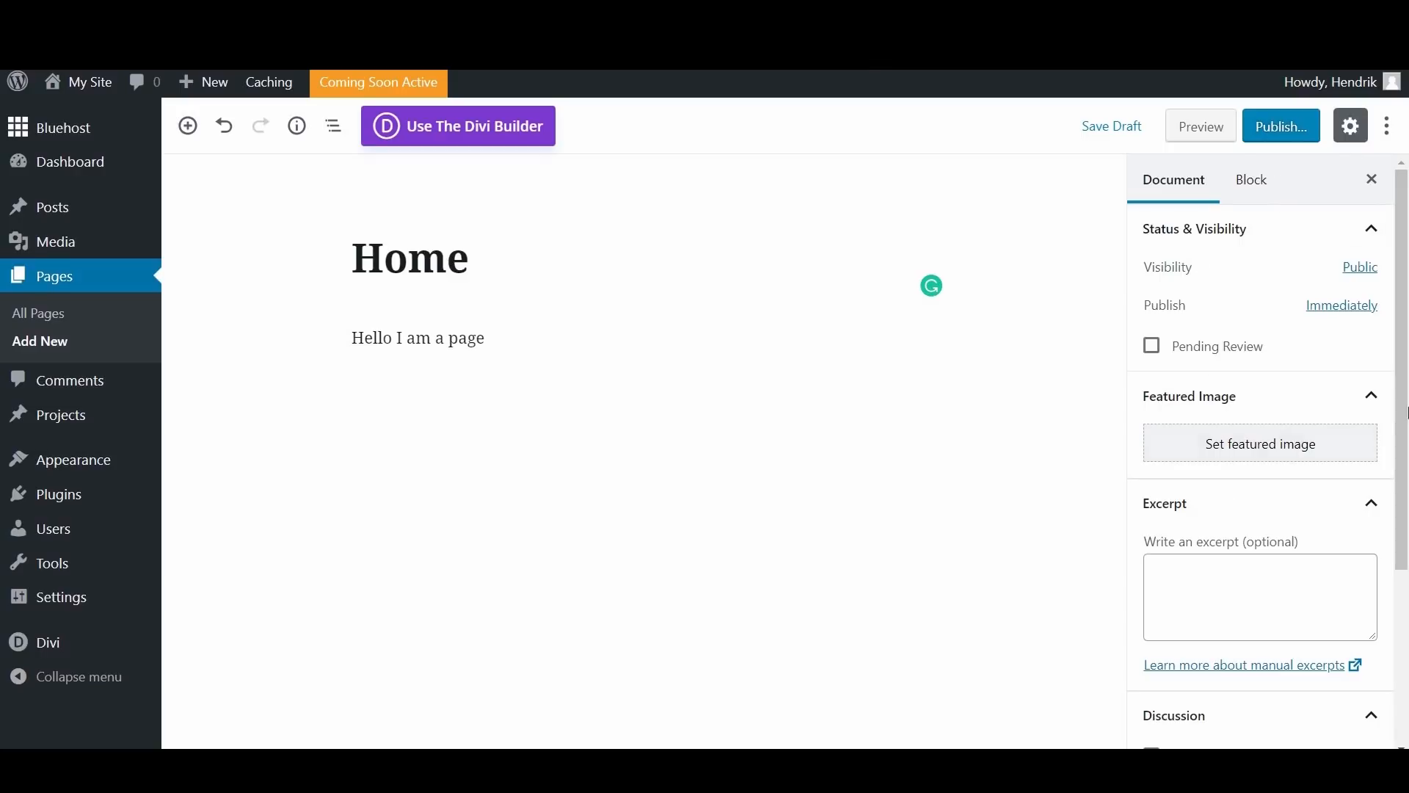
pyautogui.scroll(-3, 1405, 331)
pyautogui.scroll(3, 1405, 297)
# Step: Save the Home page as a draft, preview it on the site and return to the editor
pyautogui.click(1109, 126)
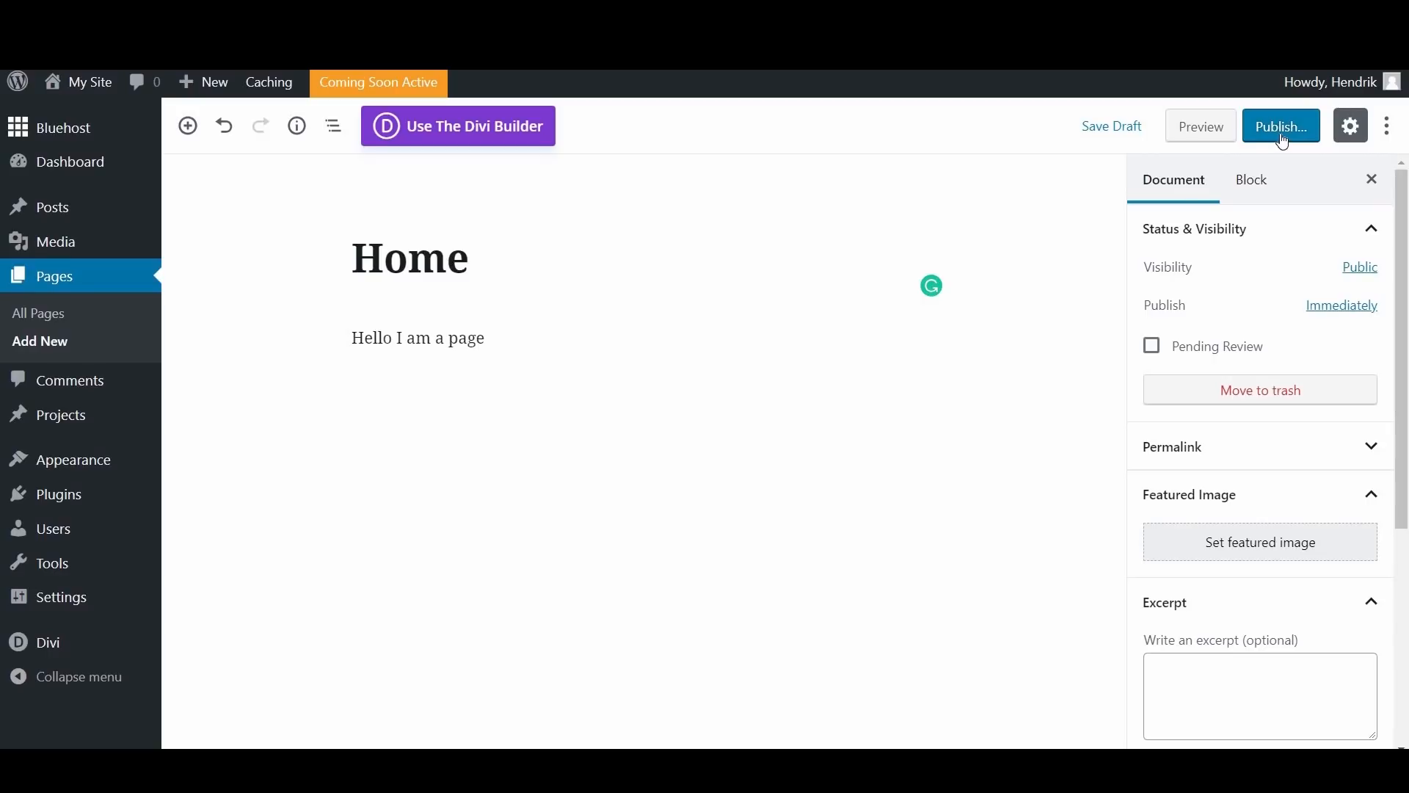
pyautogui.click(1216, 125)
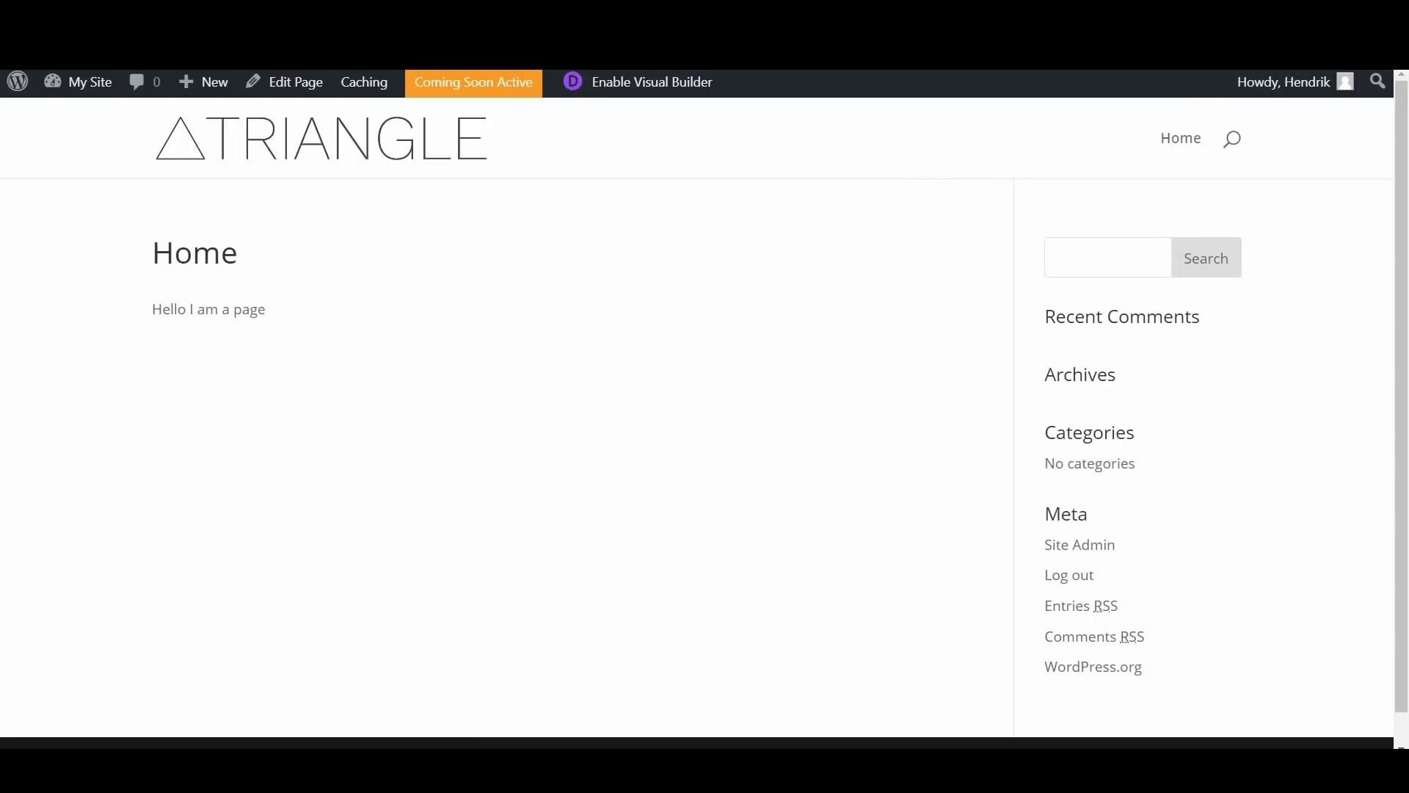
pyautogui.hotkey('ctrl', 'shift', 'Tab')
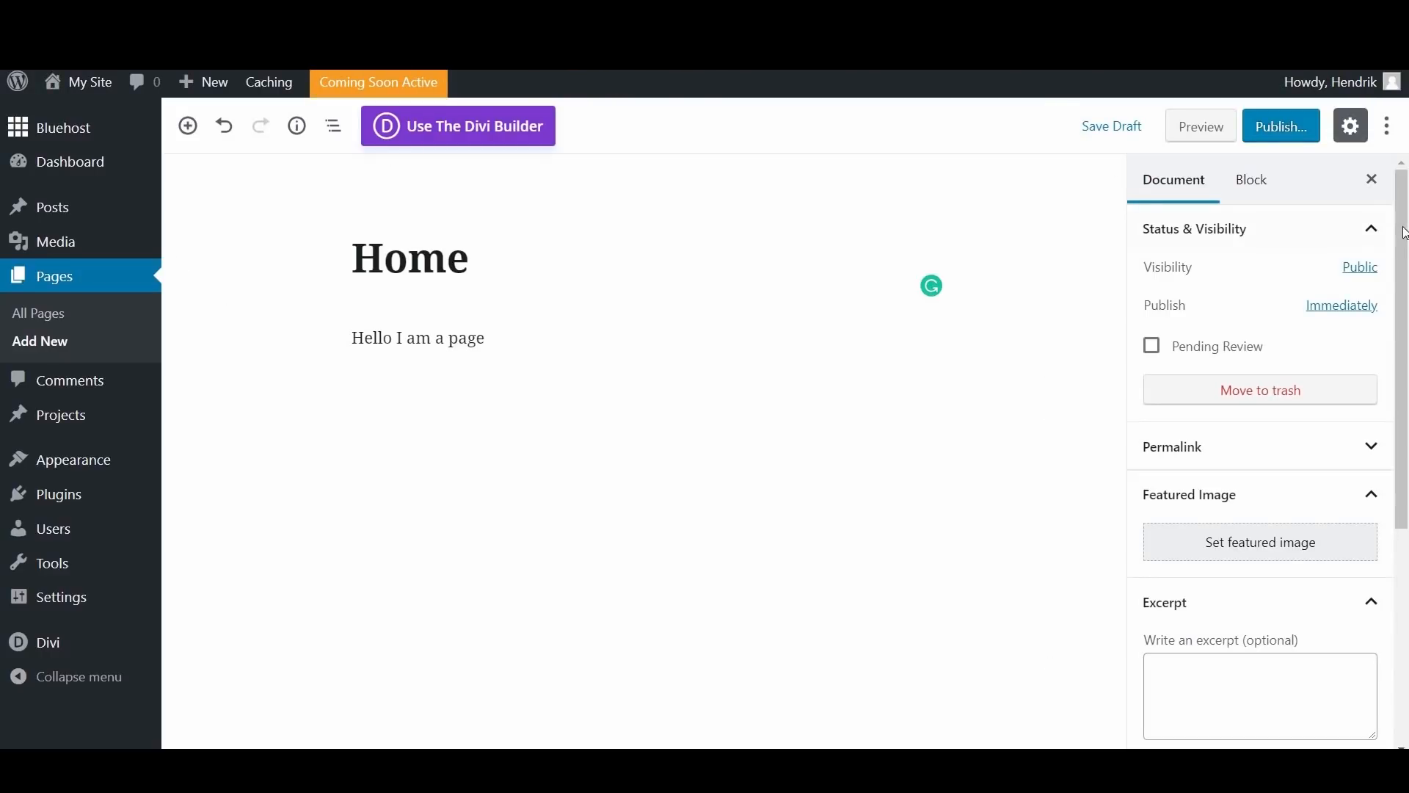
# Step: Examine the Home page's document settings, including Page Attributes and the Divi options for Page Layout and Hide Nav Before Scroll
pyautogui.scroll(-5, 1216, 570)
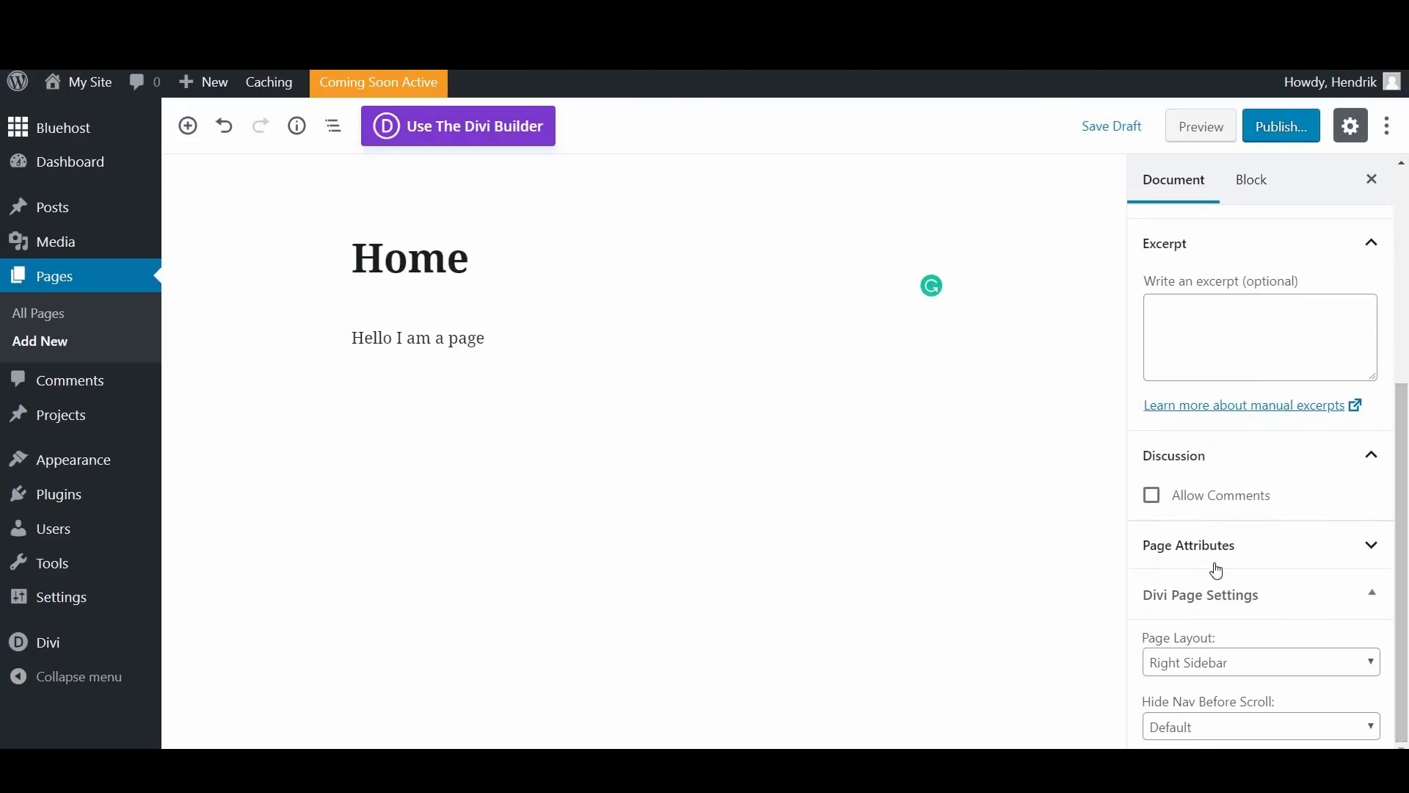
pyautogui.scroll(5, 1201, 330)
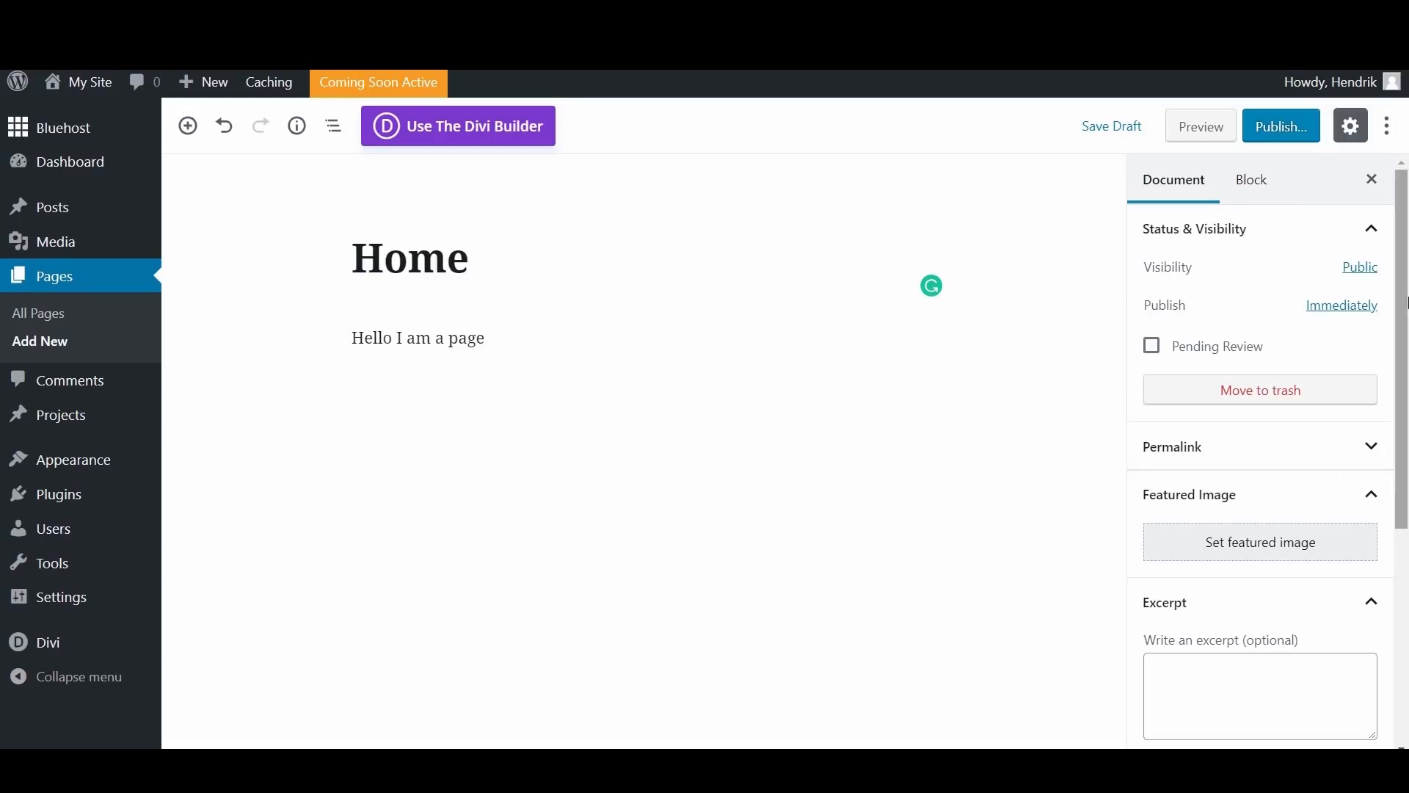
pyautogui.scroll(-5, 1407, 283)
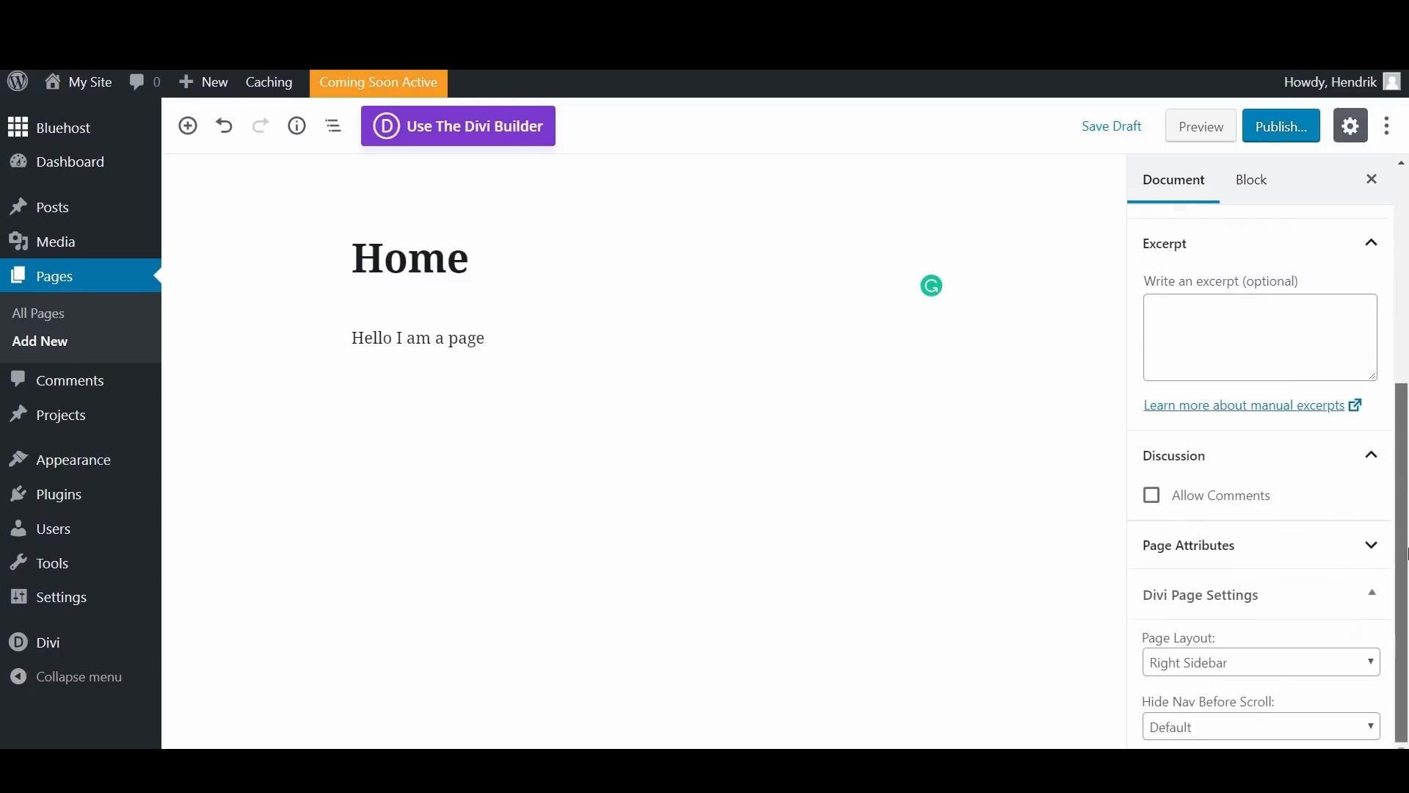
pyautogui.click(1215, 541)
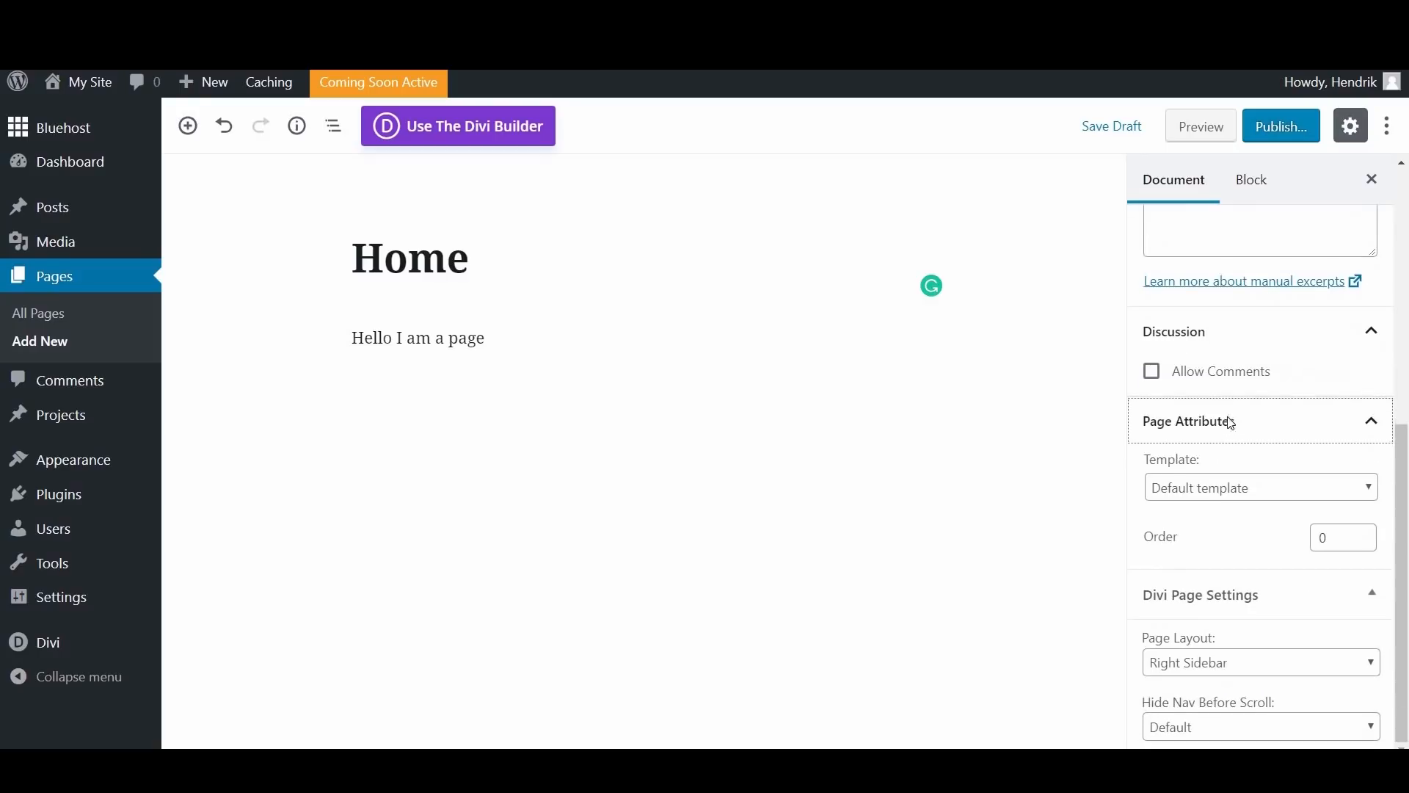
pyautogui.click(1228, 421)
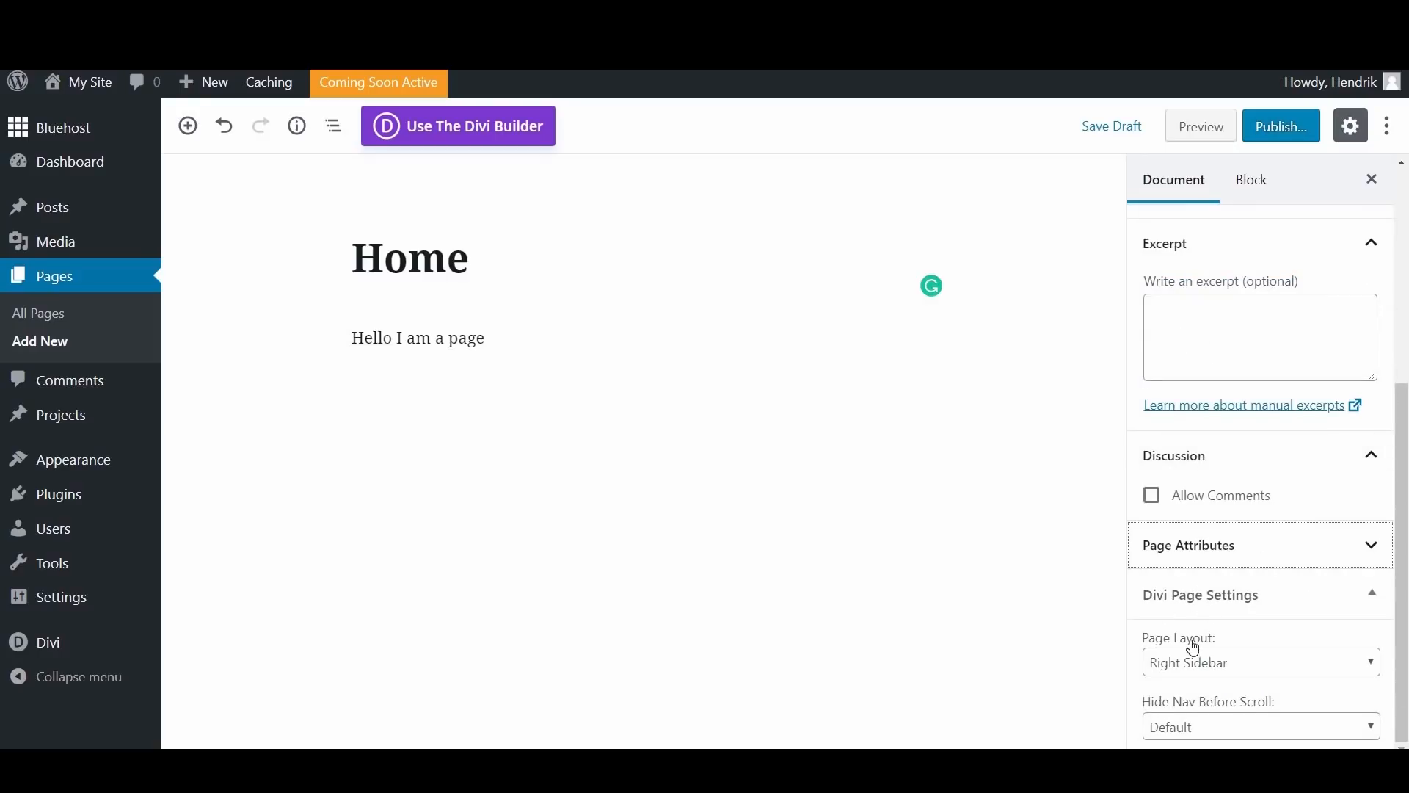
pyautogui.click(1212, 665)
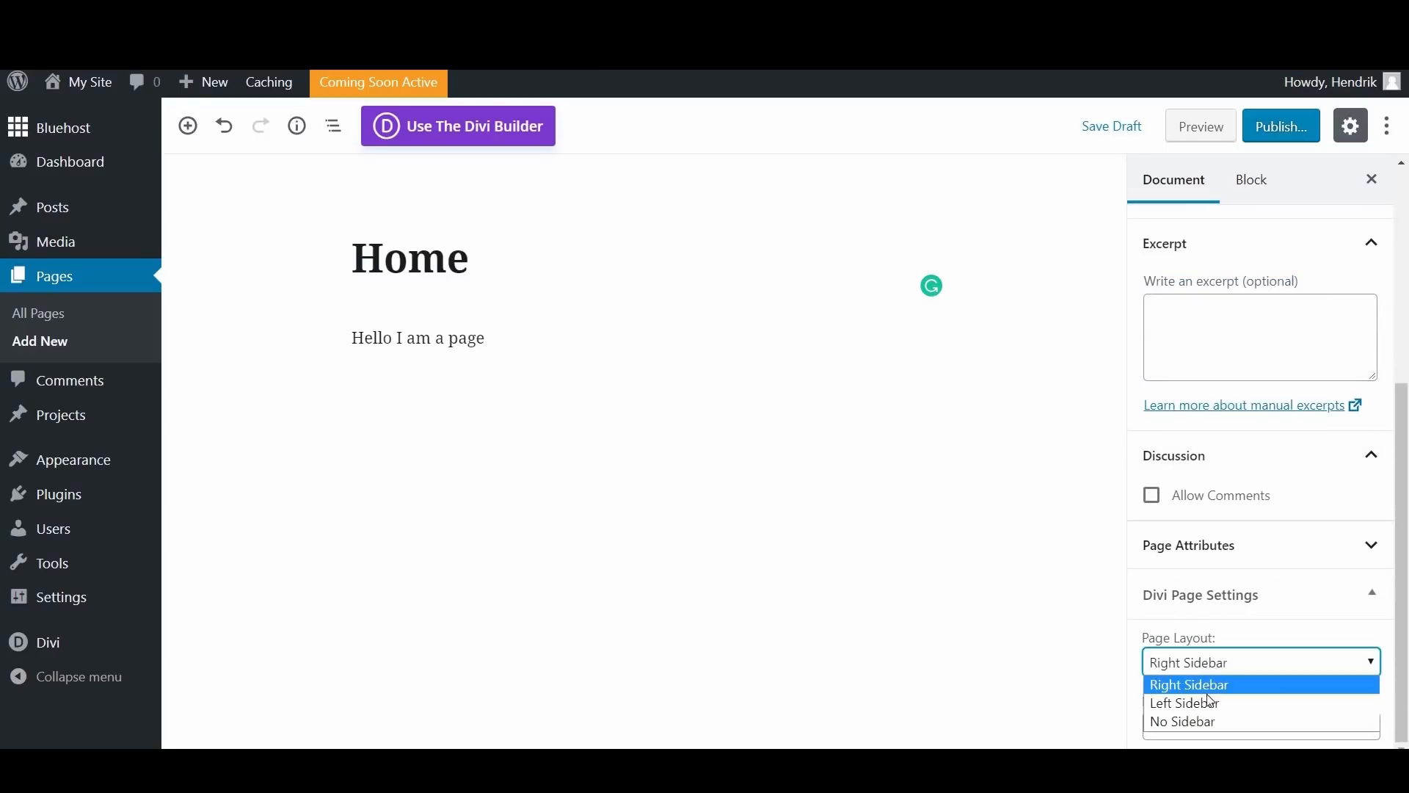
pyautogui.click(1223, 660)
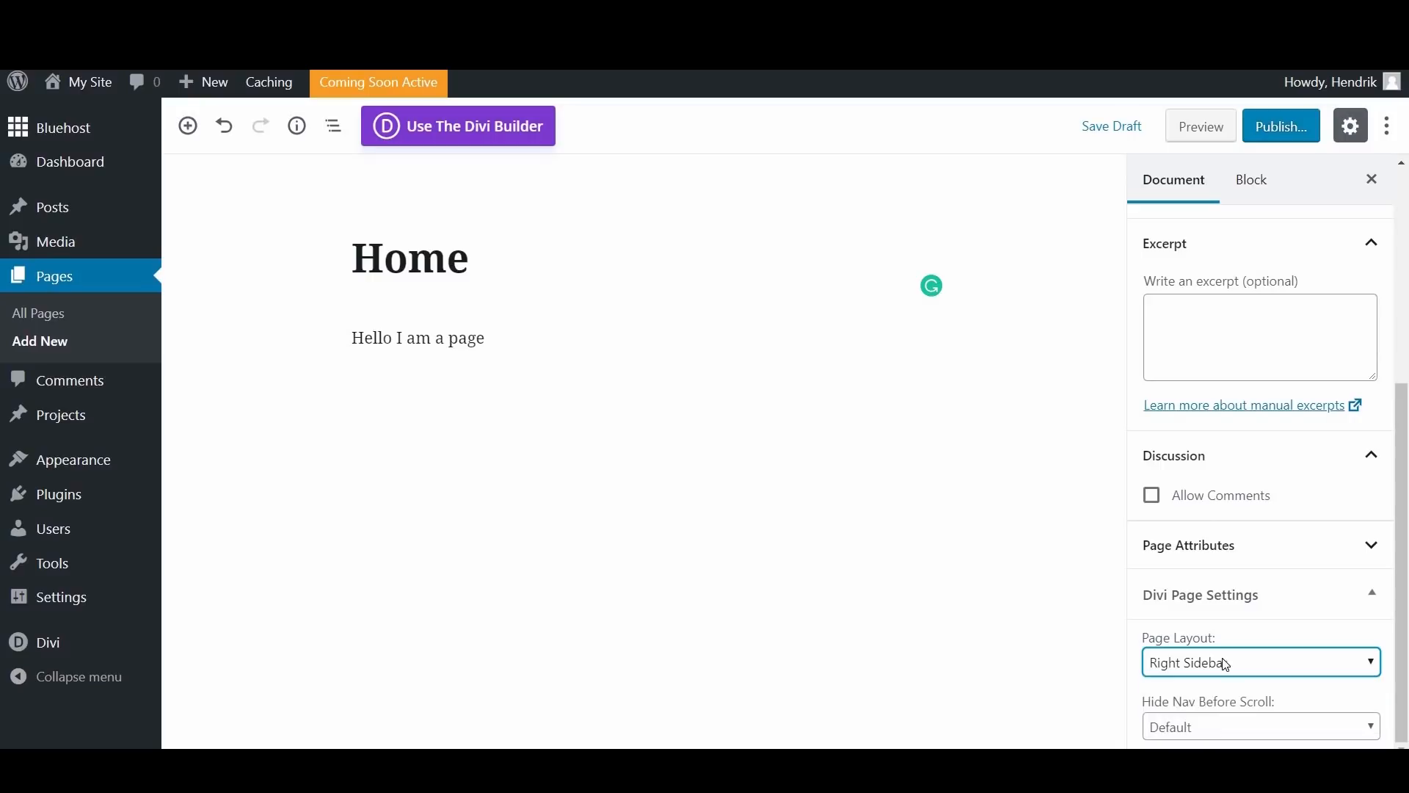
pyautogui.click(1265, 738)
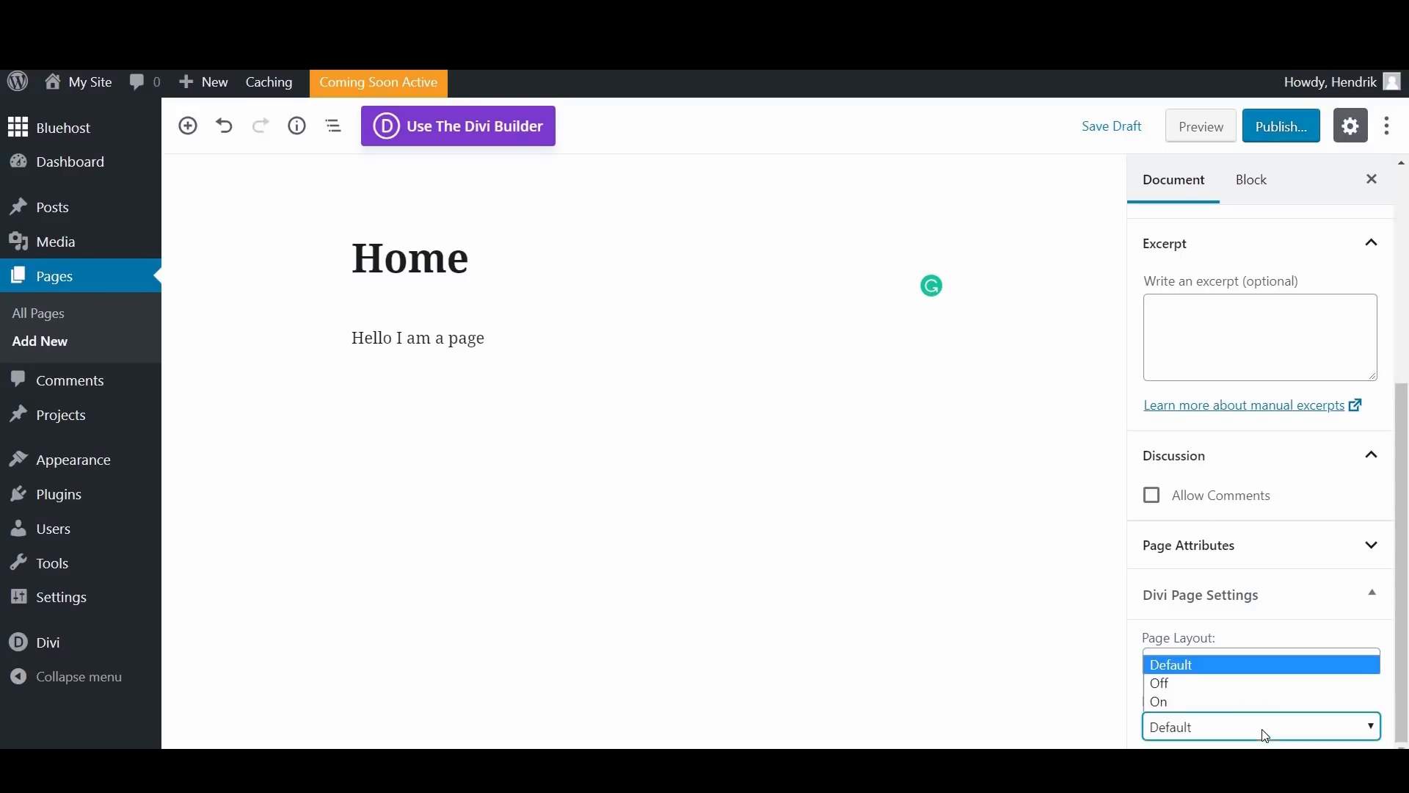
pyautogui.click(1192, 668)
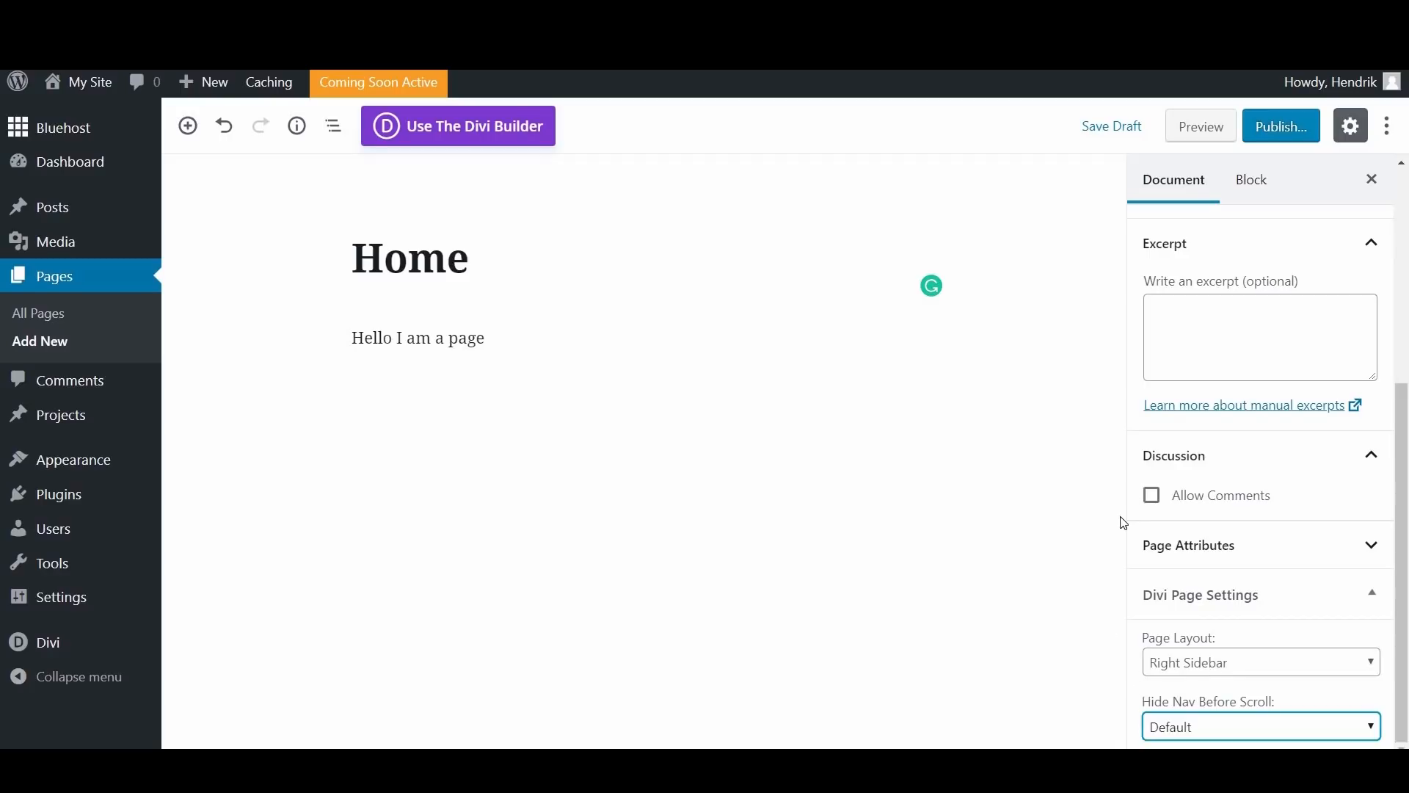
pyautogui.moveTo(1402, 403); pyautogui.dragTo(1406, 220)
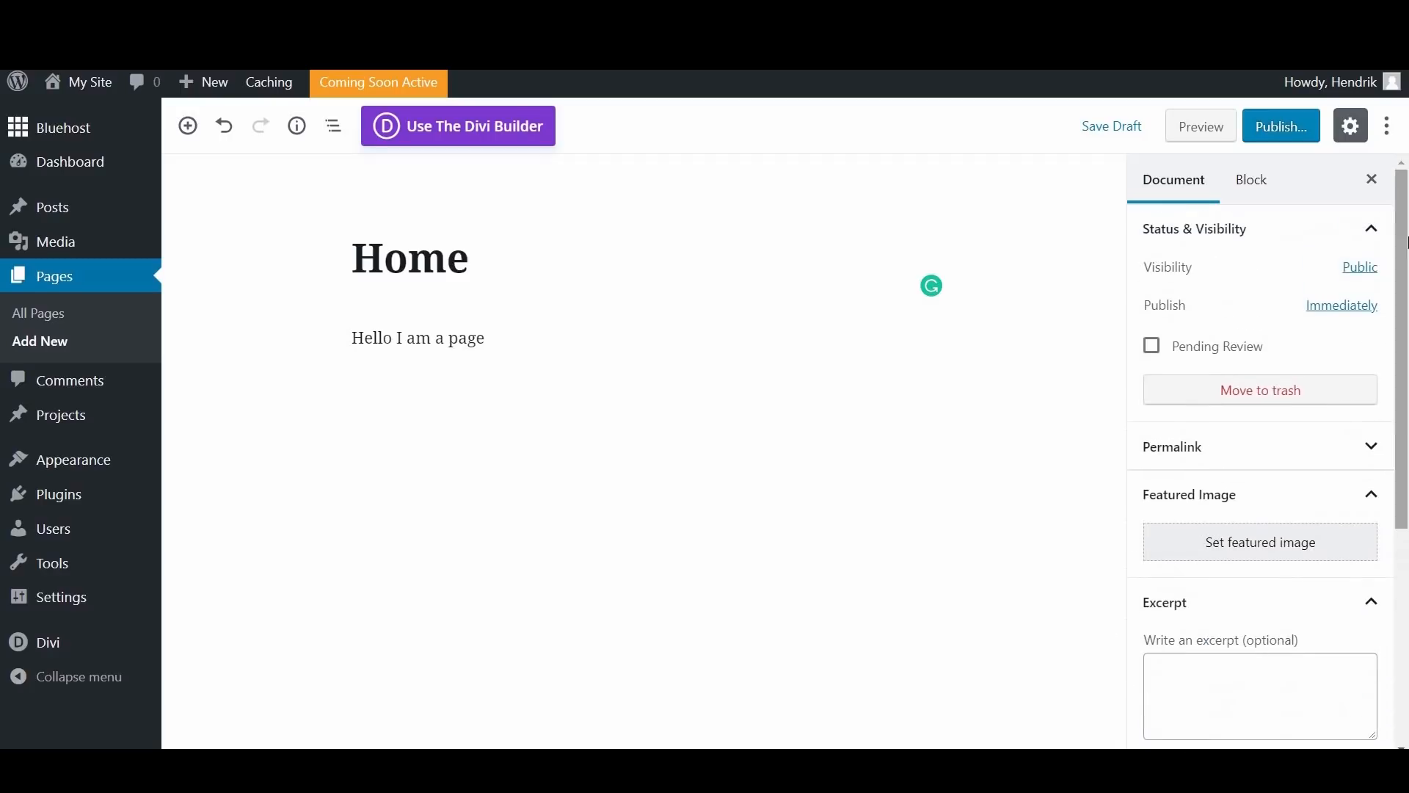
# Step: Switch the Home page from the default editor to the Divi Builder and open it for editing there
pyautogui.click(476, 129)
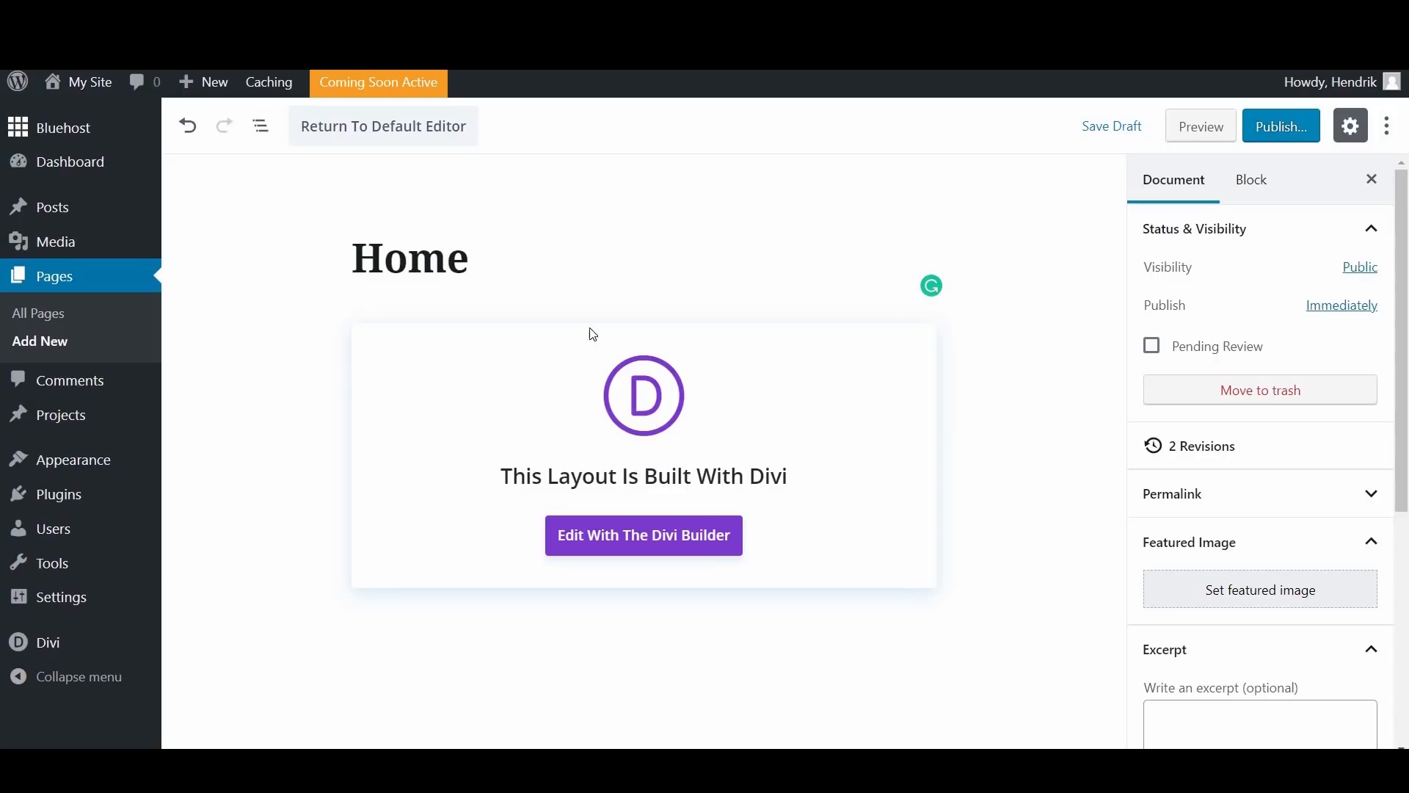
pyautogui.click(664, 547)
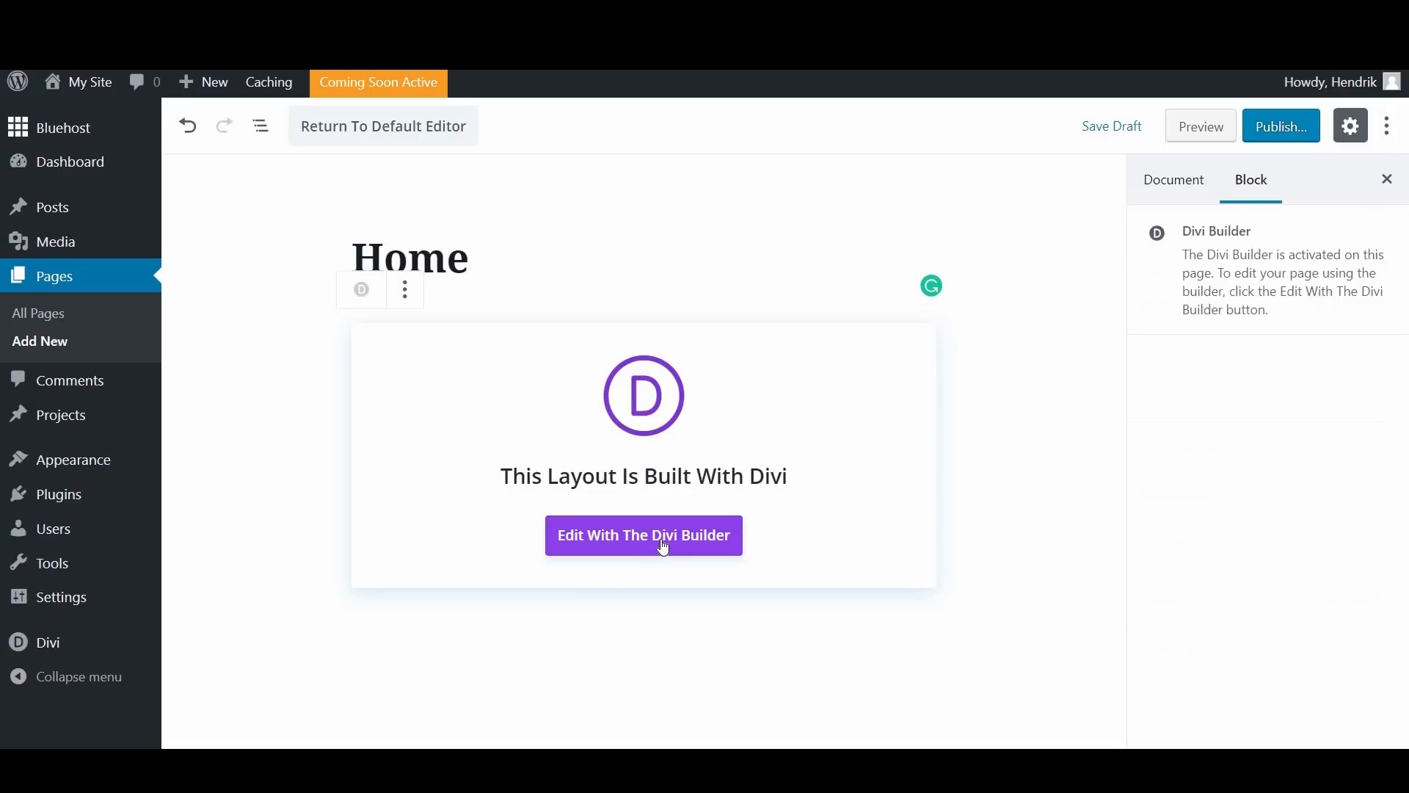
pyautogui.click(664, 546)
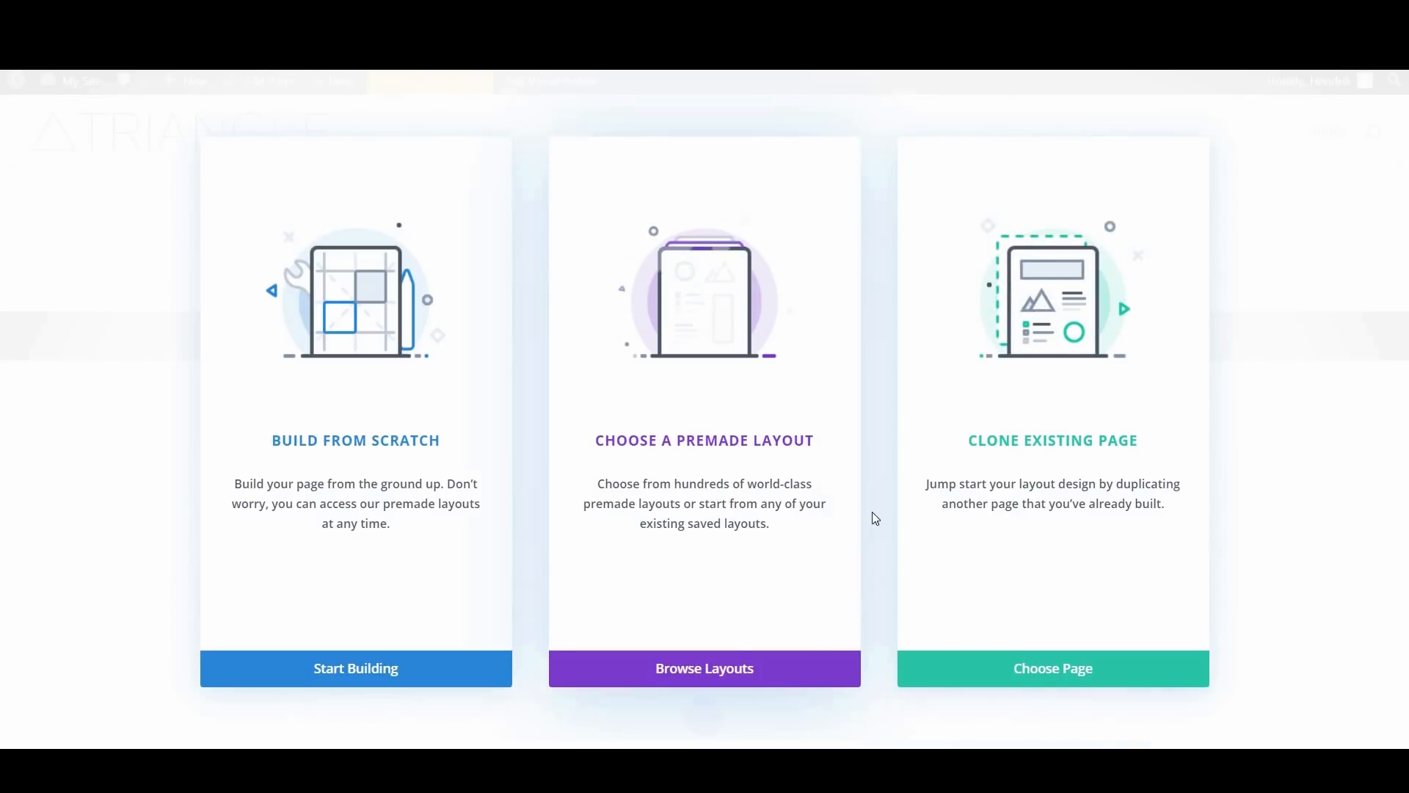
# Step: Browse the premade Divi layouts for the Home page and filter them by the Food & Drink category
pyautogui.click(732, 668)
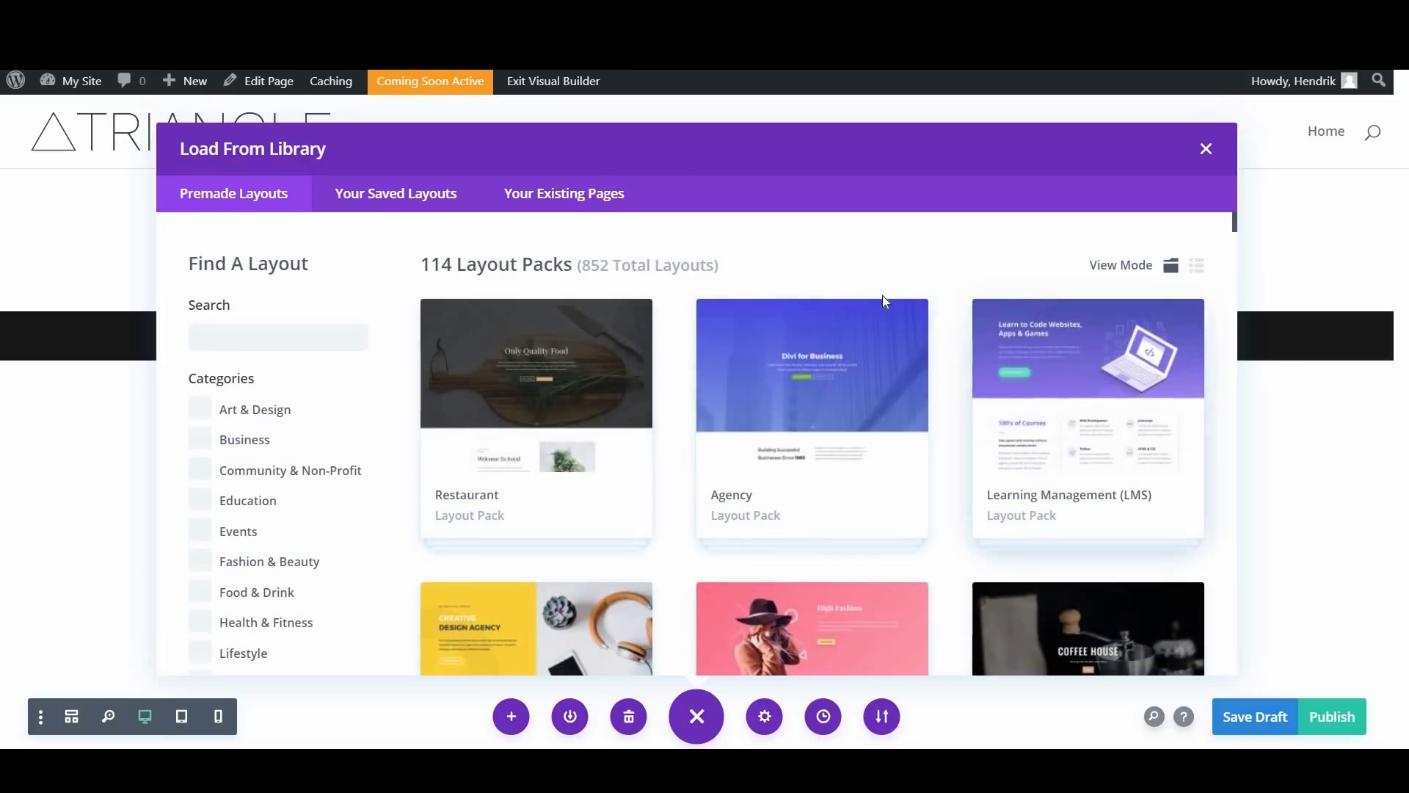
pyautogui.scroll(-3, 872, 468)
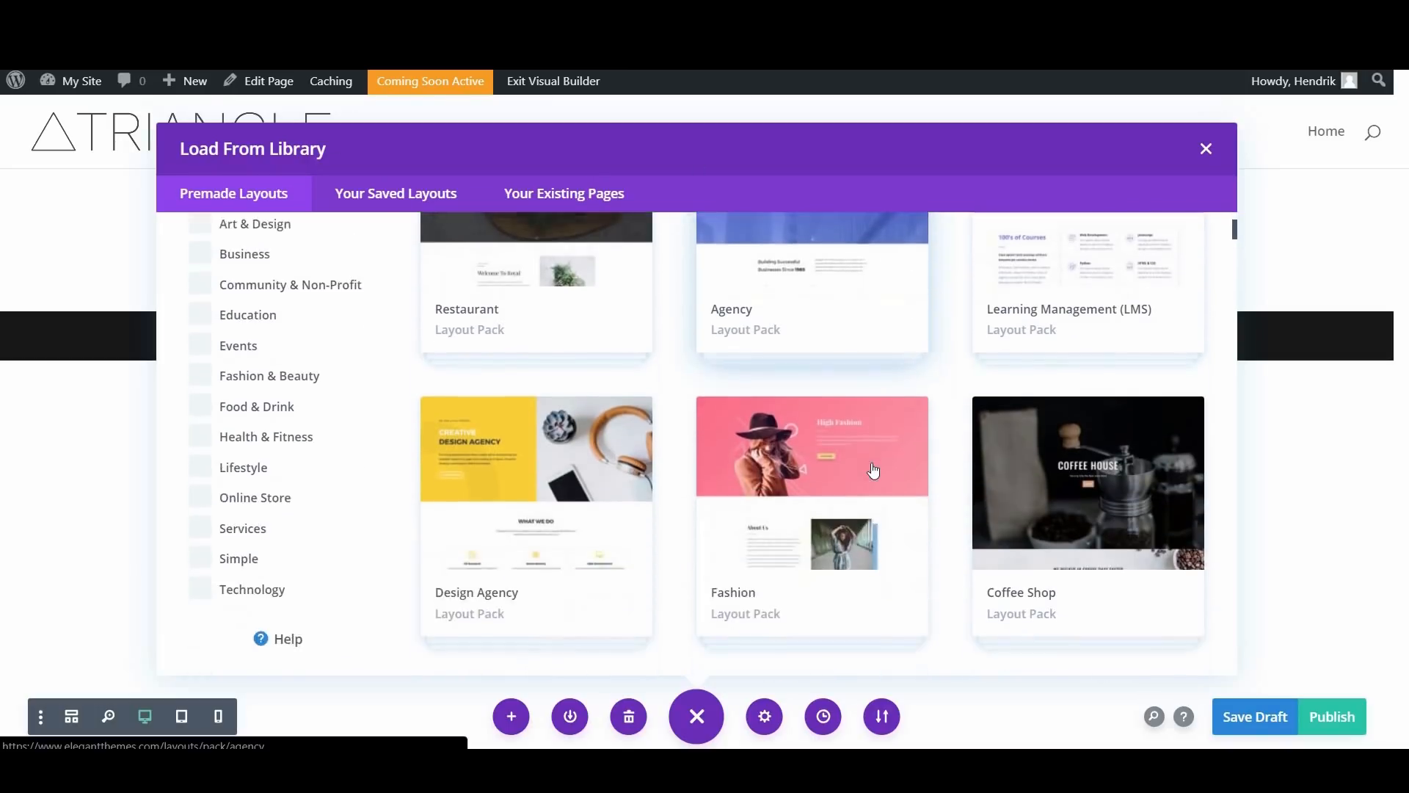
pyautogui.scroll(-7, 873, 472)
pyautogui.scroll(2, 689, 499)
pyautogui.scroll(5, 689, 499)
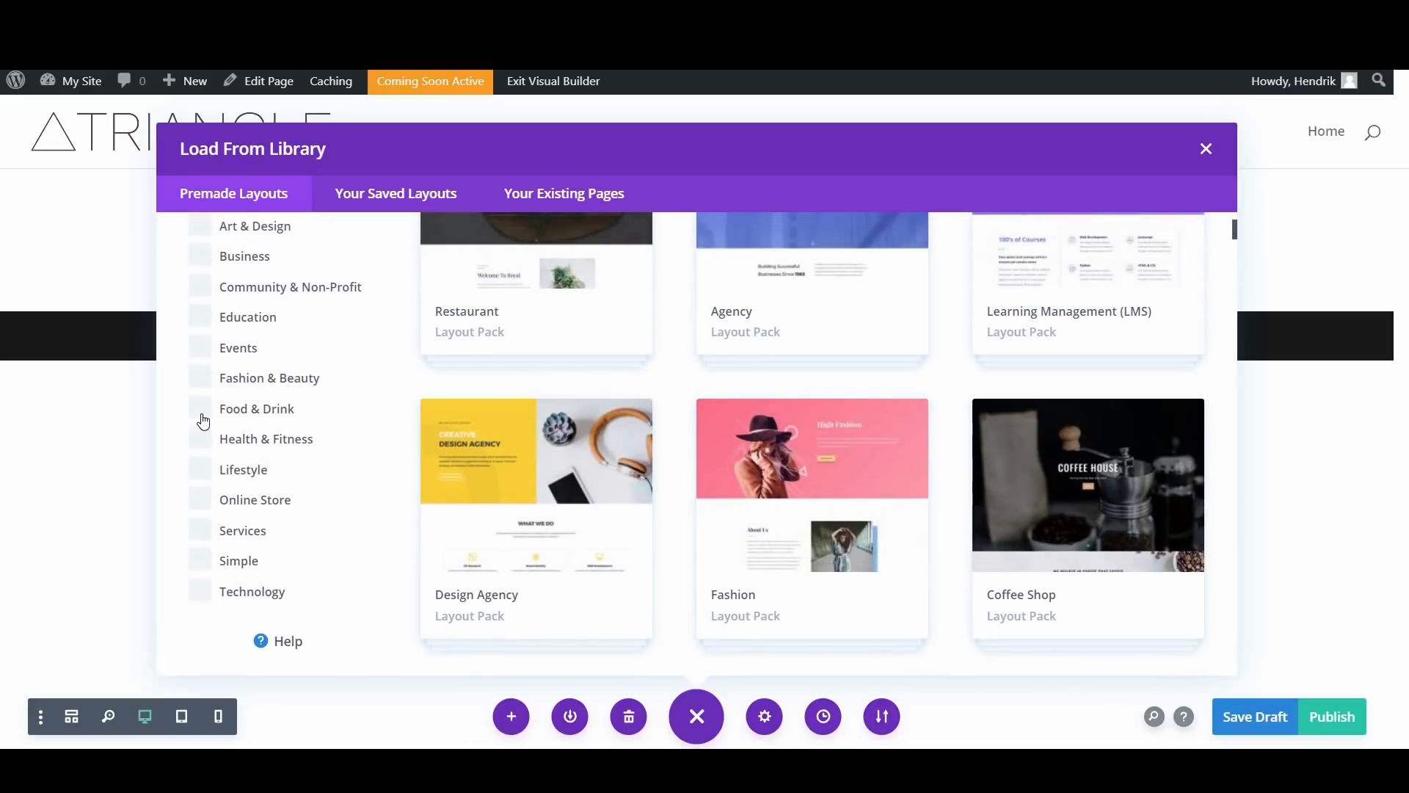
pyautogui.click(227, 409)
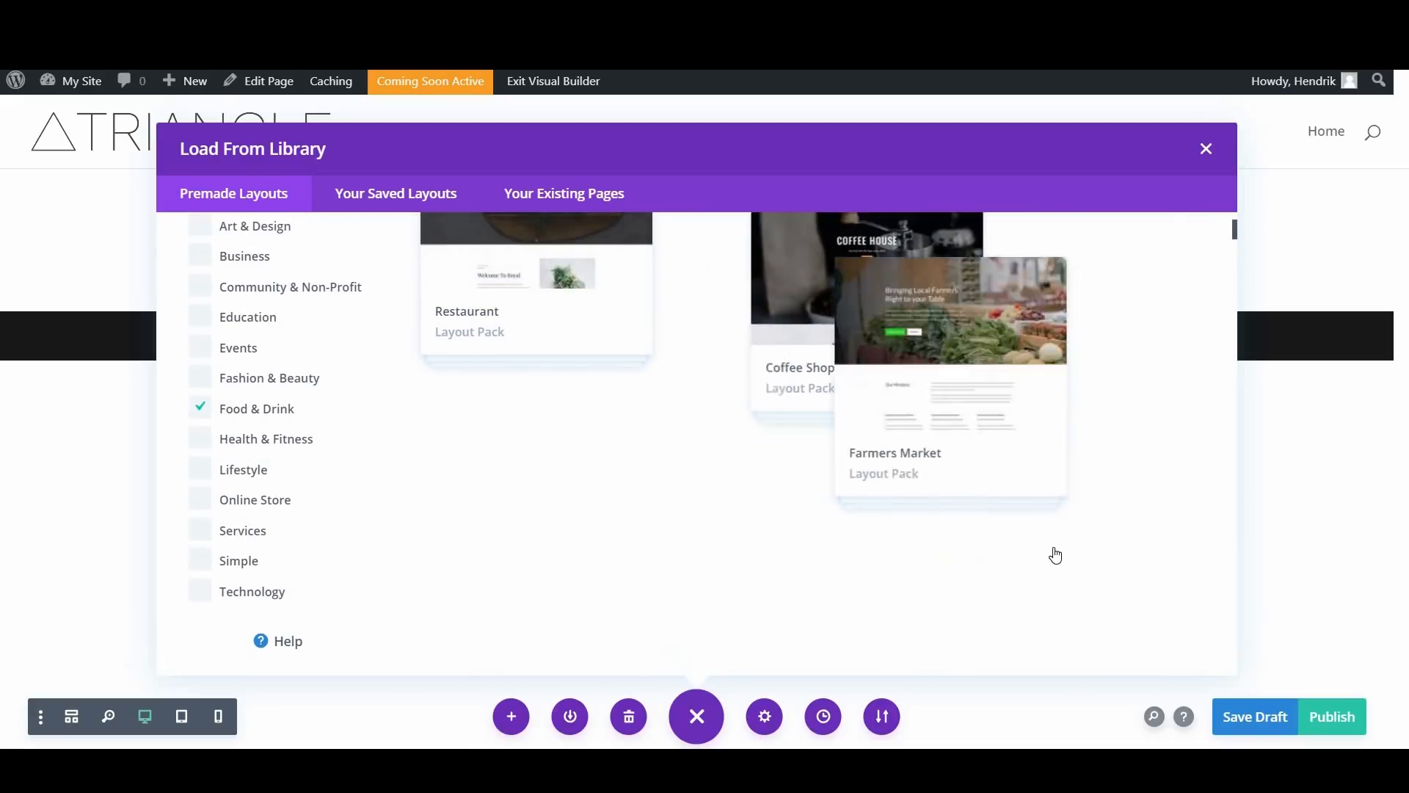
pyautogui.scroll(-5, 1055, 555)
pyautogui.scroll(8, 239, 349)
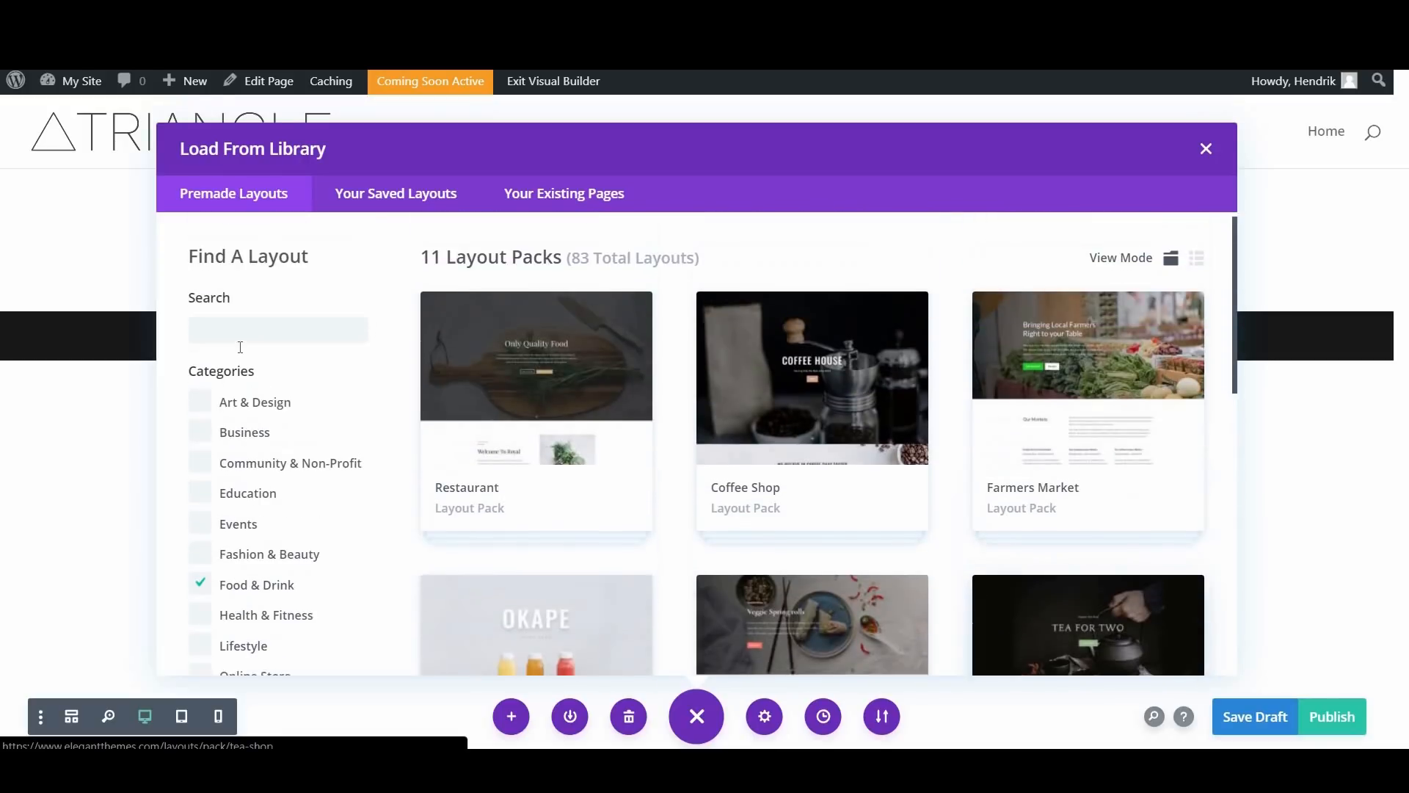
# Step: Search the premade layouts for "food catering" and open the details of the Food Catering Home Page layout
pyautogui.click(234, 339)
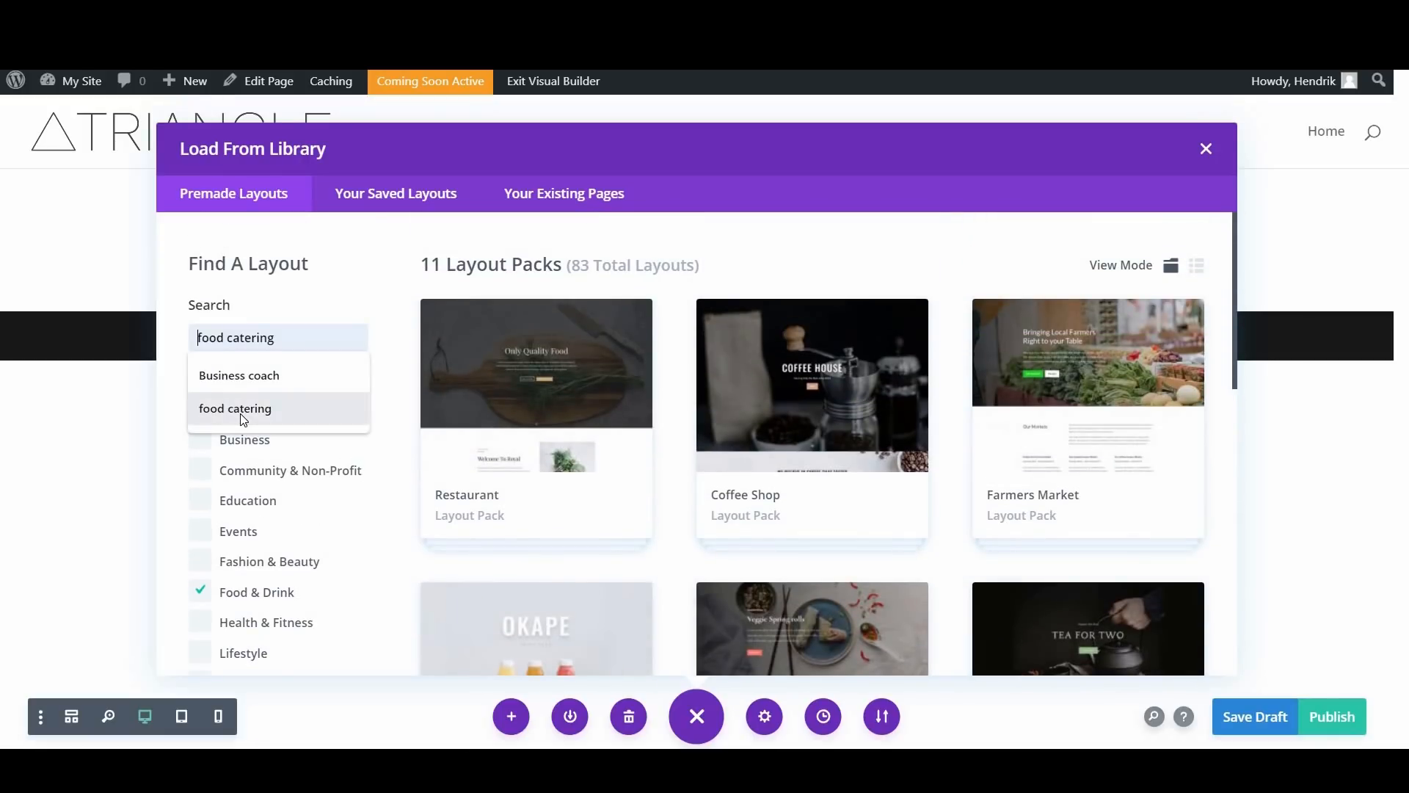
pyautogui.click(240, 414)
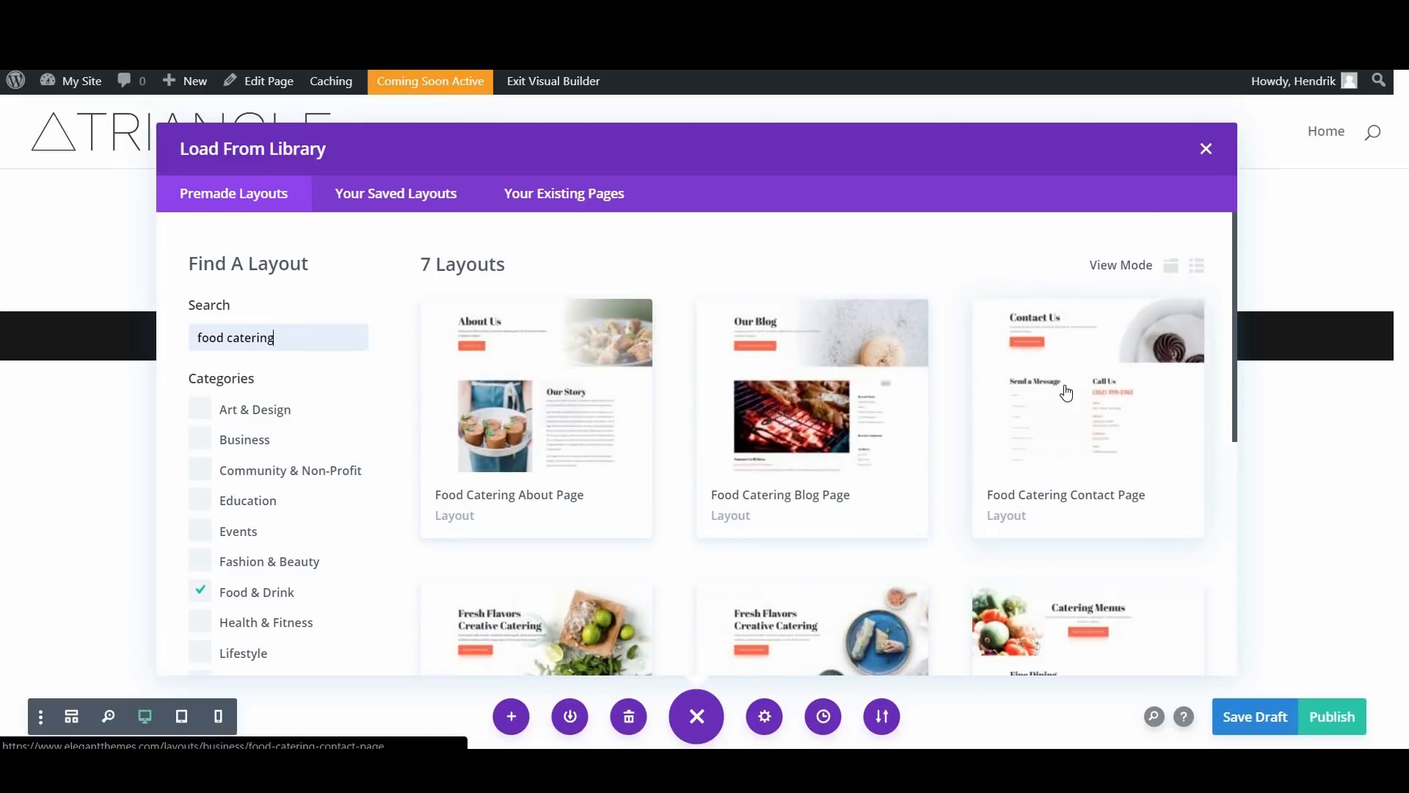
pyautogui.scroll(-3, 1135, 487)
pyautogui.scroll(3, 789, 274)
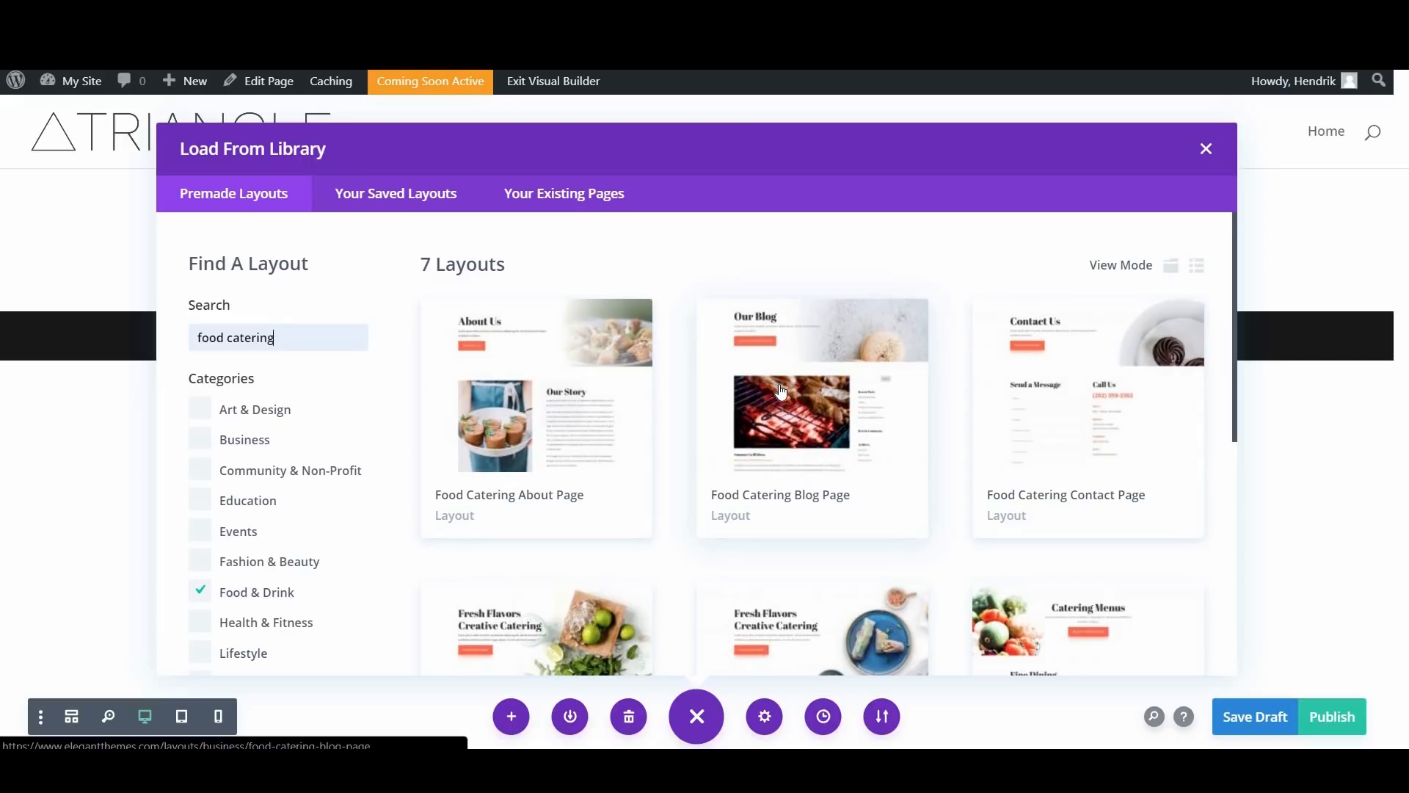
pyautogui.scroll(-6, 777, 422)
pyautogui.scroll(1, 560, 307)
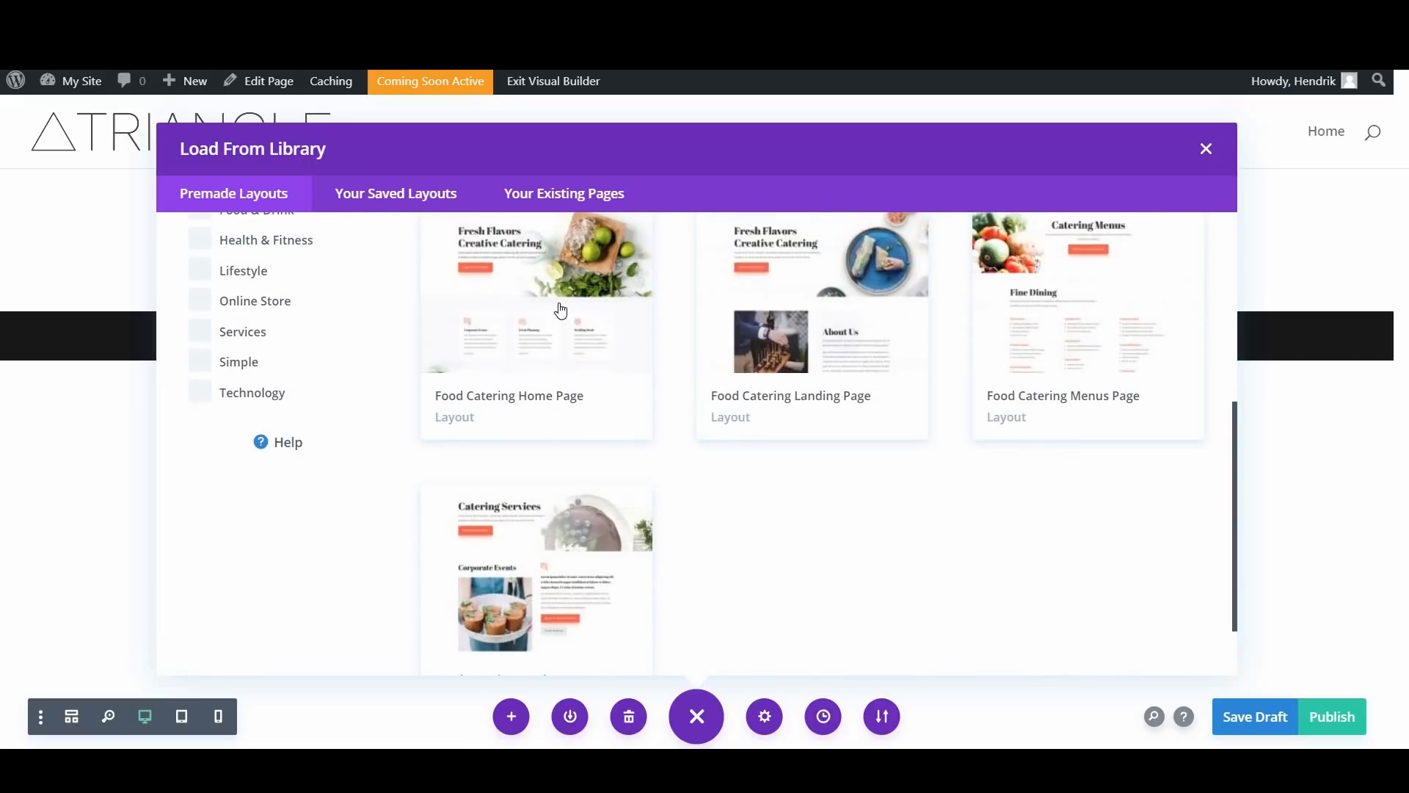
pyautogui.click(561, 308)
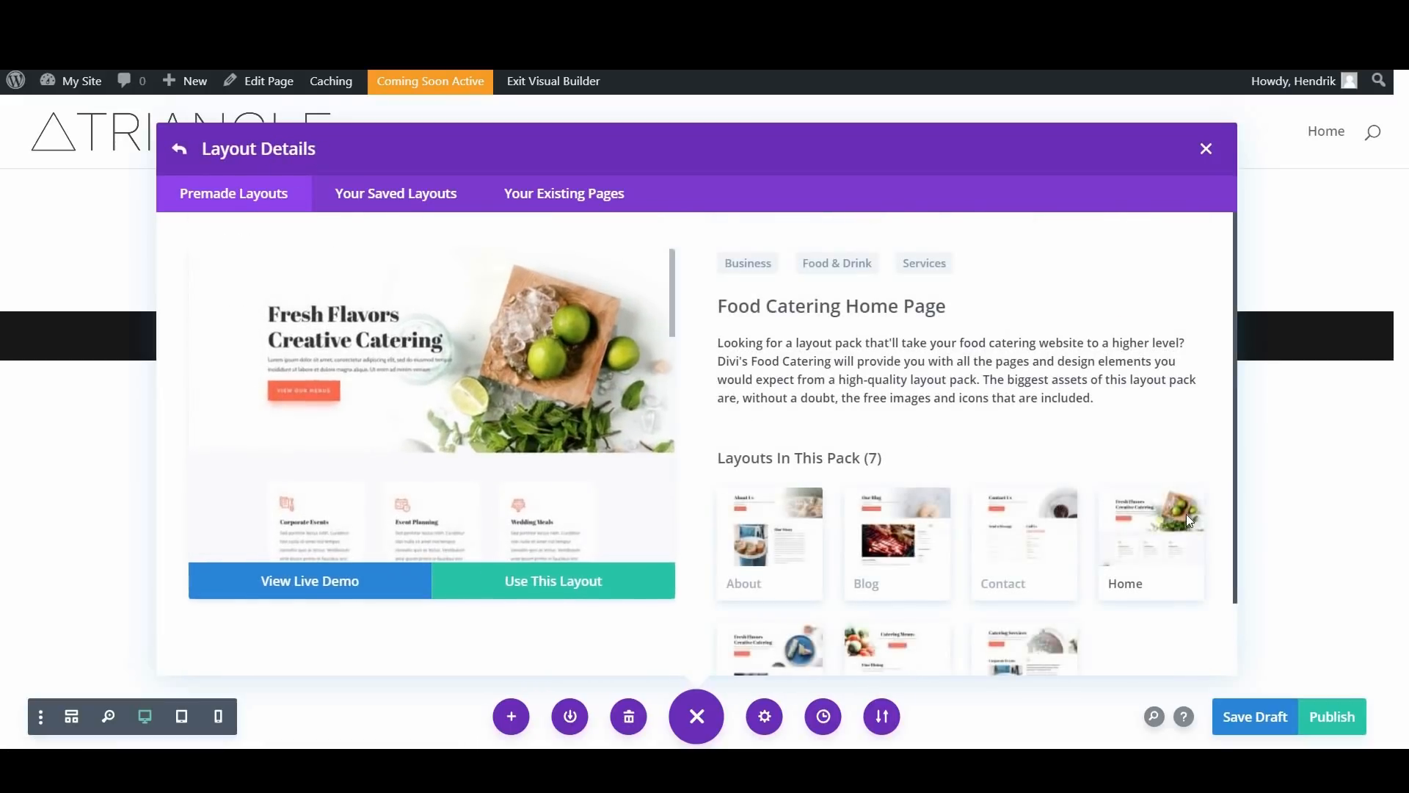
pyautogui.scroll(-1, 1125, 470)
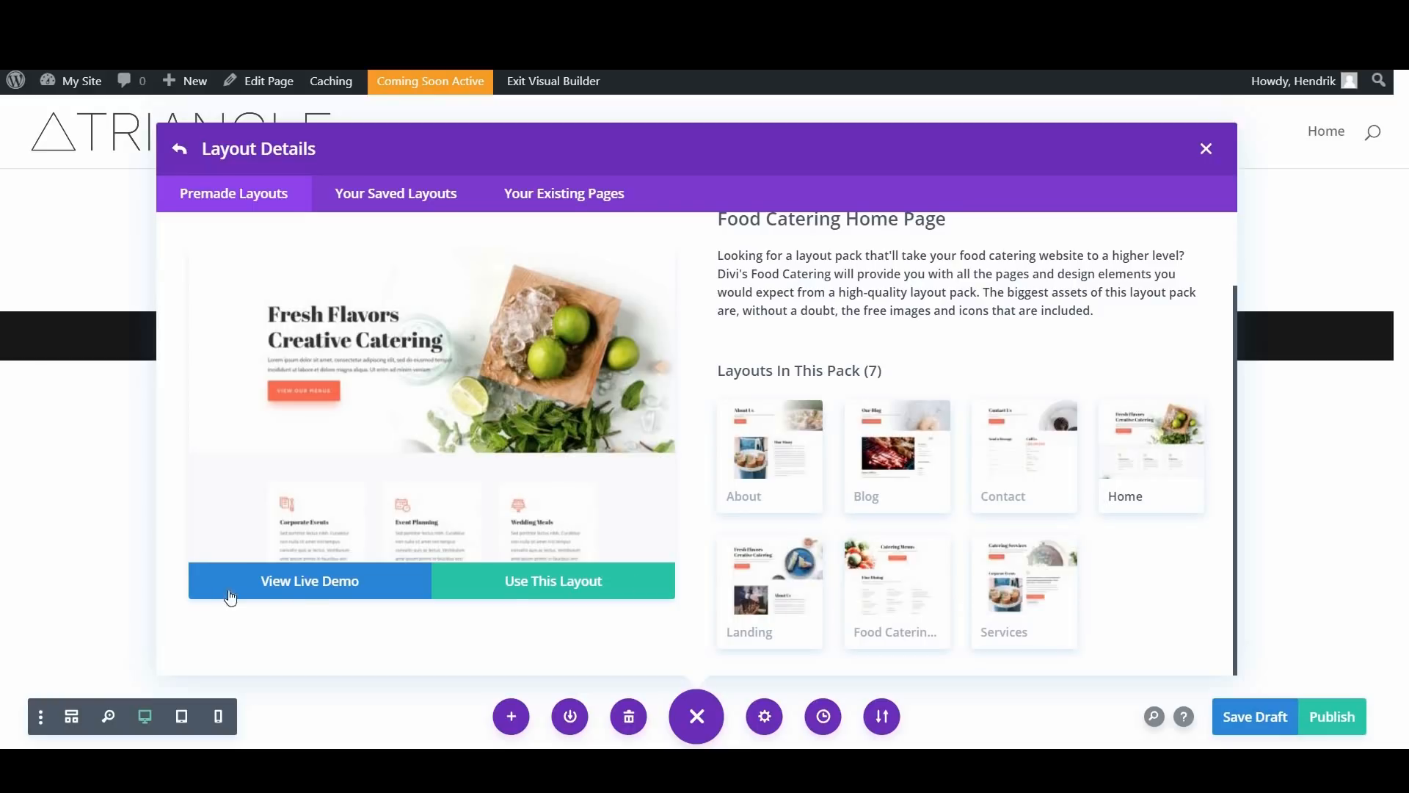
# Step: View the live demo of the Food Catering Home Page layout, look through its sections and return to the layout details
pyautogui.click(331, 579)
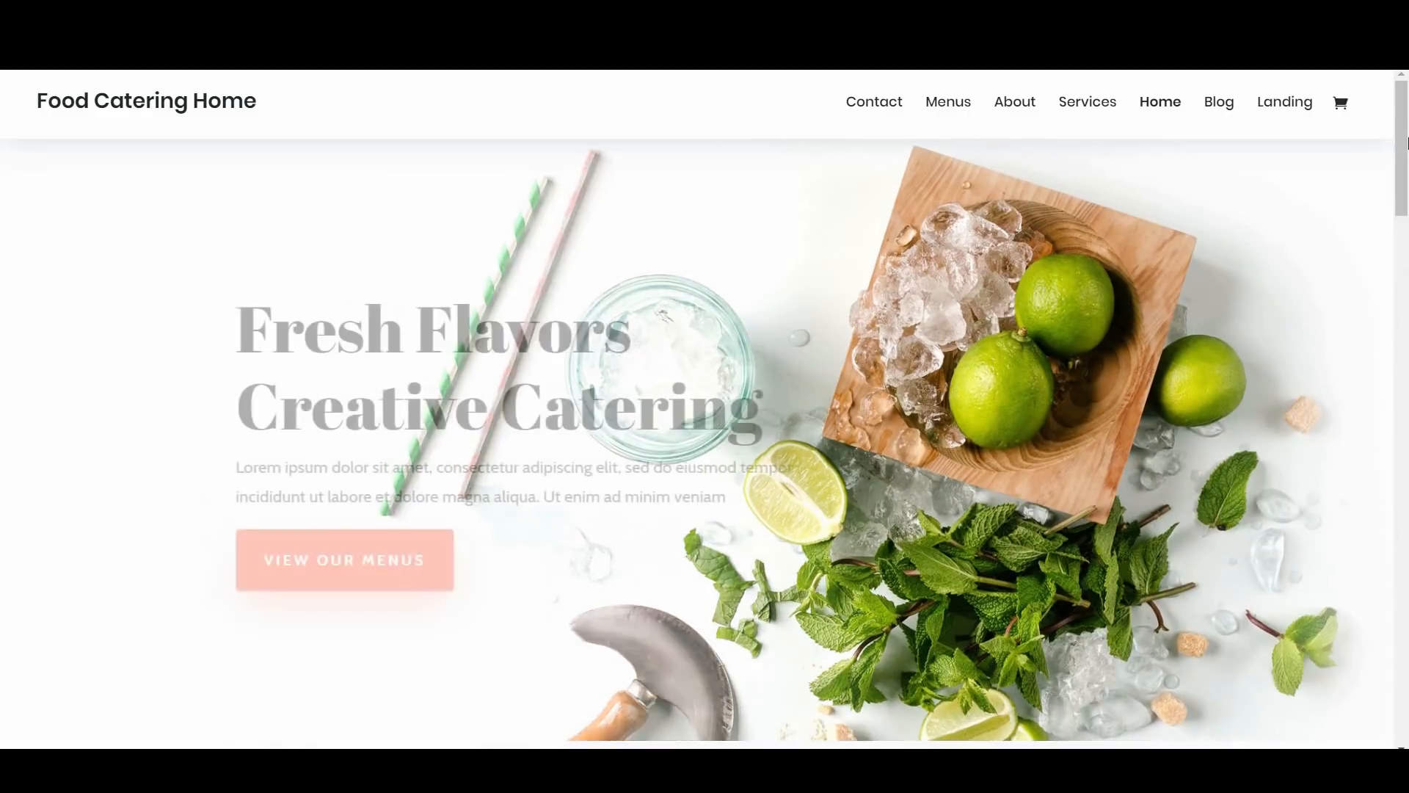
pyautogui.scroll(-3, 1406, 244)
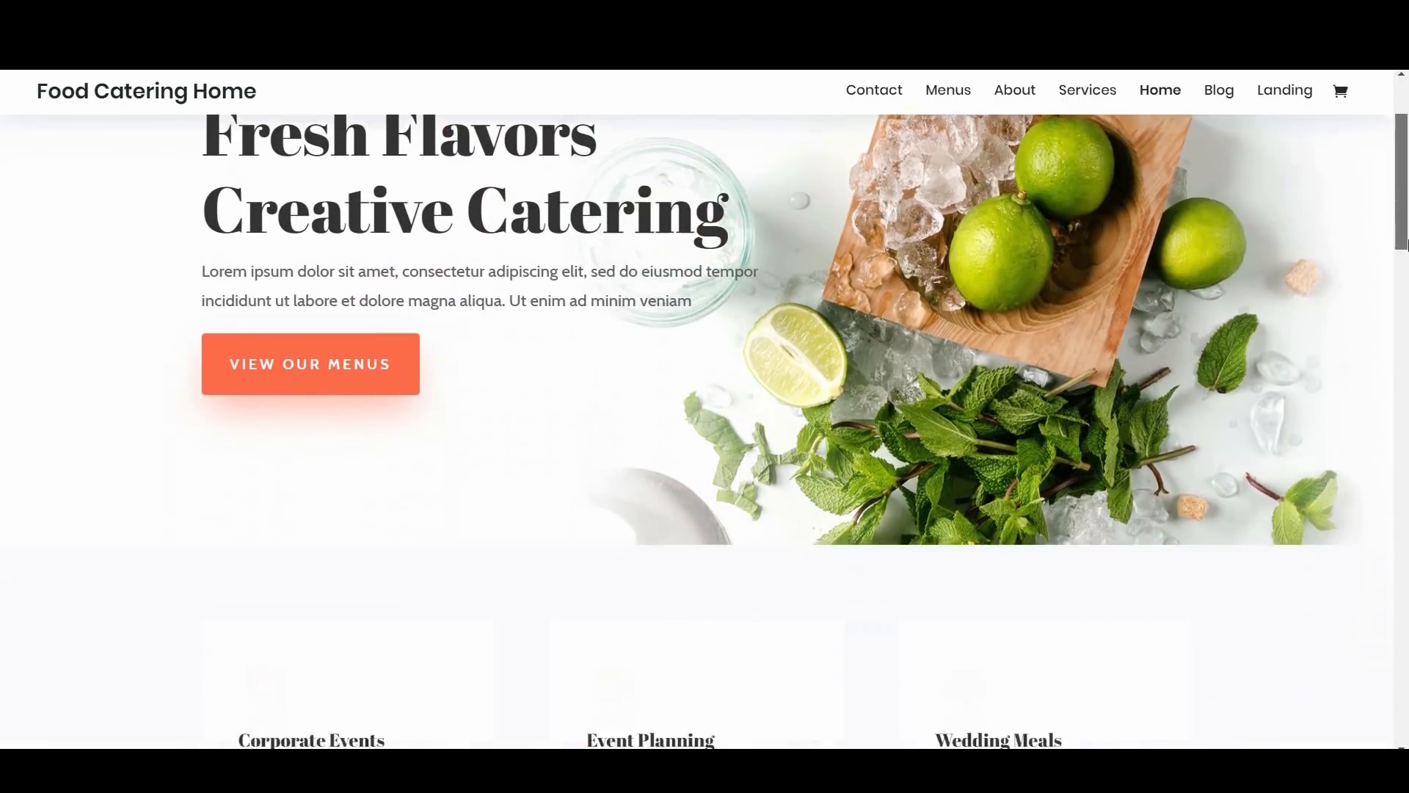
pyautogui.scroll(-15, 1405, 244)
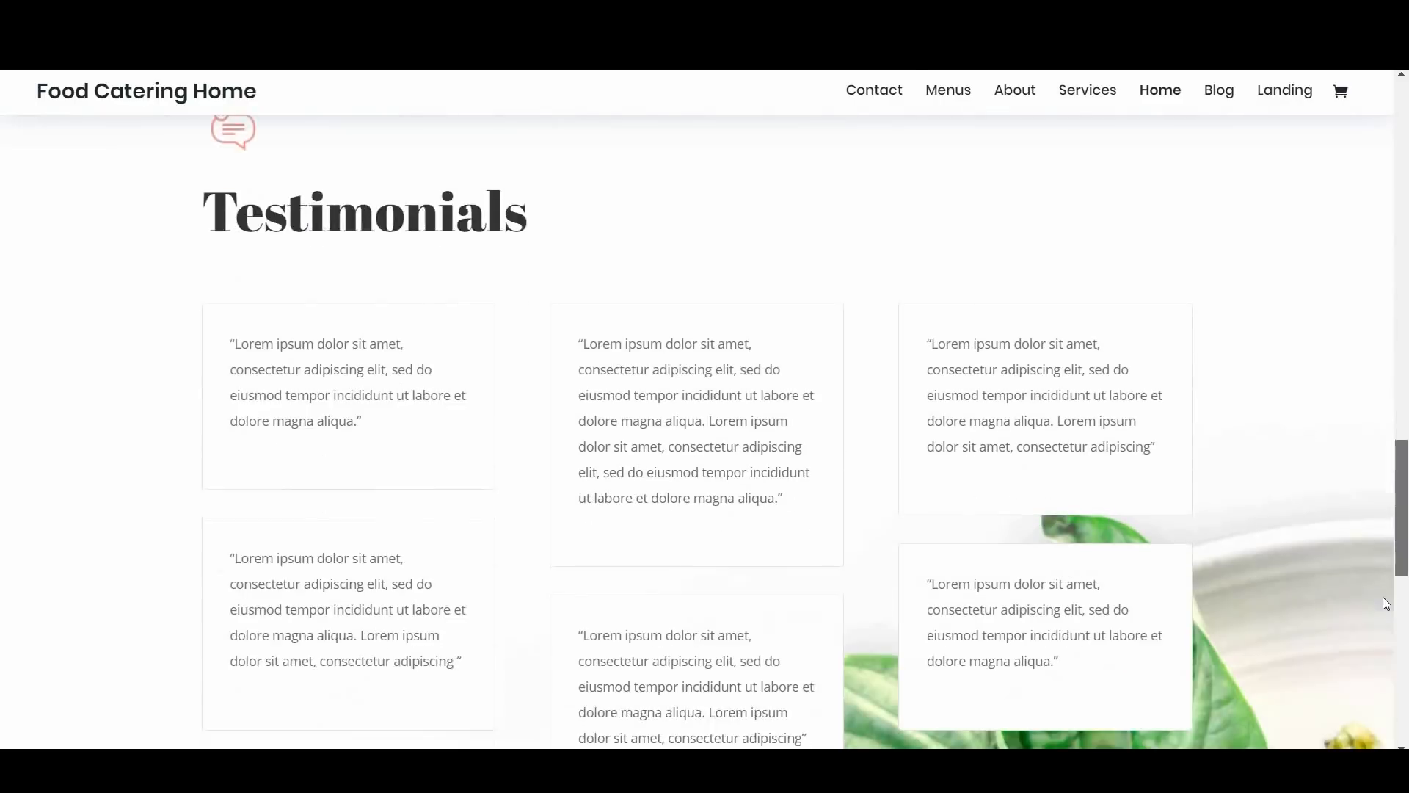
pyautogui.scroll(-5, 1386, 631)
pyautogui.scroll(20, 1385, 321)
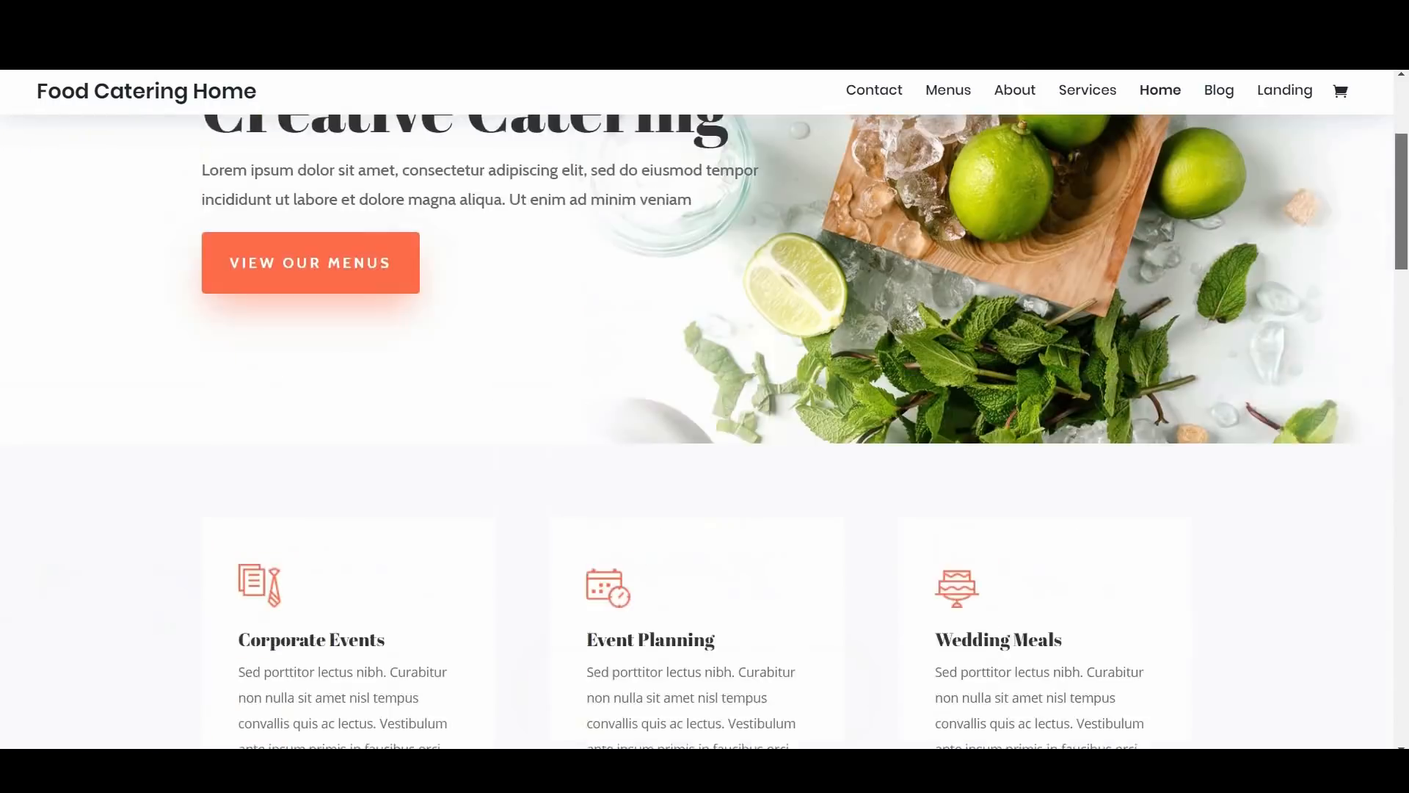
pyautogui.moveTo(1402, 260); pyautogui.dragTo(1402, 205)
pyautogui.hotkey('ctrl', 'w')
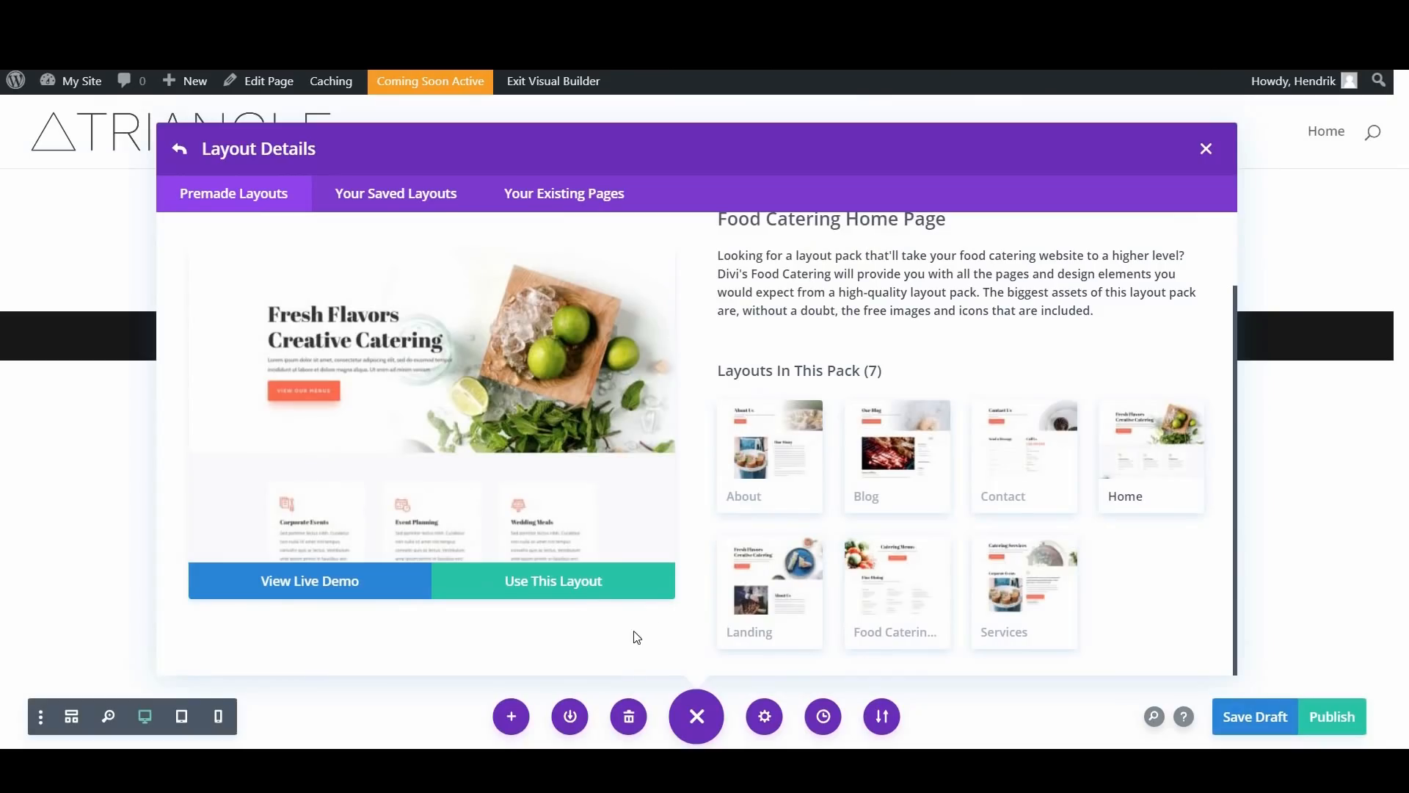
# Step: Load the Food Catering Home Page layout into the Home page and review its sections
pyautogui.click(556, 591)
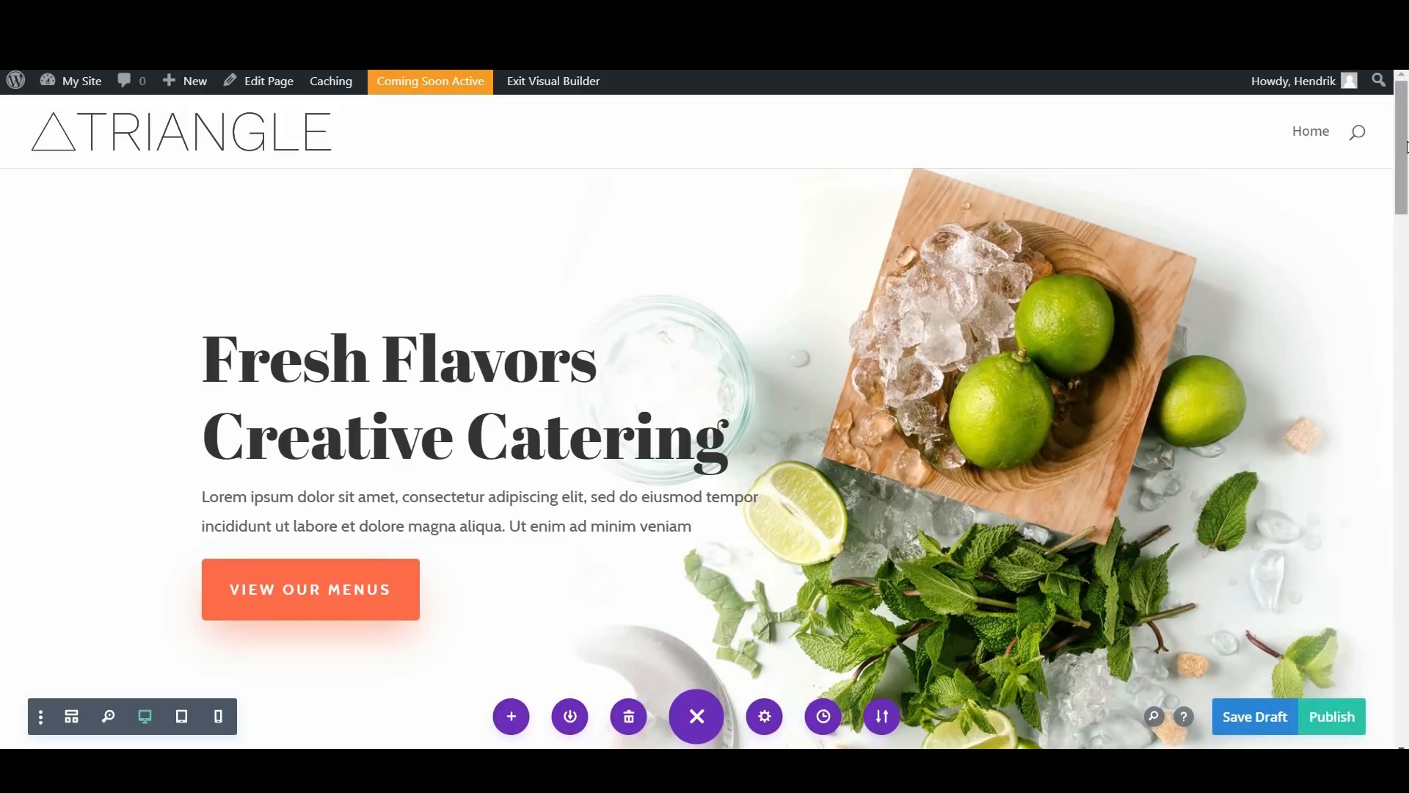
pyautogui.moveTo(1404, 136); pyautogui.dragTo(1405, 734)
pyautogui.moveTo(1315, 150); pyautogui.dragTo(1326, 128)
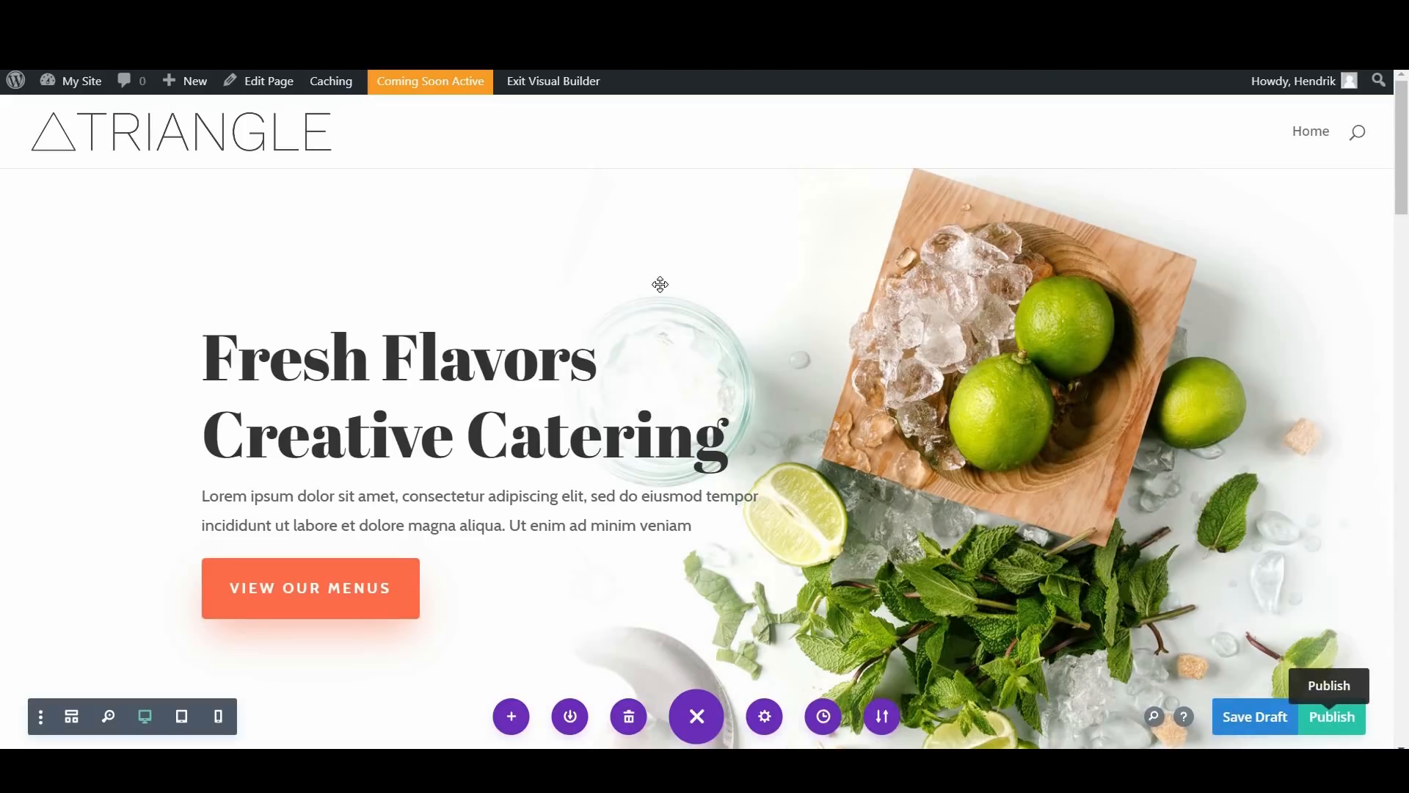
# Step: Publish the Home page, exit the Visual Builder and check the published page
pyautogui.click(1337, 717)
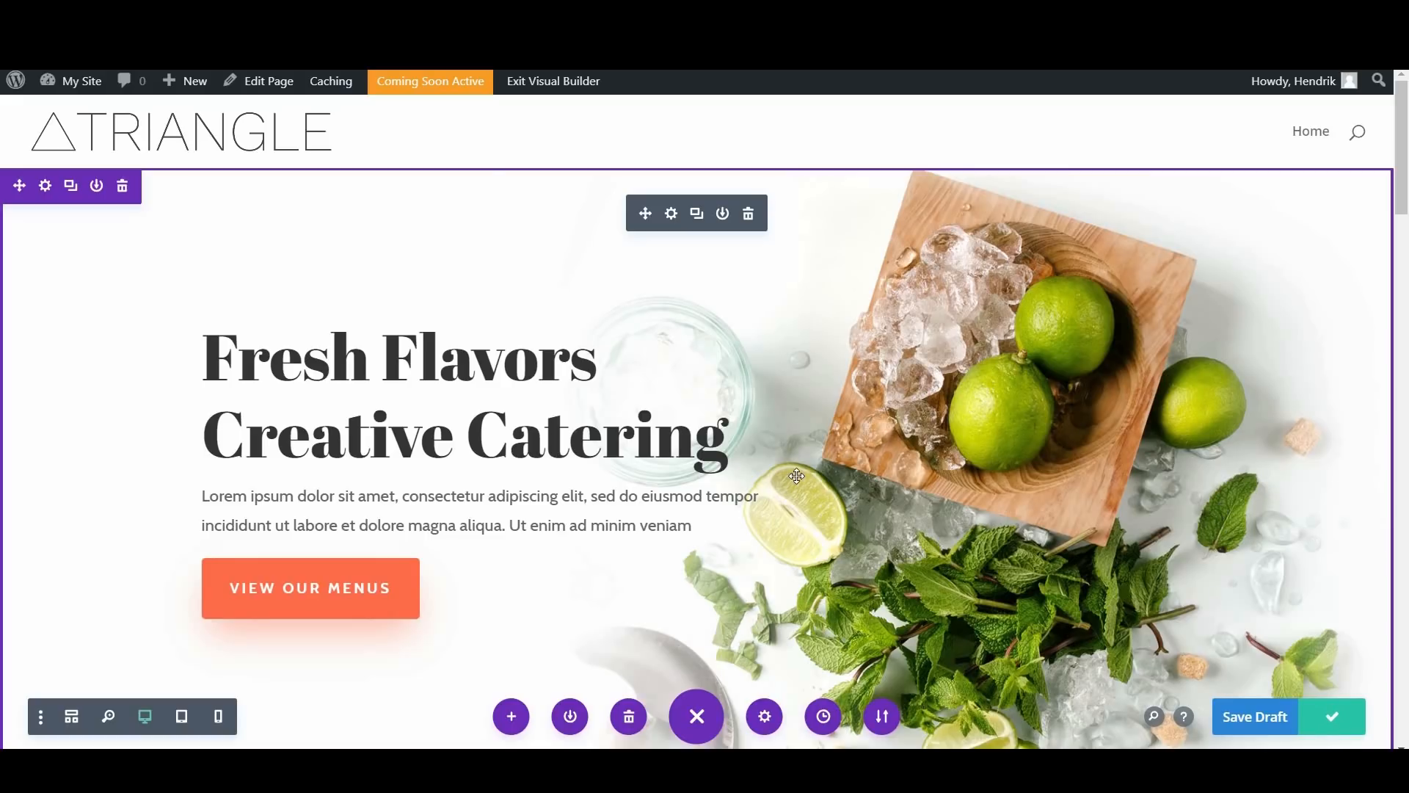
pyautogui.click(544, 94)
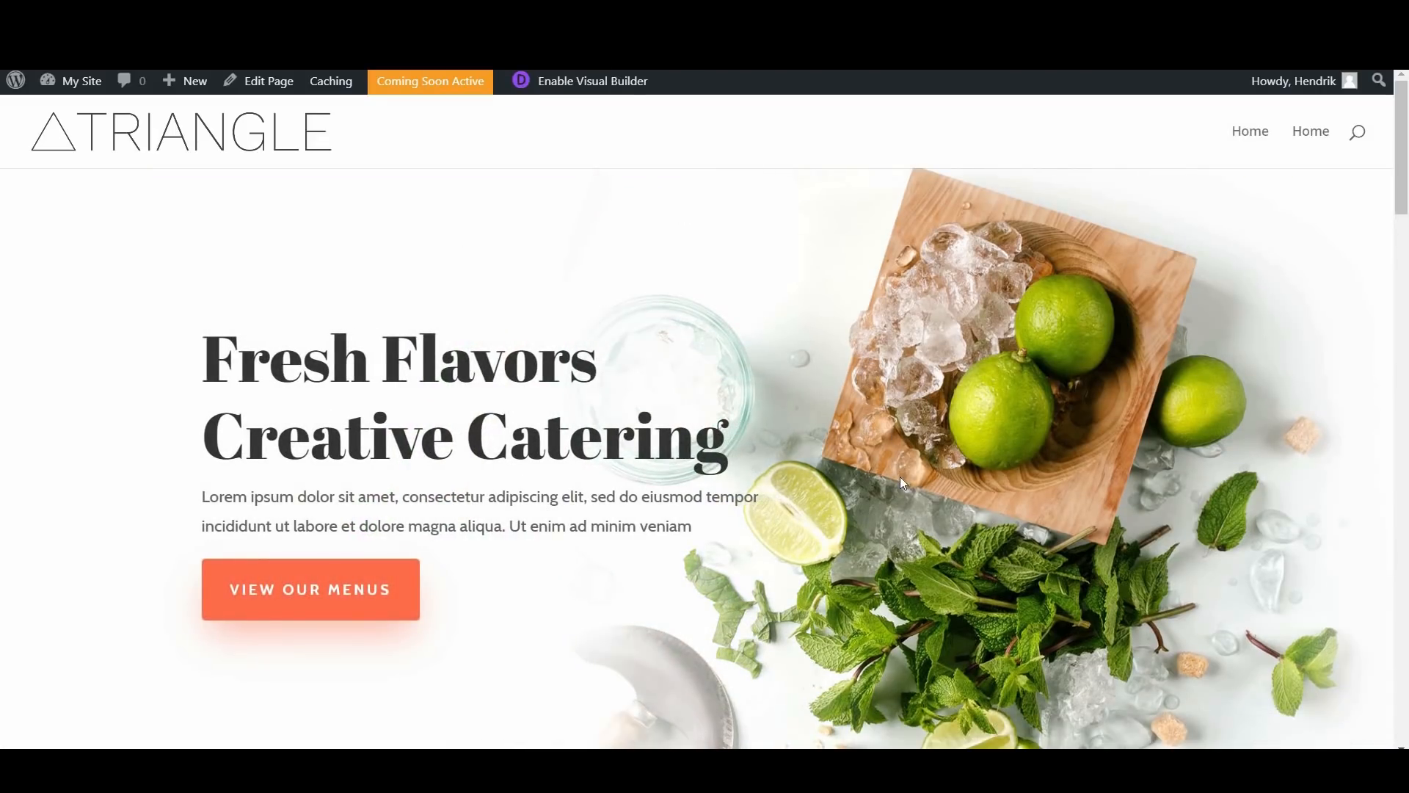
pyautogui.scroll(-5, 900, 477)
pyautogui.scroll(5, 563, 120)
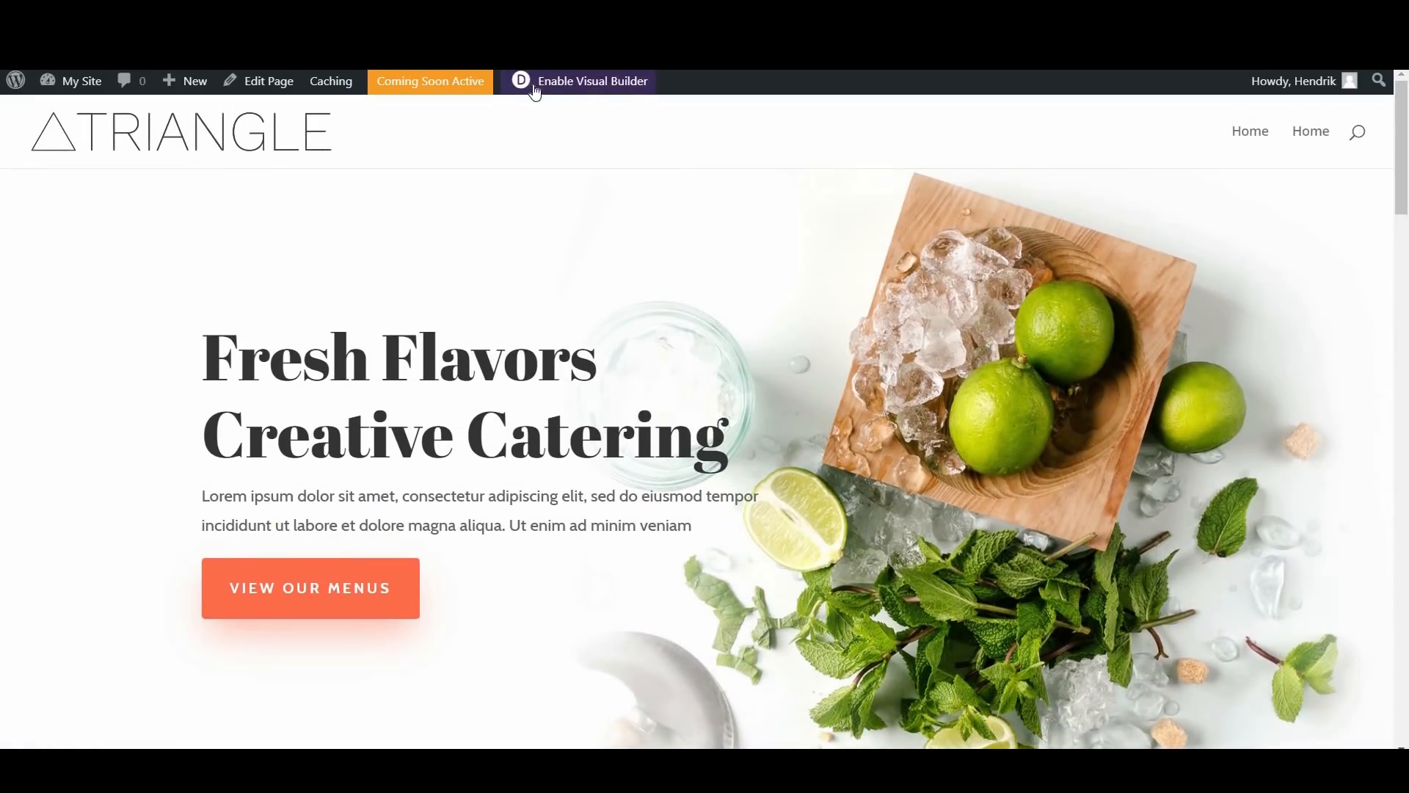
pyautogui.click(561, 83)
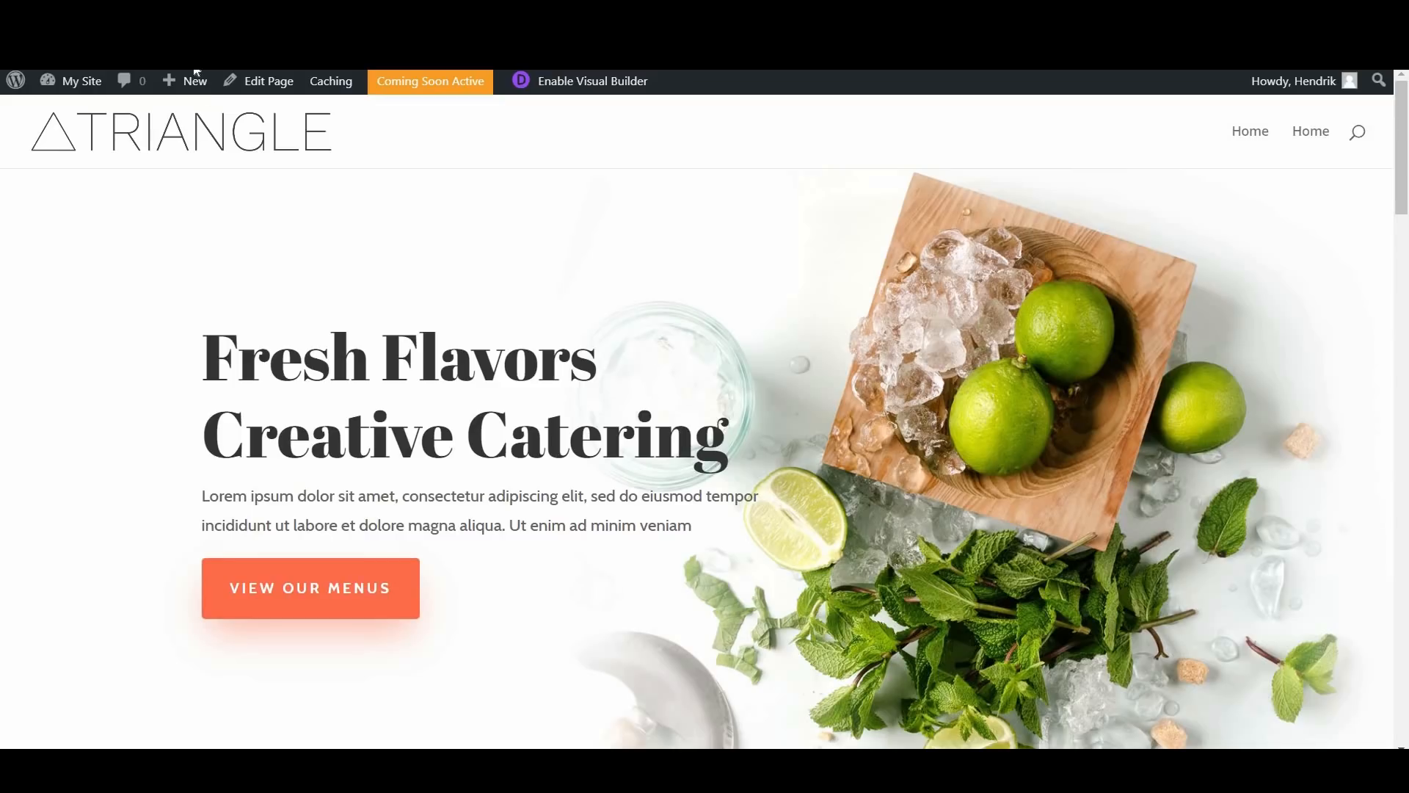
# Step: Return to the WordPress page editor, add a new page titled "About" and start it with the Divi Builder
pyautogui.click(267, 82)
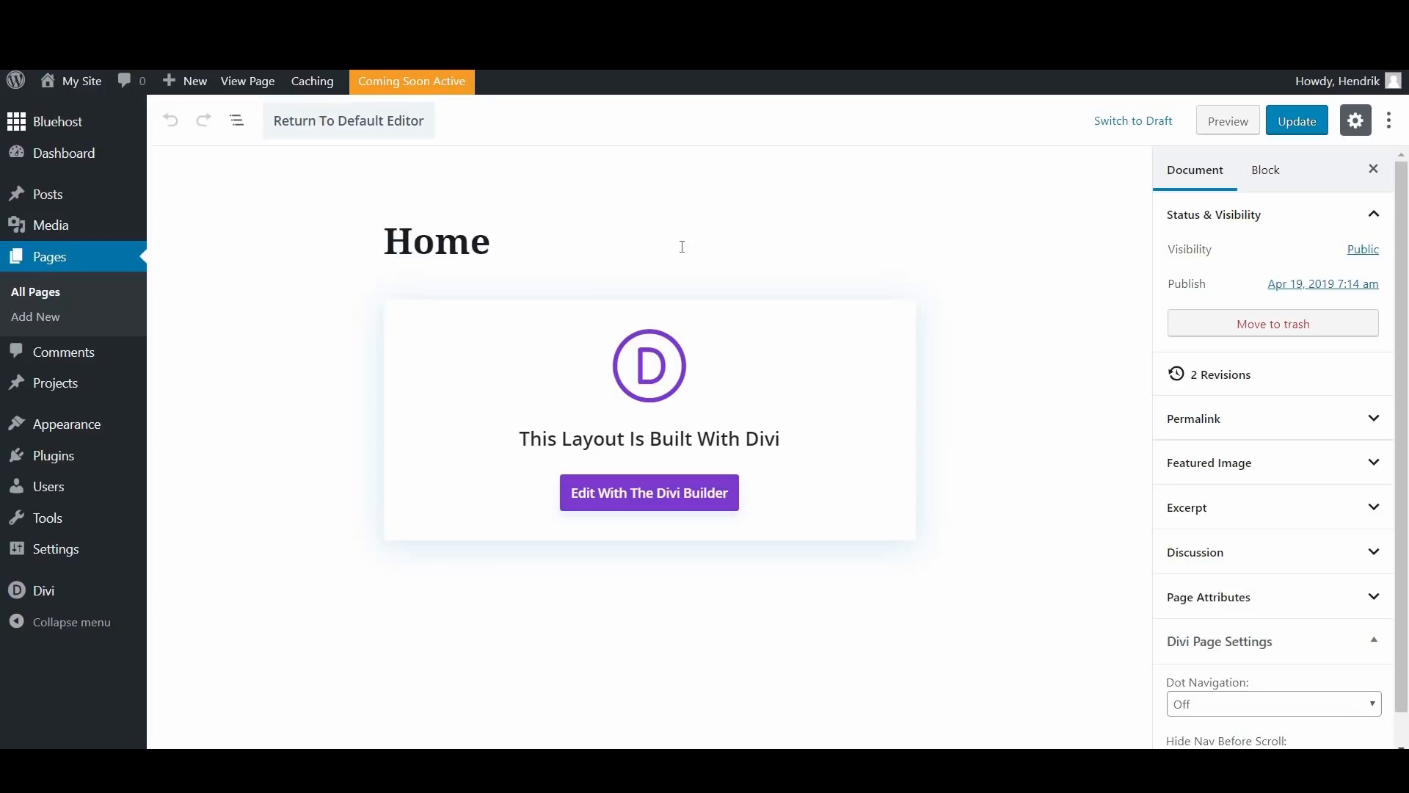
pyautogui.click(36, 324)
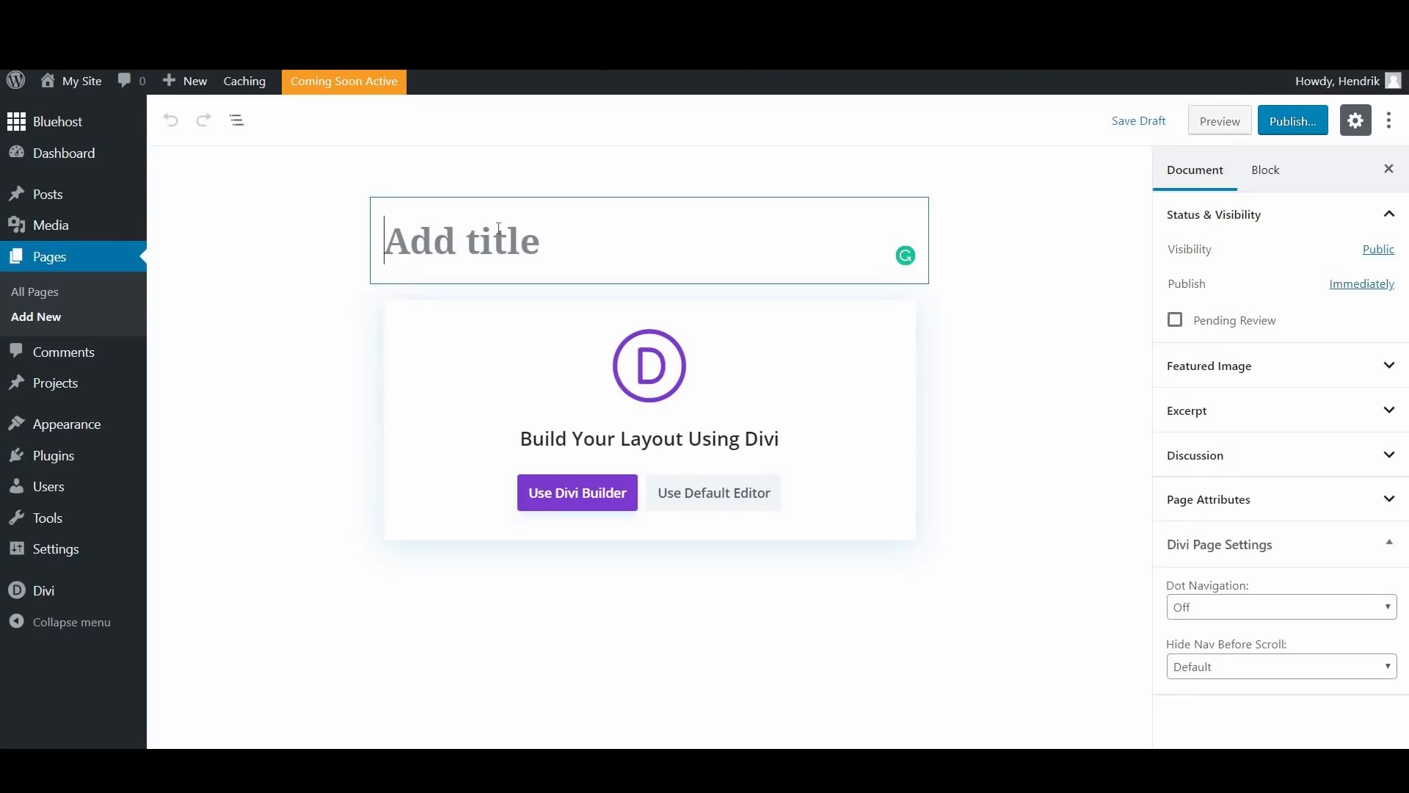
pyautogui.write('About')
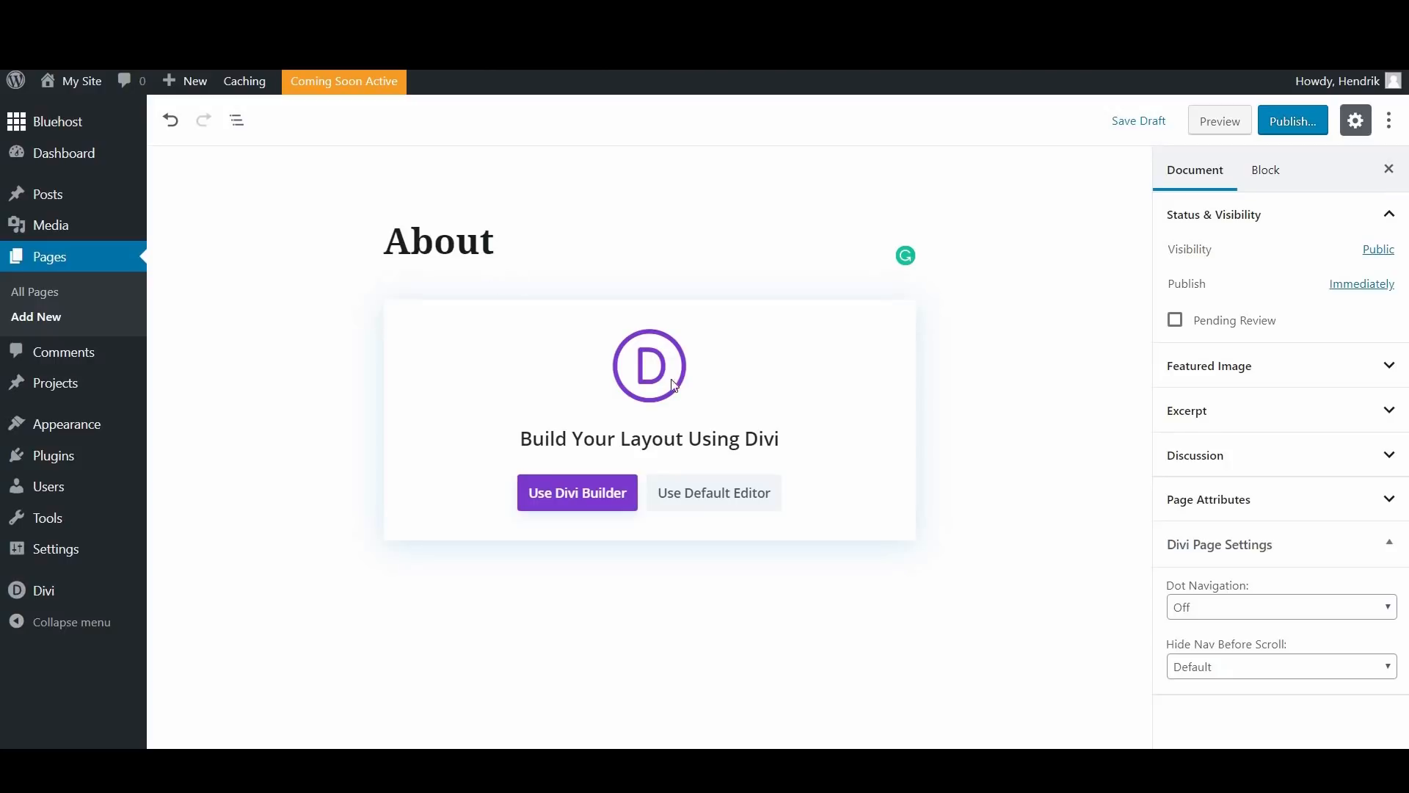
pyautogui.click(585, 496)
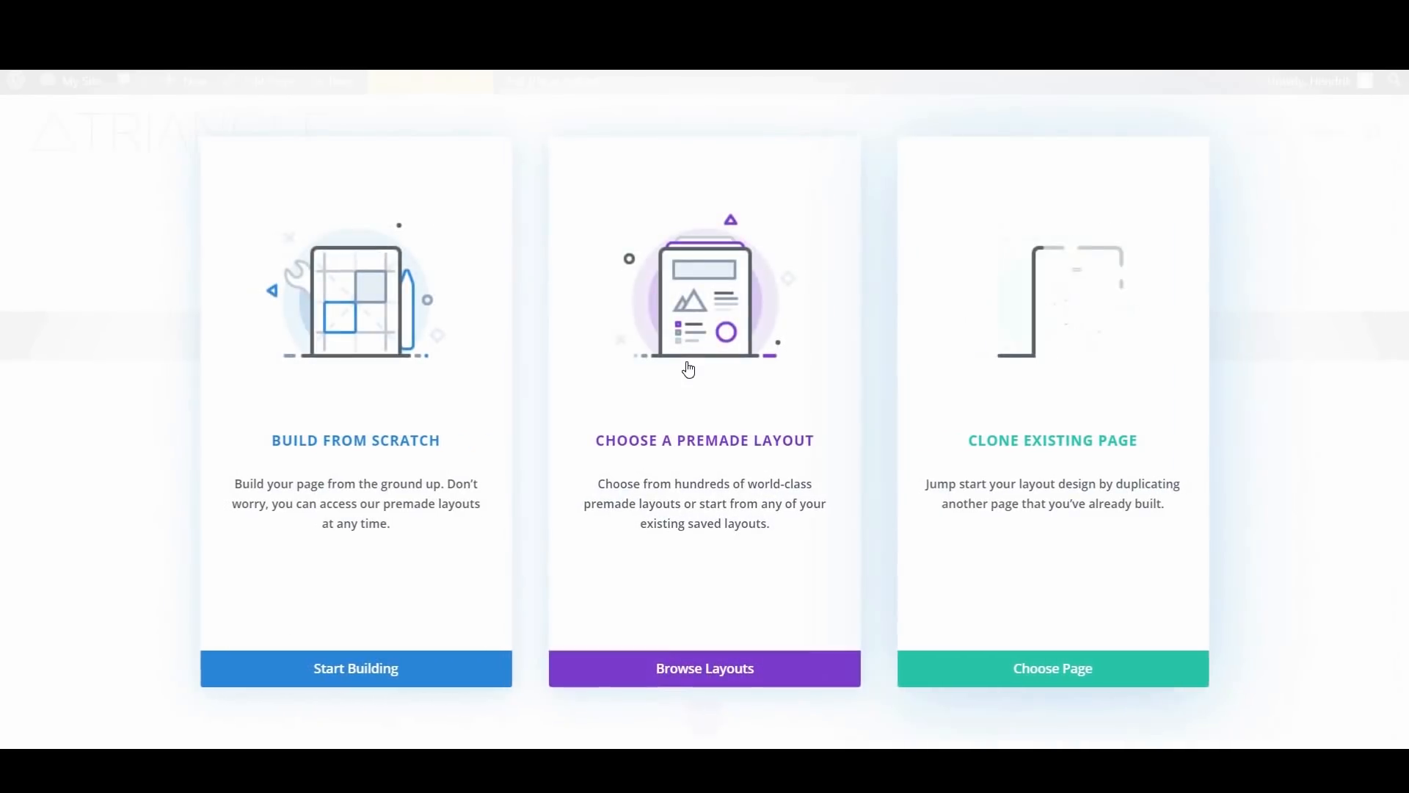
# Step: Find the Food Catering About Page among the premade layouts and load it into the About page
pyautogui.click(686, 367)
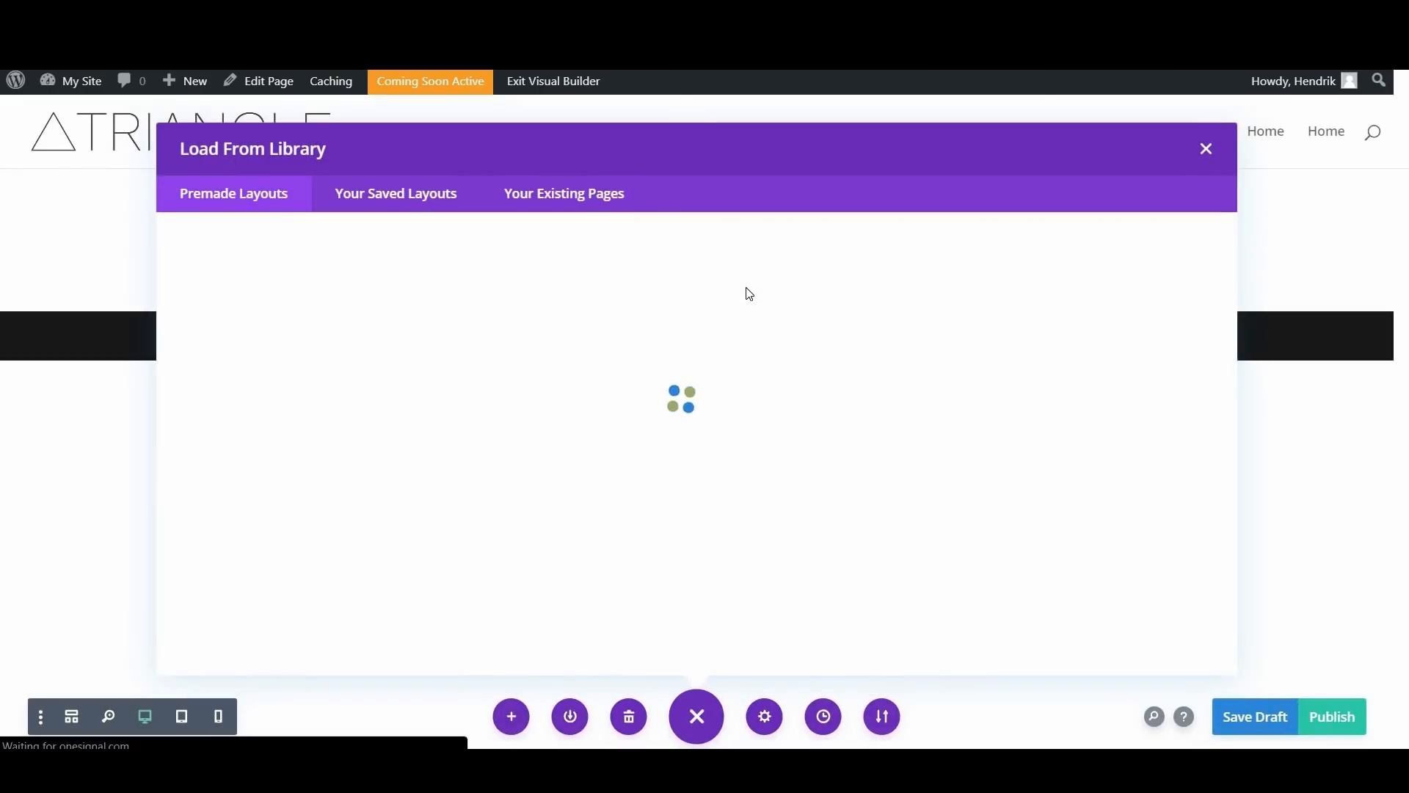
pyautogui.click(257, 410)
pyautogui.scroll(-2, 573, 397)
pyautogui.scroll(2, 571, 386)
pyautogui.click(571, 386)
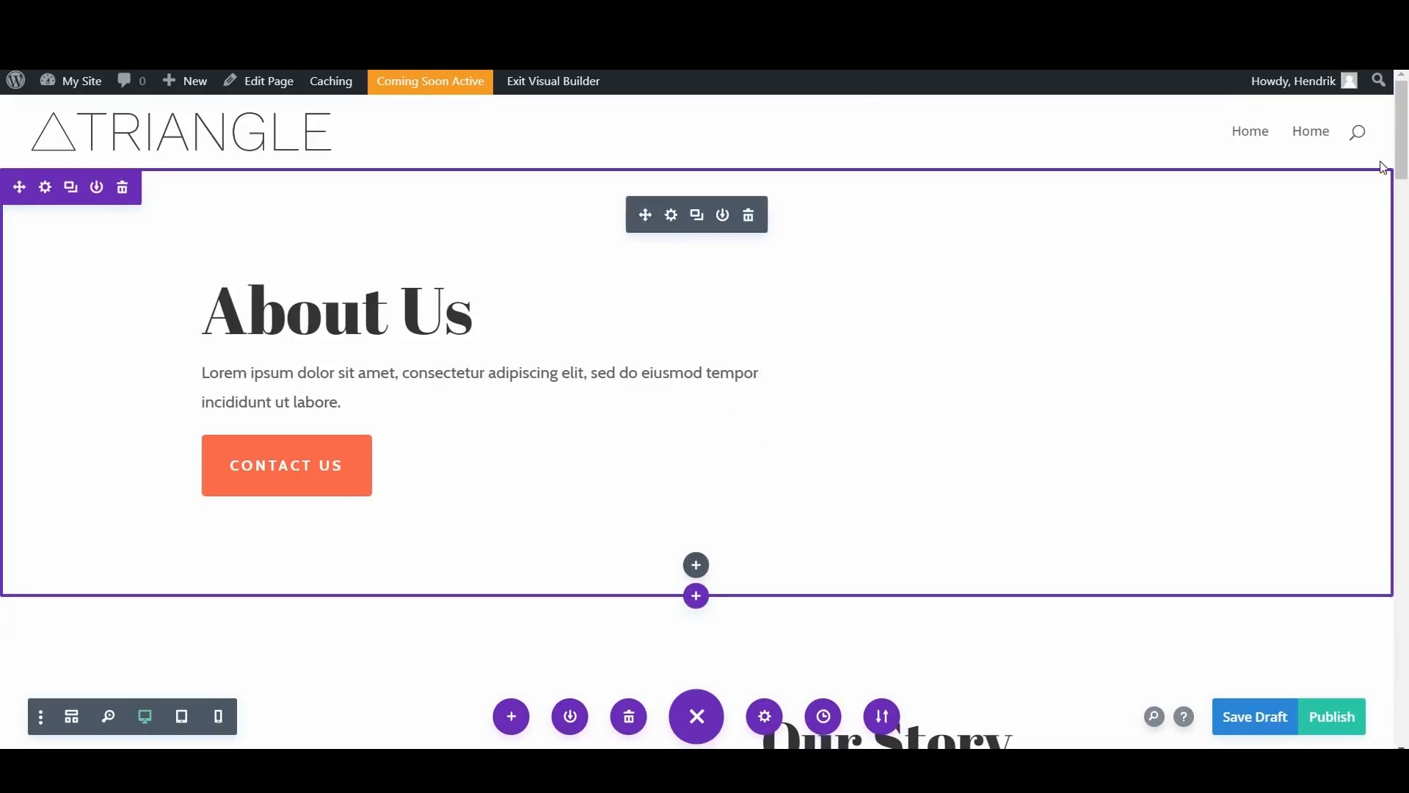
# Step: Review the sections of the loaded About page layout and publish the page
pyautogui.moveTo(1401, 115); pyautogui.dragTo(1407, 687)
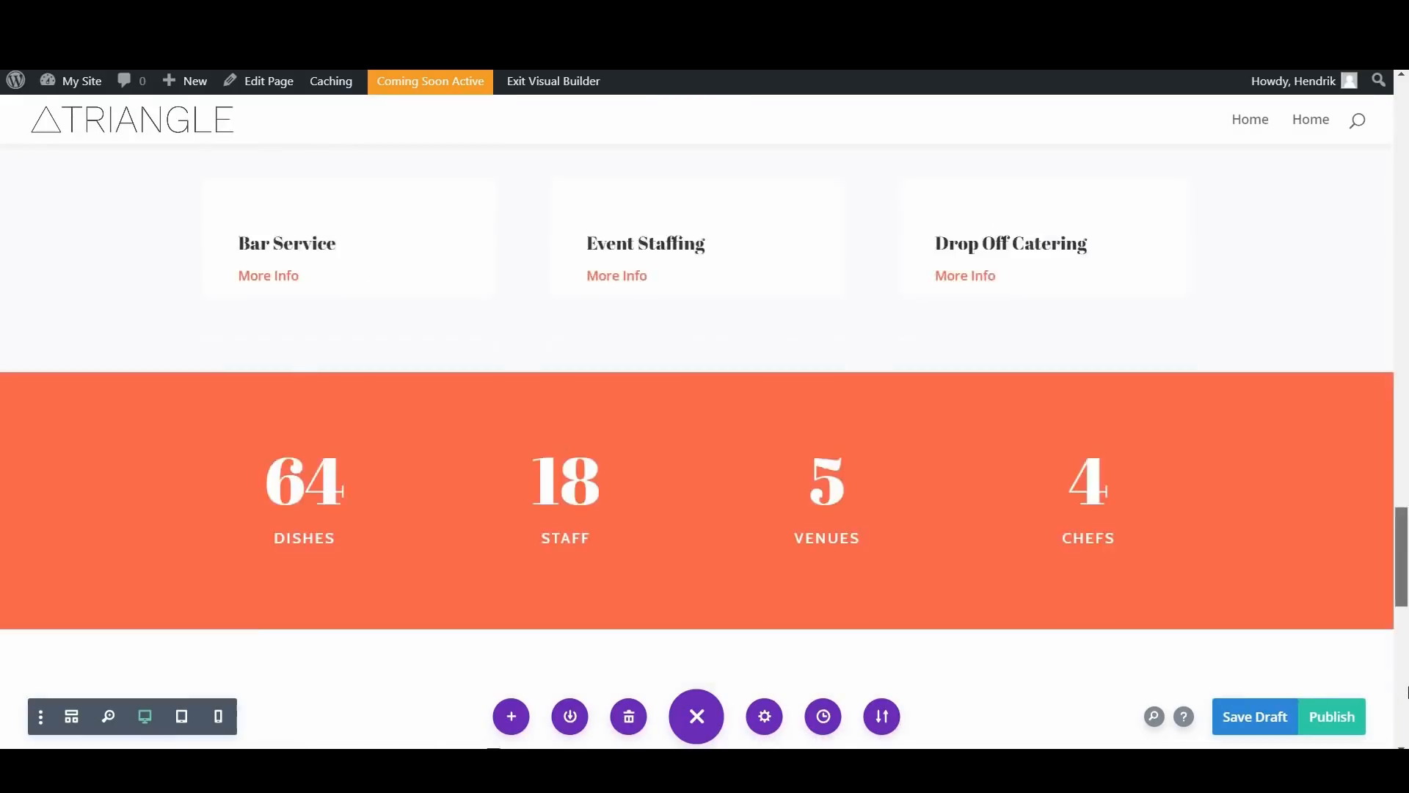
pyautogui.moveTo(1374, 310); pyautogui.dragTo(1384, 83)
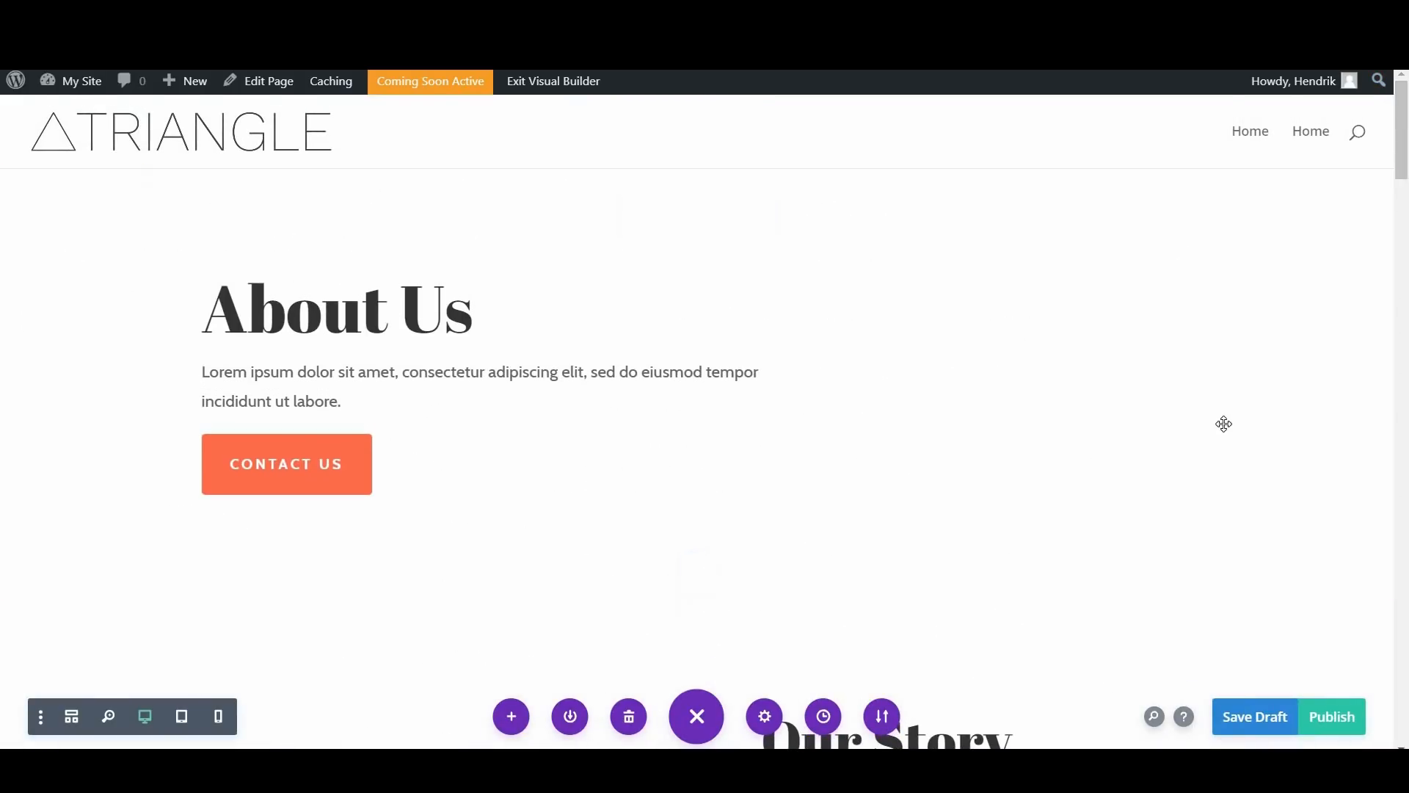
pyautogui.scroll(-5, 956, 407)
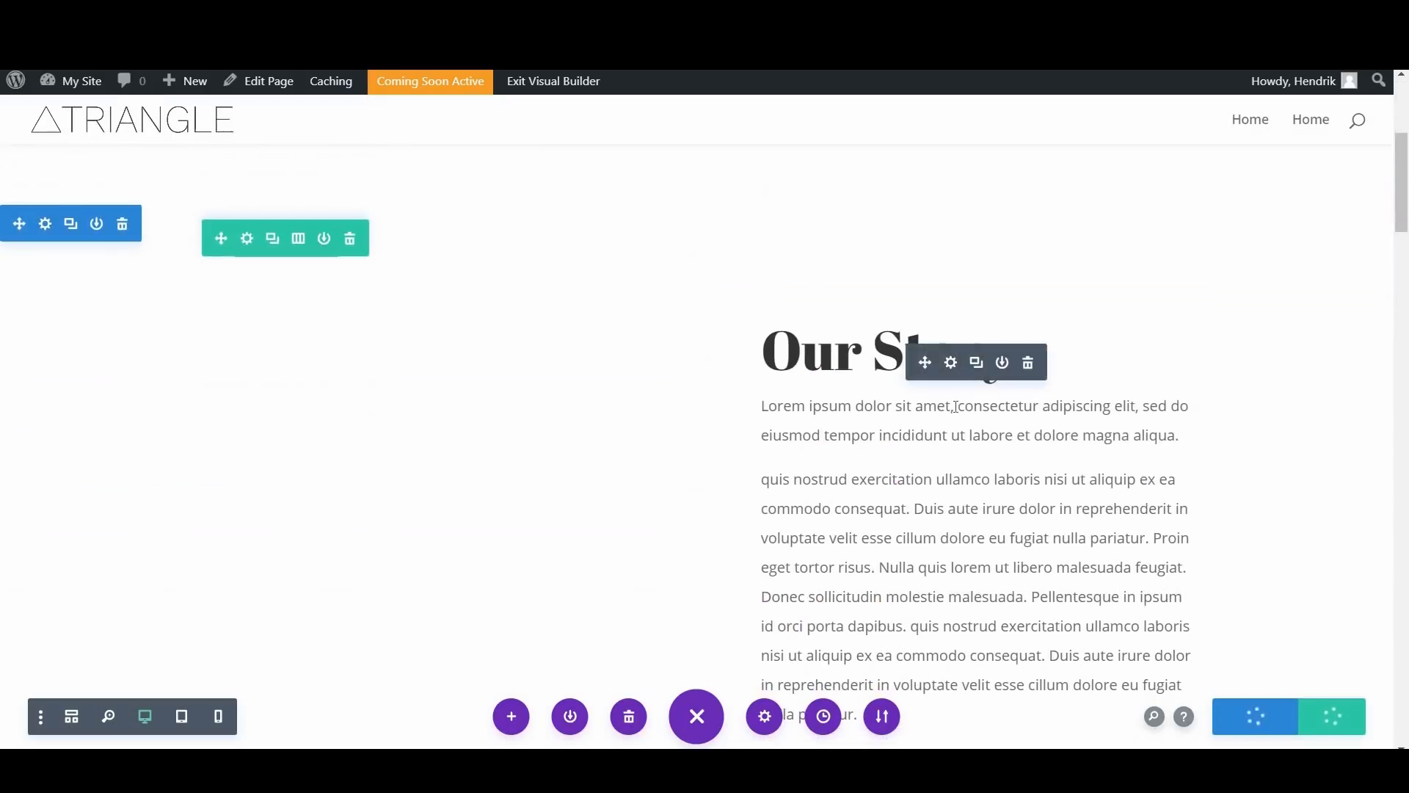
pyautogui.scroll(5, 955, 407)
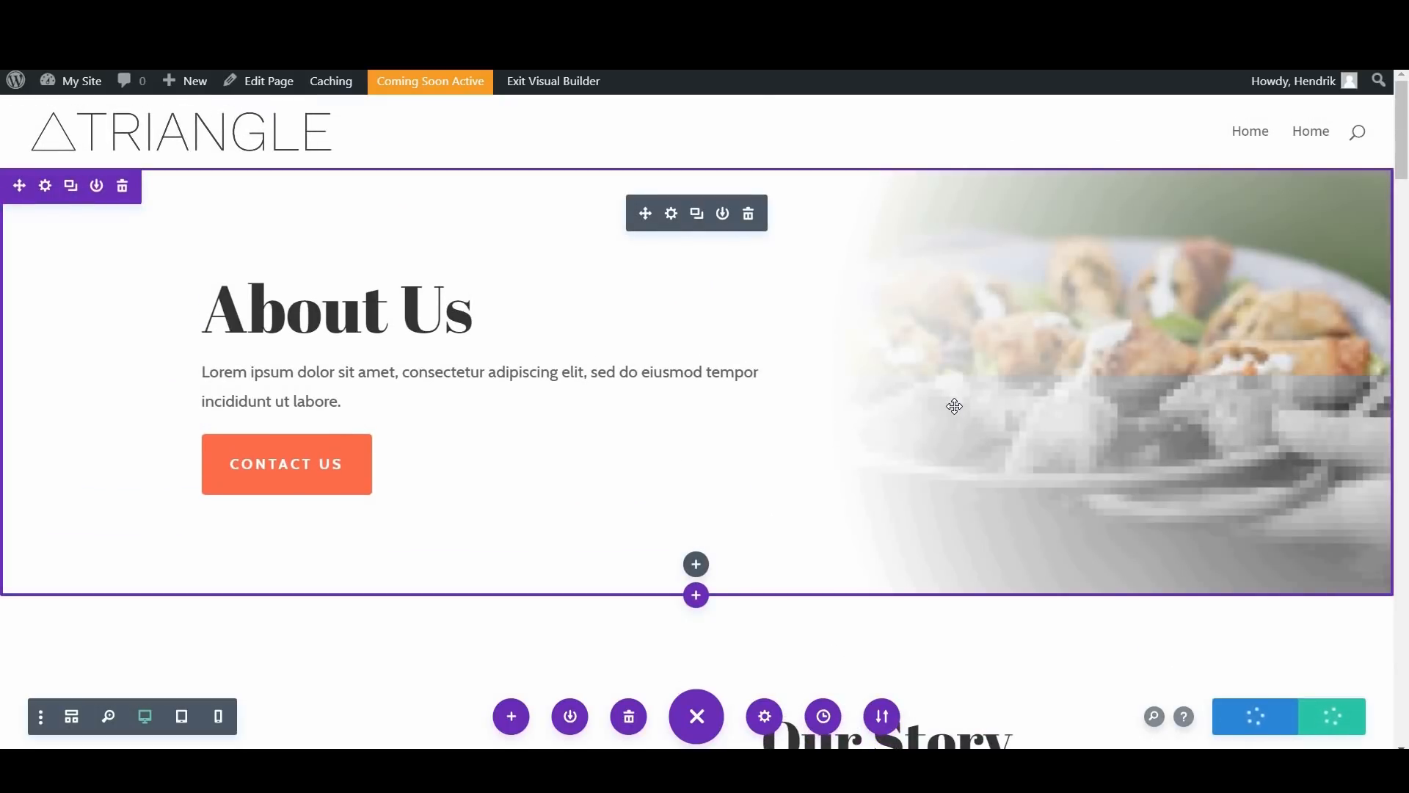
pyautogui.scroll(-3, 955, 407)
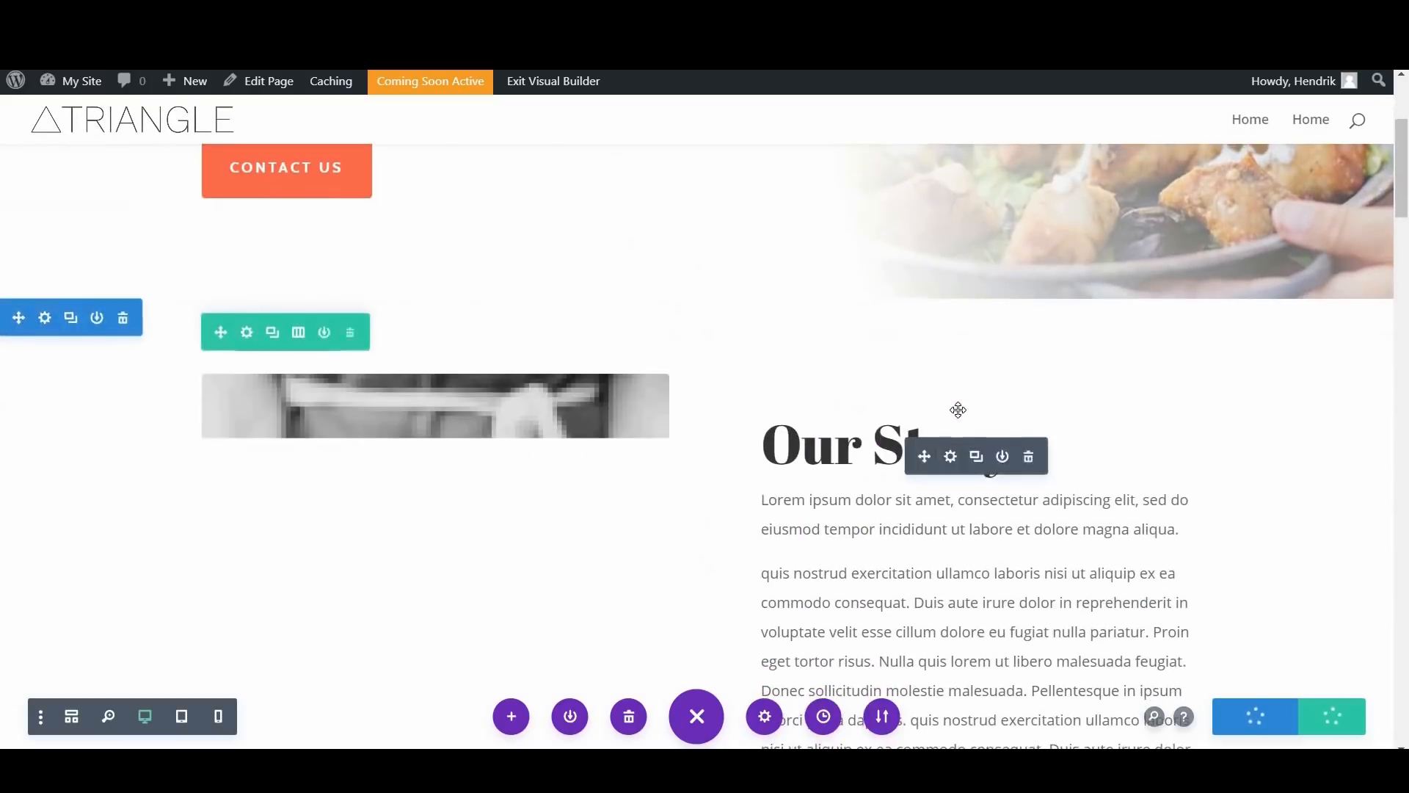
pyautogui.scroll(-3, 959, 410)
pyautogui.scroll(5, 958, 411)
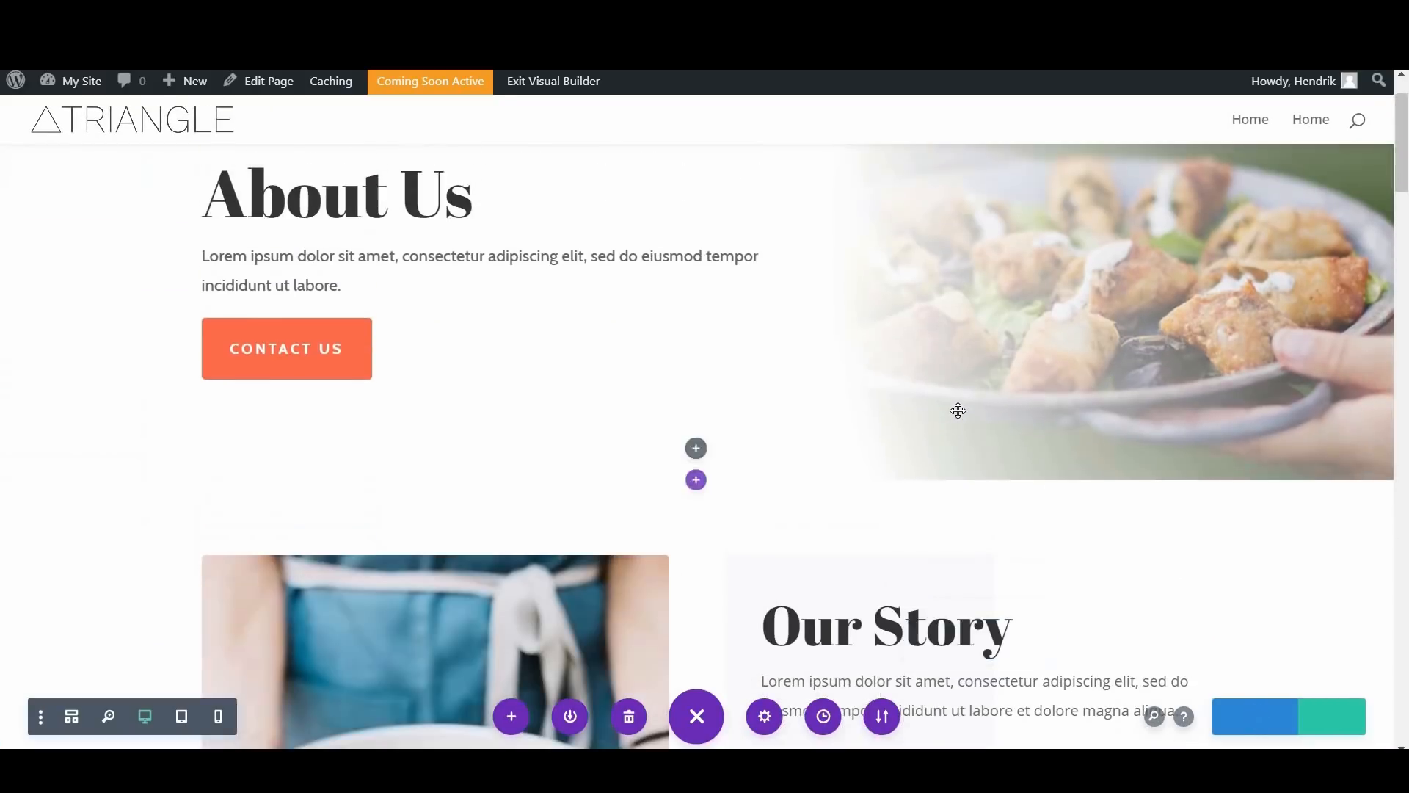
pyautogui.scroll(-5, 959, 410)
pyautogui.click(1324, 719)
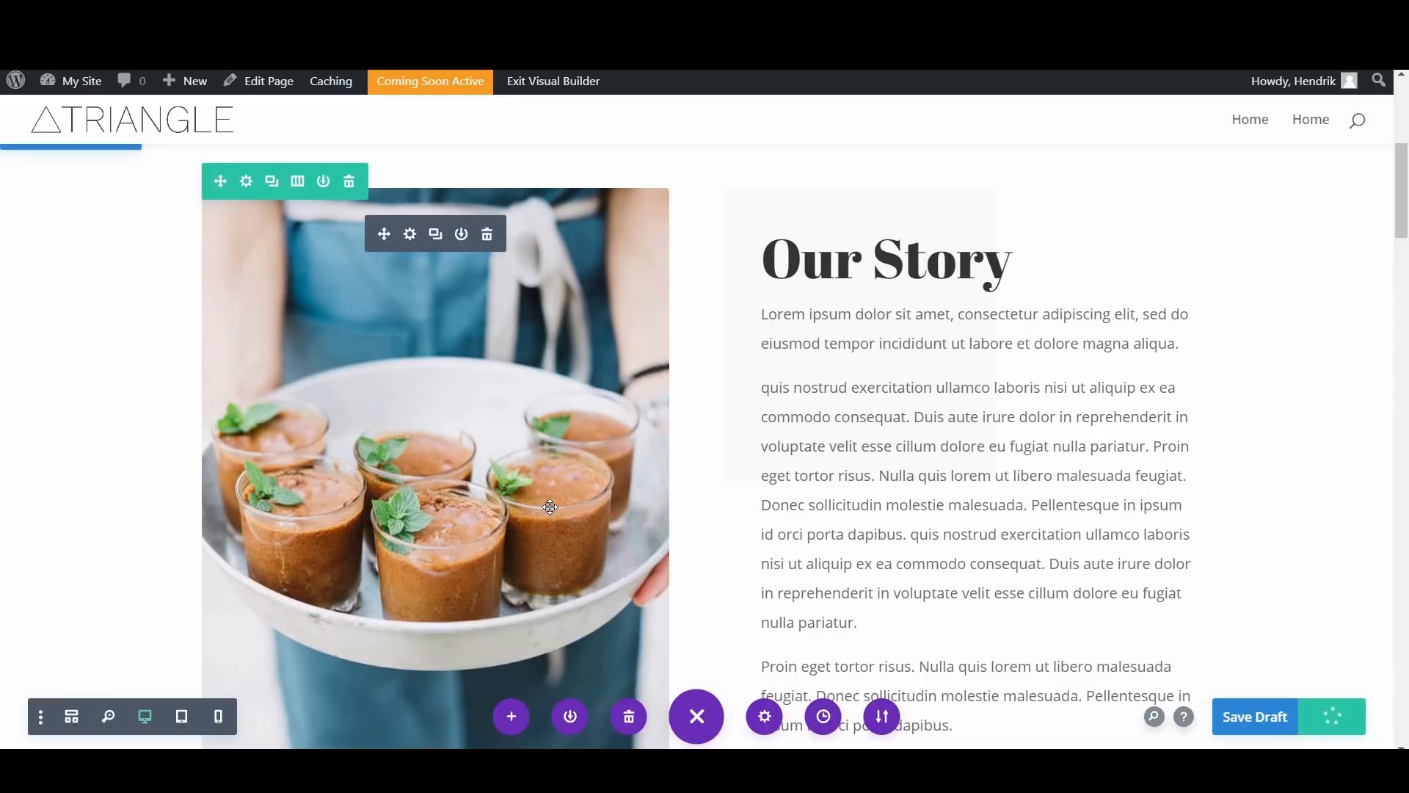
# Step: Examine the About page's remaining sections, from Our Story through Meet The Team to What We Do
pyautogui.scroll(-4, 550, 506)
pyautogui.scroll(-10, 550, 507)
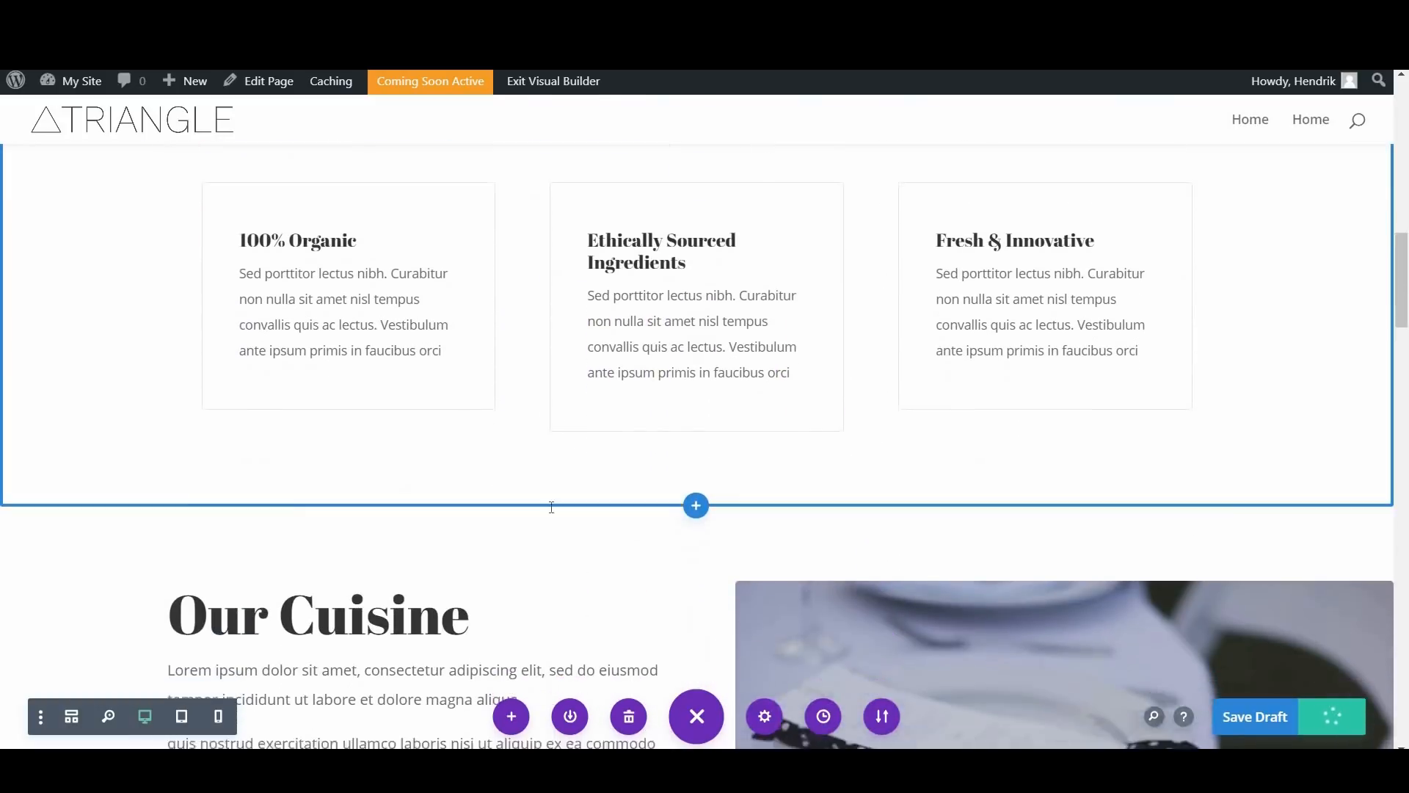
pyautogui.scroll(-8, 551, 506)
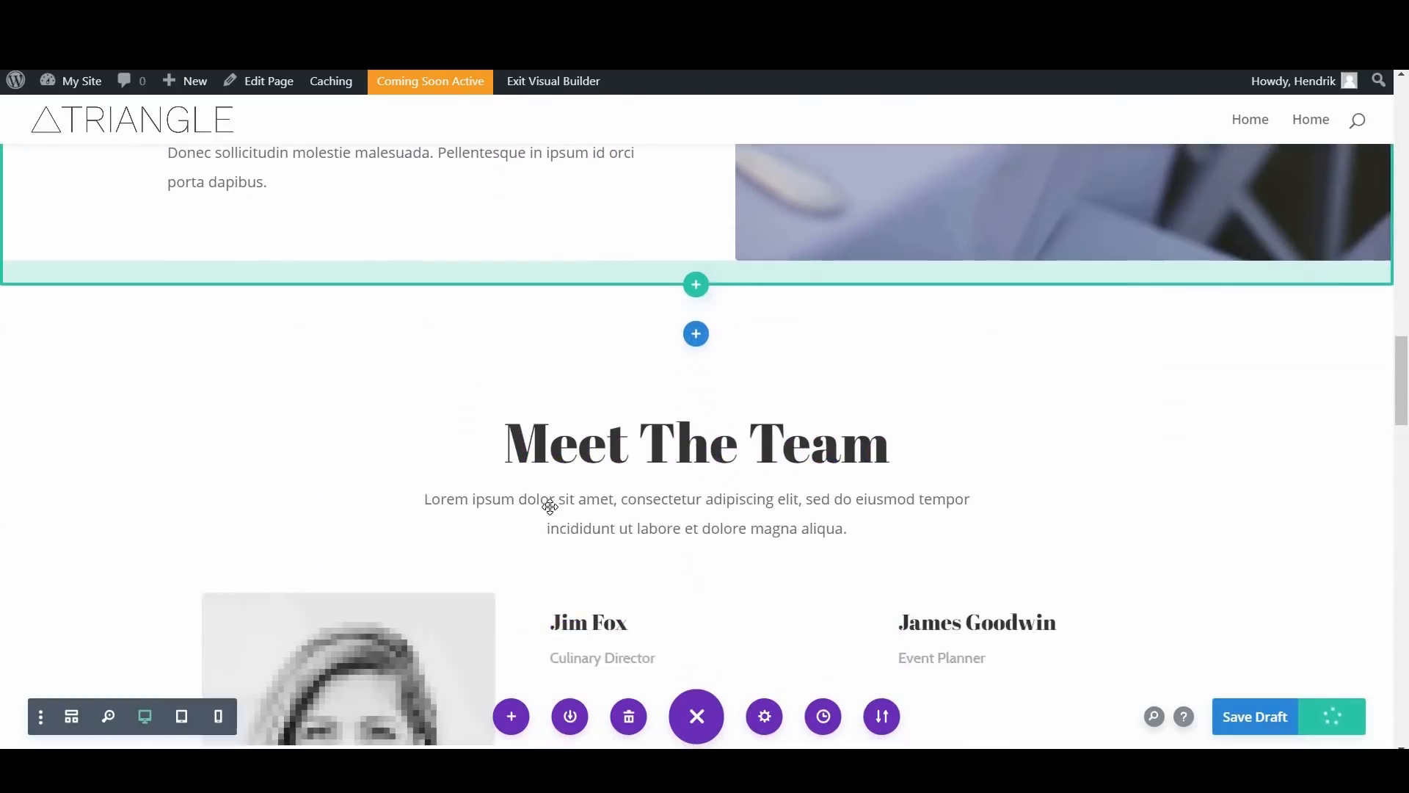
pyautogui.scroll(-5, 550, 506)
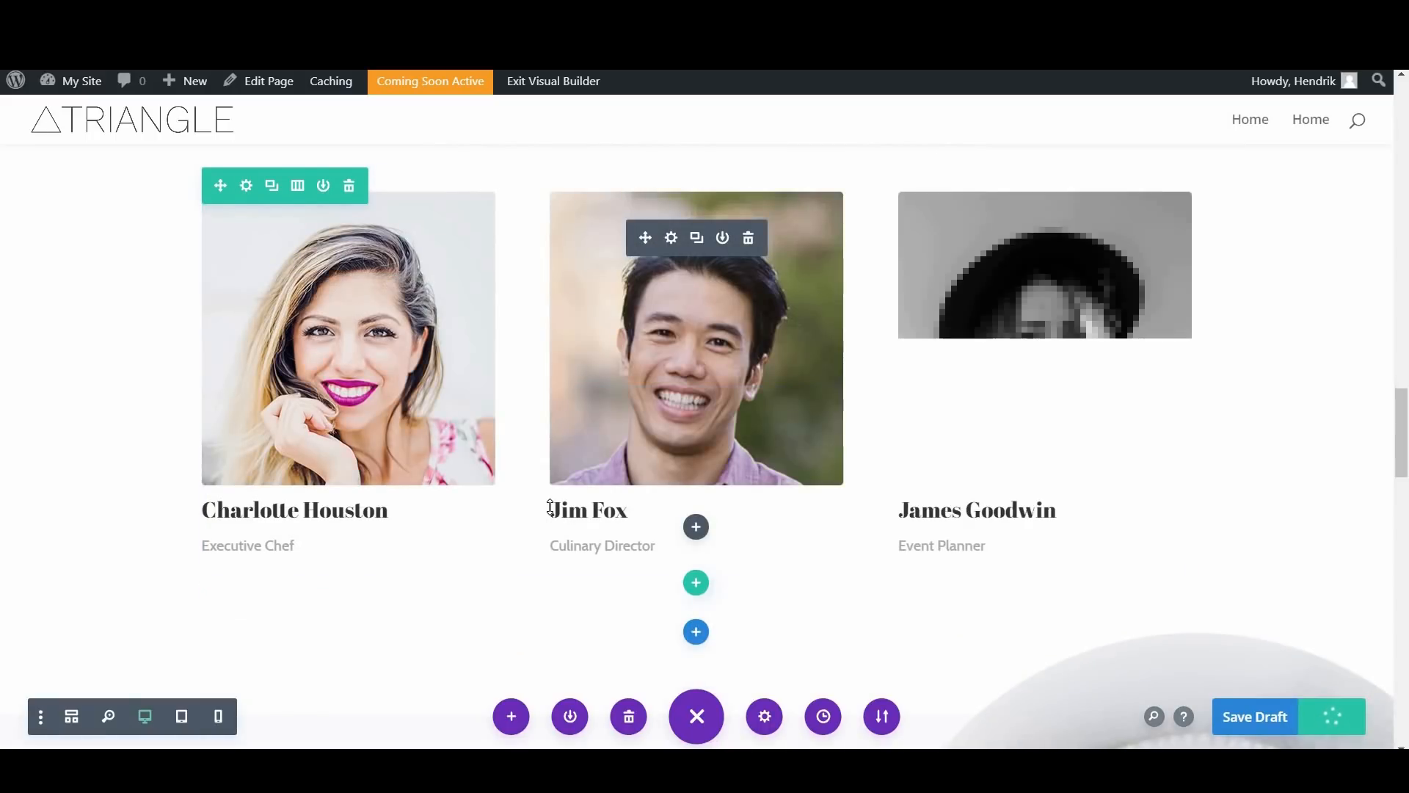
pyautogui.scroll(-1, 550, 506)
pyautogui.scroll(-8, 551, 507)
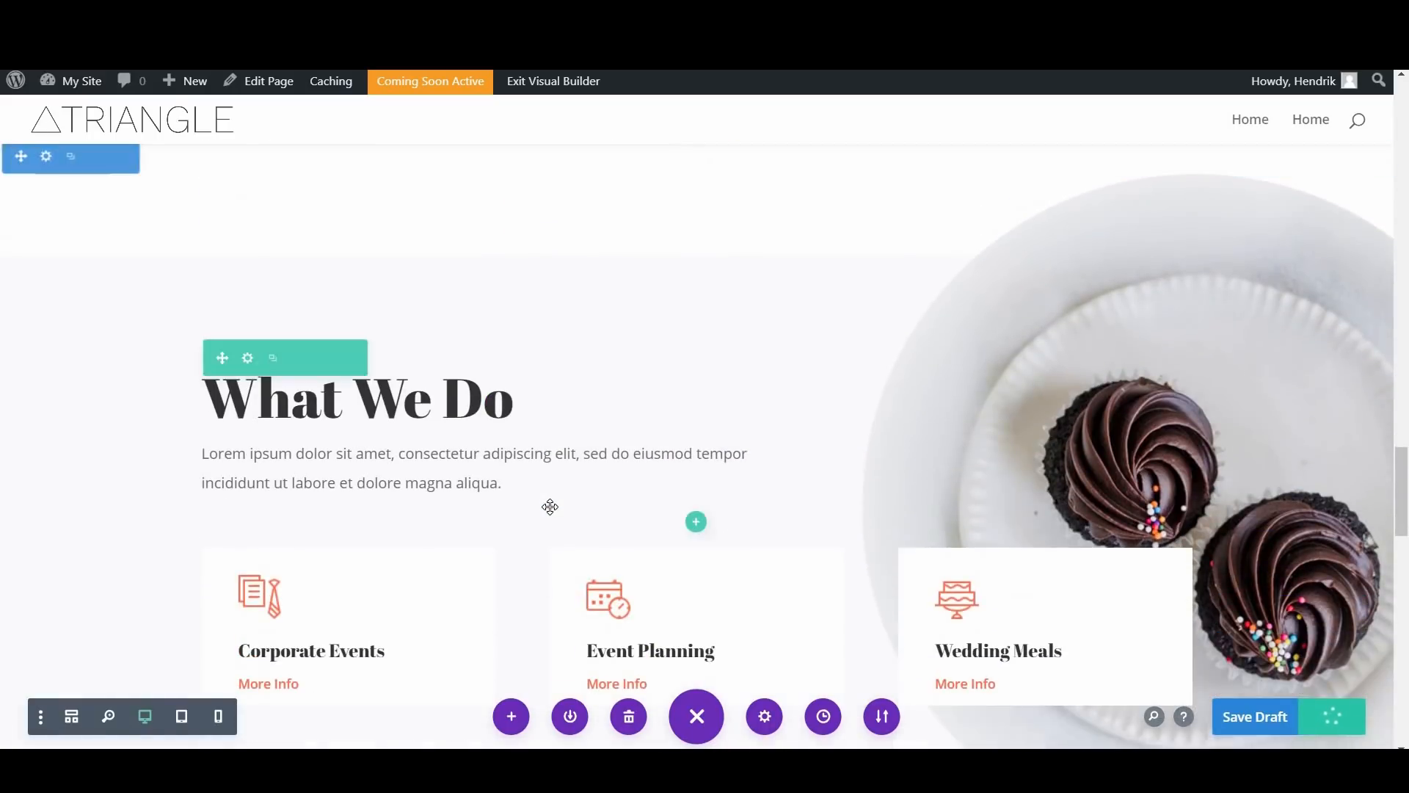
pyautogui.scroll(-1, 550, 507)
pyautogui.scroll(4, 267, 92)
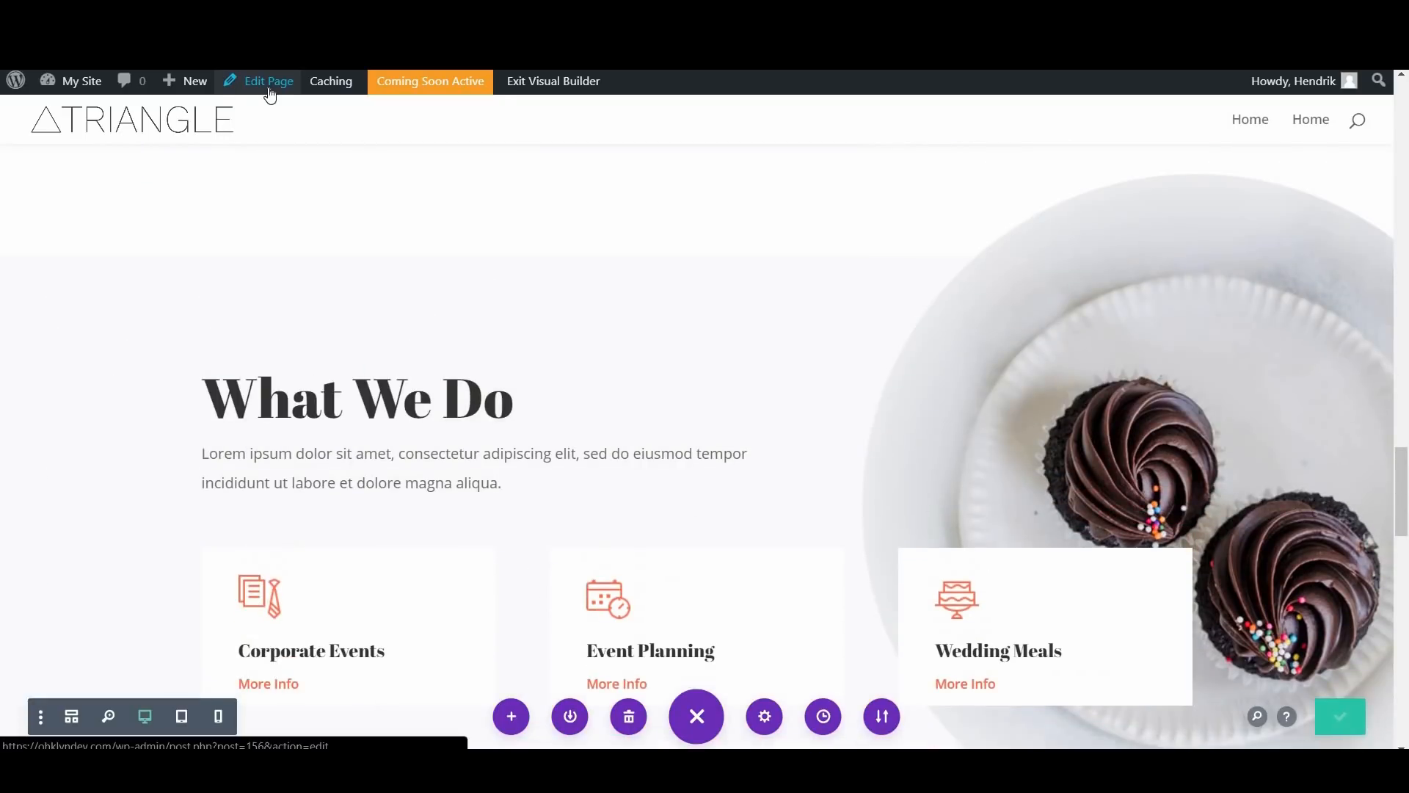
# Step: Return to the WordPress page editor and add a new page titled "Services"
pyautogui.click(271, 94)
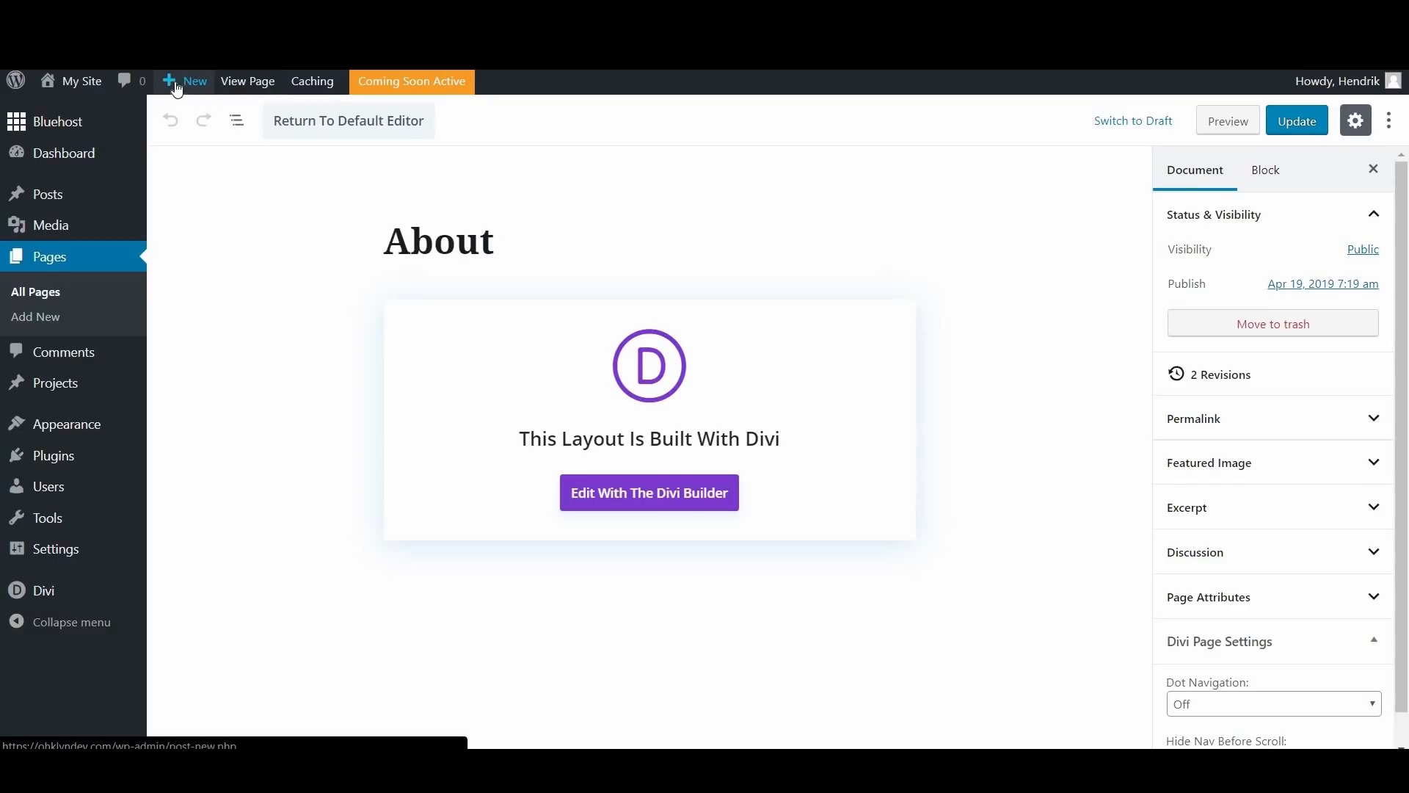
pyautogui.moveTo(176, 84)
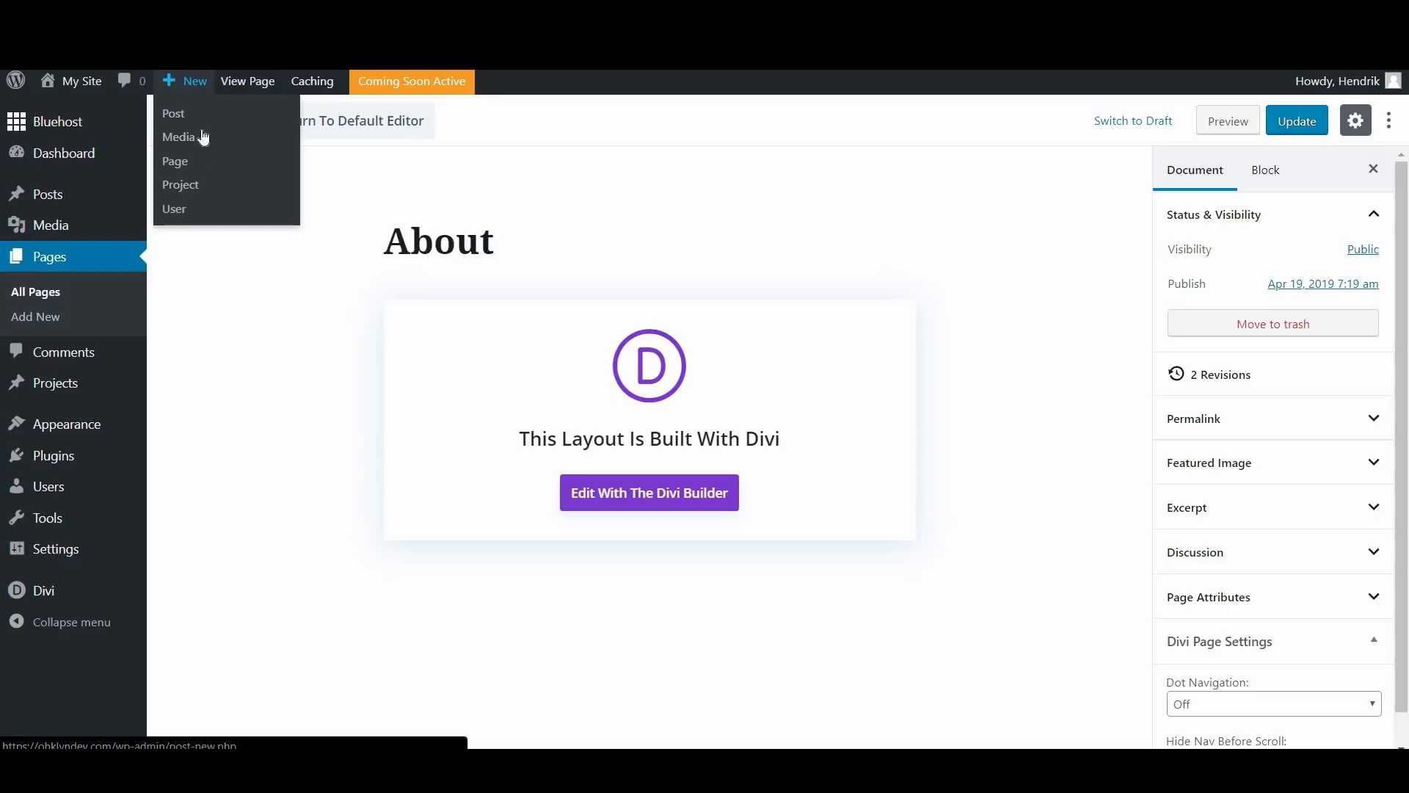
pyautogui.click(179, 164)
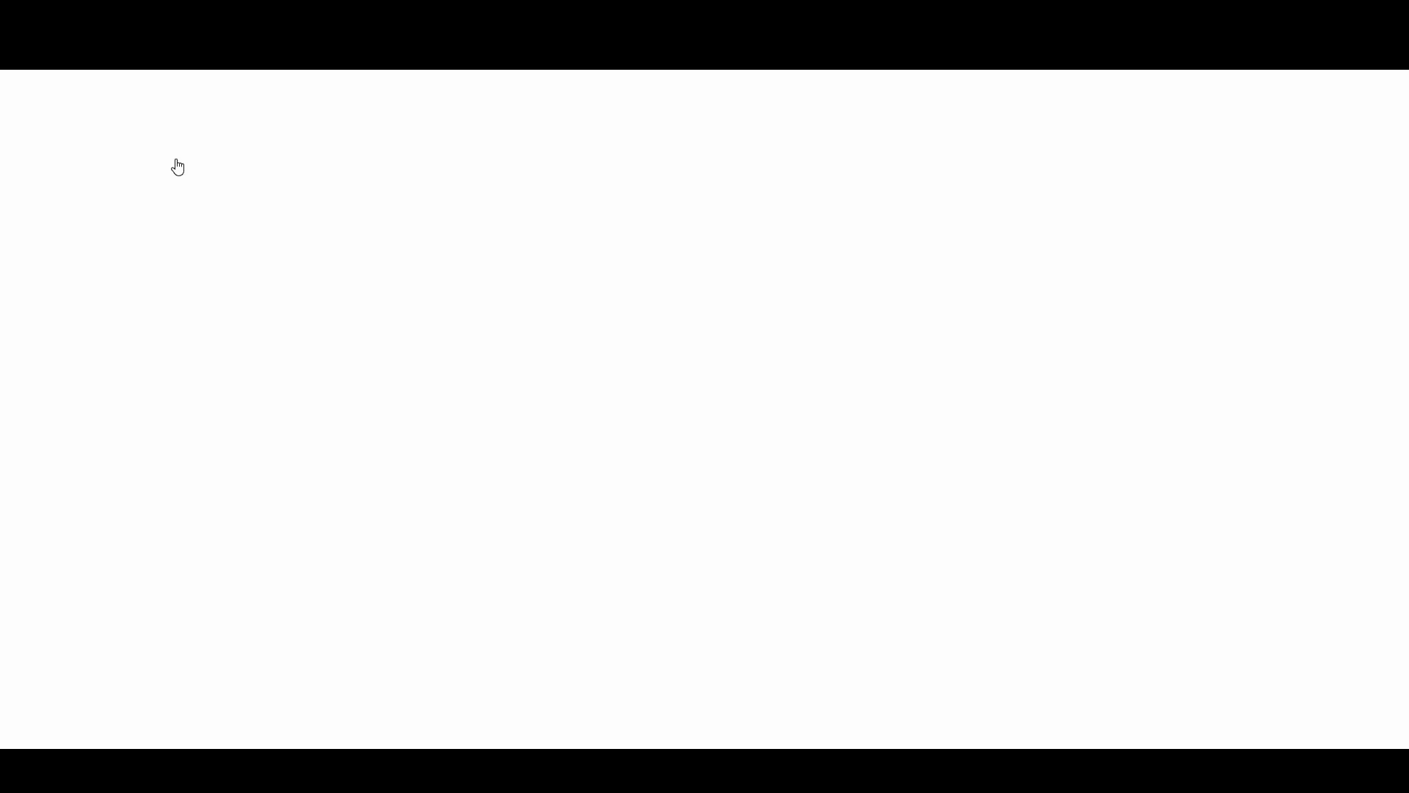
pyautogui.click(510, 236)
pyautogui.write('Servic')
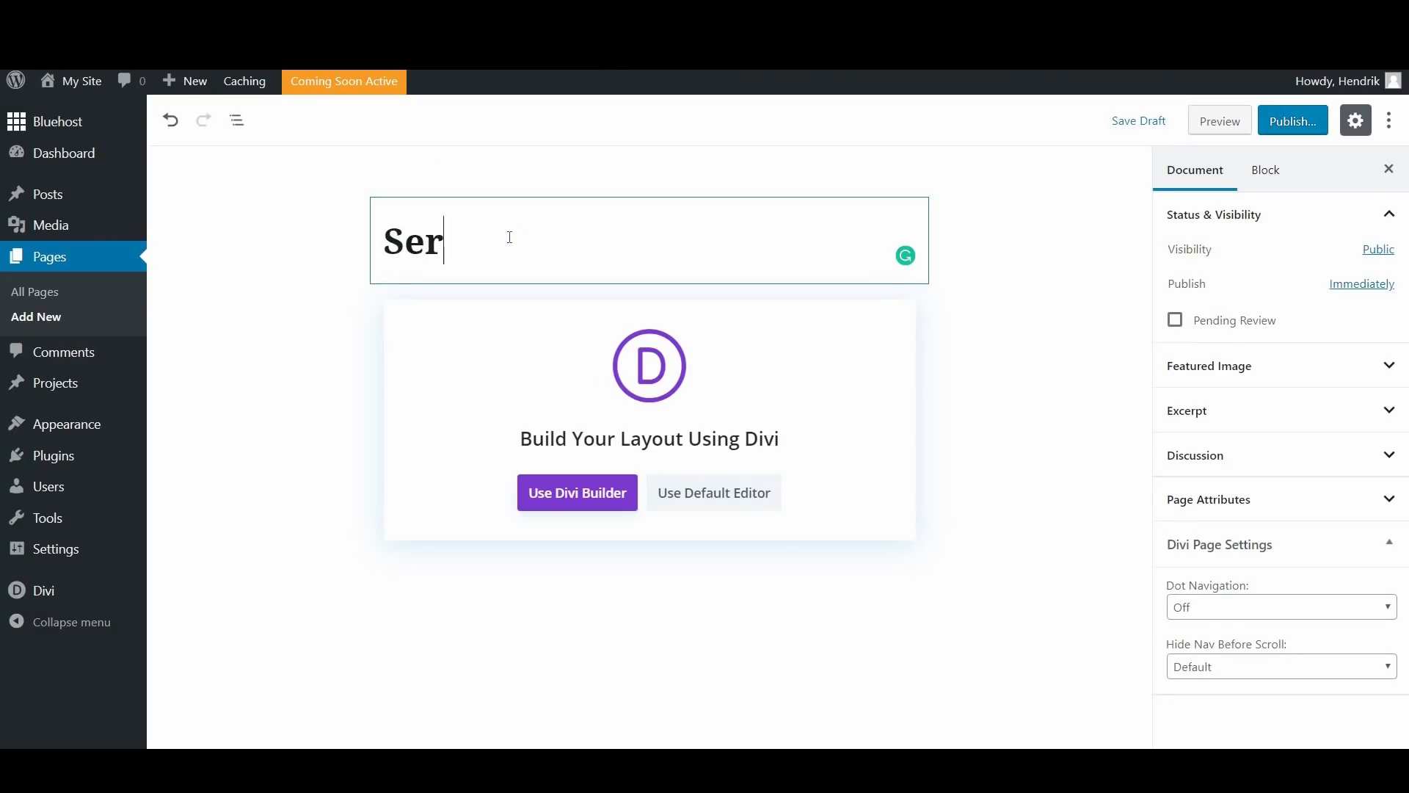
pyautogui.write('es')
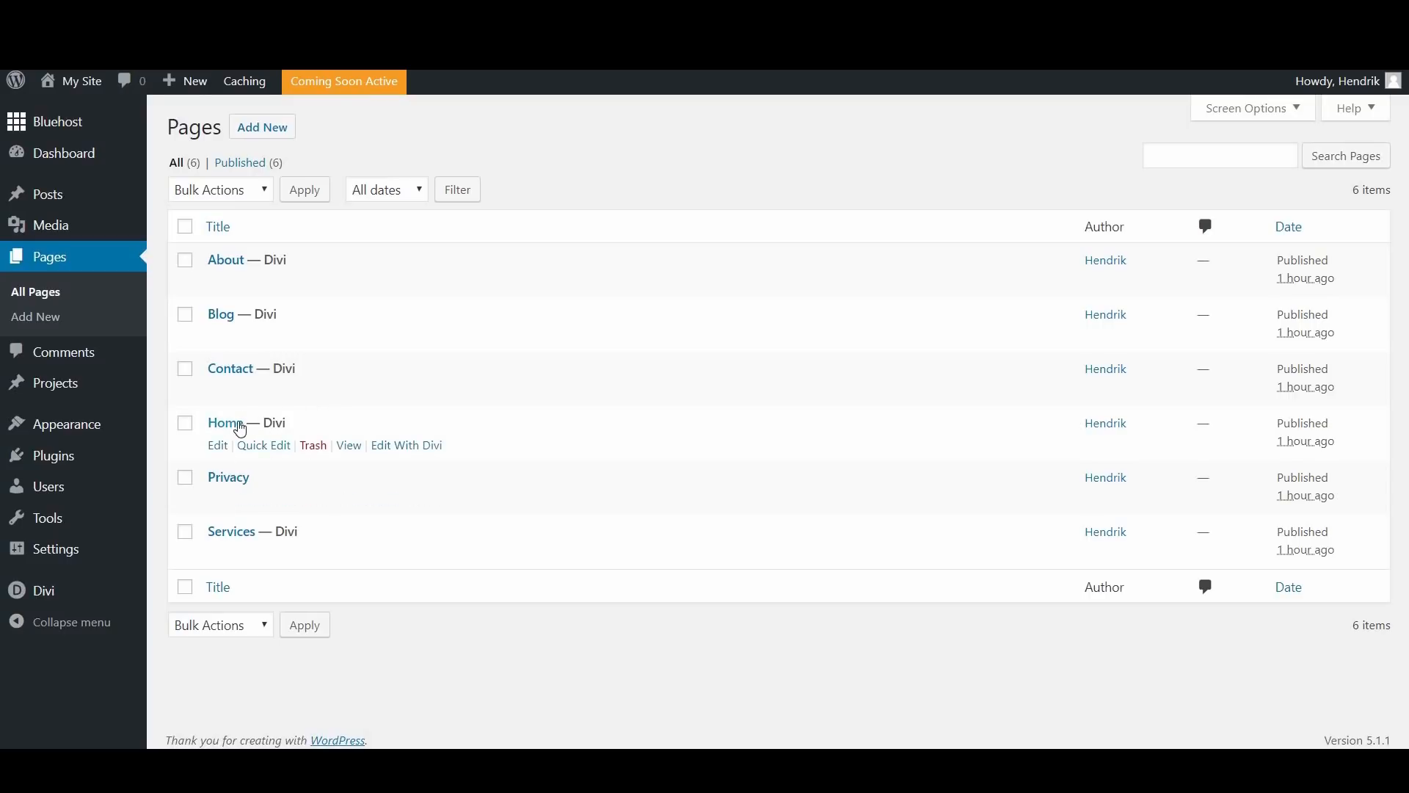
# Step: In the Reading settings, make the homepage display a static page and choose Home as the homepage
pyautogui.moveTo(71, 552)
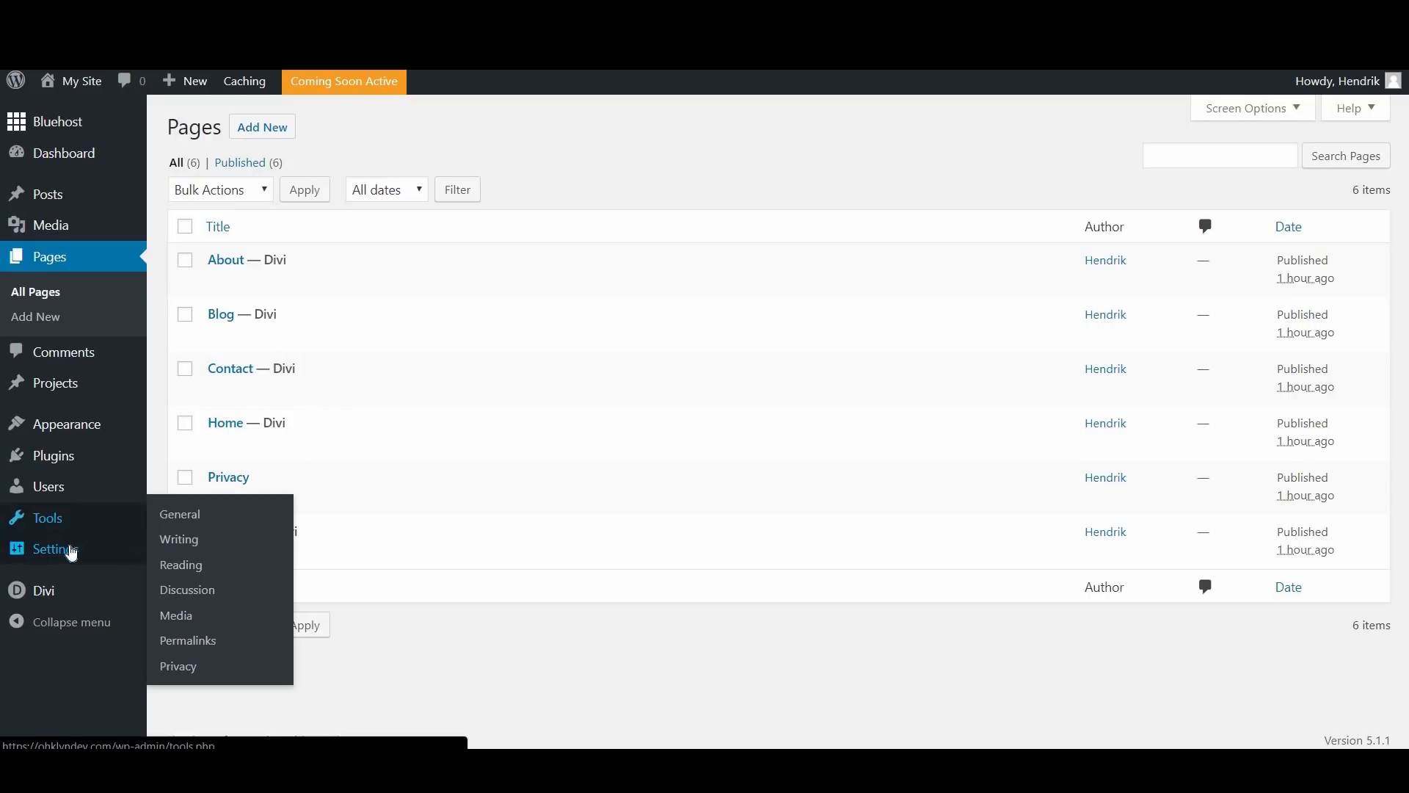
pyautogui.click(441, 451)
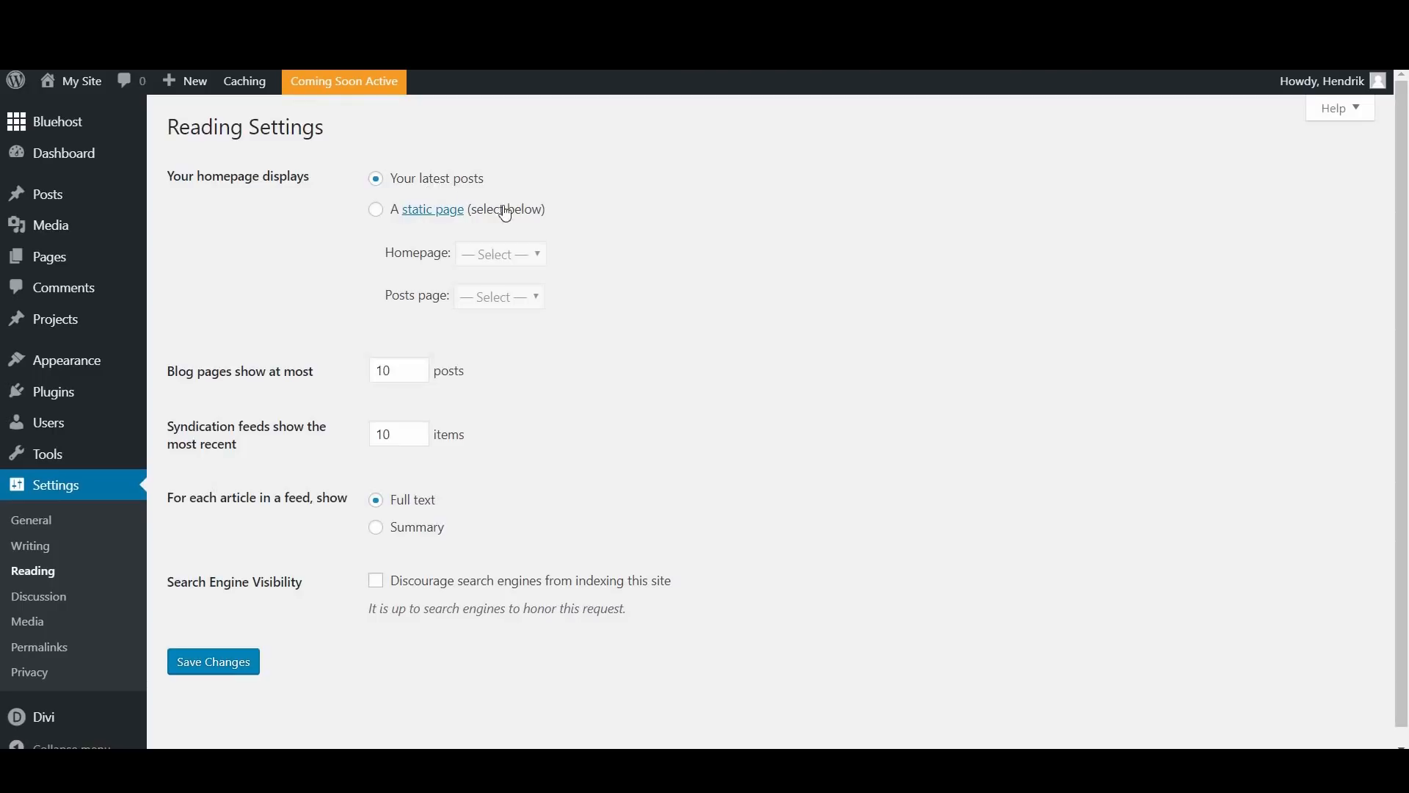
pyautogui.click(382, 217)
pyautogui.click(494, 254)
pyautogui.press('Down')
pyautogui.press('Down')
pyautogui.press('Return')
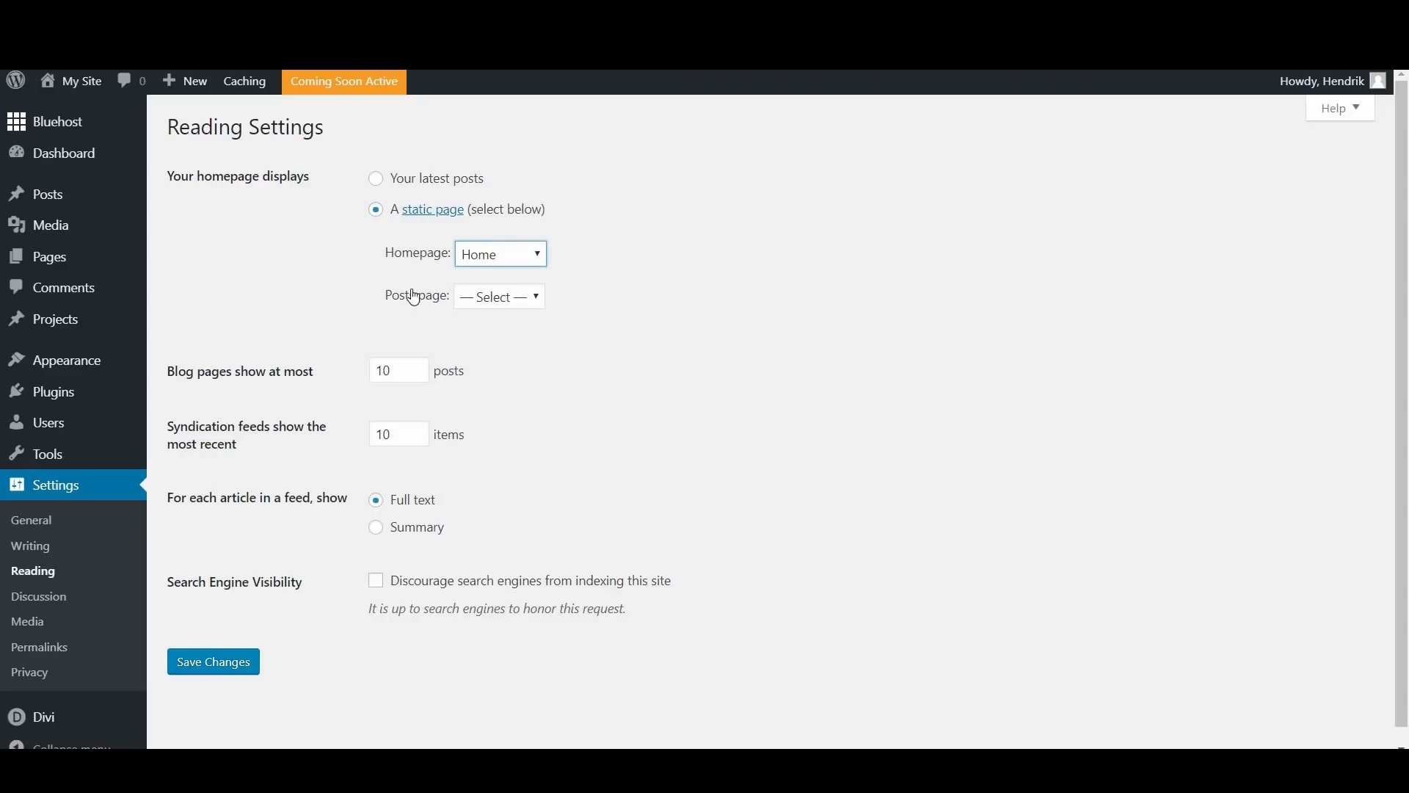
# Step: Choose Blog as the posts page and save the Reading settings
pyautogui.click(515, 301)
pyautogui.press('Down')
pyautogui.press('Down')
pyautogui.press('Return')
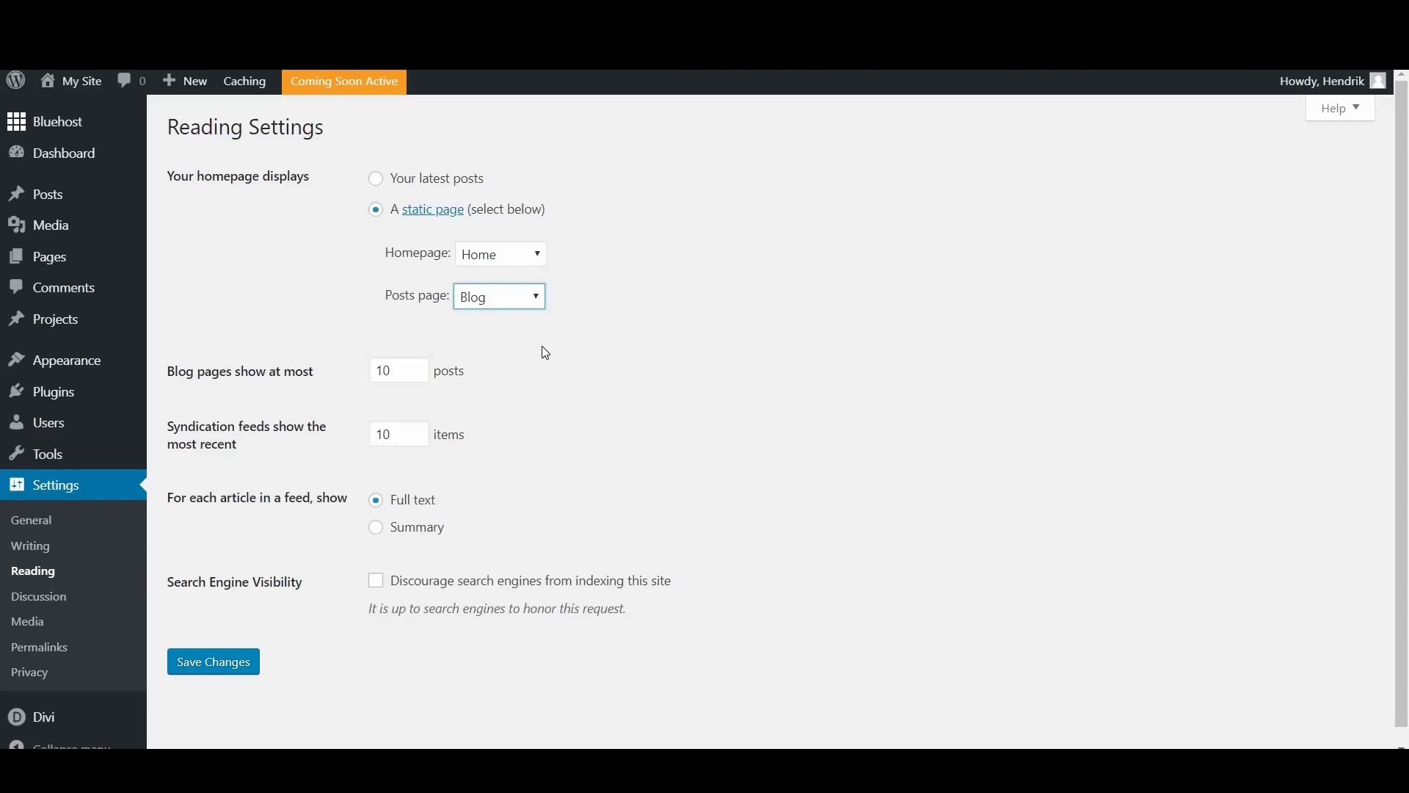
pyautogui.click(782, 339)
pyautogui.click(228, 661)
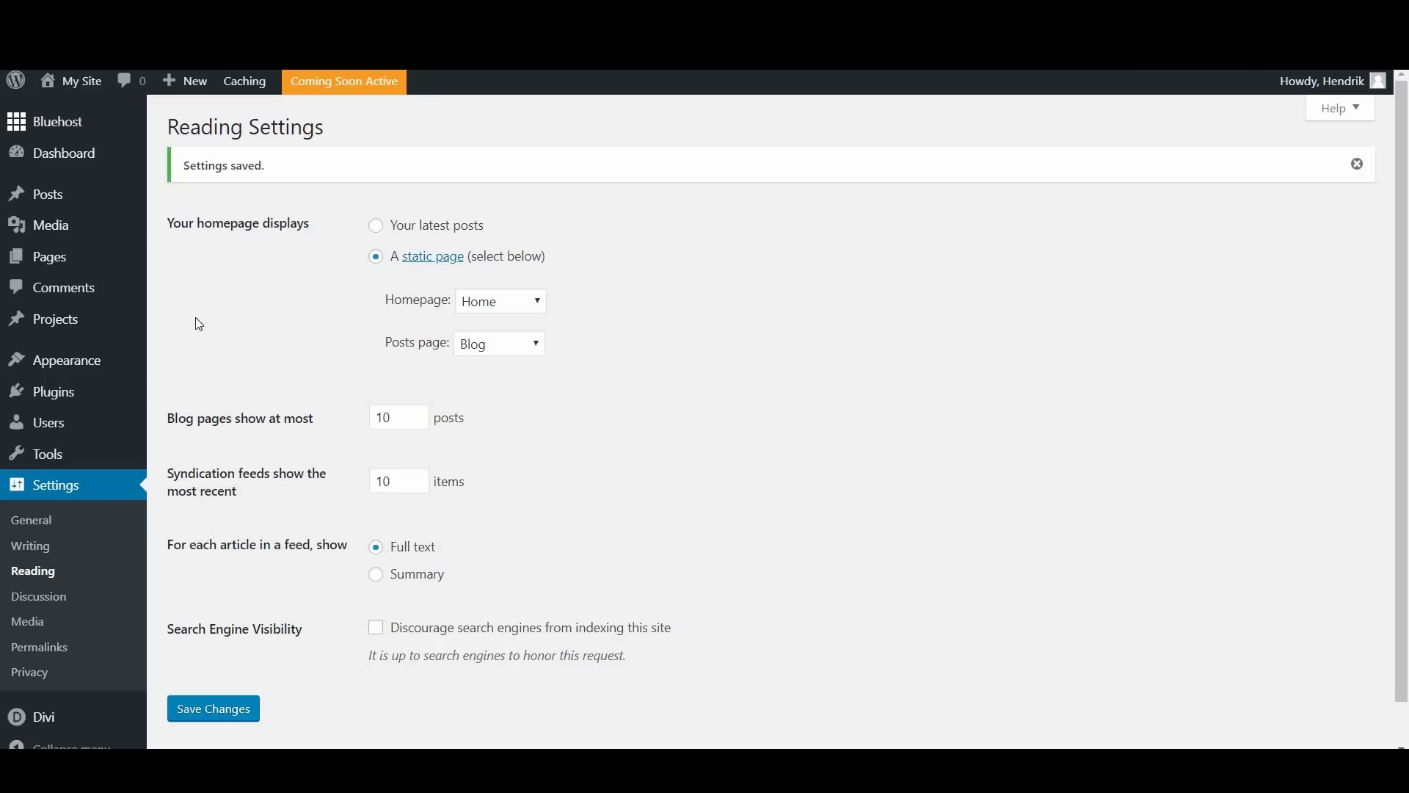
# Step: Open the post categories and add a category named "About Simply Delicious" with no parent
pyautogui.moveTo(75, 203)
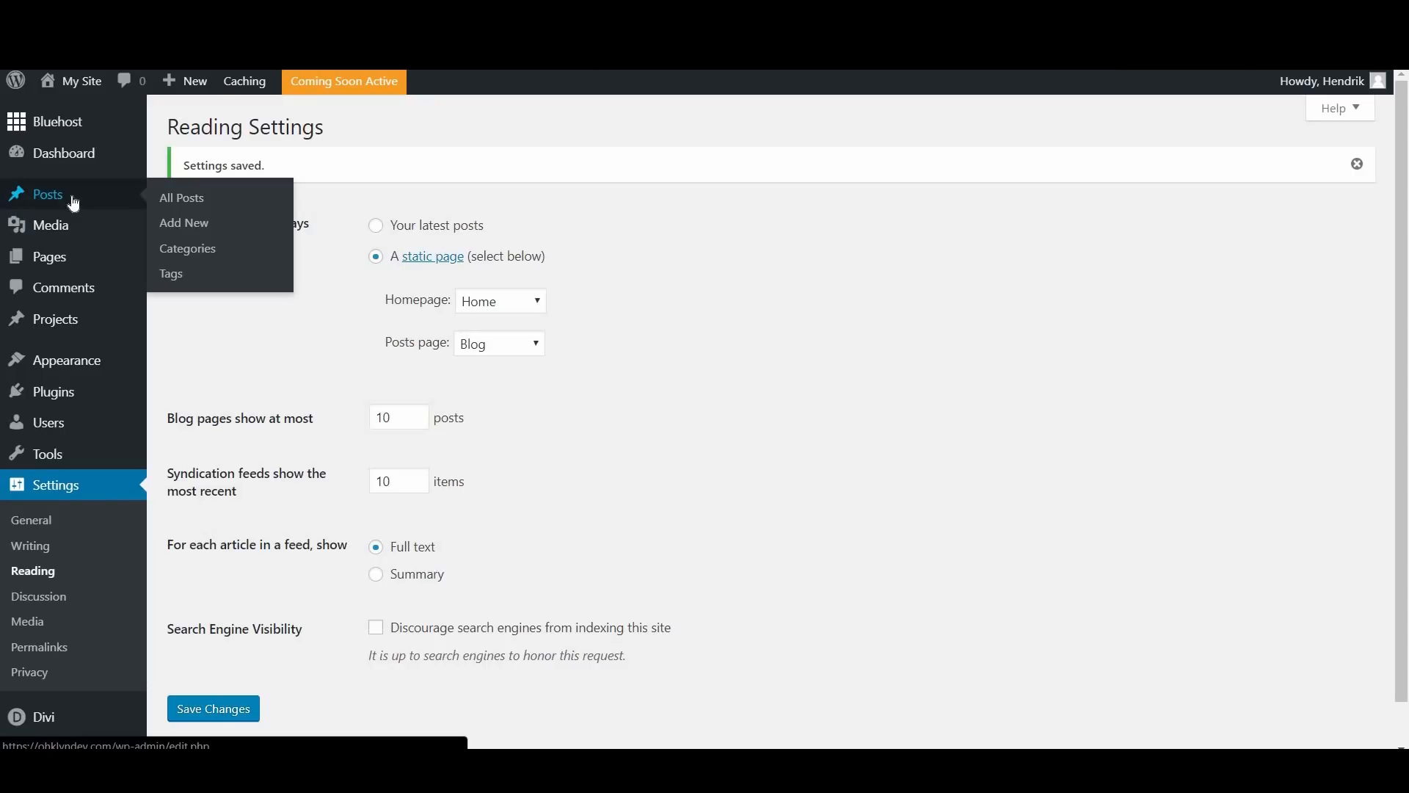
pyautogui.click(74, 203)
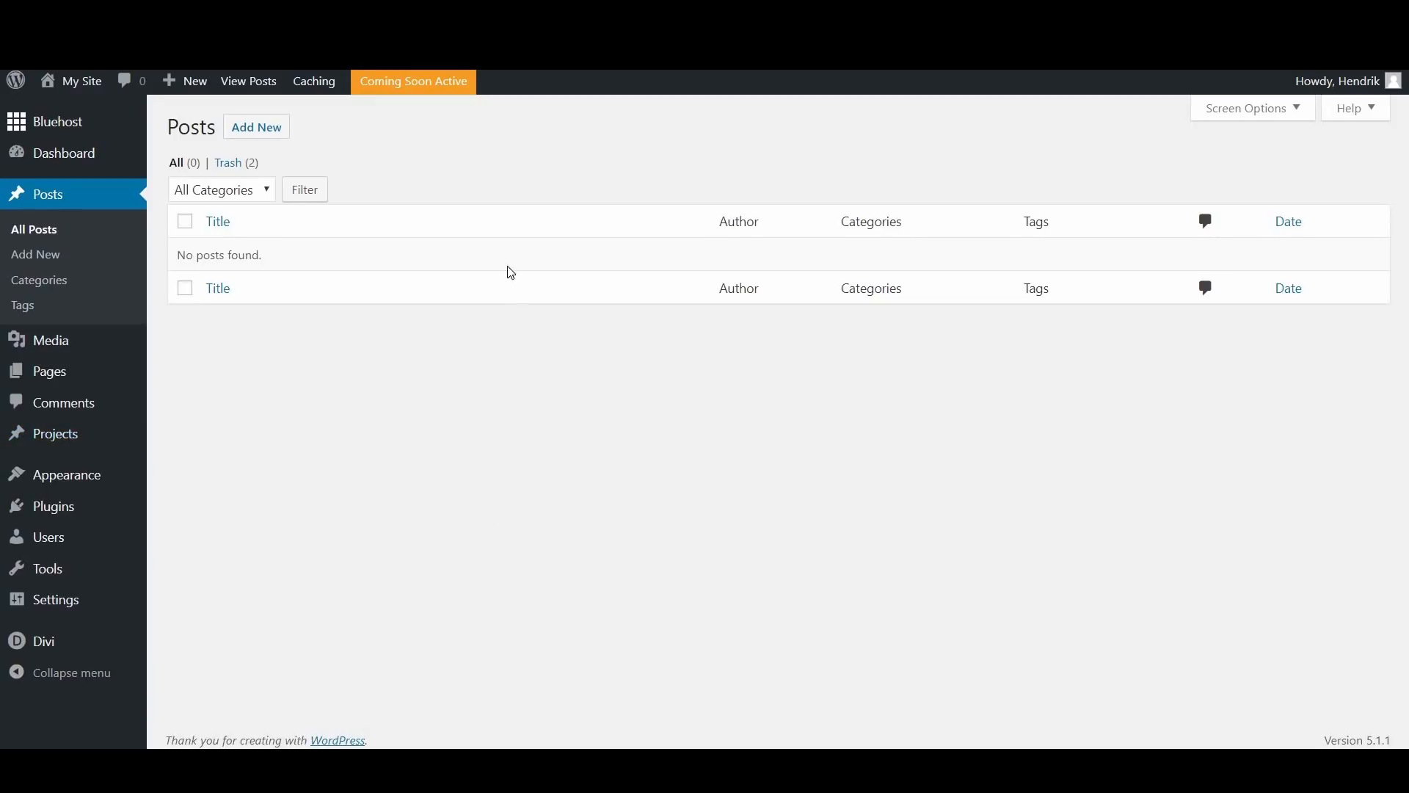
pyautogui.click(43, 279)
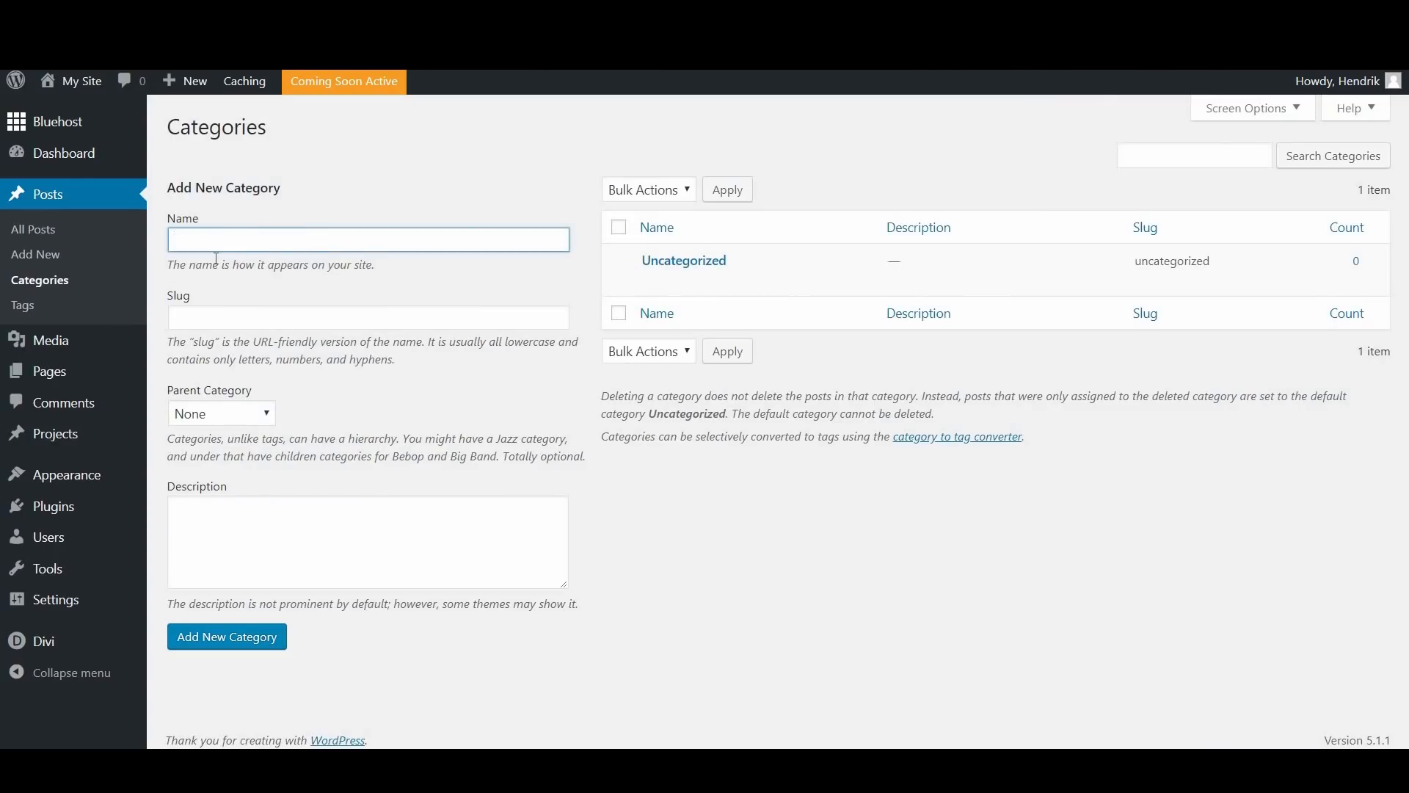
pyautogui.write('About Simply Delicious')
pyautogui.click(231, 634)
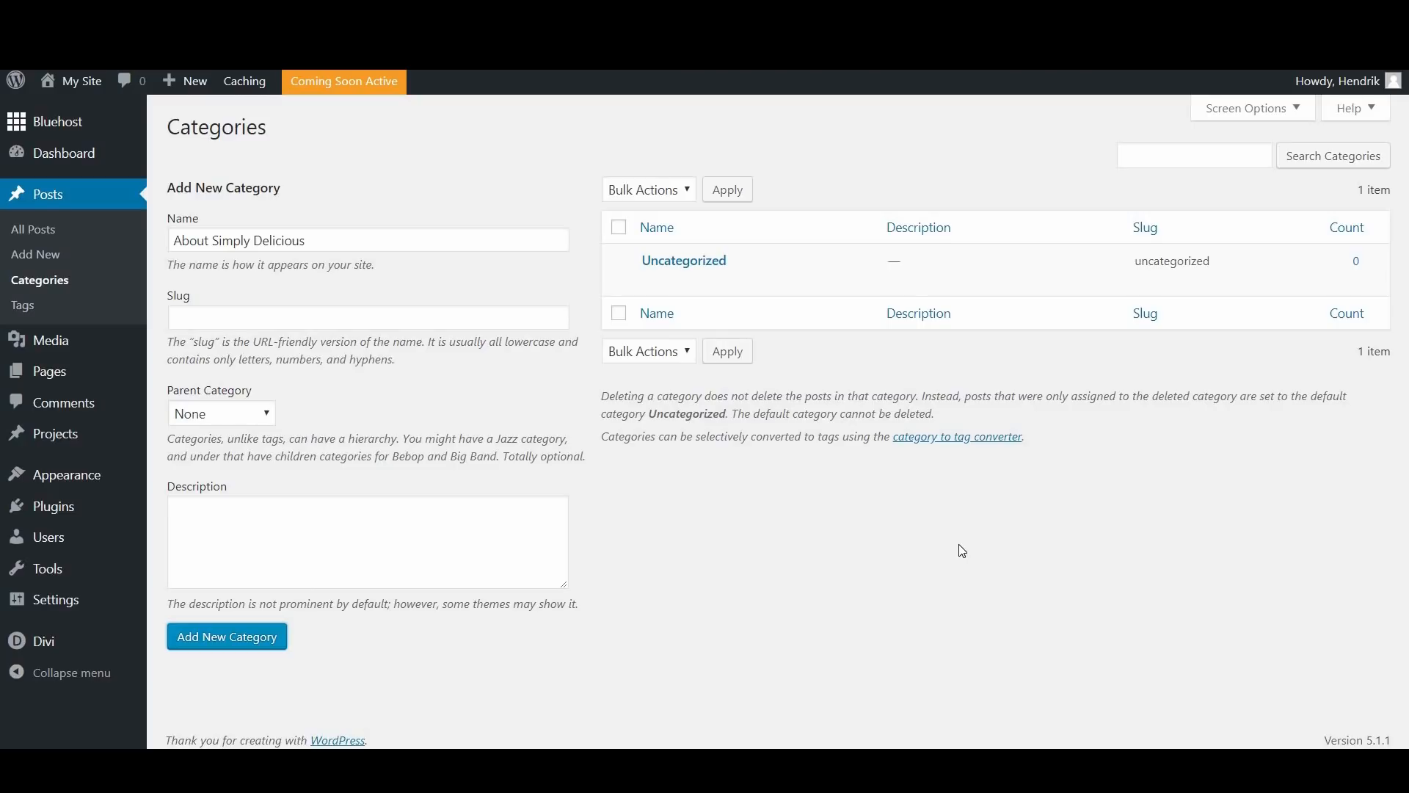
pyautogui.click(294, 317)
pyautogui.click(218, 631)
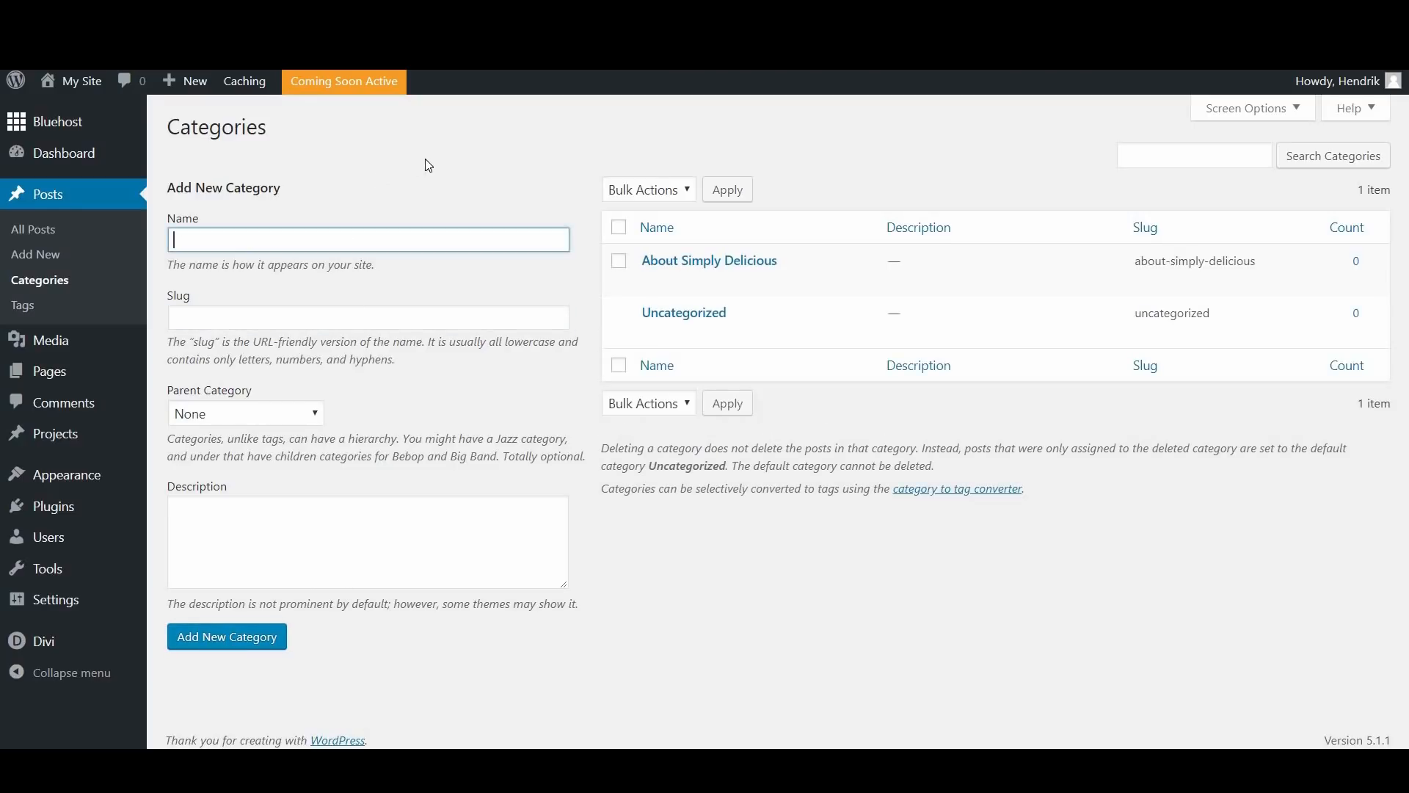
# Step: Check the Simply Delicious Sitemap in Google Slides, then add a top-level "Events" category in WordPress
pyautogui.click(176, 697)
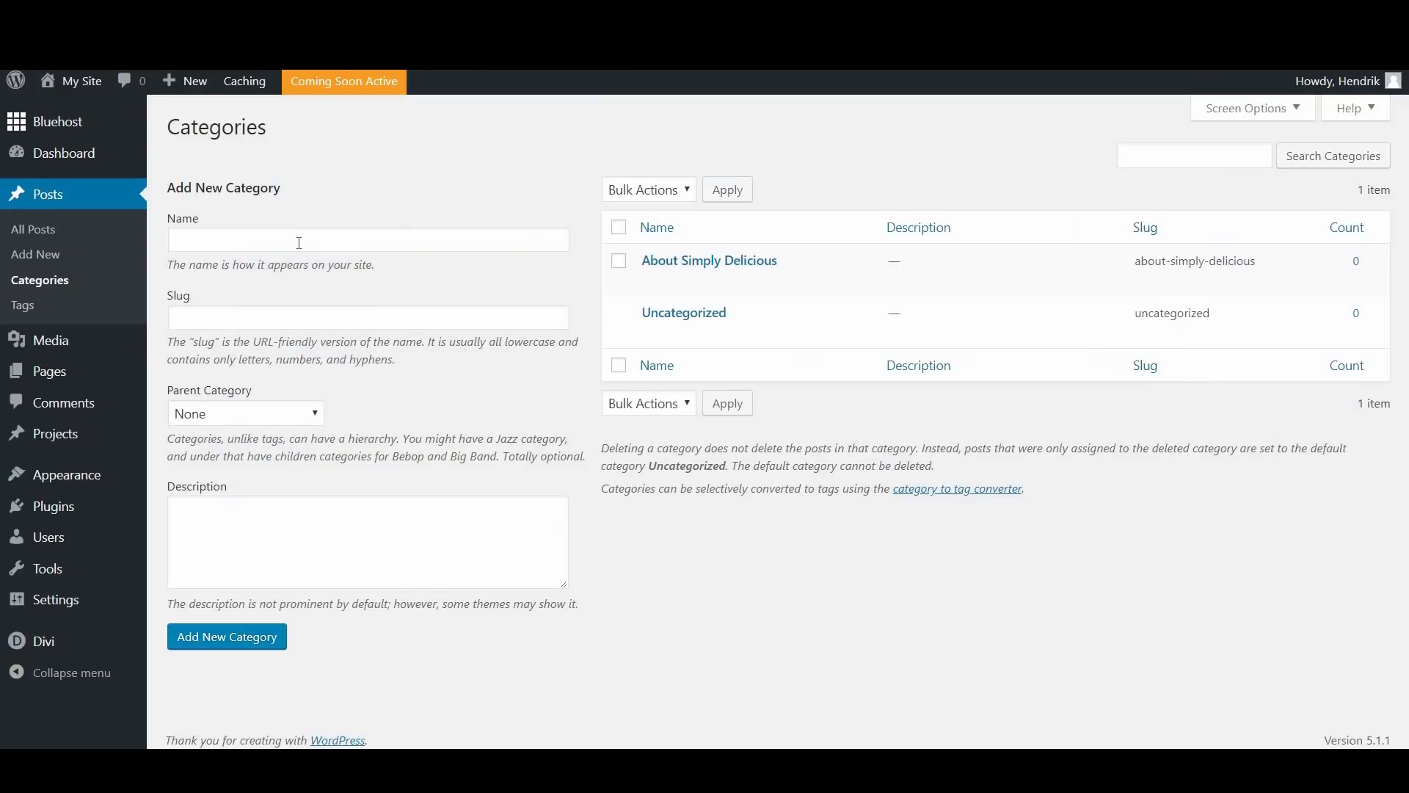
pyautogui.click(298, 243)
pyautogui.write('Events')
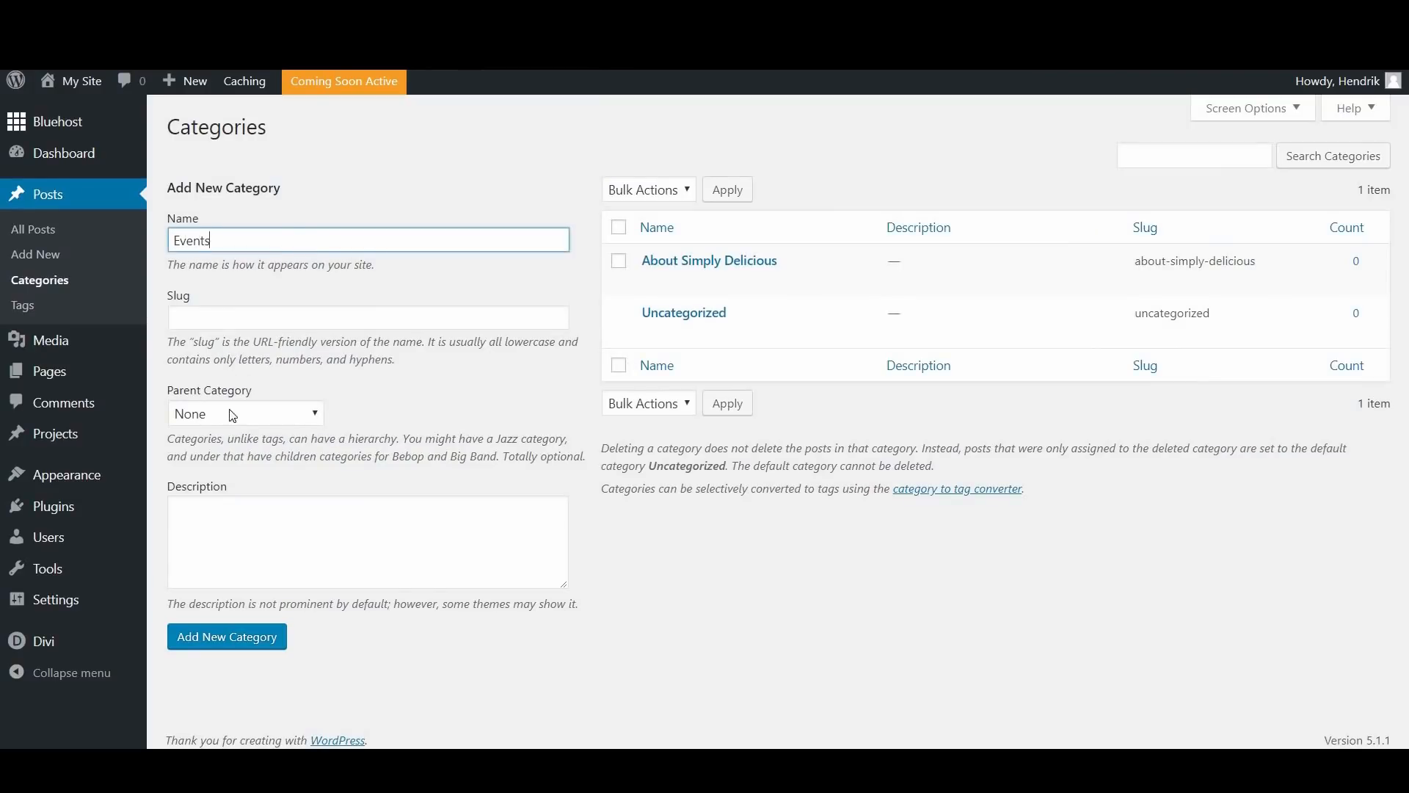
pyautogui.click(251, 647)
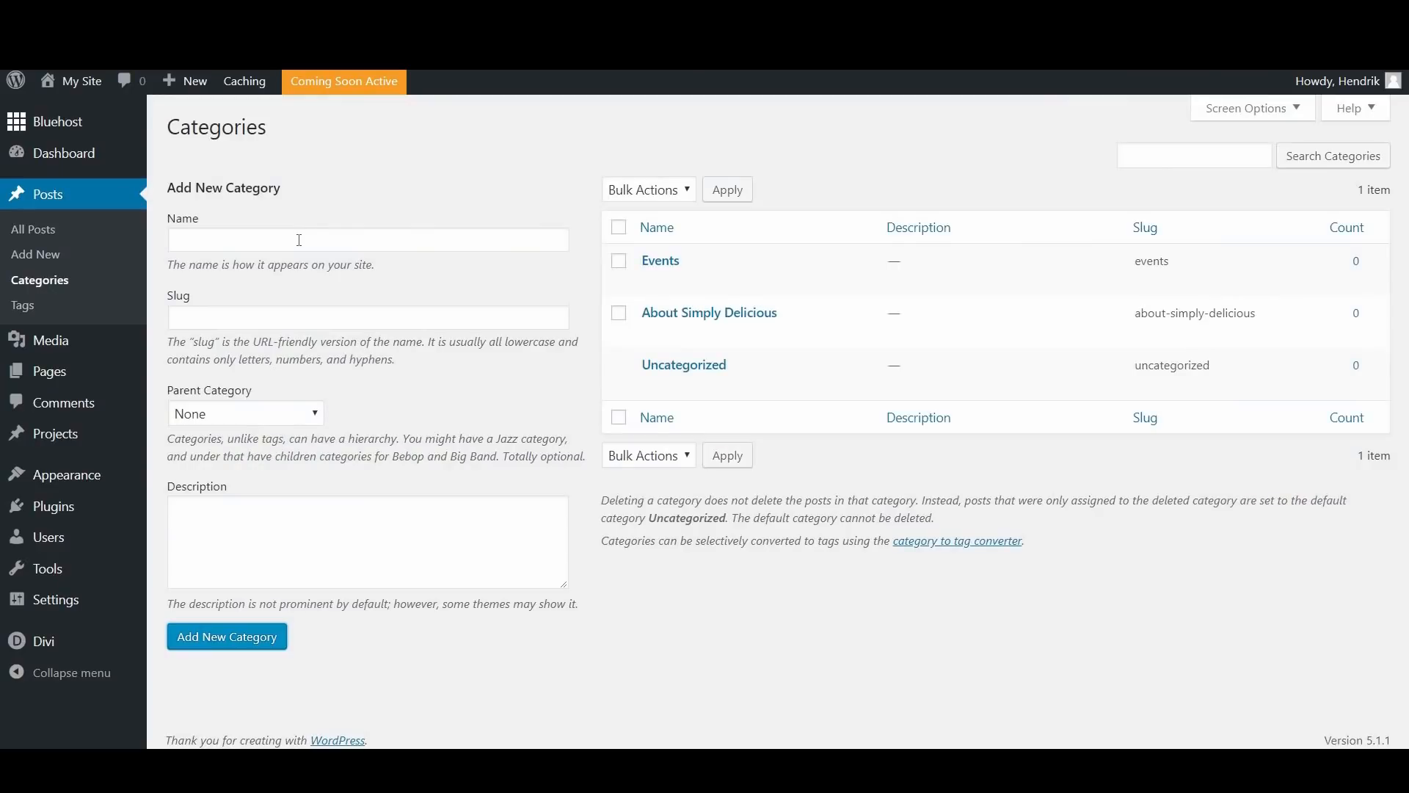
# Step: Add a "Children's Parties" category with Events as its parent
pyautogui.click(298, 240)
pyautogui.write('Childrend')
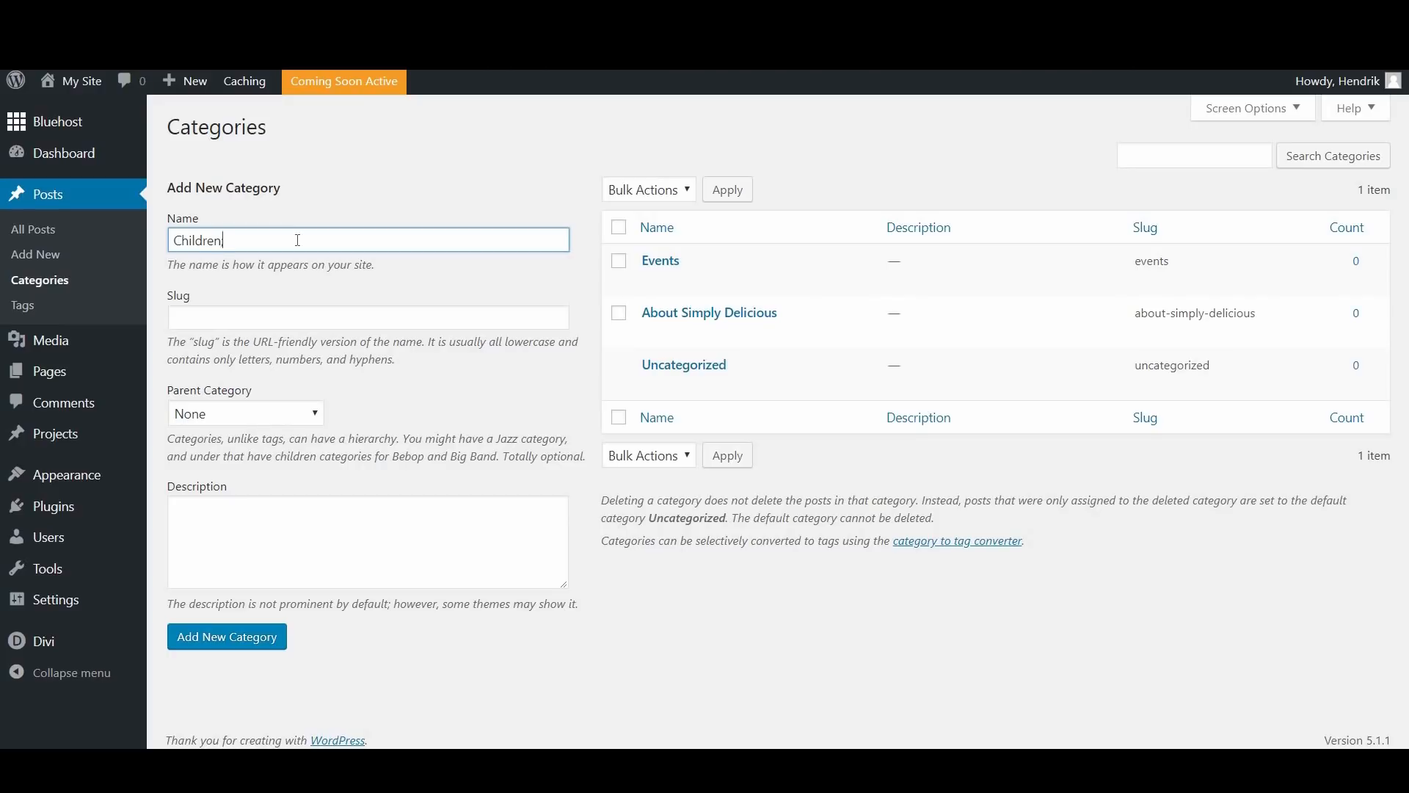
pyautogui.write('s Parties')
pyautogui.click(242, 414)
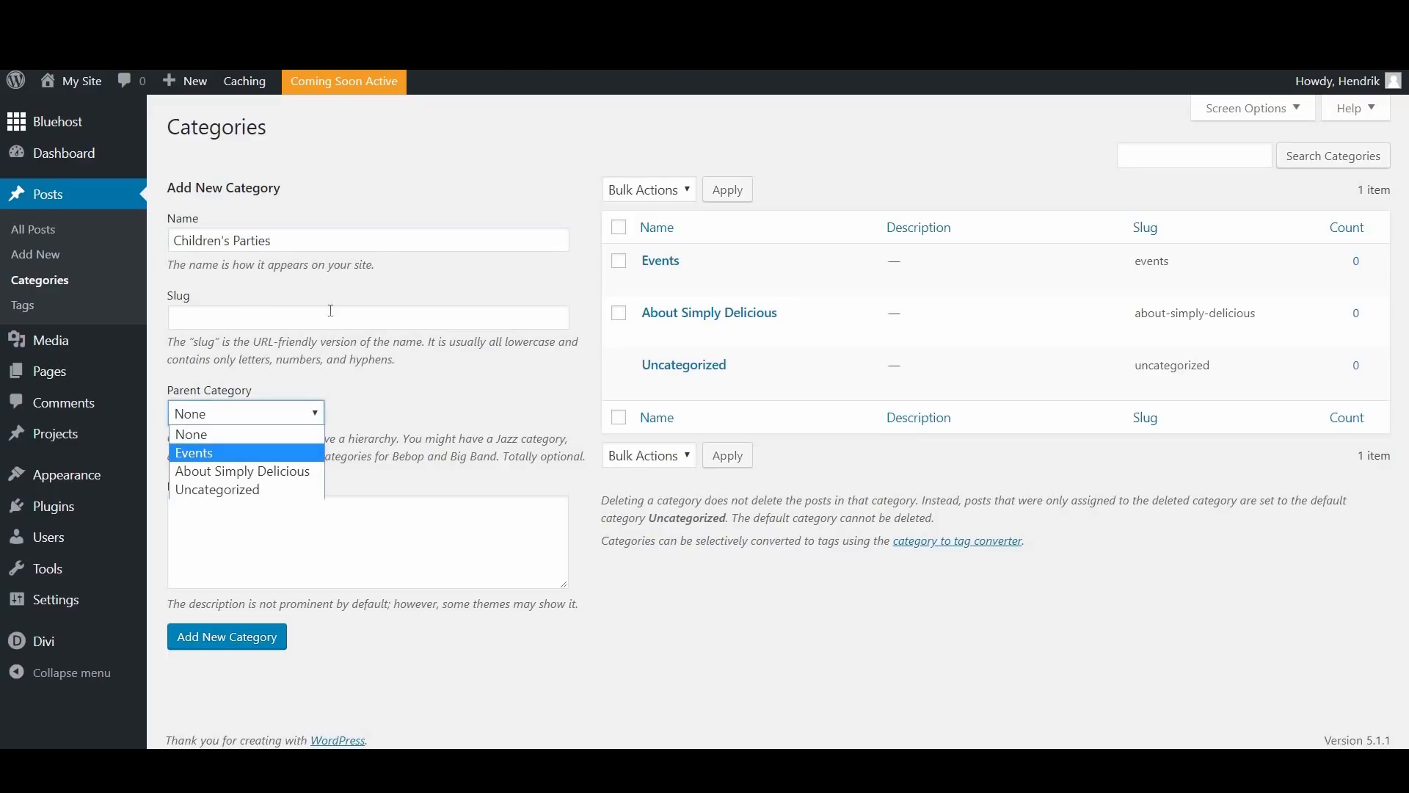
pyautogui.press('Return')
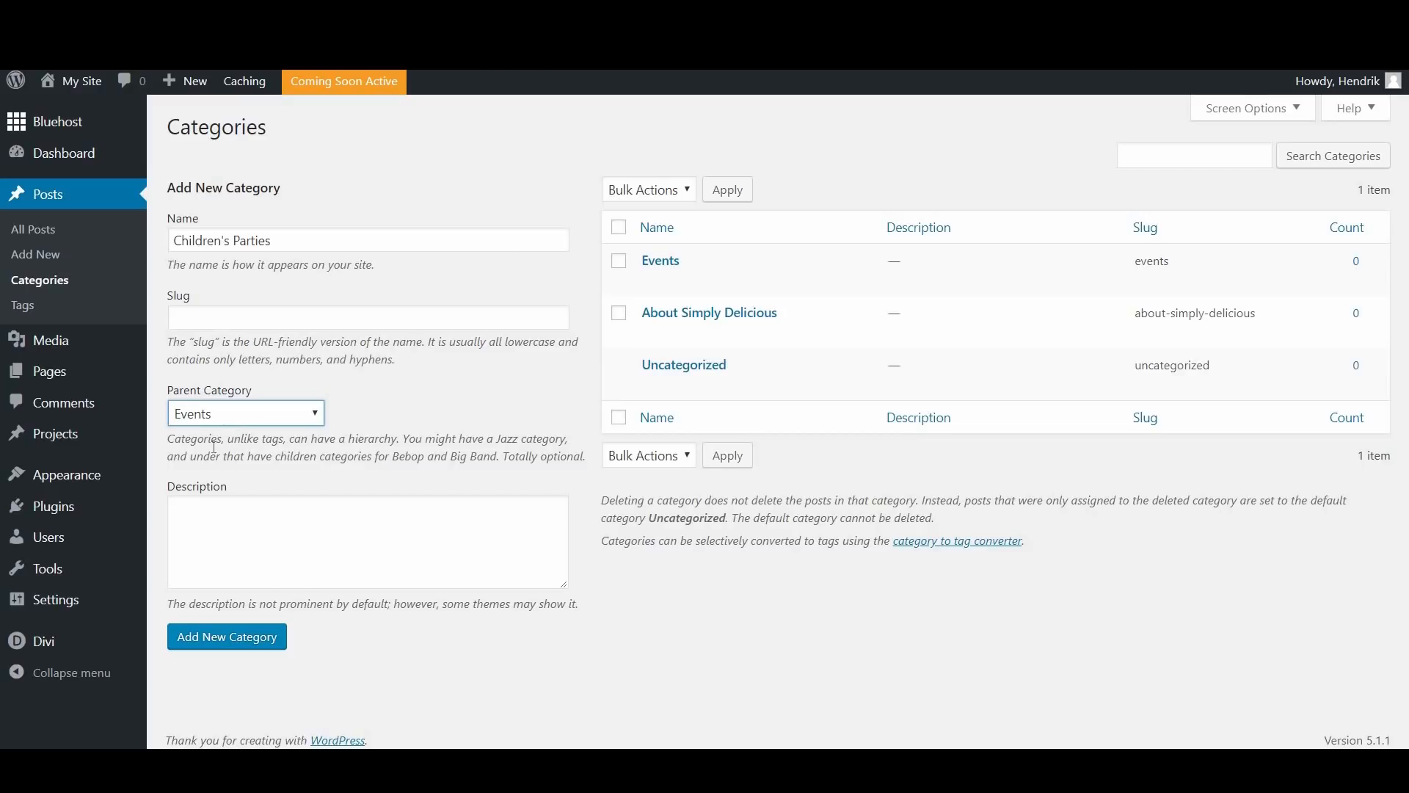
pyautogui.click(235, 637)
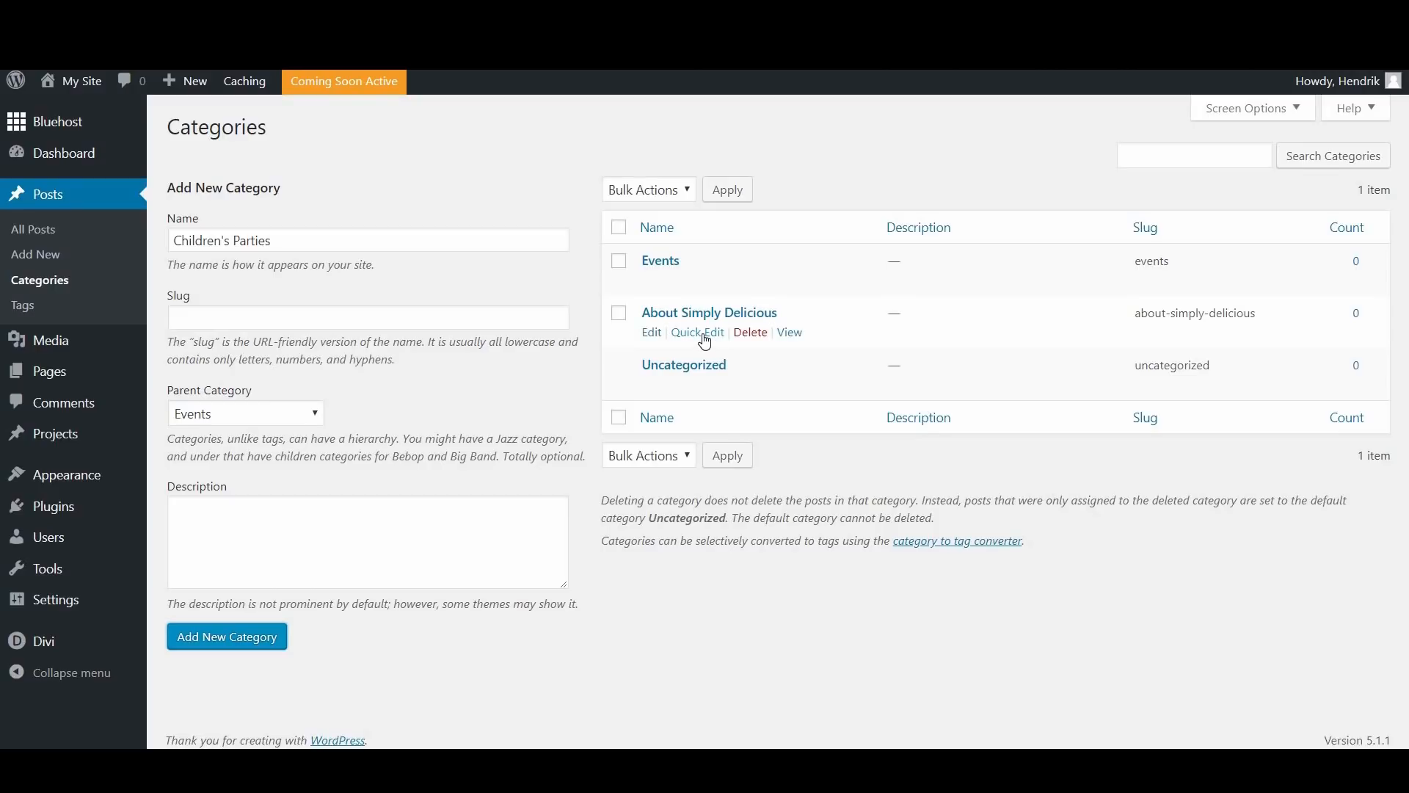
pyautogui.click(186, 642)
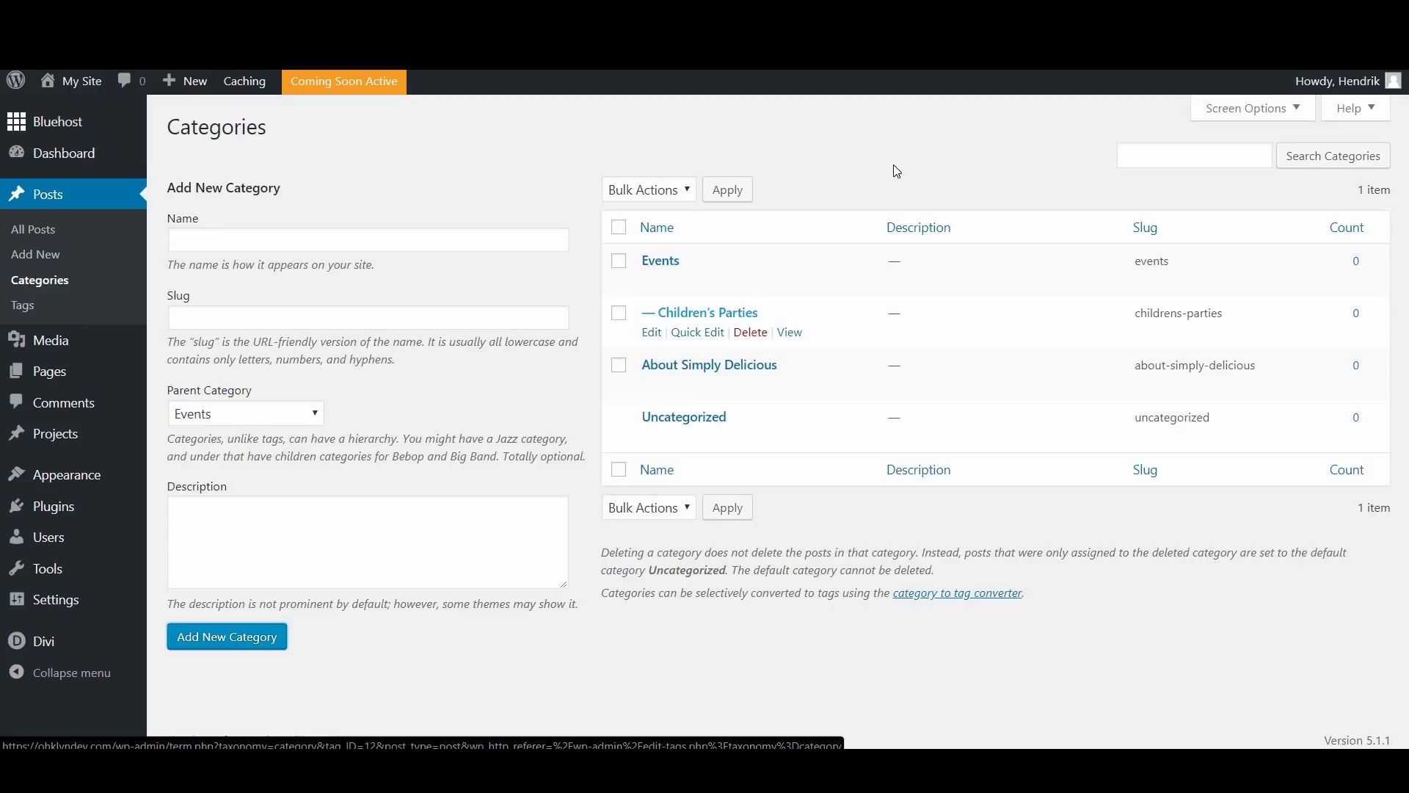
# Step: Add a "Corporate" category under the Events parent category
pyautogui.click(233, 240)
pyautogui.write('Corporate')
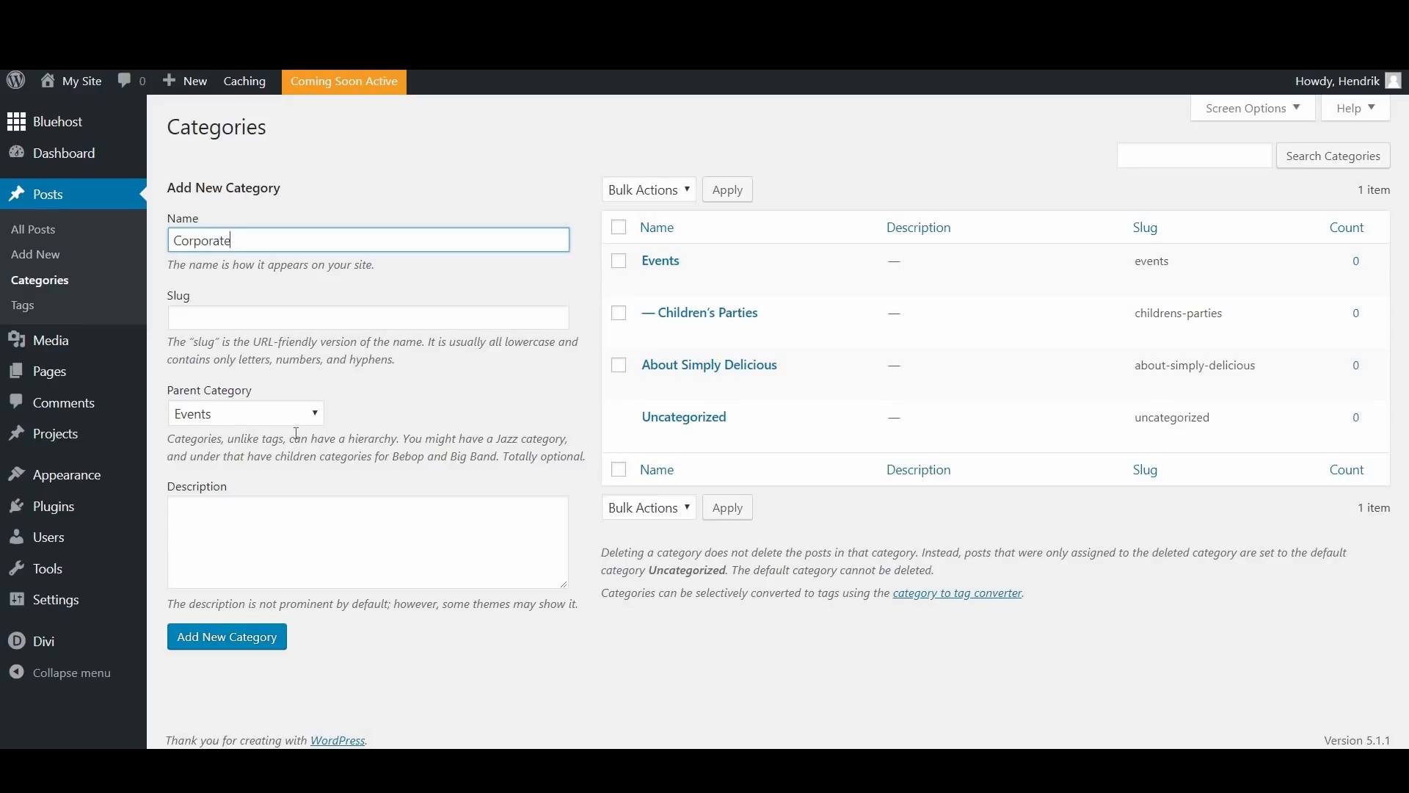
pyautogui.click(251, 653)
pyautogui.click(251, 650)
# Step: Add an "Our Menus" category with the parent category set to None
pyautogui.click(241, 234)
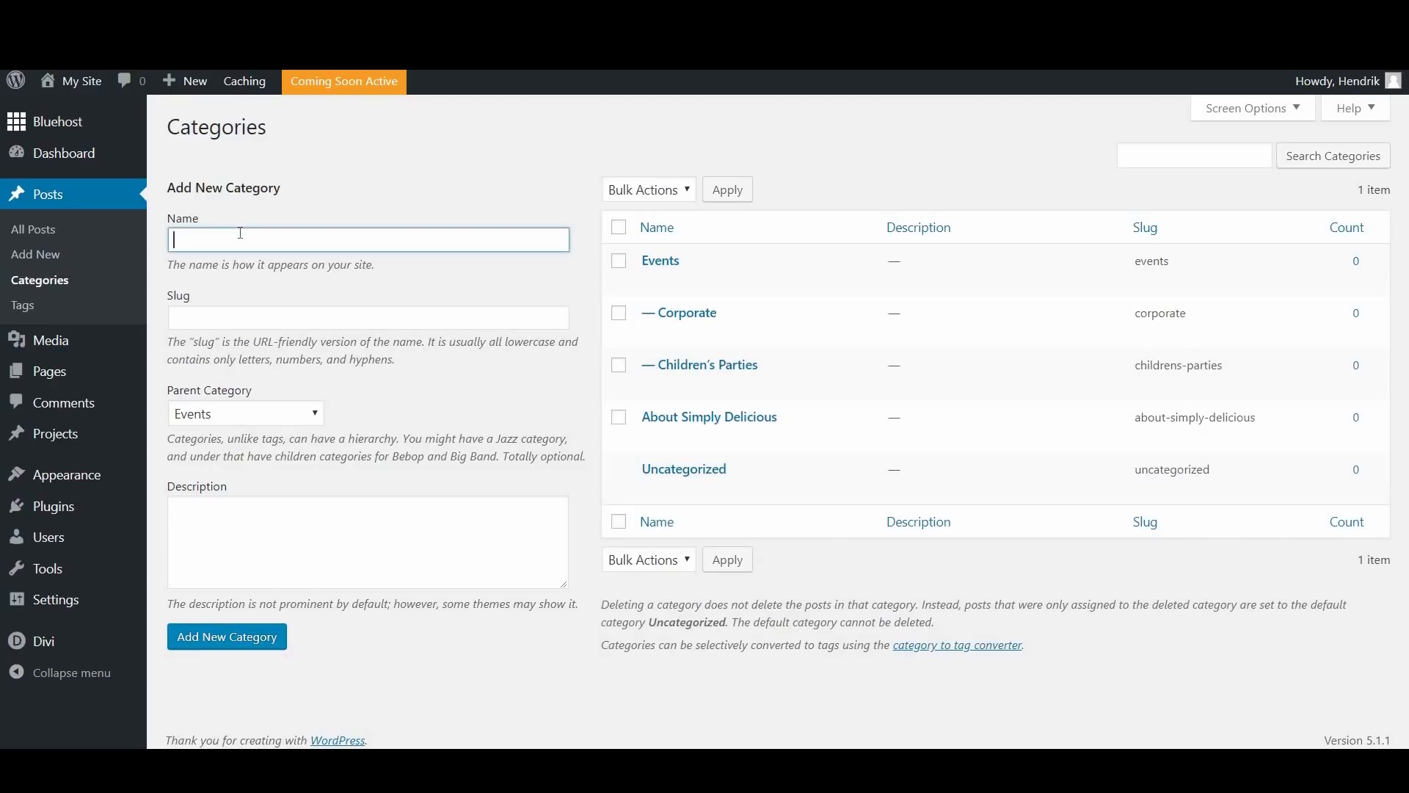
pyautogui.write('Our Menus')
pyautogui.click(271, 414)
pyautogui.click(272, 434)
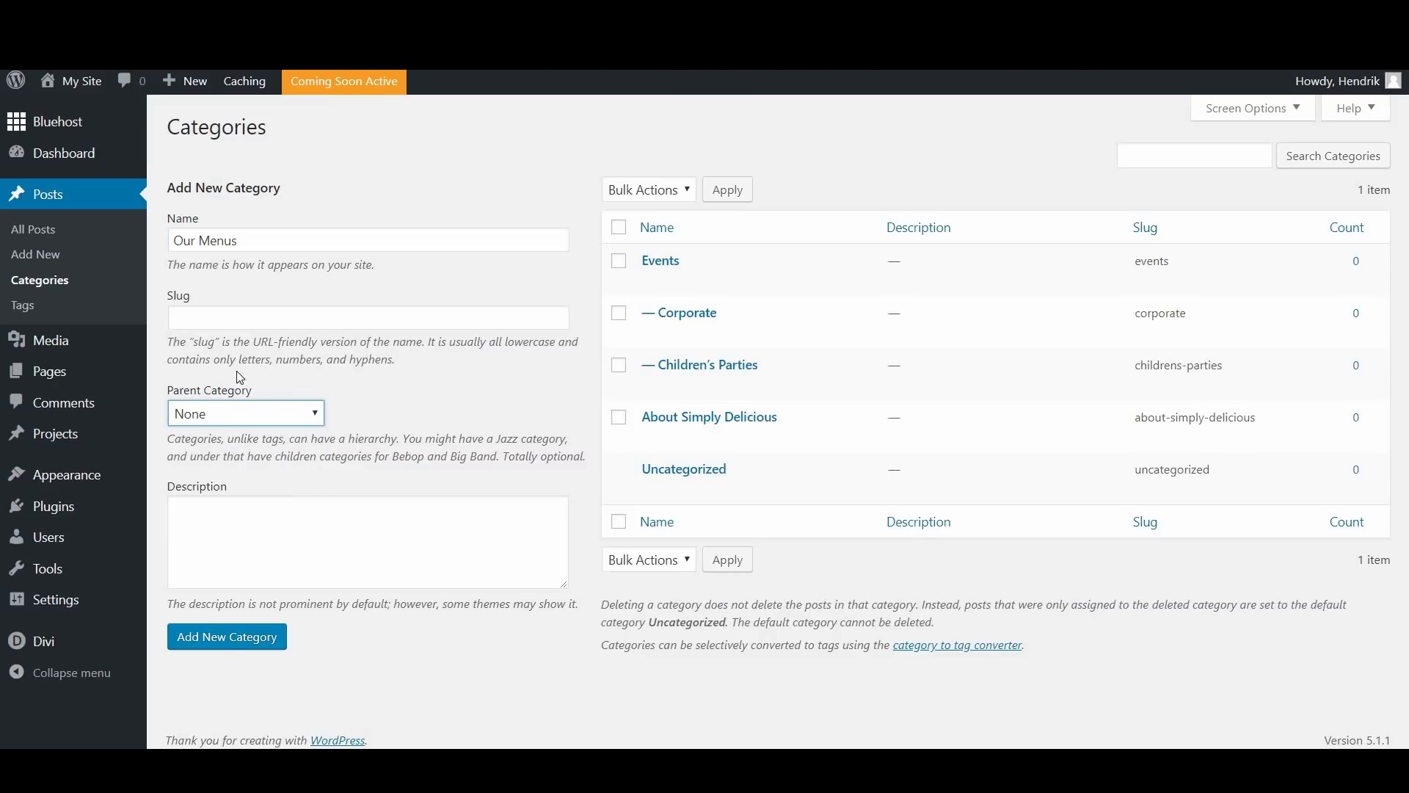
pyautogui.click(252, 645)
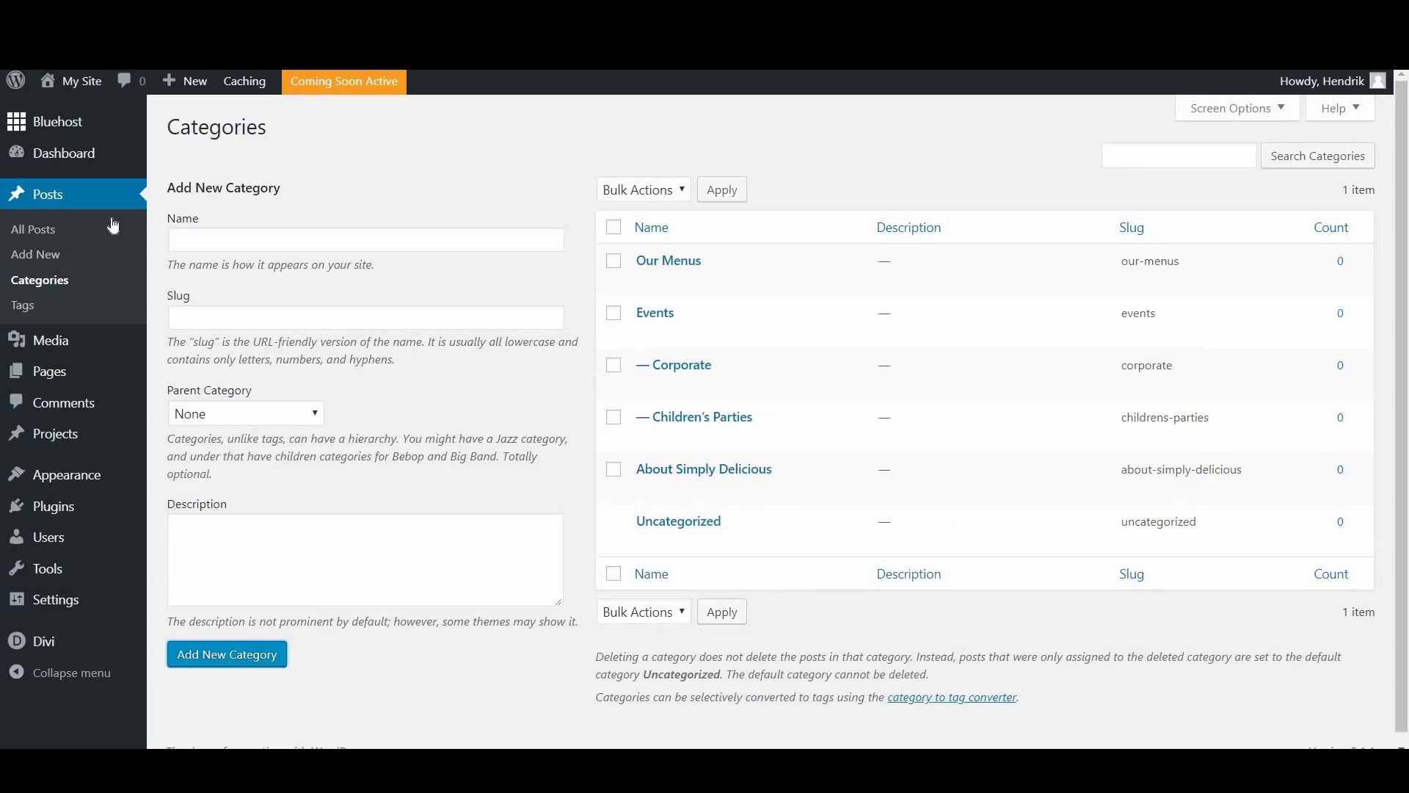
# Step: Add an "Asian Cuisine" category with Our Menus as its parent
pyautogui.click(212, 237)
pyautogui.write('Asian')
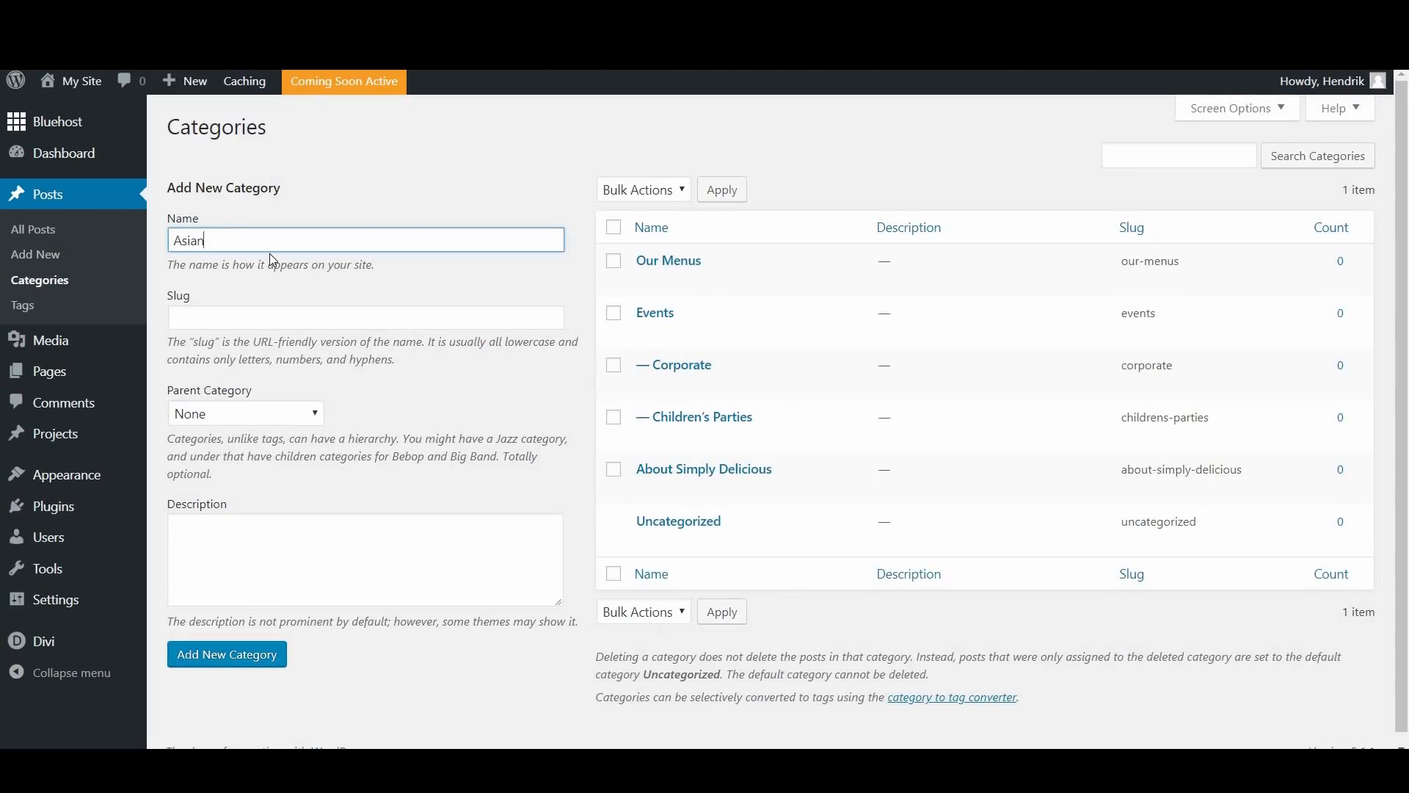
pyautogui.write(' Cuisine')
pyautogui.click(273, 412)
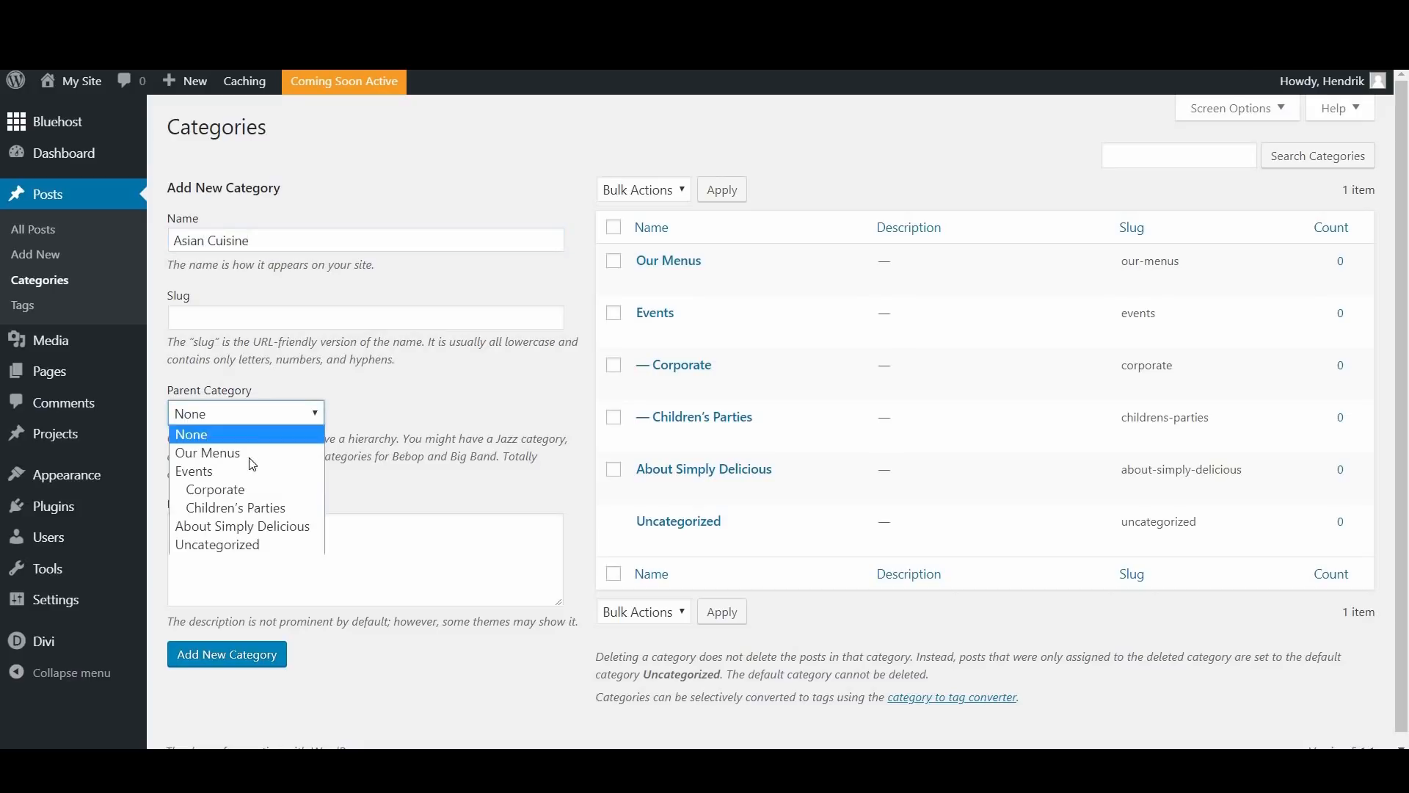
pyautogui.press('Up')
pyautogui.press('Return')
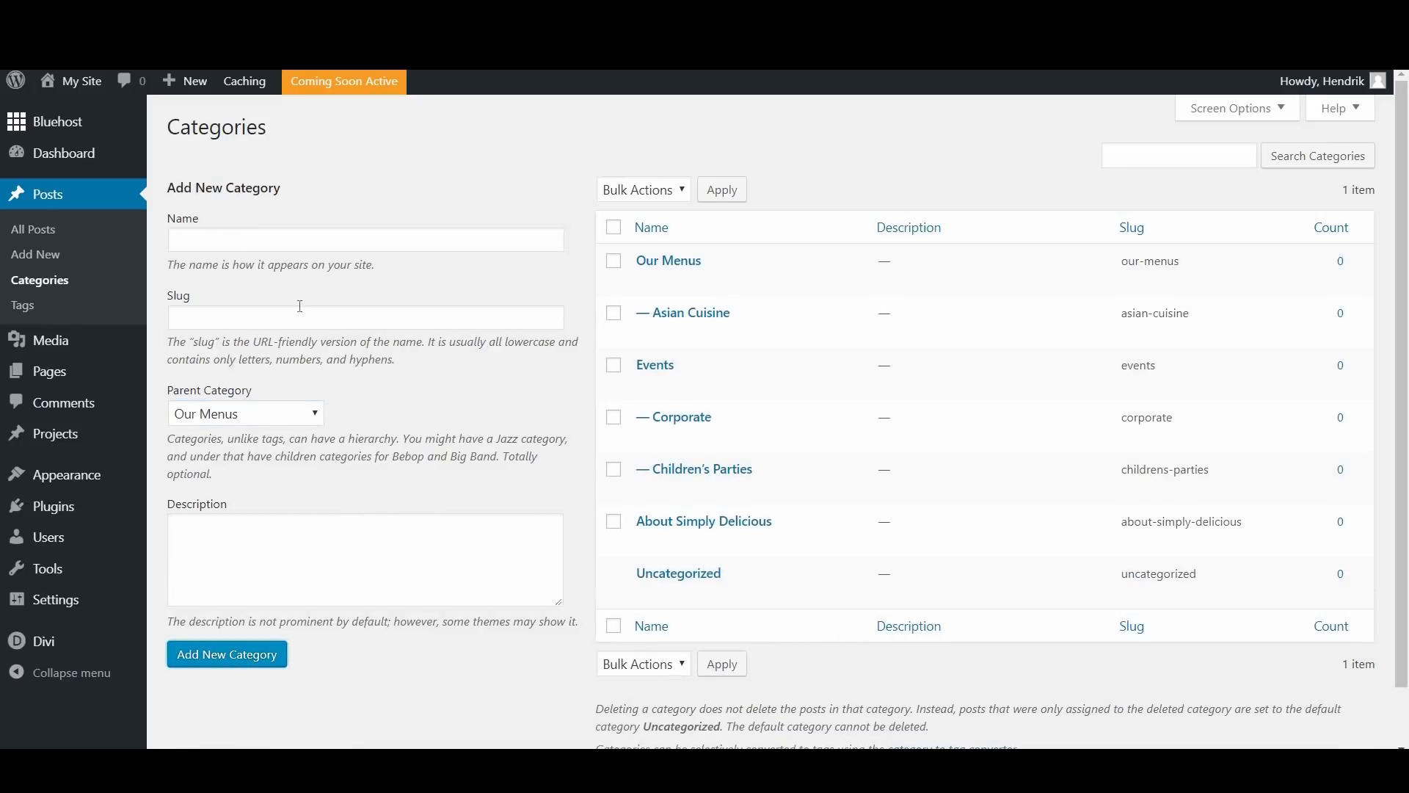
# Step: Add a "Japanese" category under the Asian Cuisine parent category
pyautogui.click(245, 245)
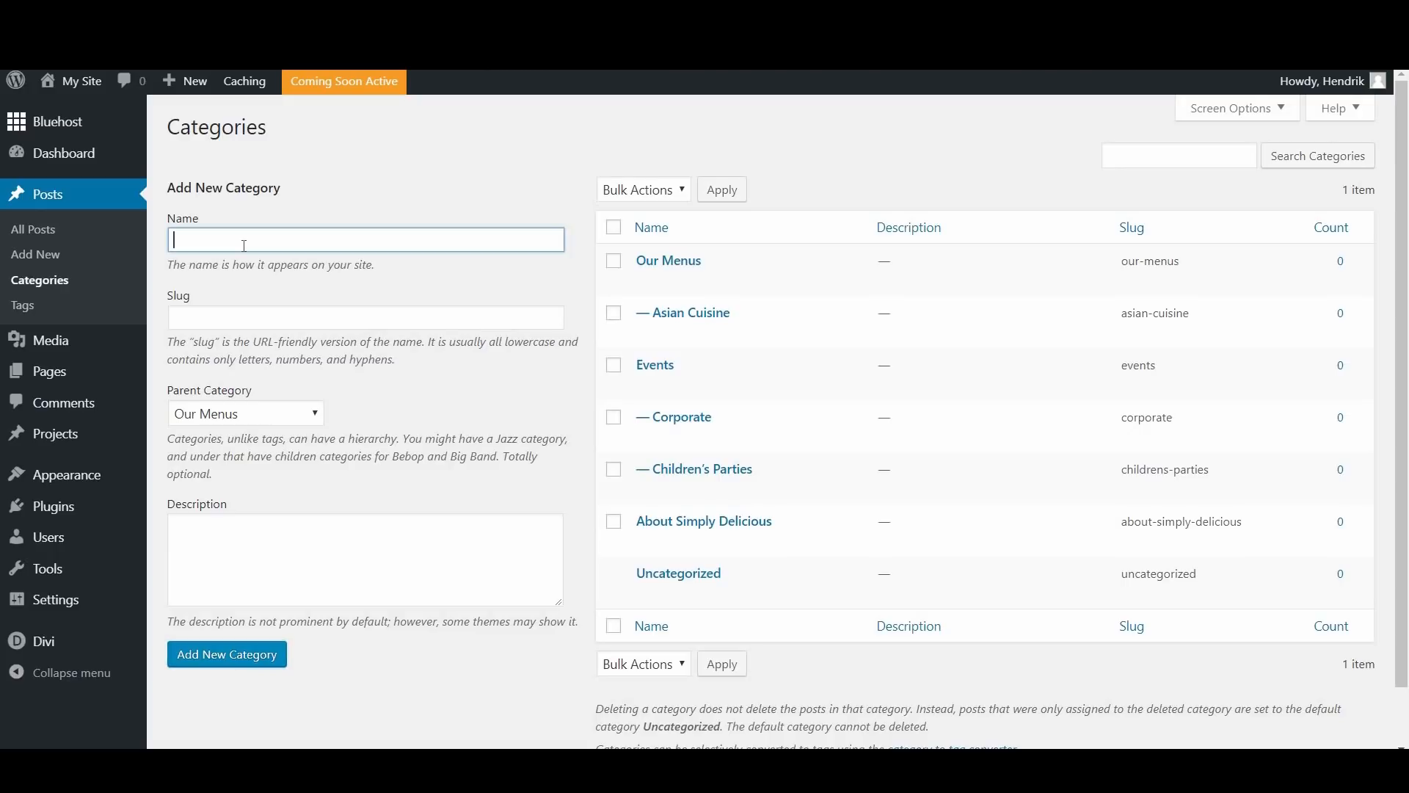
pyautogui.write('Japanese')
pyautogui.click(246, 414)
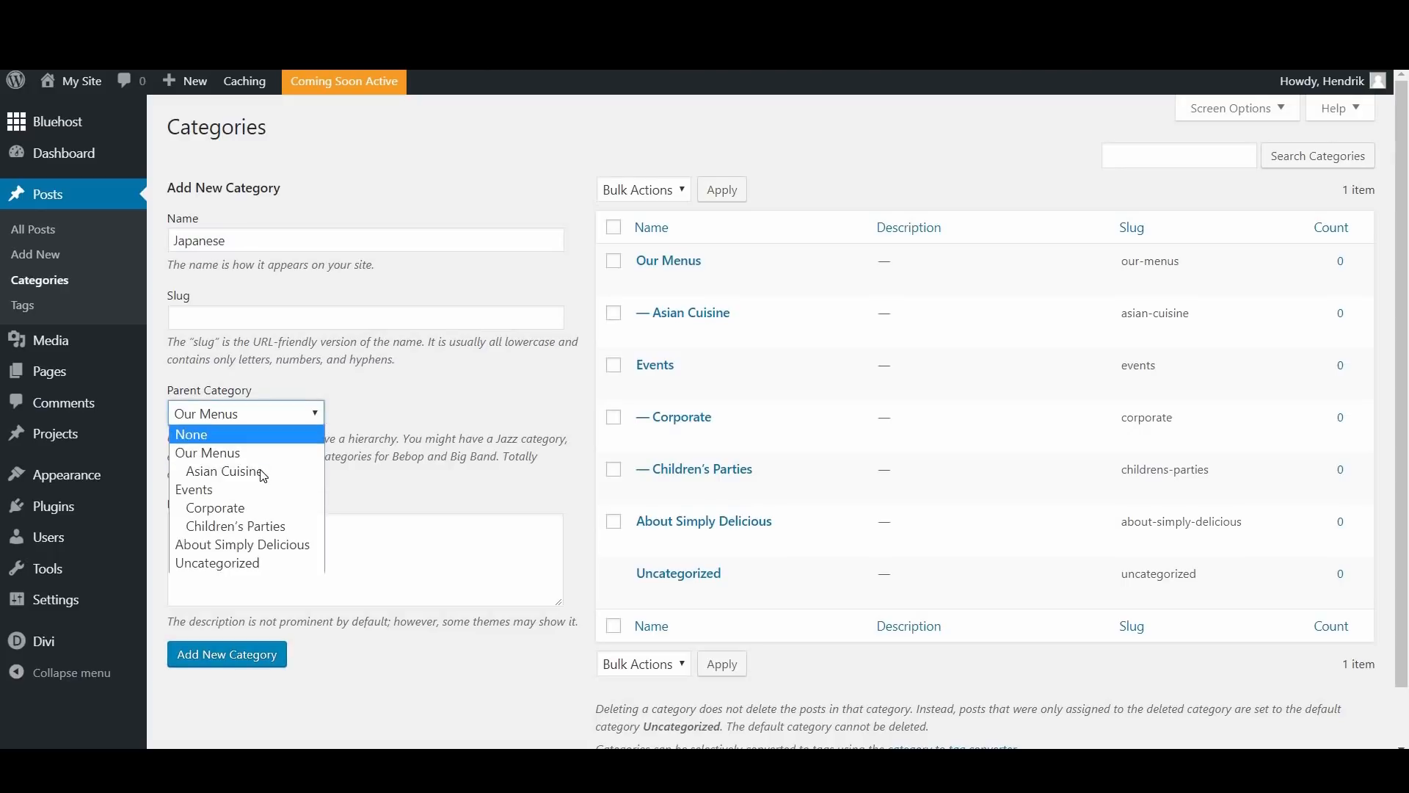
pyautogui.click(250, 470)
pyautogui.click(230, 655)
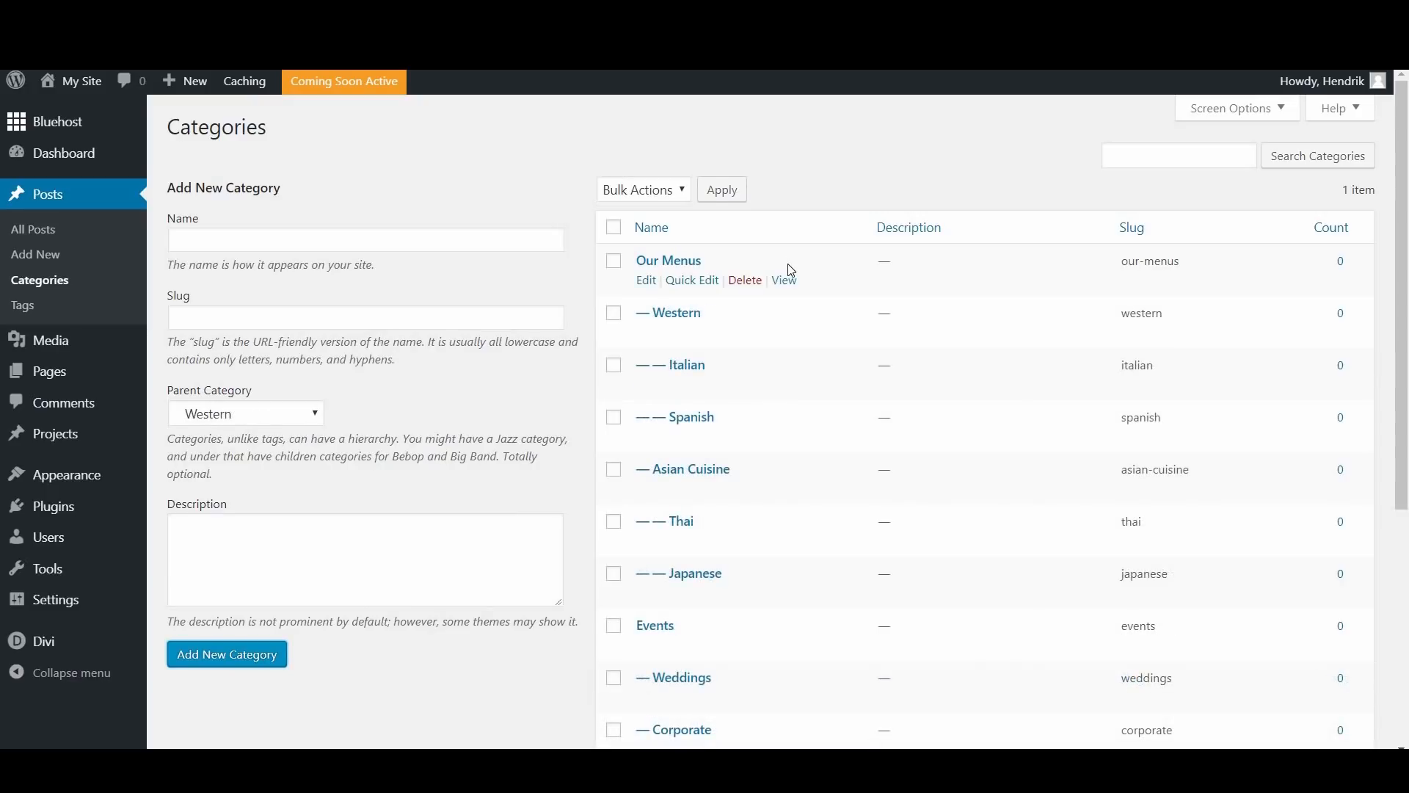
# Step: Review the complete category list, checking how the subcategories are nested under Our Menus and Events
pyautogui.scroll(-1, 751, 401)
pyautogui.scroll(-3, 750, 401)
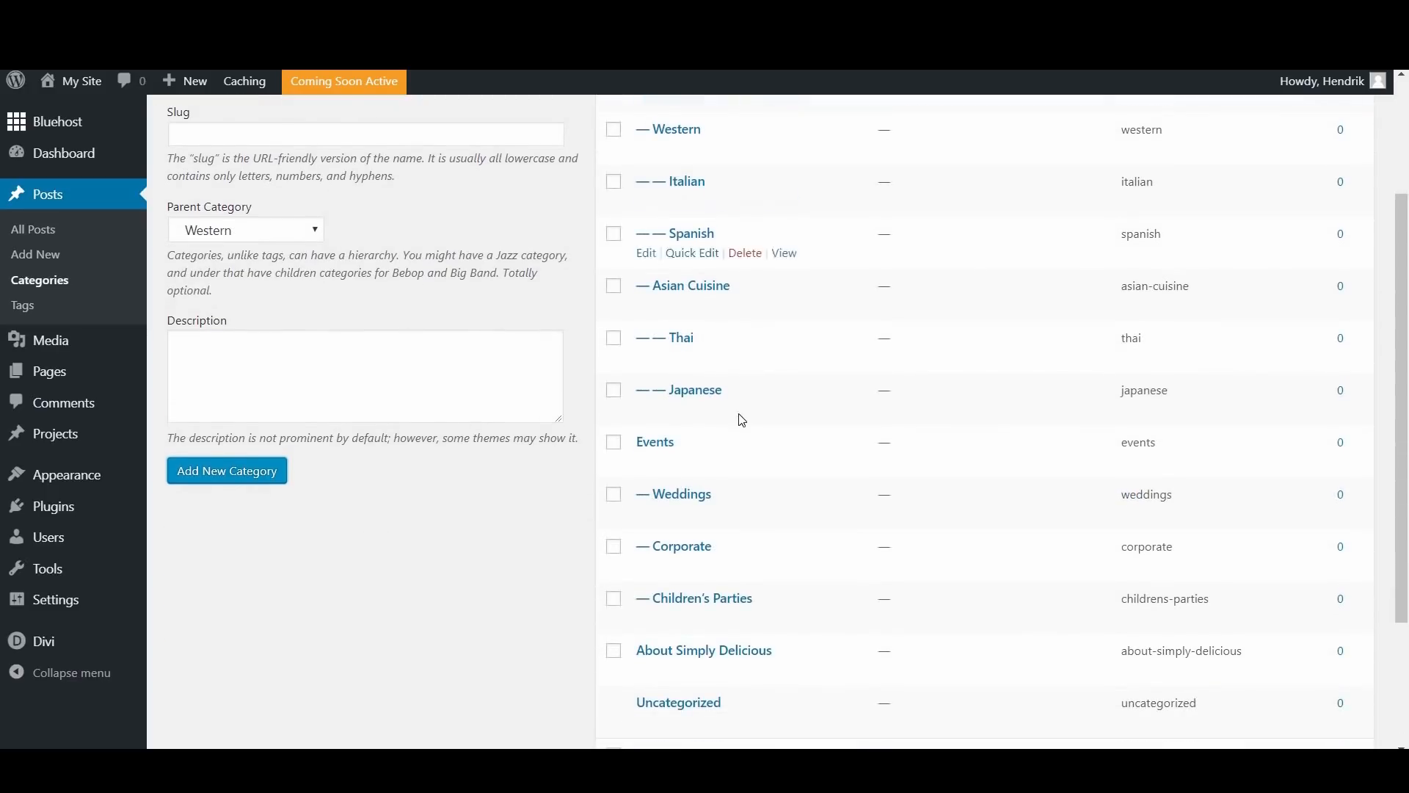
pyautogui.scroll(4, 661, 367)
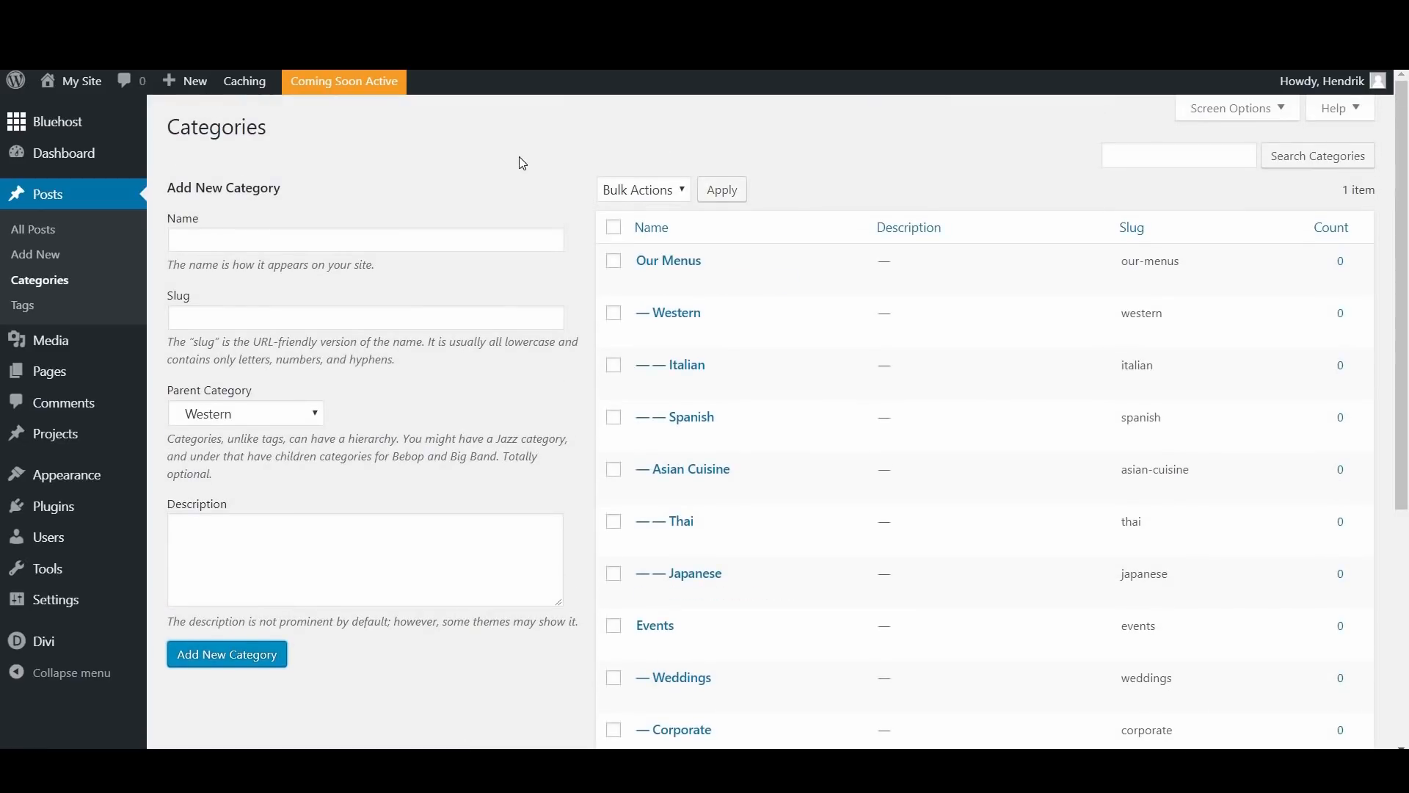
pyautogui.moveTo(878, 501)
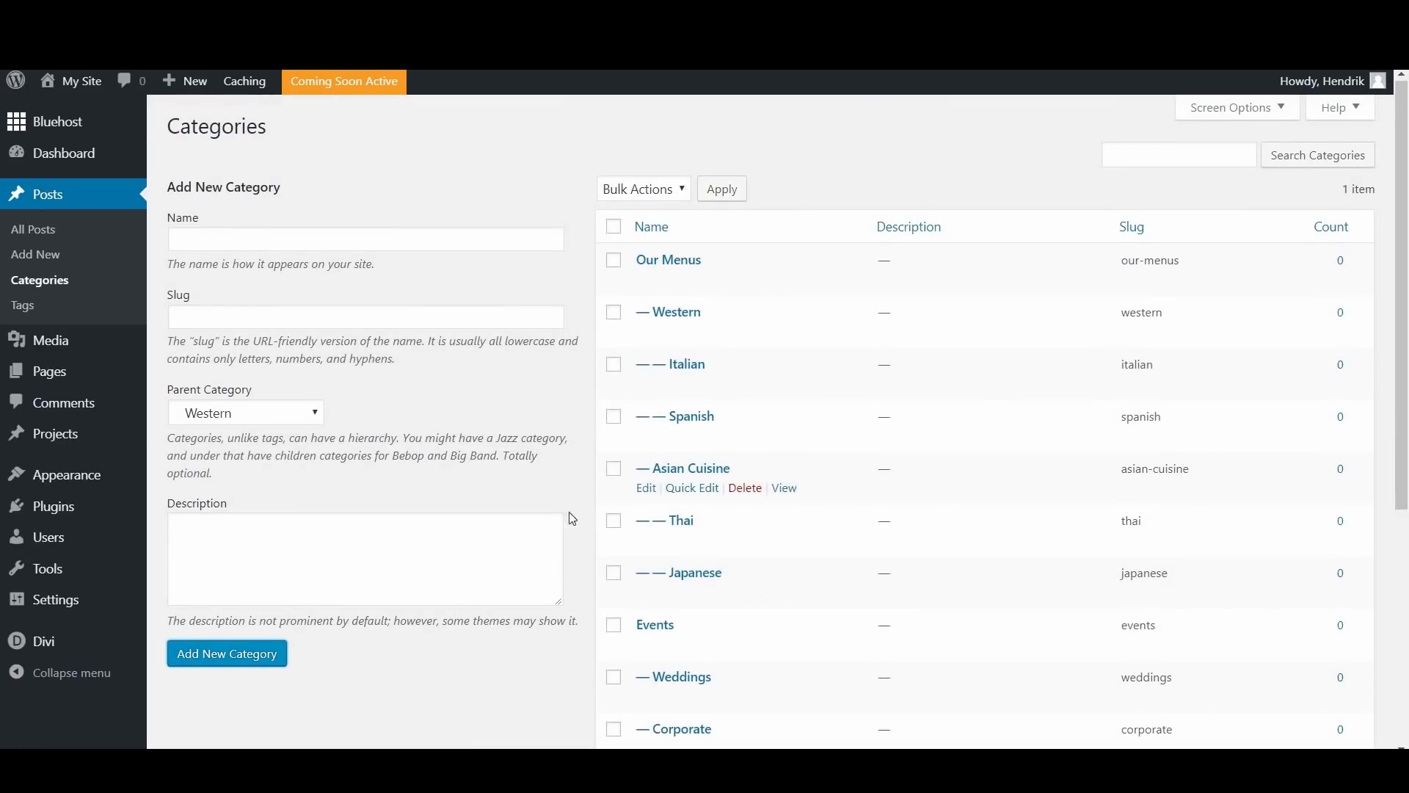
pyautogui.scroll(-2, 879, 501)
pyautogui.scroll(1, 40, 245)
pyautogui.scroll(2, 40, 242)
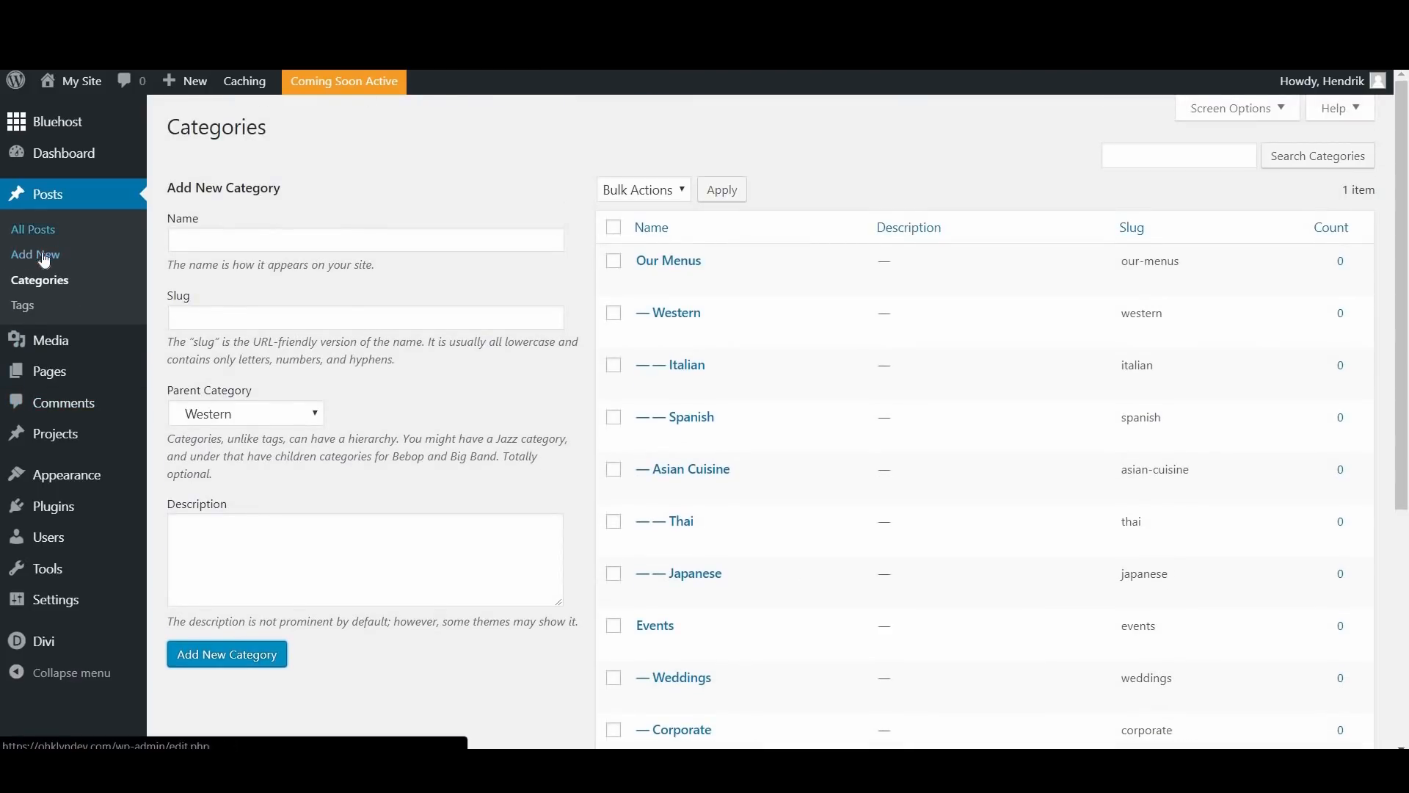
# Step: Create a new blog post from the list of all posts and title it "Simply Delicious: The Beginning"
pyautogui.click(49, 234)
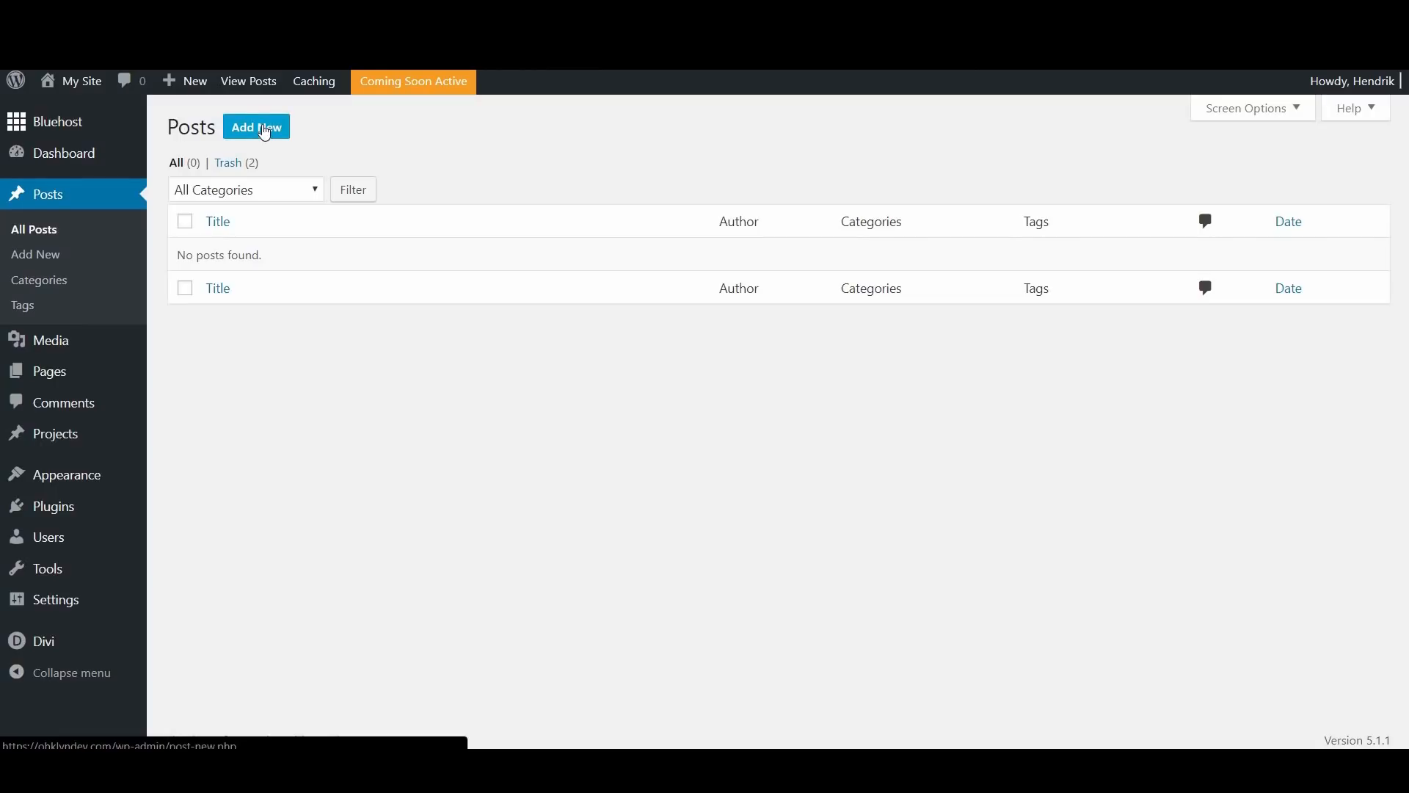
pyautogui.click(265, 130)
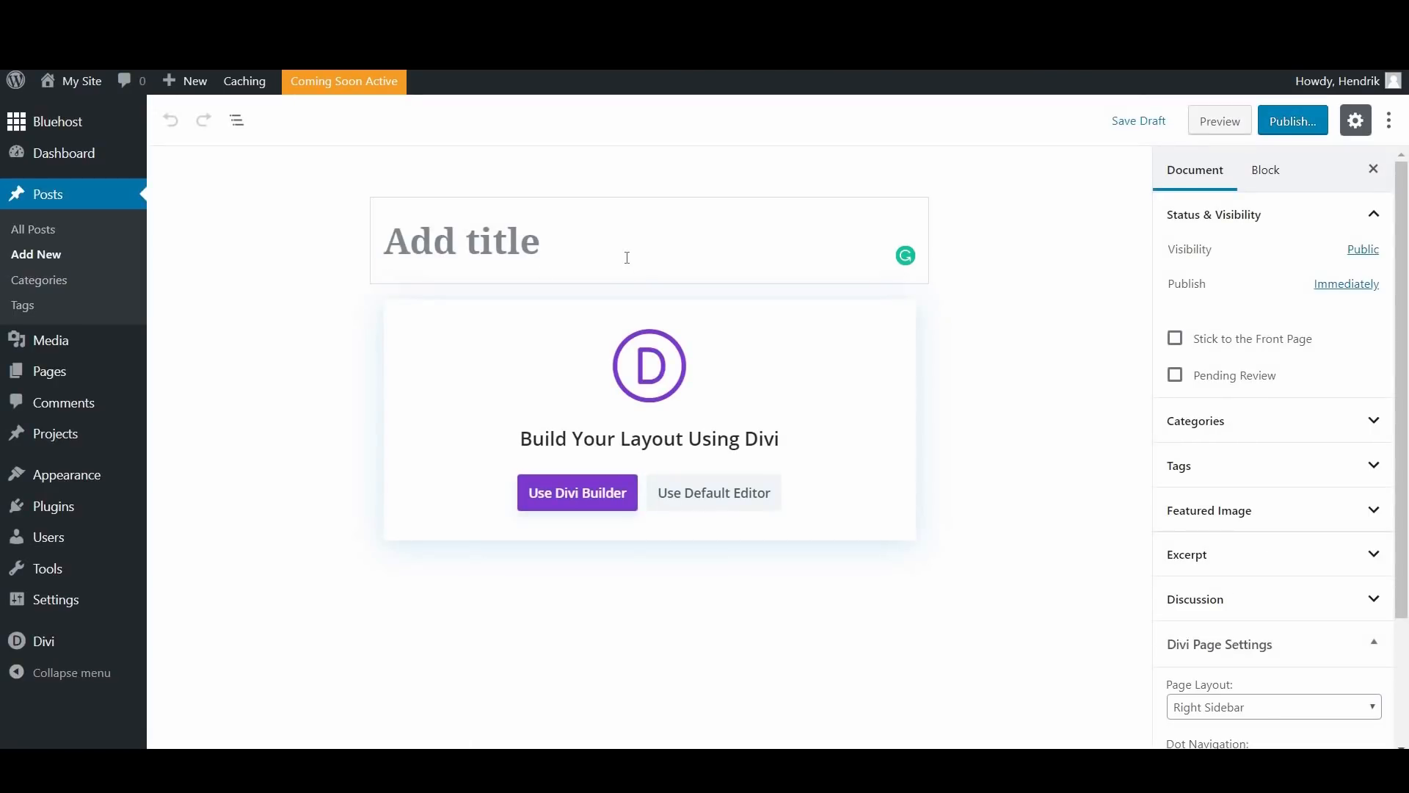
pyautogui.click(555, 216)
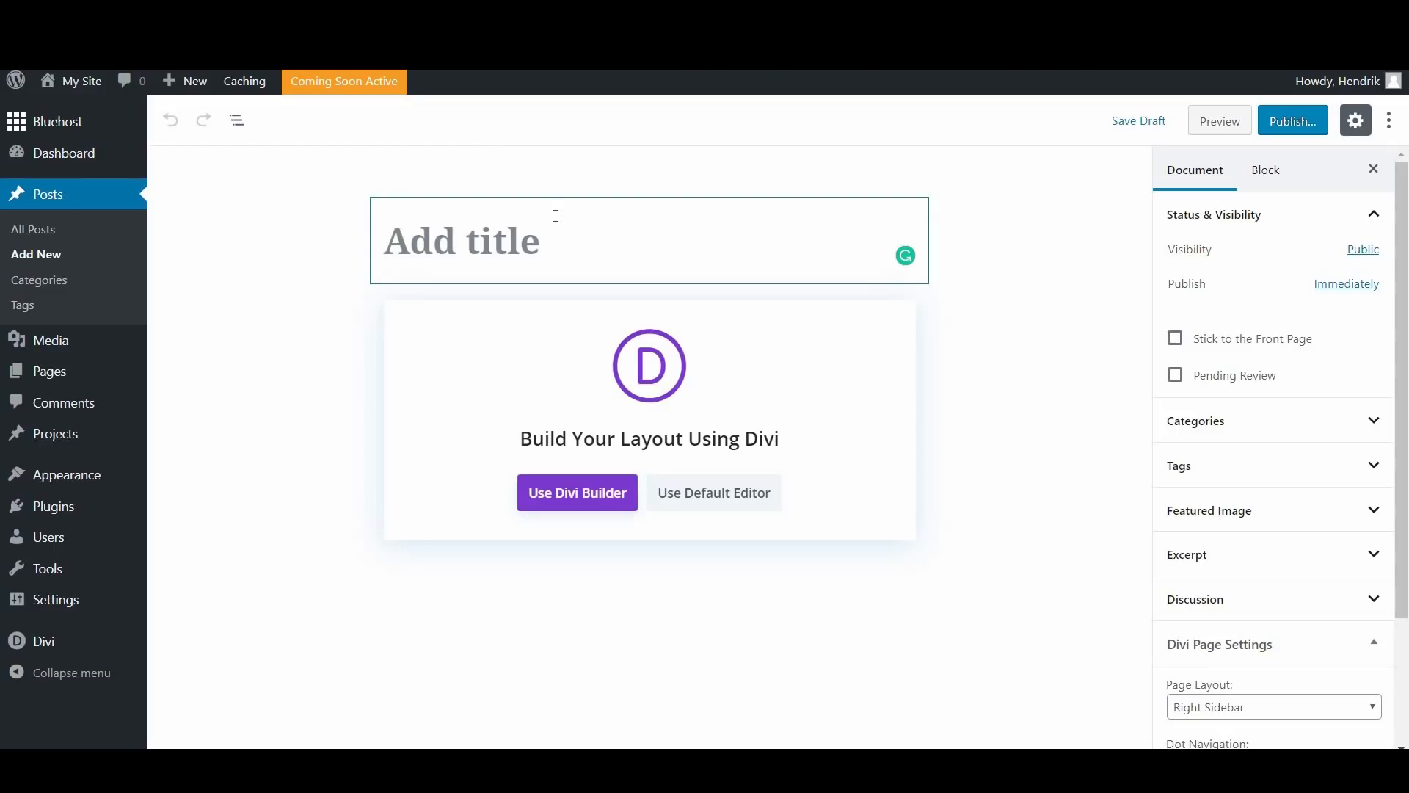
pyautogui.write('how')
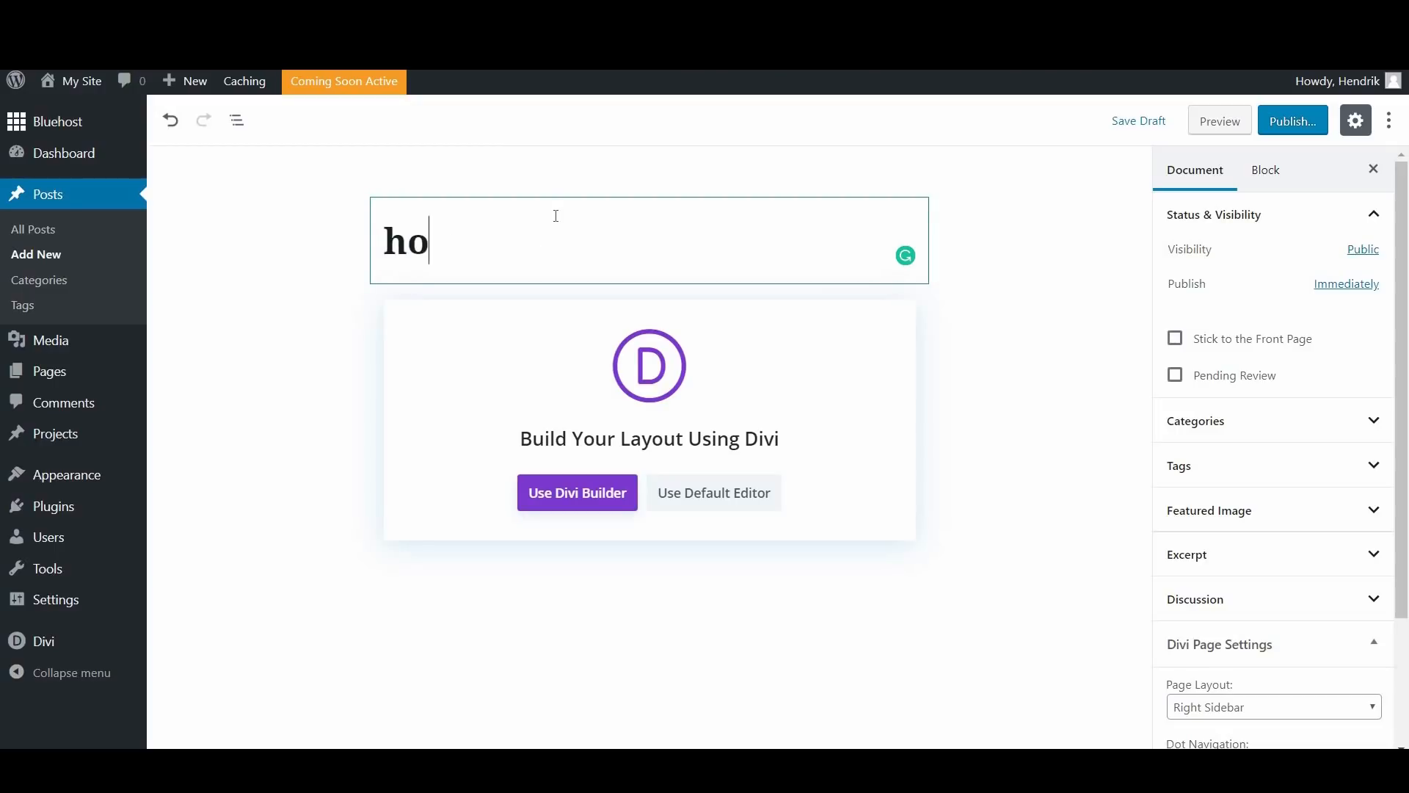
pyautogui.press('BackSpace')
pyautogui.press('BackSpace')
pyautogui.press('BackSpace')
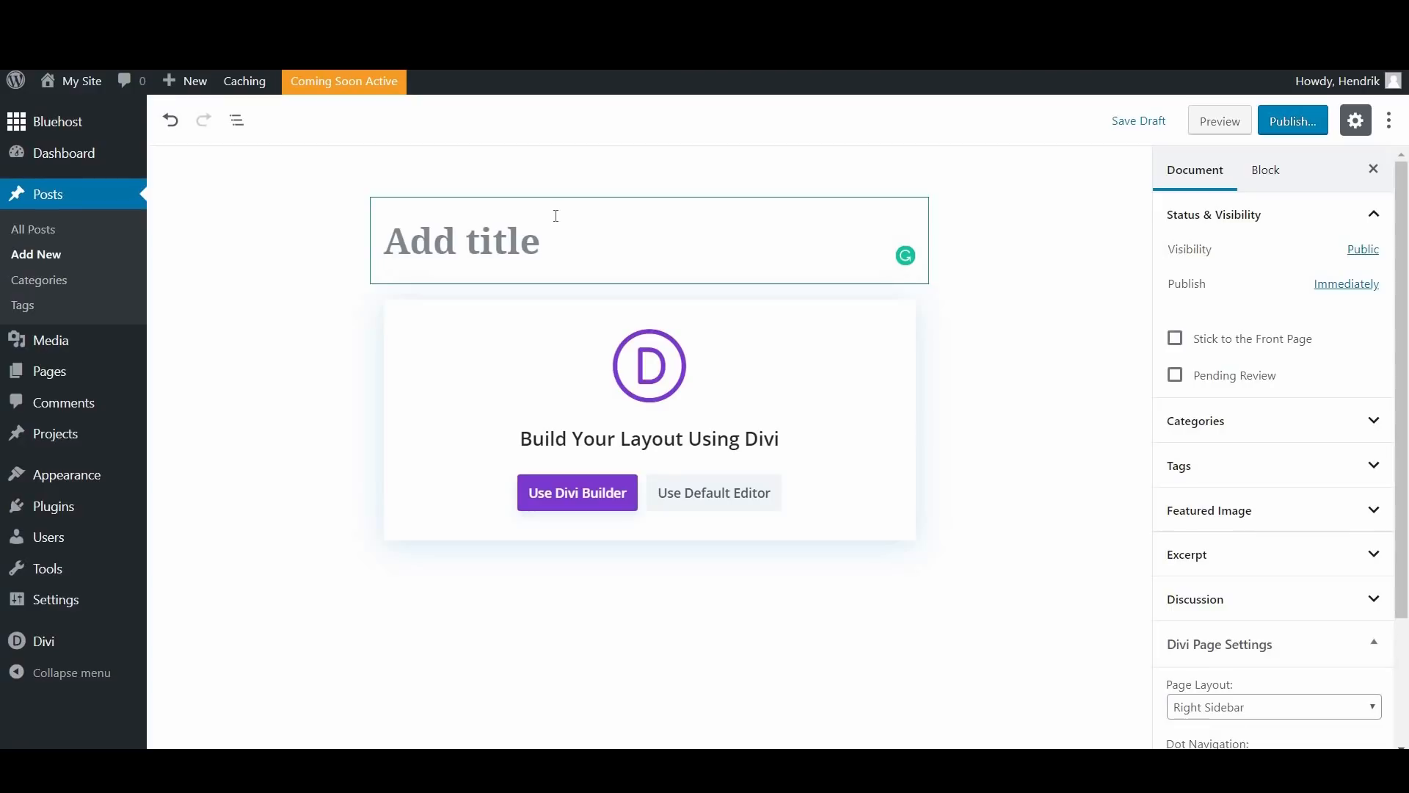
pyautogui.write('Simply ')
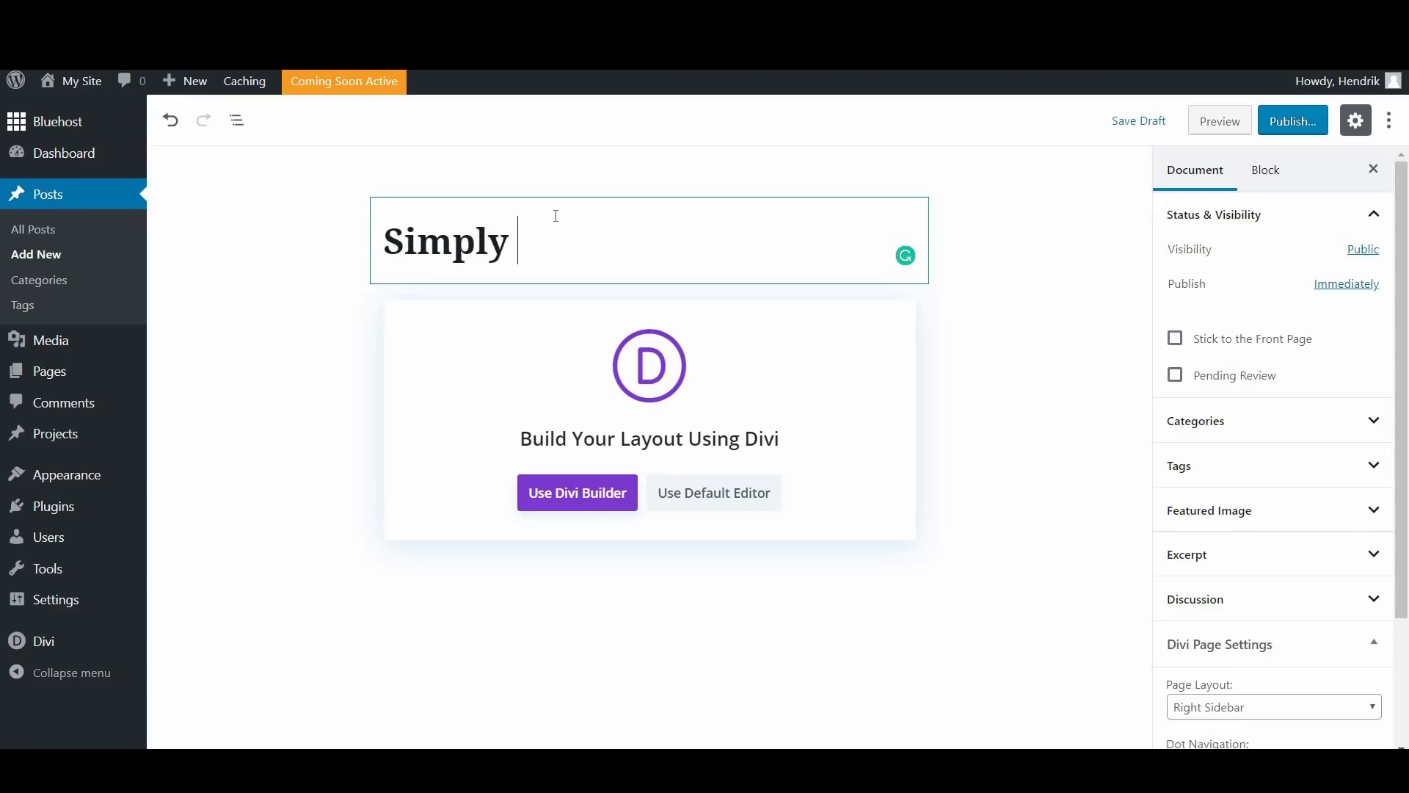
pyautogui.write('Delicious')
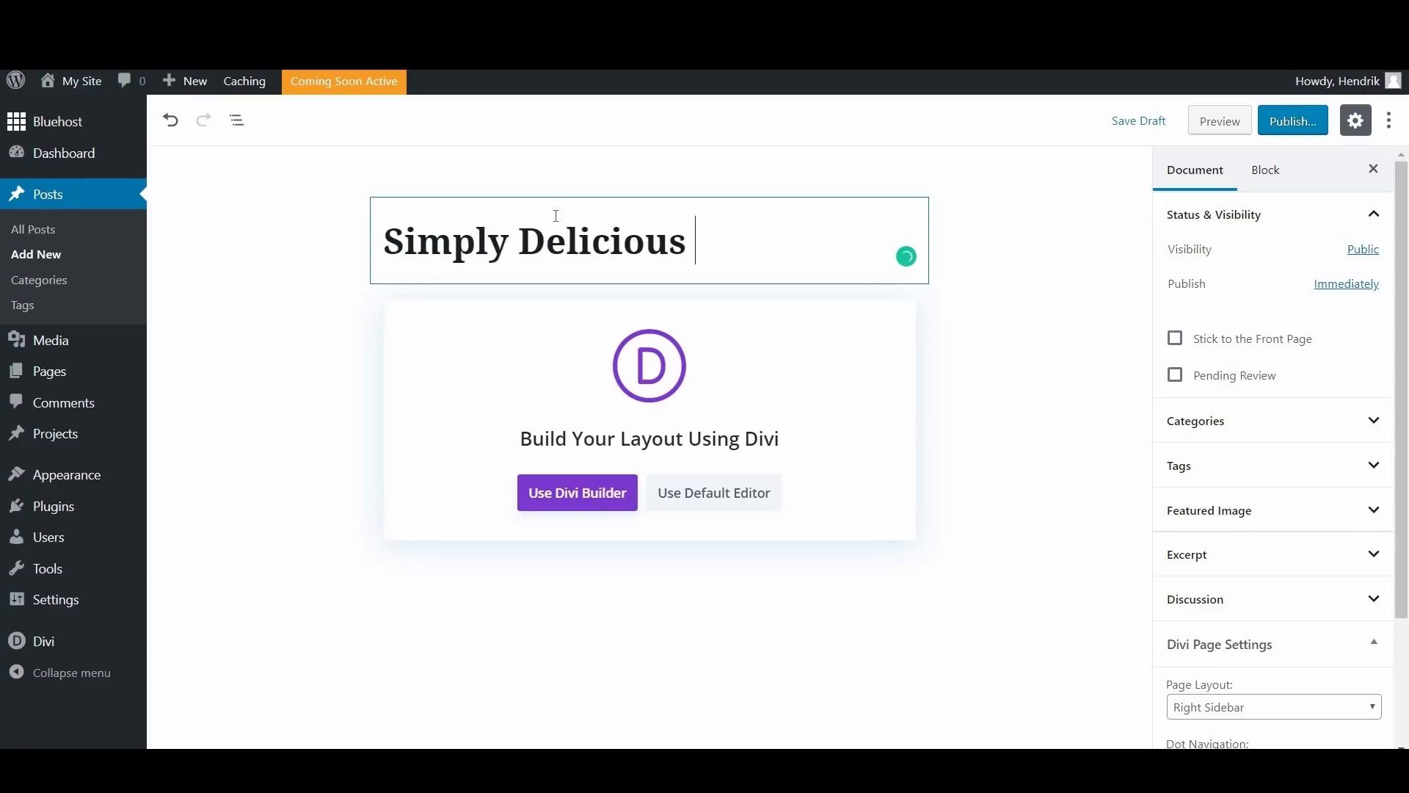
pyautogui.write(': The Be')
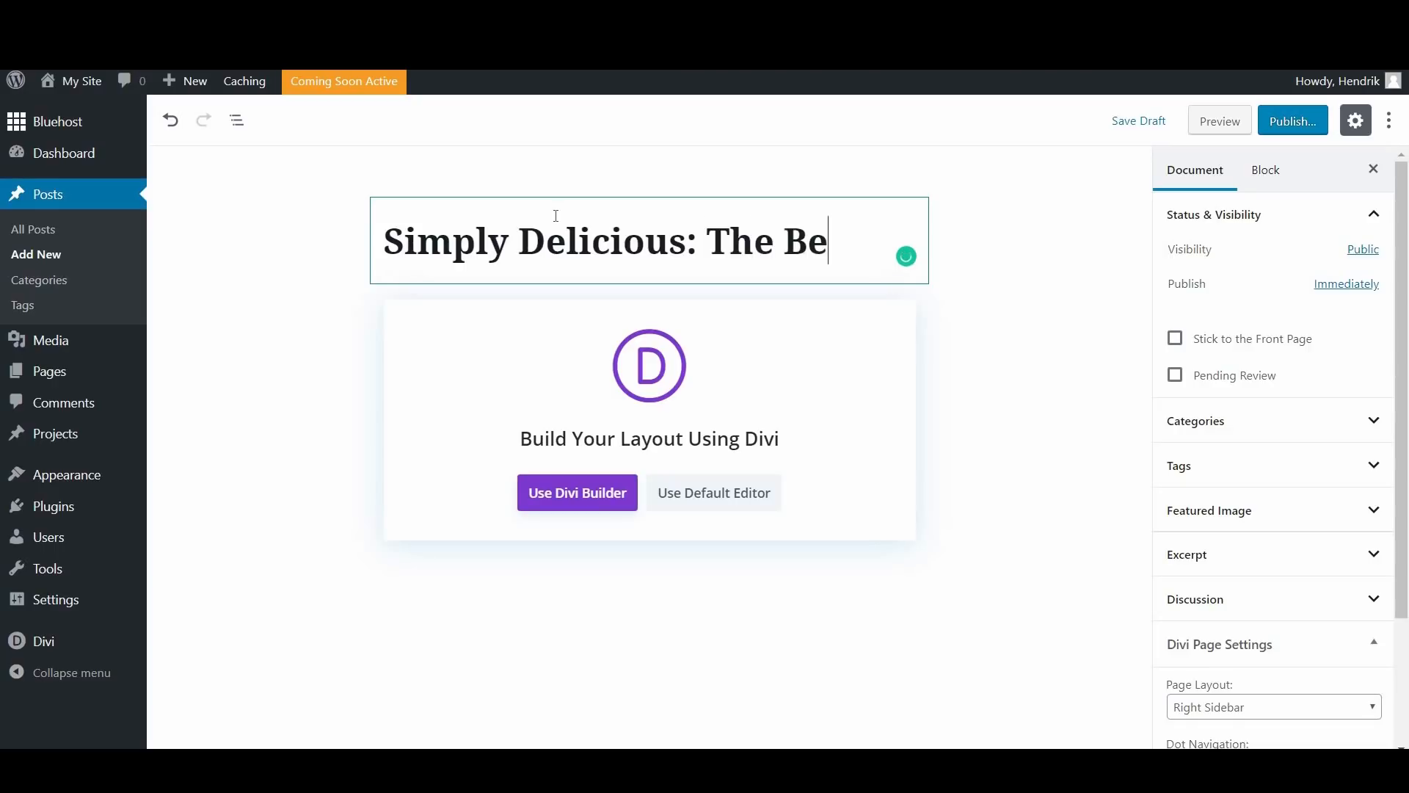
pyautogui.write('ginning')
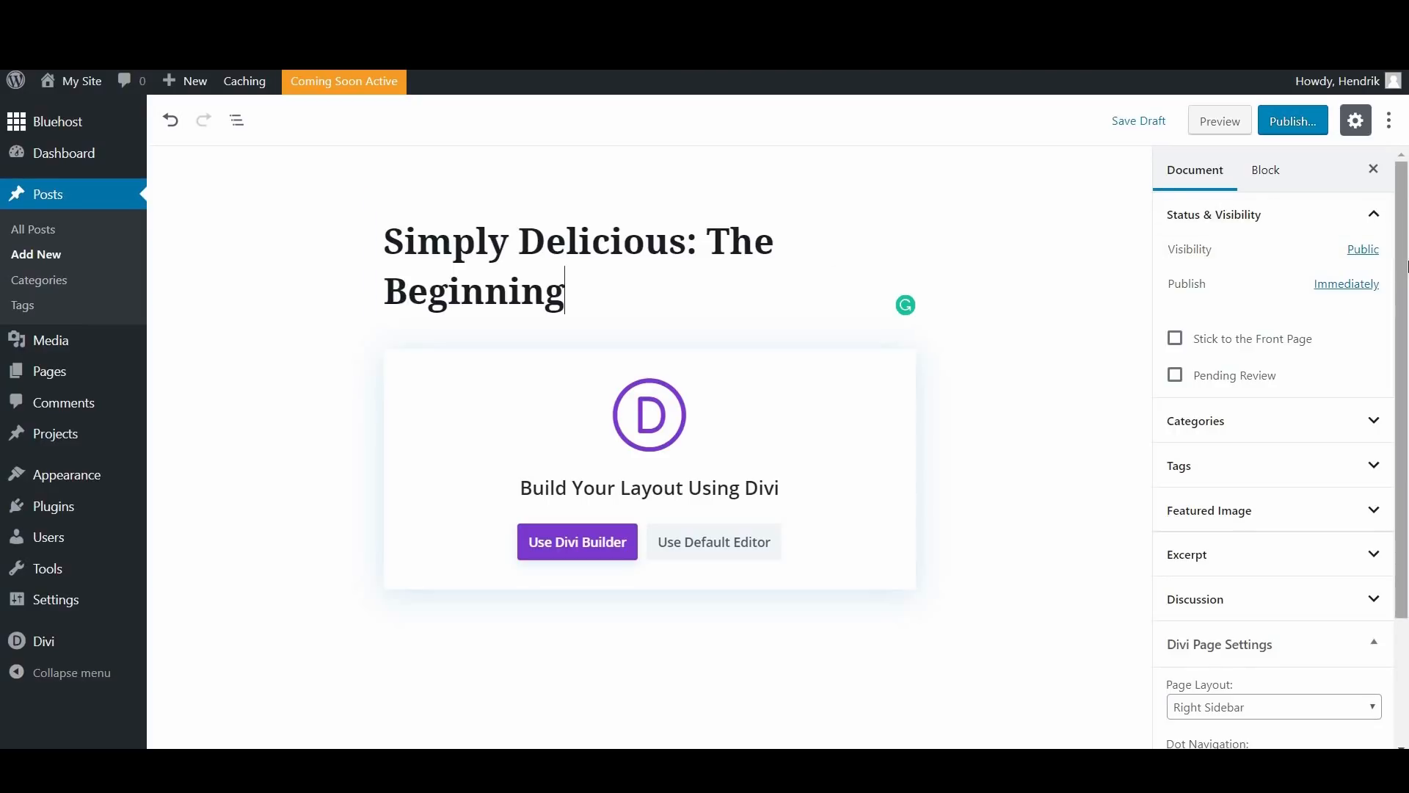
# Step: Assign the post to the "About Simply Delicious" category and expand its tag settings
pyautogui.scroll(-3, 1406, 257)
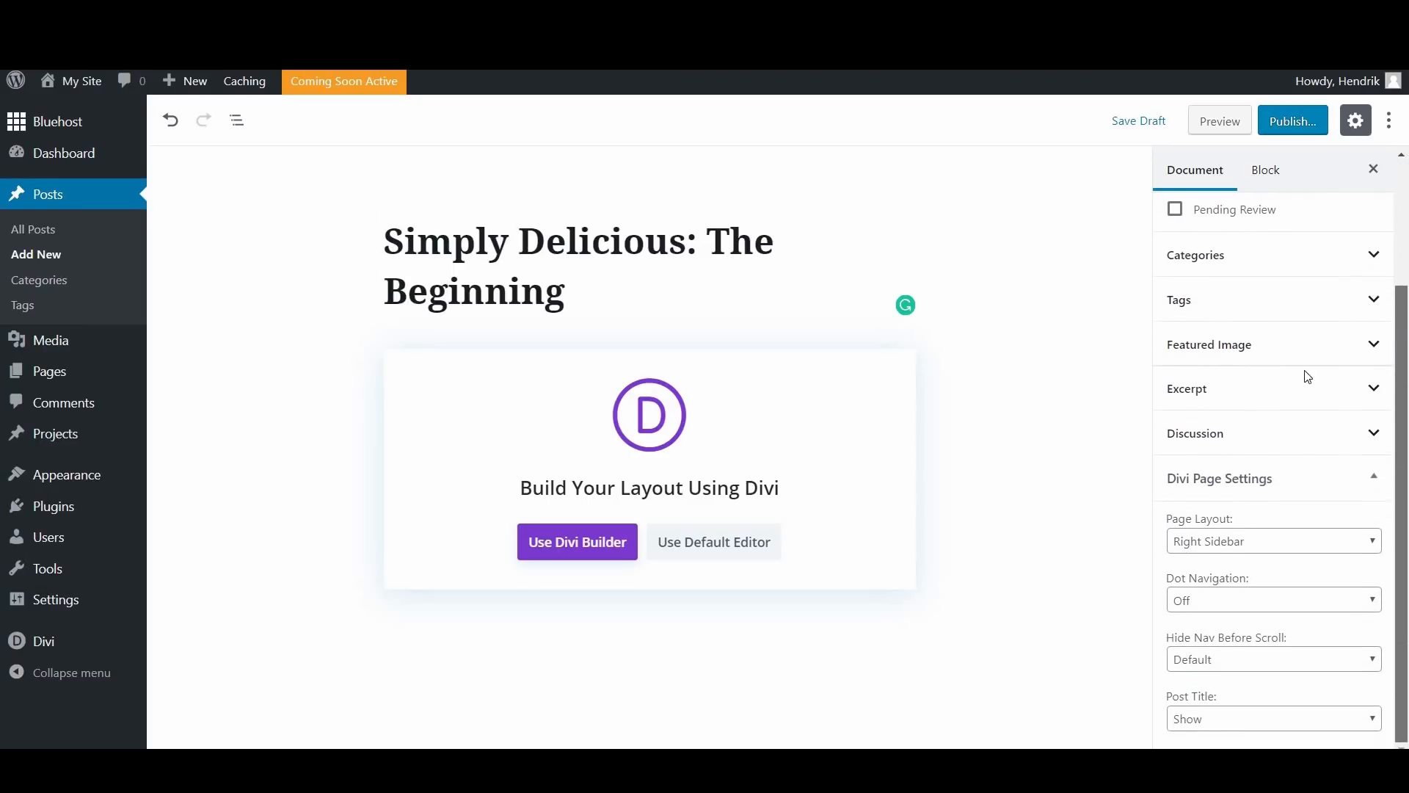
pyautogui.scroll(3, 1347, 334)
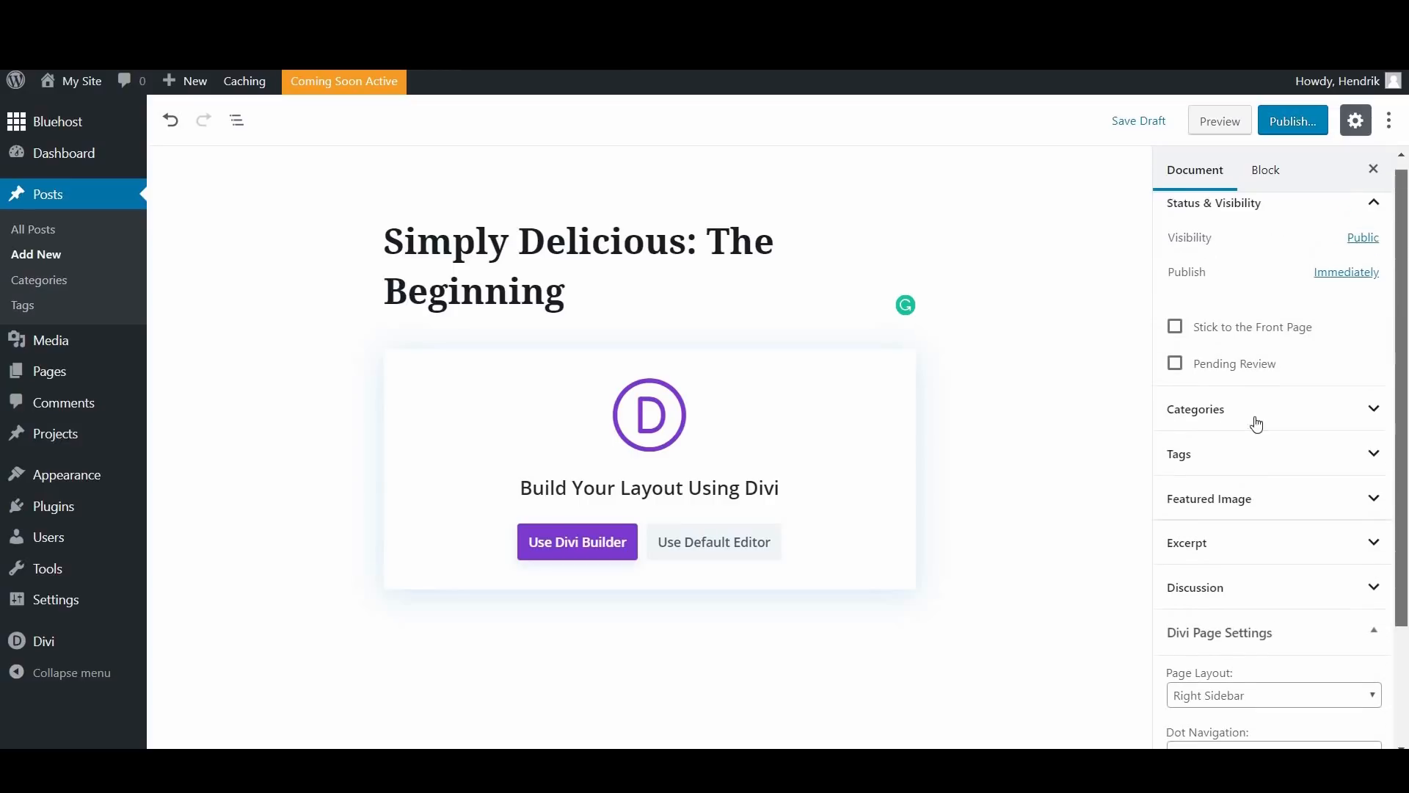
pyautogui.click(1338, 413)
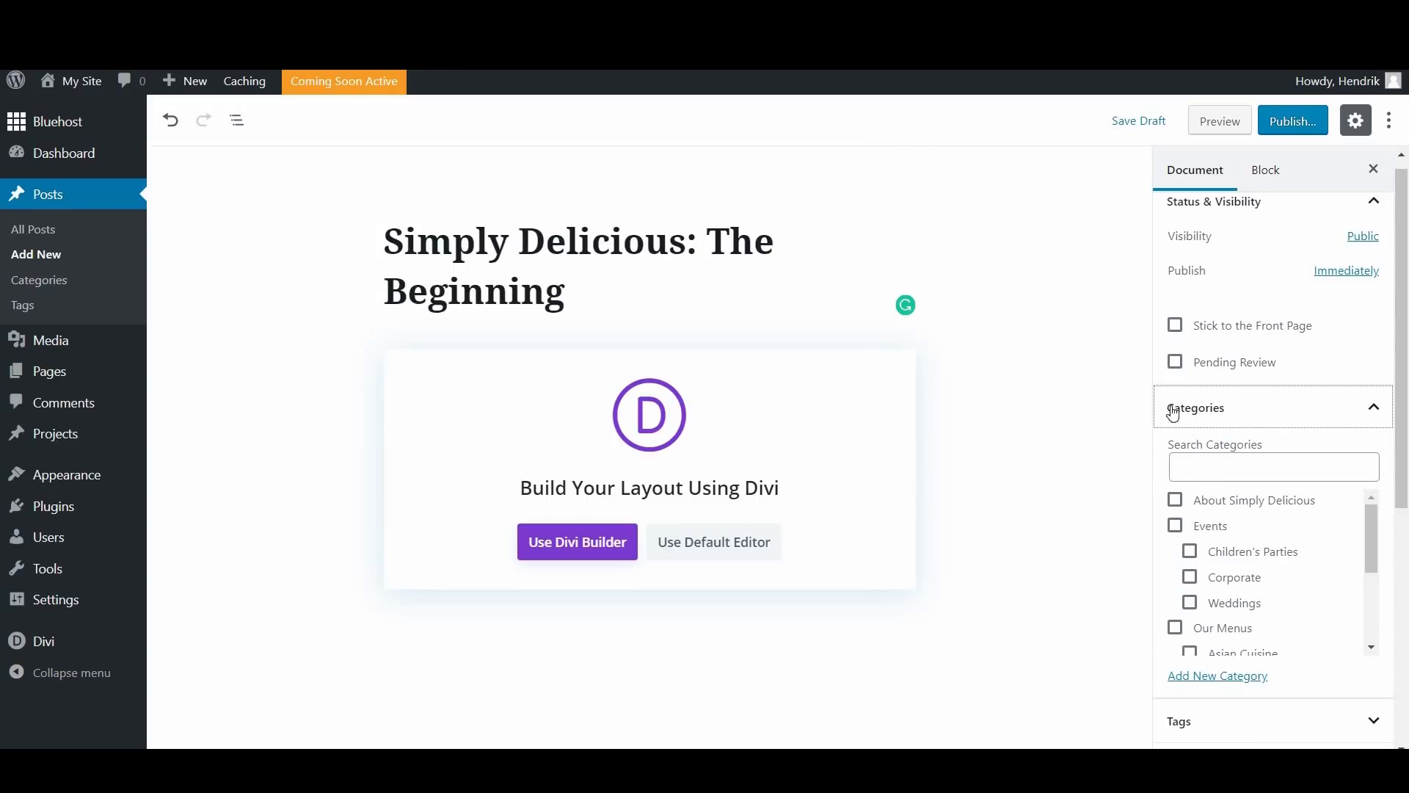
pyautogui.scroll(-1, 1181, 419)
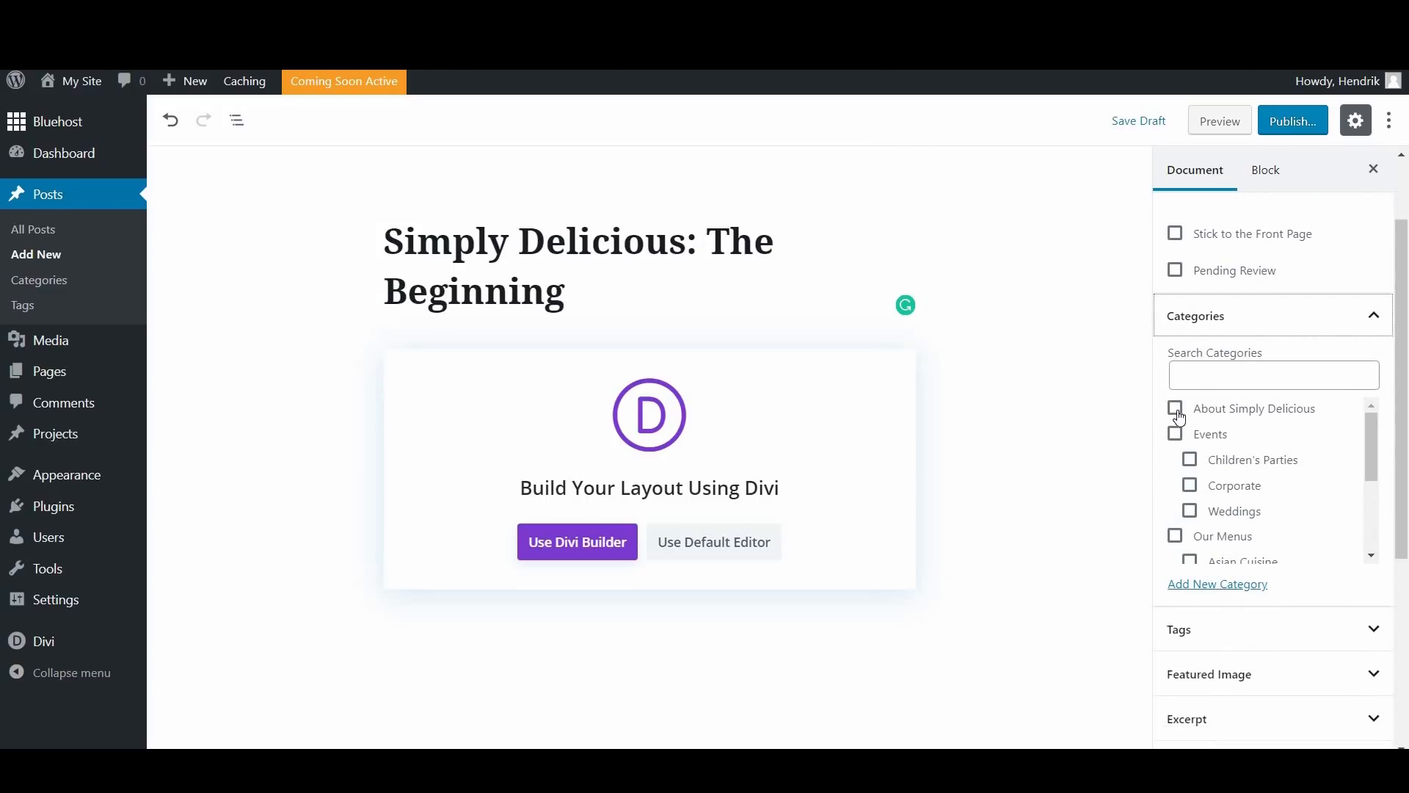
pyautogui.click(1175, 409)
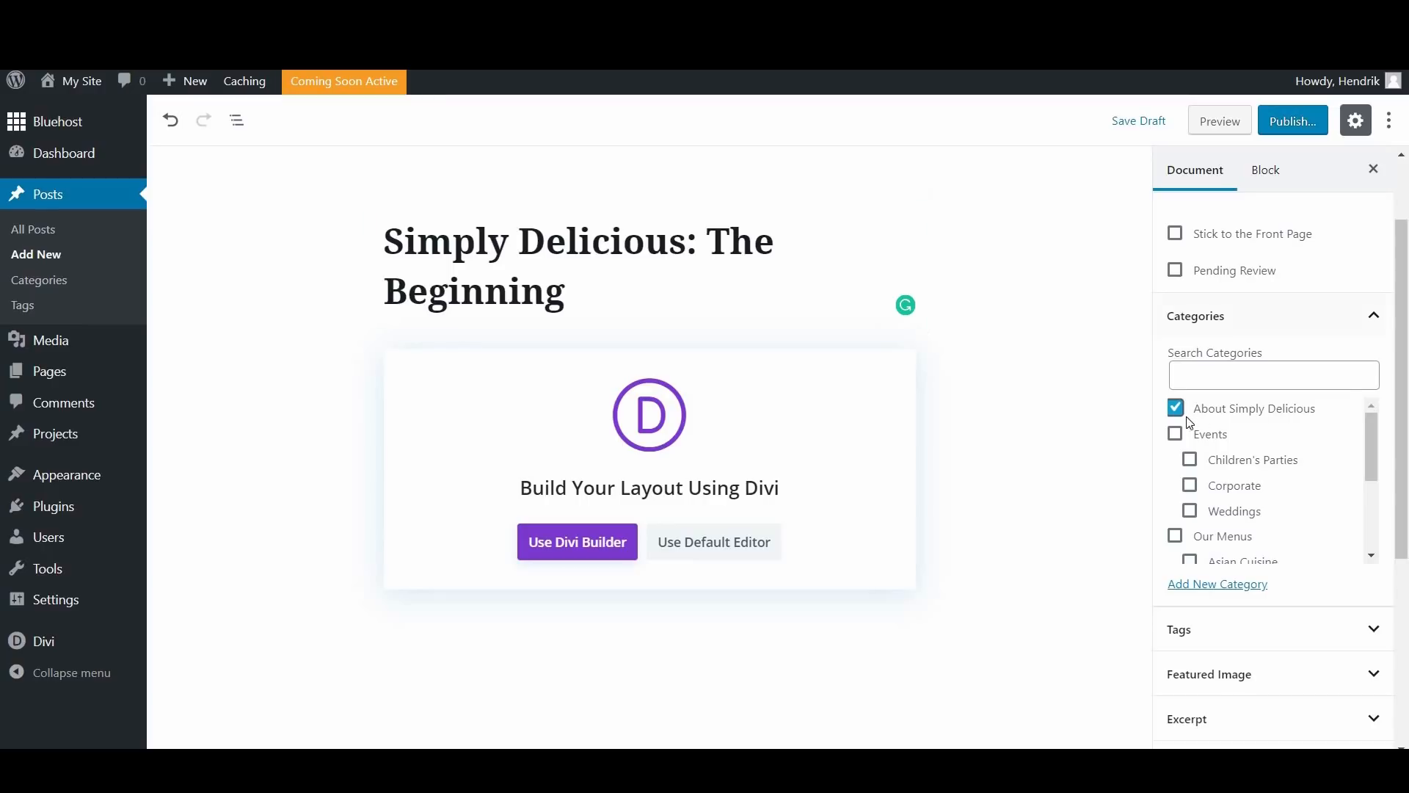
pyautogui.scroll(-3, 1120, 384)
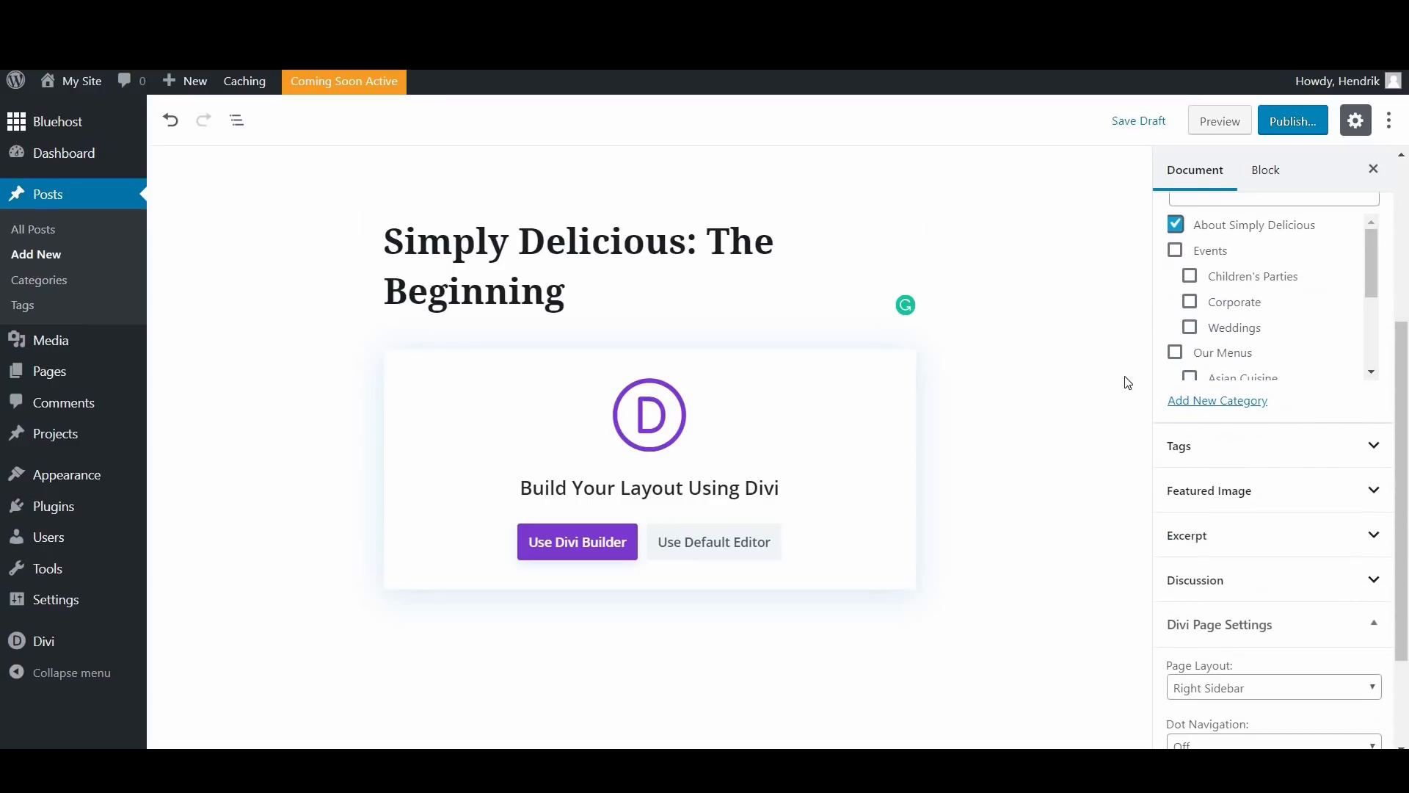
pyautogui.click(1354, 455)
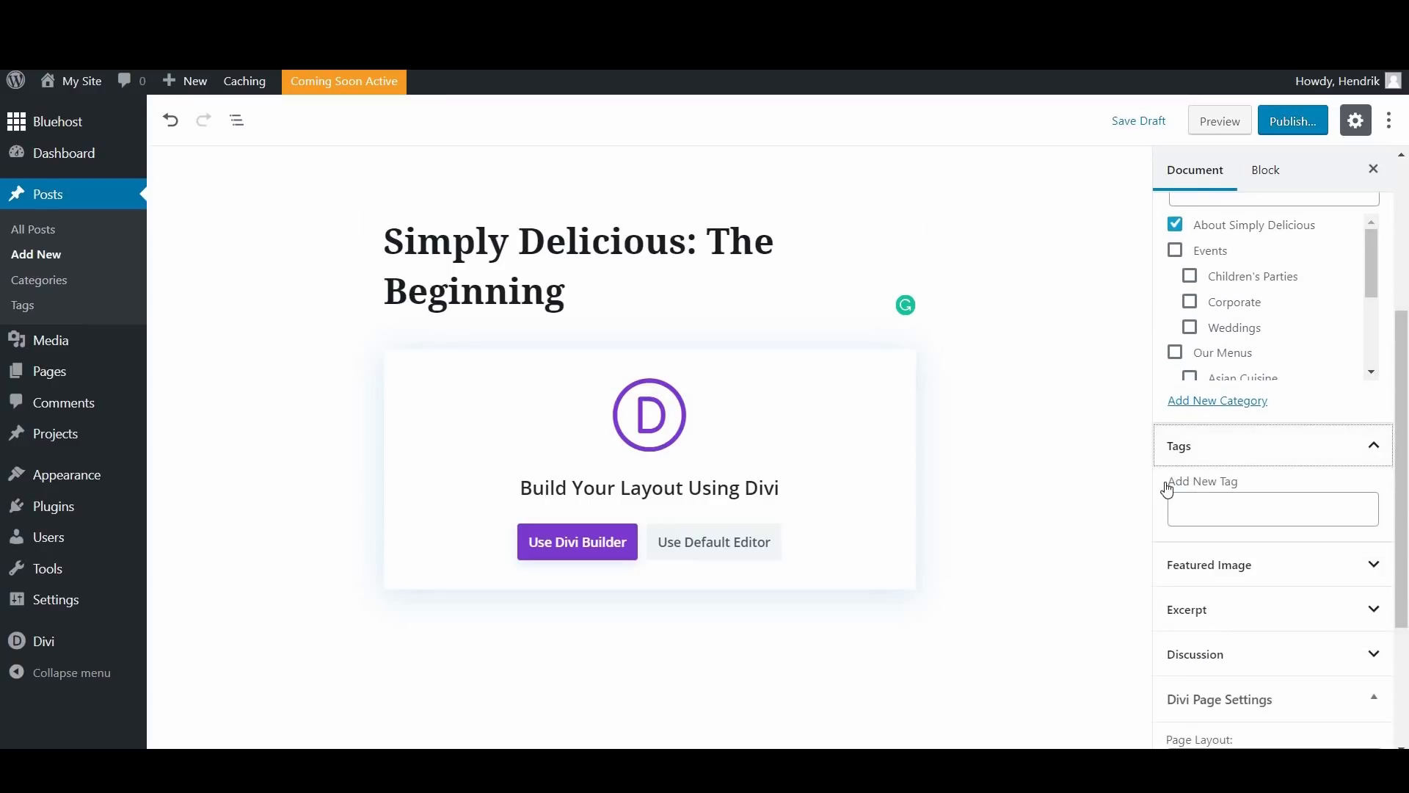
# Step: Set the black-and-white kitchen photo image-006.jpg from the media library as the post's featured image
pyautogui.scroll(-3, 1167, 488)
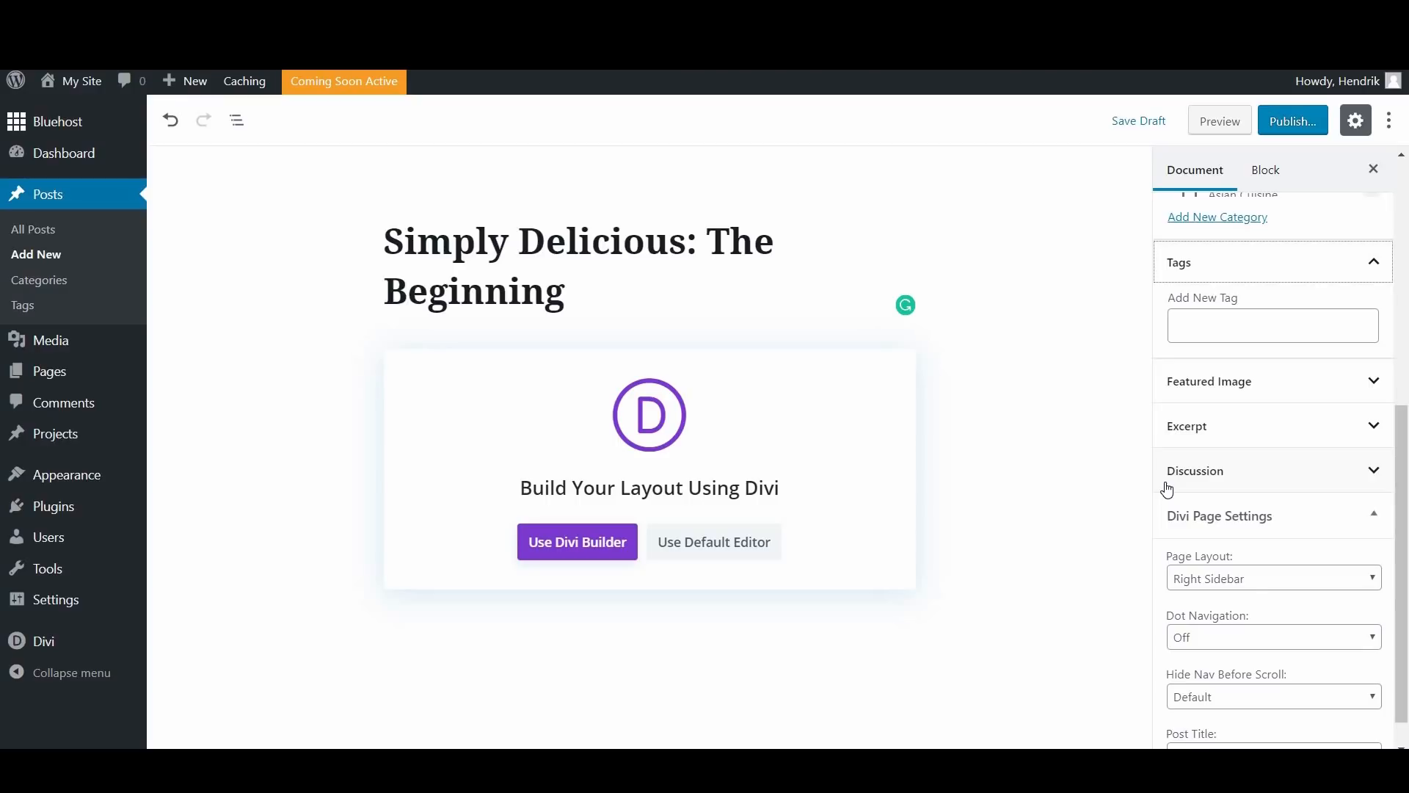
pyautogui.click(1246, 394)
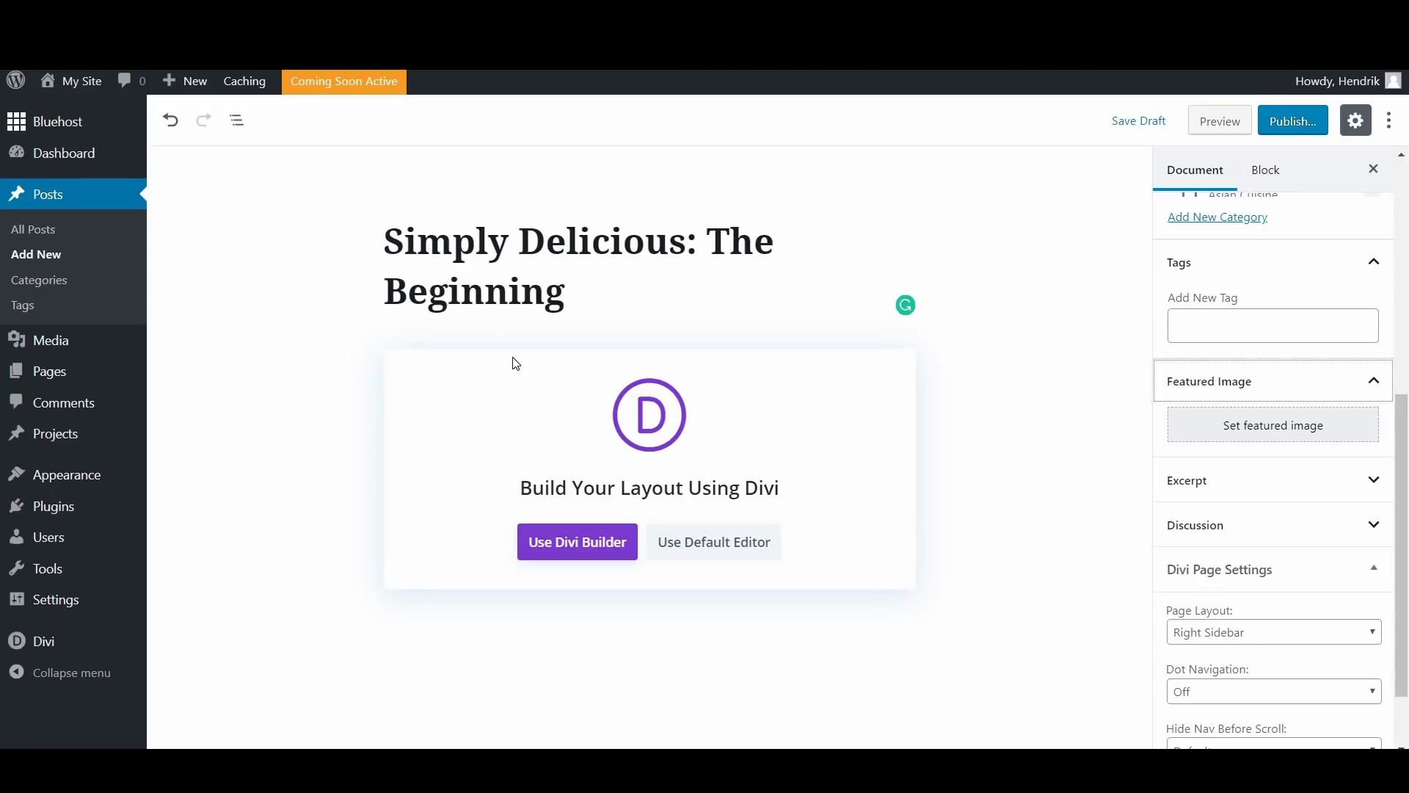
pyautogui.click(1270, 429)
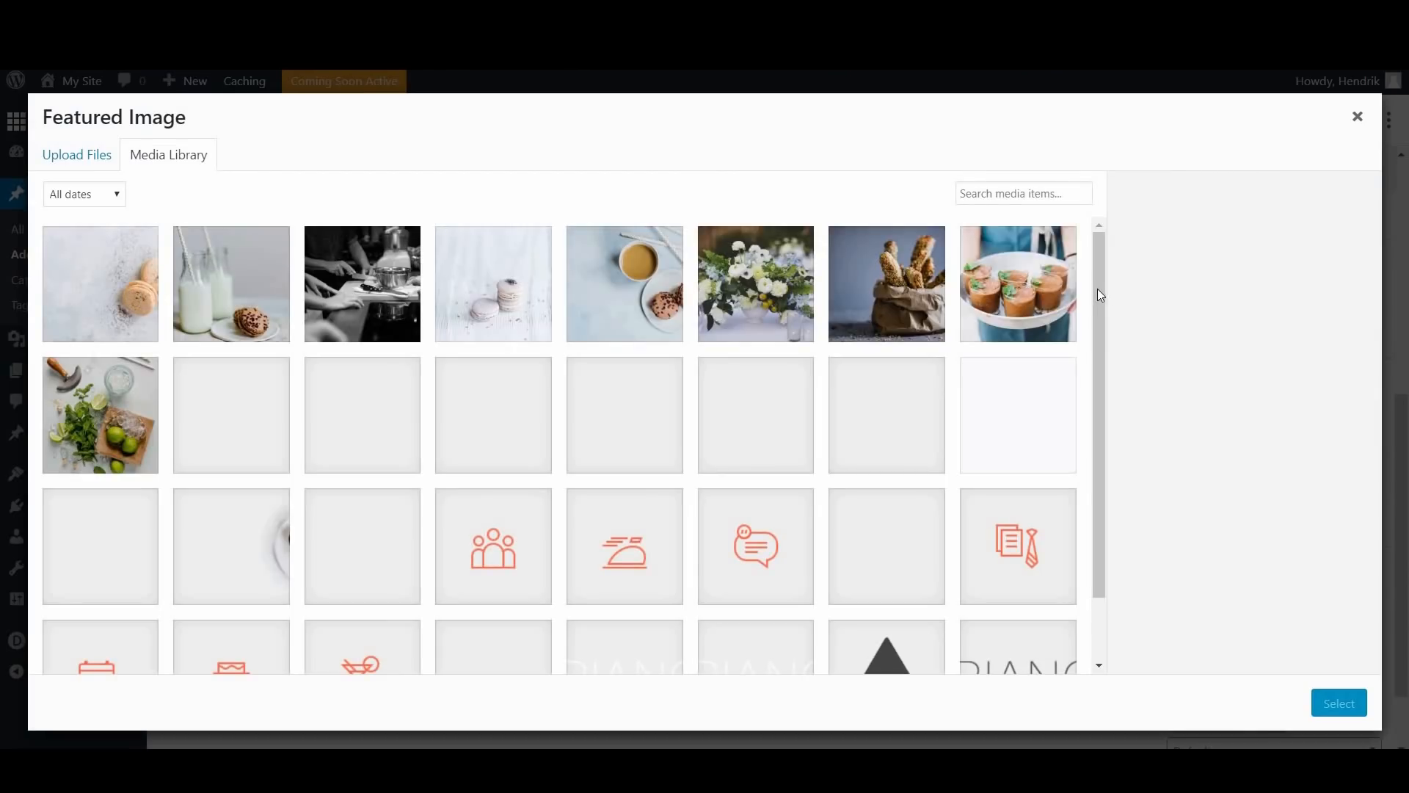
pyautogui.scroll(-1, 1102, 404)
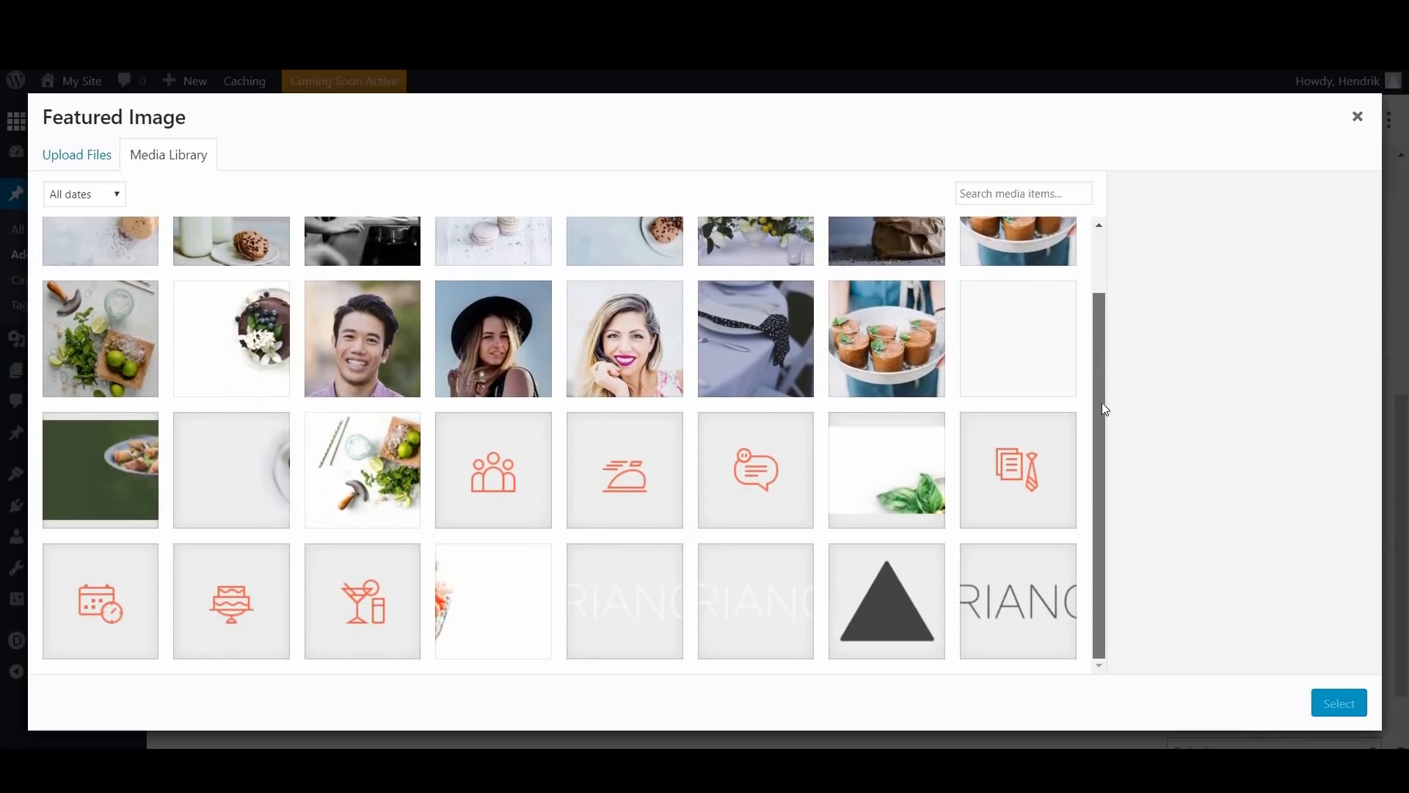
pyautogui.scroll(1, 1095, 272)
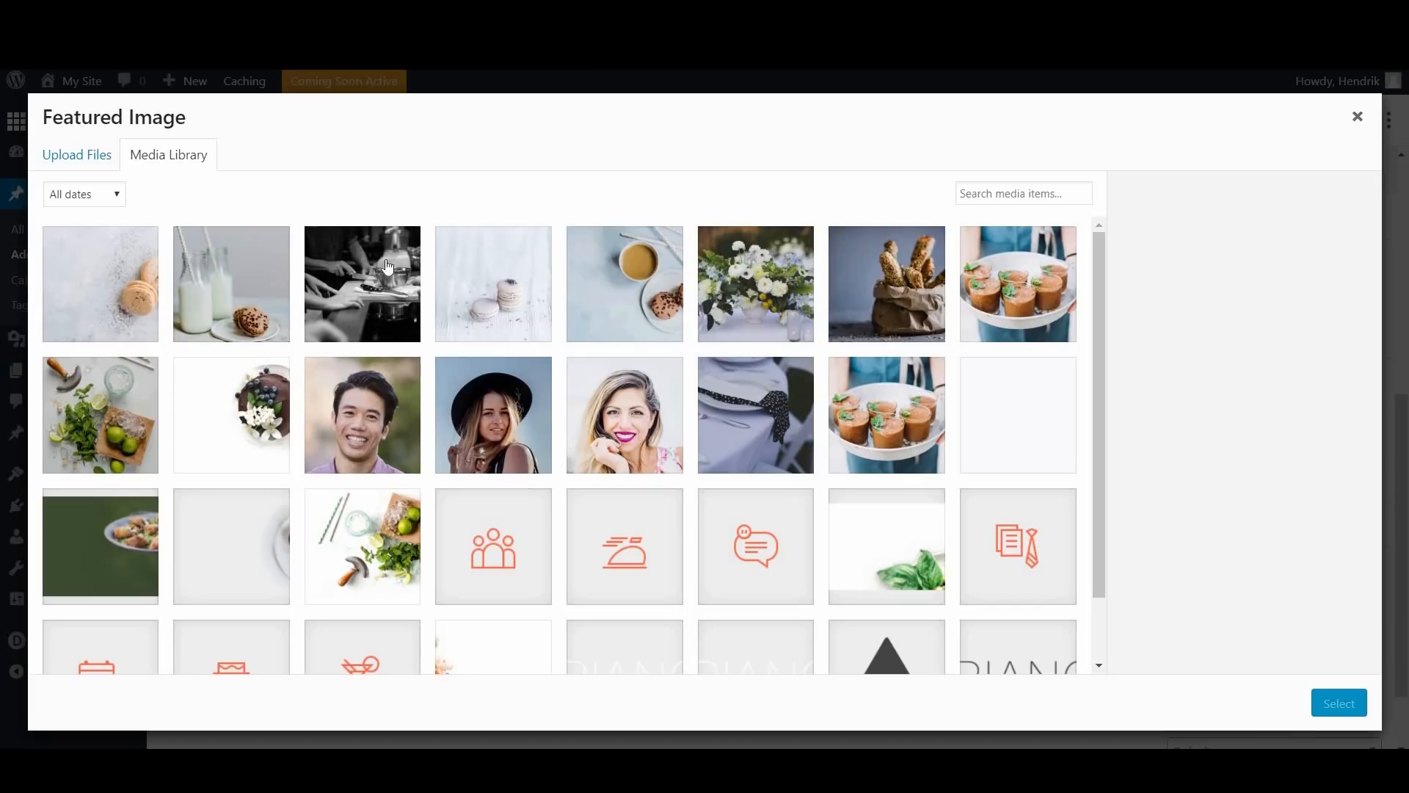
pyautogui.click(365, 285)
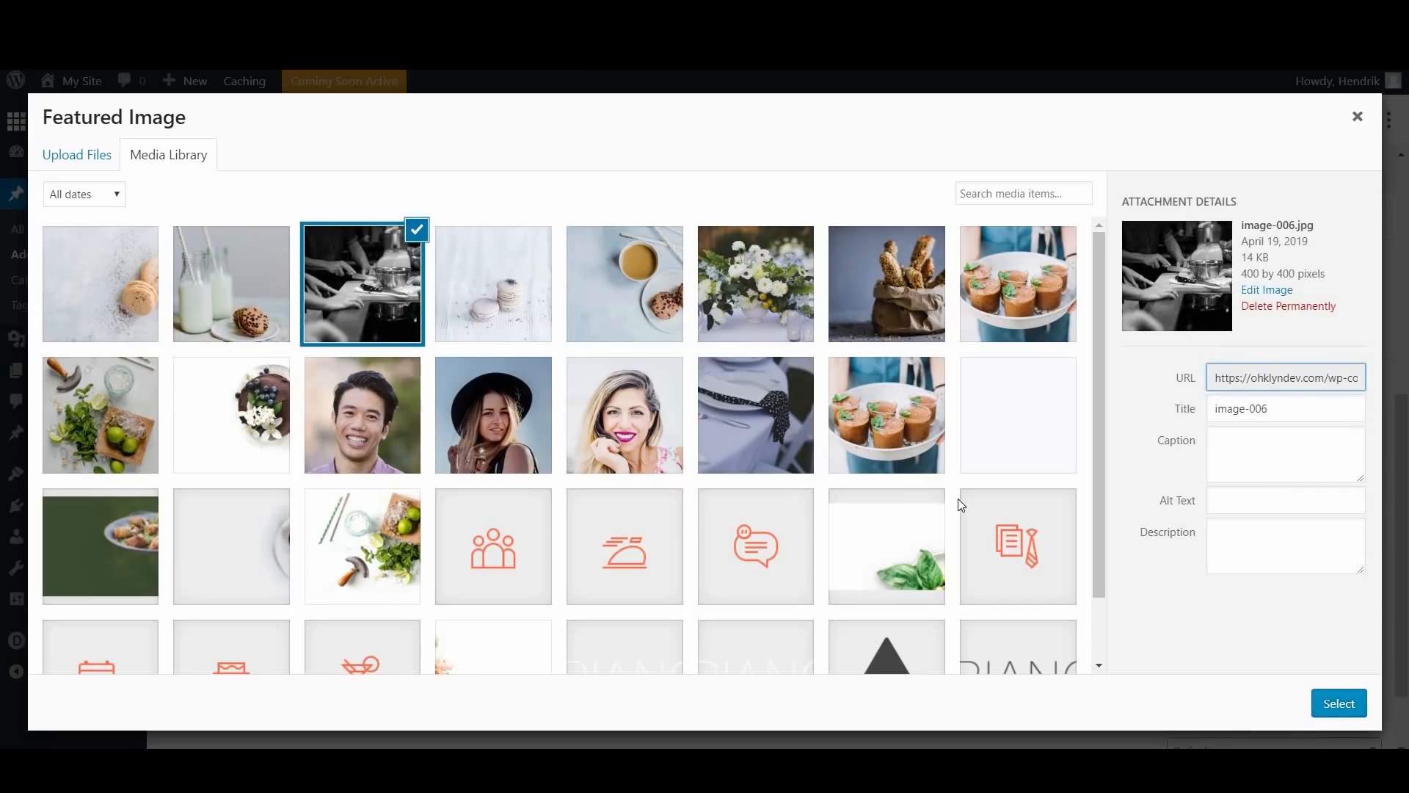
pyautogui.click(1349, 706)
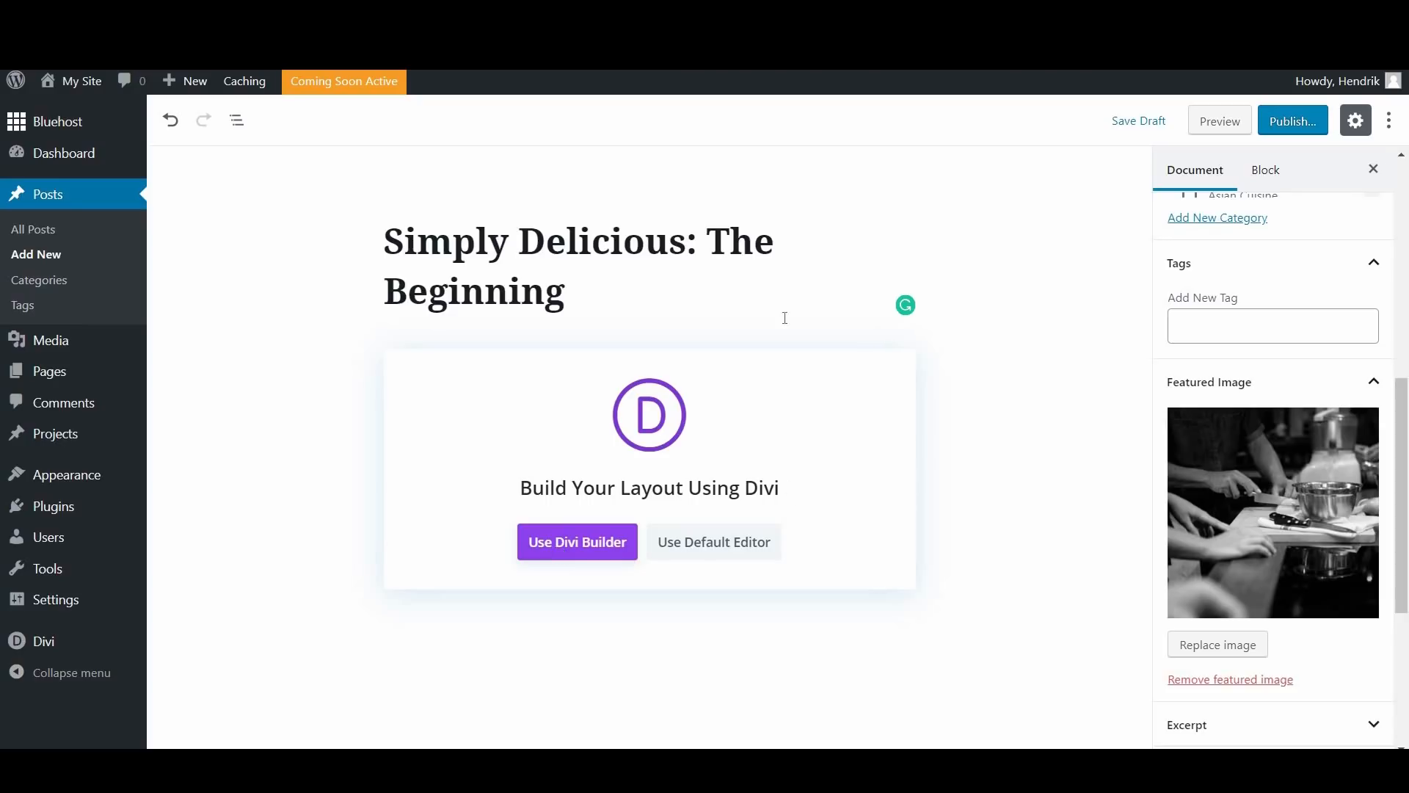
# Step: Switch the post to the default editor and write the body "We started out because we love to serve people delicious food at their fun events."
pyautogui.click(726, 542)
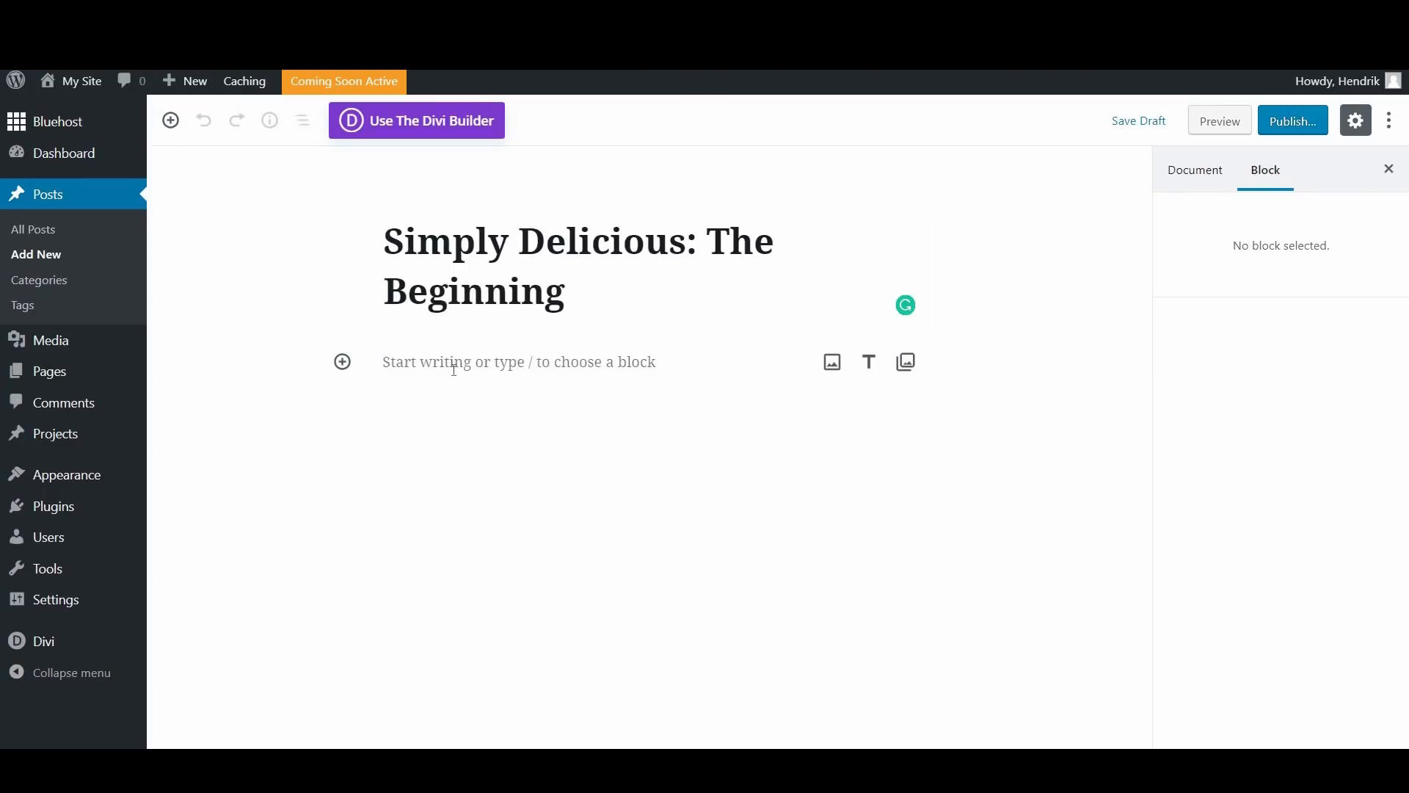
pyautogui.click(453, 370)
pyautogui.write('we')
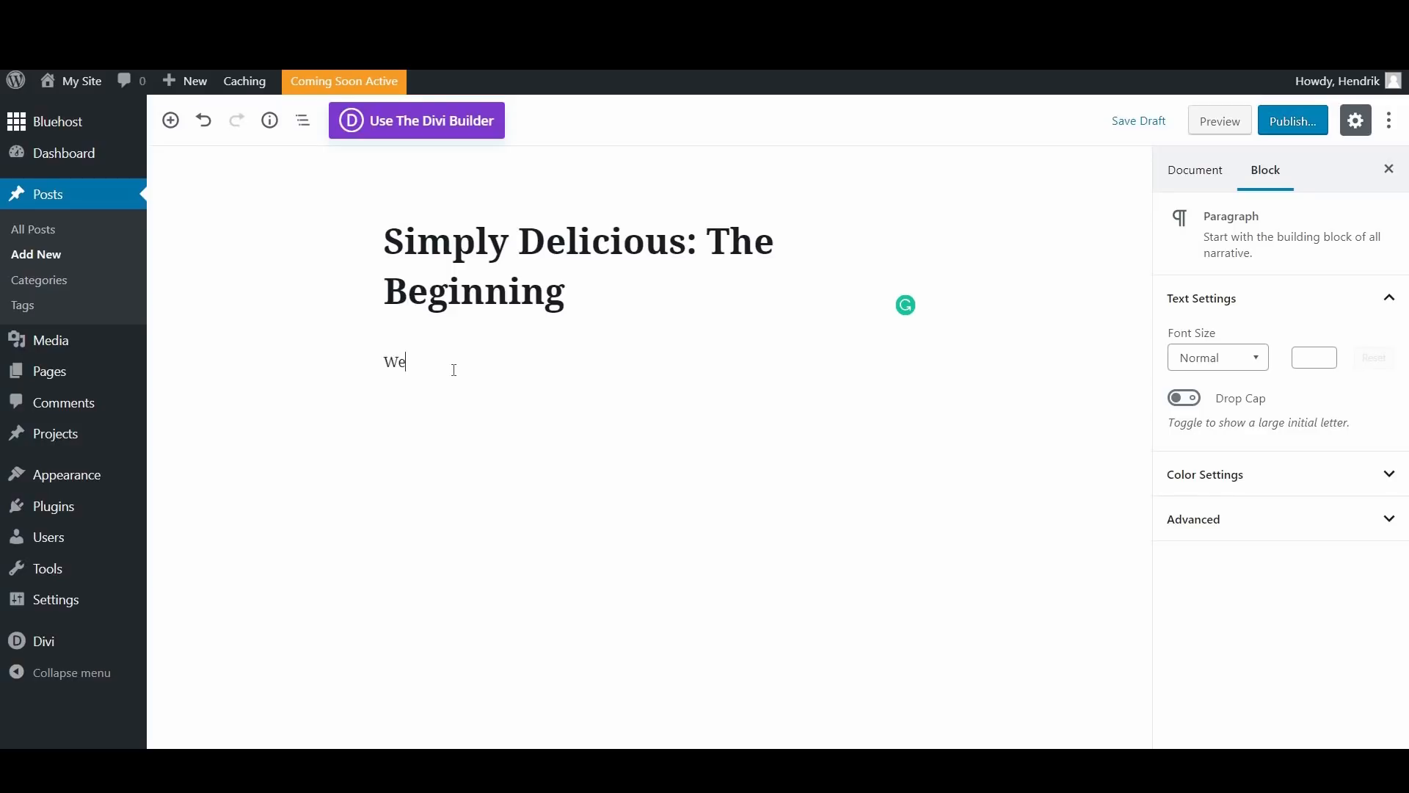
pyautogui.write(' started out because we love to serve people delicious food at their fun events.')
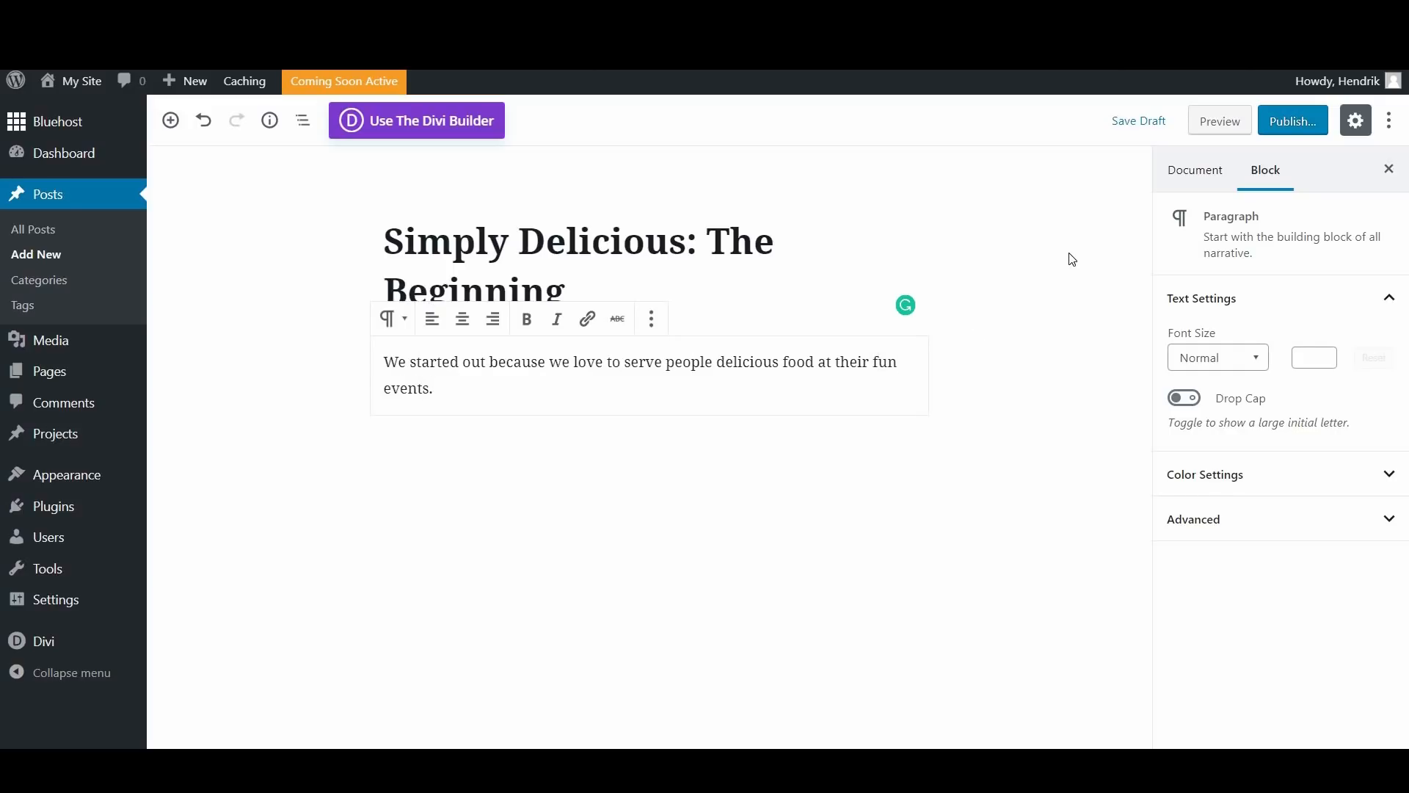
pyautogui.click(979, 241)
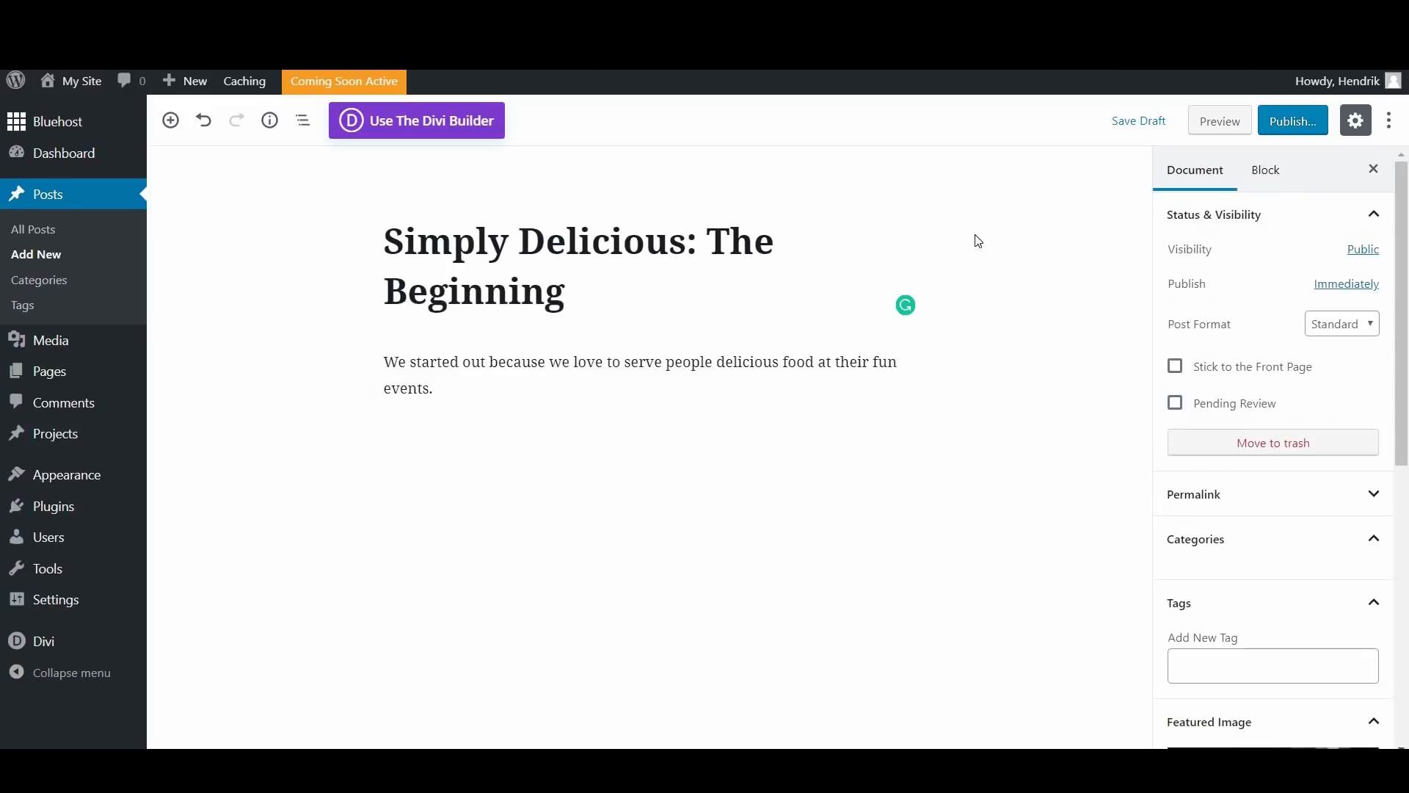
# Step: Preview the post, checking its title, category line, featured image and body text, and return to the editor
pyautogui.click(1208, 121)
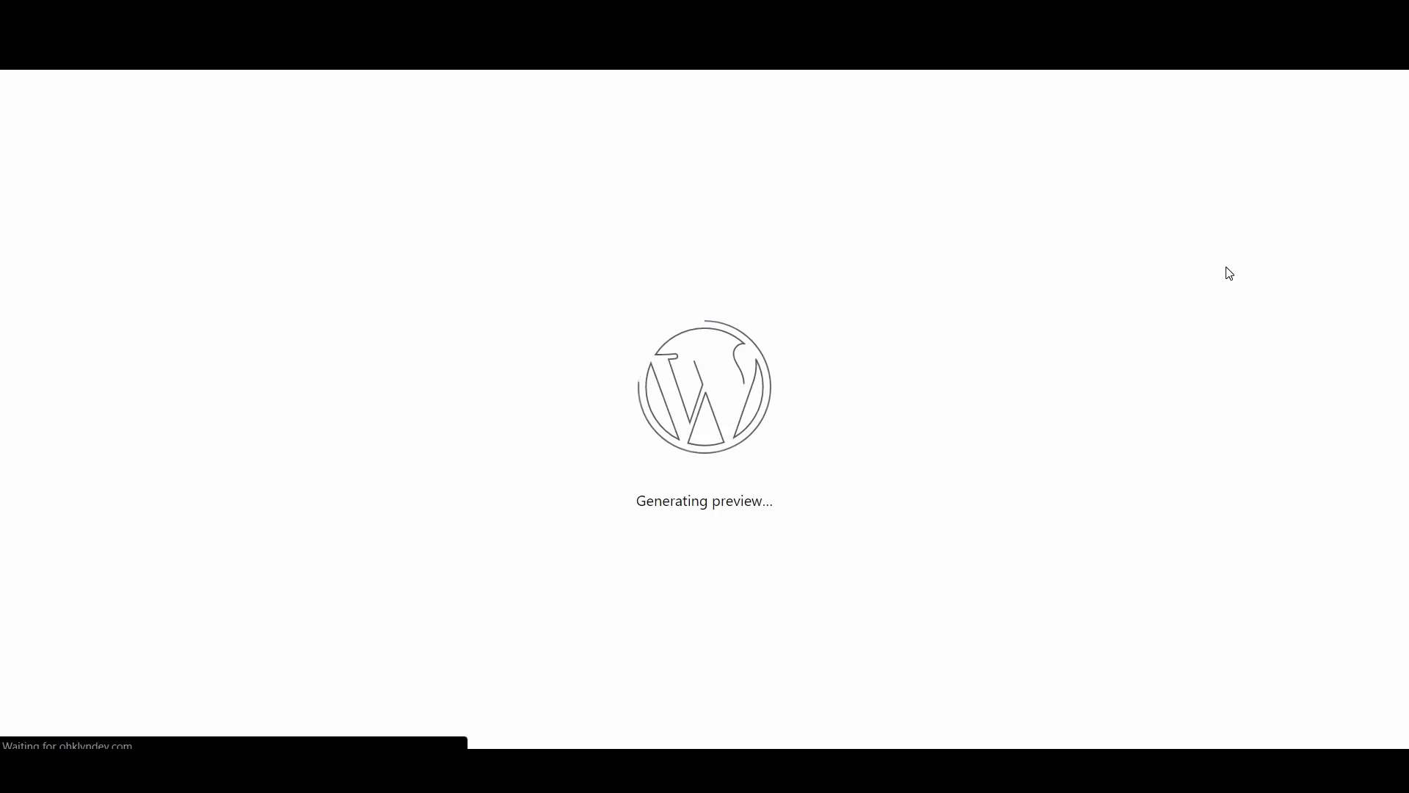
pyautogui.scroll(-4, 473, 202)
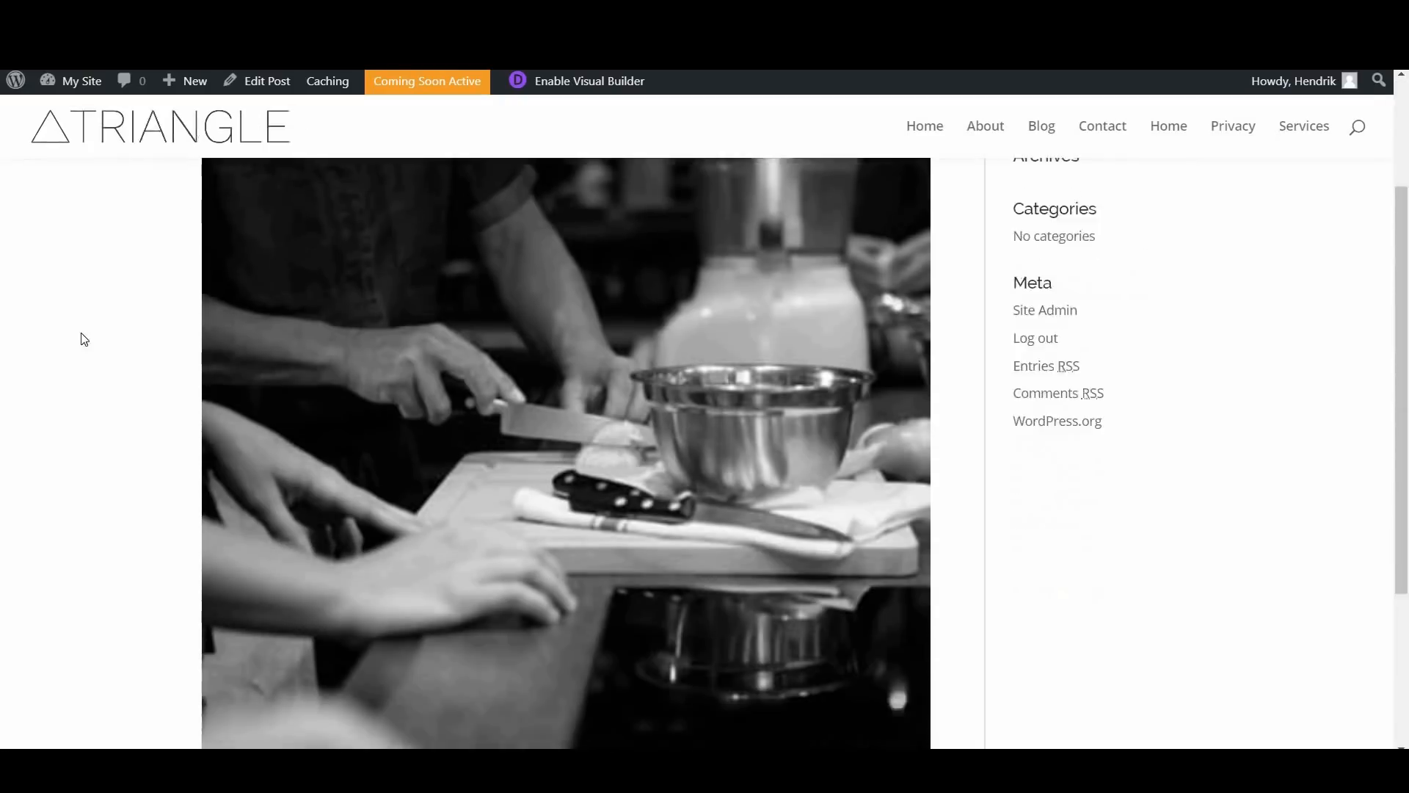
pyautogui.scroll(-2, 647, 539)
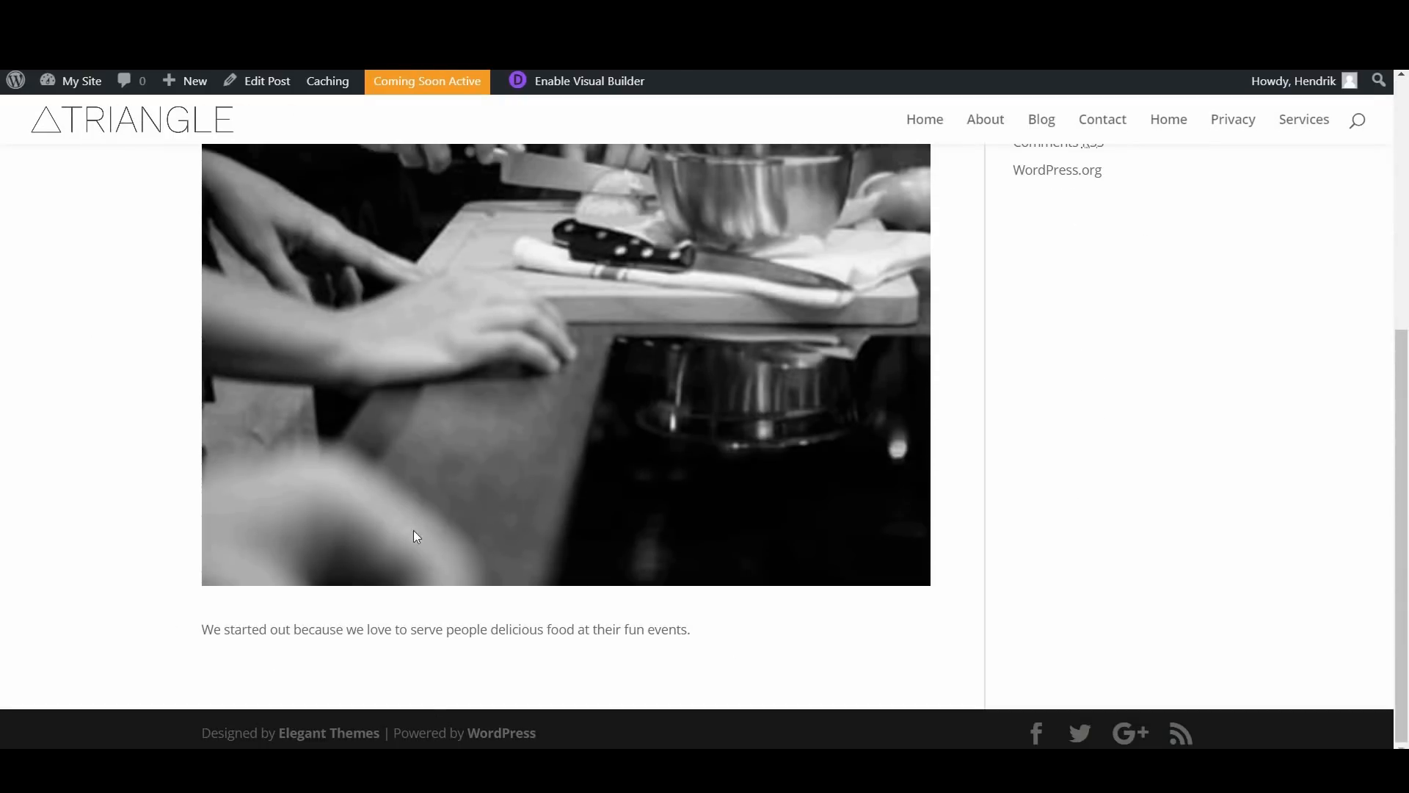
pyautogui.scroll(6, 849, 407)
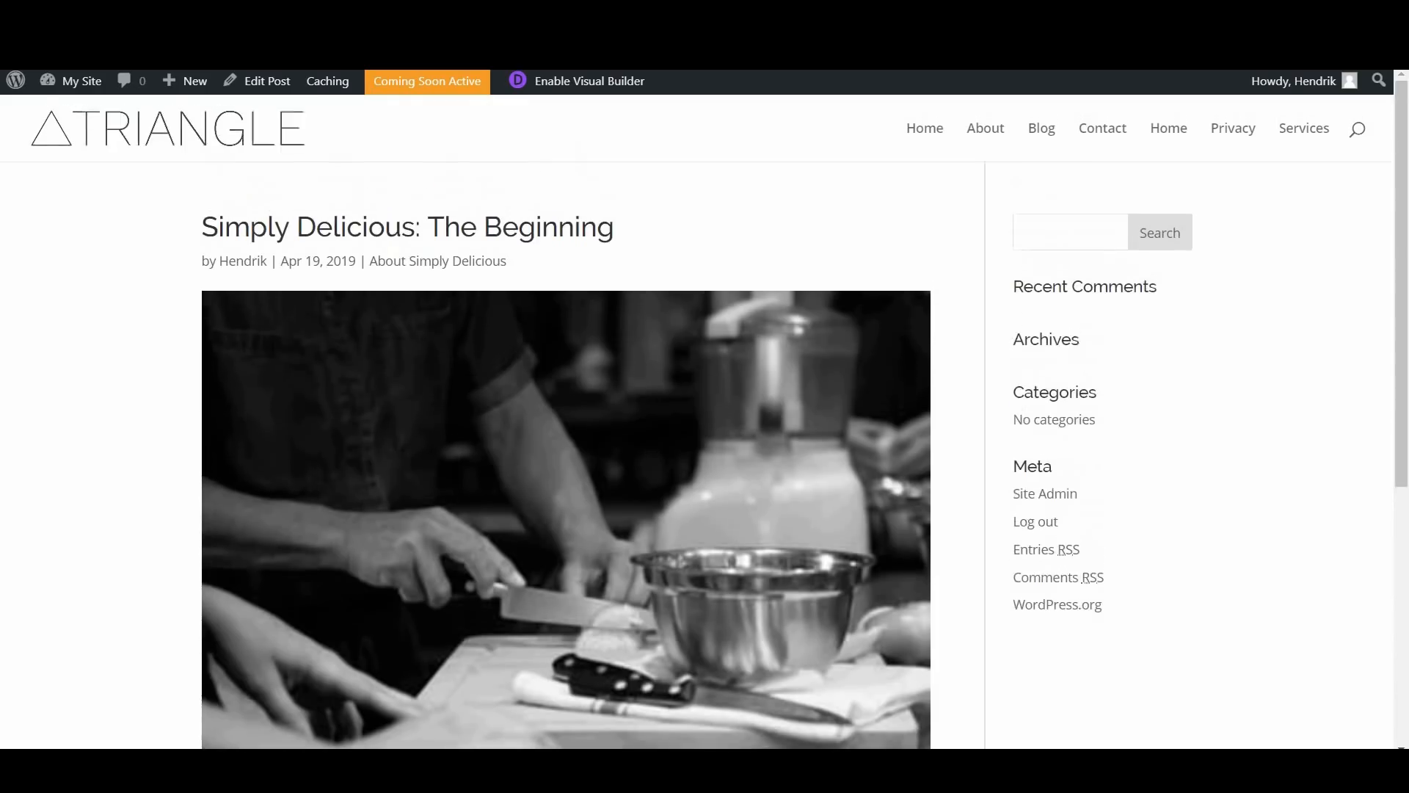
pyautogui.hotkey('ctrl', 'shift', 'Tab')
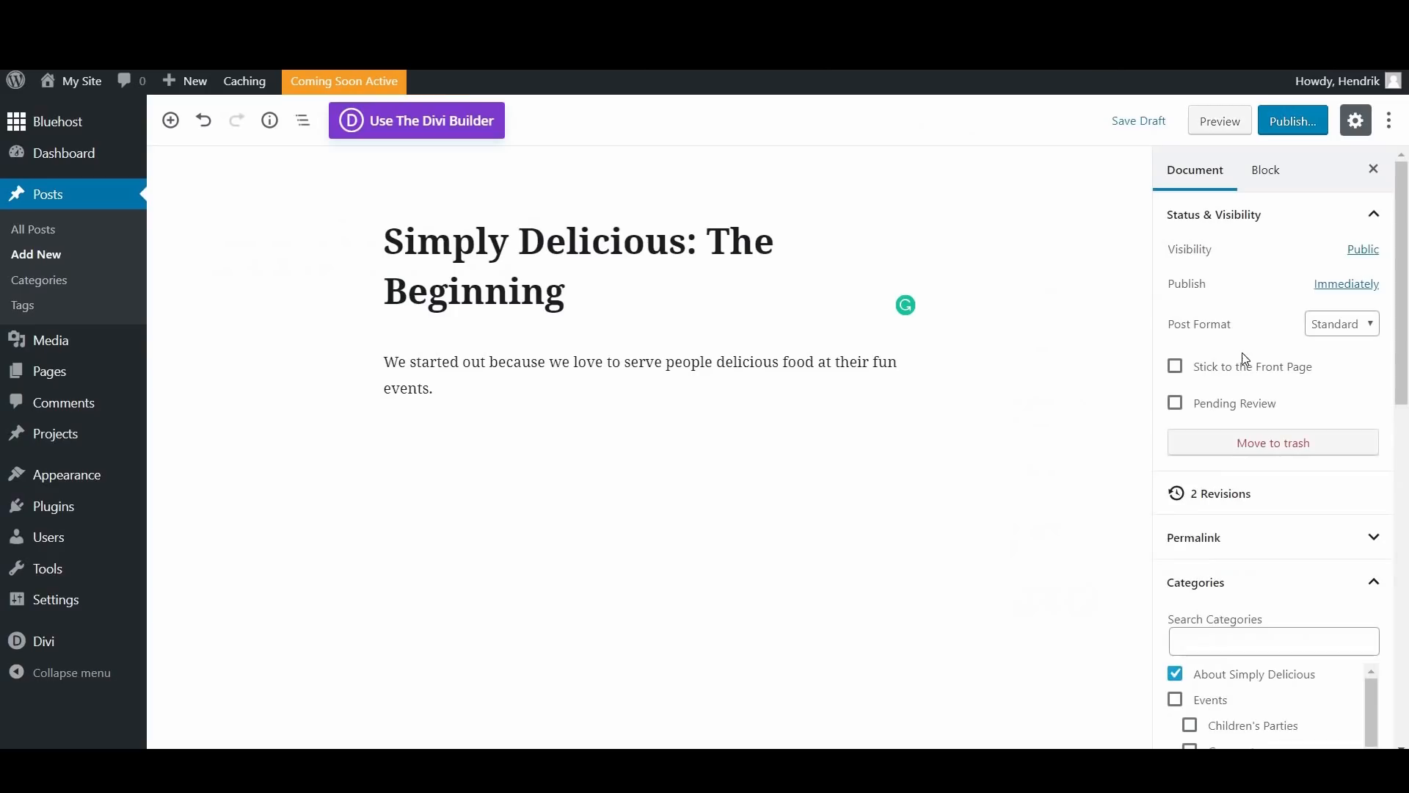
# Step: Expand the post's discussion settings and review the comment and pingback options along with the Divi page settings
pyautogui.scroll(-4, 1262, 403)
pyautogui.scroll(-8, 1174, 558)
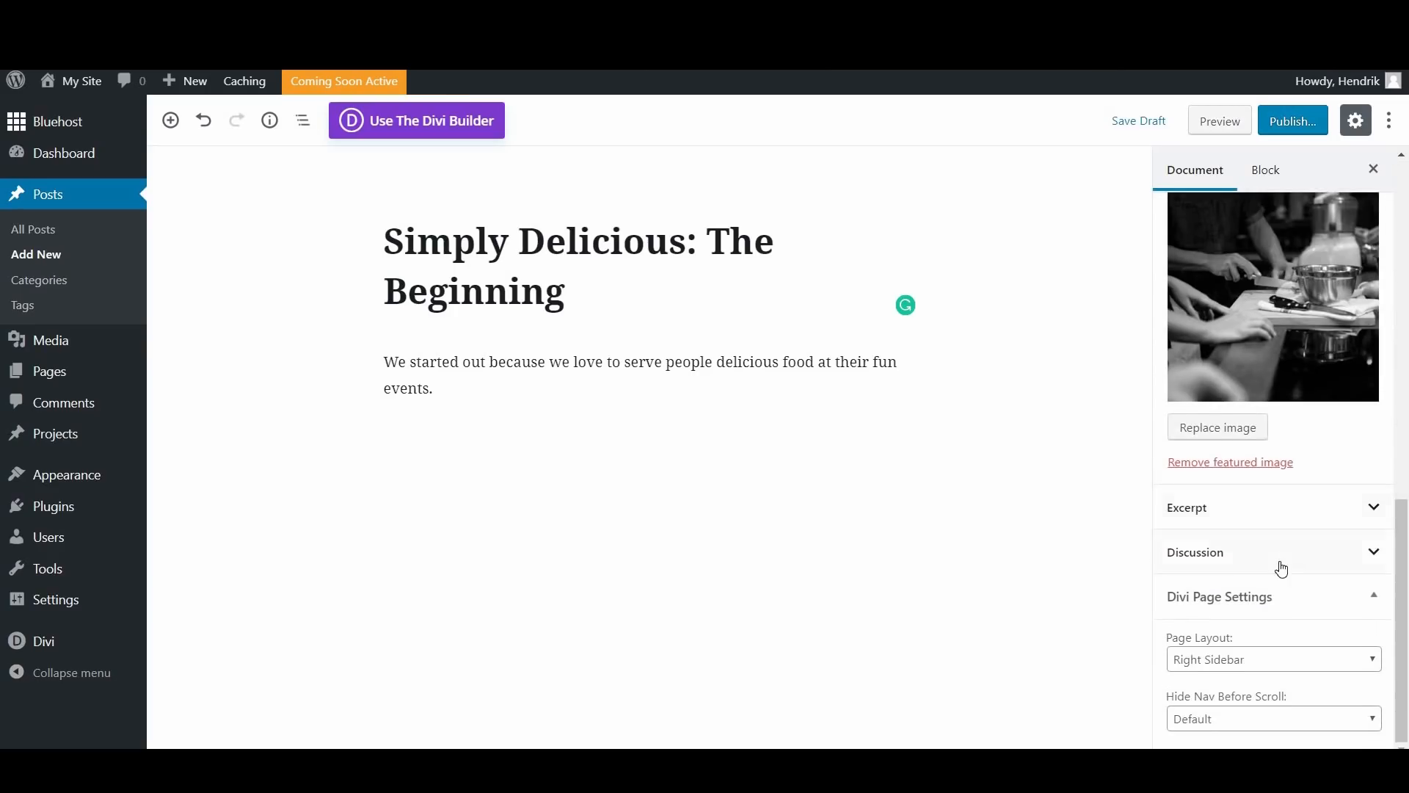
pyautogui.click(1240, 559)
pyautogui.scroll(-1, 1182, 506)
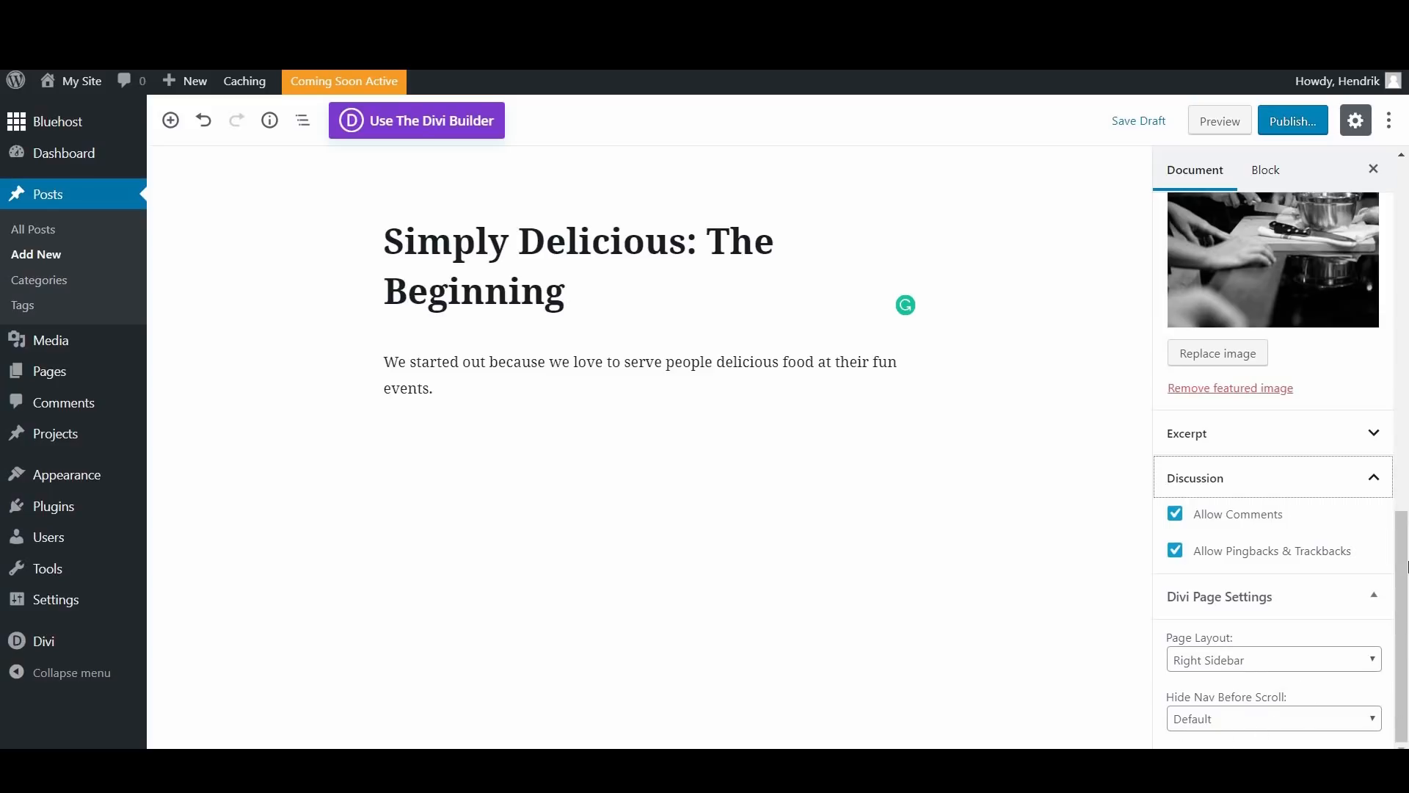
pyautogui.scroll(10, 1405, 600)
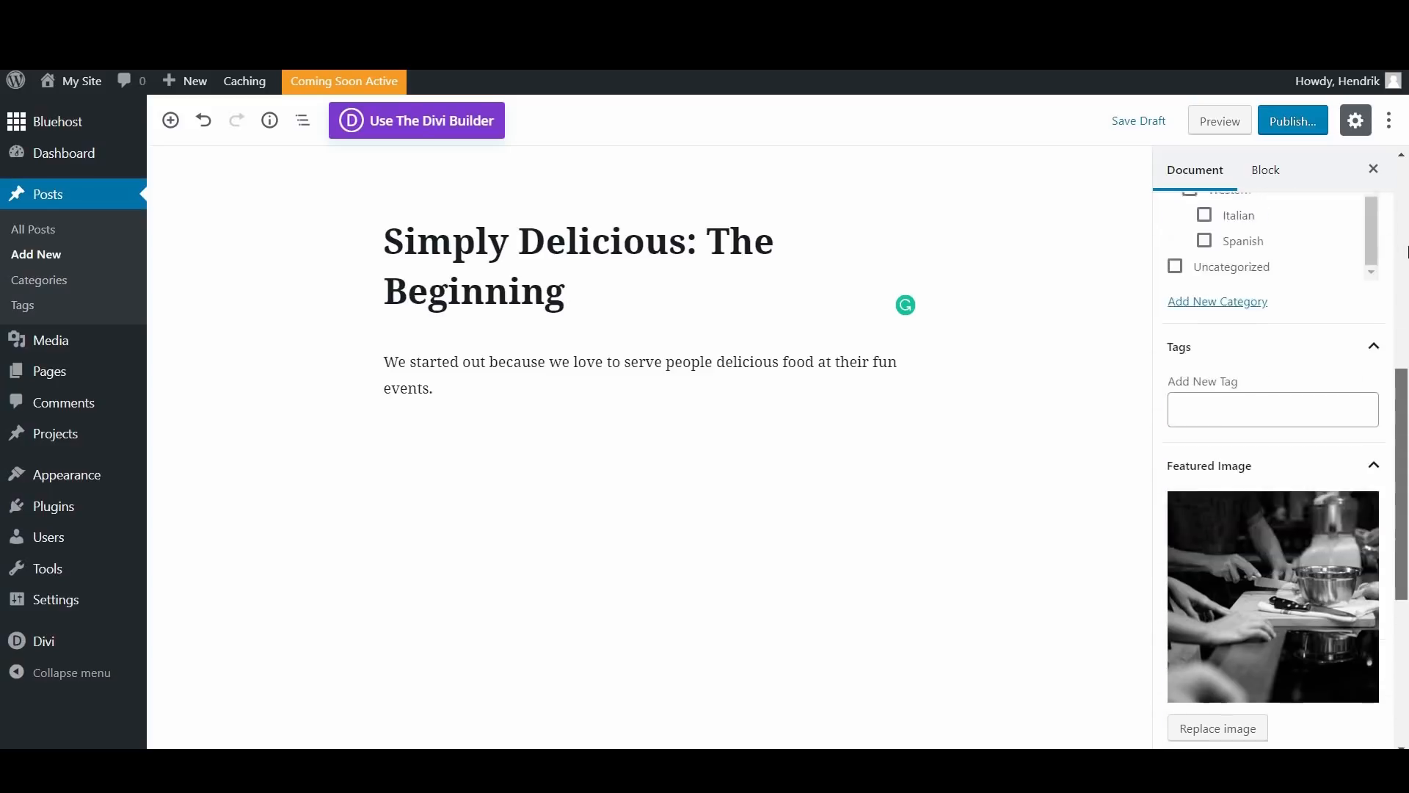
# Step: Publish the "Simply Delicious: The Beginning" post and dismiss the publishing summary
pyautogui.click(1307, 127)
pyautogui.click(1304, 125)
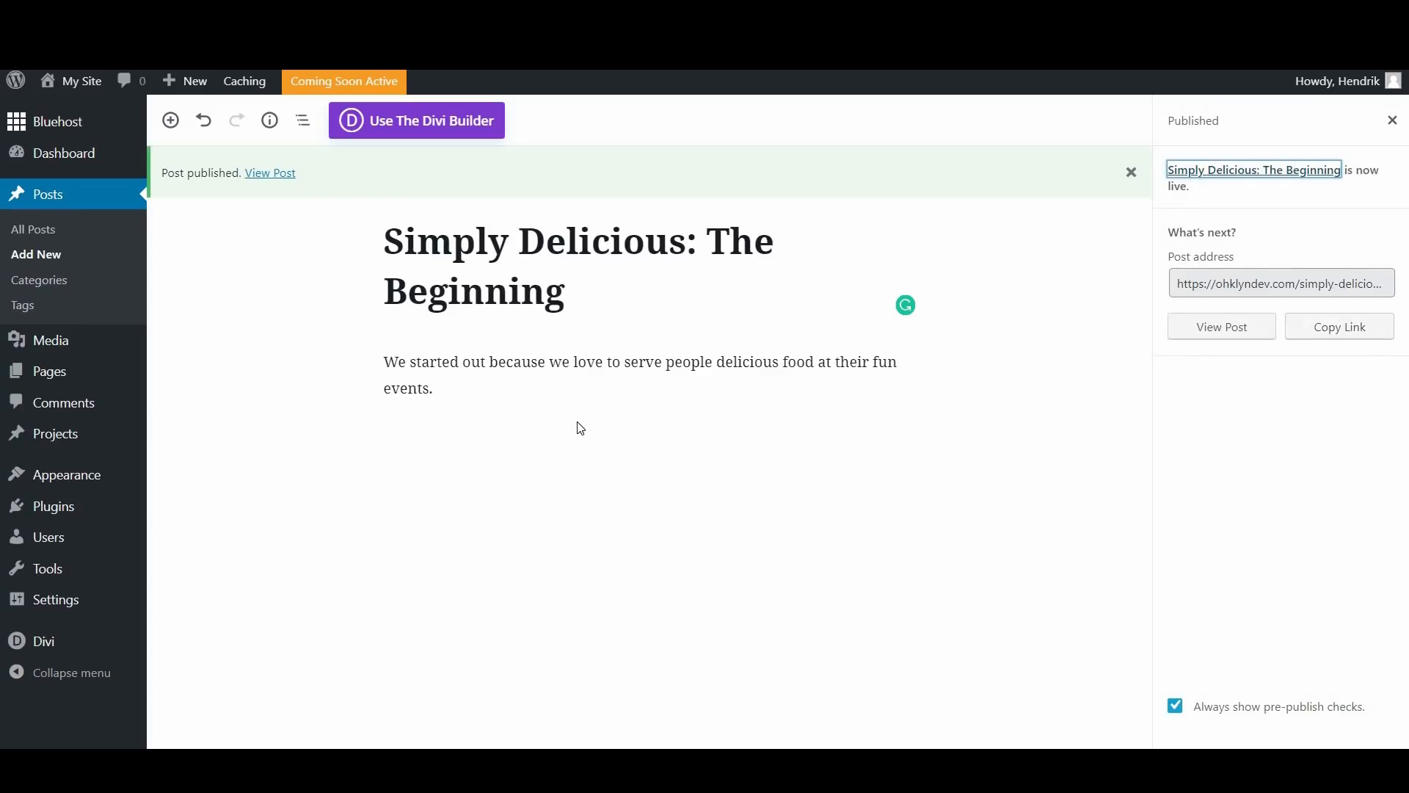
pyautogui.click(1392, 122)
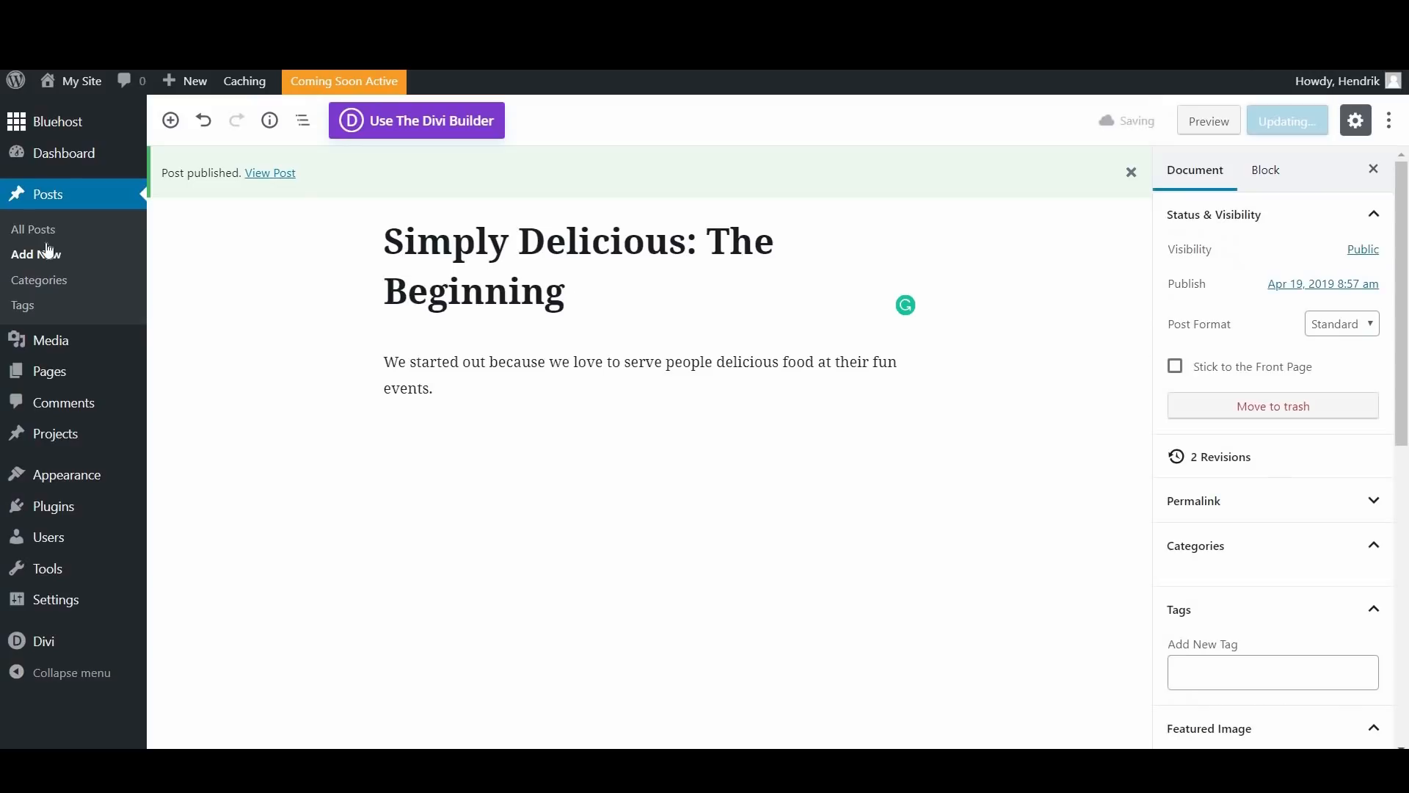
# Step: Create another blog post and title it "Our 2019 Japanese Menu Inspired by chef" followed by the chef's surname
pyautogui.moveTo(193, 89)
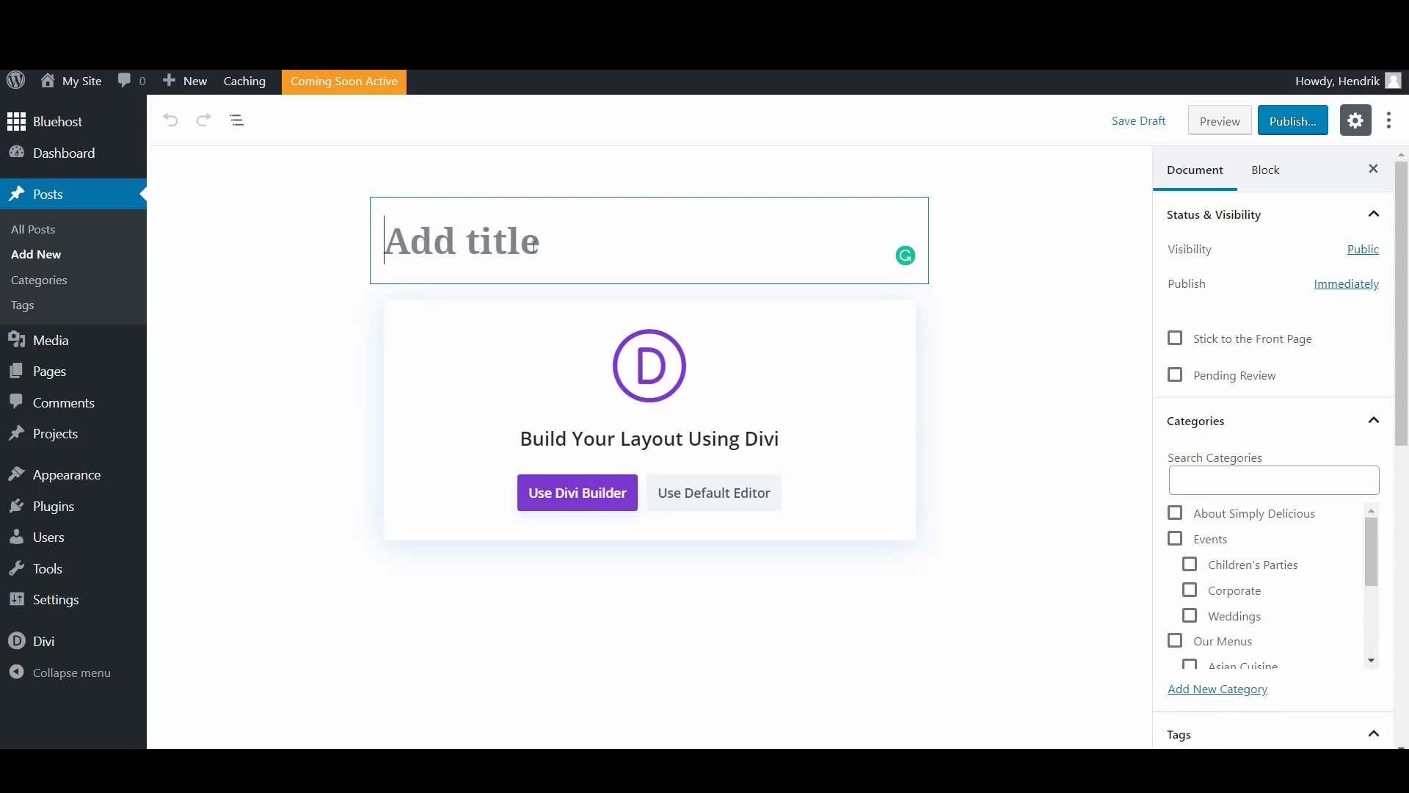
pyautogui.write('Our ')
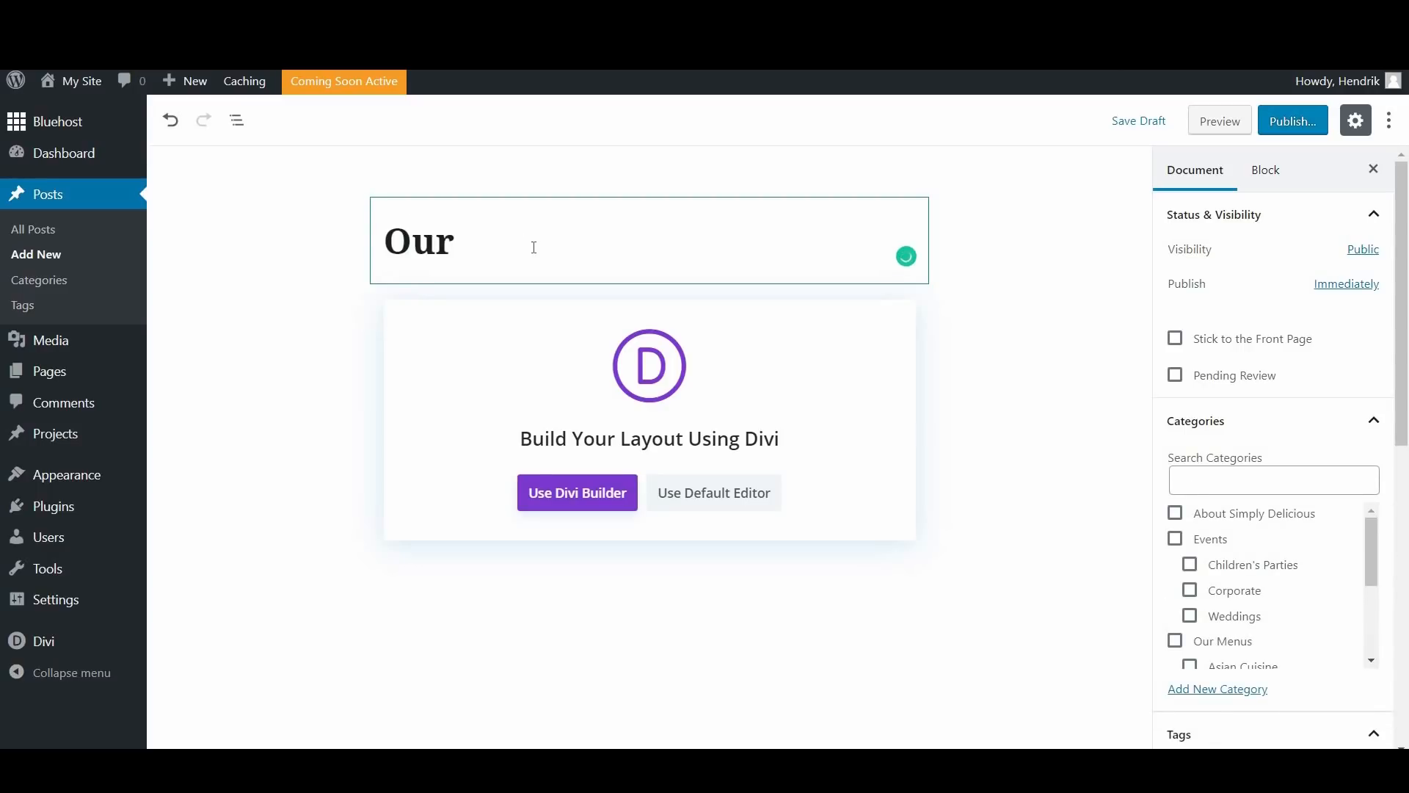
pyautogui.write('2019')
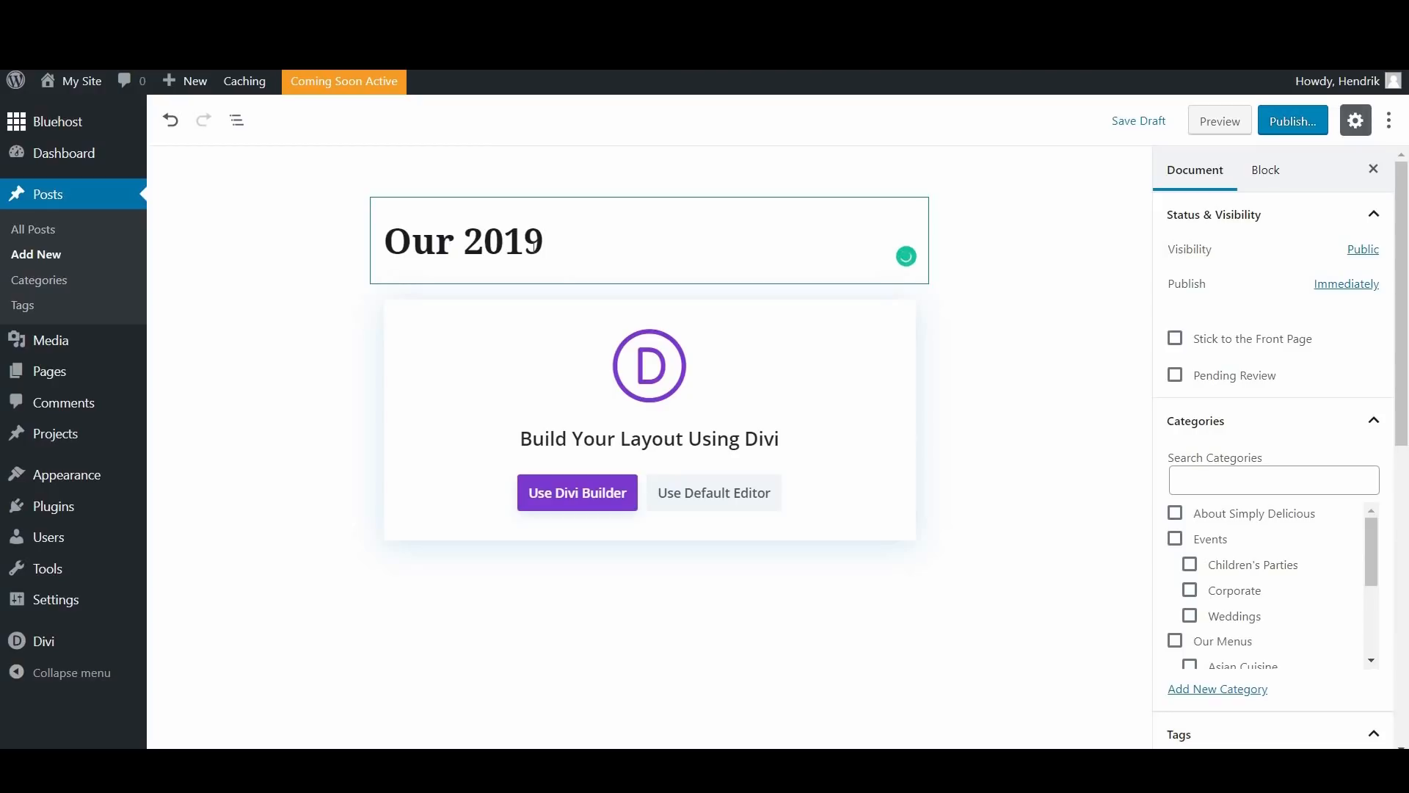
pyautogui.write(' Japanese Menu')
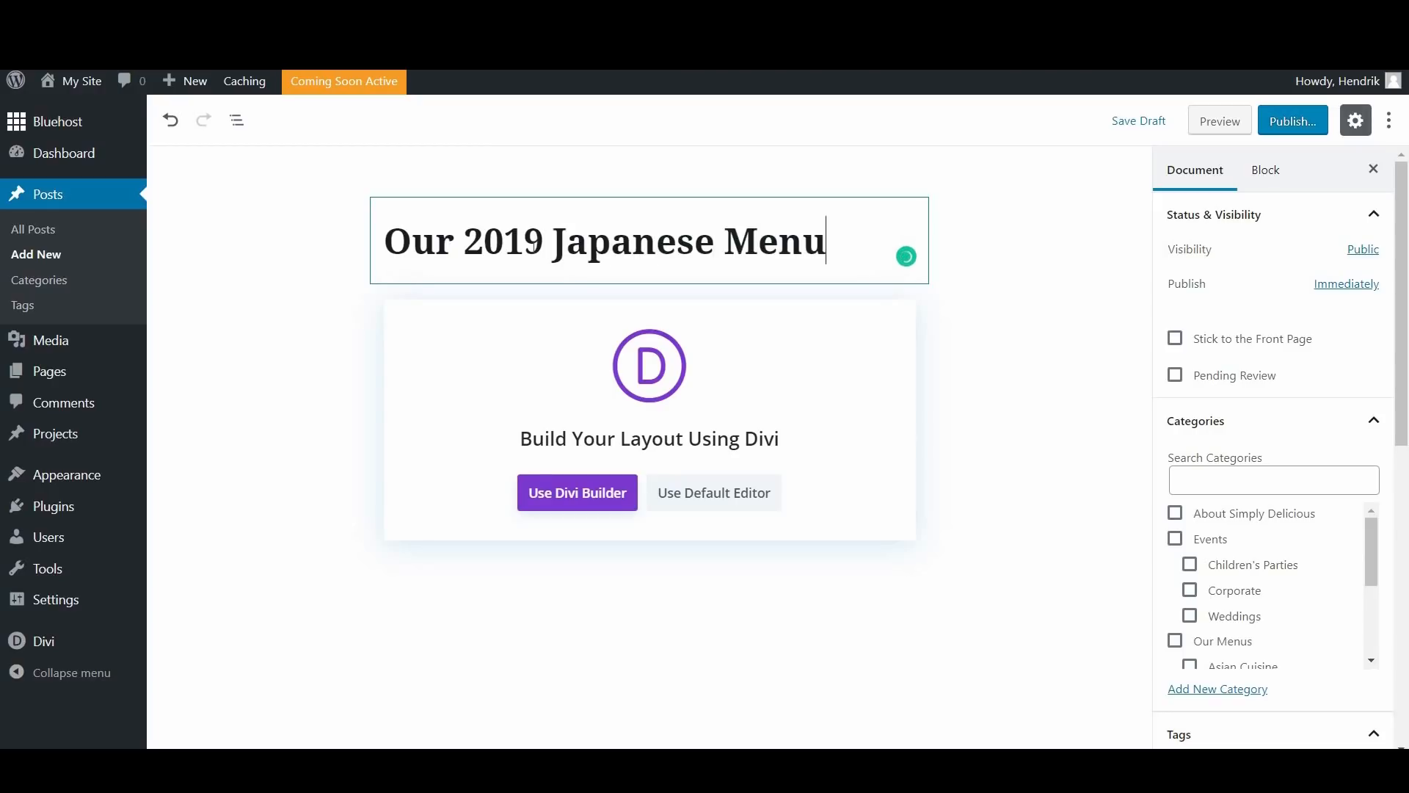
pyautogui.write(' Inspired b')
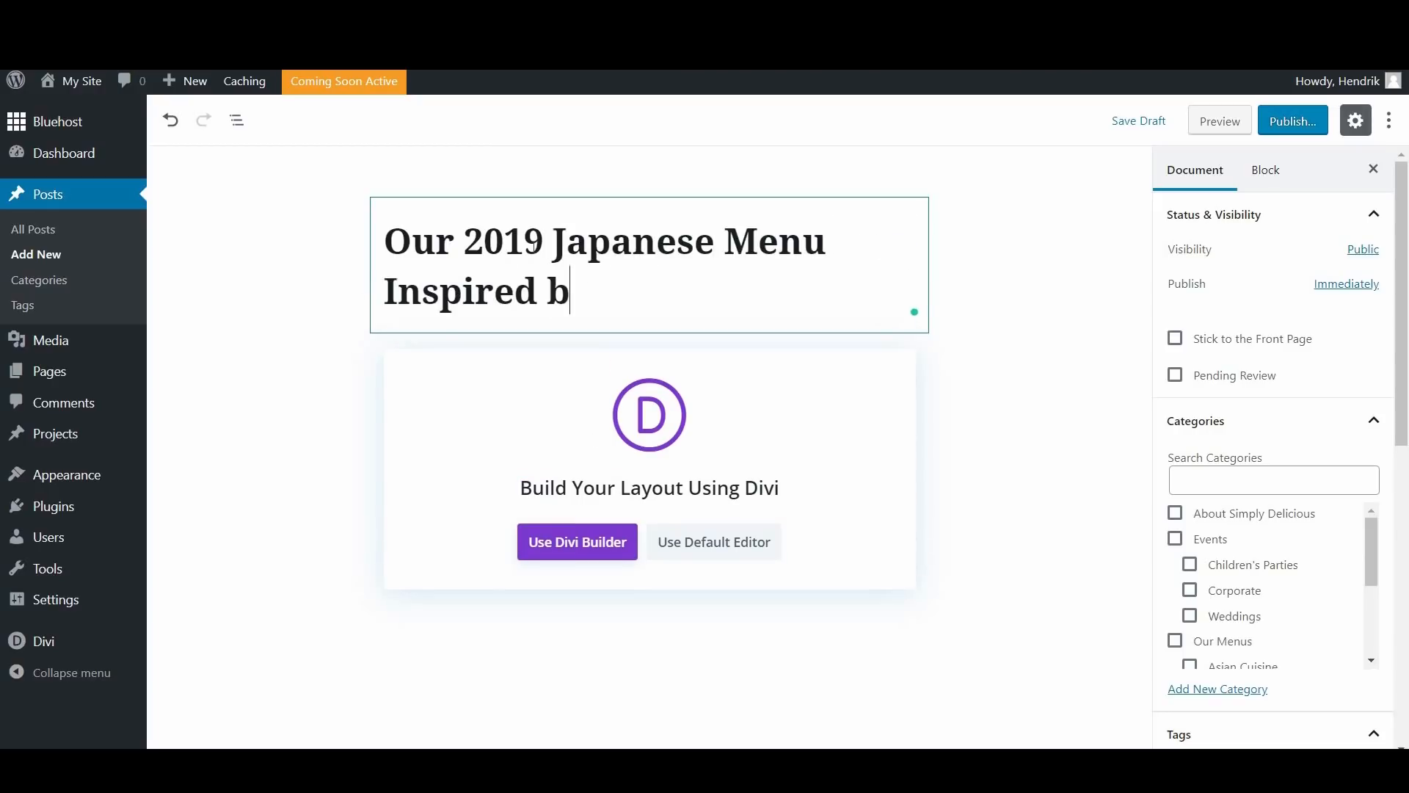
pyautogui.write('y chef ')
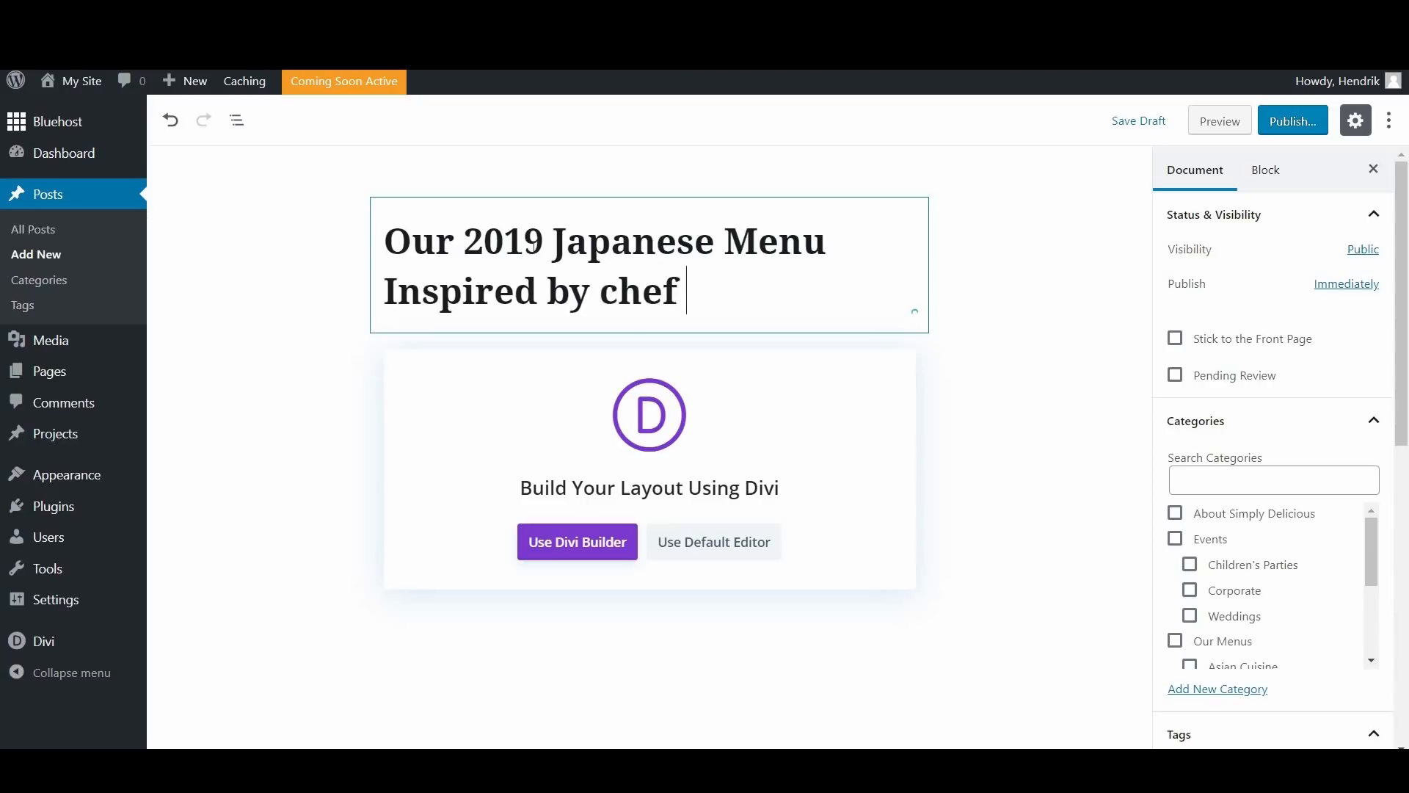
pyautogui.write('Kojima')
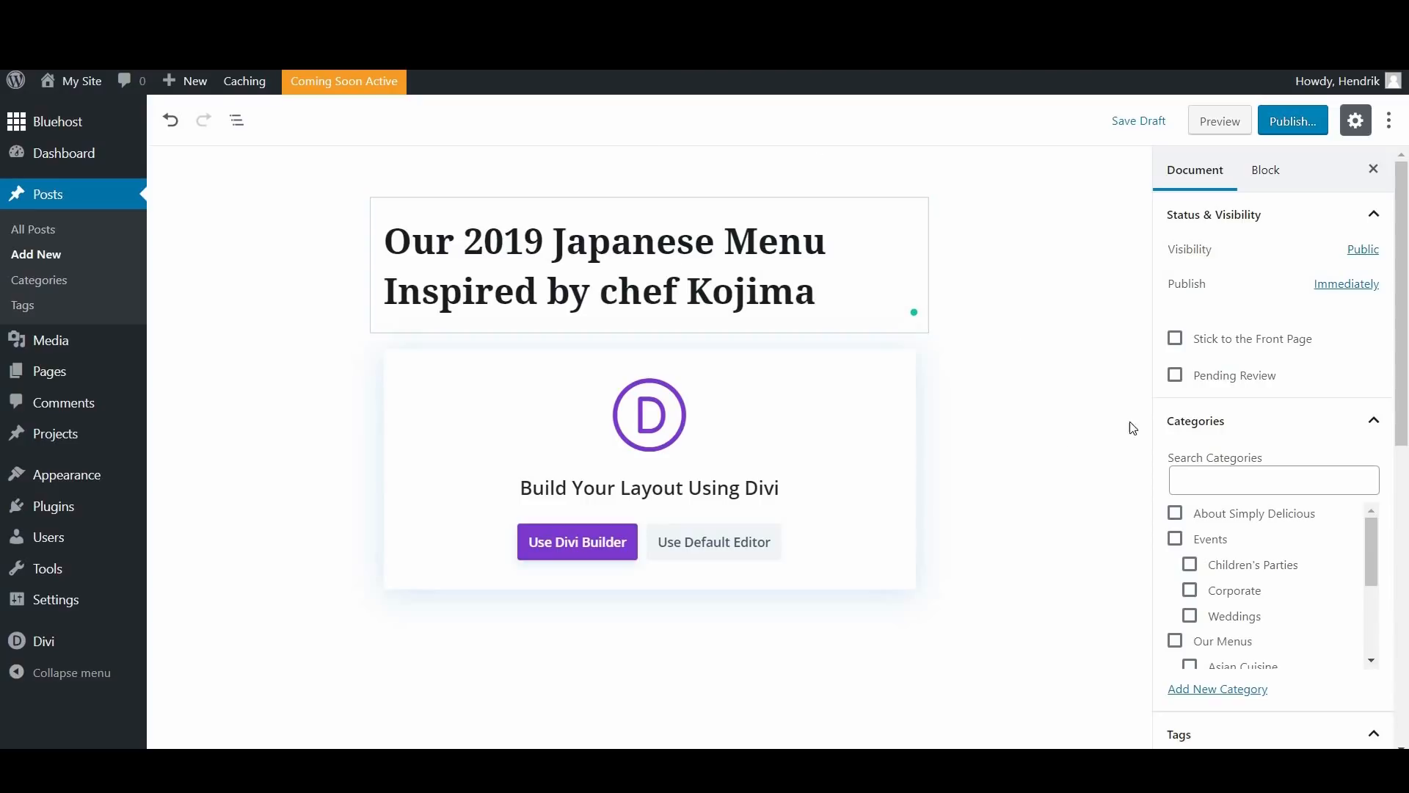
# Step: Switch the Japanese menu post to the default editor and enter "Lorem Ipsum." as its body text
pyautogui.click(716, 551)
pyautogui.click(520, 371)
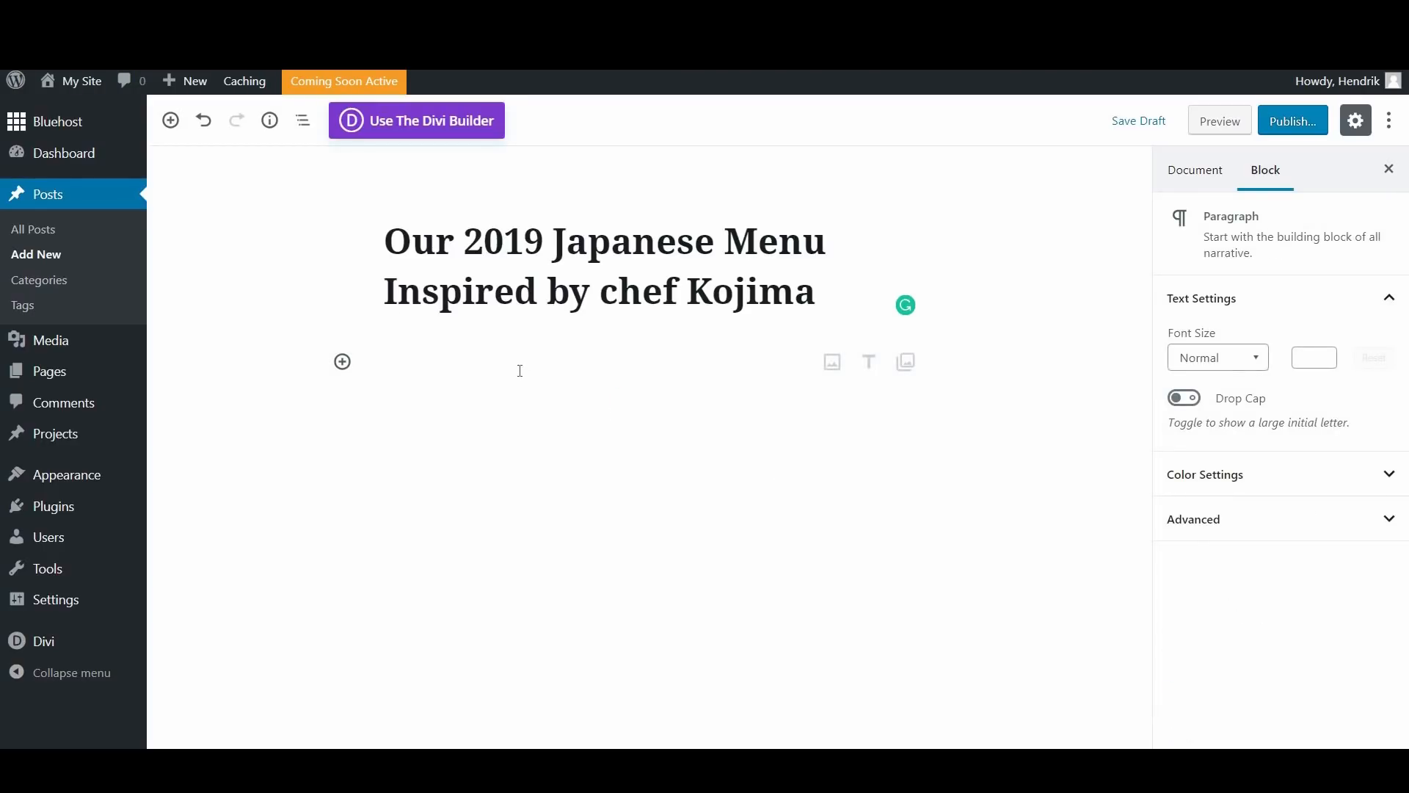
pyautogui.write('LEr')
pyautogui.press('BackSpace')
pyautogui.write('rem Ipusum.')
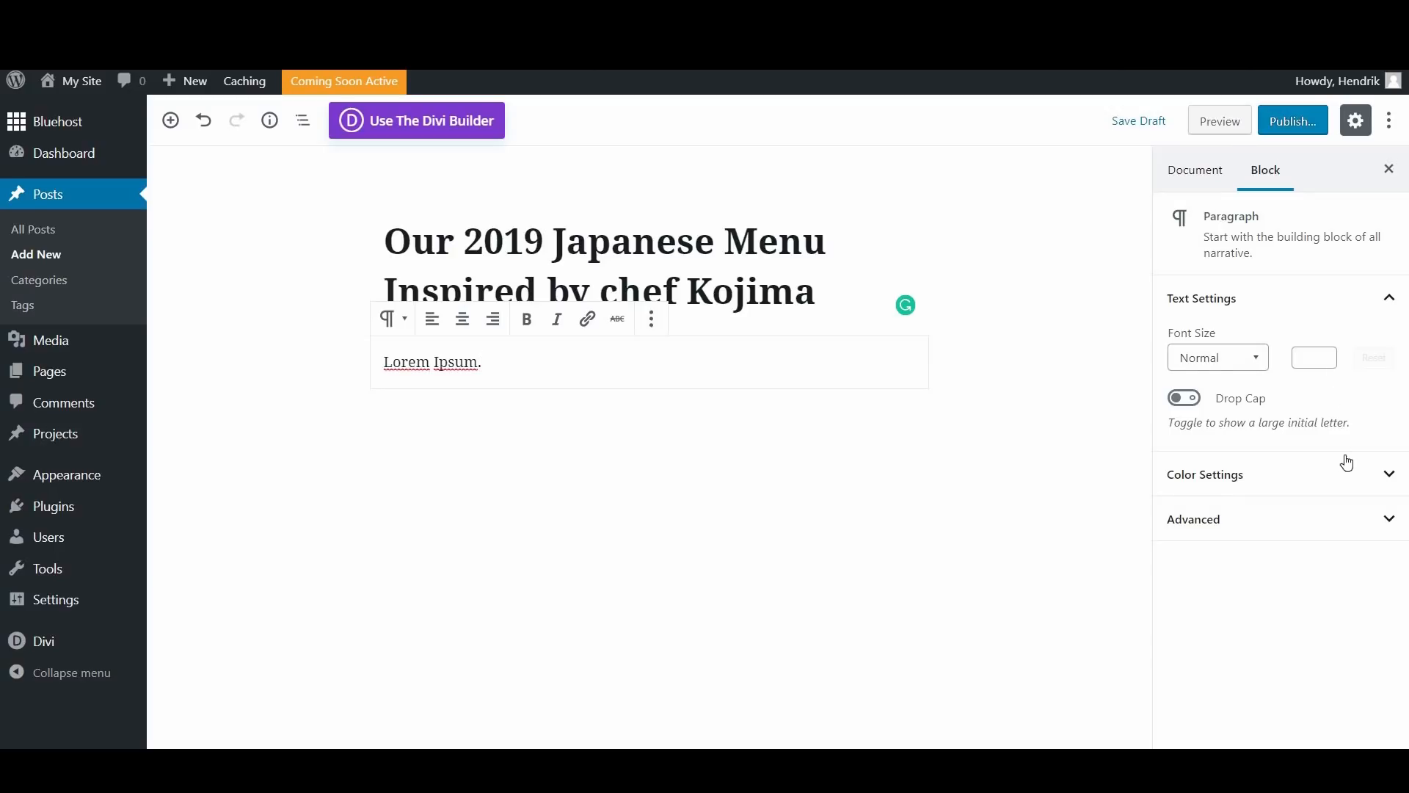
# Step: Assign the post to the Japanese category under Asian Cuisine, publish it and dismiss the publishing summary
pyautogui.scroll(-4, 1361, 490)
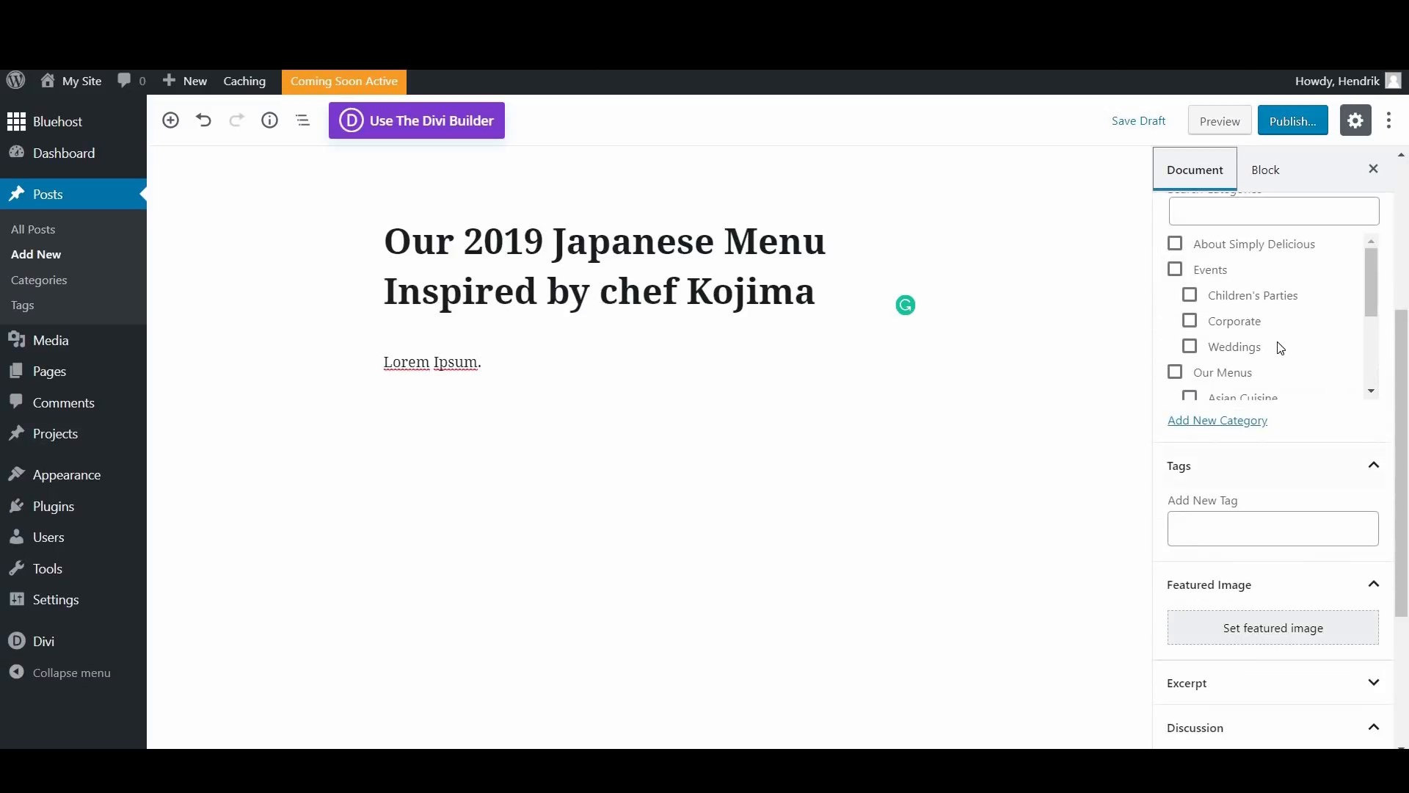
pyautogui.scroll(3, 1289, 381)
pyautogui.scroll(-2, 1365, 507)
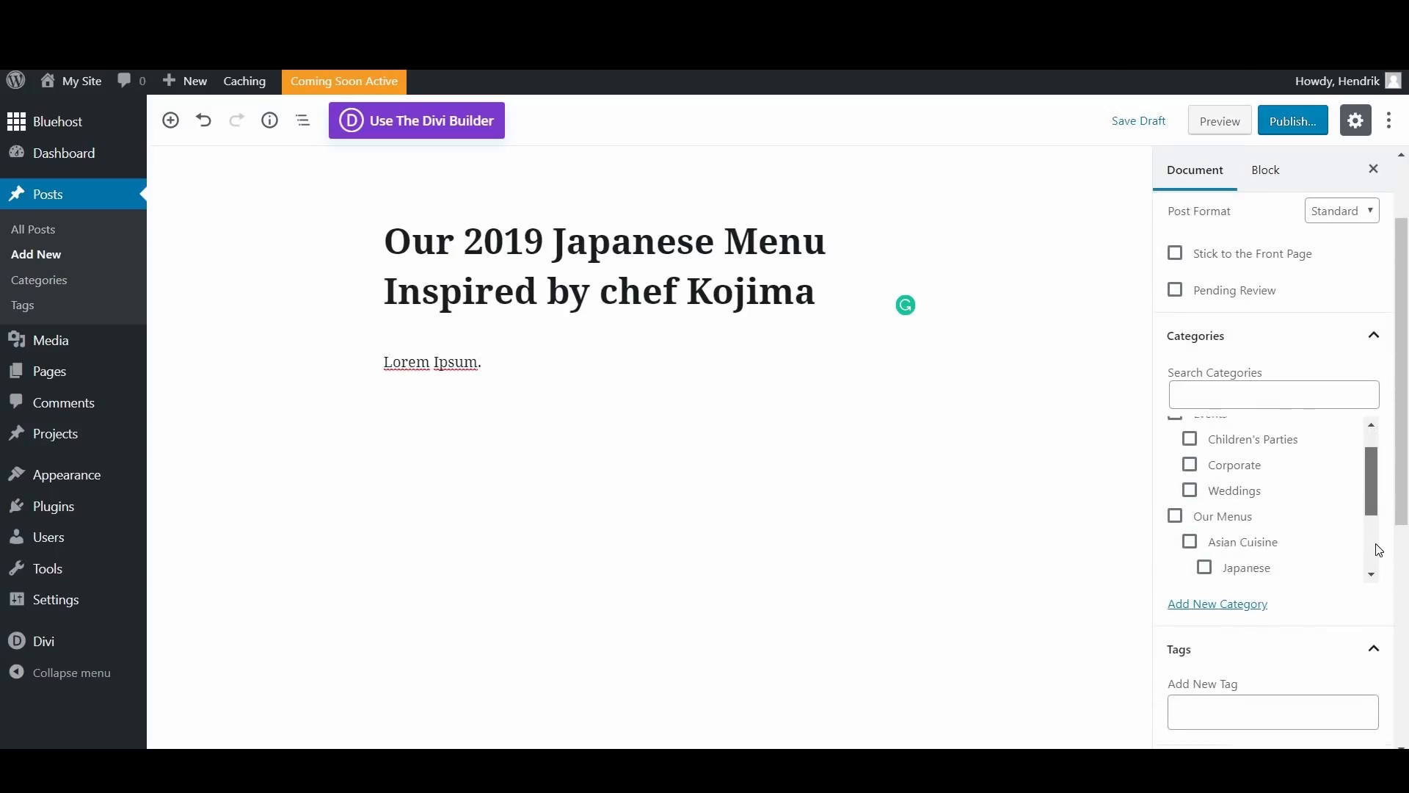
pyautogui.click(1209, 440)
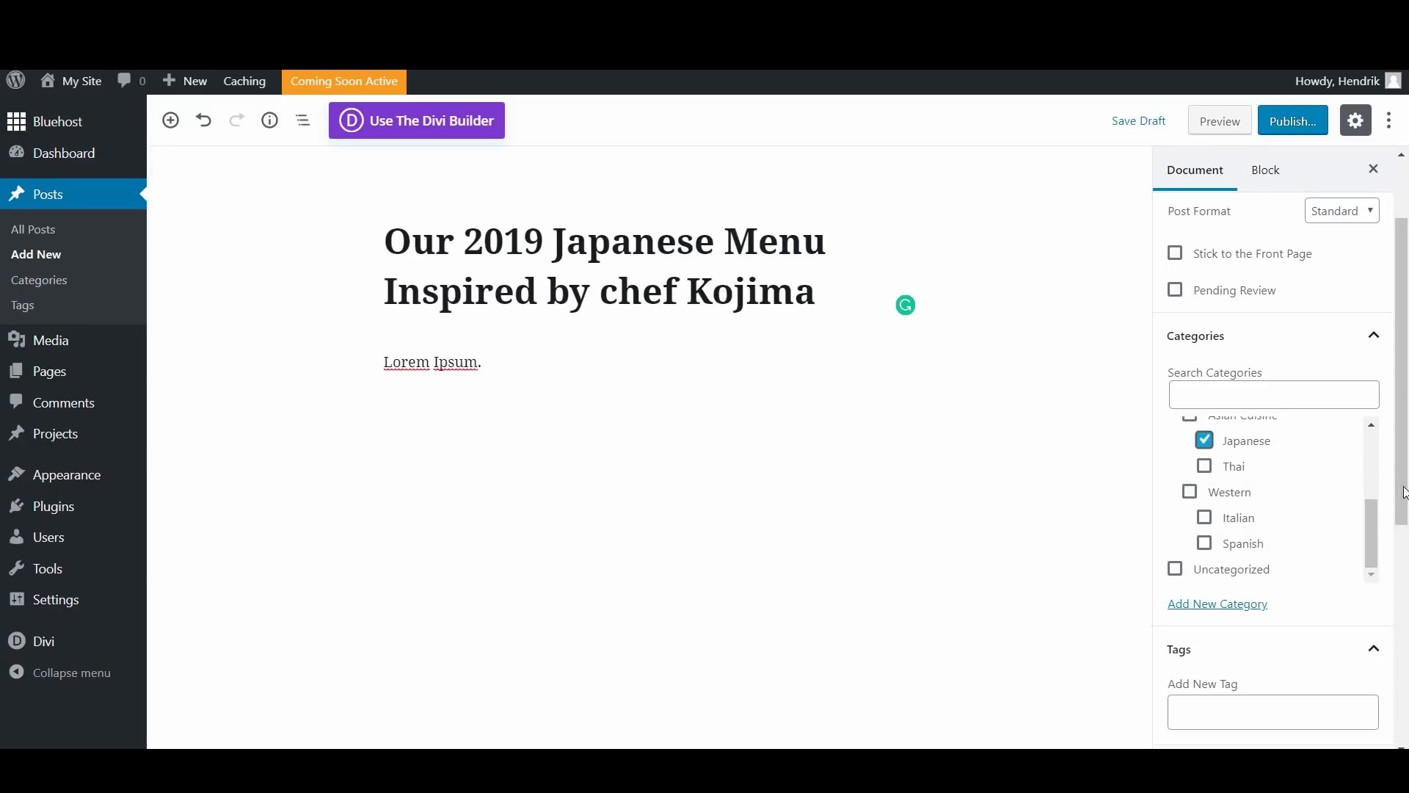
pyautogui.click(1277, 132)
pyautogui.click(1282, 121)
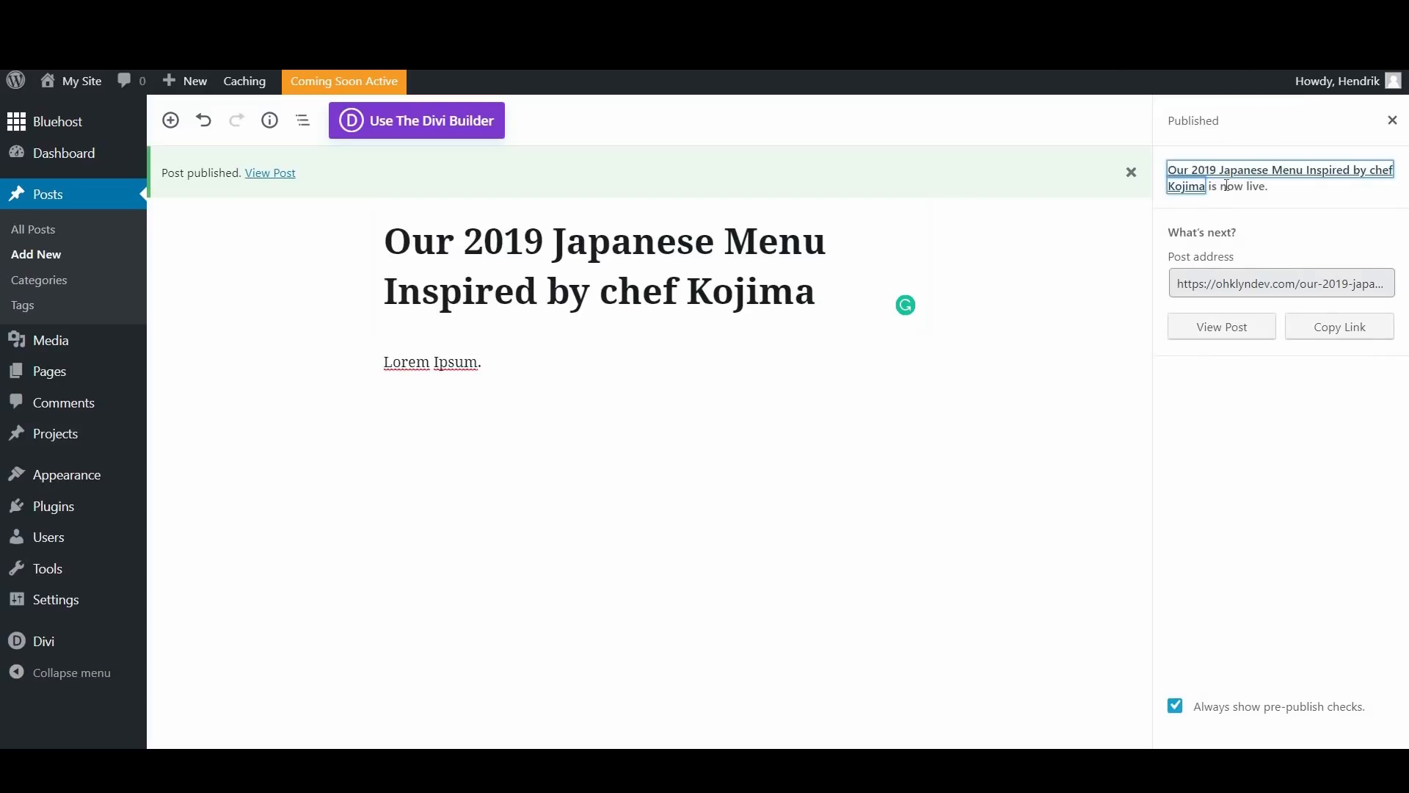
pyautogui.click(1392, 118)
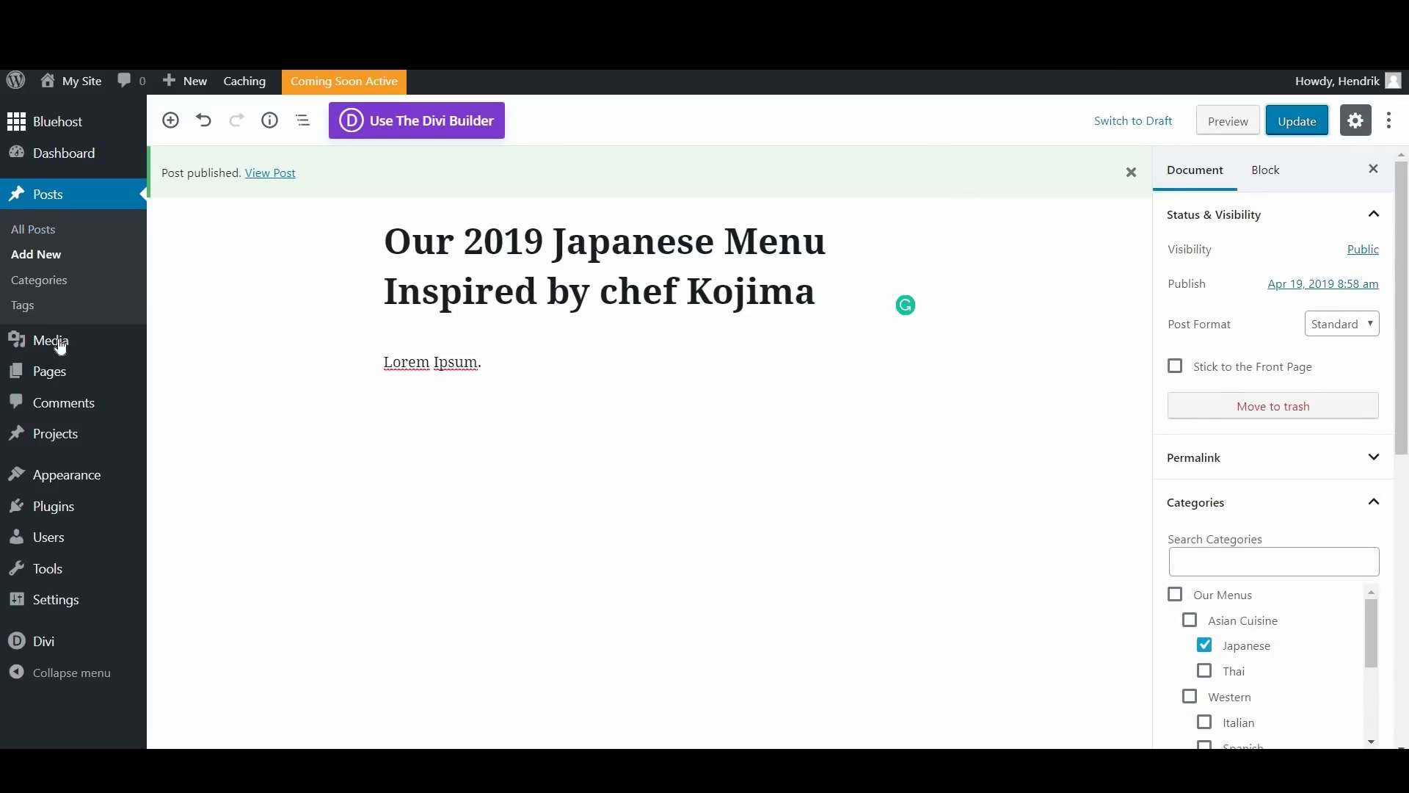
# Step: View the Blog page from the list of all pages and check how both published posts are displayed
pyautogui.moveTo(183, 375)
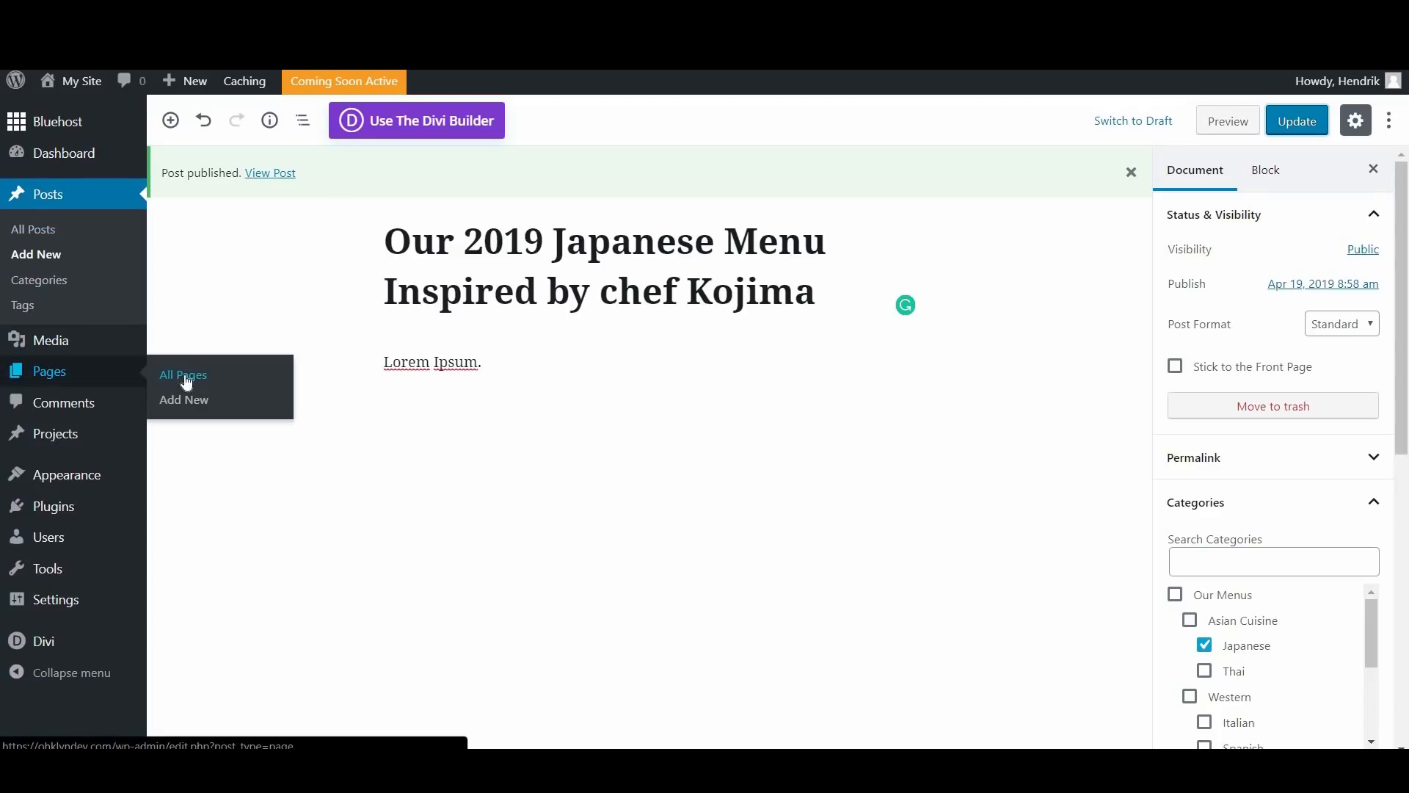
pyautogui.click(184, 374)
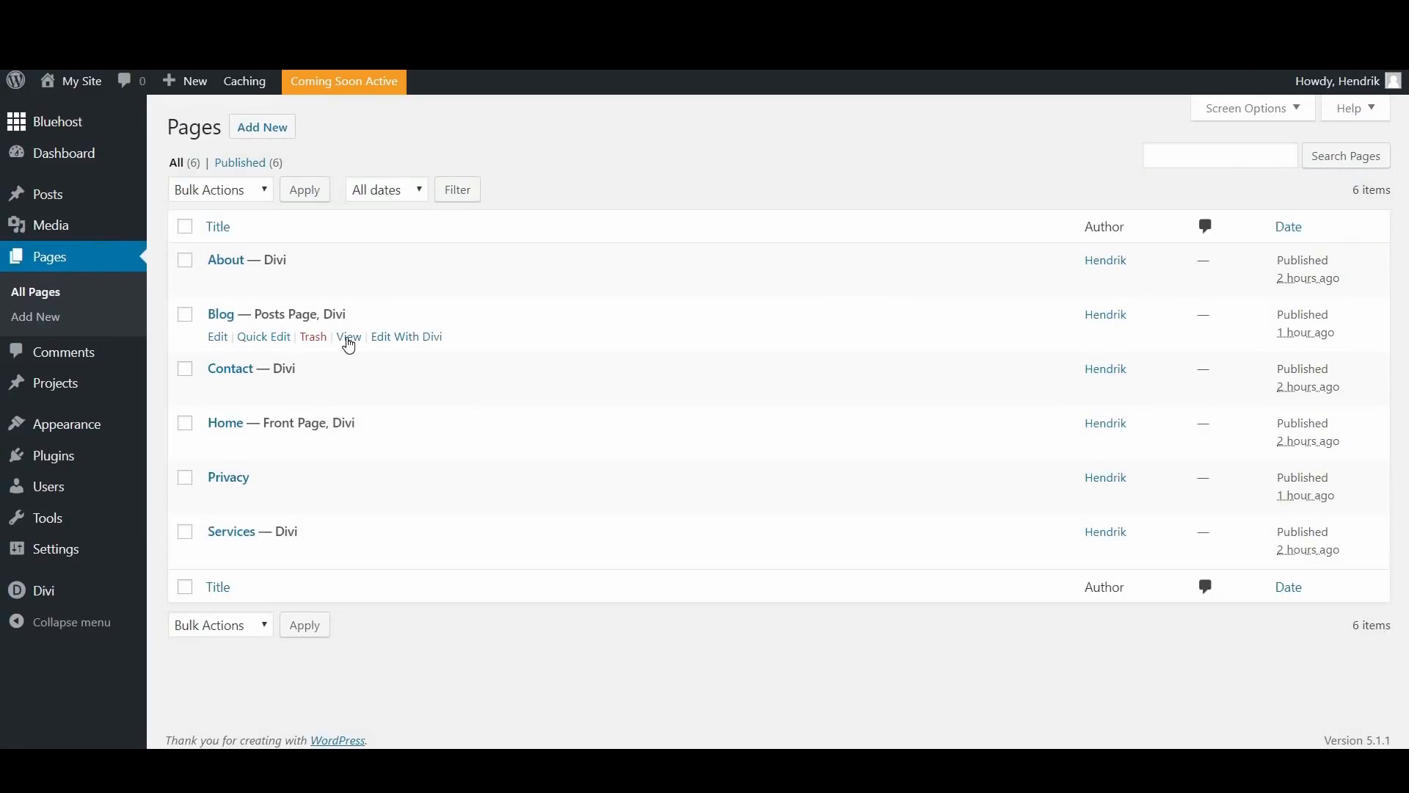
pyautogui.click(350, 337)
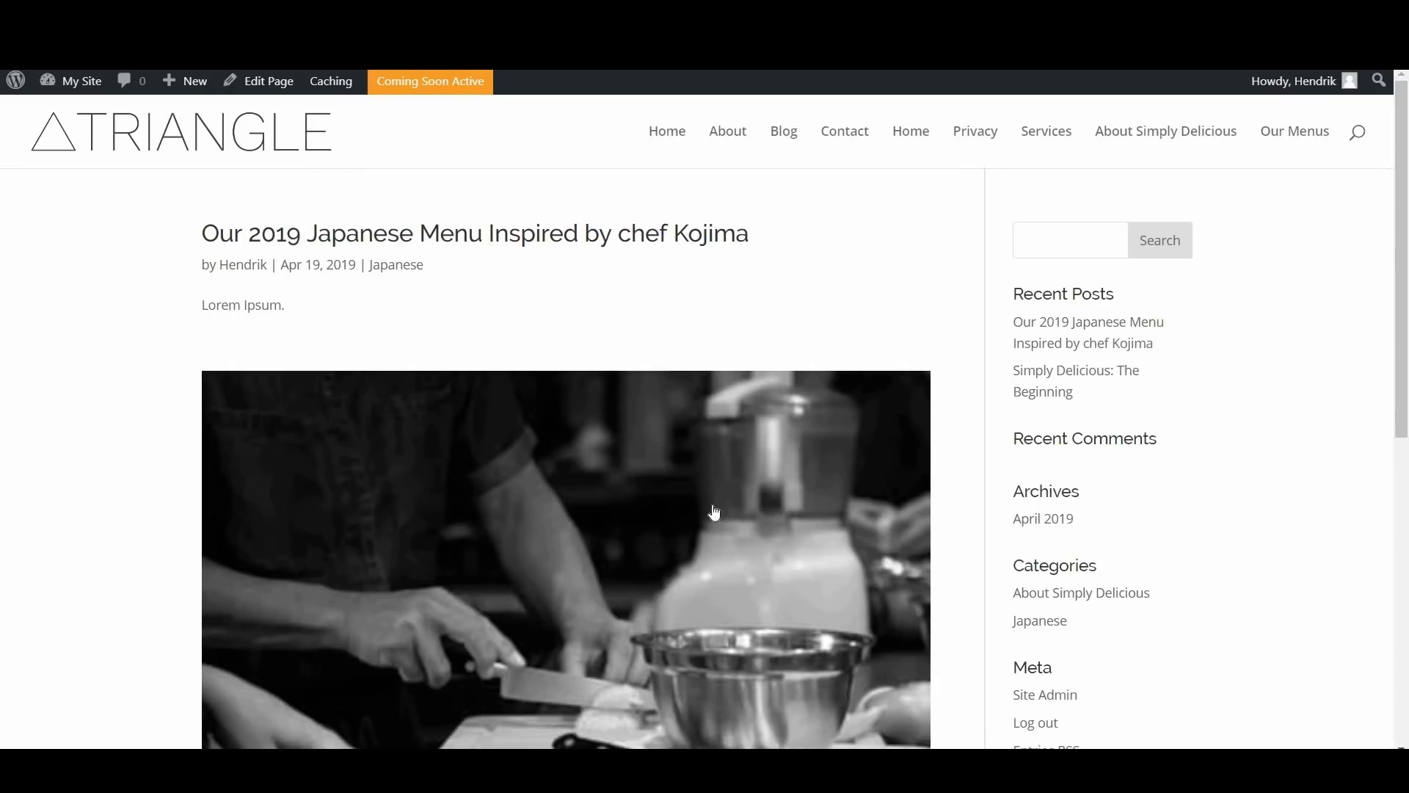
pyautogui.scroll(-3, 705, 502)
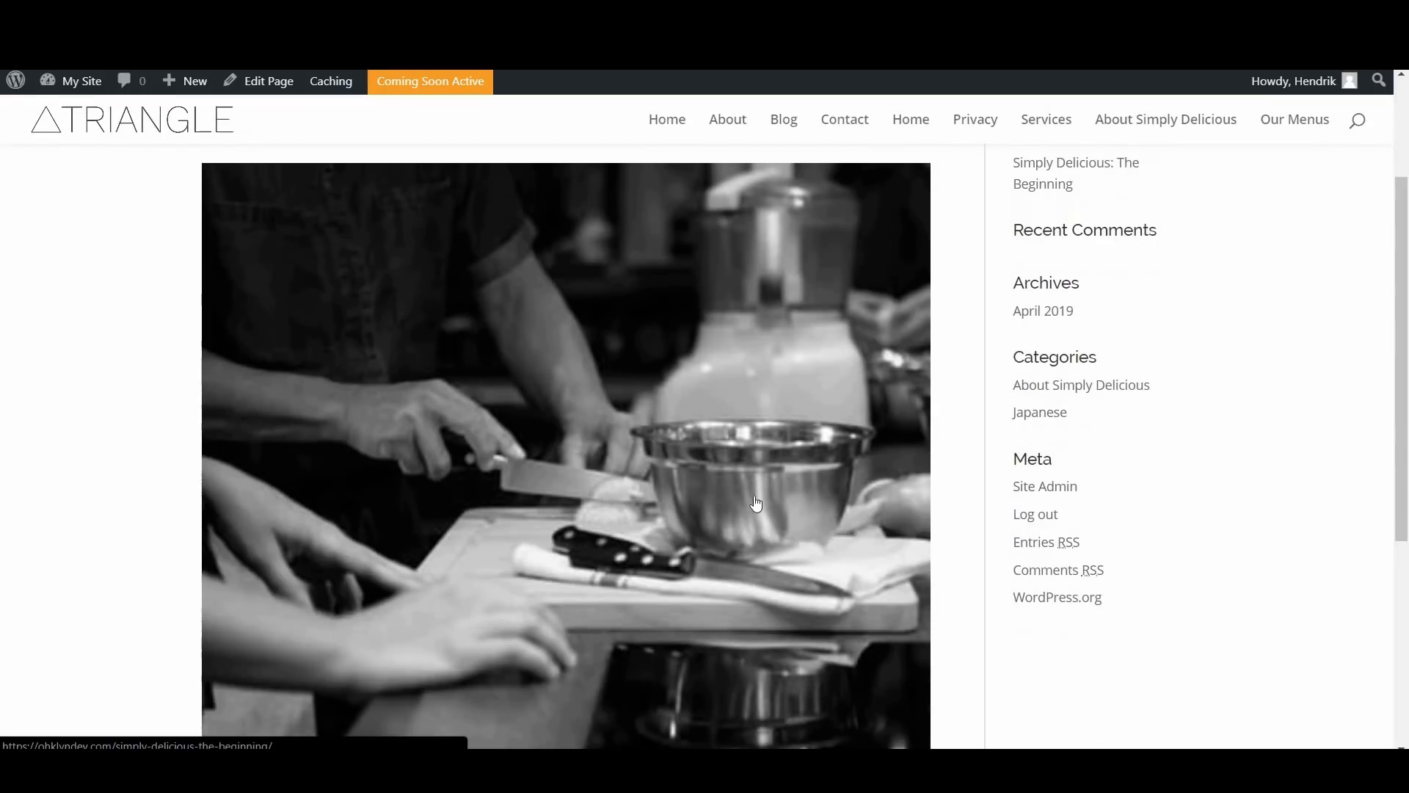
pyautogui.scroll(-2, 724, 536)
pyautogui.scroll(8, 628, 584)
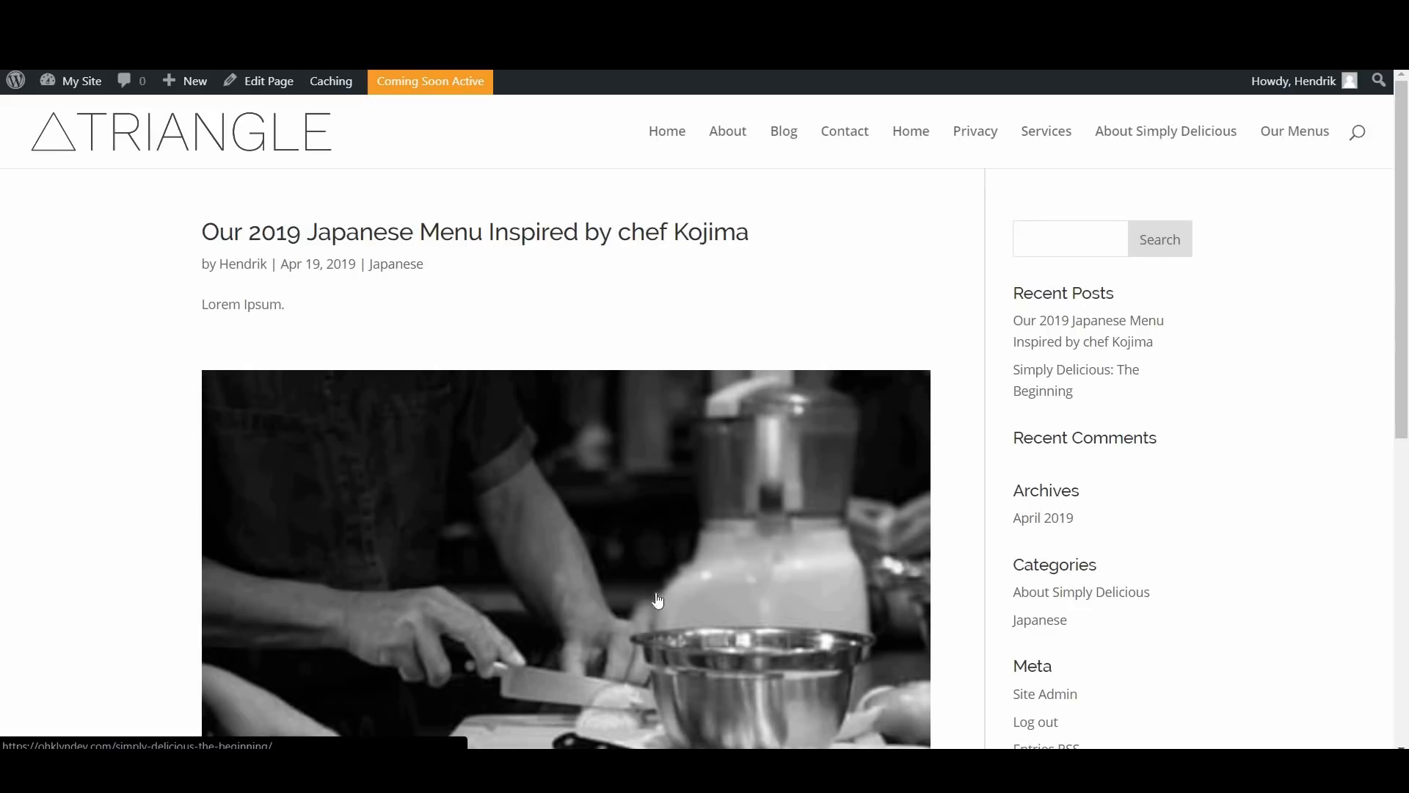
# Step: Open the Japanese menu post from the blog, review its layout and comment form, and view its Japanese category archive
pyautogui.click(482, 245)
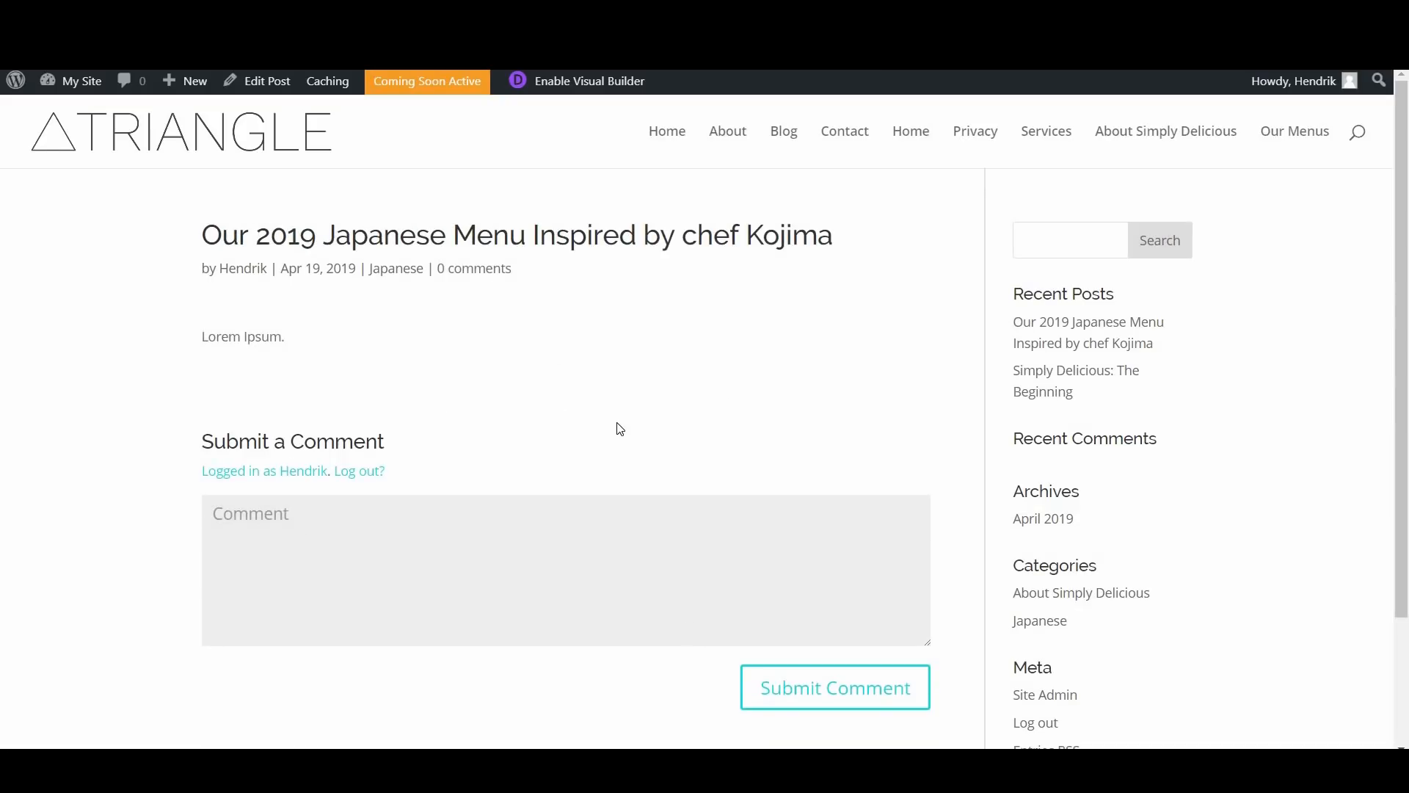
pyautogui.scroll(-2, 617, 448)
pyautogui.scroll(2, 615, 459)
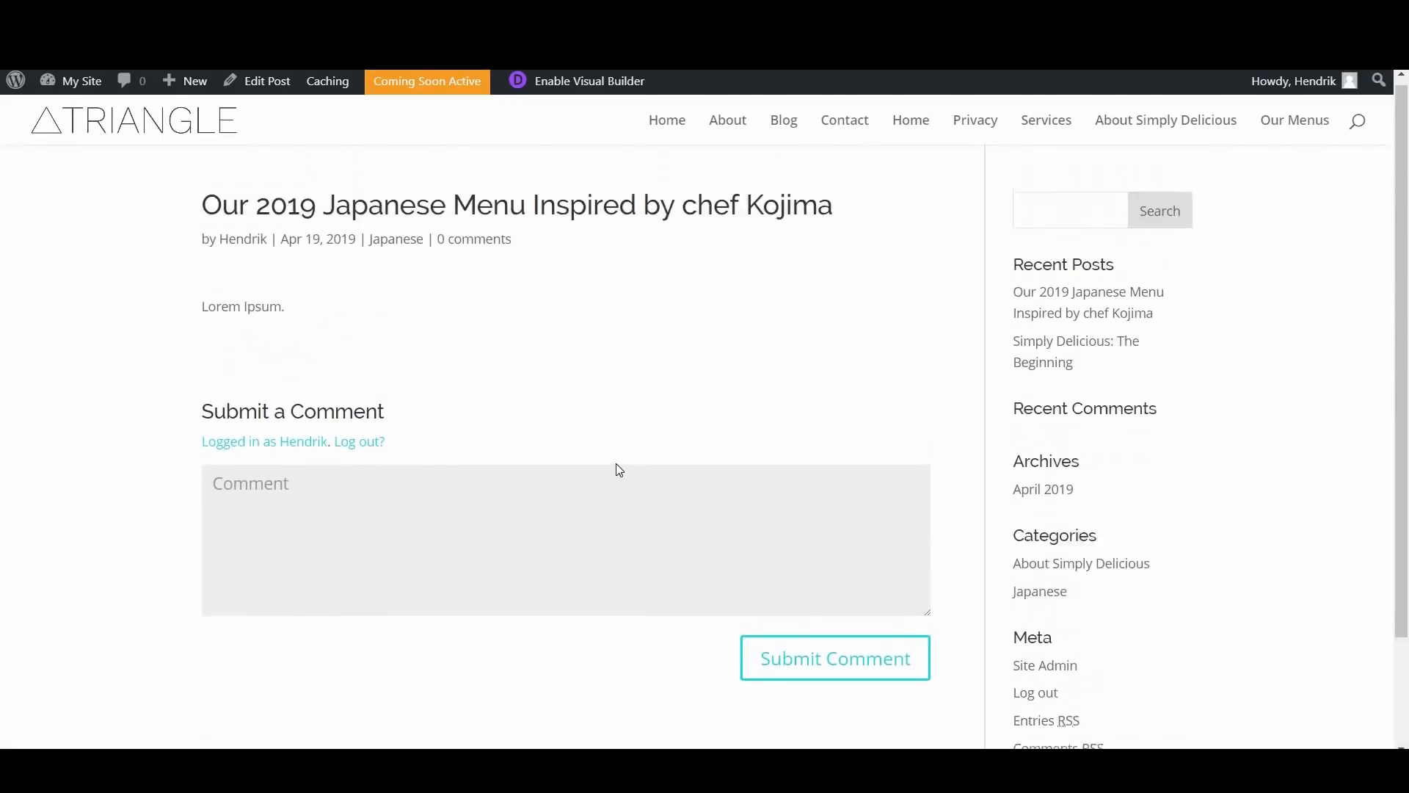
pyautogui.scroll(-2, 618, 463)
pyautogui.scroll(2, 641, 483)
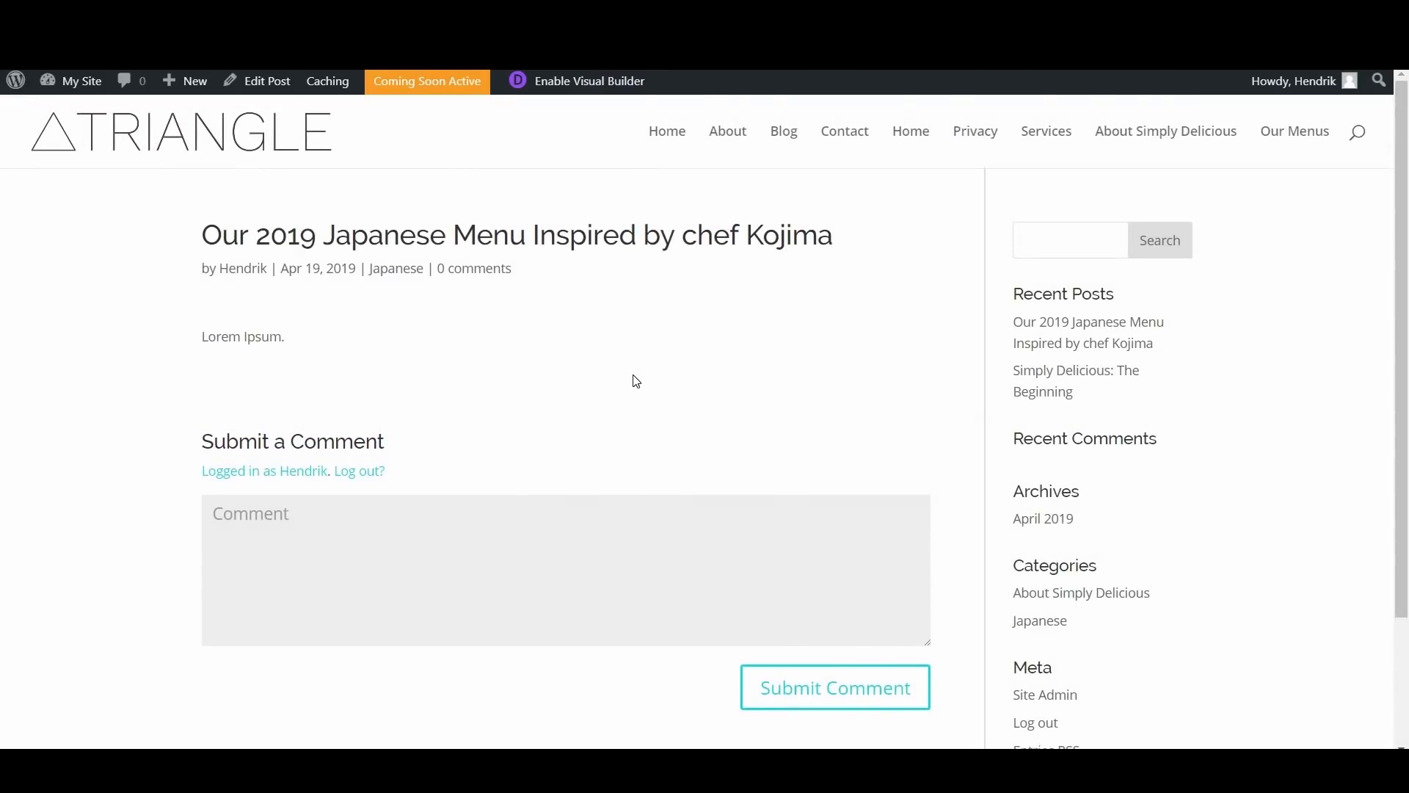
pyautogui.click(409, 272)
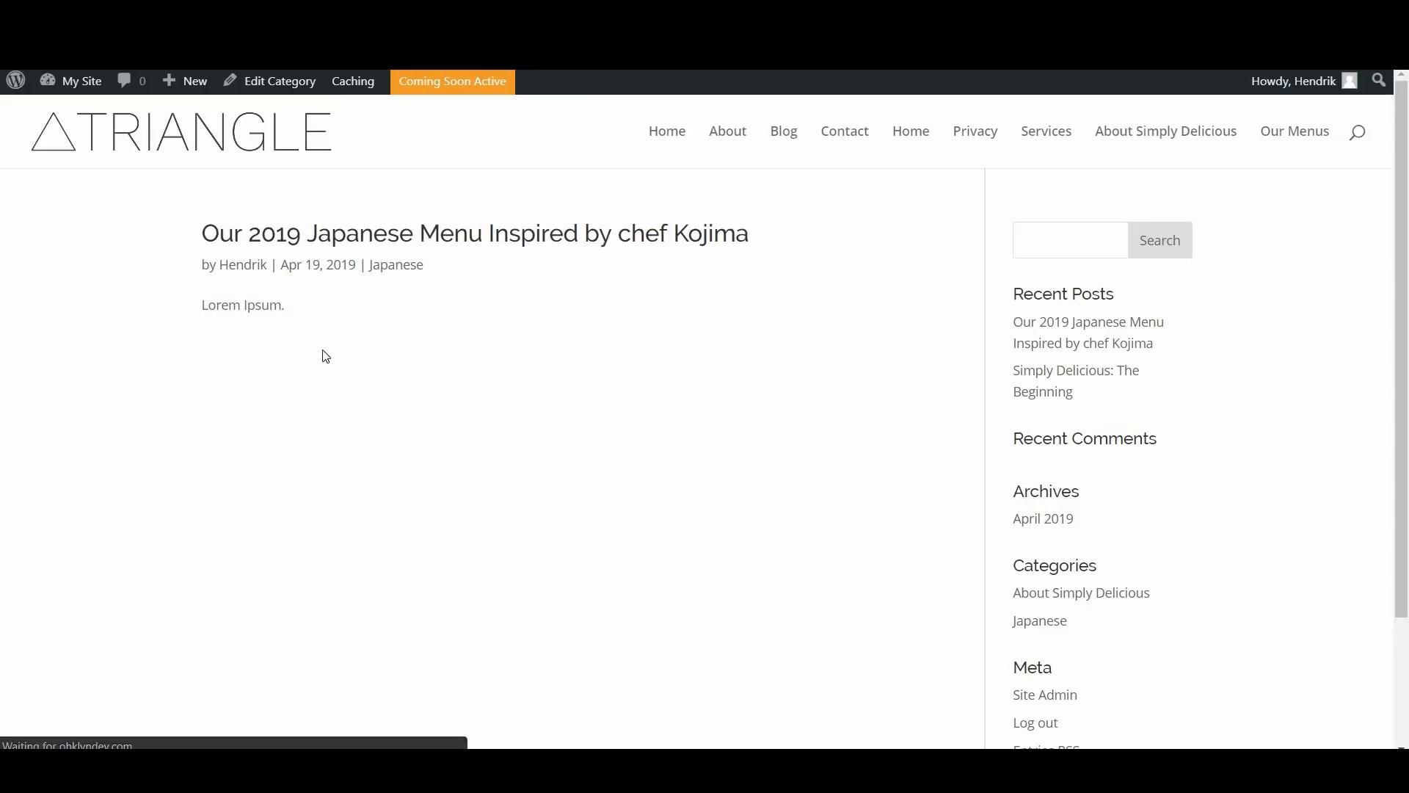
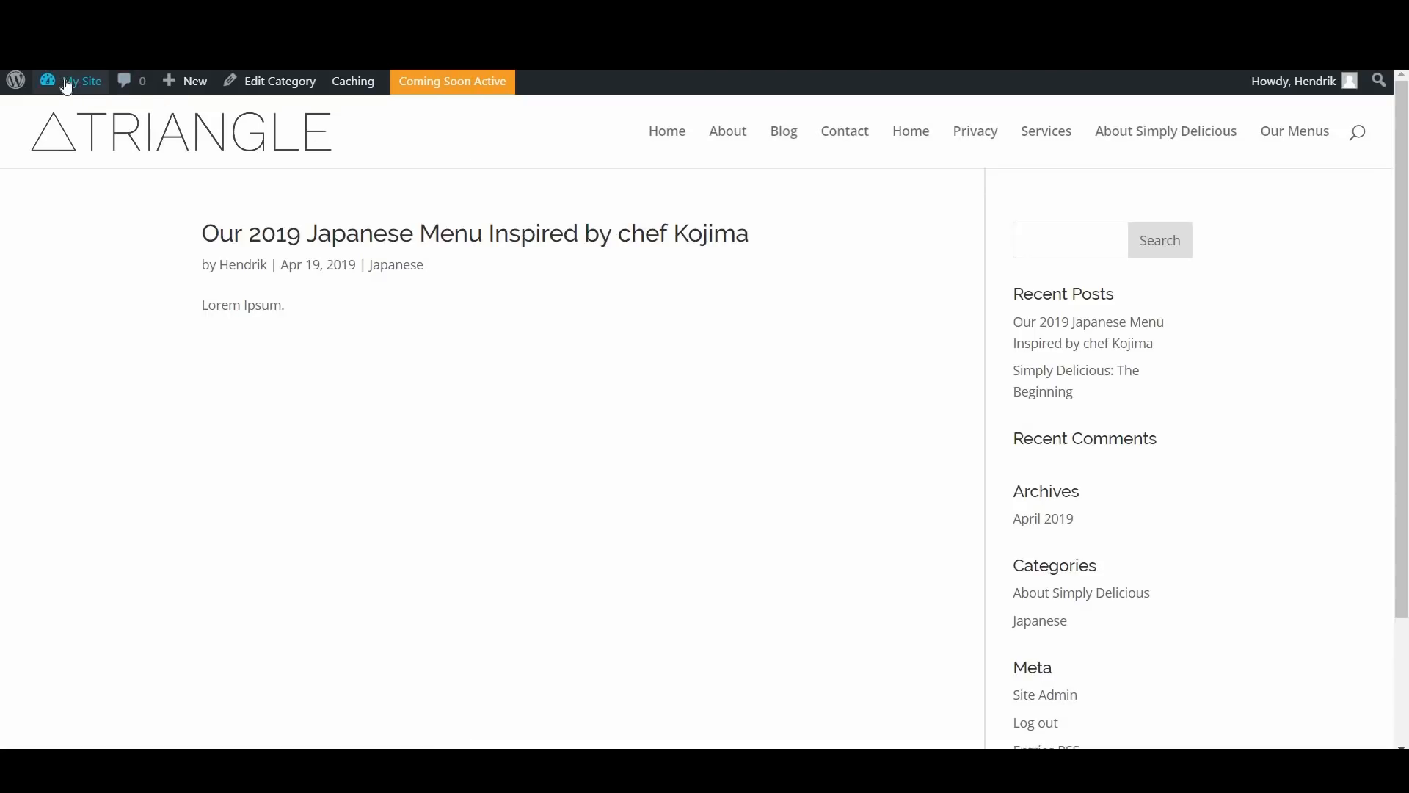
# Step: Open the menu management from the dashboard and create a new menu named "Main Navigation"
pyautogui.moveTo(66, 84)
pyautogui.click(67, 117)
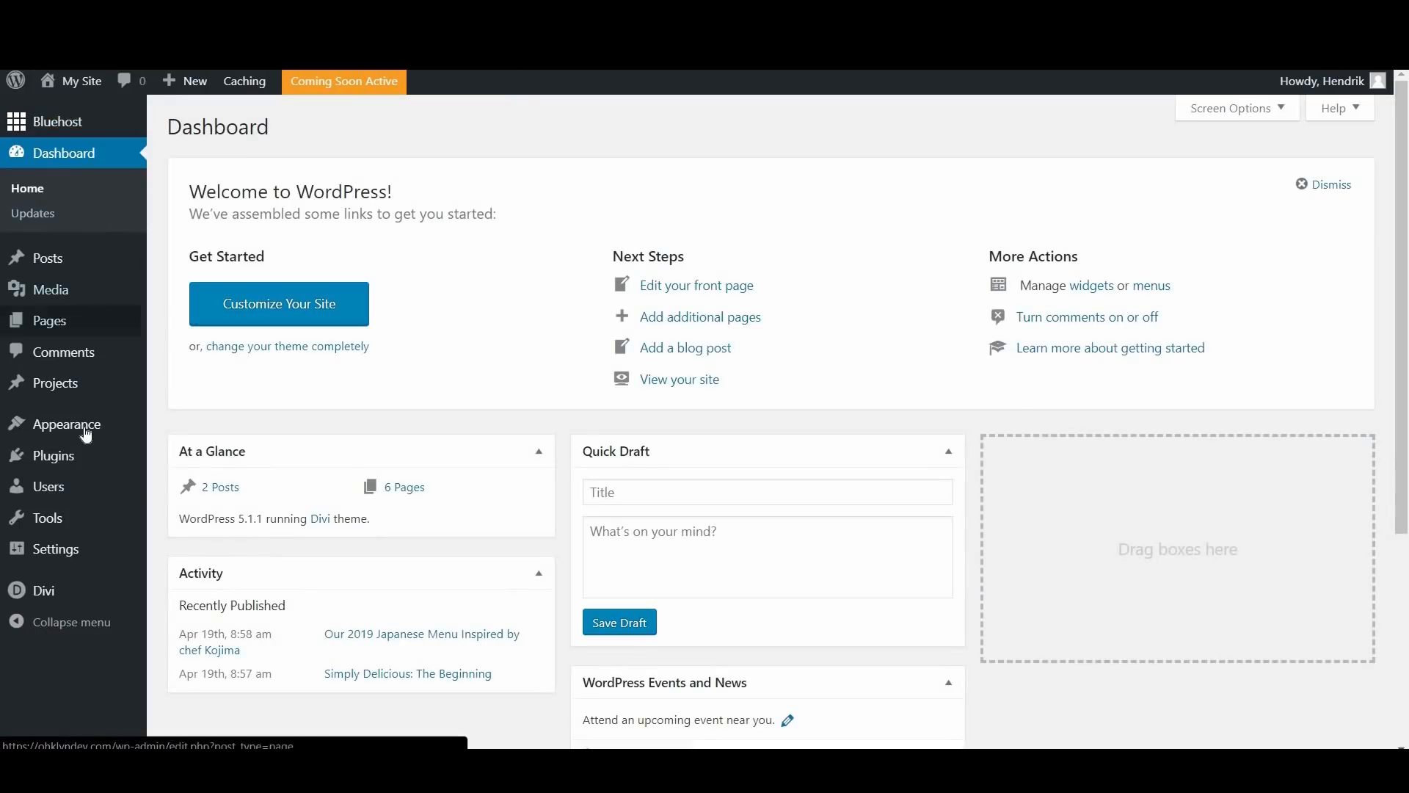
pyautogui.moveTo(132, 433)
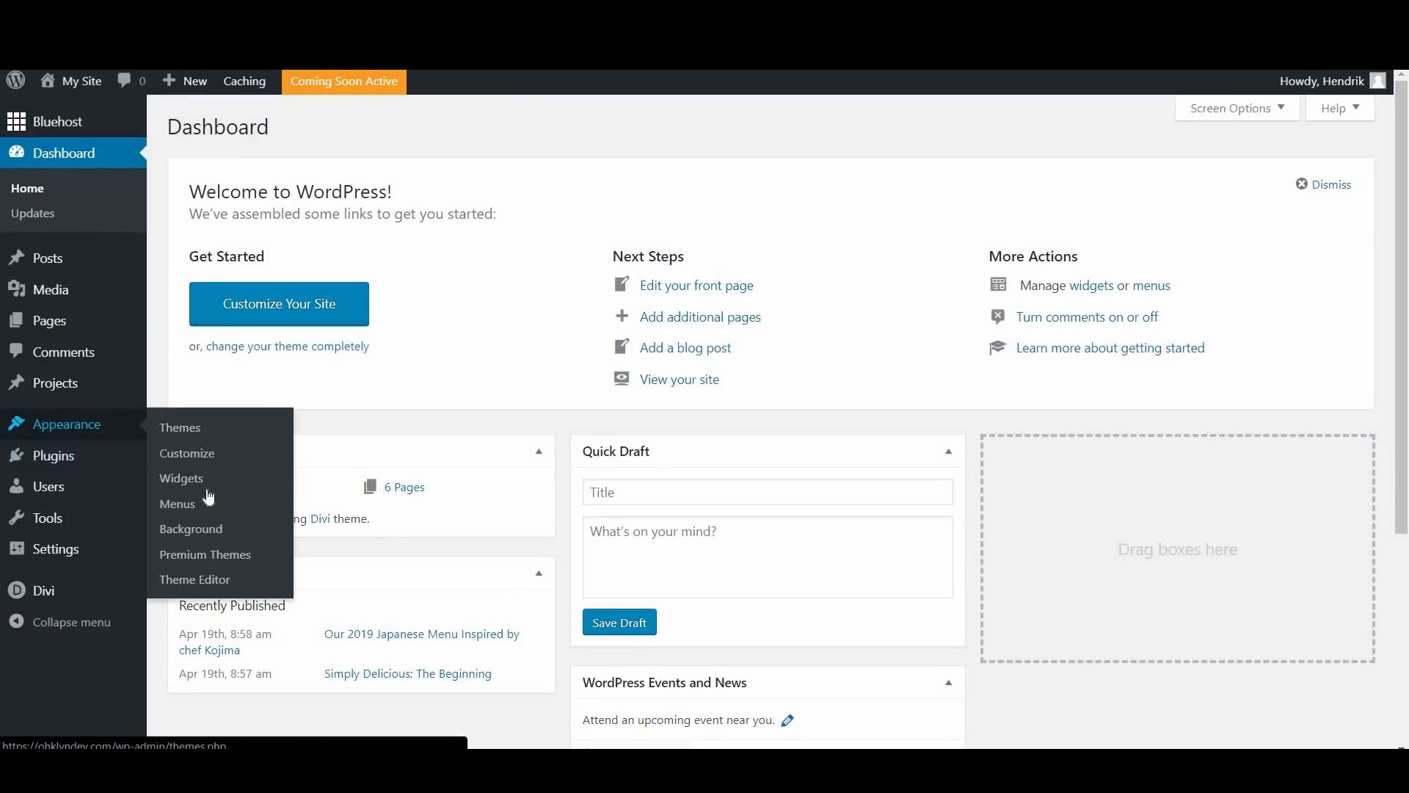
pyautogui.click(184, 514)
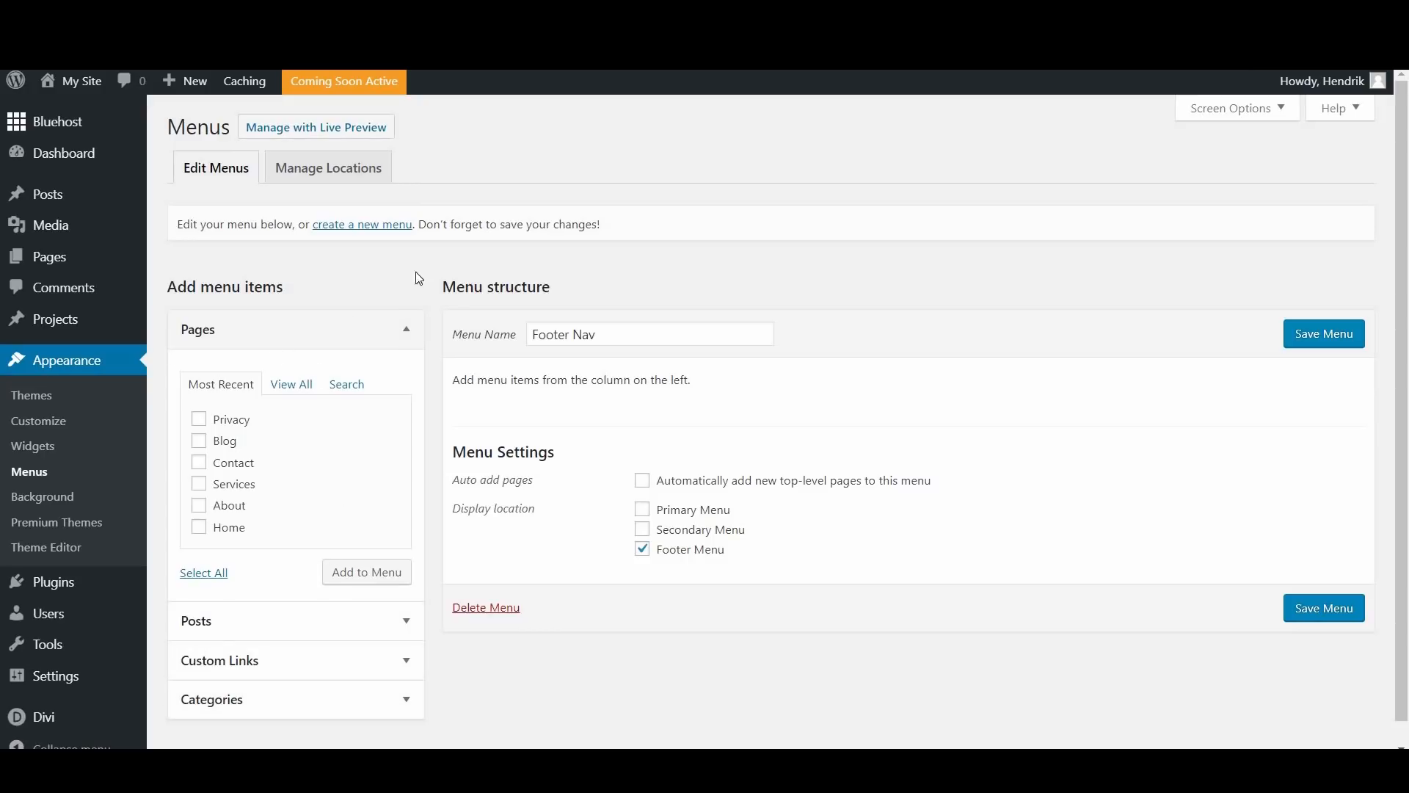
pyautogui.click(369, 228)
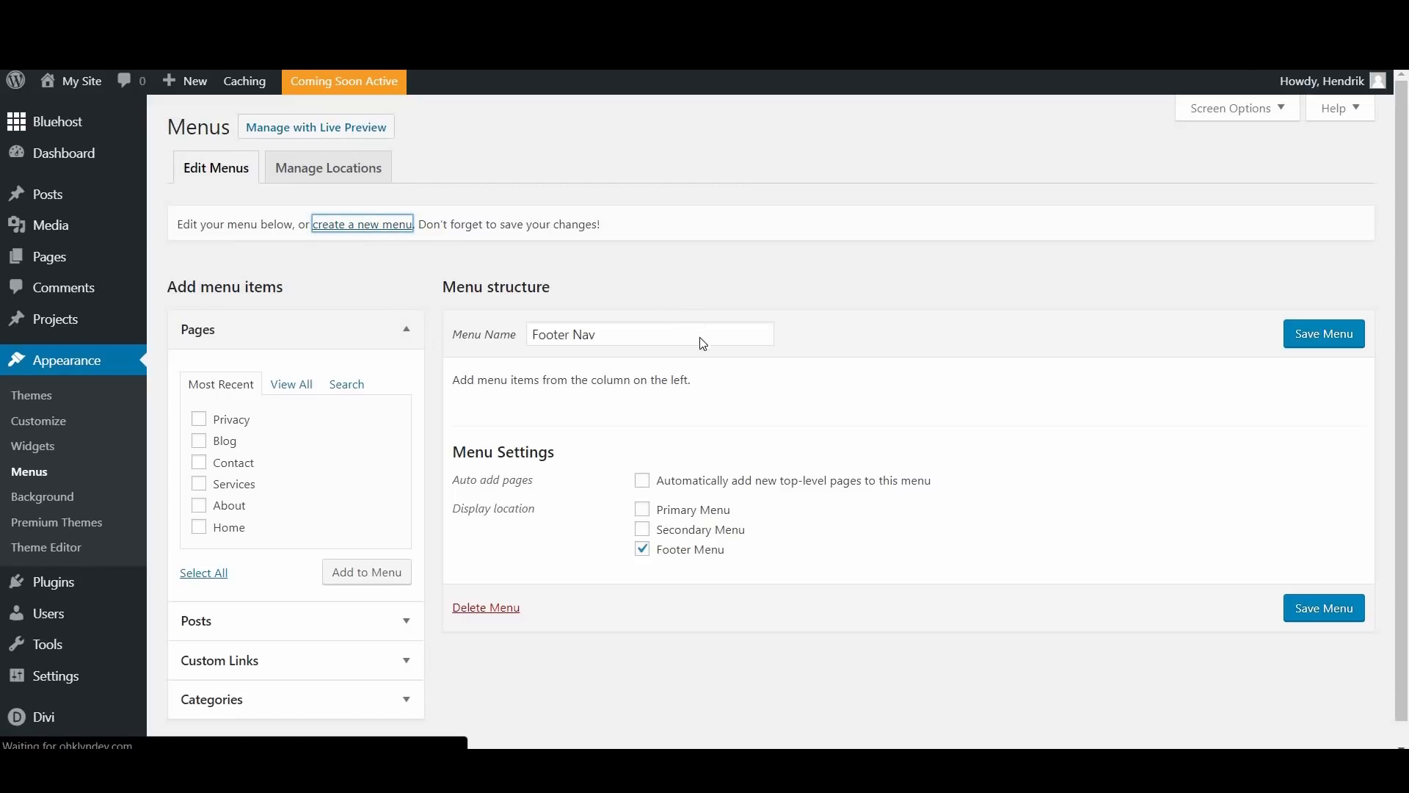
pyautogui.click(624, 330)
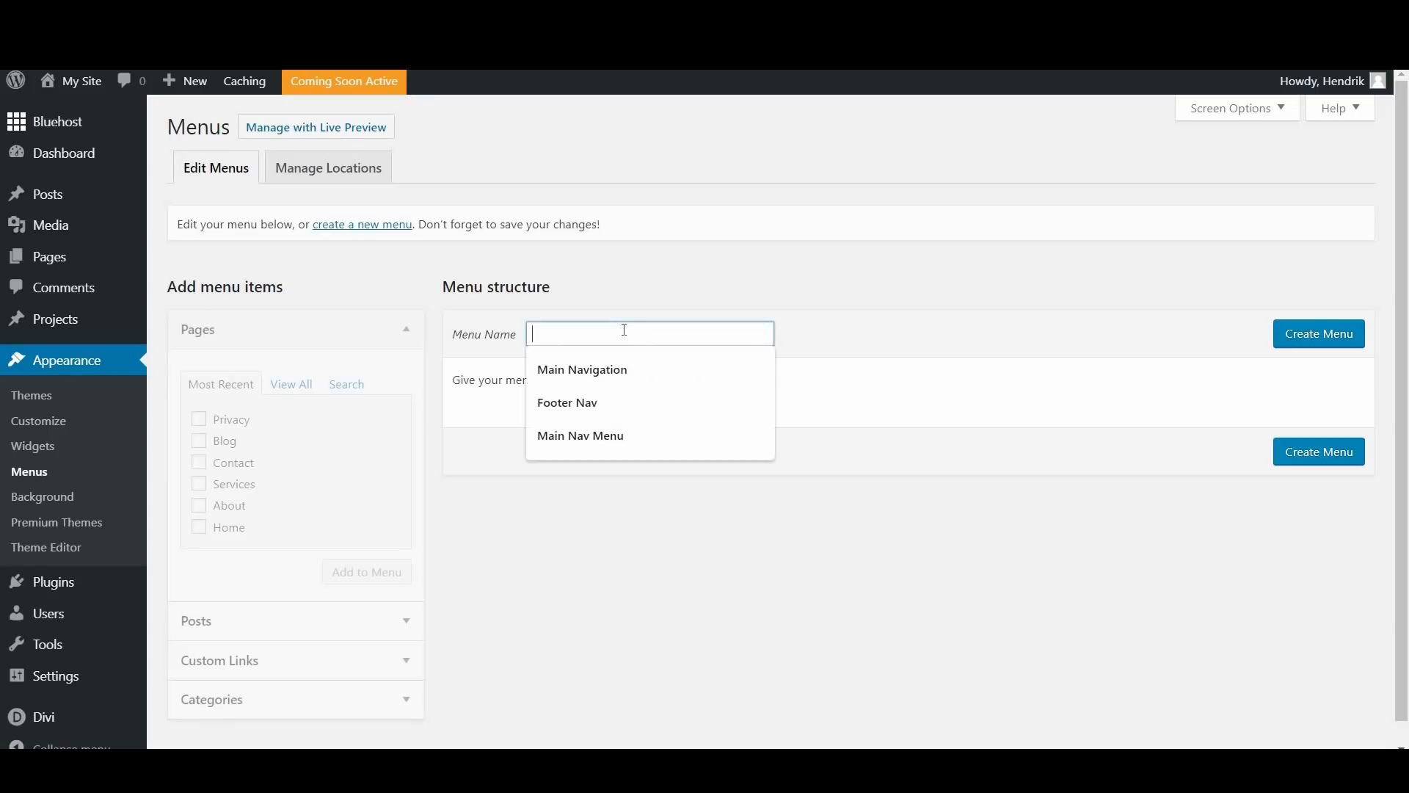
pyautogui.click(645, 372)
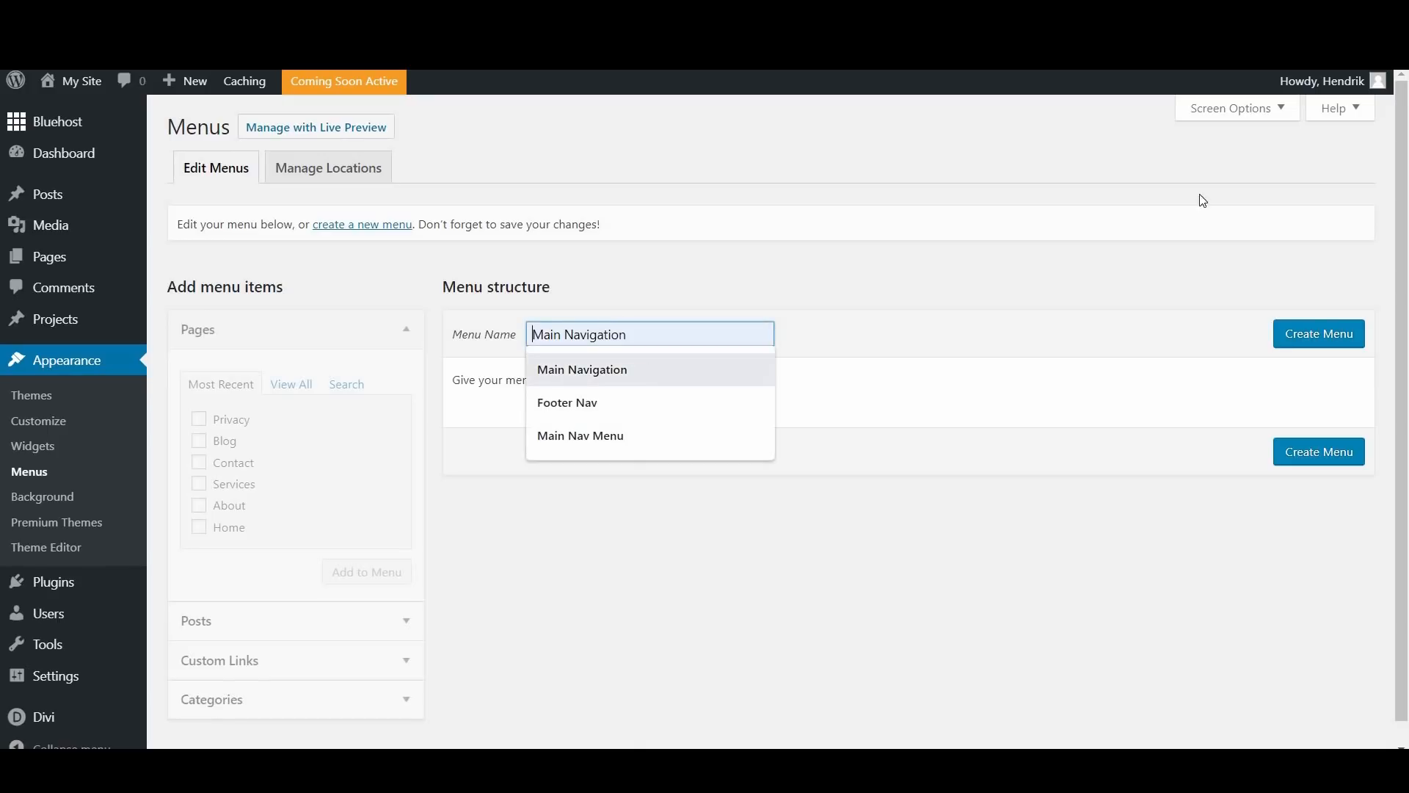
pyautogui.click(1338, 344)
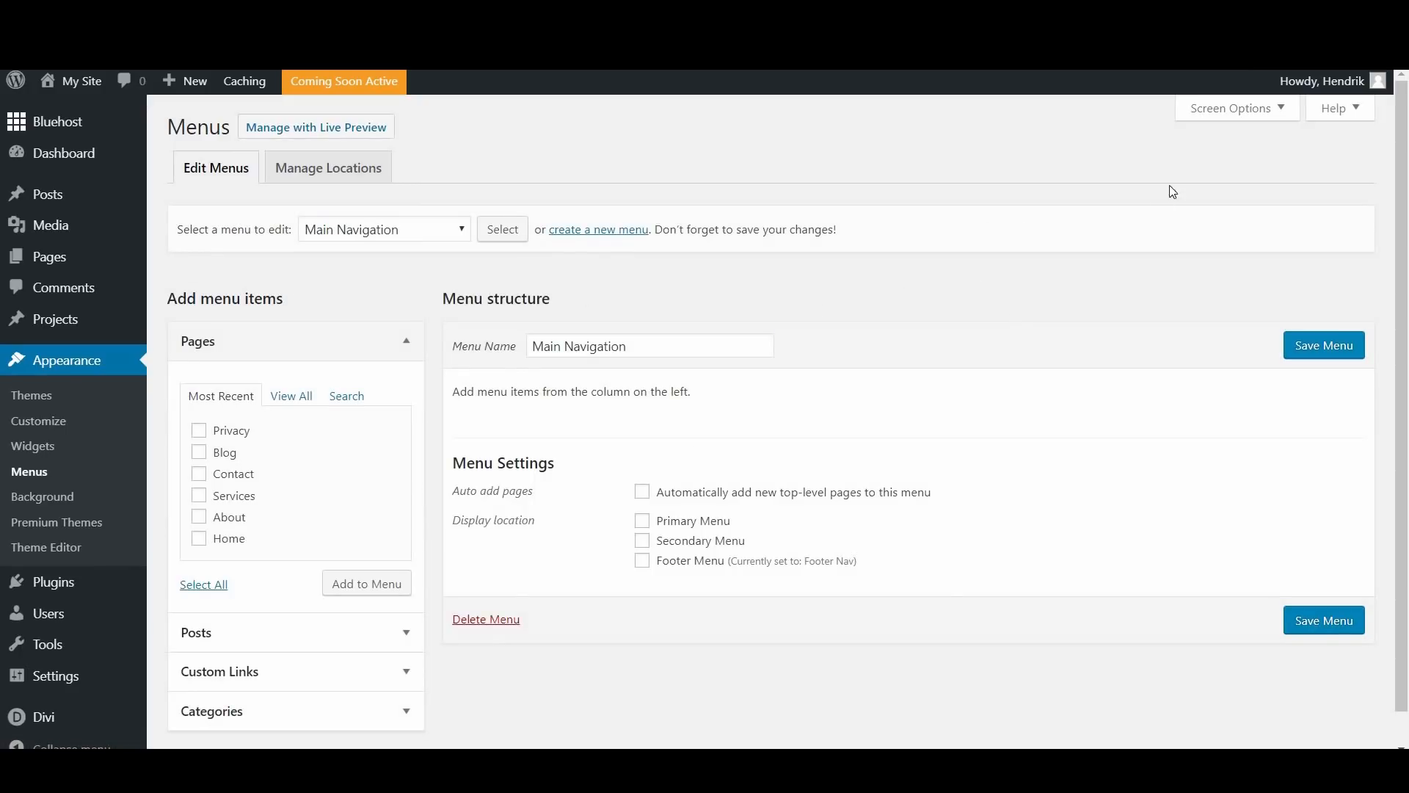
# Step: Show the CSS Classes and Link Target advanced properties for menu items
pyautogui.click(1257, 116)
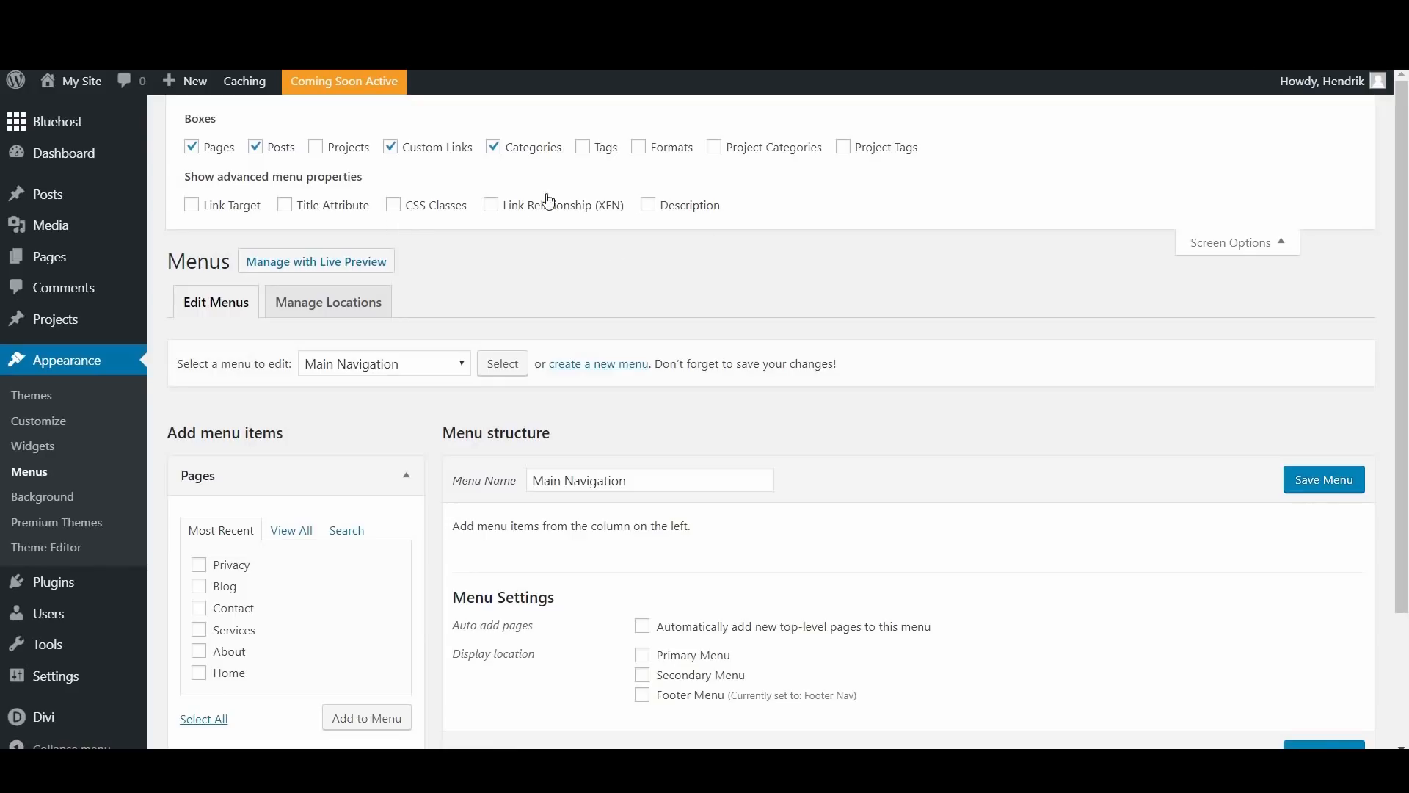
pyautogui.click(396, 207)
pyautogui.click(229, 218)
pyautogui.scroll(-3, 860, 400)
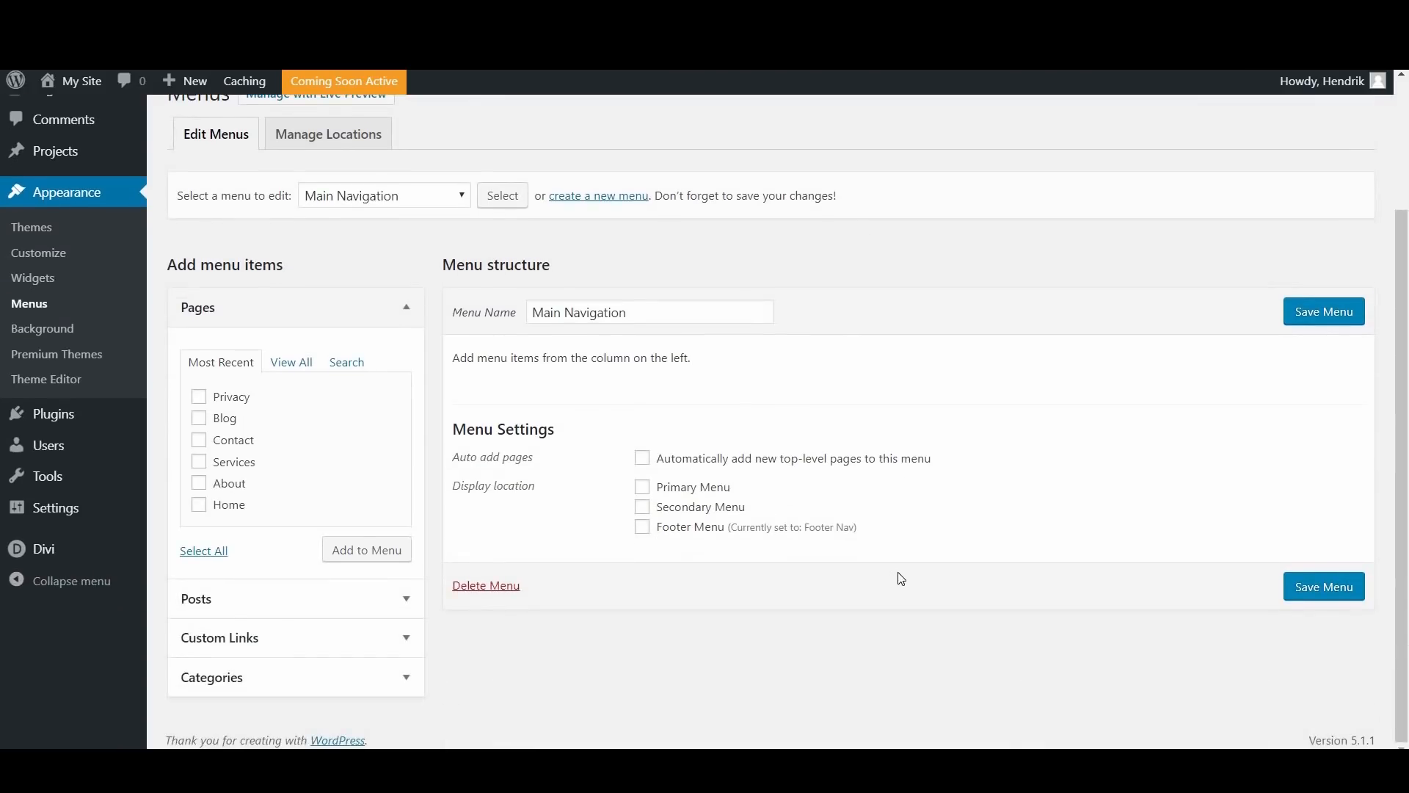
pyautogui.scroll(3, 908, 582)
# Step: Add the Home, About, Services, Contact and Blog pages to the menu and move Home to the first position
pyautogui.scroll(-3, 707, 541)
pyautogui.click(201, 484)
pyautogui.click(198, 441)
pyautogui.click(228, 421)
pyautogui.click(389, 558)
pyautogui.click(389, 558)
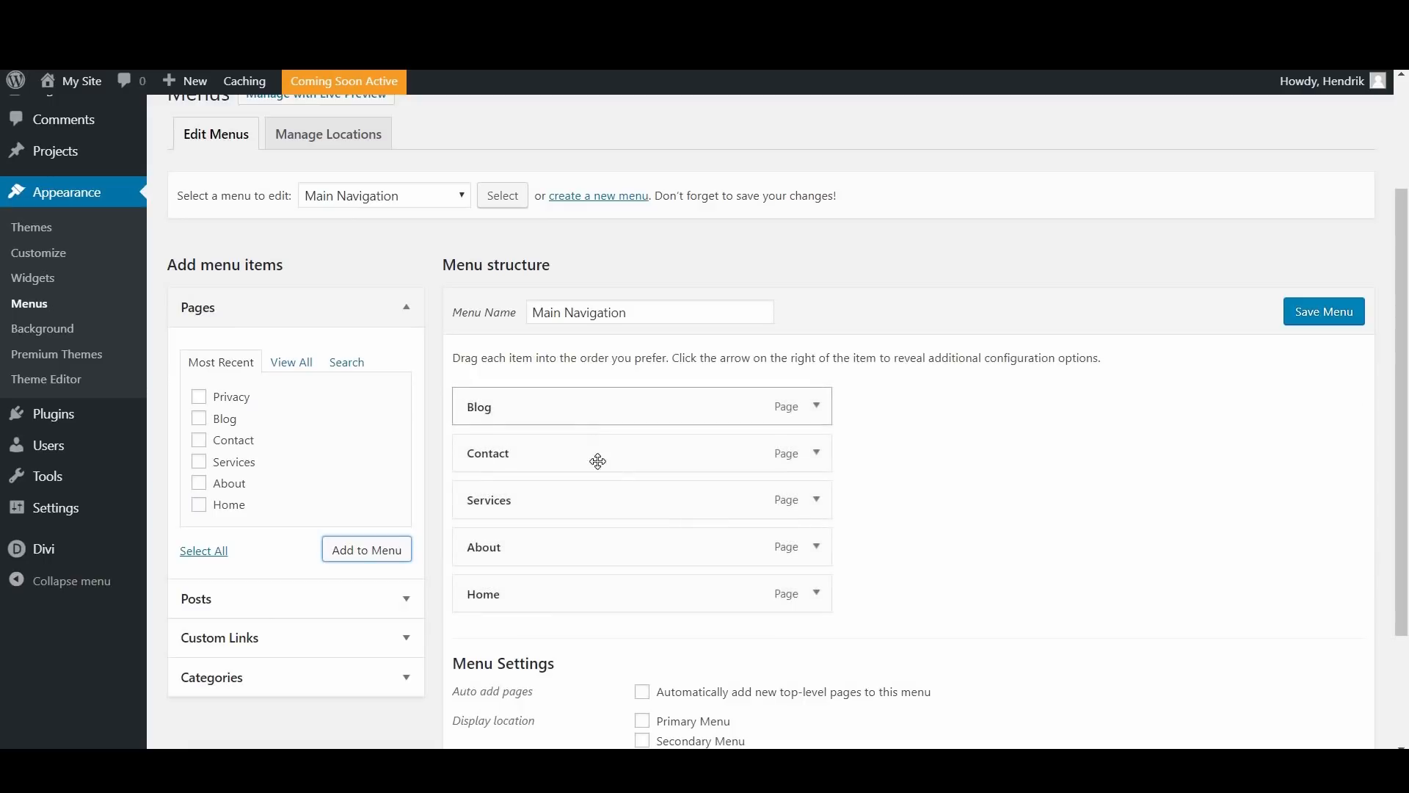
pyautogui.scroll(-1, 589, 511)
pyautogui.moveTo(574, 492); pyautogui.dragTo(575, 314)
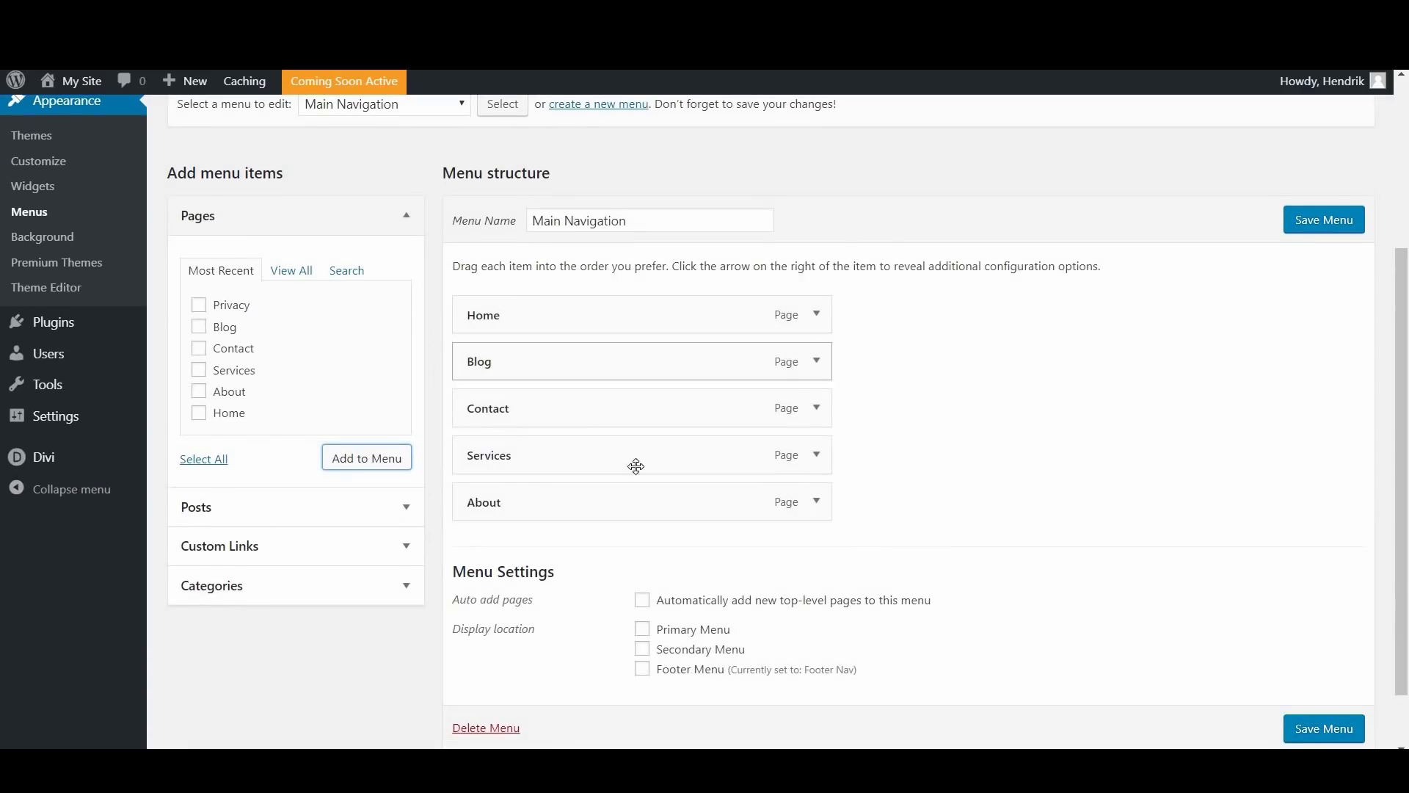
# Step: Add the About Simply Delicious and Japanese categories to the menu and nest both as sub items under Blog
pyautogui.click(233, 506)
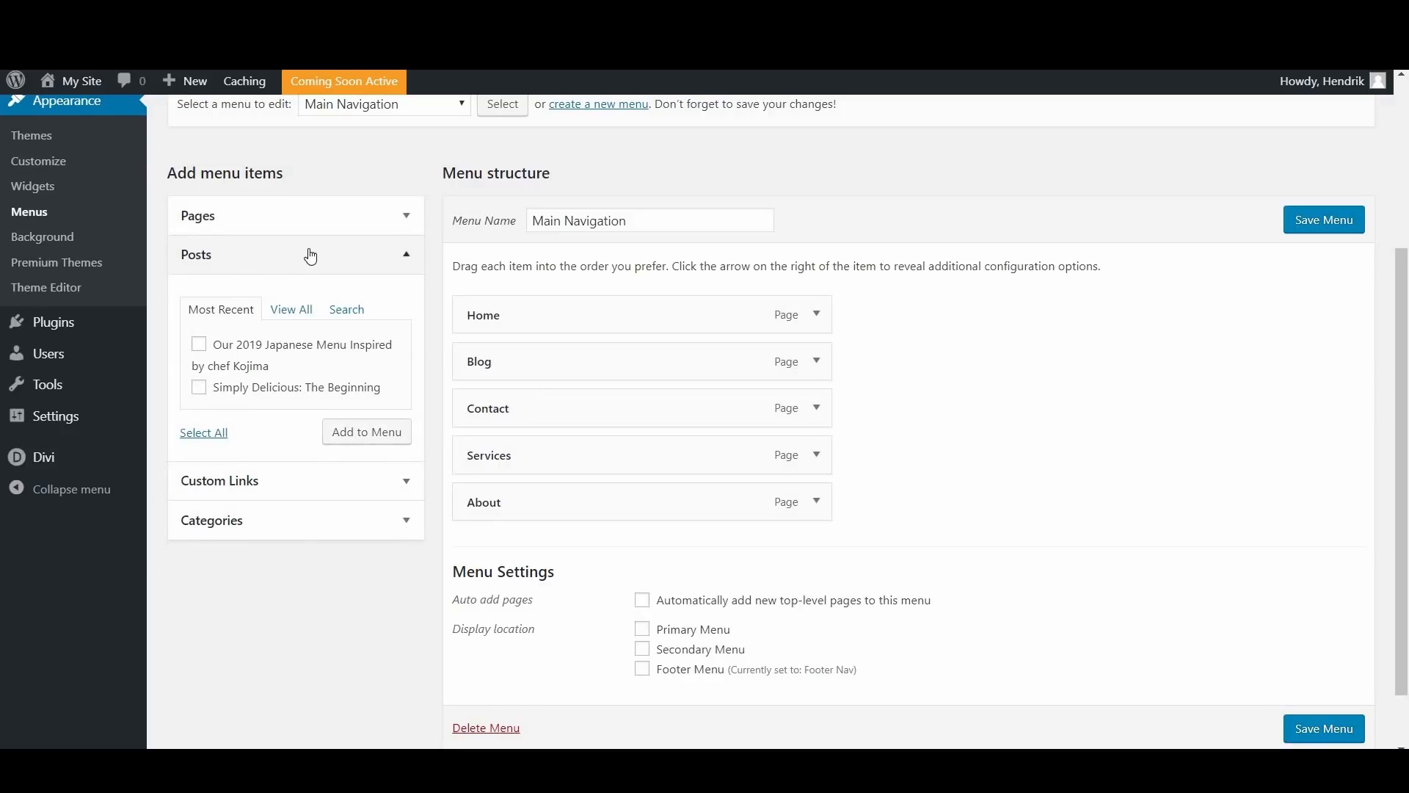
pyautogui.click(295, 258)
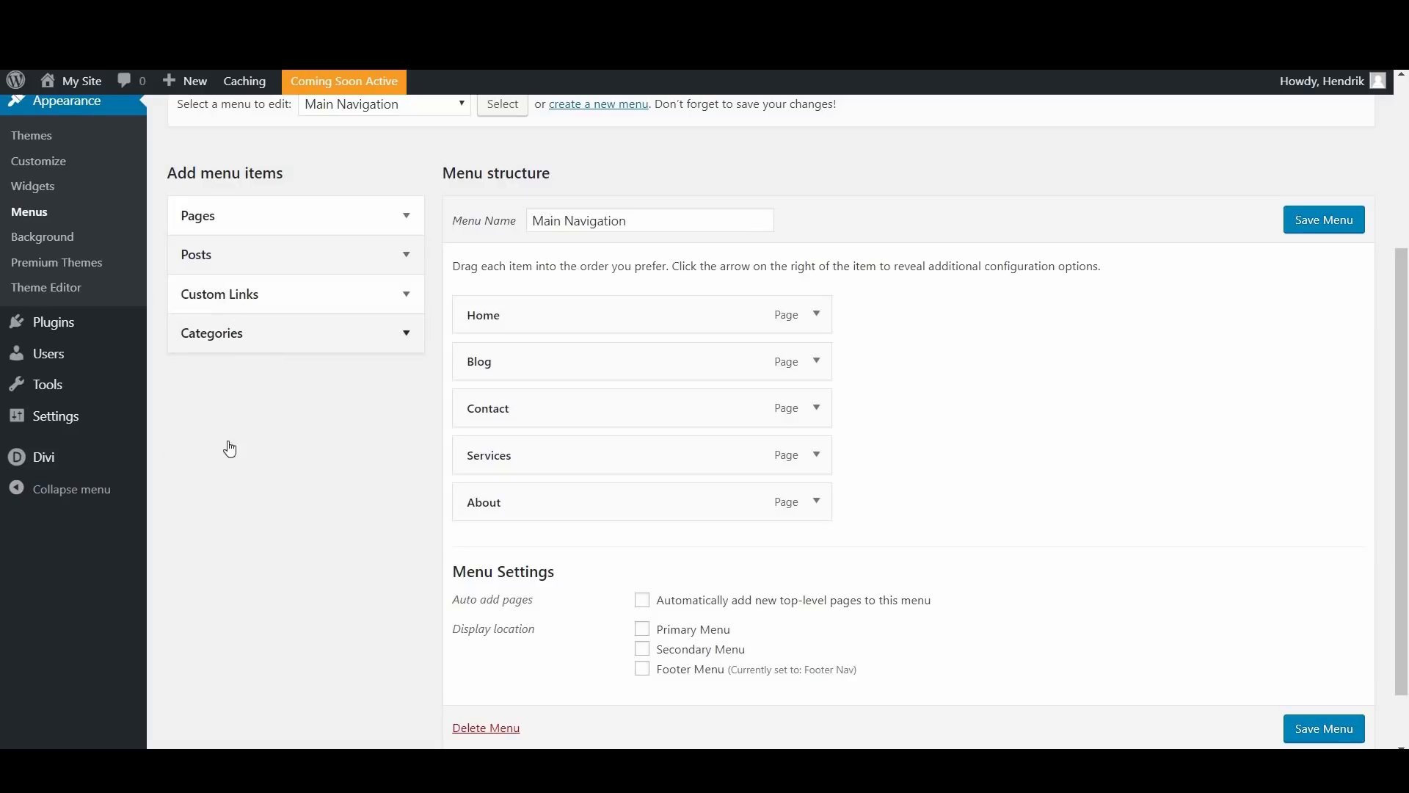
pyautogui.click(239, 334)
pyautogui.click(199, 423)
pyautogui.click(199, 444)
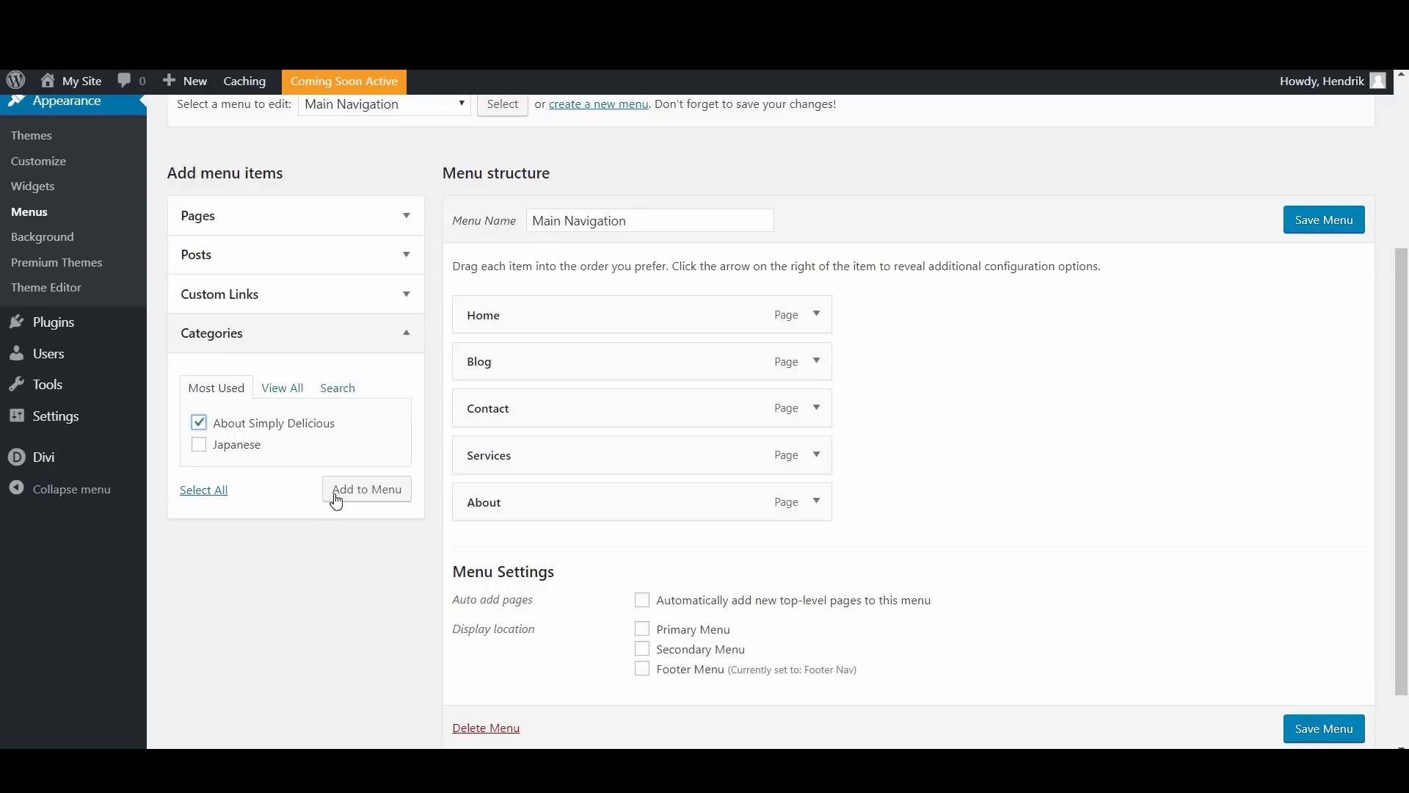
pyautogui.click(354, 496)
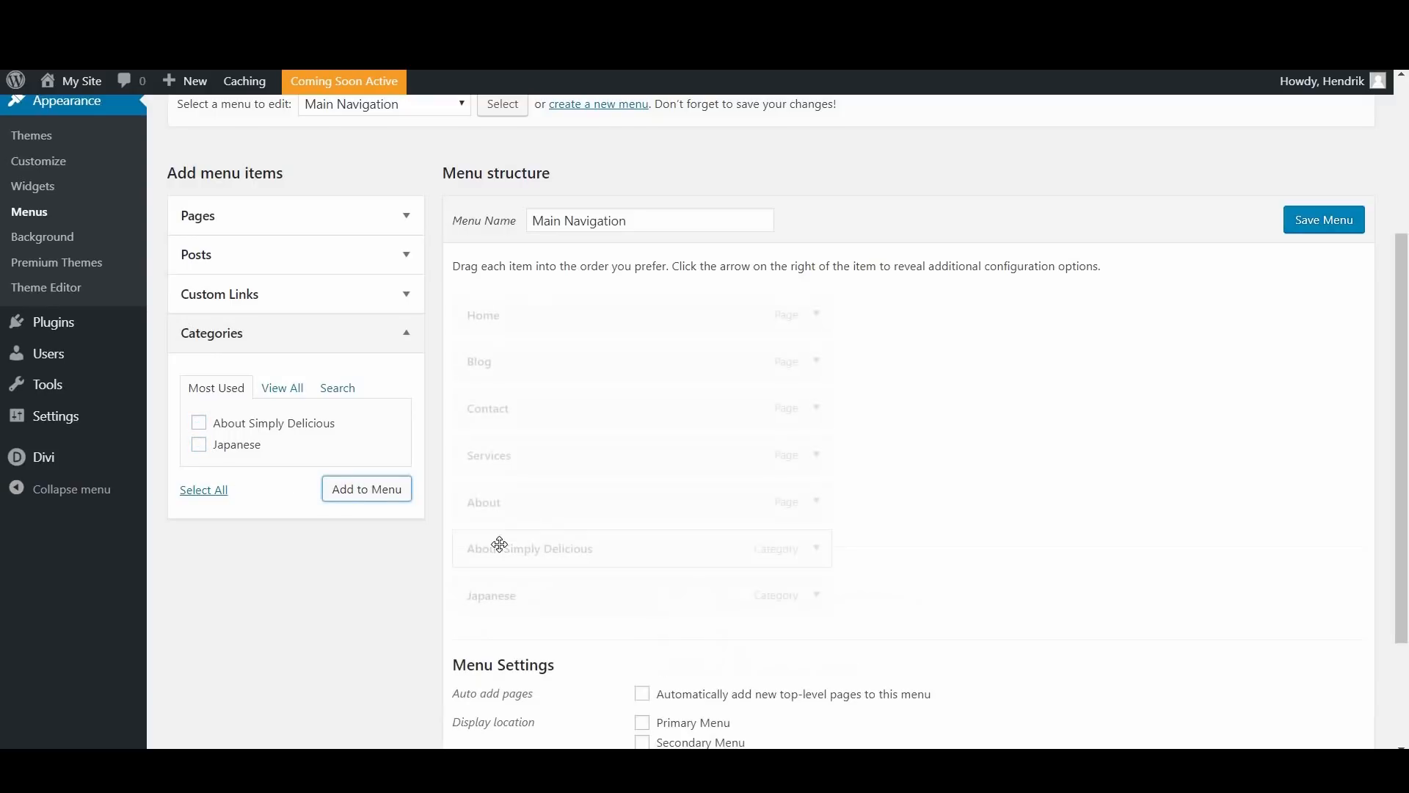
pyautogui.moveTo(518, 548); pyautogui.dragTo(535, 431)
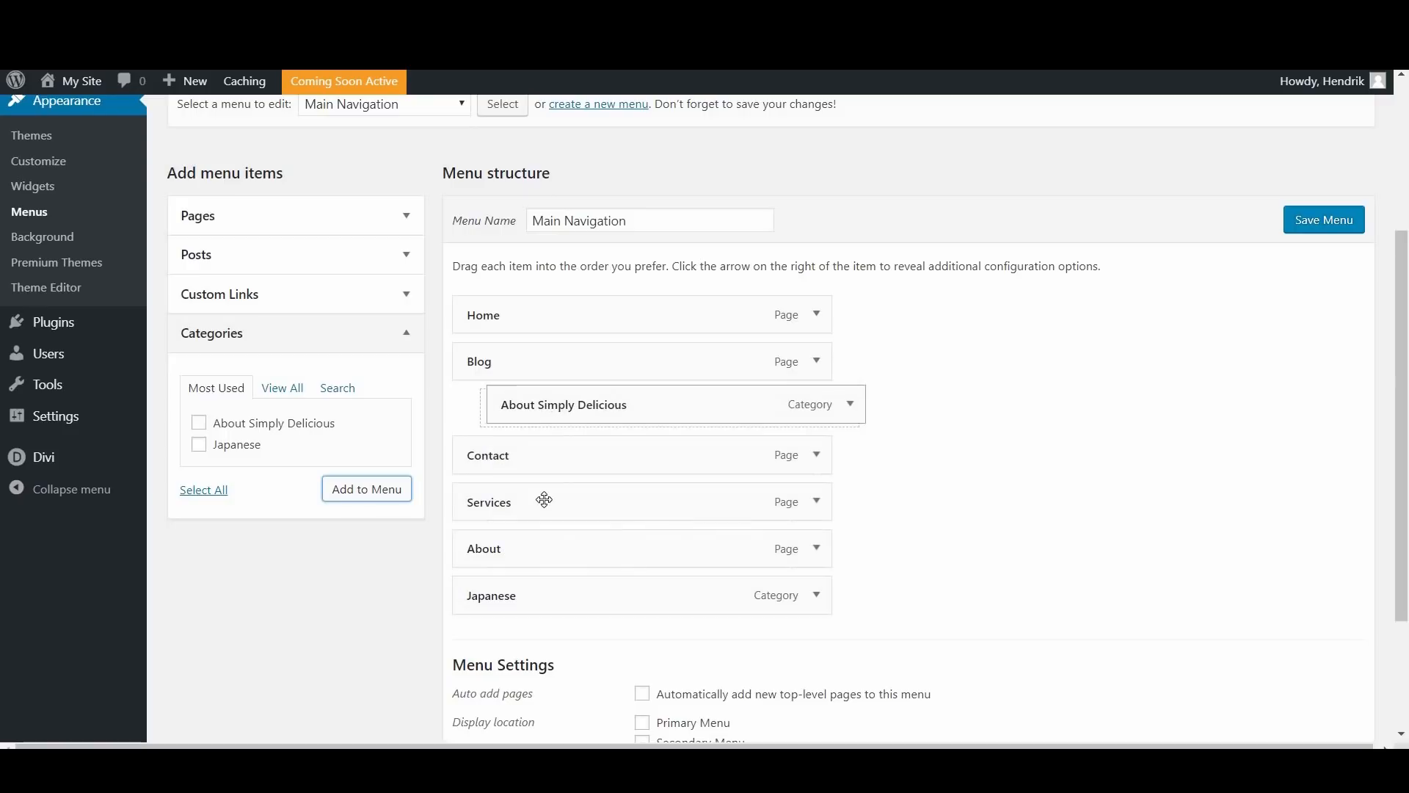
pyautogui.moveTo(534, 595); pyautogui.dragTo(542, 453)
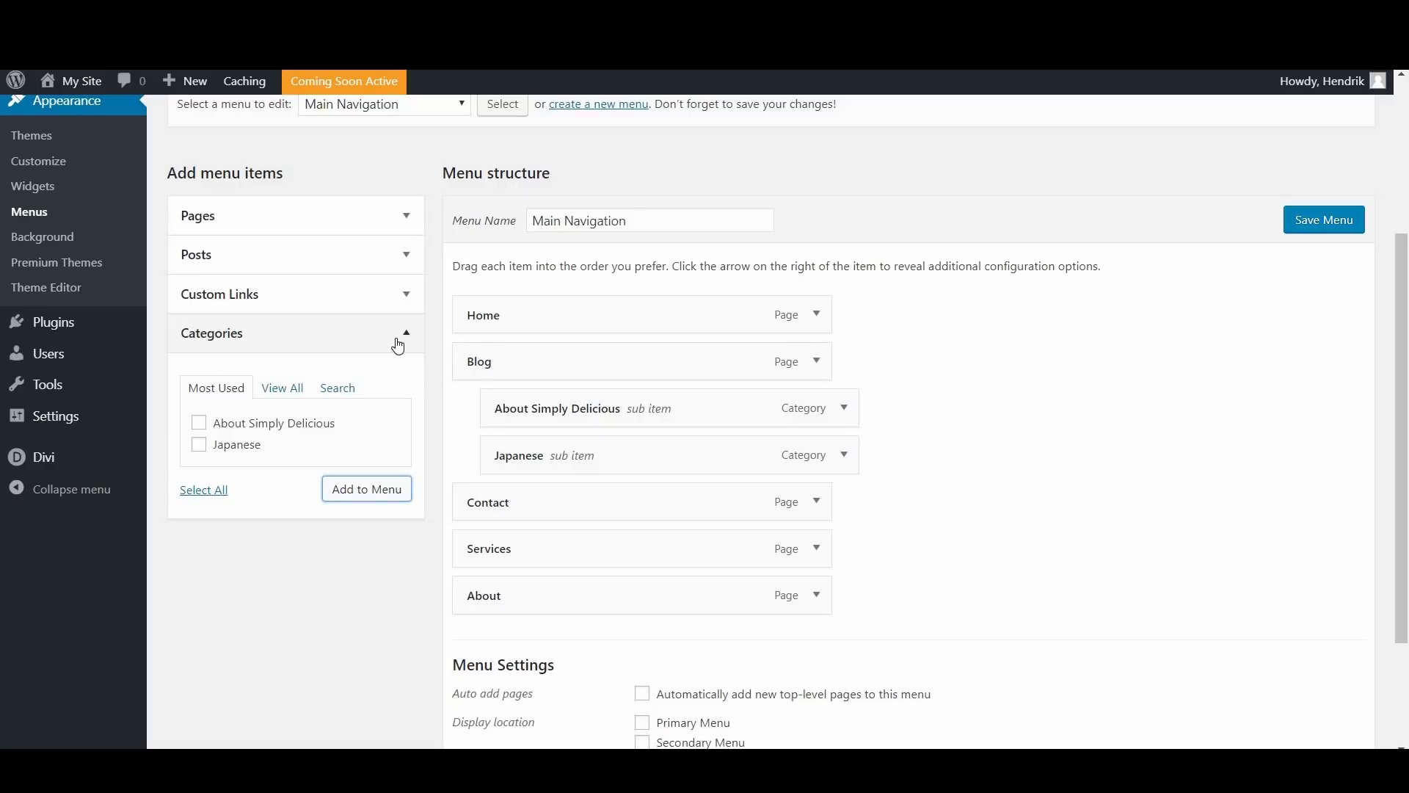
# Step: Remove the Contact page item from the Main Navigation menu
pyautogui.click(398, 336)
pyautogui.scroll(-1, 811, 418)
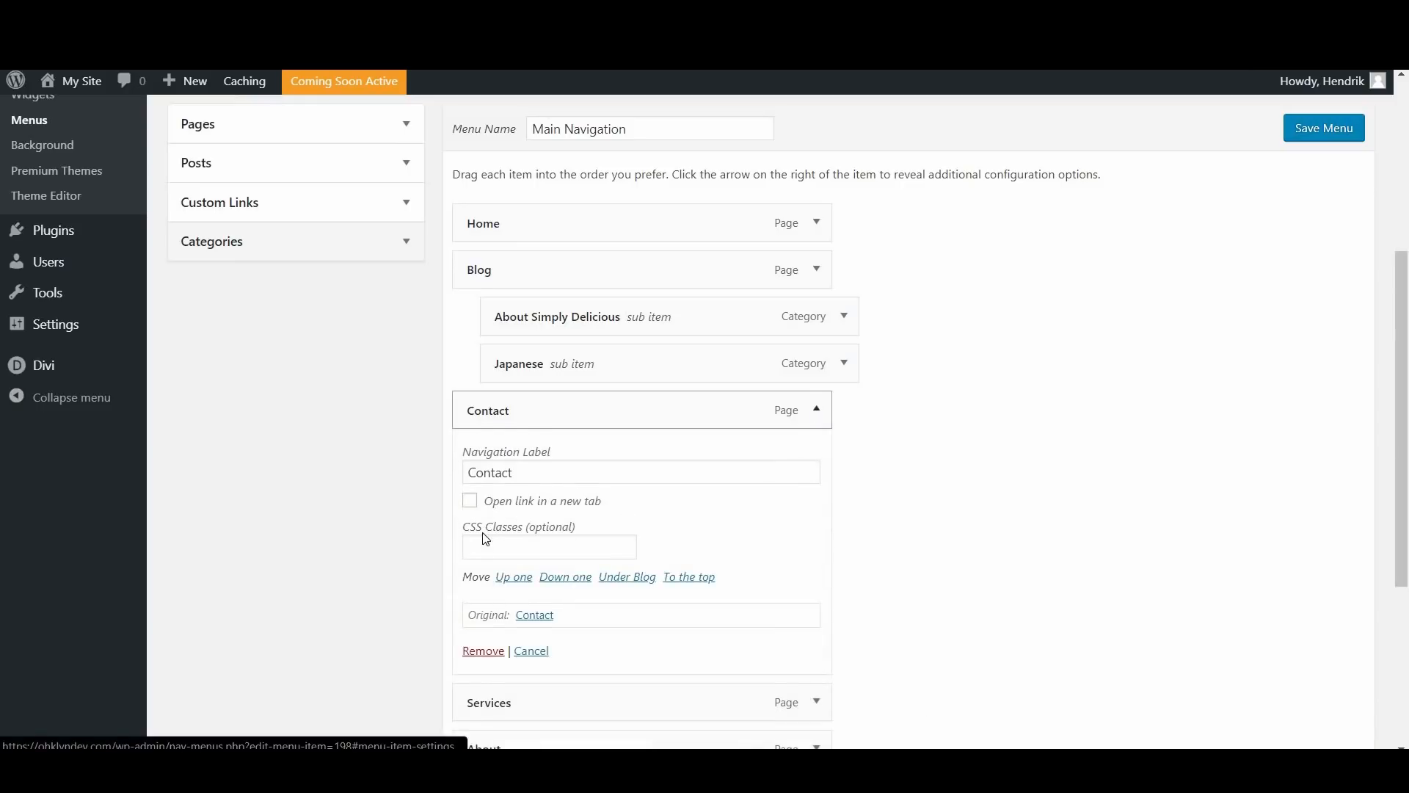
pyautogui.scroll(-1, 481, 565)
pyautogui.click(480, 562)
pyautogui.scroll(2, 274, 277)
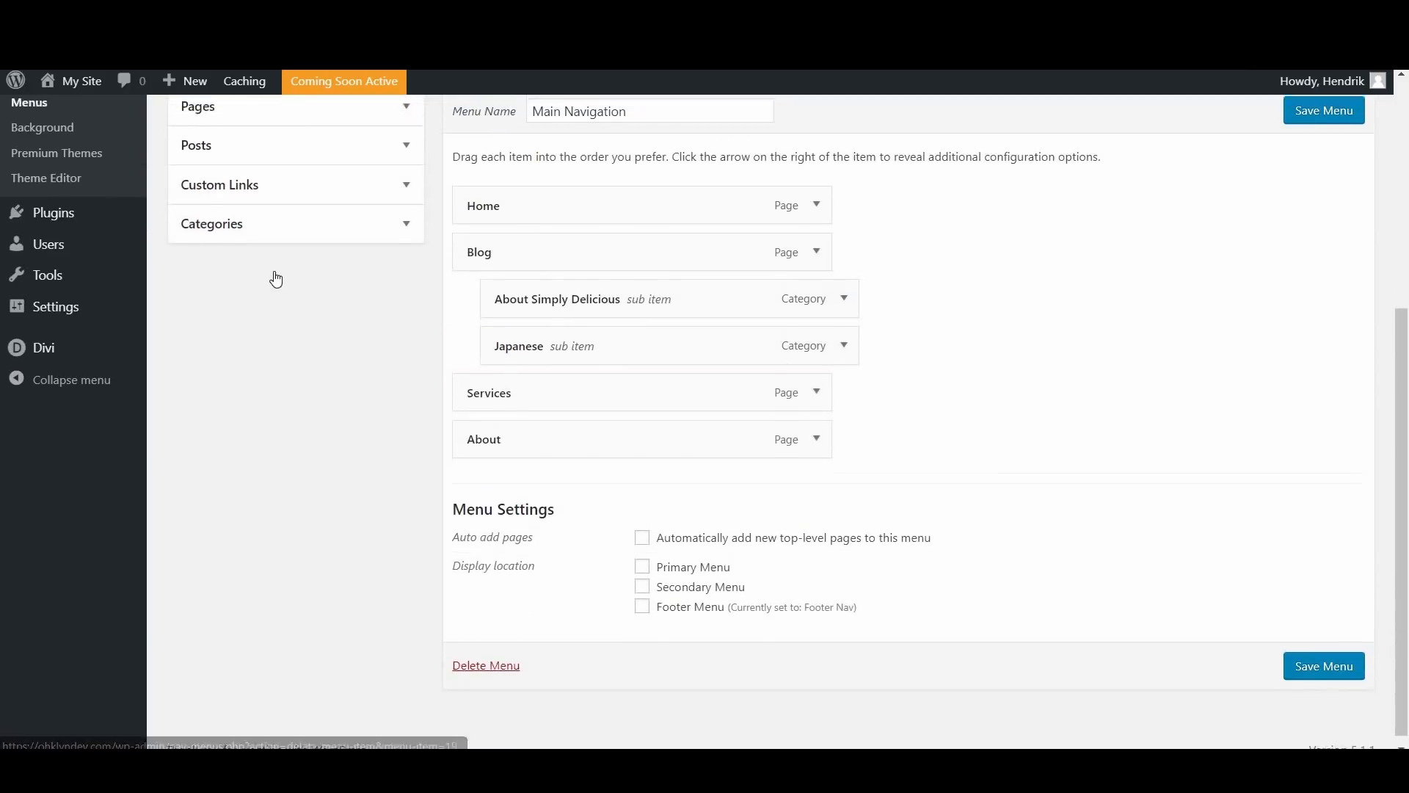
# Step: Add a custom link with the URL "#contact-us" and the link text "Contact Us" to the menu
pyautogui.click(275, 279)
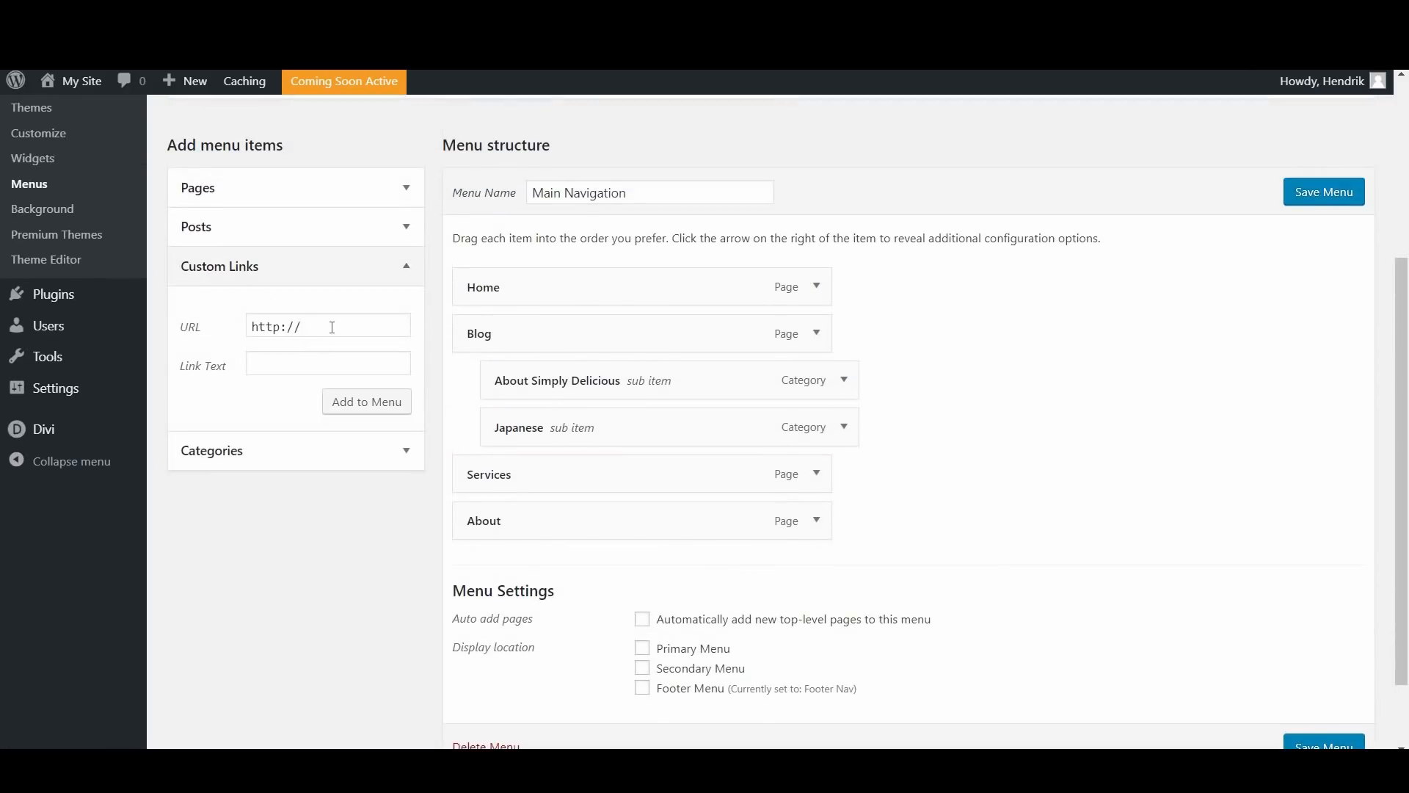
pyautogui.click(332, 326)
pyautogui.write('#contact')
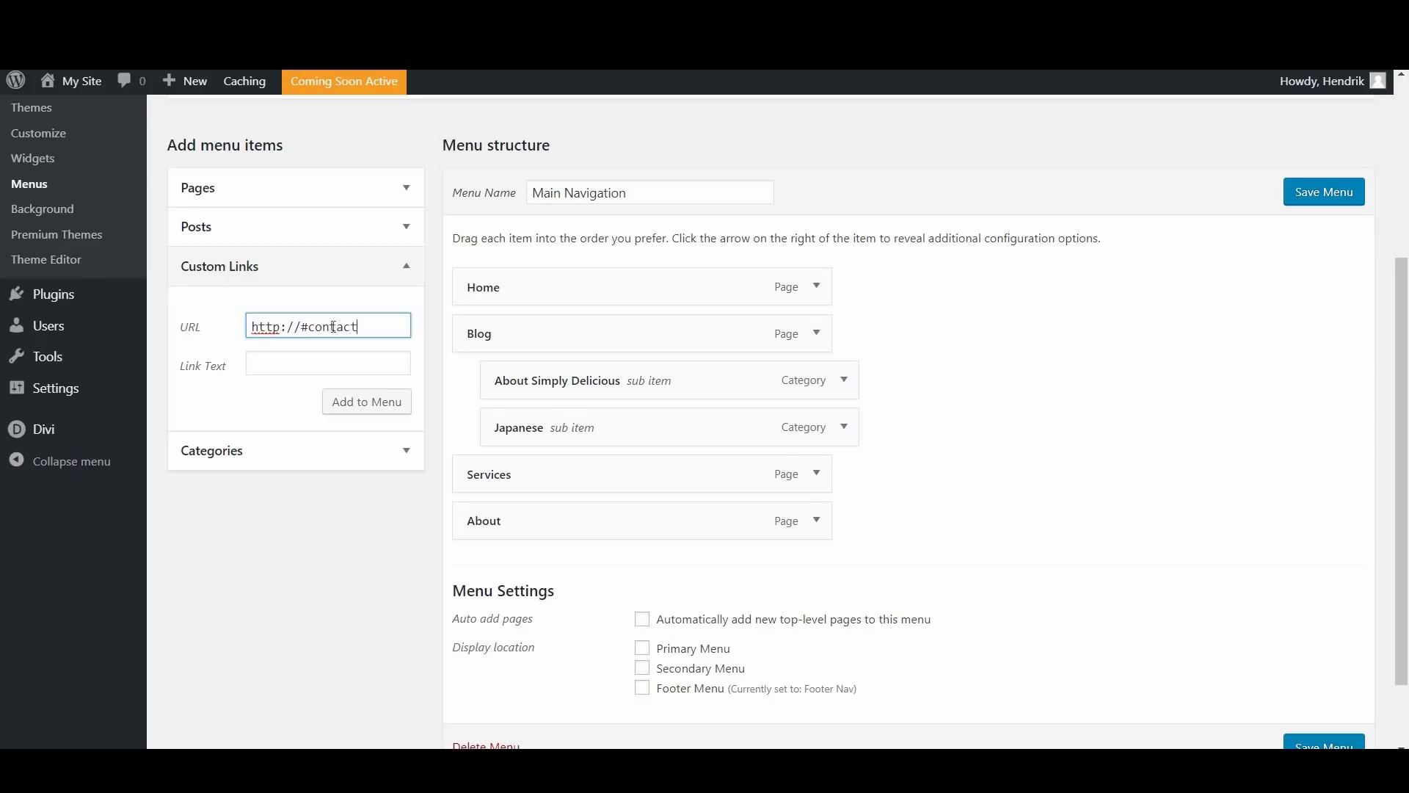
pyautogui.write('-us')
pyautogui.click(323, 355)
pyautogui.write('Contact Us')
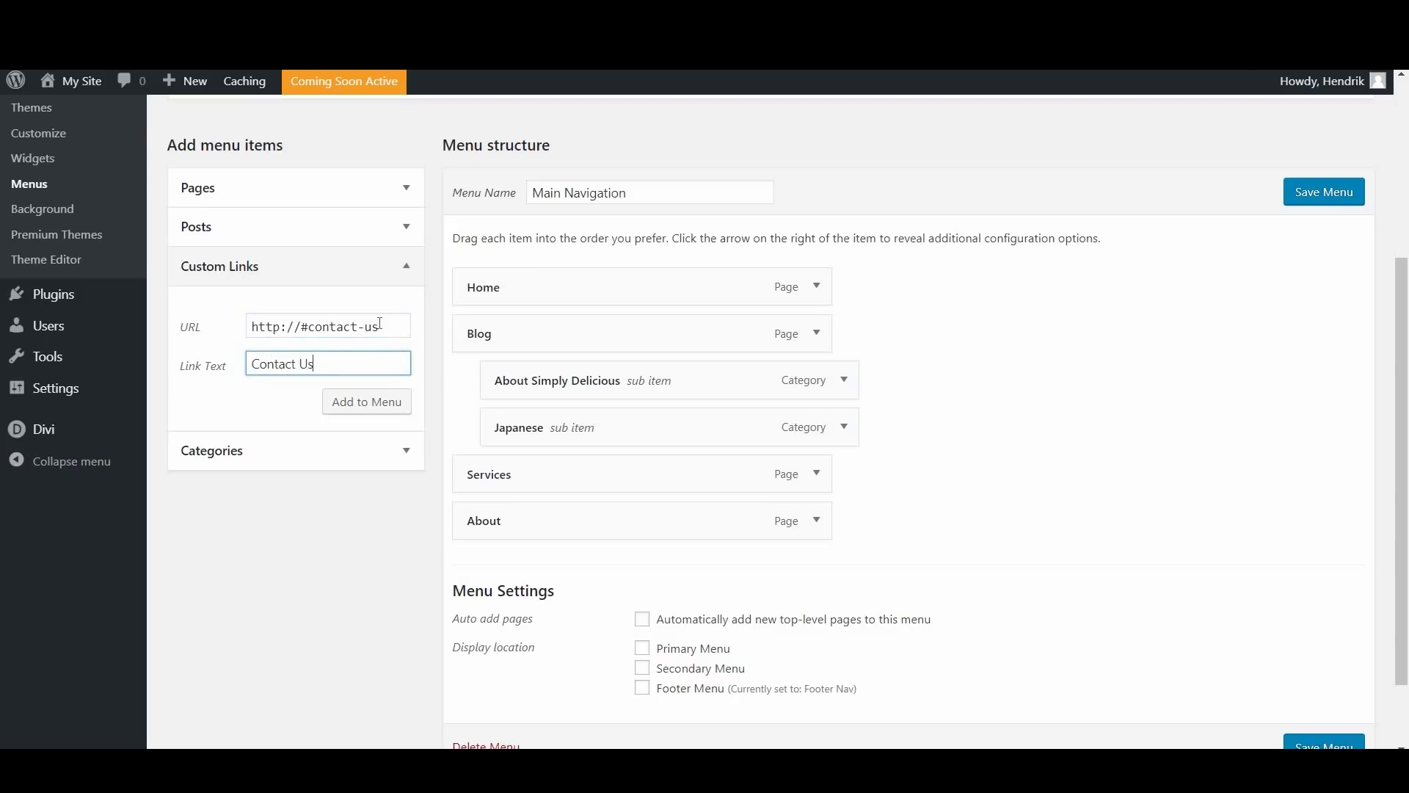
pyautogui.moveTo(300, 330); pyautogui.dragTo(243, 331)
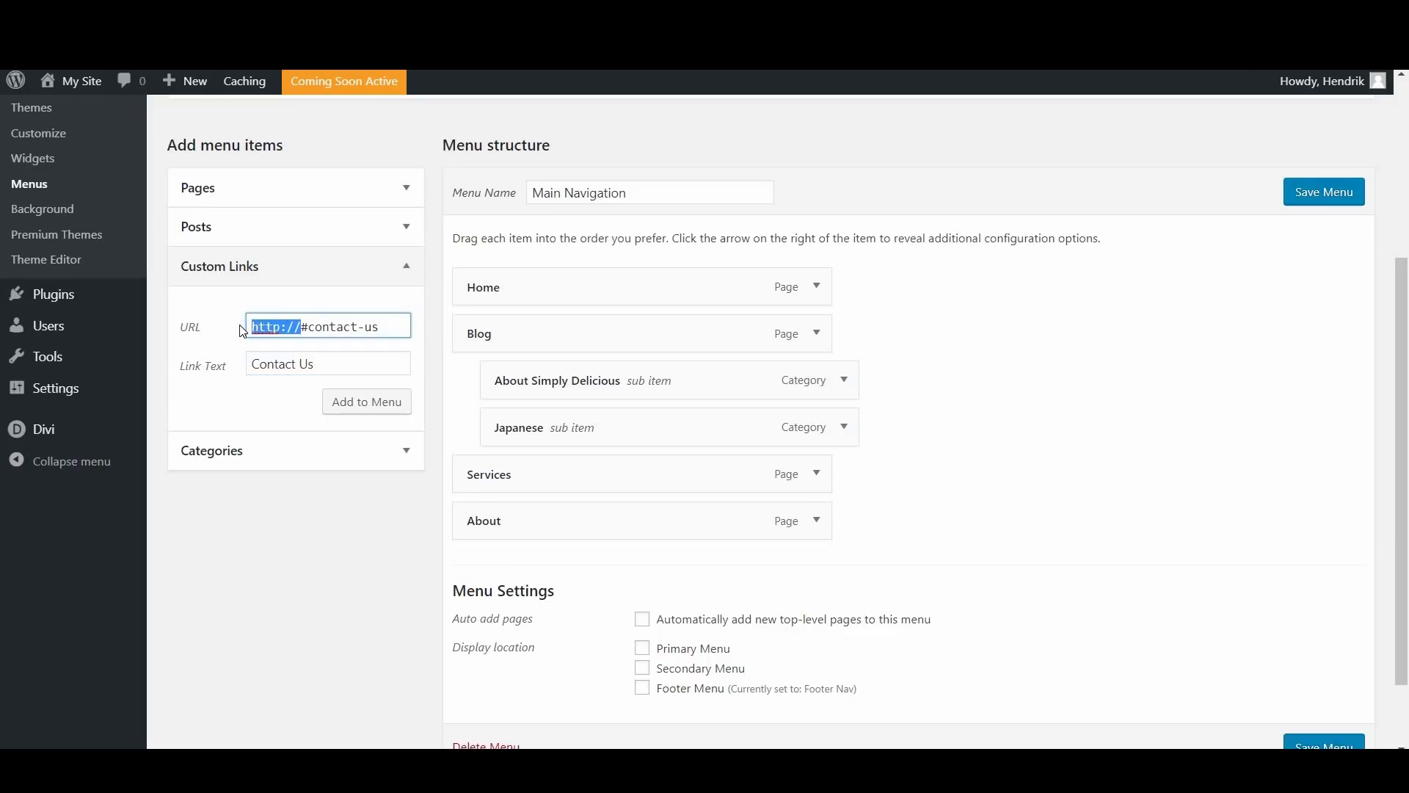
pyautogui.press('BackSpace')
pyautogui.hotkey('shift', 'Right')
pyautogui.hotkey('shift', 'Right')
pyautogui.hotkey('shift', 'Right')
pyautogui.hotkey('shift', 'Right')
pyautogui.hotkey('shift', 'Right')
pyautogui.hotkey('shift', 'Right')
pyautogui.hotkey('shift', 'Right')
pyautogui.hotkey('shift', 'Right')
pyautogui.hotkey('shift', 'Right')
pyautogui.hotkey('shift', 'Right')
pyautogui.press('Right')
pyautogui.click(387, 409)
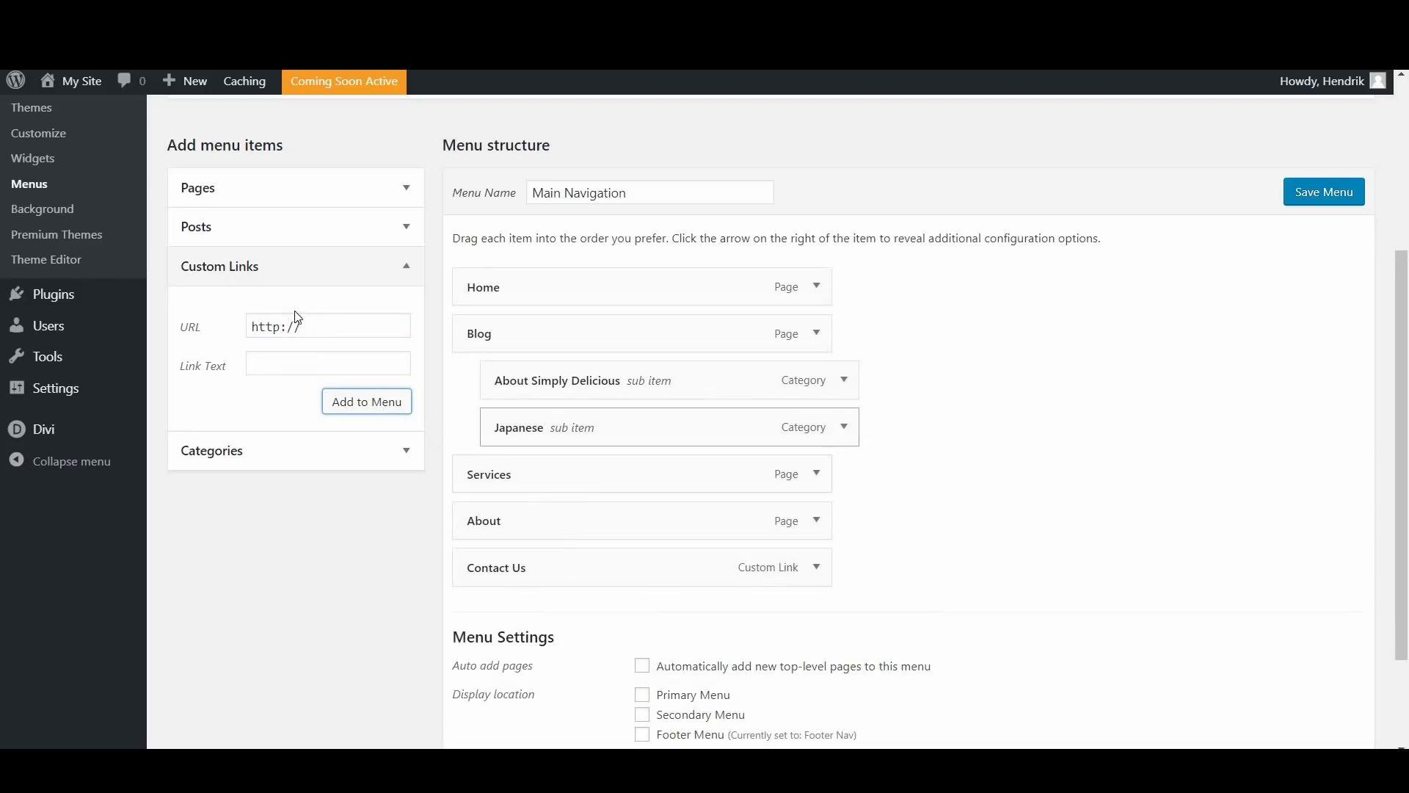
pyautogui.tripleClick(248, 330)
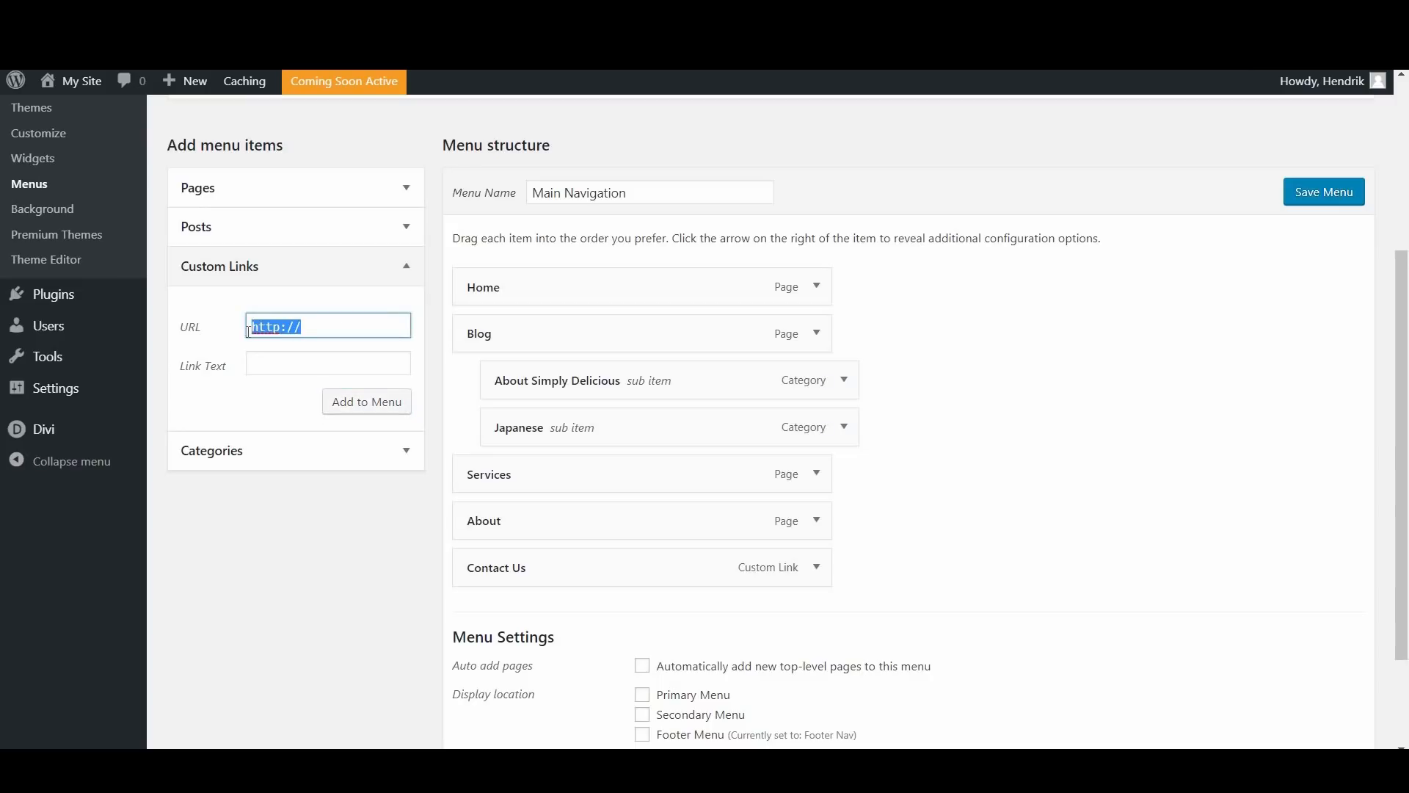
pyautogui.write('#')
pyautogui.doubleClick(256, 326)
pyautogui.press('BackSpace')
# Step: Assign the menu to the Primary Menu location, save it and check the navigation on the site's homepage
pyautogui.scroll(-2, 1109, 478)
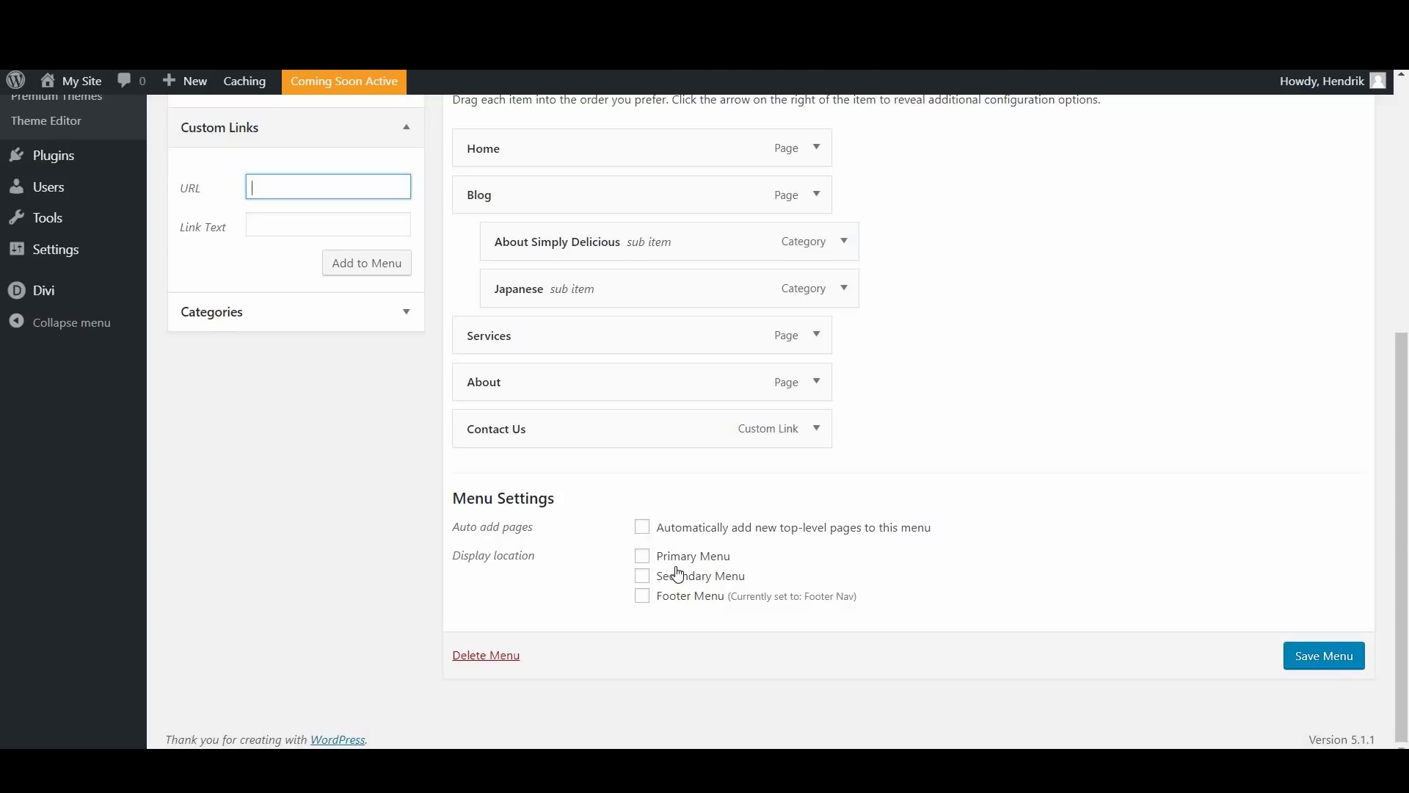
pyautogui.click(643, 555)
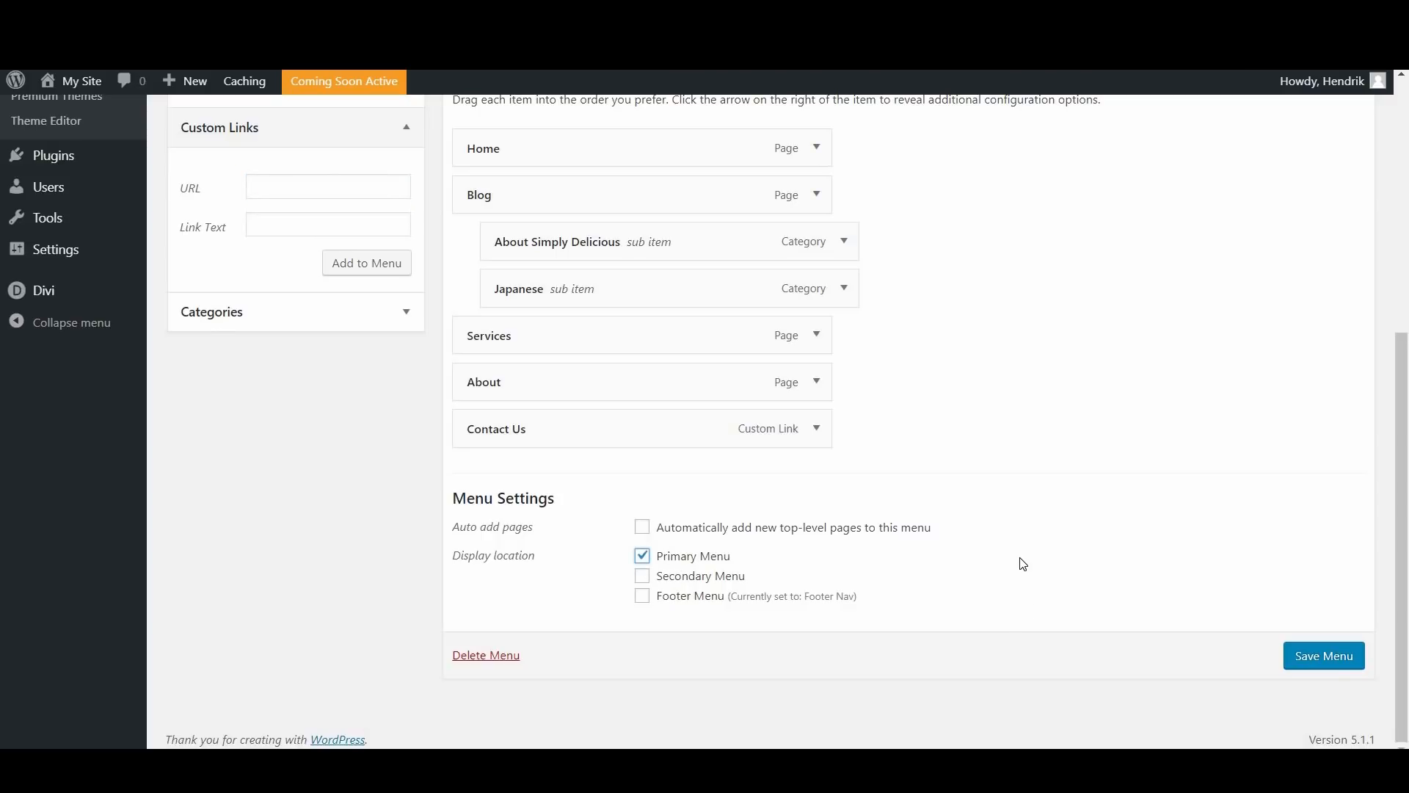
pyautogui.scroll(5, 1020, 563)
pyautogui.scroll(4, 1248, 338)
pyautogui.click(1312, 333)
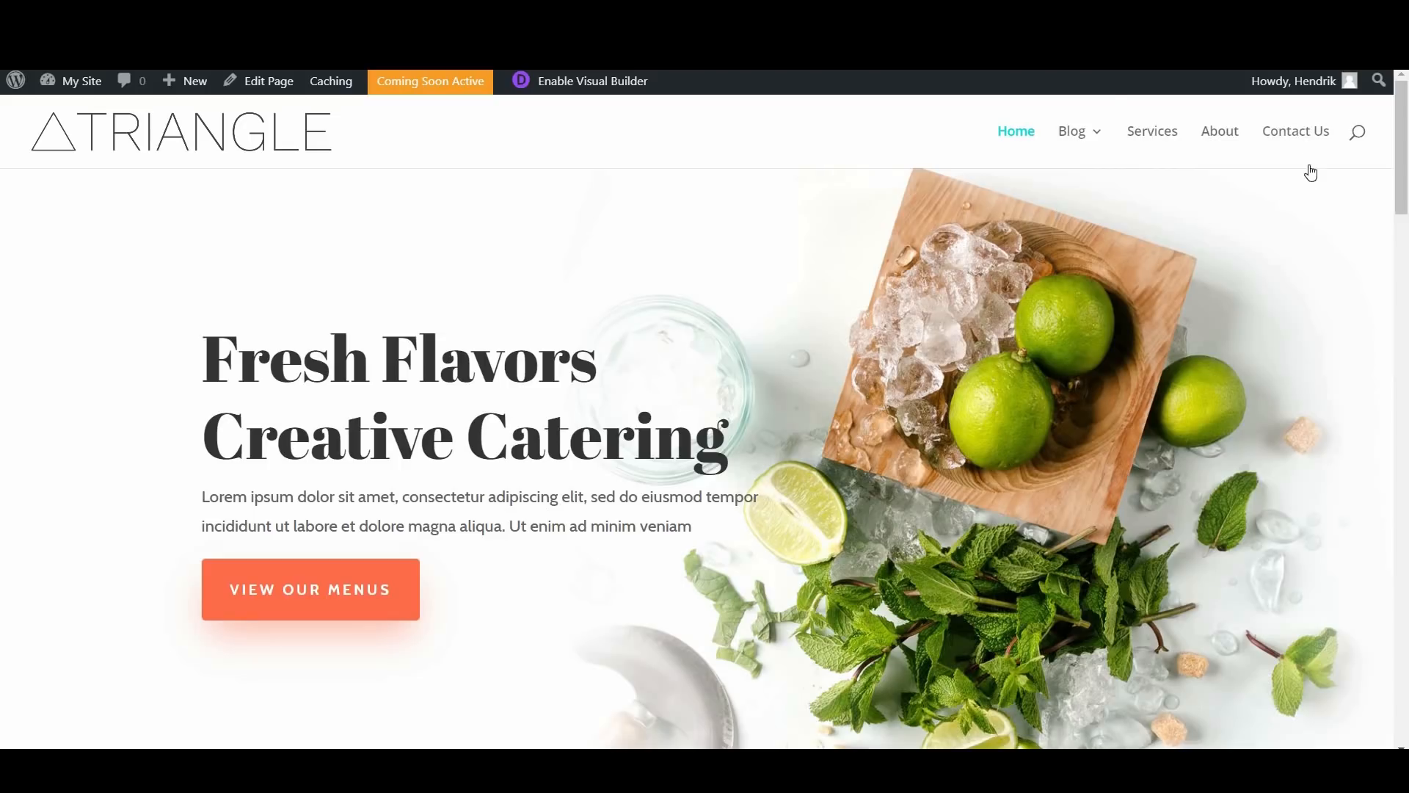
pyautogui.moveTo(1082, 118)
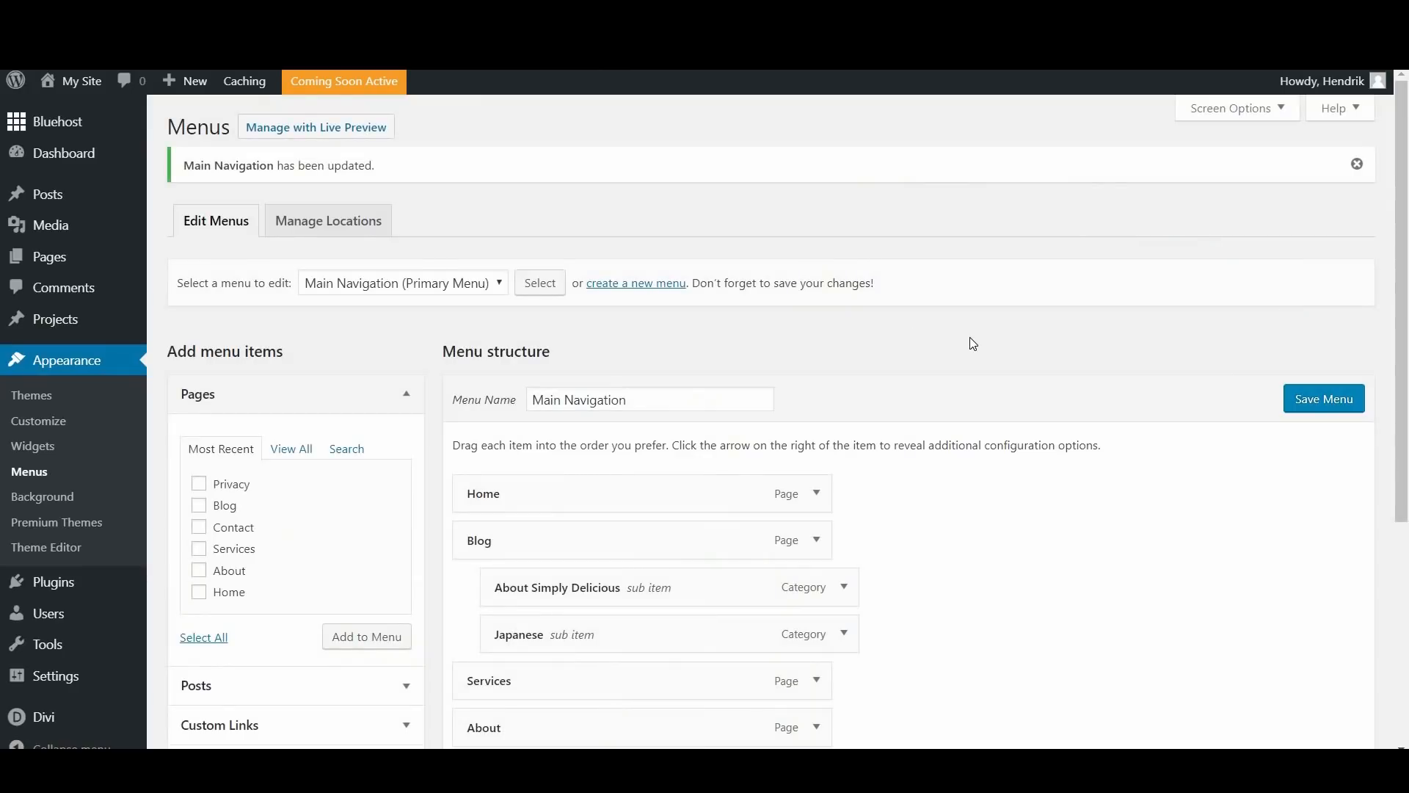
# Step: Give the Blog menu item the CSS class "#mega-menu", save the menu and check the Blog dropdown on the homepage
pyautogui.scroll(-5, 977, 352)
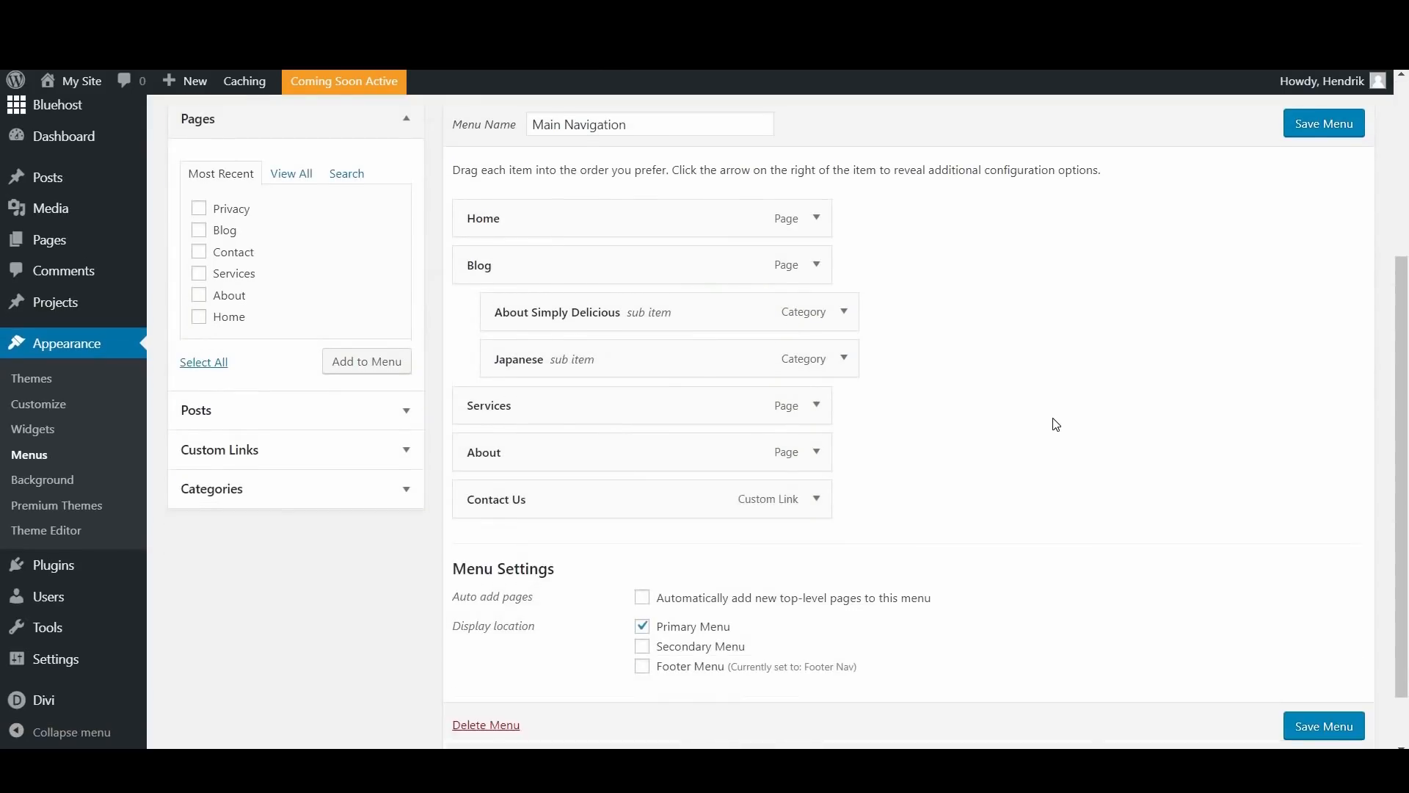
pyautogui.scroll(3, 734, 363)
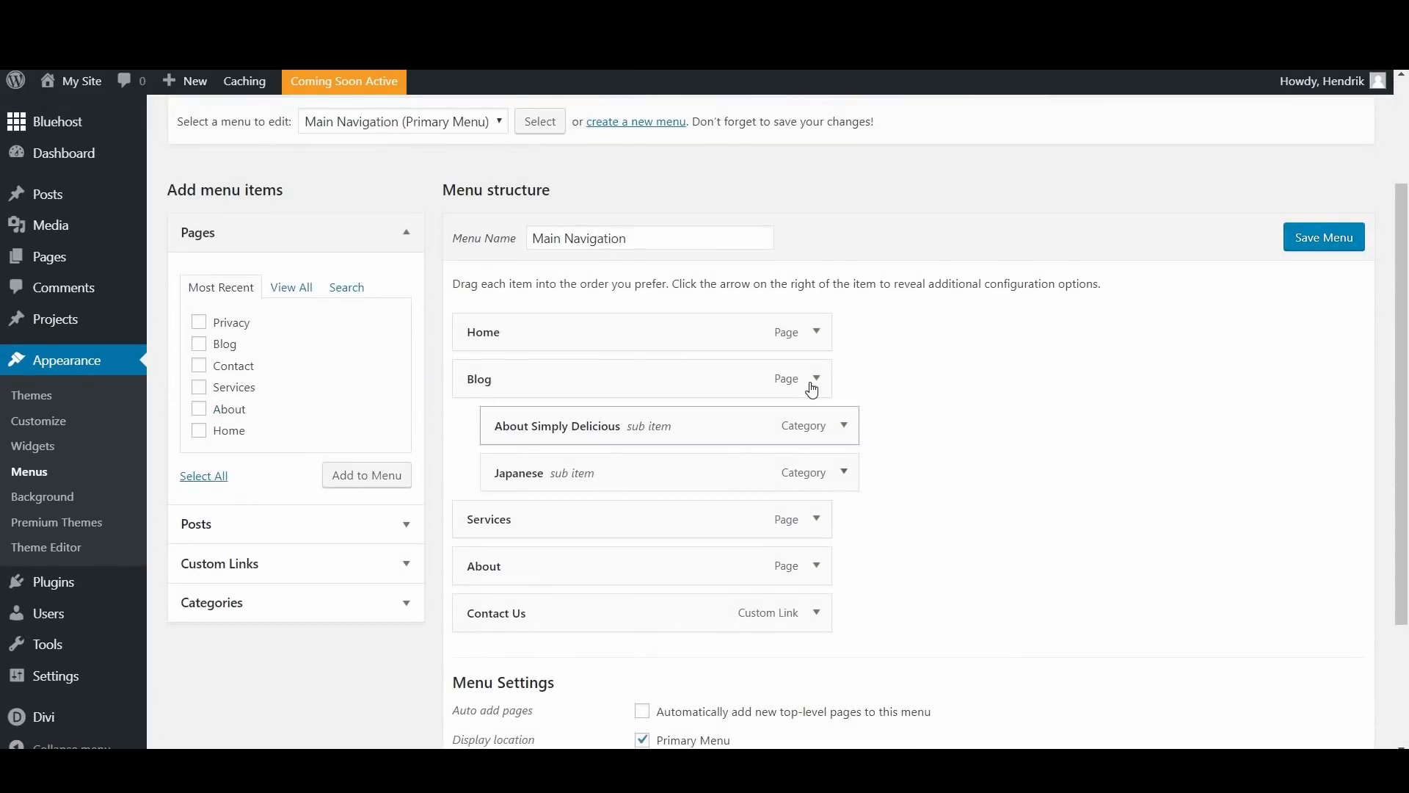
pyautogui.click(820, 389)
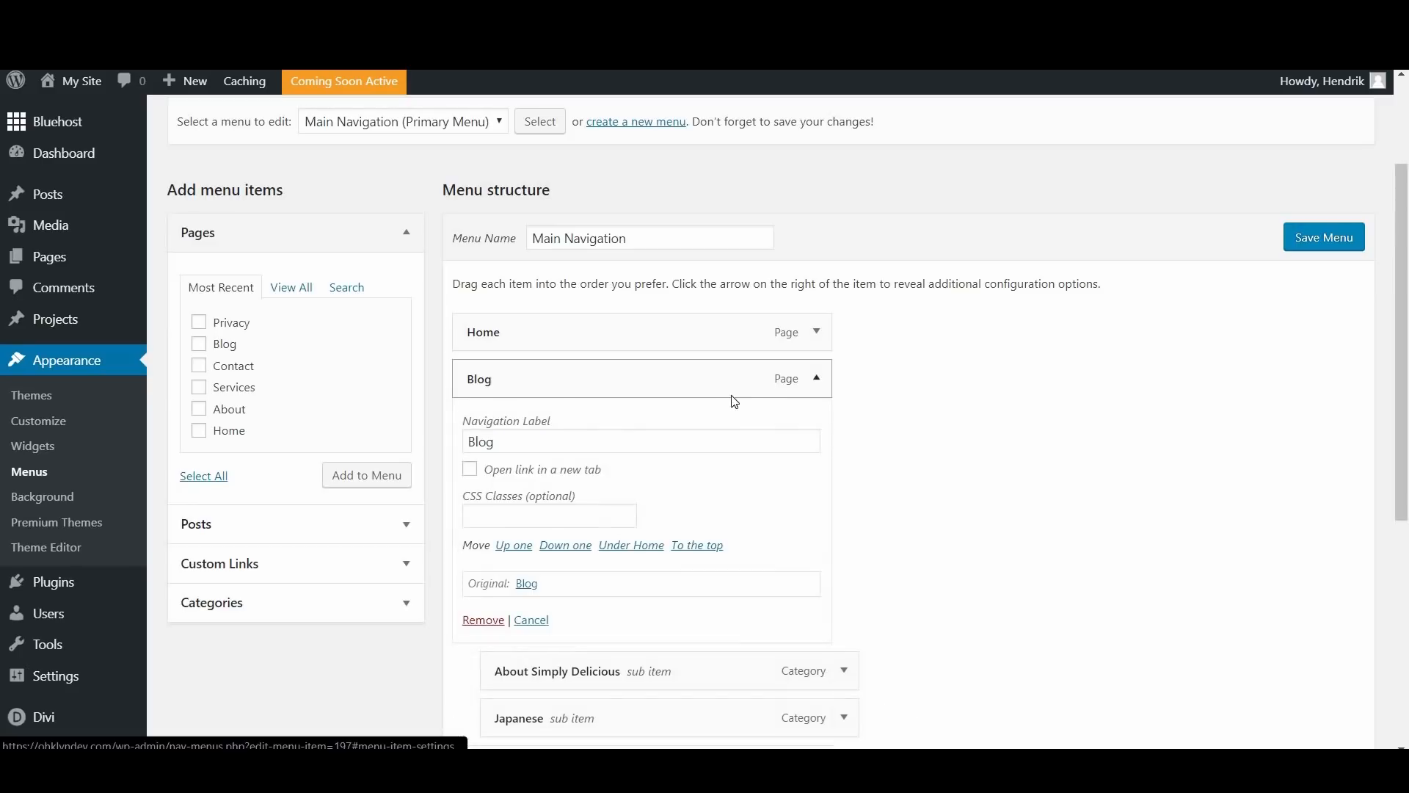
pyautogui.scroll(-2, 632, 355)
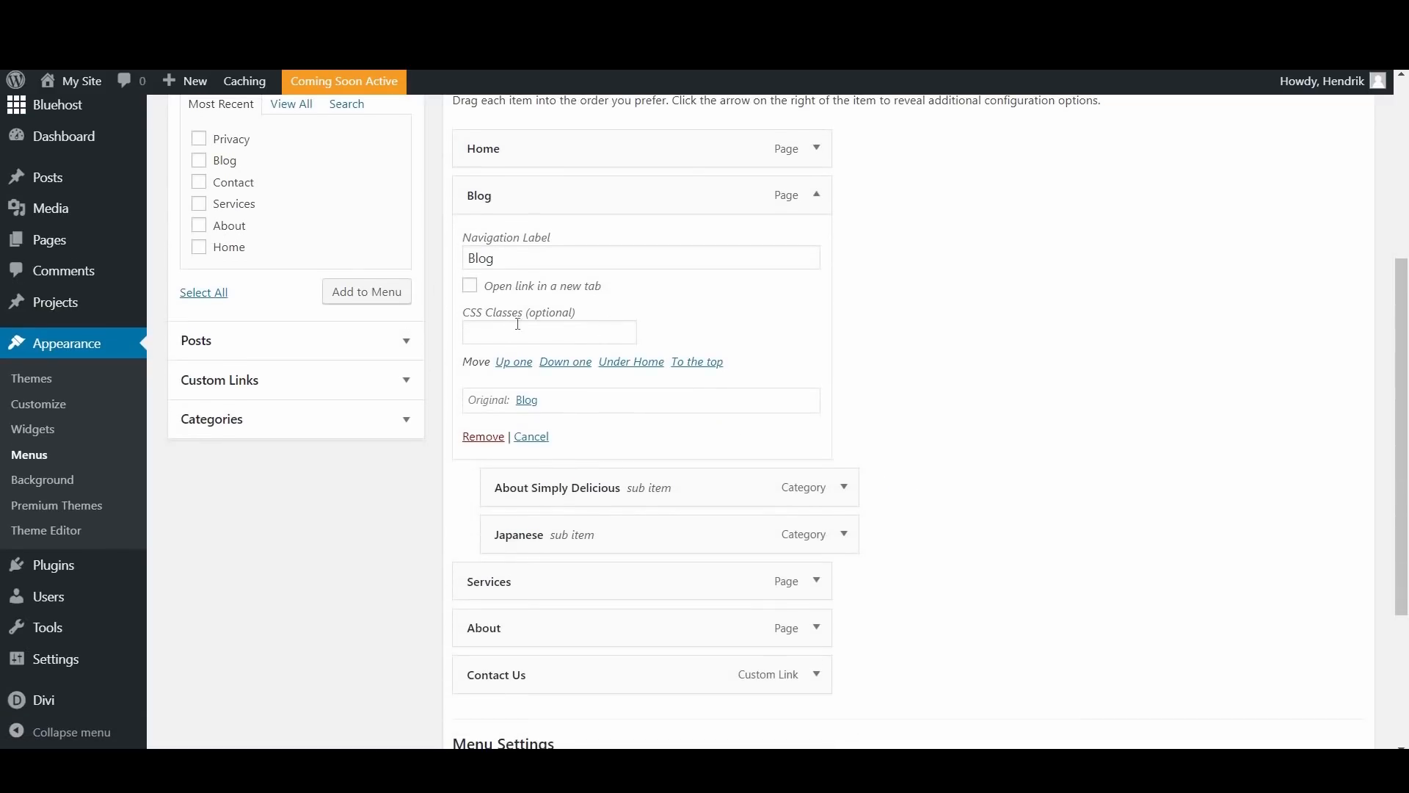
pyautogui.click(539, 342)
pyautogui.write('#mega')
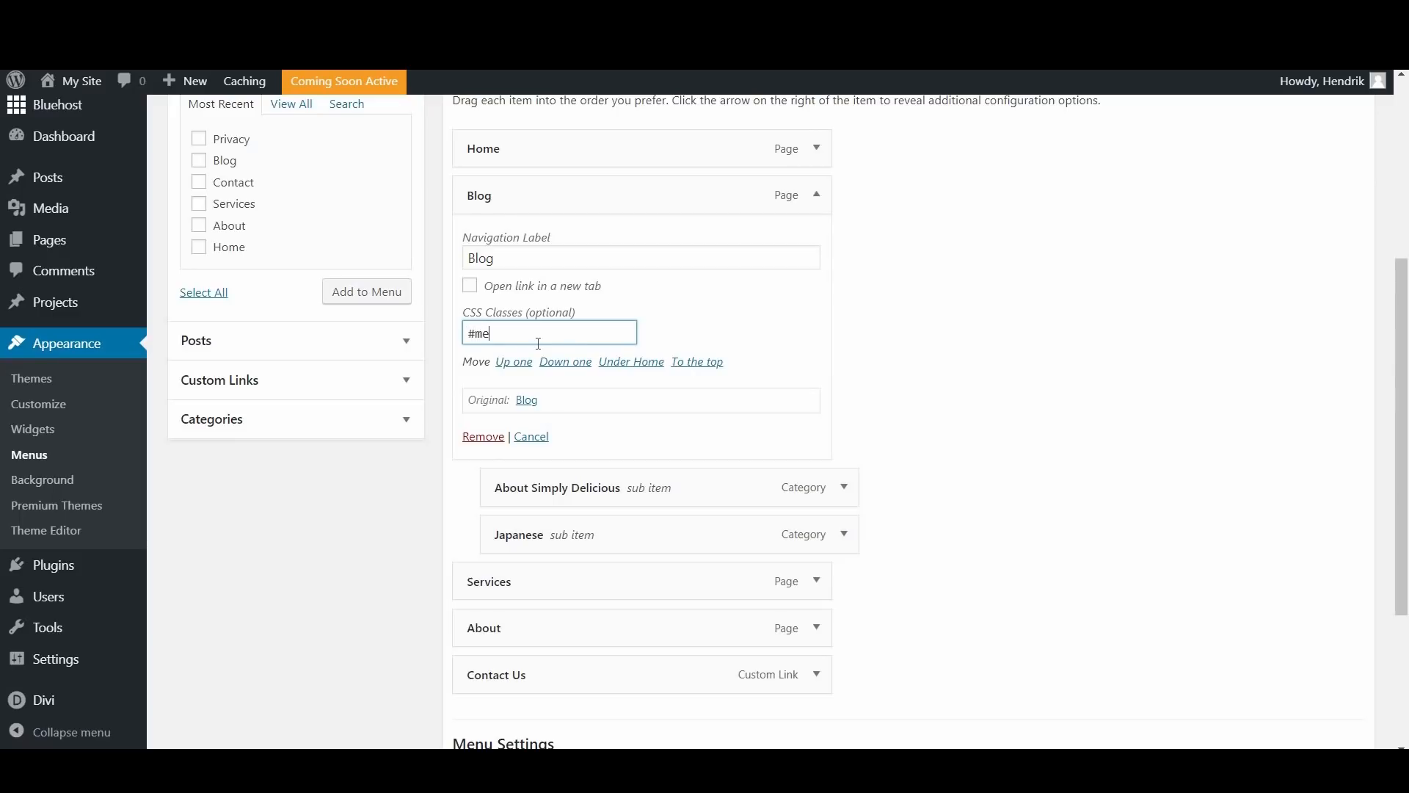
pyautogui.write('-menu')
pyautogui.scroll(2, 1316, 165)
pyautogui.click(1319, 146)
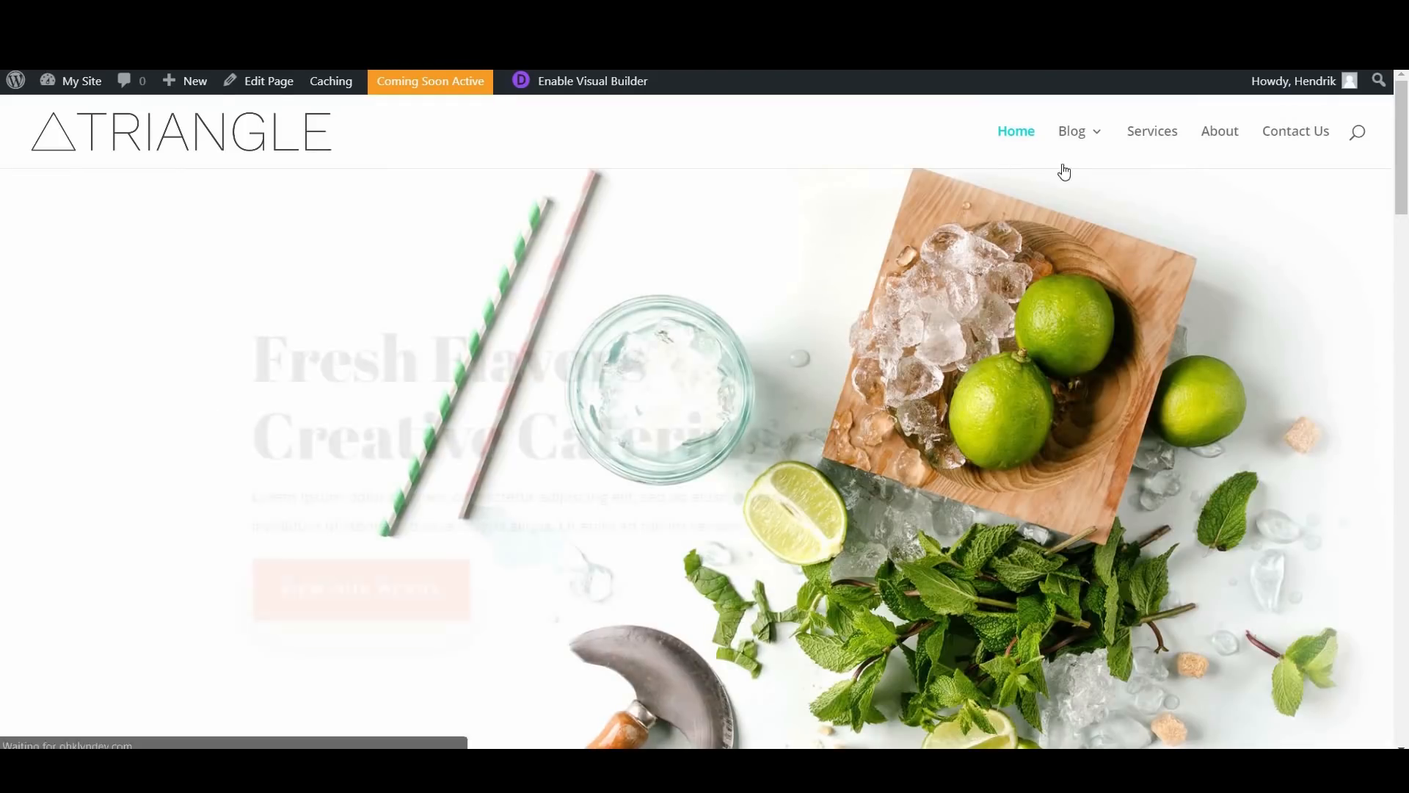
pyautogui.moveTo(1079, 132)
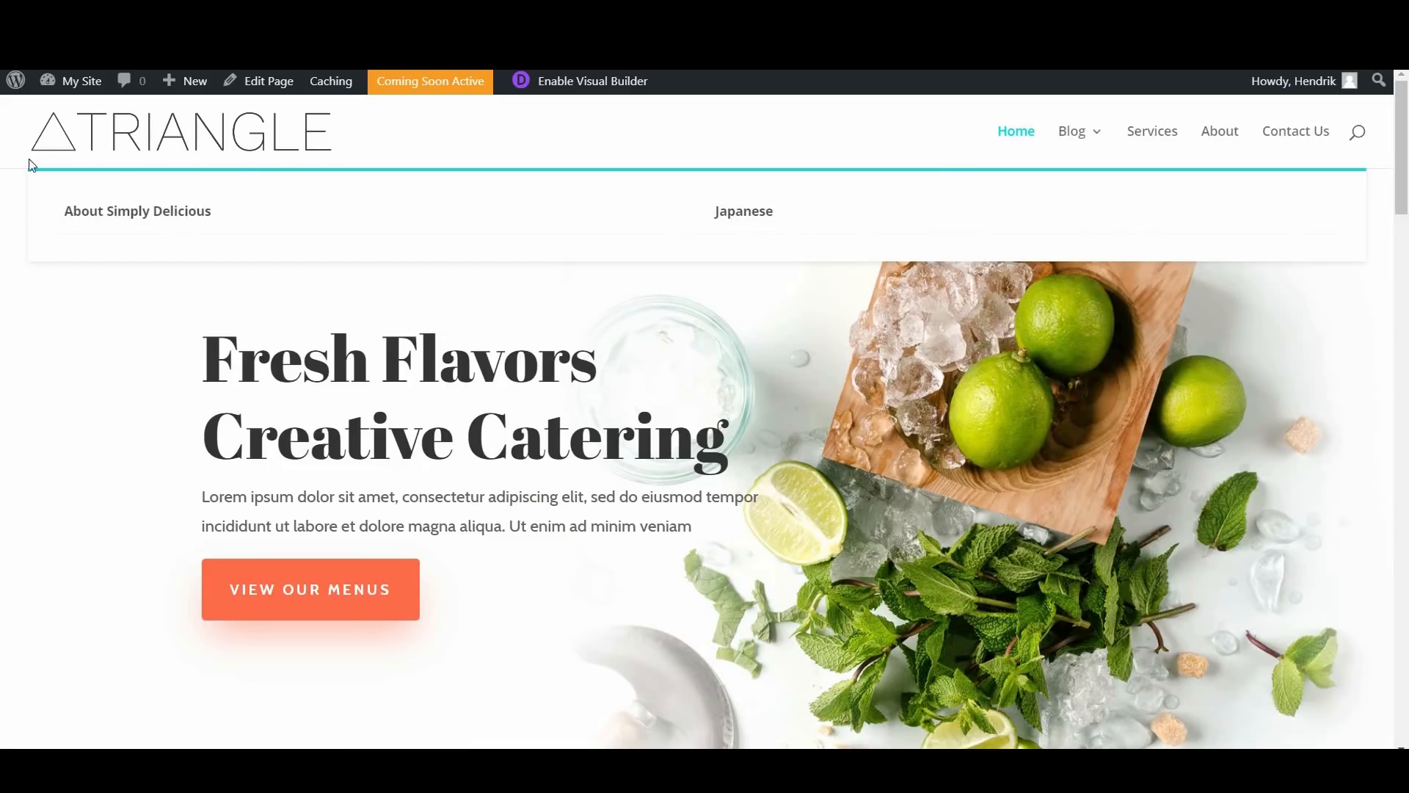
# Step: Check the Blog mega menu on the homepage, then review the Main Navigation menu's items, settings and the list of available menus
pyautogui.click(175, 223)
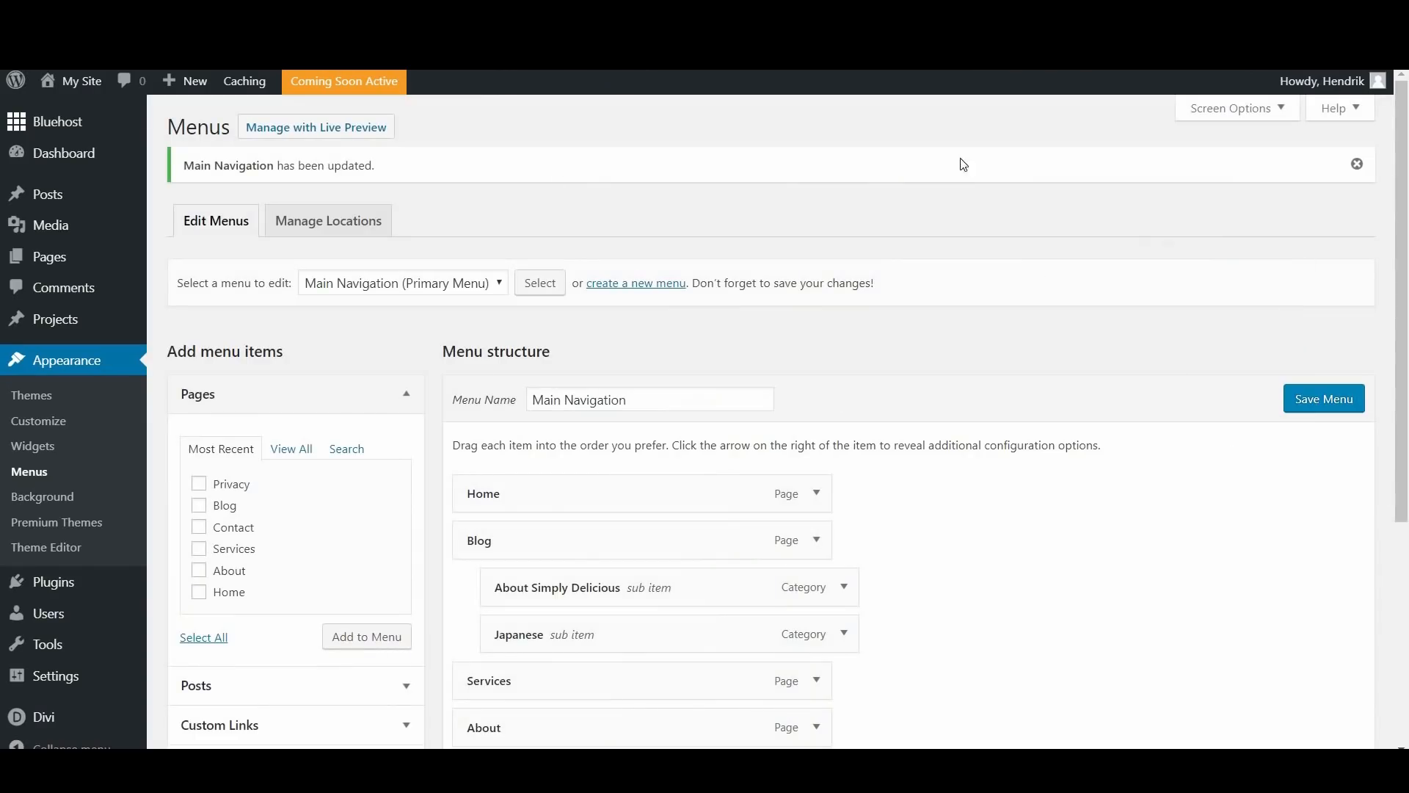
pyautogui.scroll(-5, 717, 236)
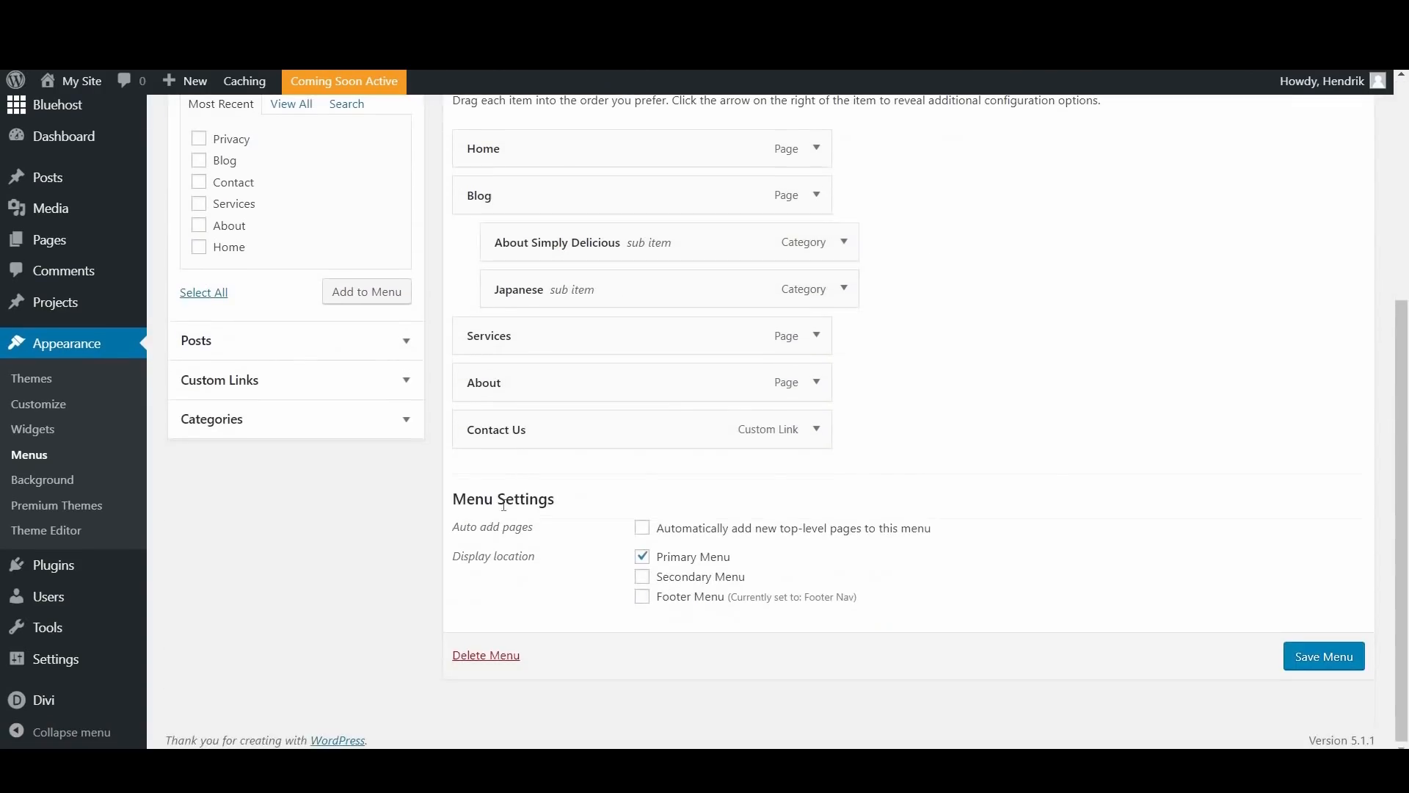
pyautogui.scroll(1, 1225, 561)
pyautogui.scroll(3, 1226, 561)
pyautogui.scroll(-2, 1220, 563)
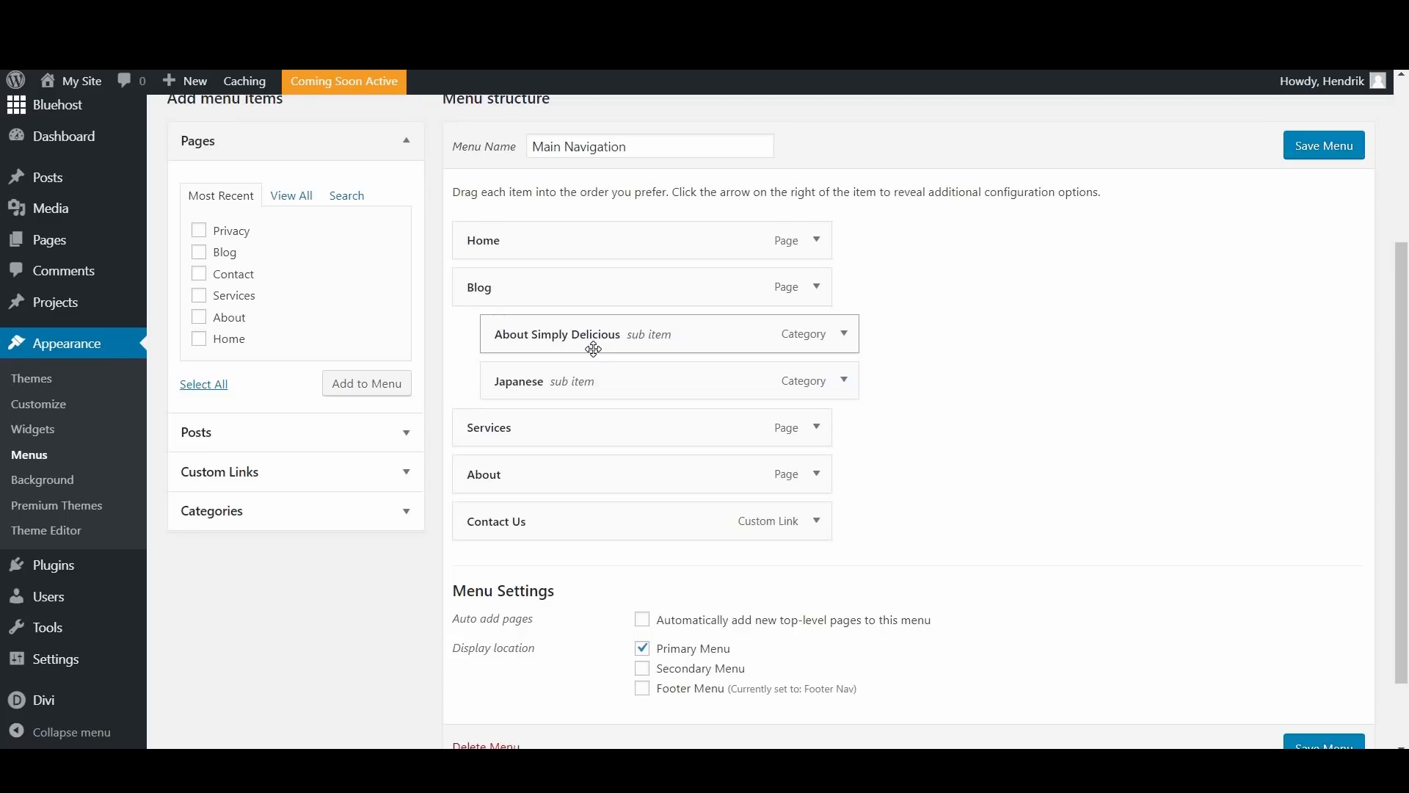
pyautogui.scroll(3, 405, 196)
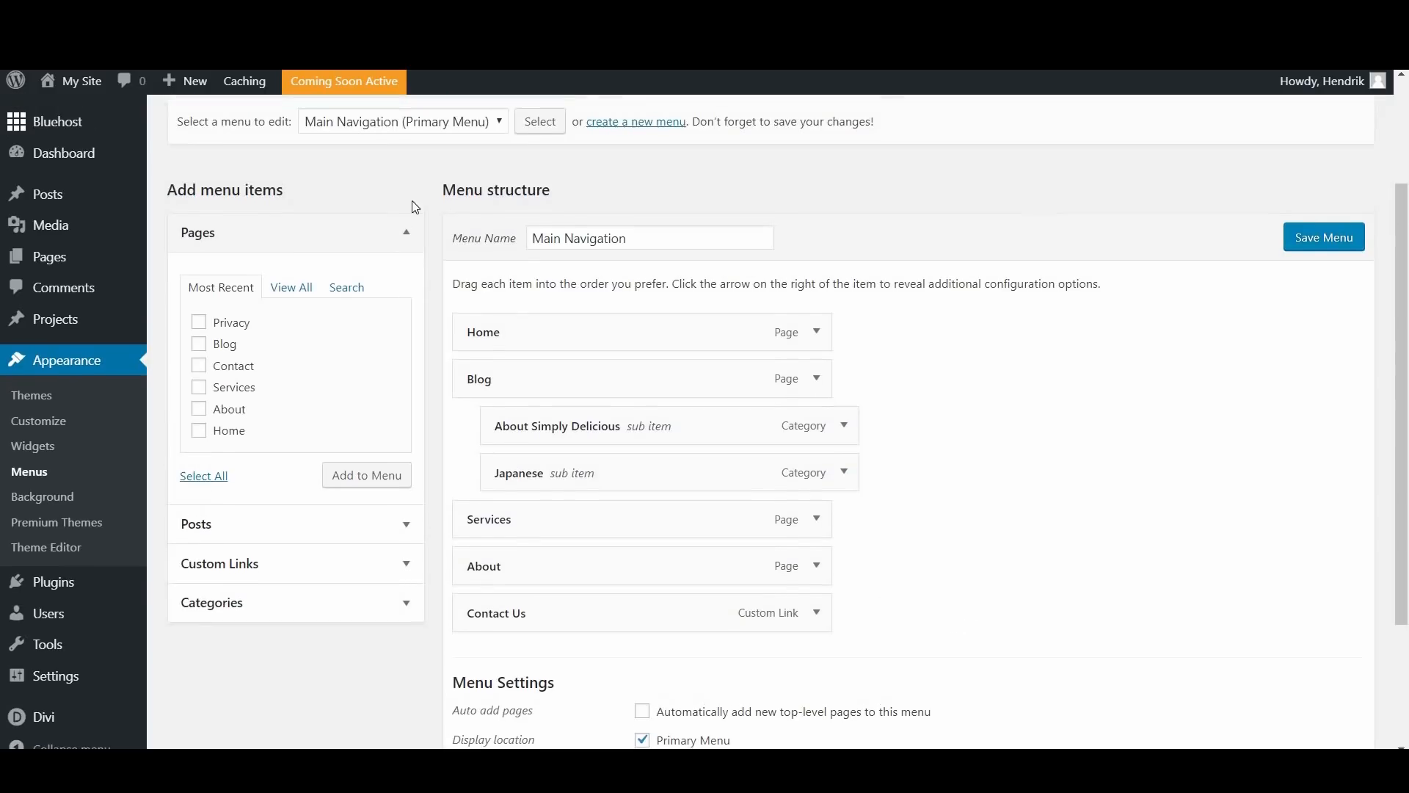
pyautogui.click(422, 214)
pyautogui.press('Up')
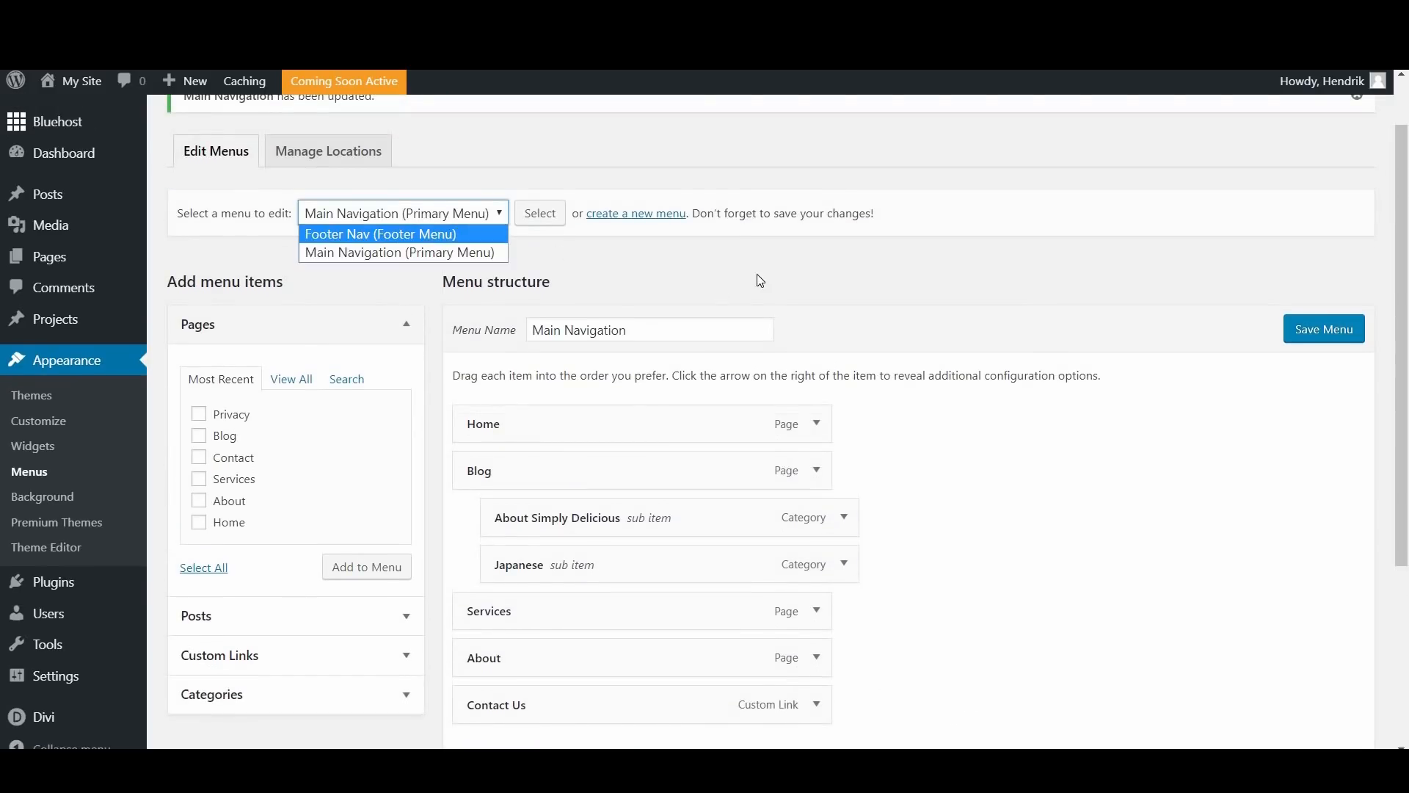
pyautogui.press('Escape')
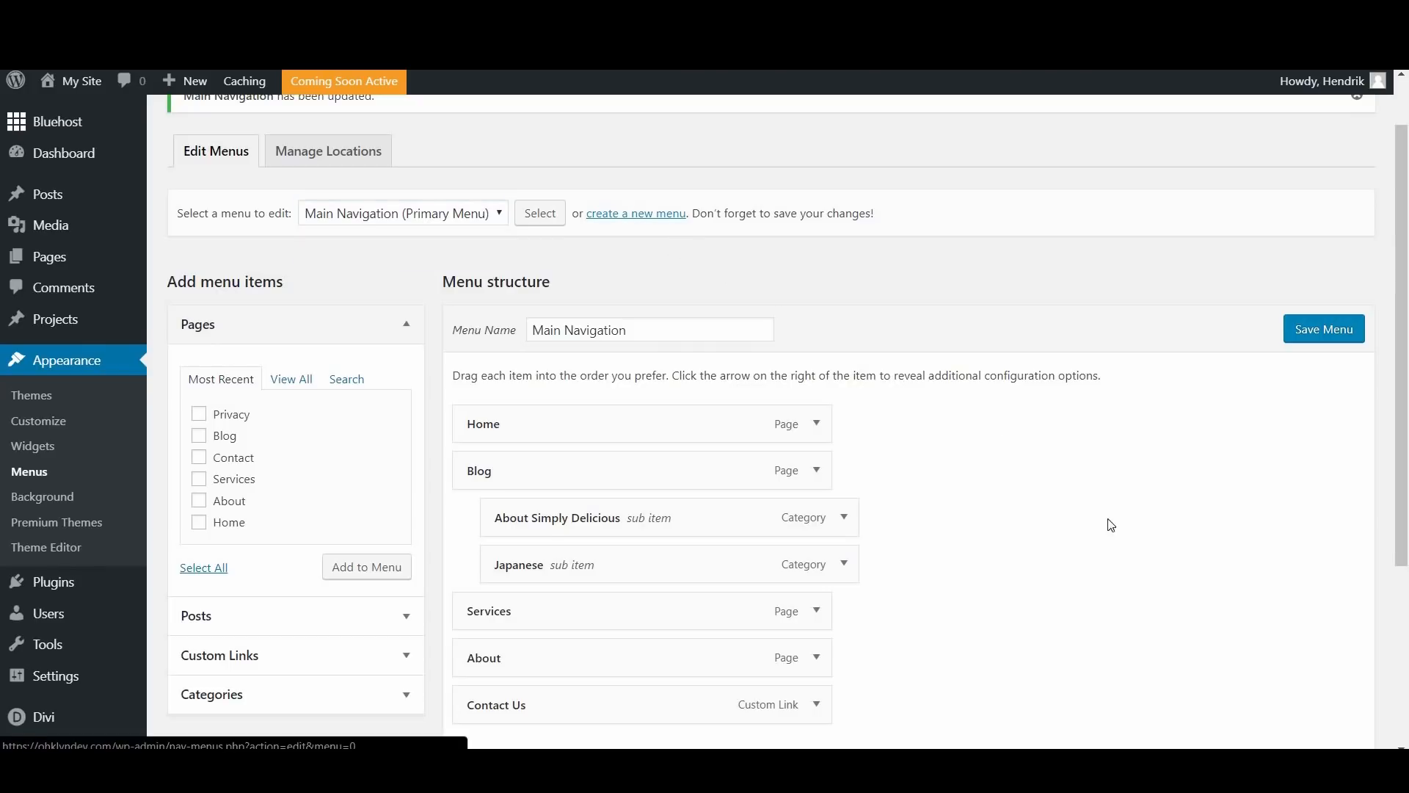
pyautogui.scroll(-3, 721, 554)
pyautogui.scroll(-1, 721, 553)
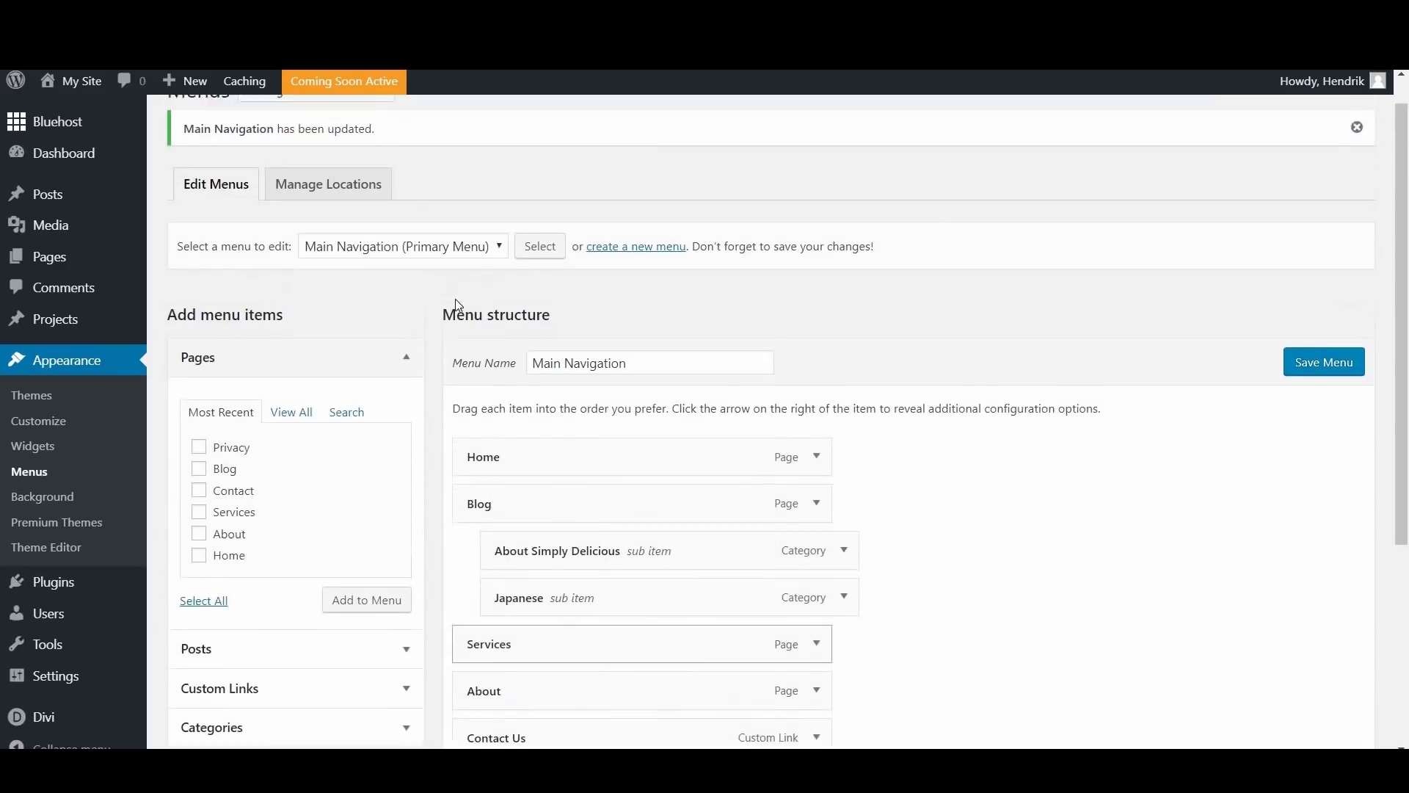
# Step: Open the Footer Nav (Footer Menu) menu for editing
pyautogui.click(418, 285)
pyautogui.click(434, 301)
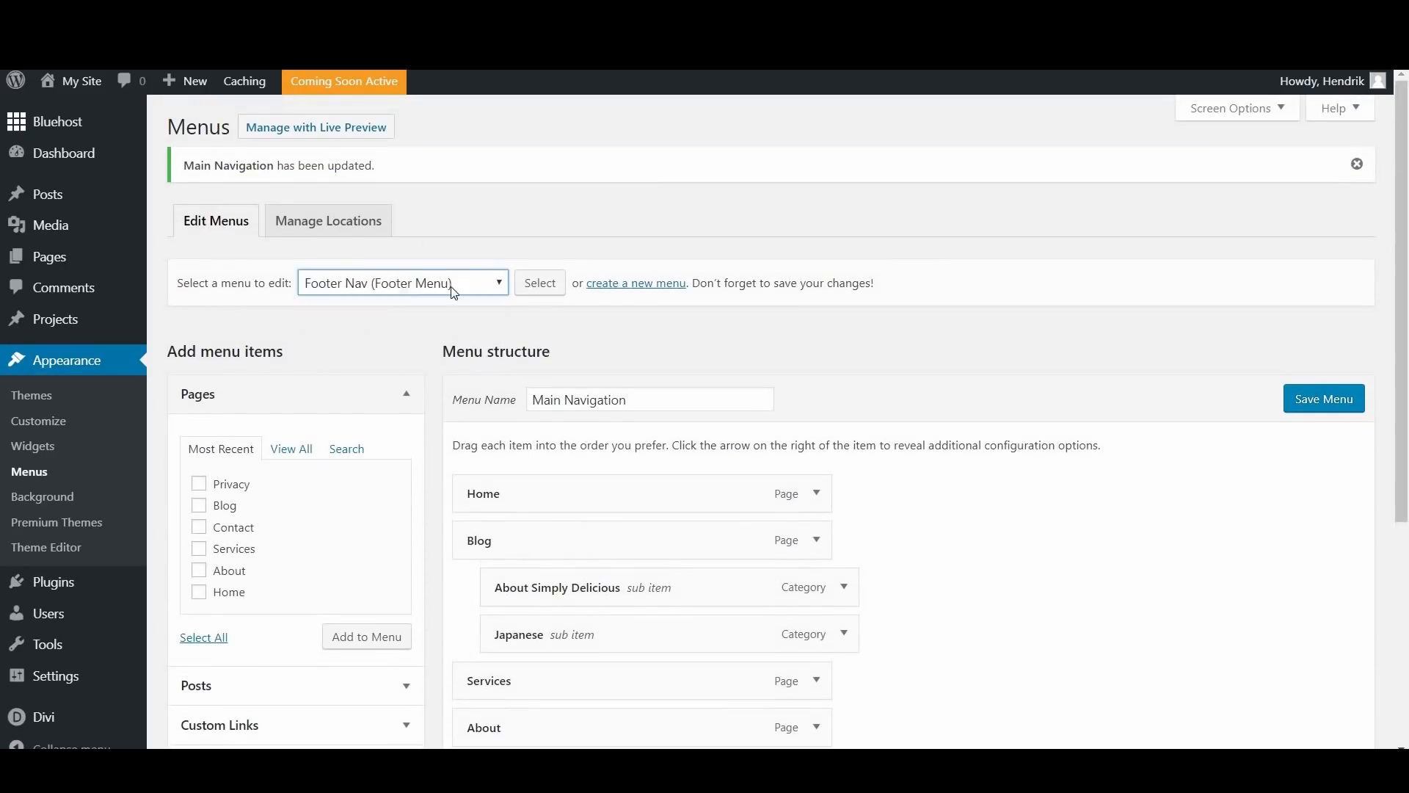
pyautogui.click(538, 287)
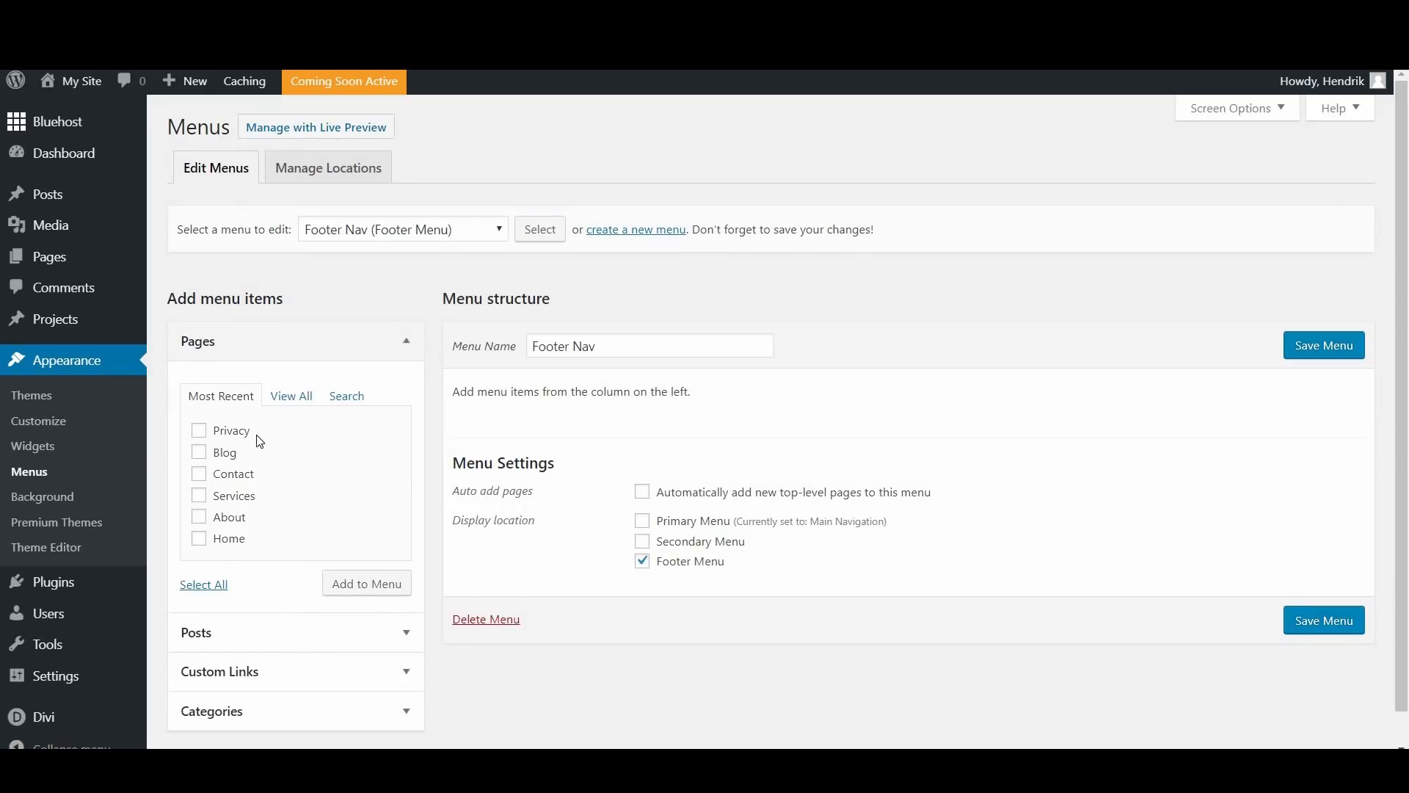
# Step: Add the Privacy and Contact pages to the Footer Nav menu, save it and check the footer on the reloaded homepage
pyautogui.scroll(-1, 213, 406)
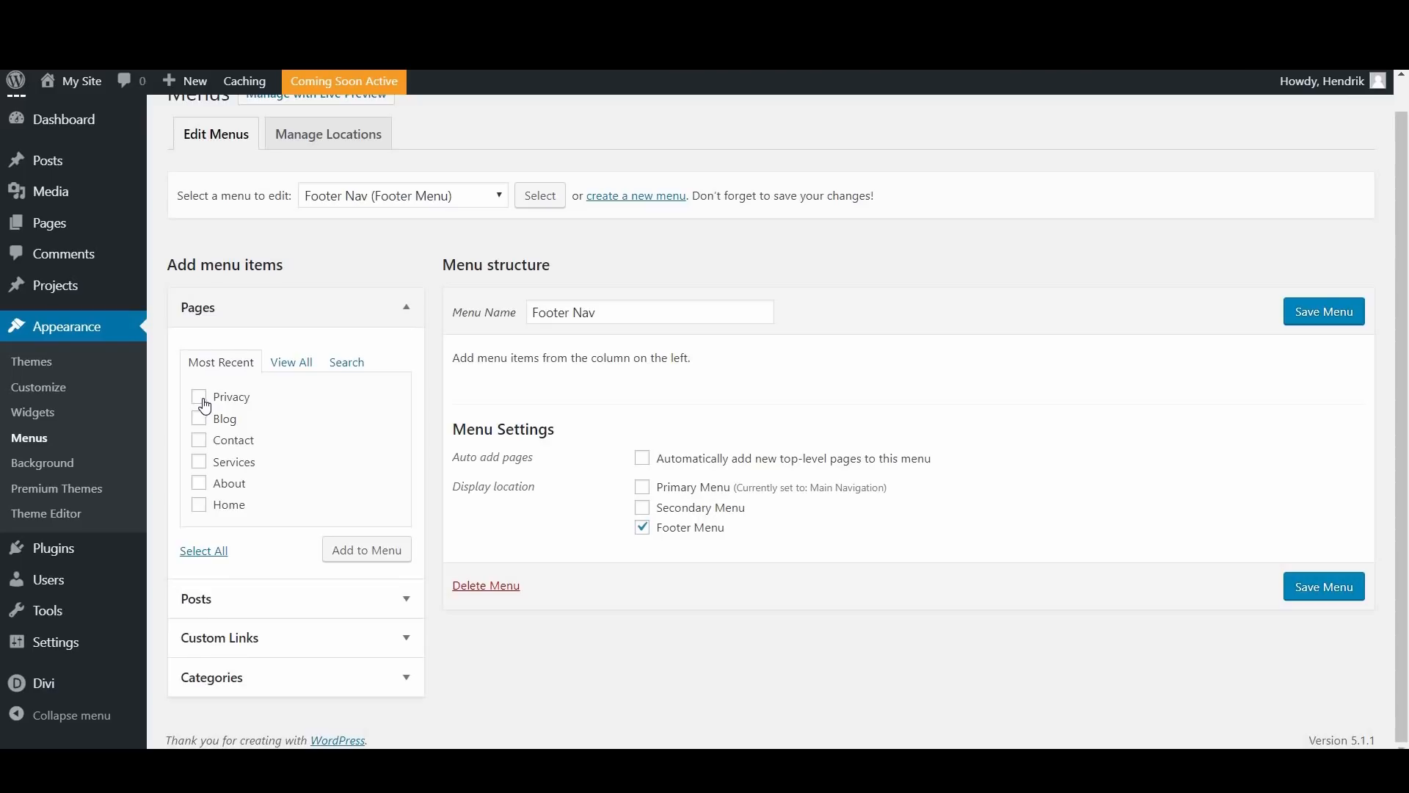
pyautogui.click(201, 400)
pyautogui.click(199, 440)
pyautogui.click(399, 552)
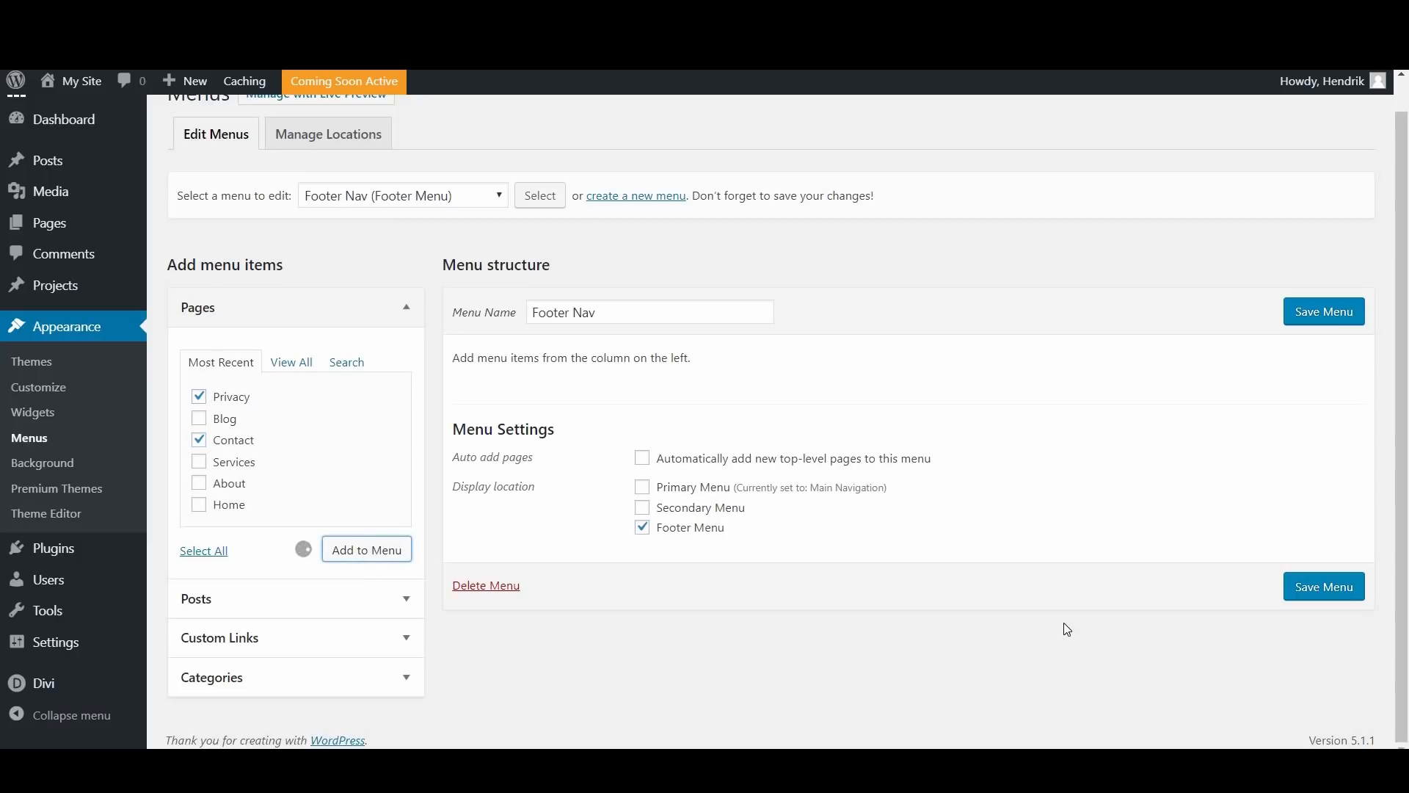
pyautogui.click(1329, 312)
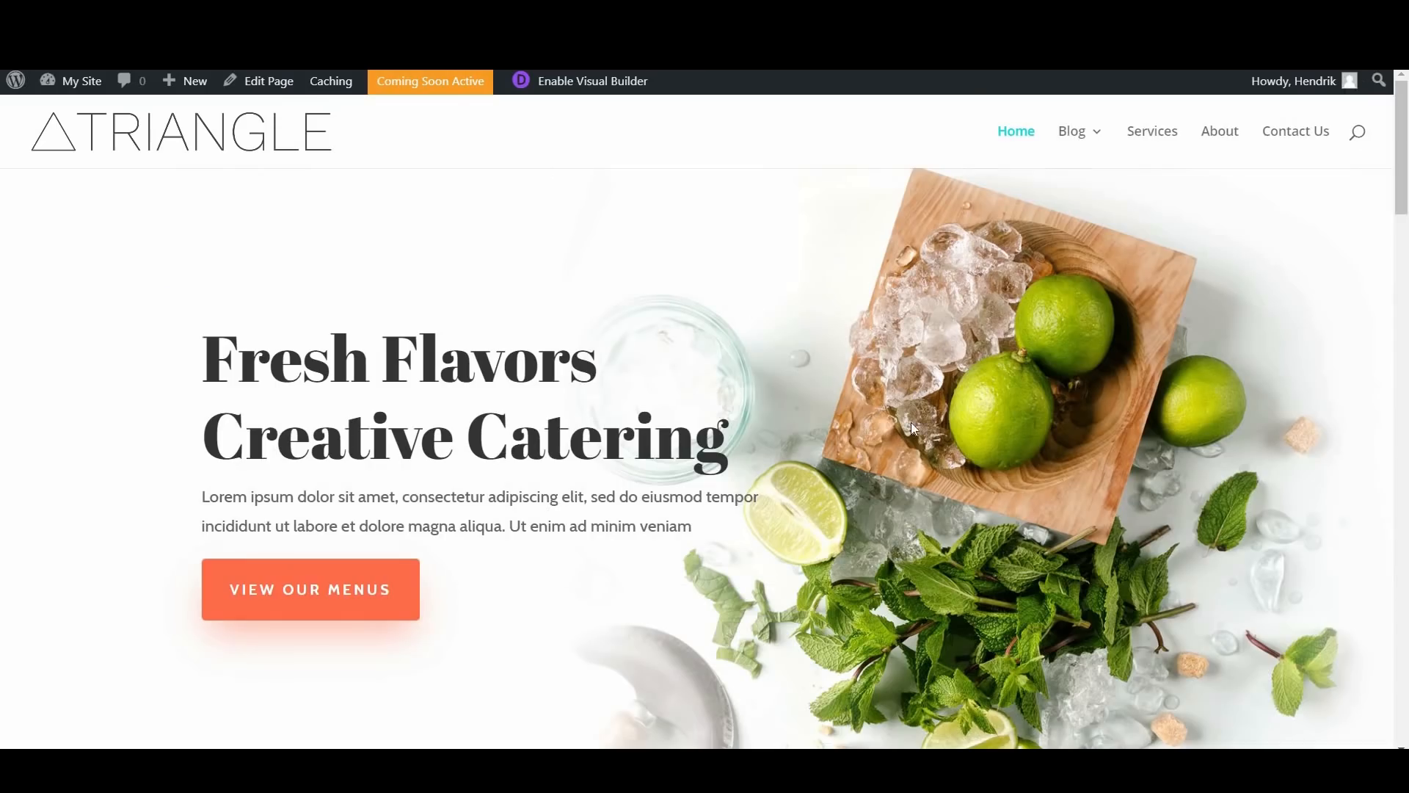
pyautogui.press('F5')
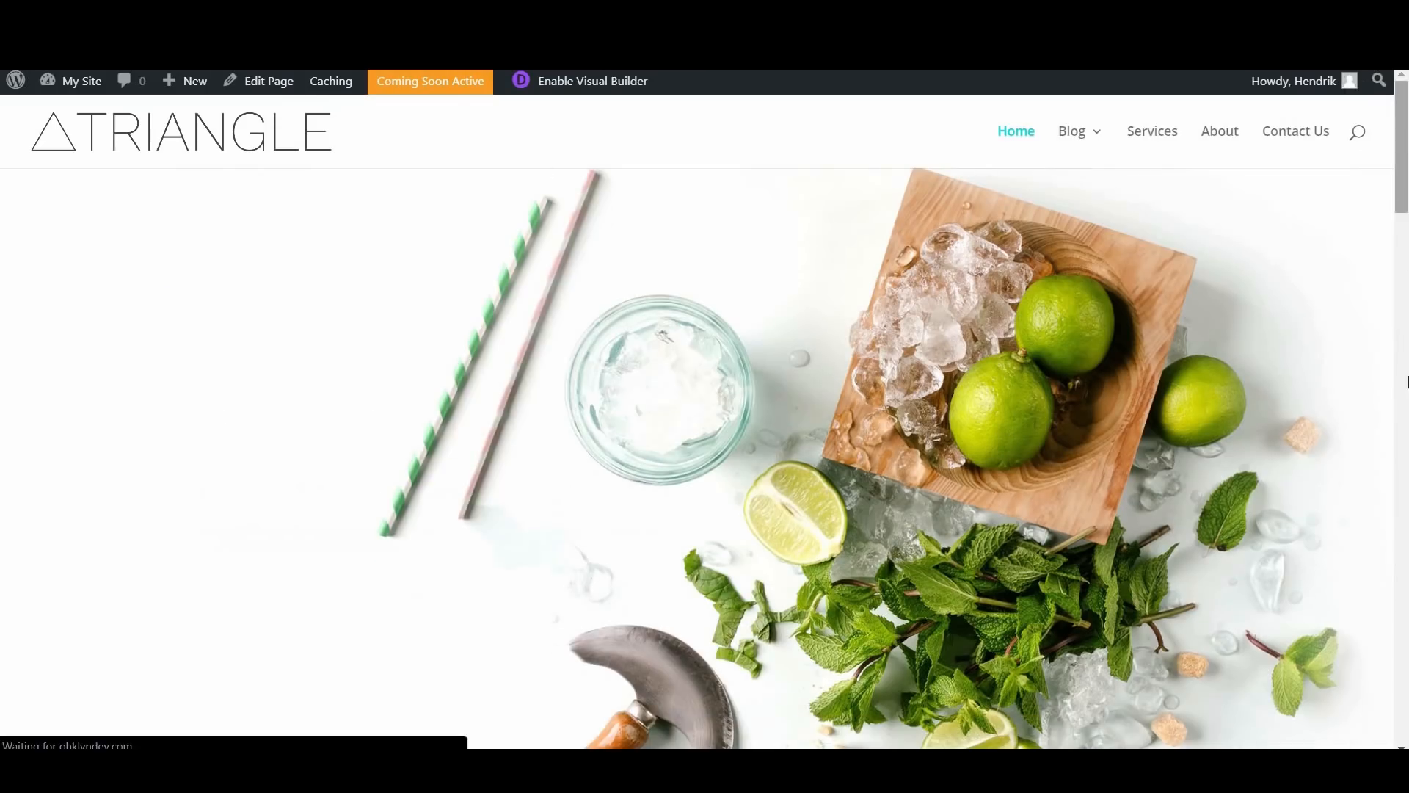
pyautogui.moveTo(1402, 168); pyautogui.dragTo(1402, 701)
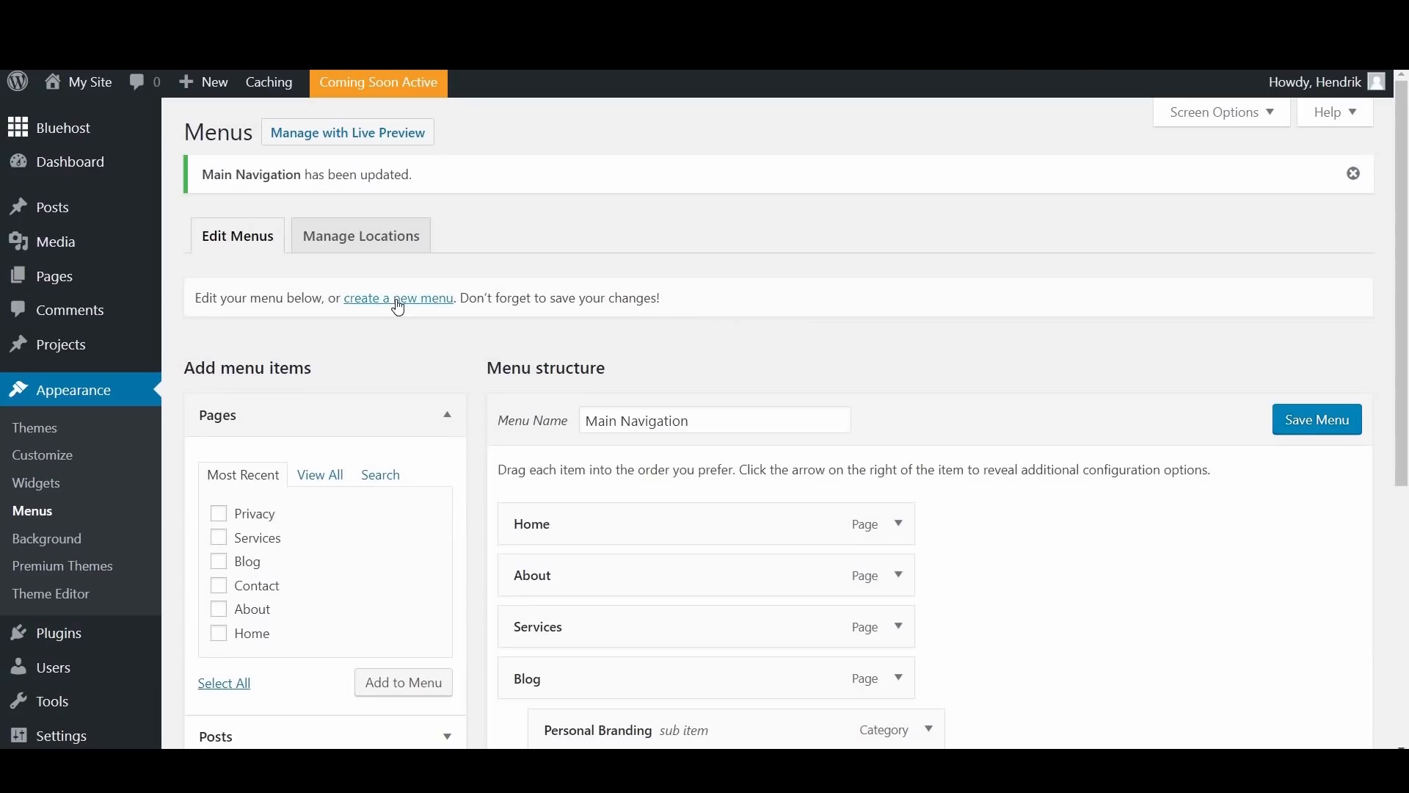
# Step: Create a new menu named "Footer Nav" and set its display location to Footer Menu
pyautogui.click(398, 299)
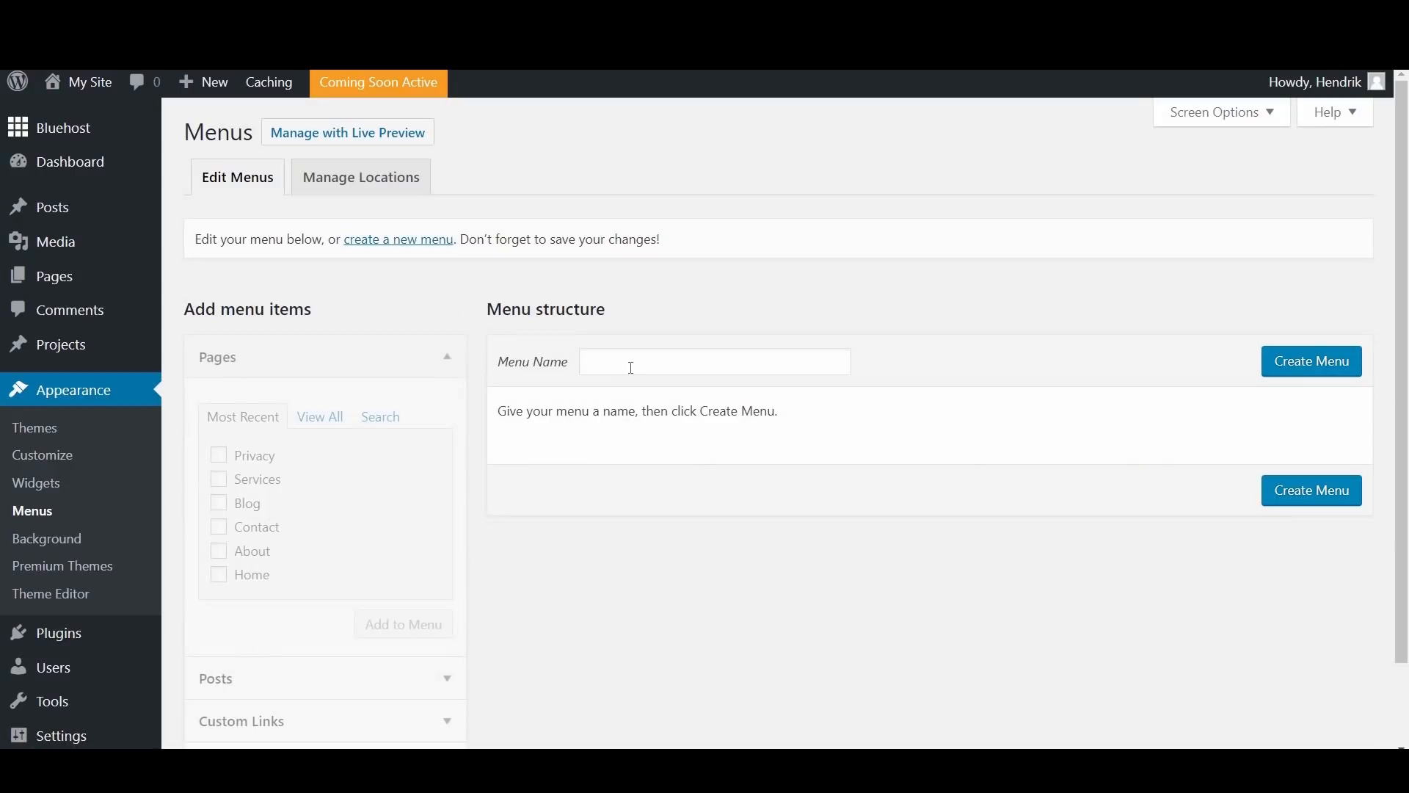
pyautogui.click(631, 358)
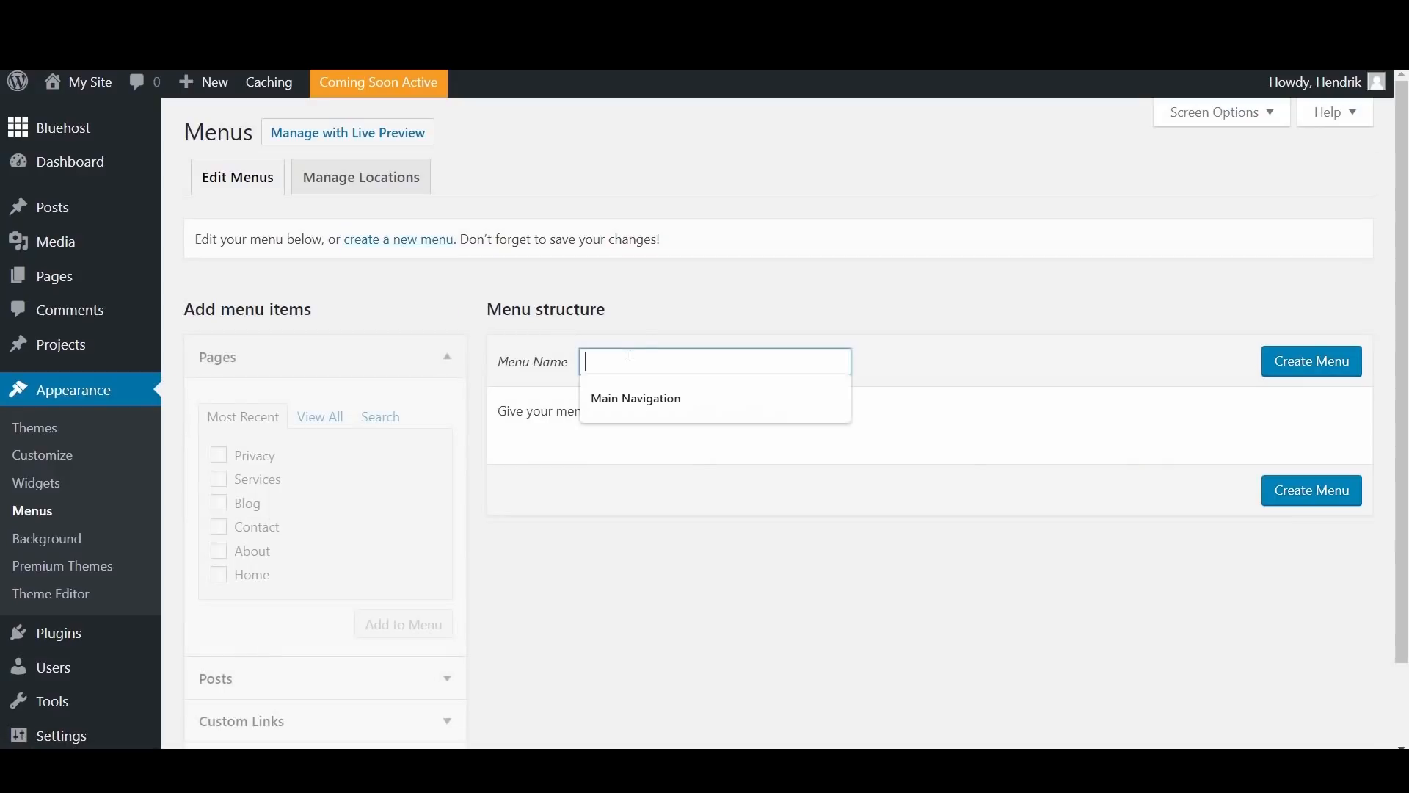
pyautogui.write('Footer Nav')
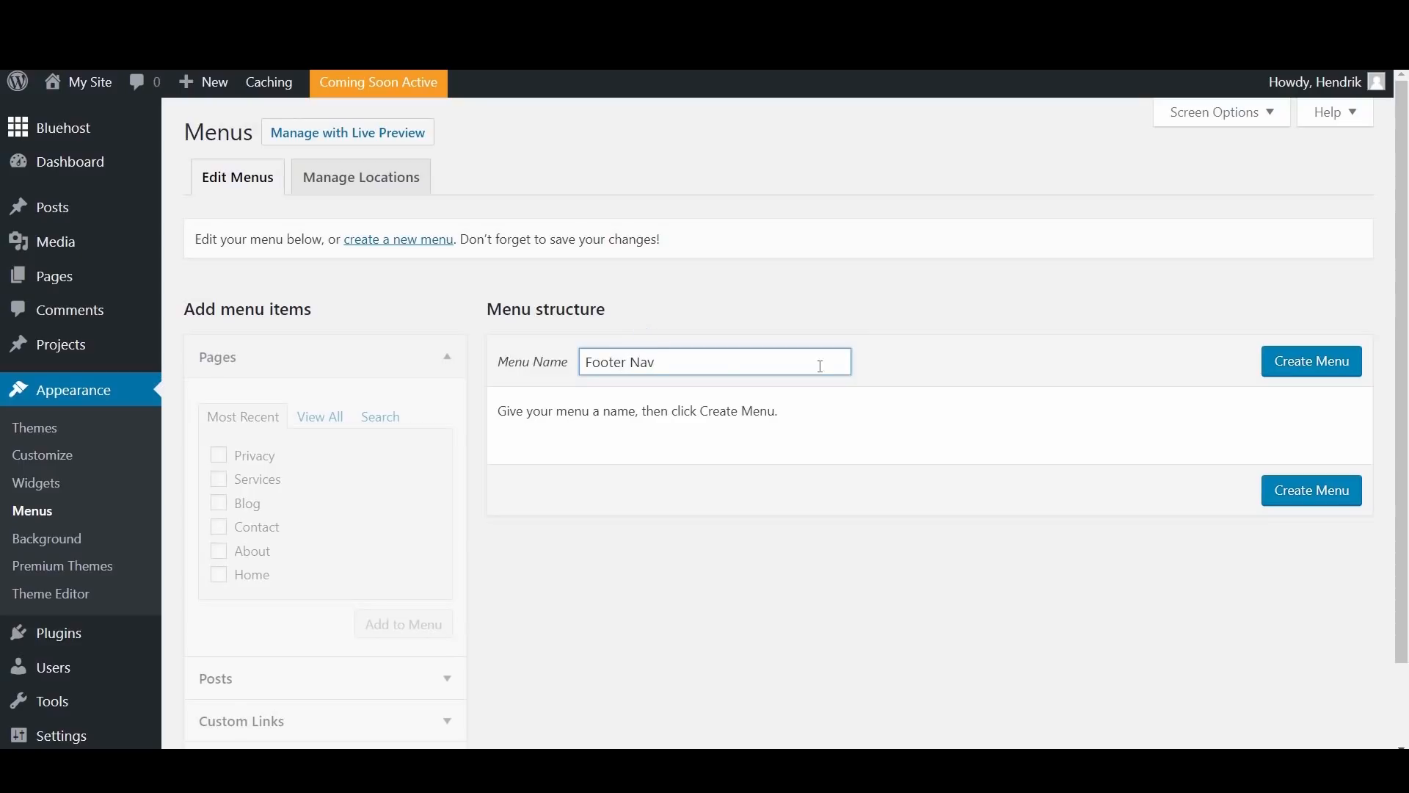
pyautogui.click(1277, 366)
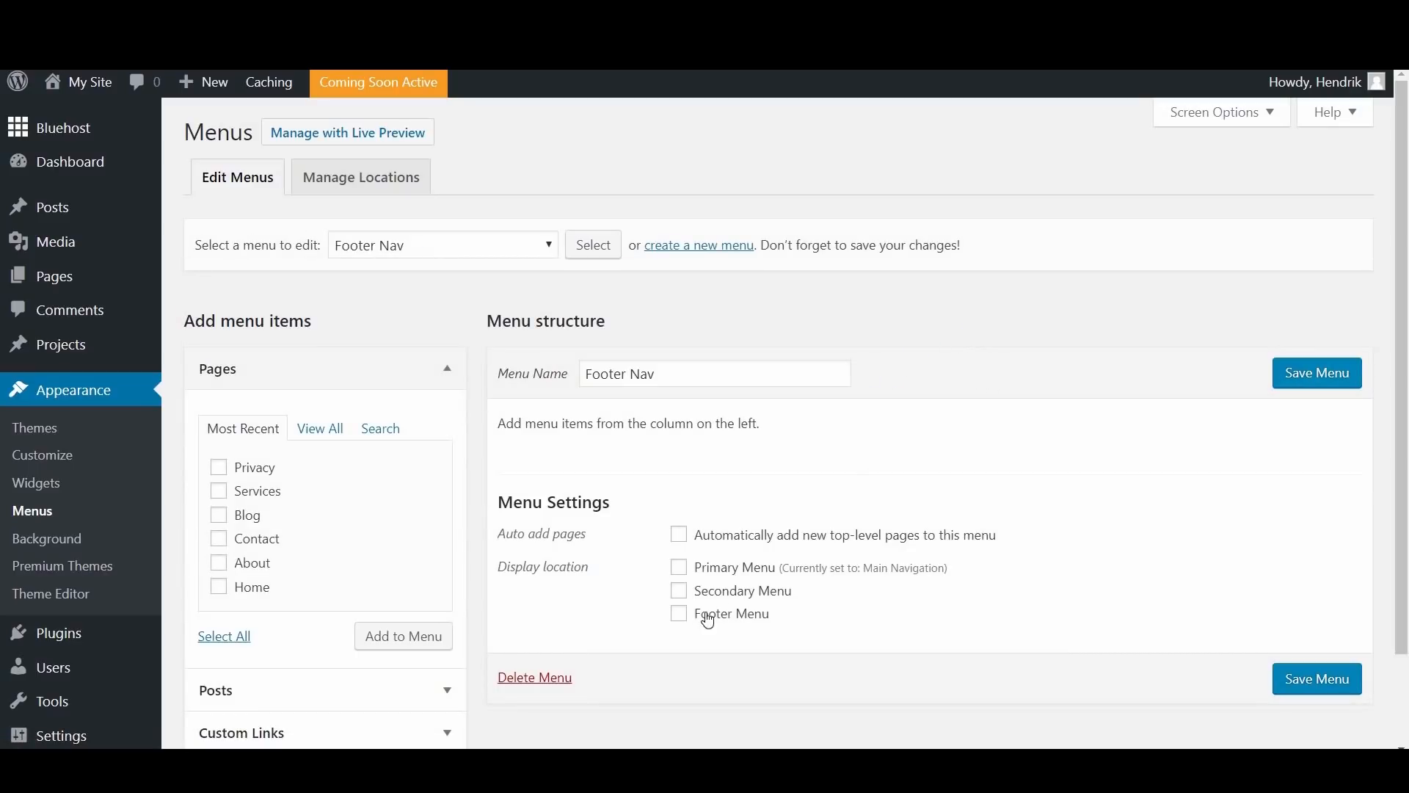
pyautogui.click(680, 615)
pyautogui.scroll(-2, 680, 620)
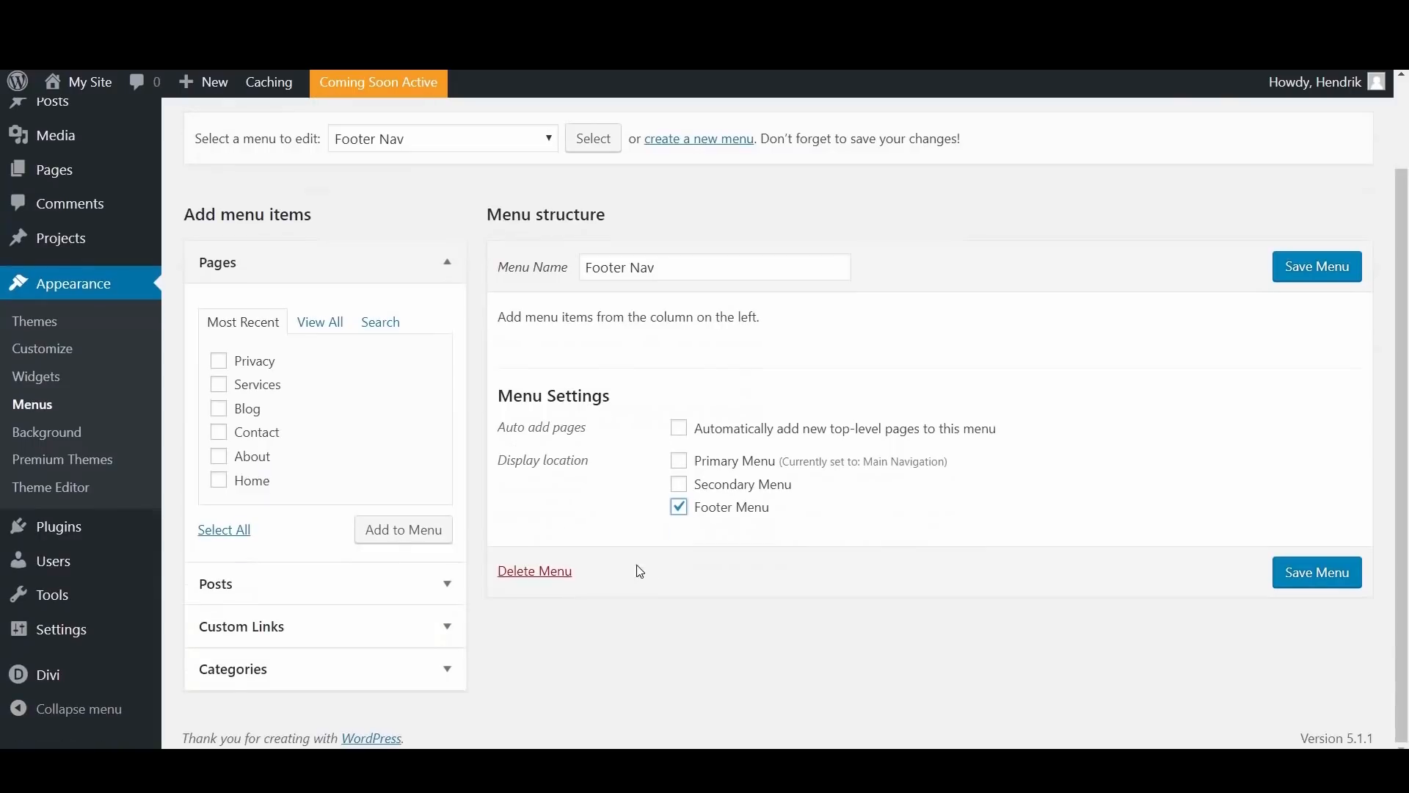
# Step: Fill the new footer menu with the Contact and Privacy pages, save it and view the homepage down to its footer
pyautogui.click(219, 437)
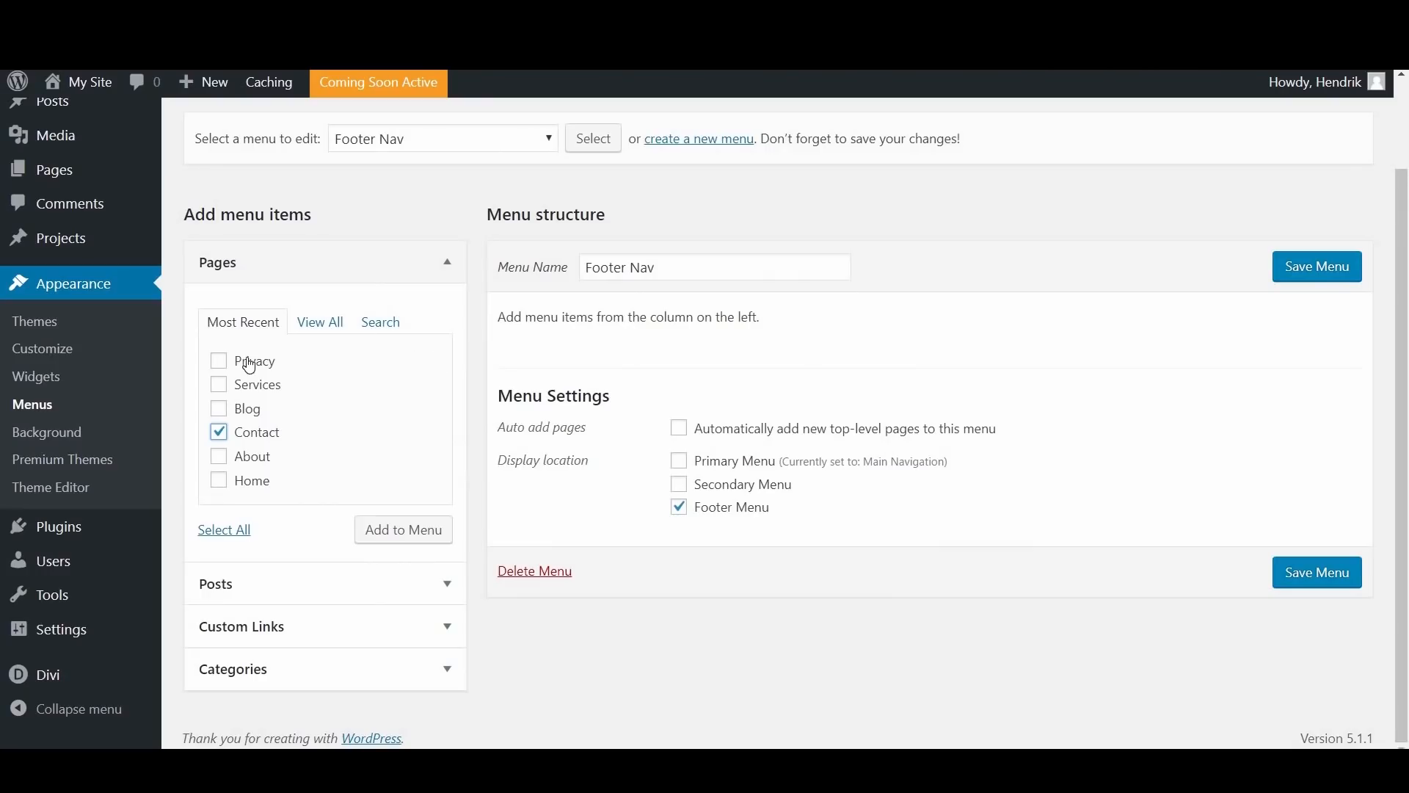
pyautogui.click(247, 361)
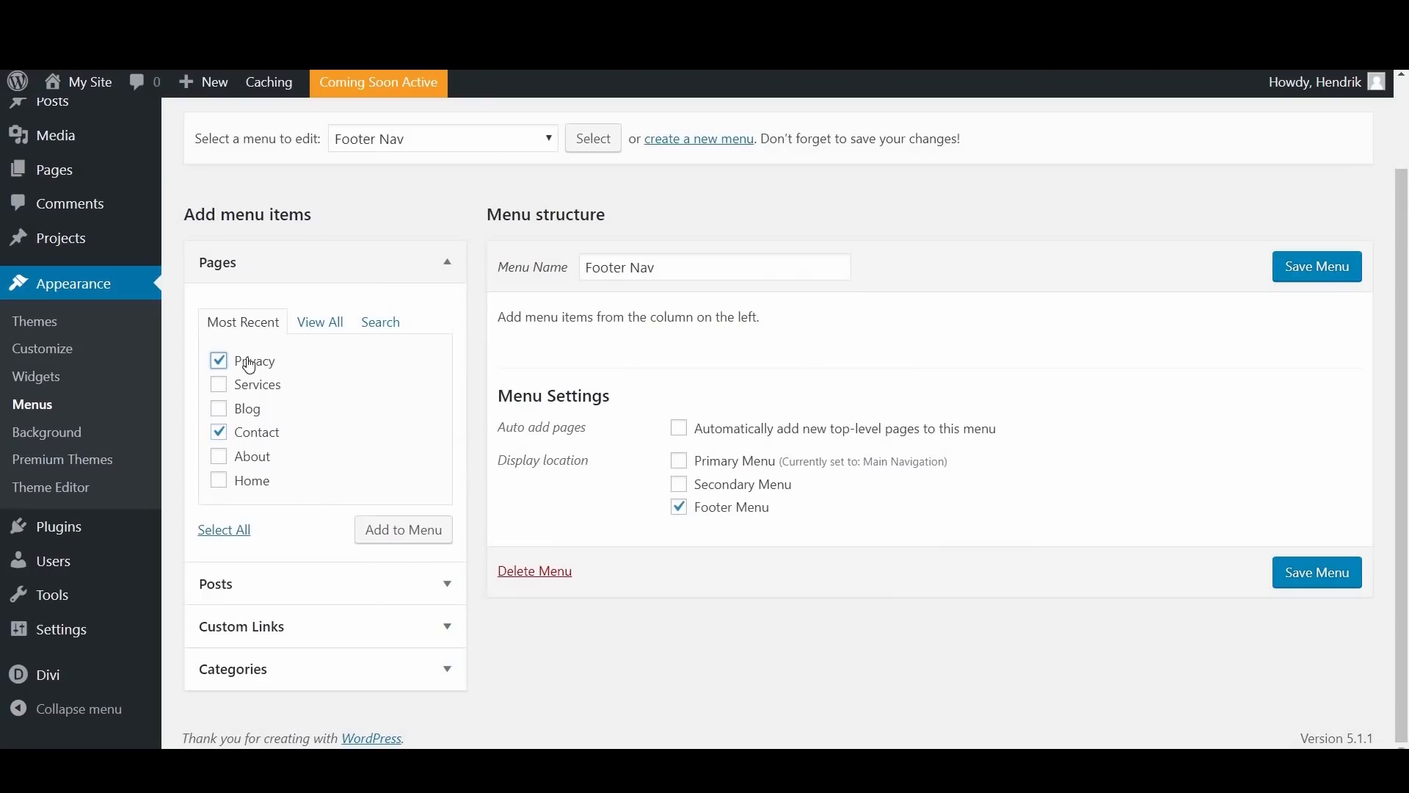
pyautogui.click(412, 537)
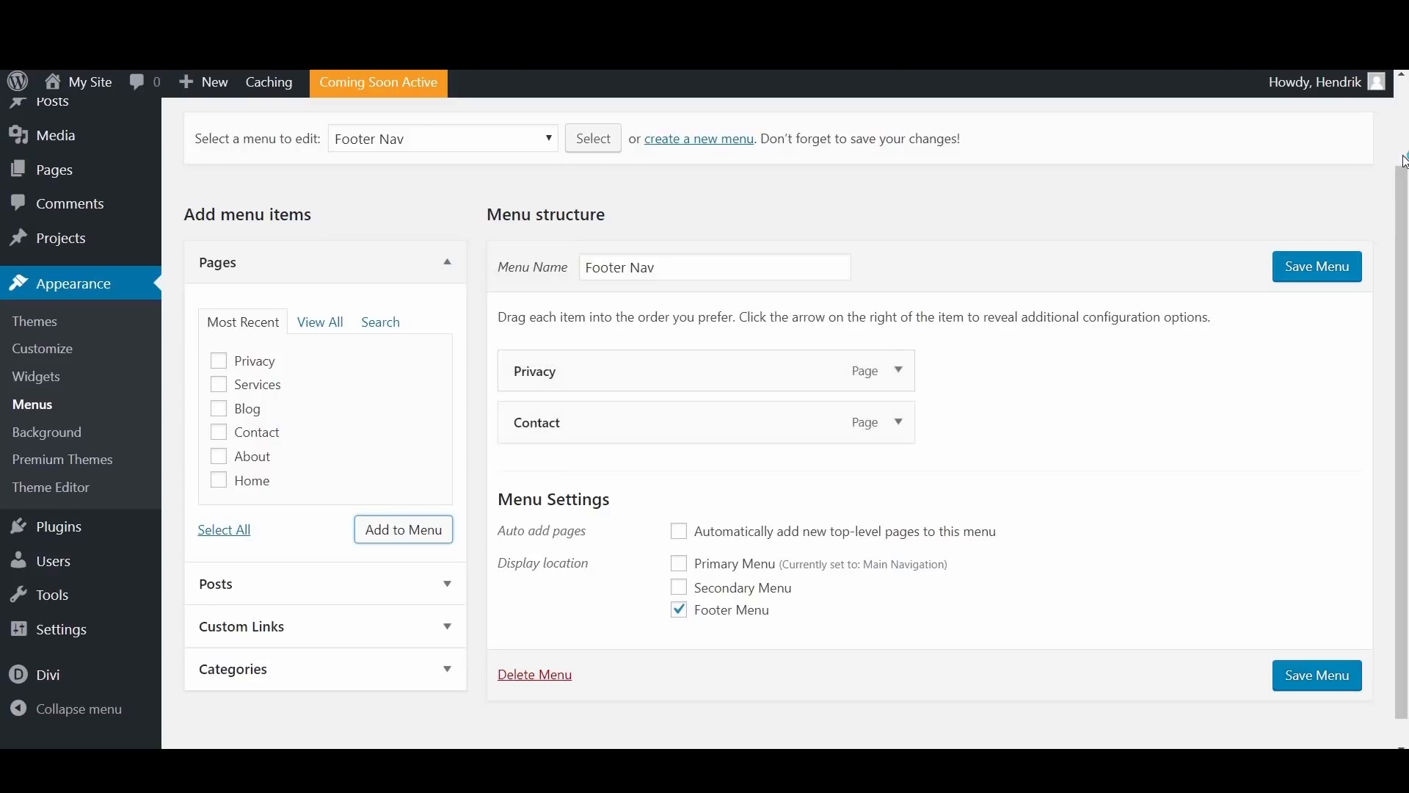
pyautogui.click(1319, 268)
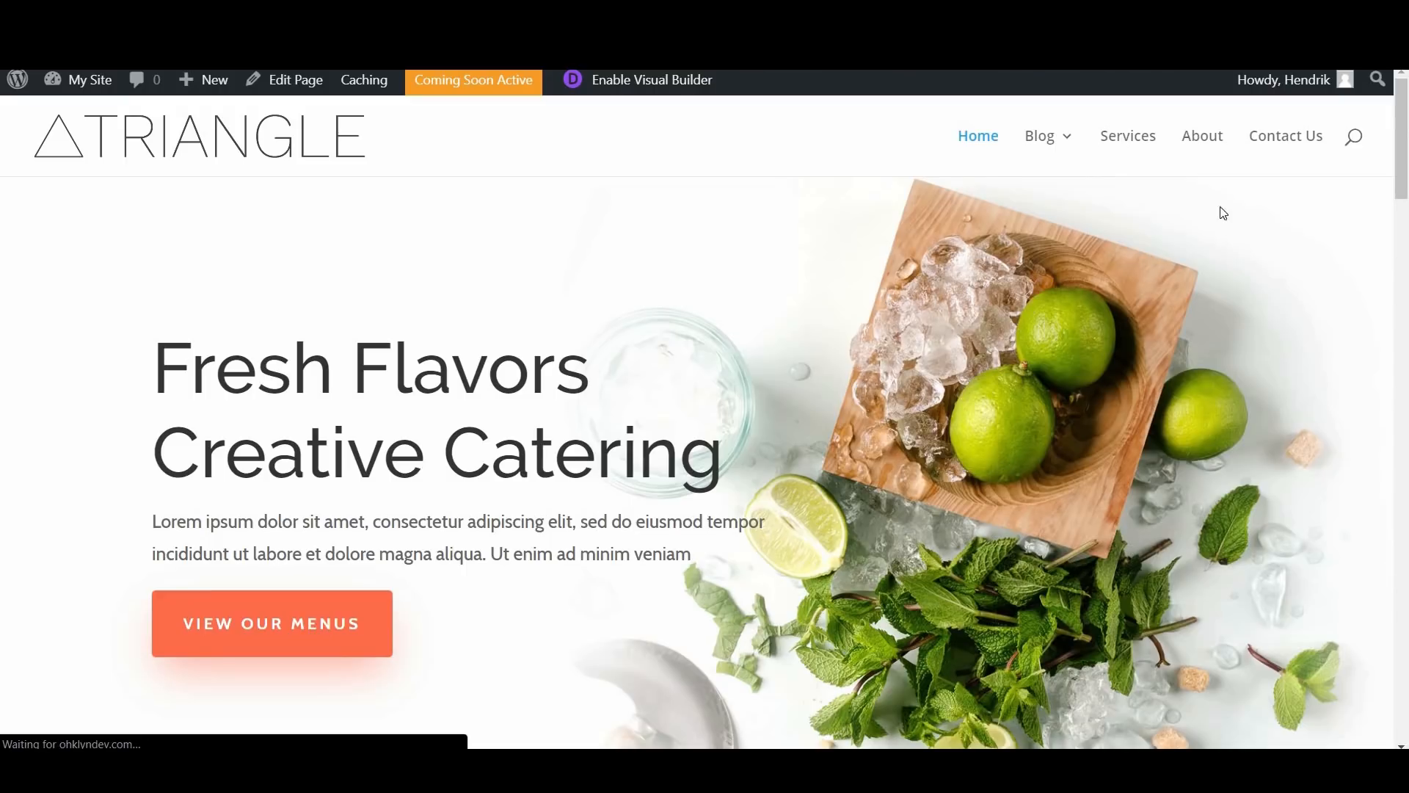
pyautogui.scroll(-5, 1367, 540)
pyautogui.scroll(-15, 1366, 540)
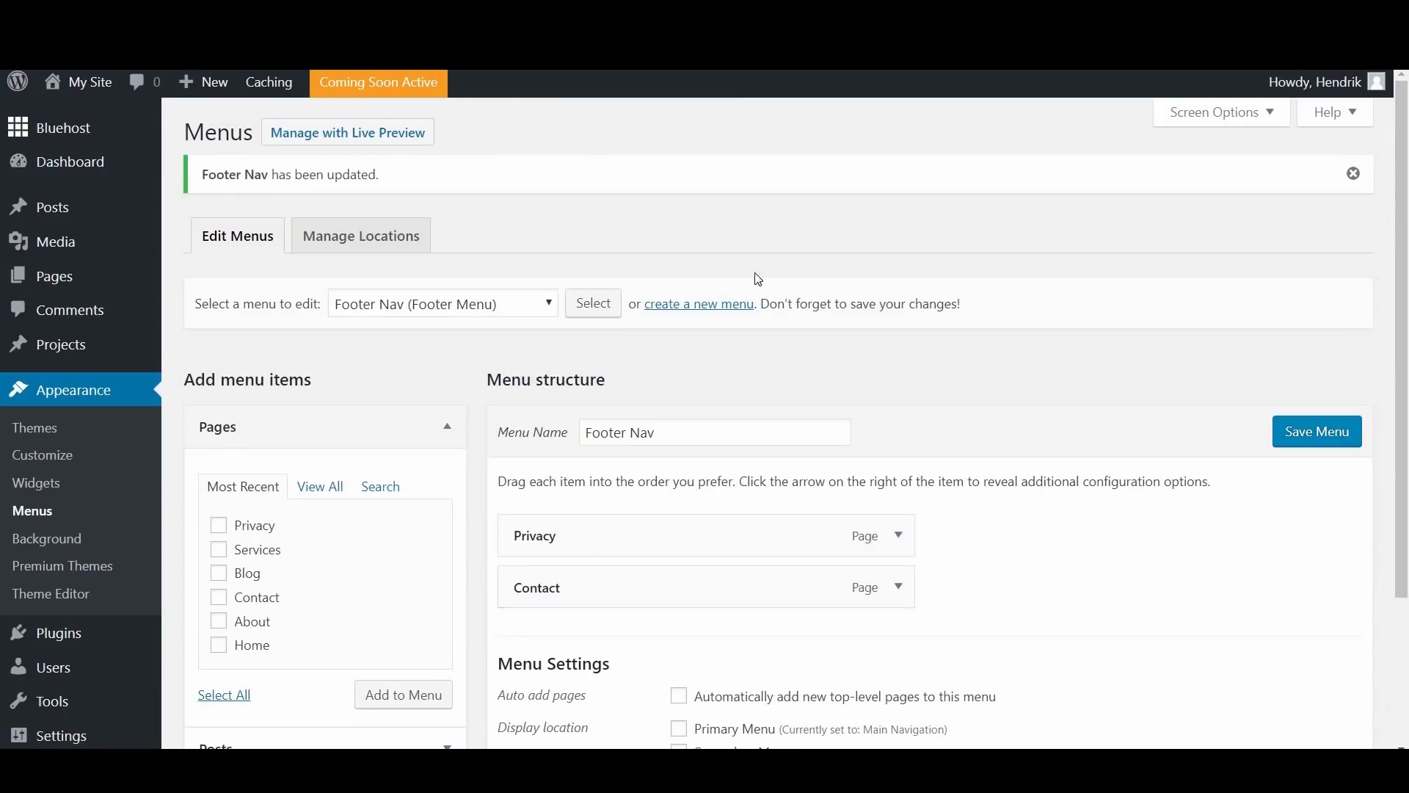
# Step: Look through the OHKLYN article introducing WordPress for beginners
pyautogui.scroll(-3, 1365, 391)
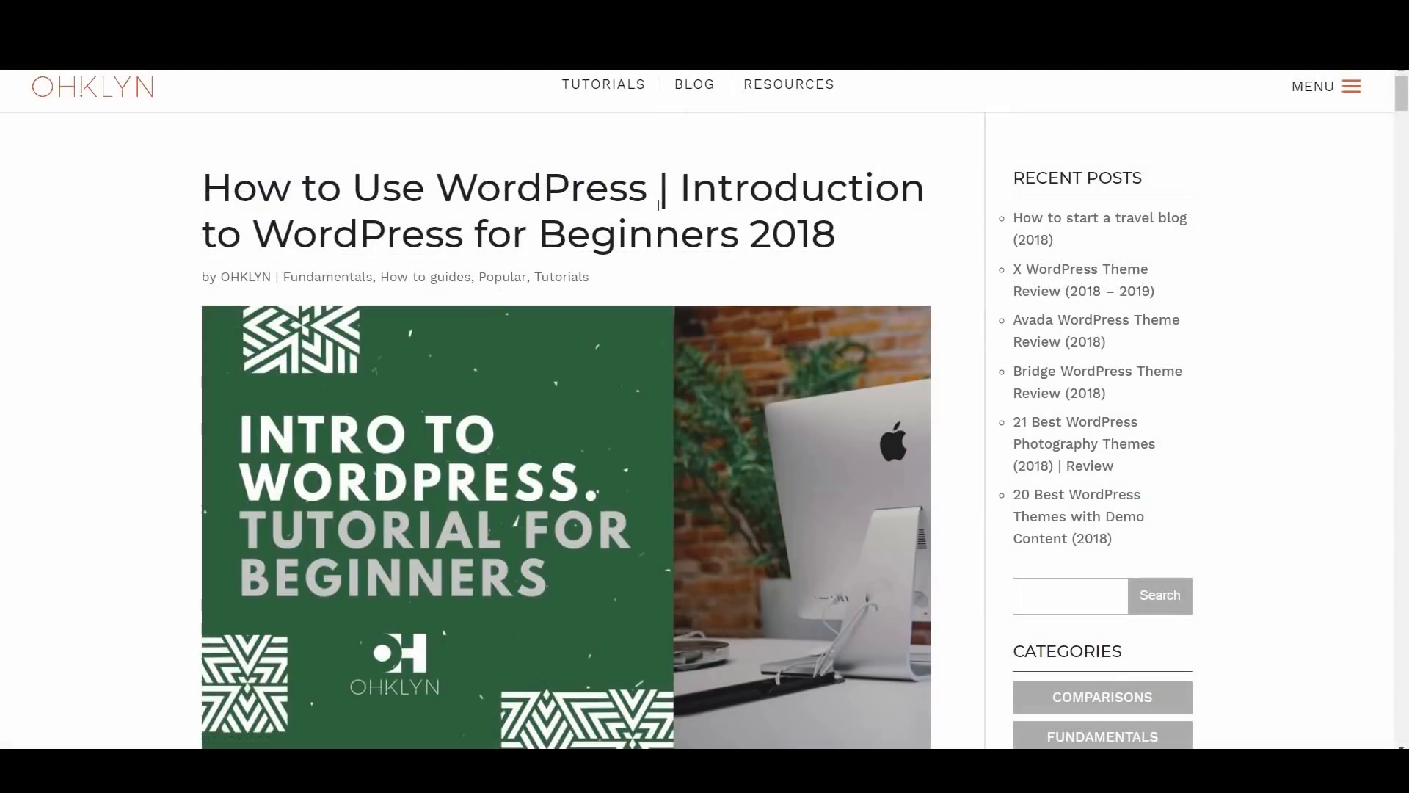
pyautogui.scroll(-10, 739, 588)
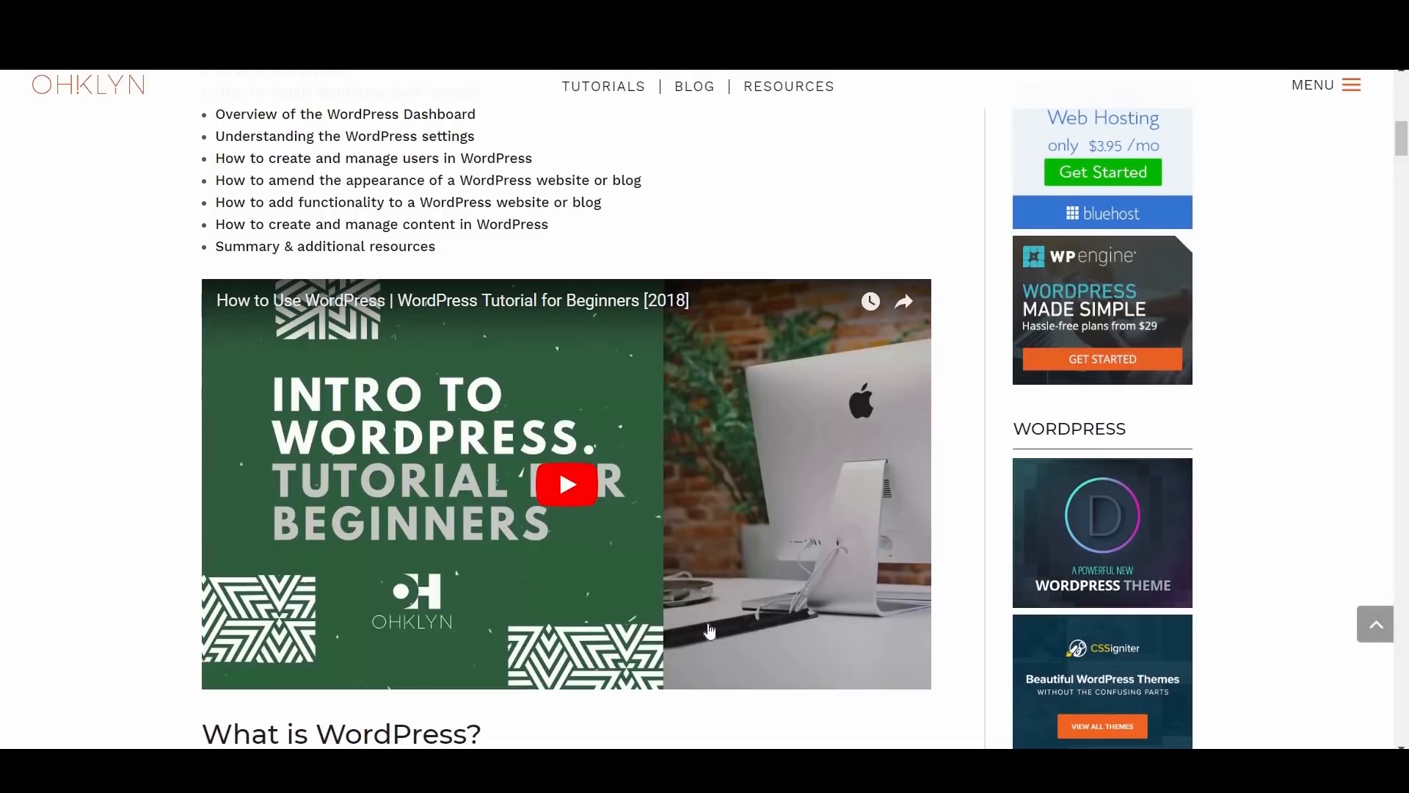
pyautogui.scroll(-8, 710, 630)
pyautogui.scroll(-6, 710, 629)
pyautogui.scroll(-8, 709, 630)
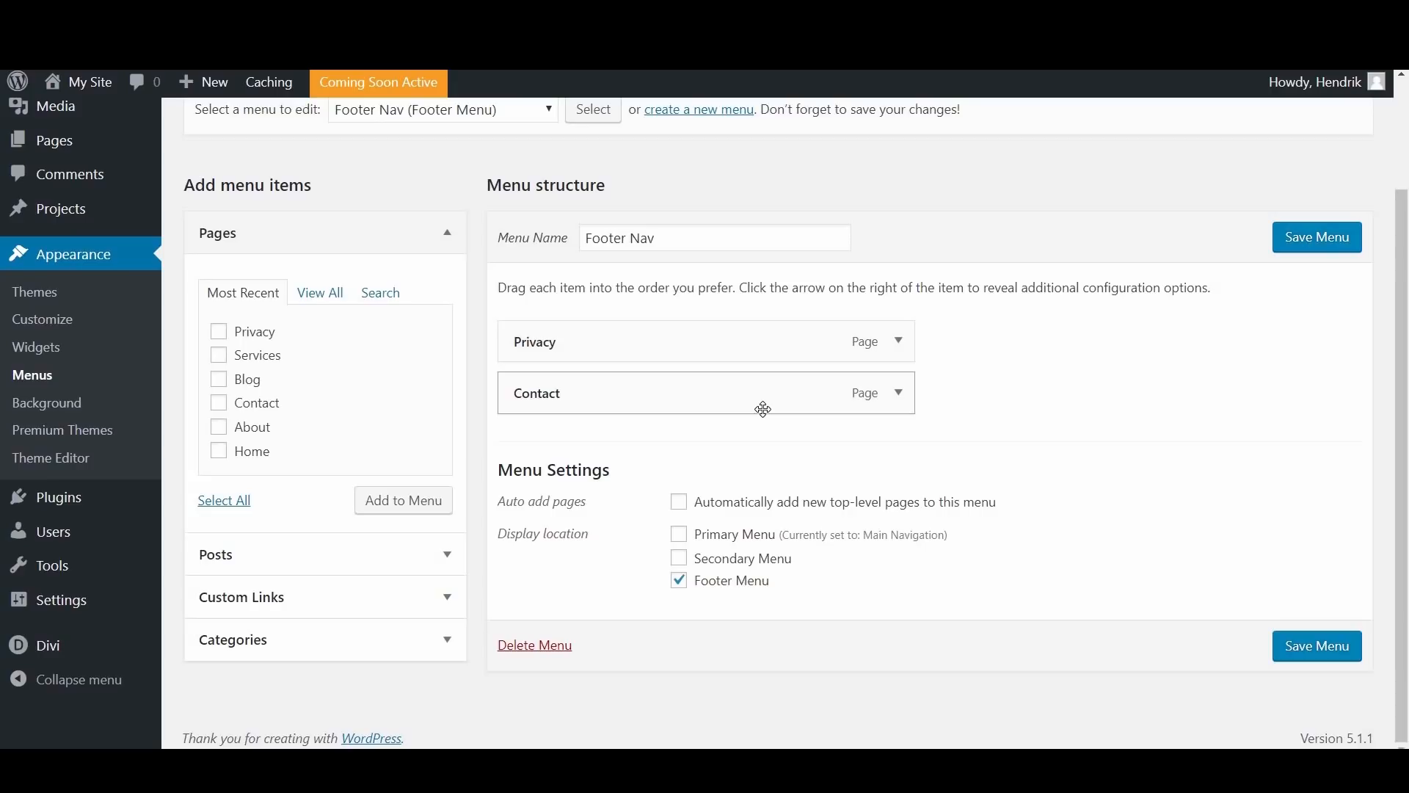
# Step: Open the Divi Theme Options and consult the OHKLYN guide's section on the general settings
pyautogui.moveTo(95, 647)
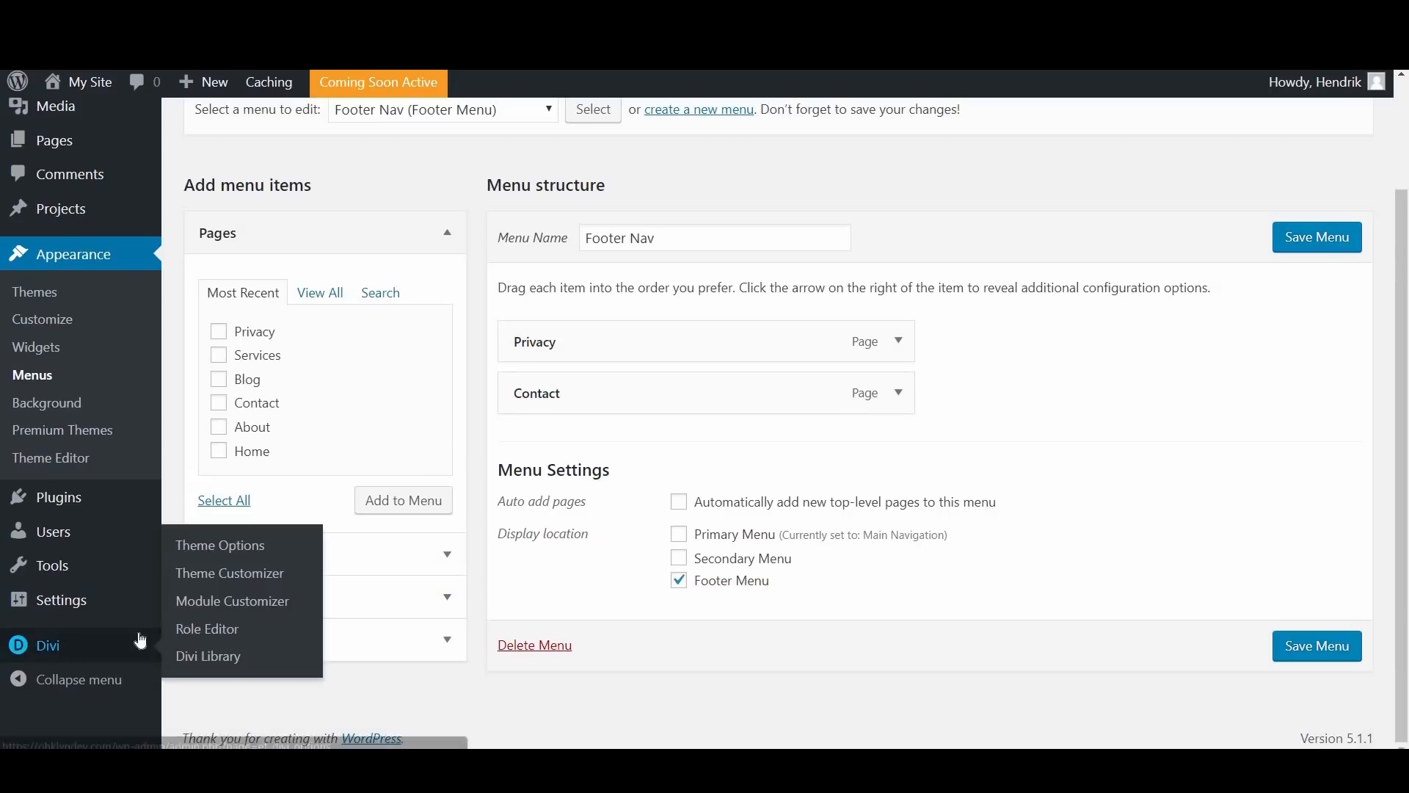
pyautogui.click(261, 547)
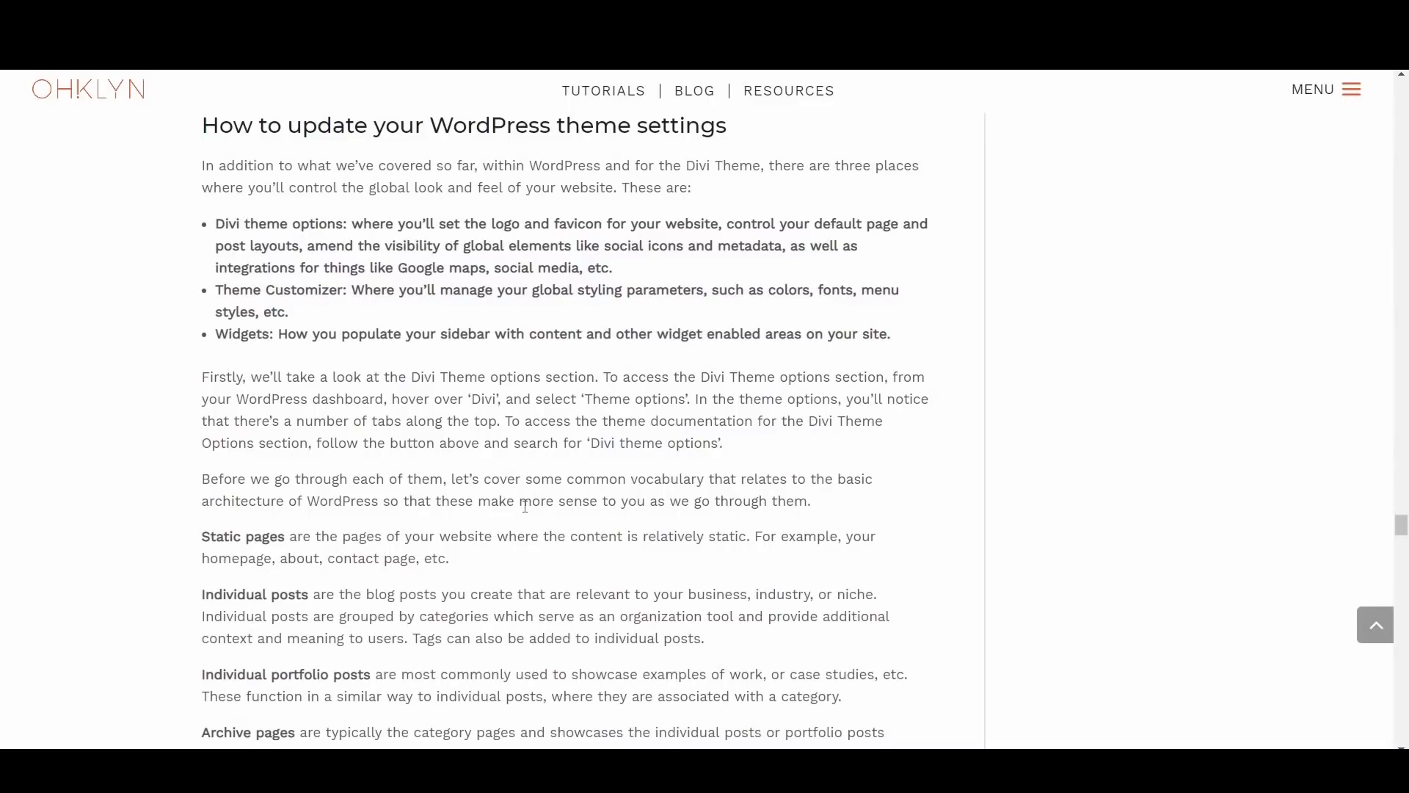
pyautogui.scroll(-7, 517, 523)
pyautogui.scroll(-12, 518, 523)
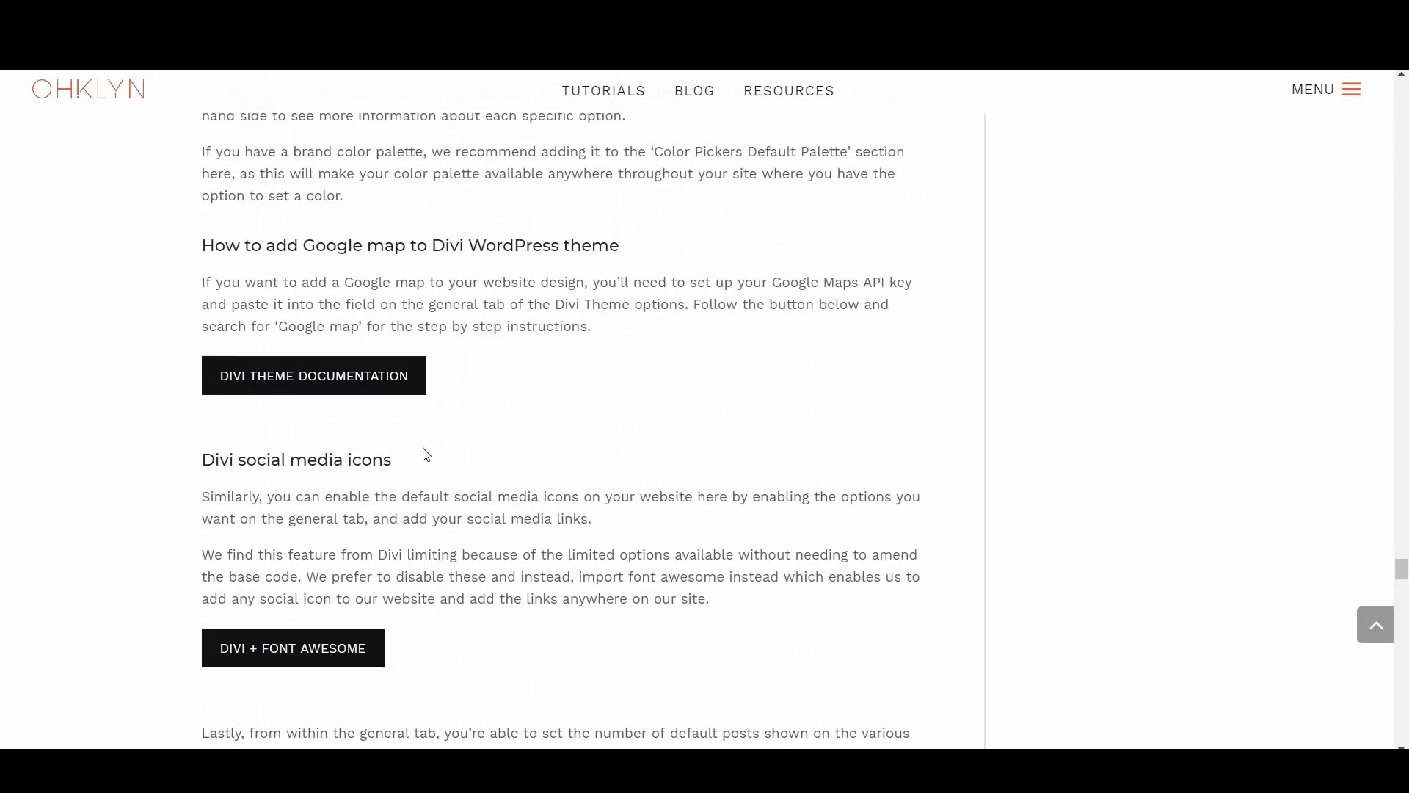
# Step: Browse the tutorials in the Divi theme documentation, then return to the general settings in Divi Theme Options
pyautogui.click(327, 382)
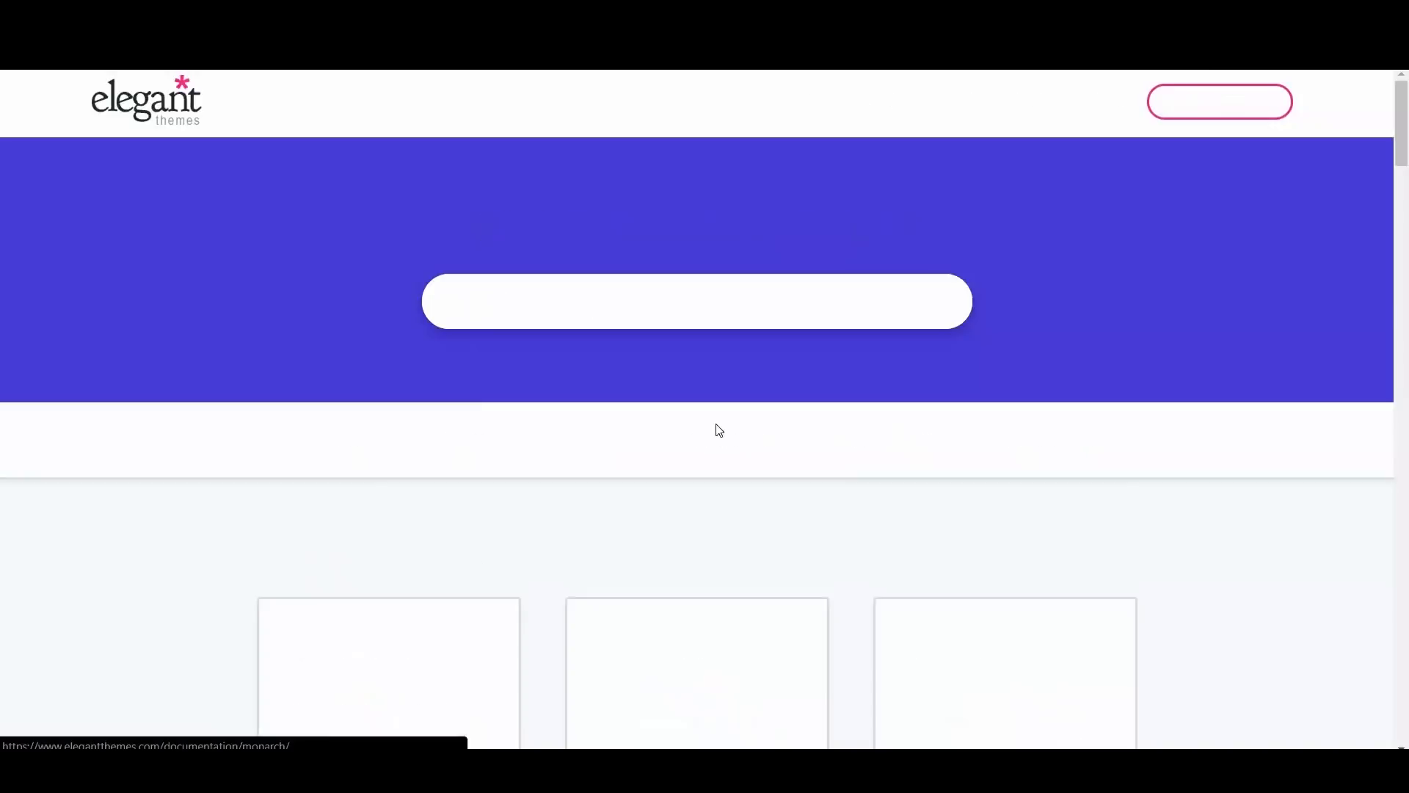
pyautogui.scroll(-4, 717, 415)
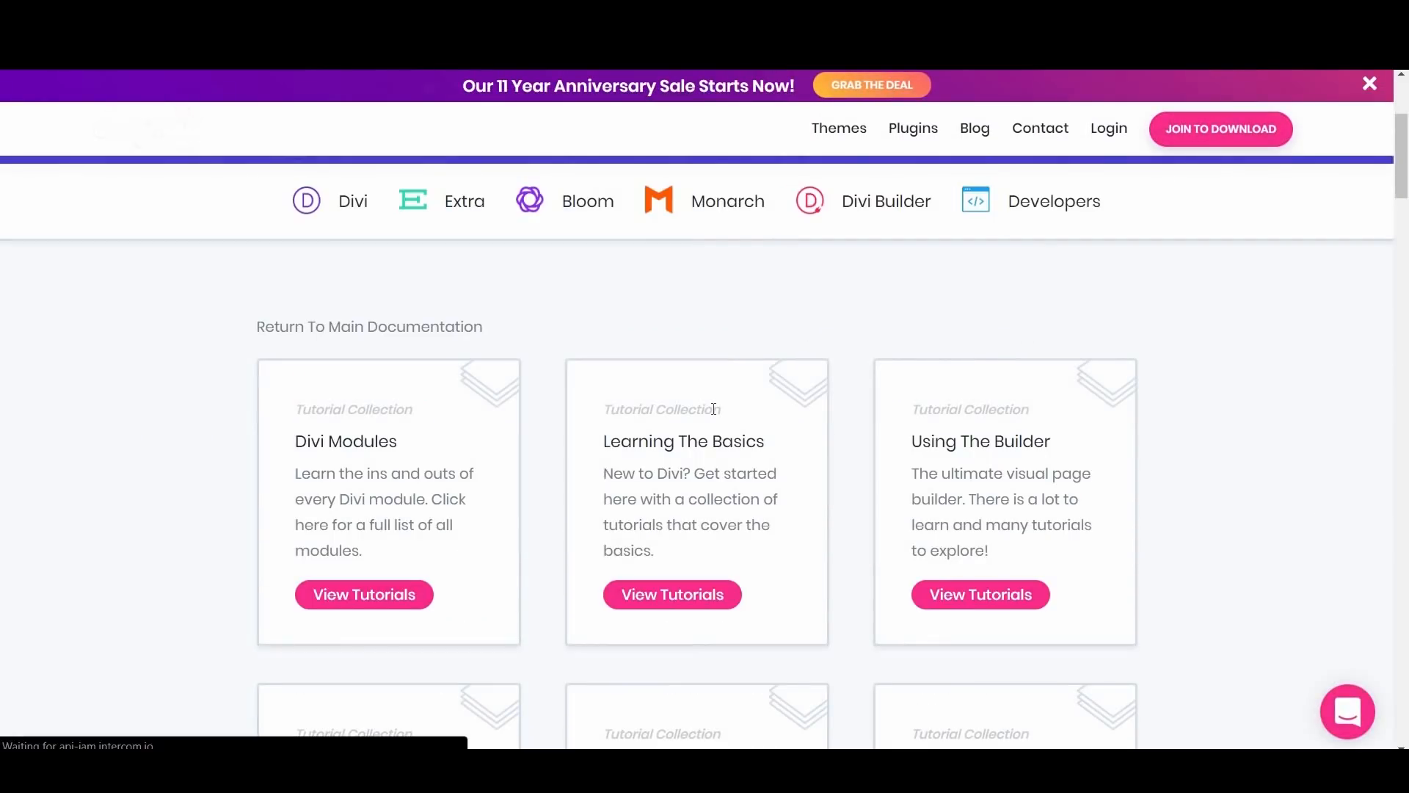
pyautogui.scroll(-4, 716, 416)
pyautogui.scroll(-10, 716, 415)
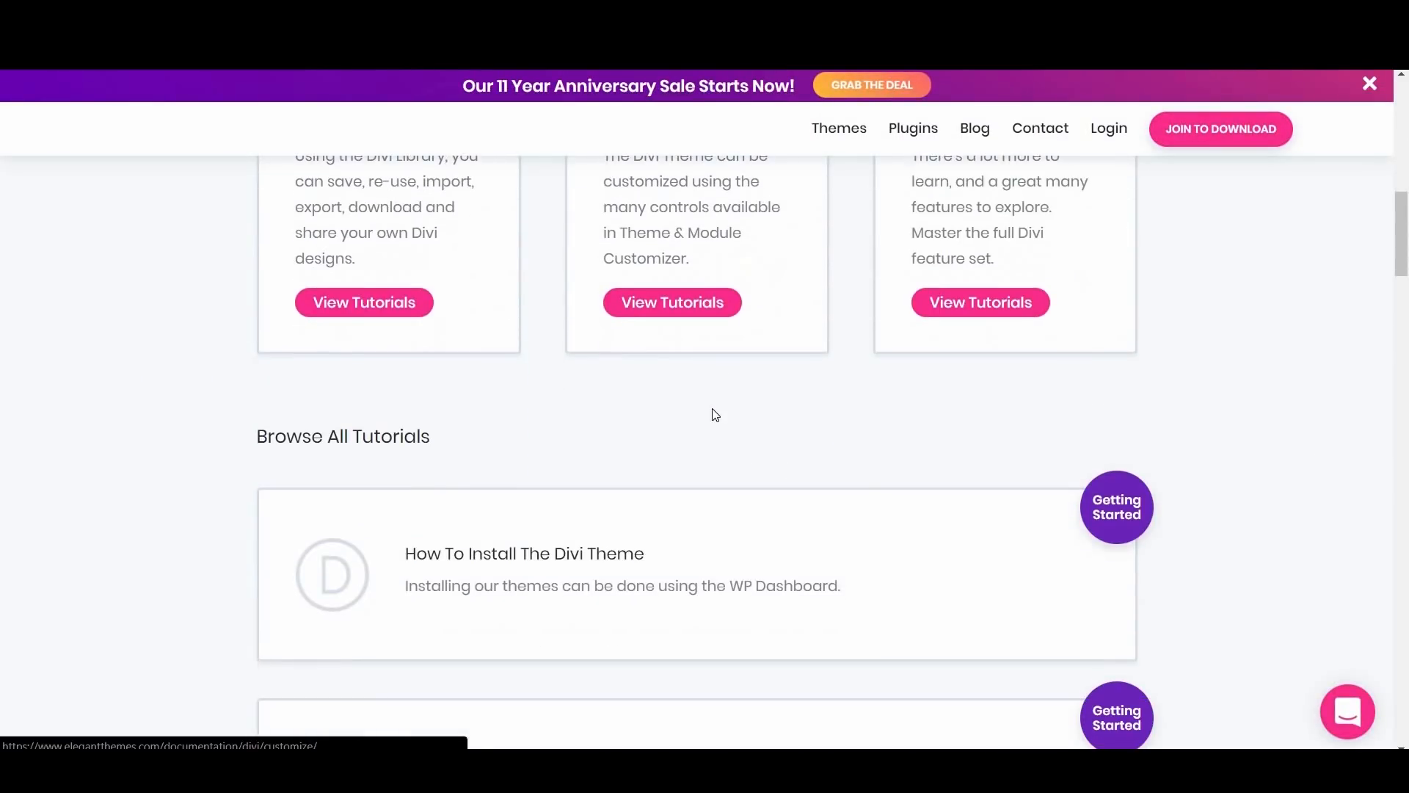
pyautogui.scroll(-6, 716, 415)
pyautogui.click(554, 190)
pyautogui.scroll(-5, 649, 412)
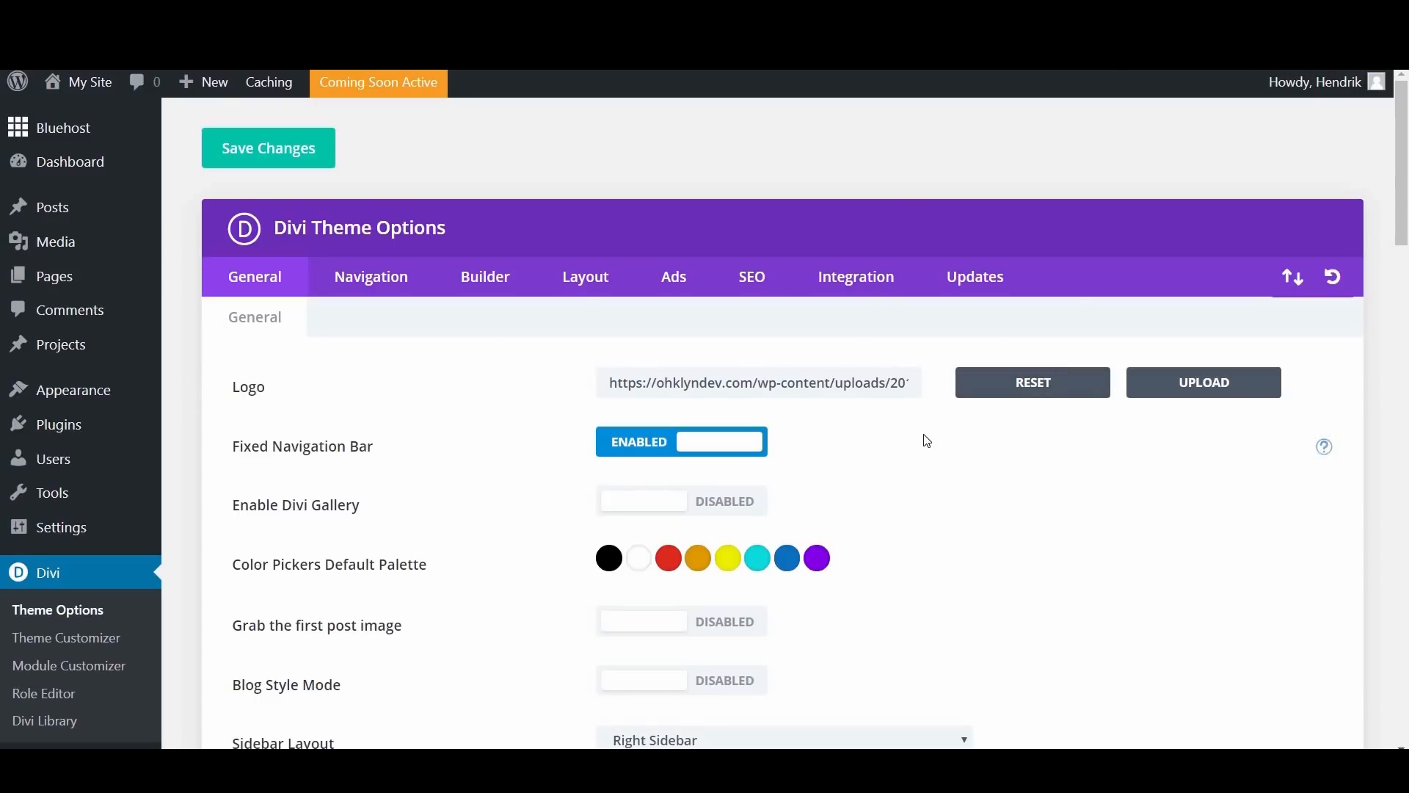
pyautogui.scroll(-3, 922, 440)
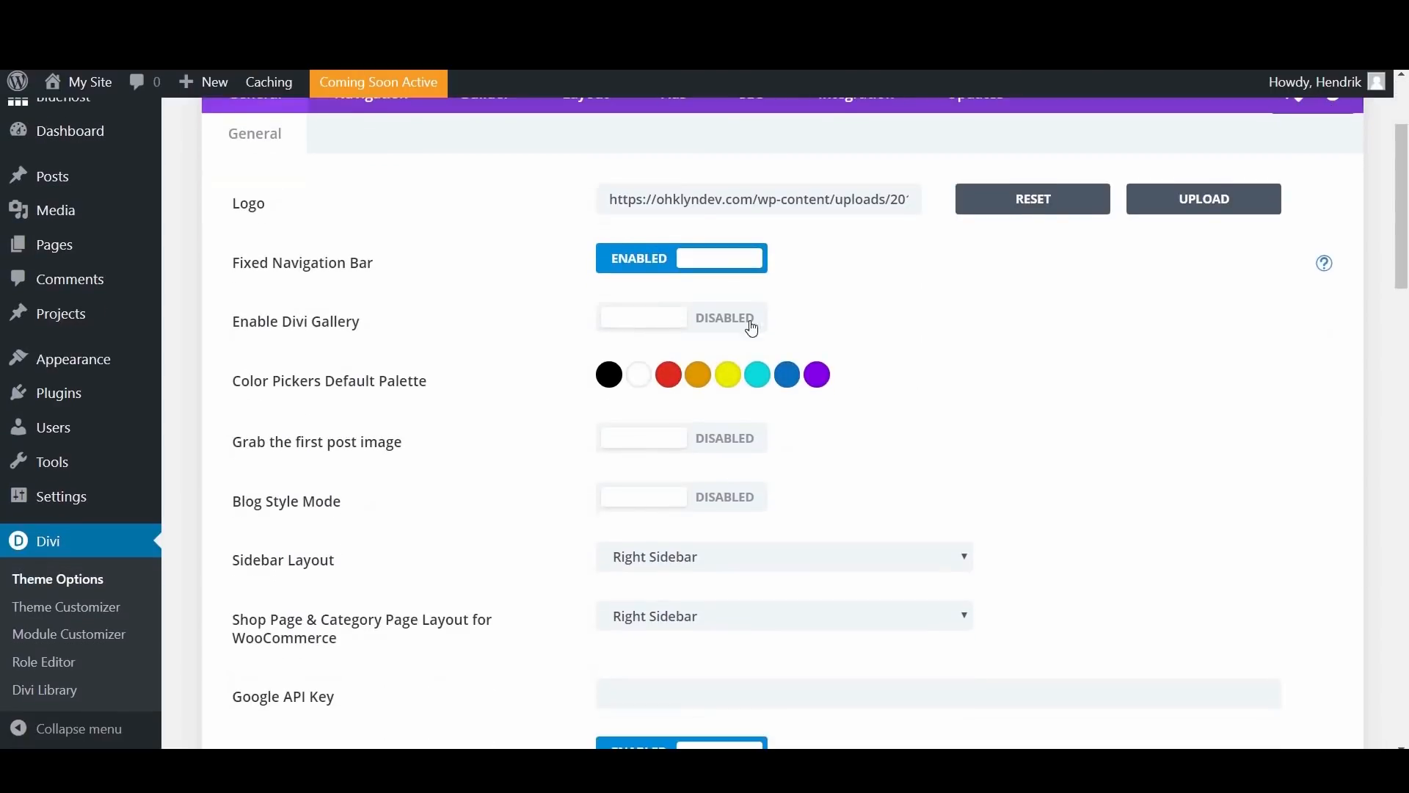
# Step: Switch the Fixed Navigation Bar off and on again, and look over the general settings below it
pyautogui.click(682, 261)
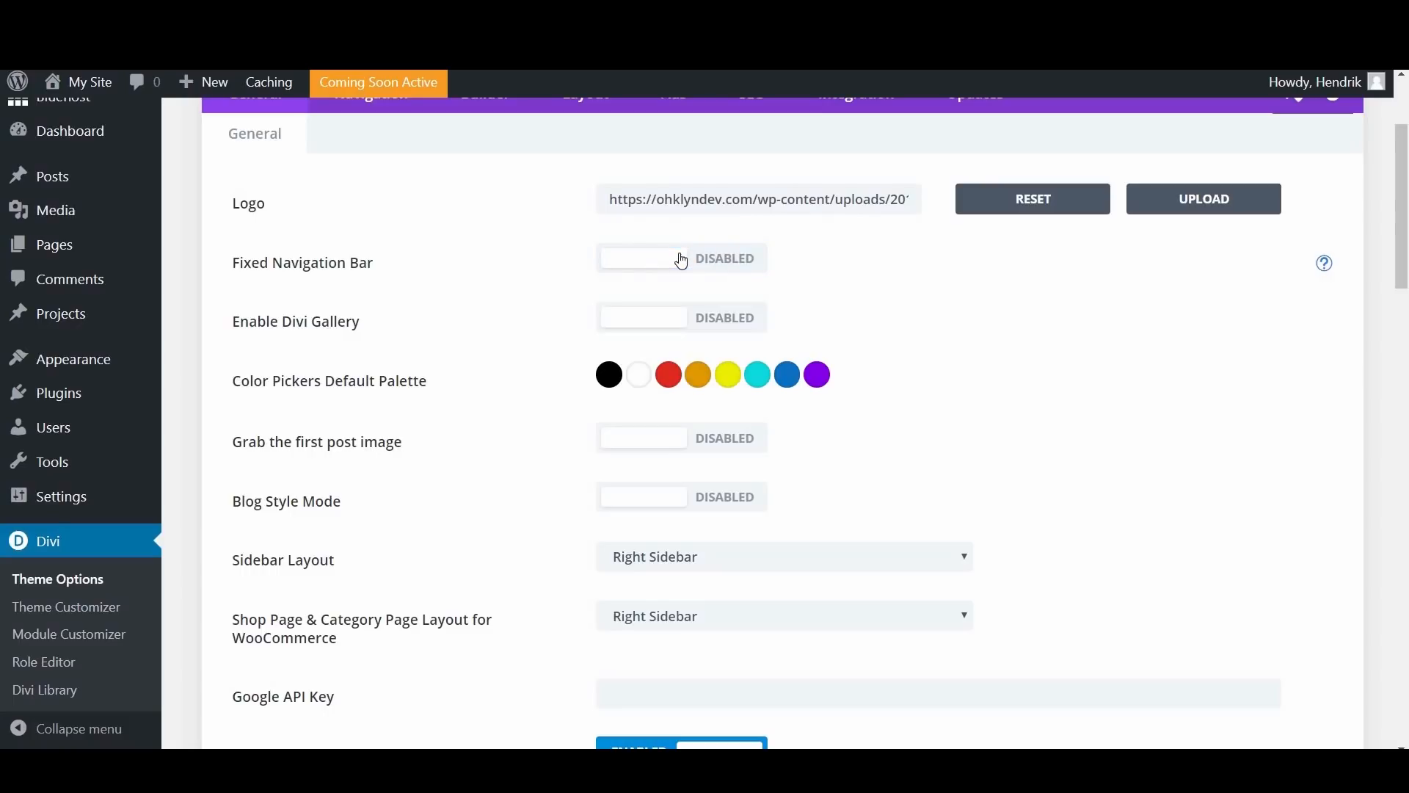
pyautogui.click(681, 261)
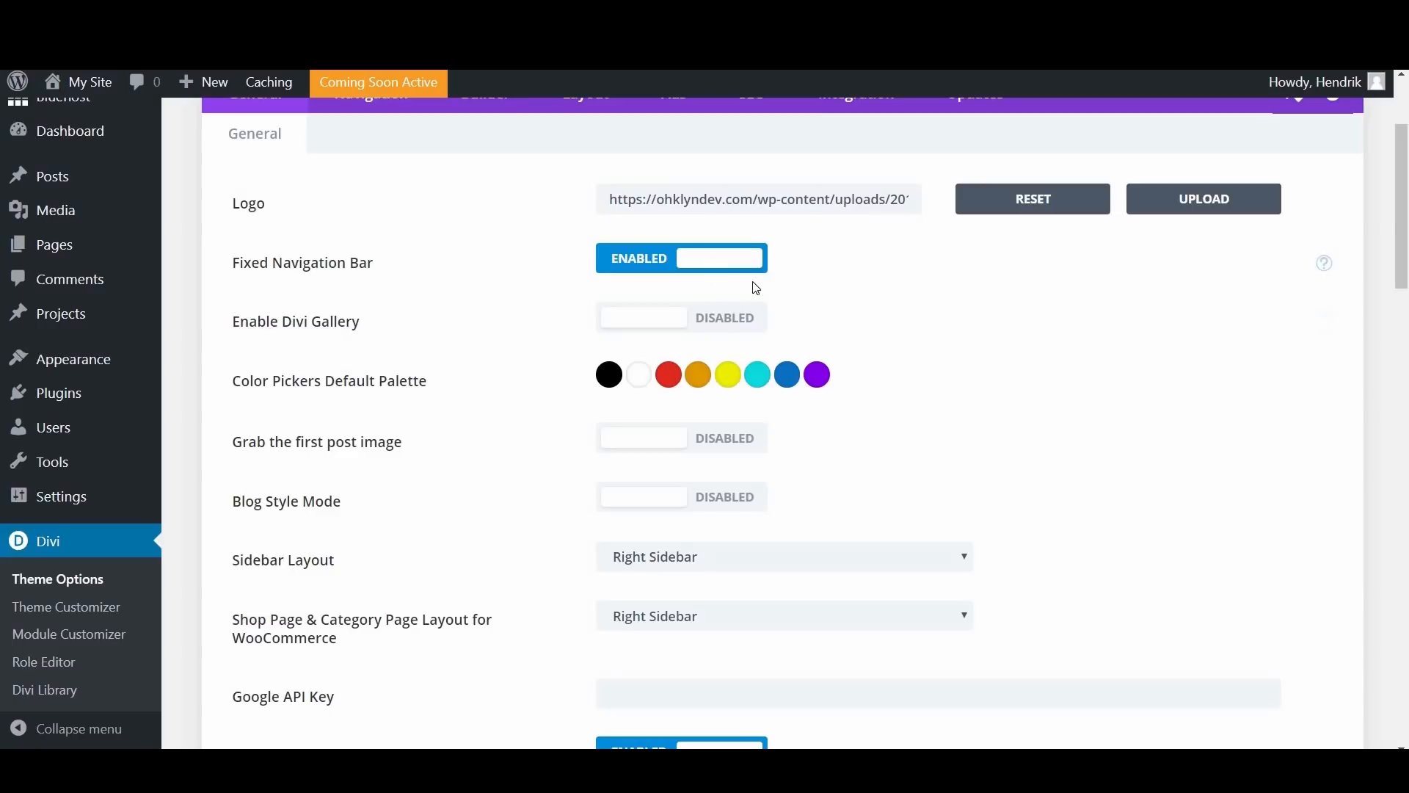
pyautogui.scroll(-3, 756, 287)
pyautogui.scroll(-4, 857, 286)
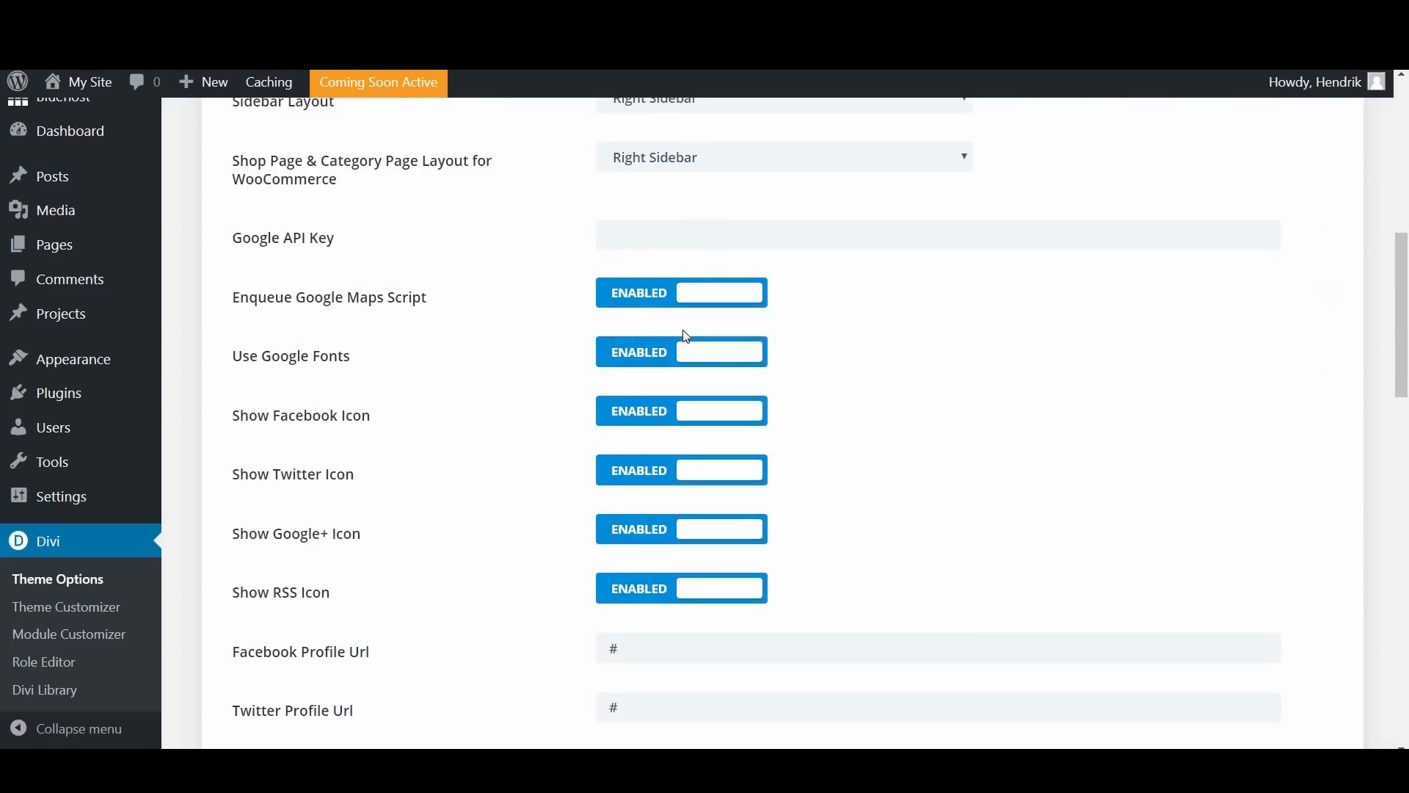
# Step: Paste the Google API key from the sticky note into the Google API Key setting and save the theme options
pyautogui.scroll(1, 402, 280)
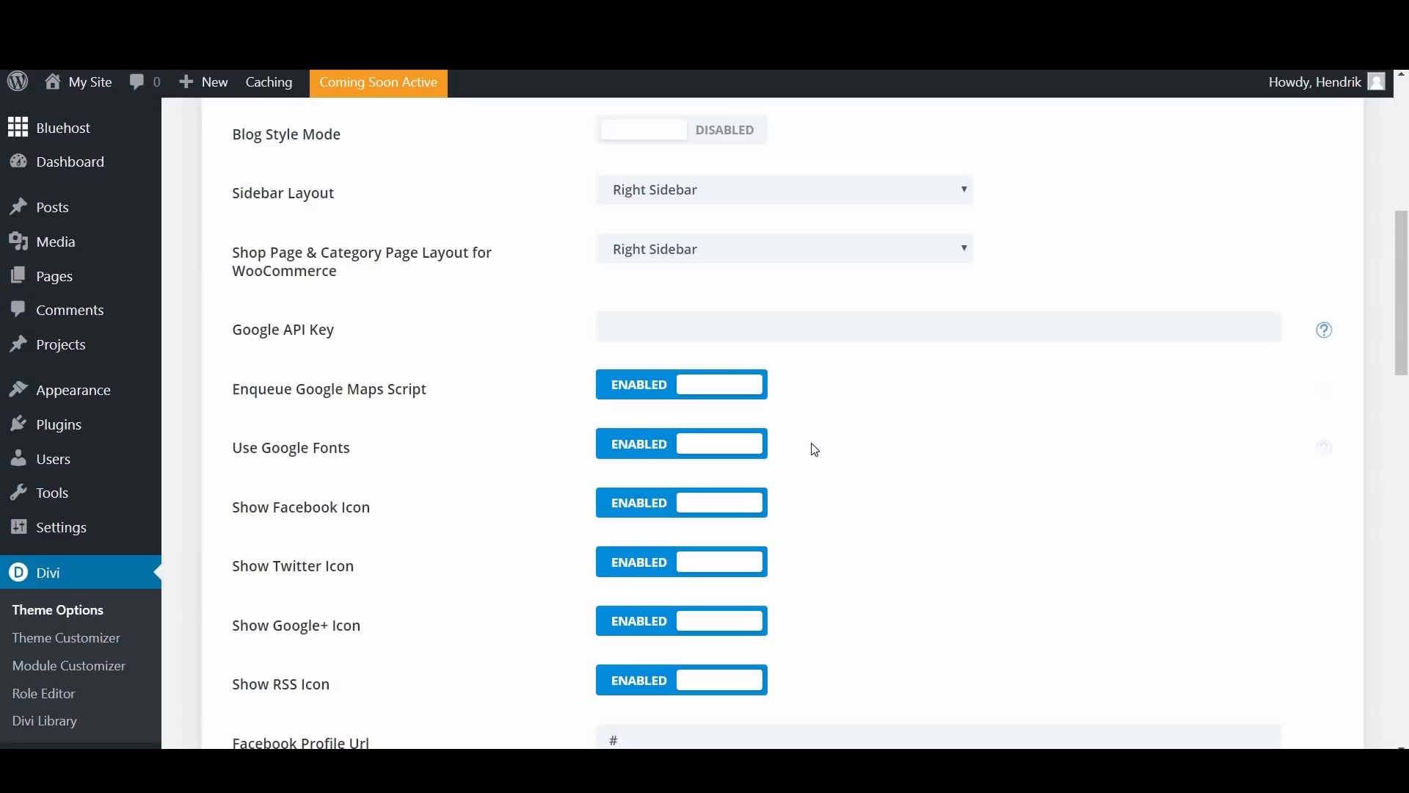
pyautogui.click(1202, 196)
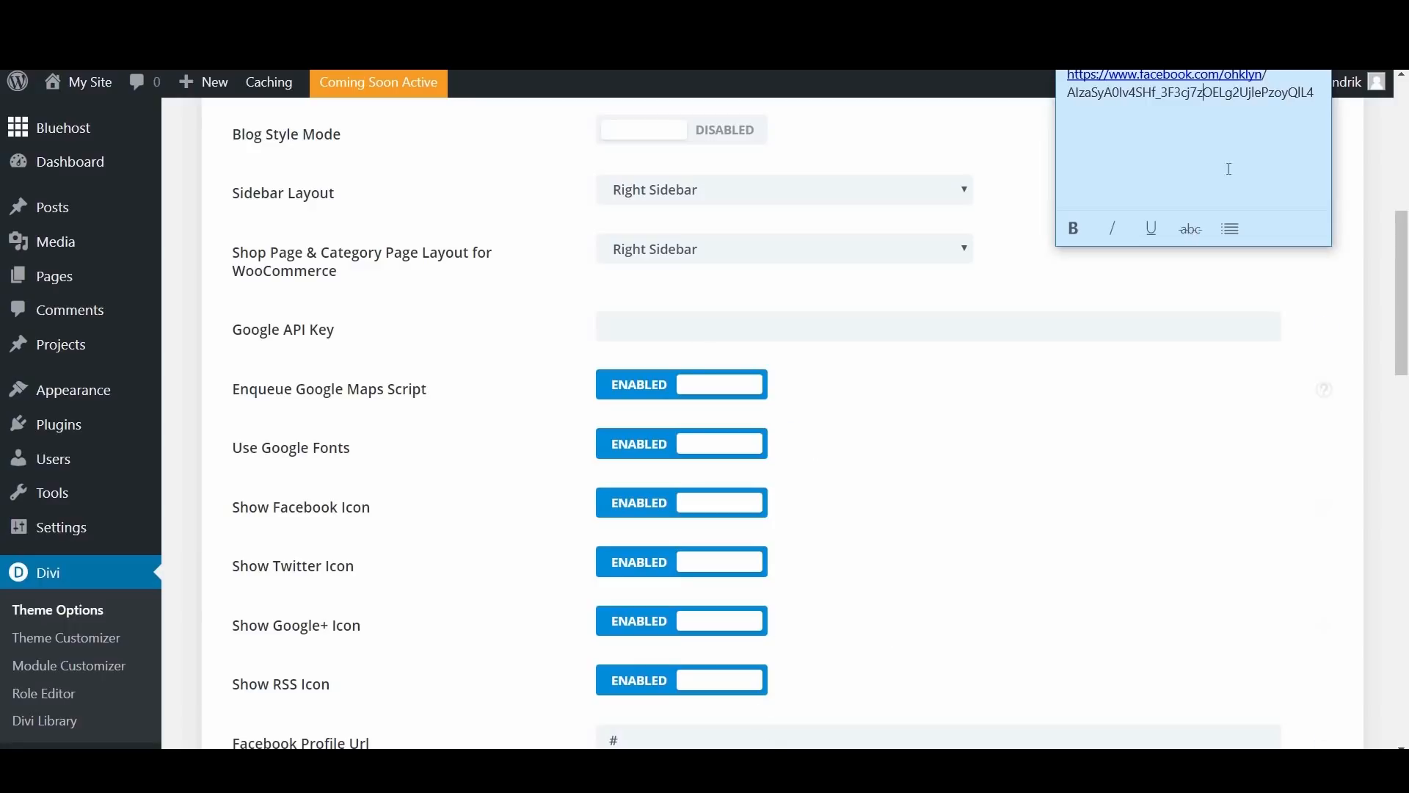
pyautogui.moveTo(1318, 93); pyautogui.dragTo(1069, 98)
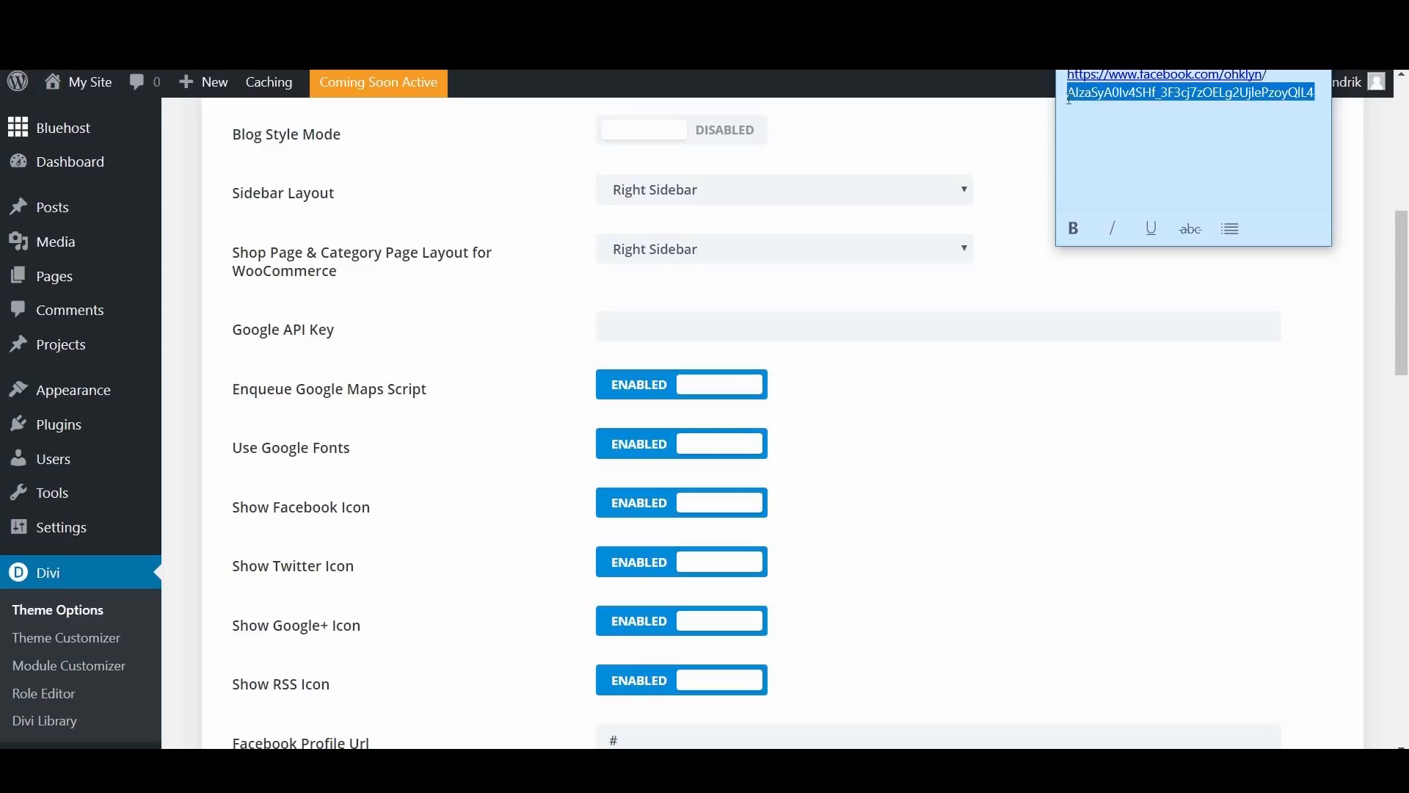
pyautogui.click(1026, 257)
pyautogui.click(807, 328)
pyautogui.hotkey('ctrl', 'v')
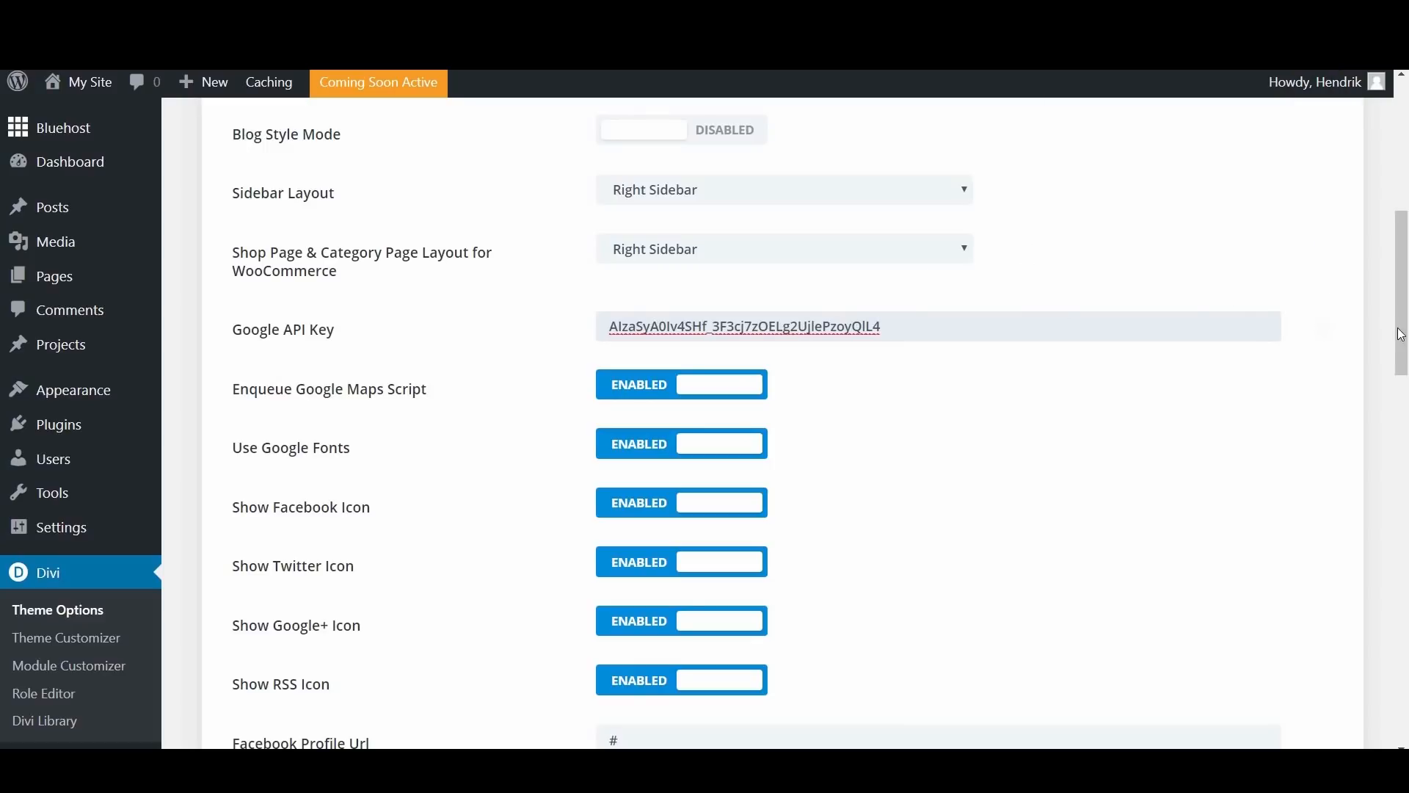
pyautogui.moveTo(1402, 310); pyautogui.dragTo(1405, 180)
pyautogui.click(254, 149)
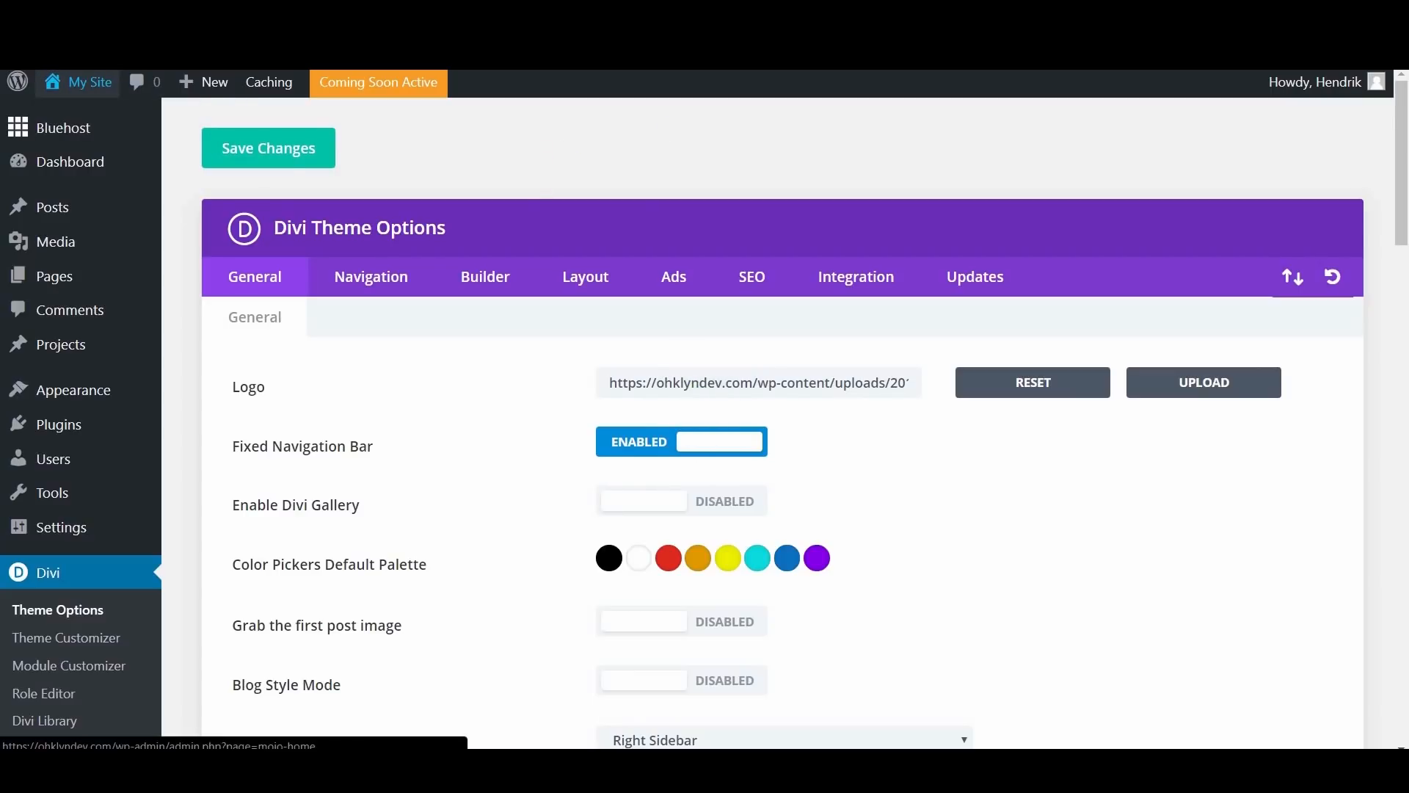
# Step: View the site's homepage, open the Contact page from the footer and check its Google map
pyautogui.click(79, 81)
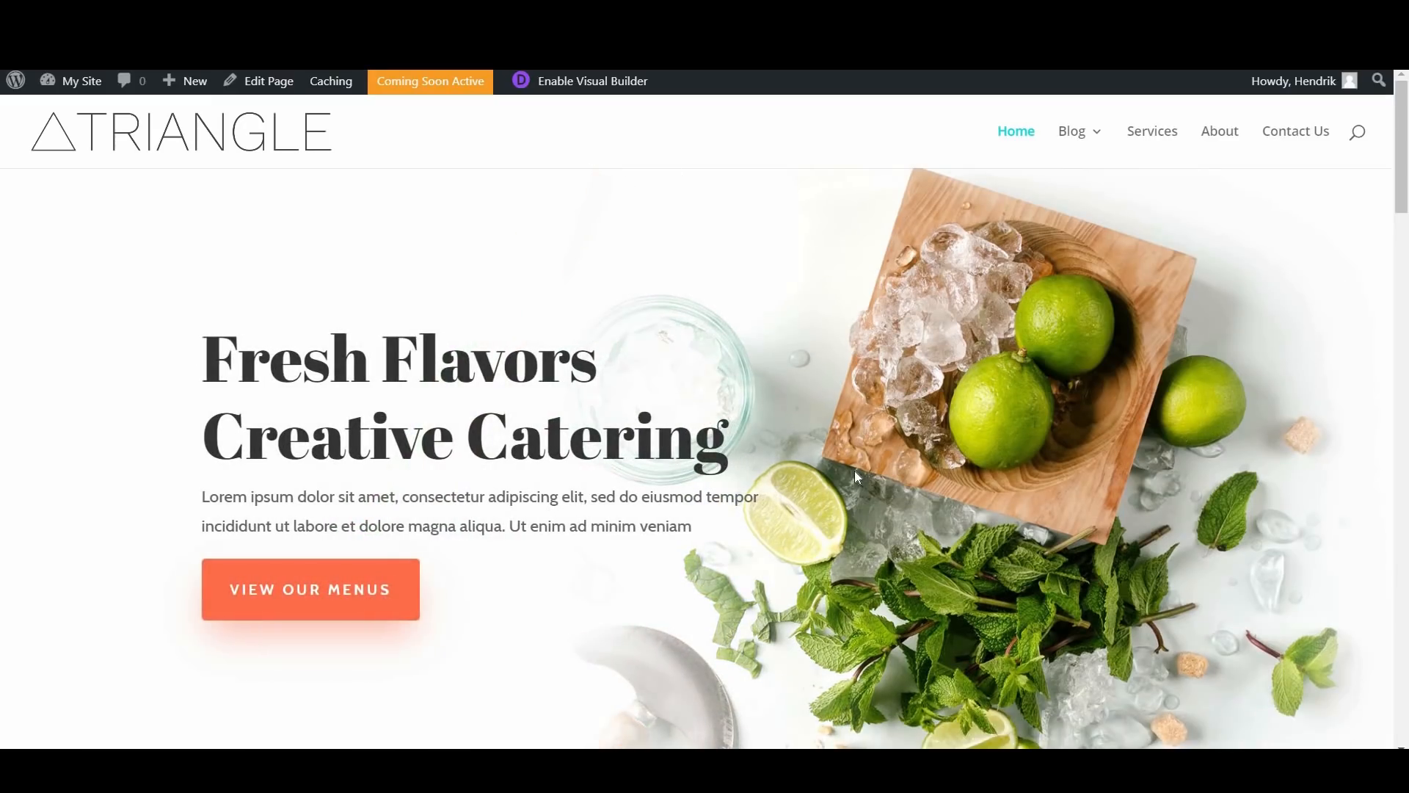
pyautogui.scroll(-15, 854, 475)
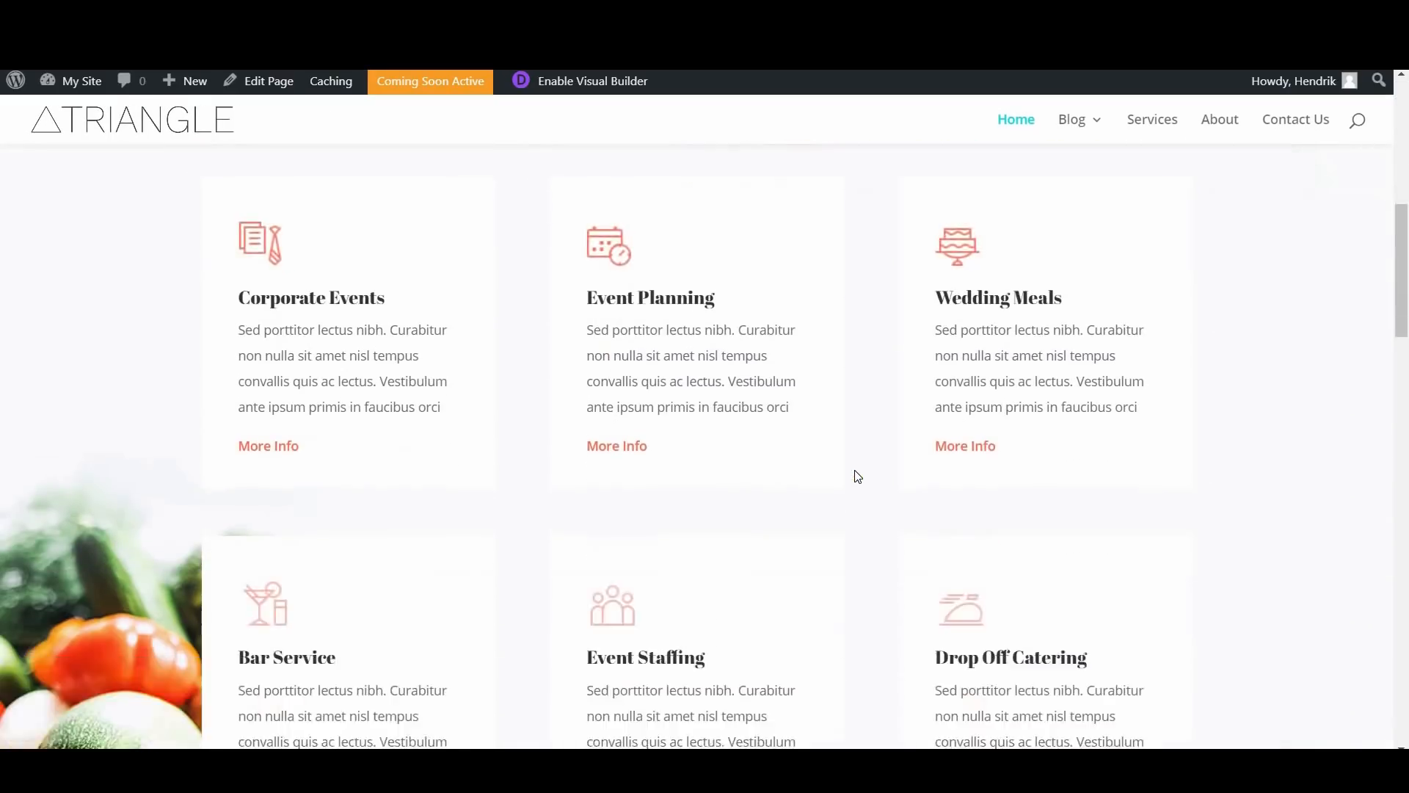
pyautogui.scroll(-20, 855, 475)
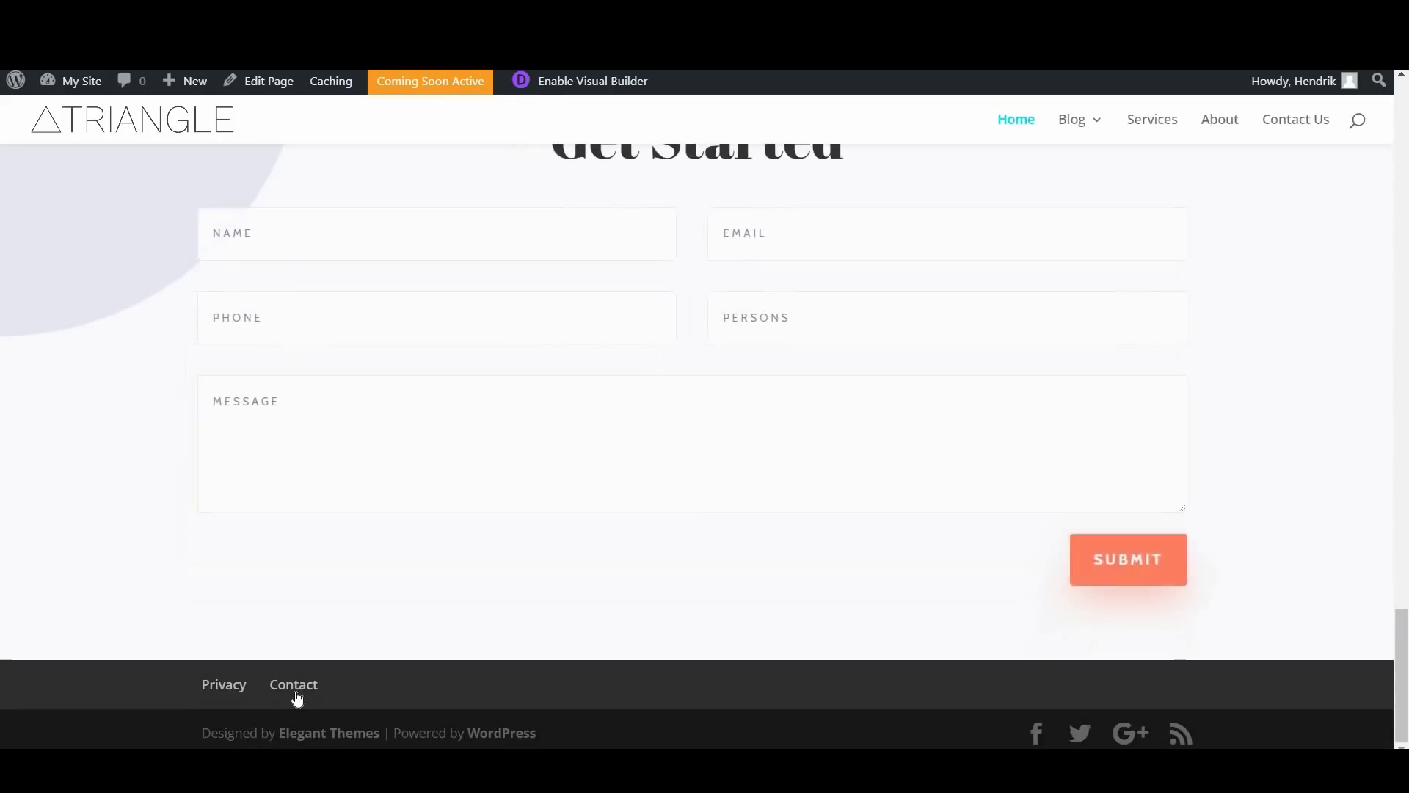
pyautogui.click(296, 694)
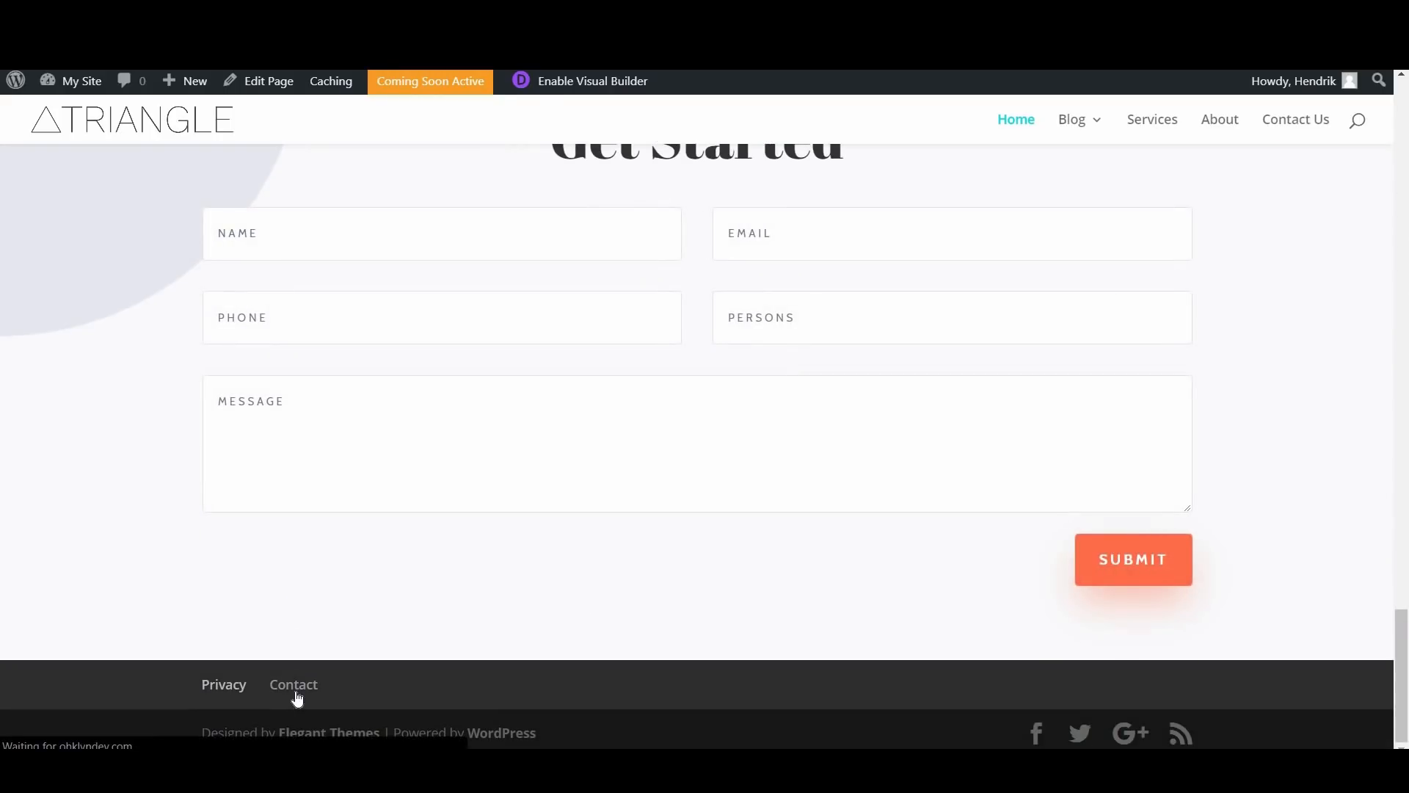
pyautogui.scroll(-6, 618, 564)
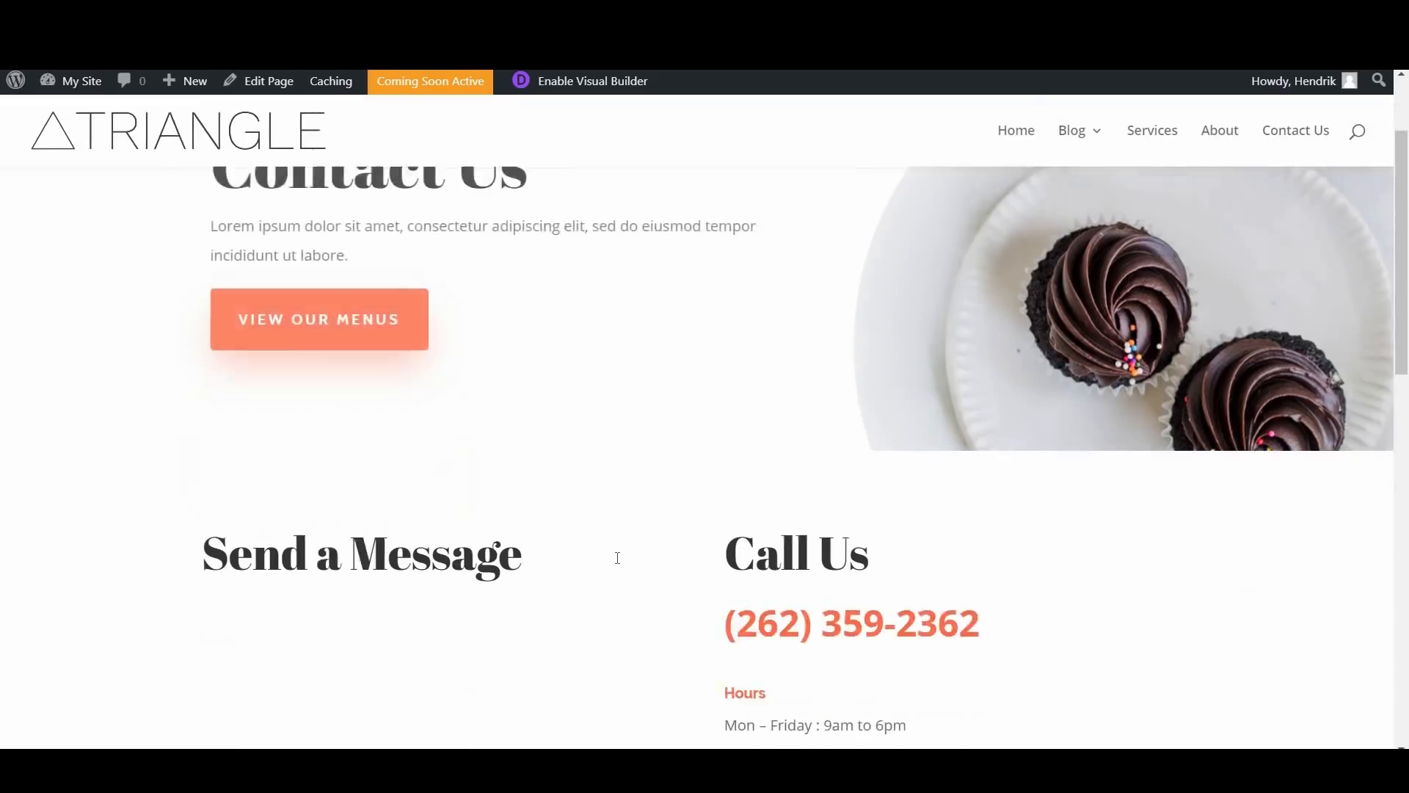
pyautogui.scroll(-9, 618, 564)
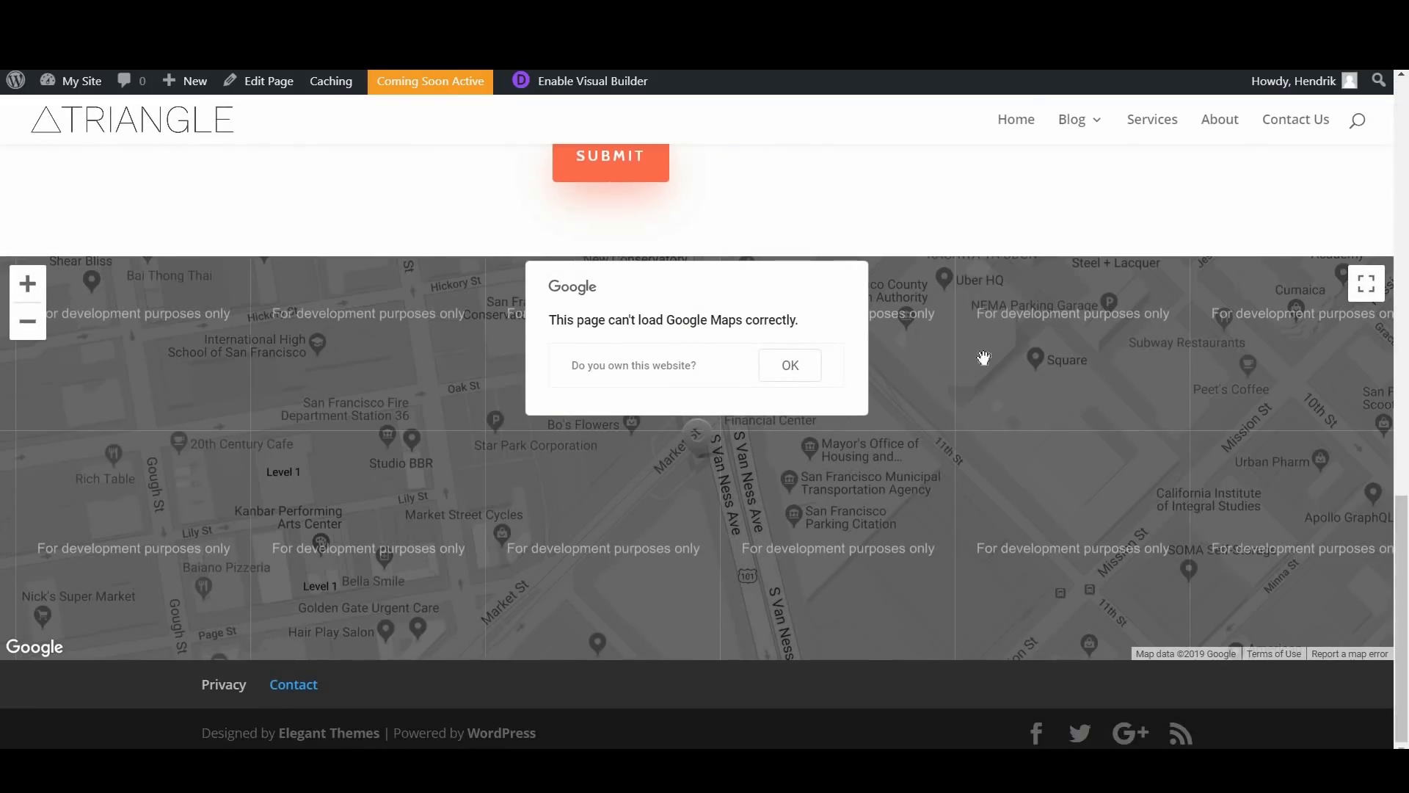
pyautogui.click(784, 367)
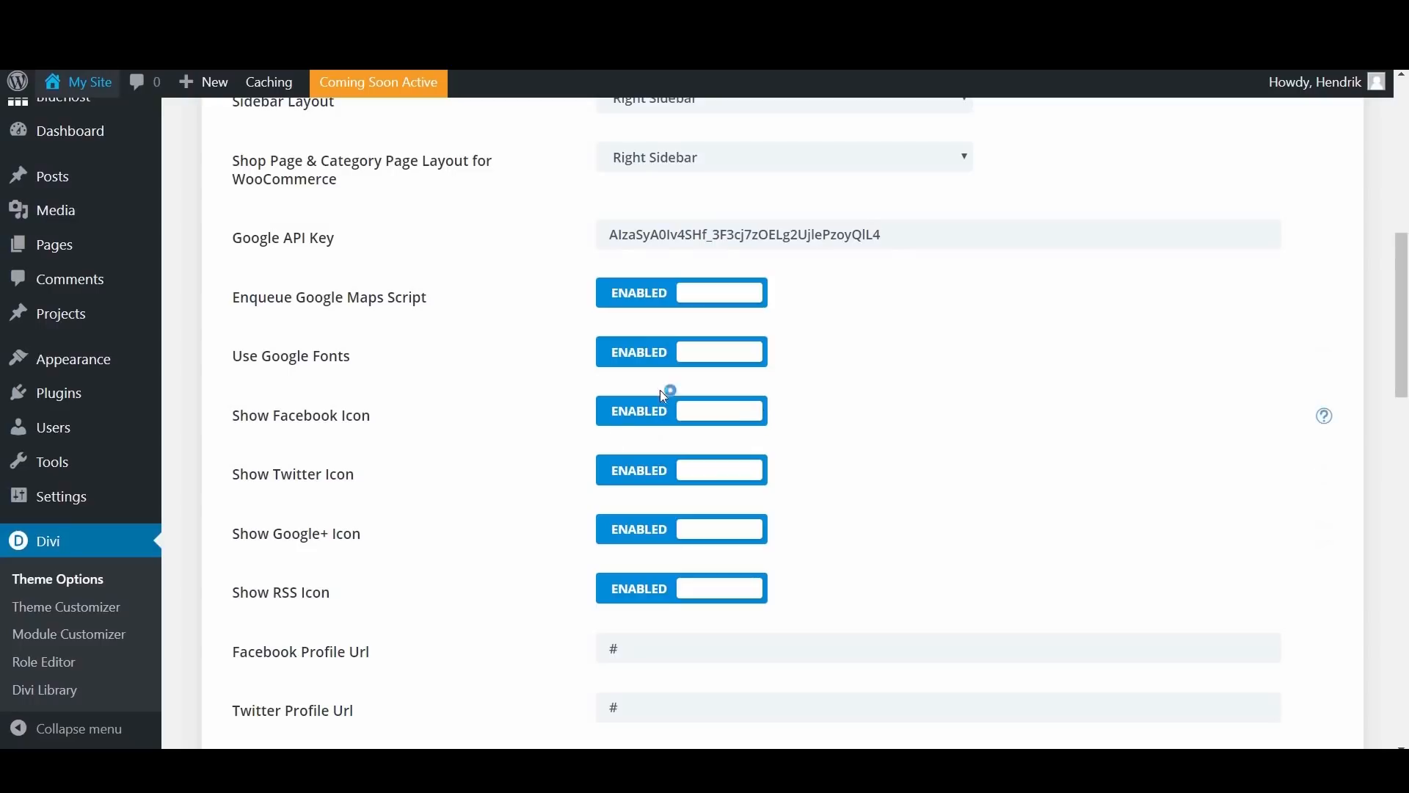
# Step: Review the social icon settings, the OHKLYN guide's section on Divi social media icons and its linked Font Awesome article
pyautogui.scroll(-1, 323, 423)
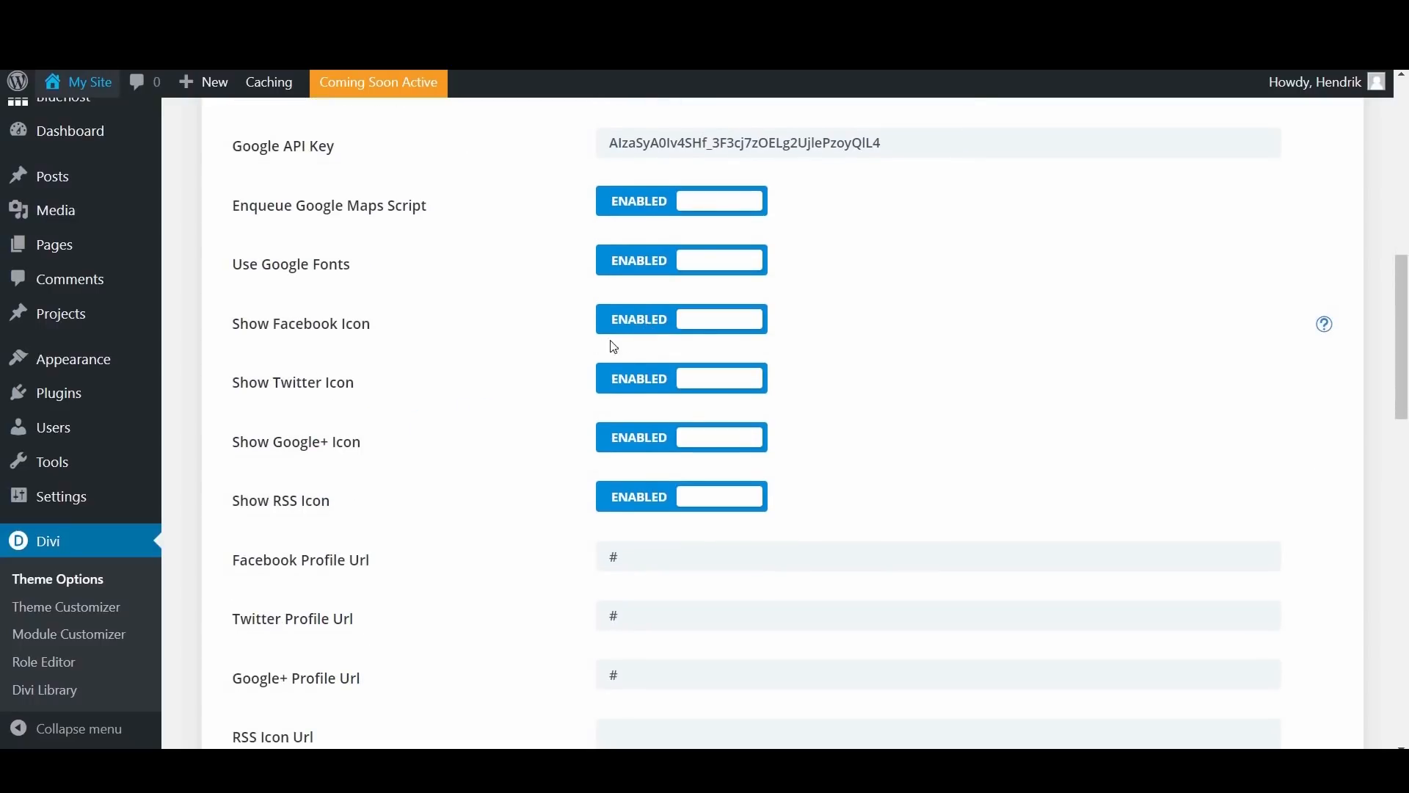
pyautogui.scroll(-1, 491, 364)
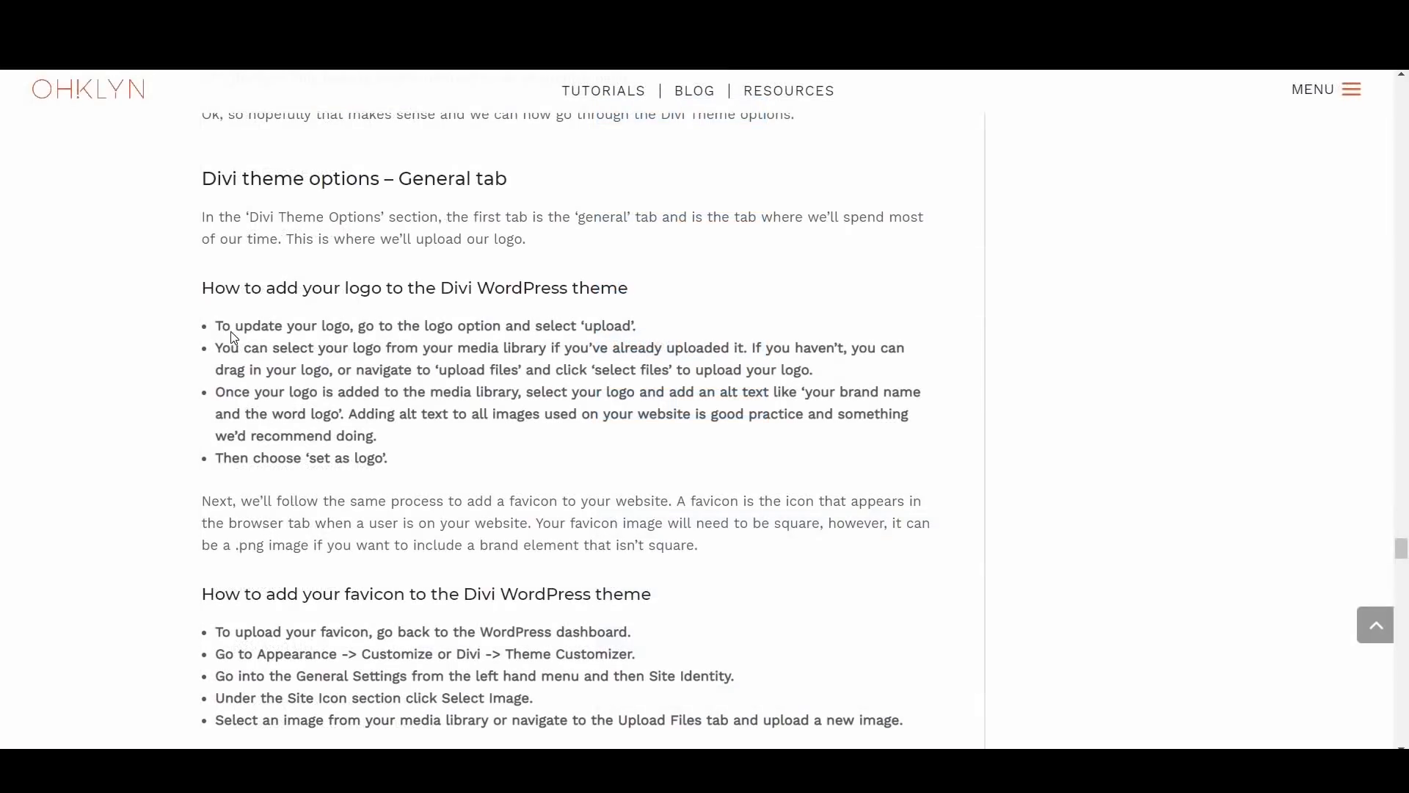
pyautogui.scroll(-10, 718, 499)
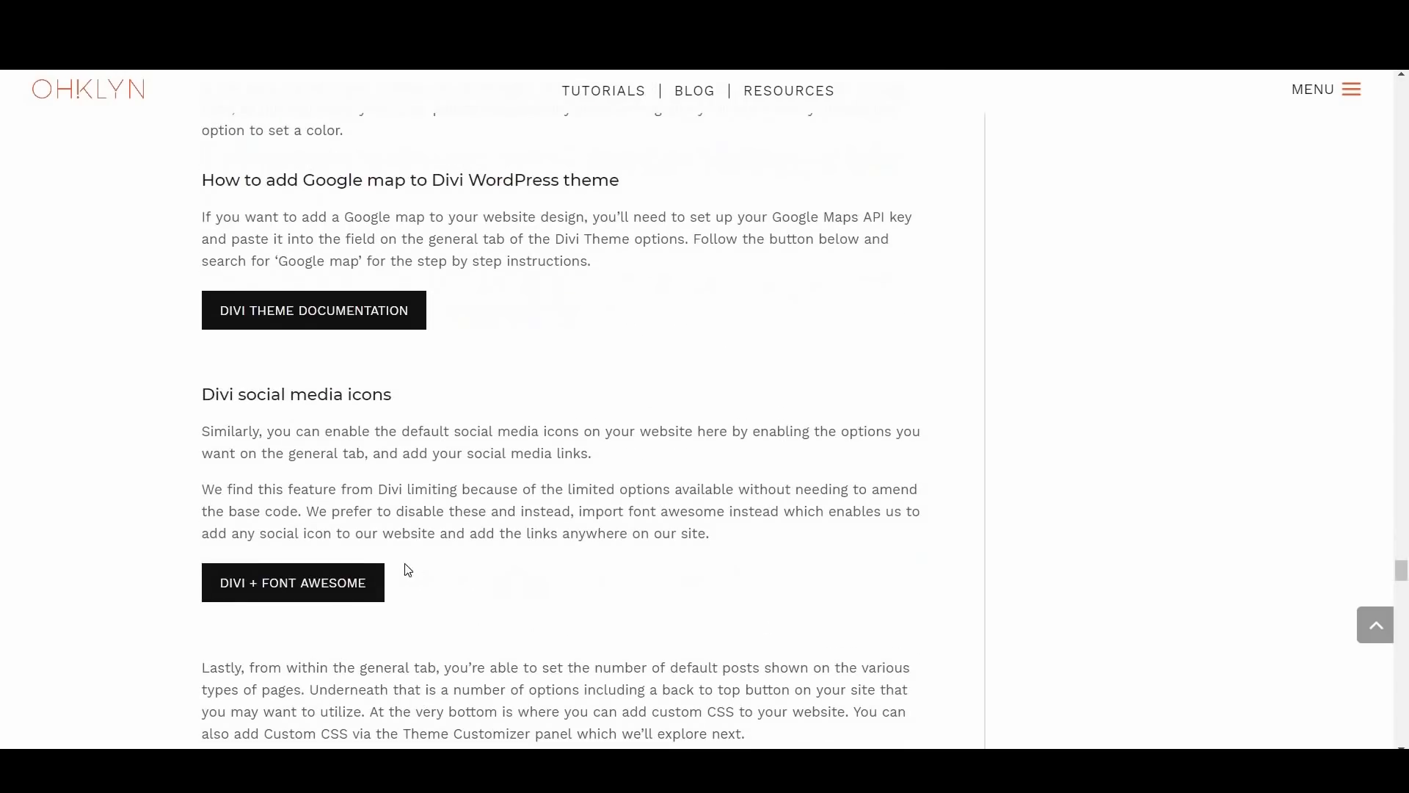
pyautogui.click(311, 596)
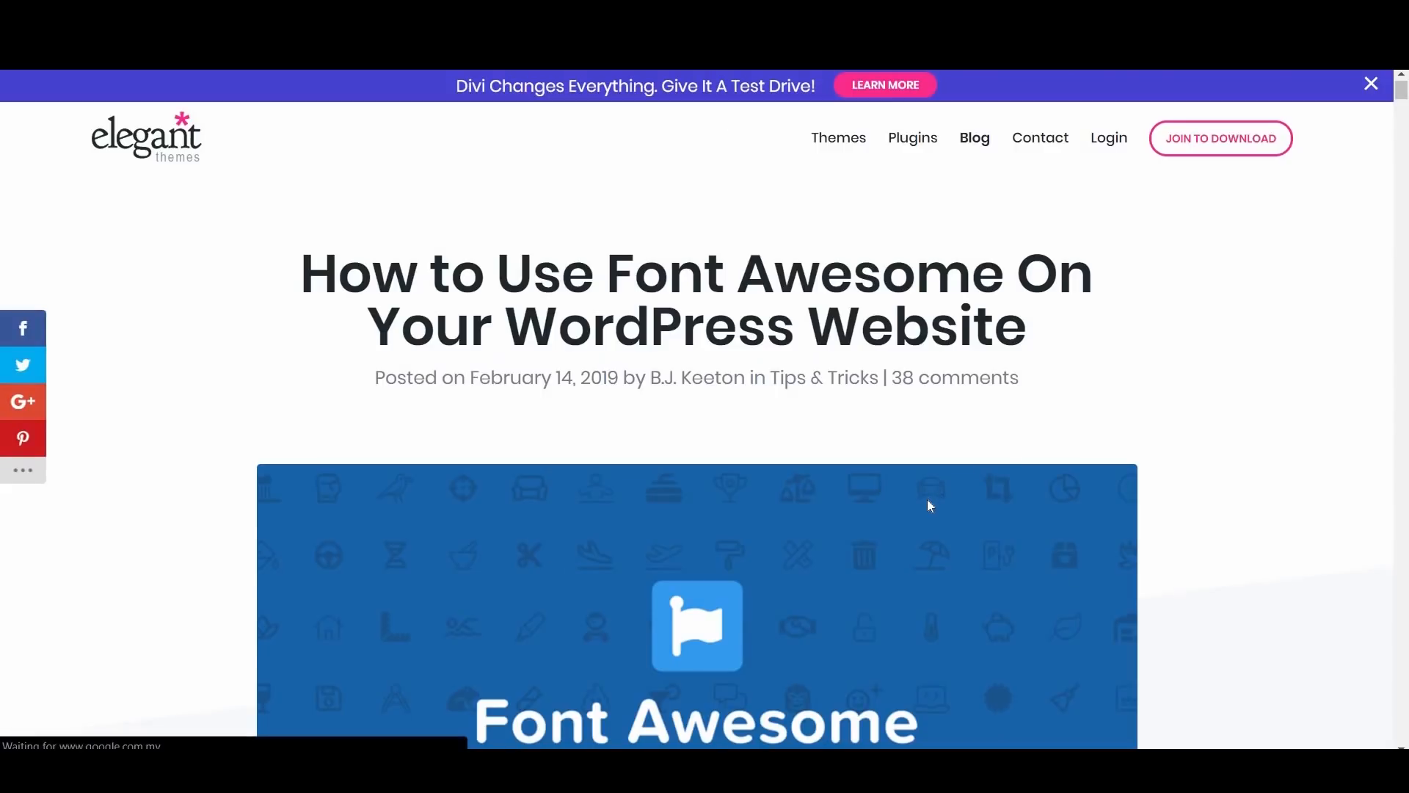
pyautogui.scroll(-4, 928, 503)
pyautogui.scroll(-5, 927, 499)
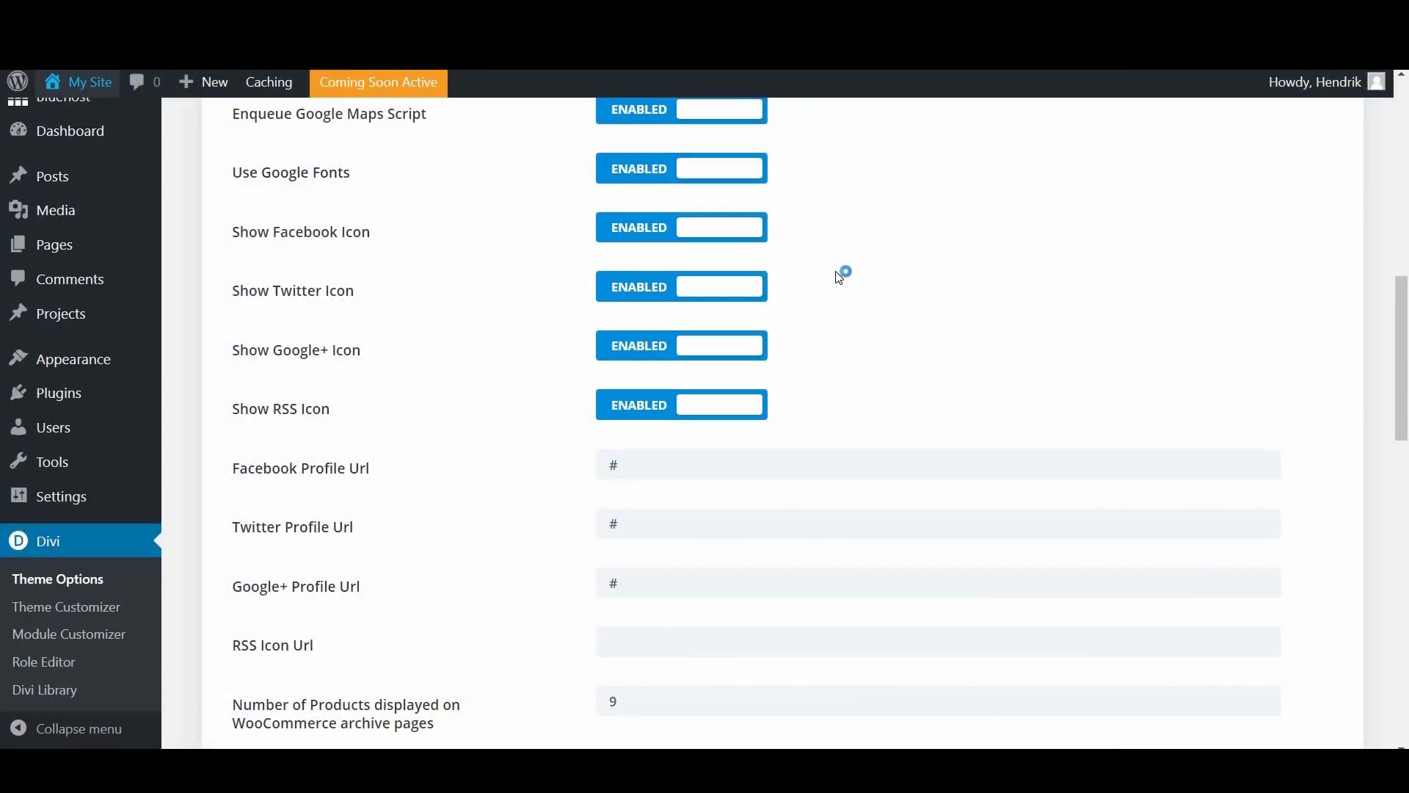
pyautogui.scroll(-1, 840, 278)
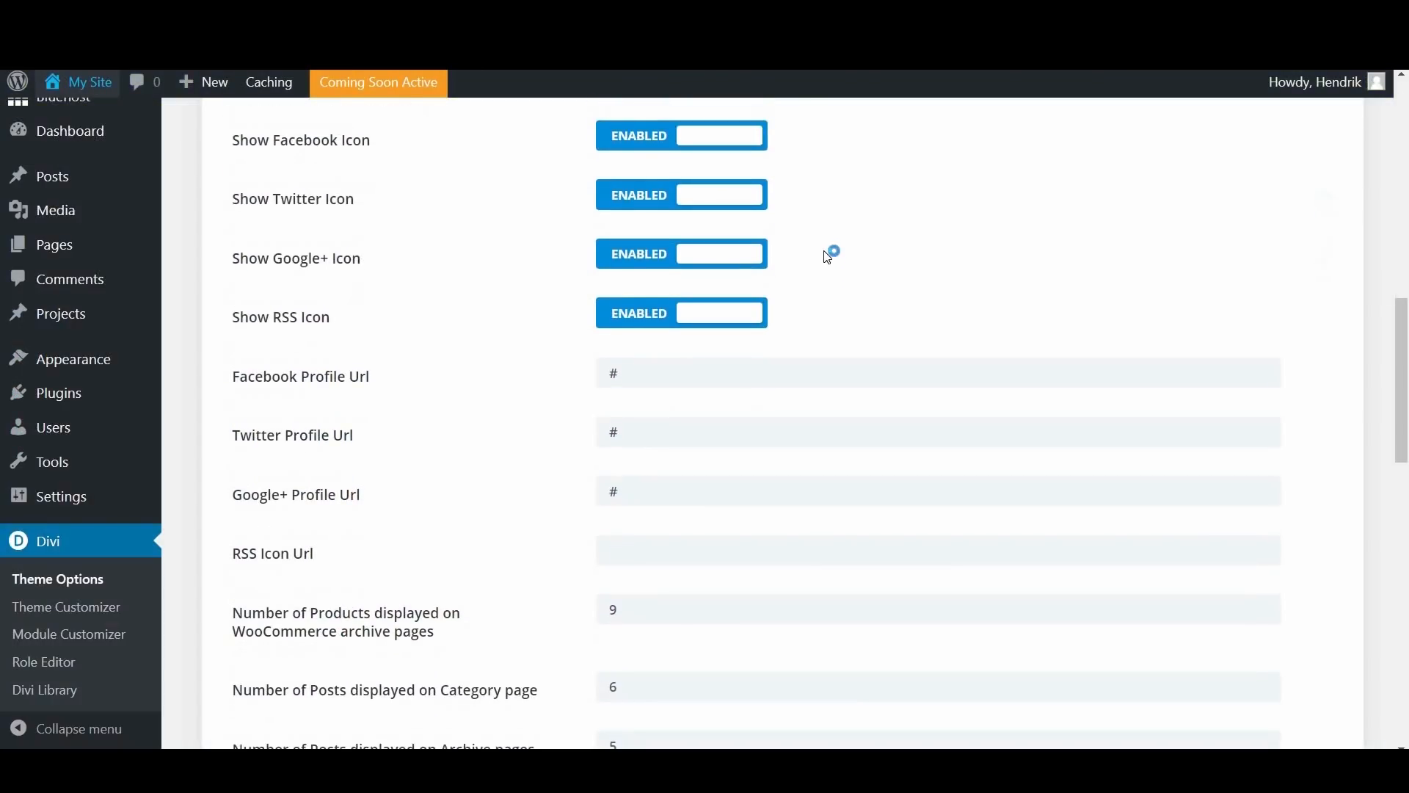
pyautogui.scroll(1, 697, 255)
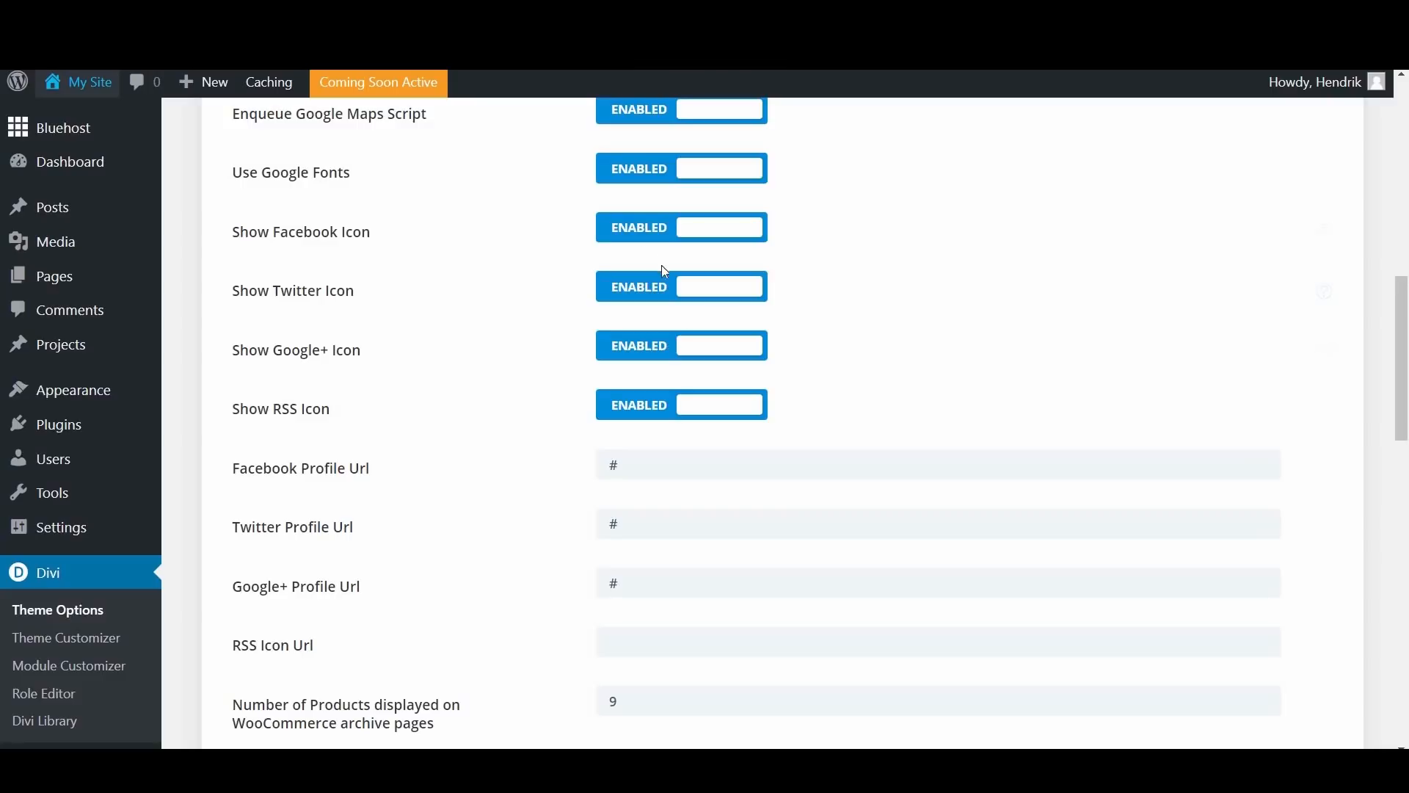
pyautogui.click(791, 769)
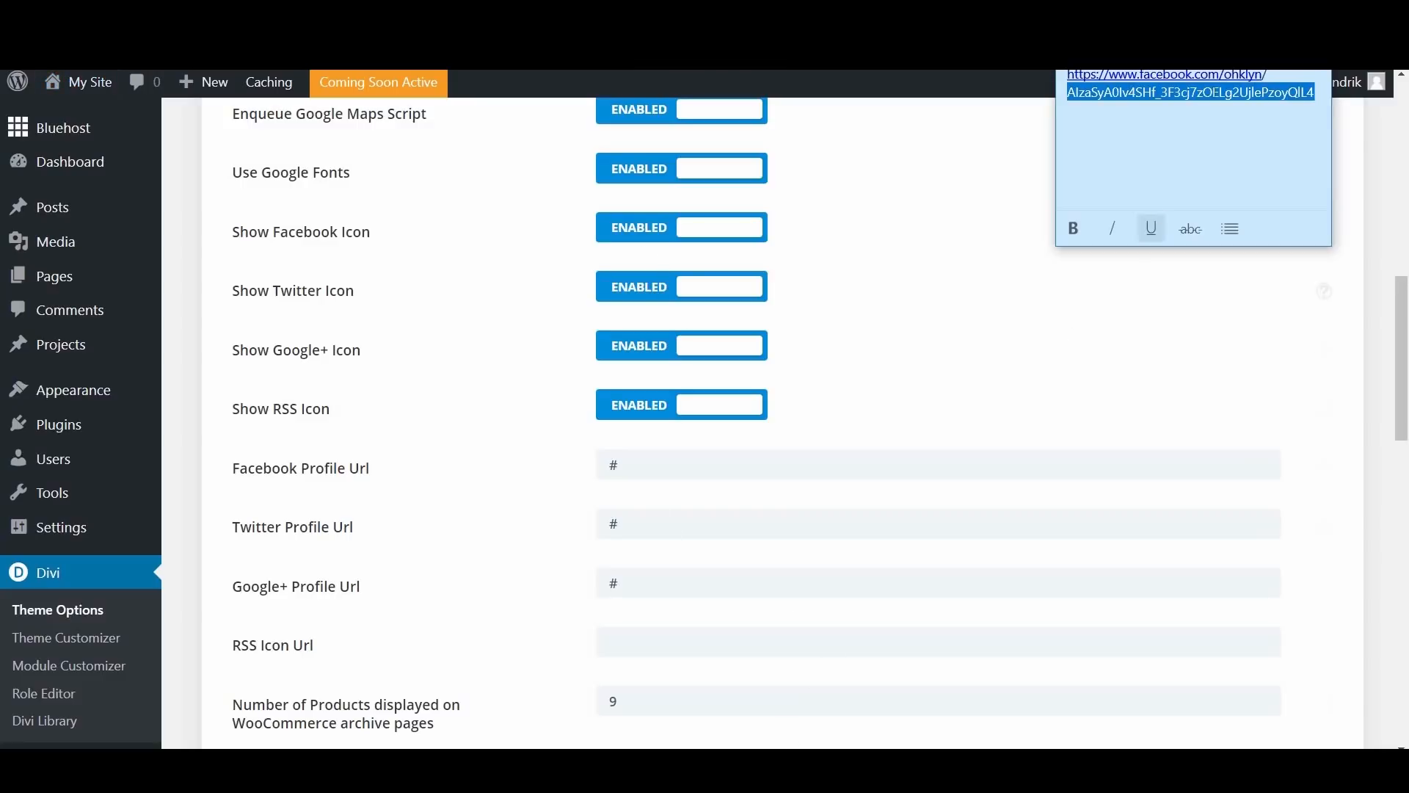
pyautogui.moveTo(1292, 71); pyautogui.dragTo(1064, 74)
pyautogui.hotkey('ctrl', 'c')
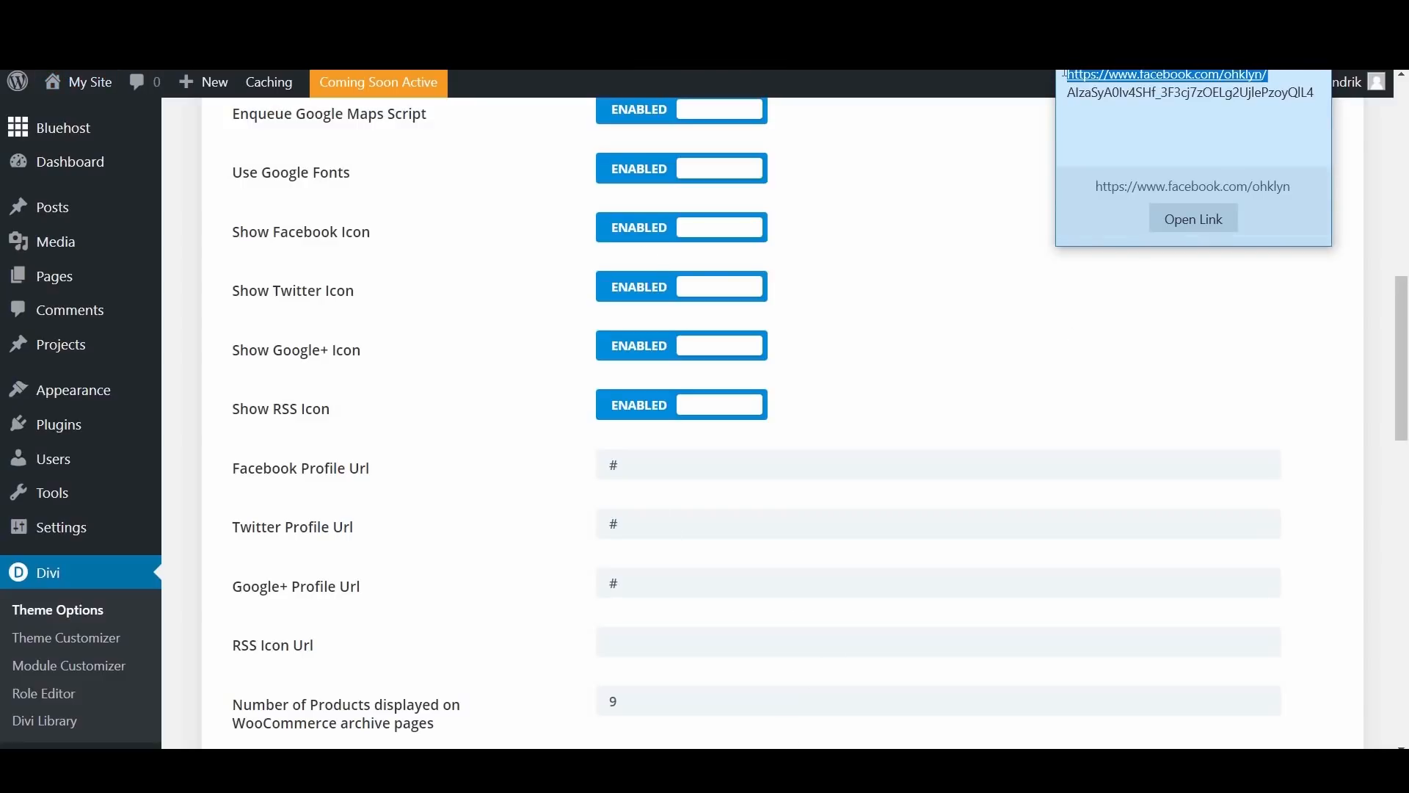
pyautogui.click(893, 224)
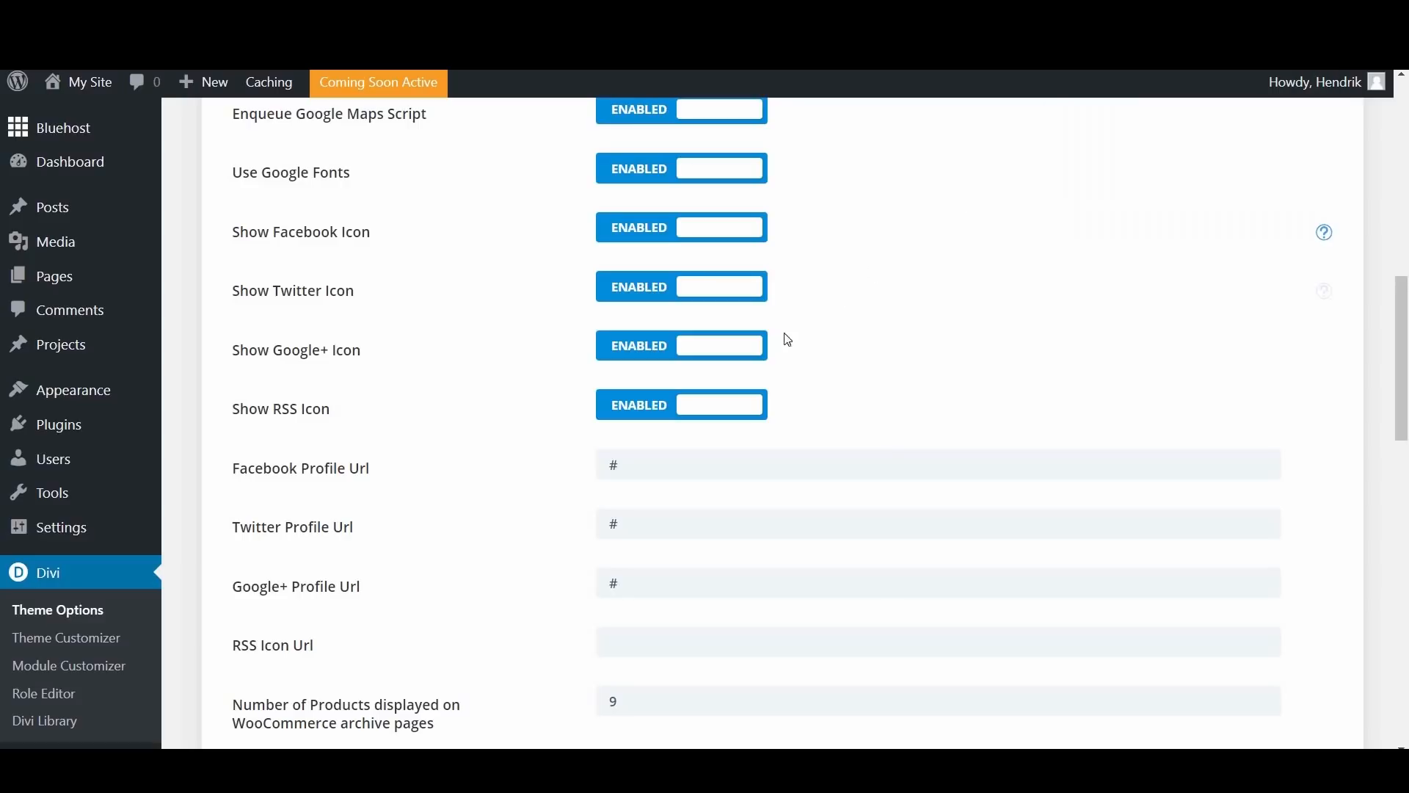
pyautogui.doubleClick(648, 463)
pyautogui.hotkey('ctrl', 'v')
pyautogui.click(951, 337)
pyautogui.moveTo(1402, 330); pyautogui.dragTo(1398, 110)
pyautogui.click(291, 167)
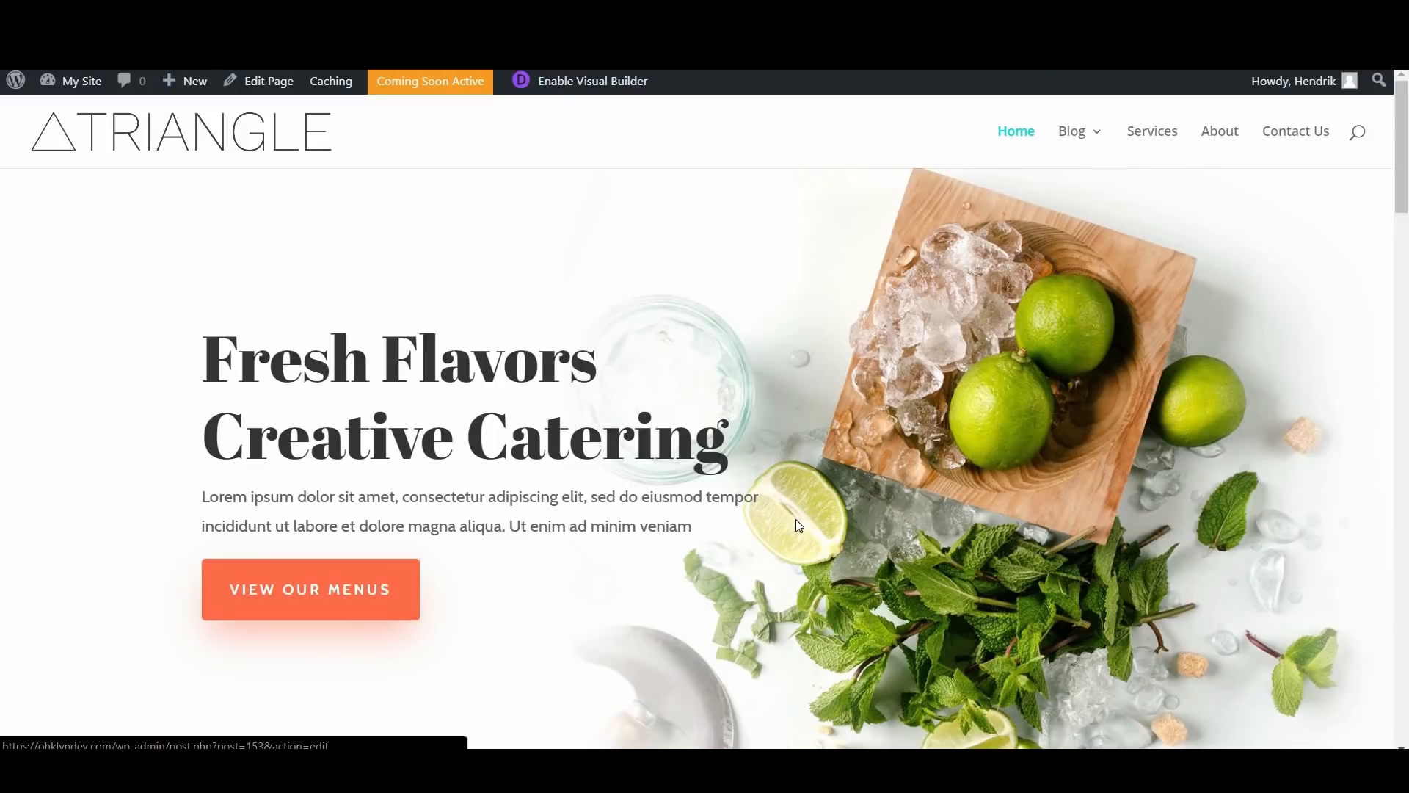
# Step: Test the Facebook icon link in the homepage footer
pyautogui.scroll(-10, 796, 519)
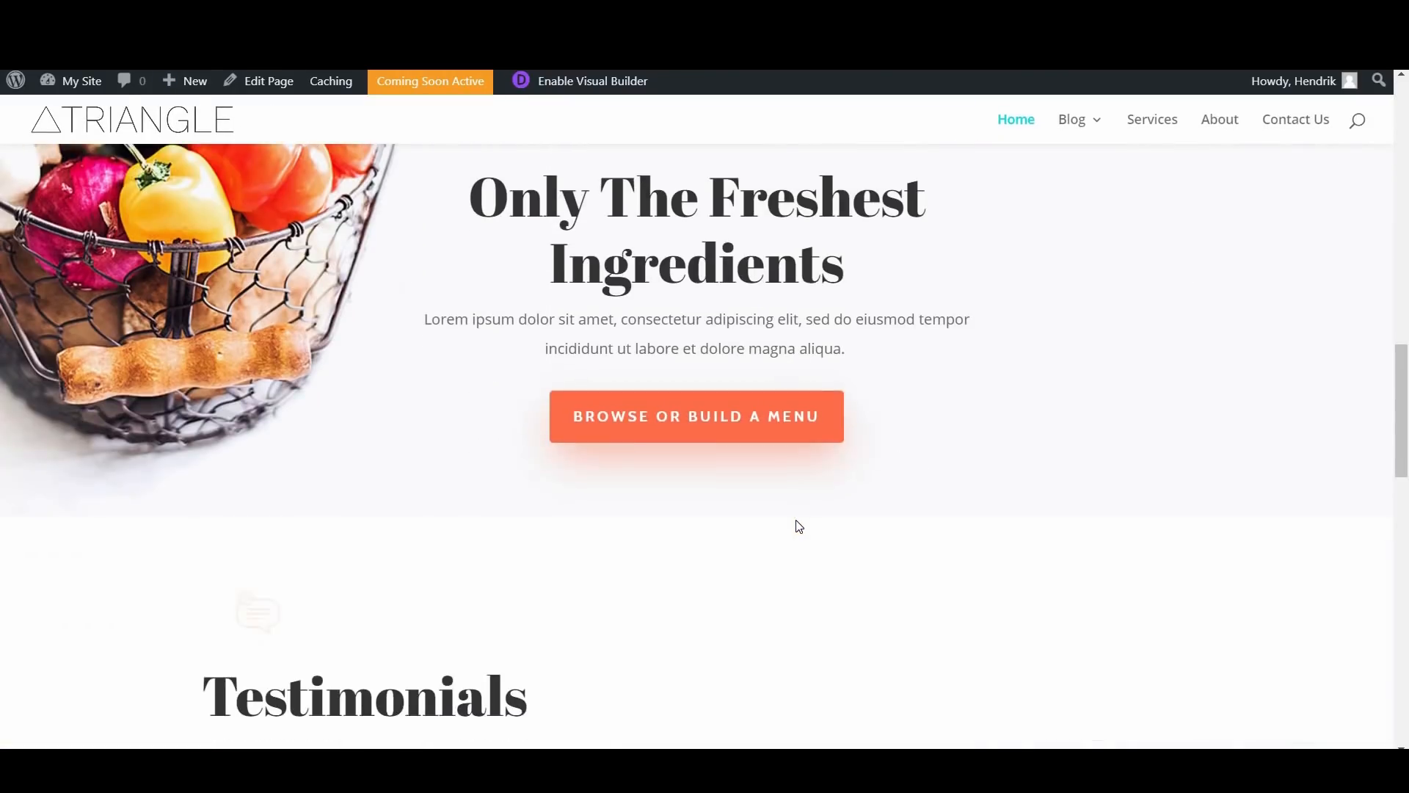
pyautogui.scroll(-10, 799, 526)
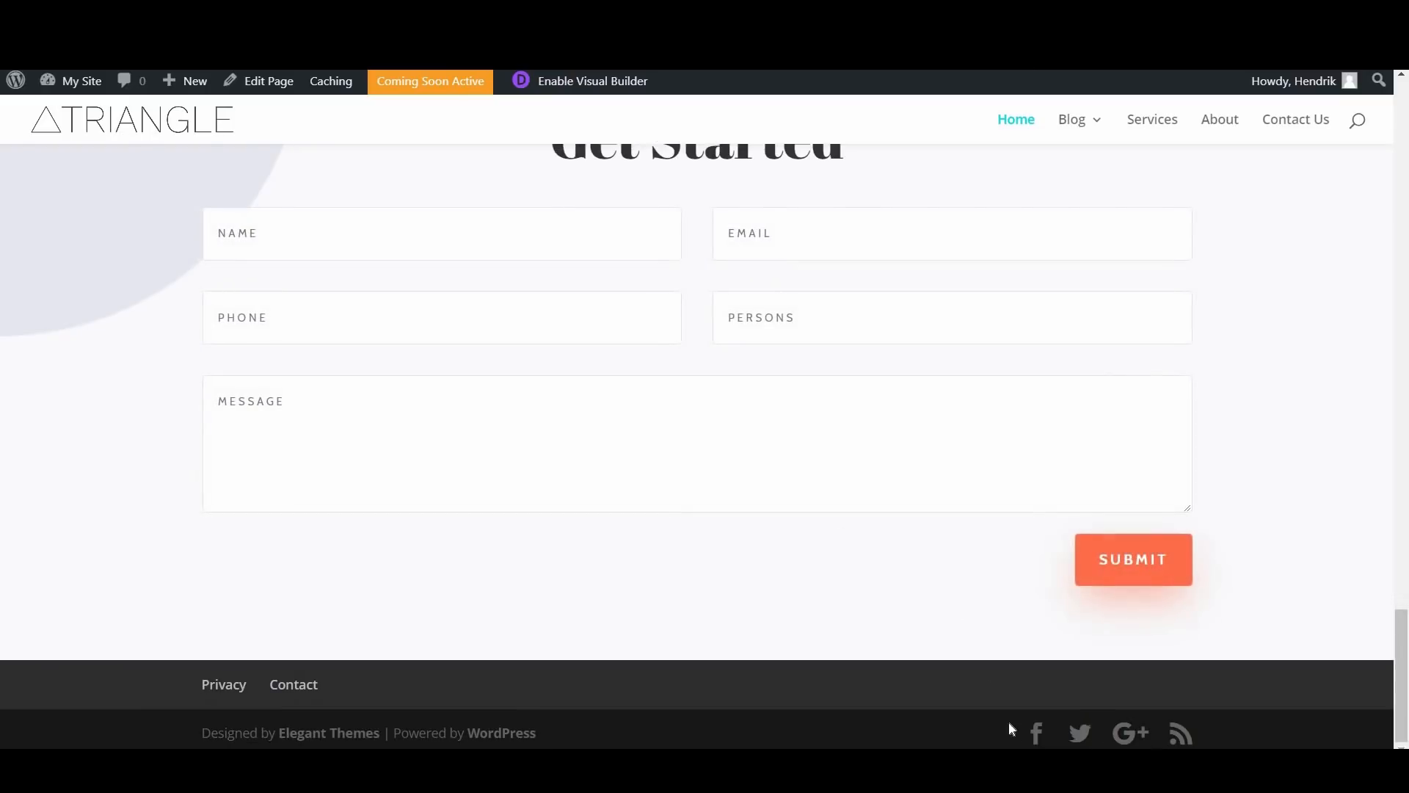
pyautogui.click(1035, 732)
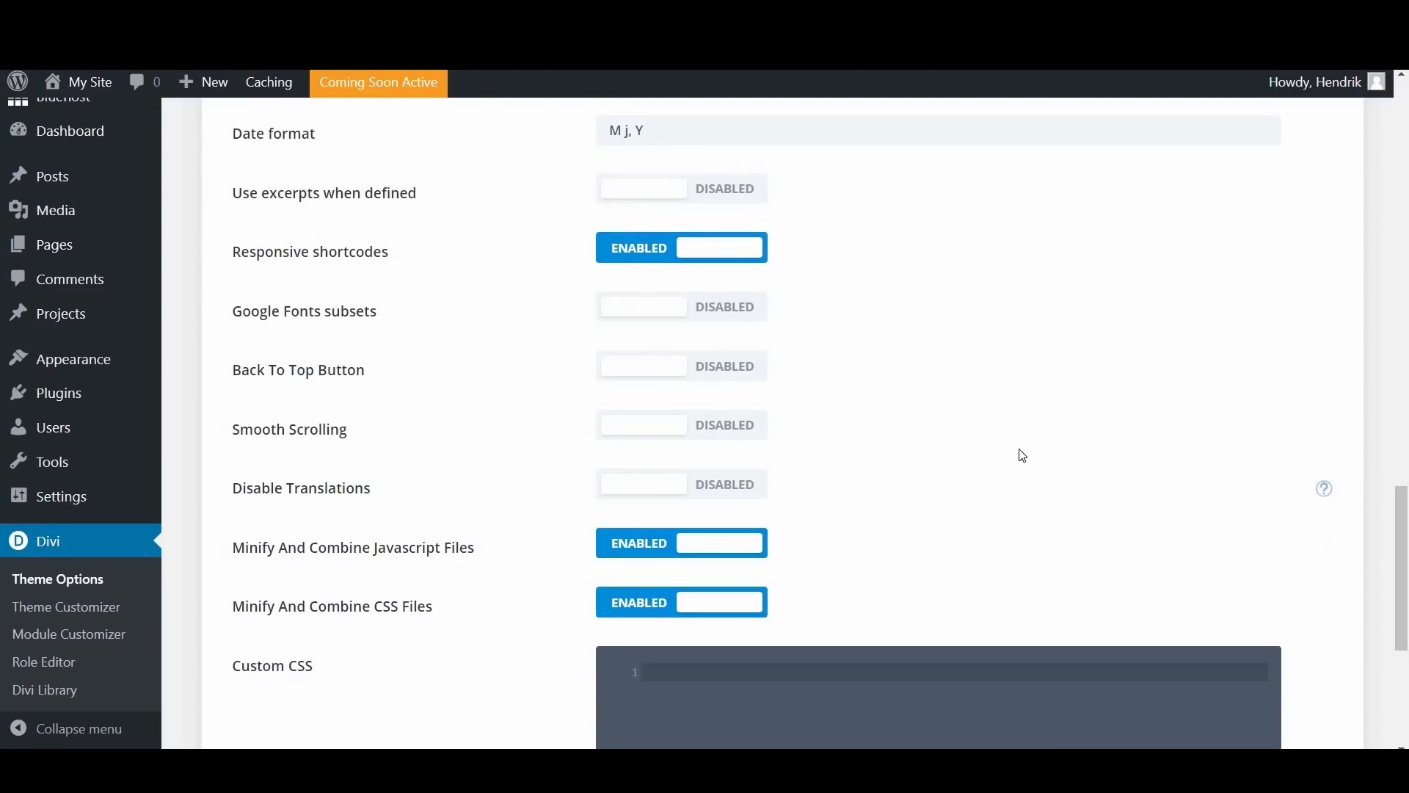
# Step: Examine the remaining general settings, including the help for Google Fonts subsets and the Custom CSS area
pyautogui.scroll(-3, 966, 408)
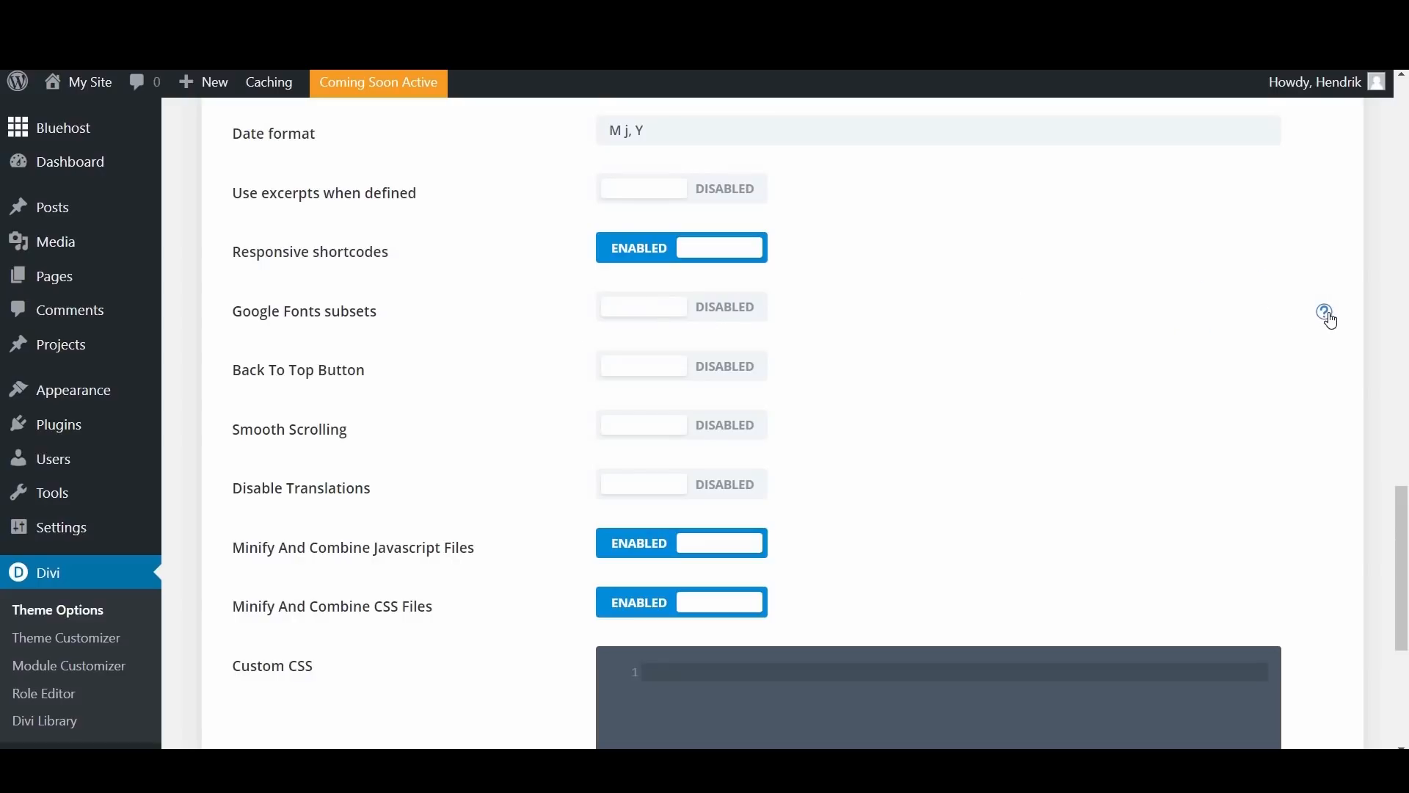
pyautogui.click(1329, 316)
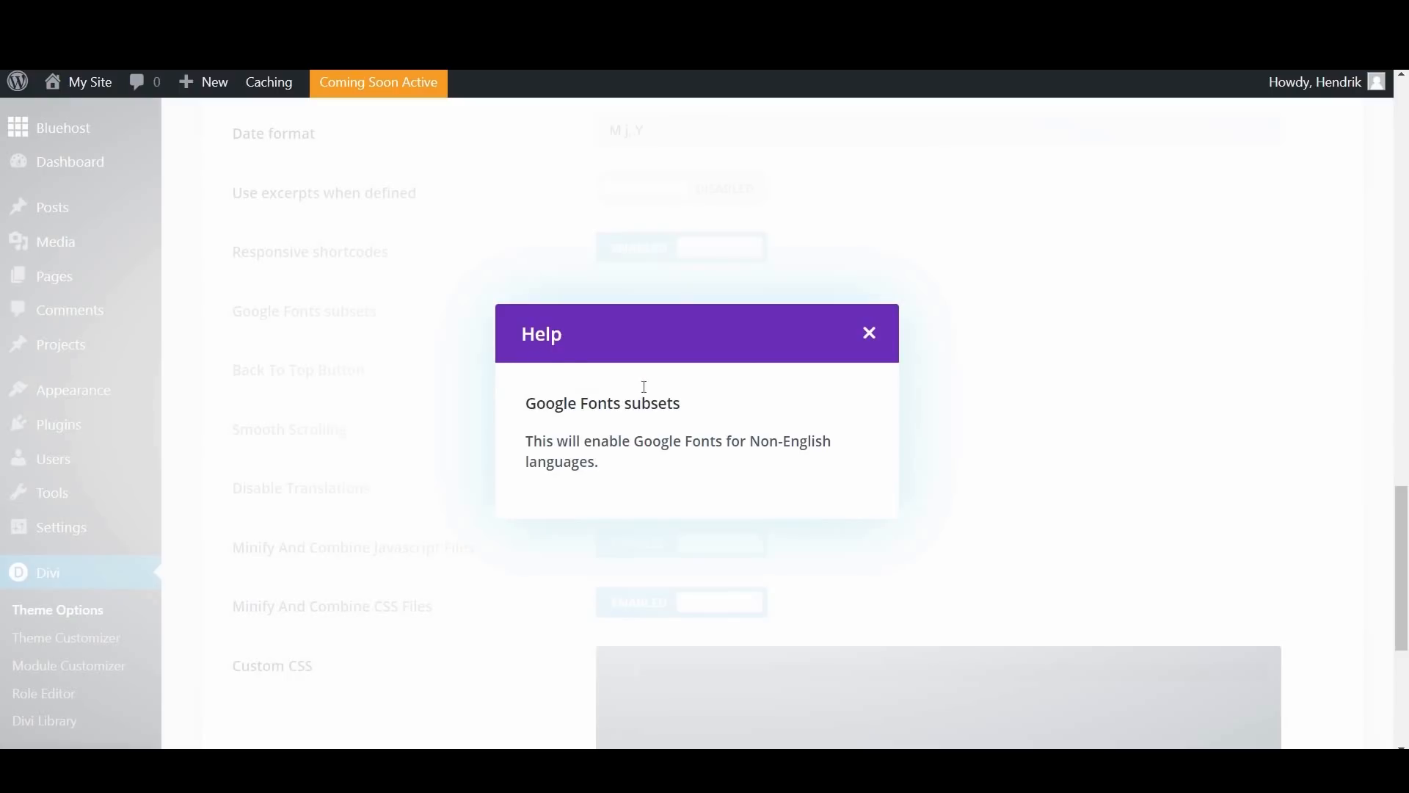
pyautogui.click(871, 335)
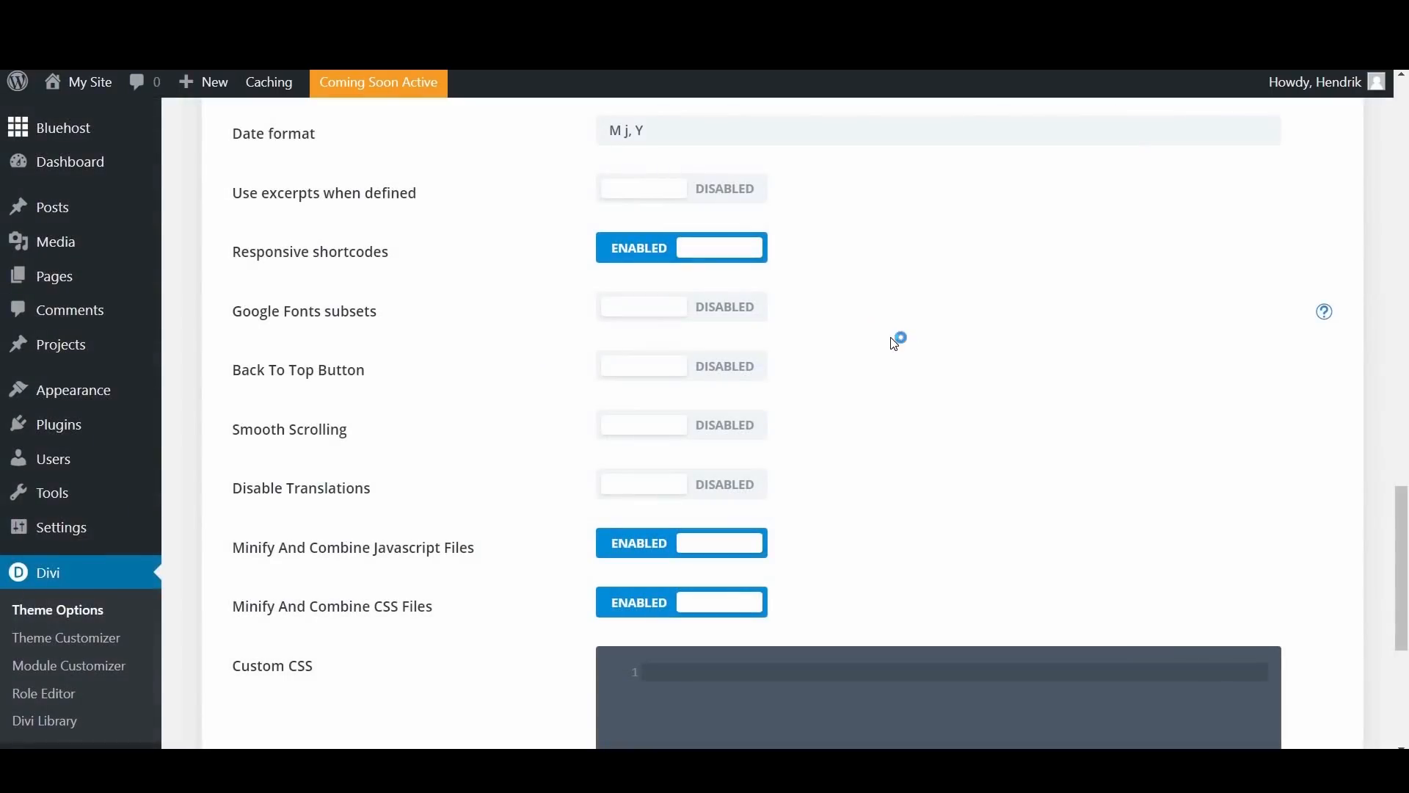
pyautogui.scroll(-5, 844, 465)
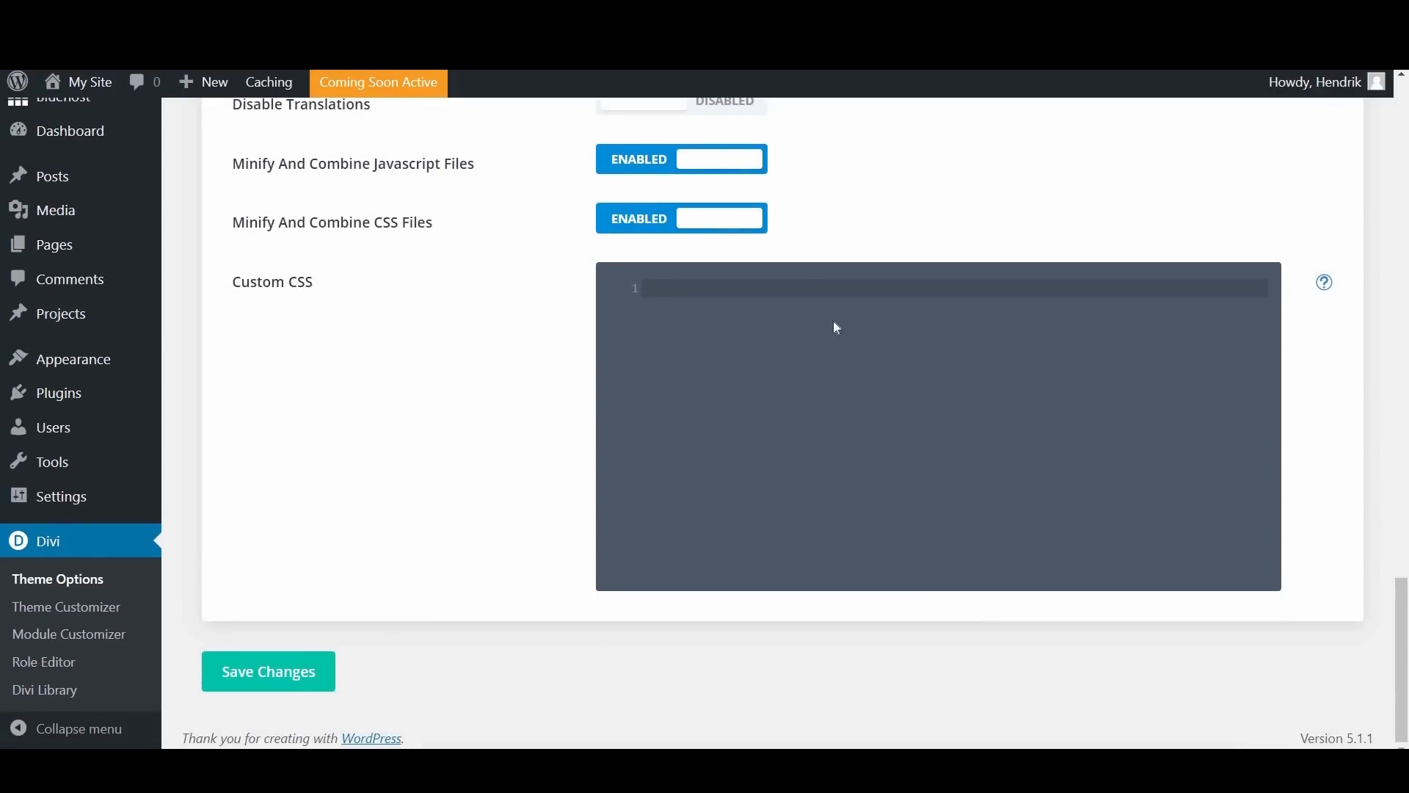
pyautogui.click(896, 306)
# Step: Open the Navigation settings in Divi Theme Options
pyautogui.scroll(3, 1398, 461)
pyautogui.scroll(15, 1398, 461)
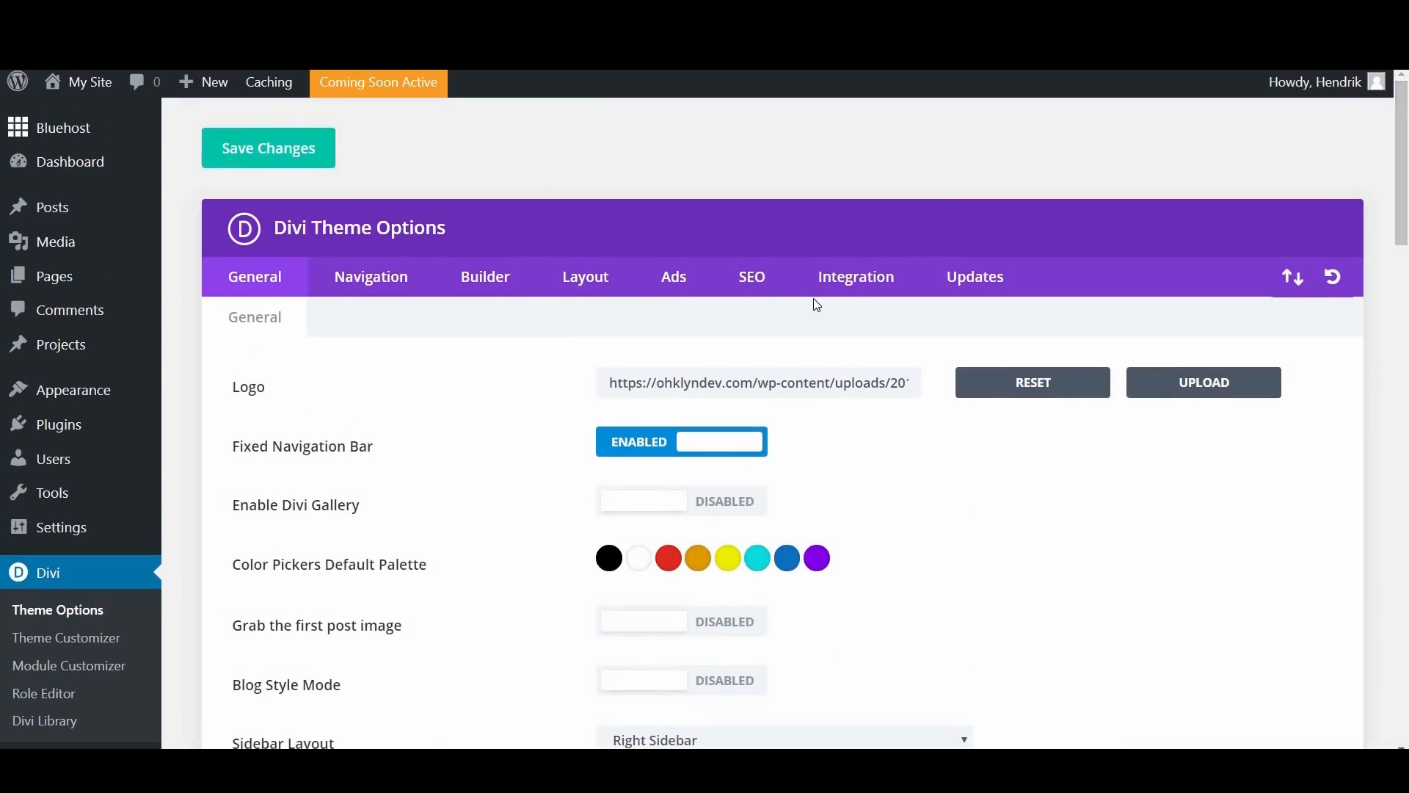
pyautogui.click(369, 286)
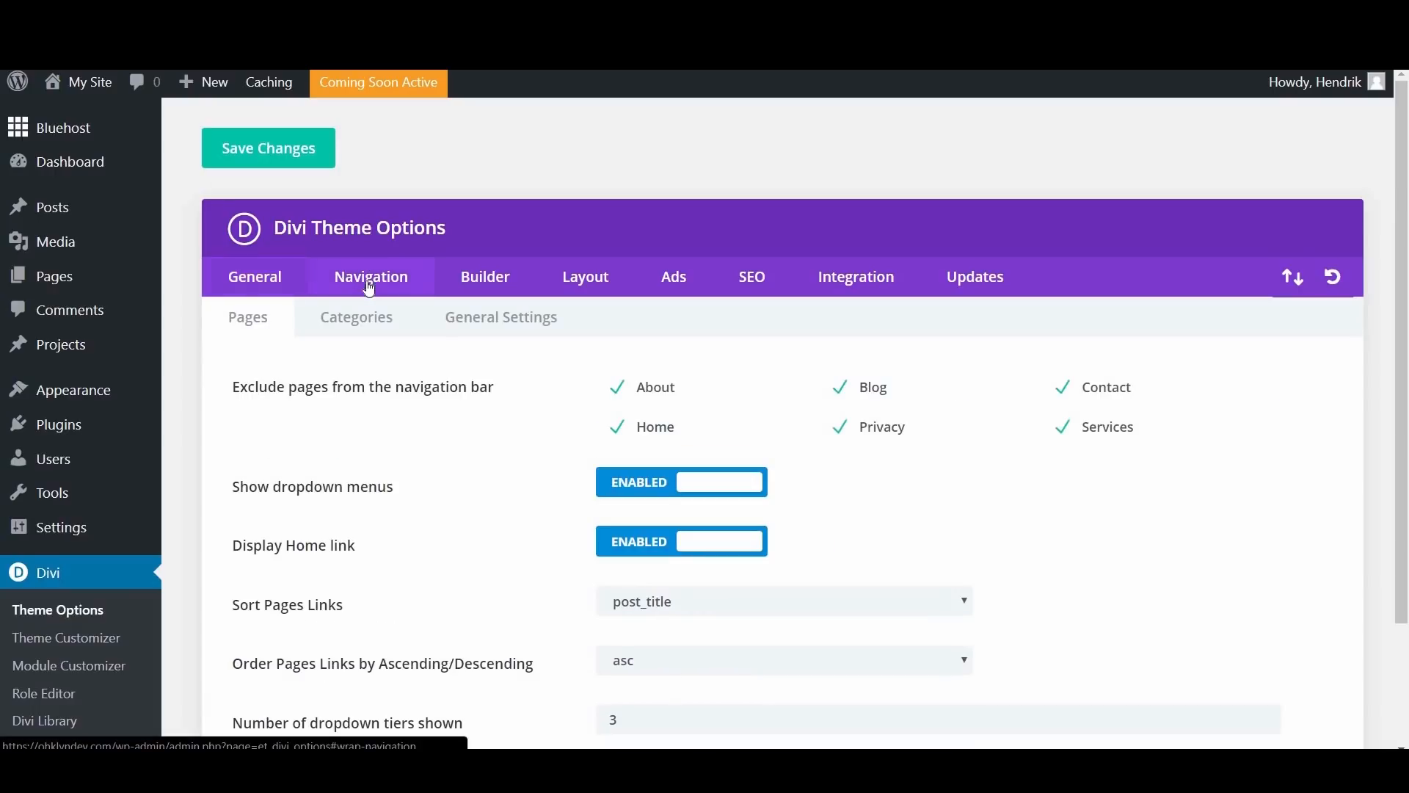
# Step: Review the Navigation settings for pages and categories, plus the general navigation settings
pyautogui.scroll(-1, 514, 441)
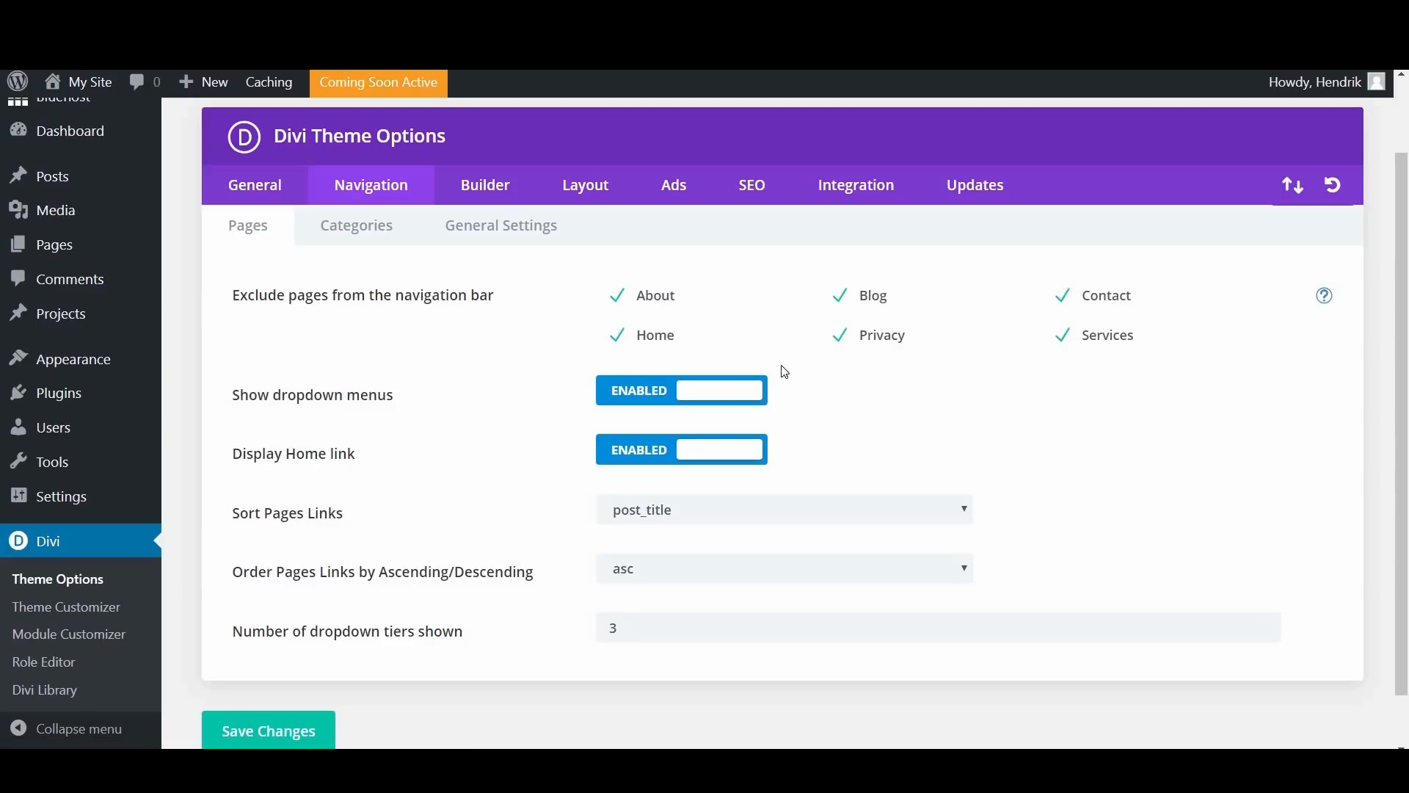
pyautogui.scroll(-1, 477, 393)
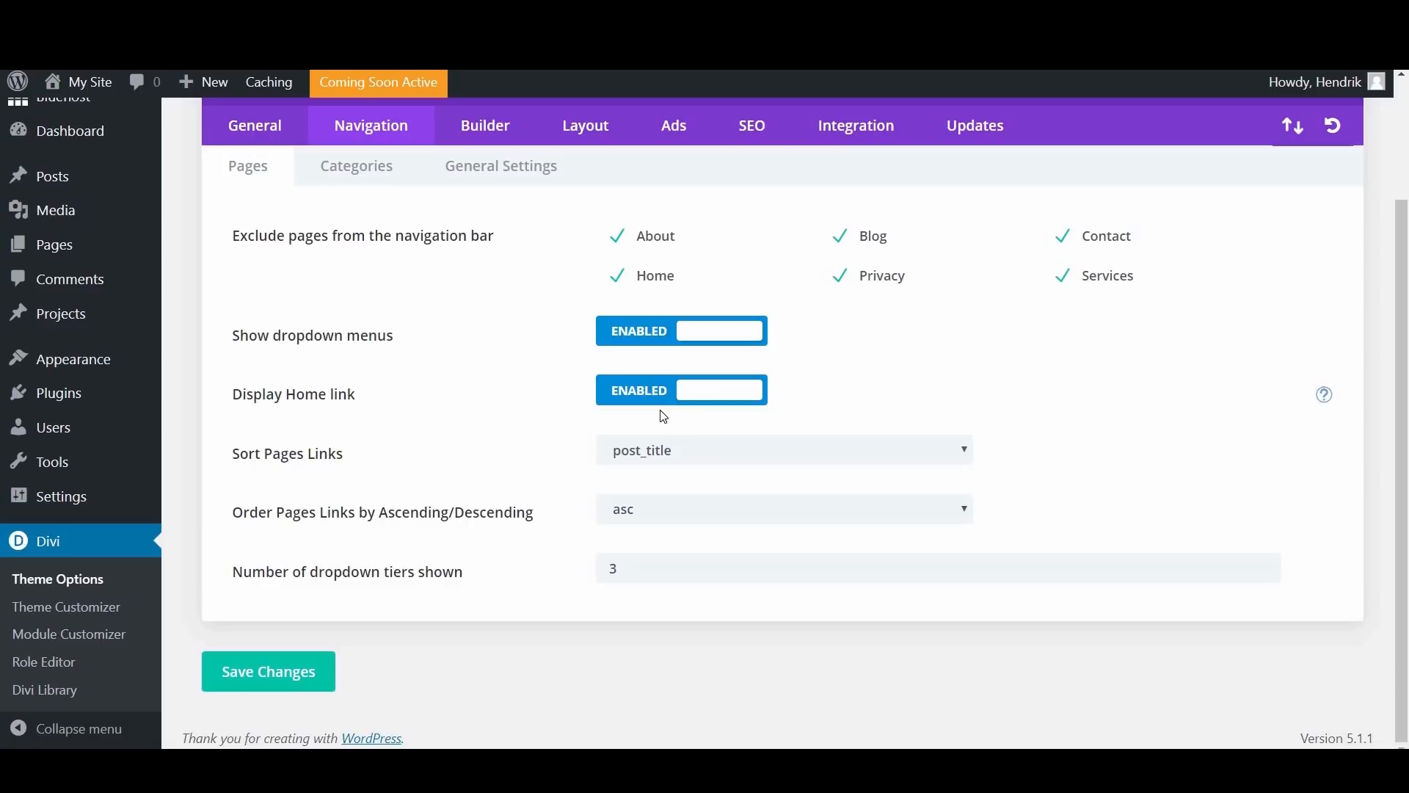
pyautogui.click(380, 179)
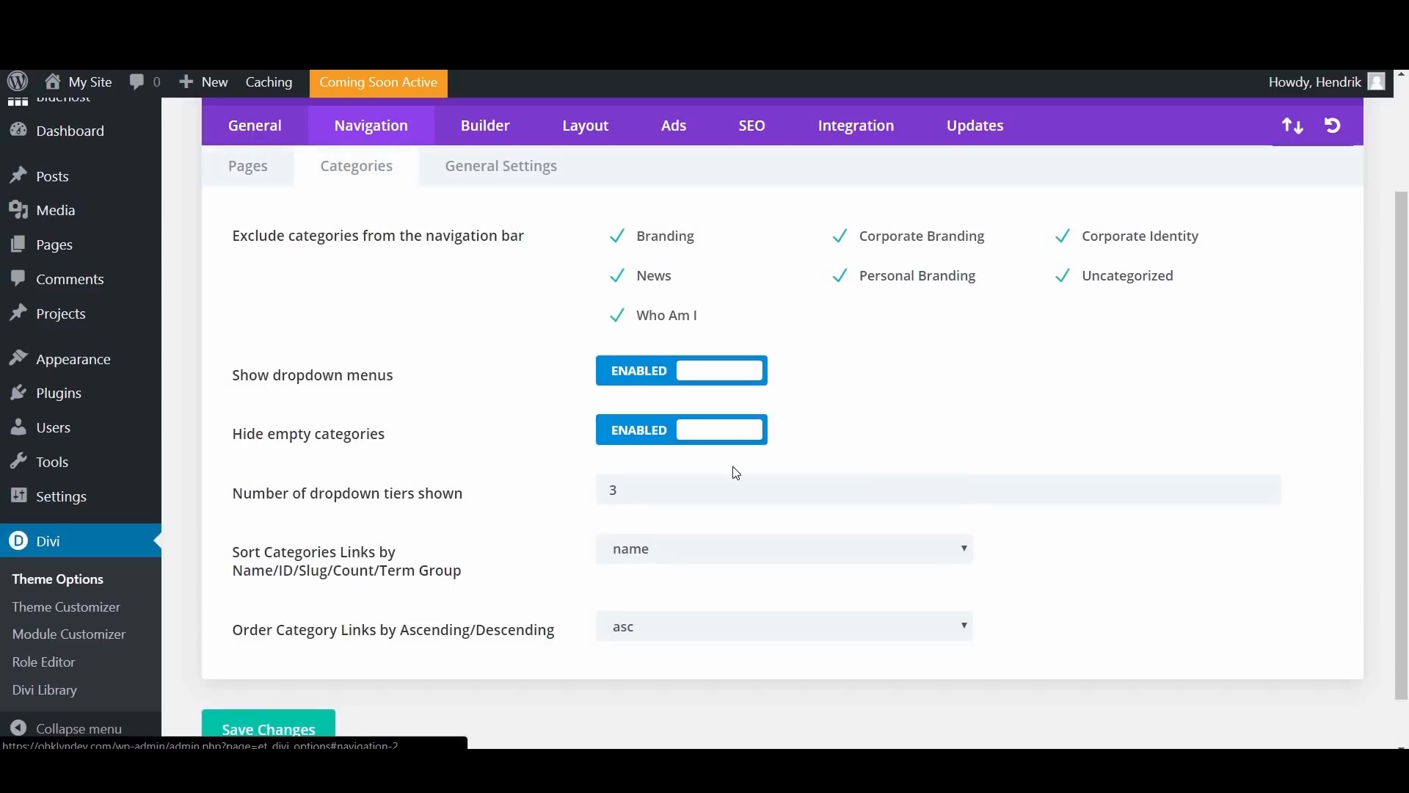
pyautogui.click(517, 176)
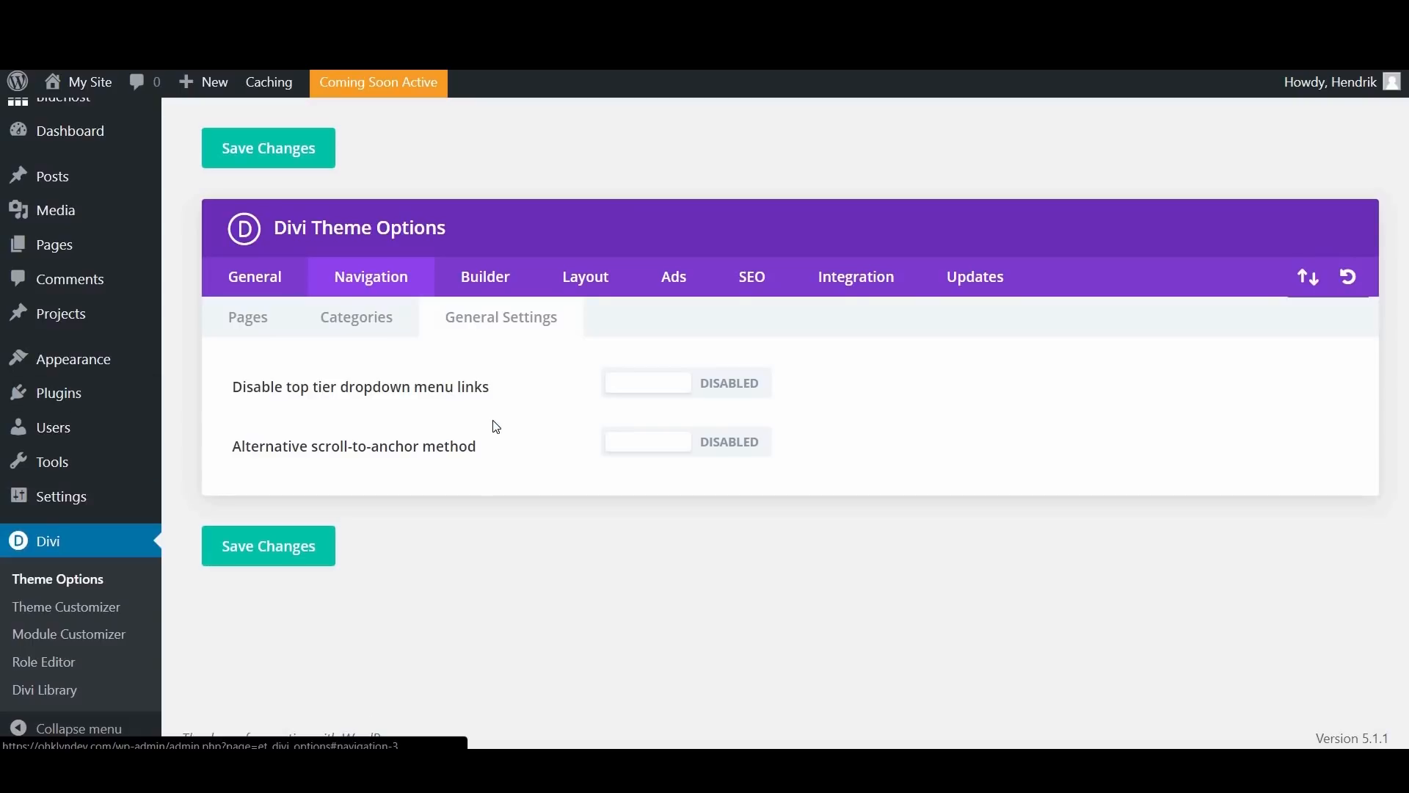
# Step: Review the Builder post type and advanced settings, and the Layout settings for single posts, single pages and general display
pyautogui.click(493, 286)
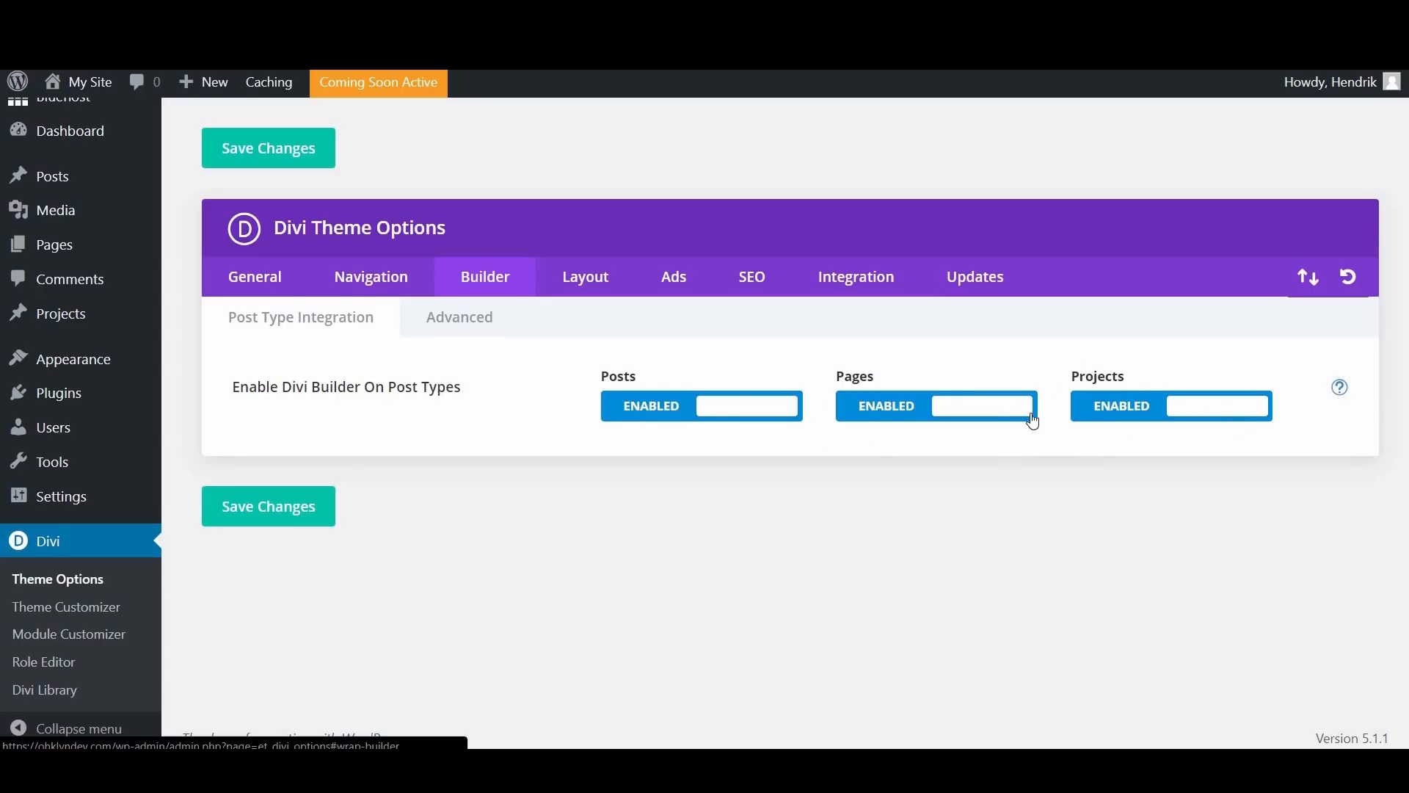
pyautogui.click(467, 331)
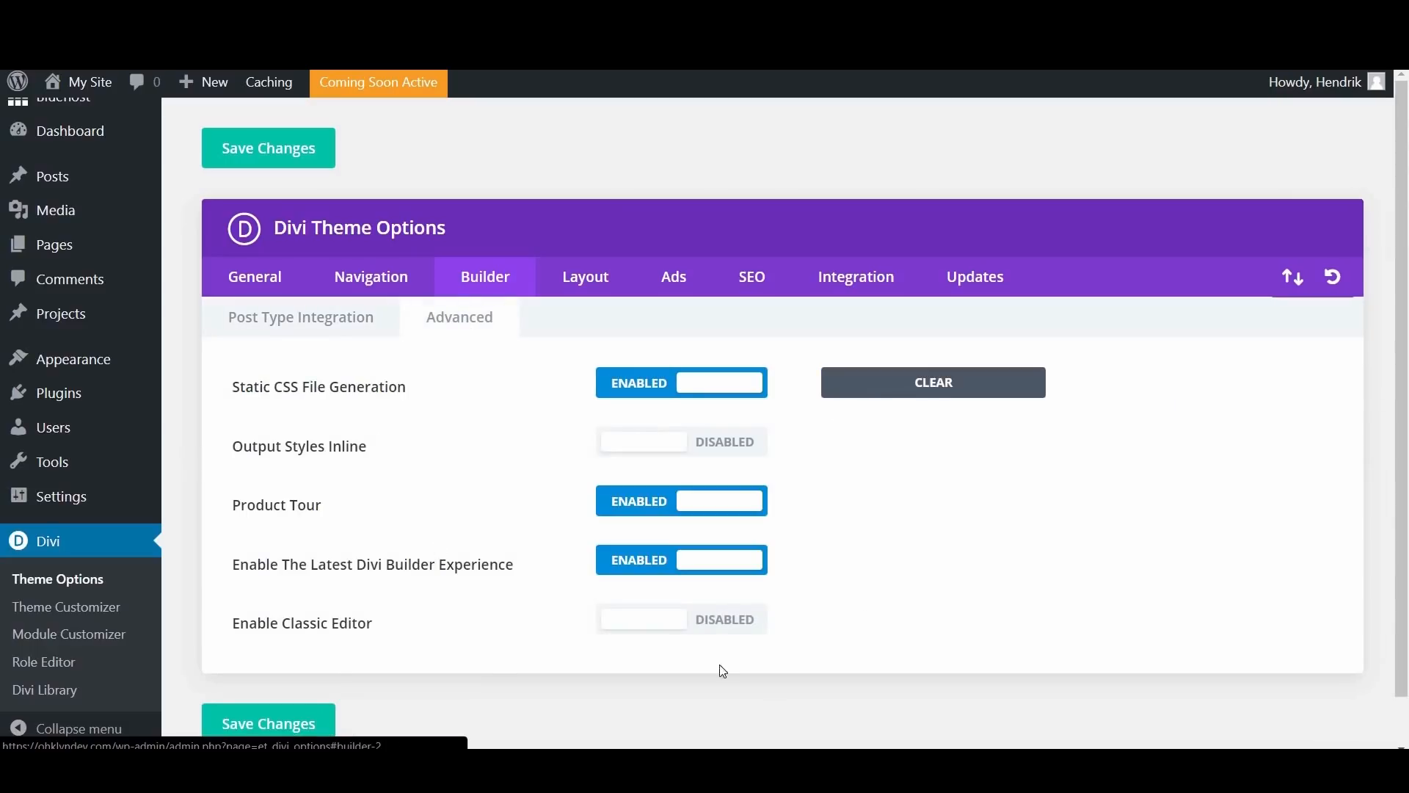
pyautogui.click(594, 271)
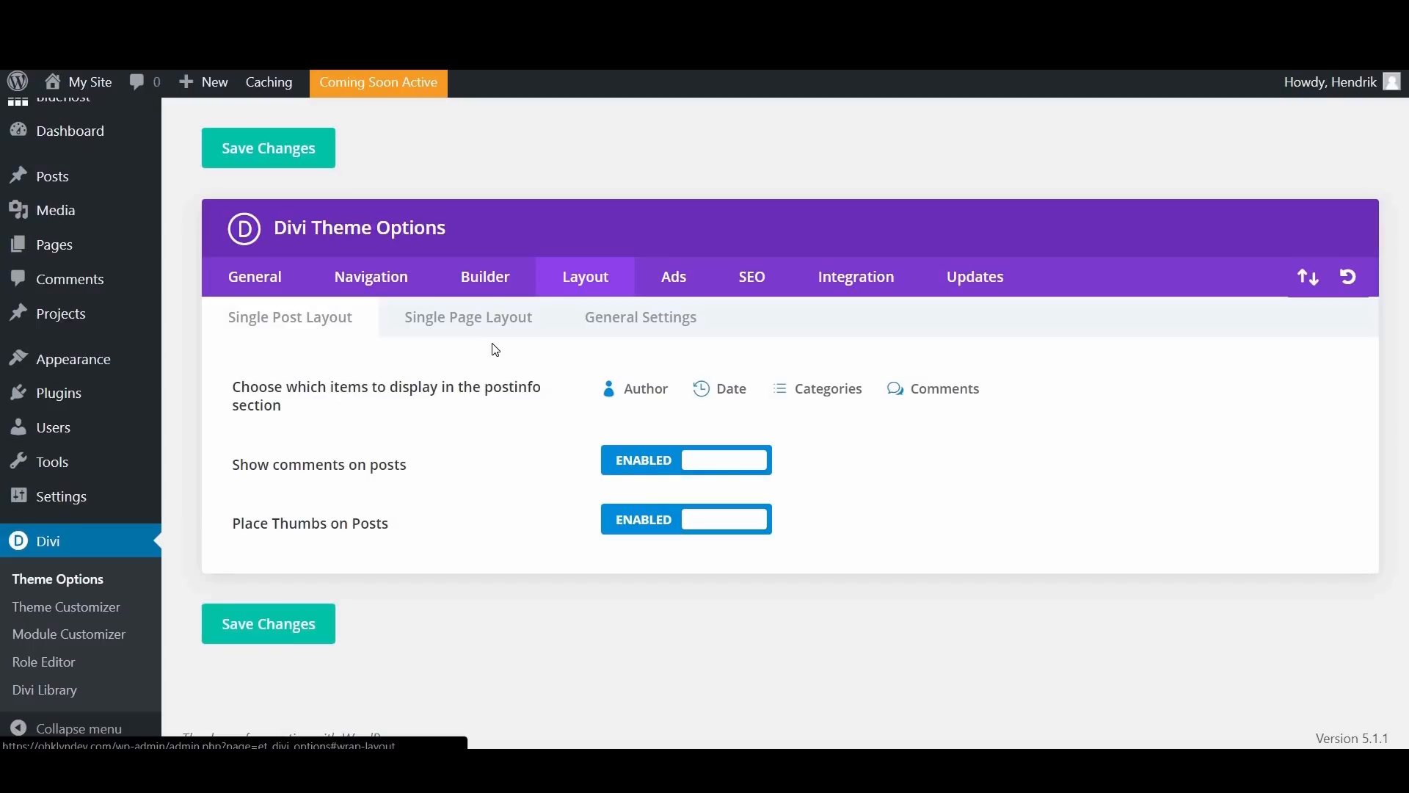
pyautogui.click(469, 334)
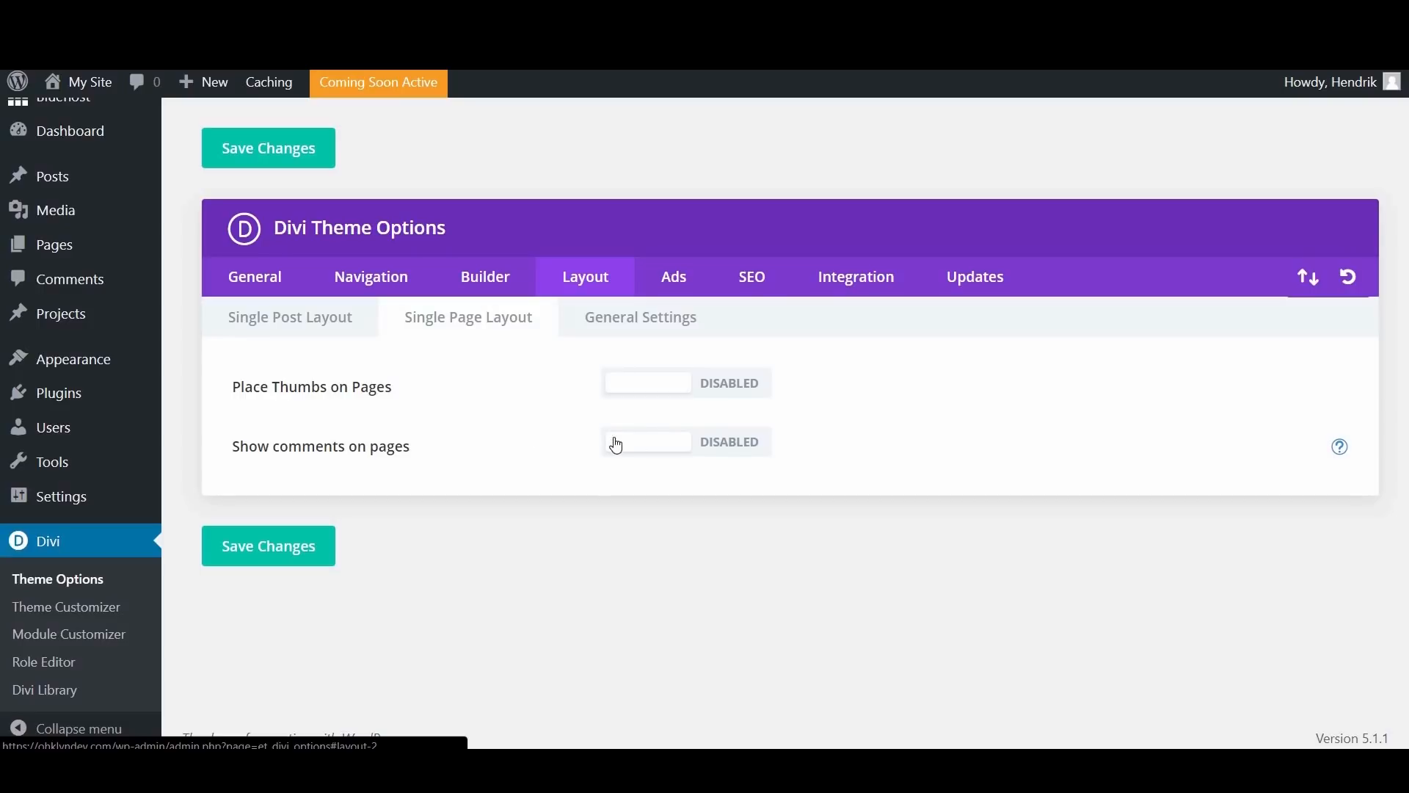
pyautogui.click(629, 335)
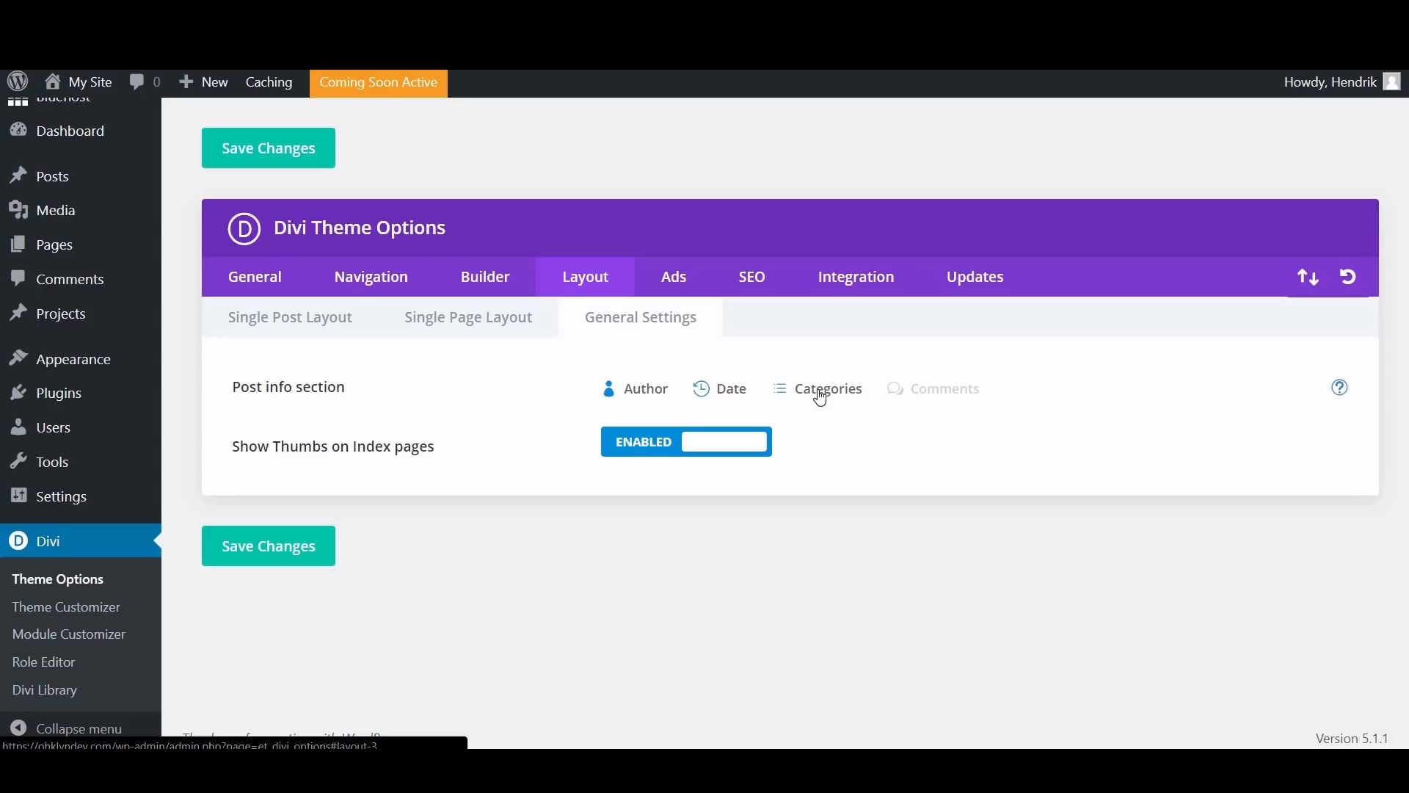
# Step: Review the advertisement banner settings and the Homepage SEO options
pyautogui.click(680, 288)
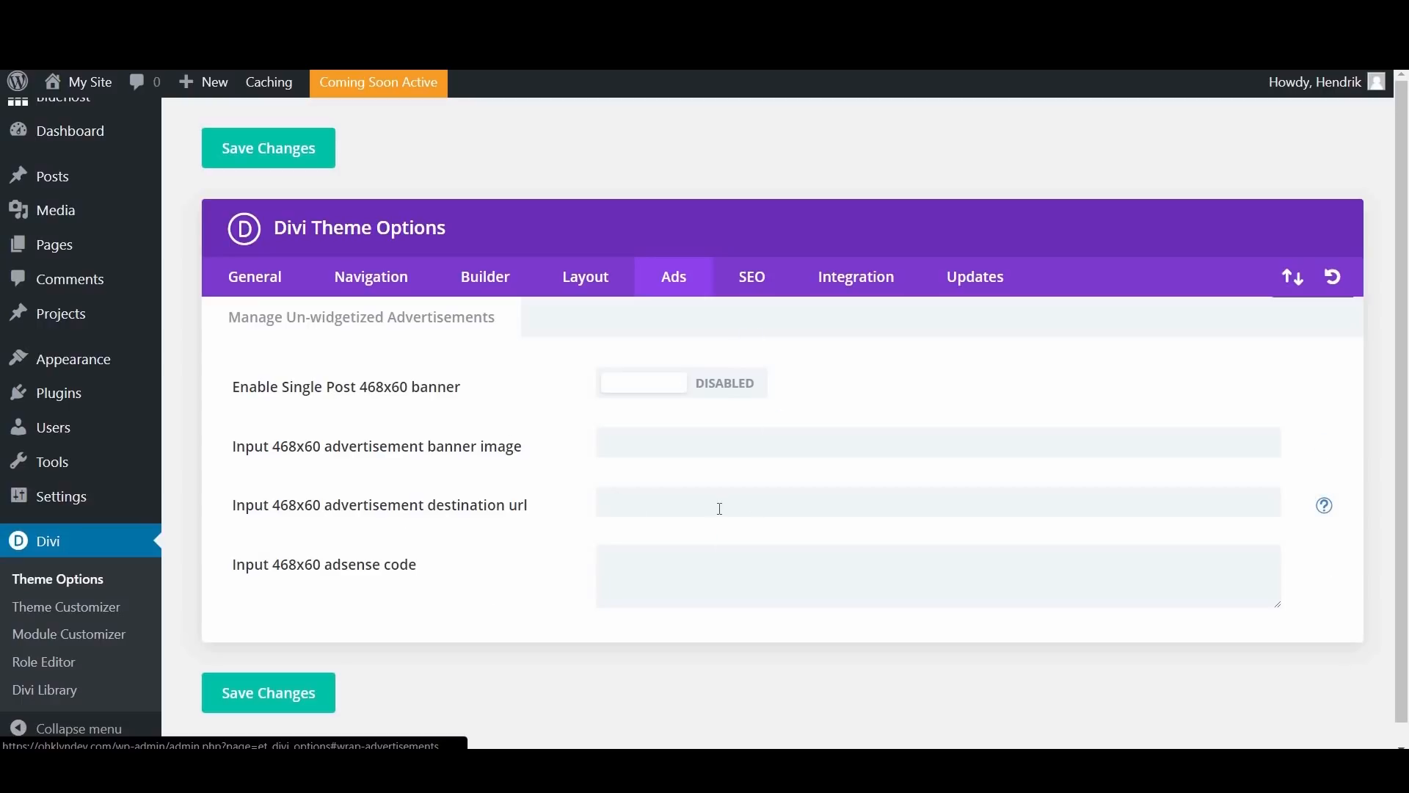
pyautogui.click(757, 289)
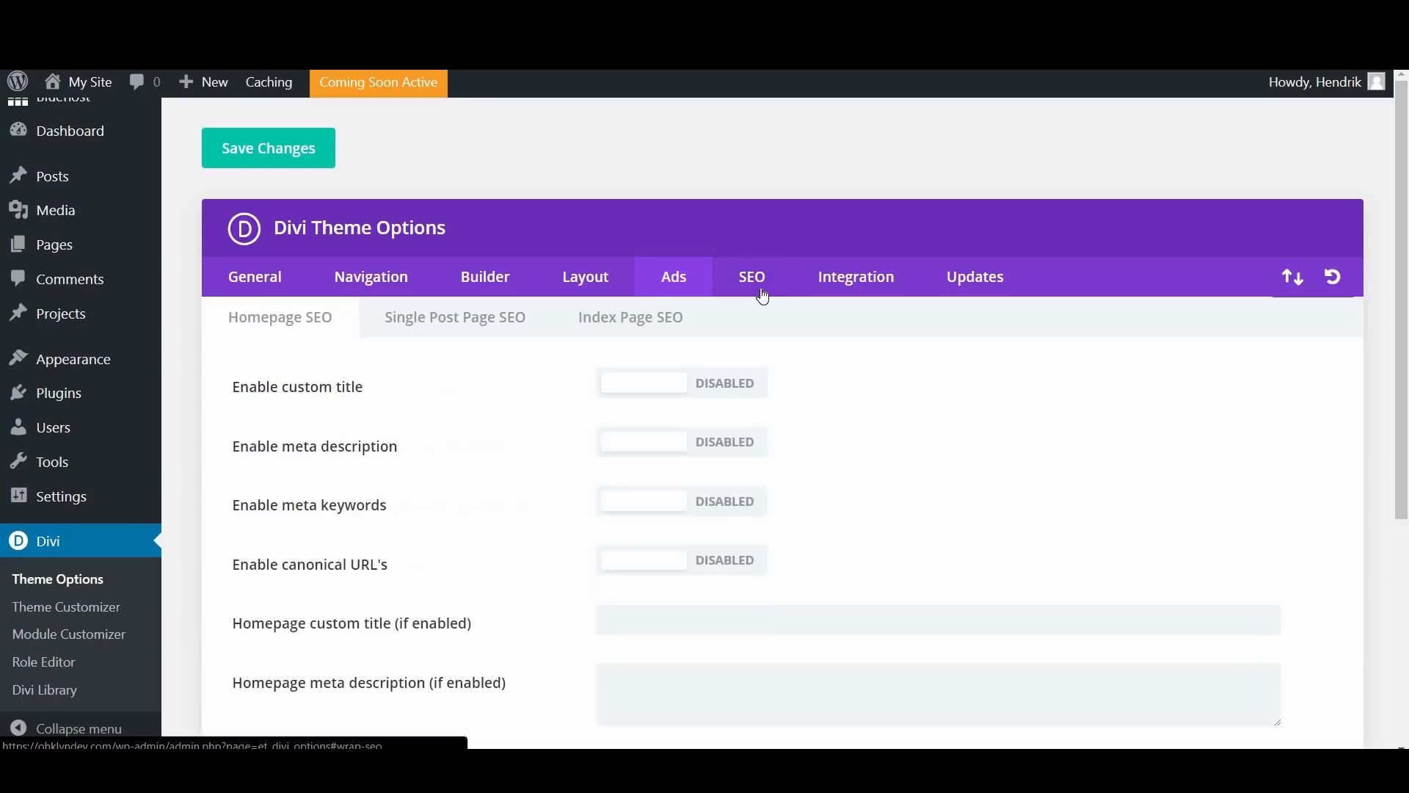
pyautogui.scroll(-4, 930, 477)
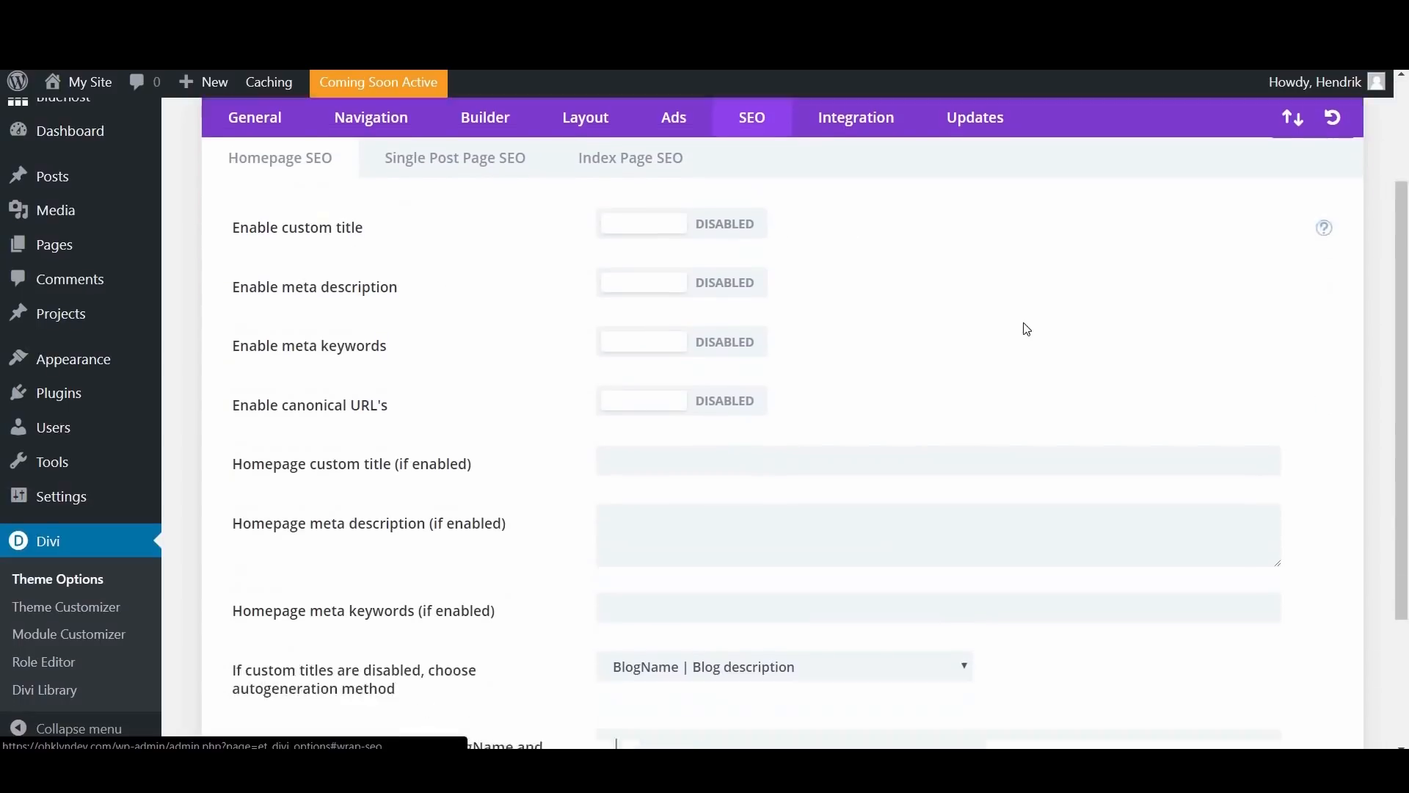
pyautogui.scroll(2, 1044, 368)
pyautogui.scroll(1, 1043, 369)
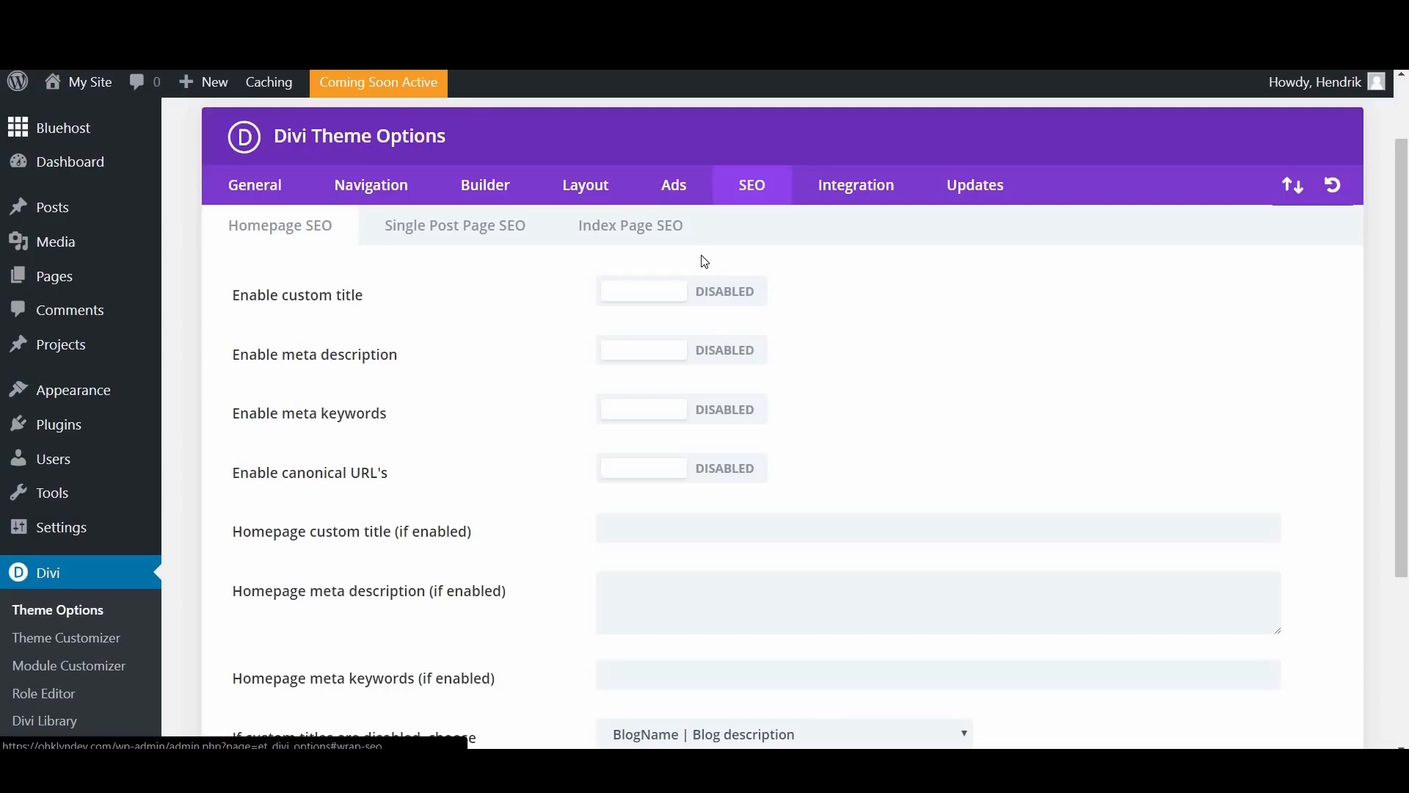
pyautogui.scroll(-3, 774, 318)
pyautogui.scroll(4, 773, 315)
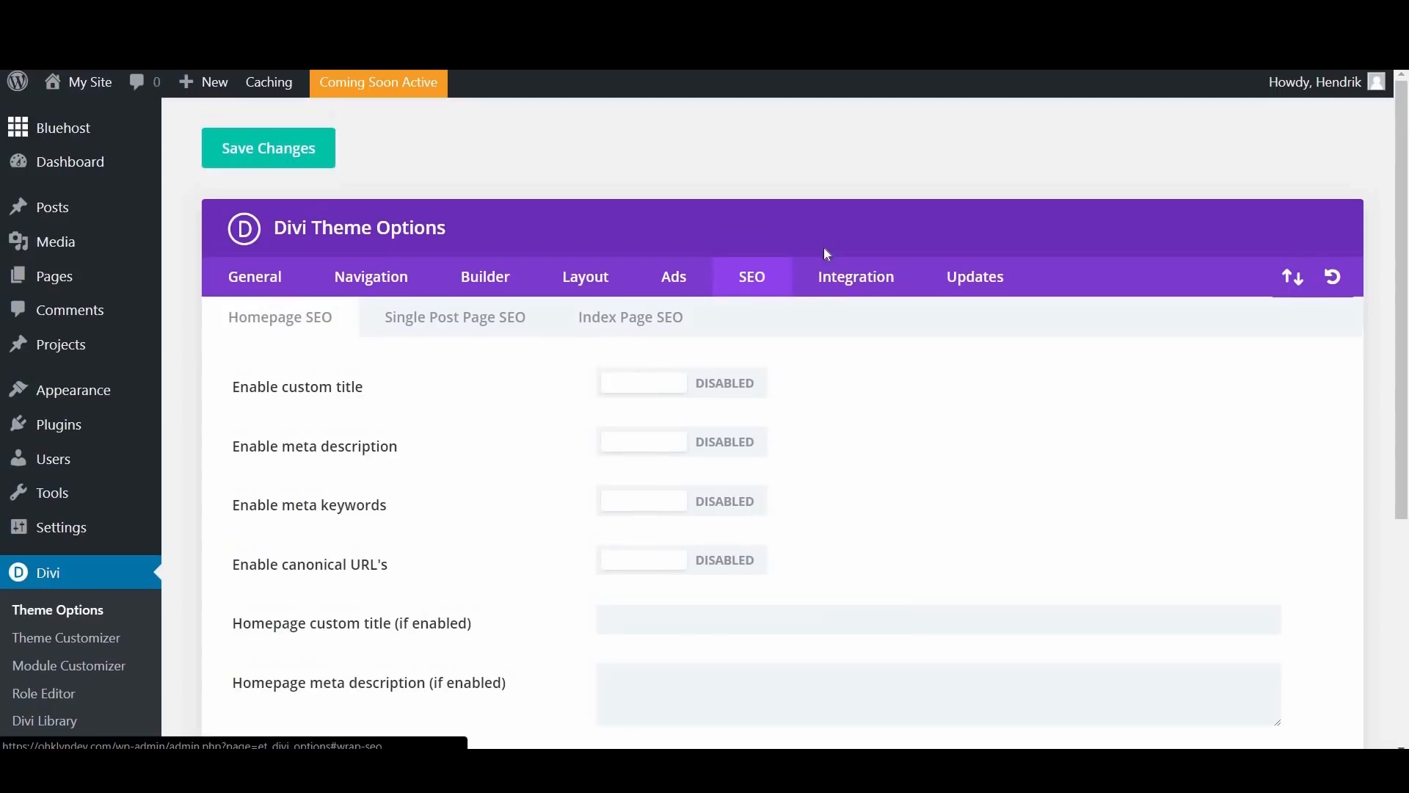
# Step: Examine the Integration code settings, from the head and body code areas to the code areas for posts
pyautogui.click(835, 278)
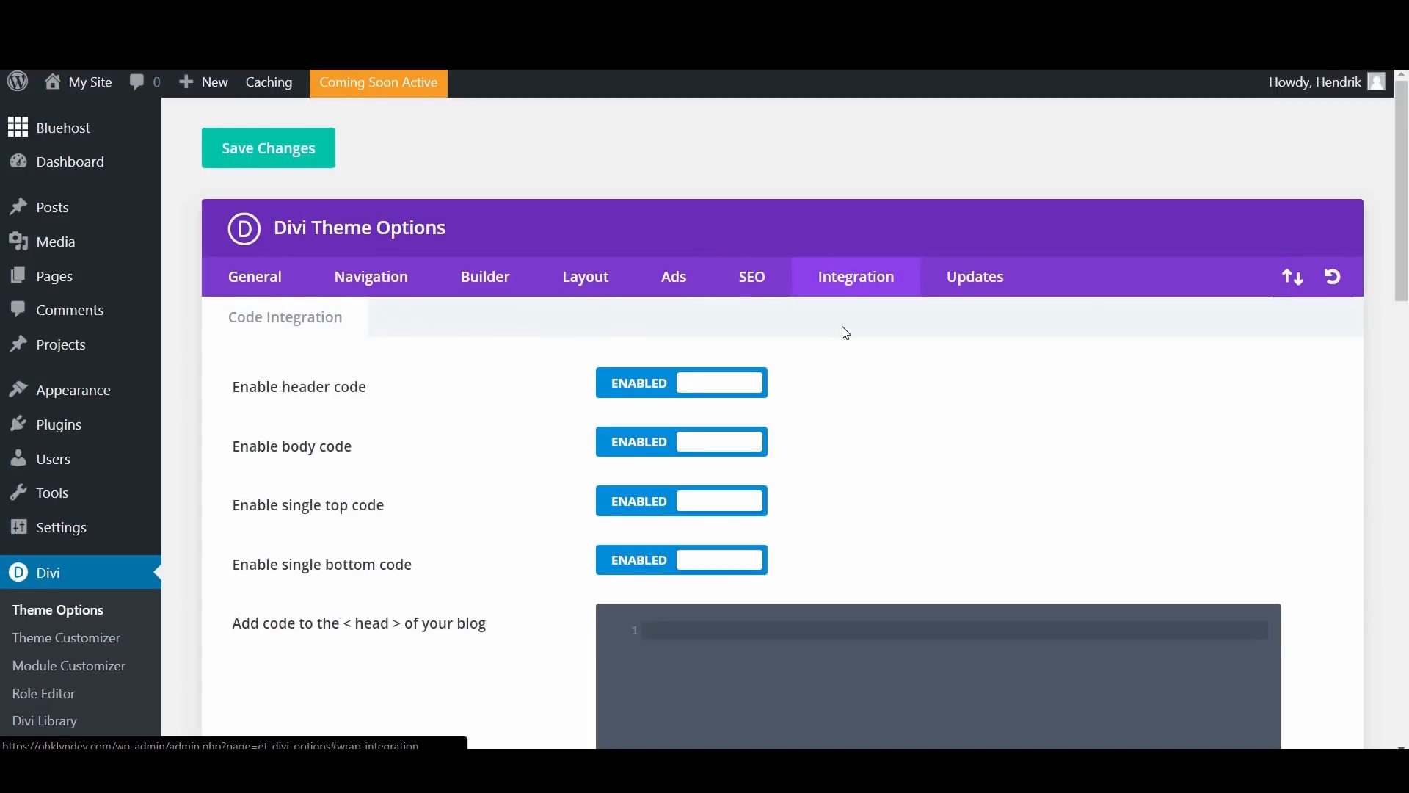
pyautogui.scroll(-4, 1042, 404)
pyautogui.moveTo(1402, 274); pyautogui.dragTo(1402, 318)
pyautogui.scroll(-3, 407, 330)
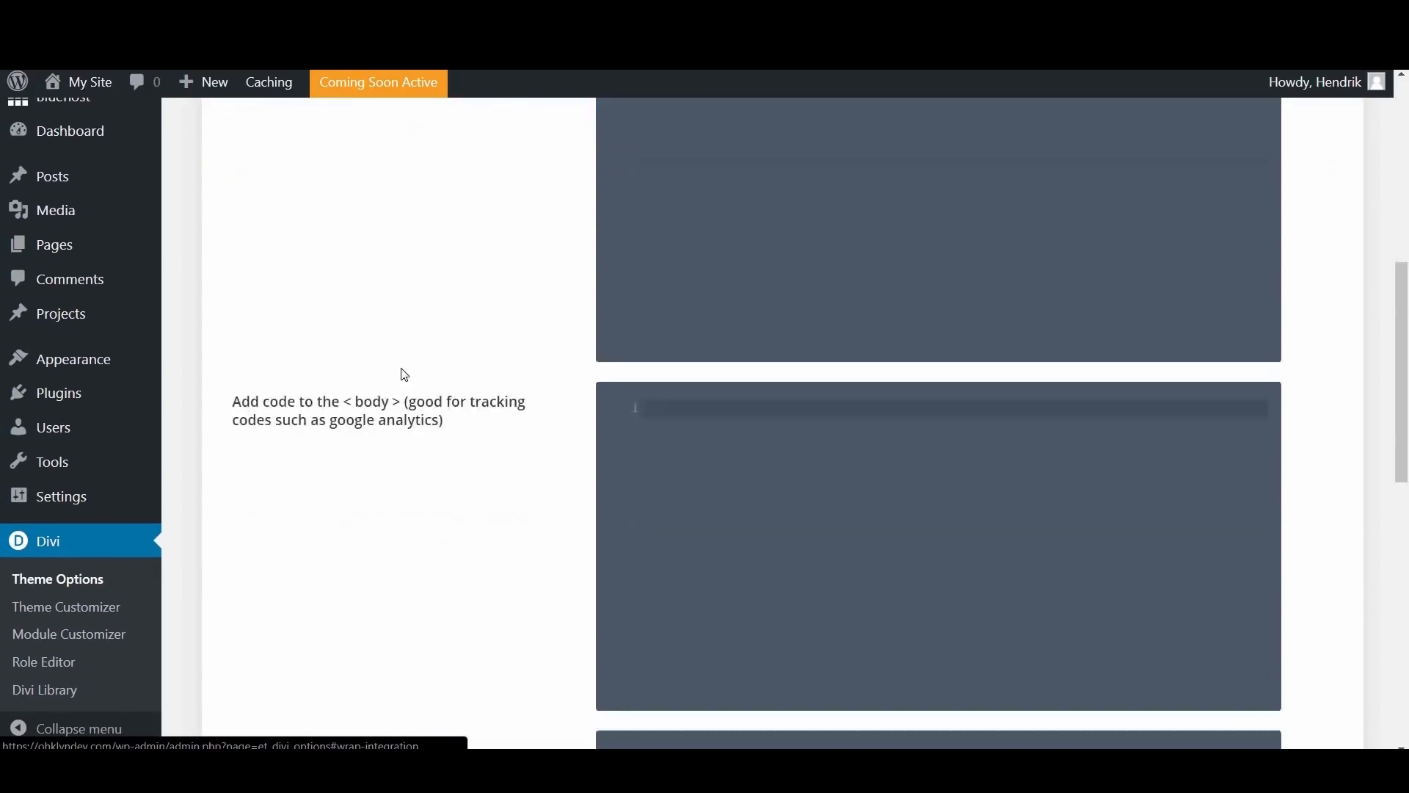
pyautogui.scroll(3, 407, 349)
pyautogui.scroll(-4, 387, 316)
pyautogui.scroll(4, 402, 264)
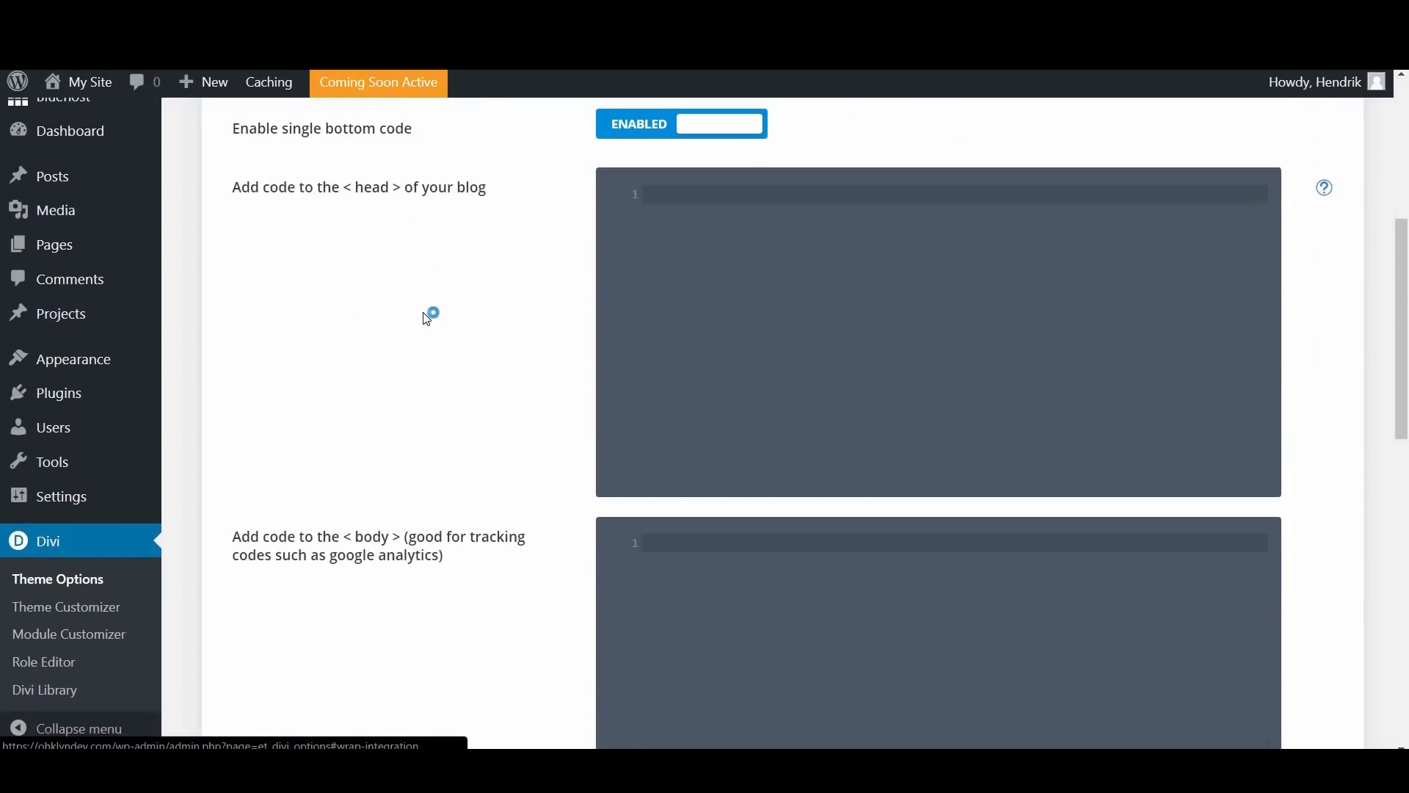
pyautogui.scroll(-5, 428, 323)
pyautogui.scroll(-5, 440, 367)
pyautogui.scroll(-4, 510, 346)
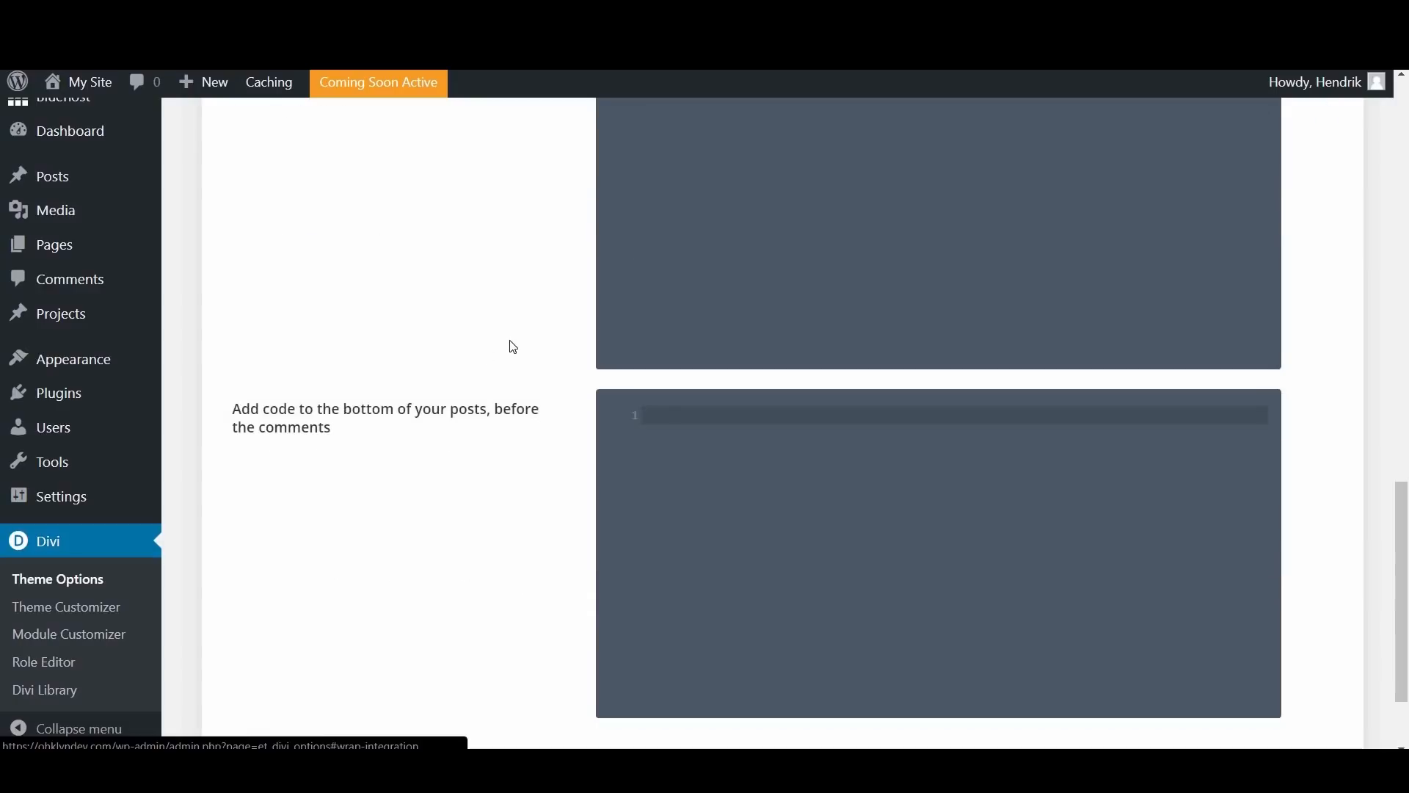
pyautogui.moveTo(1406, 609); pyautogui.dragTo(1402, 172)
pyautogui.scroll(-1, 855, 486)
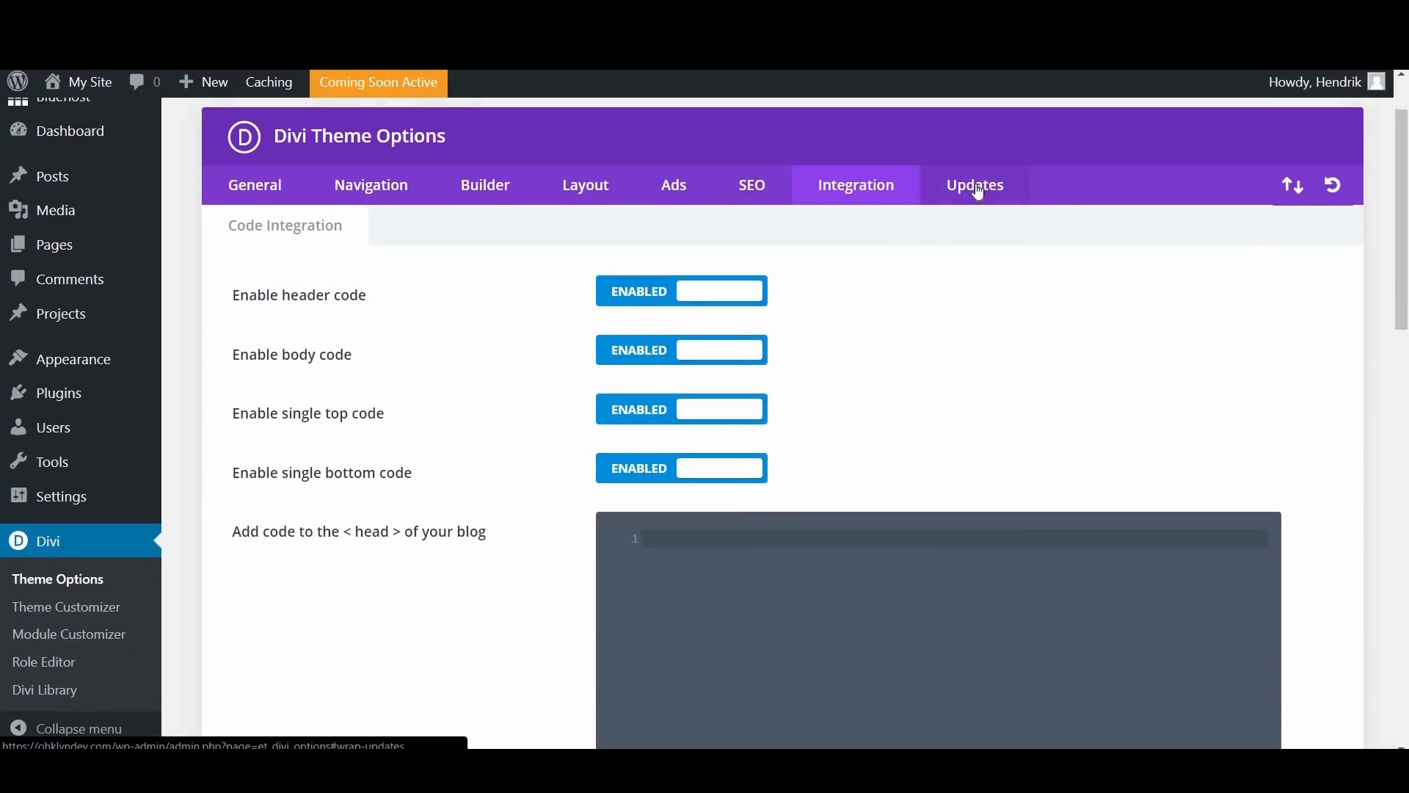
# Step: Open the theme's Updates settings and read the OHKLYN article section on updating WordPress theme settings
pyautogui.click(980, 189)
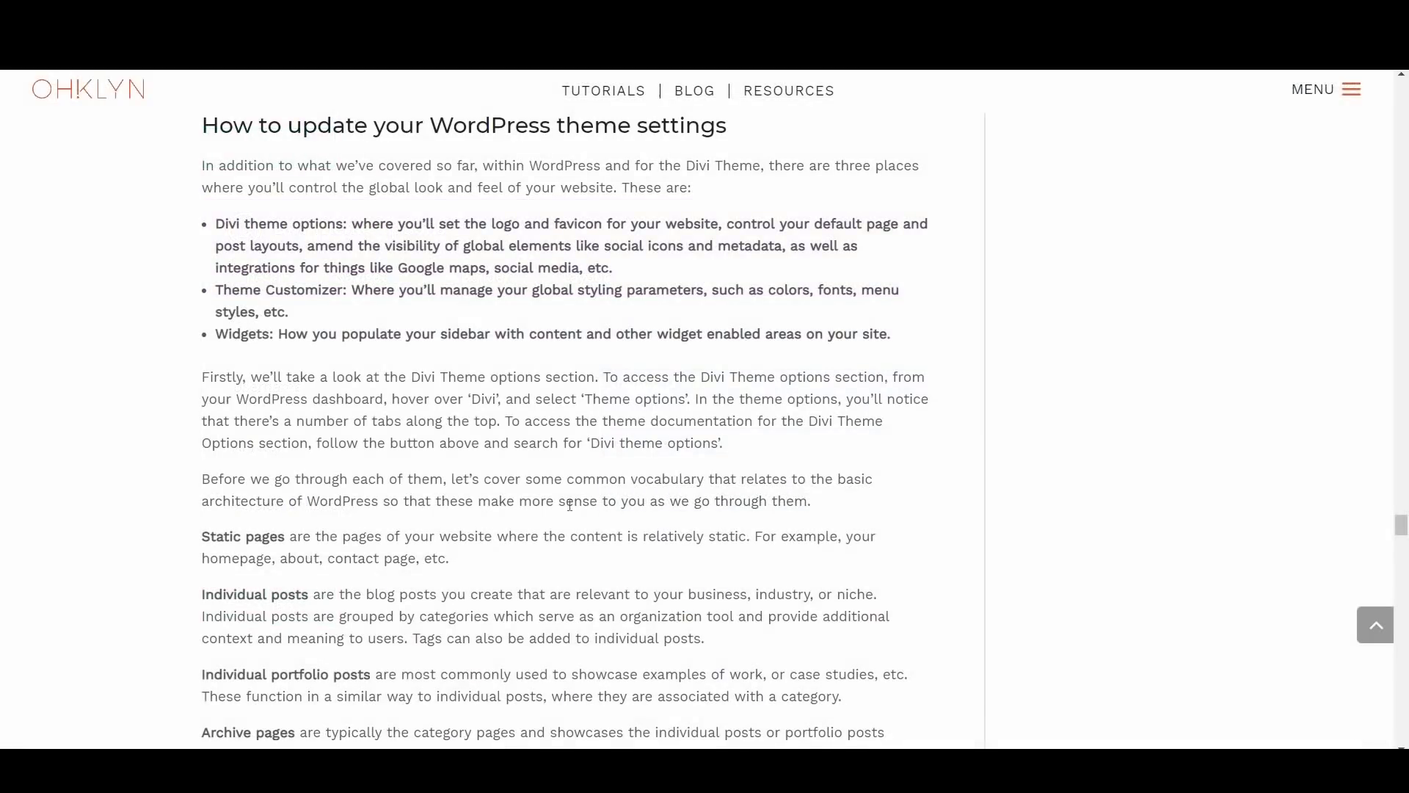
pyautogui.scroll(-12, 513, 521)
pyautogui.scroll(-6, 516, 526)
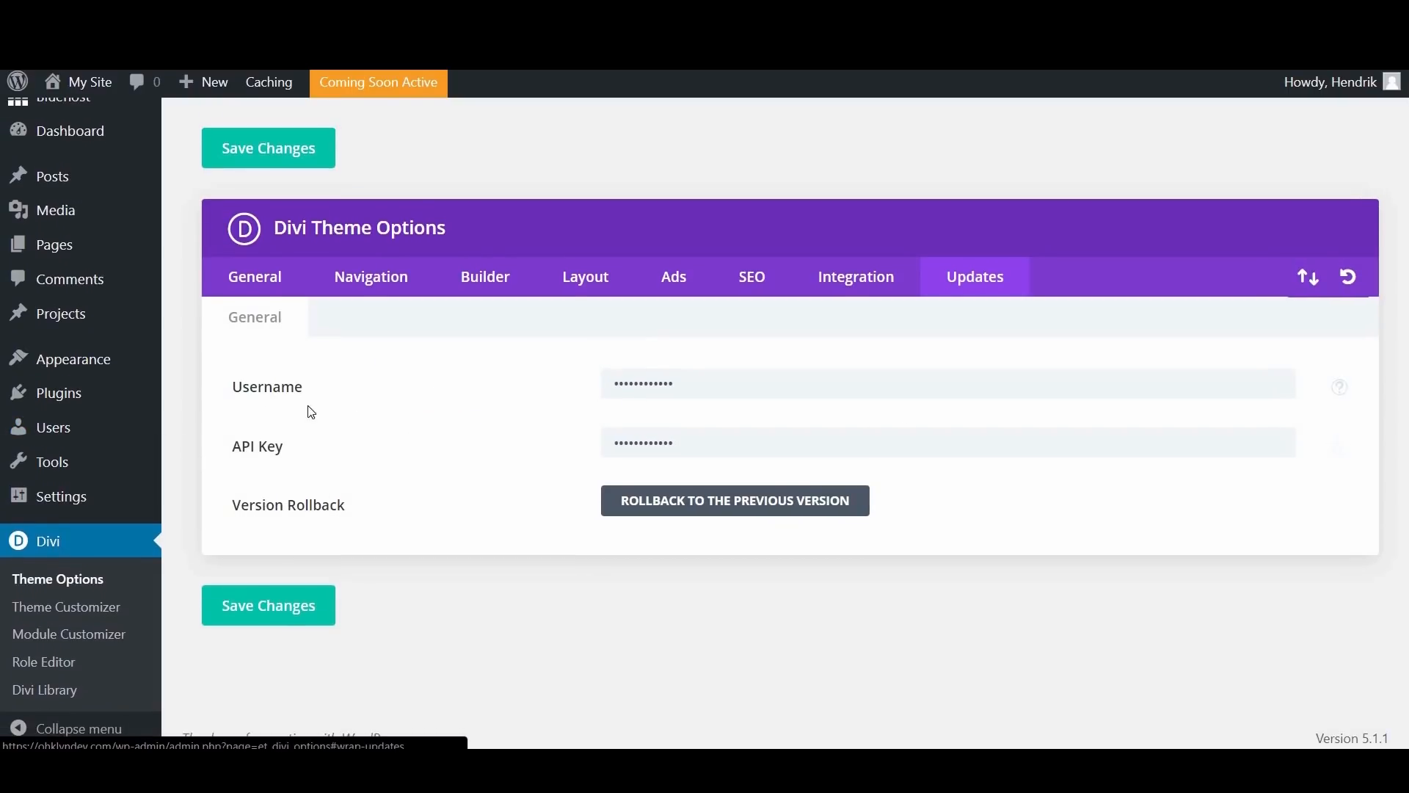
# Step: Open the Widgets page and look over the available widgets, the Sidebar and footer areas, and the widget area creation form
pyautogui.moveTo(99, 360)
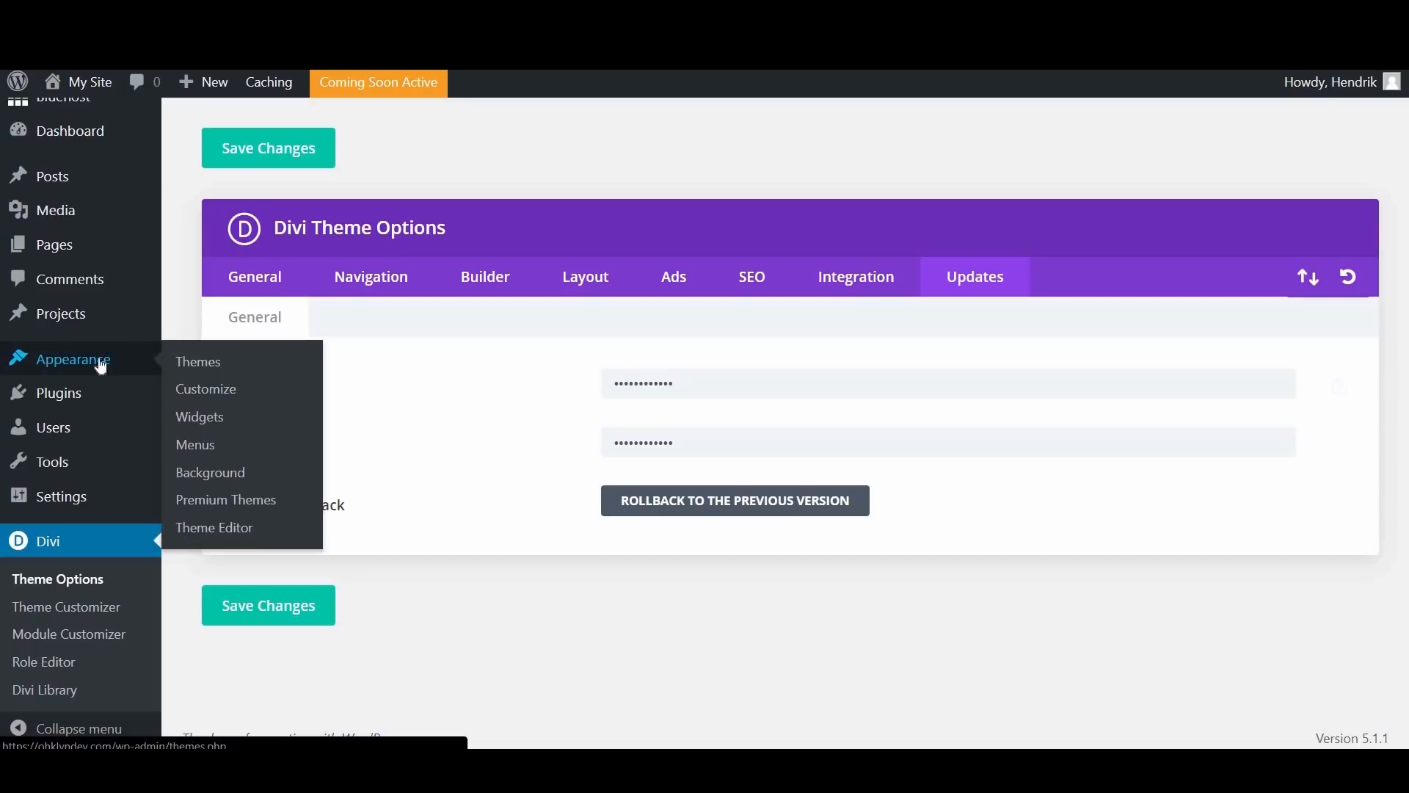
pyautogui.click(201, 417)
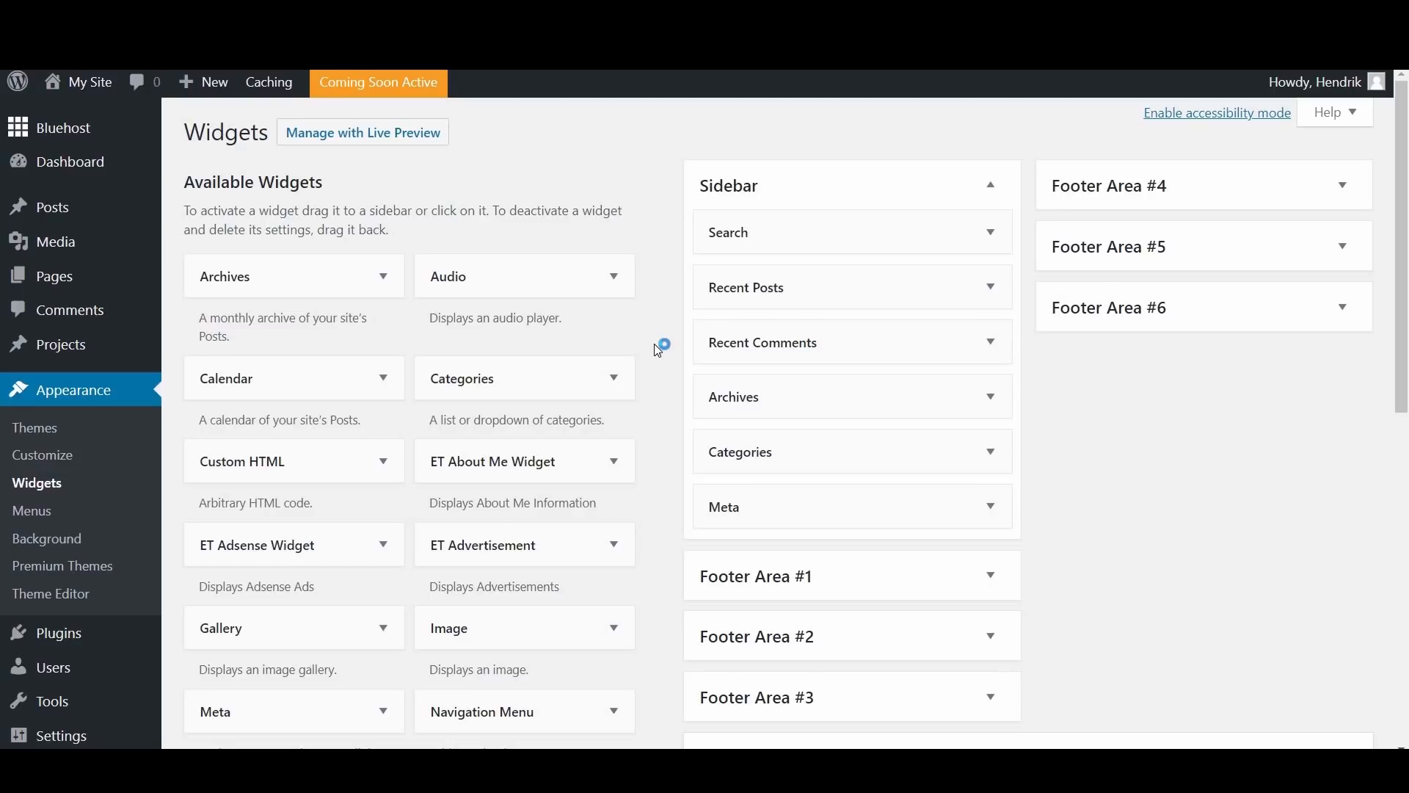
pyautogui.scroll(-1, 642, 293)
pyautogui.scroll(1, 490, 263)
pyautogui.scroll(-7, 466, 370)
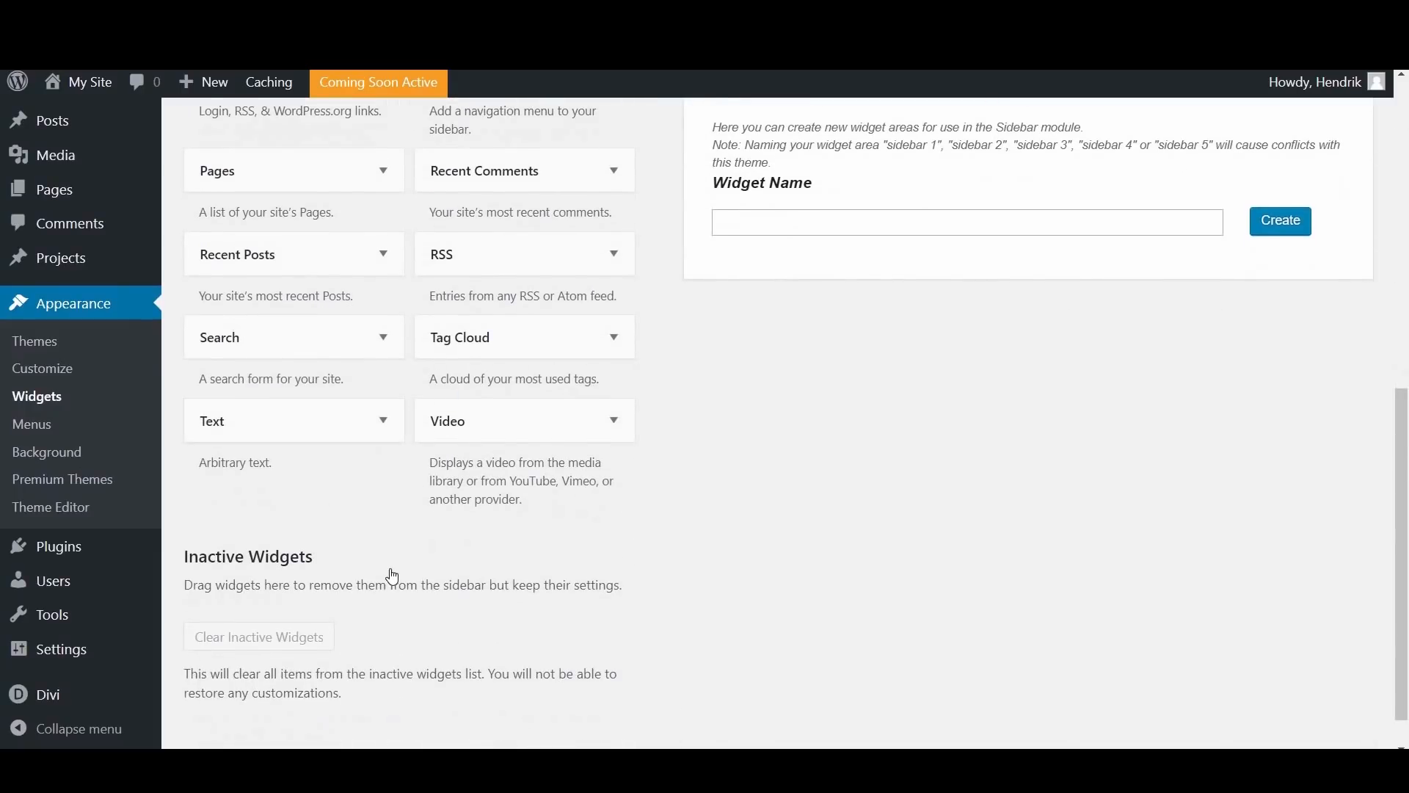
pyautogui.scroll(3, 393, 572)
pyautogui.scroll(3, 469, 571)
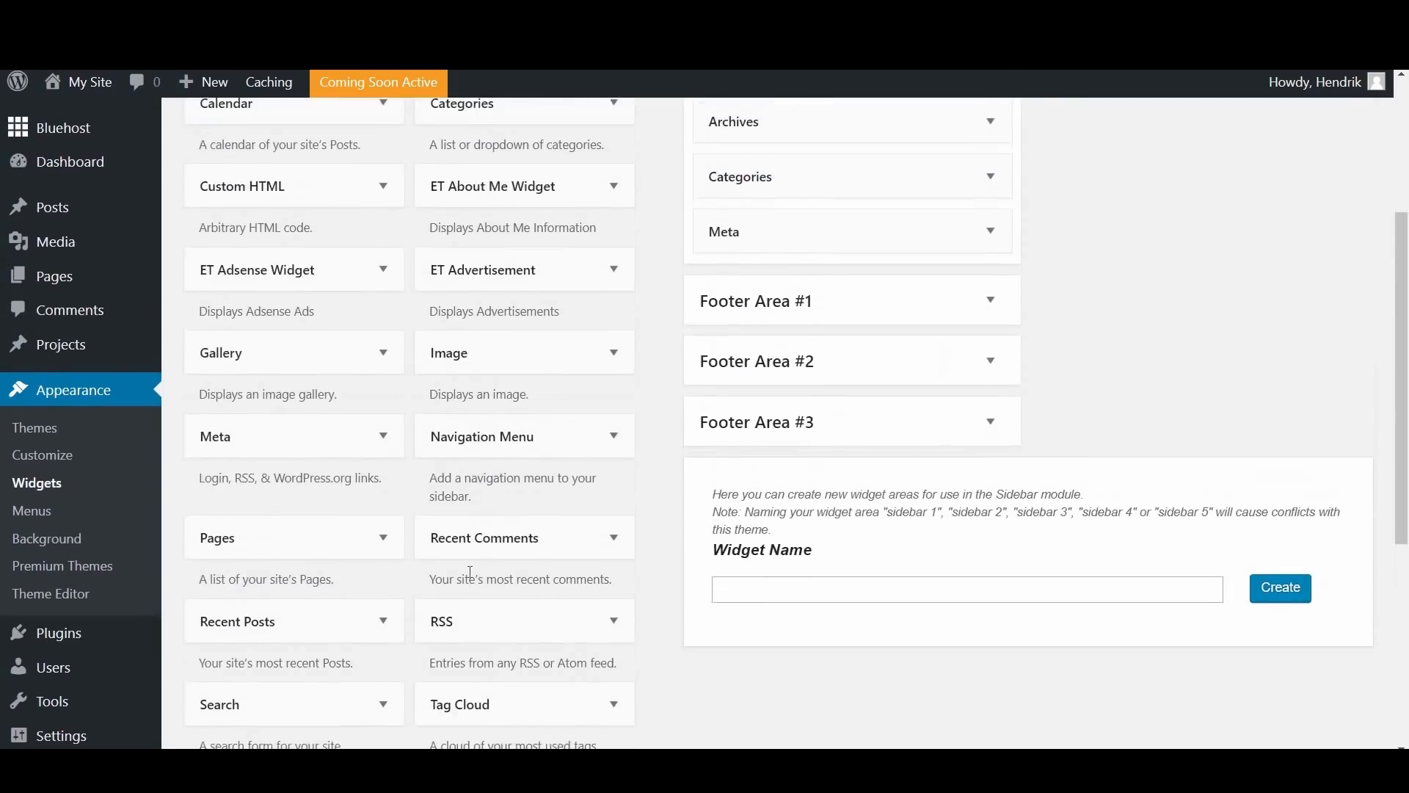
pyautogui.scroll(3, 420, 402)
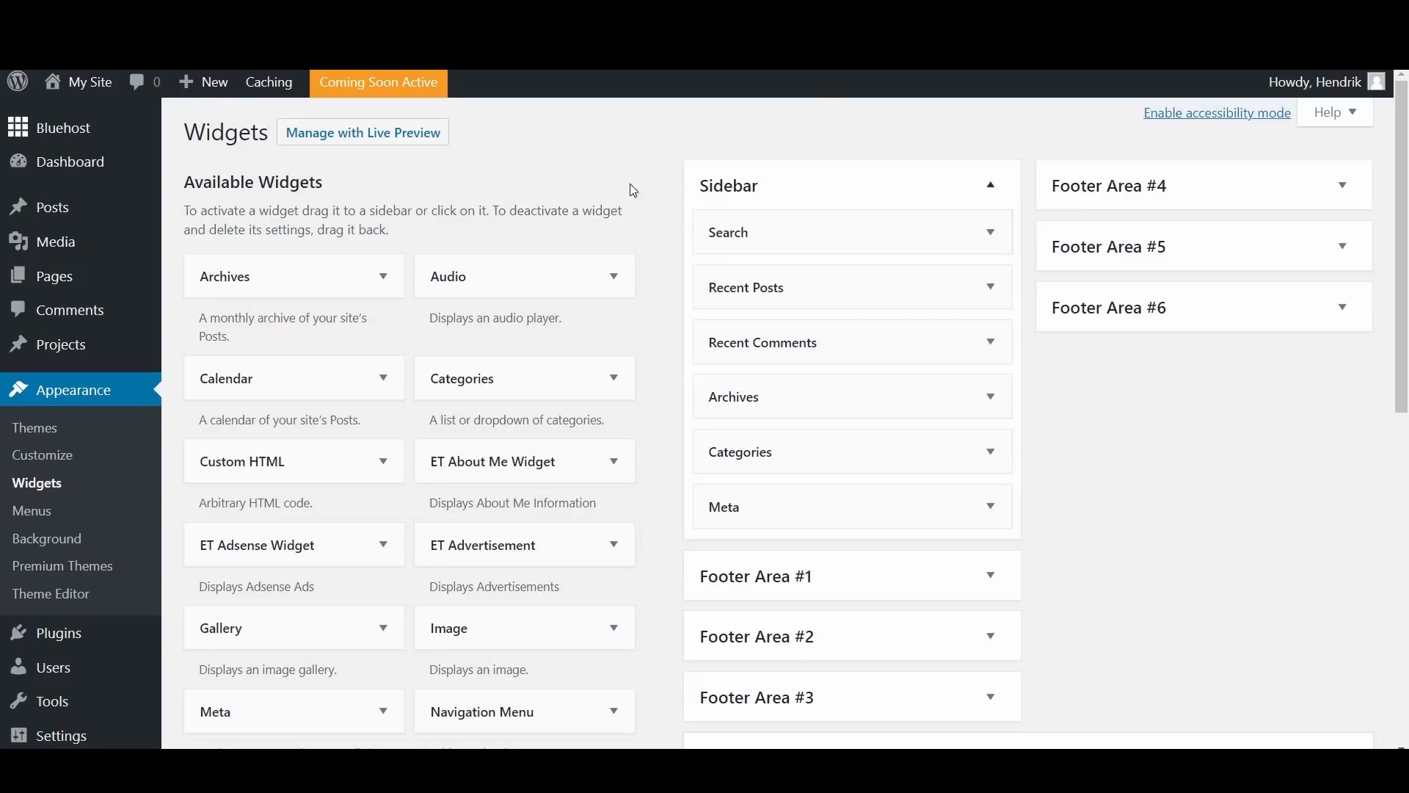
# Step: View the live site's Blog page and examine its sidebar widgets and footer
pyautogui.moveTo(101, 97)
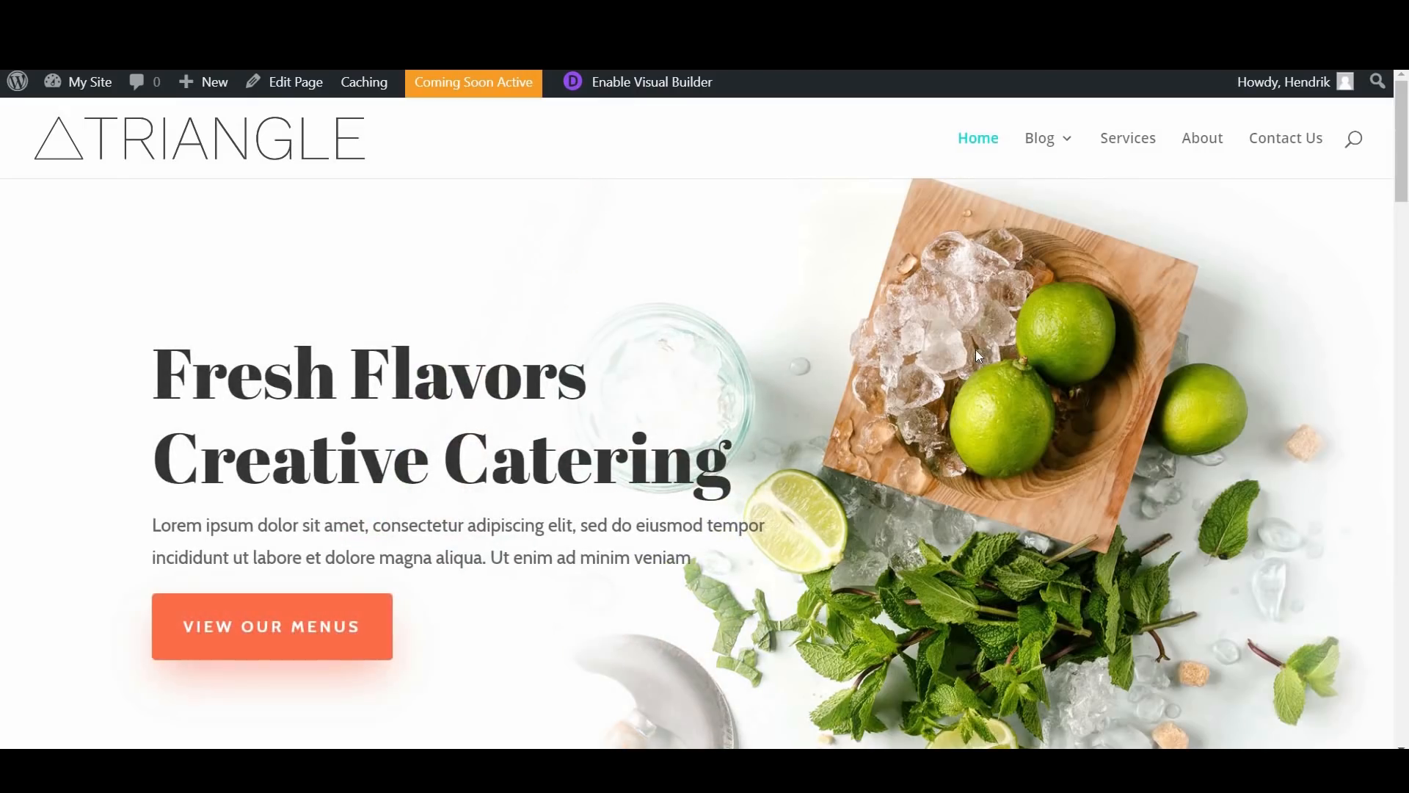
pyautogui.scroll(-10, 975, 352)
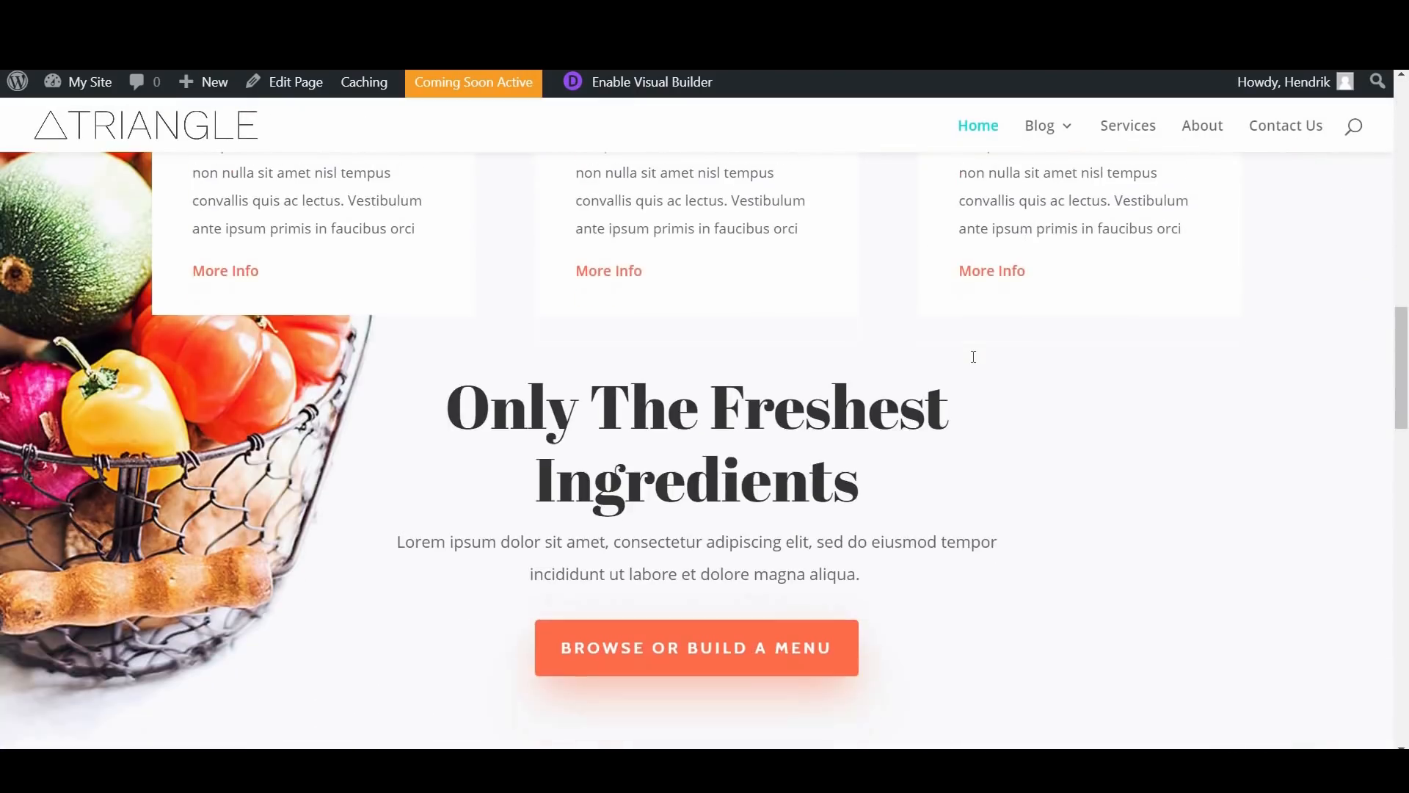
pyautogui.scroll(10, 1033, 147)
pyautogui.click(1038, 147)
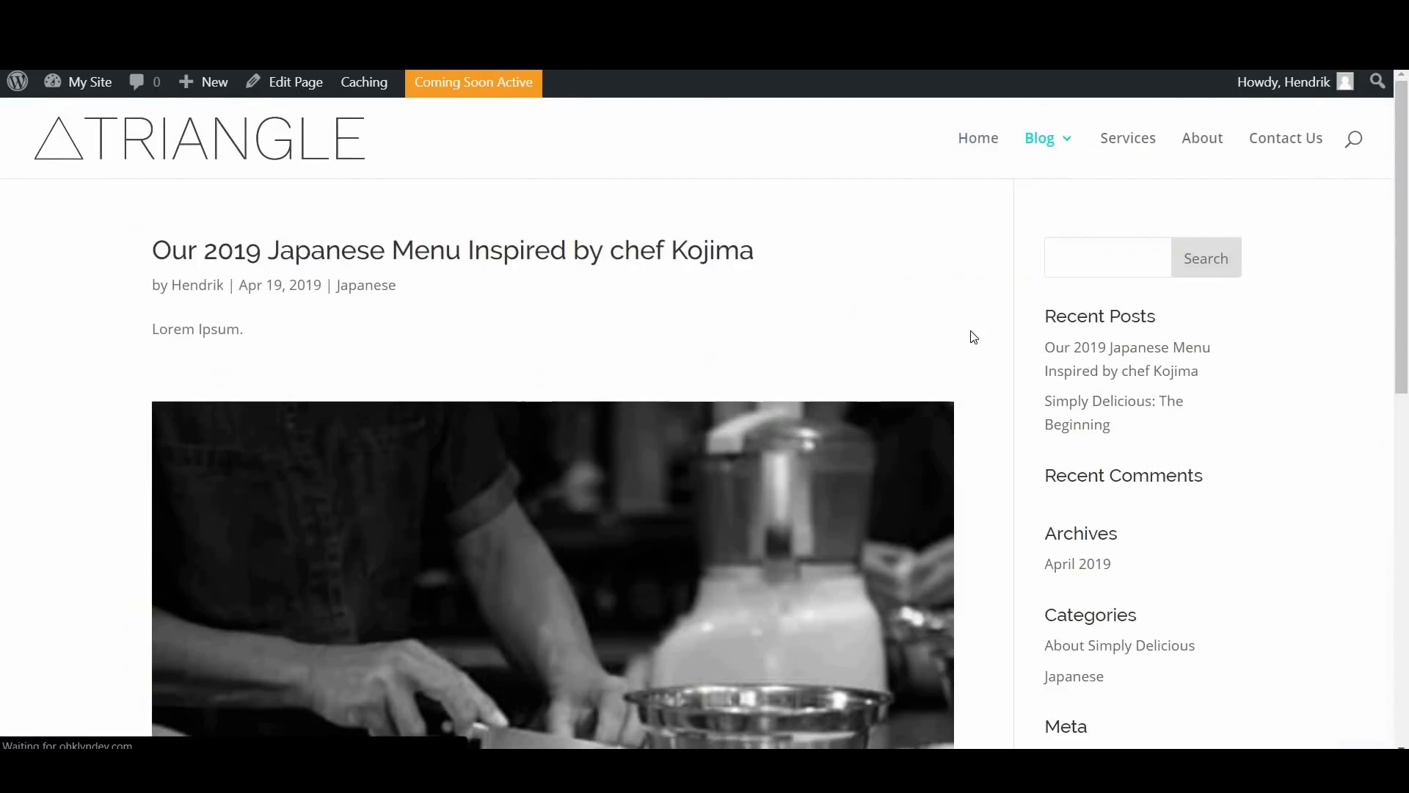
pyautogui.scroll(-5, 1126, 455)
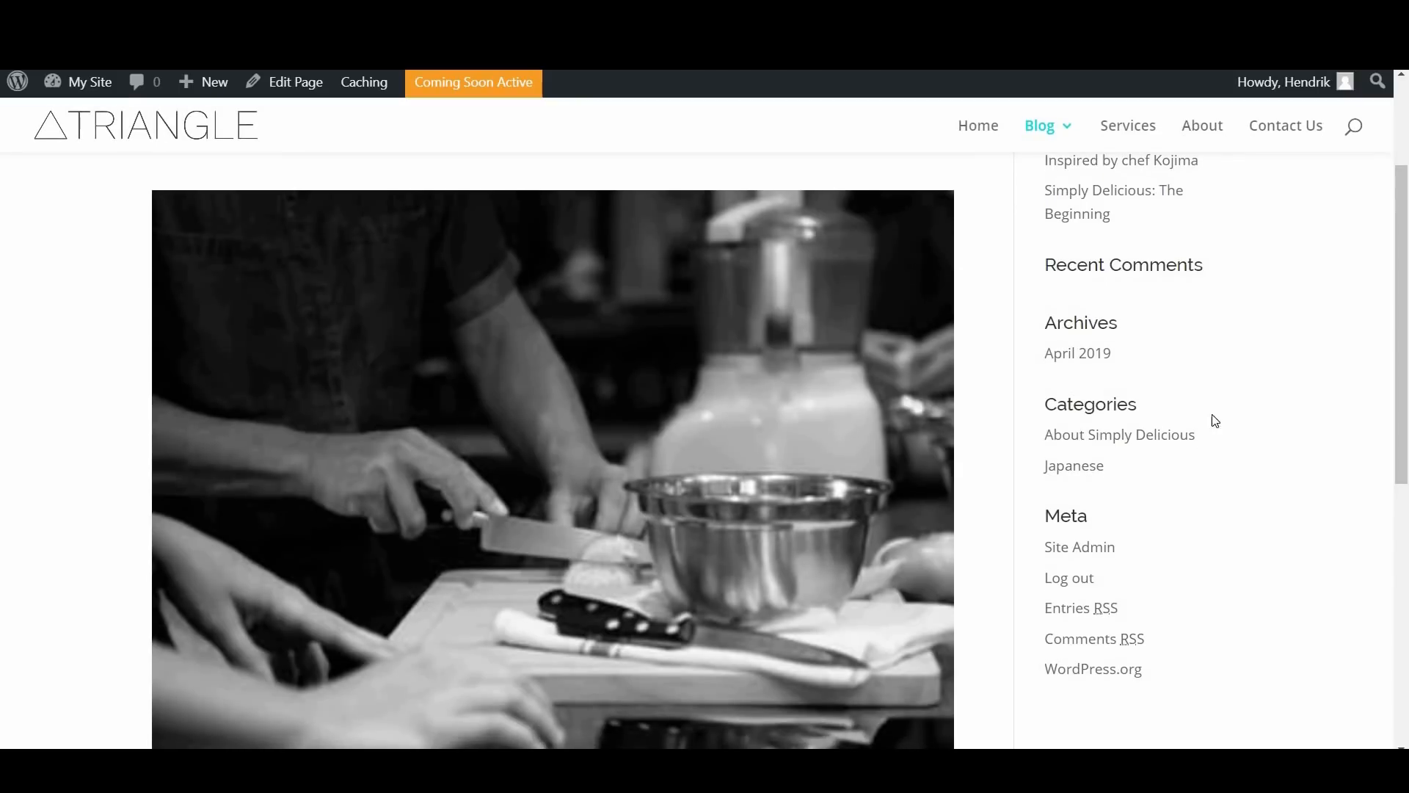
pyautogui.scroll(-3, 1211, 465)
pyautogui.scroll(-3, 1306, 498)
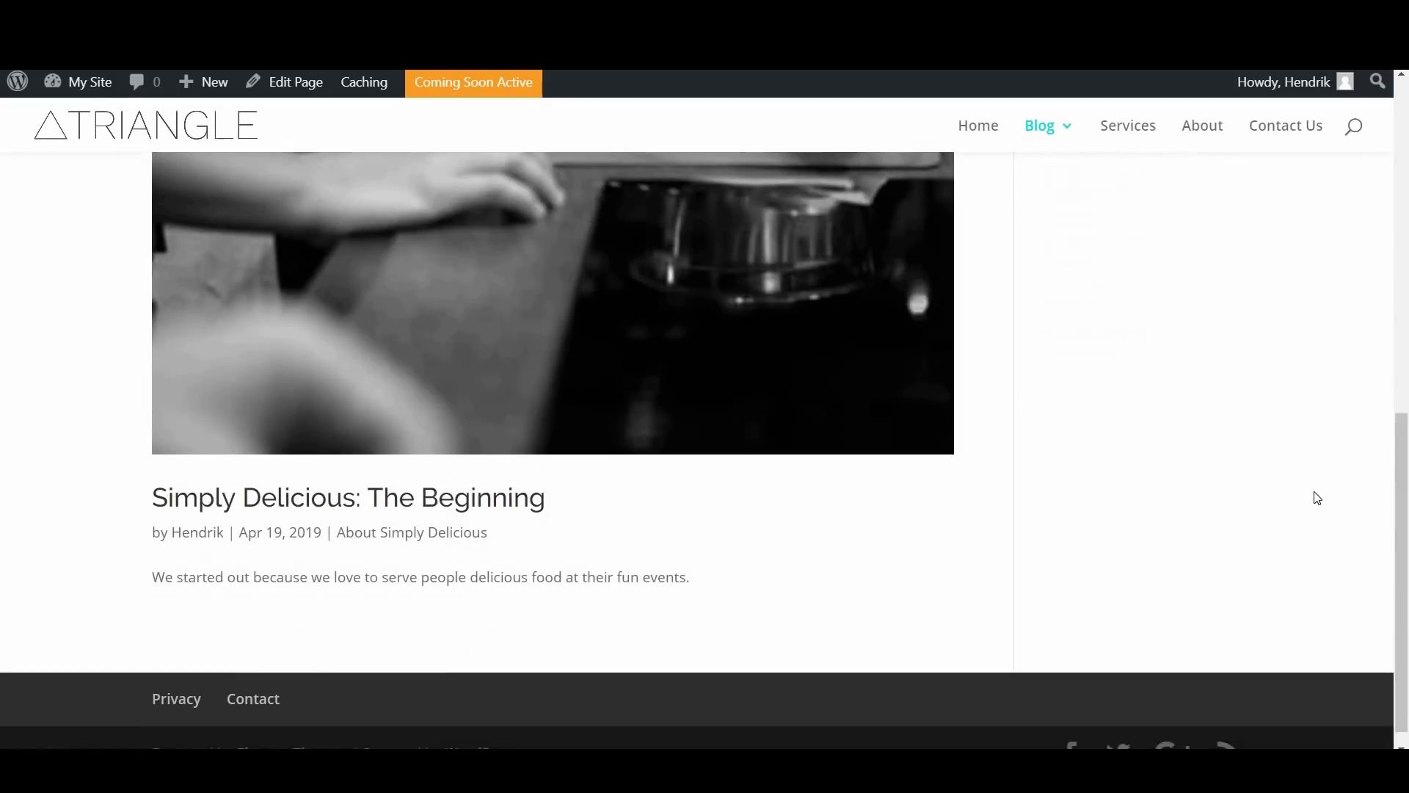
pyautogui.scroll(10, 1318, 498)
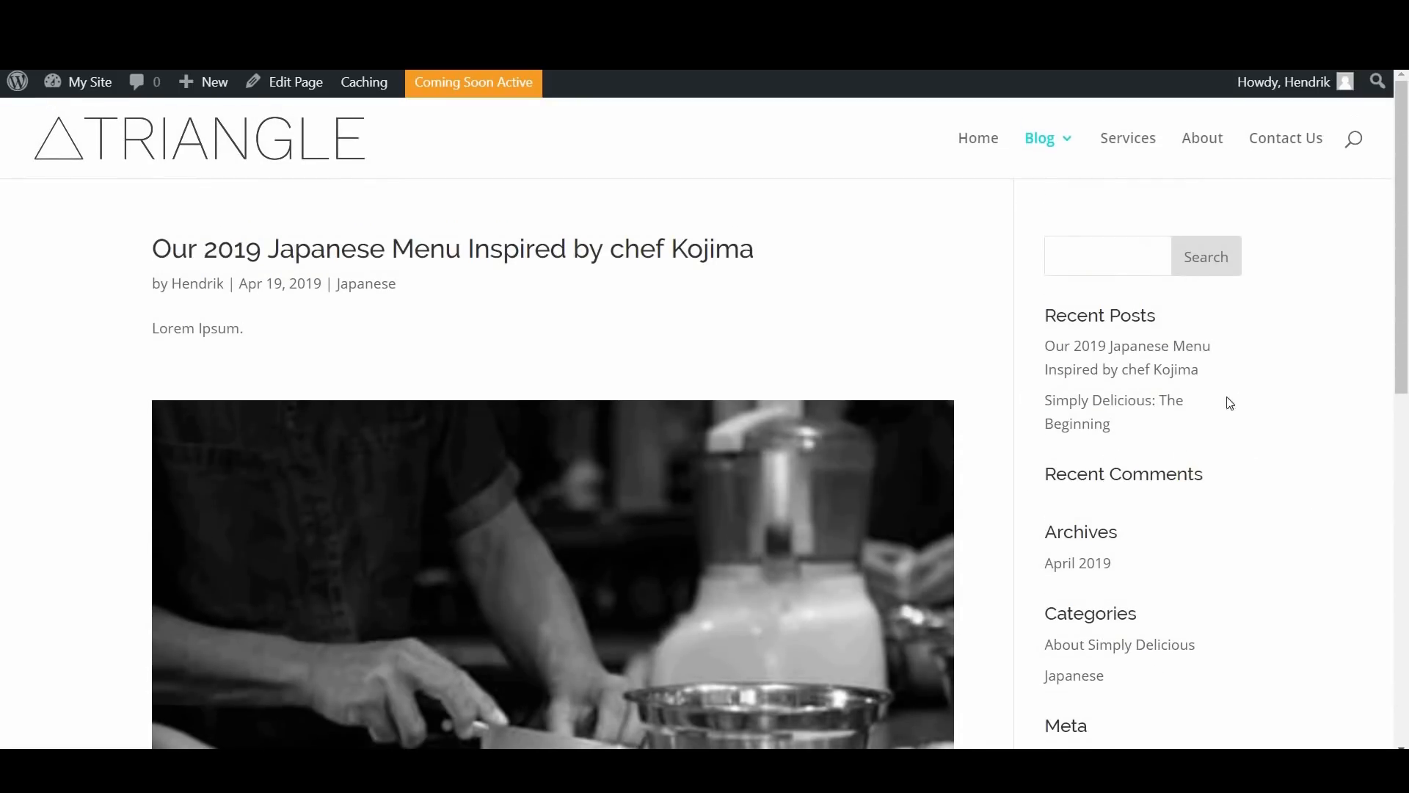
pyautogui.scroll(-10, 623, 672)
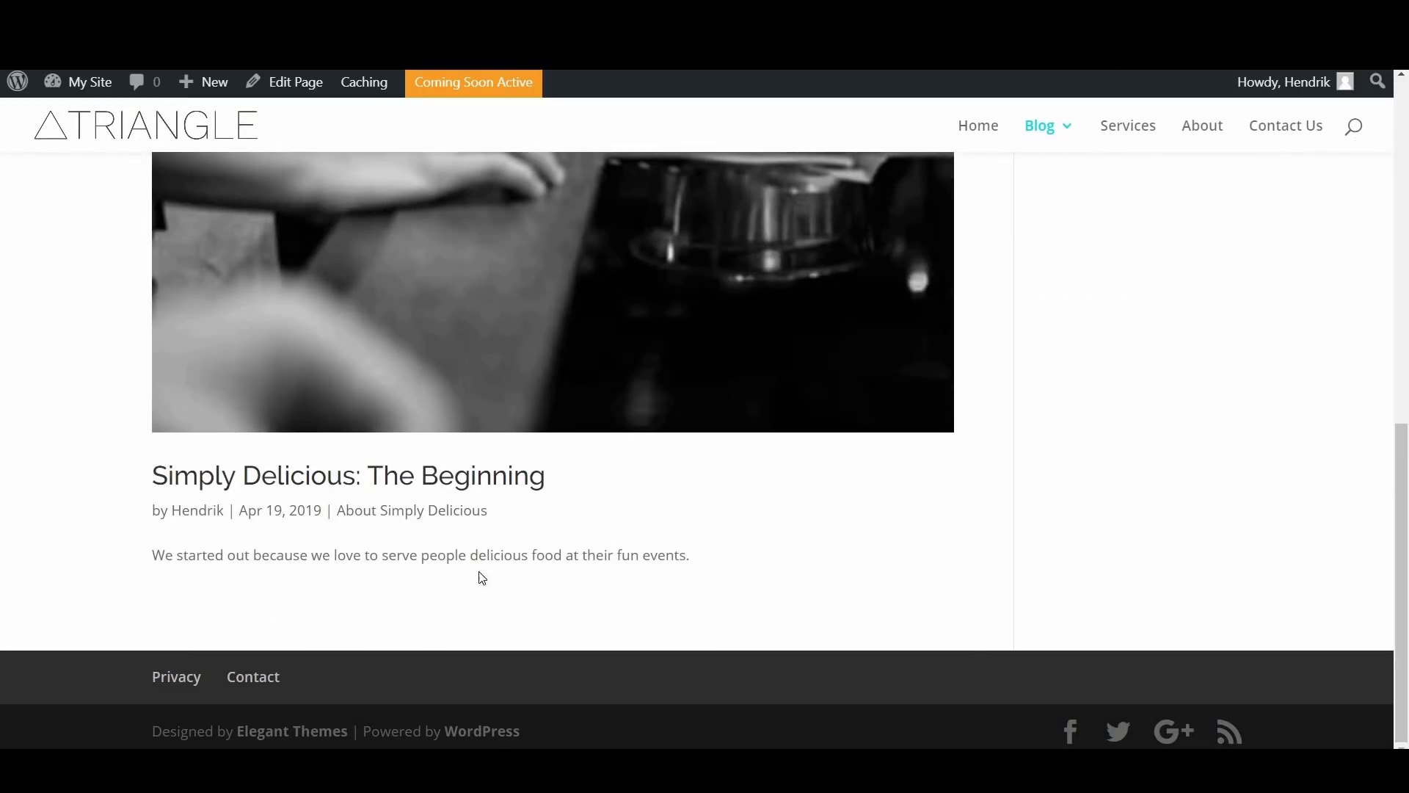
pyautogui.moveTo(1407, 449); pyautogui.dragTo(1352, 107)
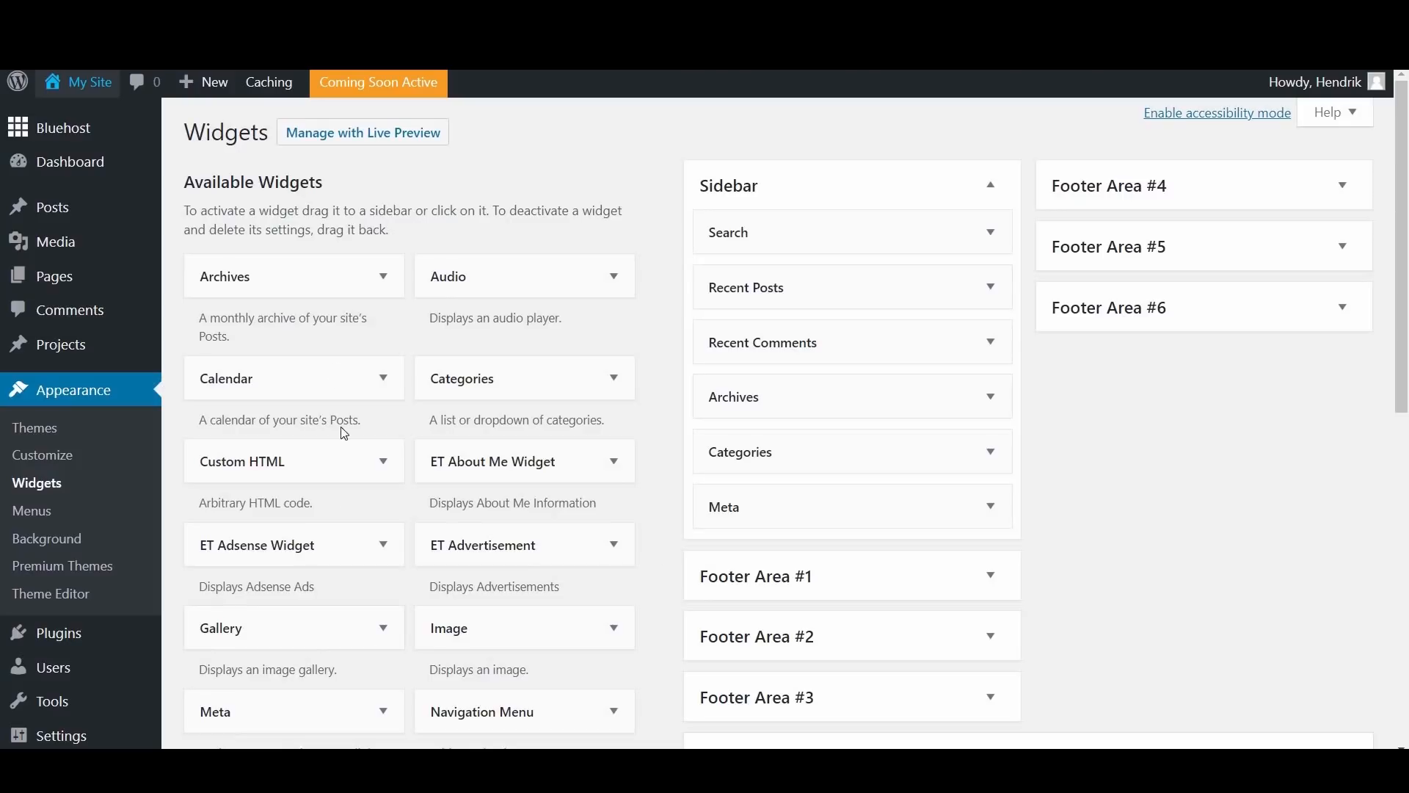
# Step: Add a Calendar widget to the Sidebar with the title "Keeping Track" and save it
pyautogui.click(383, 379)
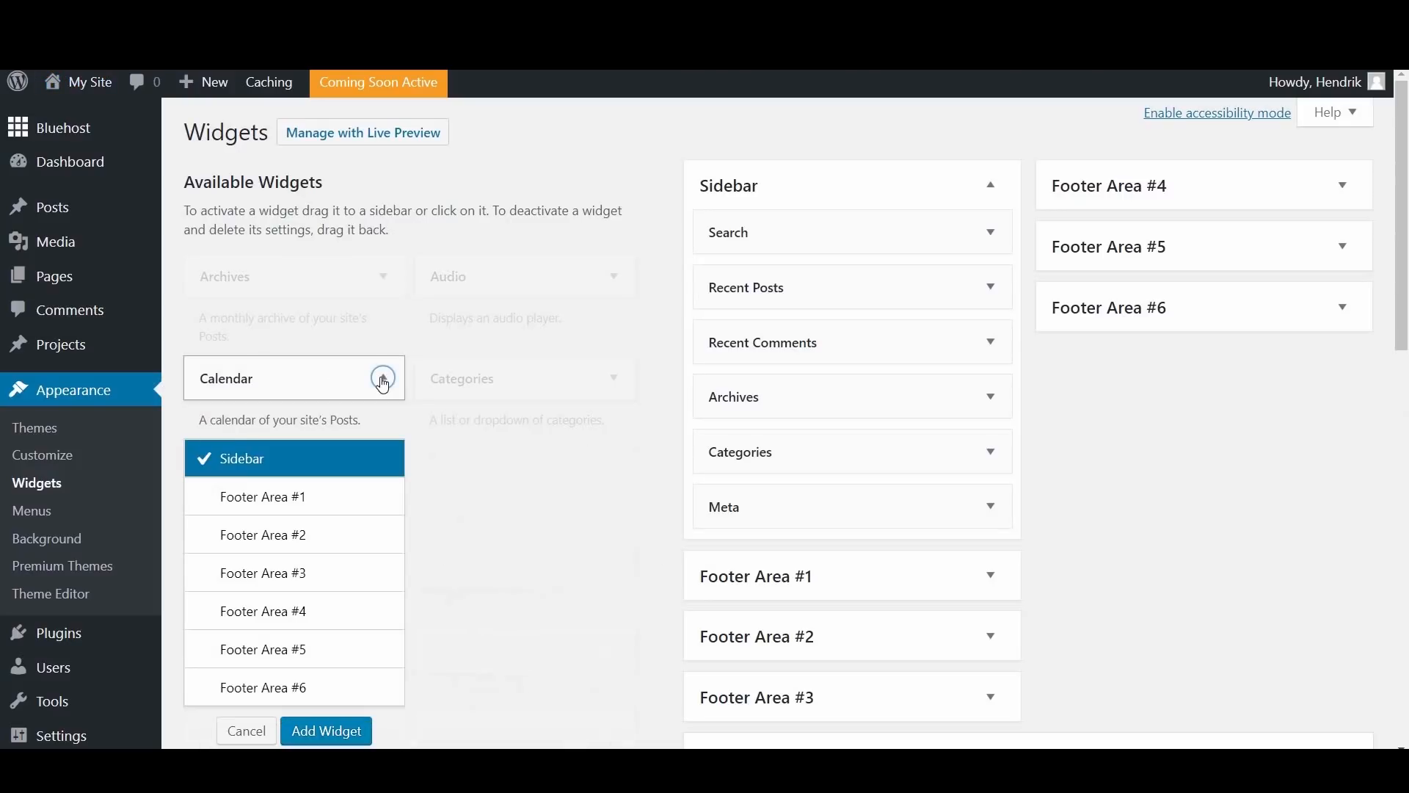
pyautogui.scroll(-2, 331, 465)
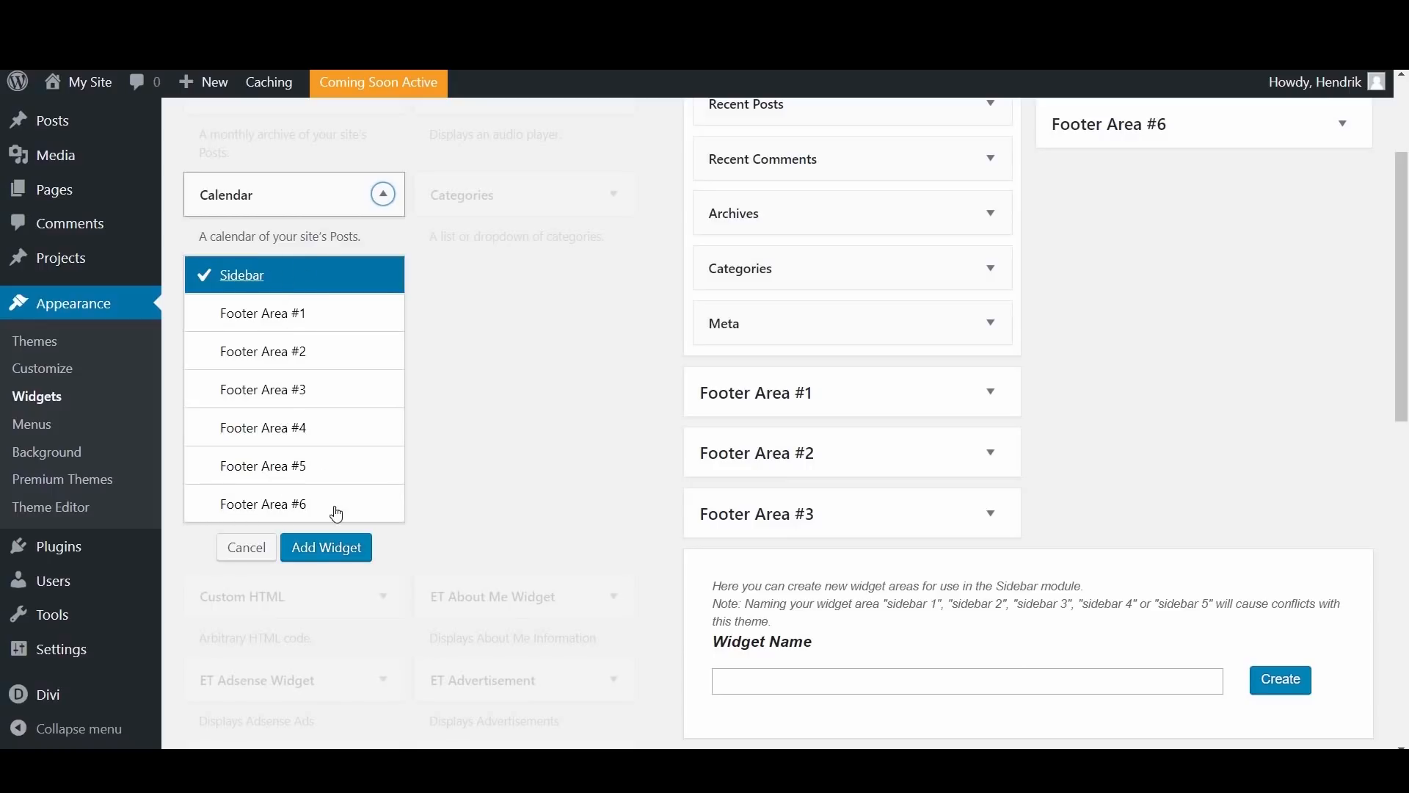
pyautogui.click(328, 557)
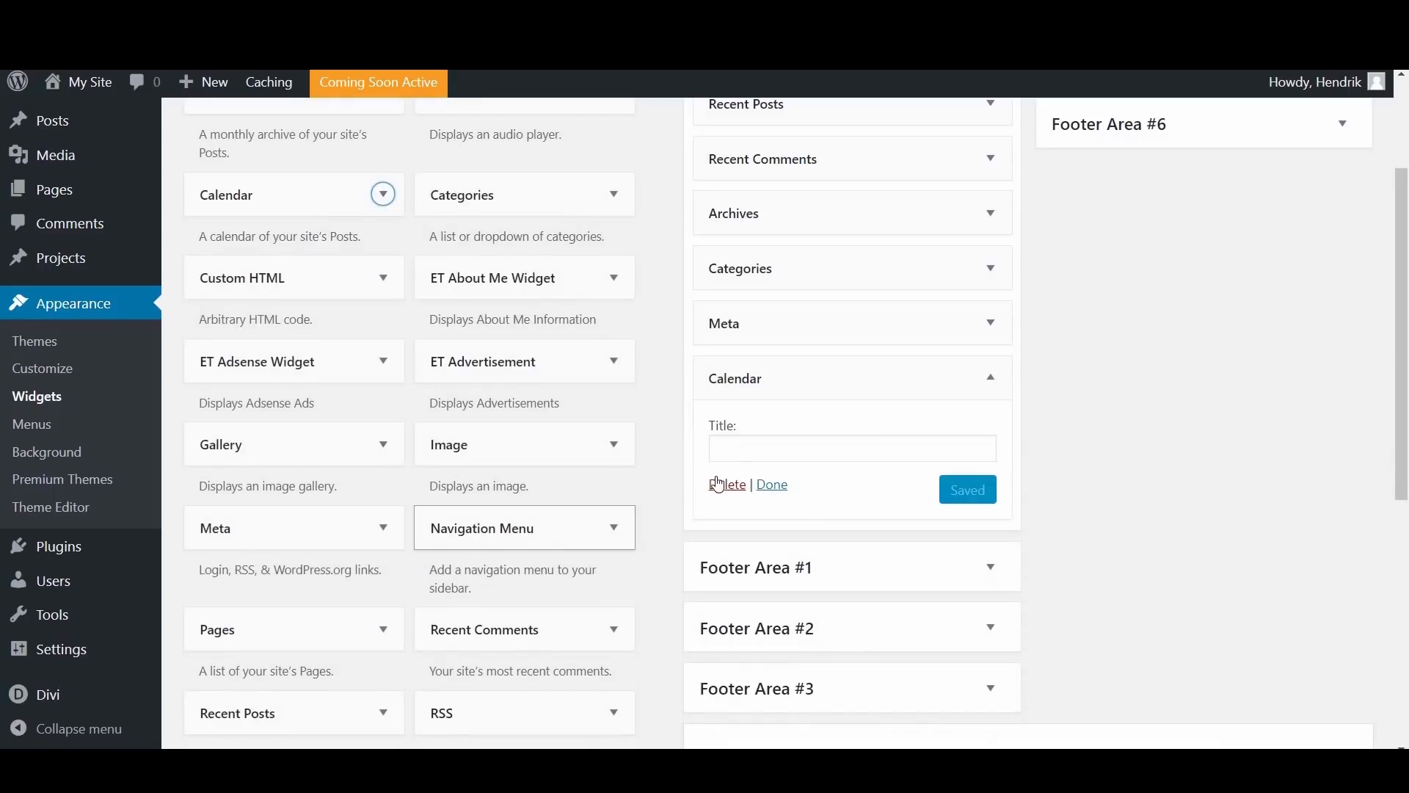
pyautogui.click(780, 453)
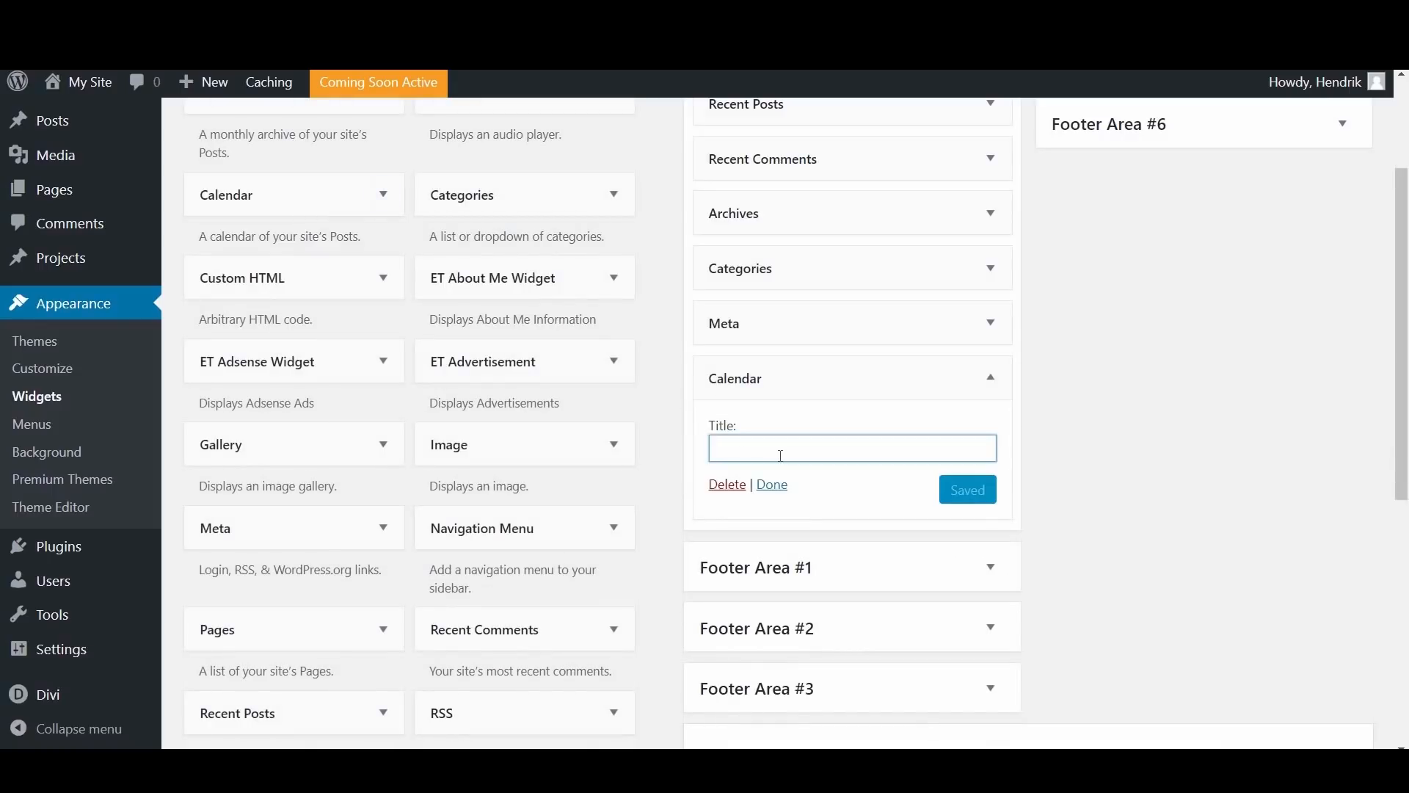
pyautogui.write('Keeping Track')
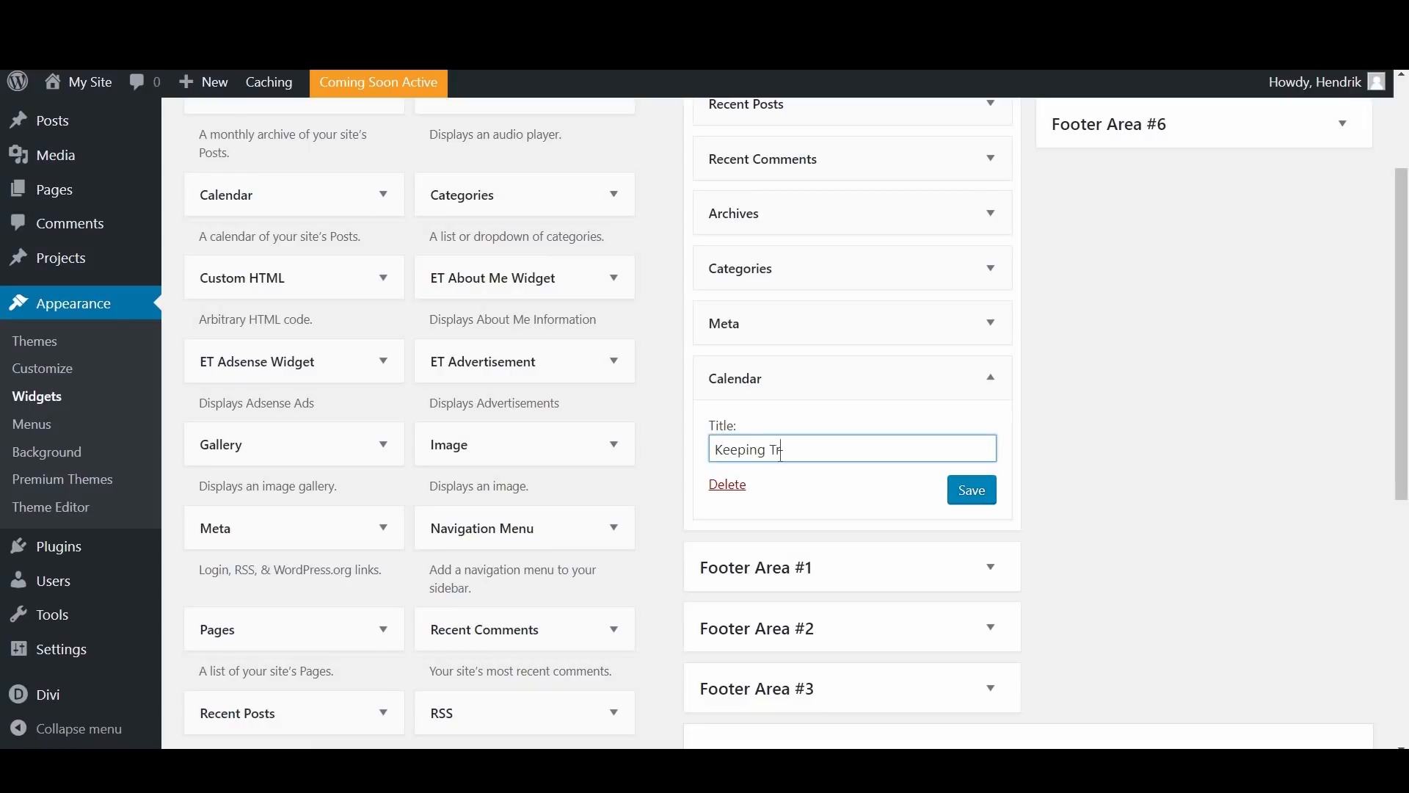
pyautogui.click(967, 495)
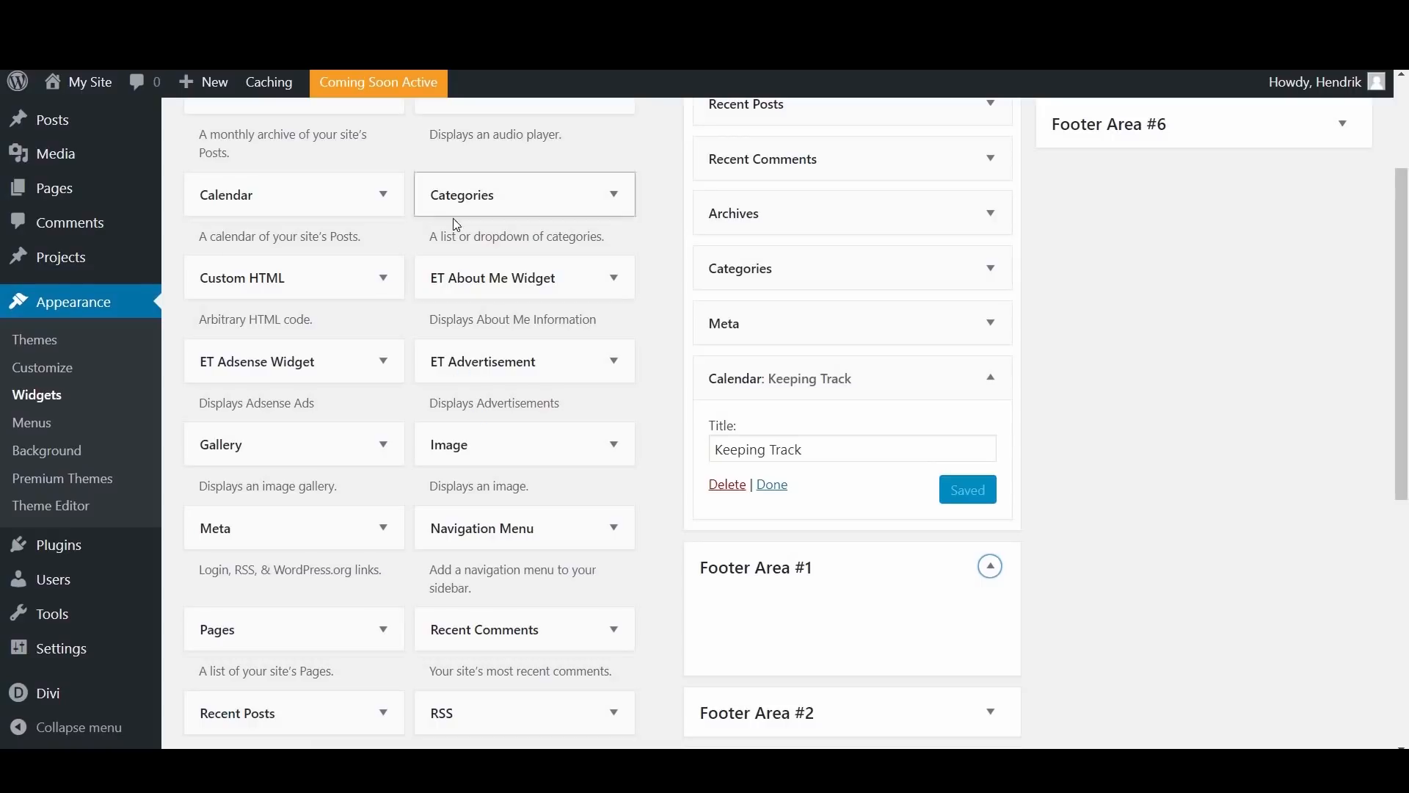
# Step: Add a Categories widget to Footer Area #1 titled "Check out the blog", with dropdown display, post counts and hierarchy enabled, and save it
pyautogui.moveTo(485, 214); pyautogui.dragTo(781, 658)
pyautogui.scroll(-1, 796, 546)
pyautogui.scroll(-4, 796, 547)
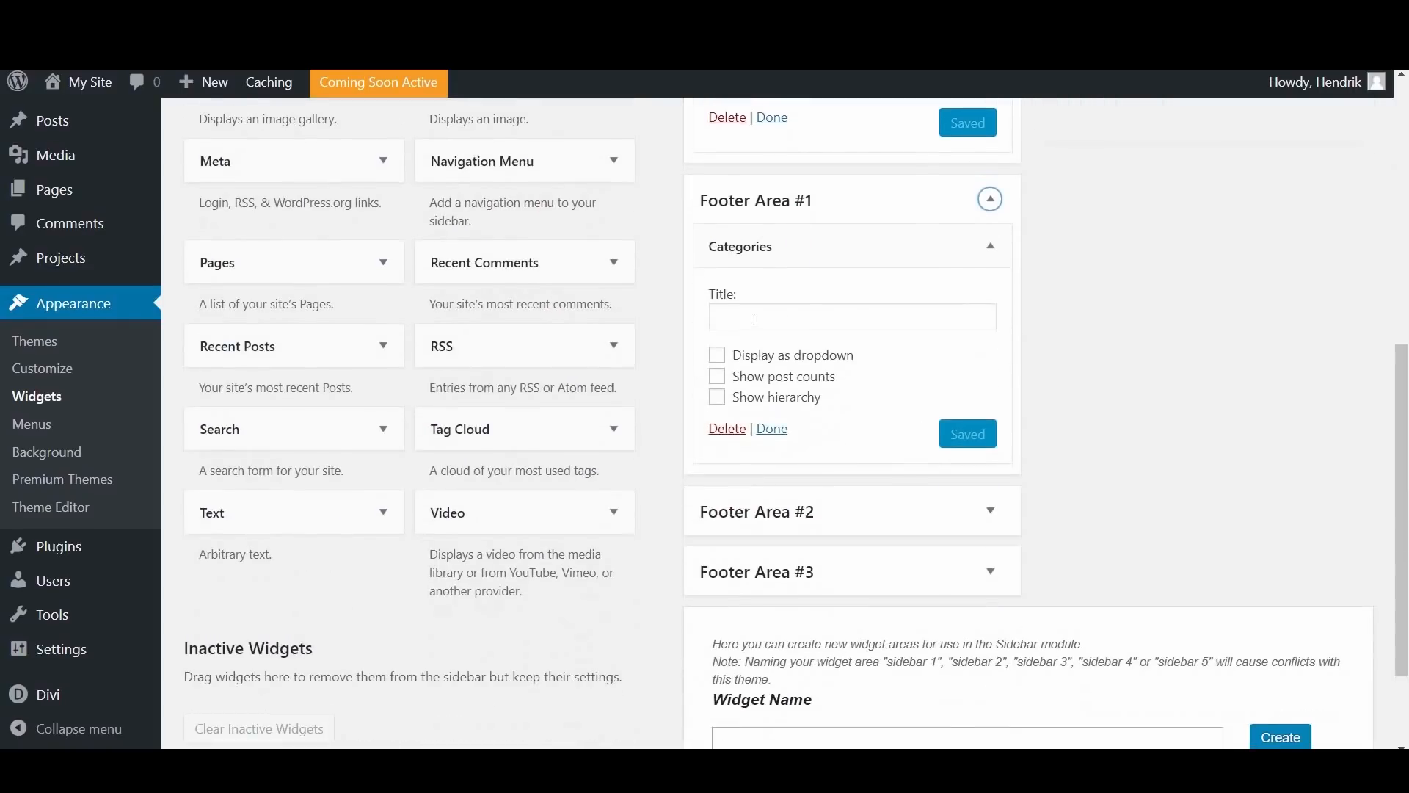
pyautogui.click(754, 320)
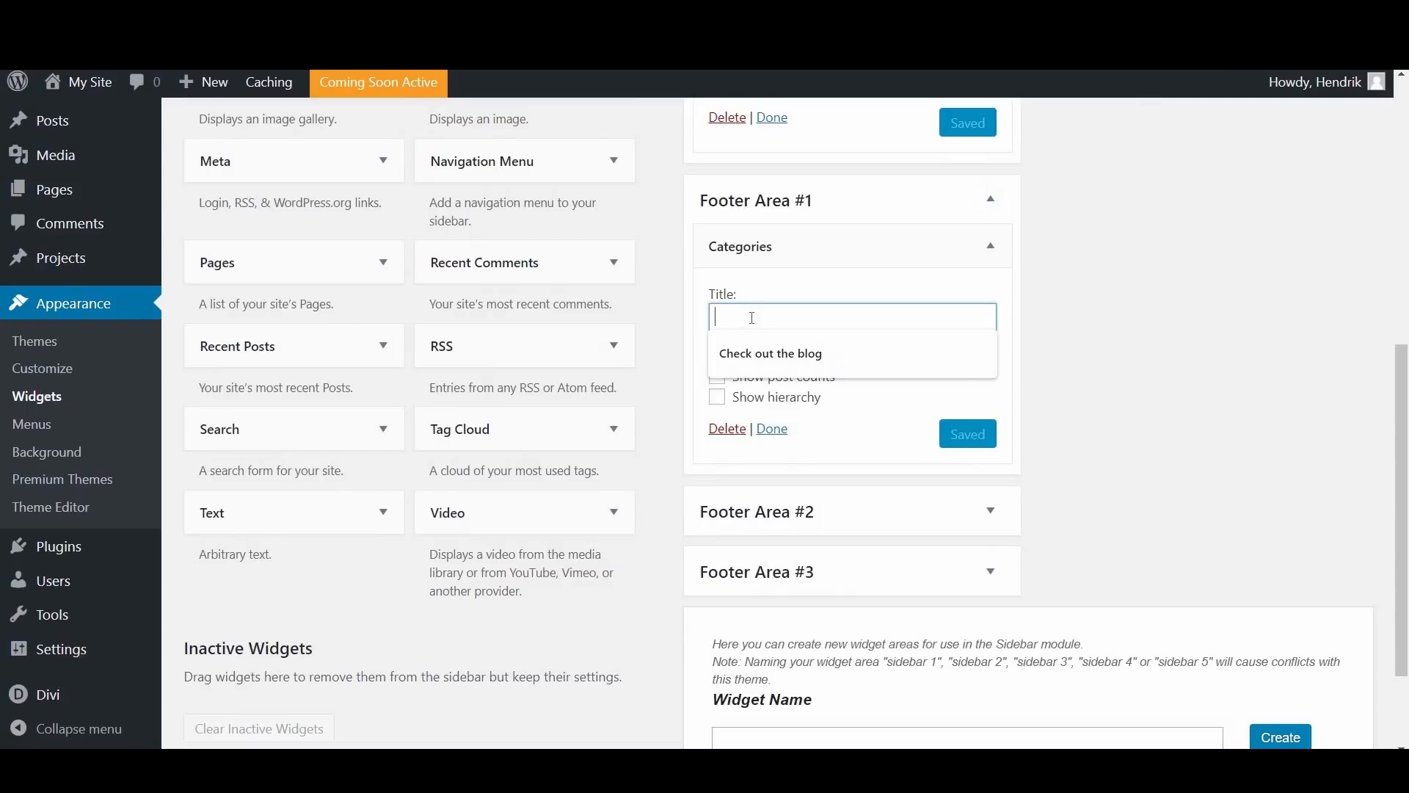
pyautogui.click(782, 355)
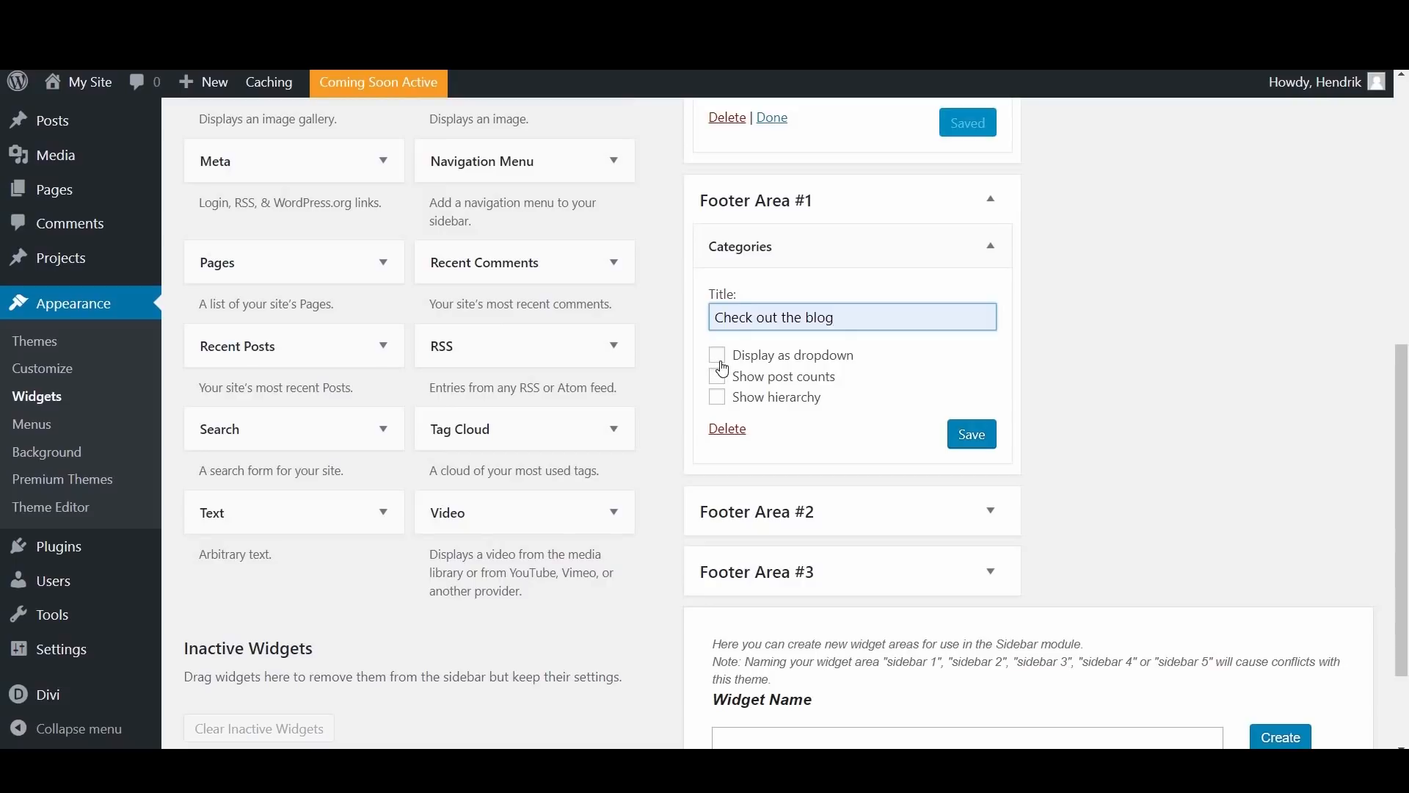
pyautogui.click(718, 355)
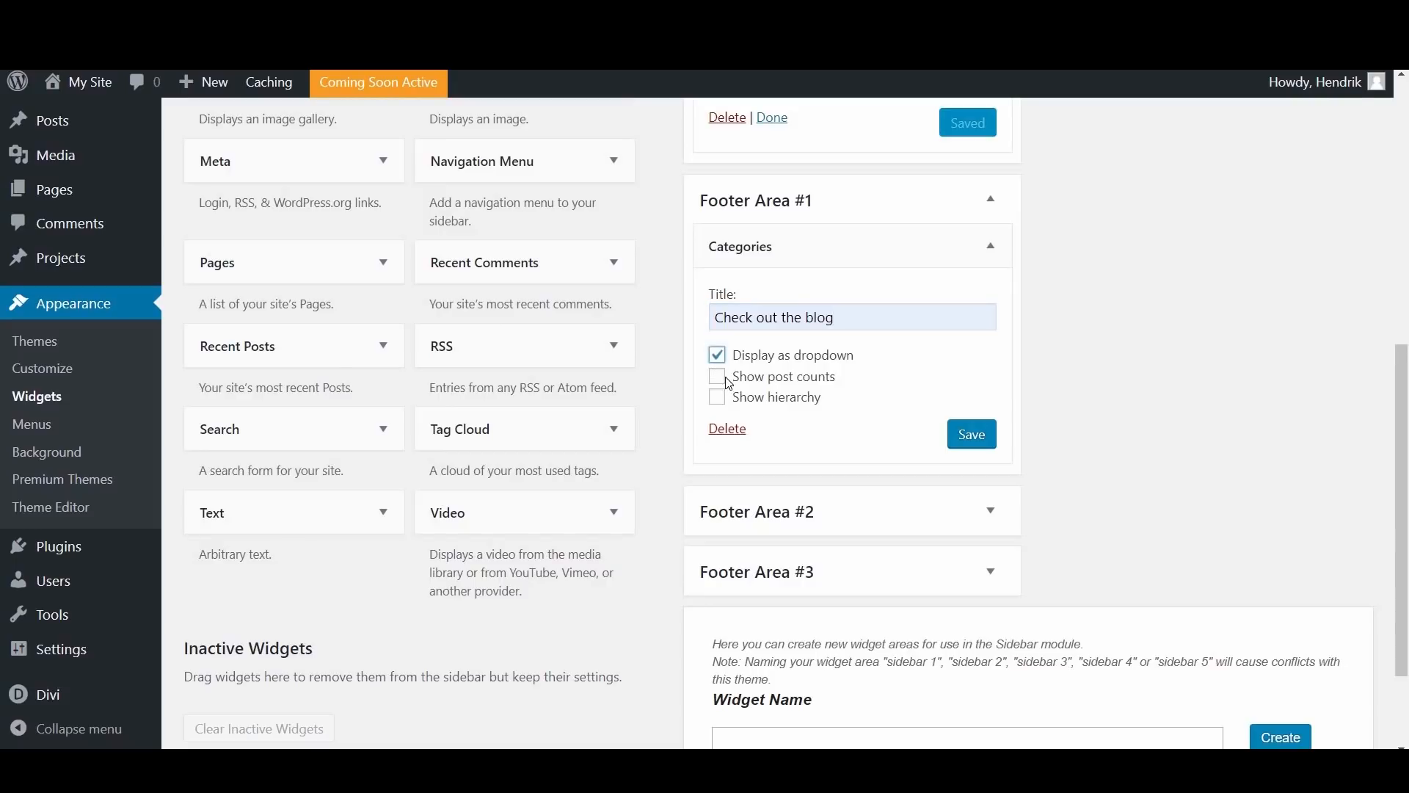
pyautogui.click(718, 376)
pyautogui.click(722, 400)
pyautogui.click(954, 439)
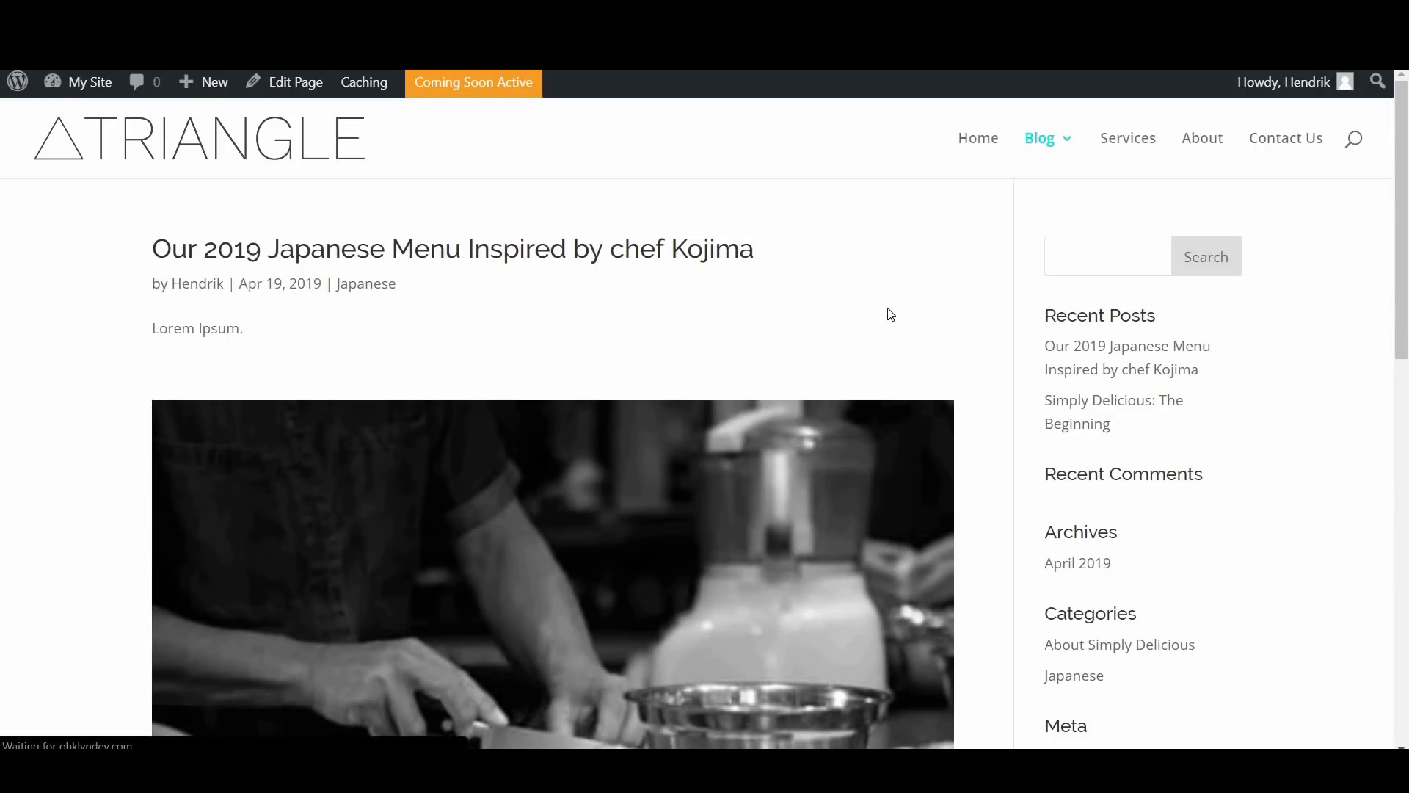
# Step: Check the calendar widget in the sidebar and the categories widget in the footer of the live Blog page
pyautogui.scroll(-8, 884, 314)
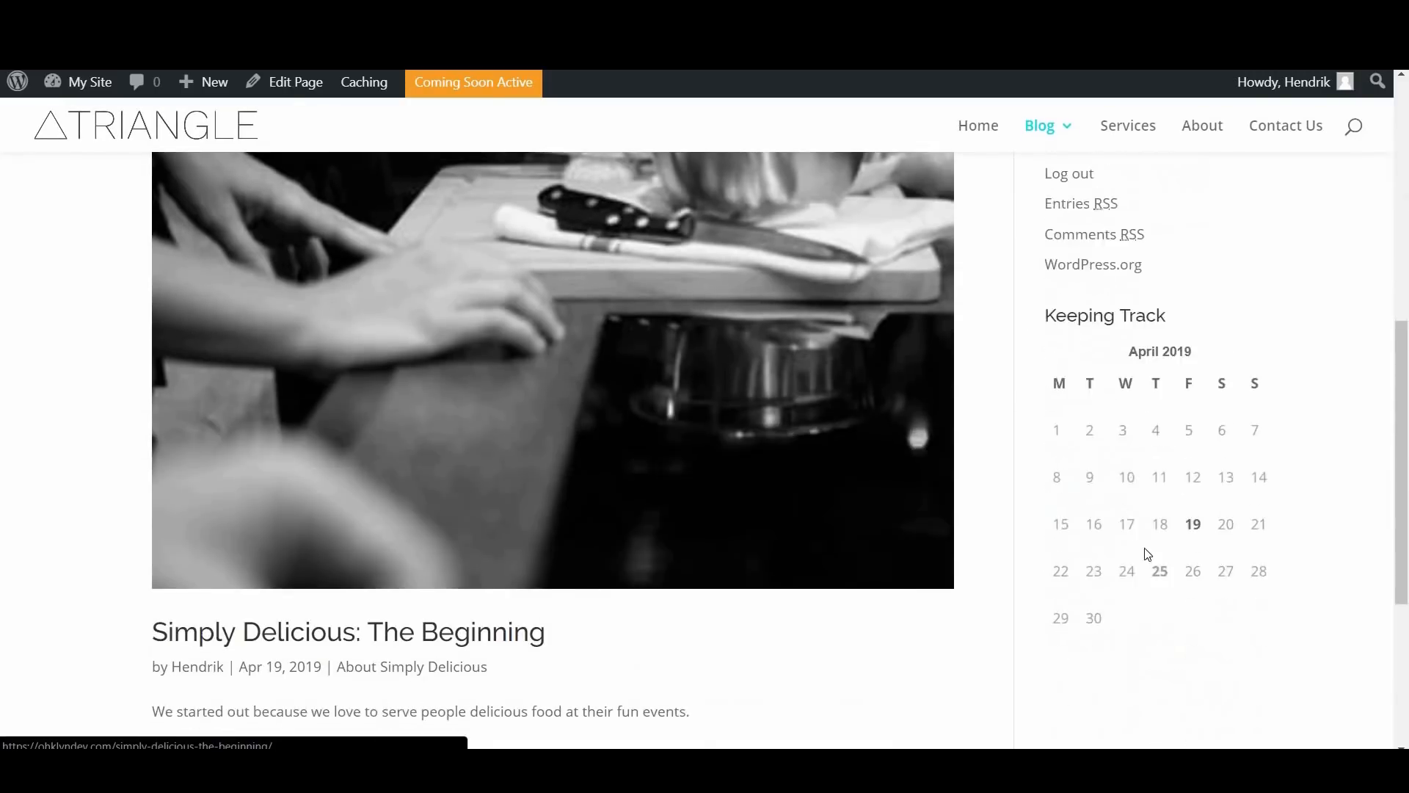
pyautogui.scroll(-1, 1148, 553)
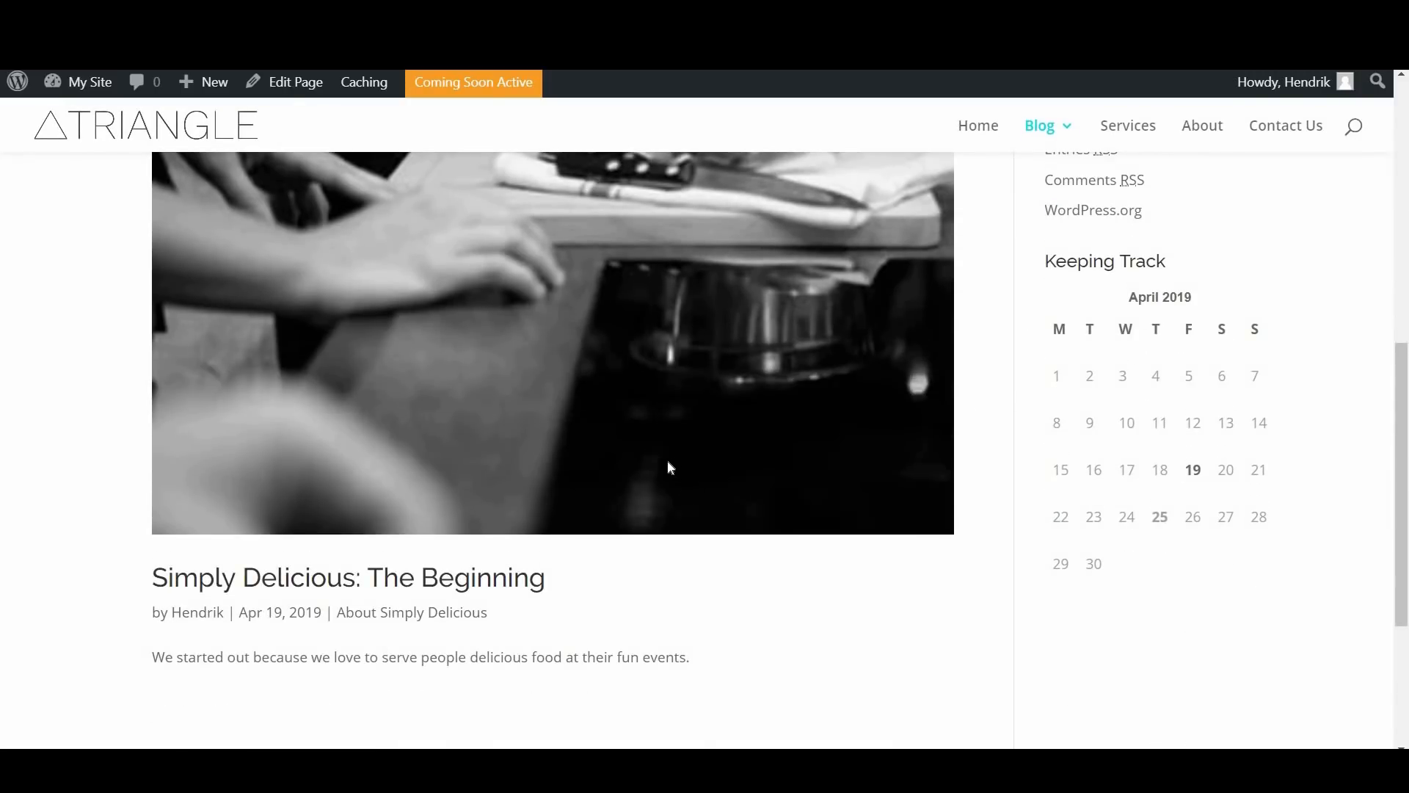
pyautogui.scroll(-5, 671, 466)
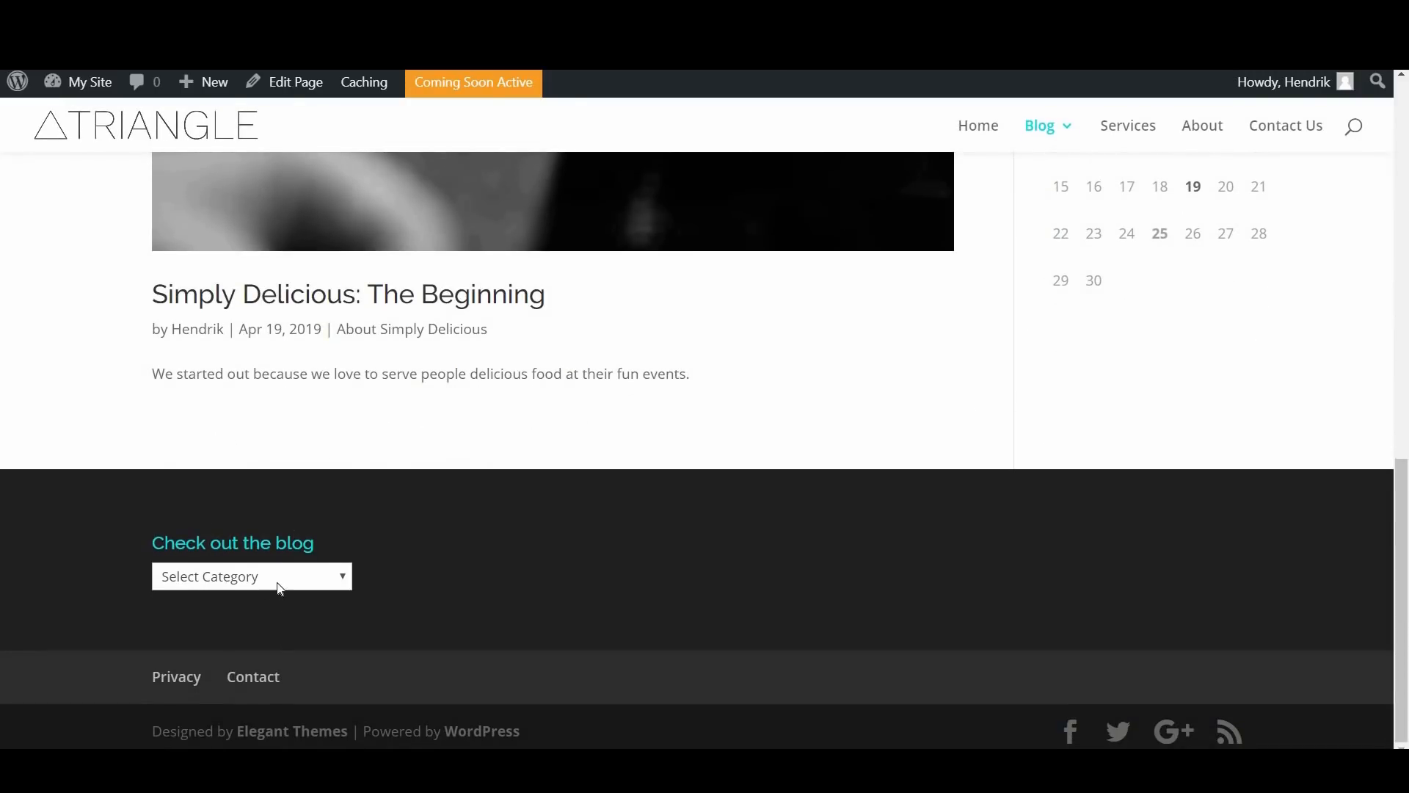
pyautogui.scroll(5, 594, 572)
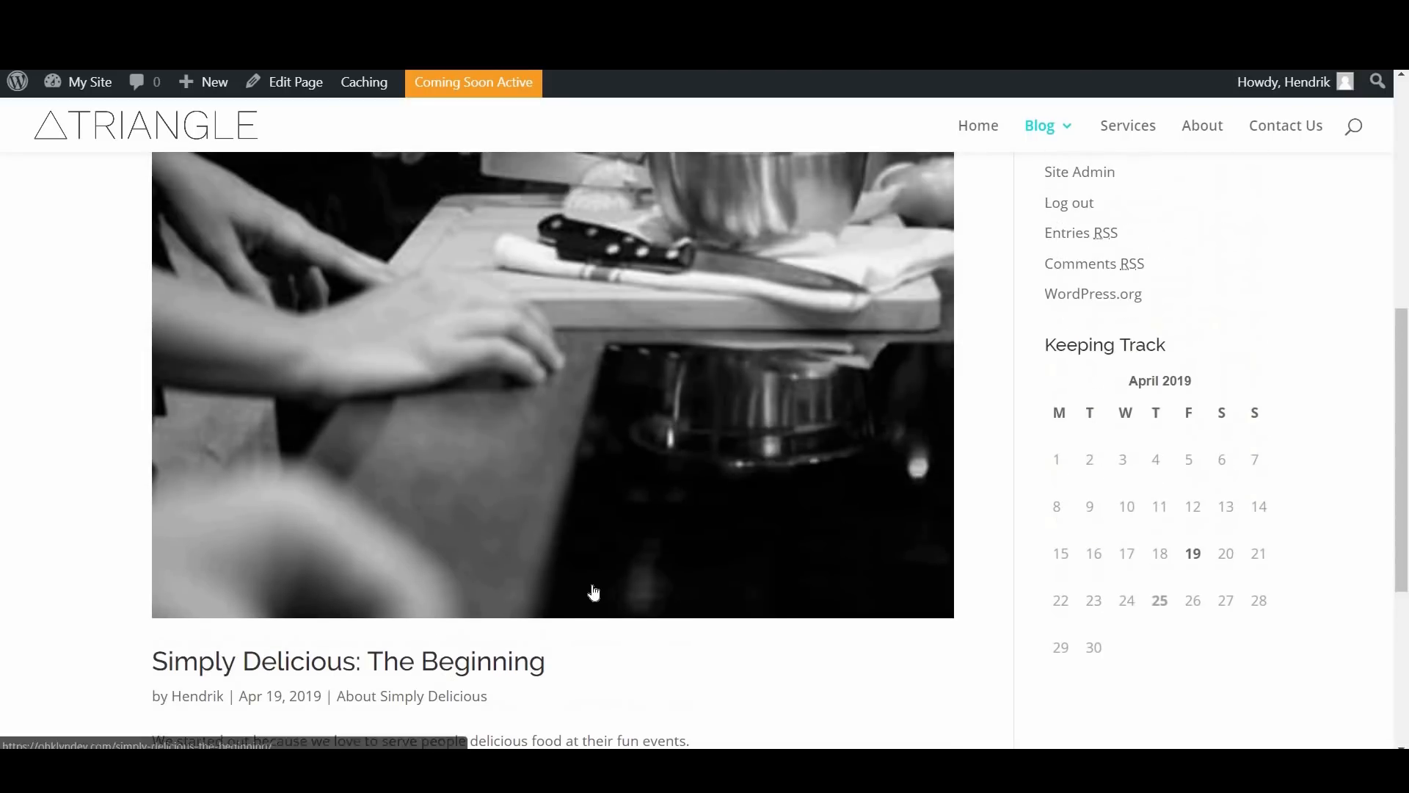
pyautogui.scroll(-5, 598, 587)
pyautogui.scroll(1, 796, 494)
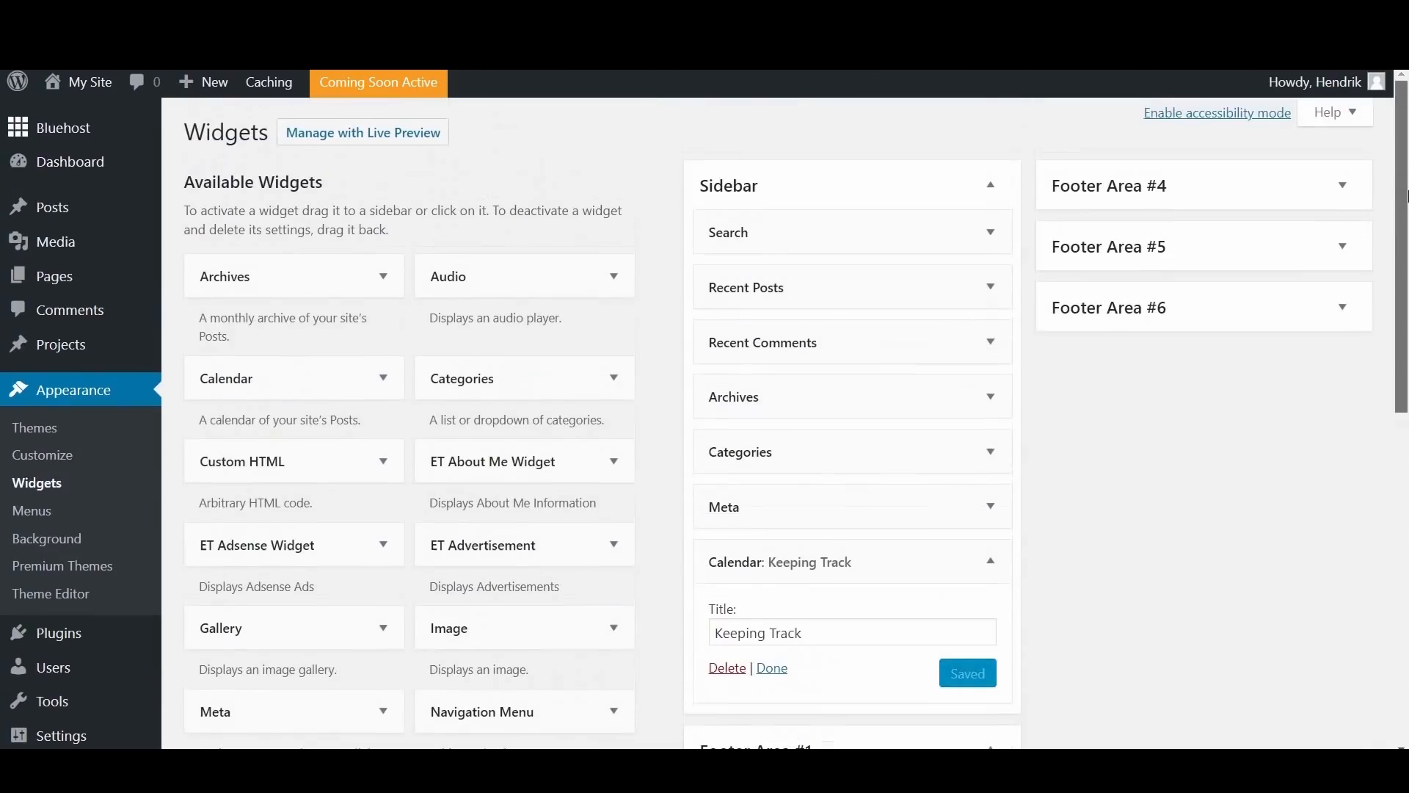
pyautogui.scroll(-4, 1406, 337)
pyautogui.scroll(-2, 1405, 337)
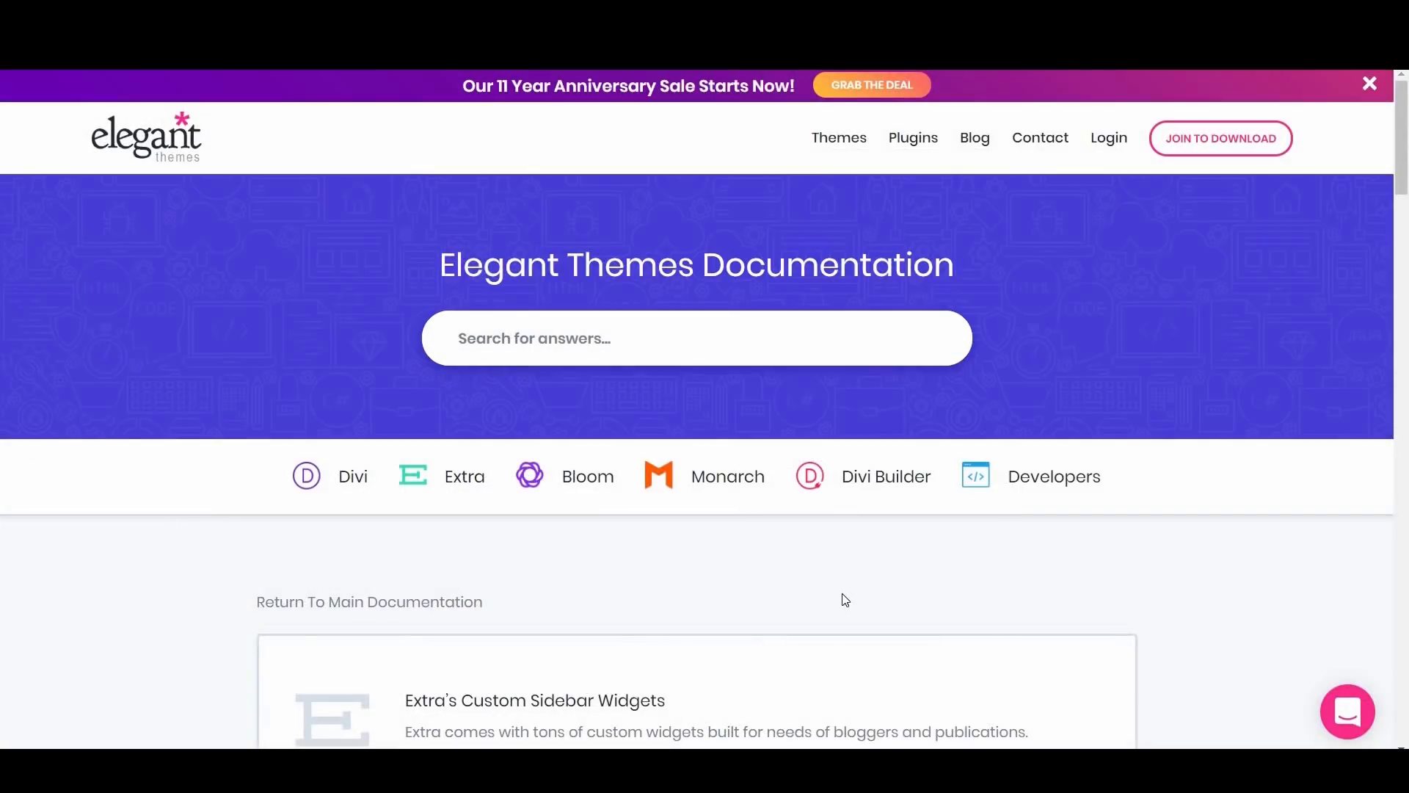
# Step: Browse the Elegant Themes documentation and open the article on the Divi Sidebar Module
pyautogui.scroll(-12, 844, 600)
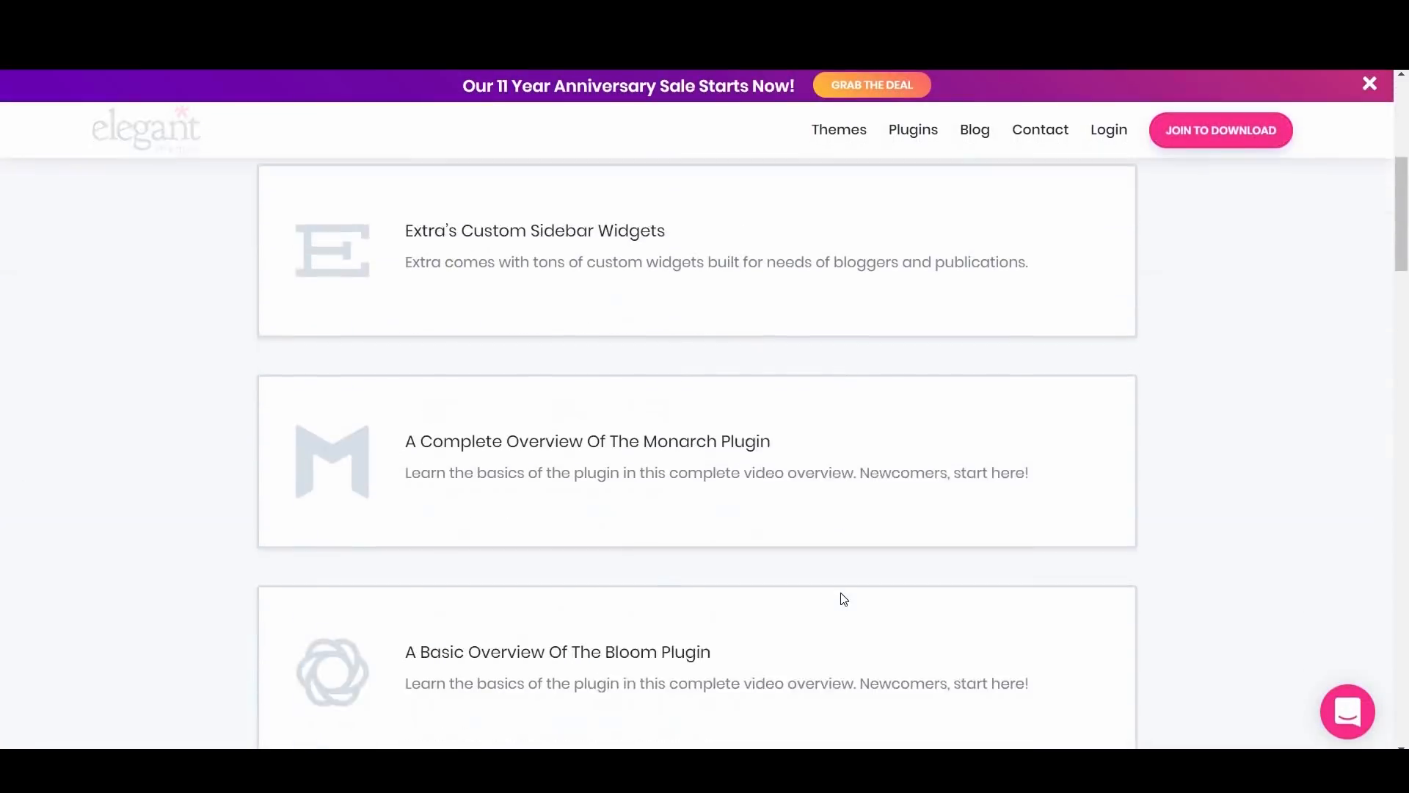
pyautogui.scroll(-4, 844, 598)
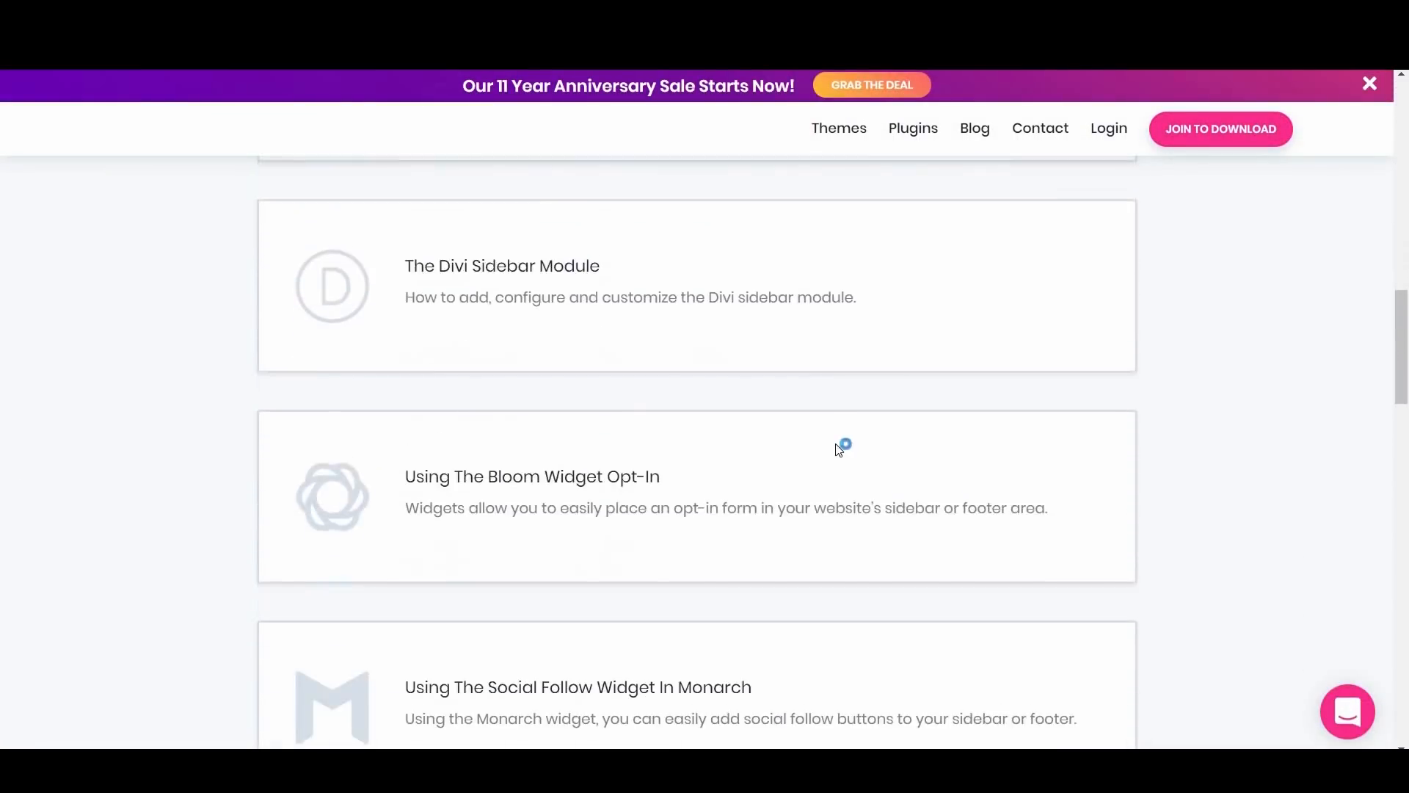
pyautogui.click(523, 261)
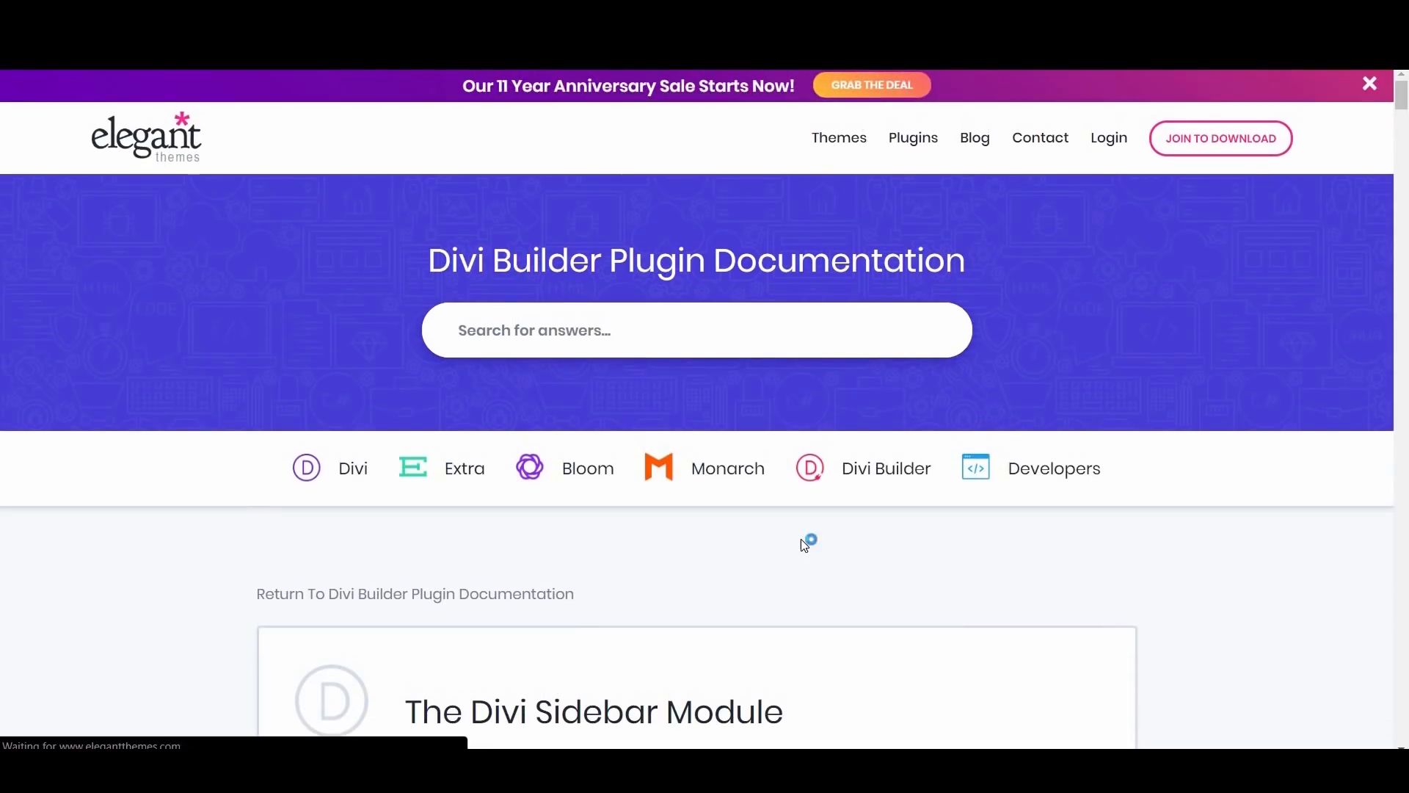
pyautogui.scroll(-6, 804, 544)
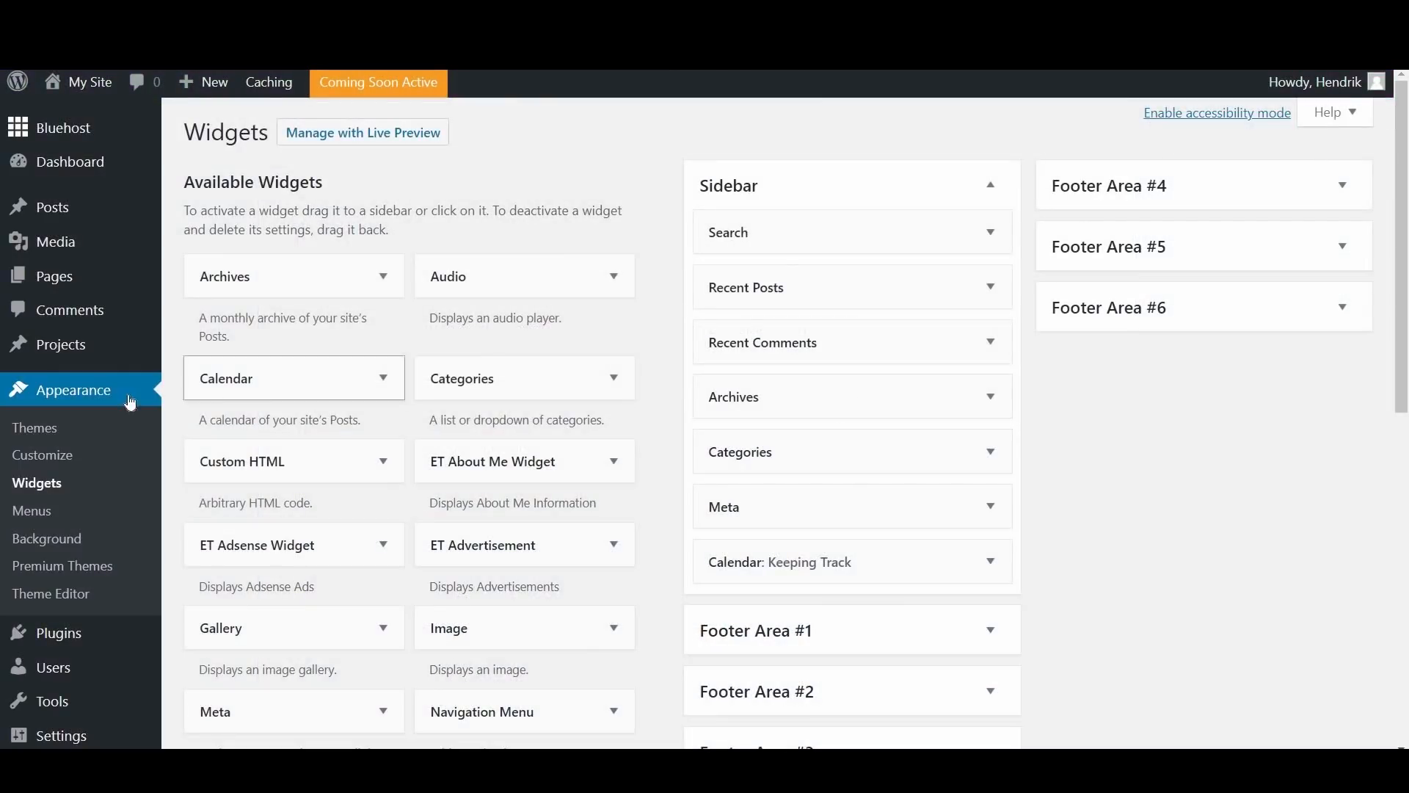
# Step: Open the Divi Theme Customizer and look over its list of settings sections
pyautogui.scroll(-4, 96, 514)
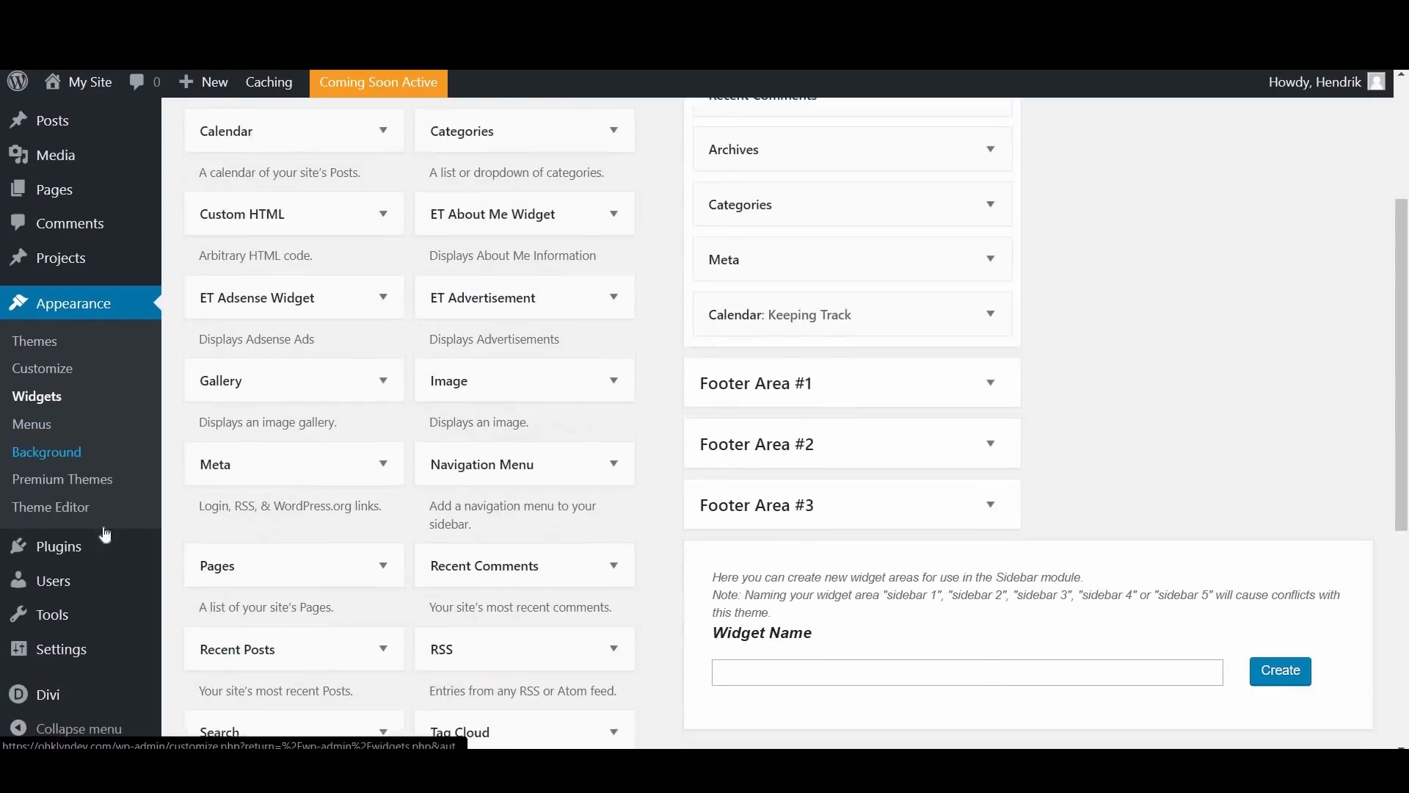
pyautogui.moveTo(66, 705)
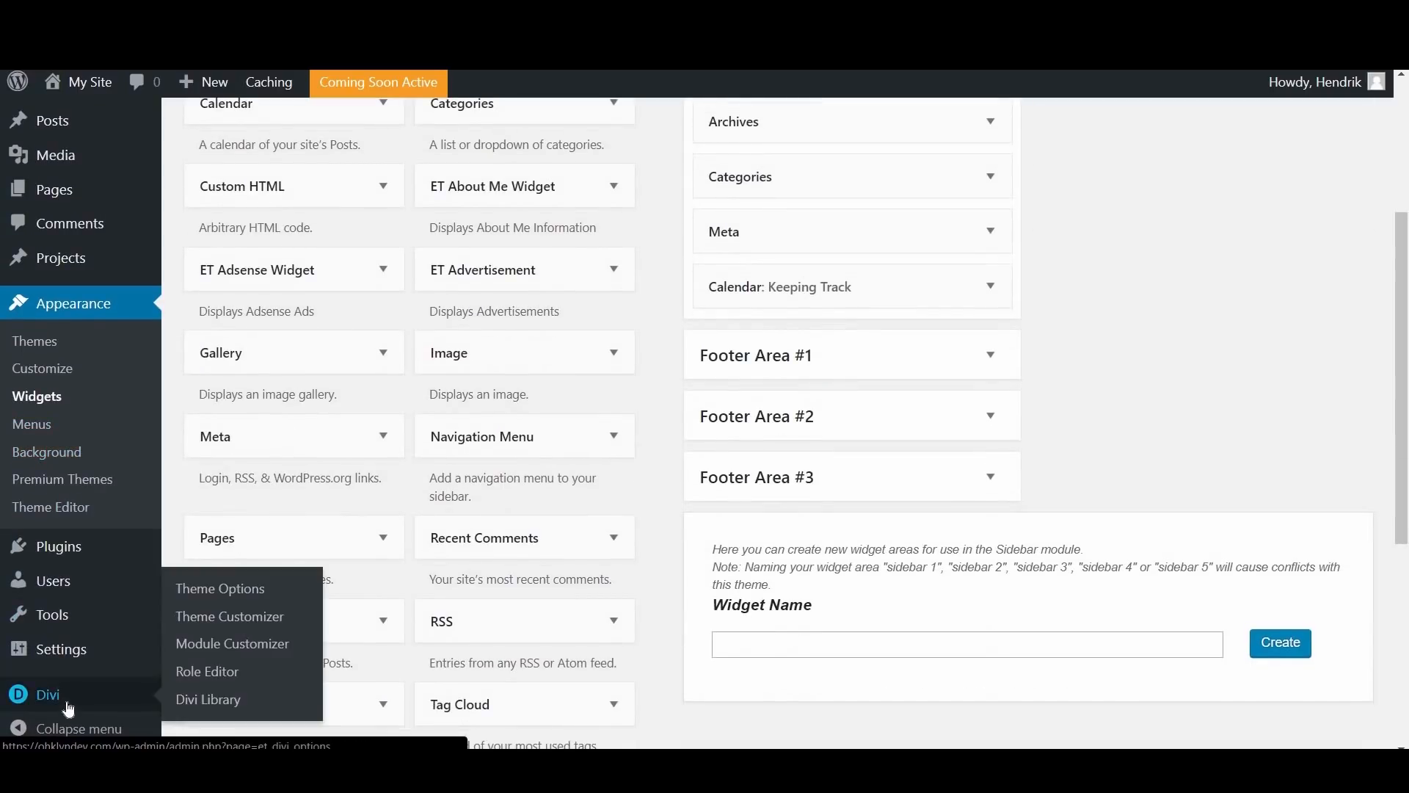
pyautogui.click(245, 621)
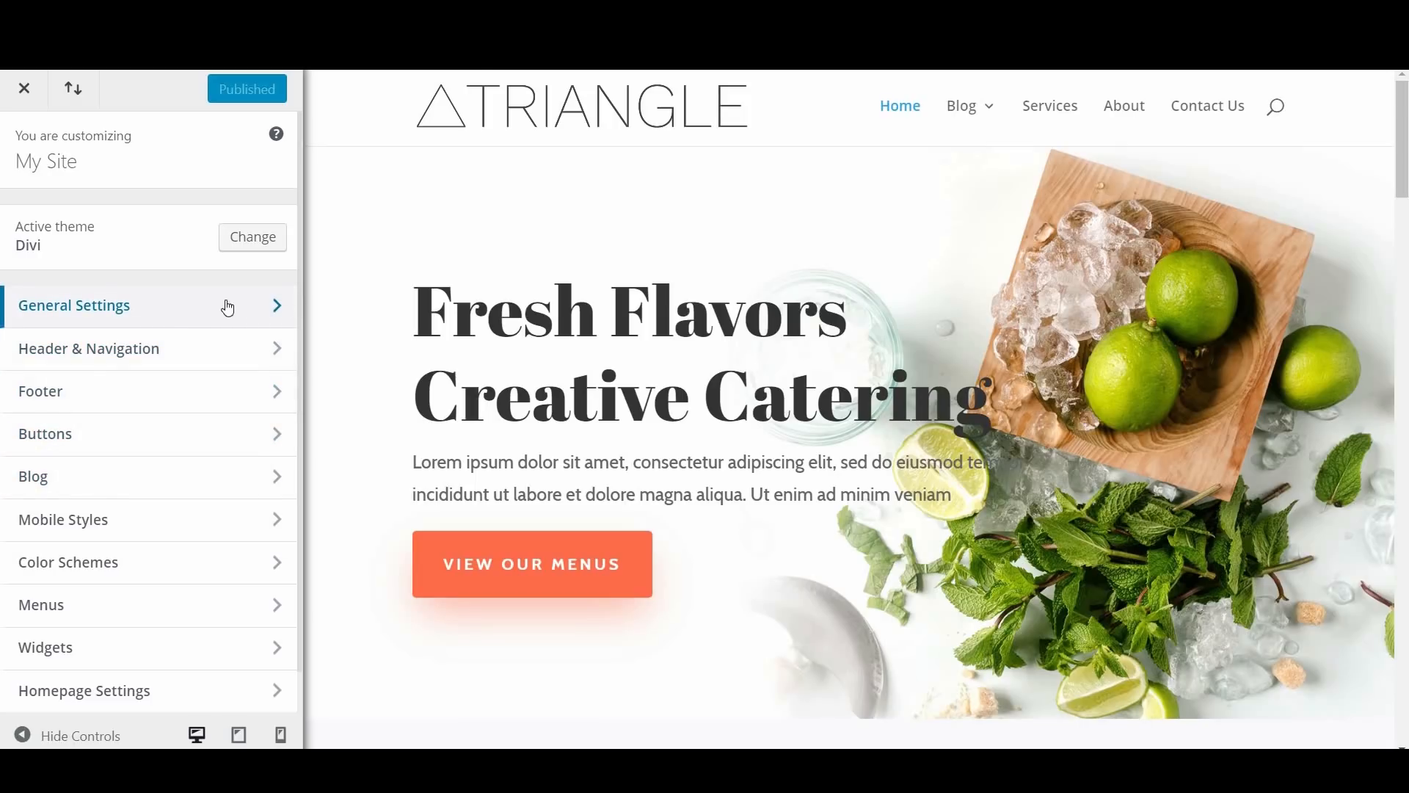
pyautogui.scroll(-1, 238, 622)
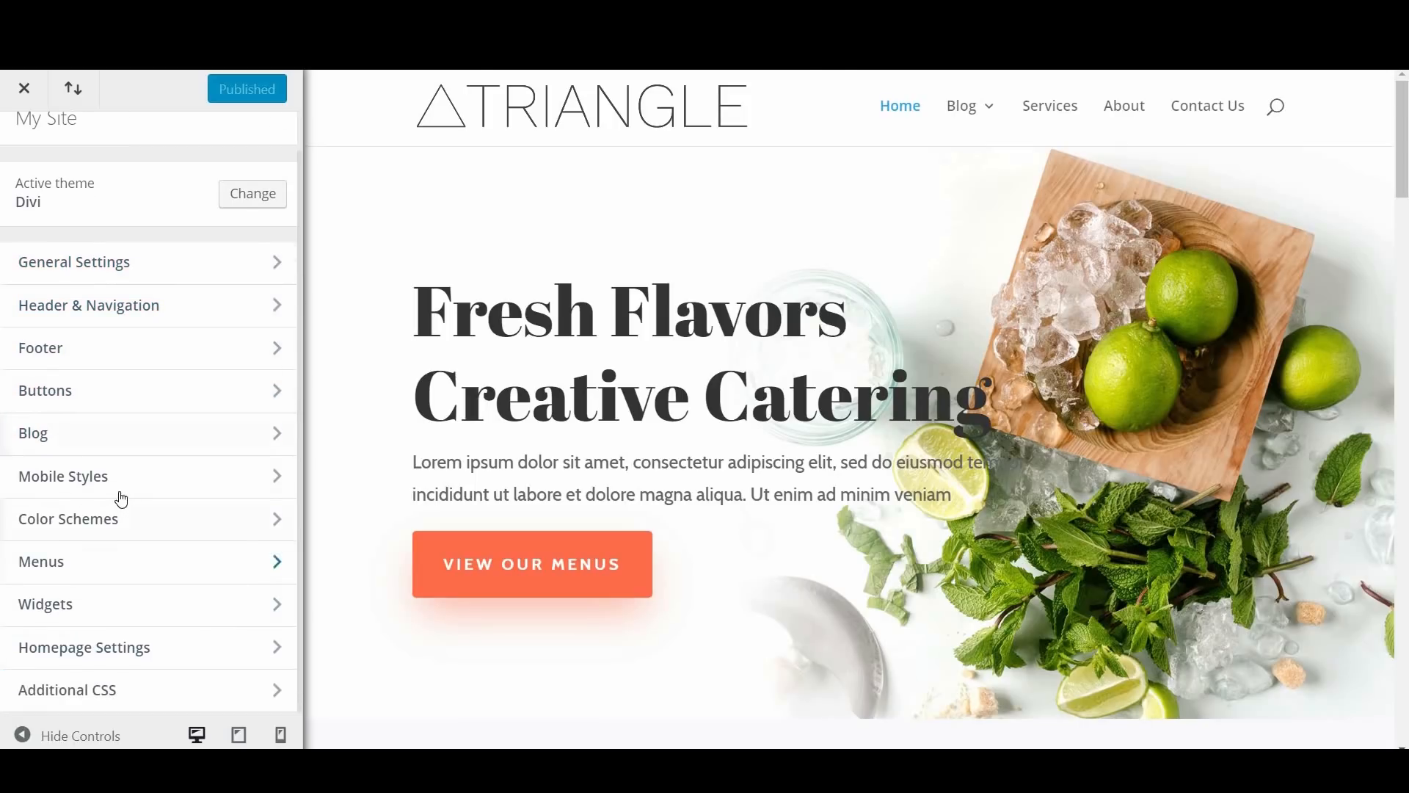
# Step: View the Background options under General Settings and return to the customizer's main list
pyautogui.click(167, 259)
pyautogui.click(236, 339)
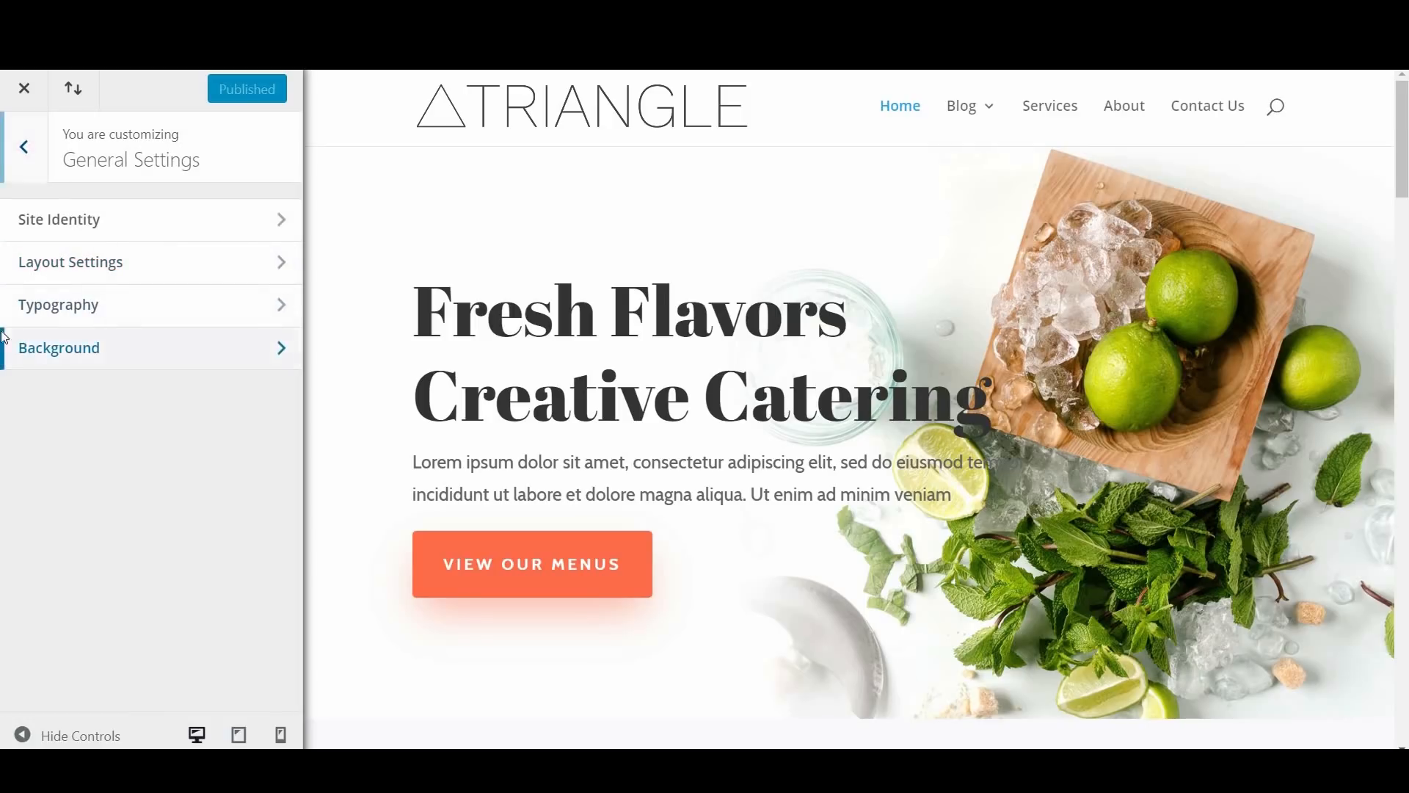
pyautogui.click(29, 154)
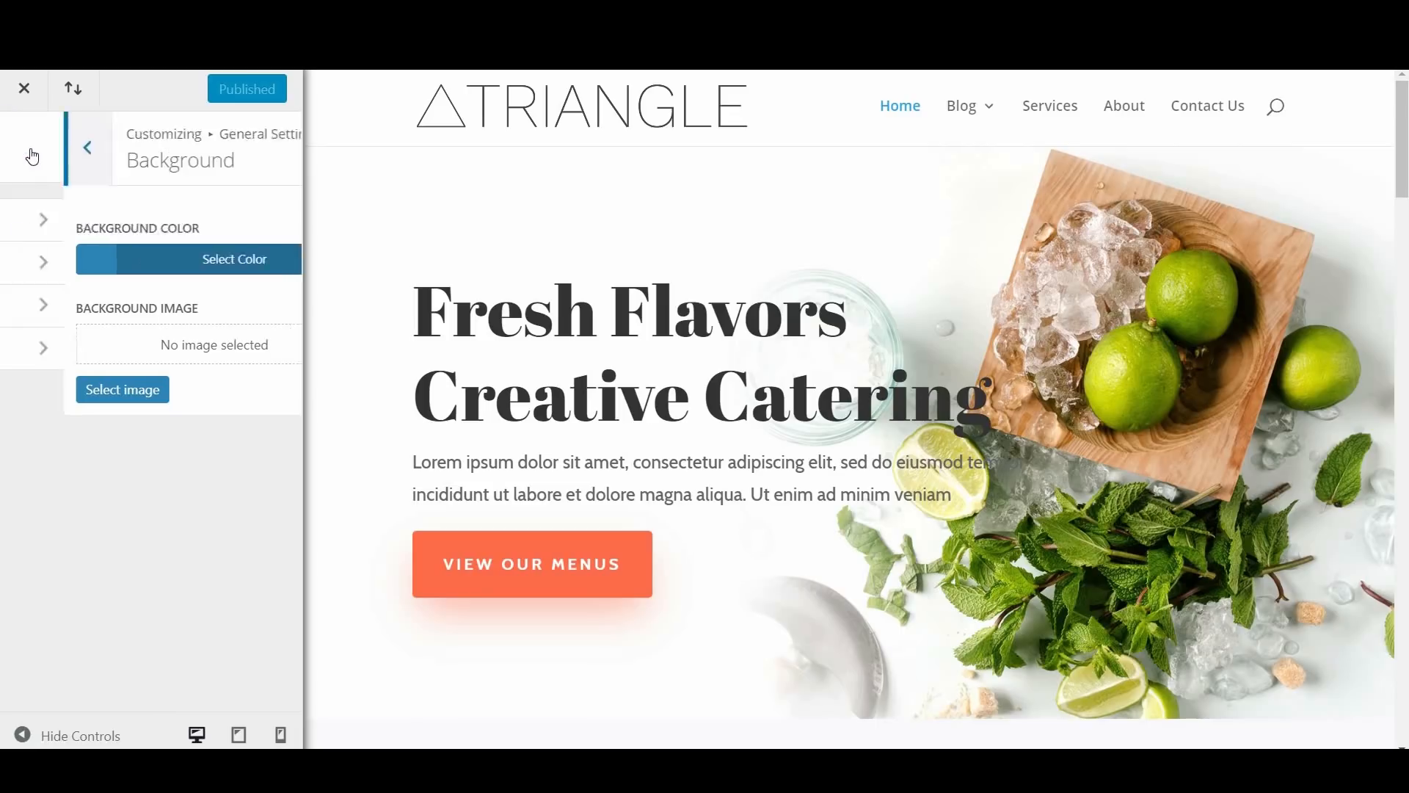
pyautogui.click(33, 154)
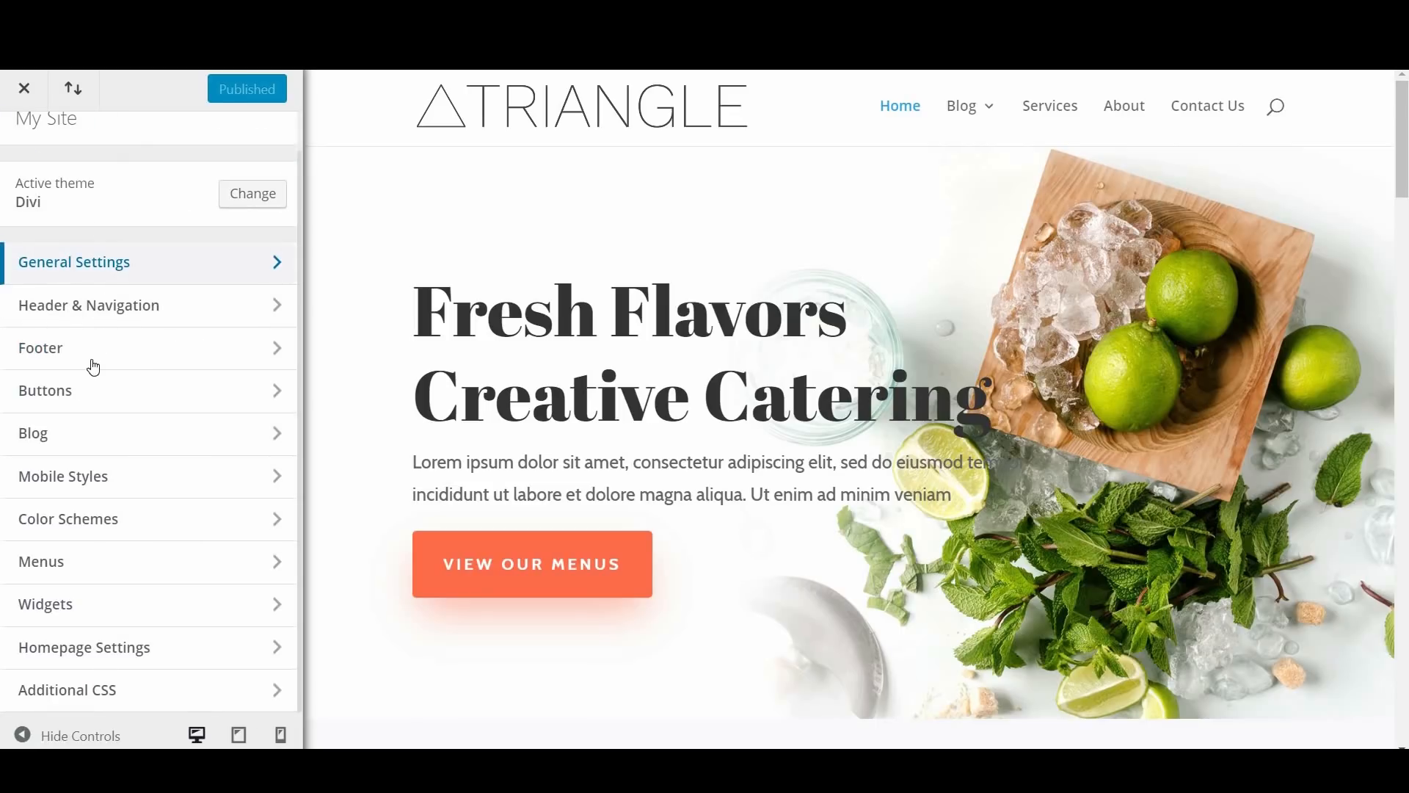
pyautogui.scroll(1, 92, 368)
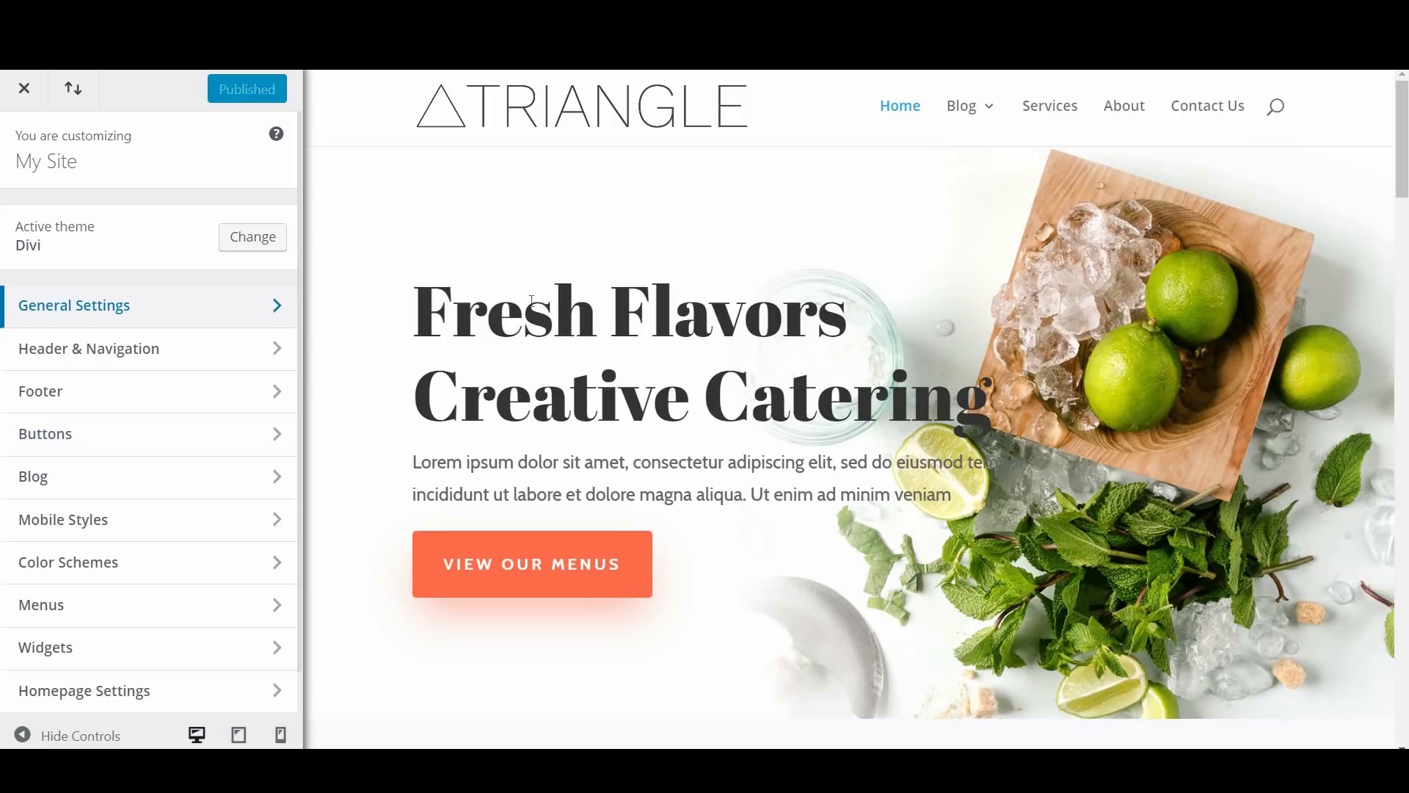
# Step: Inspect the HTML and CSS styles of the homepage's hero heading with the browser developer tools, and close them
pyautogui.scroll(-2, 640, 445)
pyautogui.scroll(2, 640, 445)
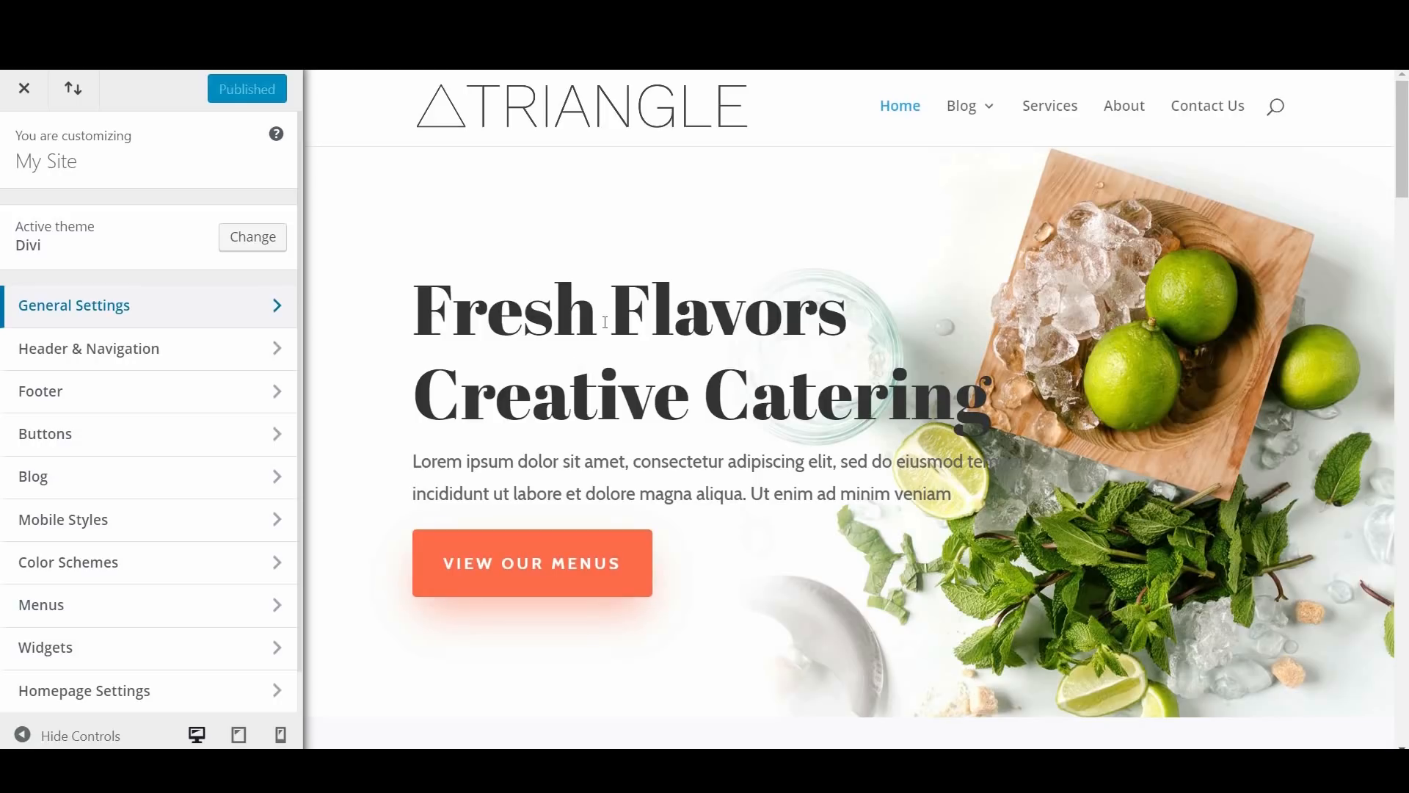
pyautogui.rightClick(563, 308)
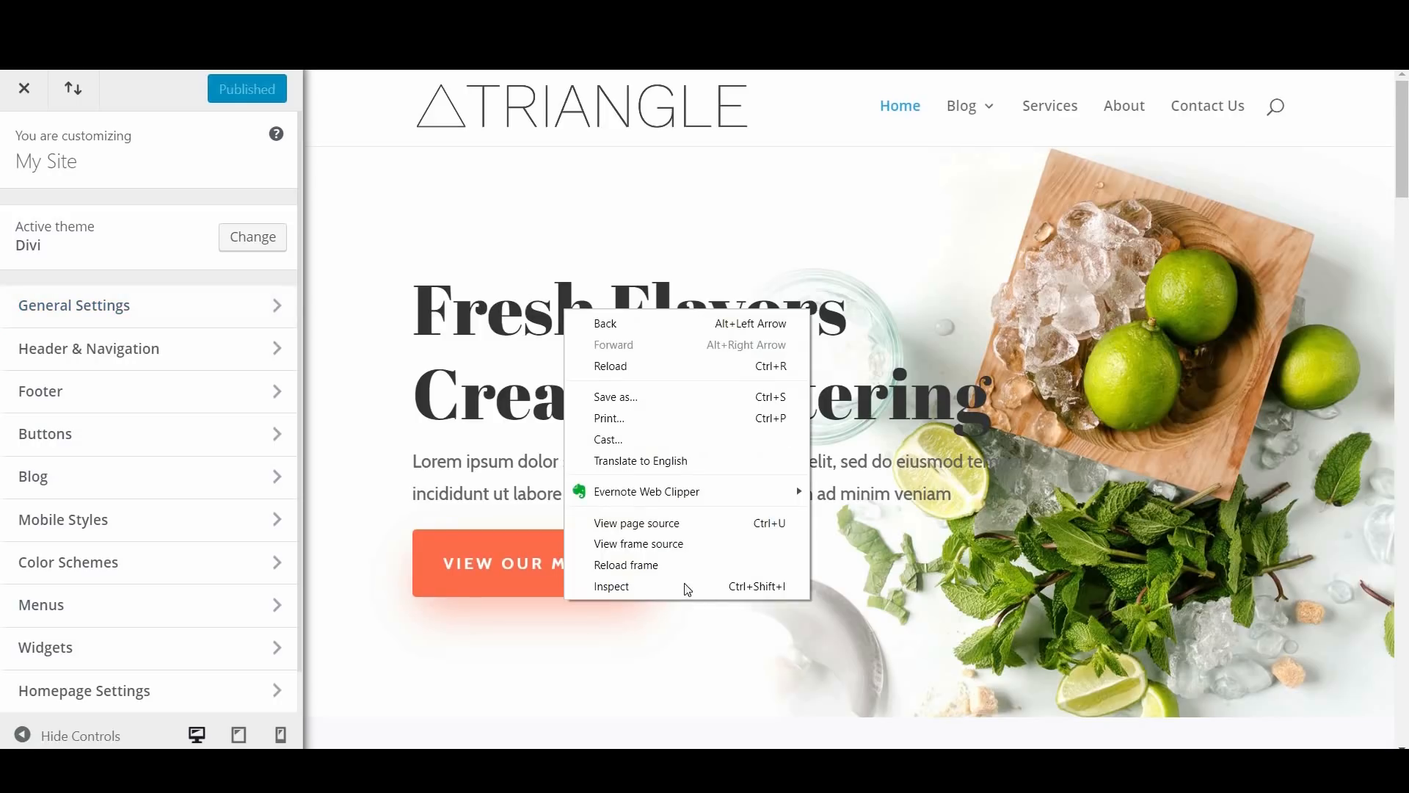
pyautogui.press('Return')
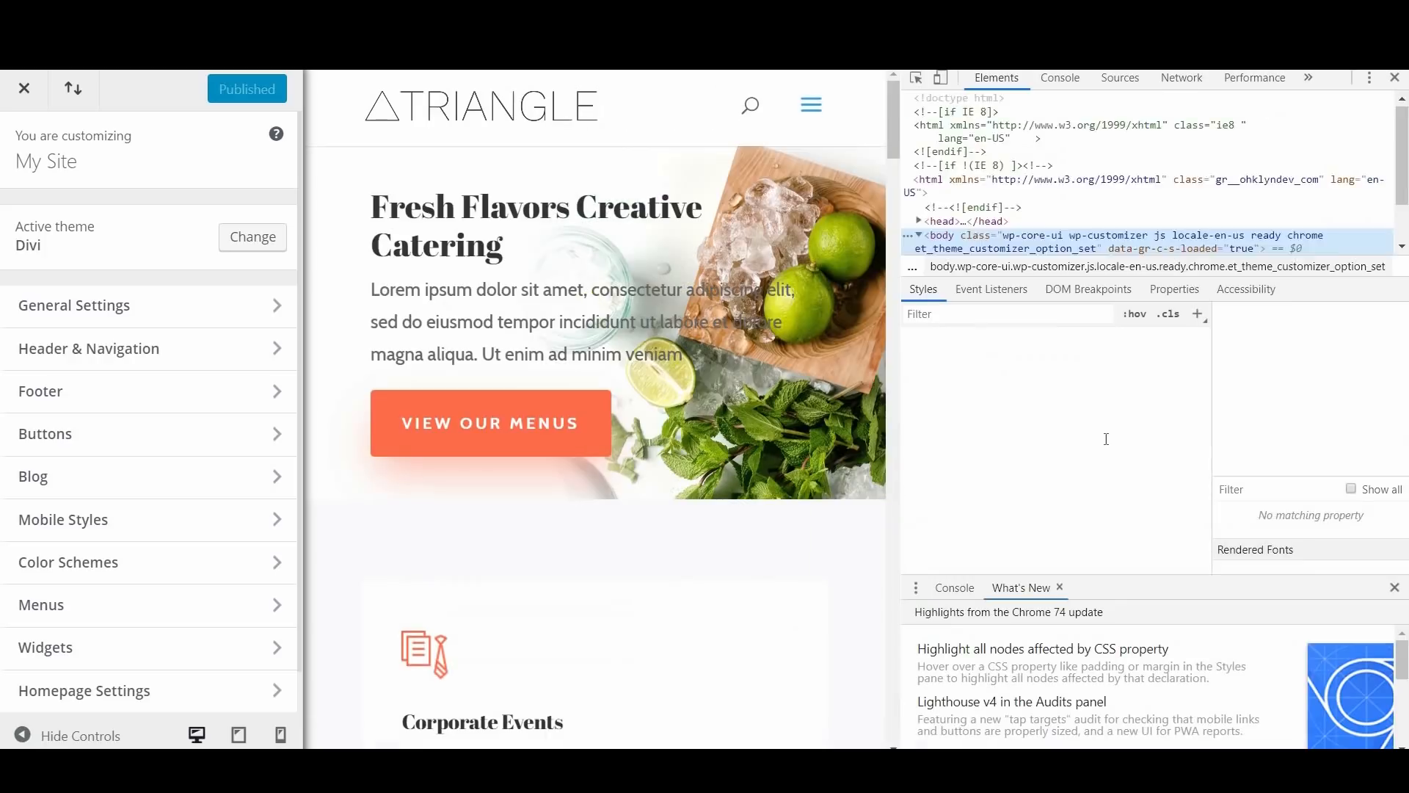
pyautogui.scroll(-2, 1095, 416)
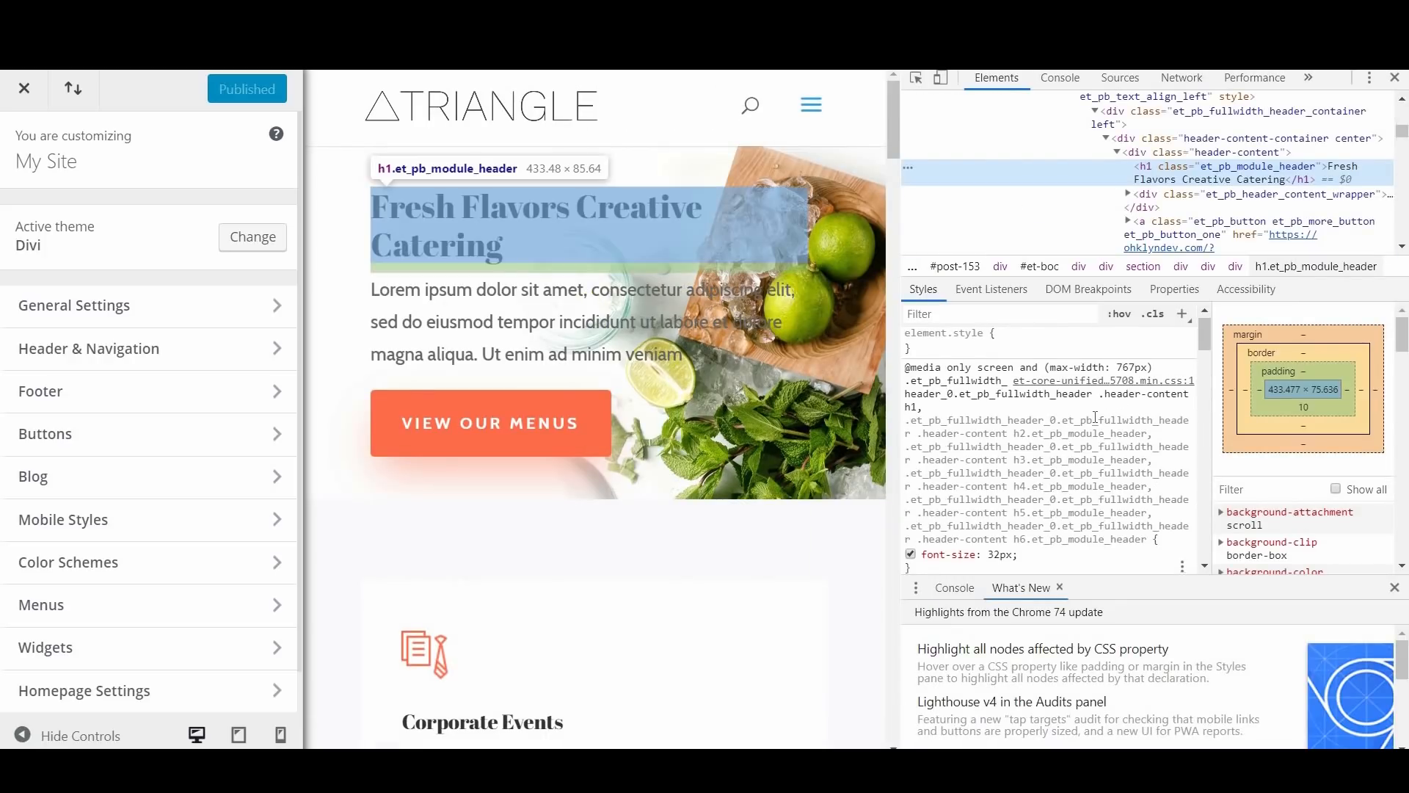
pyautogui.scroll(-2, 1096, 415)
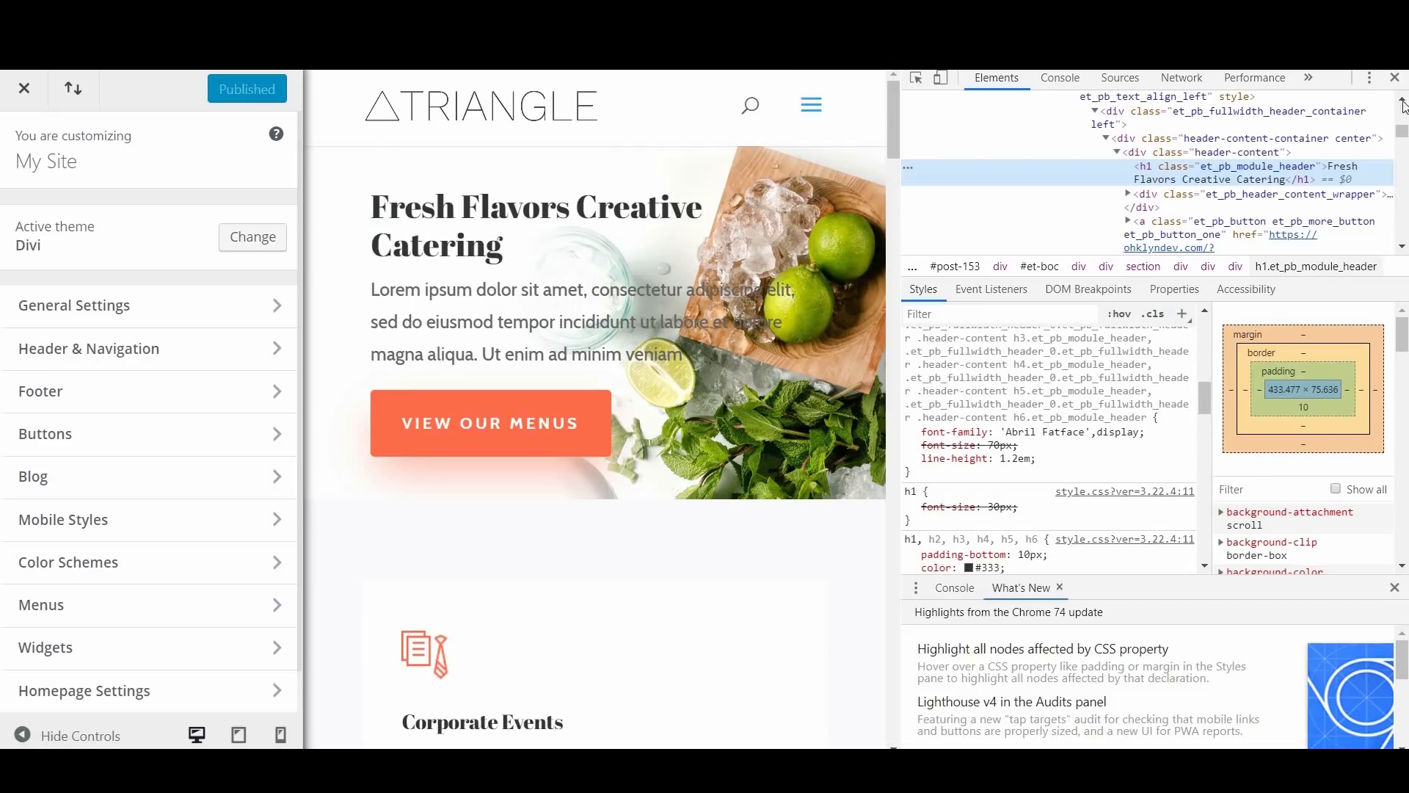
pyautogui.click(1394, 78)
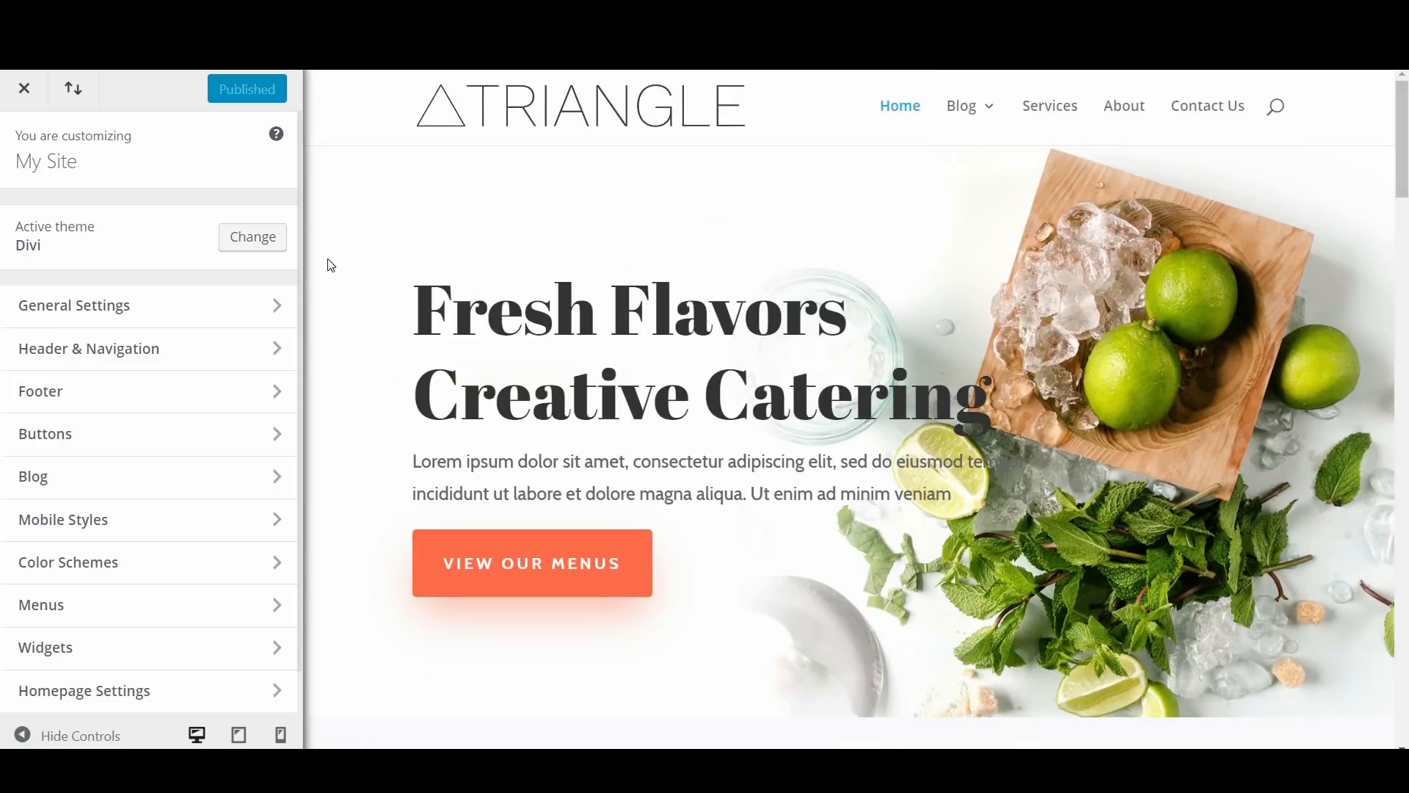
# Step: Set the site's header font to Raleway in the General Settings typography options
pyautogui.click(168, 316)
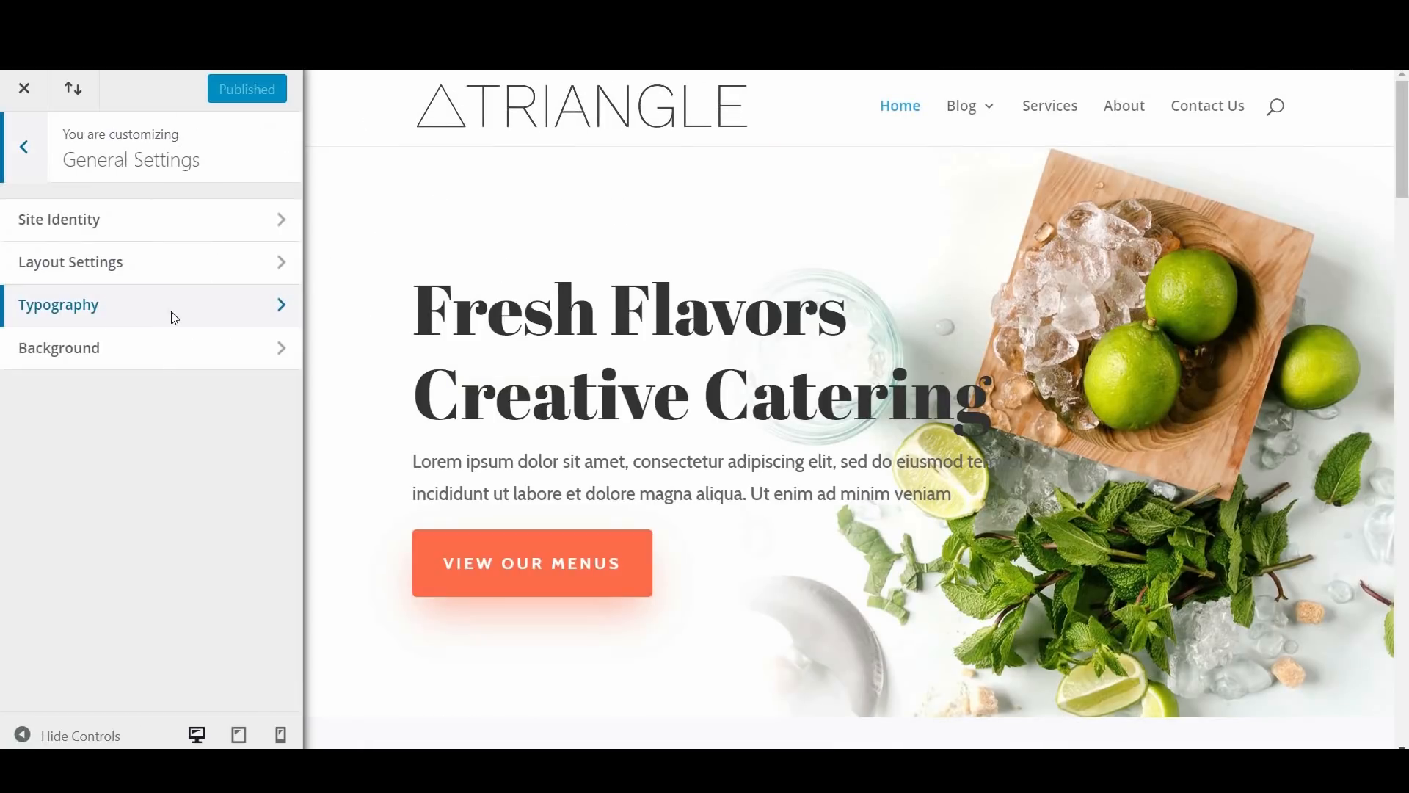
pyautogui.click(183, 321)
pyautogui.scroll(-2, 192, 330)
pyautogui.scroll(-3, 193, 336)
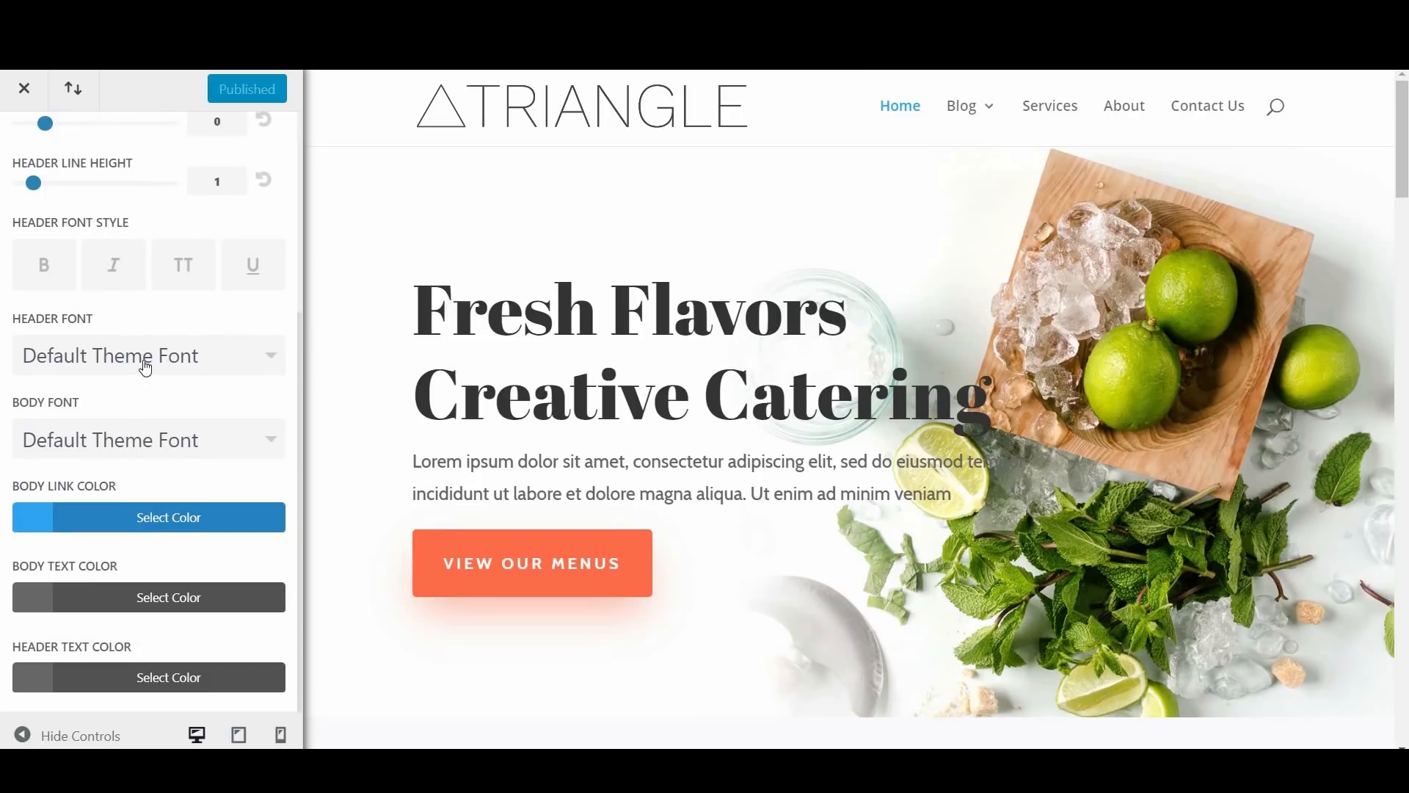
pyautogui.click(135, 361)
pyautogui.scroll(-5, 156, 447)
pyautogui.scroll(-10, 157, 447)
pyautogui.scroll(-3, 276, 455)
pyautogui.scroll(-20, 276, 455)
pyautogui.scroll(-10, 268, 543)
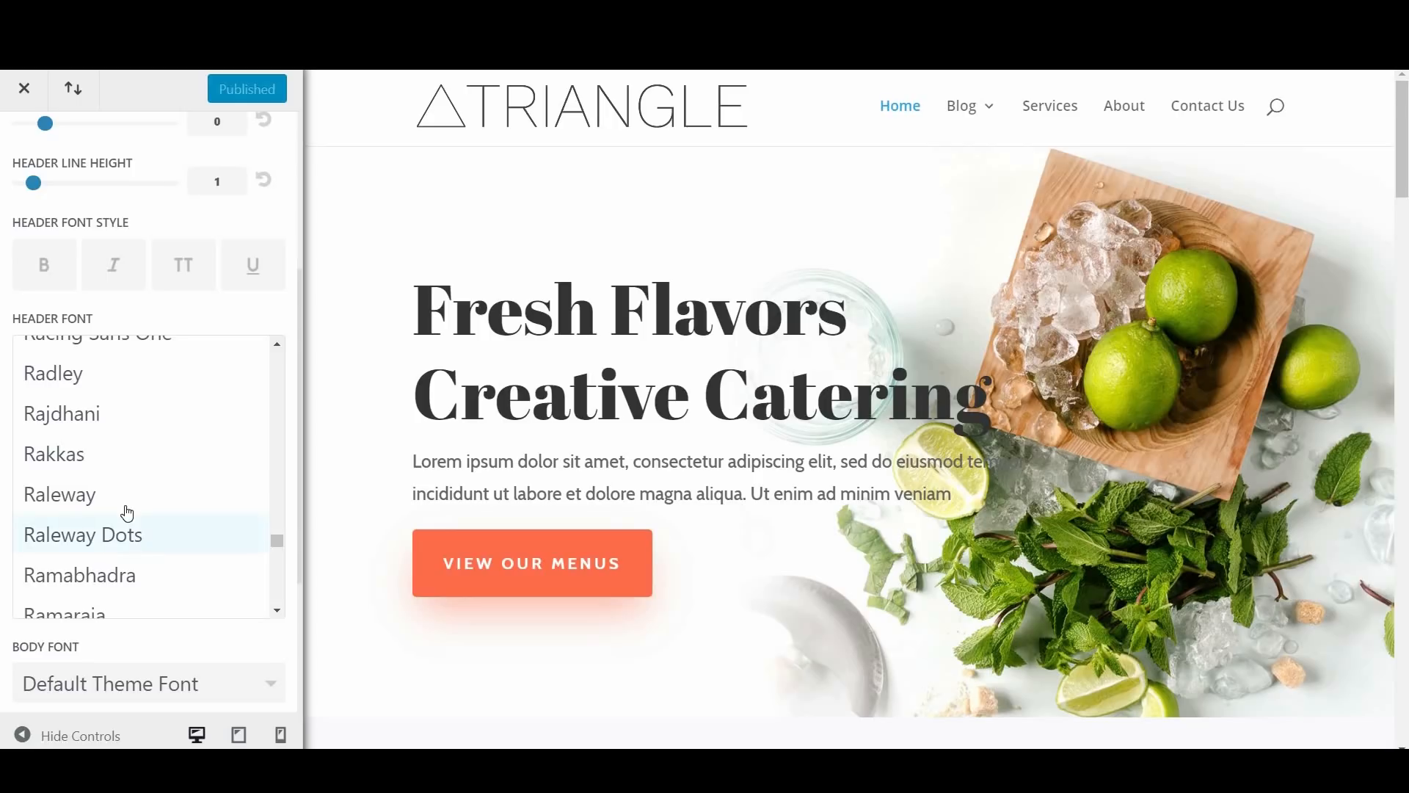
pyautogui.click(125, 496)
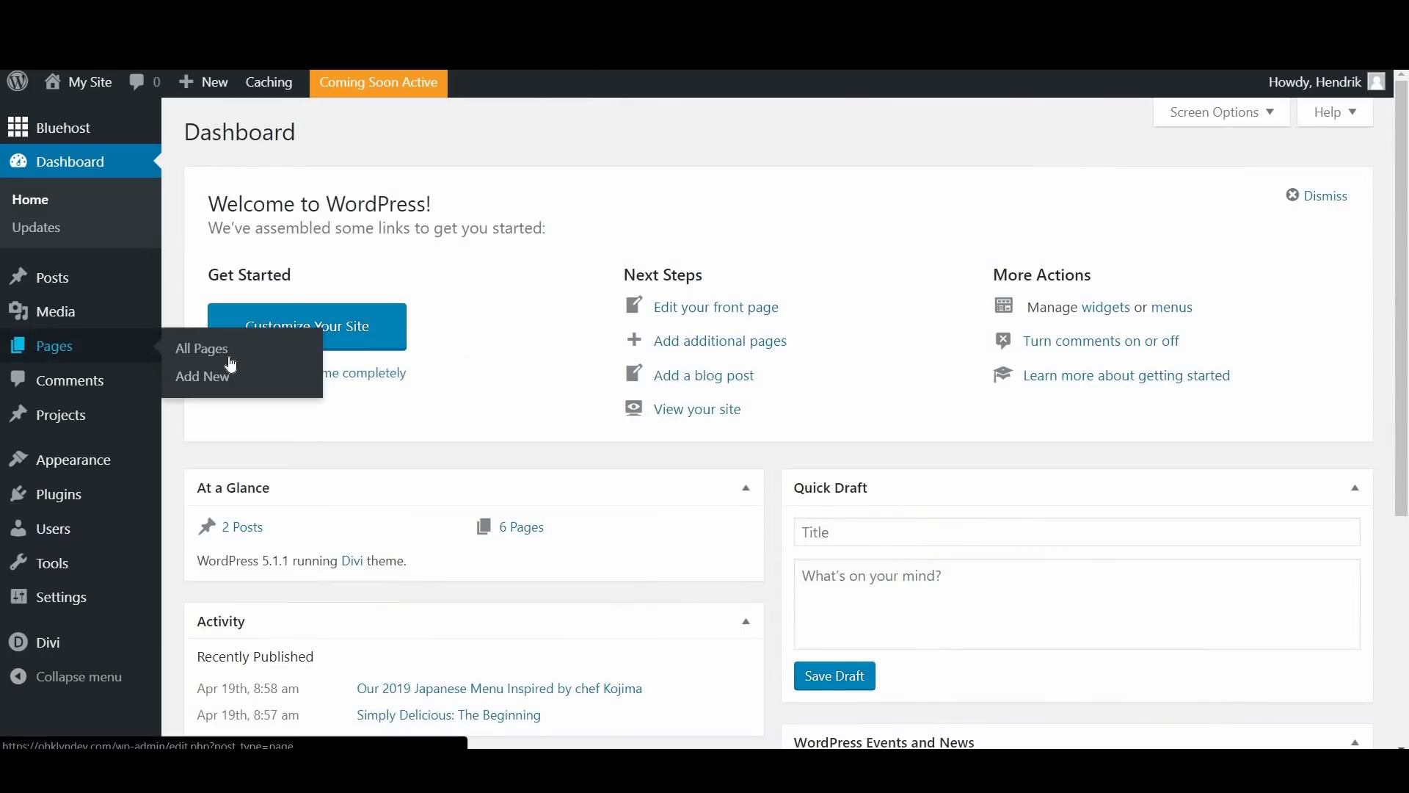
# Step: Open the Home page for editing from the WordPress page list and launch the Divi Builder on it
pyautogui.click(229, 356)
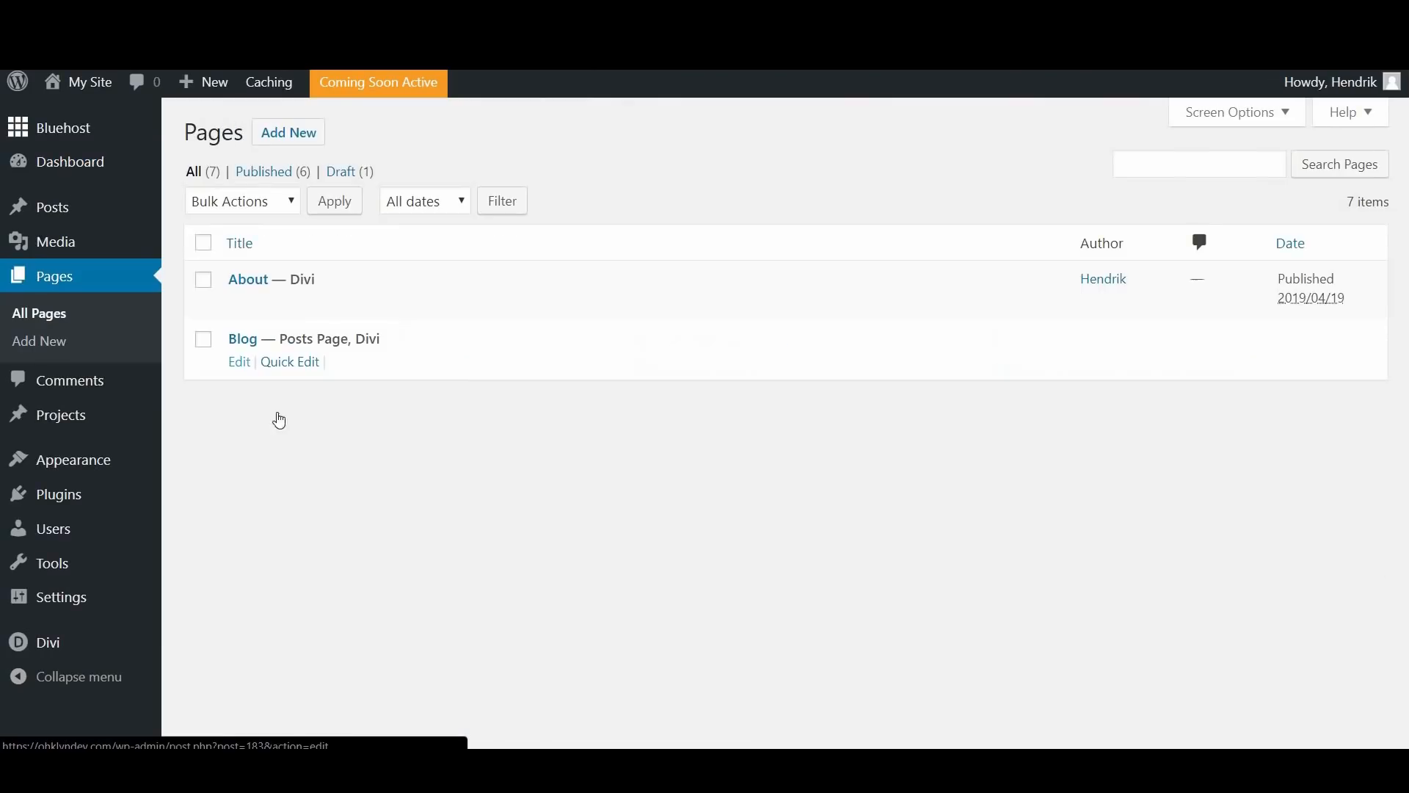
pyautogui.click(259, 459)
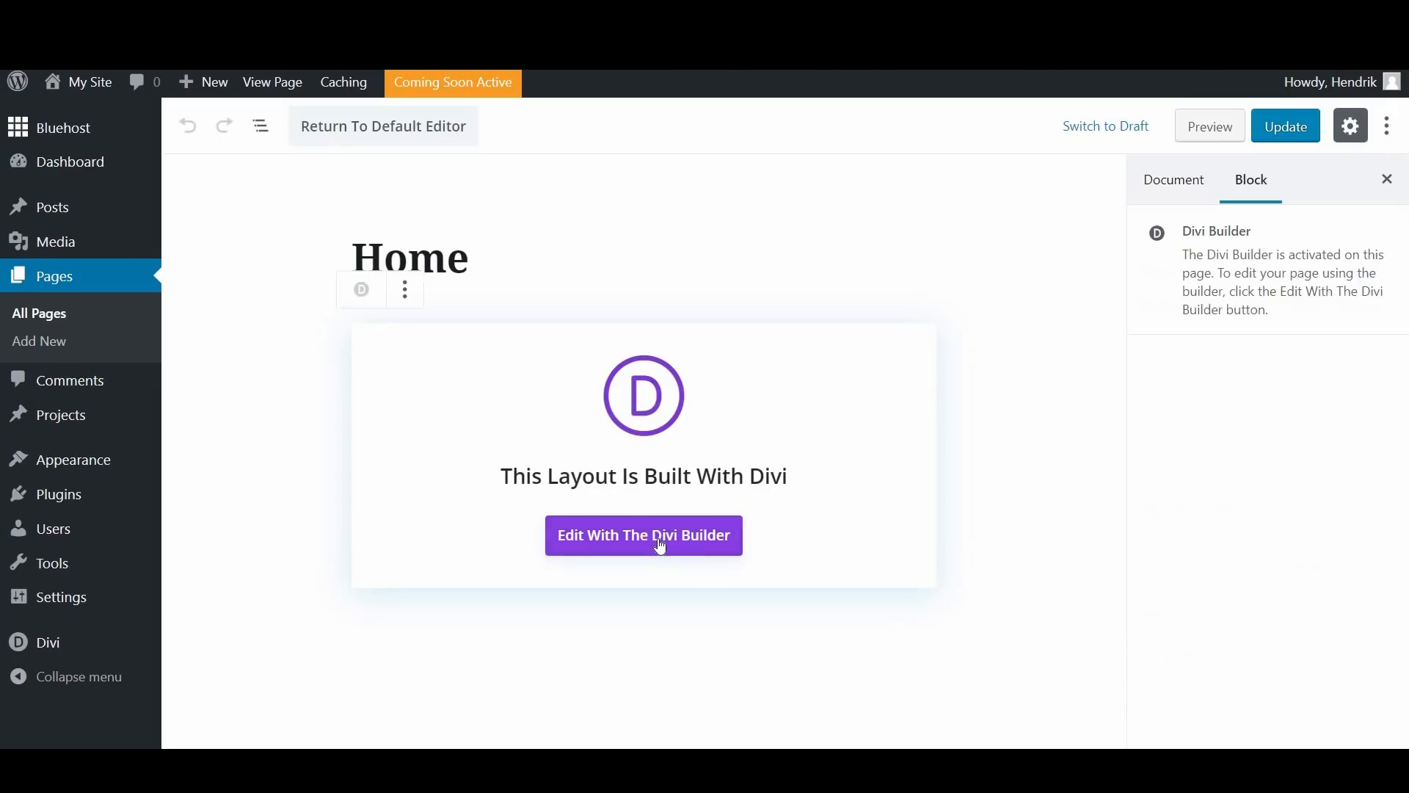
pyautogui.click(660, 546)
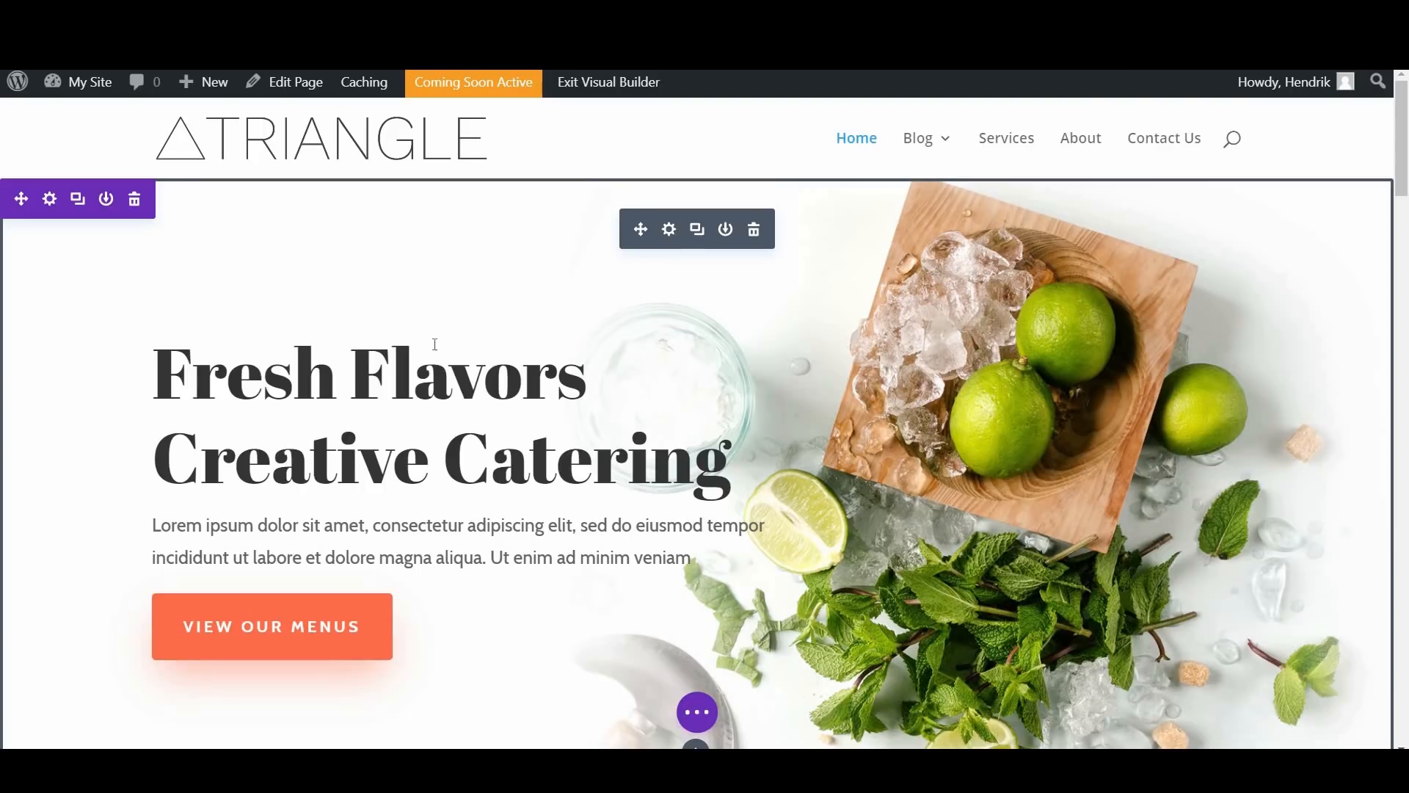
# Step: Open the hero Fullwidth Header module's title text design settings and reset the title font to its default
pyautogui.click(669, 230)
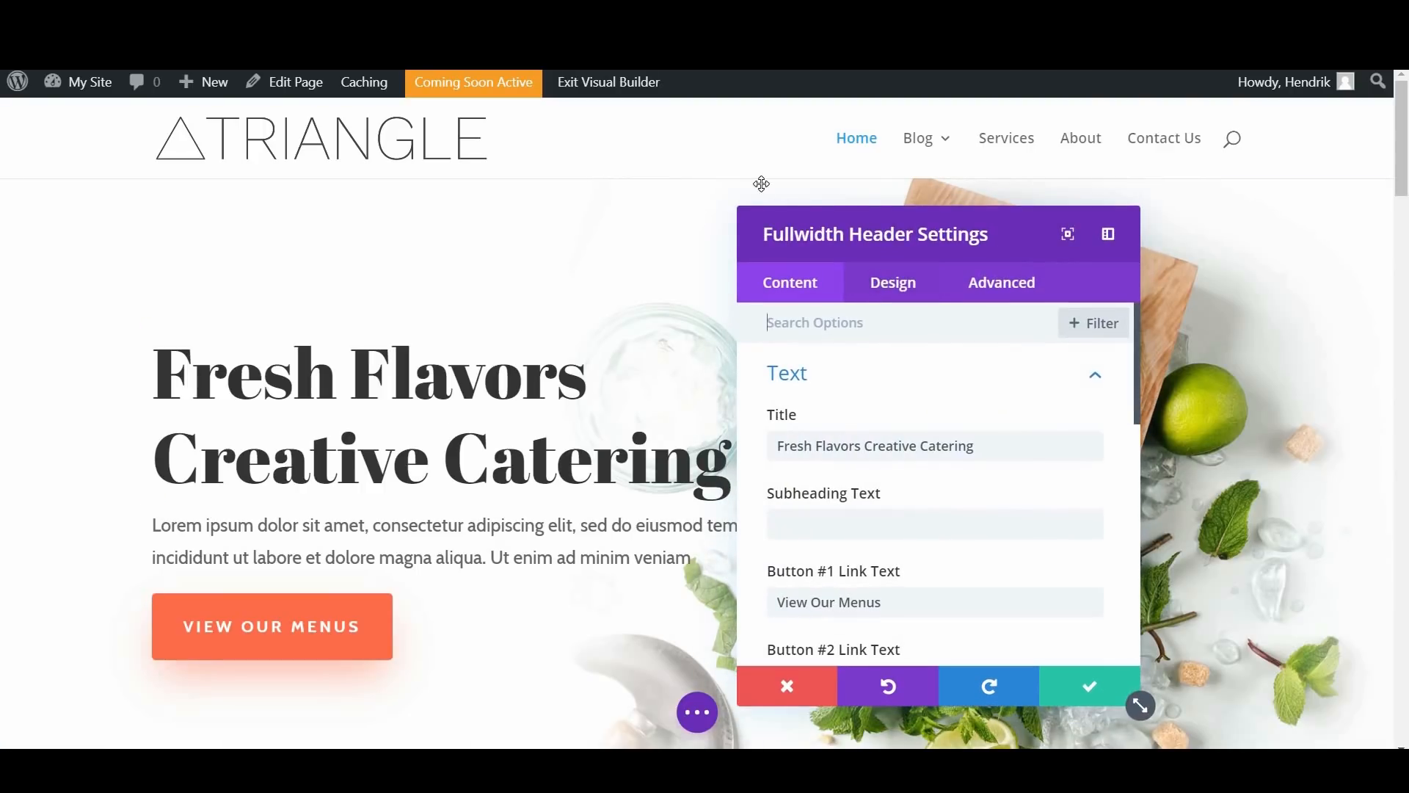
pyautogui.moveTo(816, 254); pyautogui.dragTo(765, 235)
pyautogui.click(765, 231)
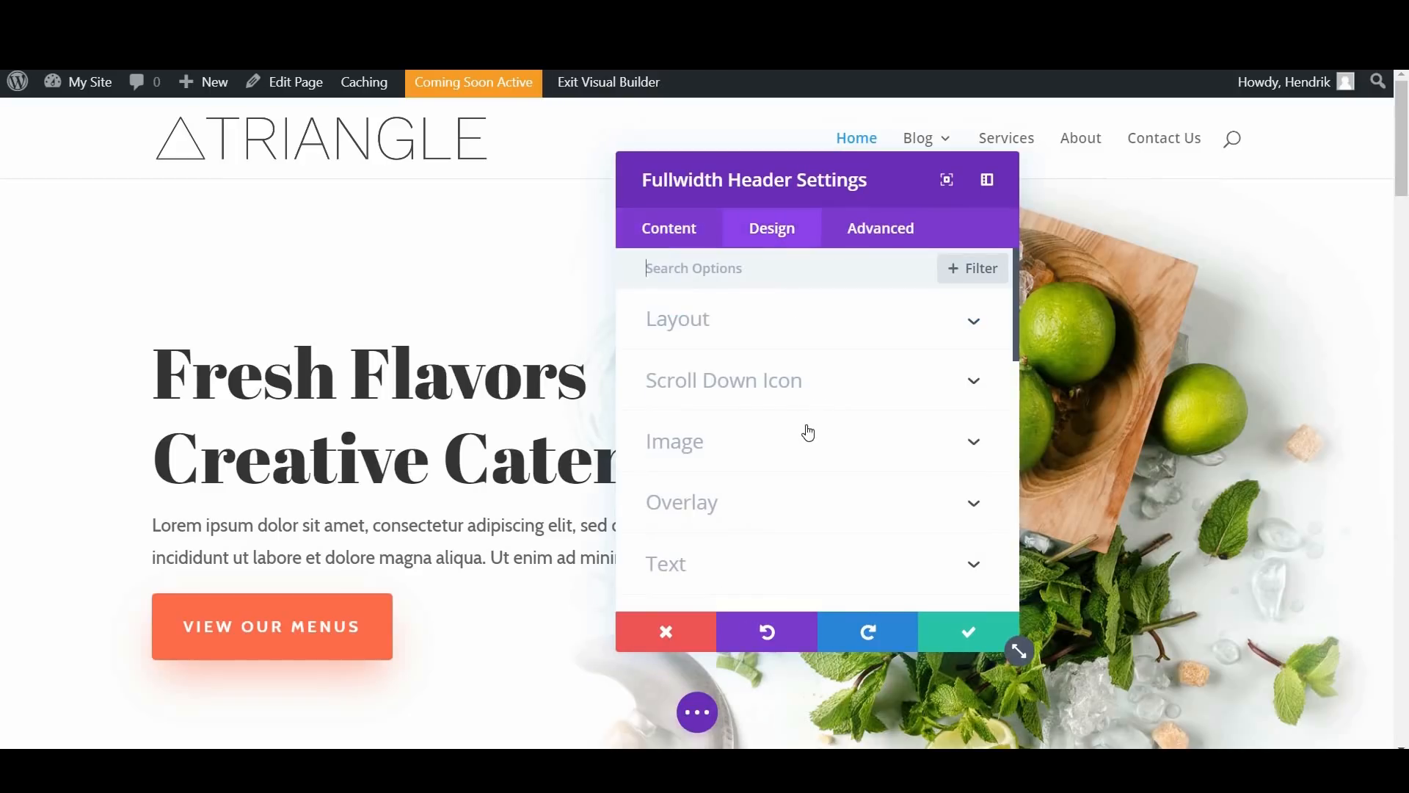
pyautogui.scroll(-2, 808, 439)
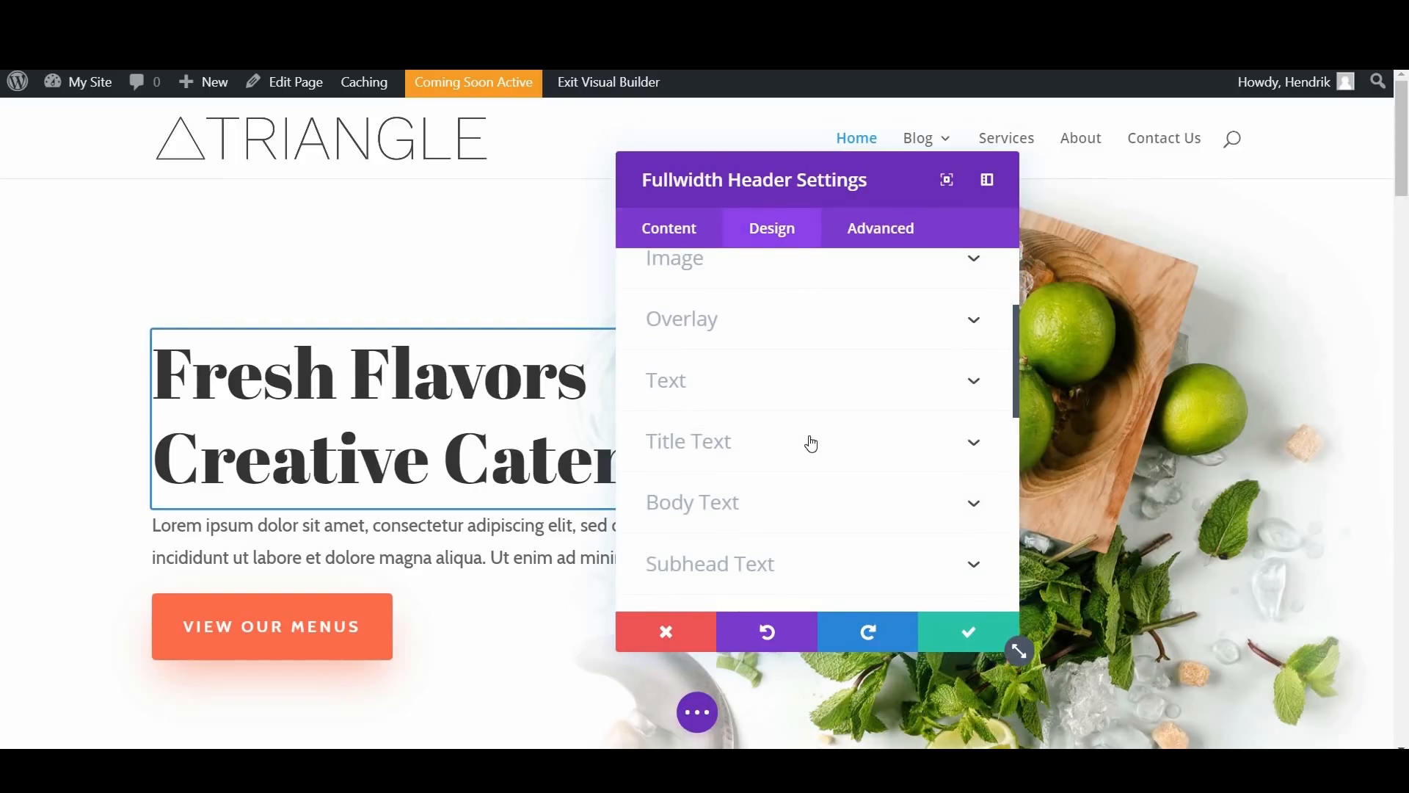
pyautogui.click(811, 443)
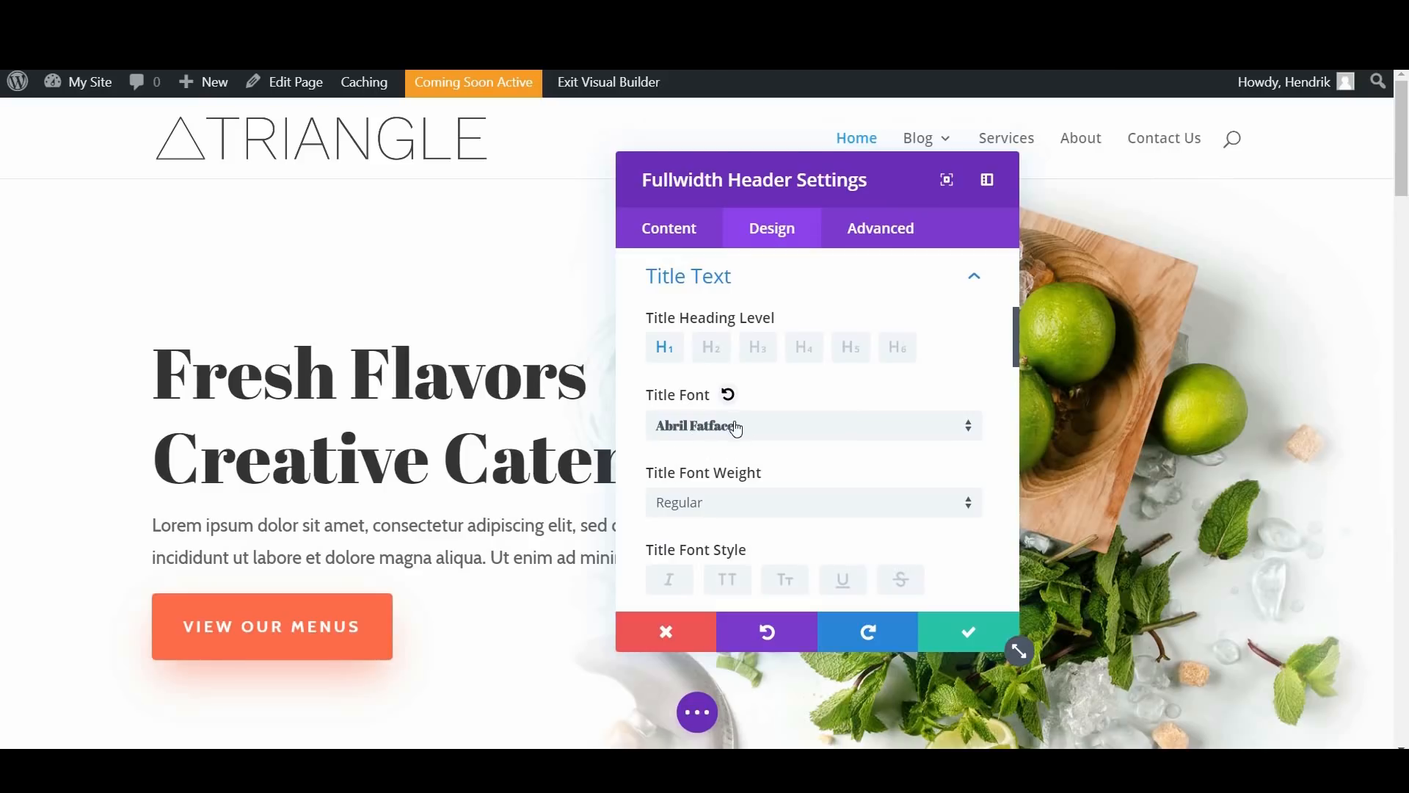
pyautogui.scroll(-1, 723, 330)
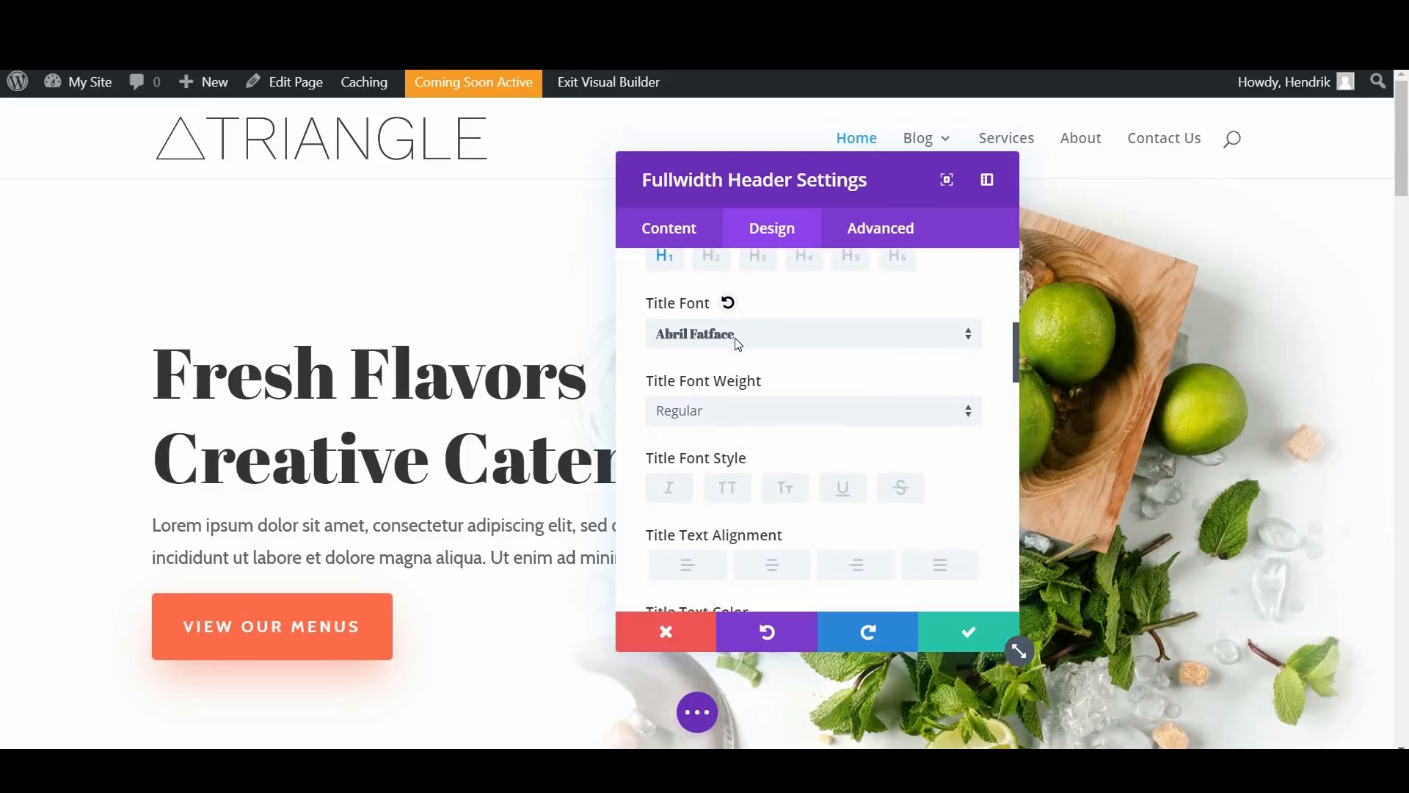
pyautogui.scroll(1, 742, 390)
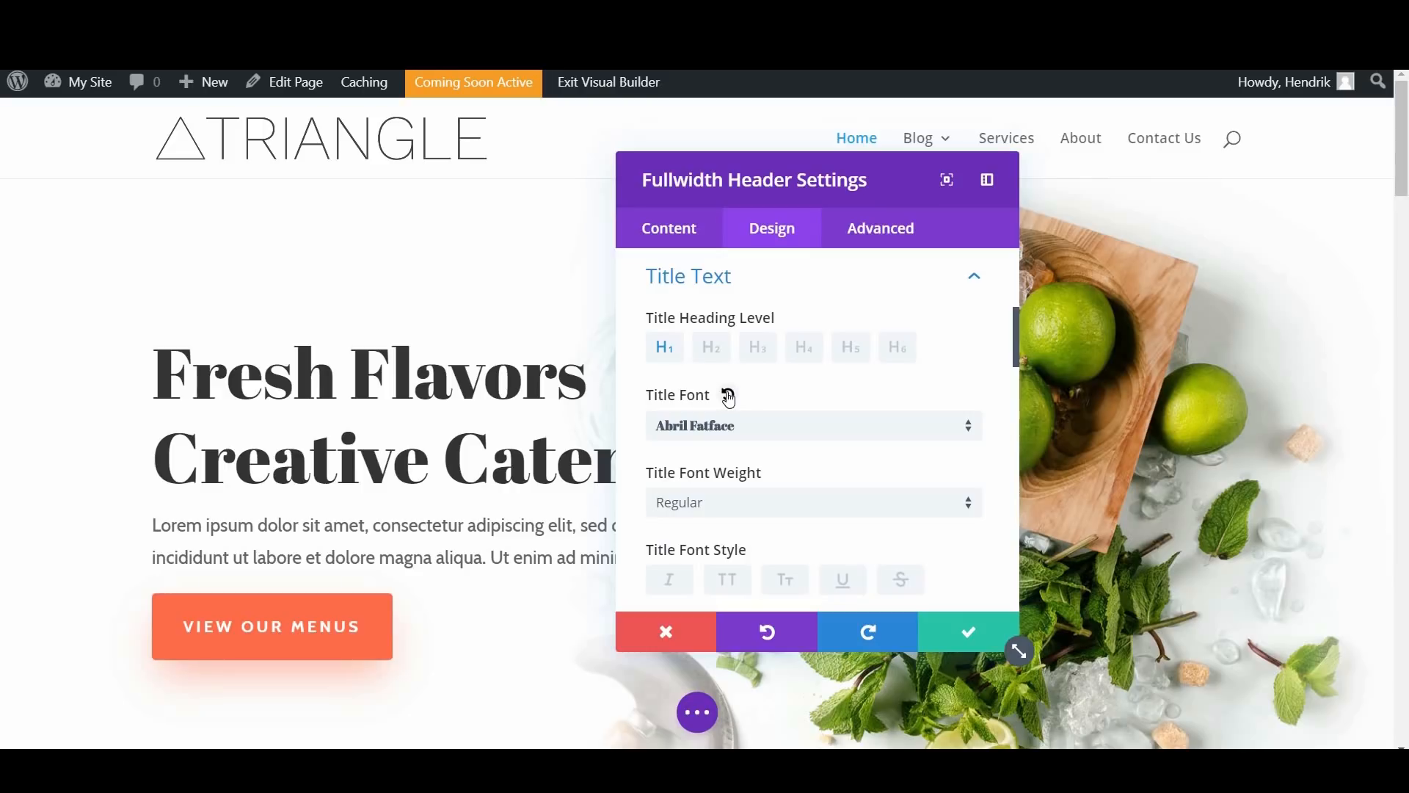
pyautogui.click(729, 395)
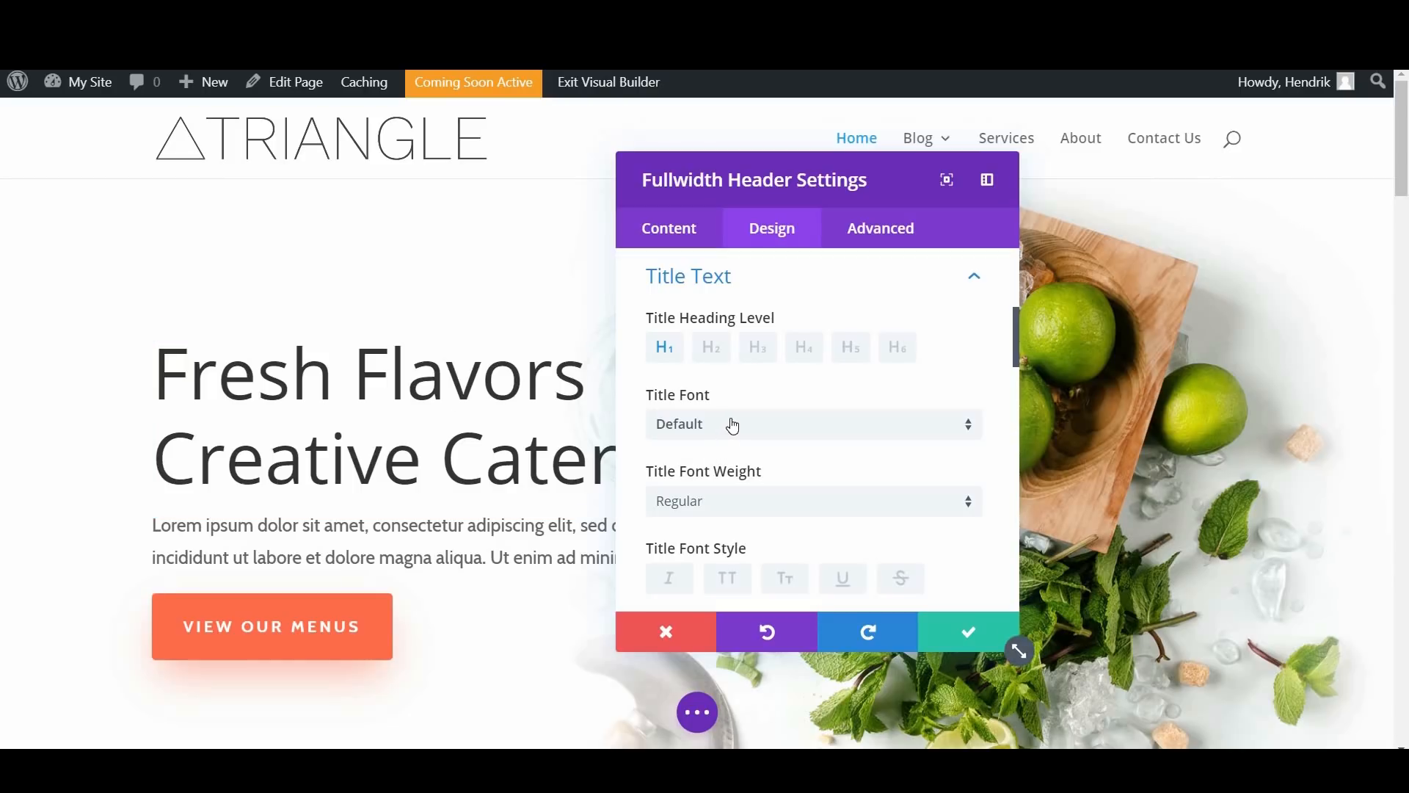
# Step: Set the hero header's title font to Raleway and save the module's settings
pyautogui.click(743, 438)
pyautogui.scroll(-2, 772, 344)
pyautogui.scroll(2, 772, 344)
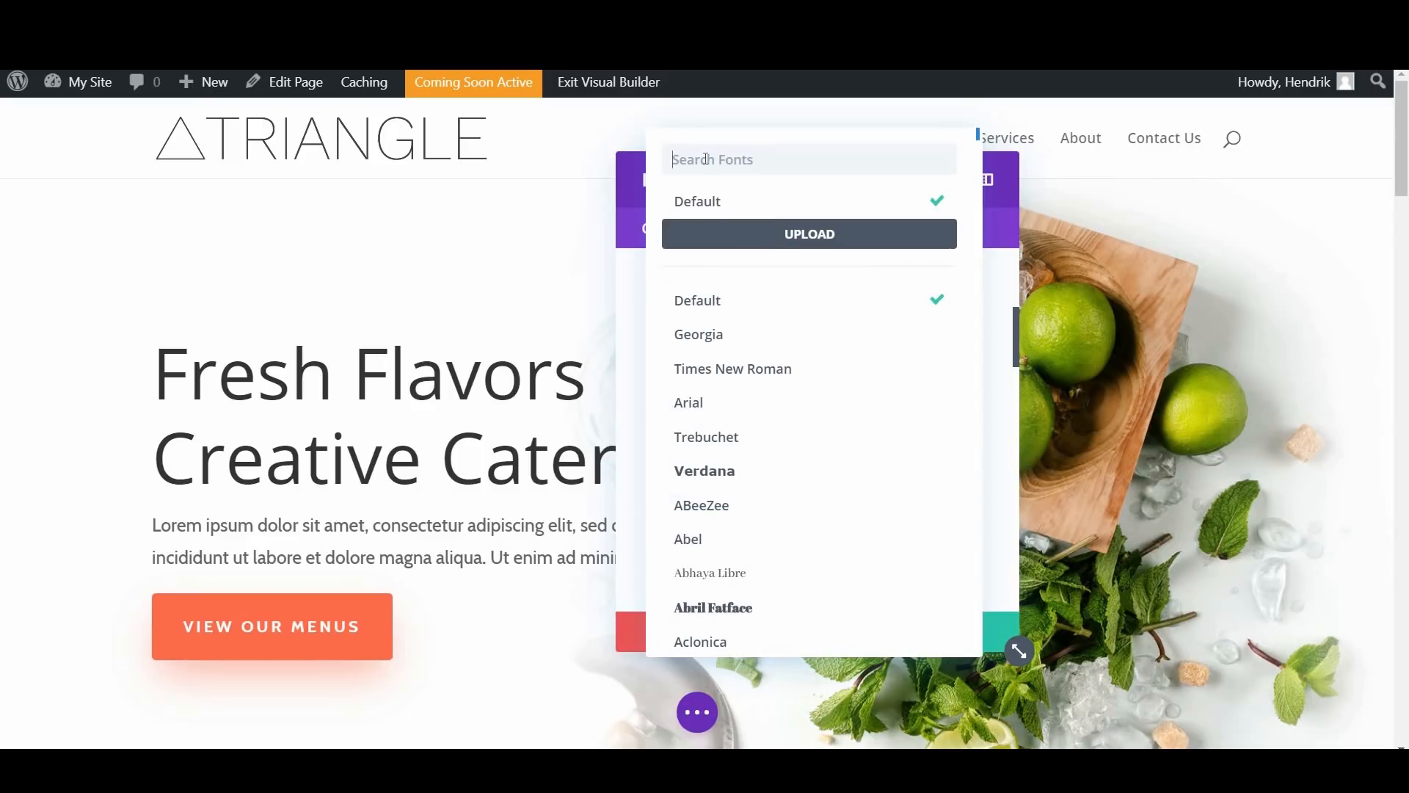
pyautogui.click(709, 160)
pyautogui.write('Ra')
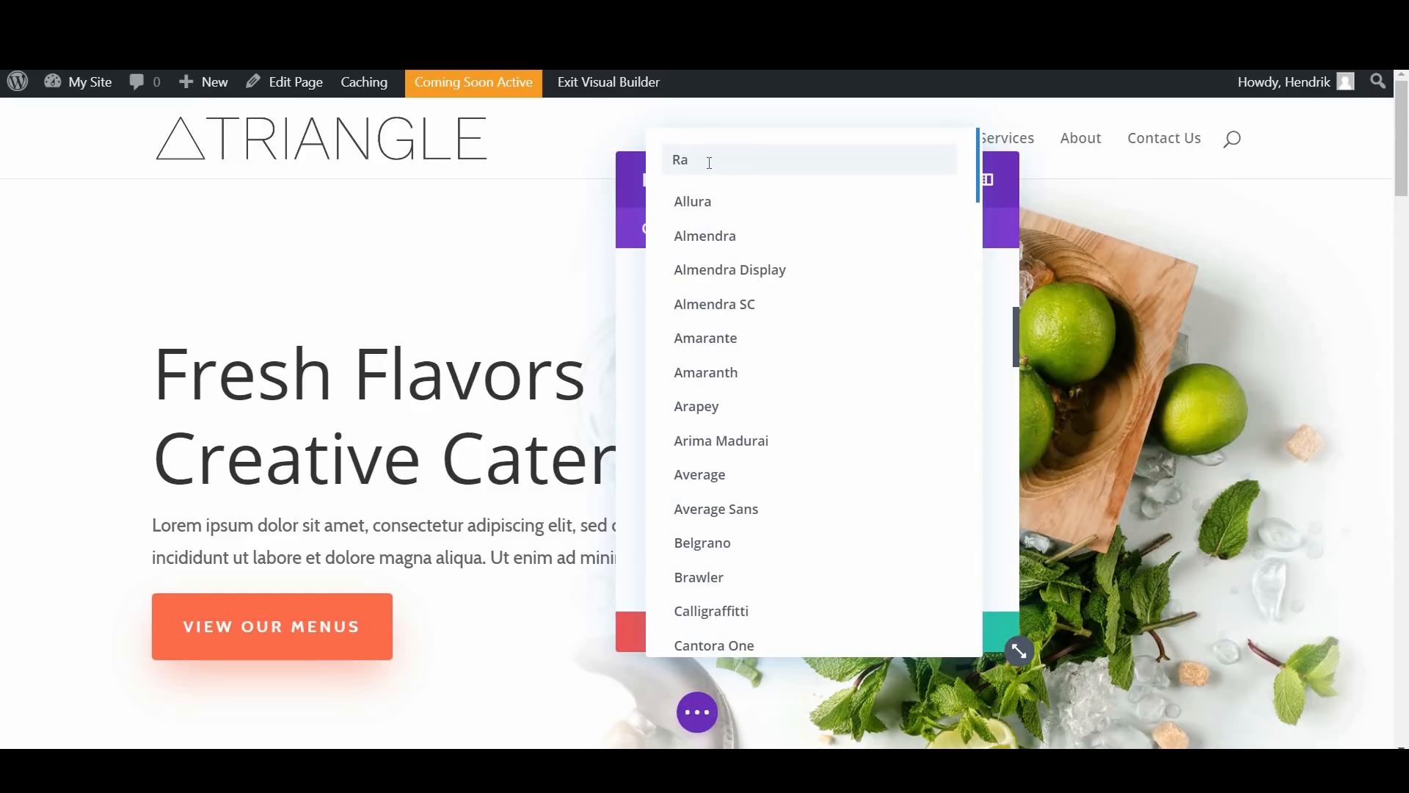
pyautogui.write('l')
pyautogui.click(729, 273)
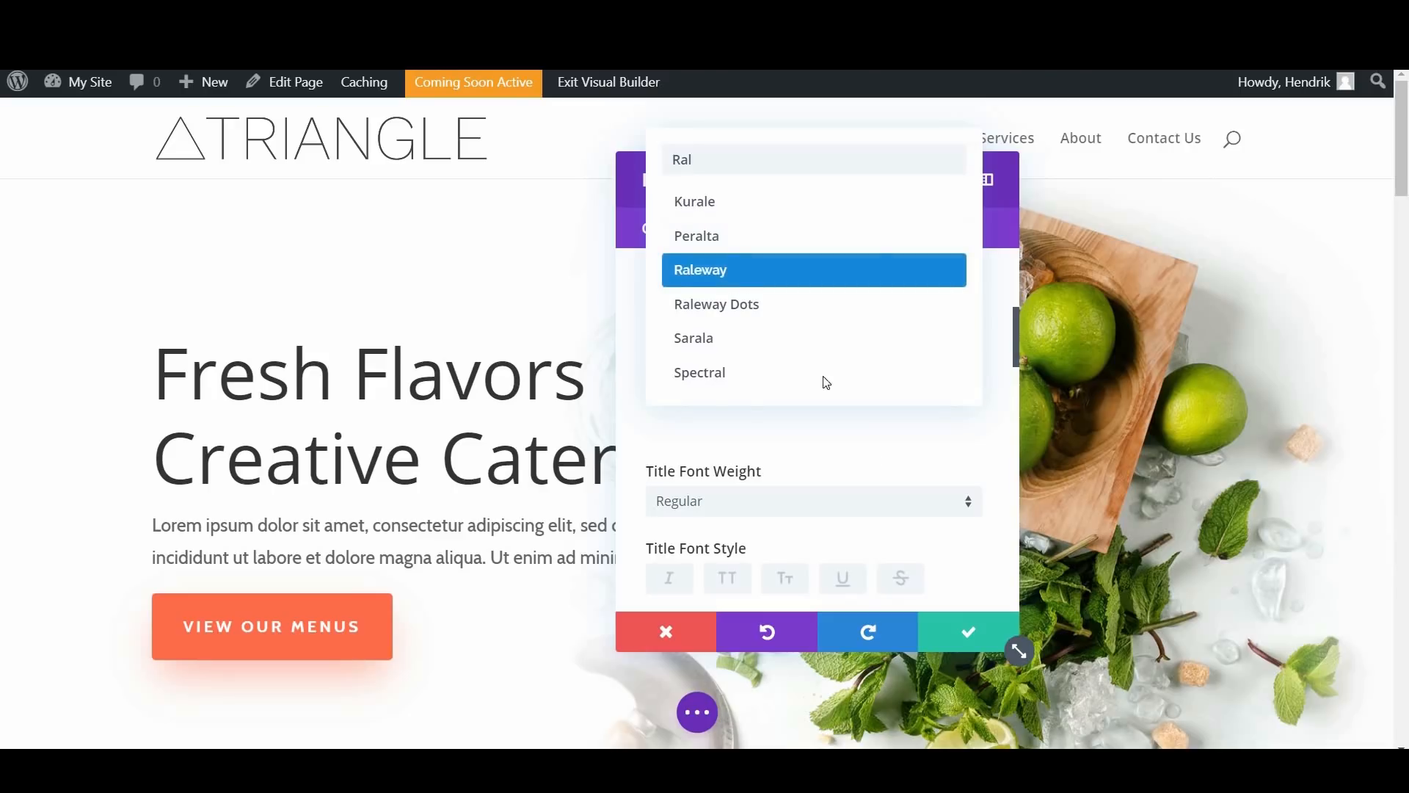
pyautogui.click(972, 631)
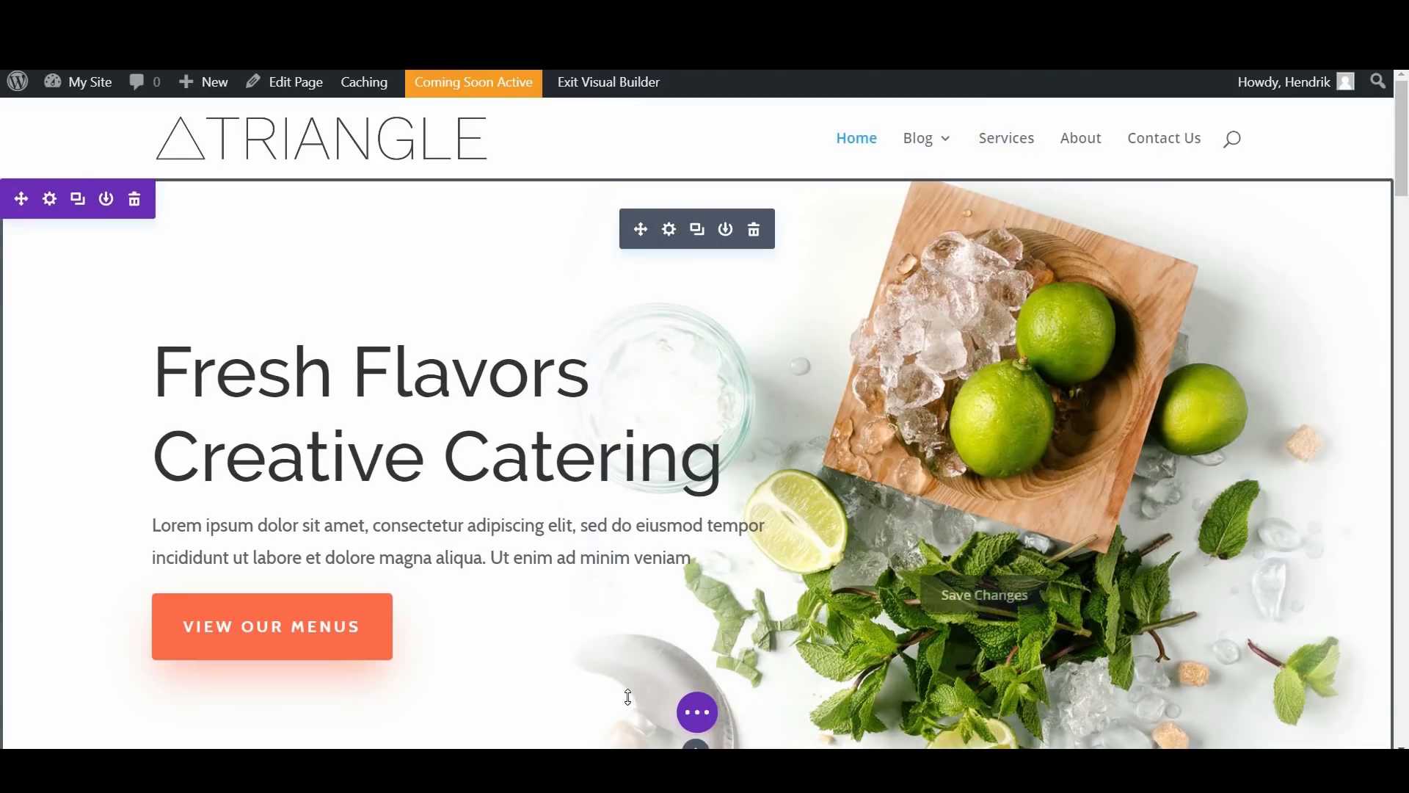
# Step: Save the Home page in the builder and publish the pending typography change in the Theme Customizer
pyautogui.click(697, 711)
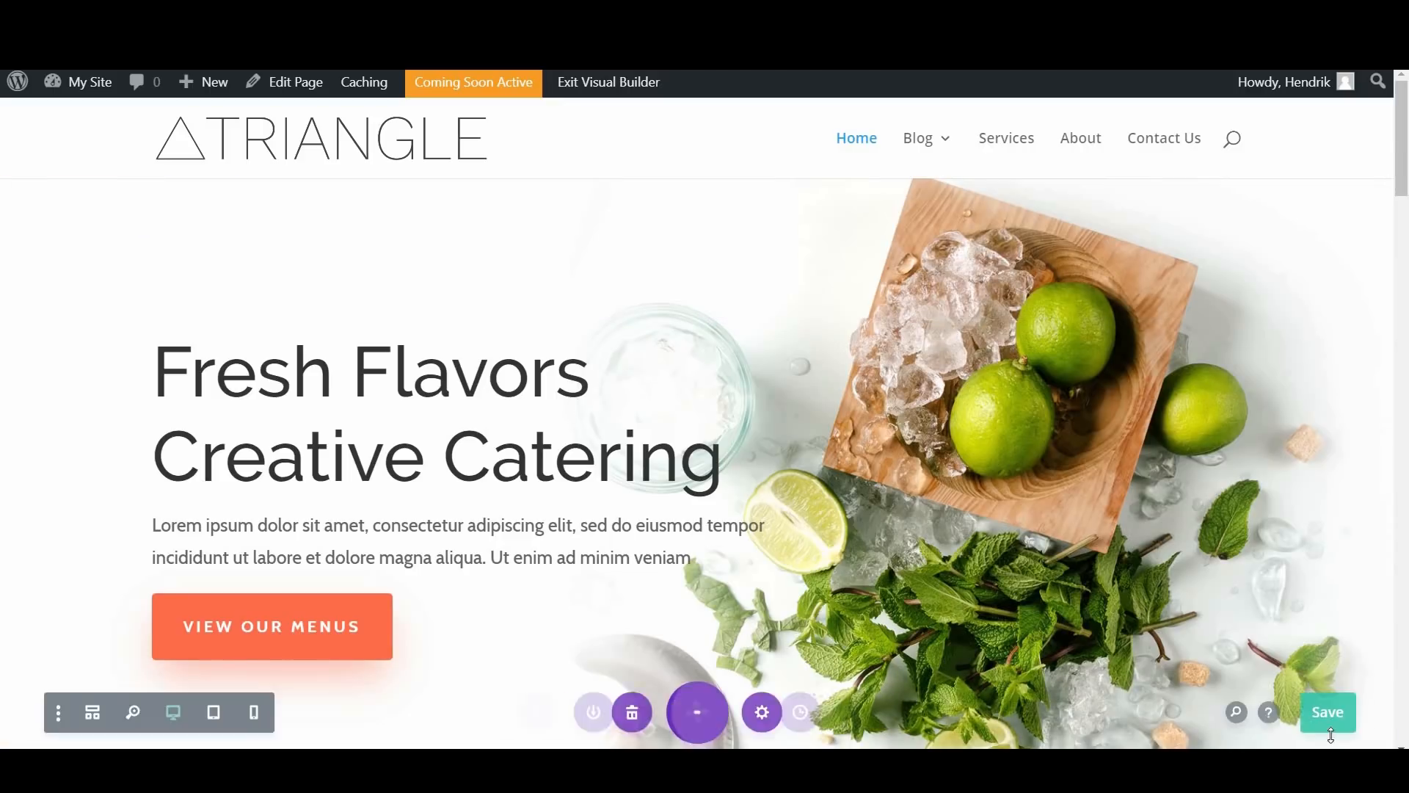
pyautogui.click(1330, 716)
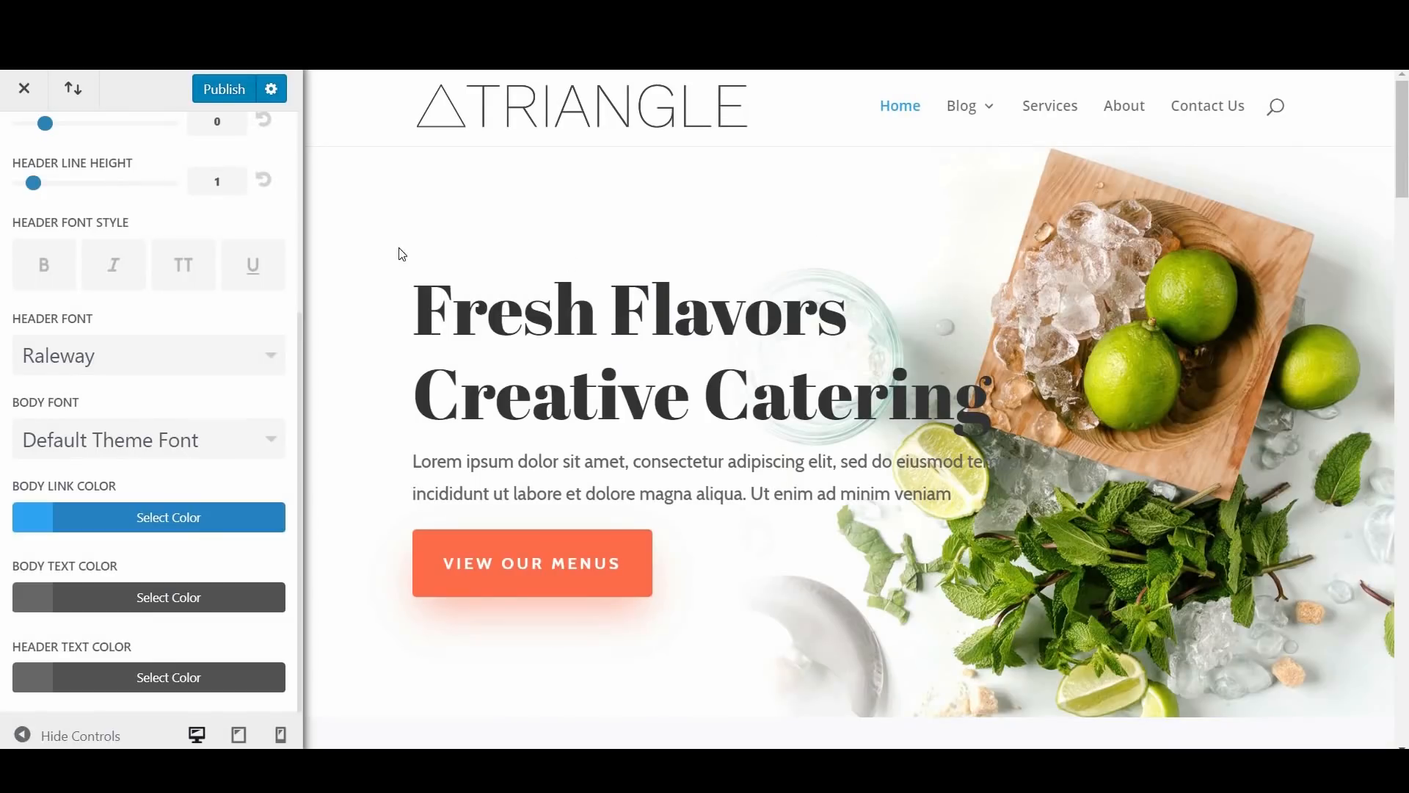
pyautogui.click(224, 91)
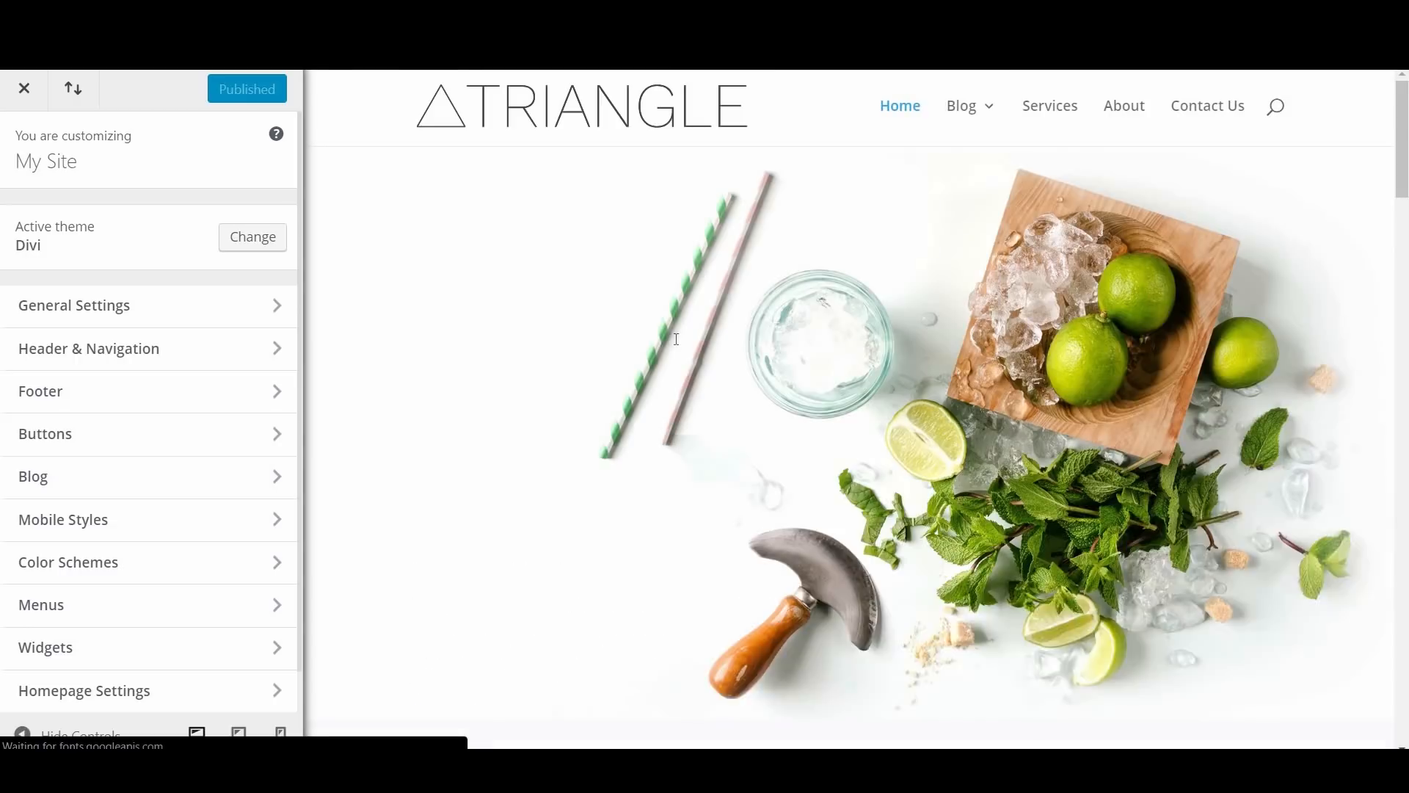
# Step: Set the header font back to Default Theme Font in the typography settings and return to the customizer's main list
pyautogui.click(197, 320)
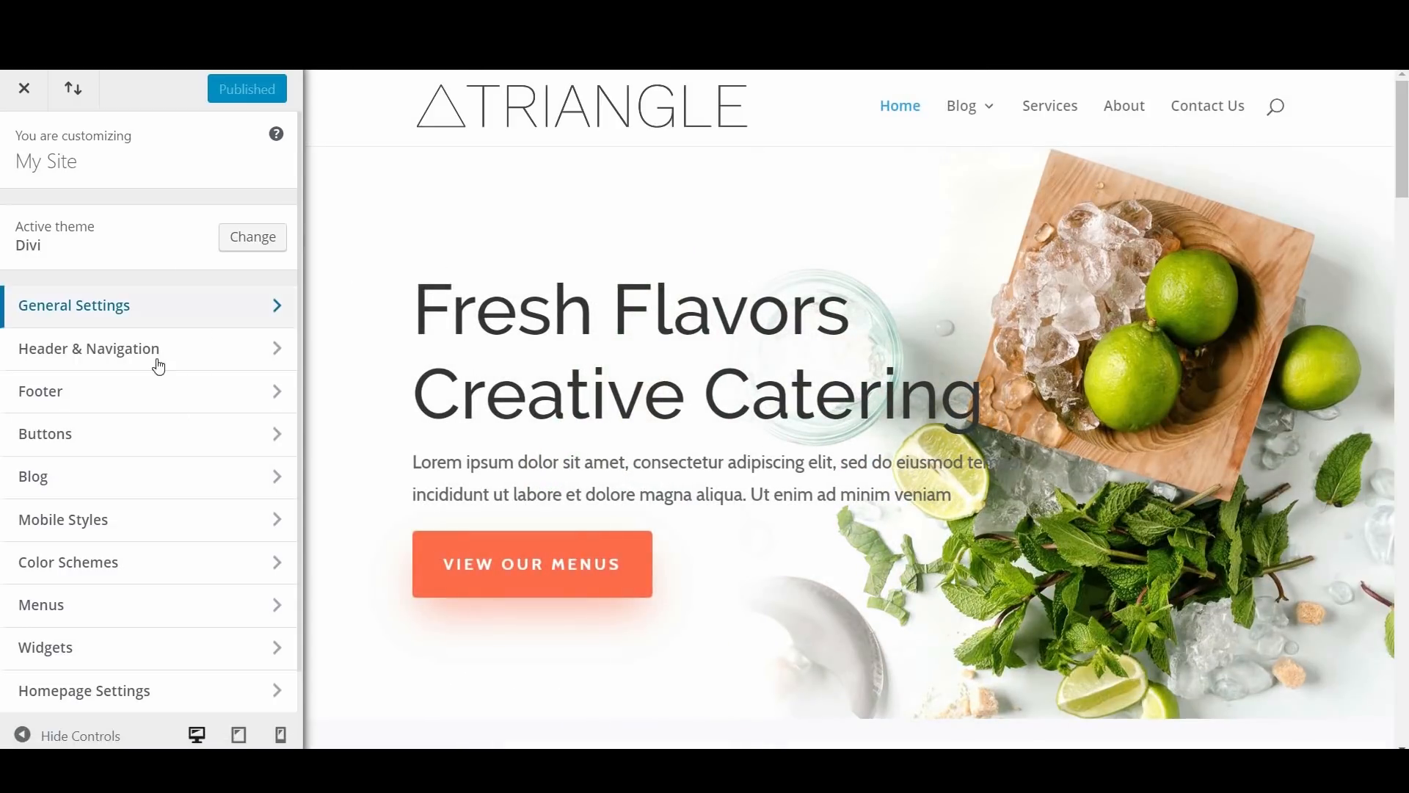
pyautogui.click(191, 322)
pyautogui.scroll(-3, 151, 497)
pyautogui.click(148, 475)
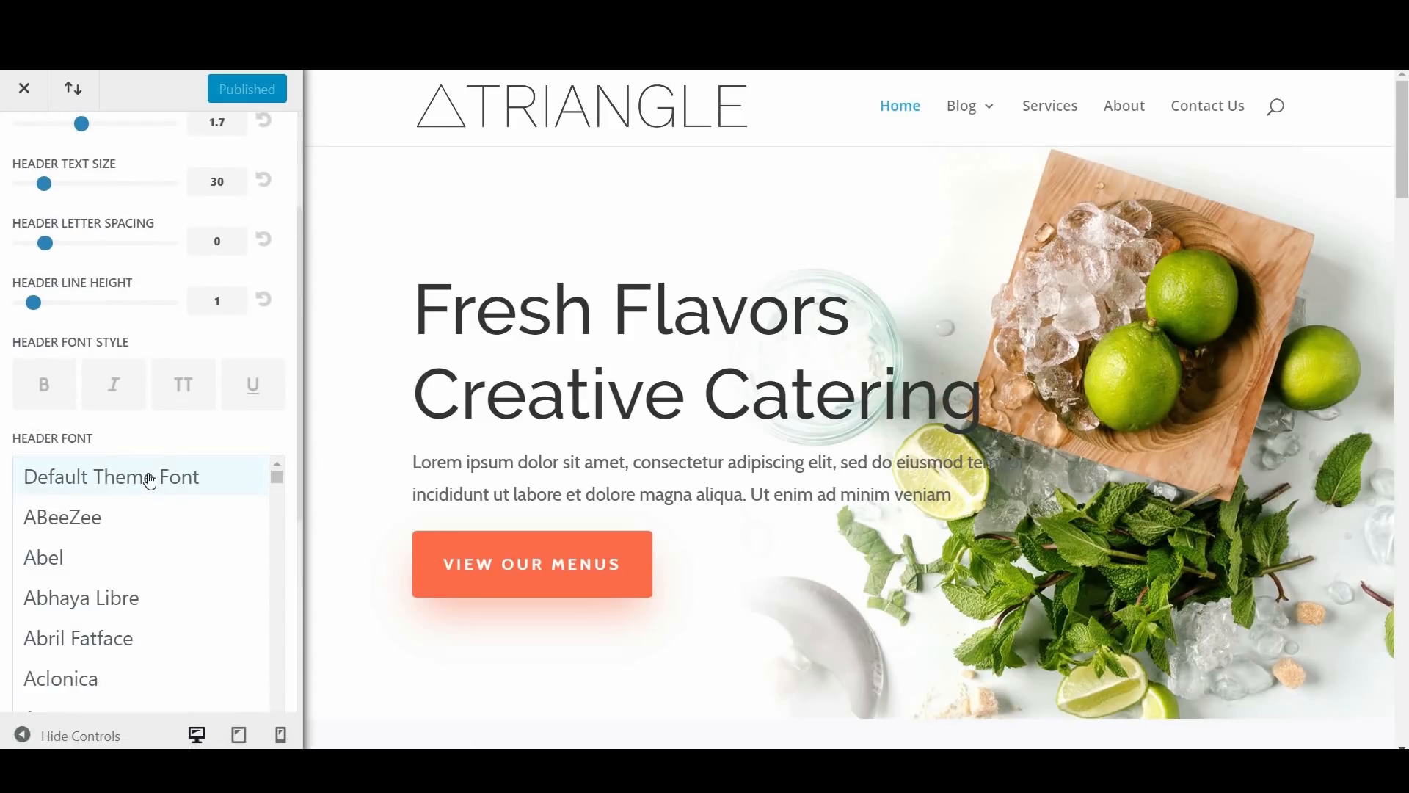
pyautogui.click(145, 477)
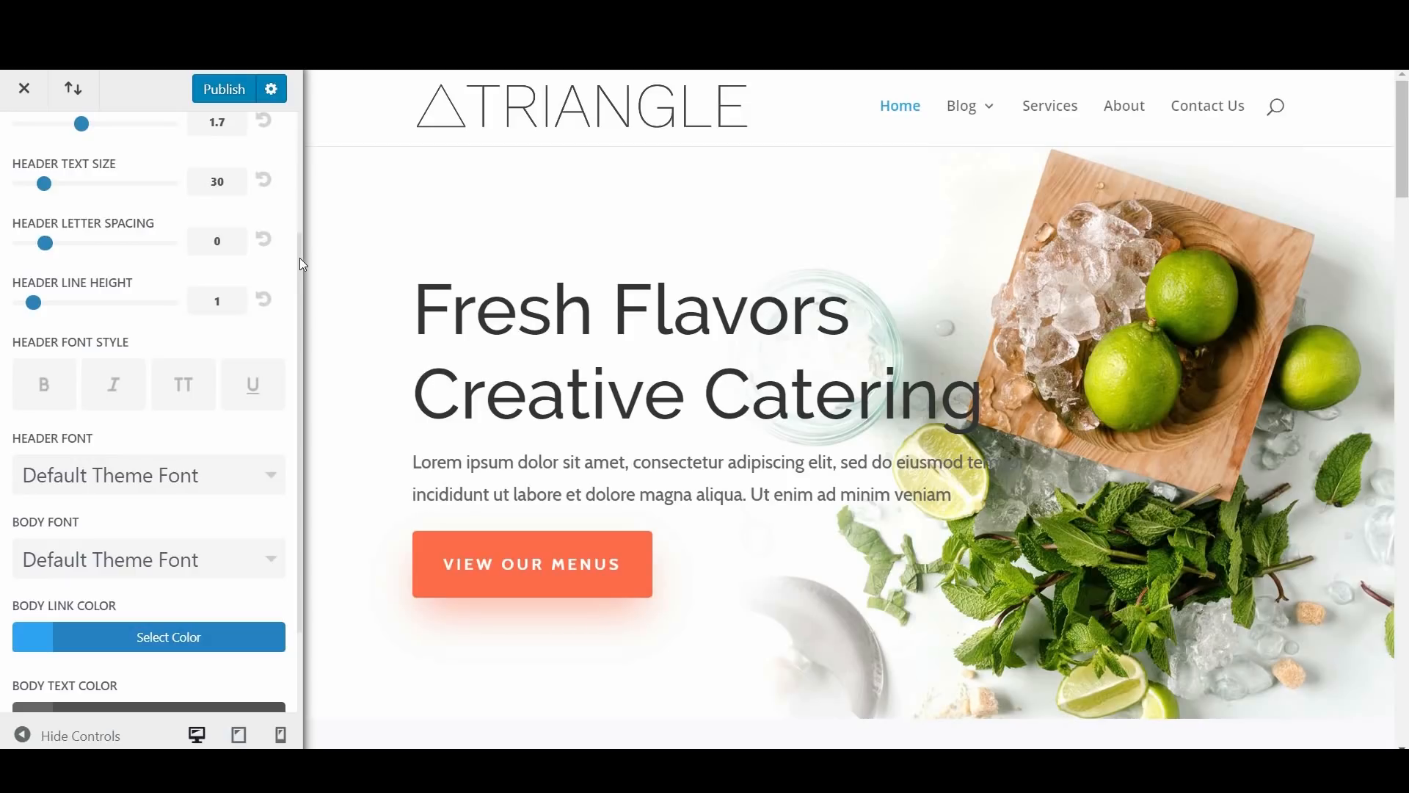
pyautogui.scroll(5, 234, 388)
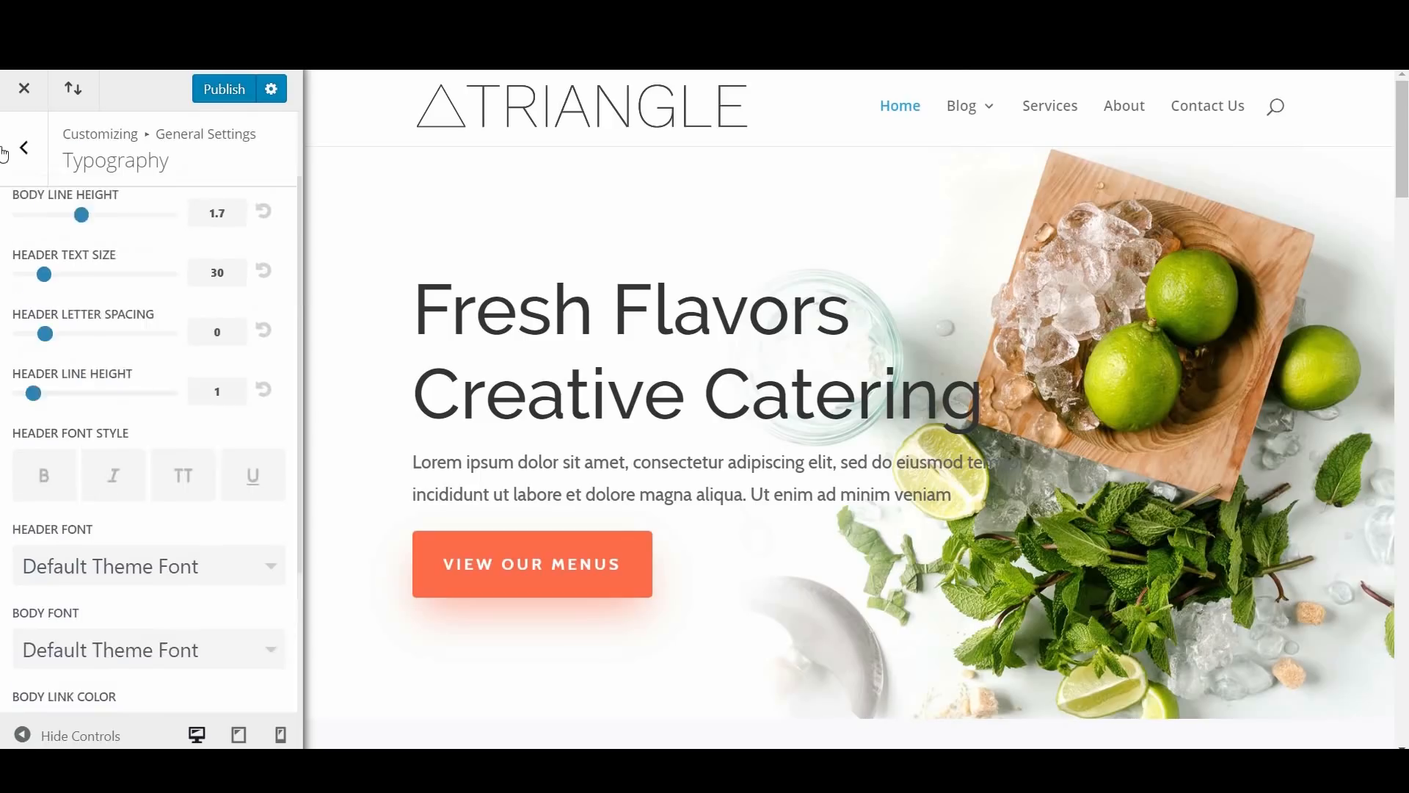
pyautogui.click(24, 172)
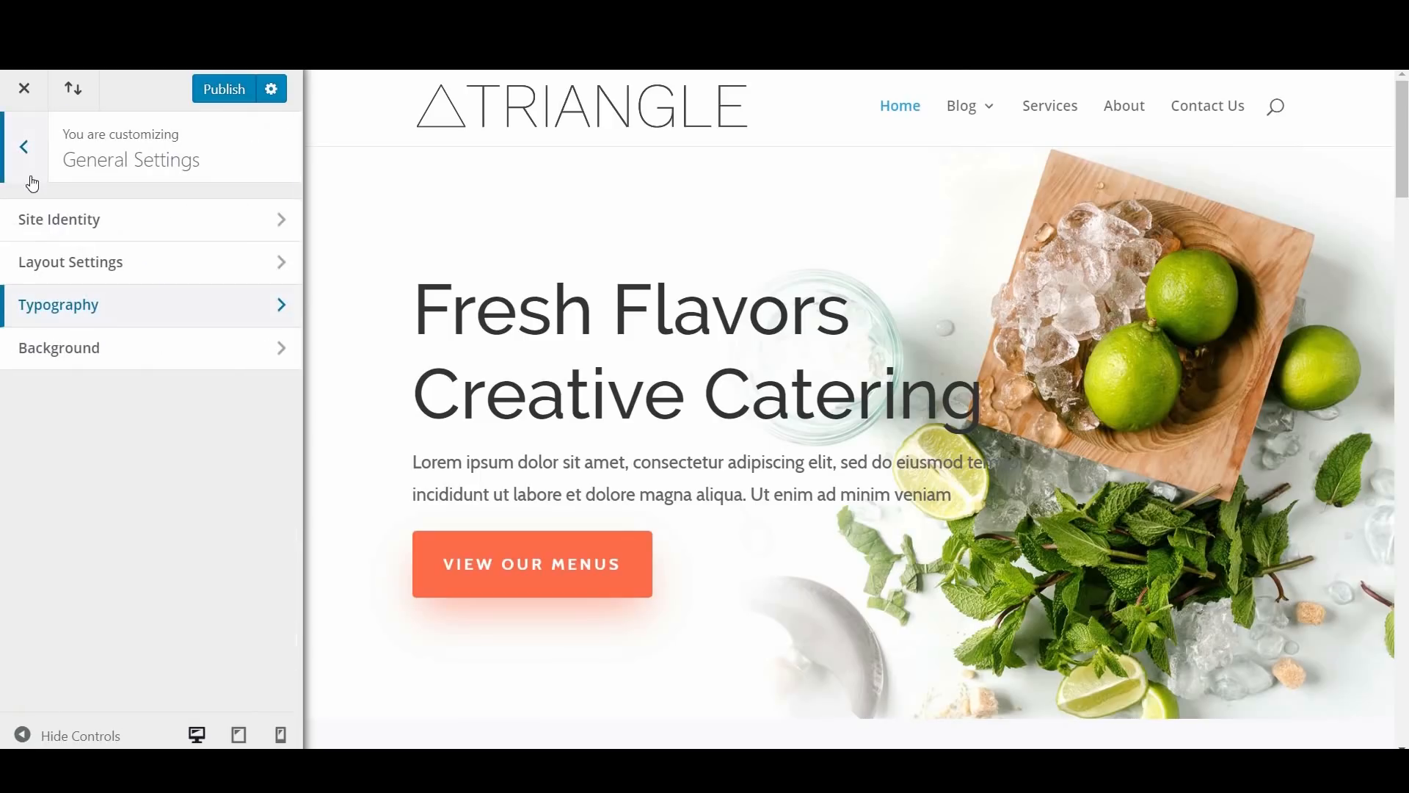
pyautogui.click(26, 176)
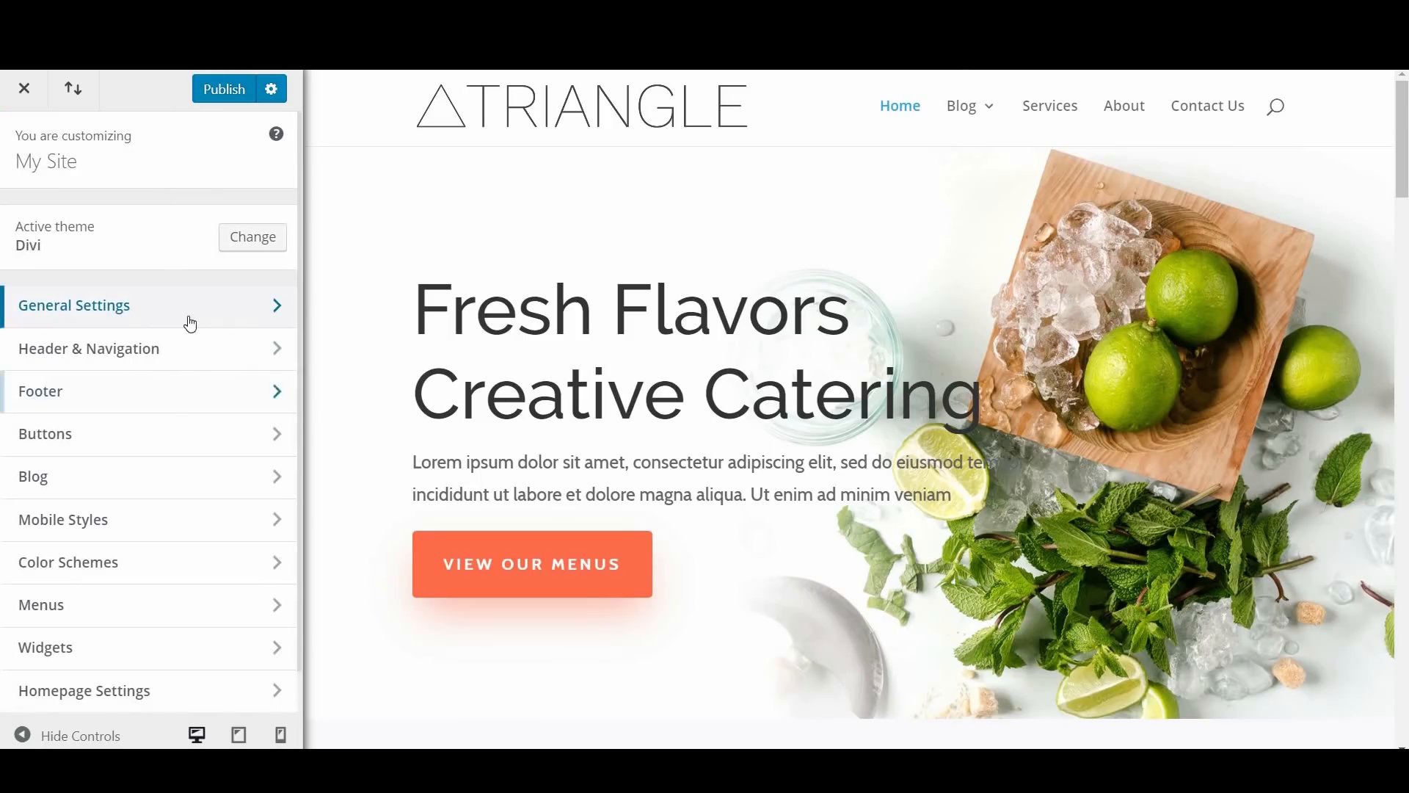
# Step: View the Site Identity options under General Settings and go back to the General Settings list
pyautogui.click(206, 320)
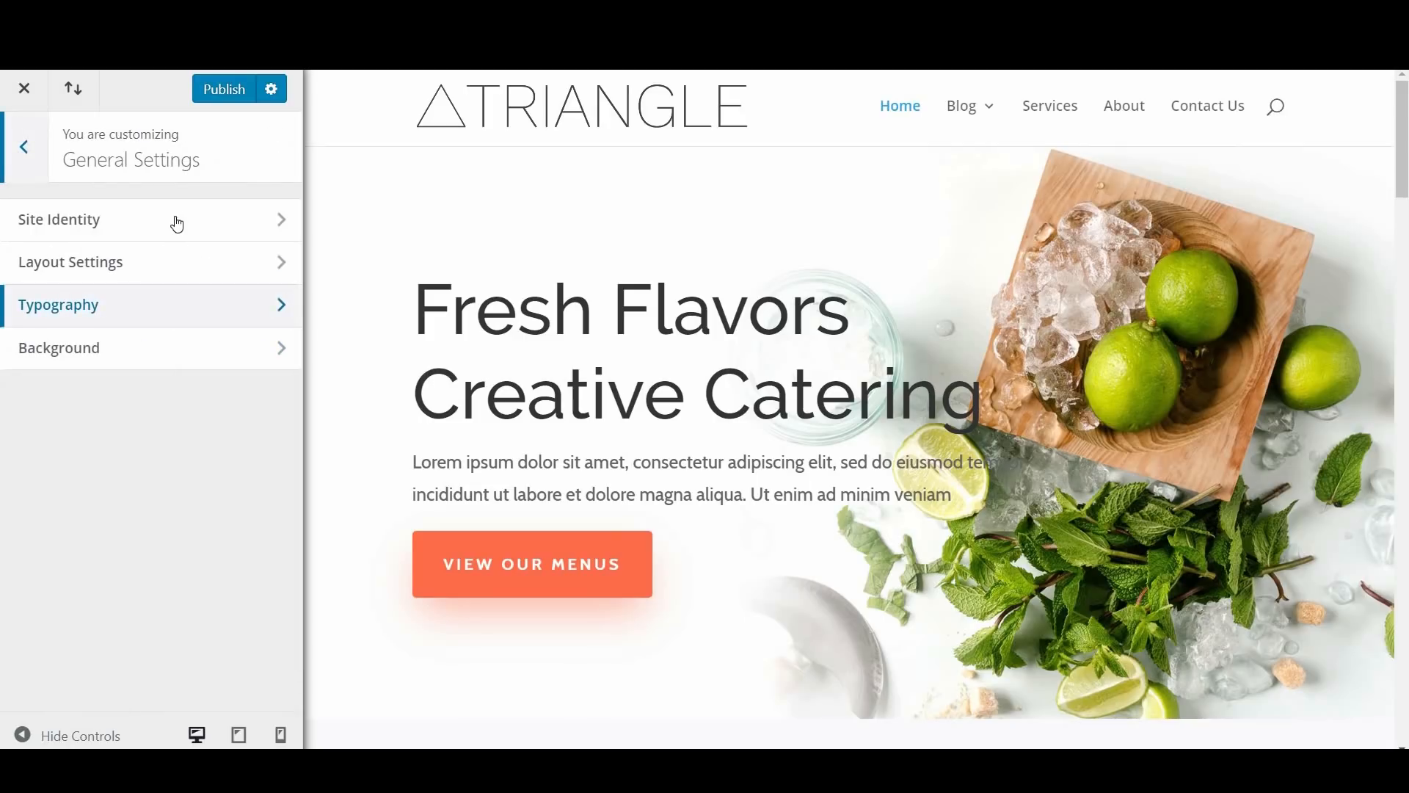
pyautogui.click(190, 224)
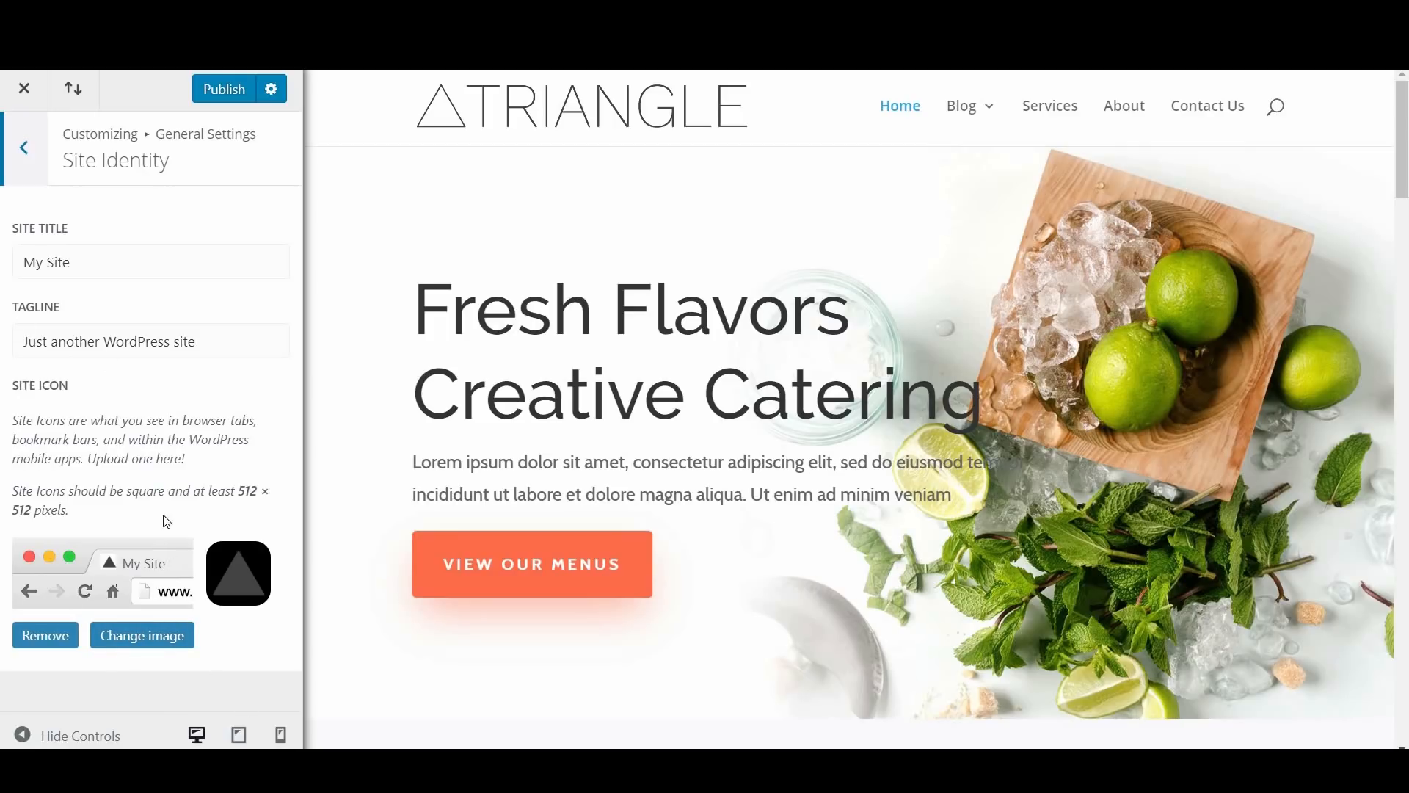
pyautogui.click(19, 171)
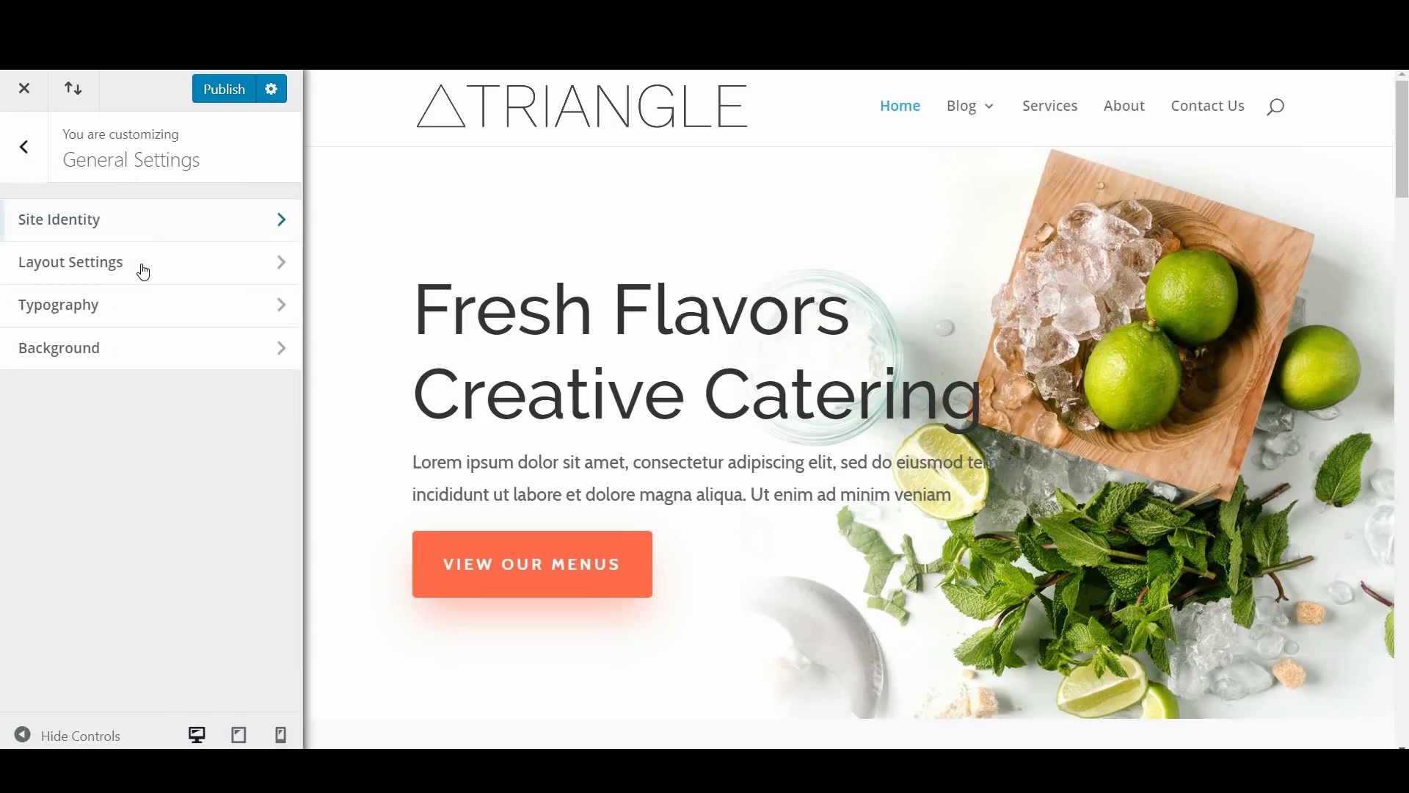
# Step: Try the boxed layout and a website content width of 1124 in Layout Settings, reverting both changes
pyautogui.click(242, 282)
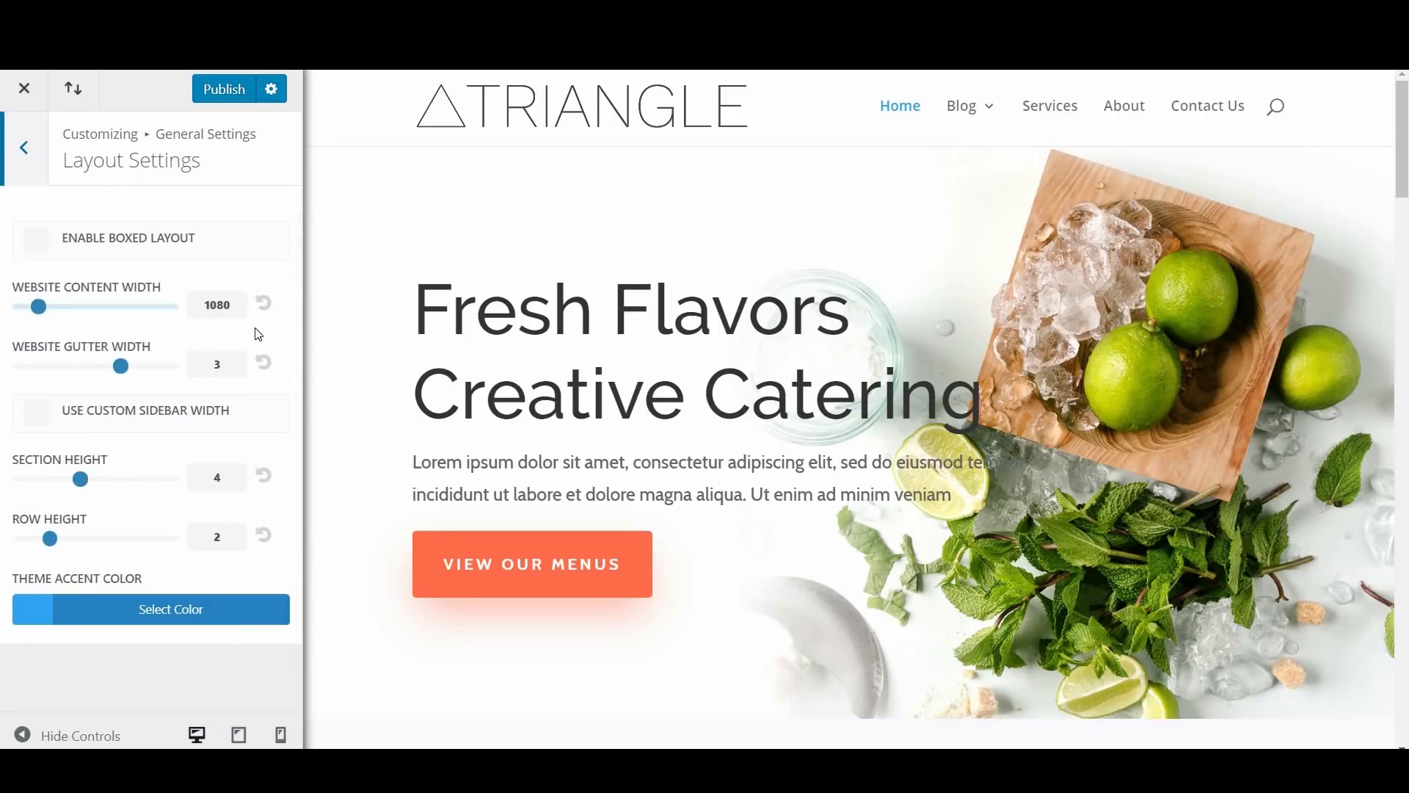
pyautogui.click(36, 241)
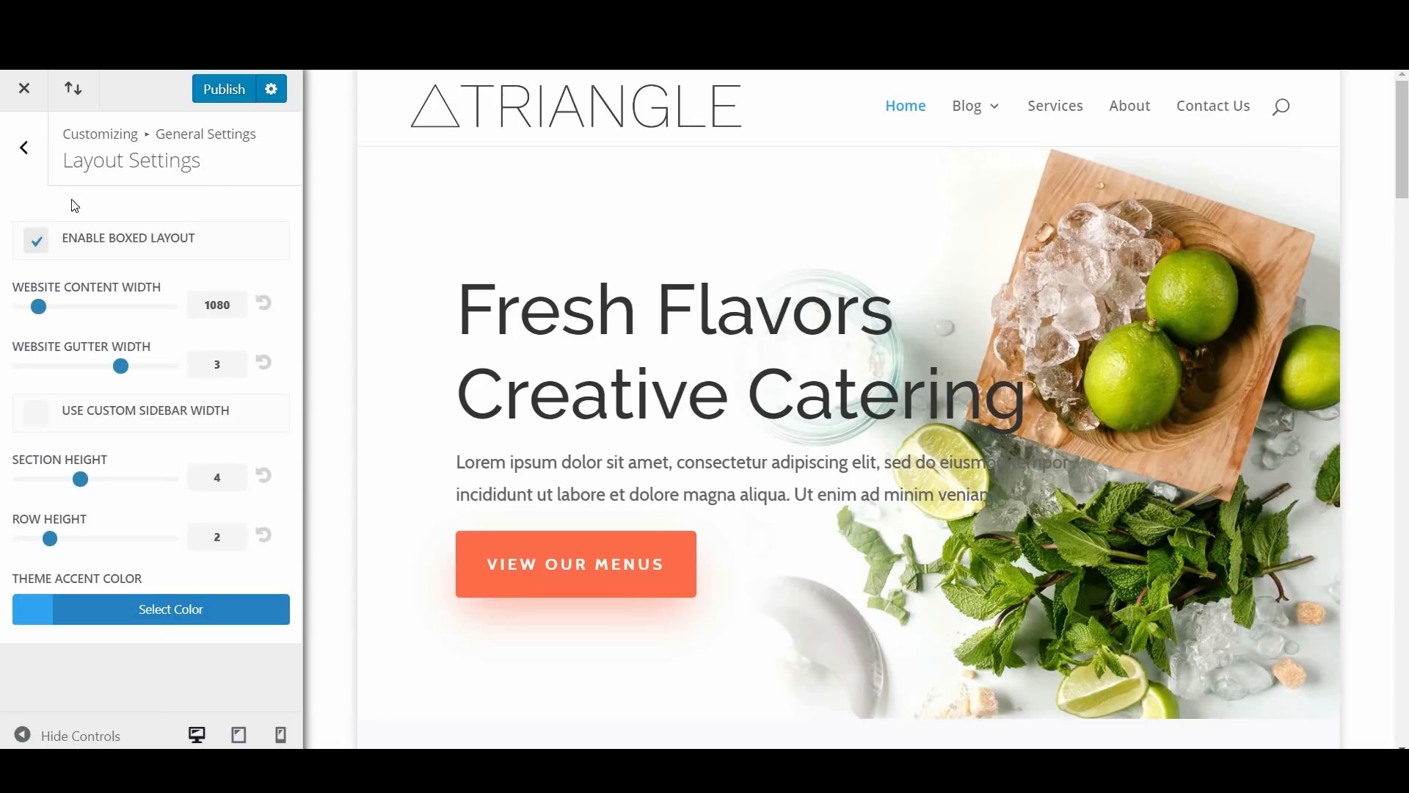
pyautogui.click(45, 250)
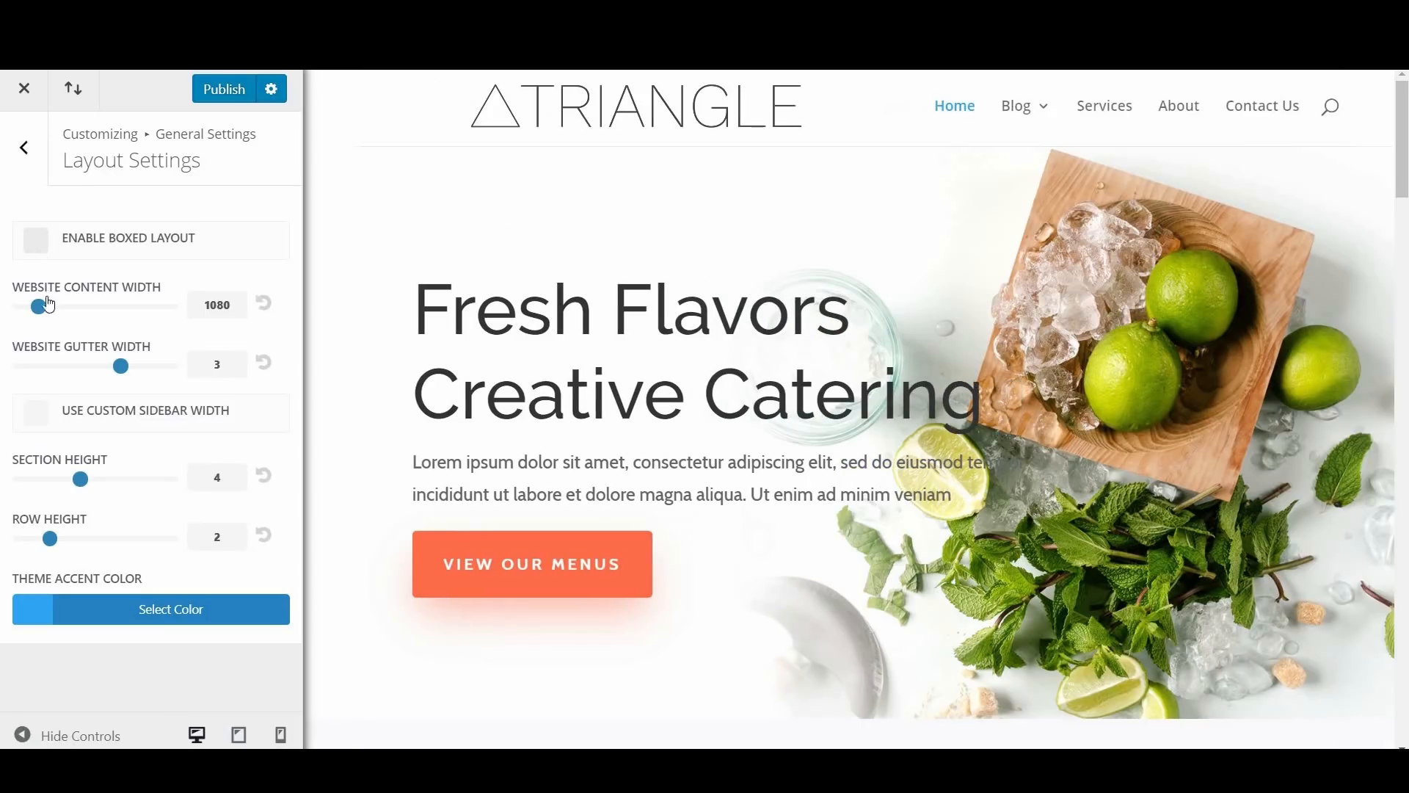
pyautogui.moveTo(48, 311); pyautogui.dragTo(53, 308)
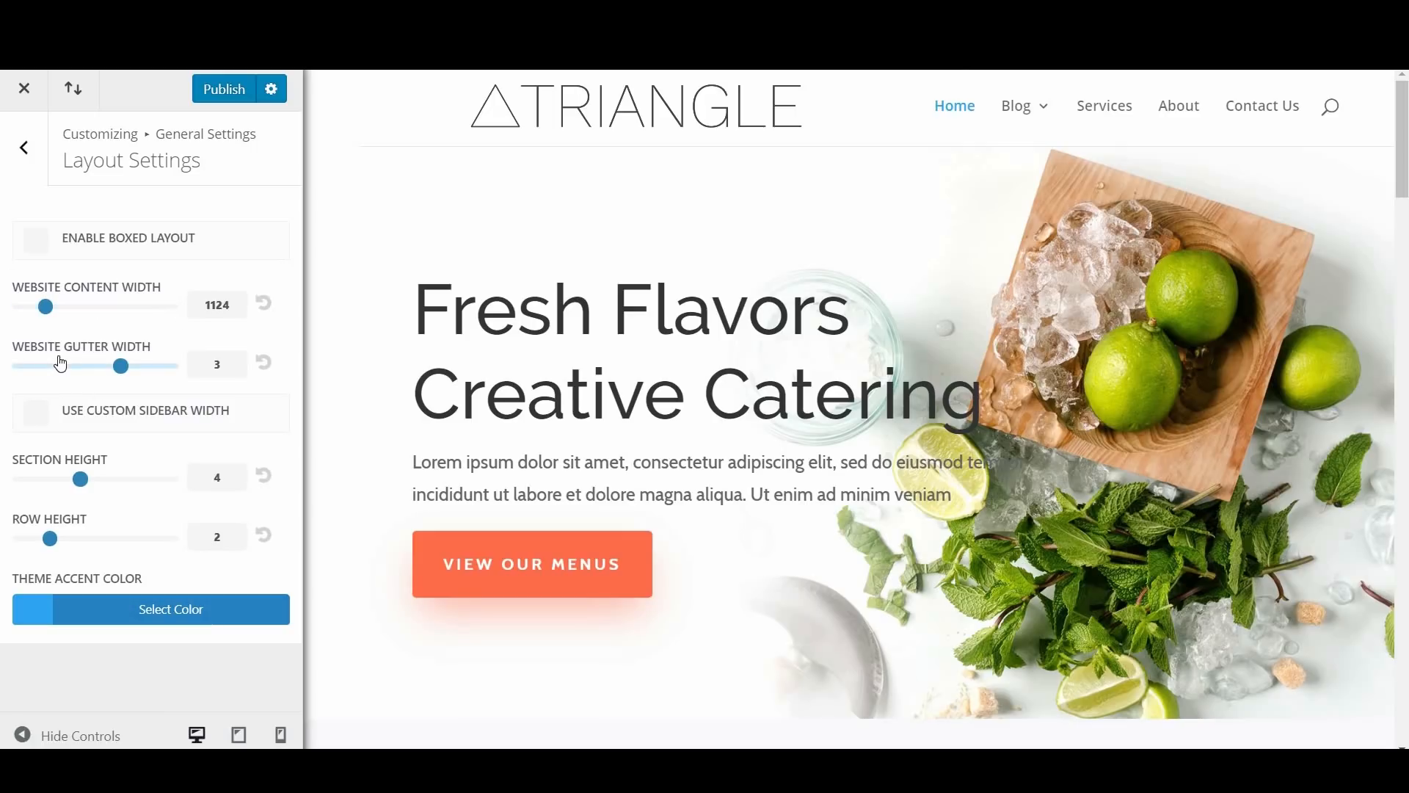
pyautogui.click(262, 302)
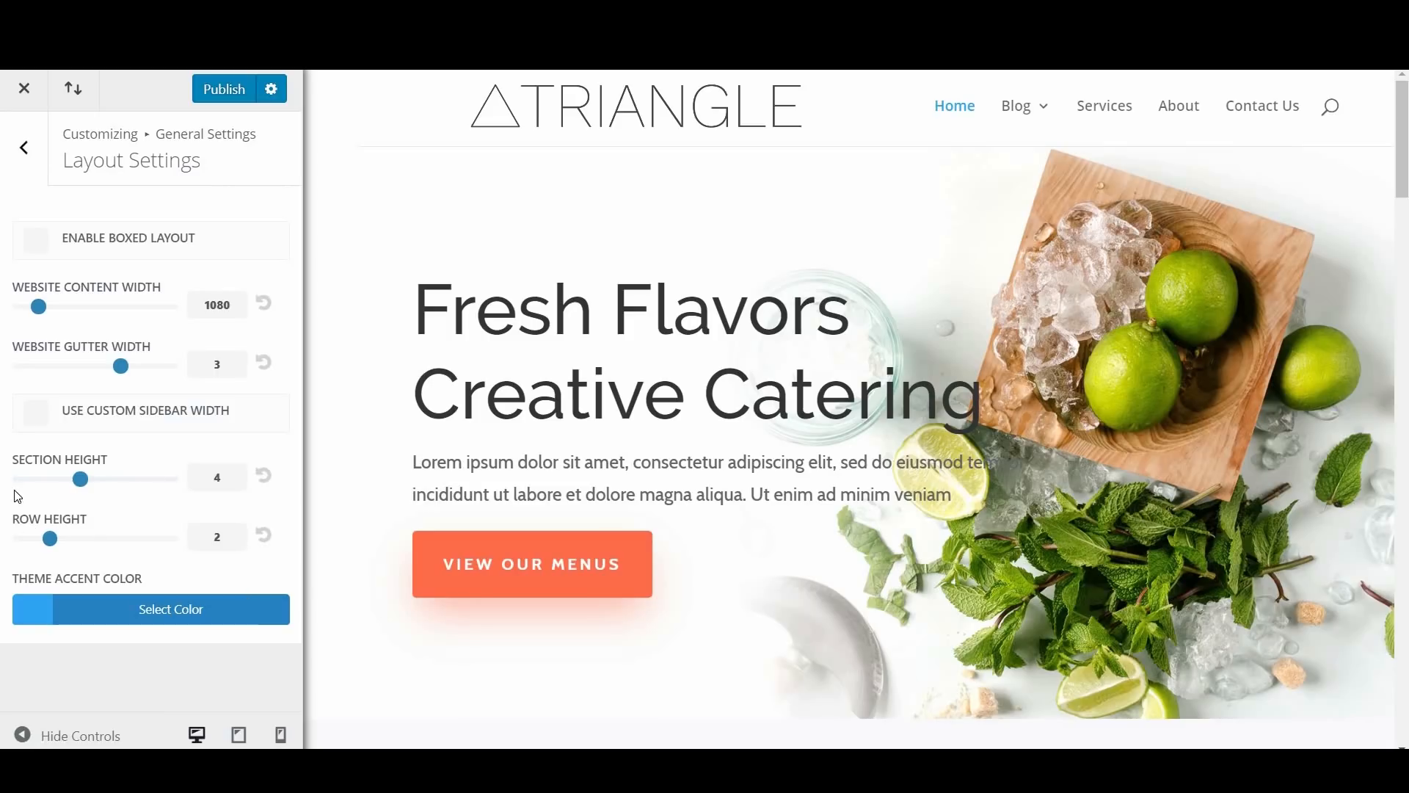
# Step: Try the custom sidebar width option in Layout Settings and turn it off again
pyautogui.click(40, 421)
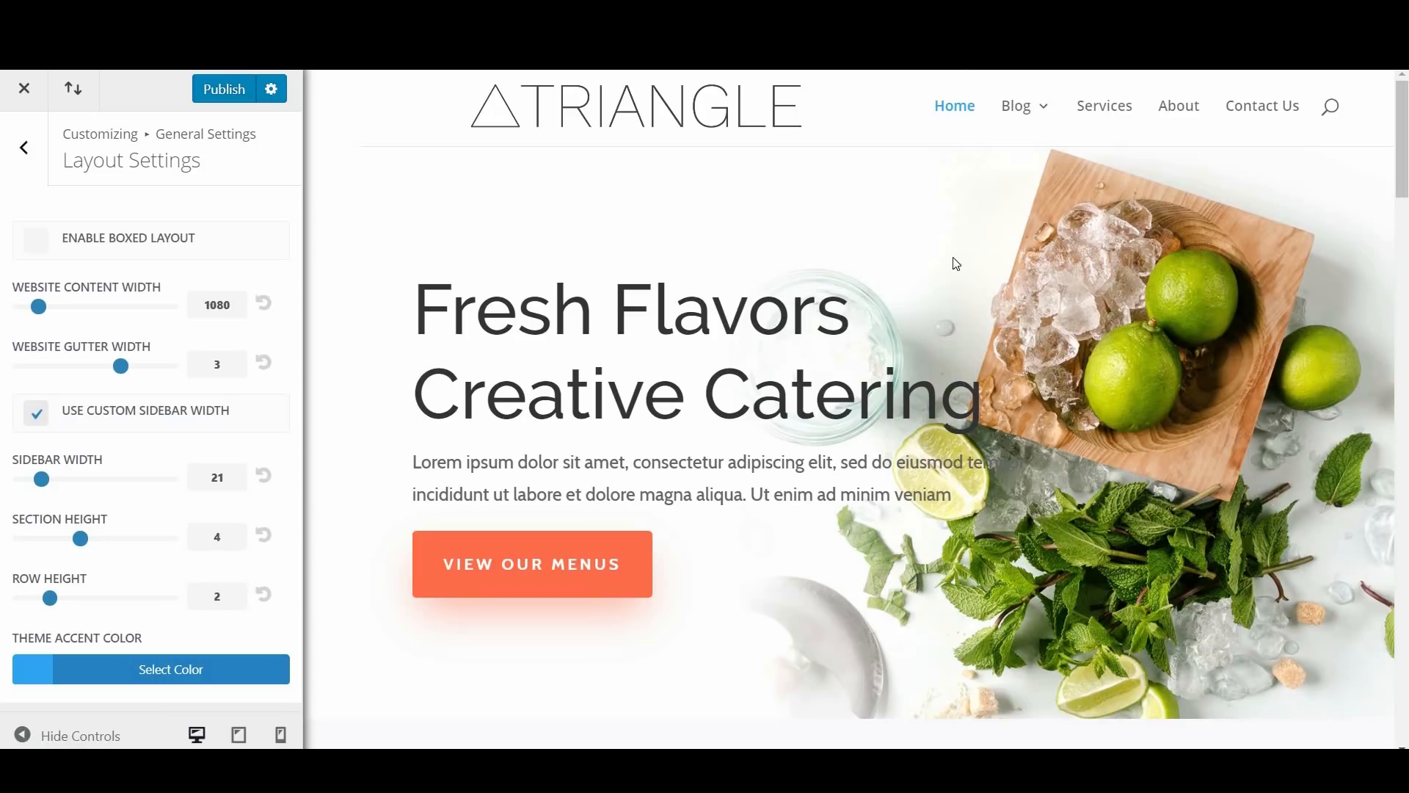
pyautogui.click(39, 421)
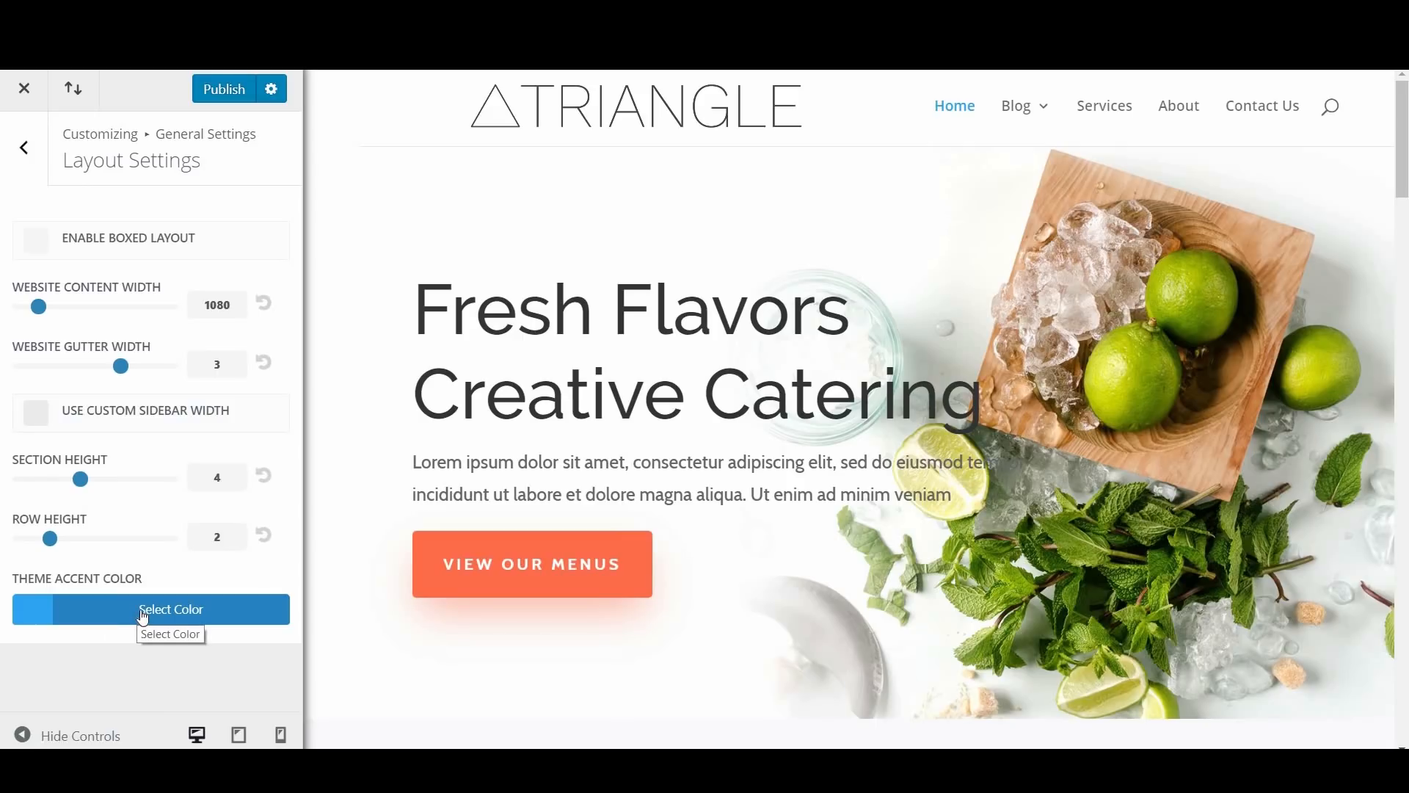
# Step: Try #ffffff as the theme accent color, settle on the turquoise swatch #0ddadd, and return to the General Settings list
pyautogui.click(144, 618)
pyautogui.scroll(-3, 117, 539)
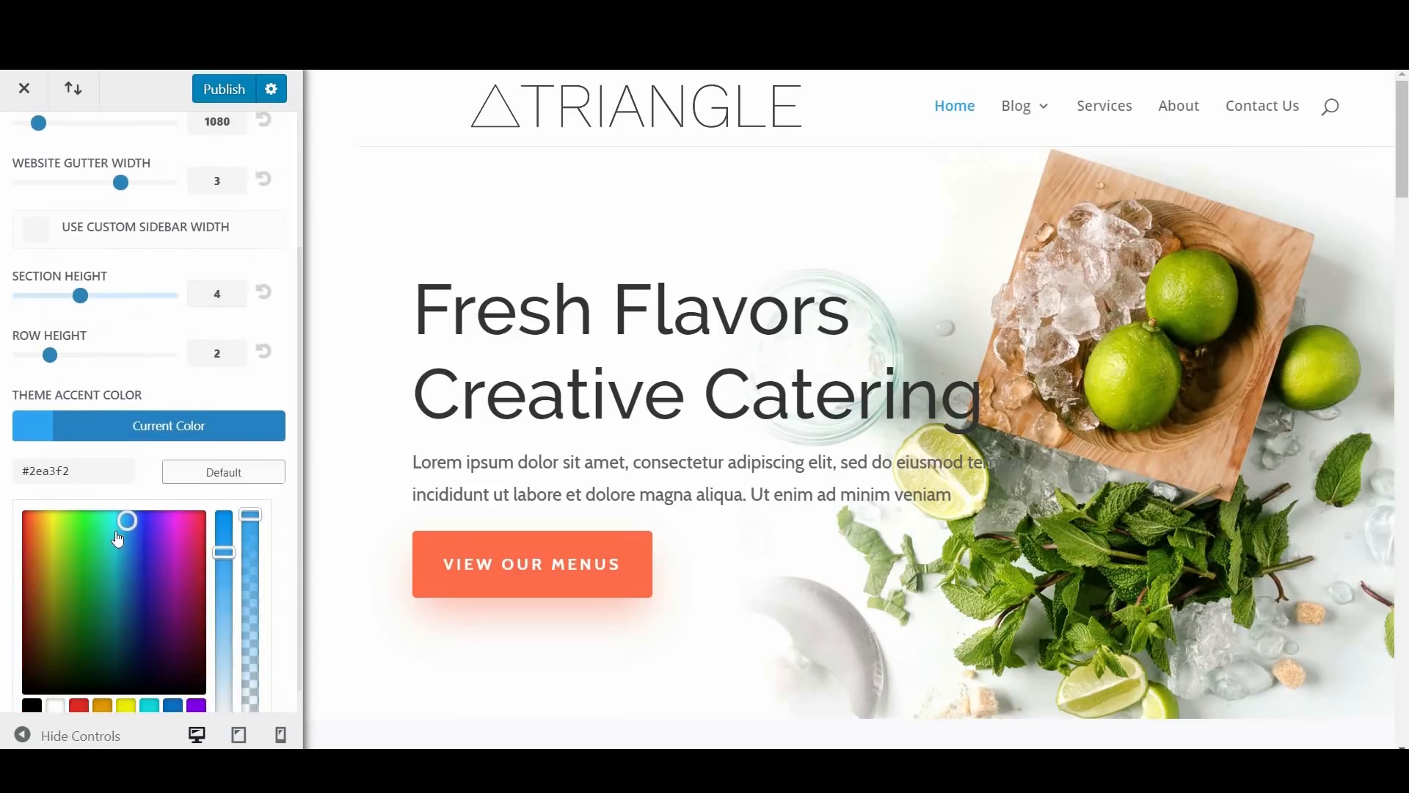
pyautogui.scroll(-1, 117, 540)
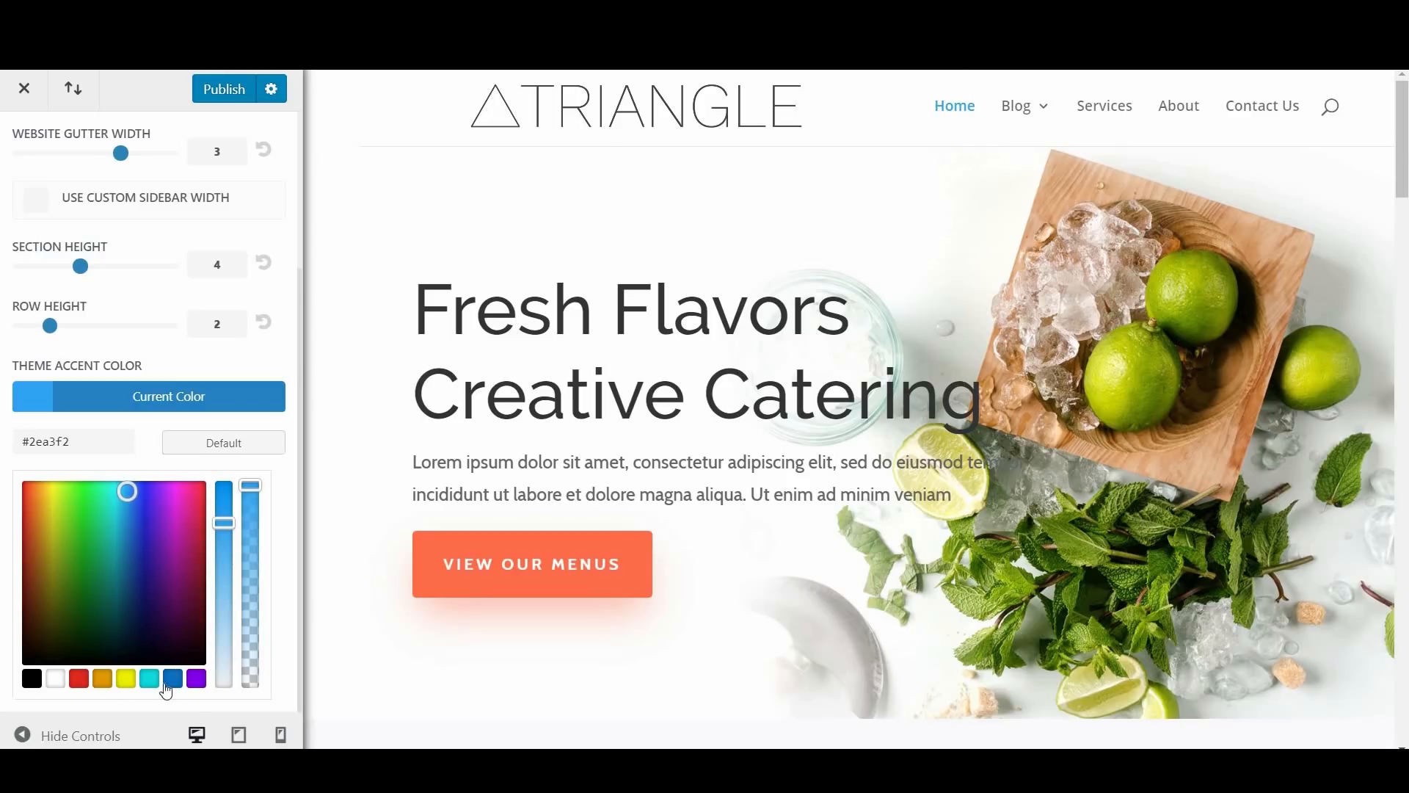
pyautogui.doubleClick(62, 442)
pyautogui.press('BackSpace')
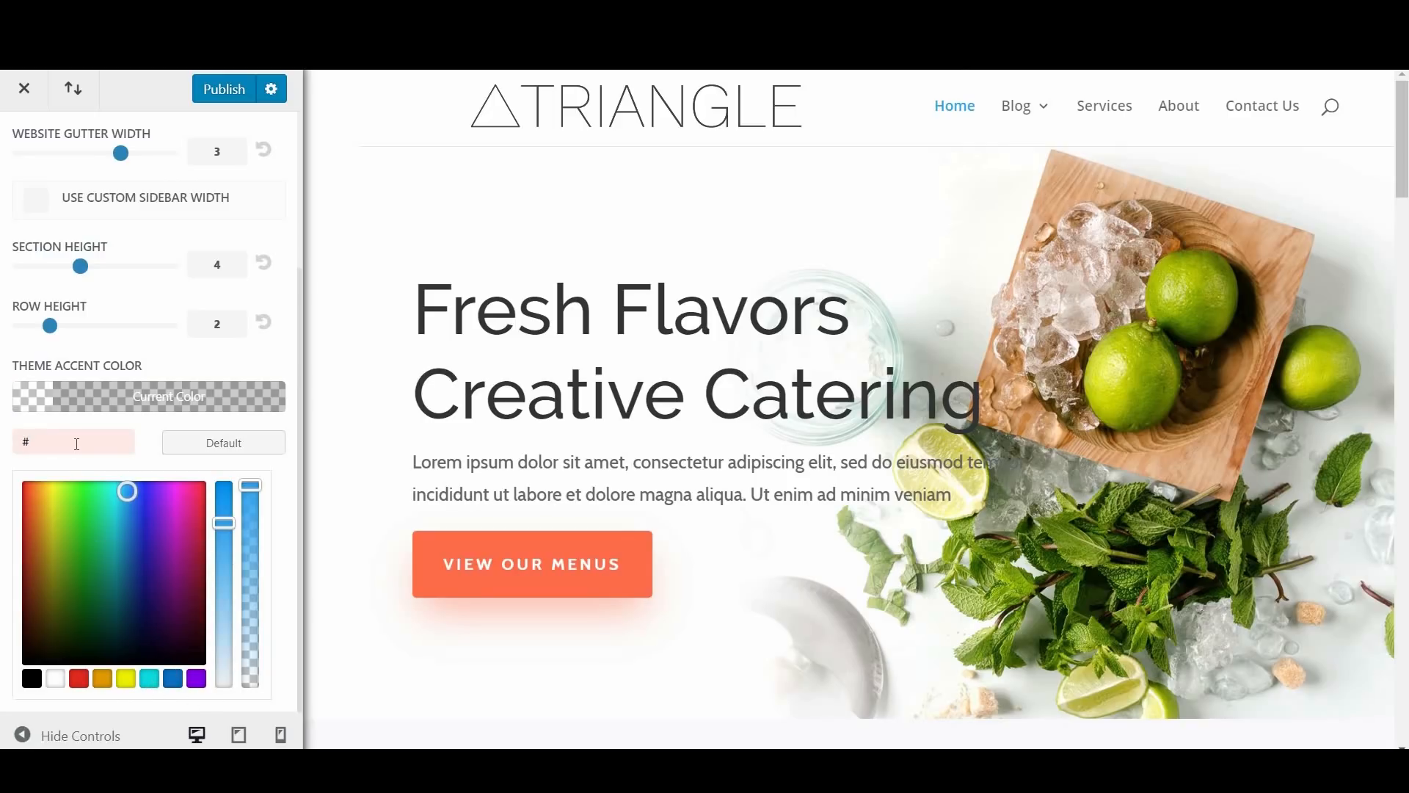
pyautogui.write('ffffff')
pyautogui.click(149, 679)
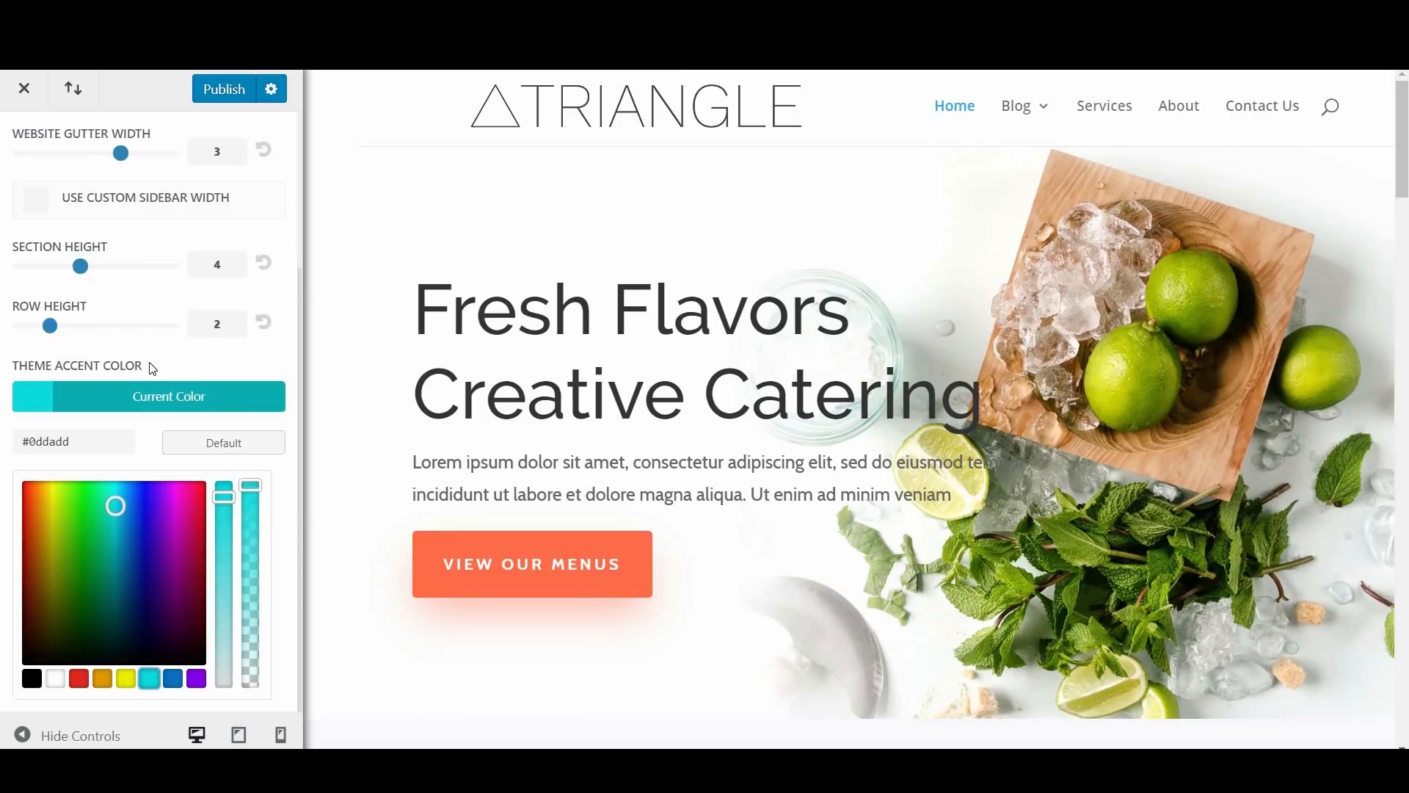
pyautogui.scroll(4, 152, 369)
pyautogui.click(35, 171)
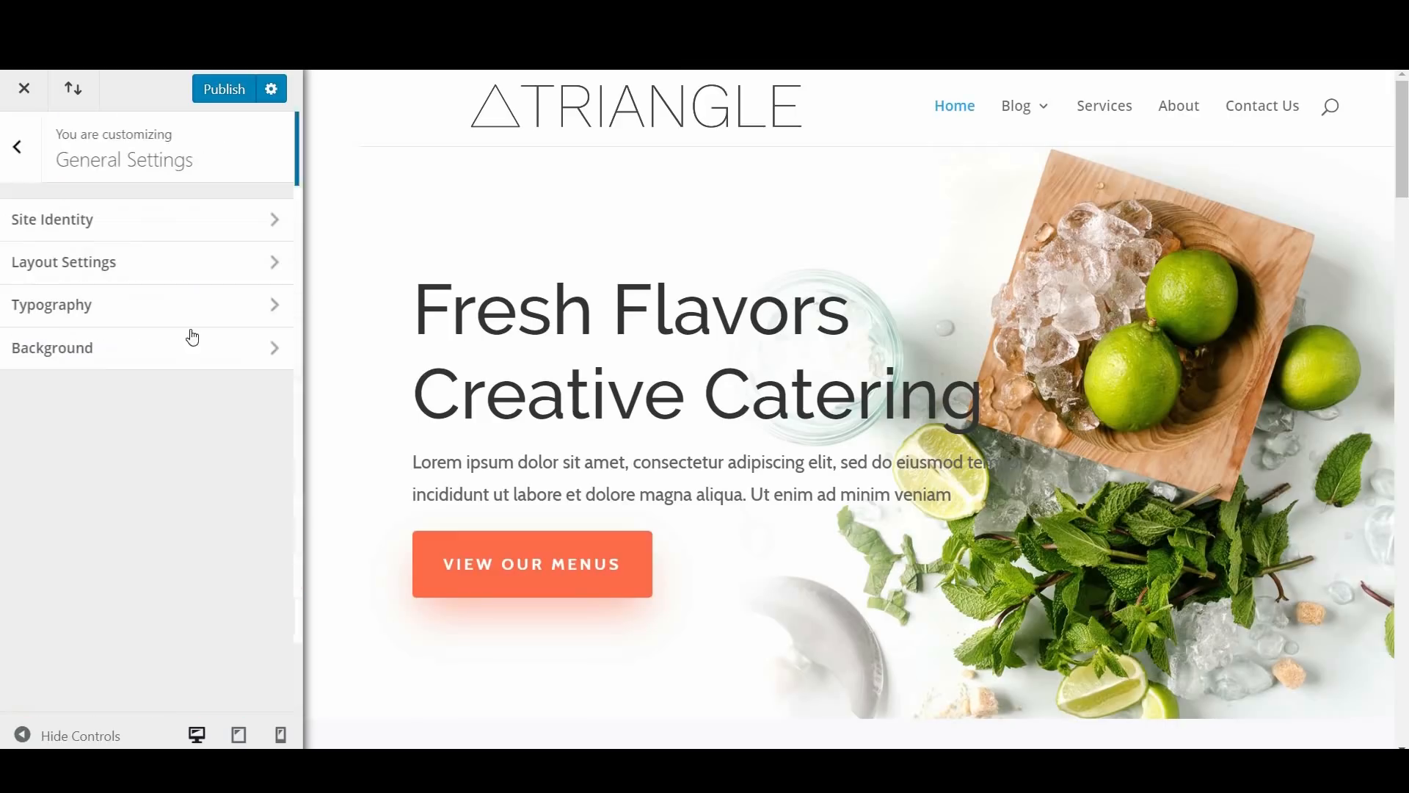
# Step: Open the Typography settings and bring the home page's service cards and the body color options into view
pyautogui.click(144, 317)
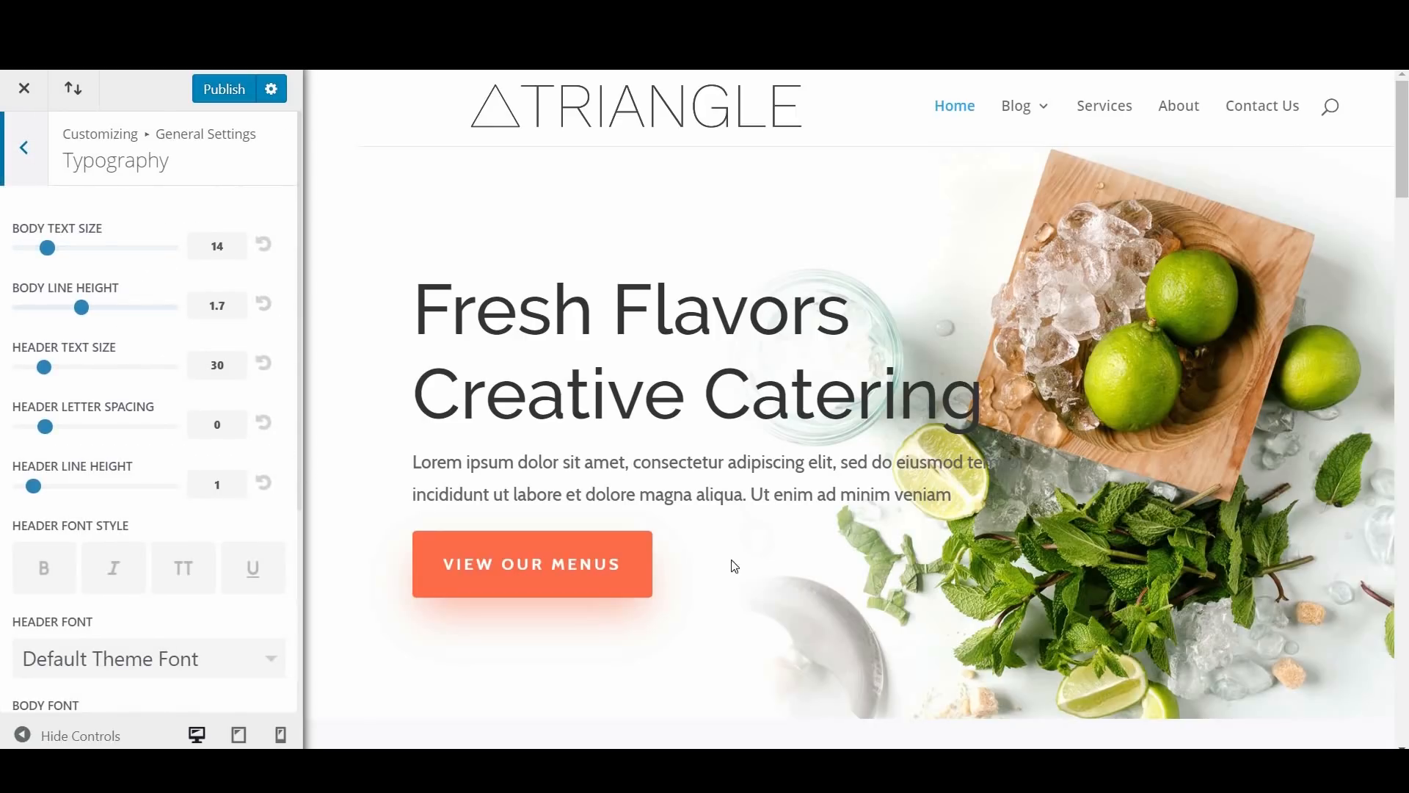
pyautogui.scroll(-4, 361, 515)
pyautogui.scroll(-6, 920, 457)
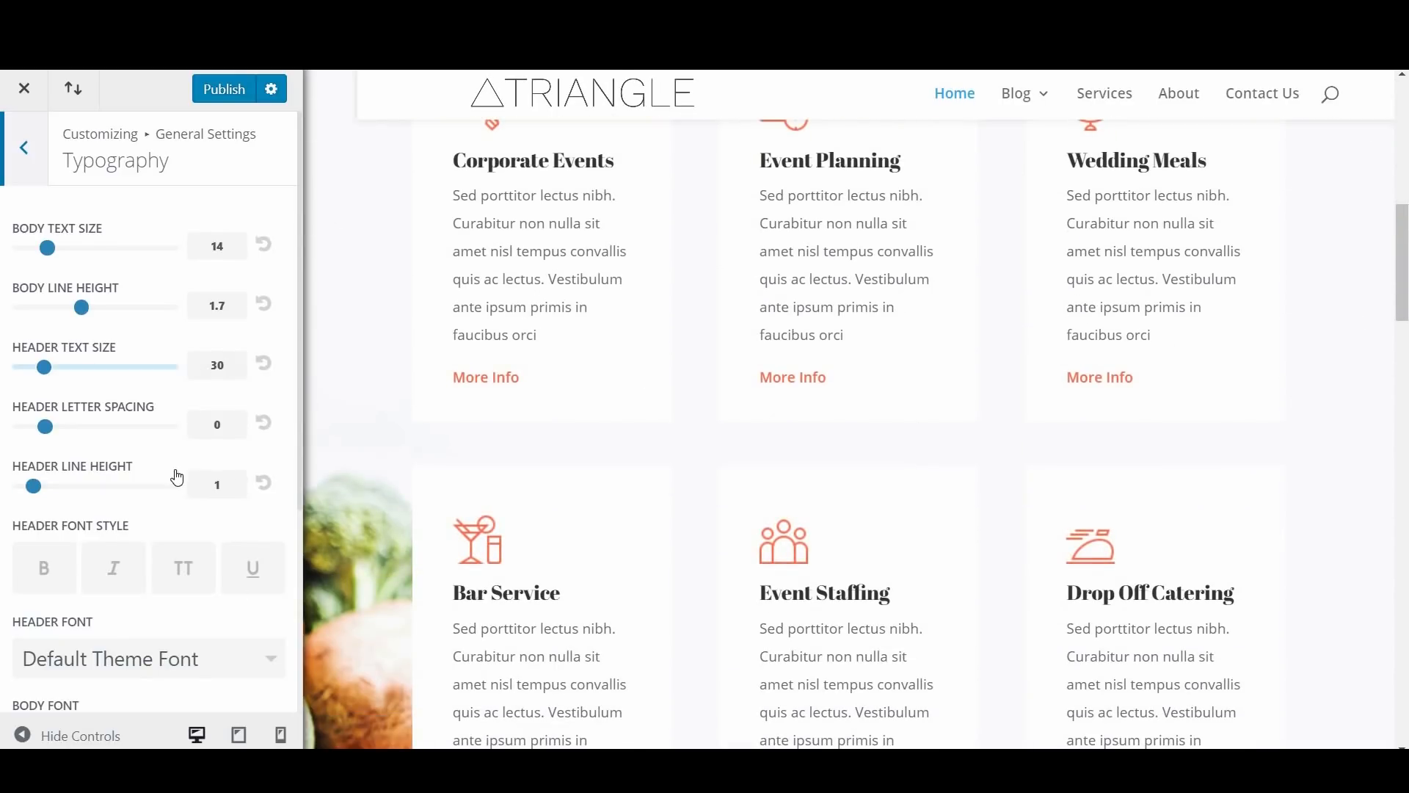
pyautogui.scroll(-4, 176, 476)
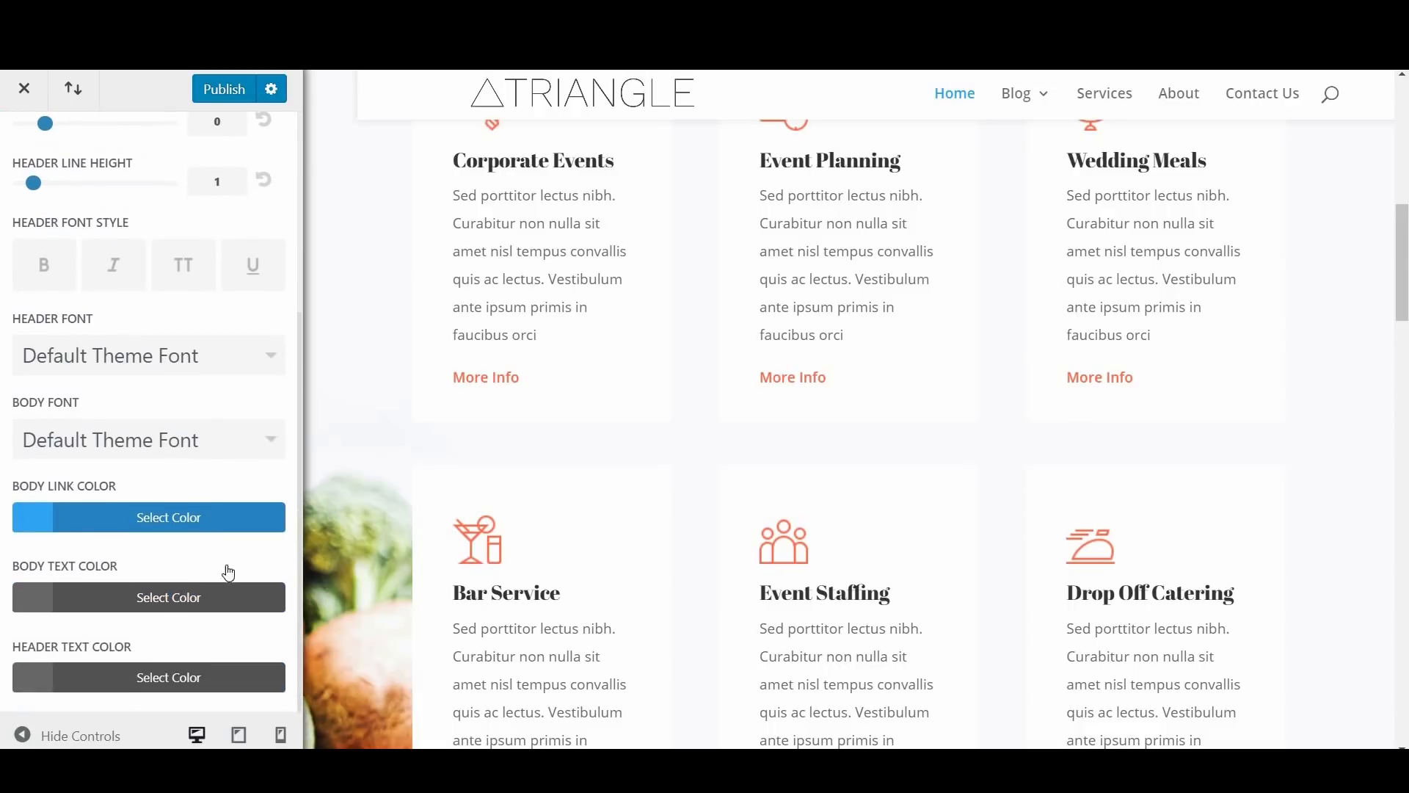
# Step: Try yellow #edf000 and black #000000 as the body text color, and restore its default color
pyautogui.click(123, 613)
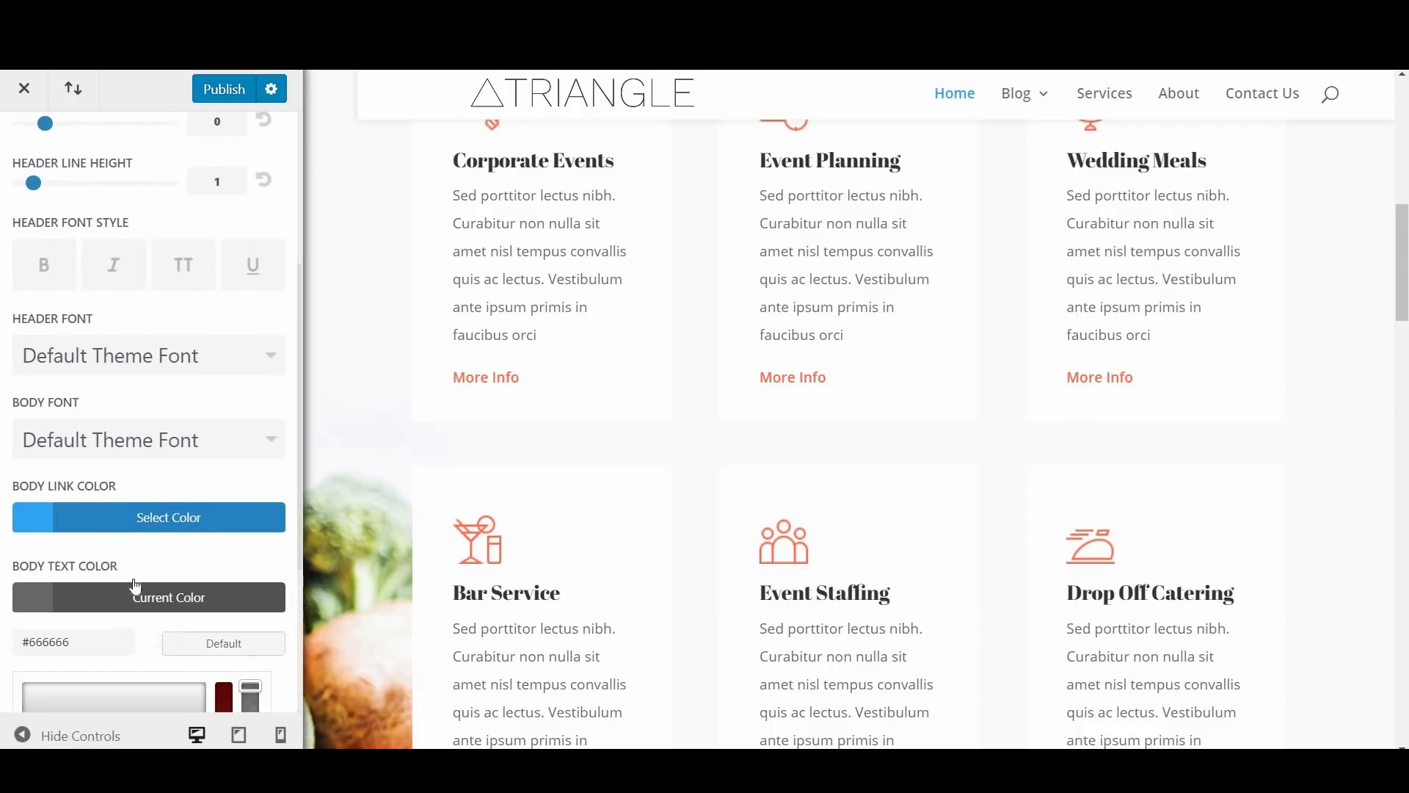
pyautogui.scroll(-2, 154, 607)
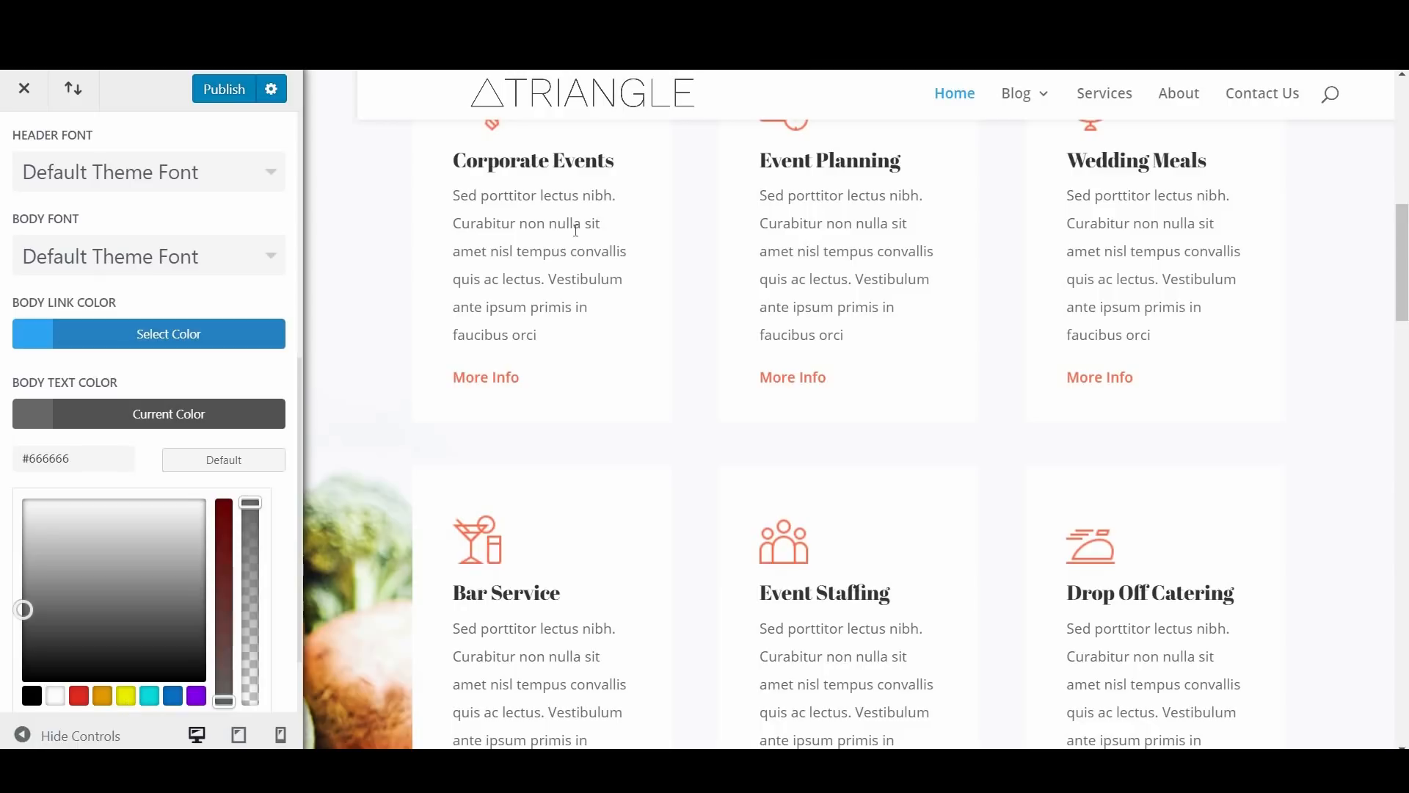
pyautogui.click(126, 695)
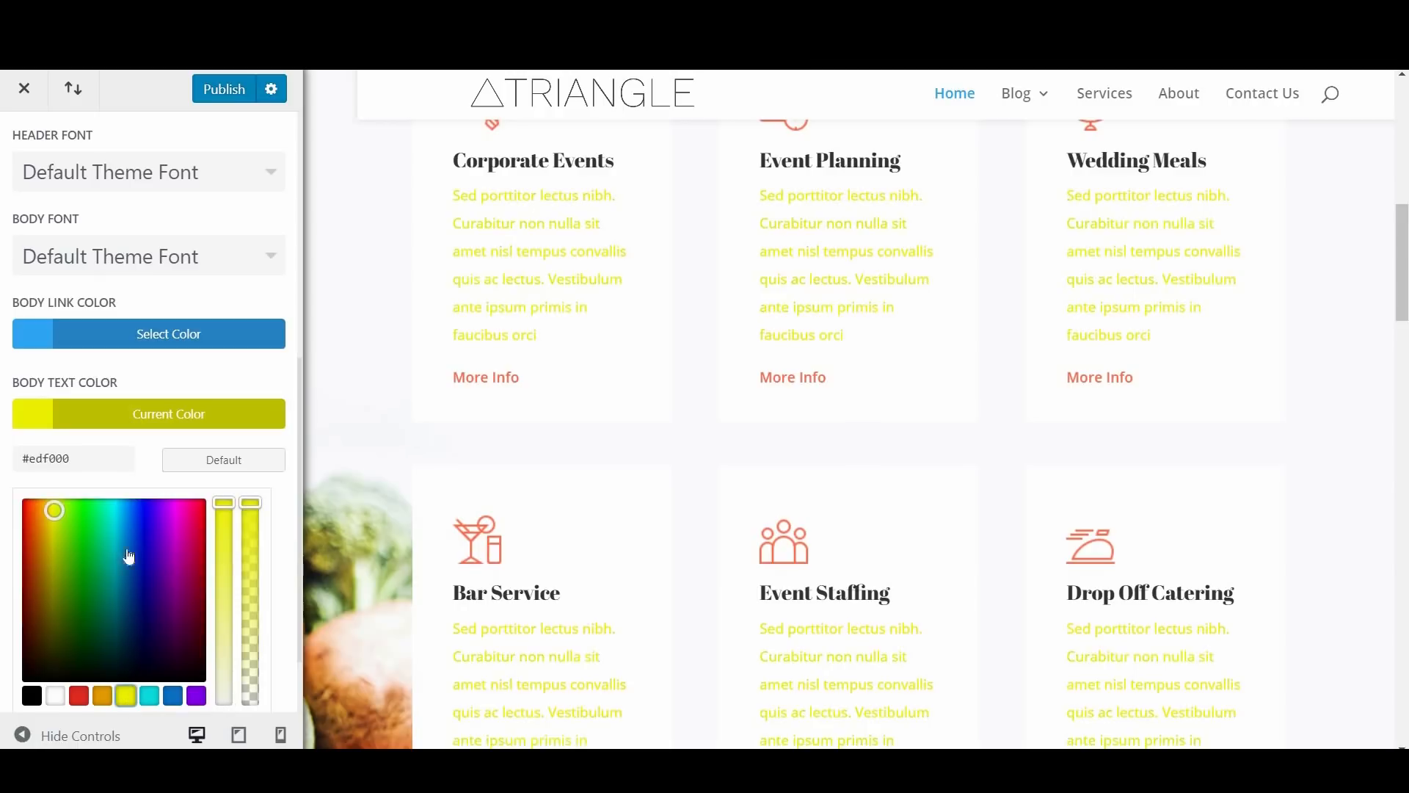
pyautogui.click(32, 695)
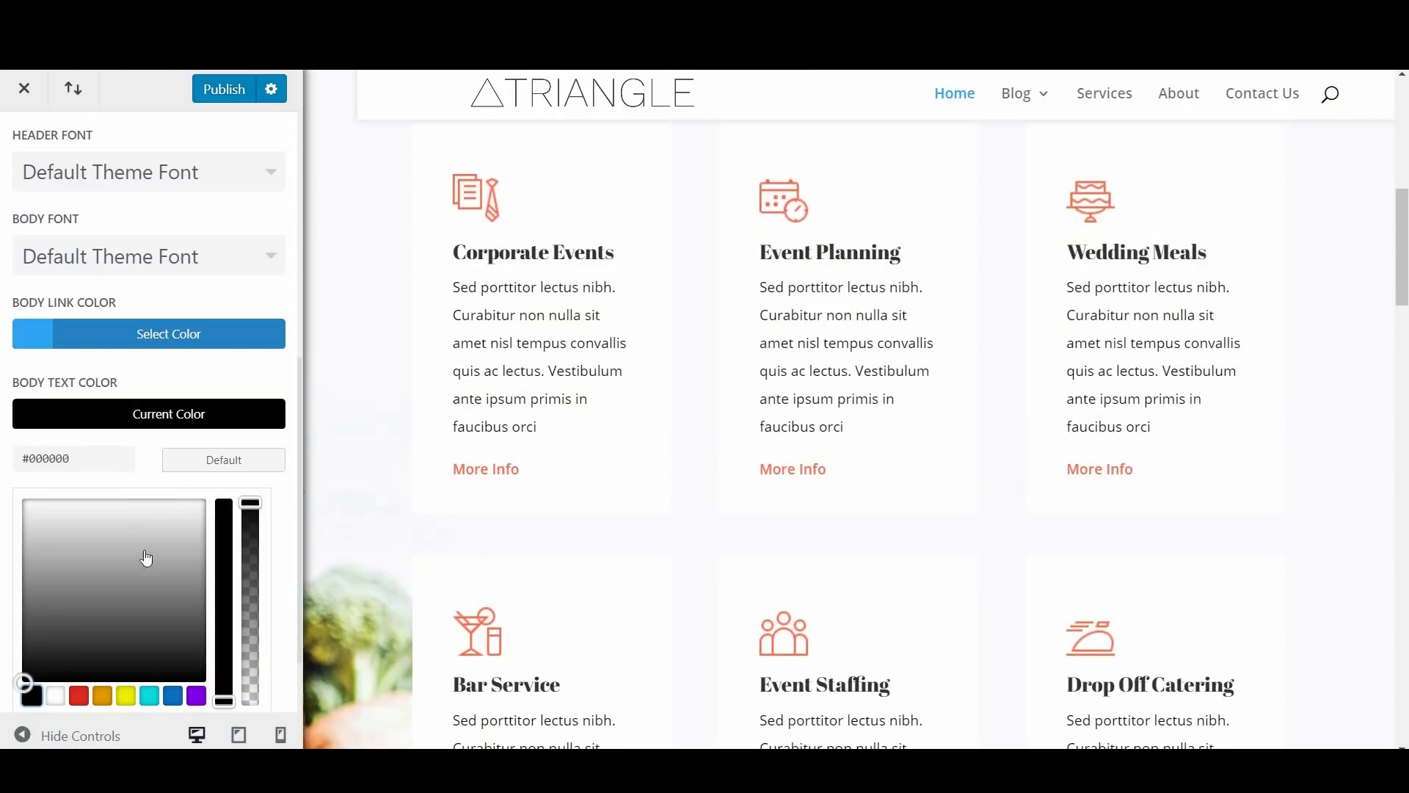
pyautogui.click(236, 478)
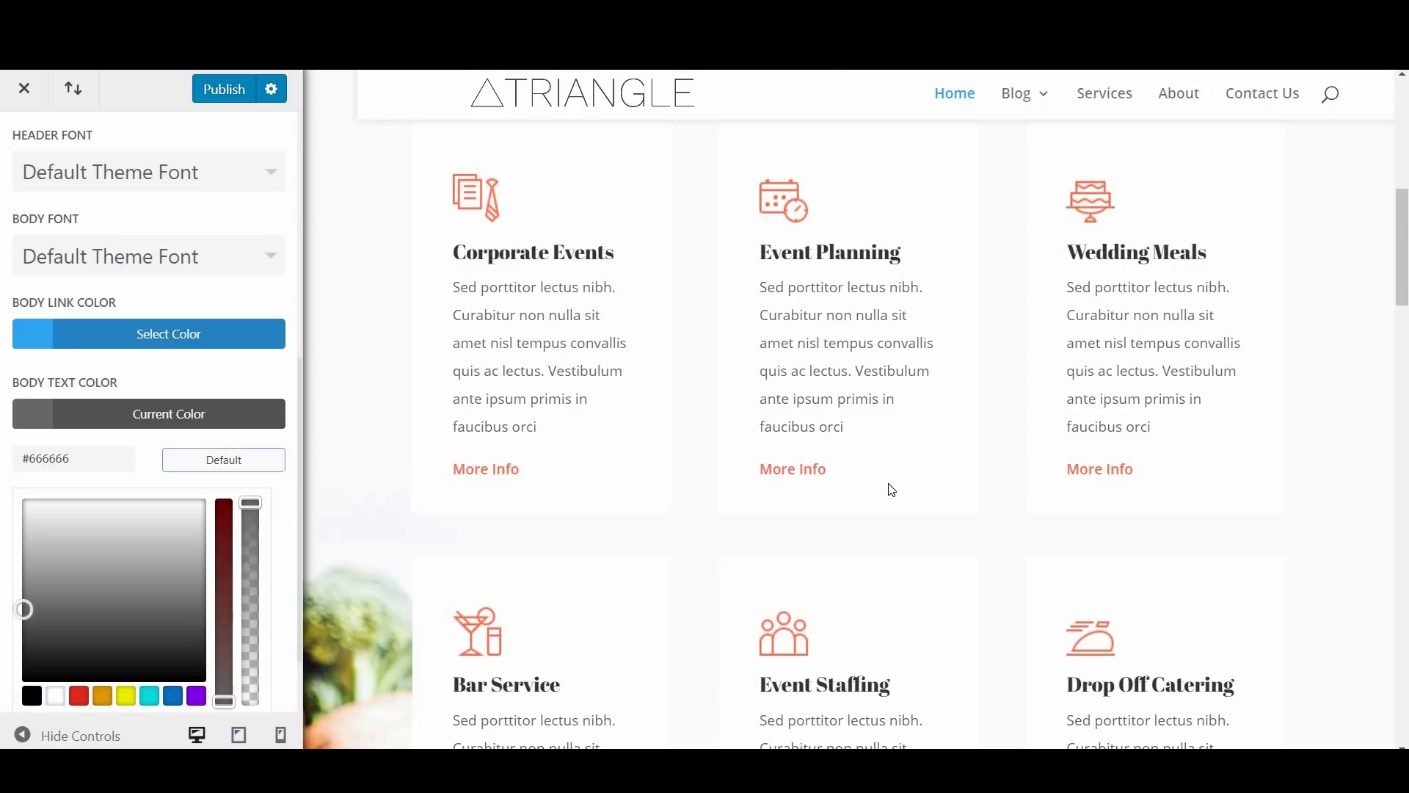
# Step: Look over the home page preview and the header and body font options in the Typography settings
pyautogui.scroll(8, 892, 490)
pyautogui.scroll(4, 202, 358)
pyautogui.scroll(2, 220, 426)
pyautogui.scroll(-2, 242, 487)
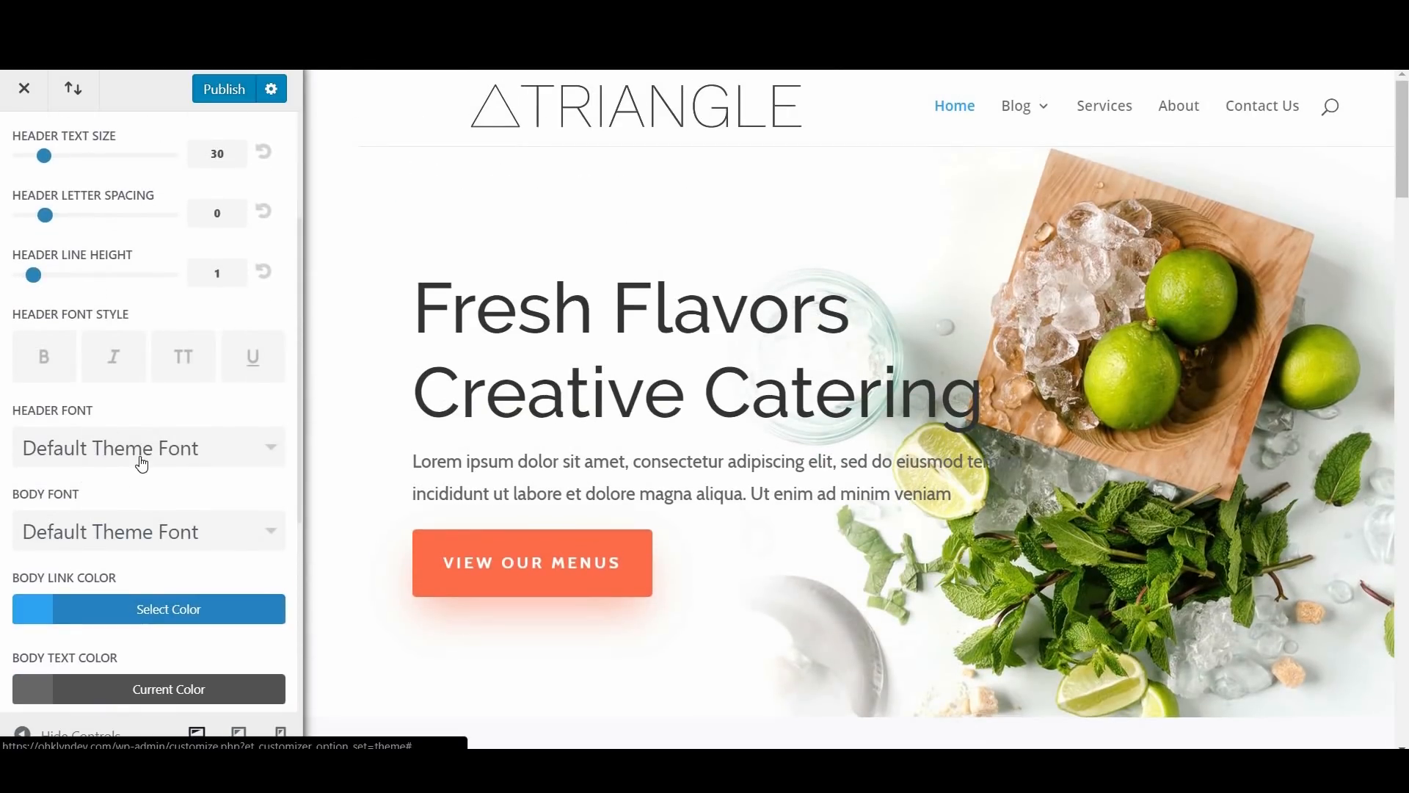
pyautogui.scroll(-1, 85, 389)
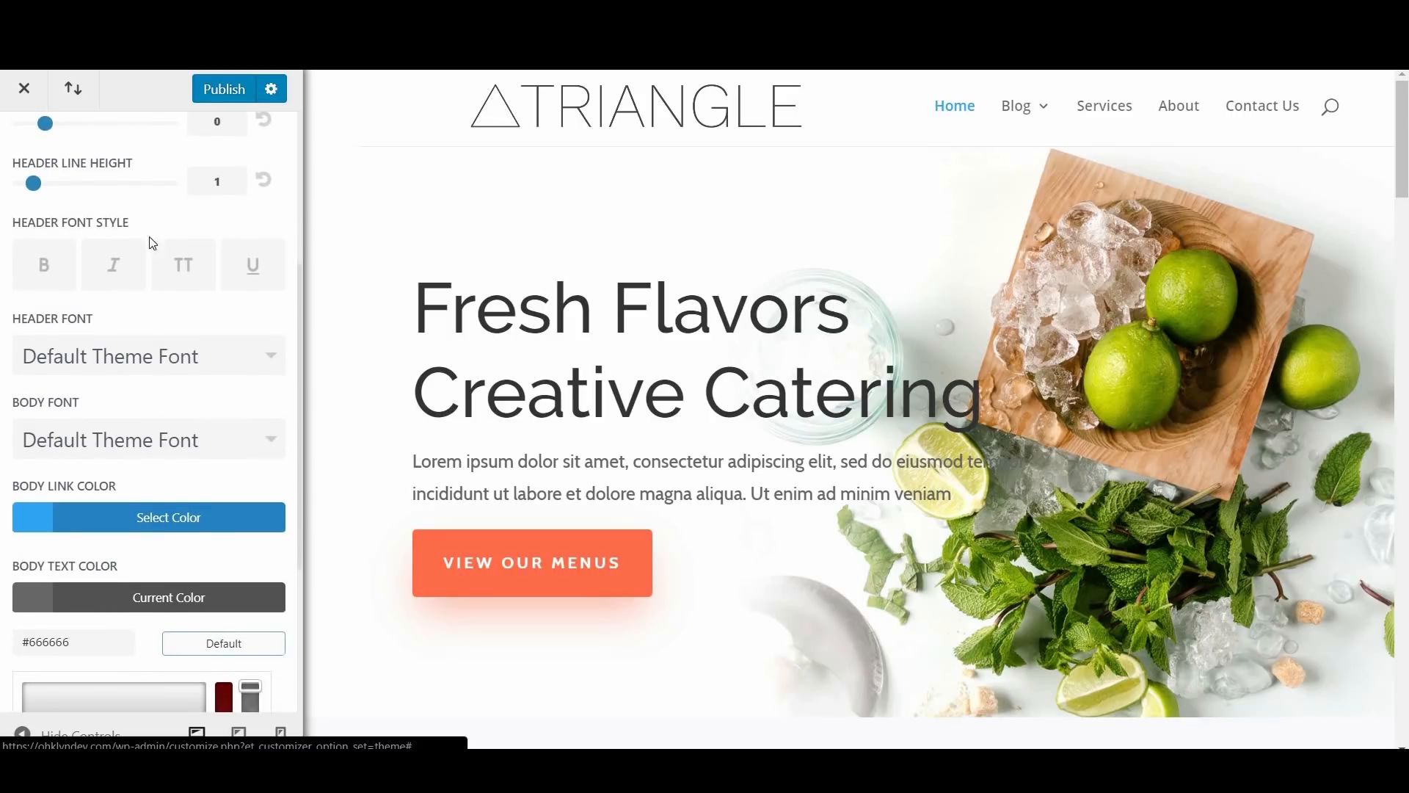
pyautogui.scroll(-10, 1165, 490)
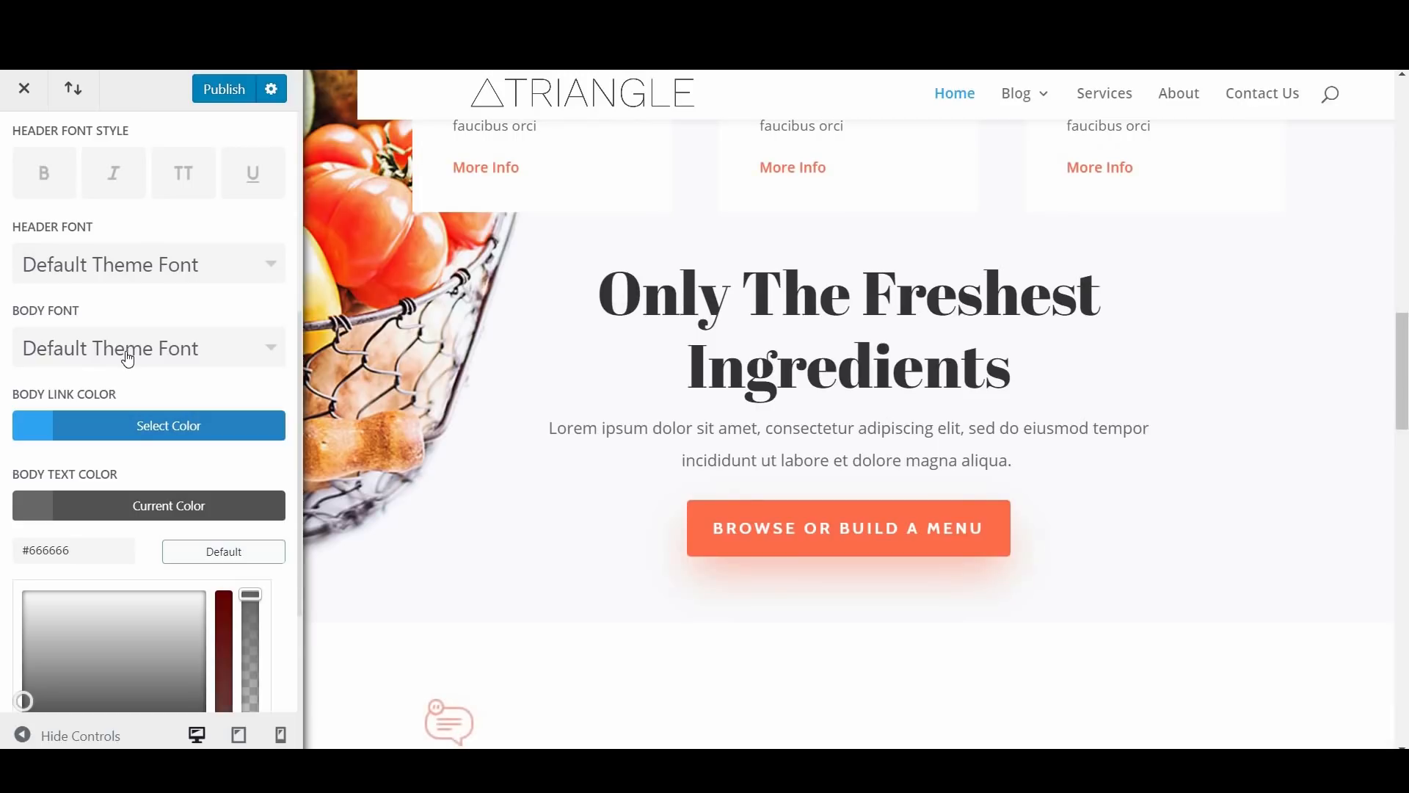
pyautogui.click(124, 347)
pyautogui.click(157, 353)
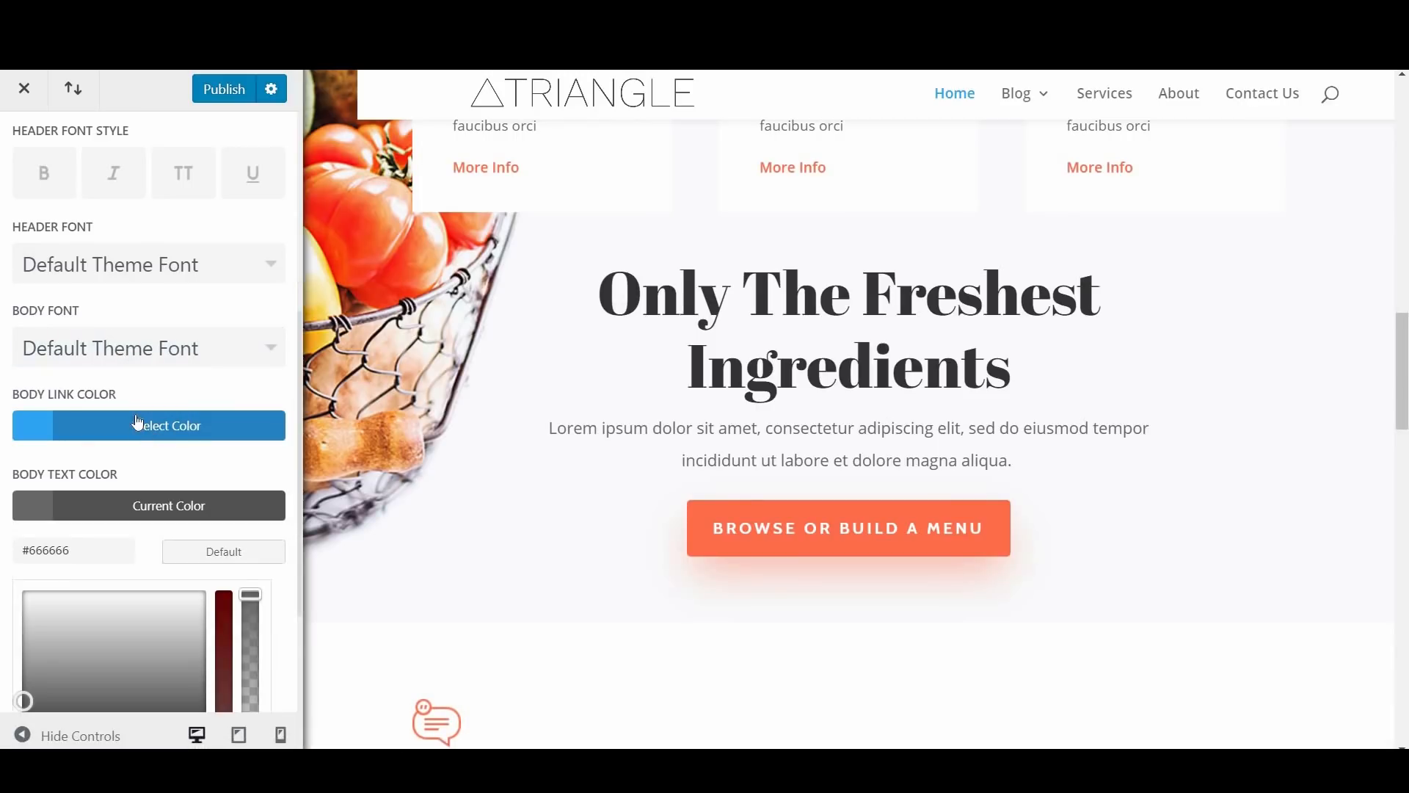
# Step: Set the body link color to turquoise #0ddadd, check the page preview, and return to the General Settings list
pyautogui.click(137, 429)
pyautogui.scroll(-2, 141, 439)
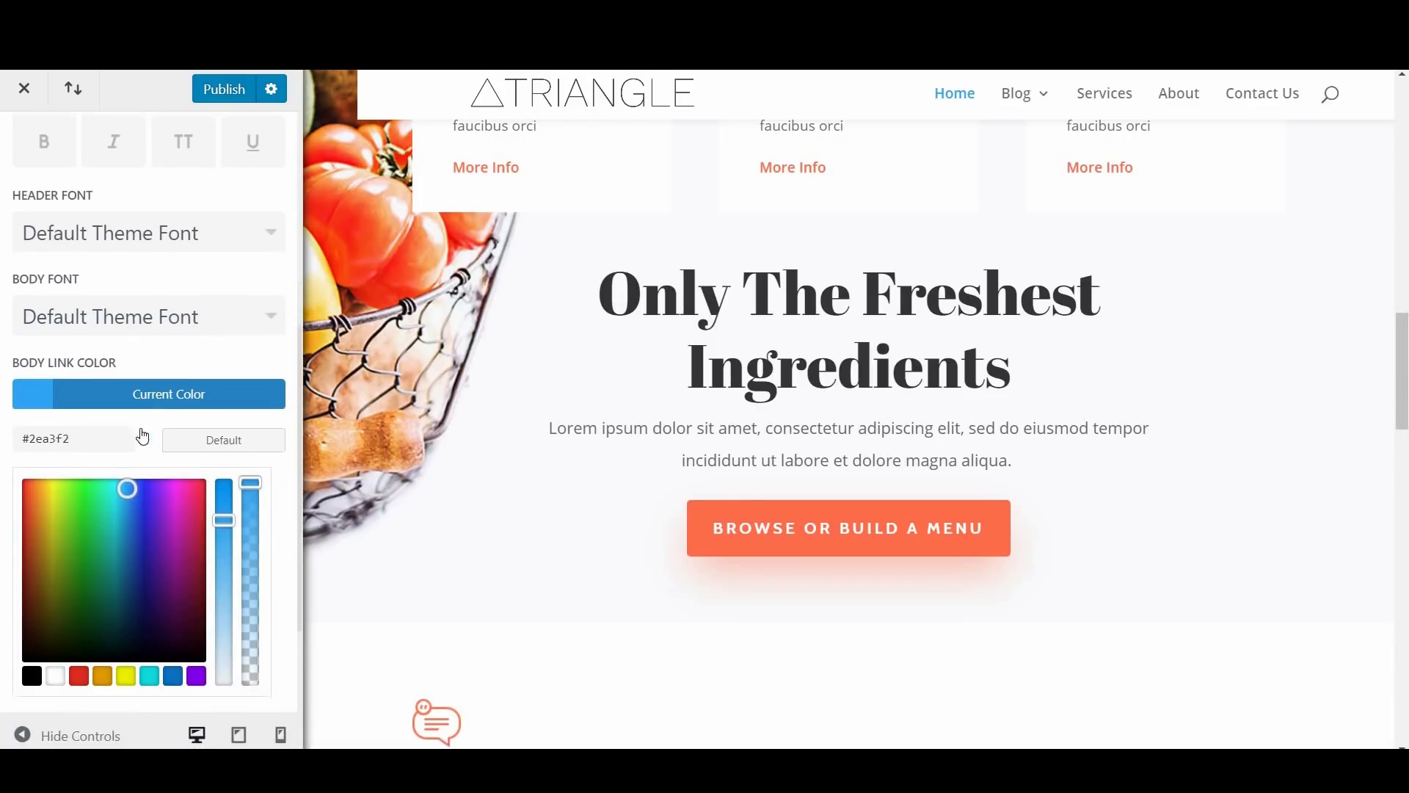
pyautogui.click(151, 620)
pyautogui.moveTo(1406, 373); pyautogui.dragTo(1390, 234)
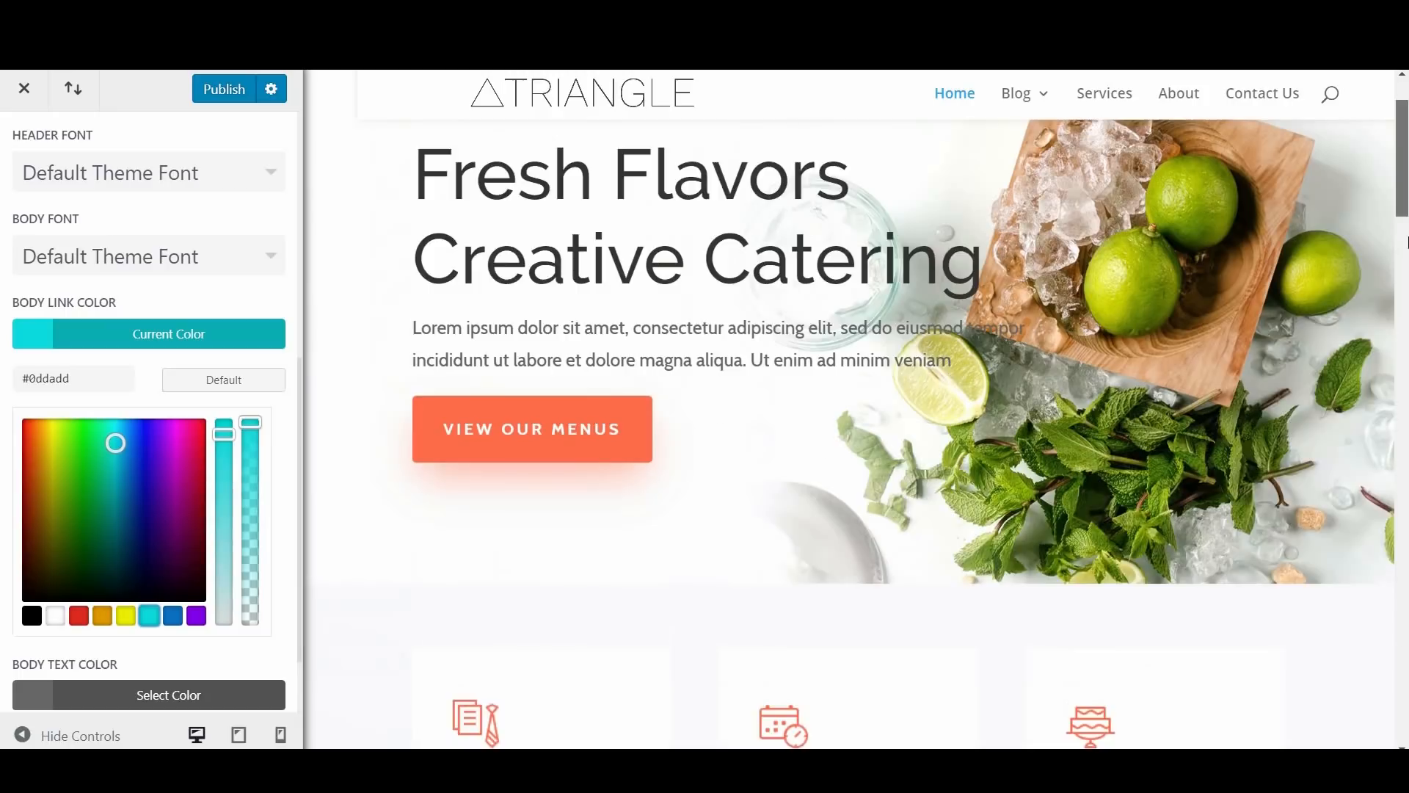
pyautogui.scroll(-2, 188, 564)
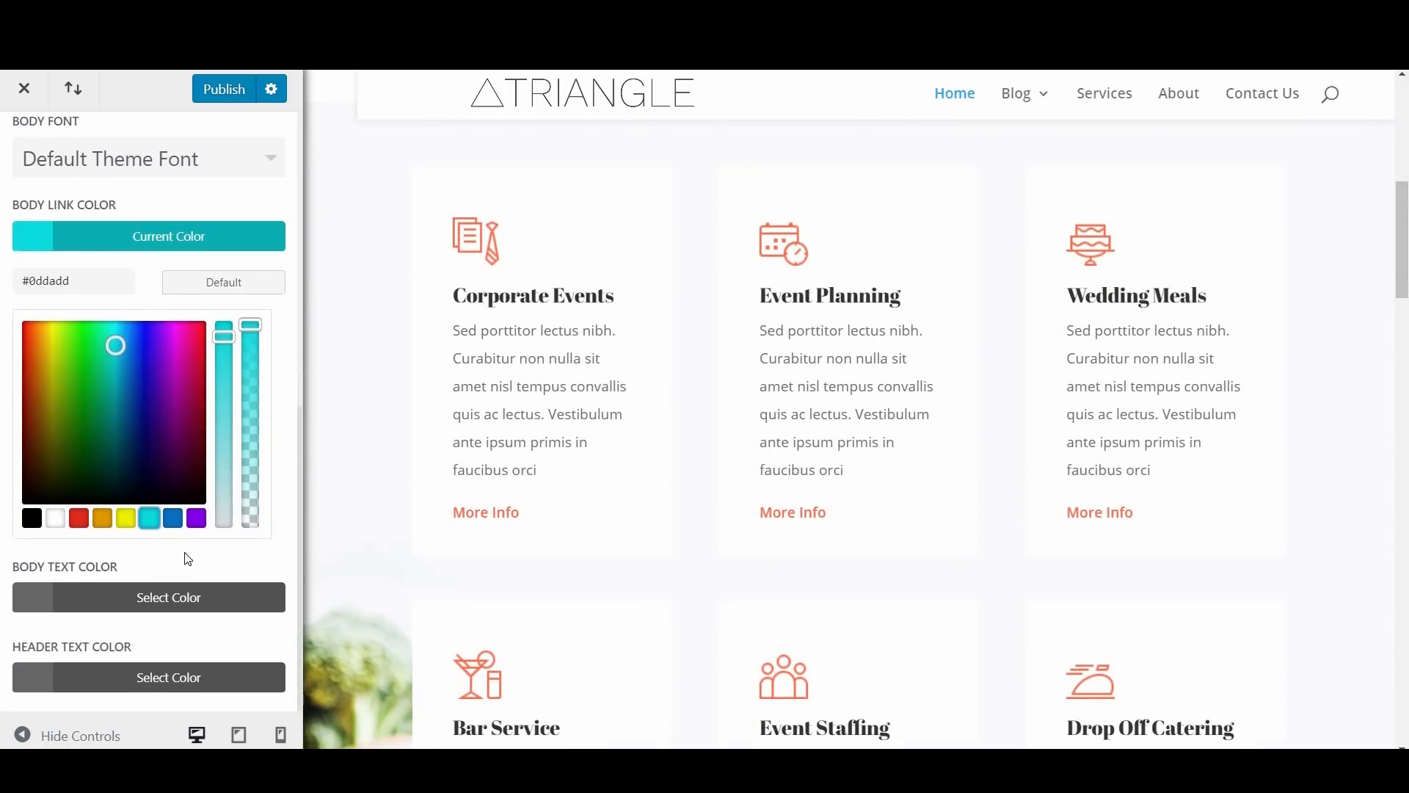
pyautogui.scroll(8, 14, 139)
pyautogui.click(10, 140)
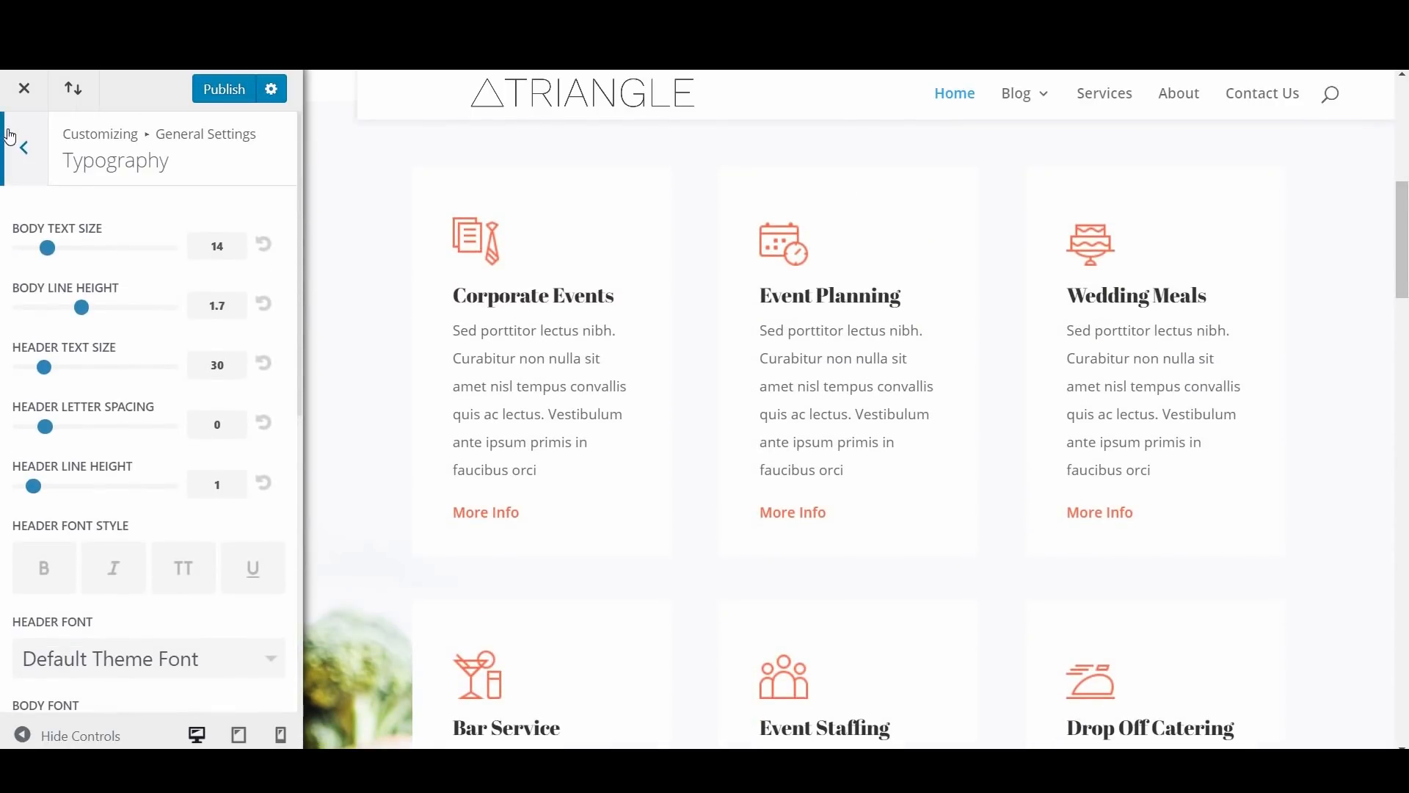
# Step: View the Background settings, check the home page preview down to the footer, and return to the customizer's main list
pyautogui.click(161, 357)
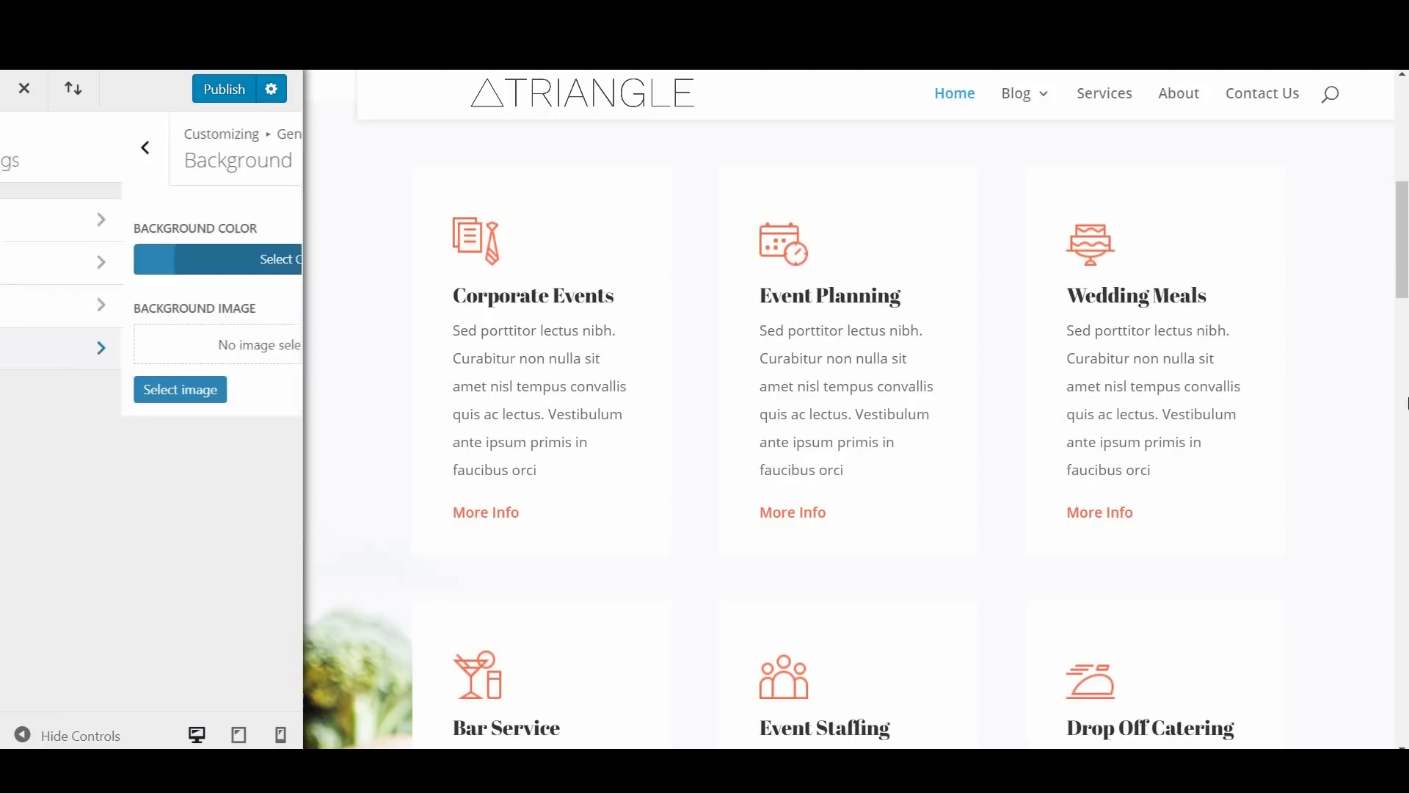
pyautogui.scroll(5, 1406, 262)
pyautogui.scroll(-5, 1406, 262)
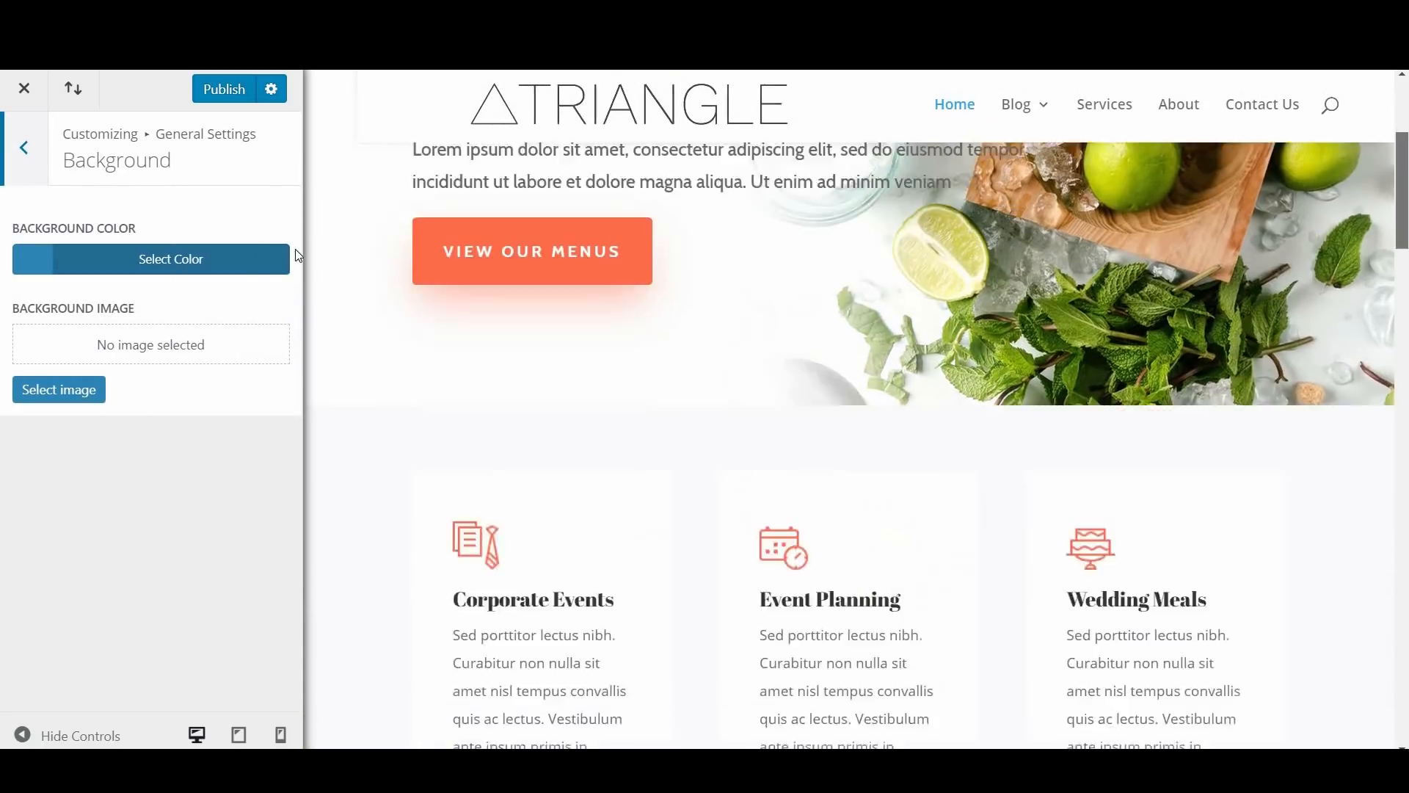
pyautogui.moveTo(1403, 262); pyautogui.dragTo(1405, 737)
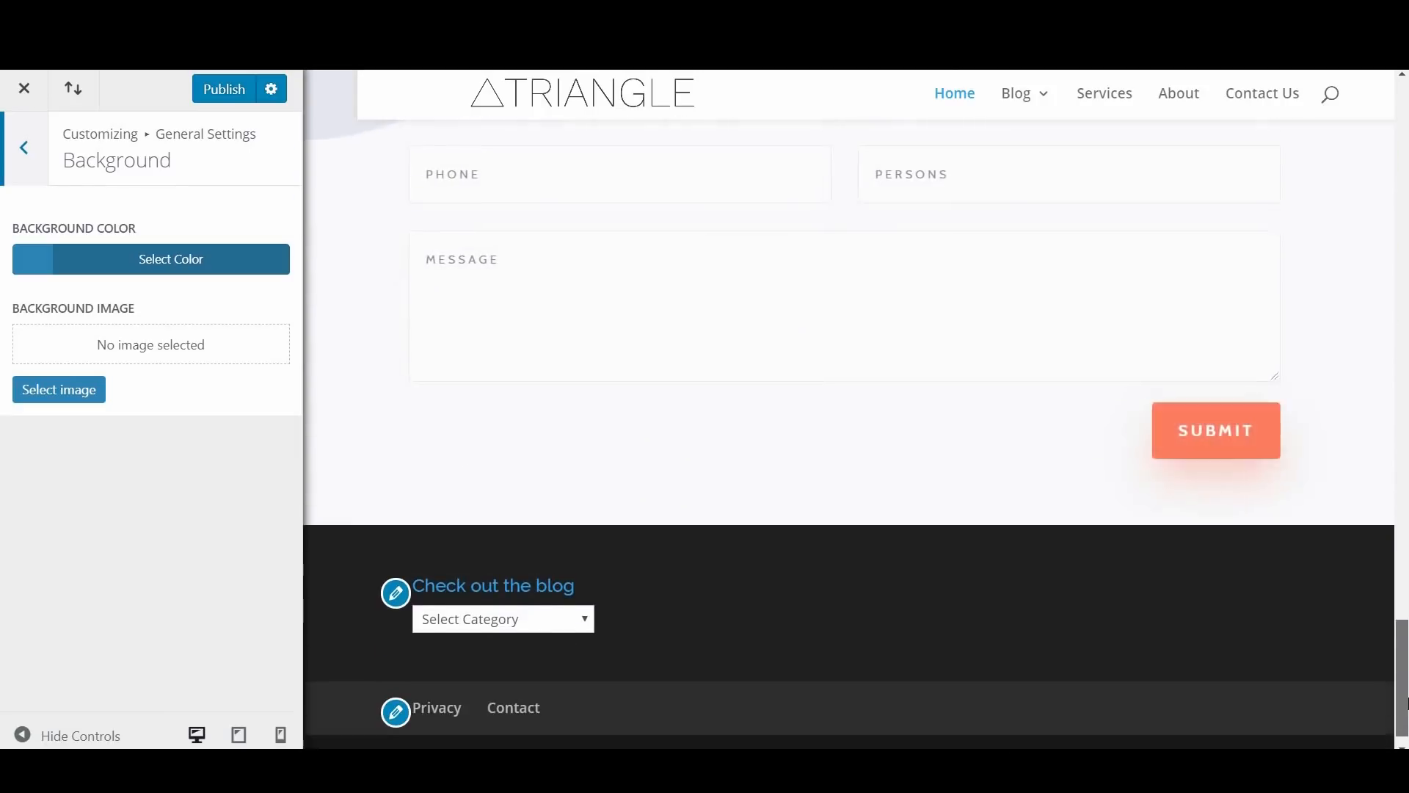
pyautogui.scroll(10, 1375, 387)
pyautogui.scroll(5, 405, 191)
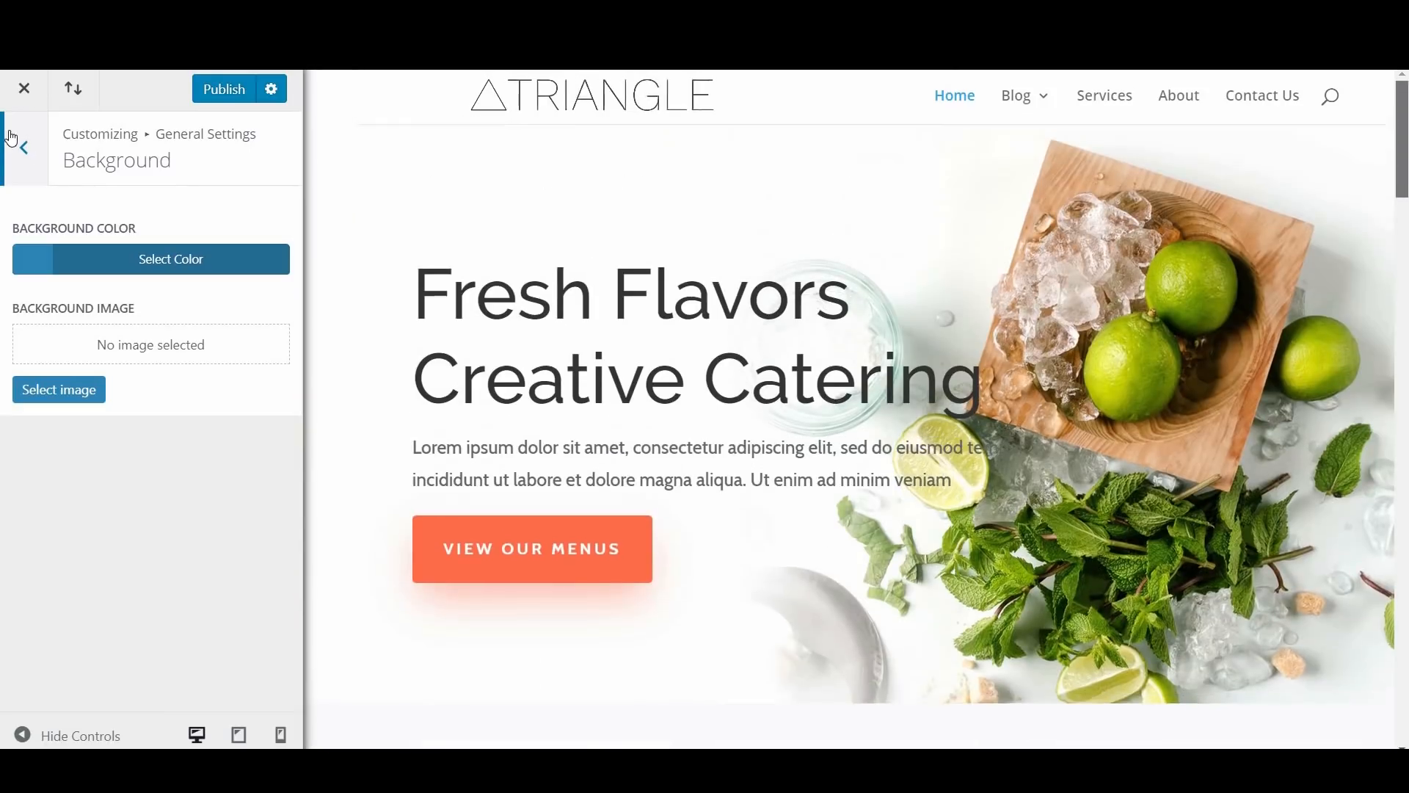
pyautogui.click(11, 170)
pyautogui.click(11, 170)
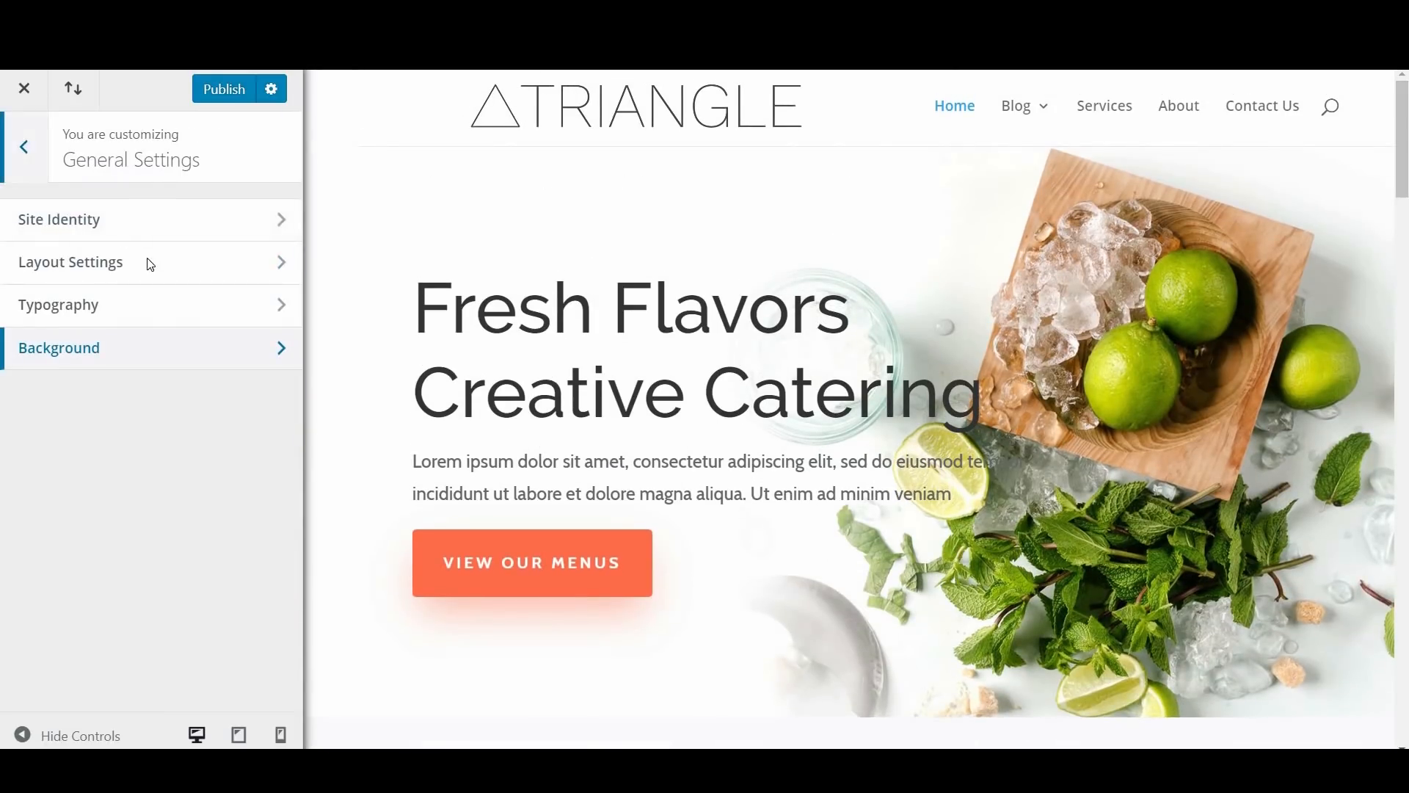
# Step: In Header Format under Header & Navigation, try the Centered header style and switch it to Centered Inline Logo
pyautogui.click(184, 348)
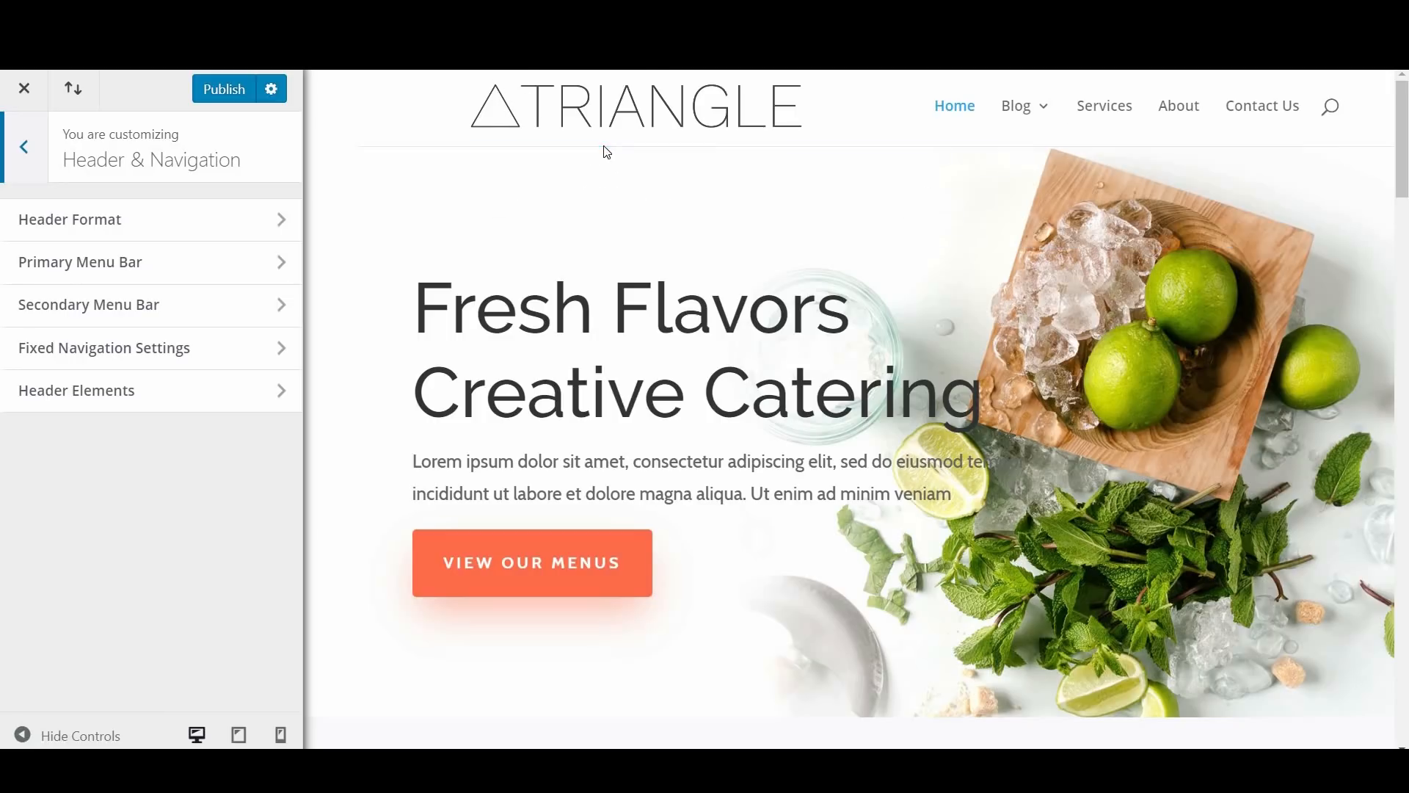
pyautogui.click(145, 229)
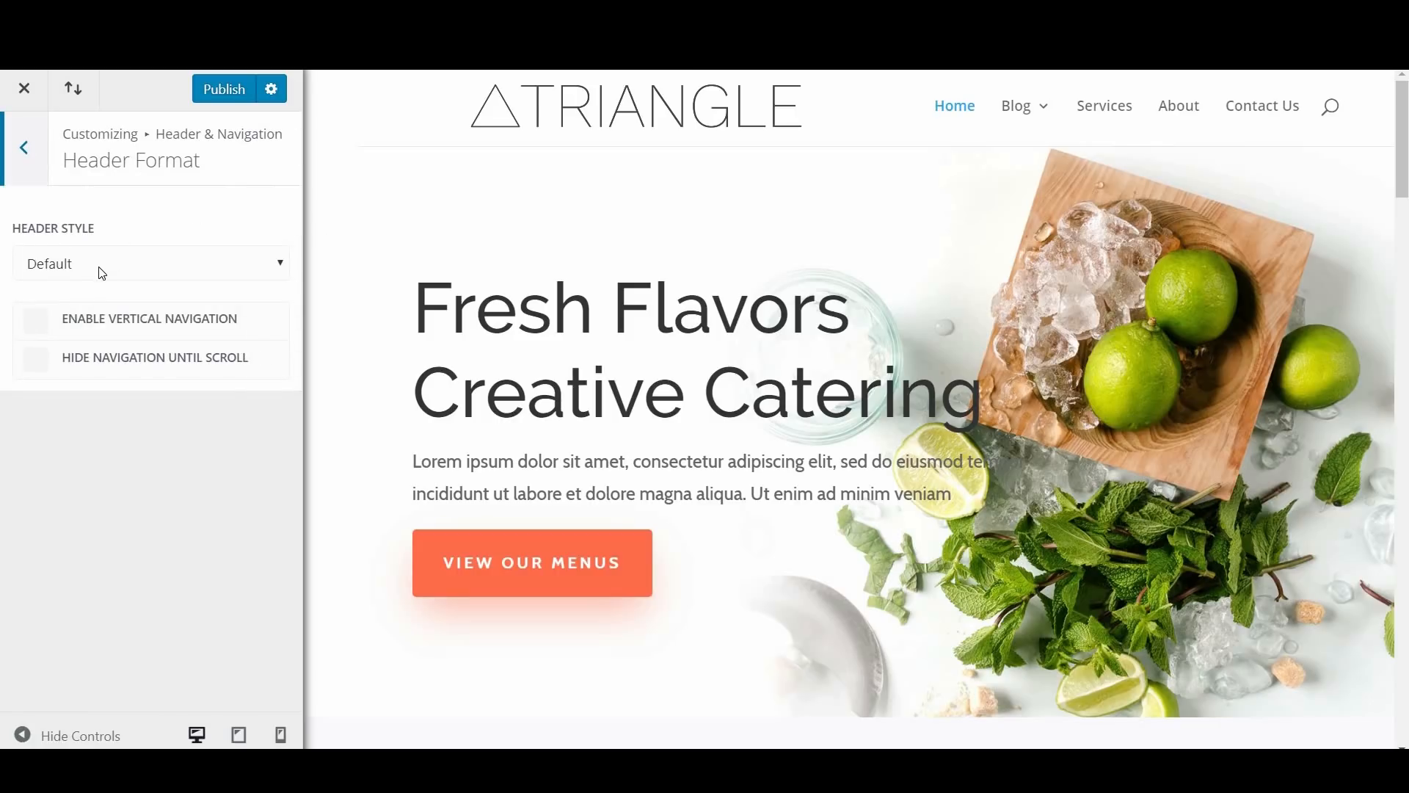
pyautogui.click(107, 277)
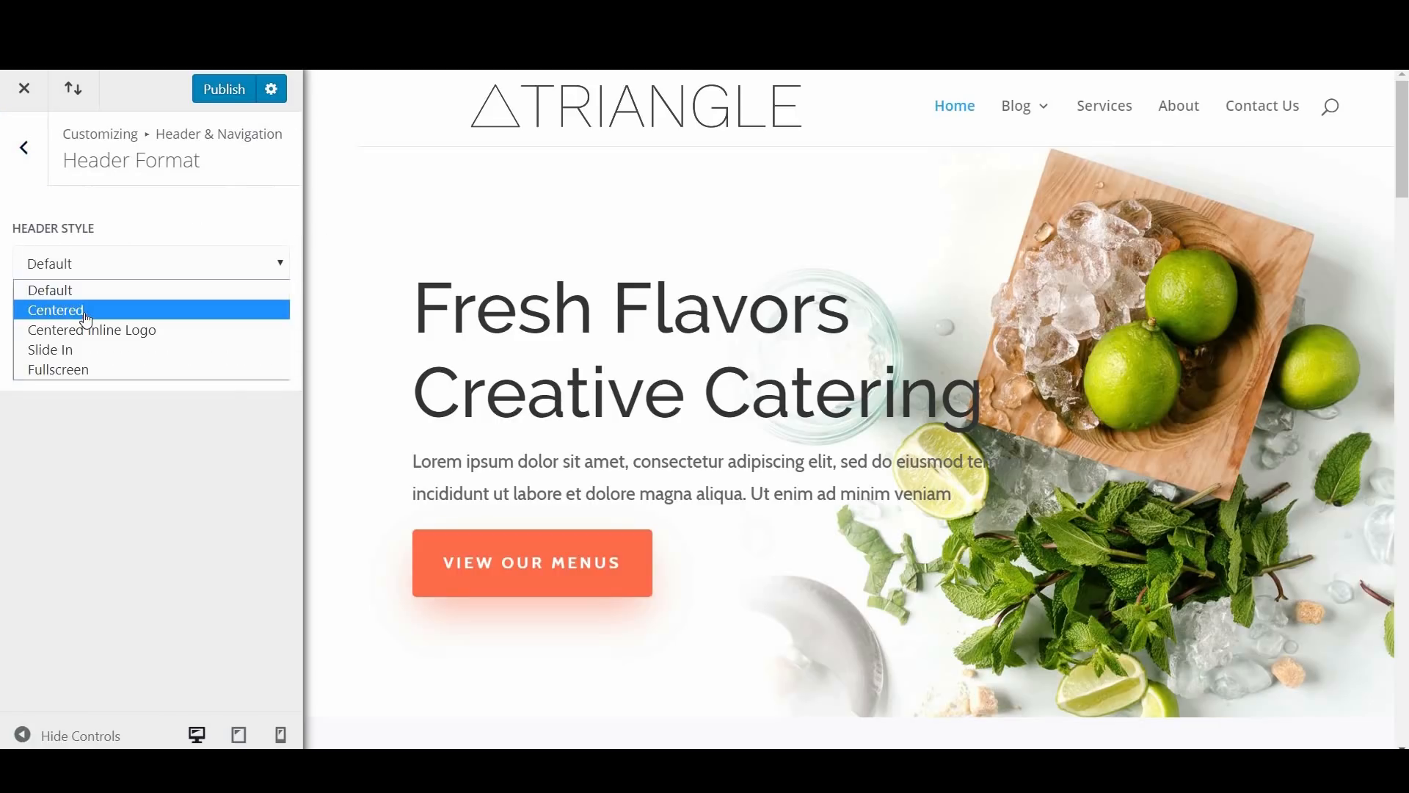
pyautogui.click(84, 309)
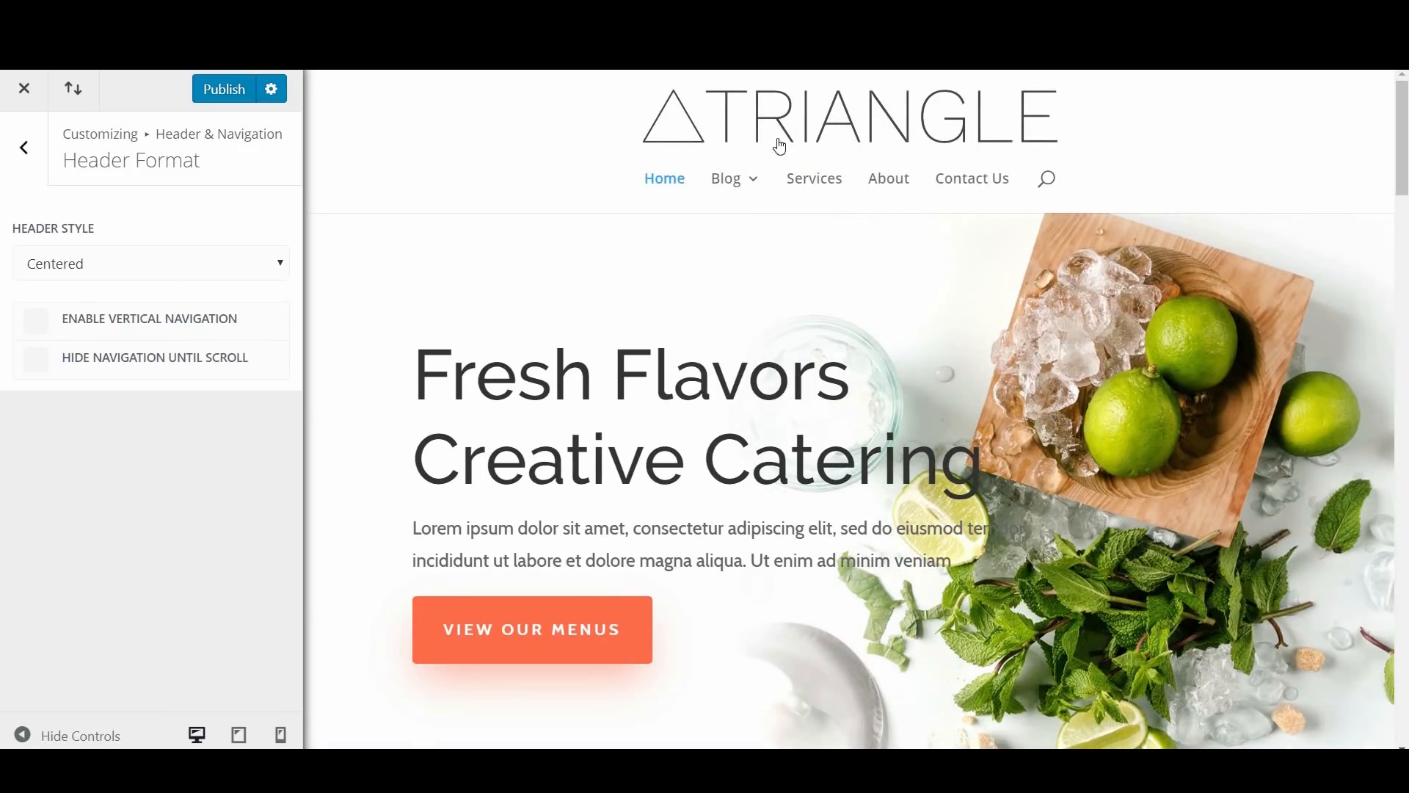
pyautogui.click(118, 263)
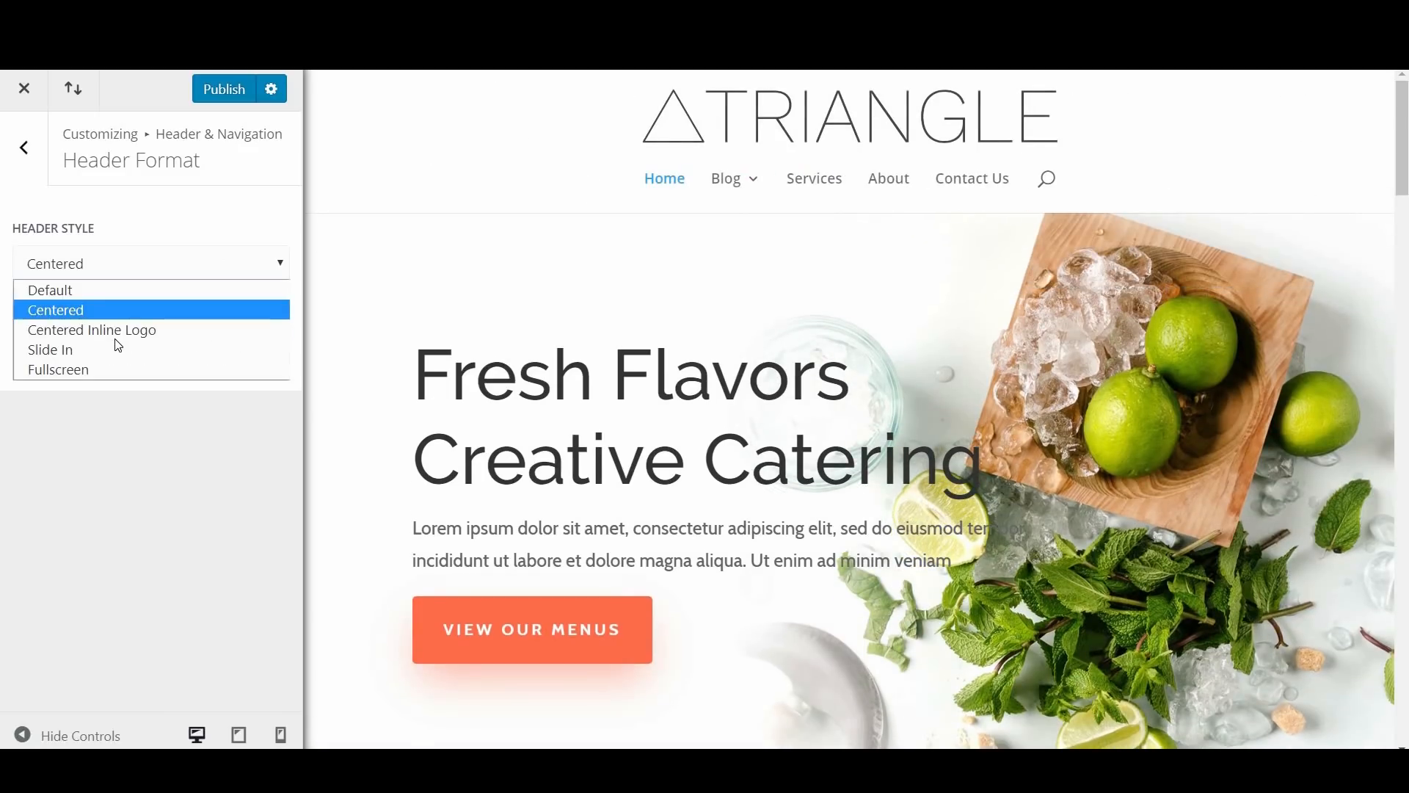
pyautogui.click(115, 329)
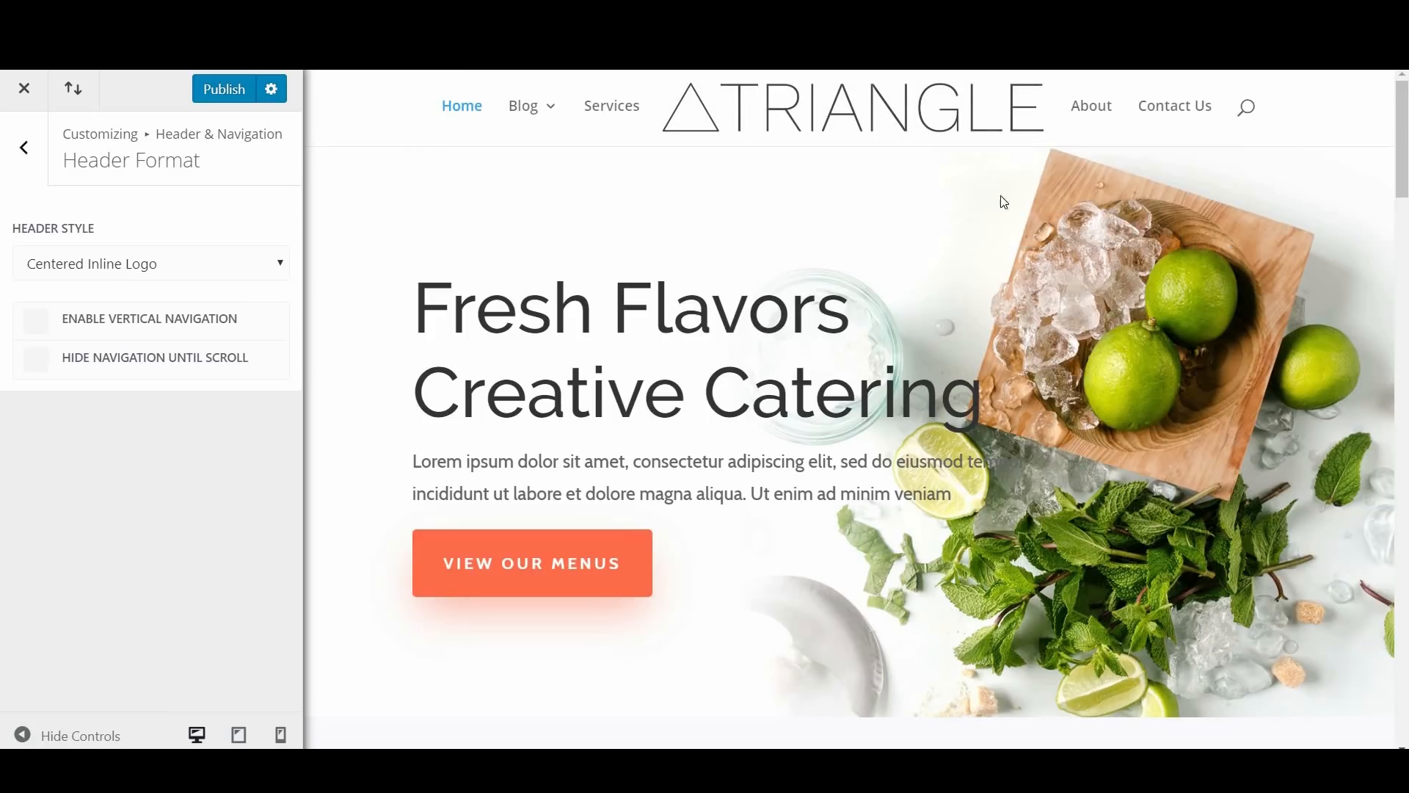
# Step: Try the Slide In header style, opening and closing its slide-in menu in the page preview
pyautogui.click(103, 277)
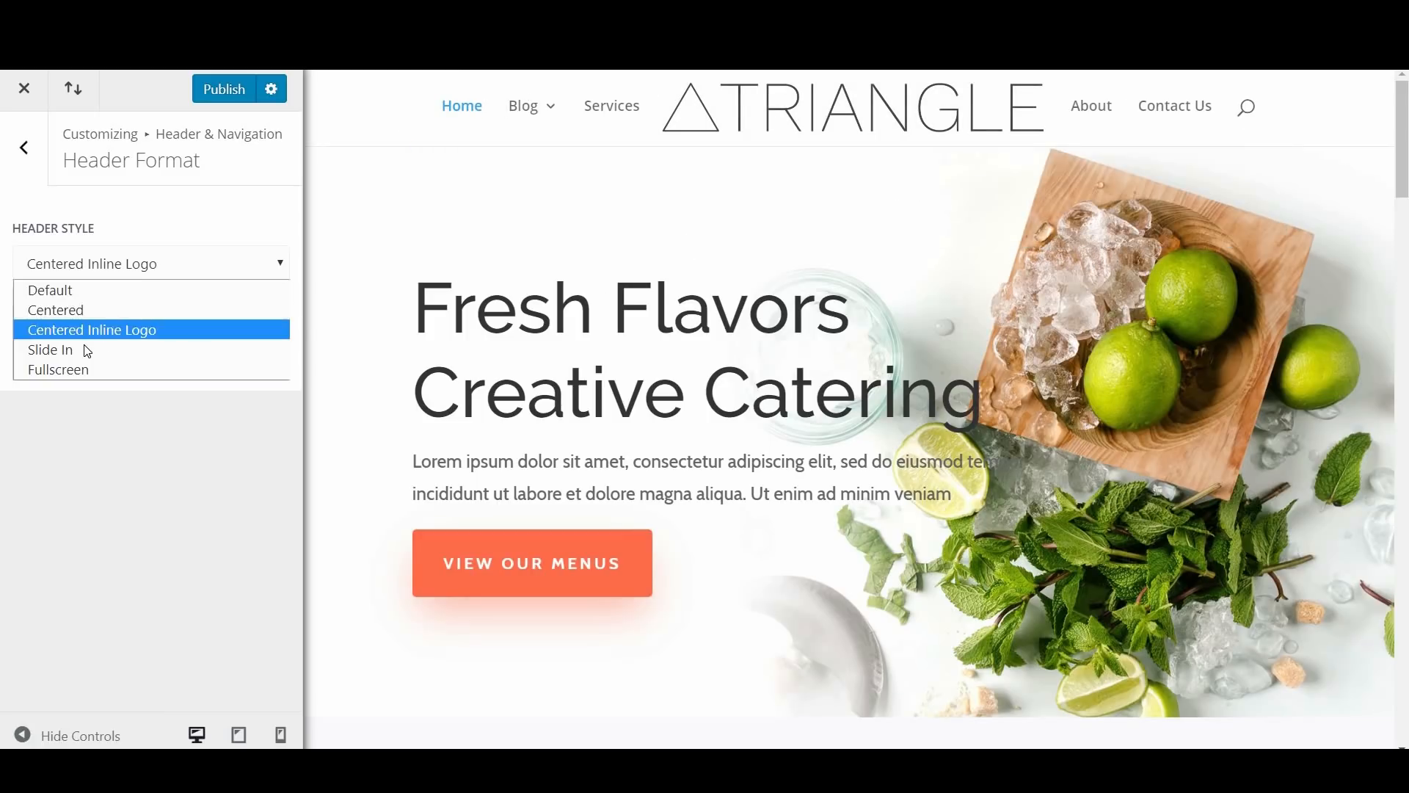
pyautogui.click(84, 345)
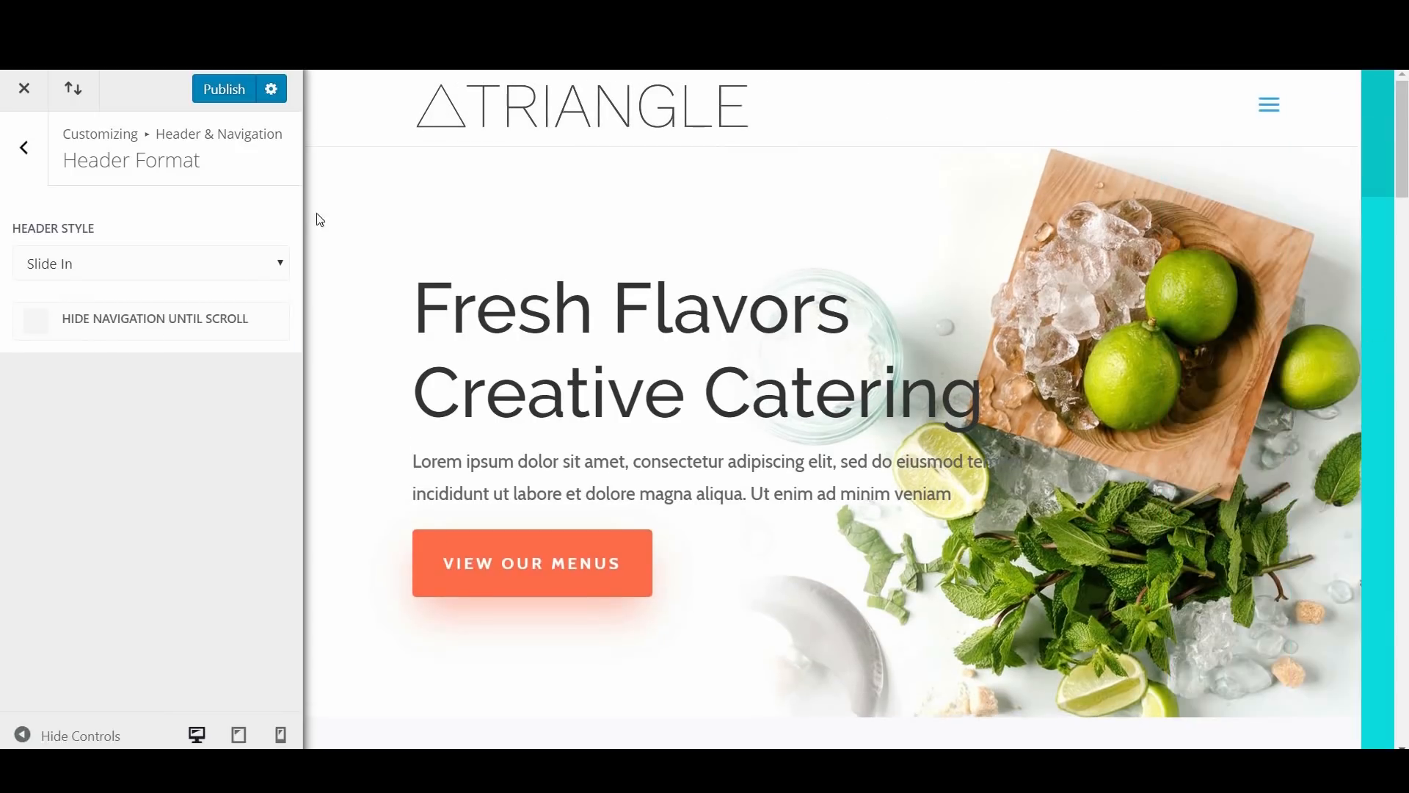
pyautogui.click(1269, 105)
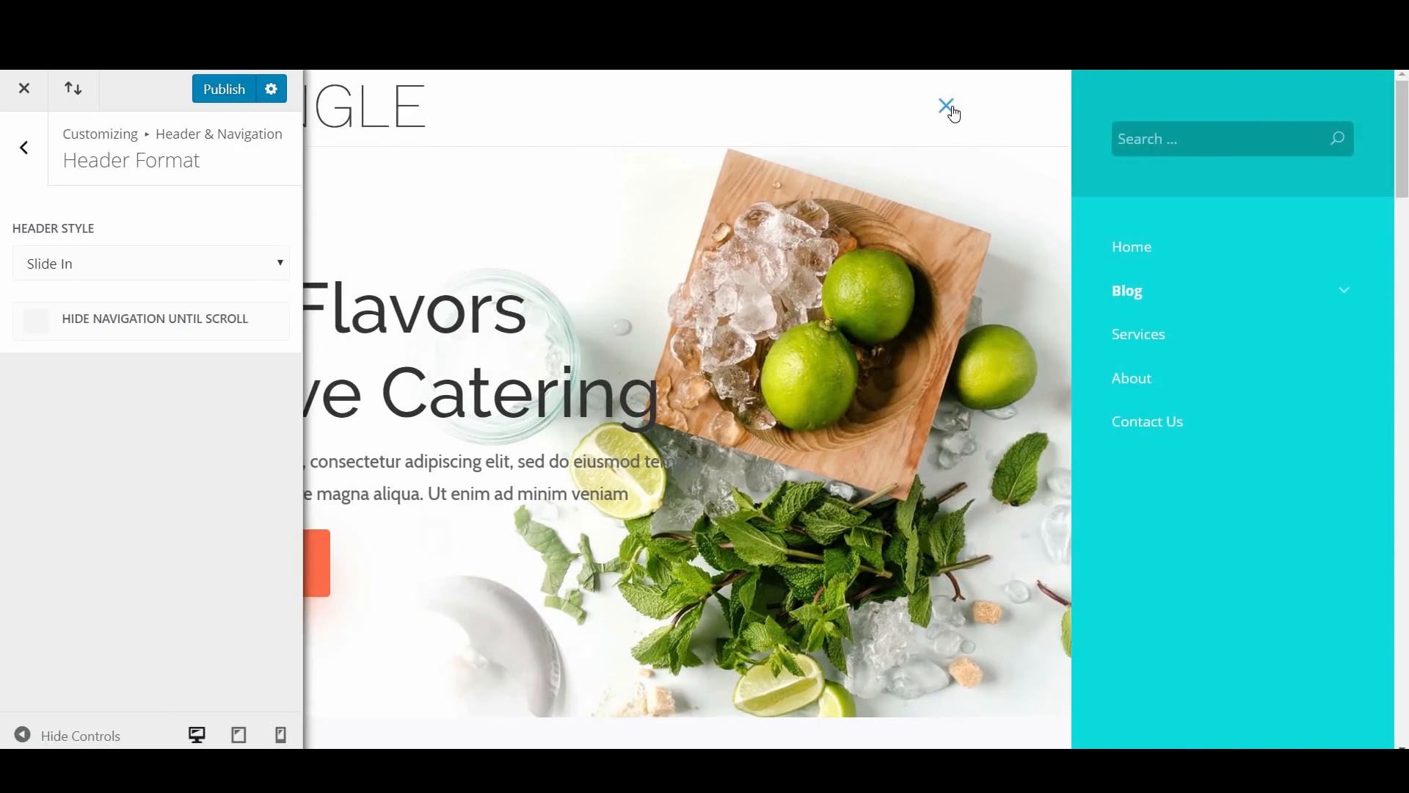
pyautogui.click(948, 108)
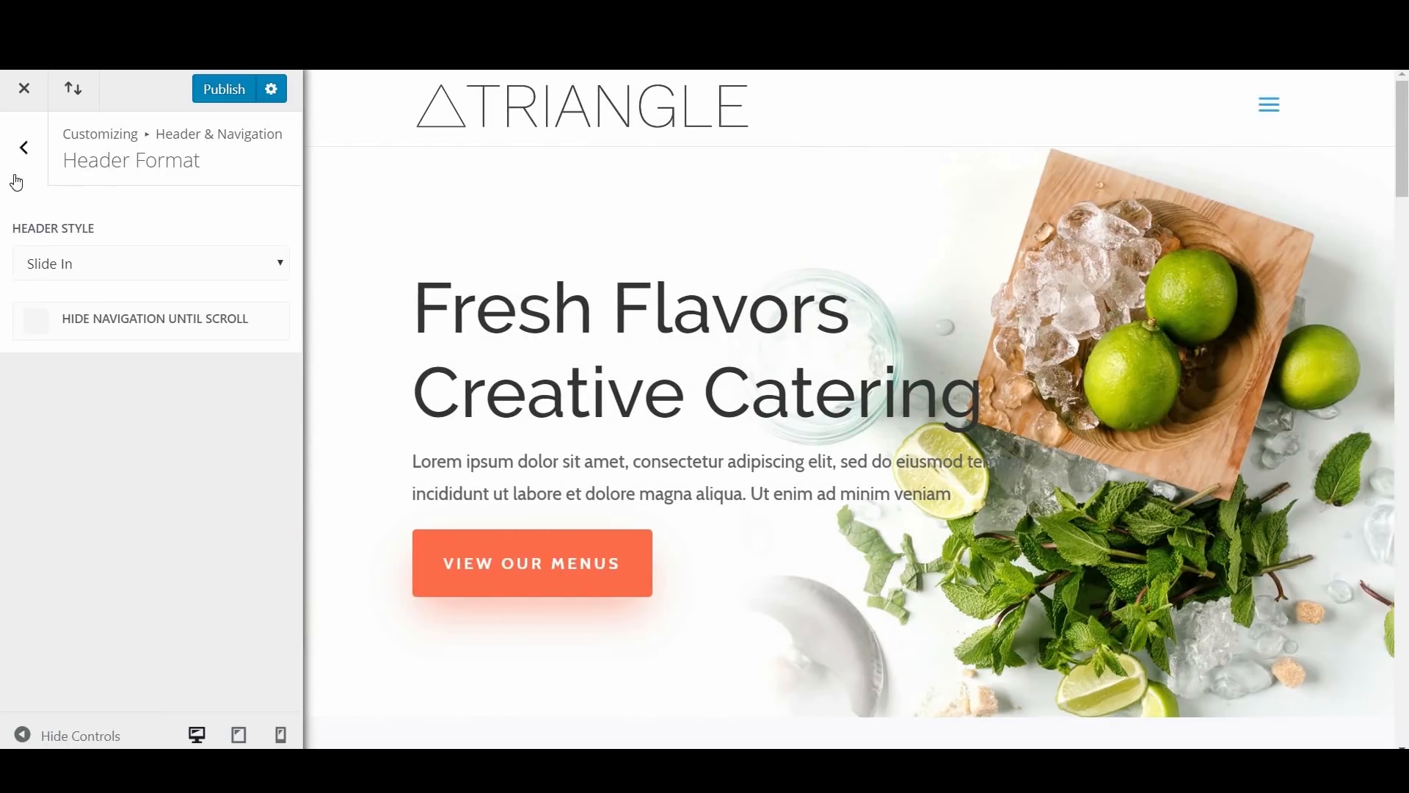
# Step: Try the Fullscreen header style with navigation hidden until scroll, and check how the header behaves down the page preview
pyautogui.click(120, 265)
pyautogui.click(78, 369)
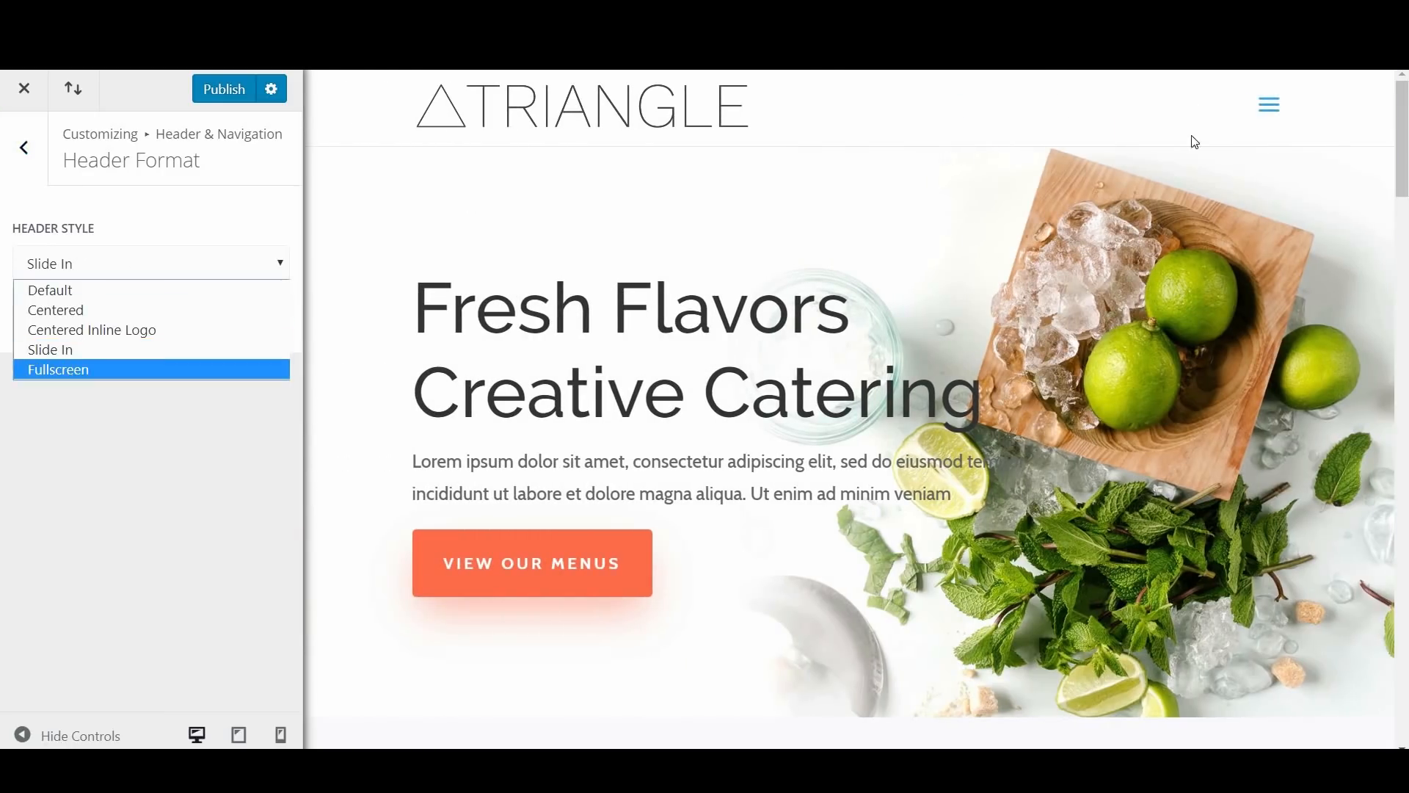
pyautogui.click(1269, 105)
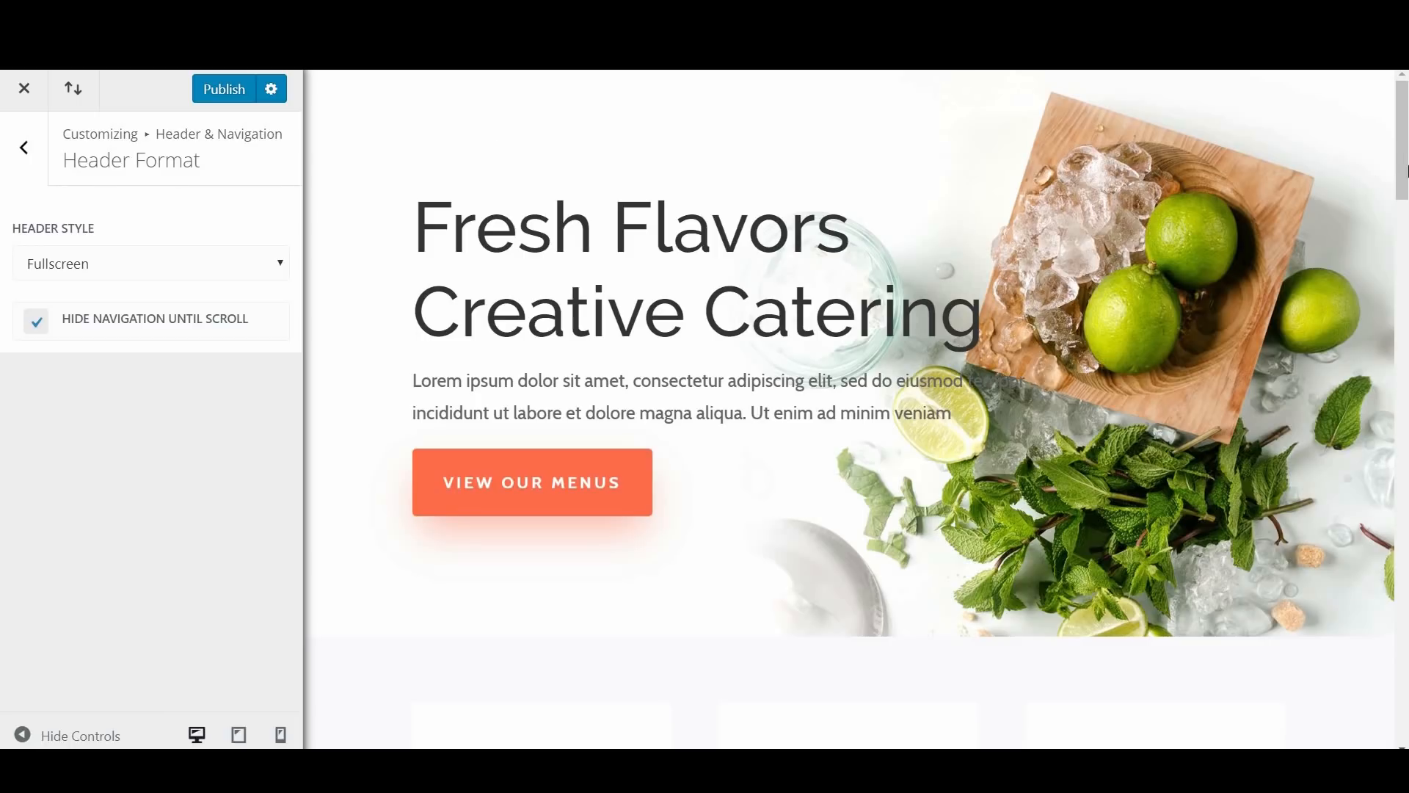
pyautogui.scroll(-10, 1406, 161)
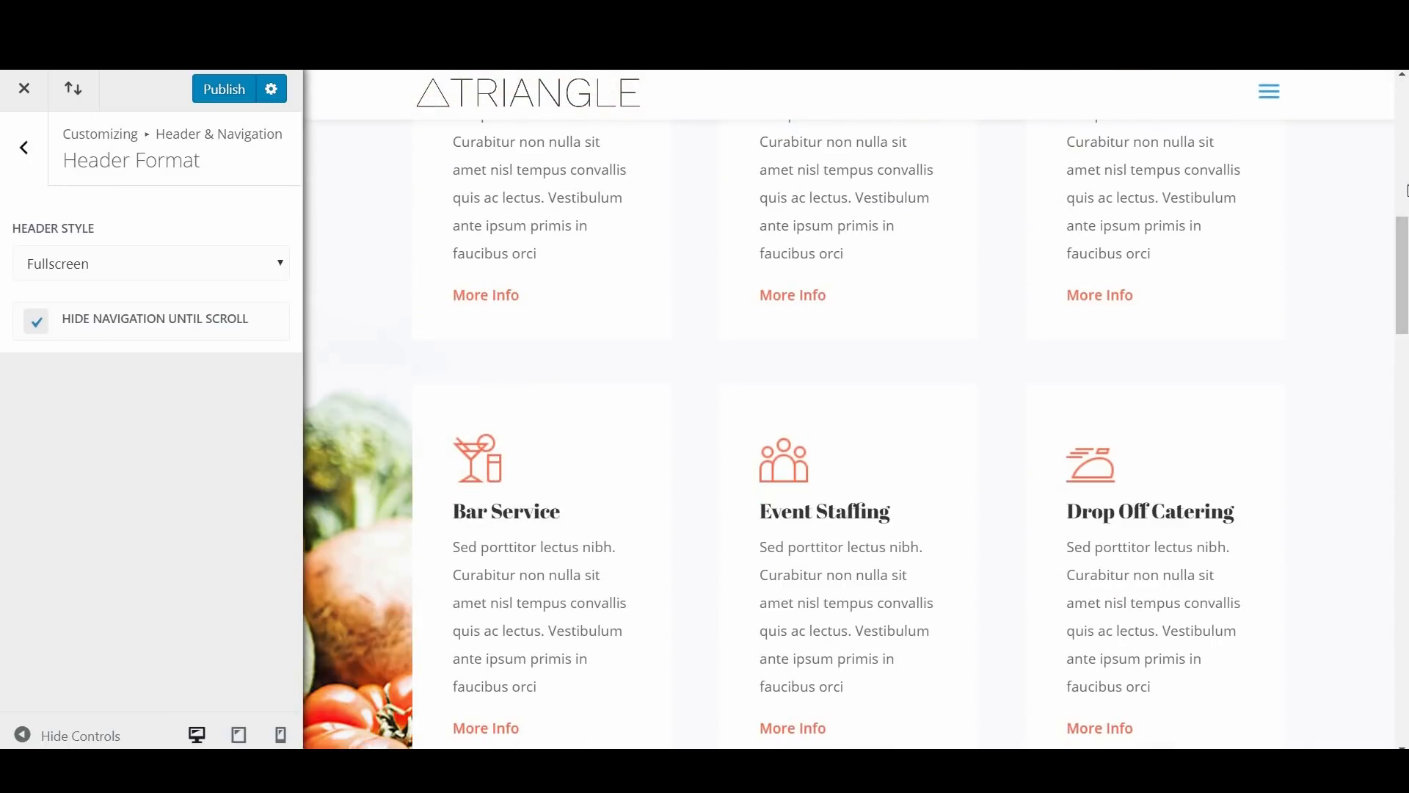
pyautogui.moveTo(1407, 283); pyautogui.dragTo(1407, 147)
# Step: Set the header style back to Default and disable hiding the navigation until scroll
pyautogui.click(100, 263)
pyautogui.click(169, 286)
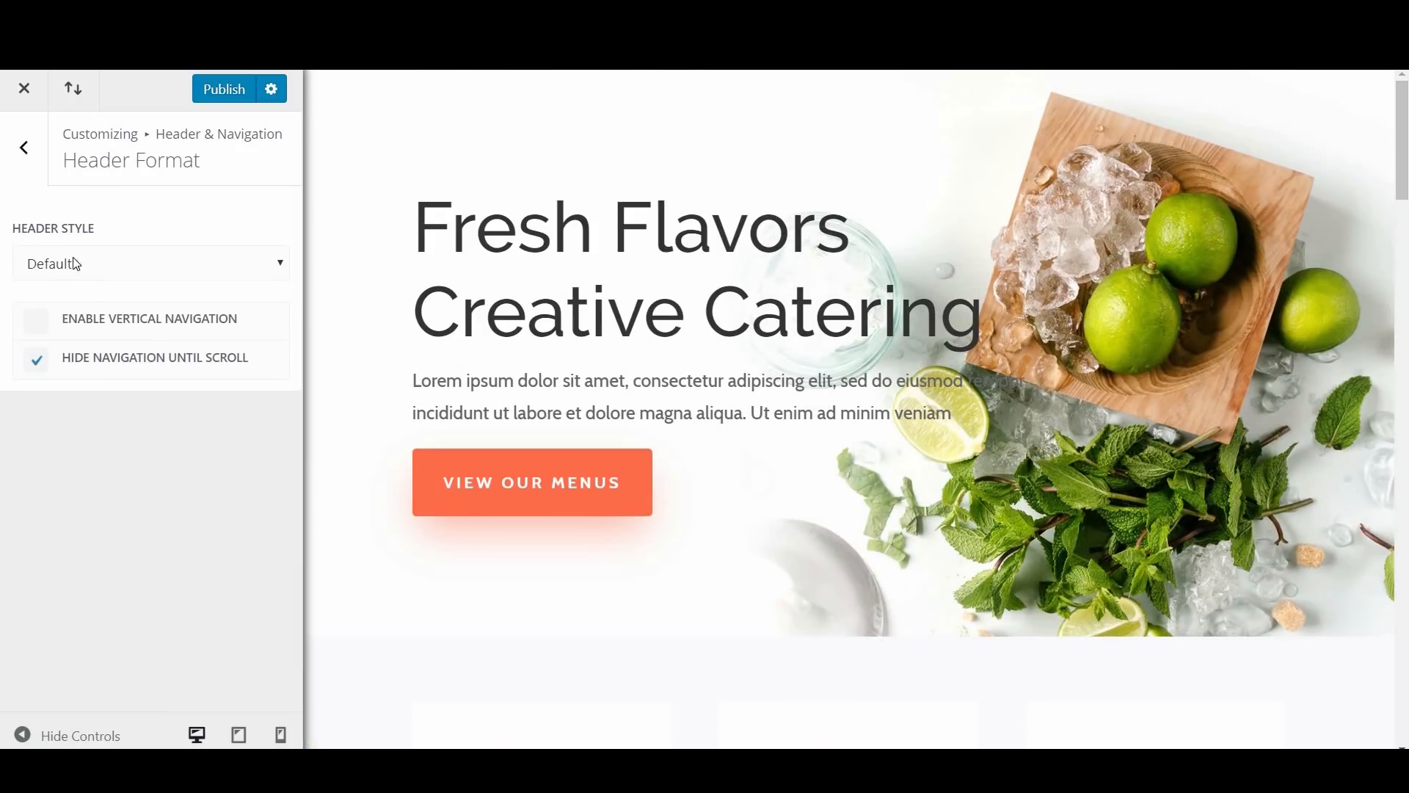
pyautogui.click(35, 360)
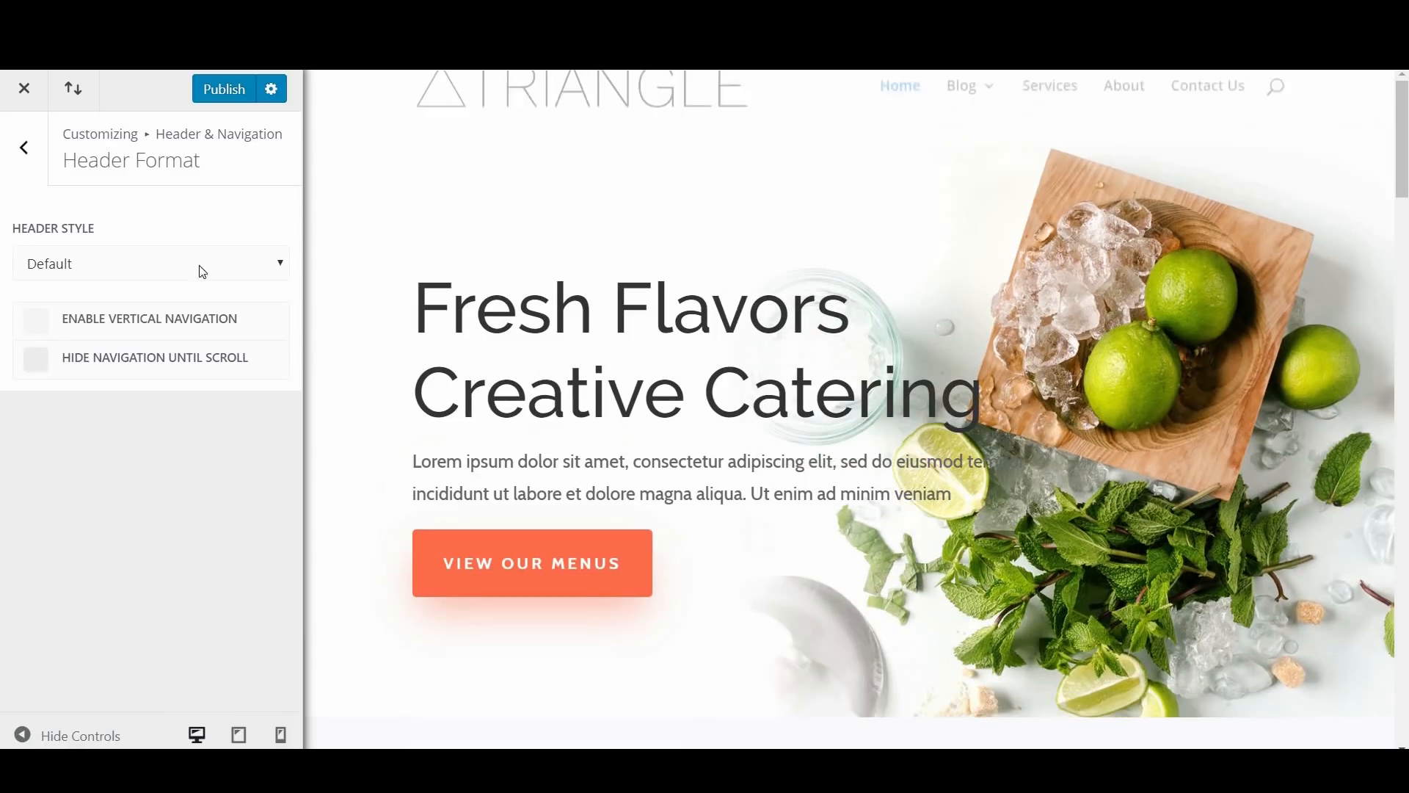
# Step: Try vertical navigation with the Default header, look over the header style options, and disable vertical navigation again
pyautogui.click(37, 321)
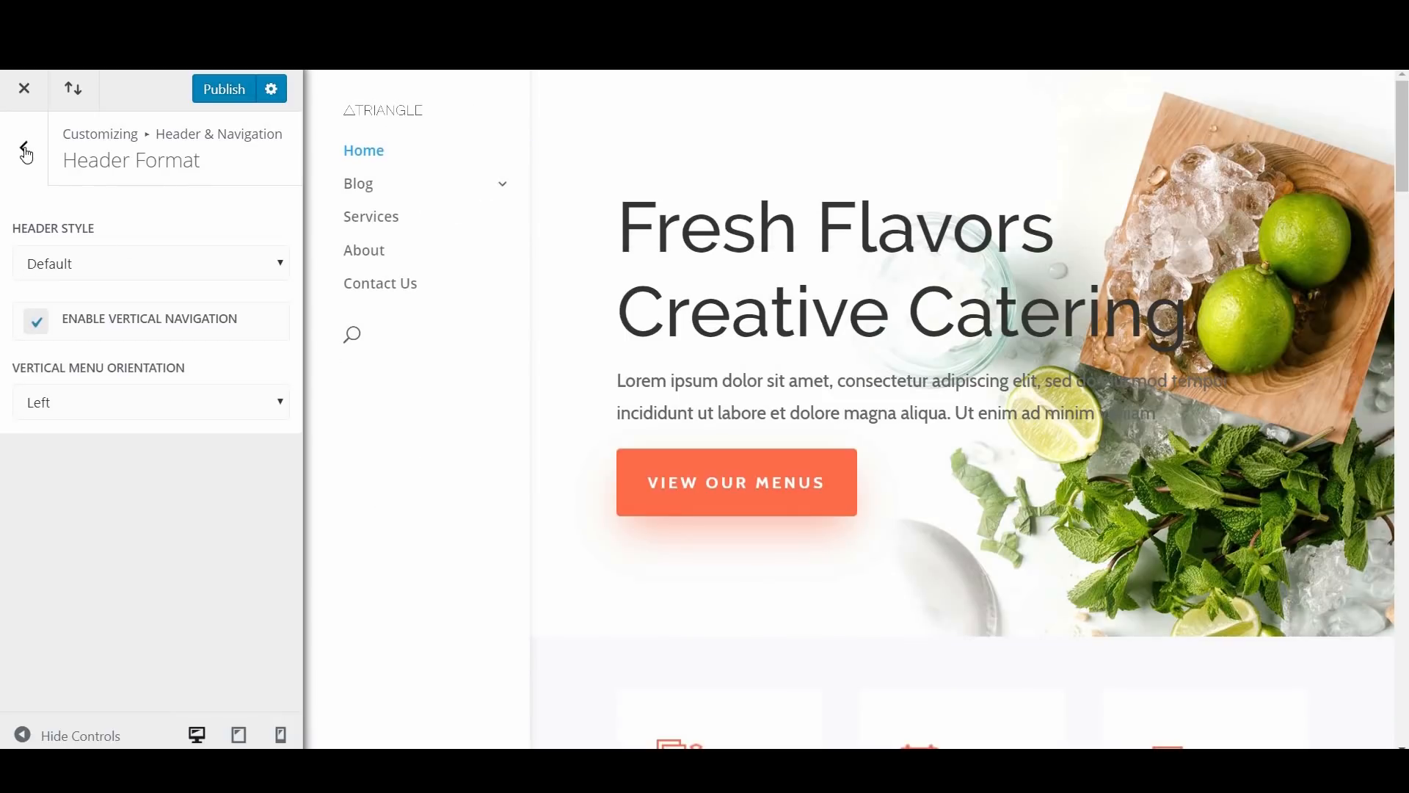
pyautogui.click(72, 263)
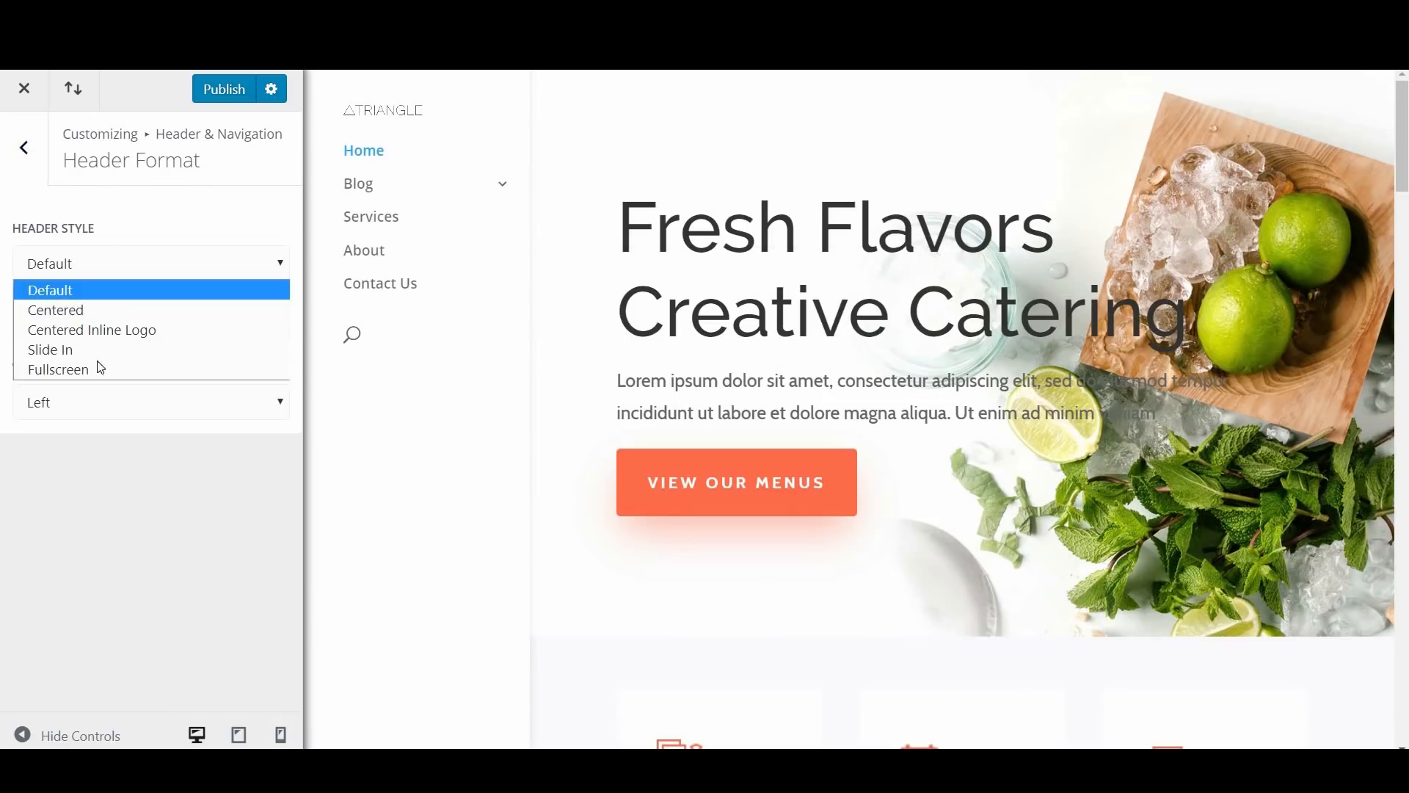
pyautogui.click(66, 112)
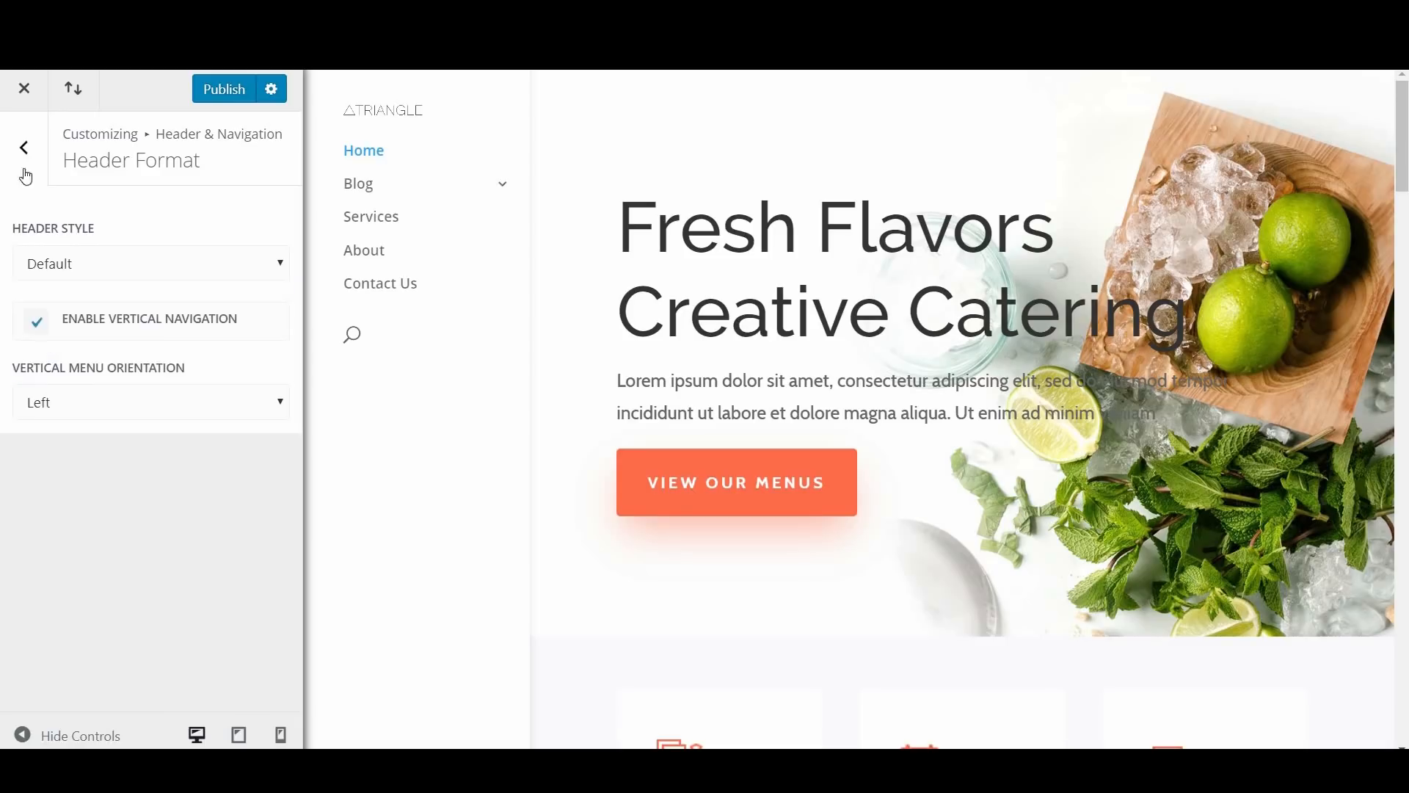
pyautogui.click(36, 321)
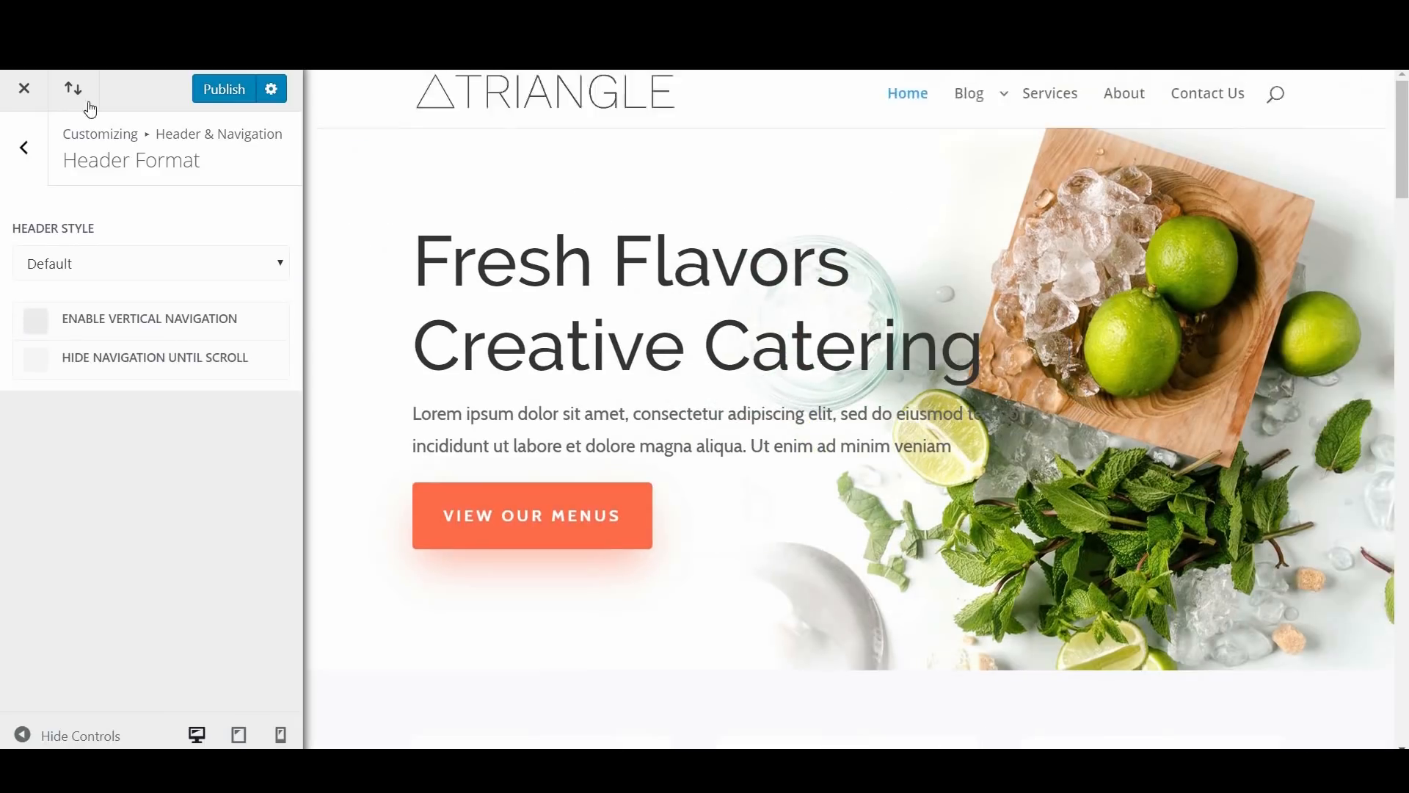
# Step: Make the Primary Menu Bar full width, and try hiding the logo image before restoring it
pyautogui.click(24, 147)
pyautogui.click(173, 261)
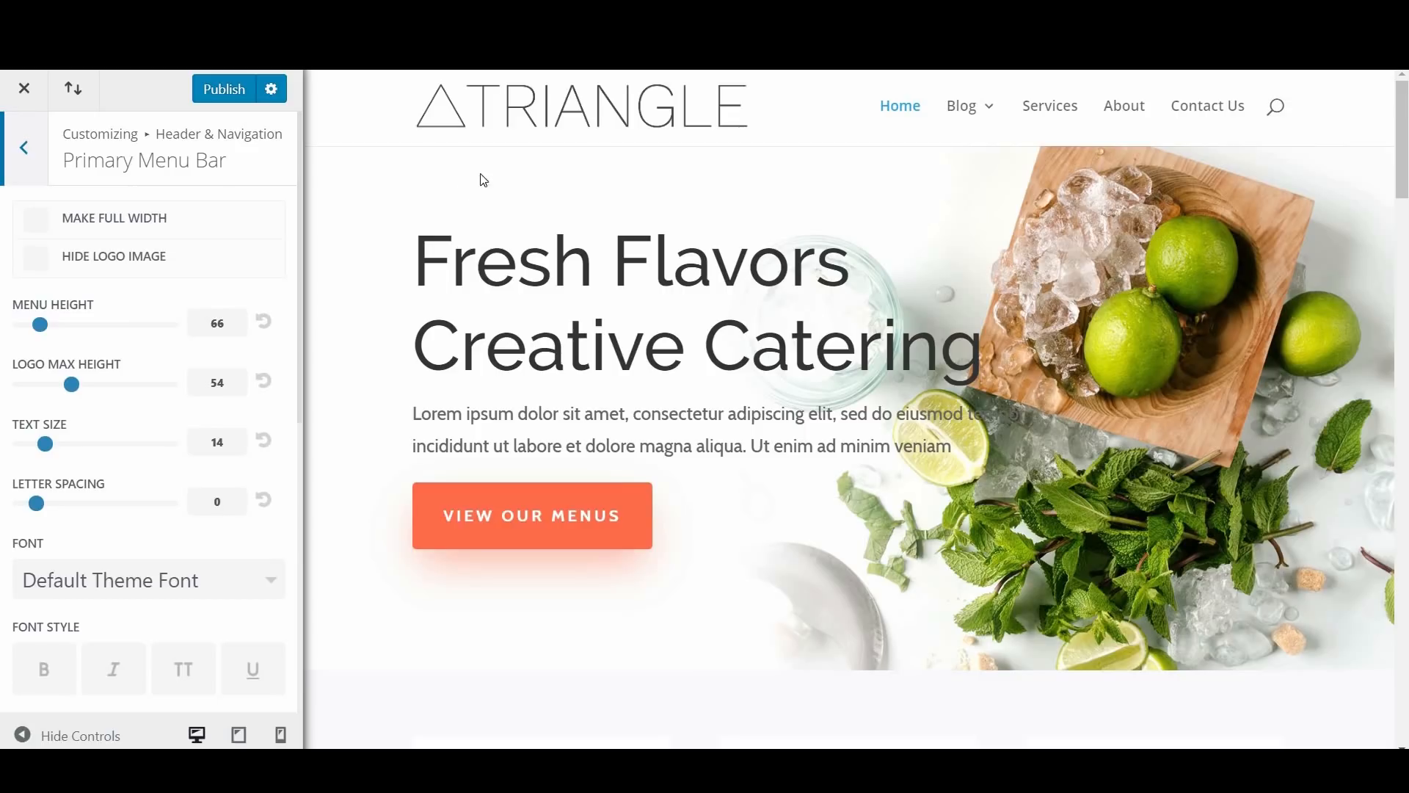
pyautogui.click(36, 221)
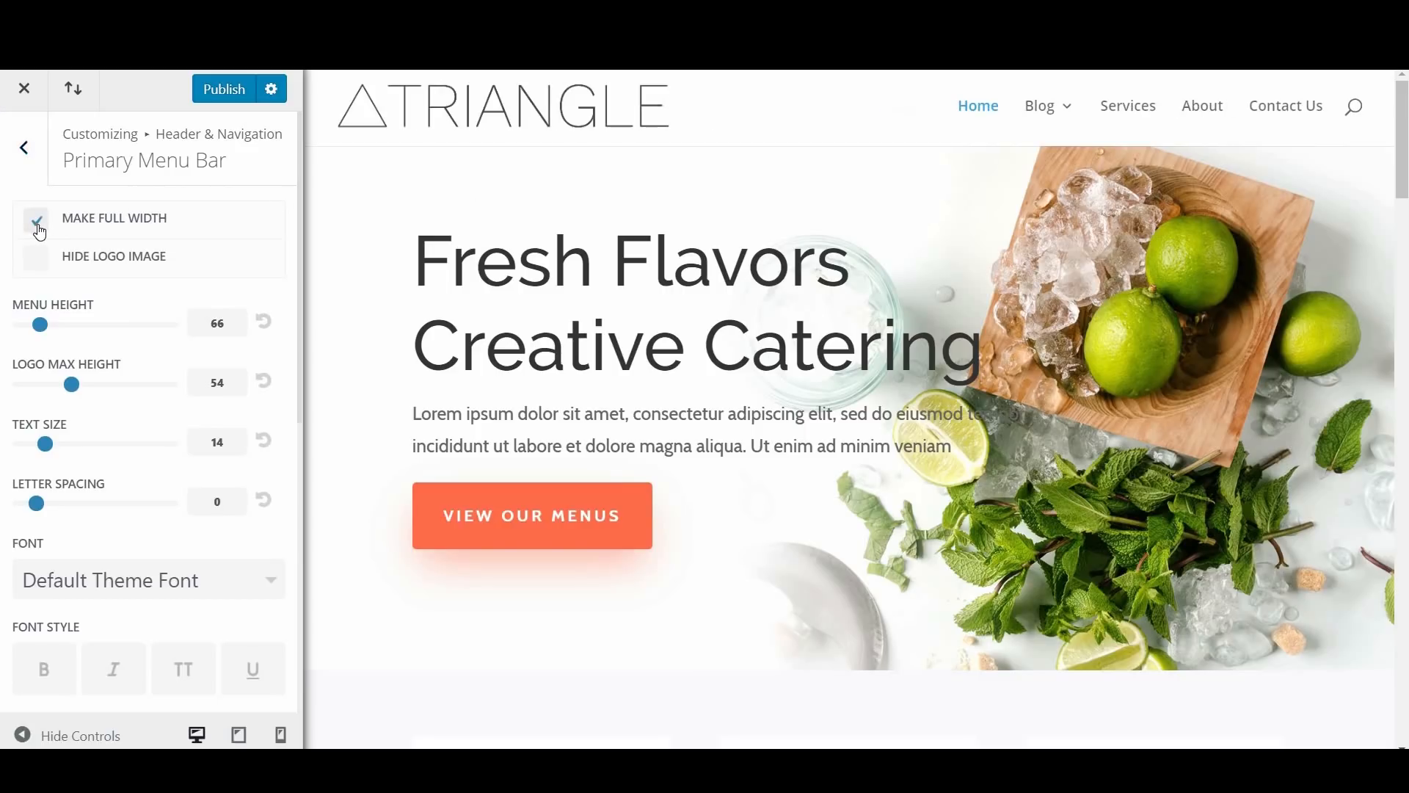
pyautogui.click(37, 264)
pyautogui.click(38, 265)
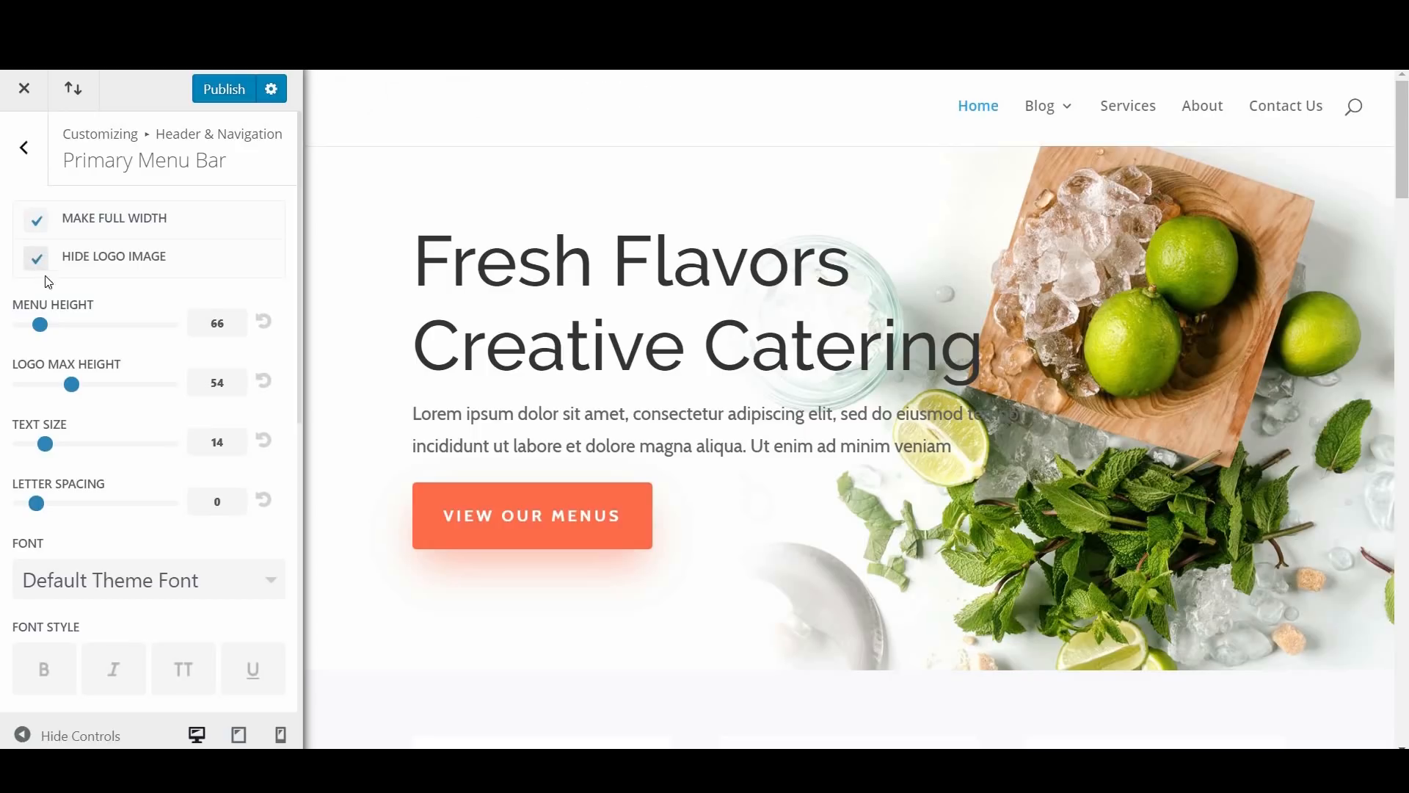
# Step: Set the primary menu bar's menu height to 49
pyautogui.click(60, 329)
pyautogui.moveTo(41, 336); pyautogui.dragTo(35, 337)
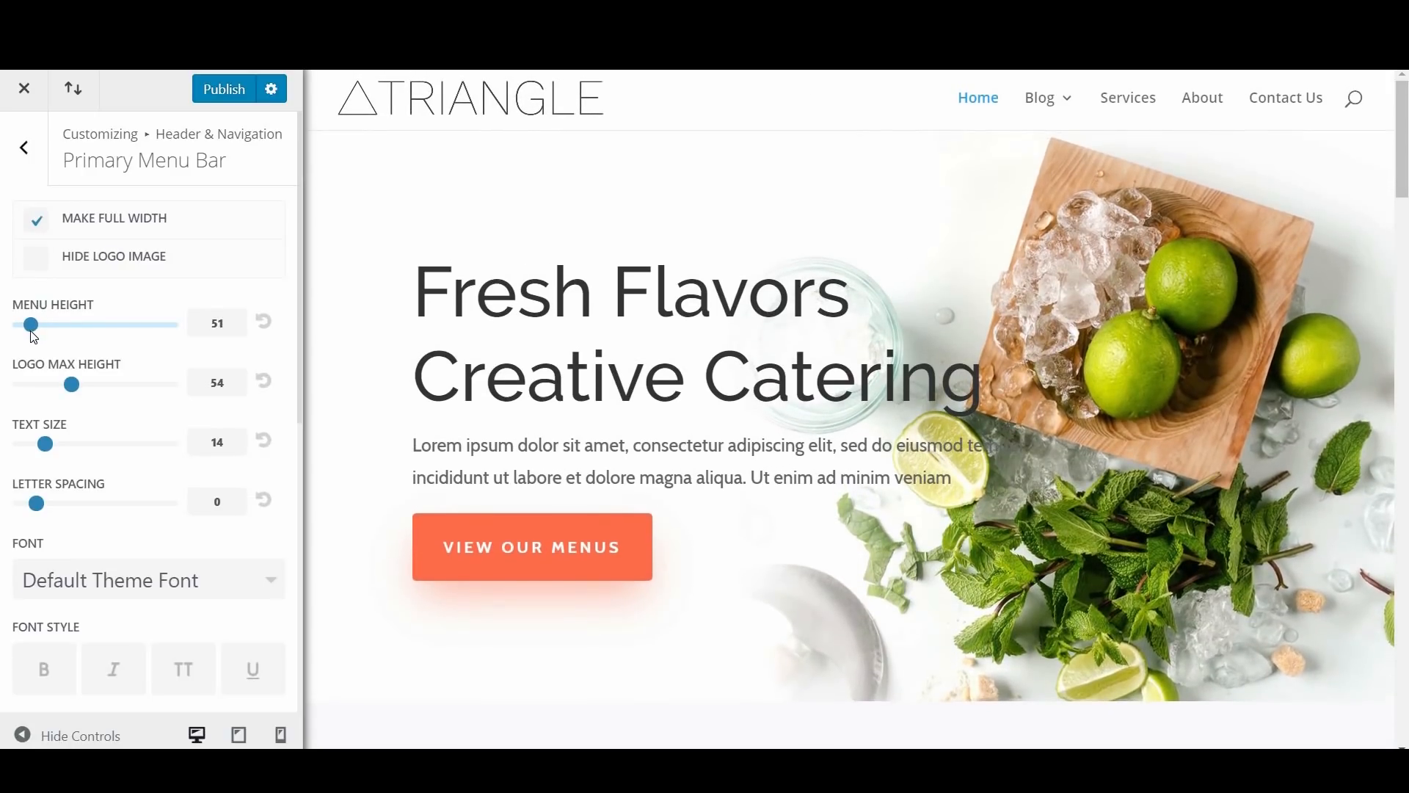
pyautogui.press('Left')
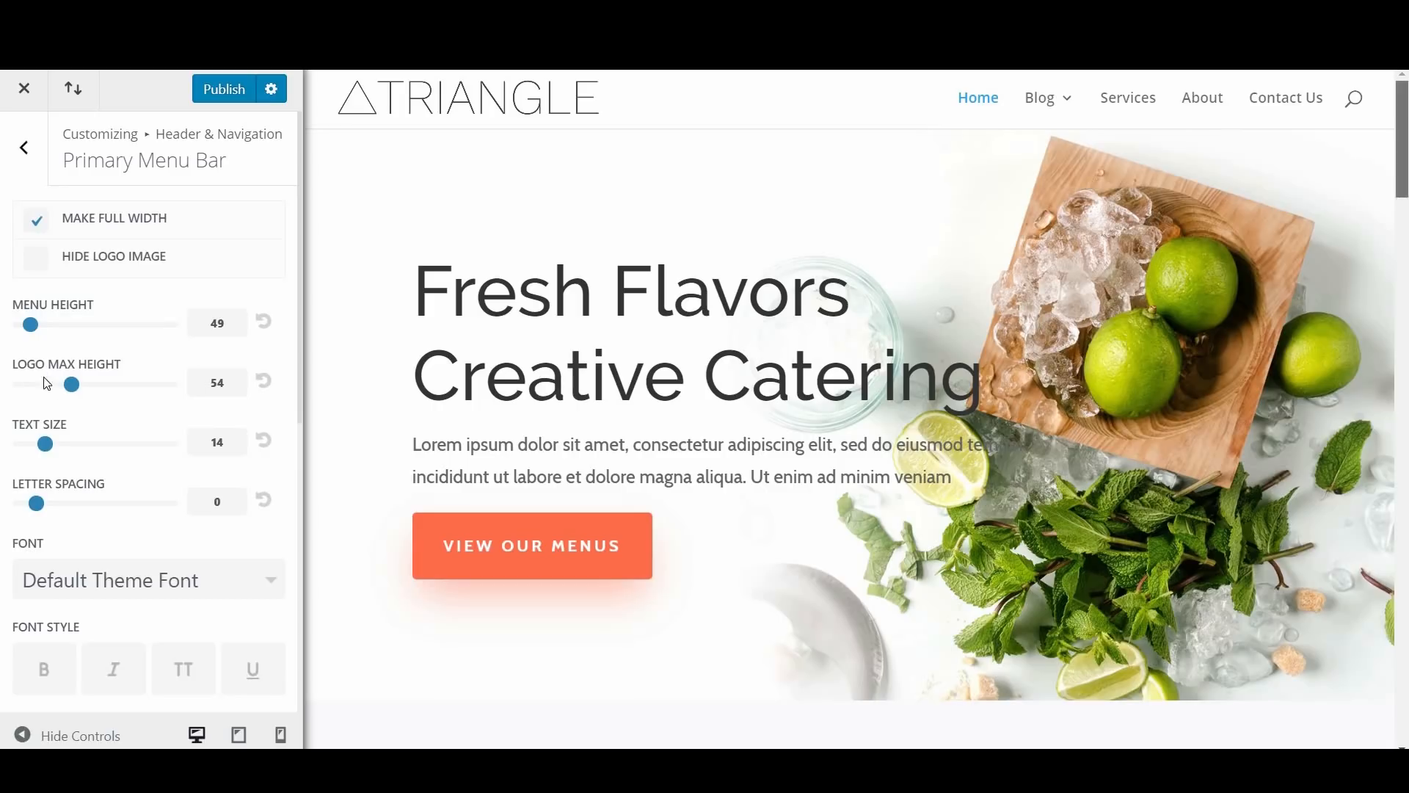
# Step: Try adjusting the primary menu bar's logo max height and text size, and reset both to their defaults
pyautogui.moveTo(81, 390); pyautogui.dragTo(52, 357)
pyautogui.click(263, 381)
pyautogui.scroll(-1, 45, 356)
pyautogui.click(262, 354)
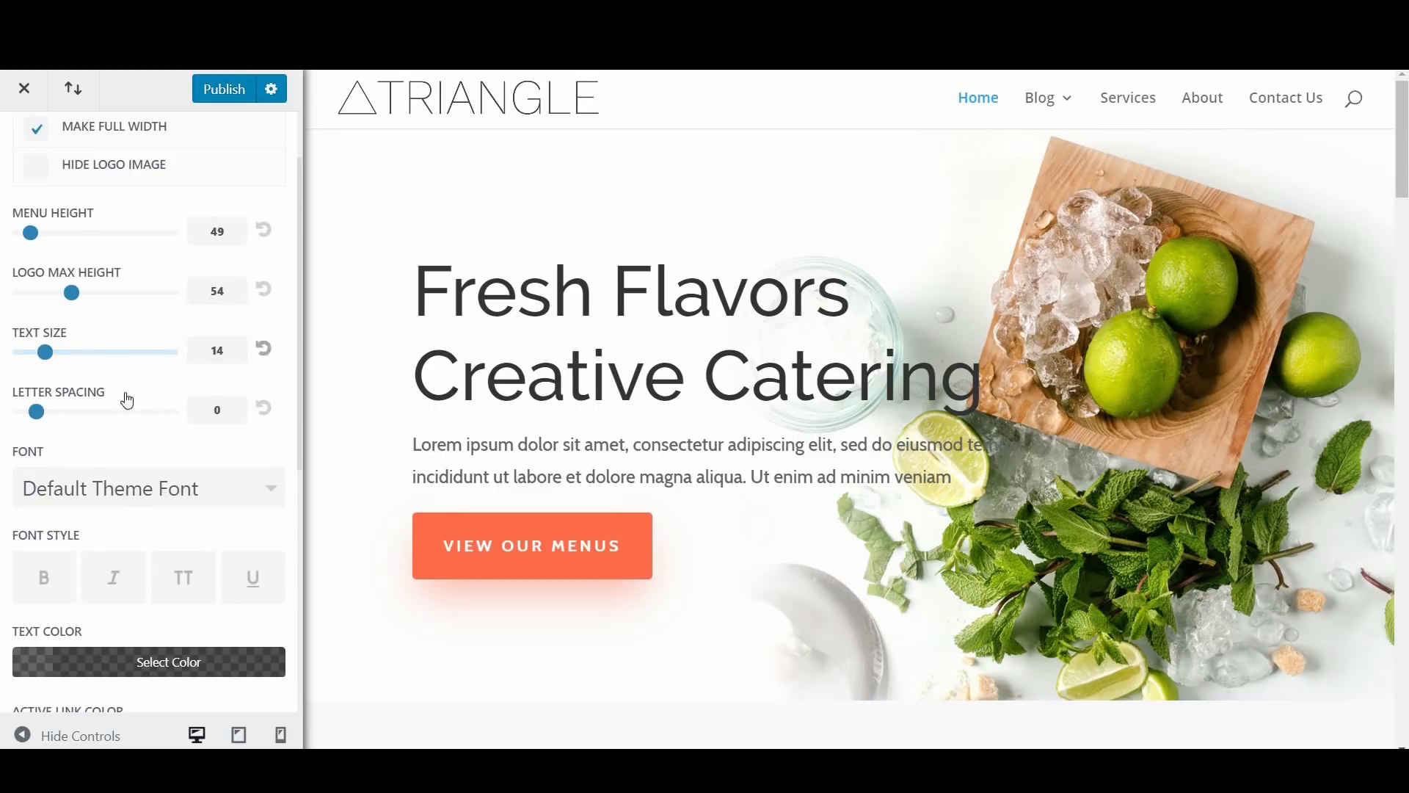
# Step: Set the primary menu bar's active link color to the turquoise preset swatch
pyautogui.scroll(-1, 63, 396)
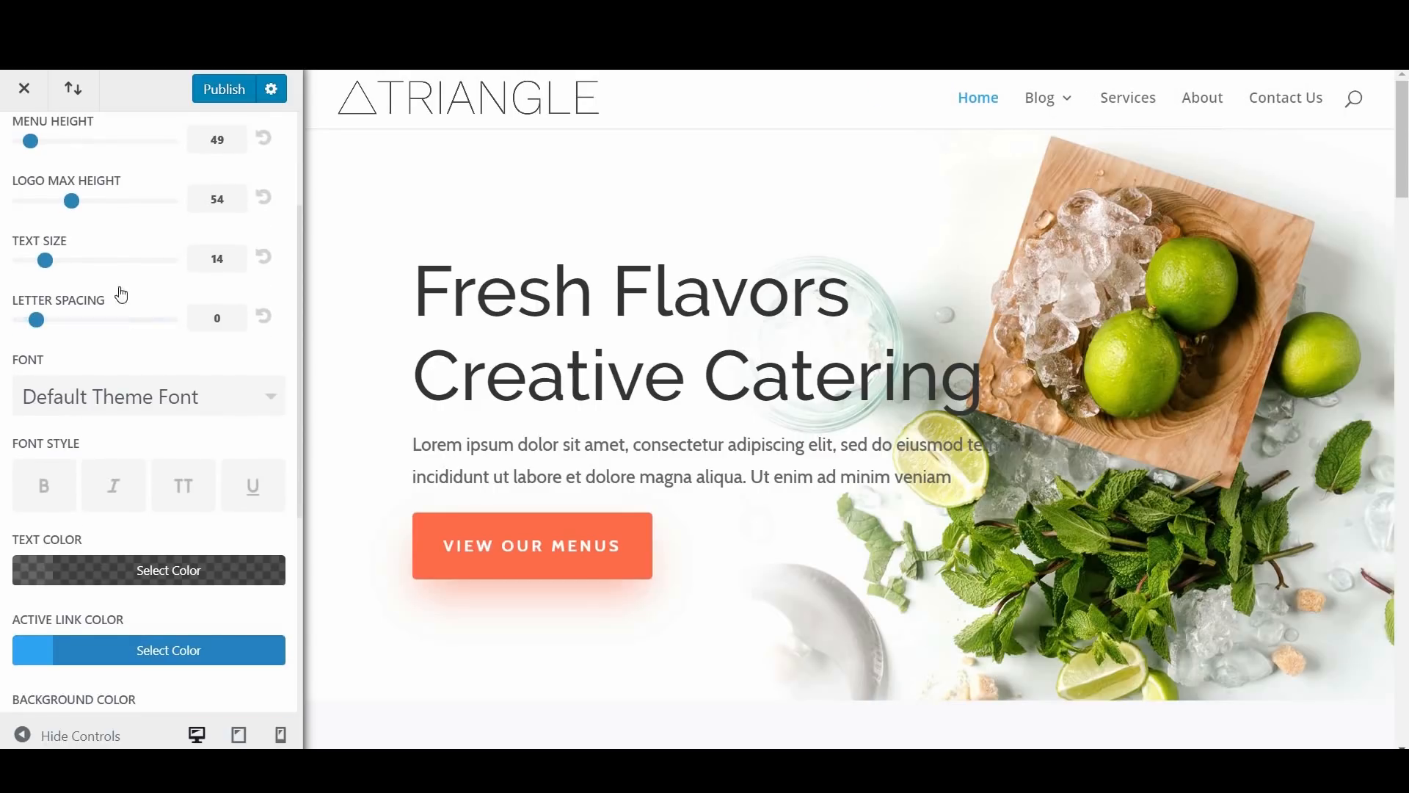
pyautogui.scroll(-1, 125, 309)
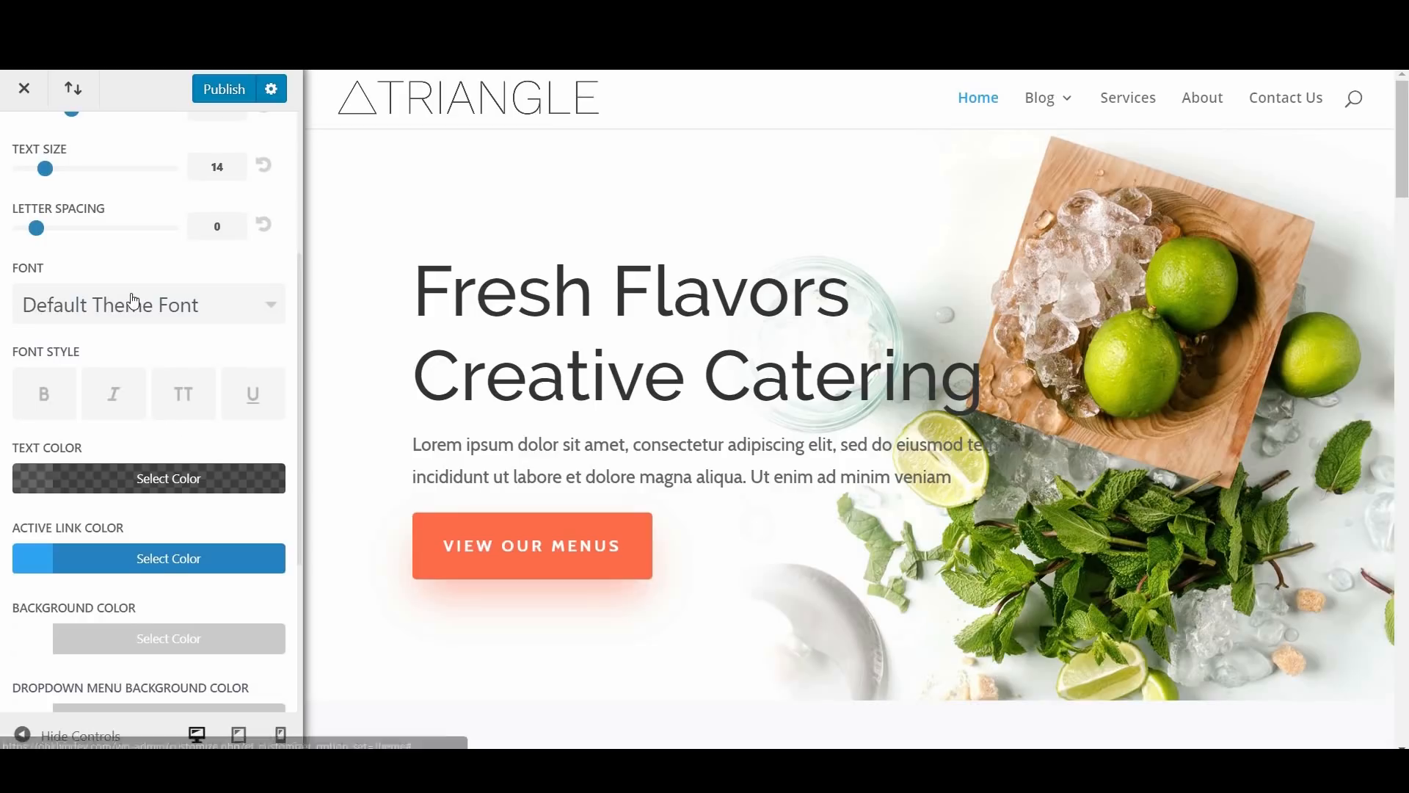
pyautogui.scroll(-3, 135, 305)
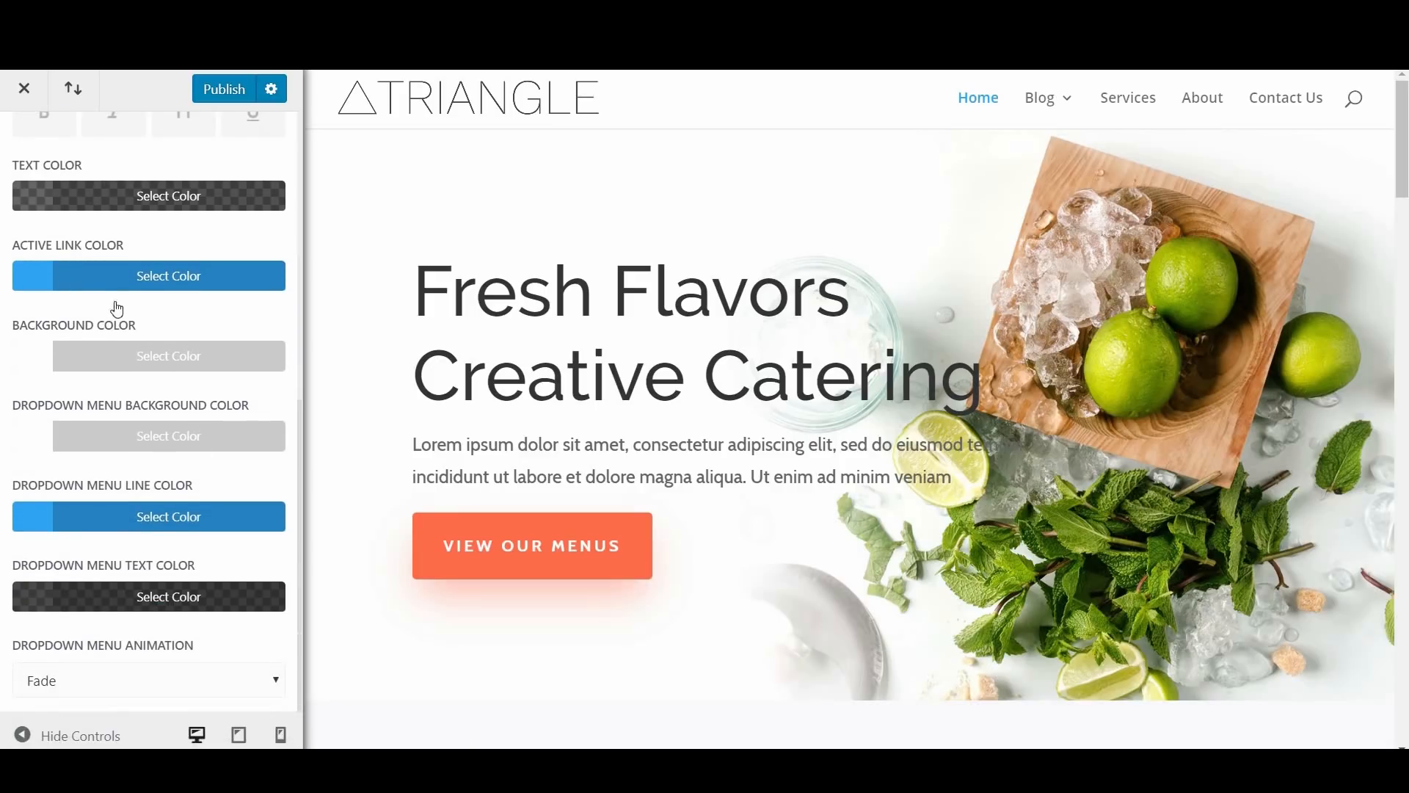
pyautogui.click(147, 276)
pyautogui.click(149, 562)
pyautogui.scroll(-3, 173, 535)
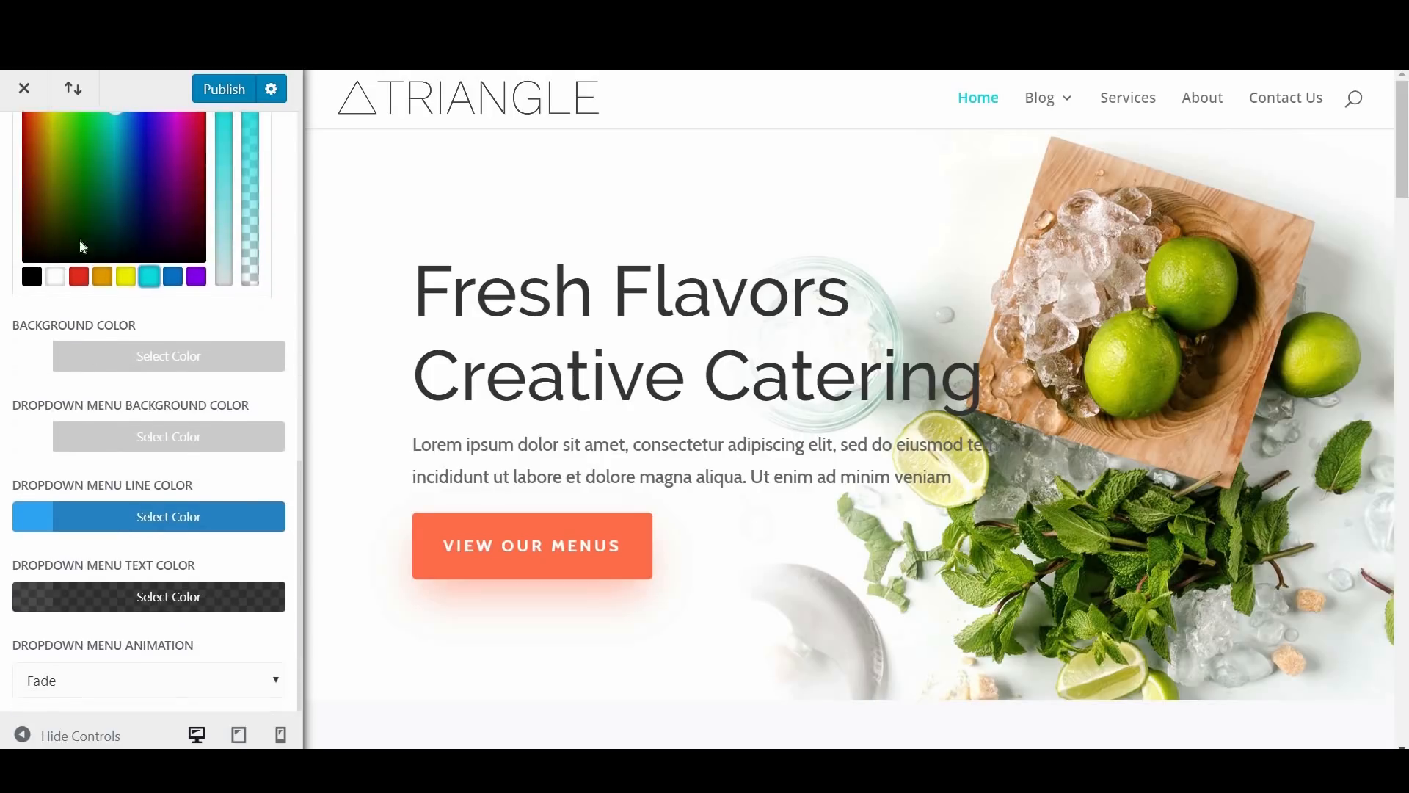
# Step: Set the dropdown menu line color to turquoise #0ddadd and return to the Header & Navigation settings list
pyautogui.click(169, 516)
pyautogui.click(149, 570)
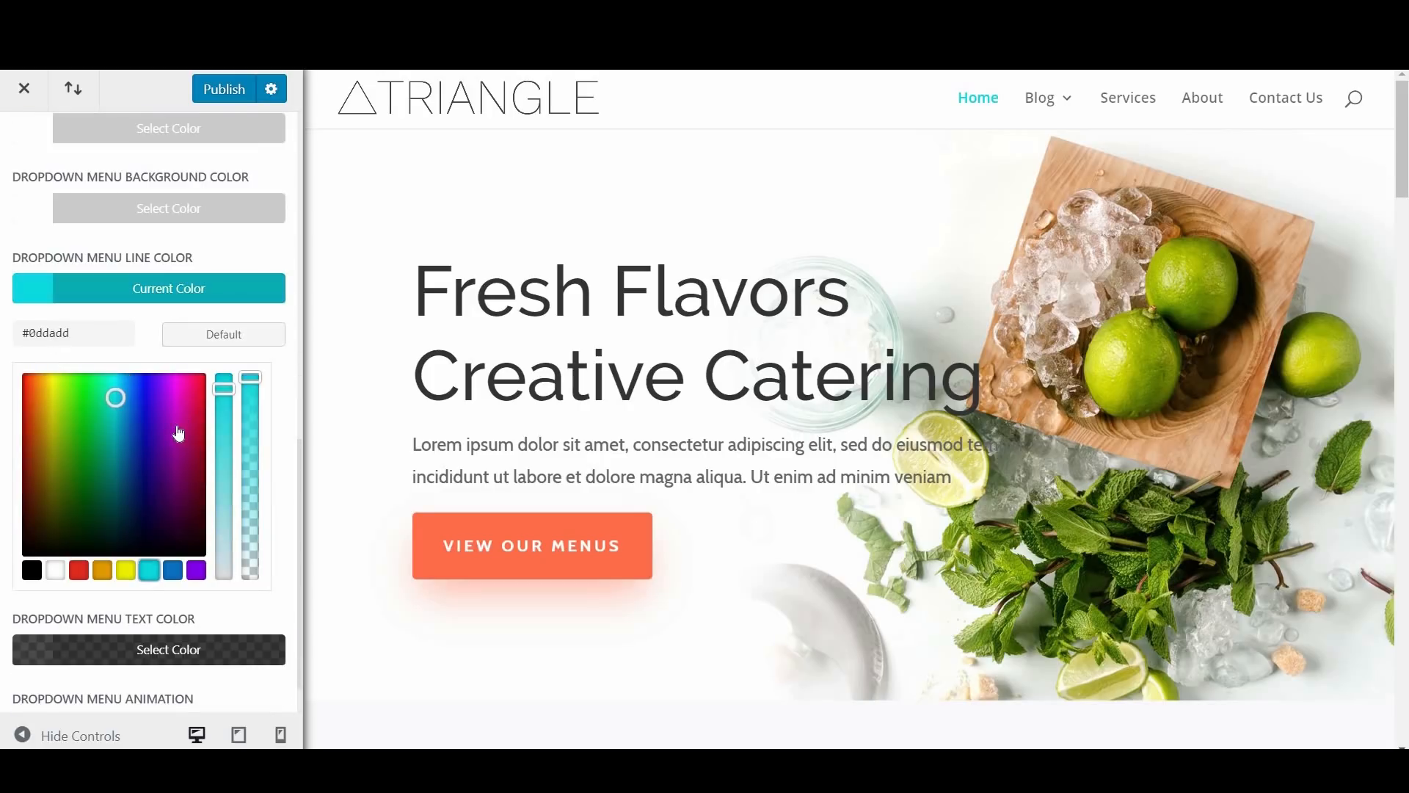
pyautogui.scroll(5, 176, 433)
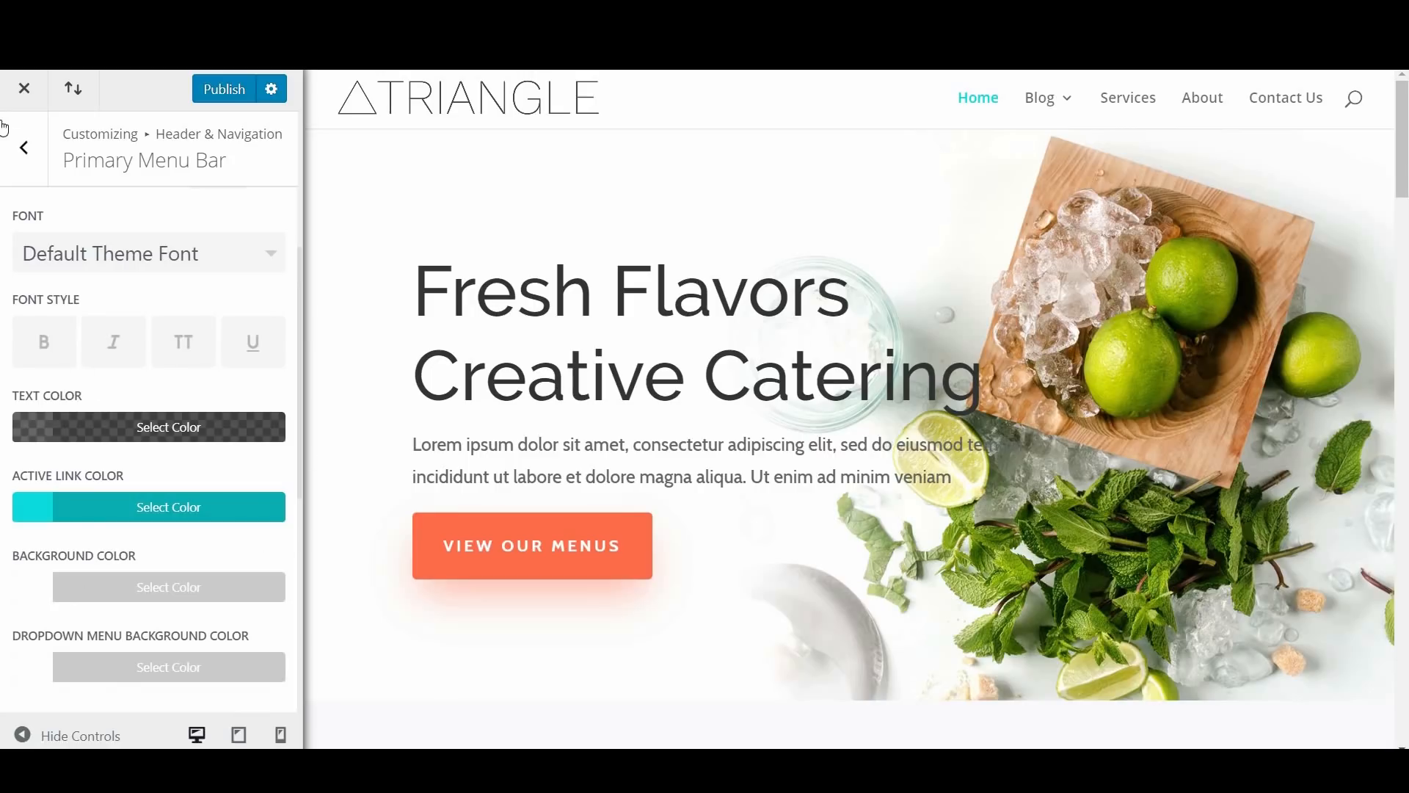
pyautogui.click(29, 154)
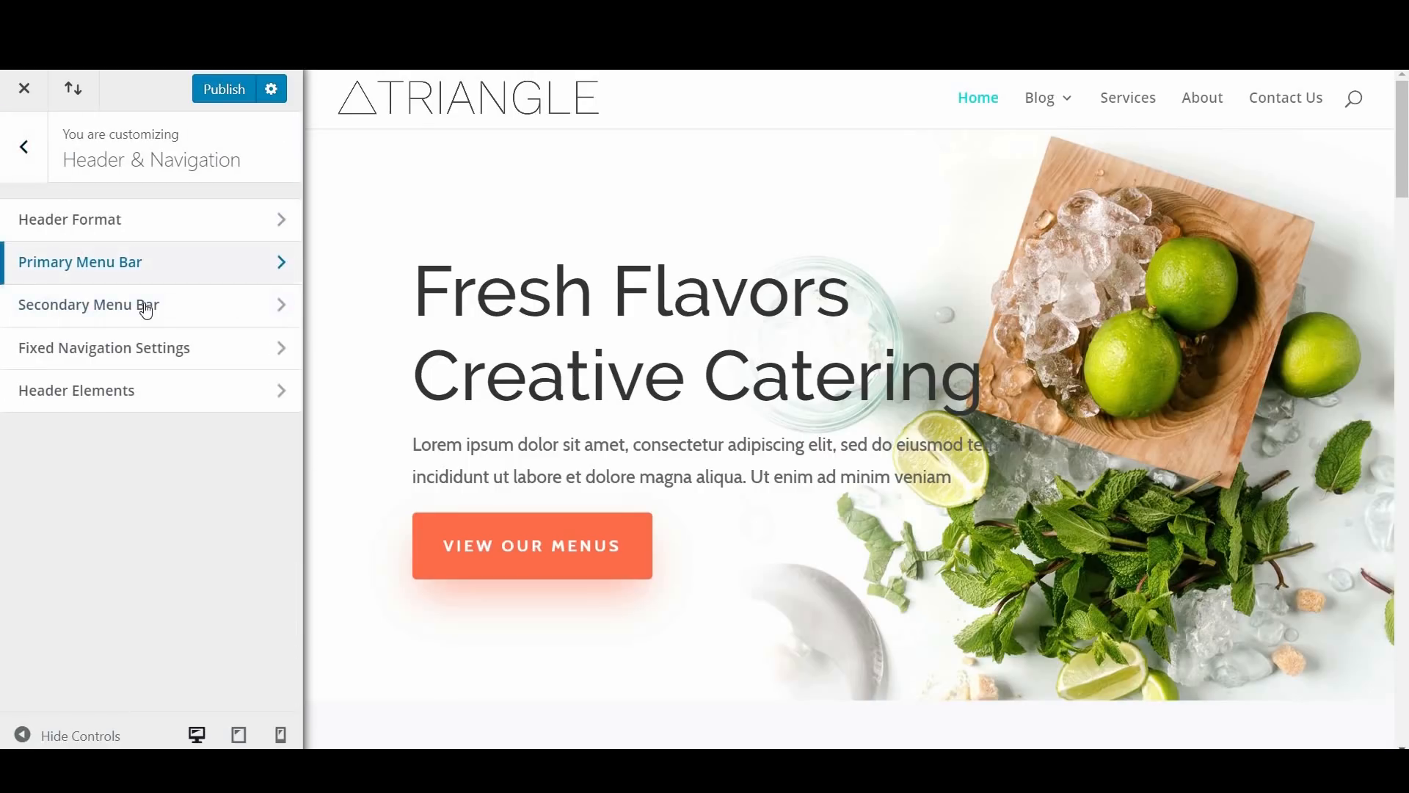
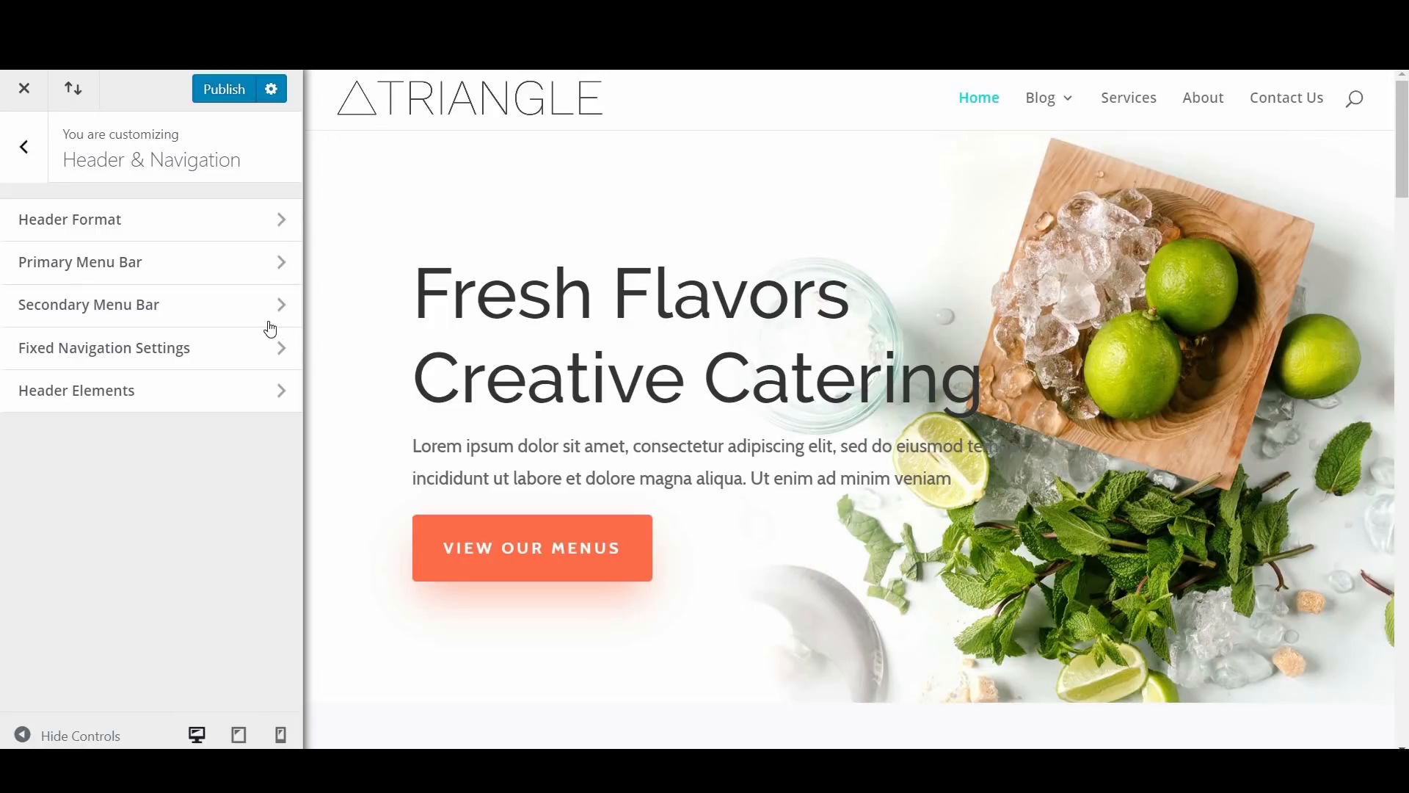
# Step: Set the secondary menu bar's background color to the turquoise preset swatch
pyautogui.click(172, 289)
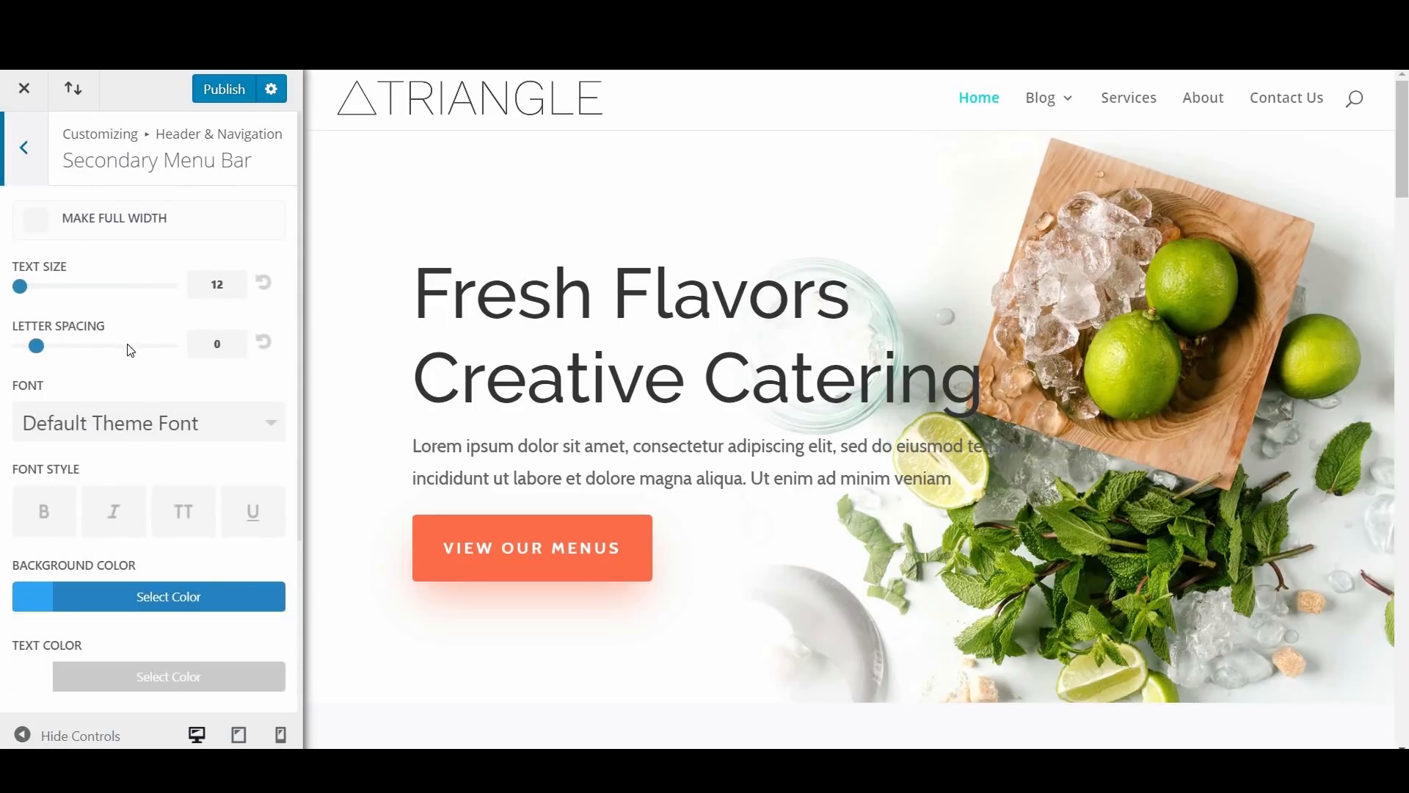
pyautogui.scroll(-3, 129, 314)
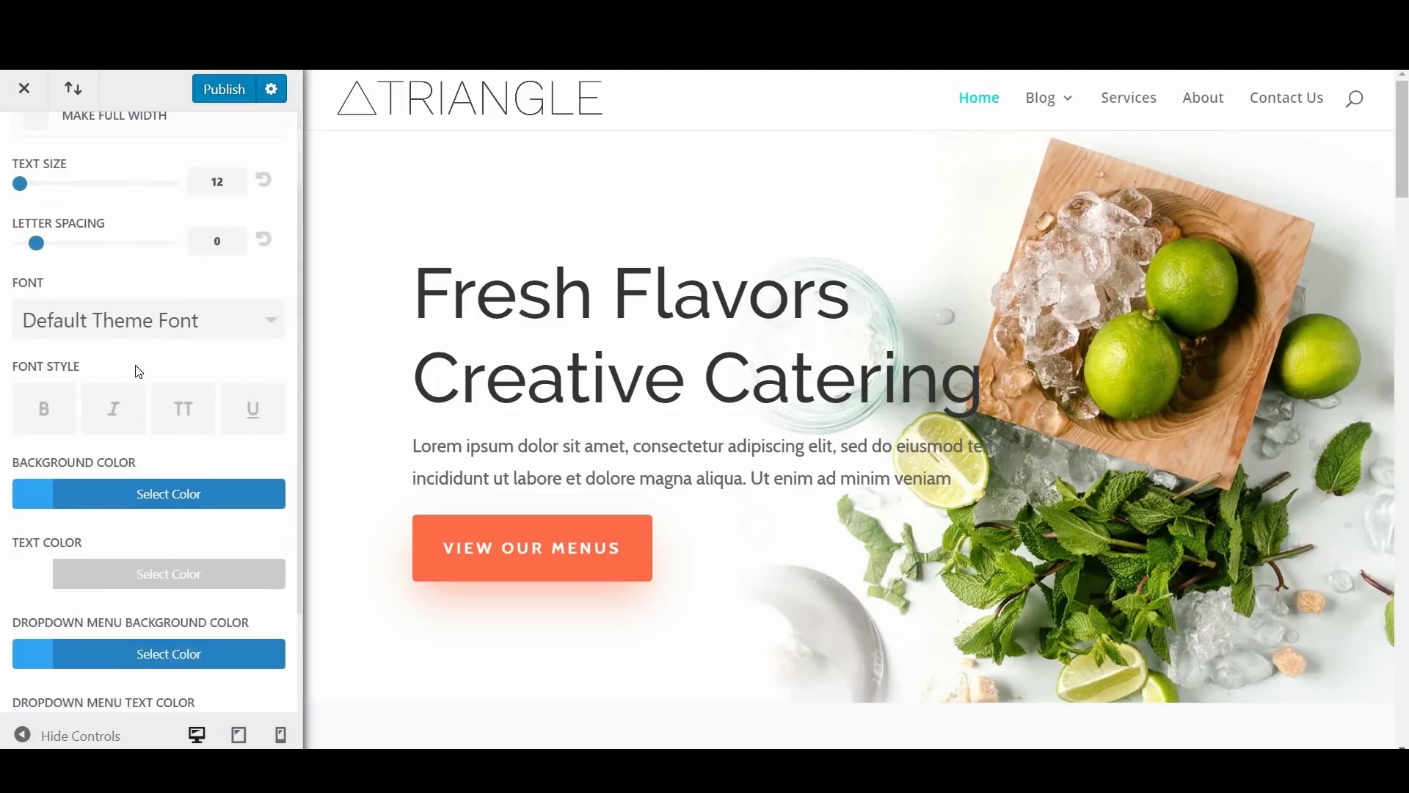
pyautogui.scroll(-1, 140, 354)
pyautogui.click(139, 356)
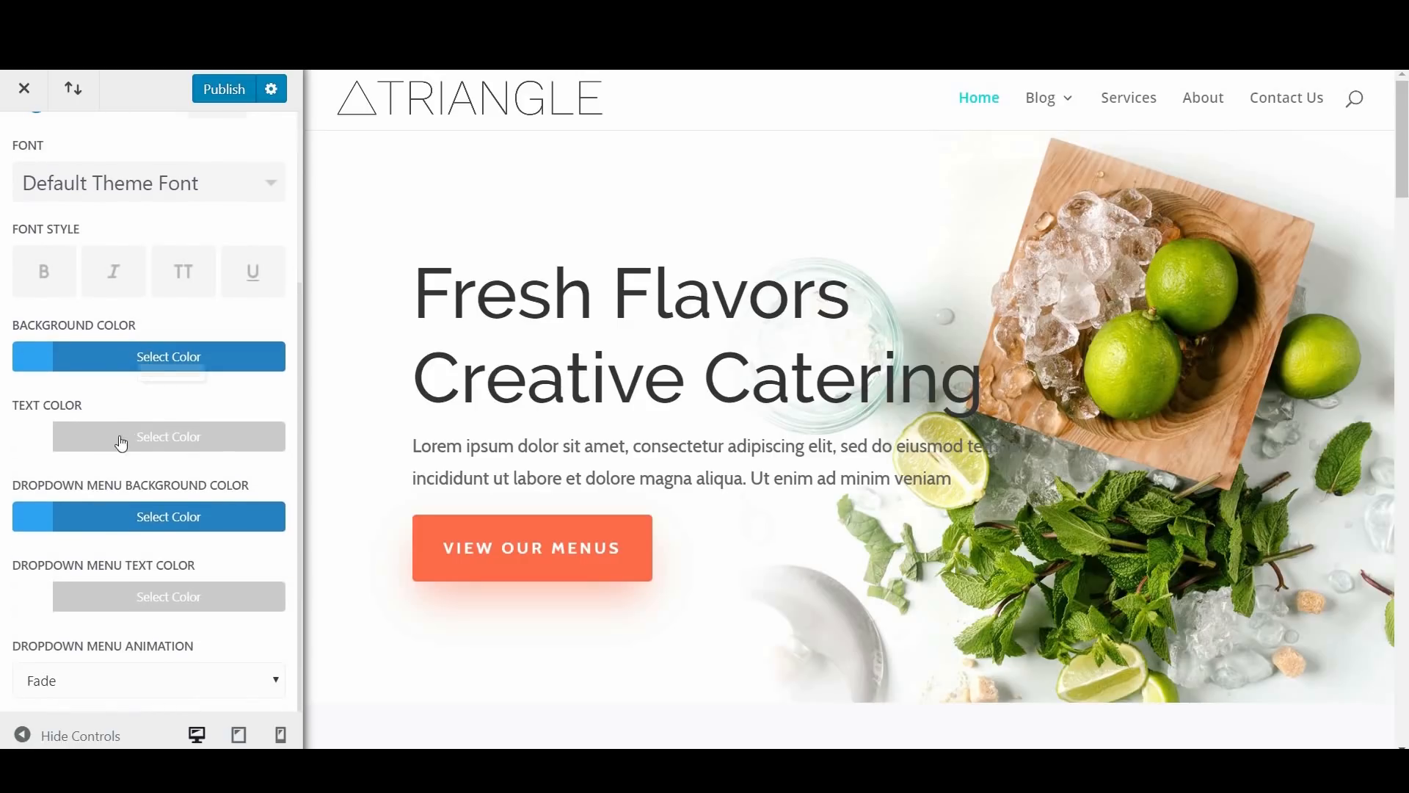
pyautogui.click(148, 645)
# Step: Set the secondary menu bar's dropdown menu background color to turquoise #0ddadd
pyautogui.scroll(-4, 157, 525)
pyautogui.click(159, 532)
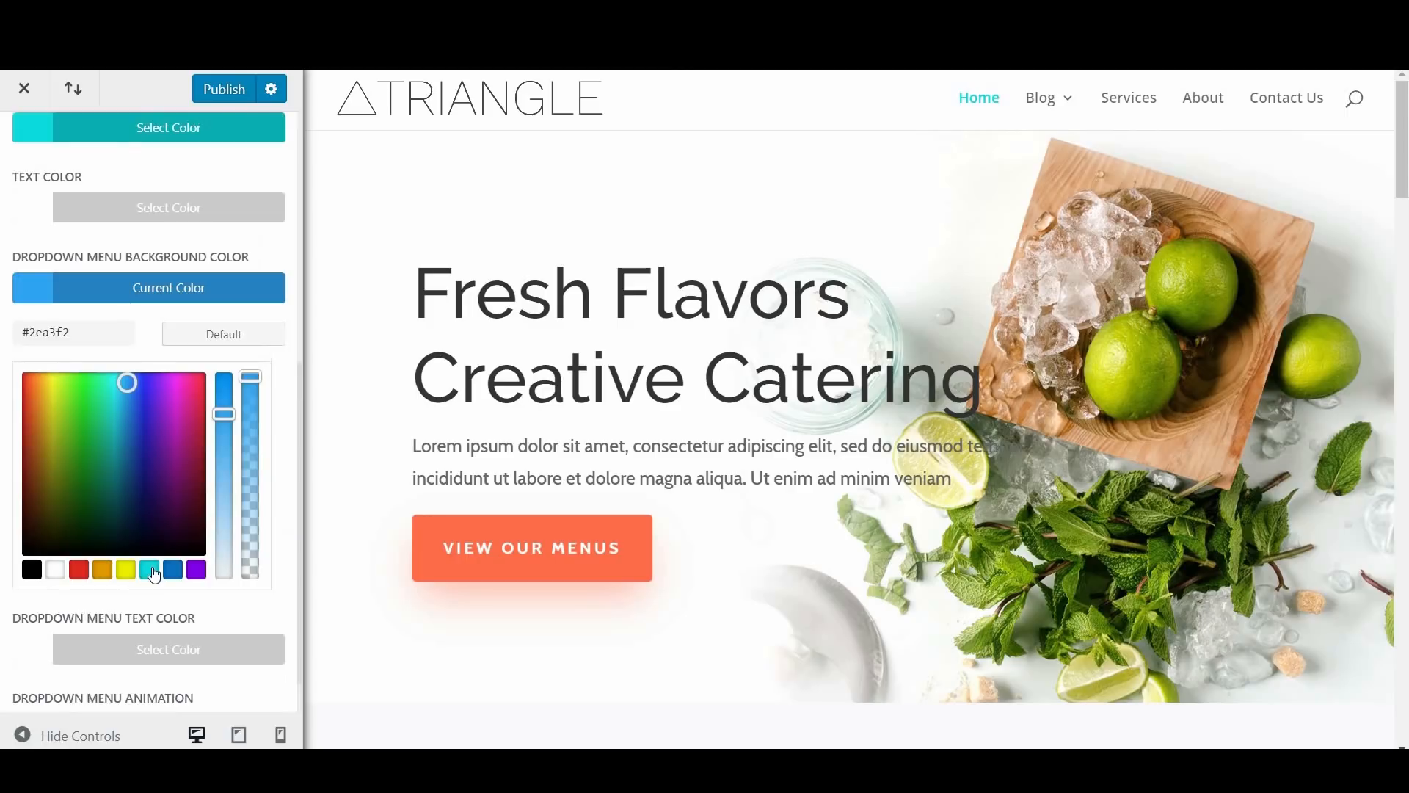
pyautogui.scroll(-1, 182, 667)
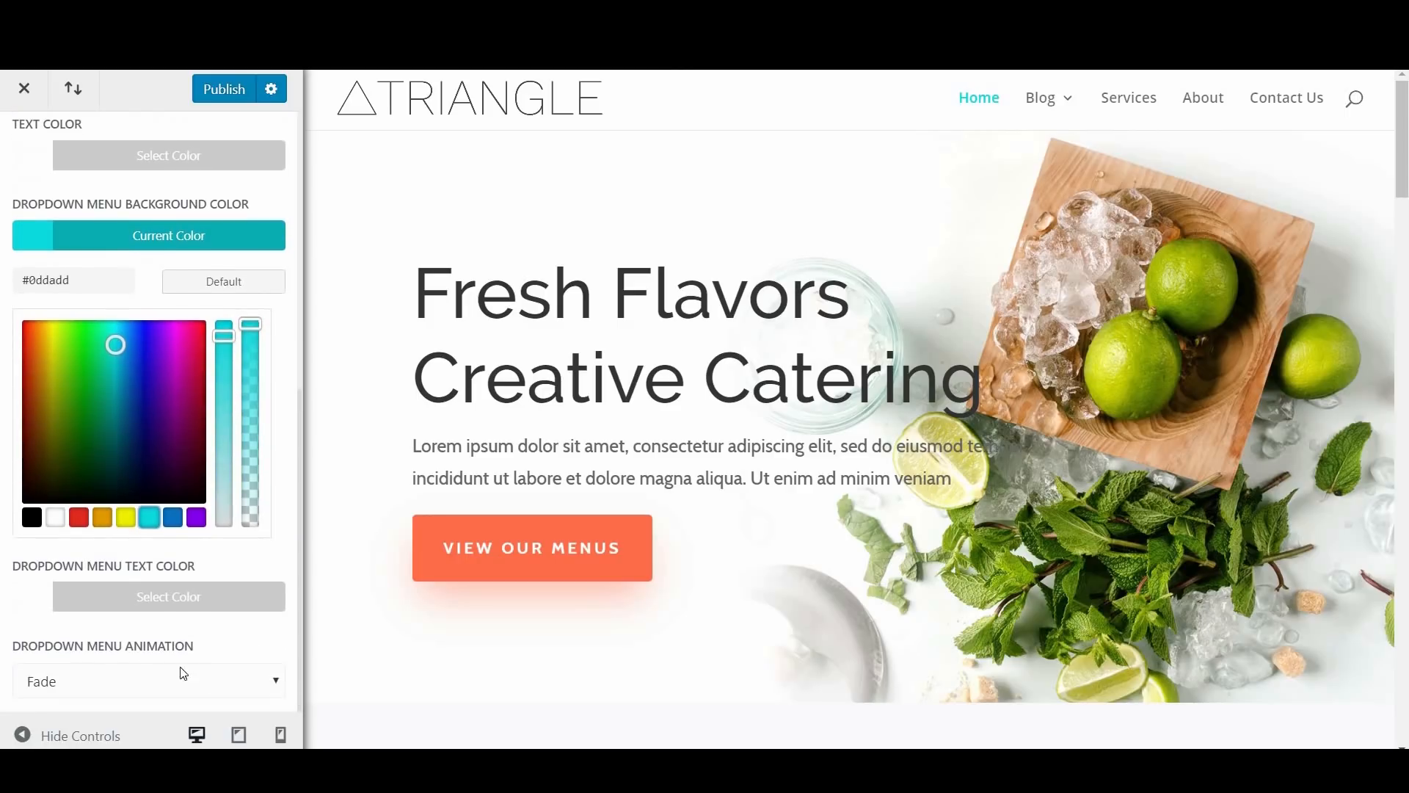
# Step: Review the secondary menu bar's dropdown menu animation options without changing the Fade setting
pyautogui.scroll(5, 201, 626)
pyautogui.click(196, 658)
pyautogui.scroll(-5, 189, 654)
pyautogui.click(122, 672)
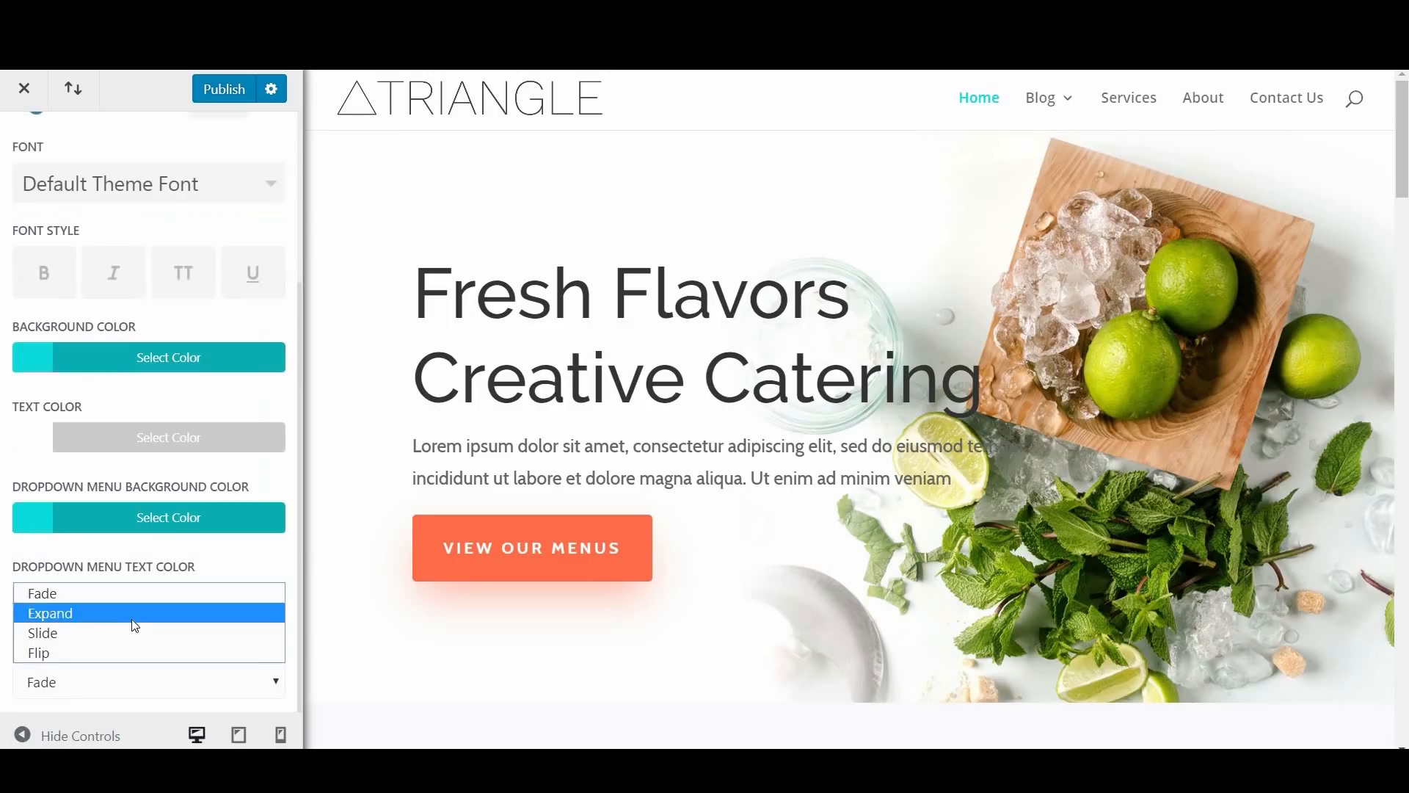
pyautogui.click(196, 570)
pyautogui.scroll(5, 149, 134)
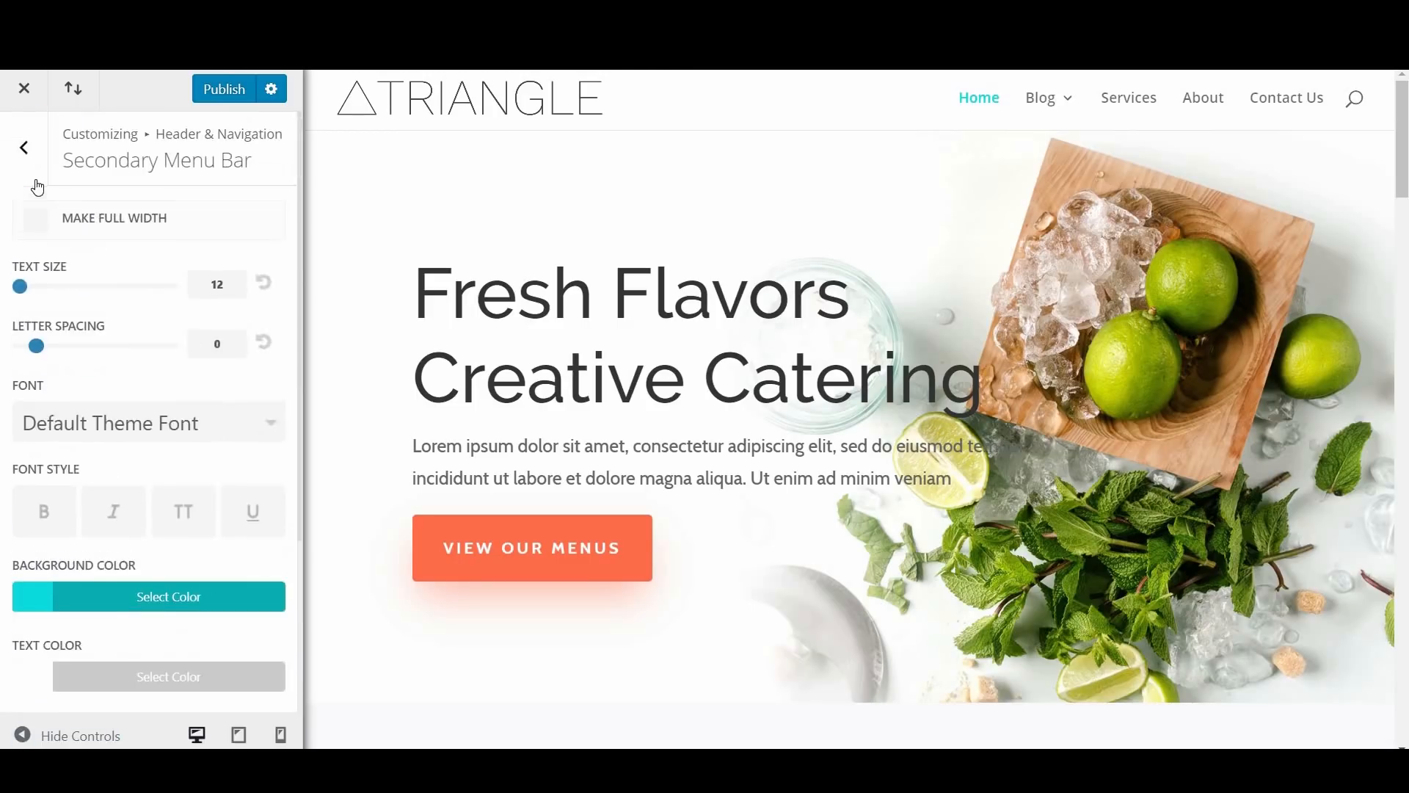
# Step: Open the Fixed Navigation Settings and examine how the fixed header behaves further down the homepage preview
pyautogui.click(25, 147)
pyautogui.click(123, 348)
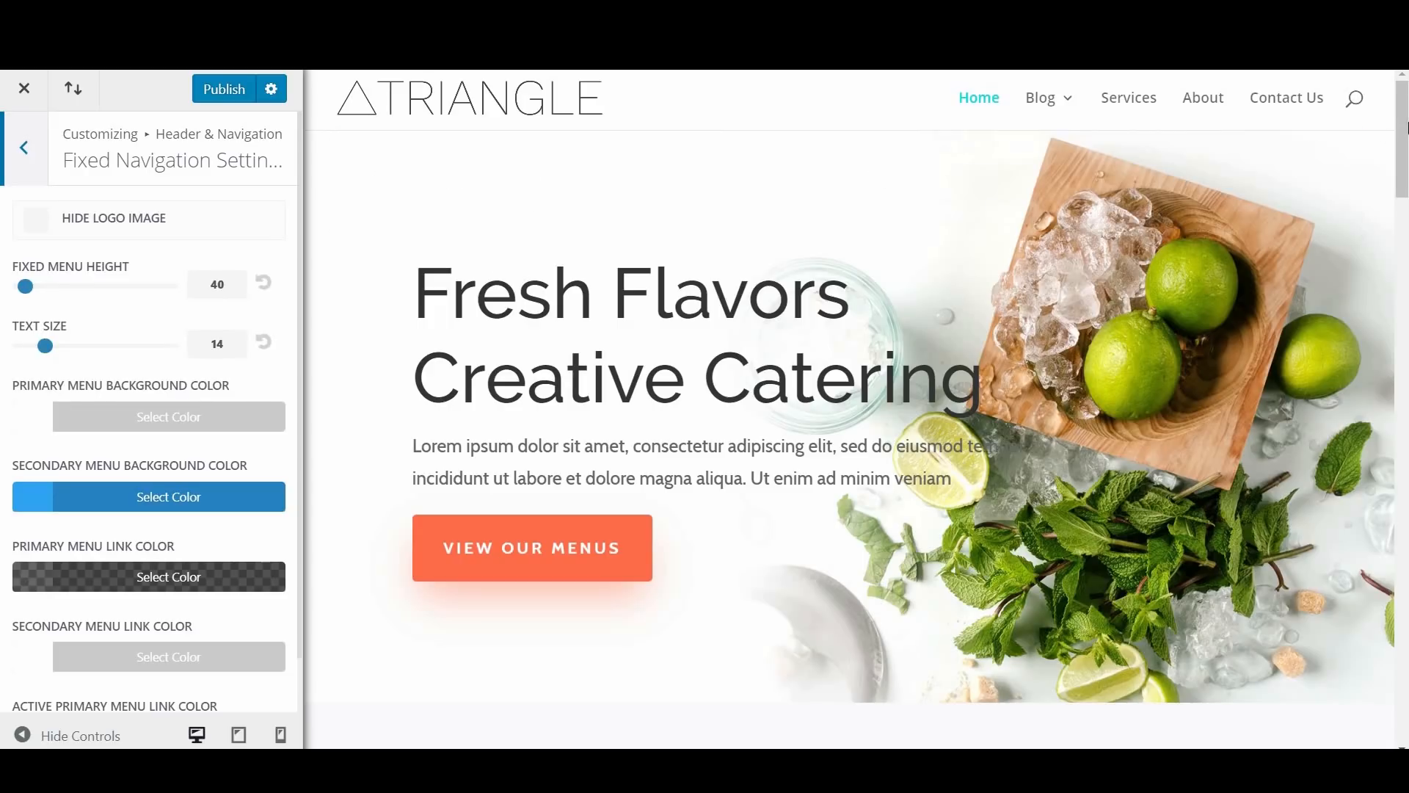
pyautogui.scroll(-8, 1367, 213)
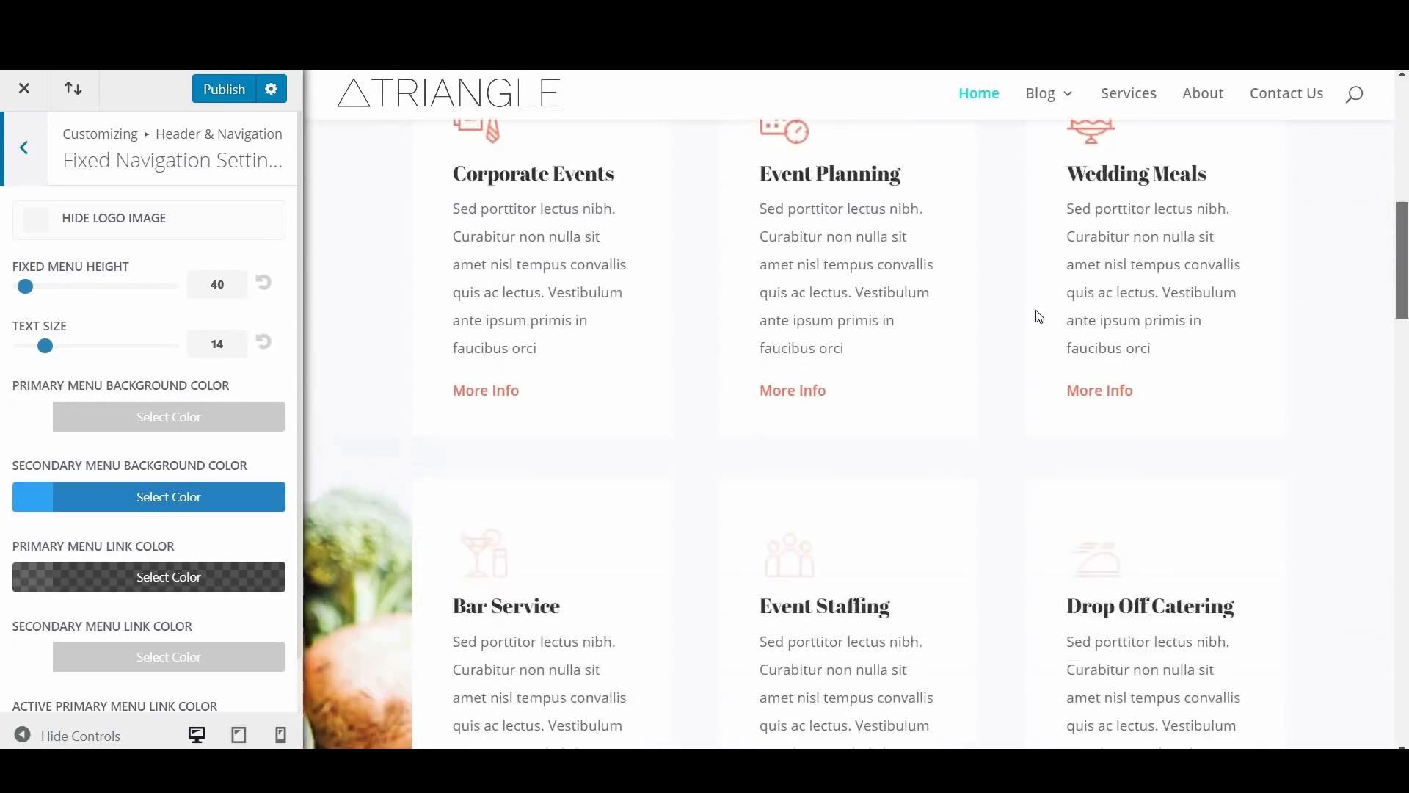
pyautogui.scroll(-5, 1204, 307)
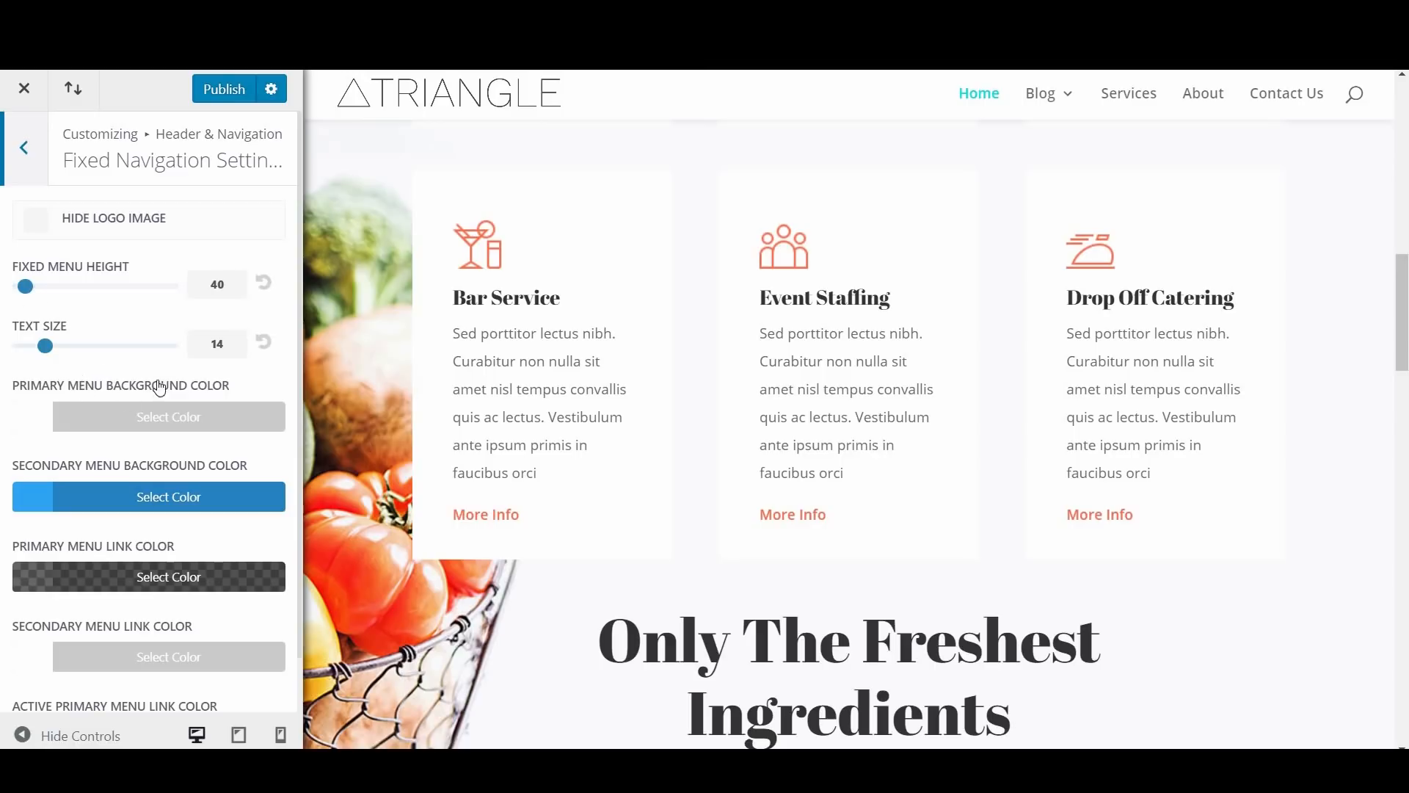
# Step: Set the fixed navigation's secondary menu background color to the turquoise preset swatch
pyautogui.scroll(-1, 163, 382)
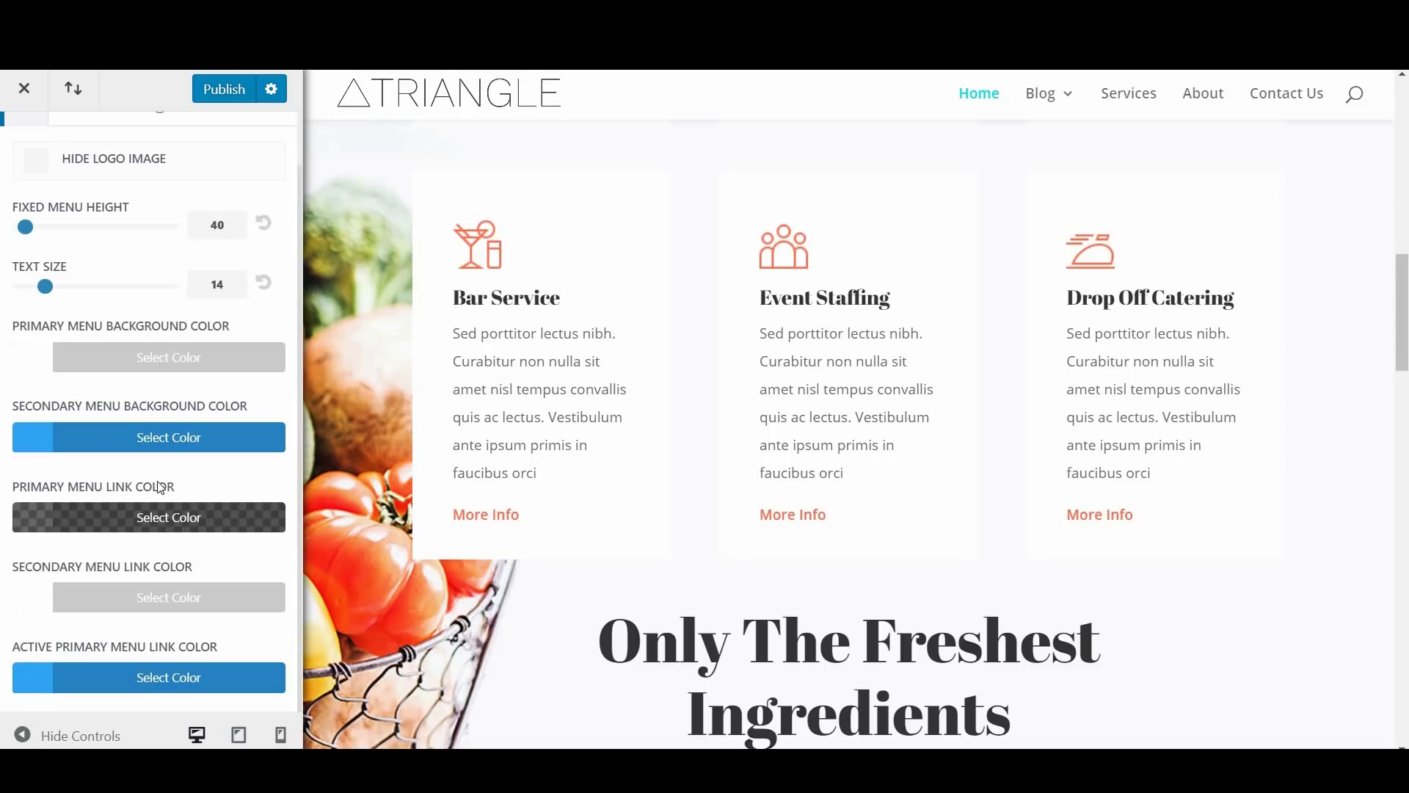
pyautogui.click(169, 439)
pyautogui.scroll(-3, 162, 469)
pyautogui.click(149, 536)
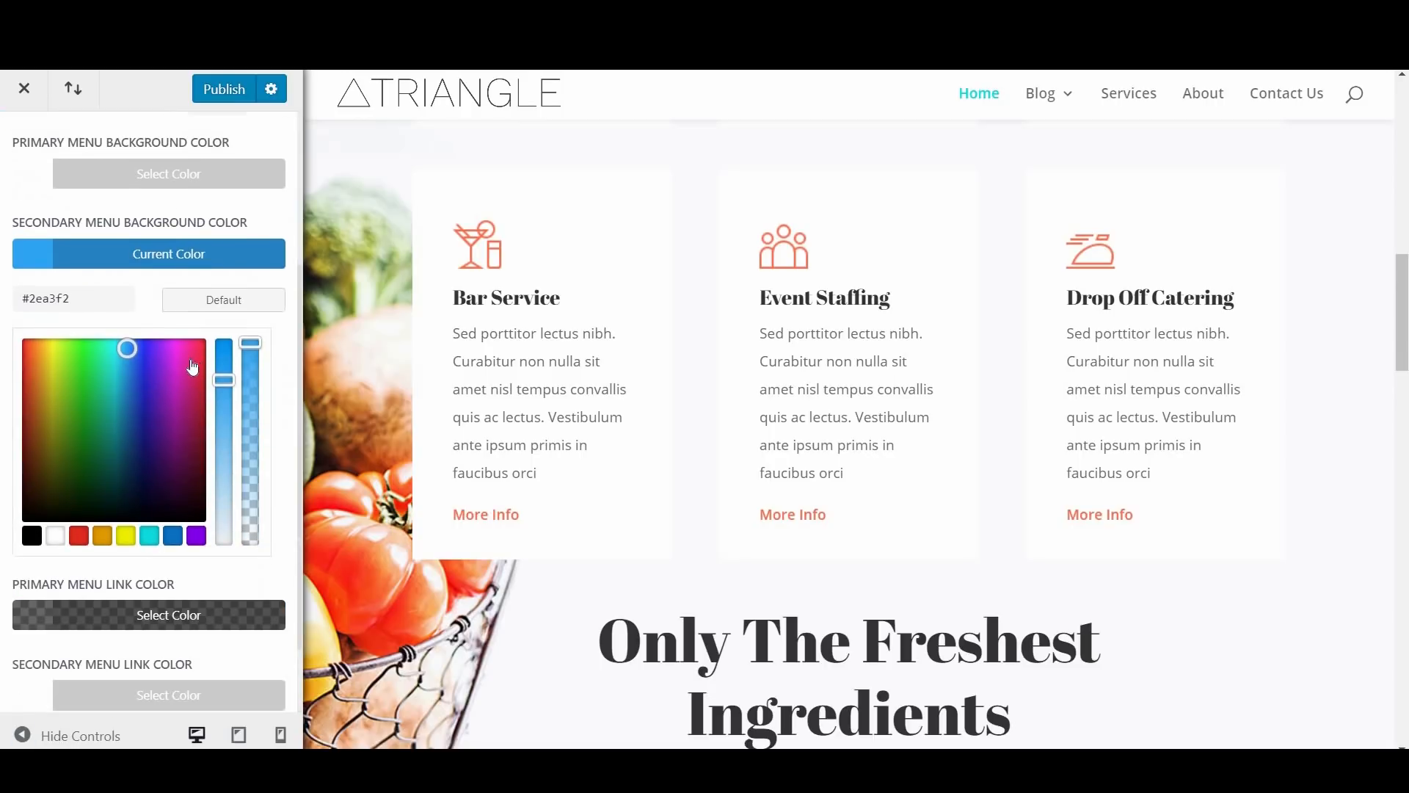
# Step: Set the fixed navigation's active primary menu link color to turquoise #0ddadd and return to the Header & Navigation settings list
pyautogui.scroll(-3, 134, 663)
pyautogui.click(151, 675)
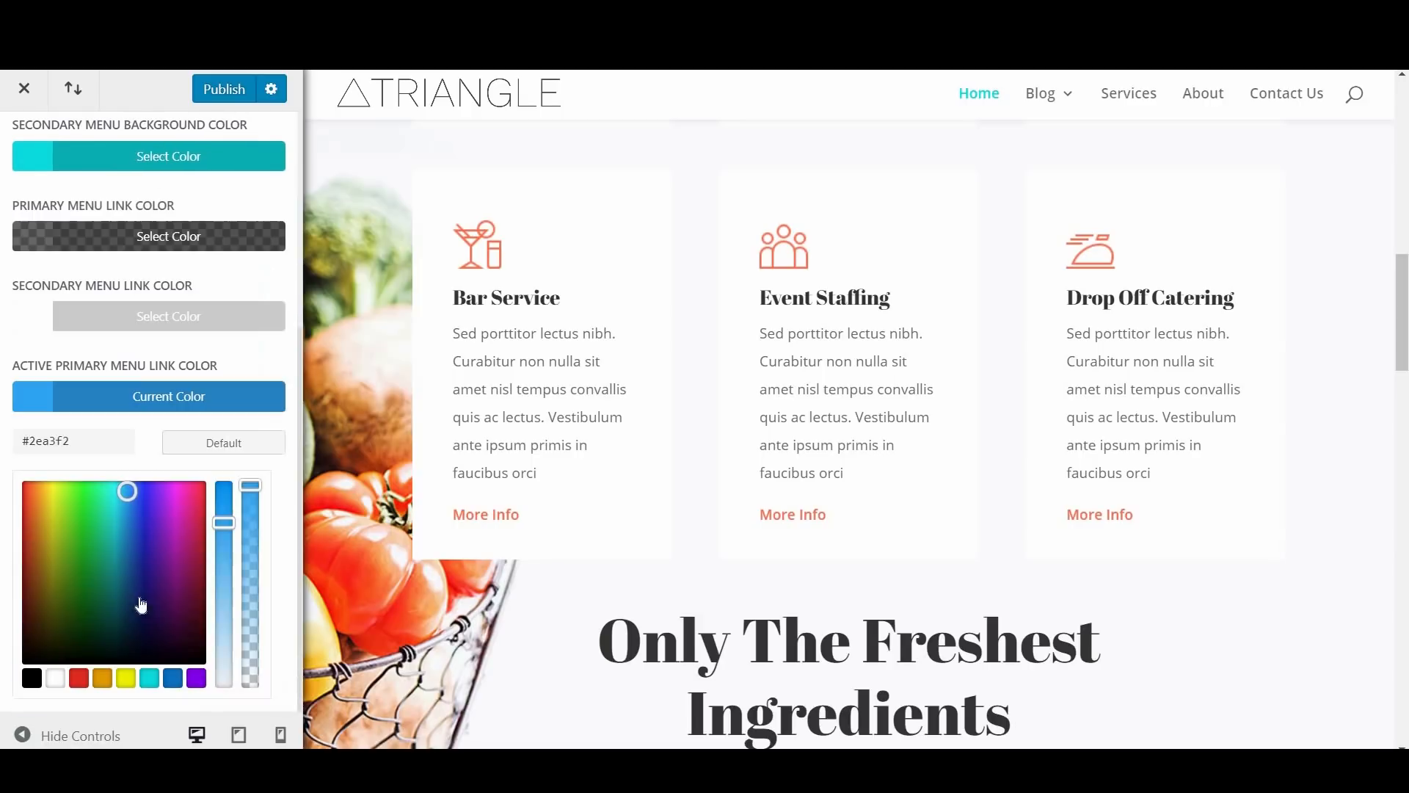
pyautogui.click(150, 679)
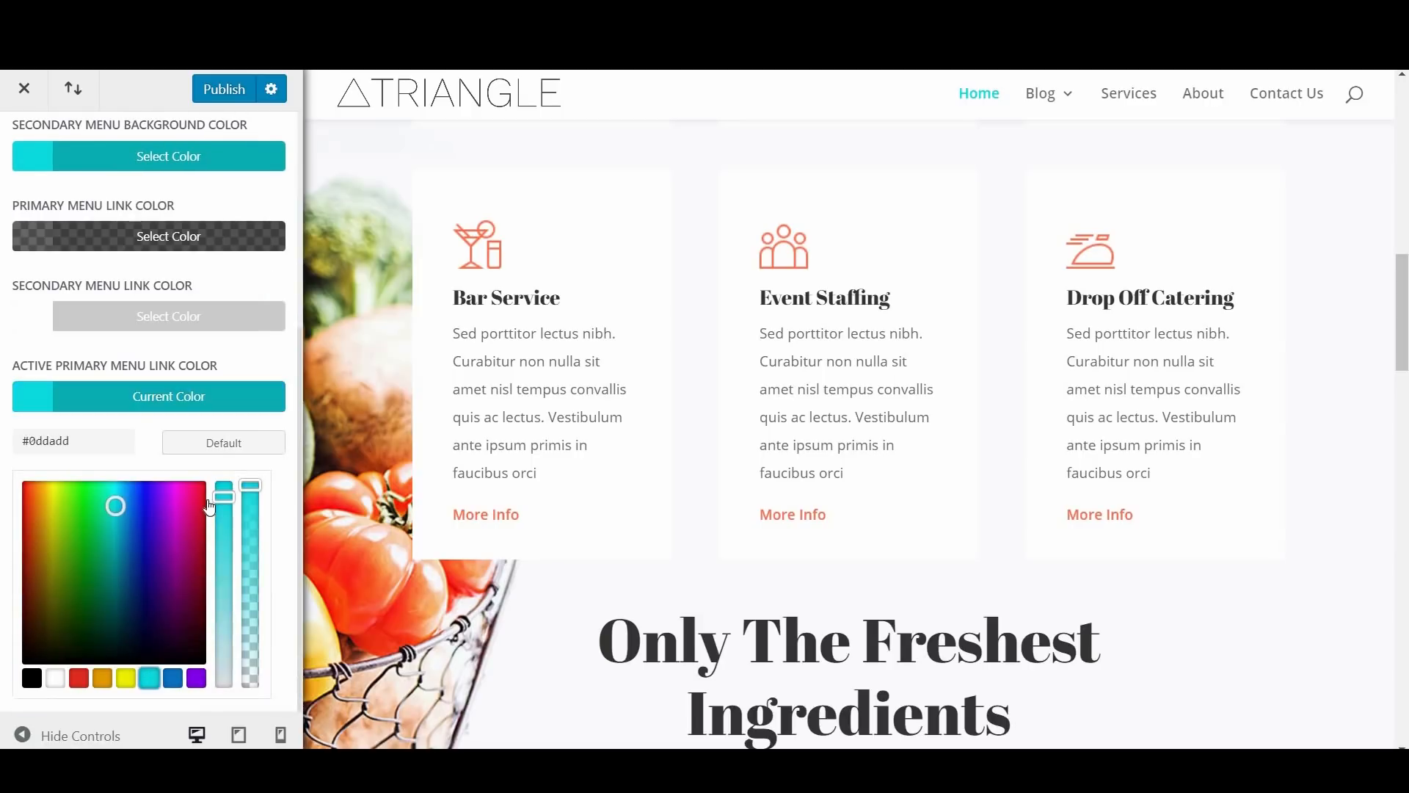
pyautogui.scroll(5, 161, 403)
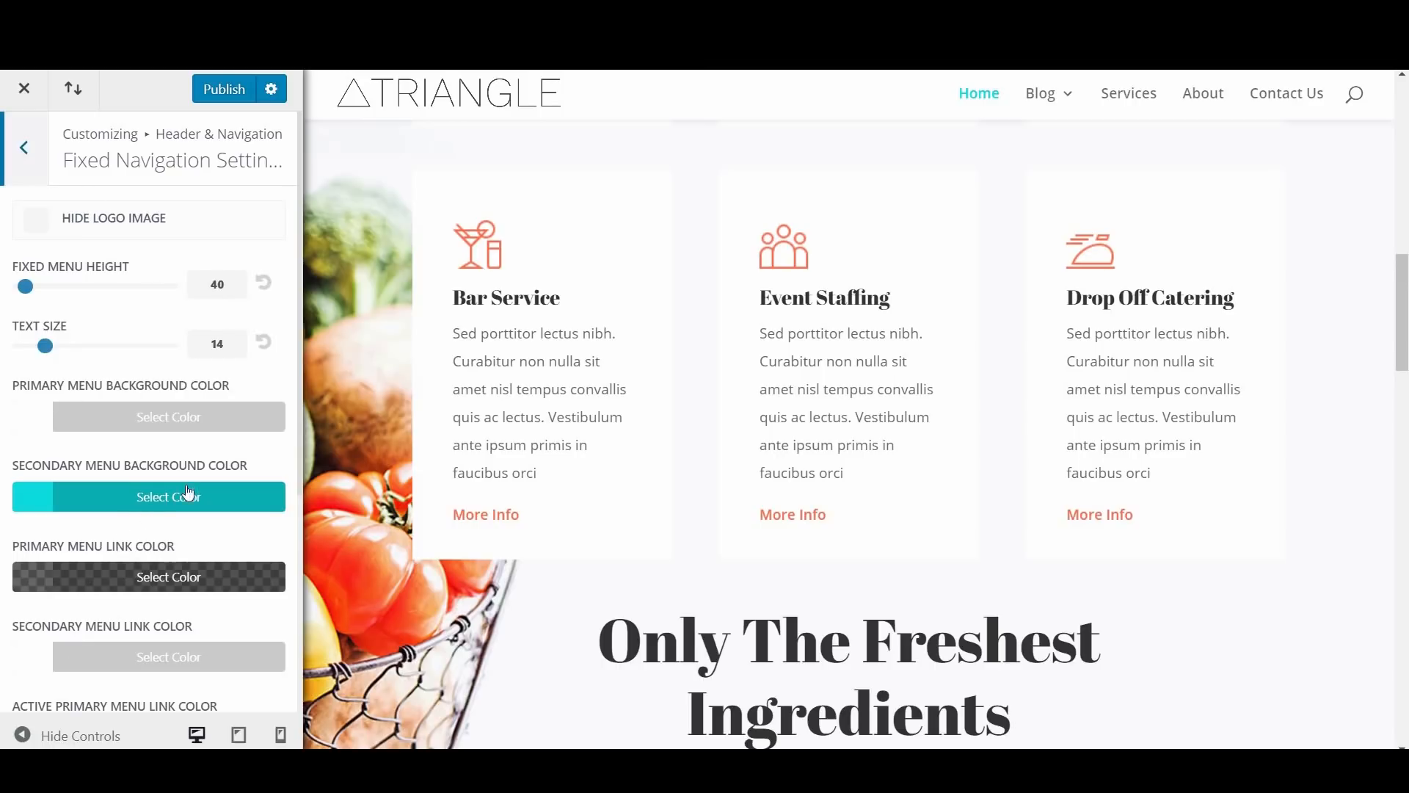
pyautogui.click(25, 155)
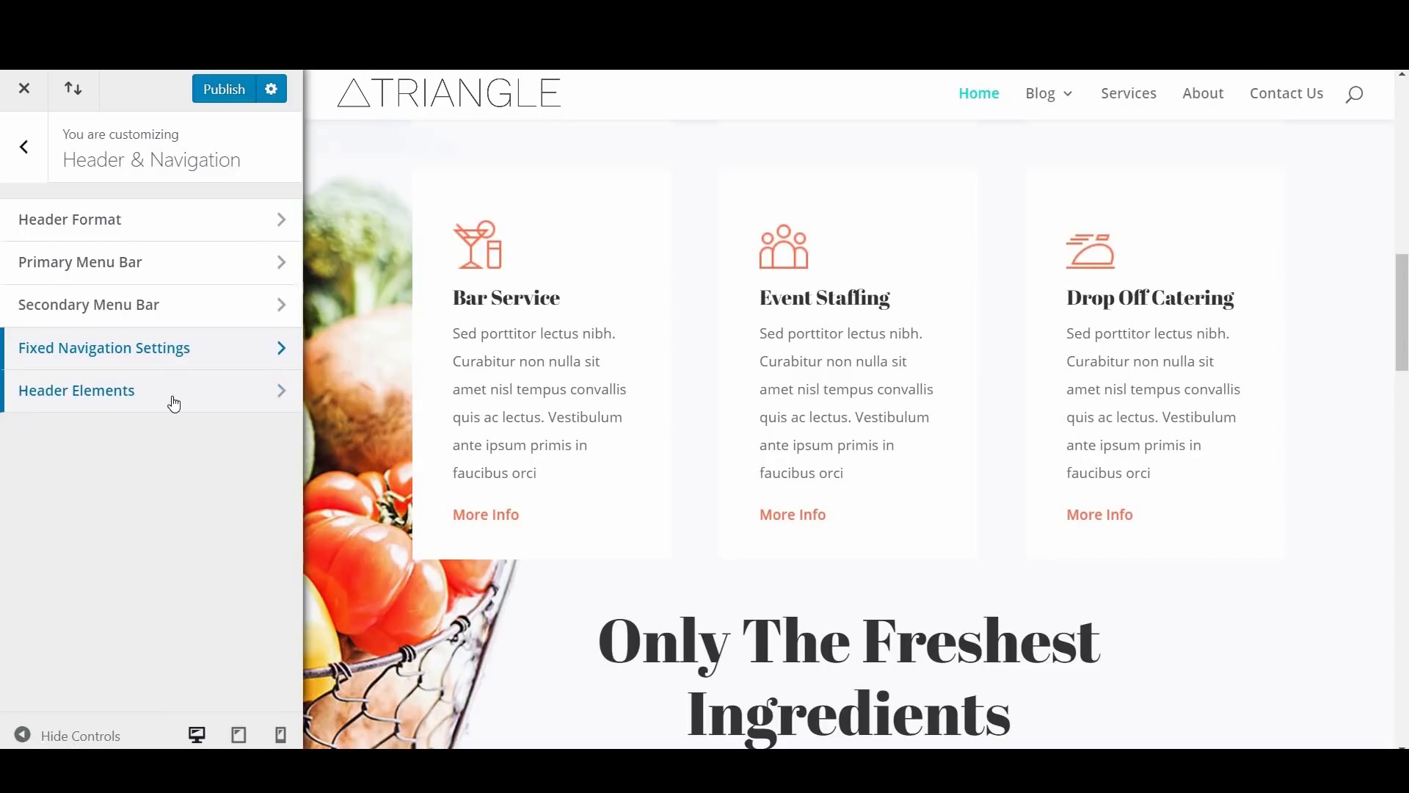
# Step: Try toggling the social icons and search icon options in Header Elements, and restore the search icon
pyautogui.click(173, 400)
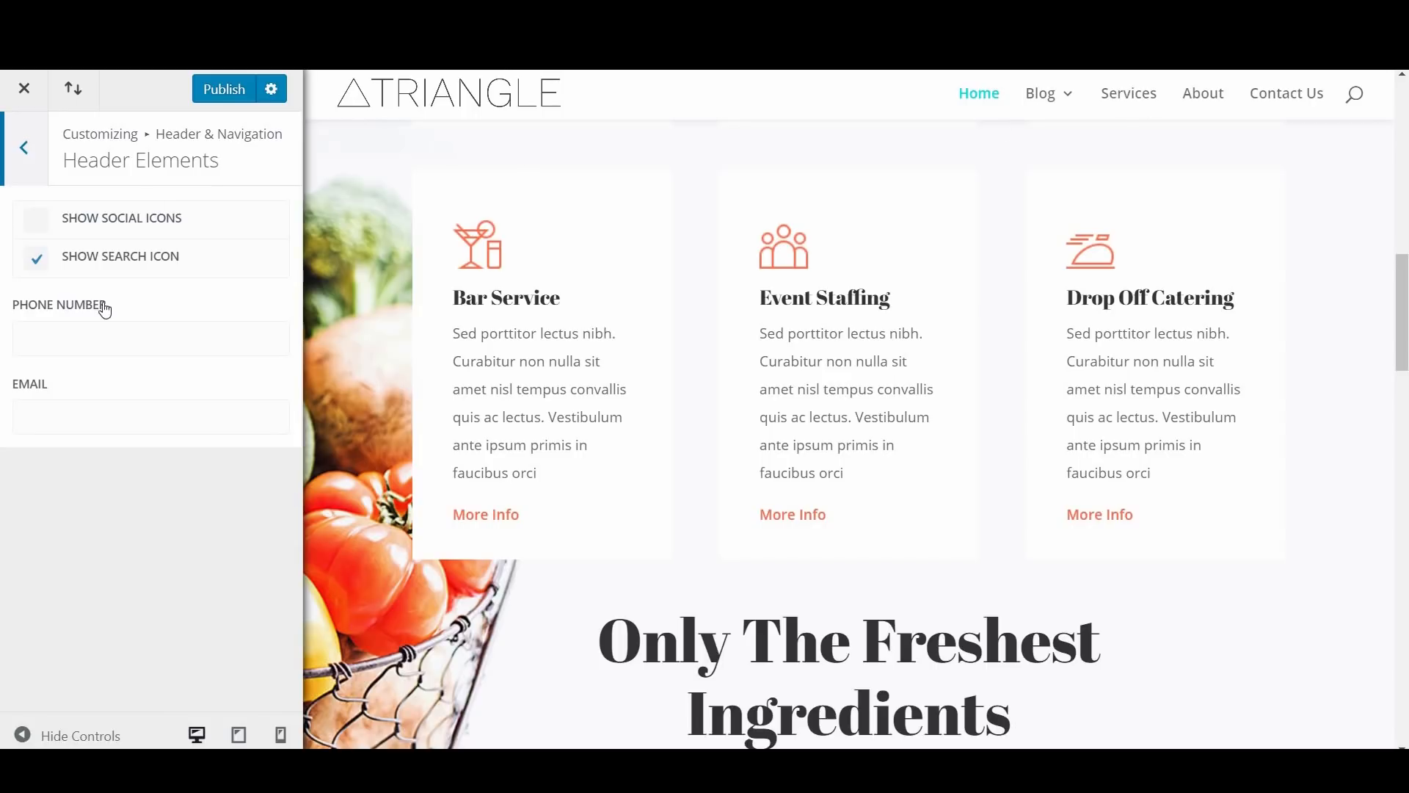
pyautogui.scroll(3, 1253, 100)
pyautogui.scroll(10, 1253, 99)
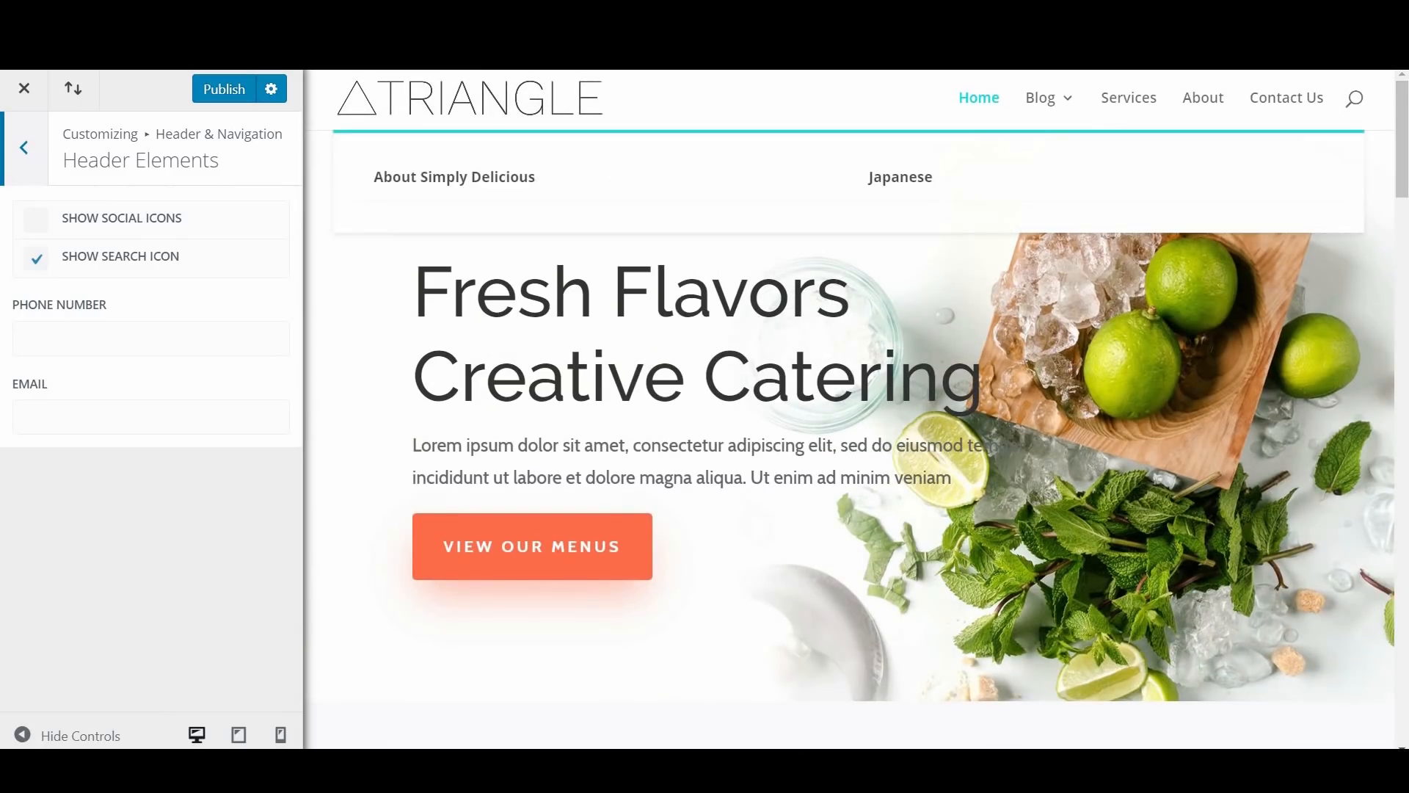
pyautogui.click(32, 230)
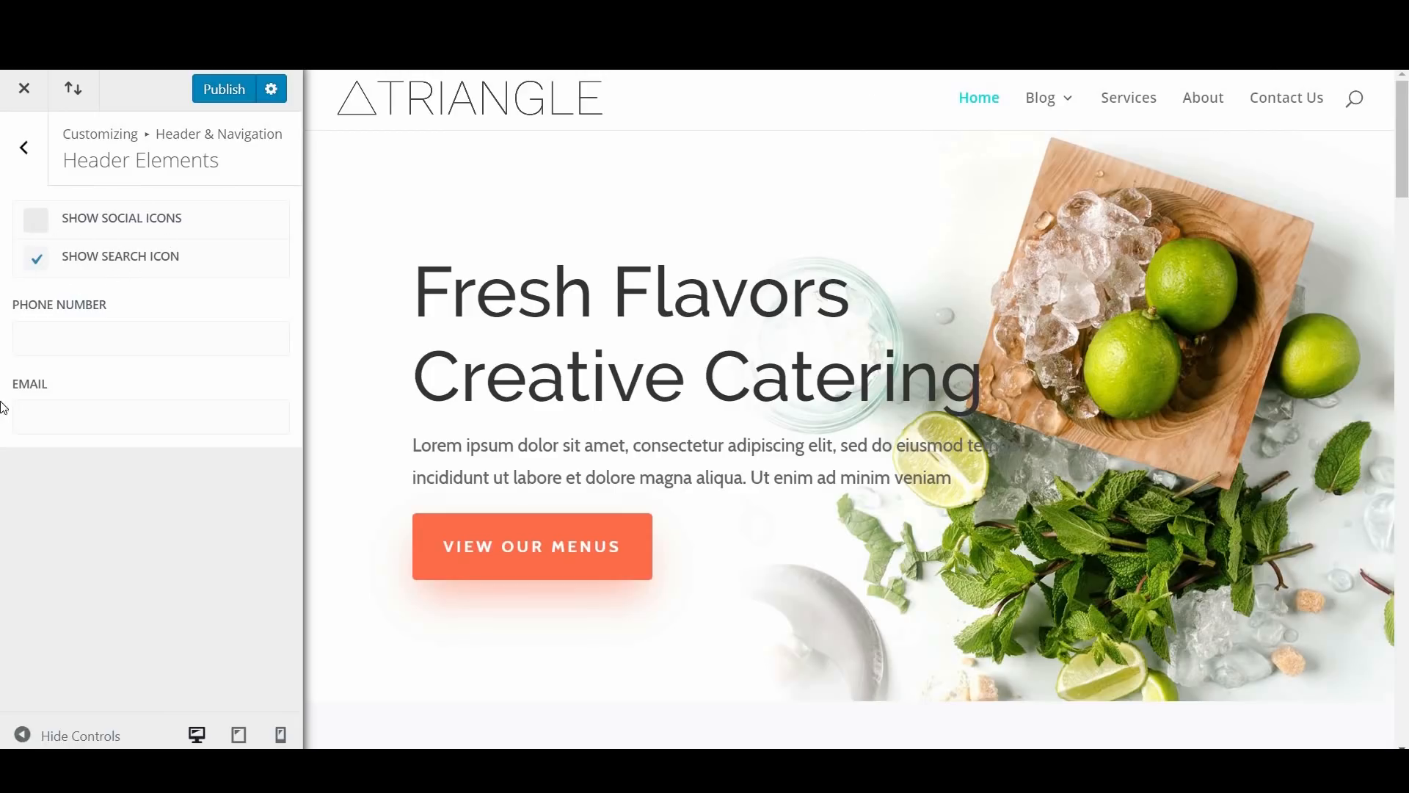
pyautogui.click(36, 258)
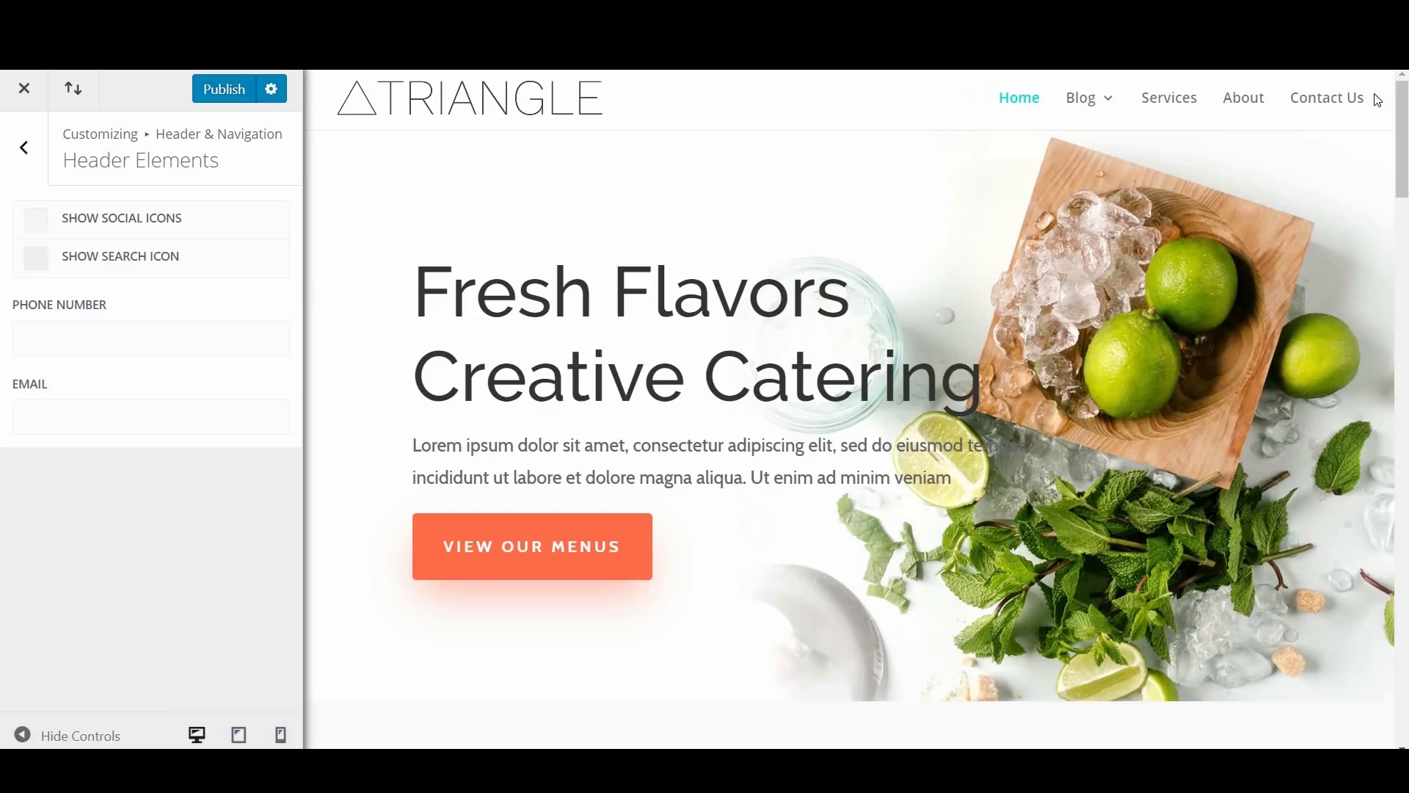
pyautogui.click(44, 265)
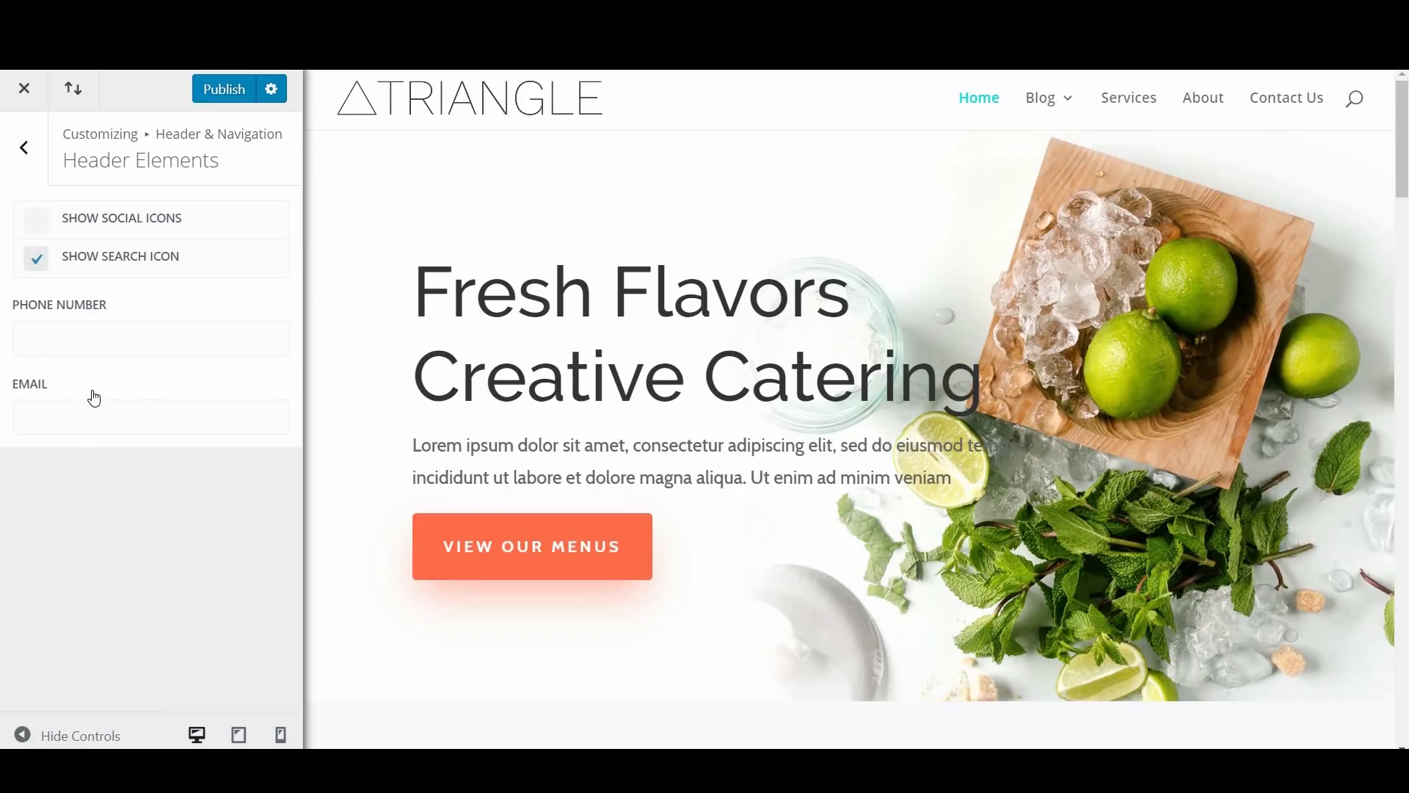
pyautogui.click(26, 156)
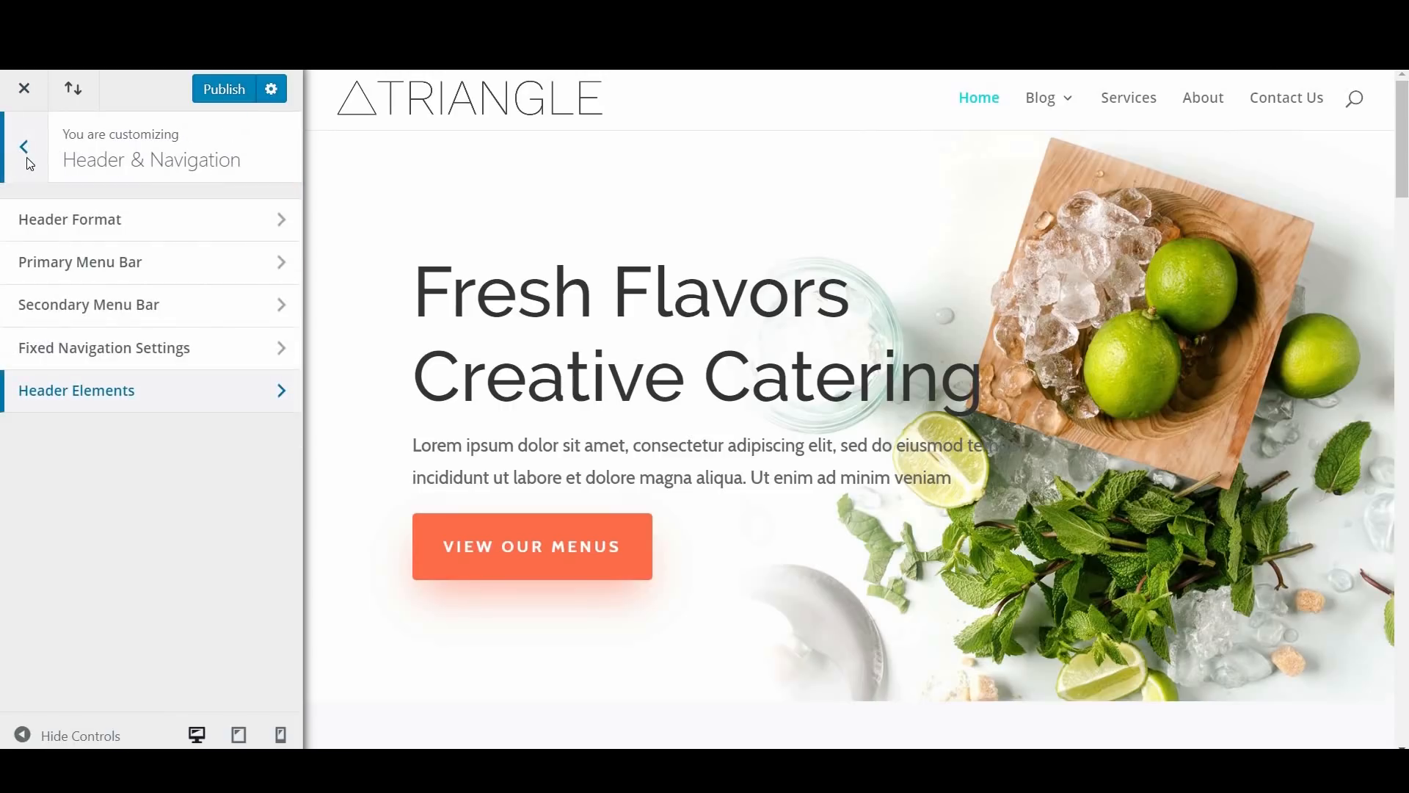
# Step: Open the Footer settings and examine the footer at the end of the homepage preview
pyautogui.click(27, 160)
pyautogui.scroll(-1, 121, 360)
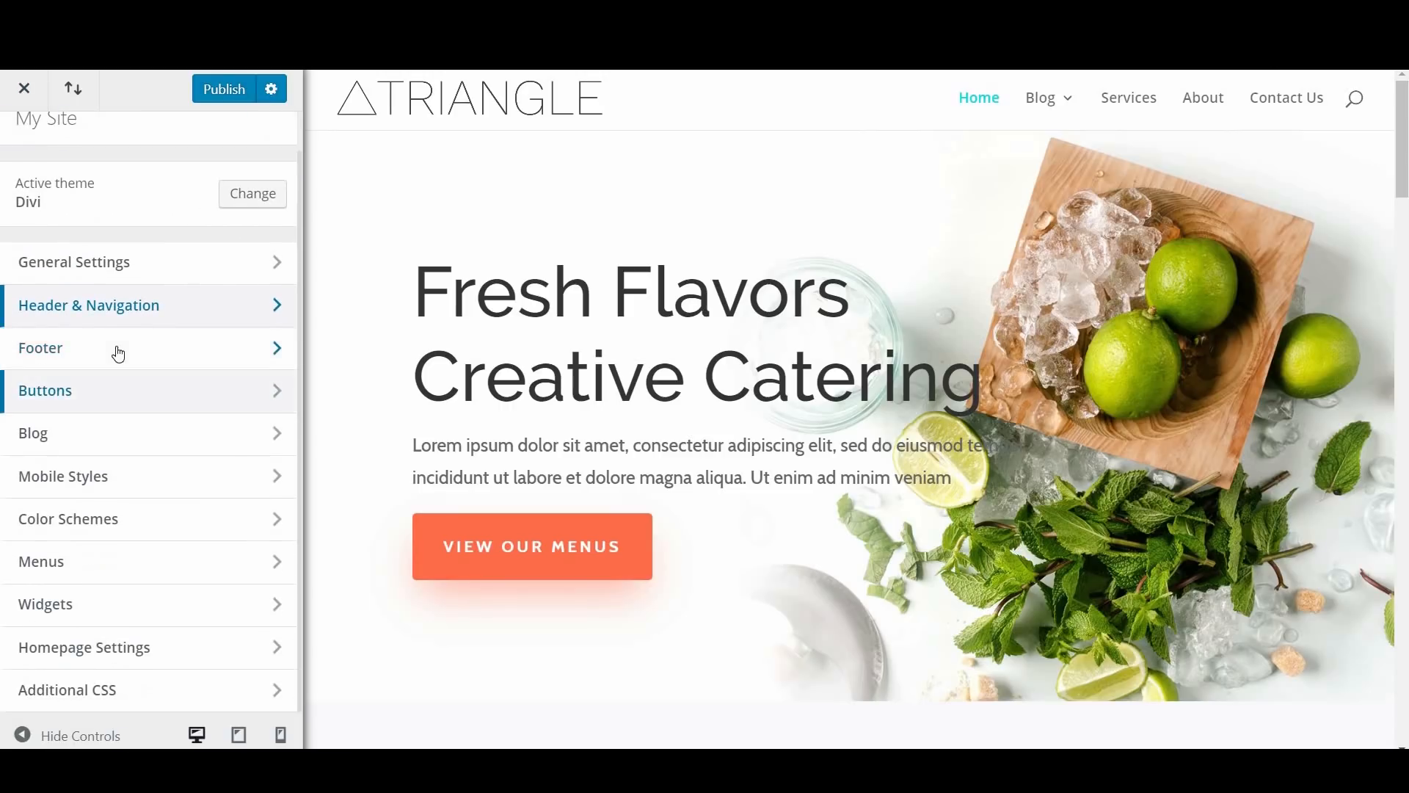
pyautogui.click(121, 349)
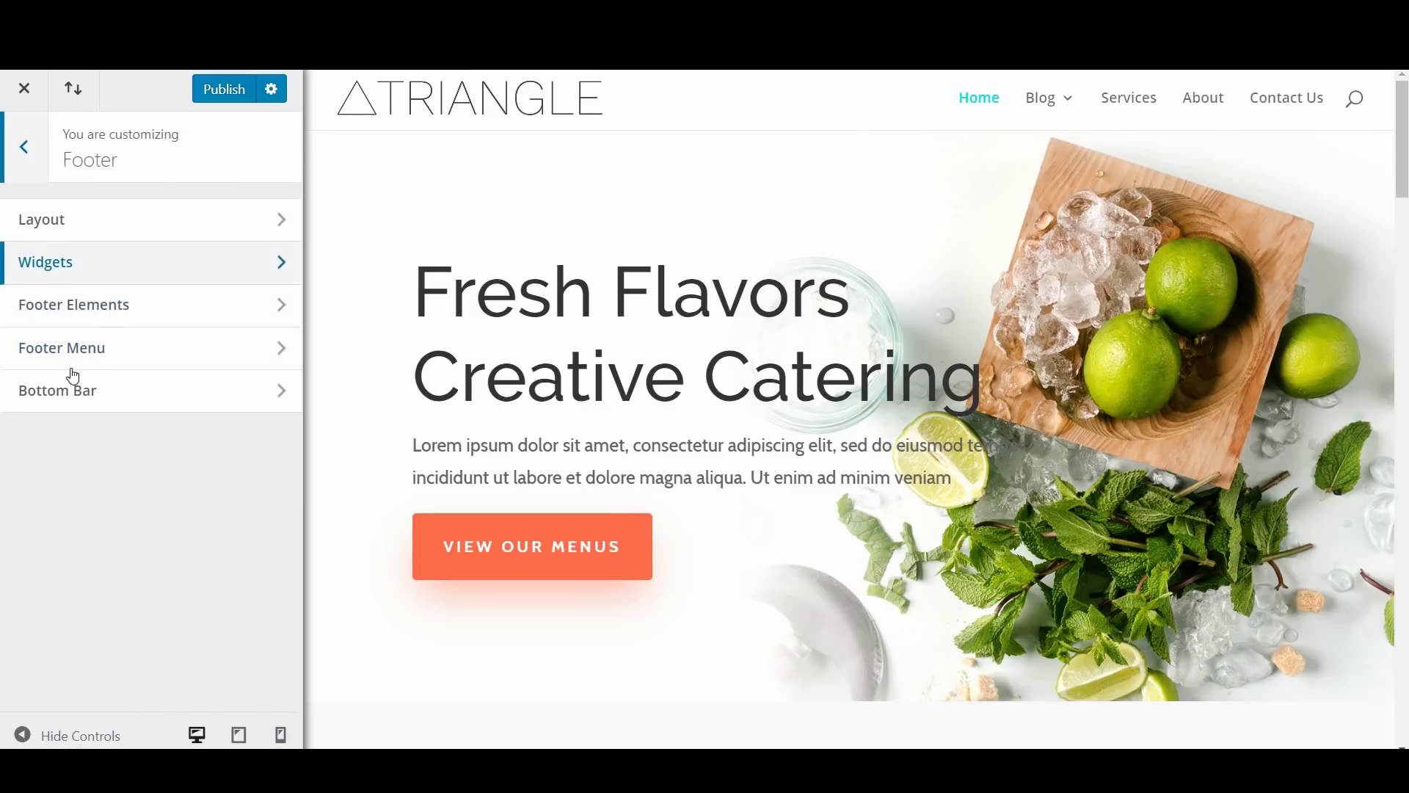
pyautogui.moveTo(1404, 162); pyautogui.dragTo(1399, 743)
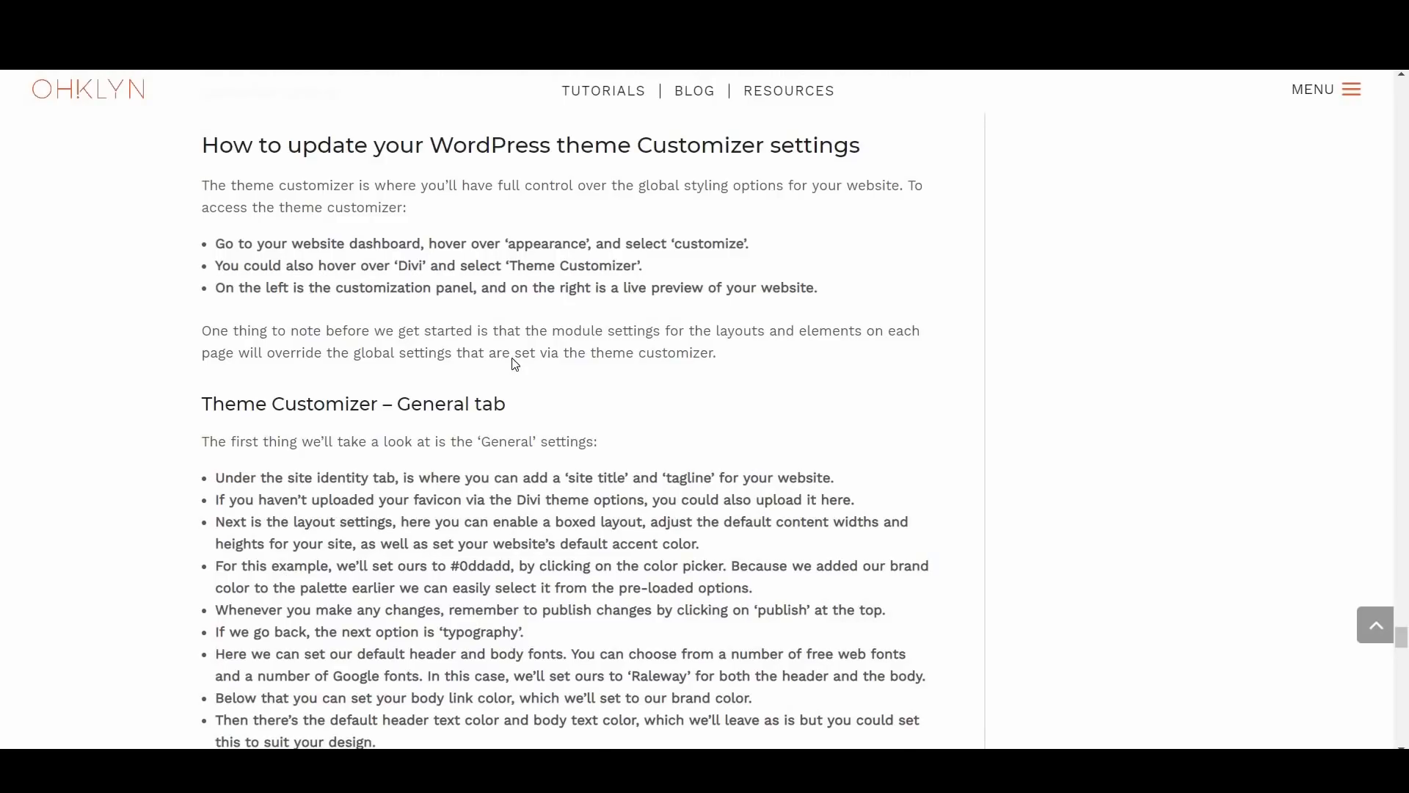
pyautogui.scroll(-7, 514, 359)
pyautogui.scroll(-7, 511, 358)
# Step: Switch to the Elegant Themes article on the free Divi footer layout pack and skim its instructions and download section
pyautogui.click(329, 523)
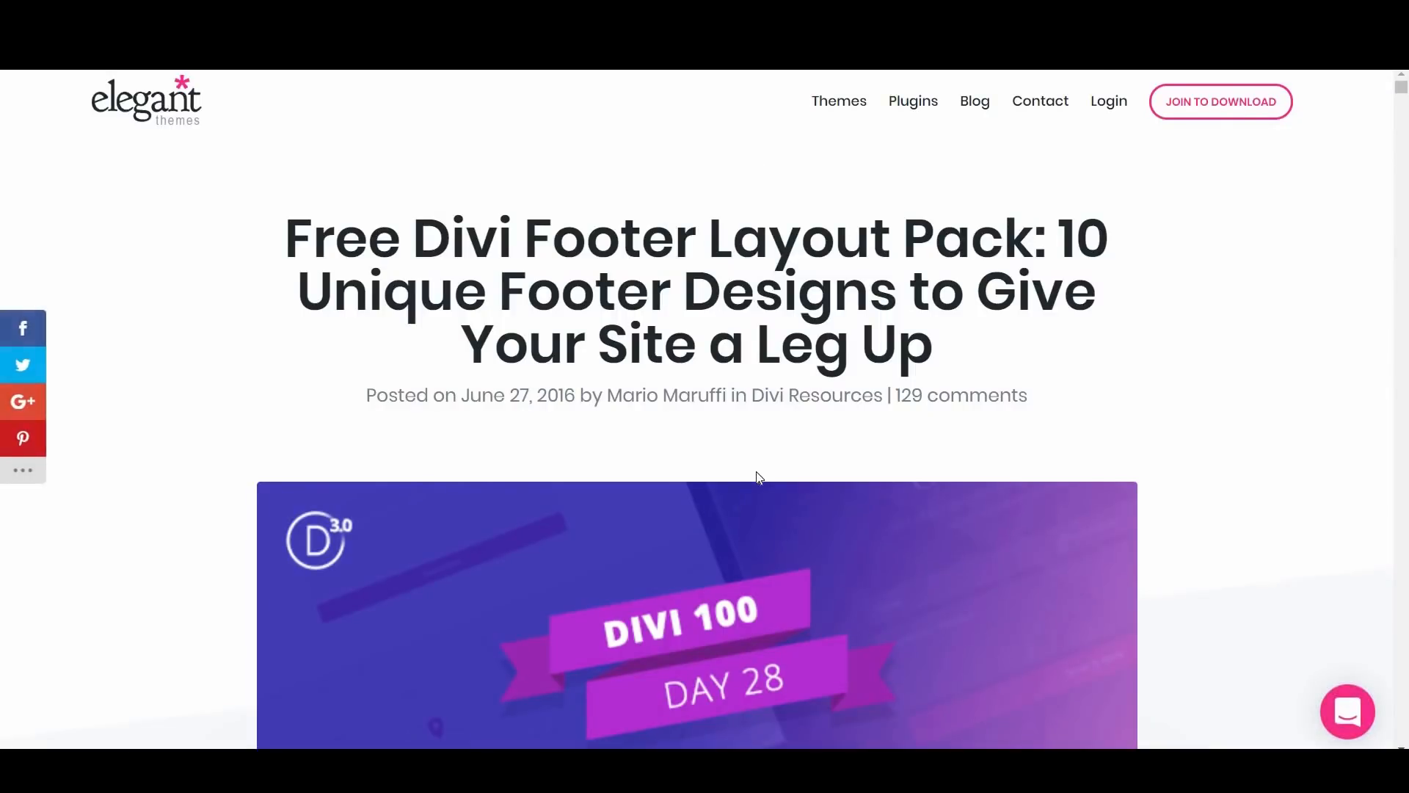
pyautogui.scroll(-7, 760, 481)
pyautogui.scroll(-10, 761, 490)
pyautogui.scroll(-10, 761, 496)
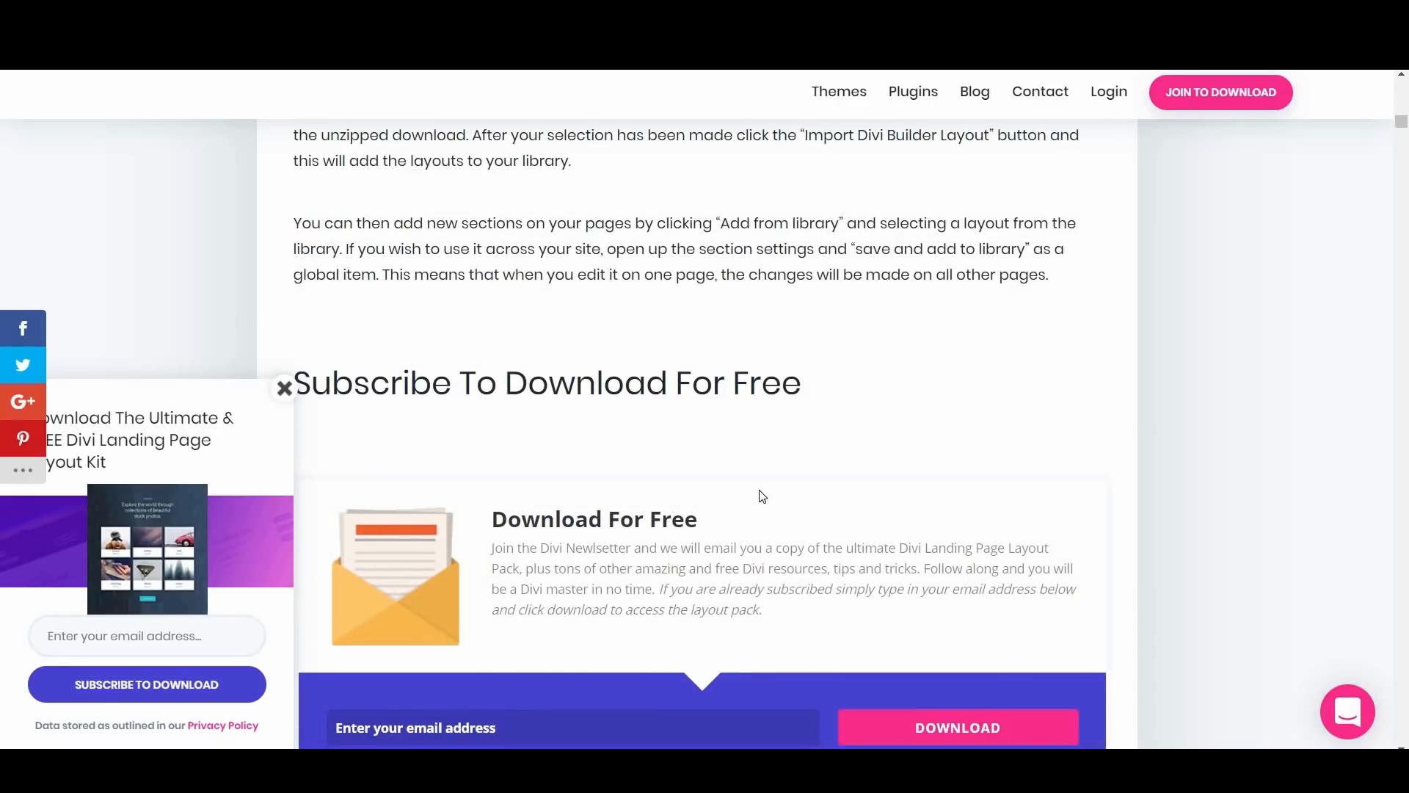
pyautogui.scroll(-10, 761, 493)
pyautogui.scroll(-10, 763, 497)
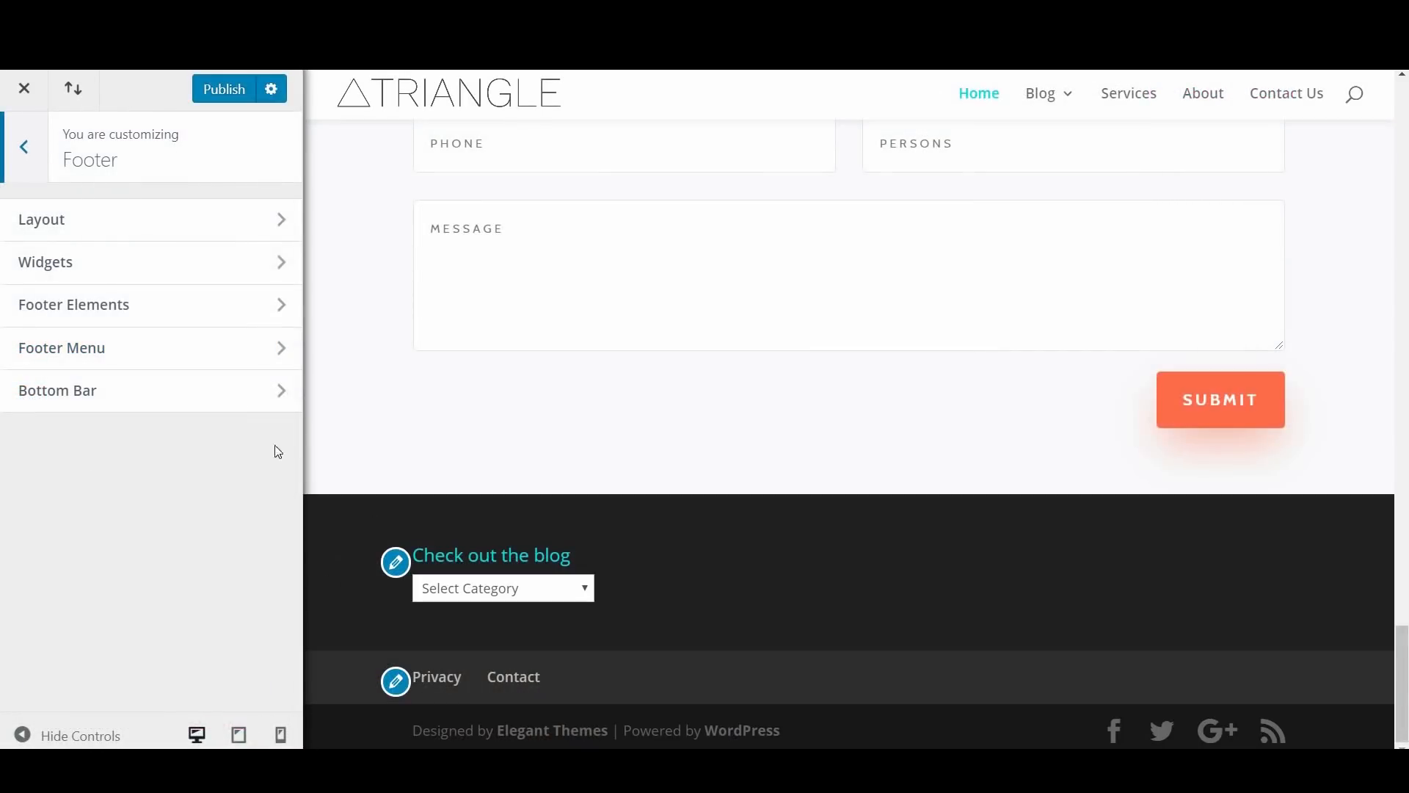
# Step: Return to the theme customizer, review the footer's Layout and Widgets settings, and go back to the main settings list
pyautogui.click(213, 229)
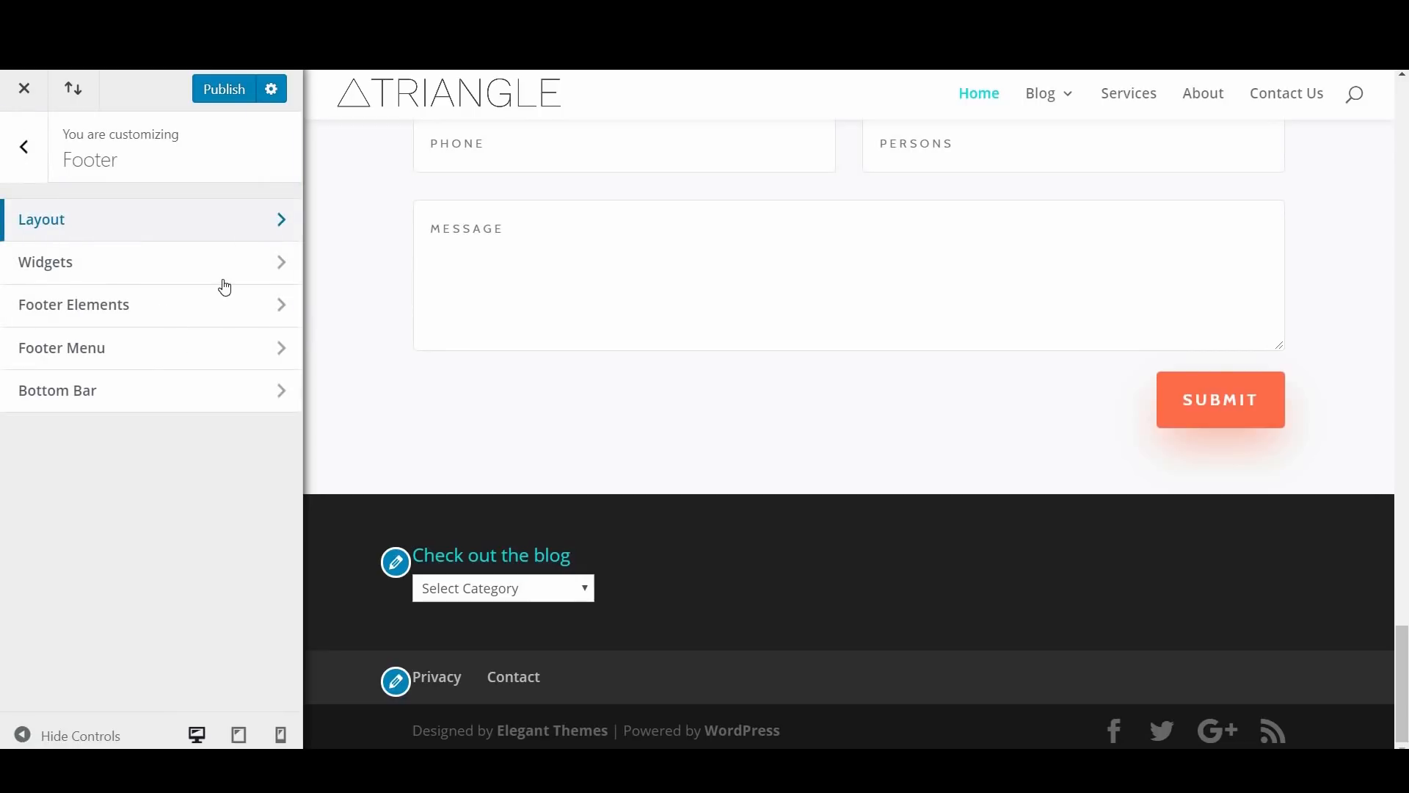
pyautogui.click(143, 253)
pyautogui.scroll(-3, 159, 645)
pyautogui.scroll(3, 44, 221)
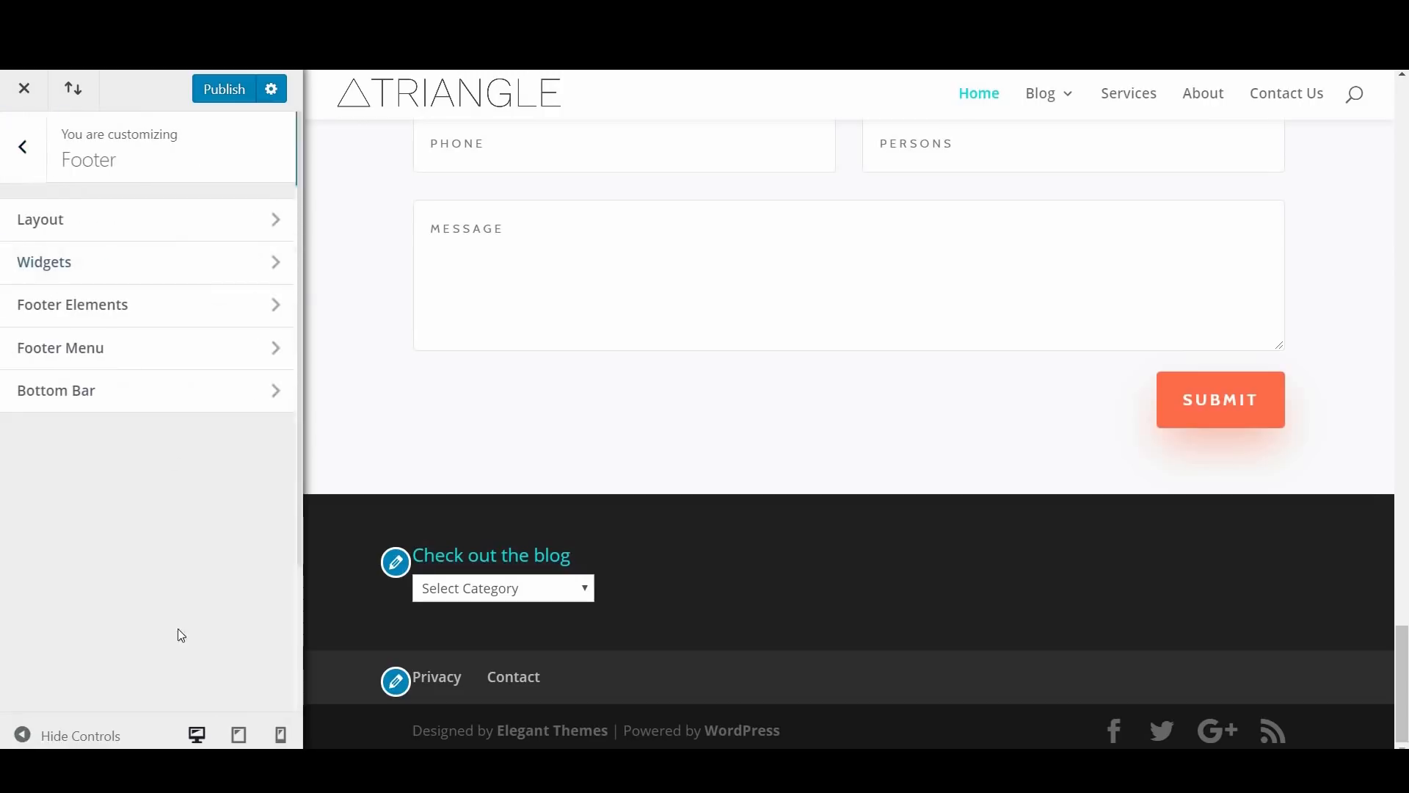
pyautogui.press('Escape')
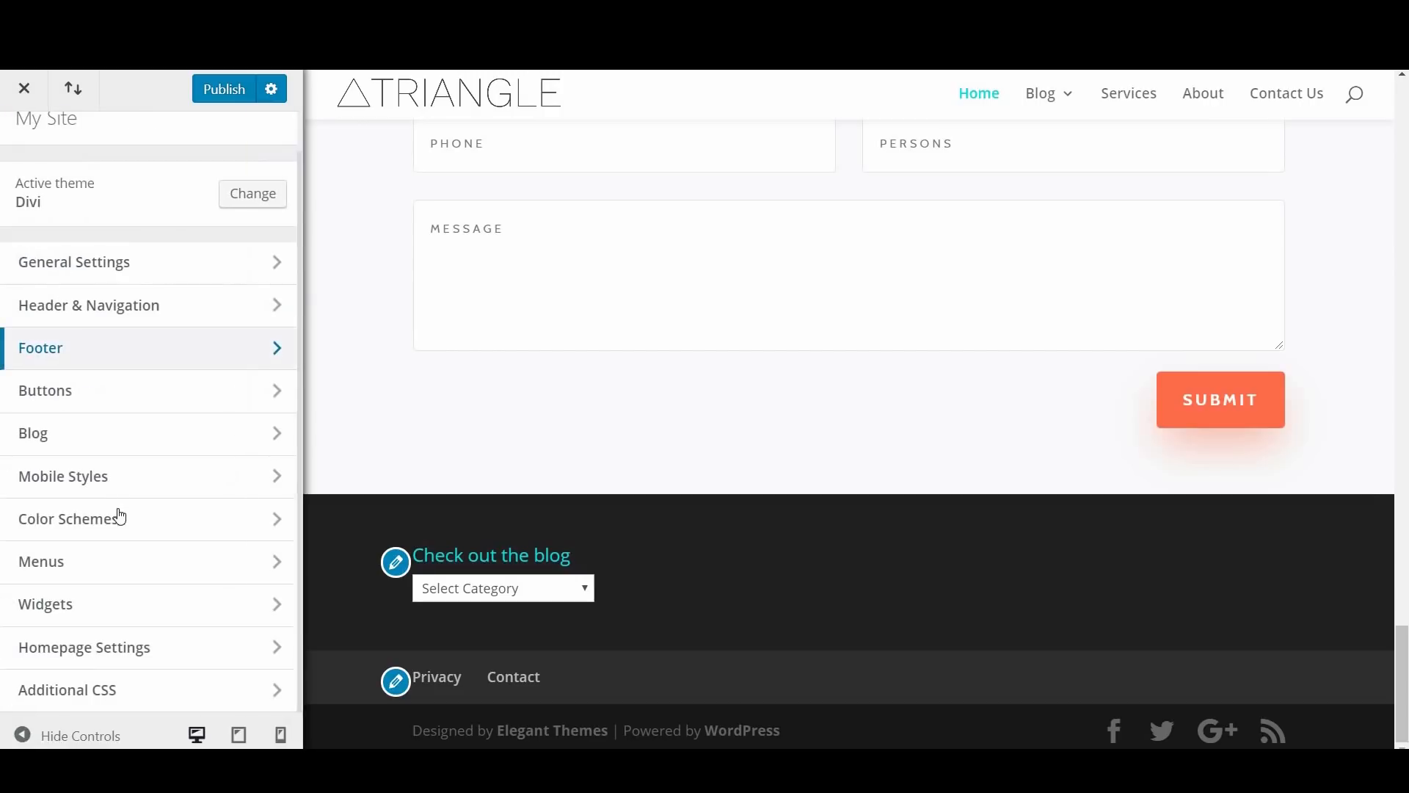
# Step: Open the Buttons Style settings and review the text, border, font and icon options for buttons
pyautogui.click(163, 376)
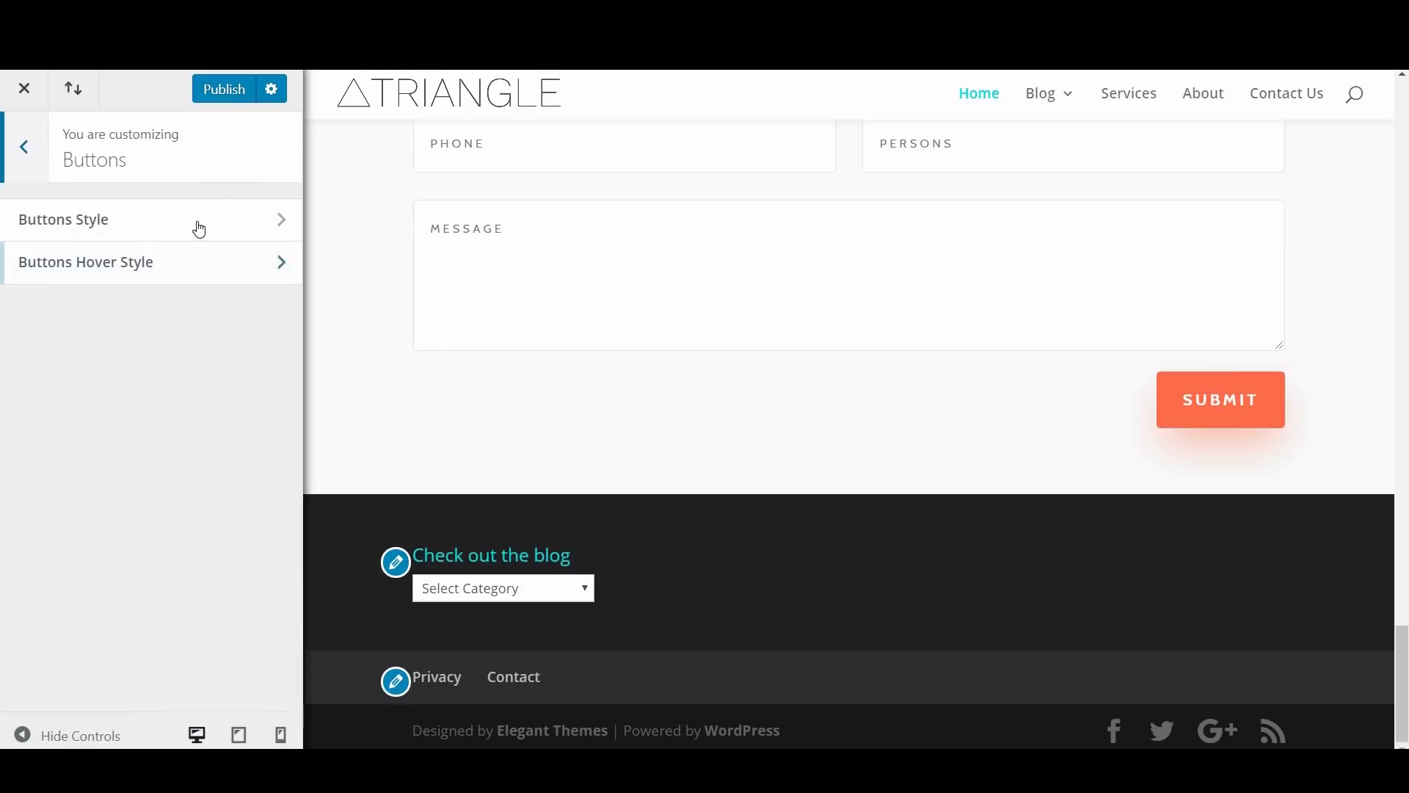
pyautogui.click(195, 221)
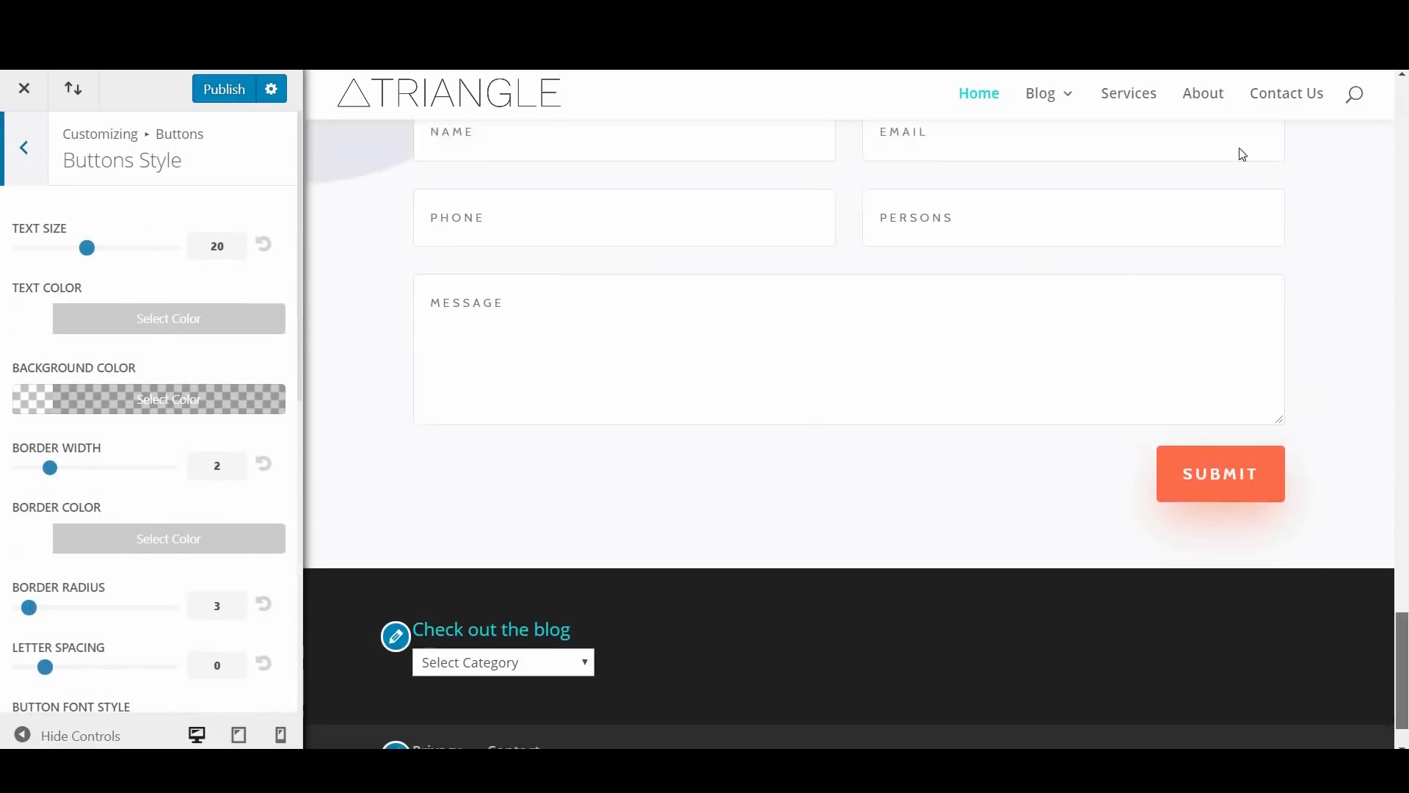
pyautogui.scroll(-5, 180, 535)
pyautogui.scroll(-4, 191, 556)
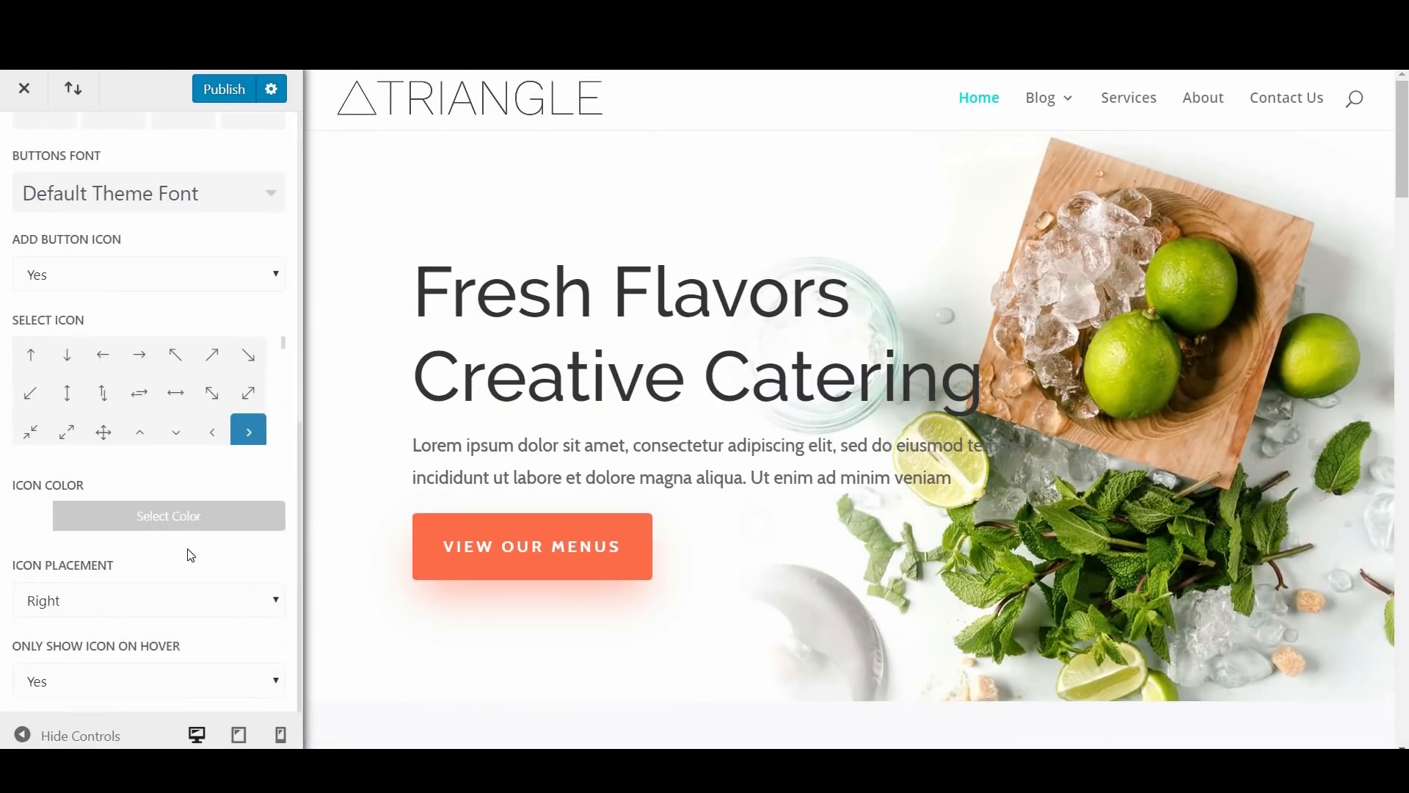
pyautogui.scroll(9, 196, 557)
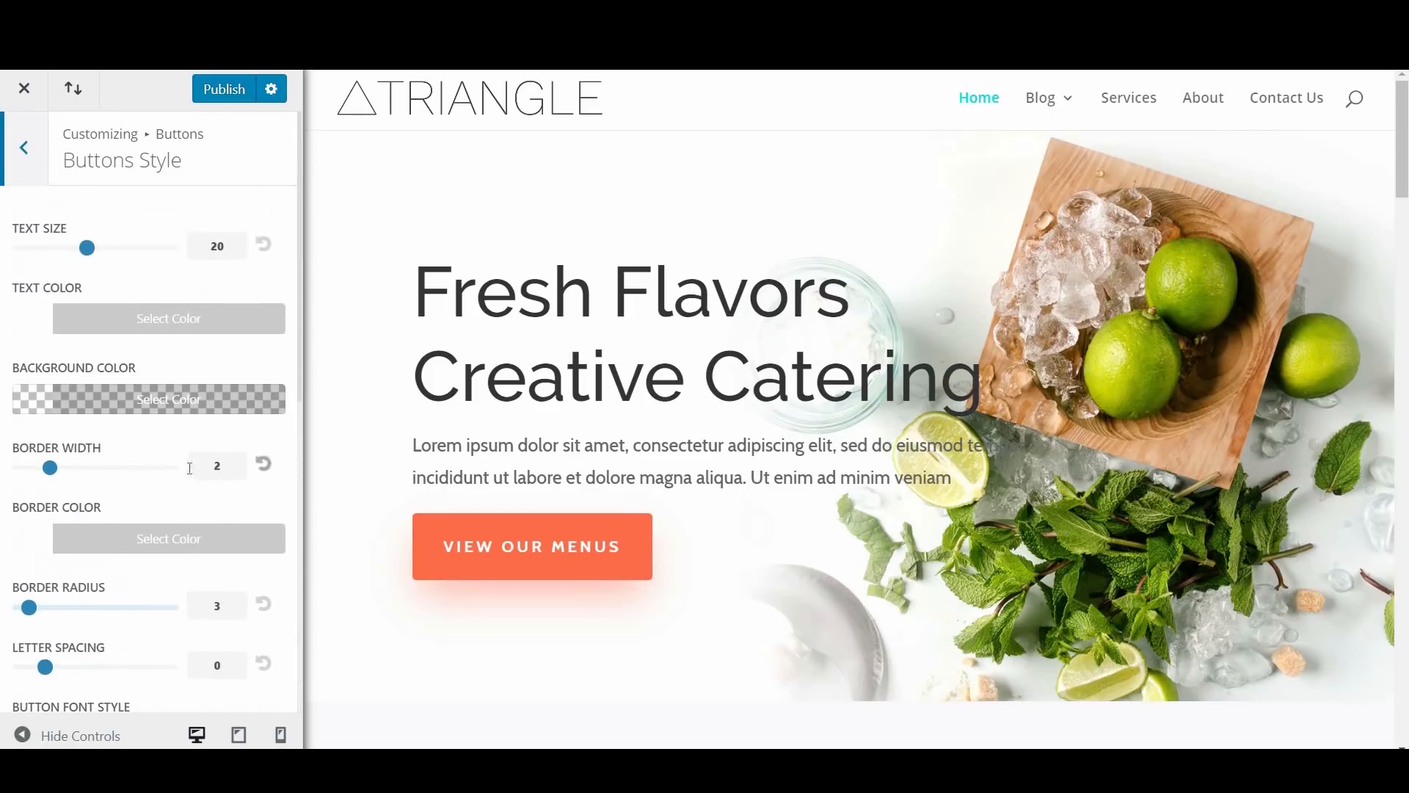
# Step: Review the remaining Buttons Style options, from border color and letter spacing to icon placement and show-on-hover
pyautogui.scroll(-4, 33, 431)
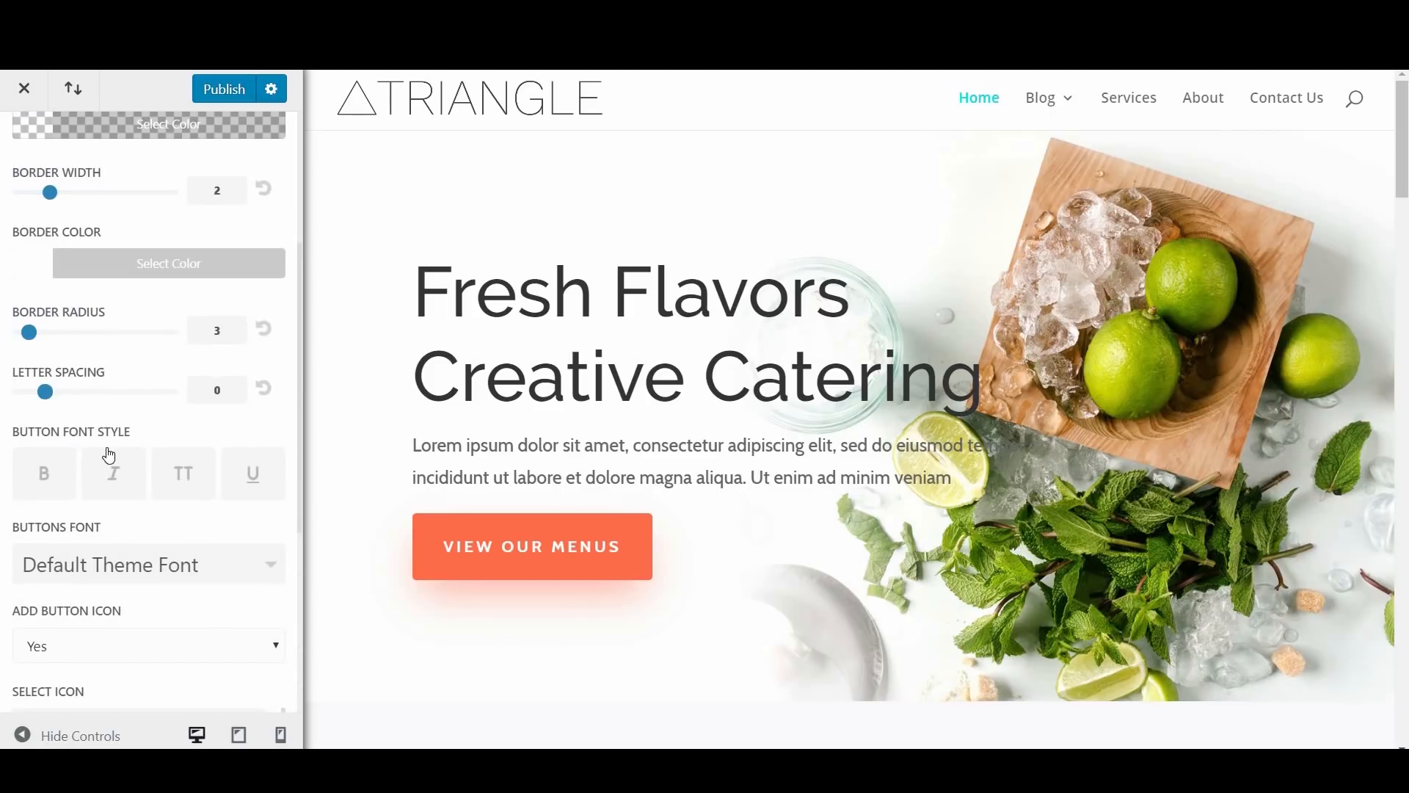
pyautogui.scroll(-5, 108, 455)
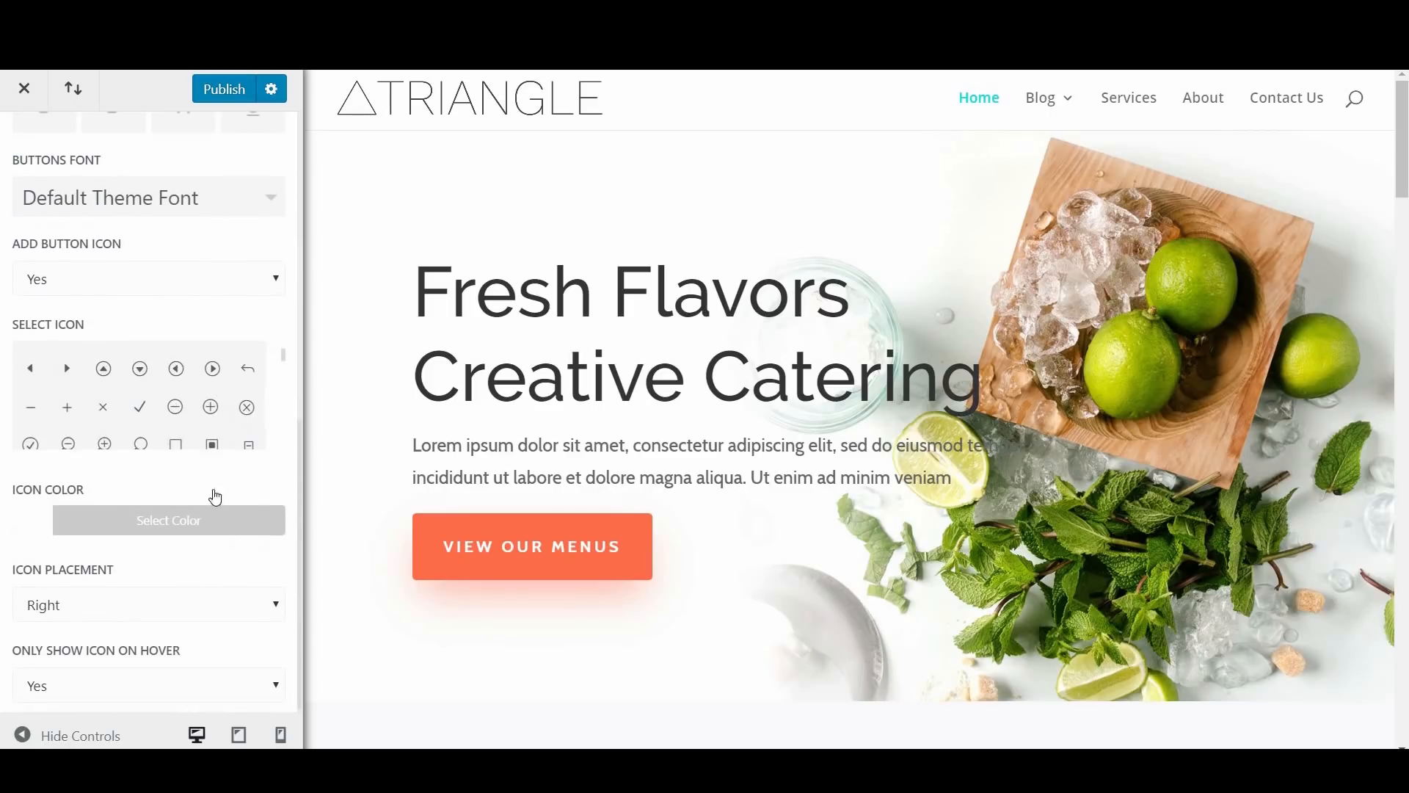
pyautogui.scroll(-1, 109, 197)
pyautogui.scroll(10, 109, 197)
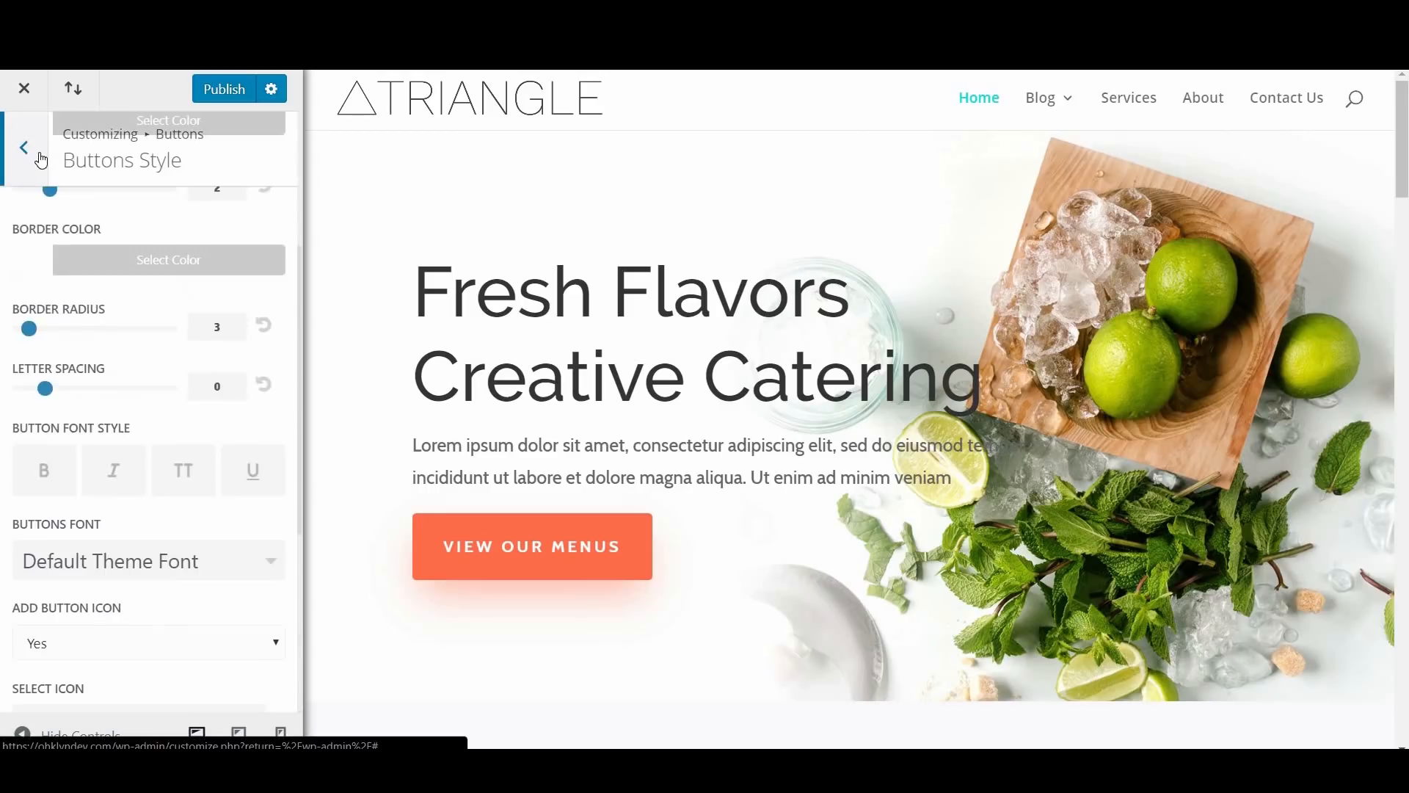
# Step: In the Buttons Hover Style settings, try #383838 as the text color, reset it to default, and return to the main settings list
pyautogui.click(24, 150)
pyautogui.click(121, 278)
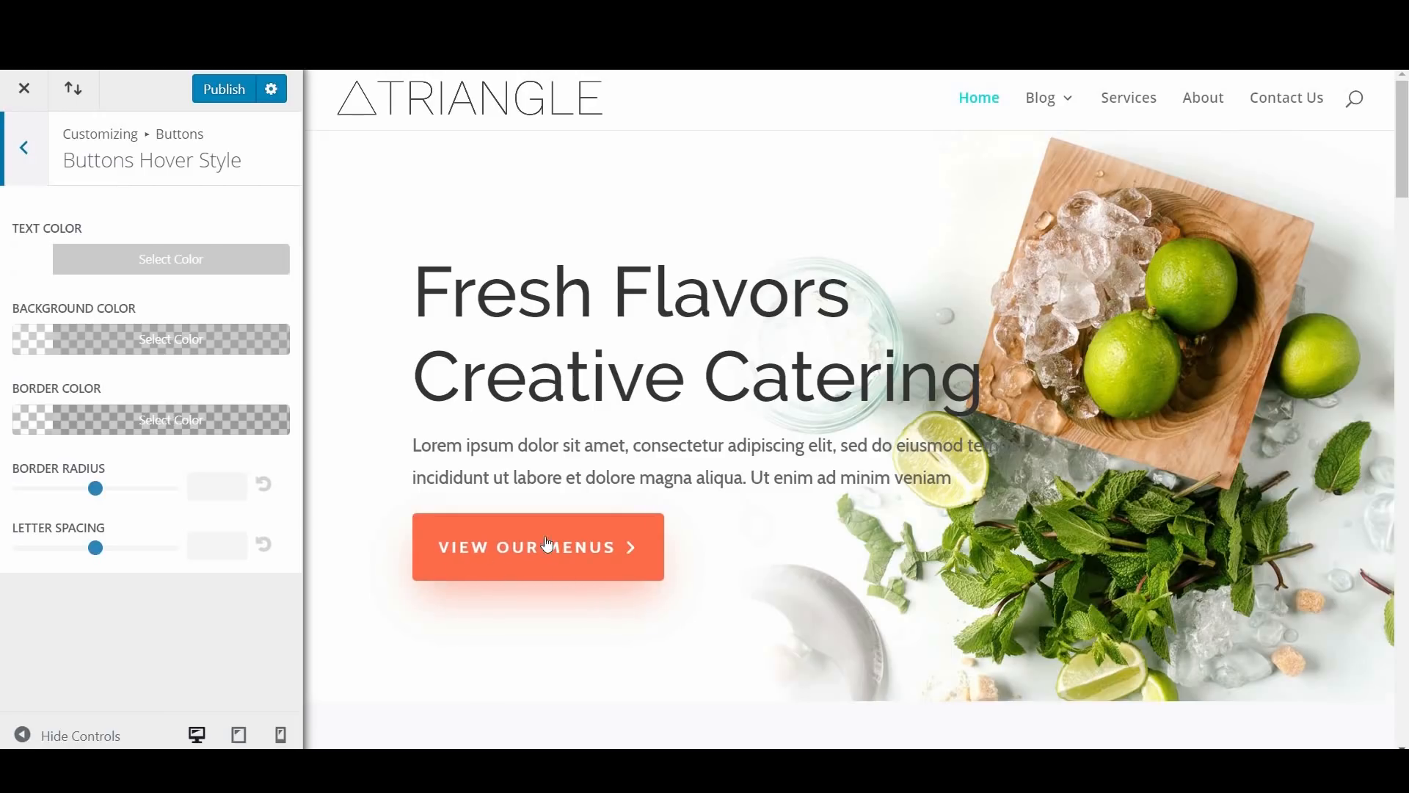
pyautogui.click(127, 257)
pyautogui.click(30, 496)
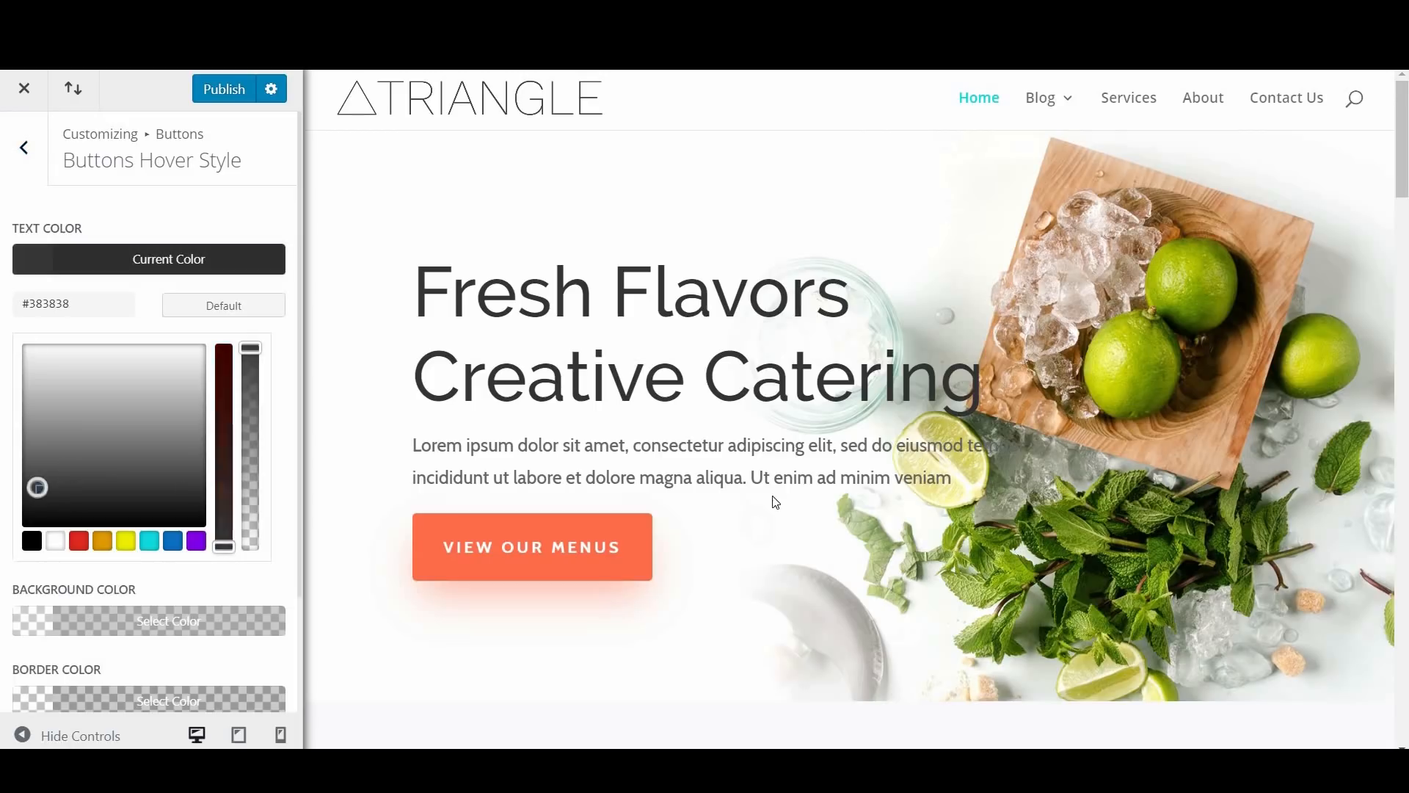
pyautogui.click(181, 317)
pyautogui.click(36, 151)
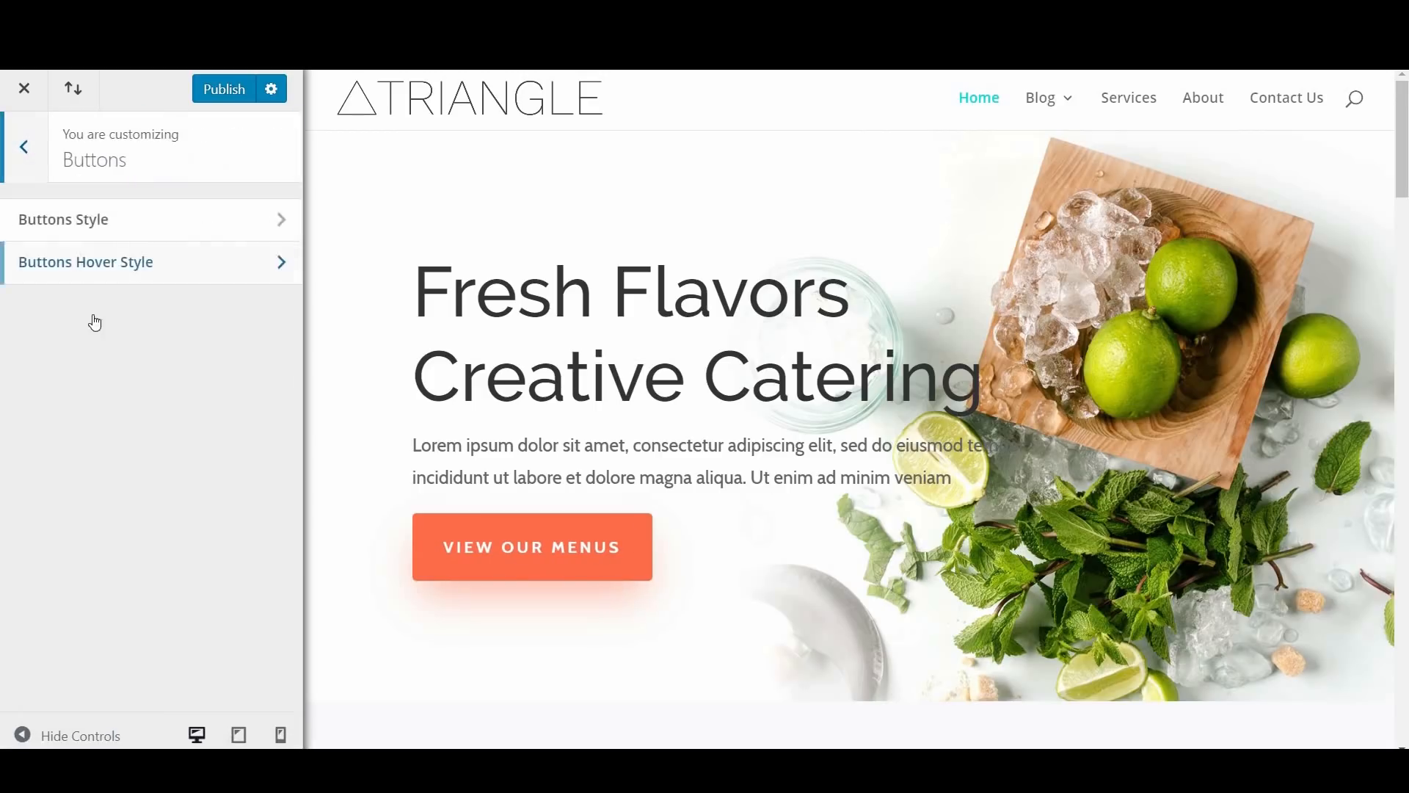
pyautogui.click(30, 150)
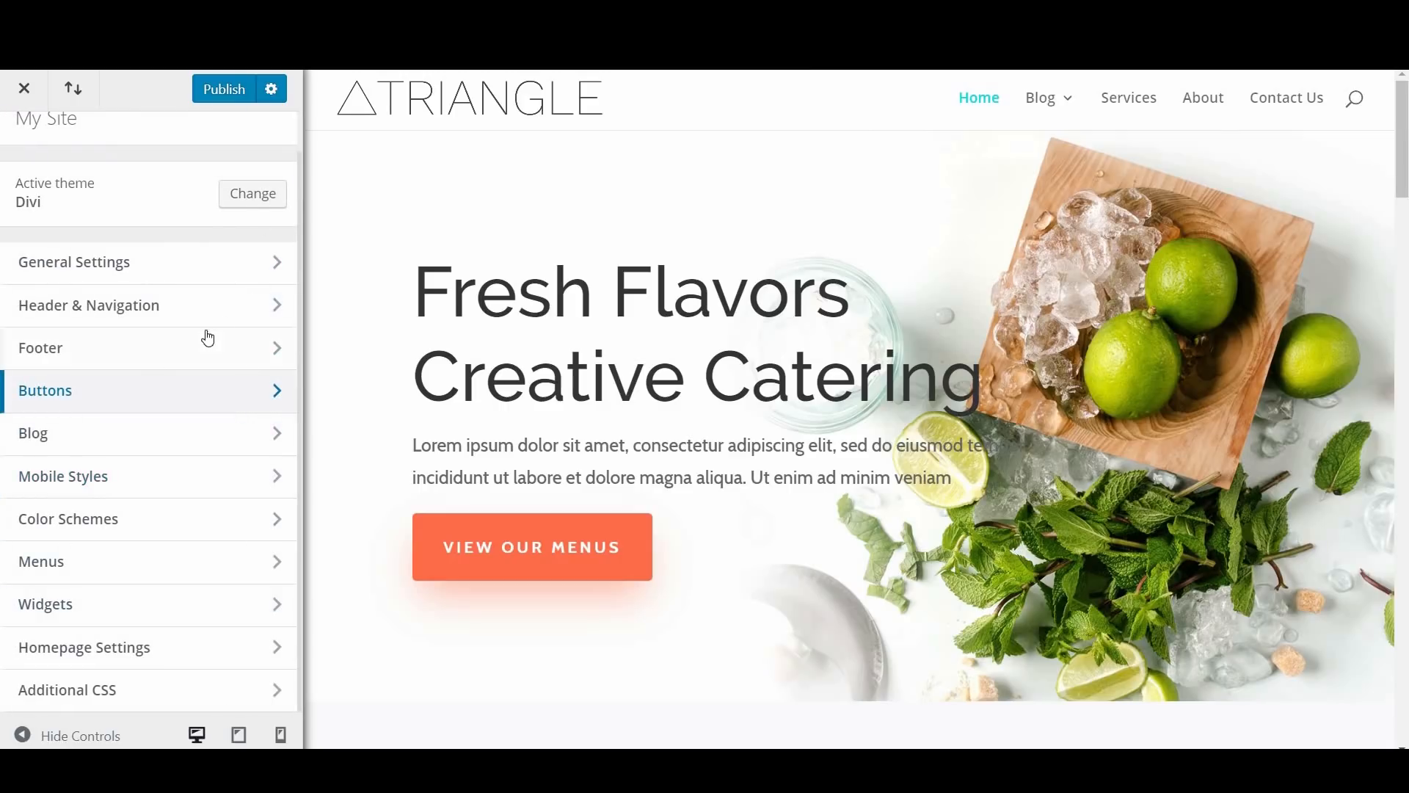
# Step: Preview the homepage in the tablet and phone views and switch back to the desktop view
pyautogui.scroll(1, 198, 353)
pyautogui.scroll(-1, 195, 355)
pyautogui.scroll(1, 171, 419)
pyautogui.scroll(-1, 170, 419)
pyautogui.click(239, 735)
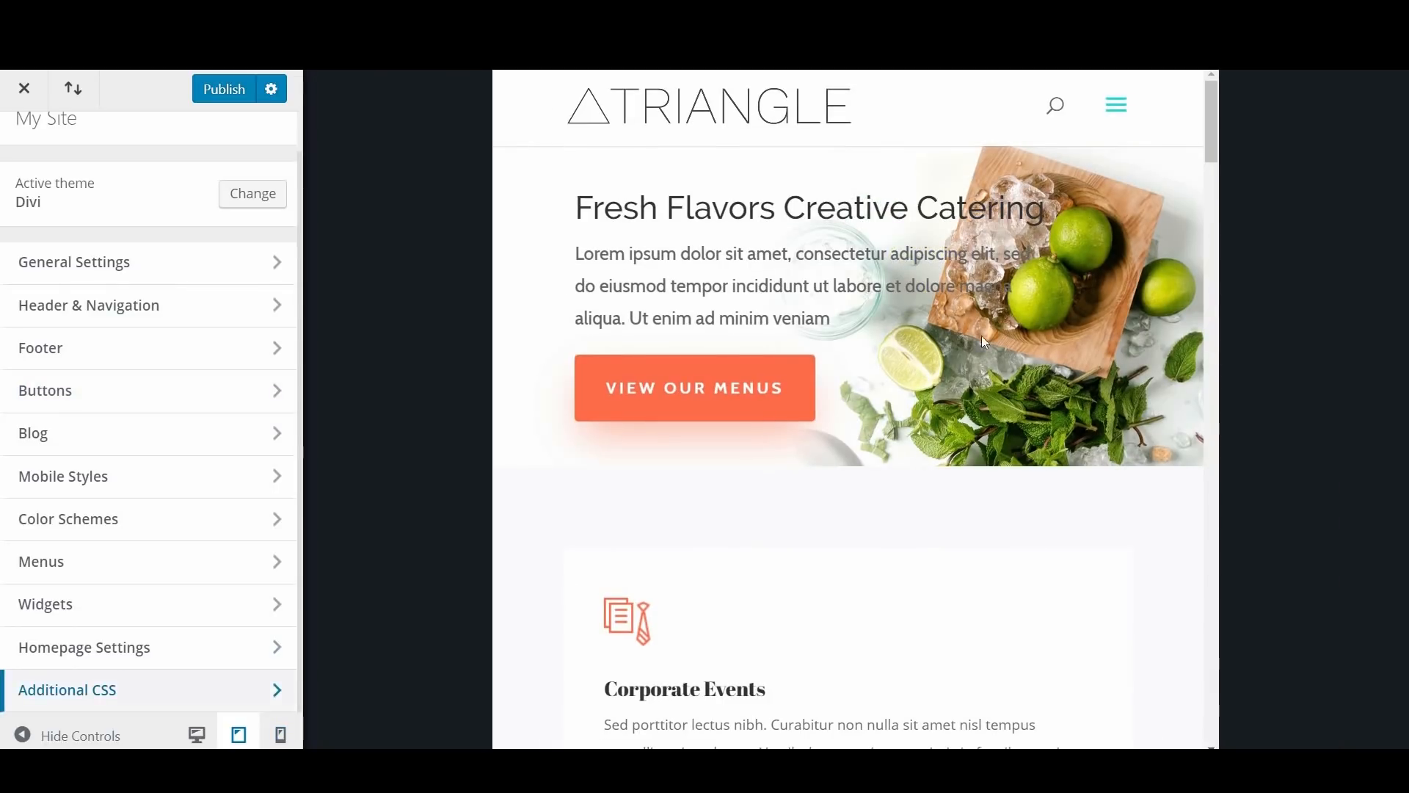
pyautogui.click(280, 735)
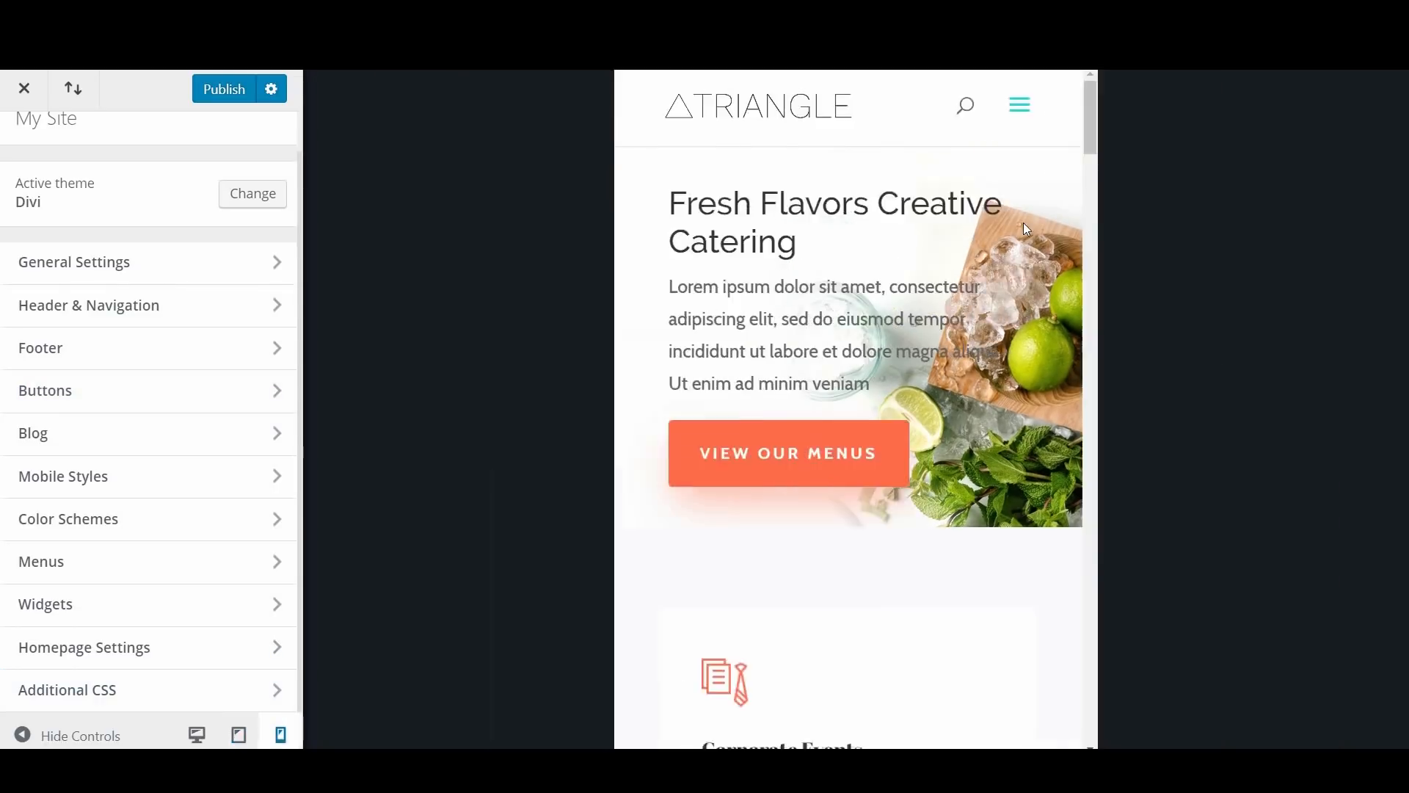
pyautogui.moveTo(985, 524); pyautogui.dragTo(985, 212)
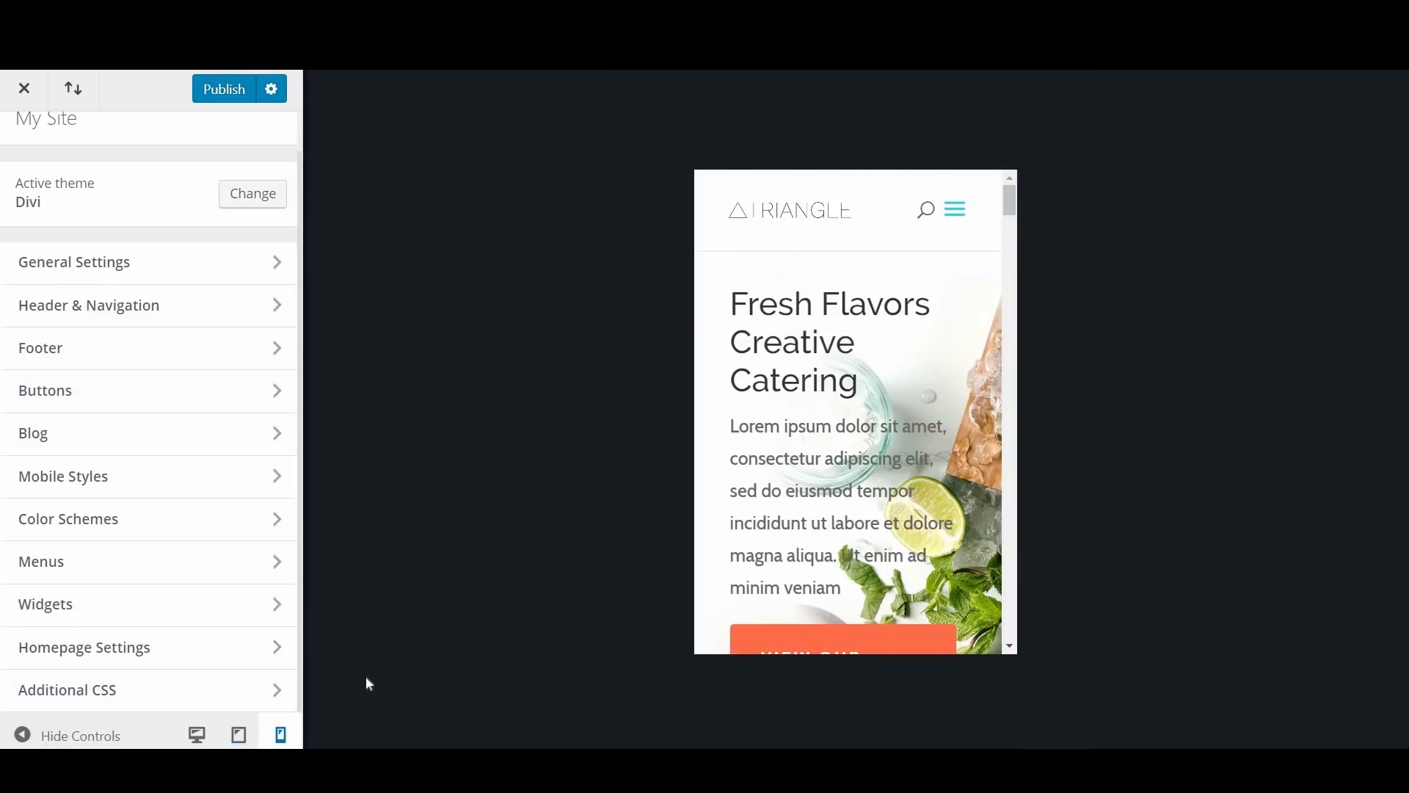
pyautogui.click(197, 735)
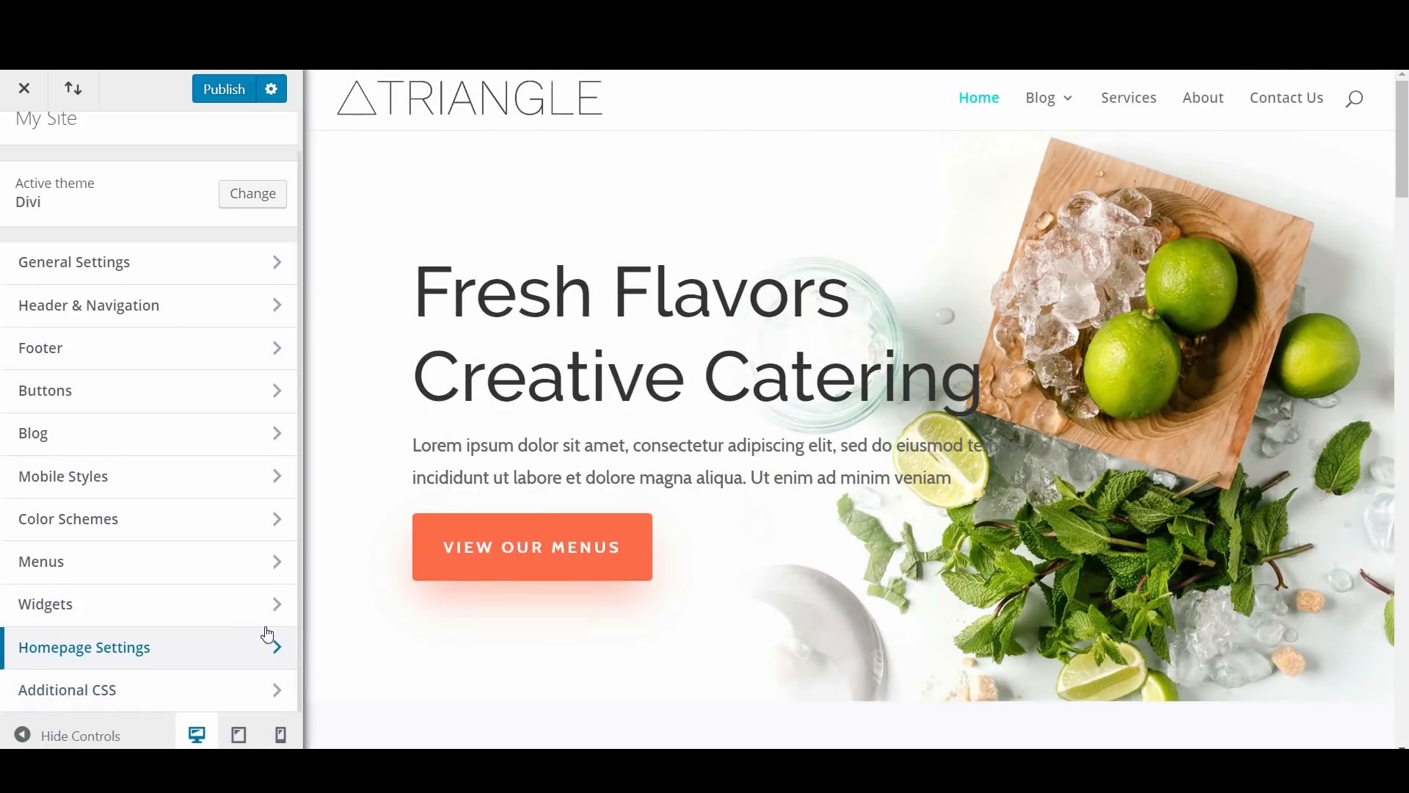
# Step: Open the Additional CSS section, look over its instructions and code area, and return to the main settings list
pyautogui.click(196, 687)
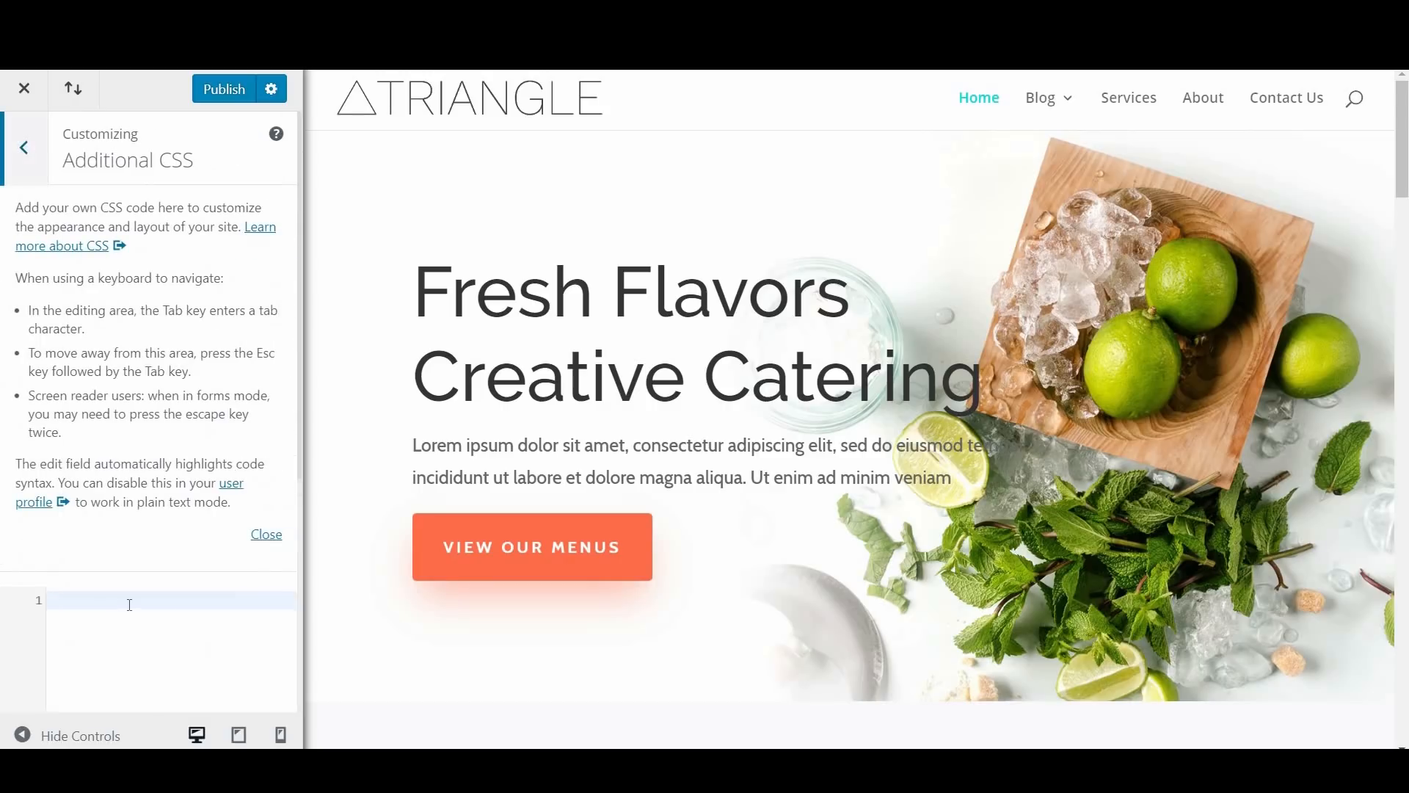
pyautogui.scroll(-3, 117, 512)
pyautogui.scroll(3, 167, 560)
pyautogui.click(23, 149)
pyautogui.scroll(1, 196, 356)
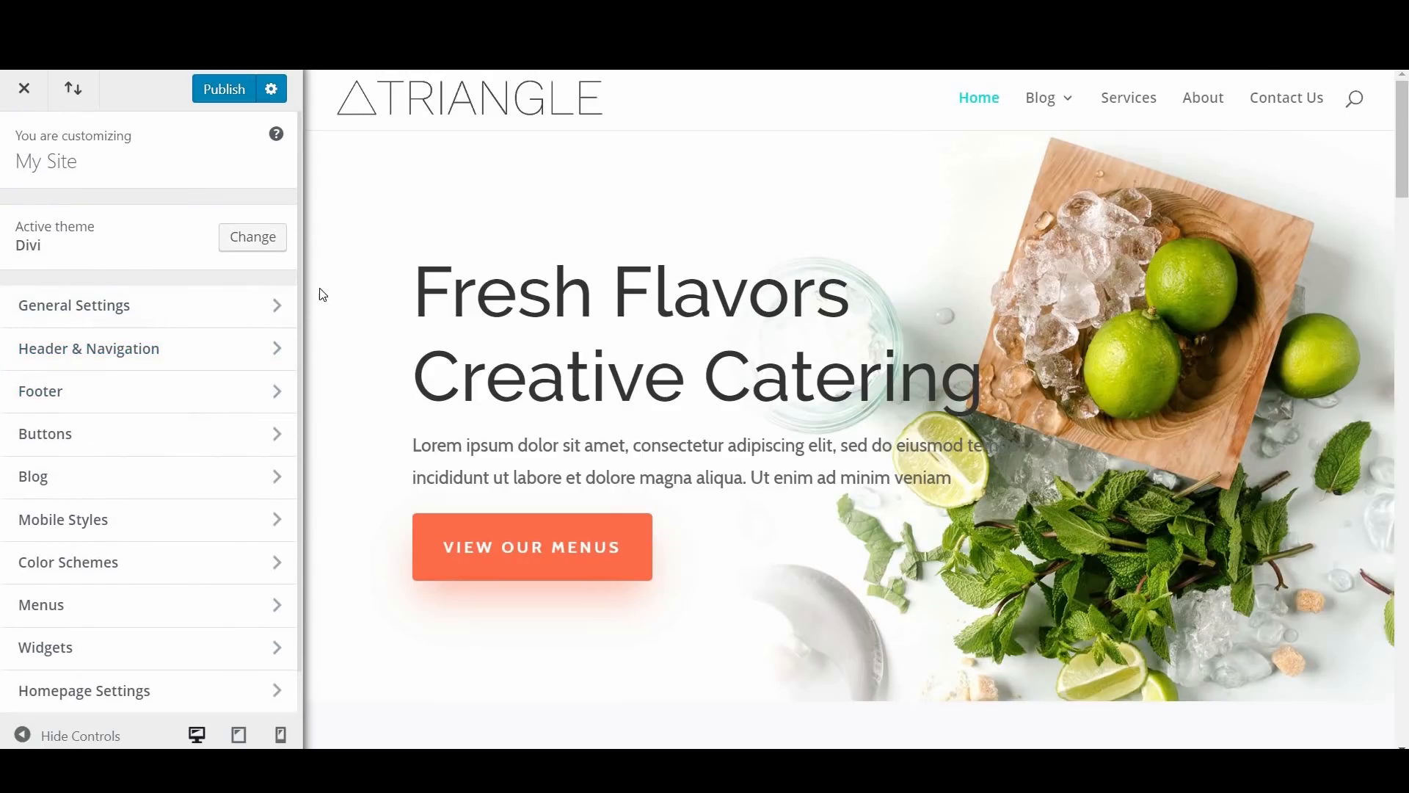
# Step: Choose Publish as the save action, publish the customizer changes, and exit to the WordPress dashboard
pyautogui.click(272, 89)
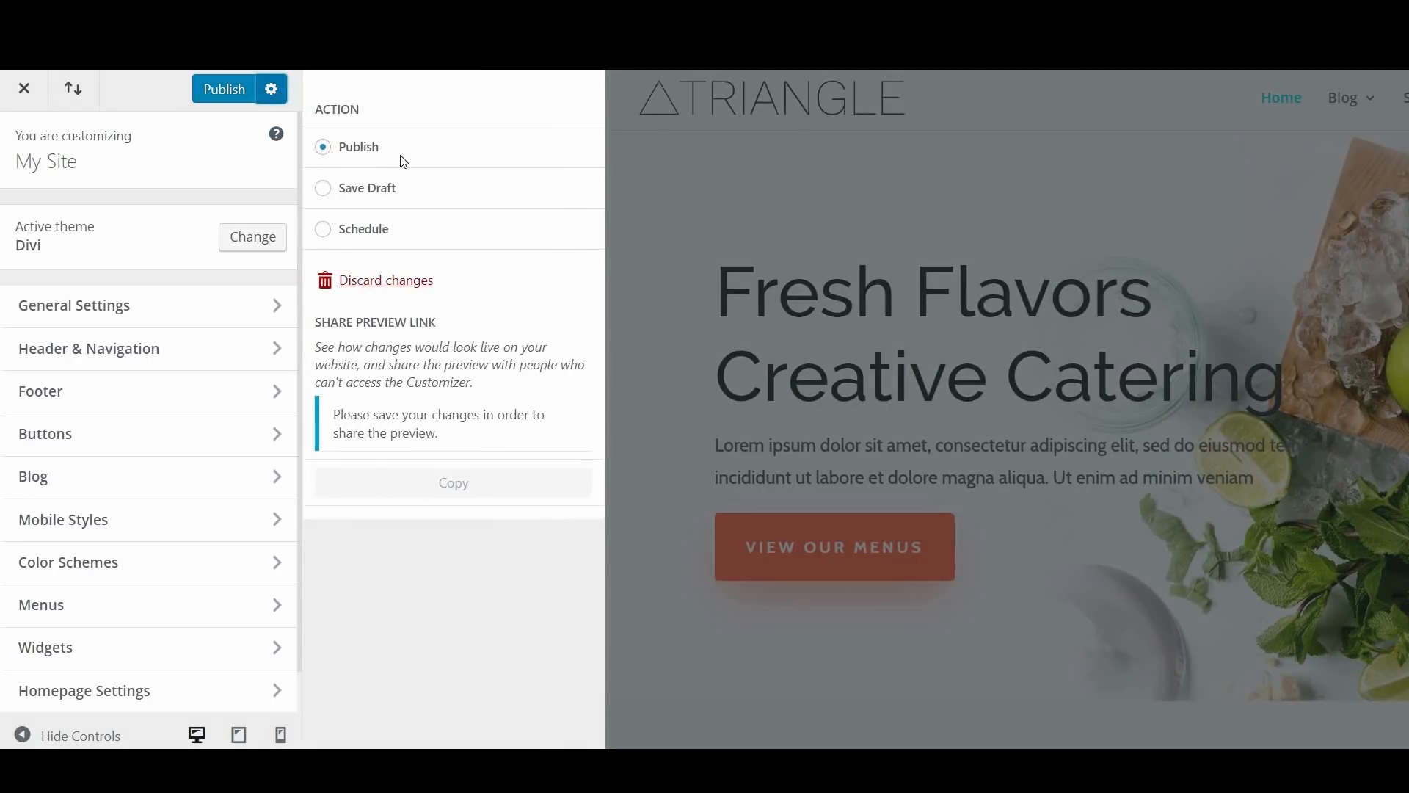
pyautogui.click(353, 193)
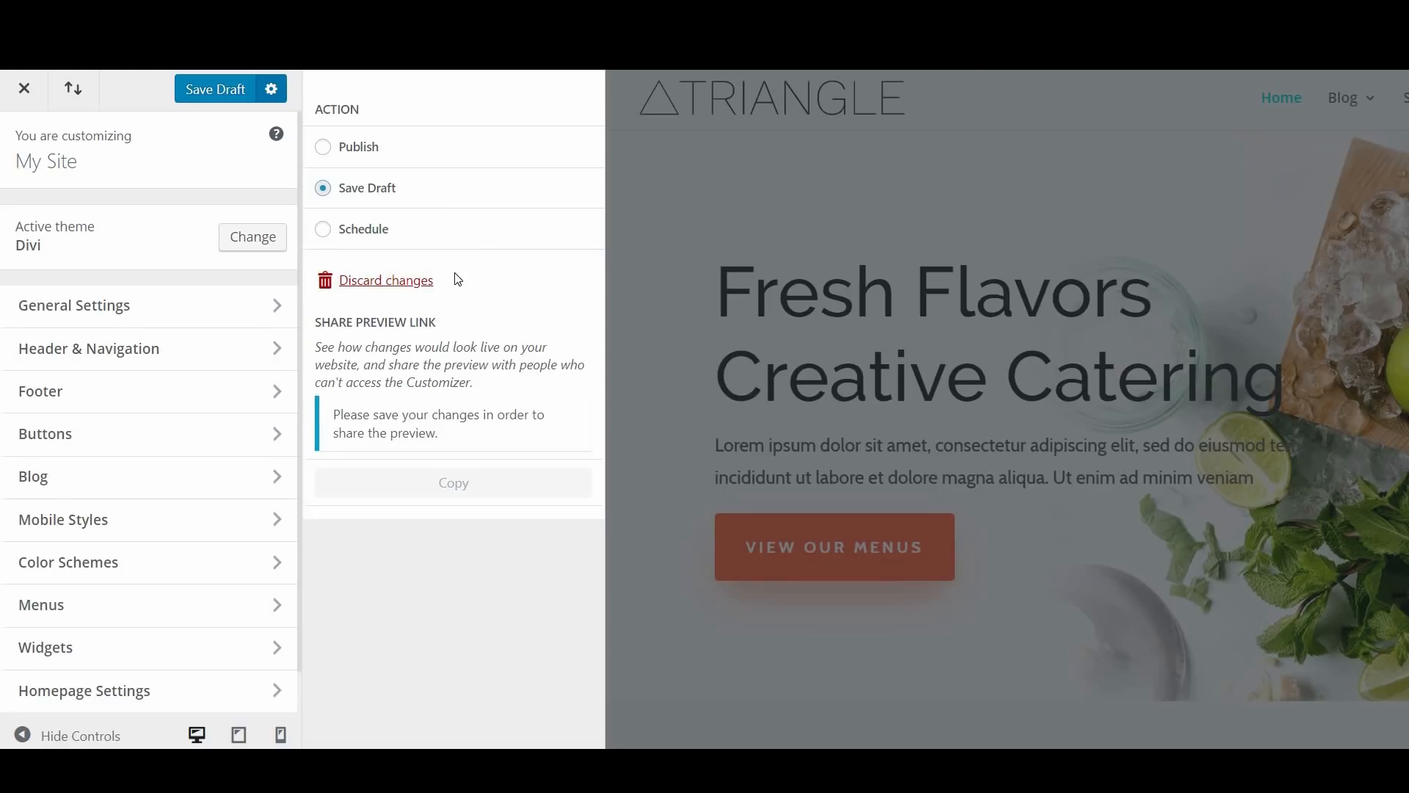
pyautogui.click(349, 160)
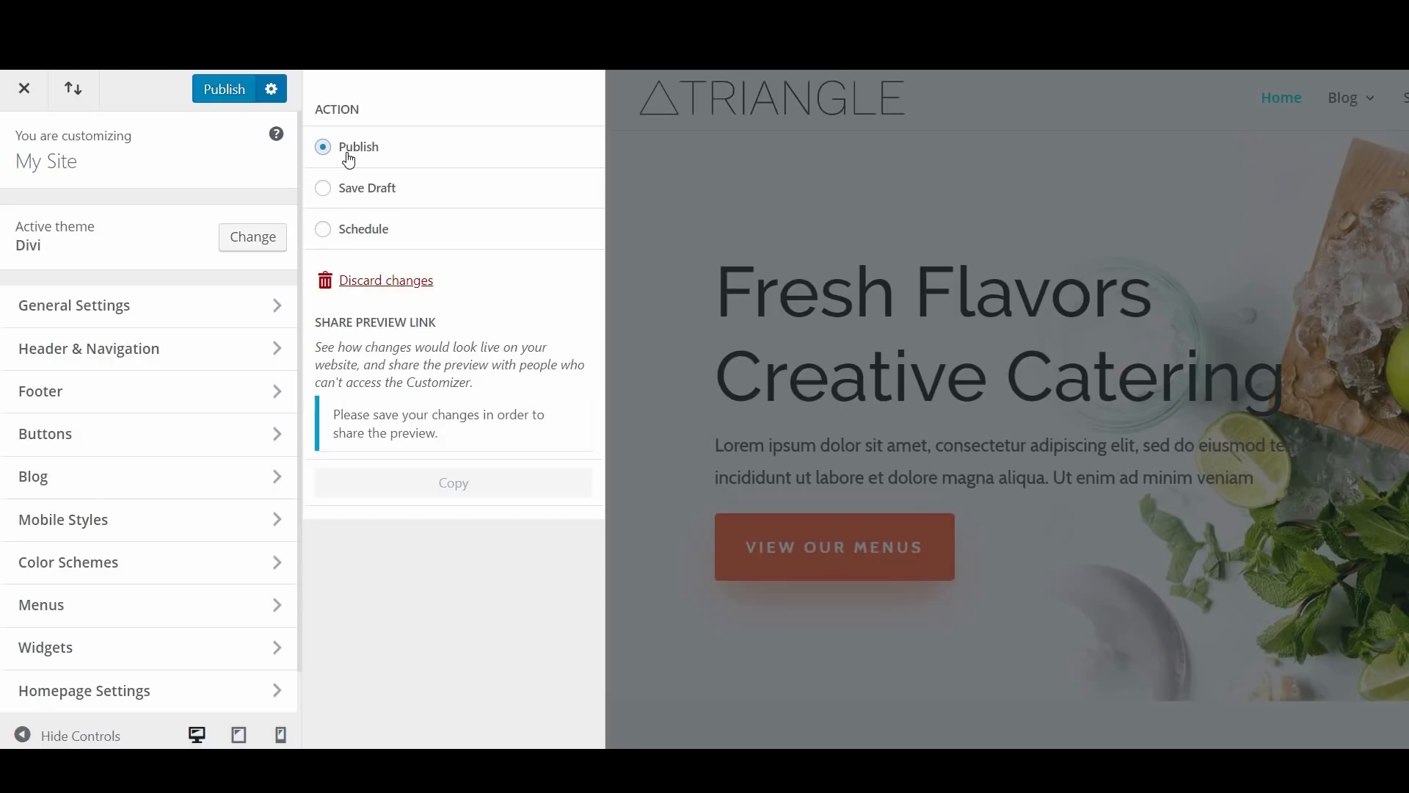
pyautogui.click(231, 87)
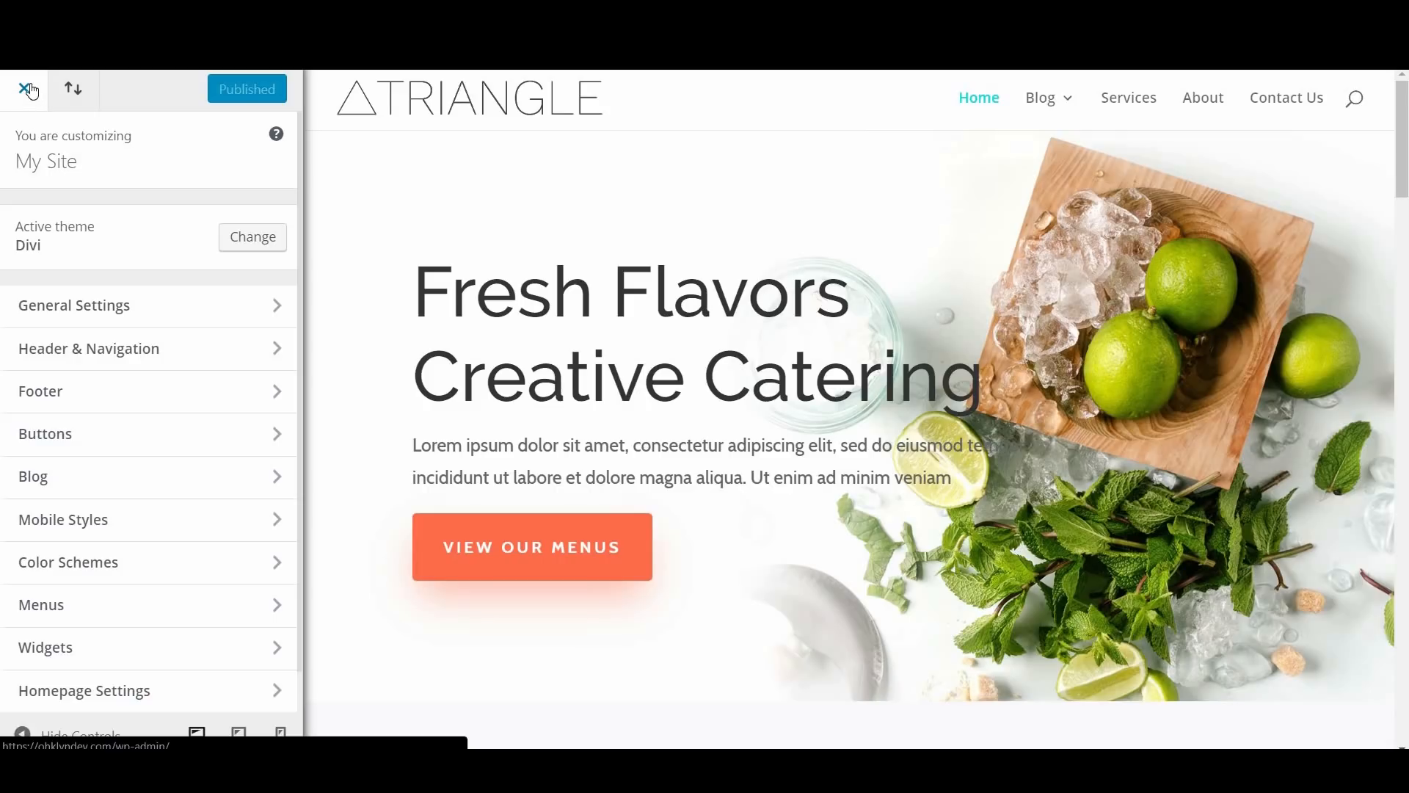
pyautogui.click(33, 90)
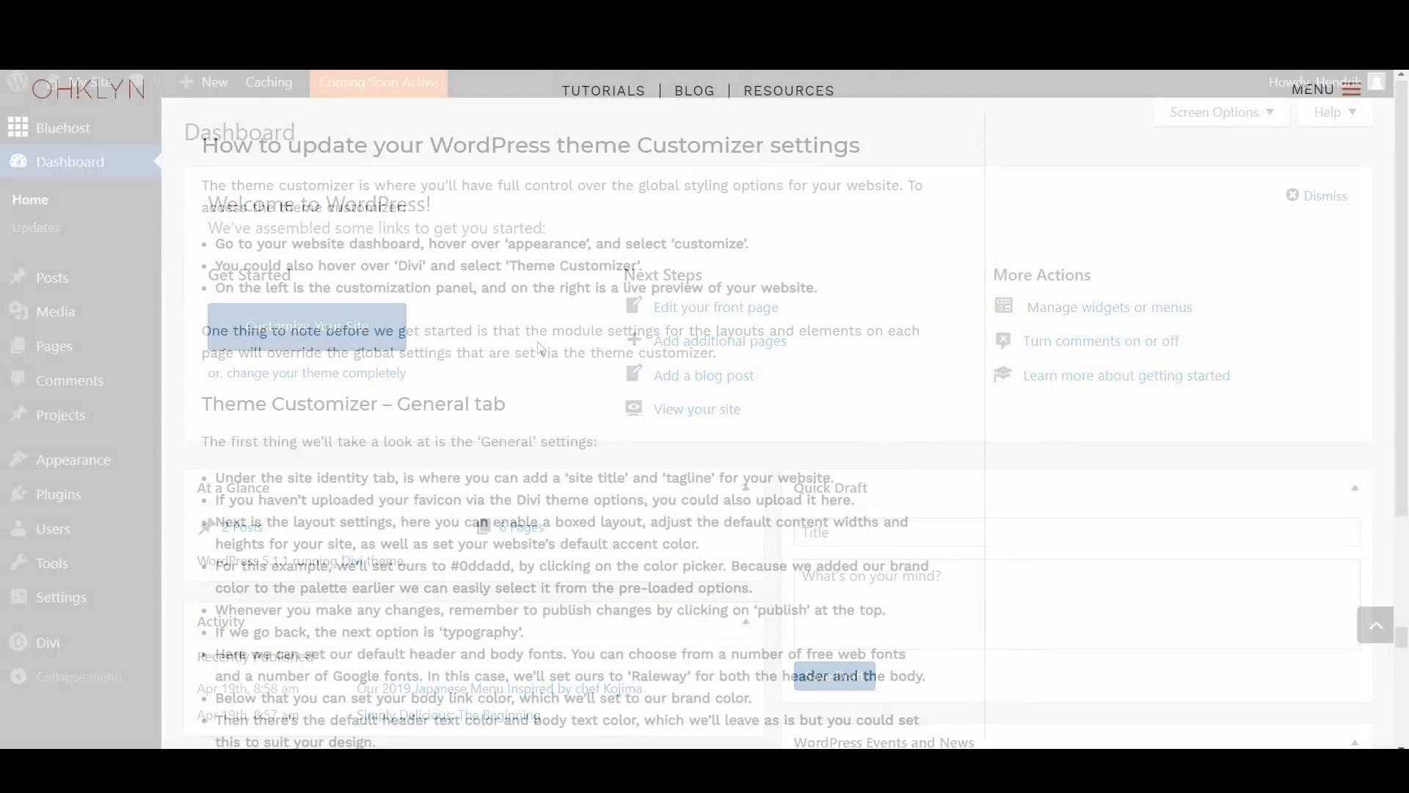
# Step: Skim the OHKLYN guide's Theme Customizer section and browse the Customizing Divi tutorials in the Elegant Themes documentation
pyautogui.scroll(-15, 615, 350)
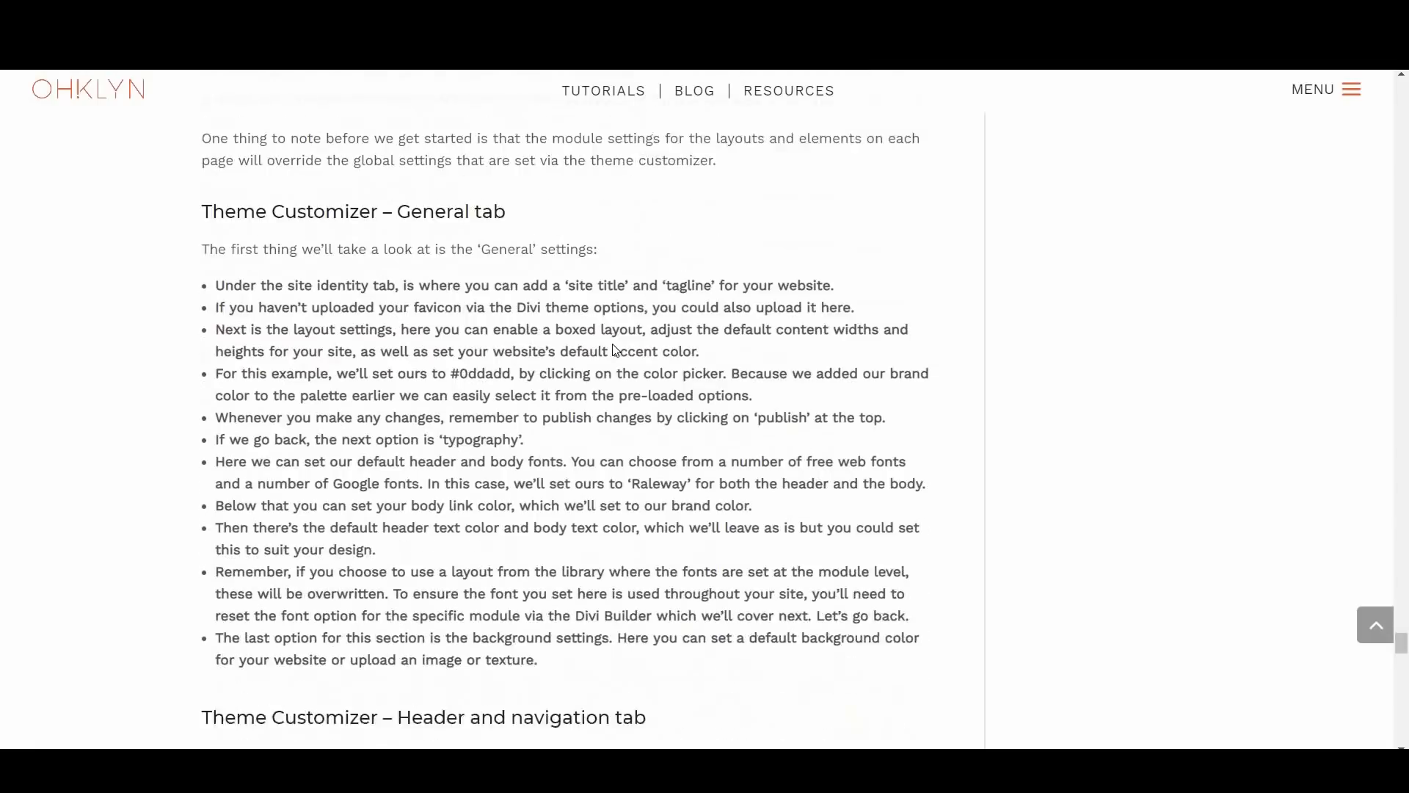
pyautogui.scroll(-8, 615, 350)
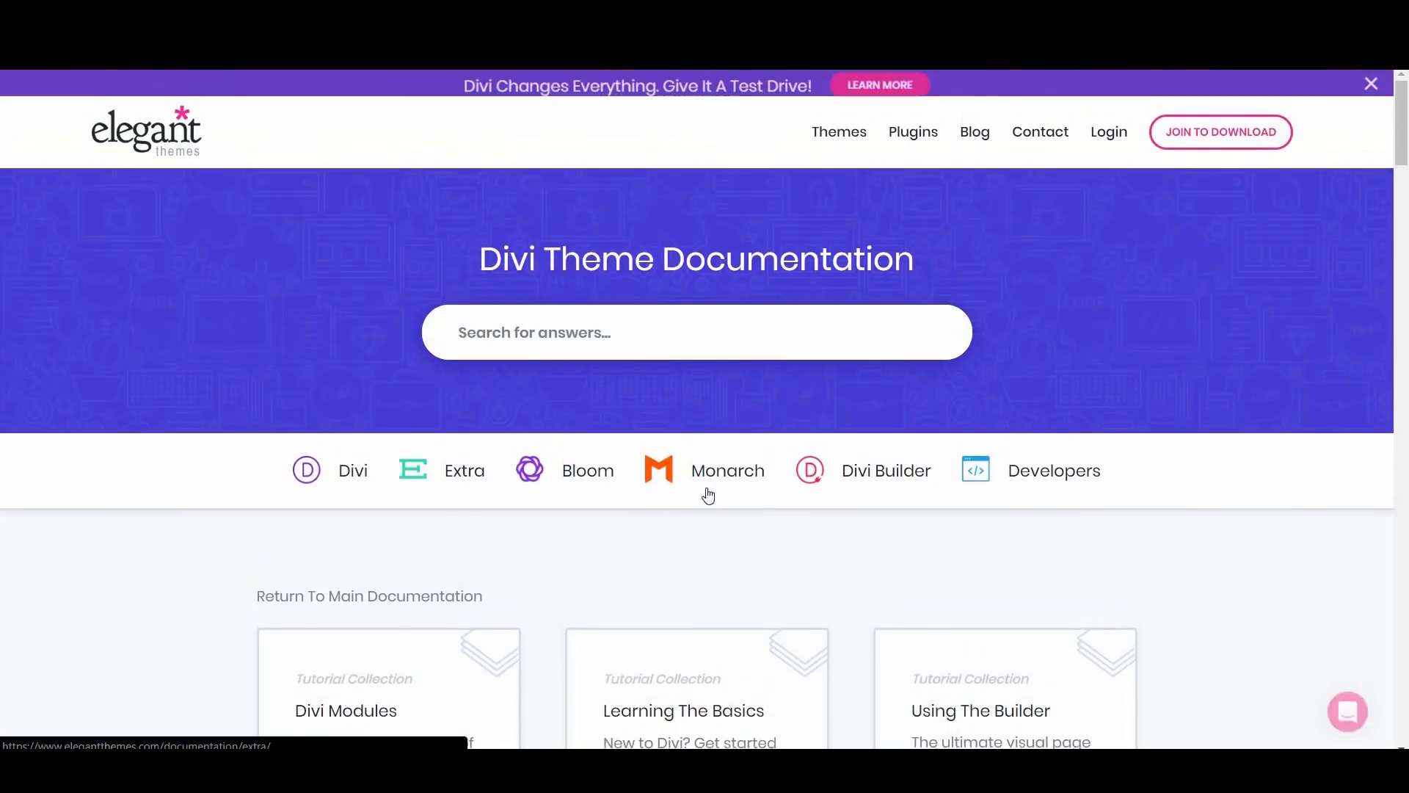
pyautogui.scroll(-9, 710, 500)
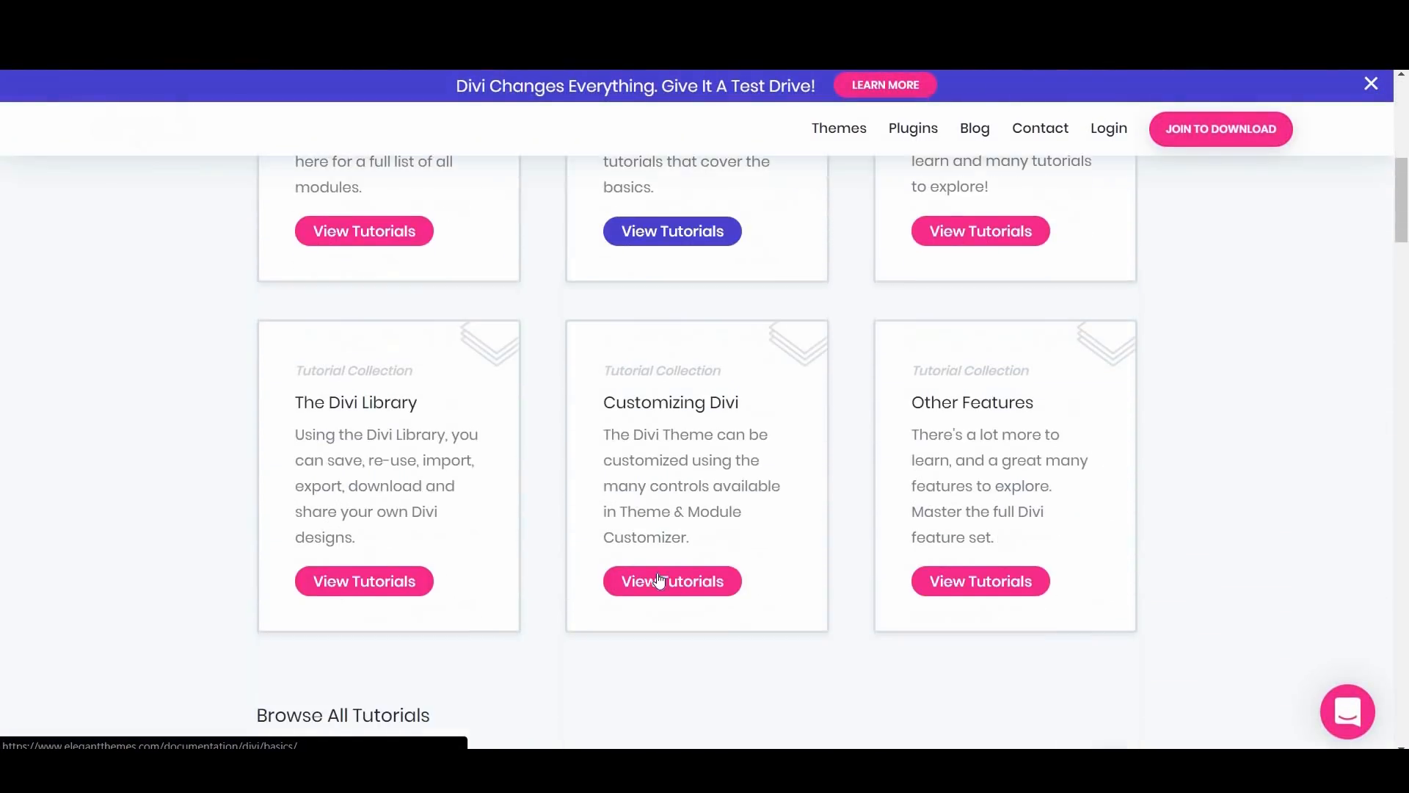
pyautogui.click(658, 577)
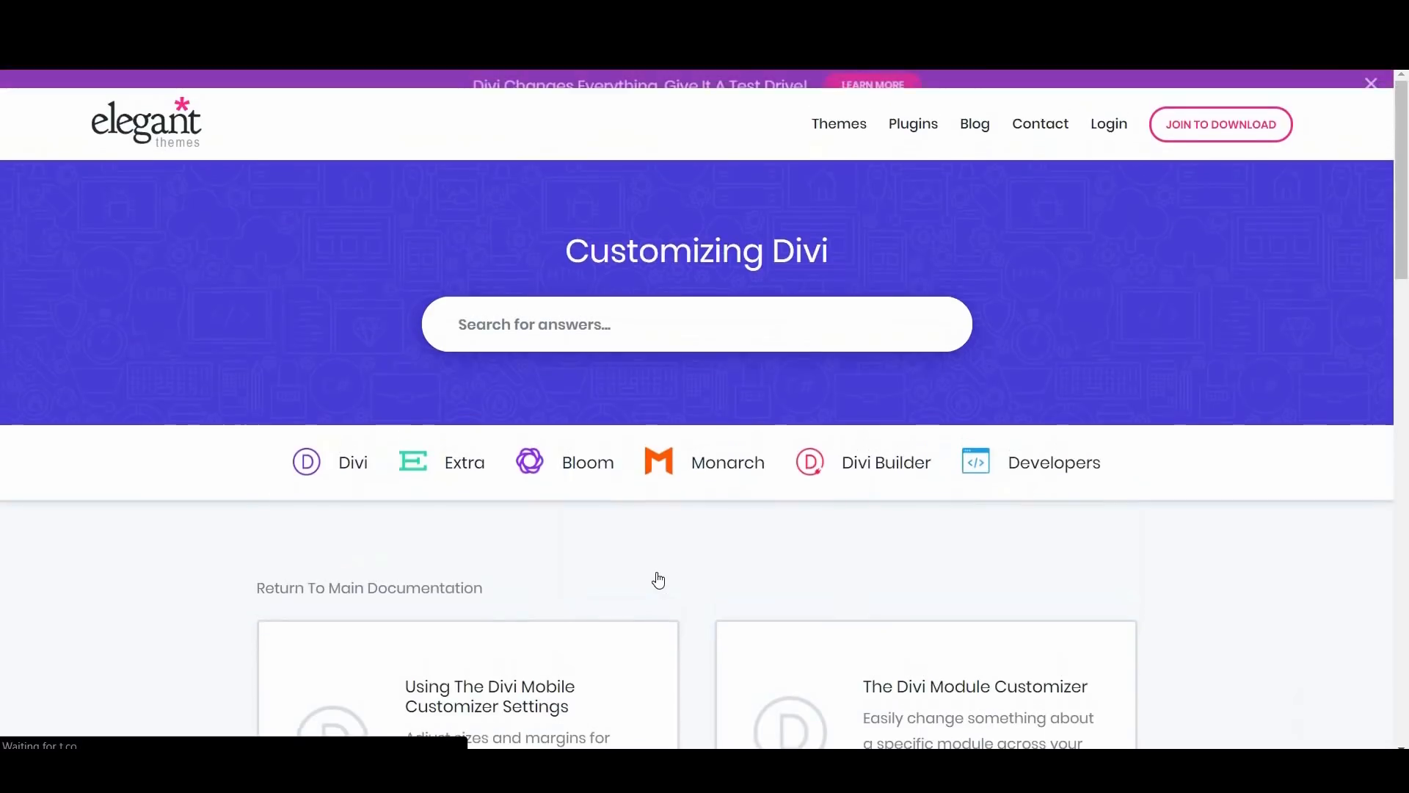
pyautogui.scroll(-3, 707, 530)
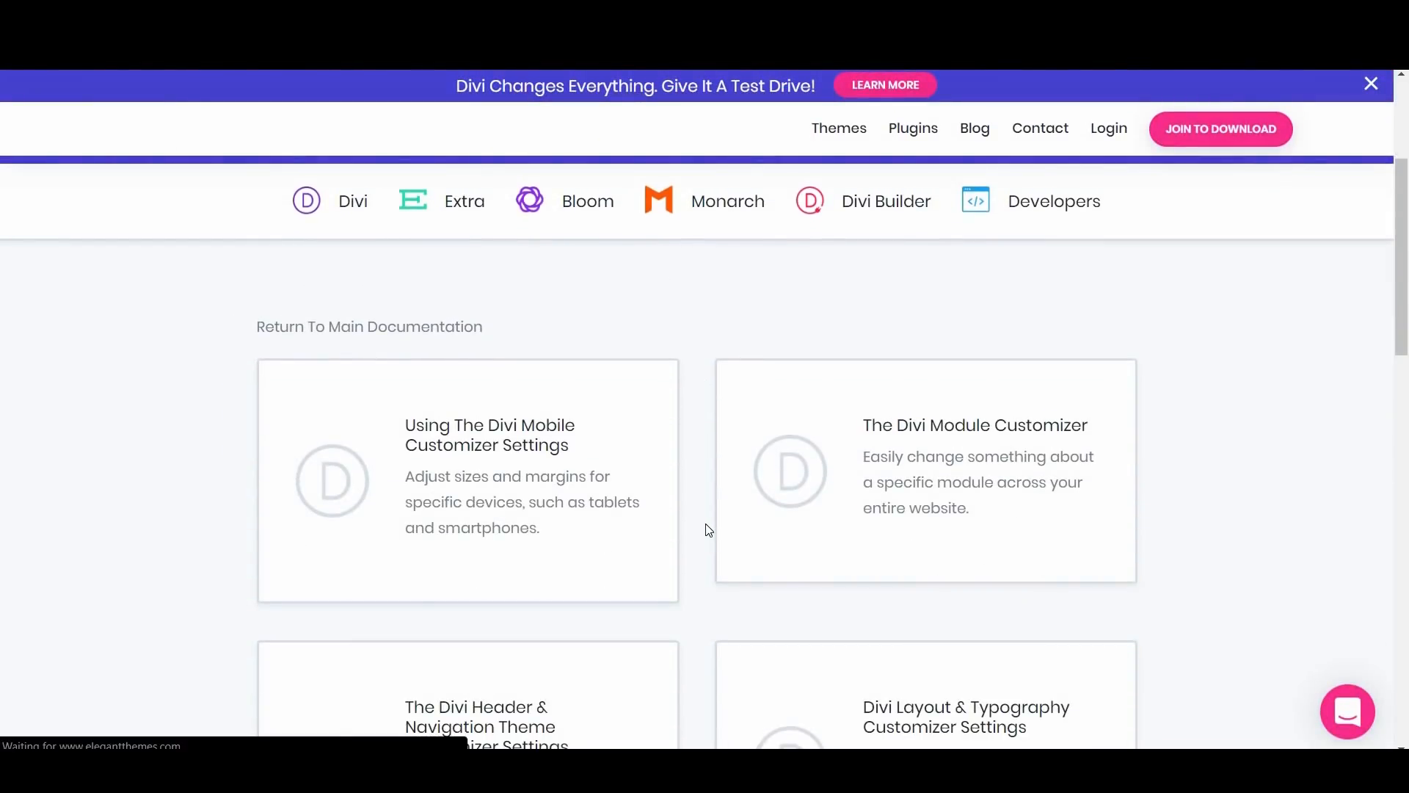
pyautogui.scroll(-5, 707, 530)
pyautogui.scroll(-5, 708, 529)
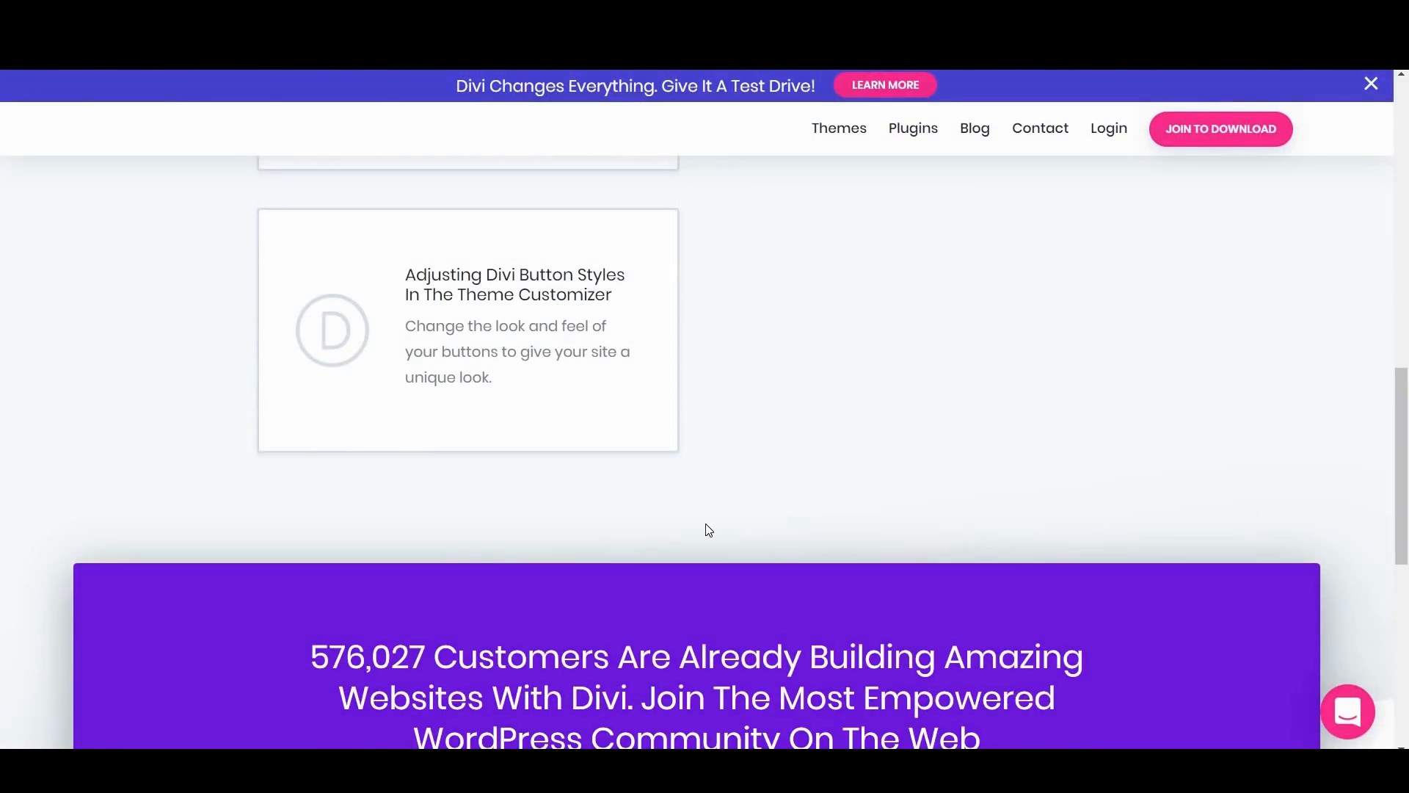
pyautogui.scroll(-7, 709, 529)
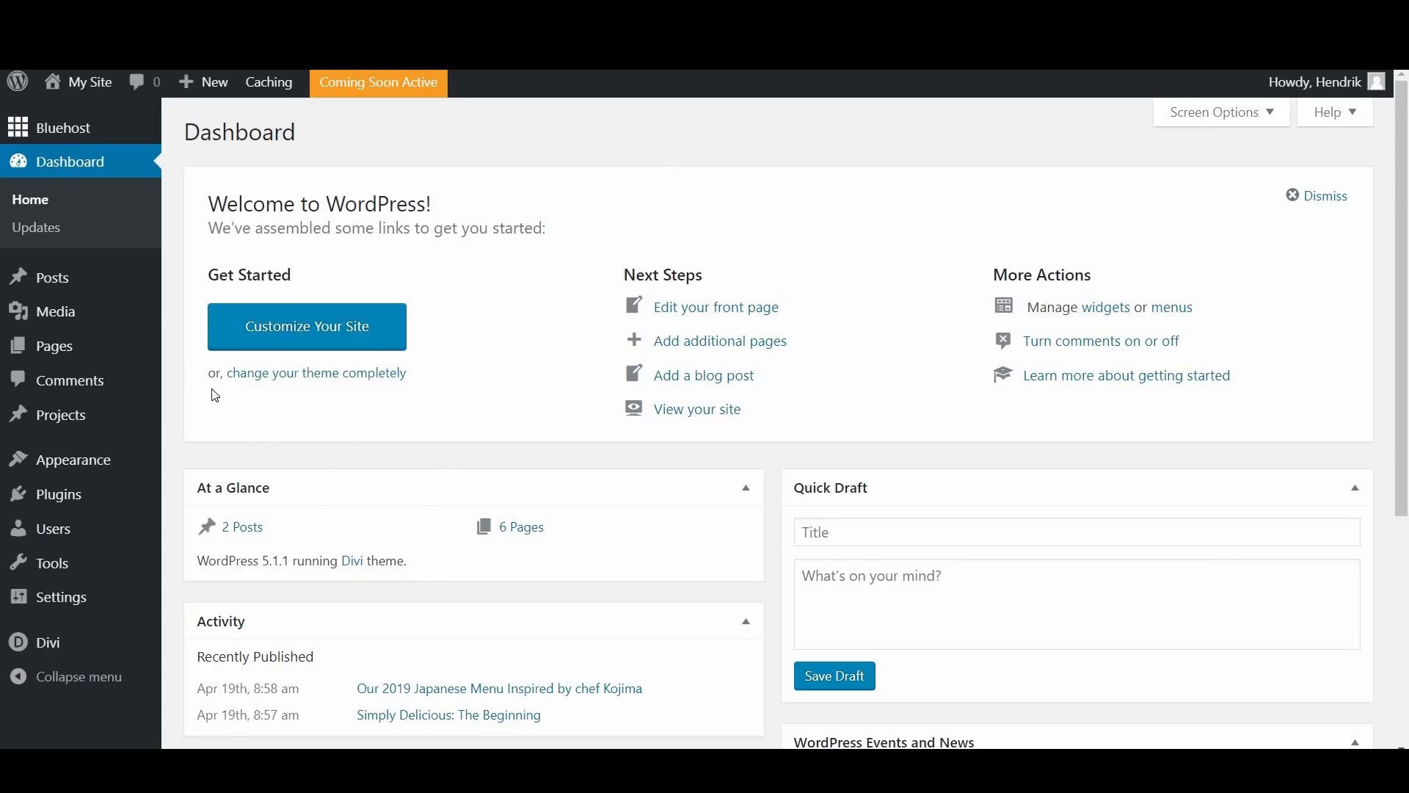
# Step: Add a new page titled "Test" and start it from scratch in the Divi Builder
pyautogui.moveTo(142, 354)
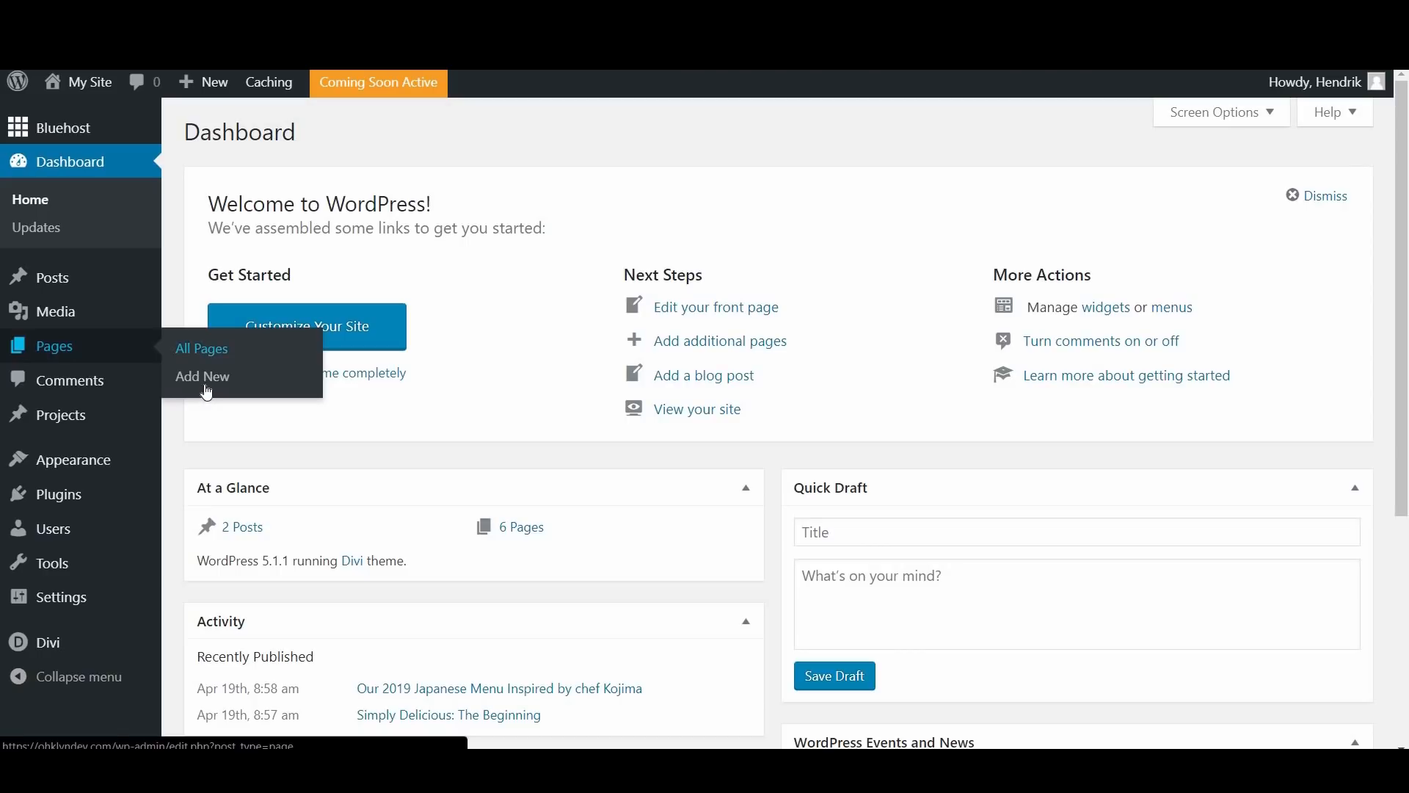
pyautogui.click(212, 379)
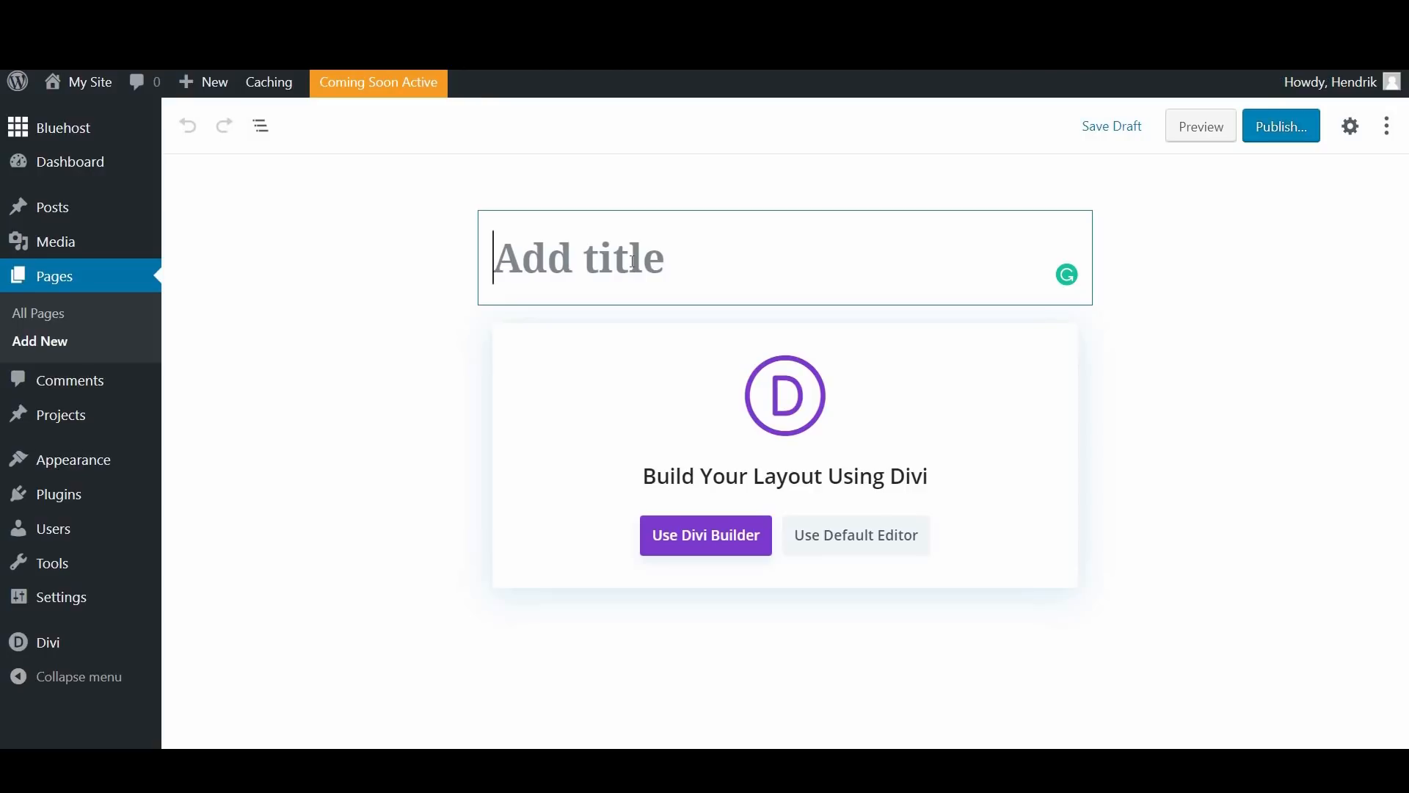
pyautogui.write('Test')
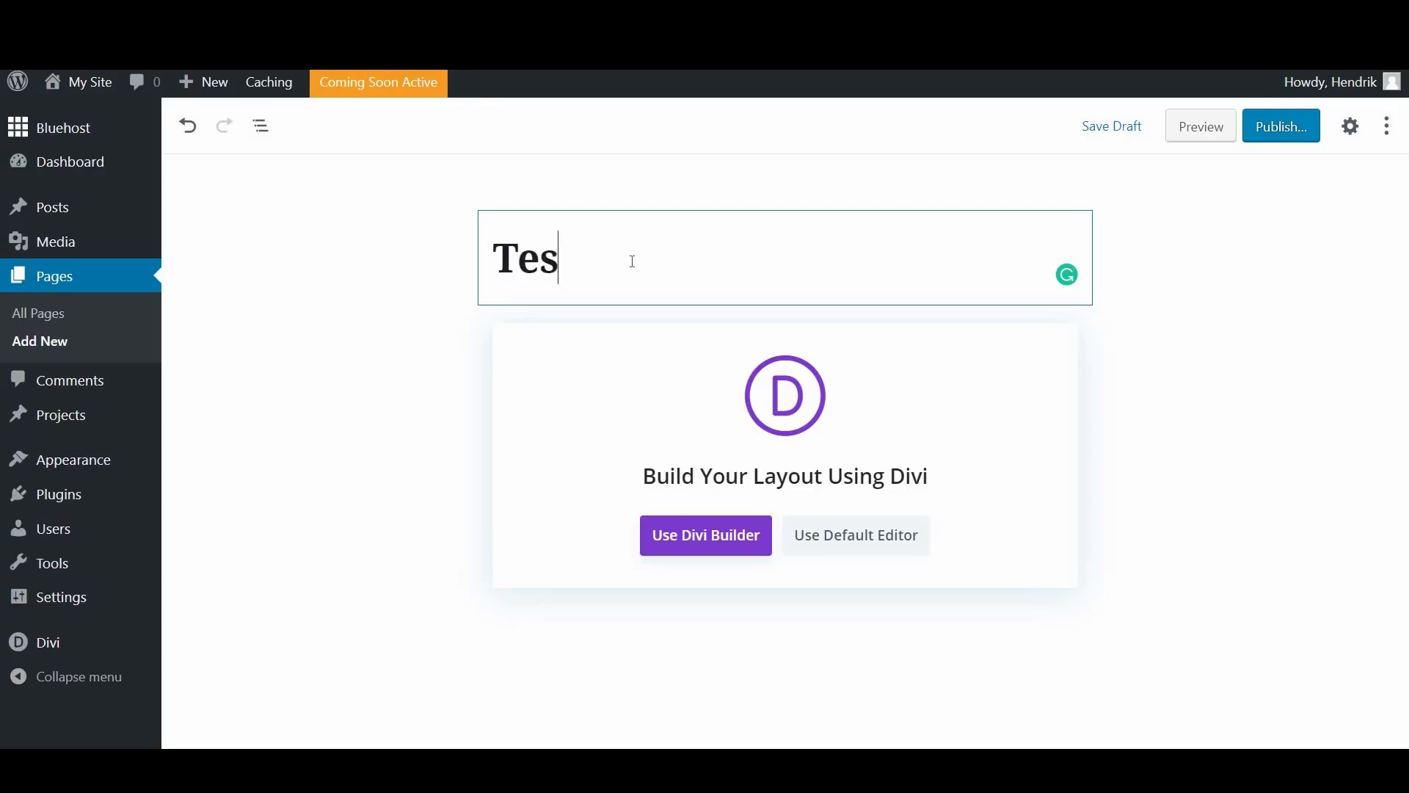
pyautogui.click(717, 551)
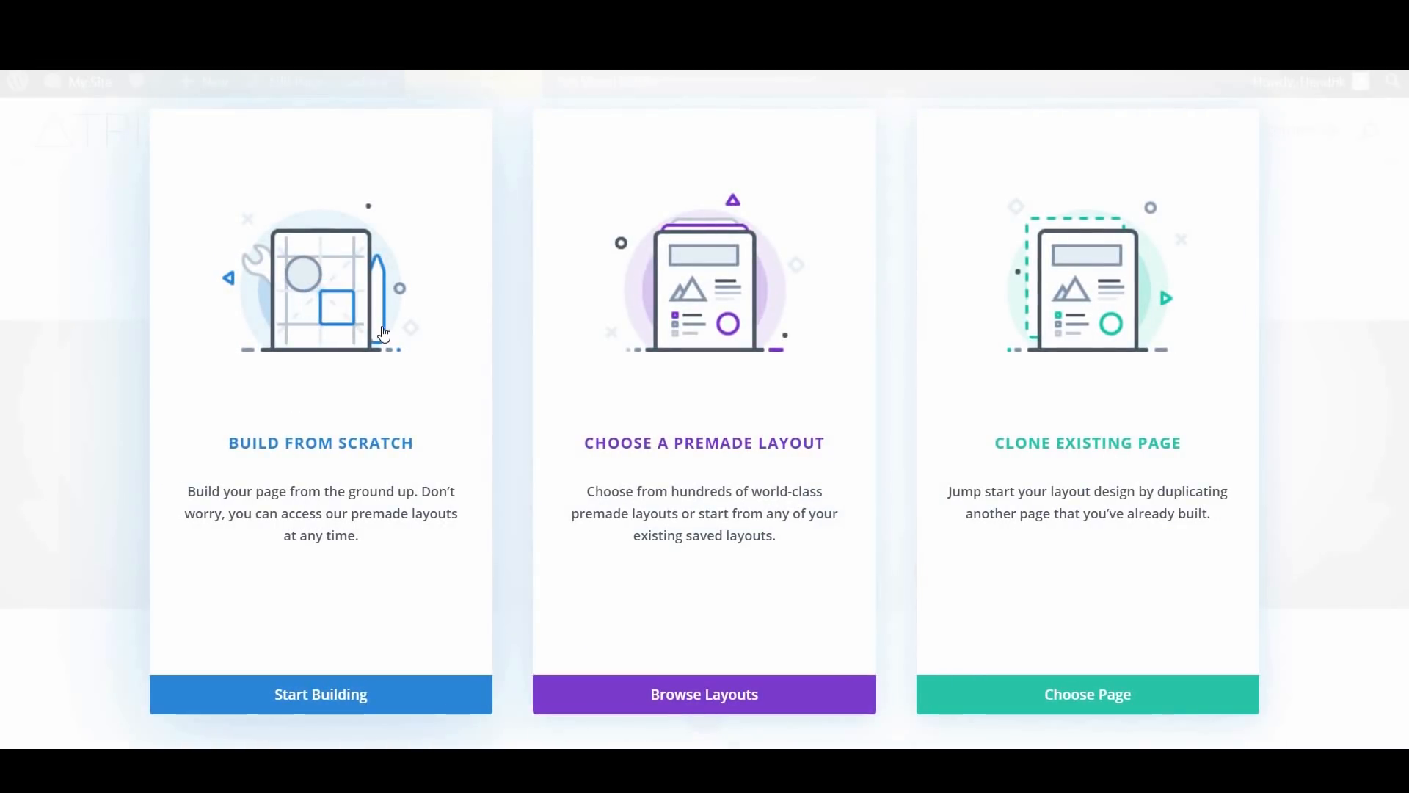
pyautogui.click(382, 324)
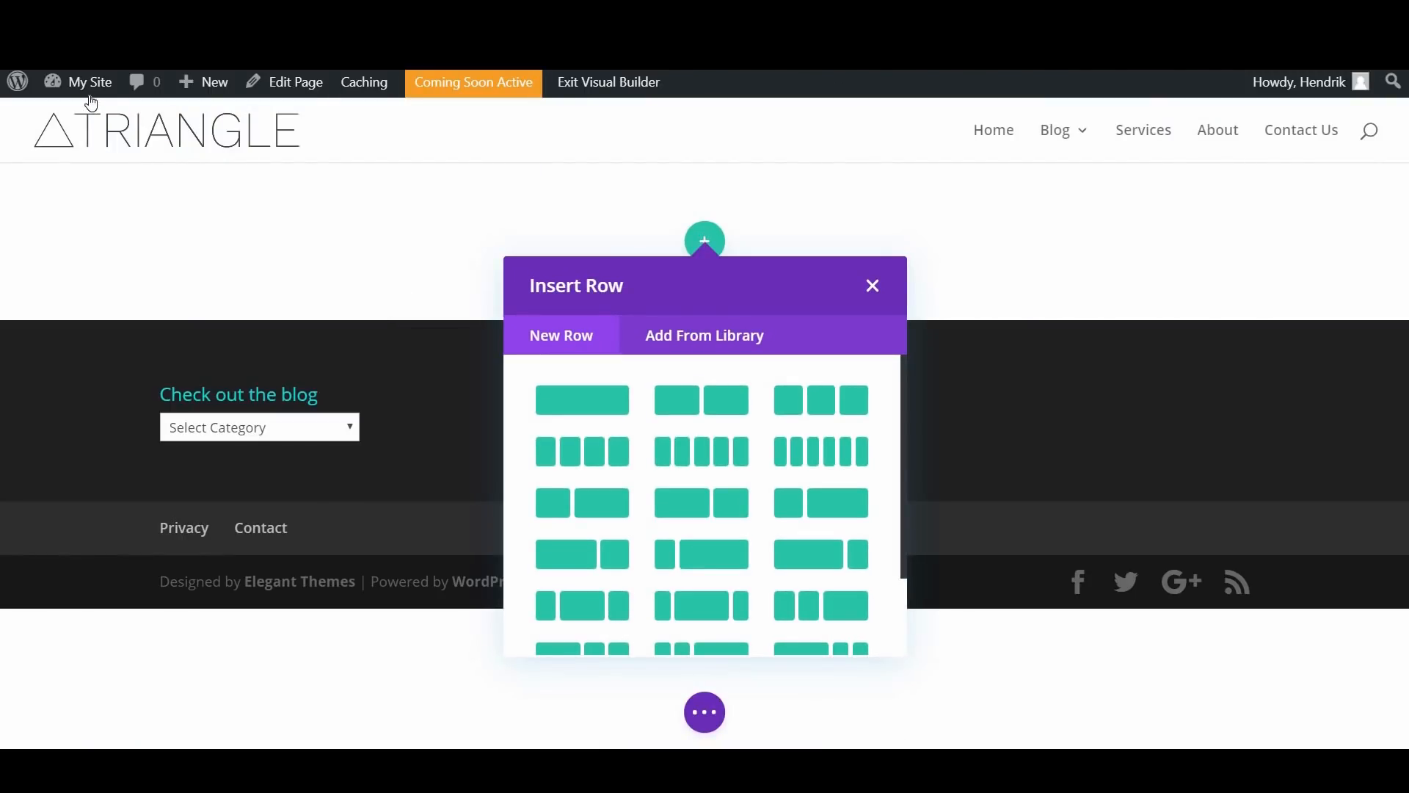
# Step: Open the live homepage from the dashboard, enable the Visual Builder on it, and look over the editable page
pyautogui.moveTo(91, 95)
pyautogui.click(953, 251)
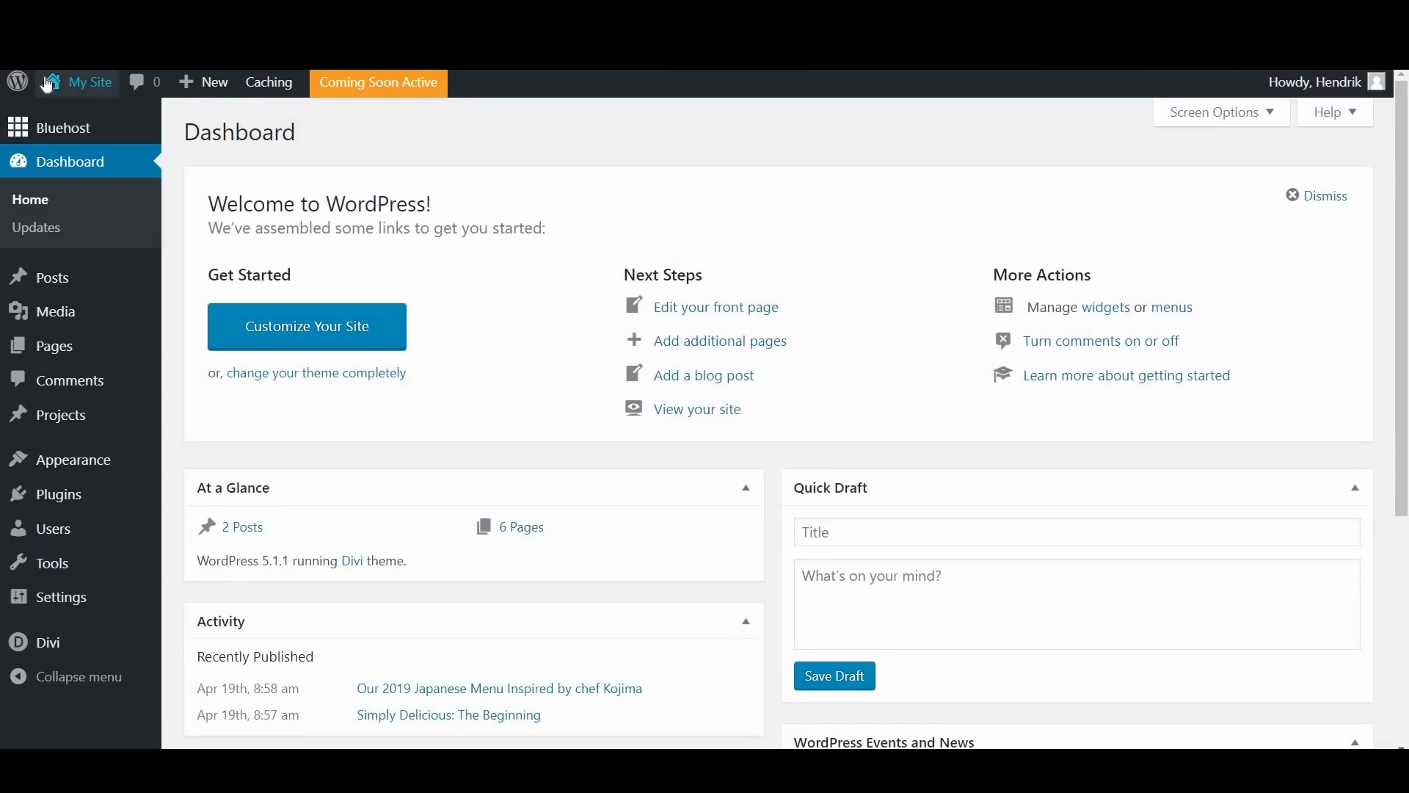
pyautogui.click(74, 96)
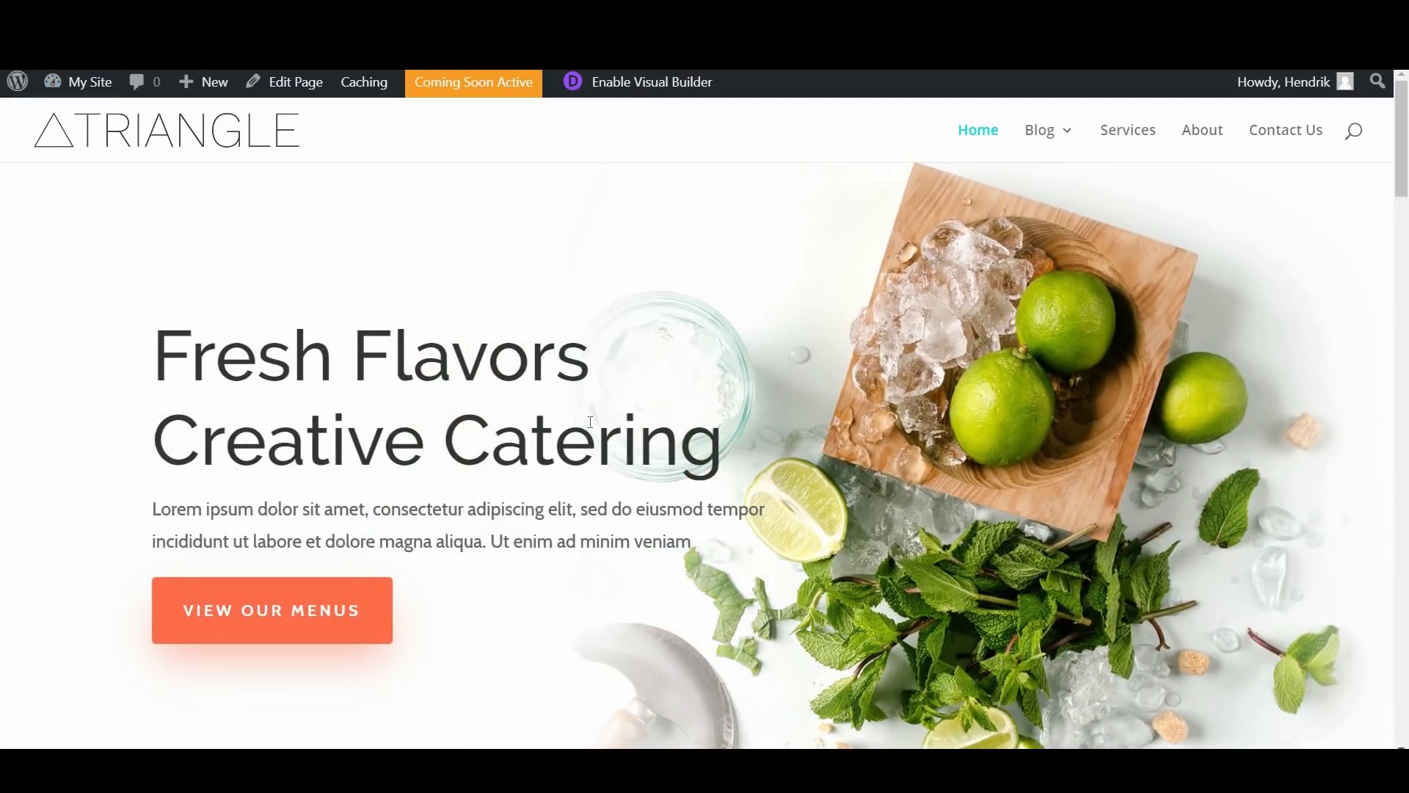
pyautogui.click(635, 83)
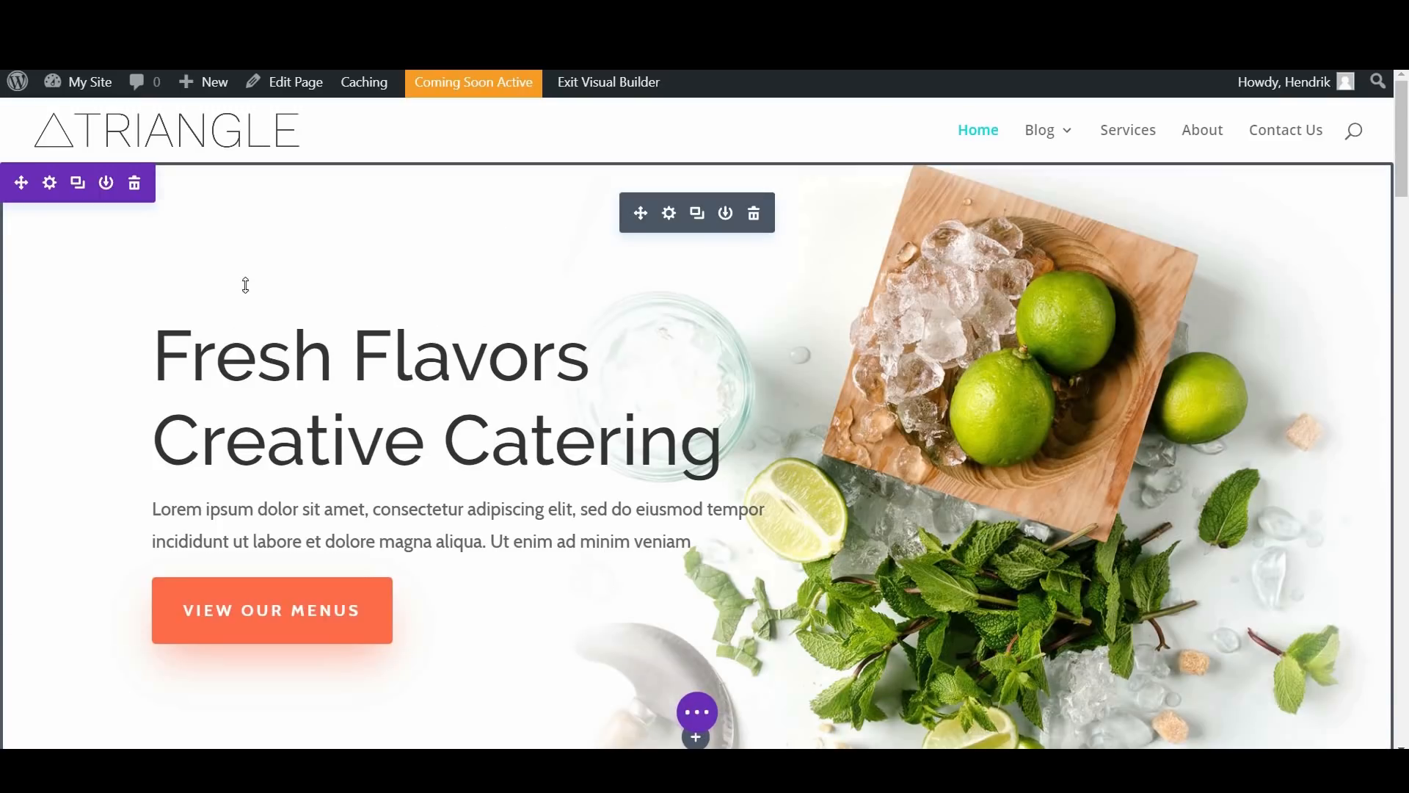
pyautogui.scroll(-3, 661, 455)
pyautogui.scroll(3, 440, 381)
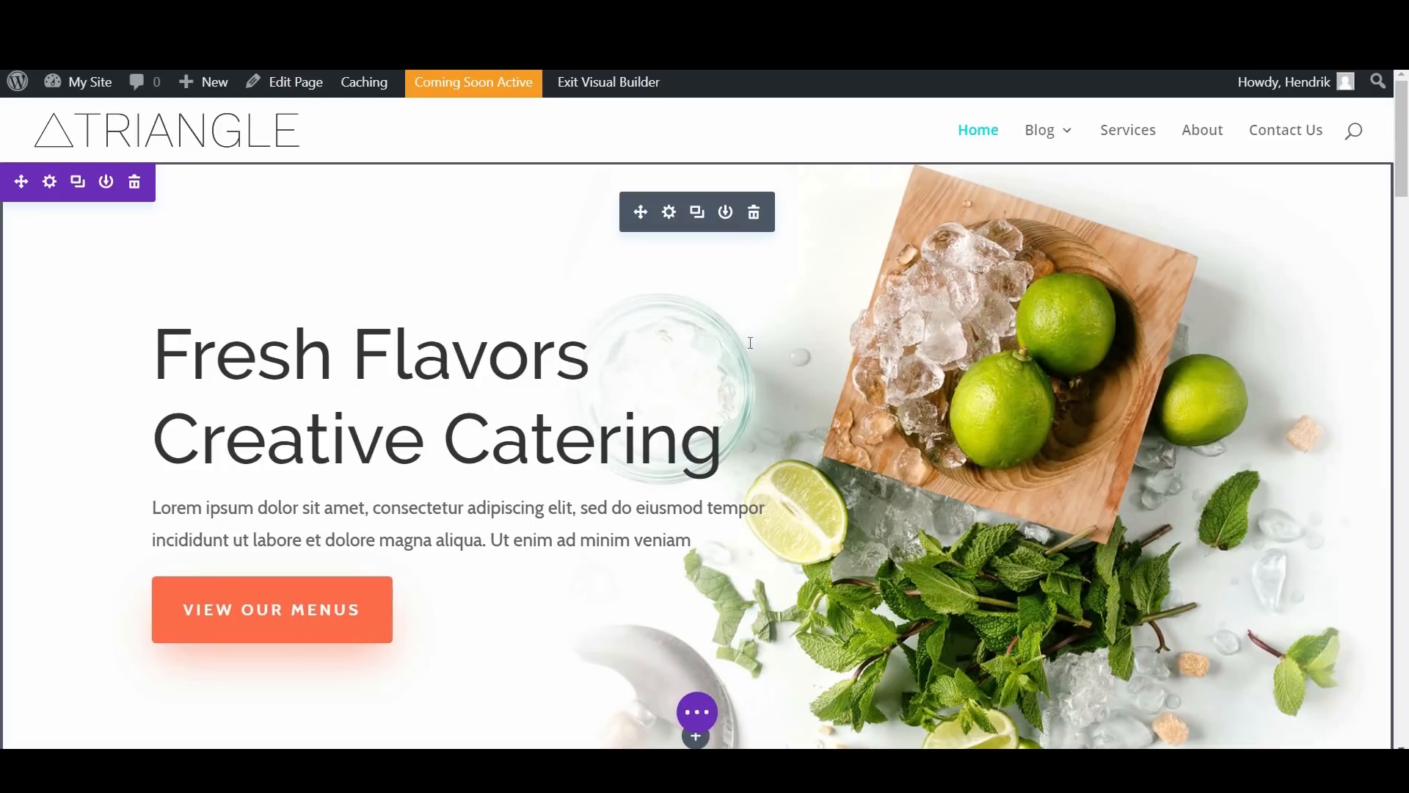
pyautogui.scroll(-1, 596, 316)
pyautogui.scroll(1, 596, 316)
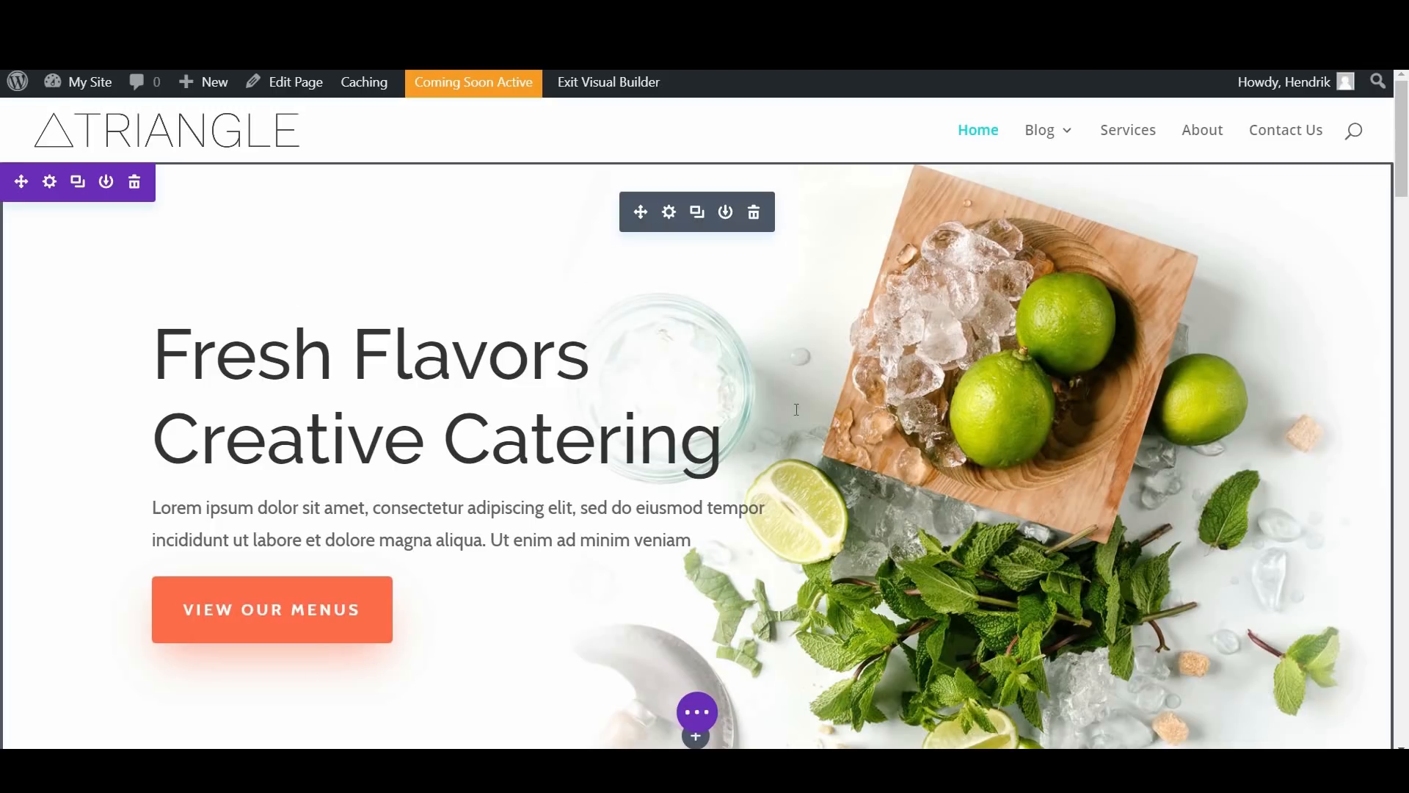
# Step: Add a fullwidth section containing a Fullwidth Header module to the blank page and delete the empty regular section above it
pyautogui.scroll(-2, 797, 409)
pyautogui.scroll(2, 797, 409)
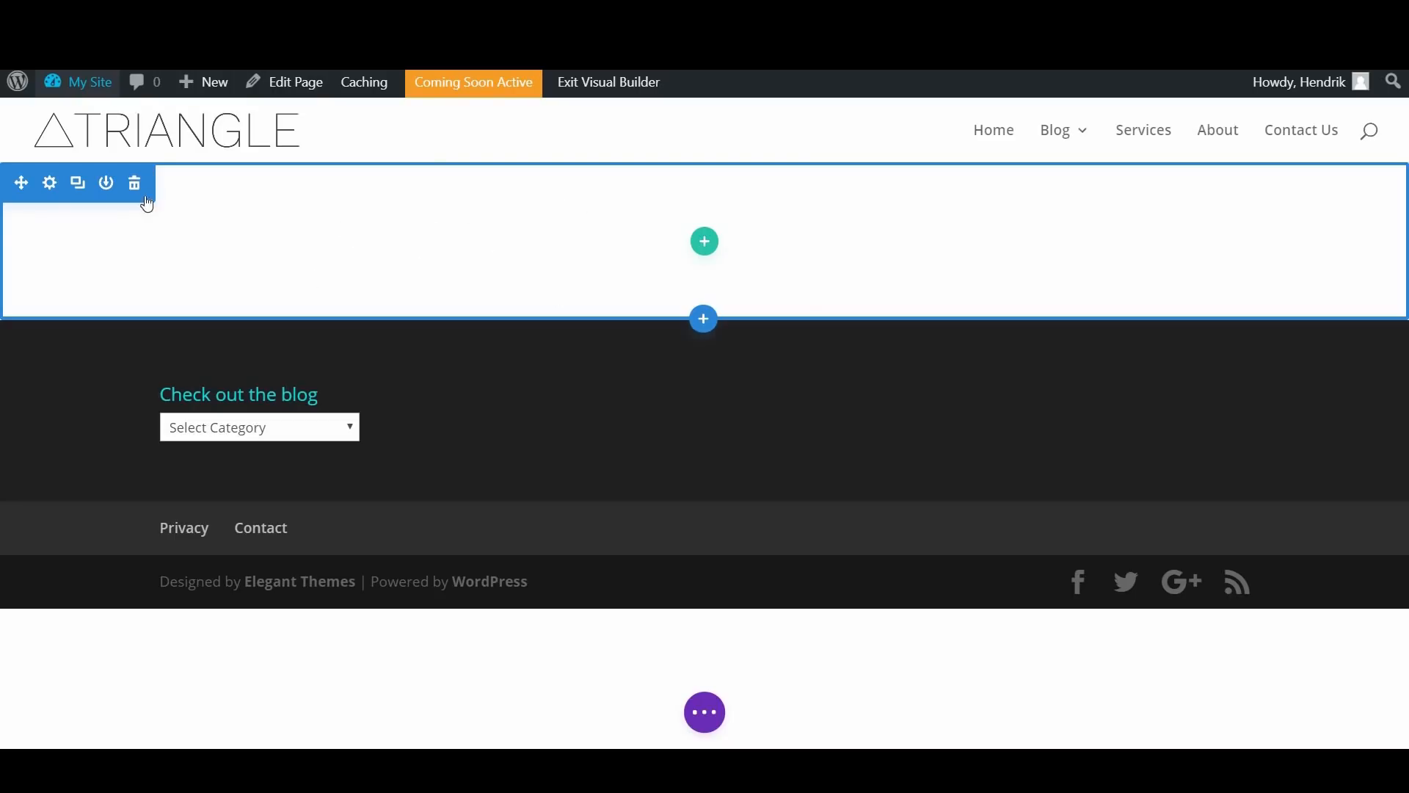
pyautogui.click(703, 319)
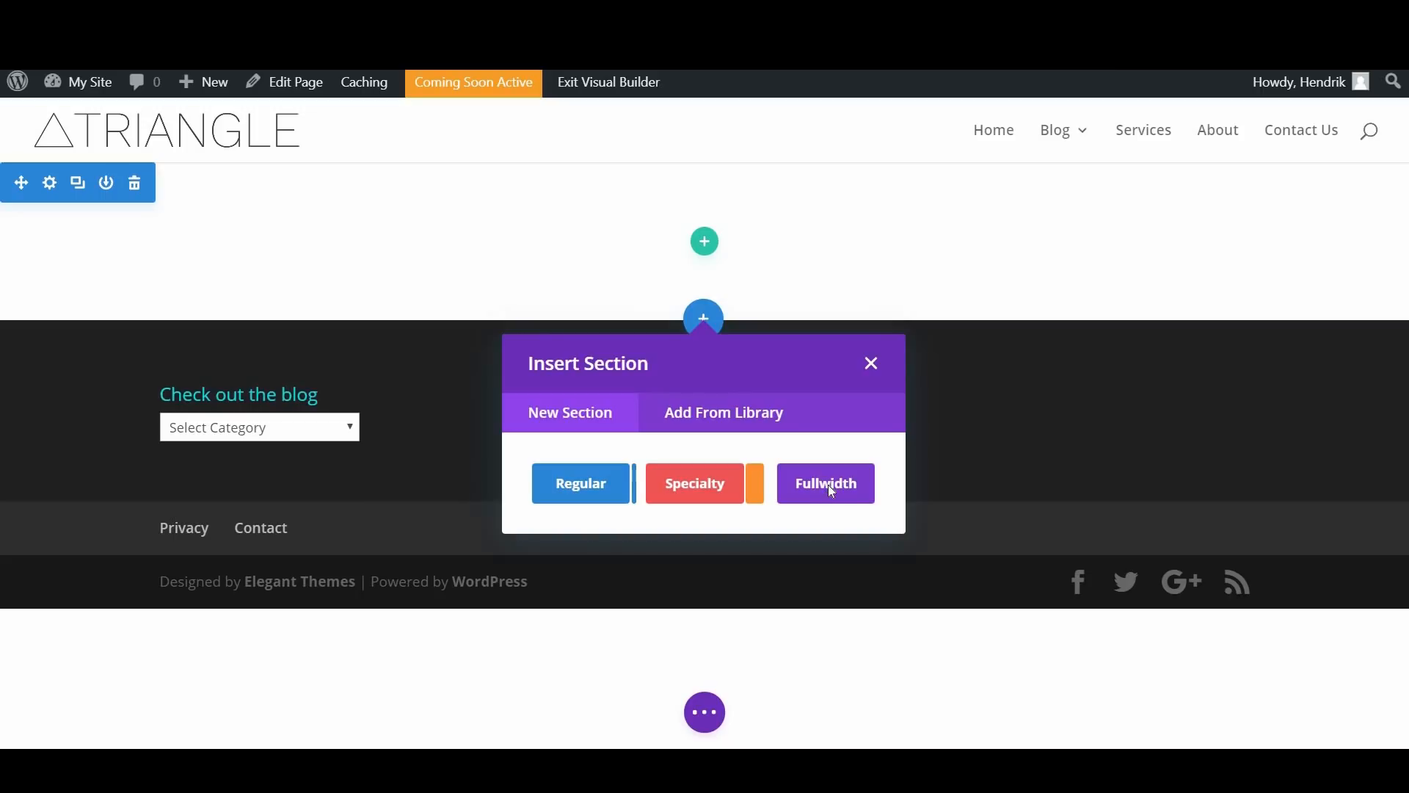
pyautogui.click(830, 487)
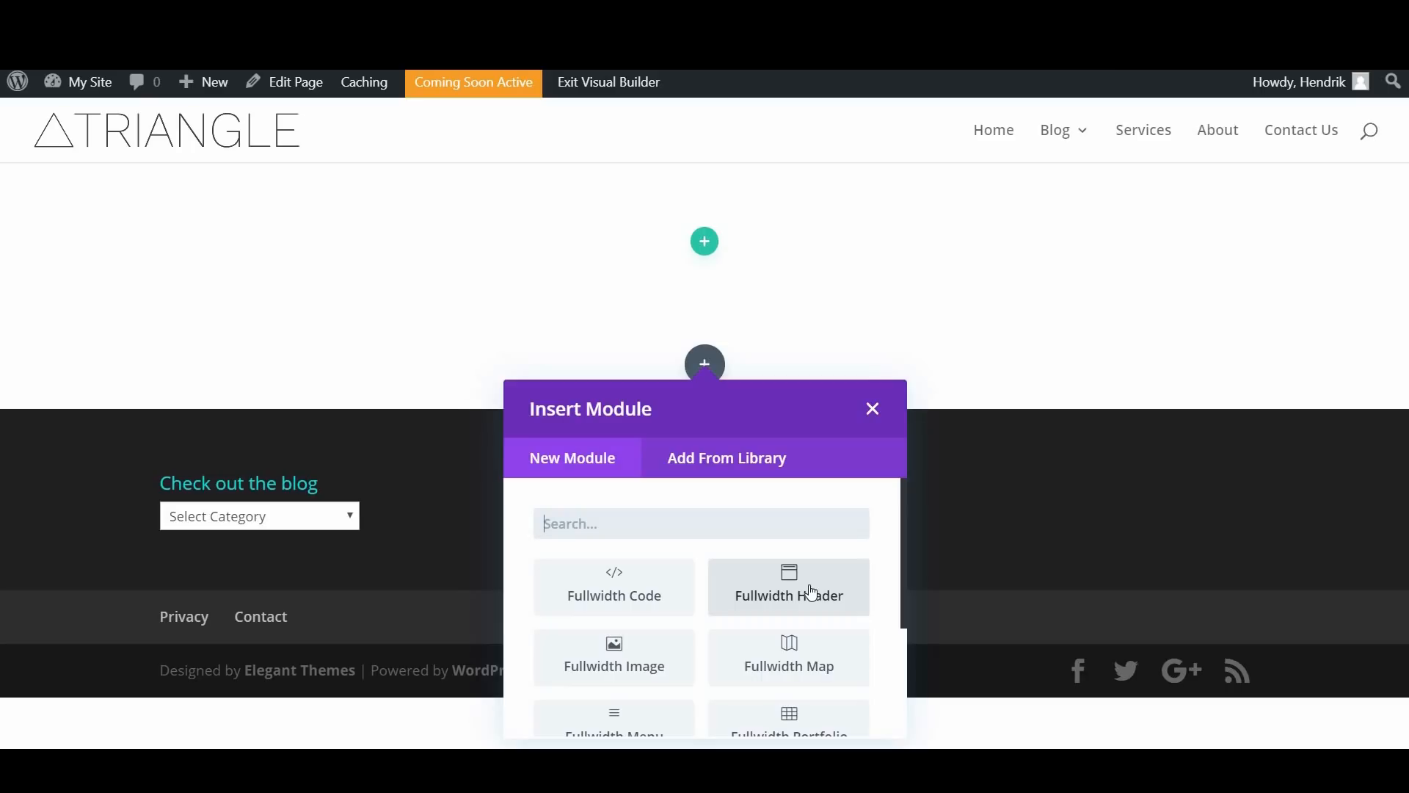
pyautogui.click(811, 593)
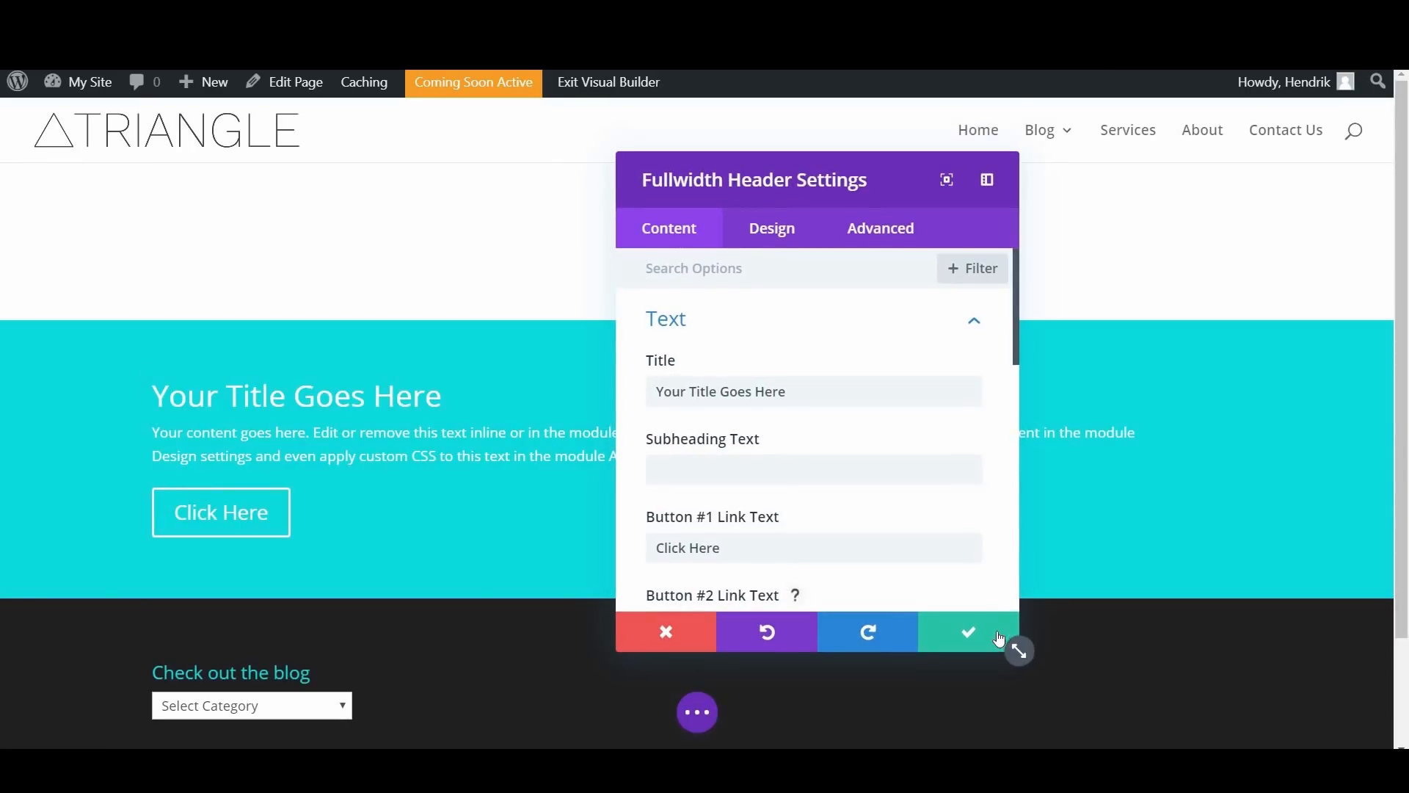
pyautogui.click(984, 631)
pyautogui.click(134, 190)
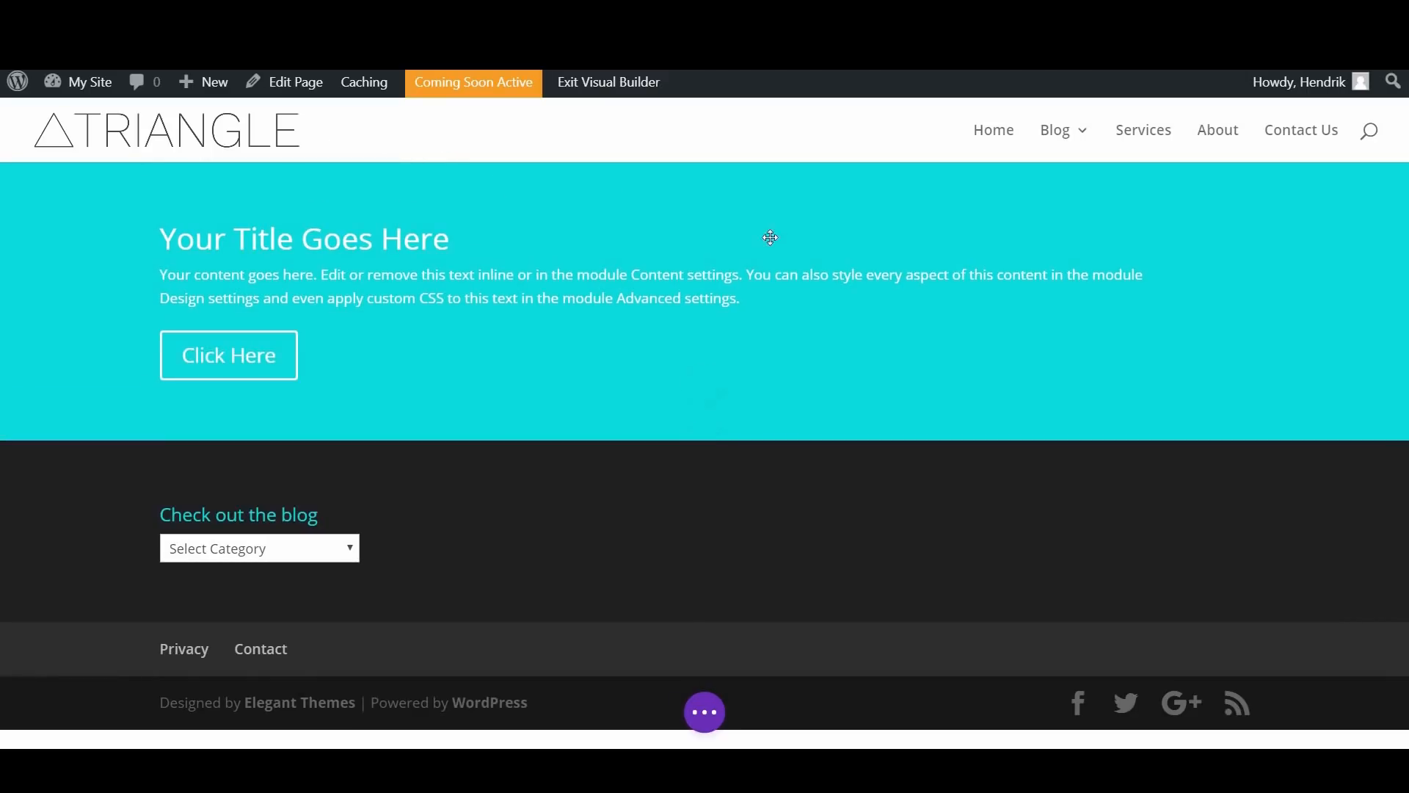
# Step: Duplicate the Fullwidth Header module and delete the copy
pyautogui.moveTo(500, 231)
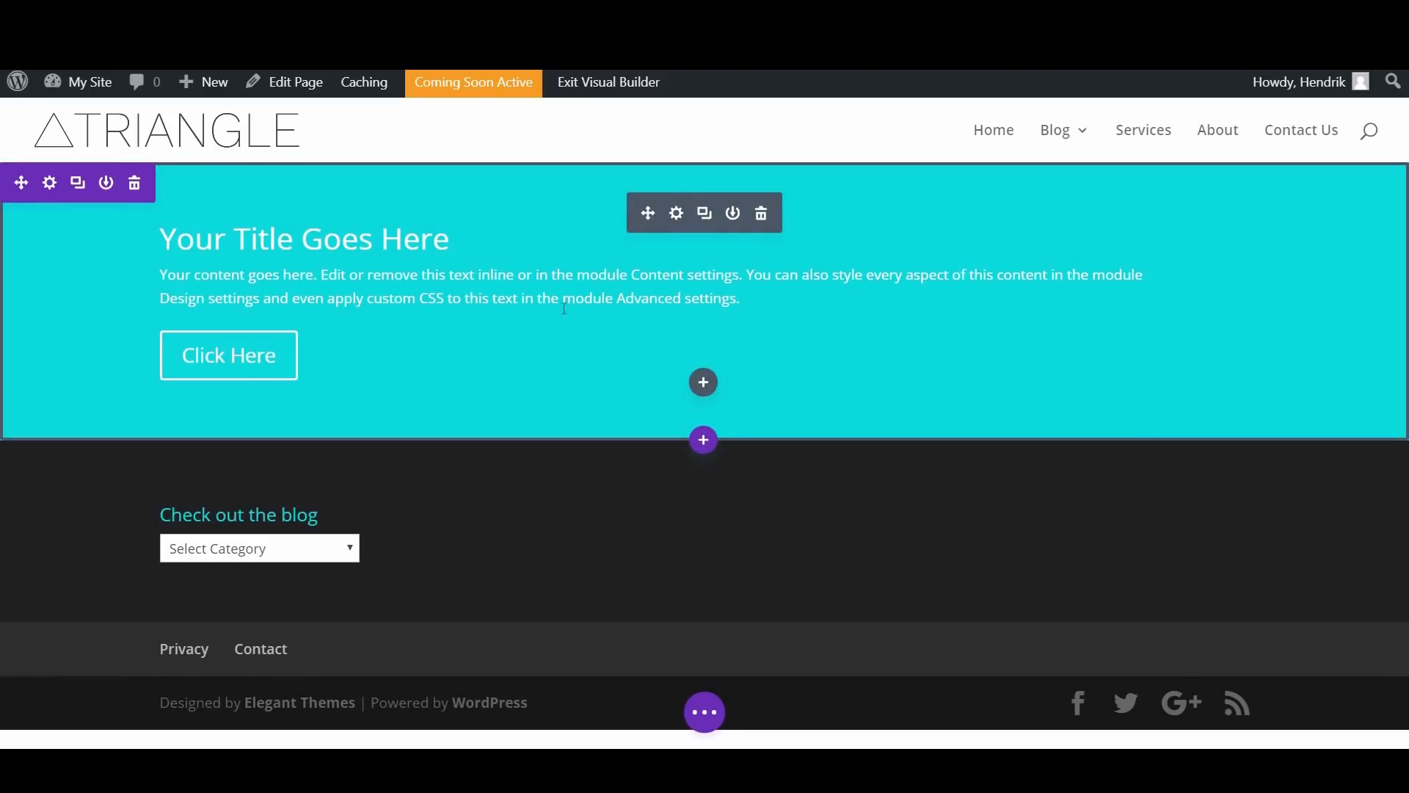
pyautogui.moveTo(588, 238)
pyautogui.mouseDown()
pyautogui.moveTo(649, 177)
pyautogui.moveTo(689, 206)
pyautogui.moveTo(688, 166)
pyautogui.mouseUp()
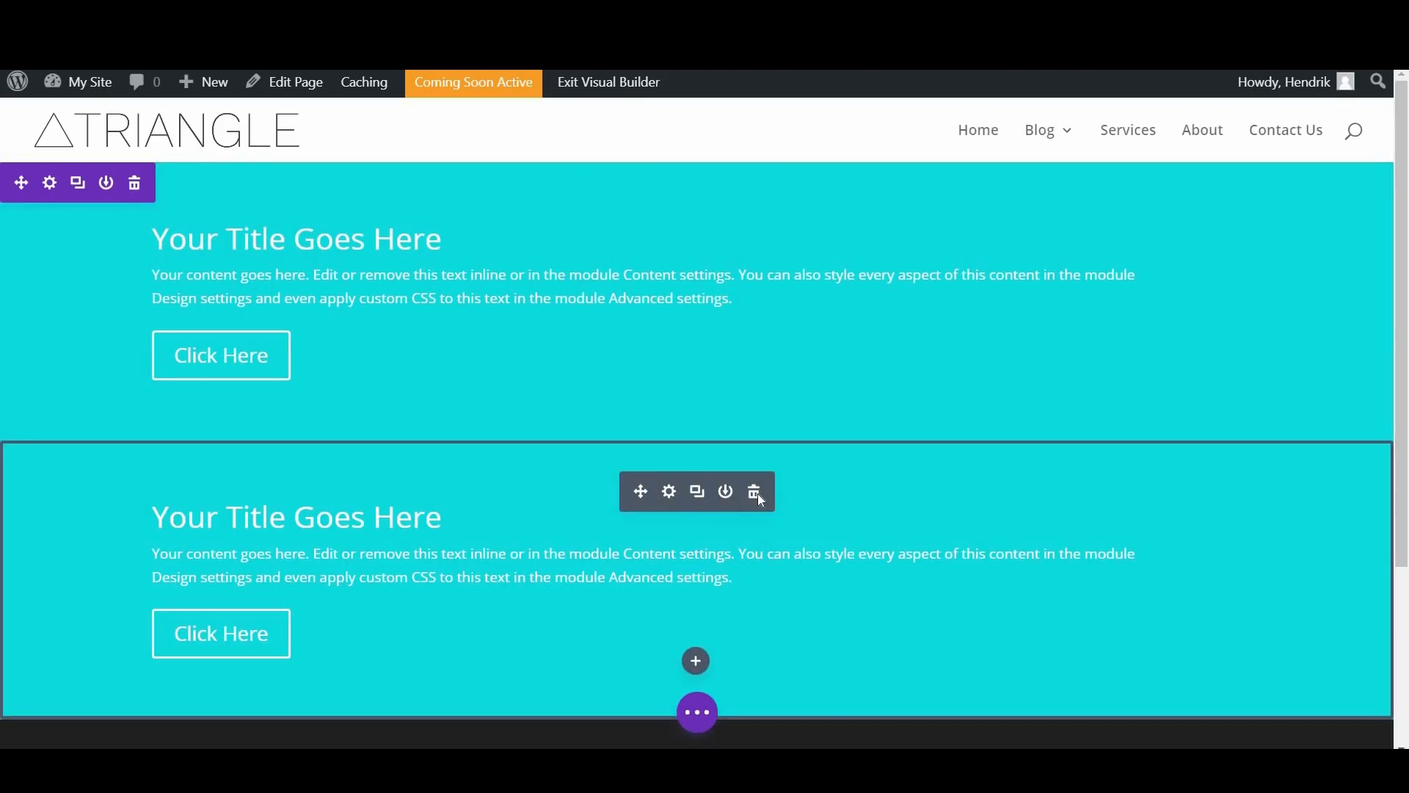
pyautogui.click(758, 498)
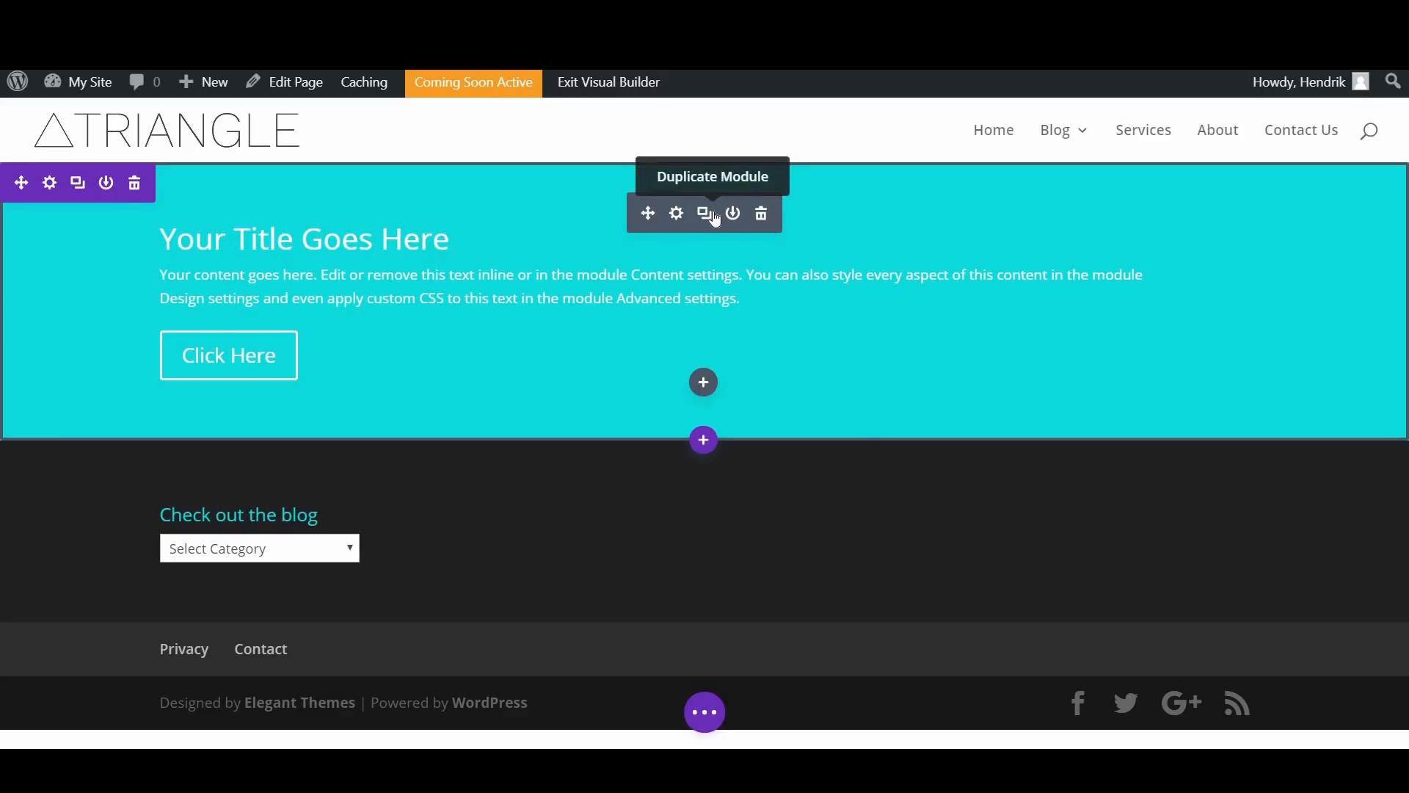
# Step: Set the Fullwidth Header's title to "Heavenly Catering for Any Occasion"
pyautogui.click(676, 214)
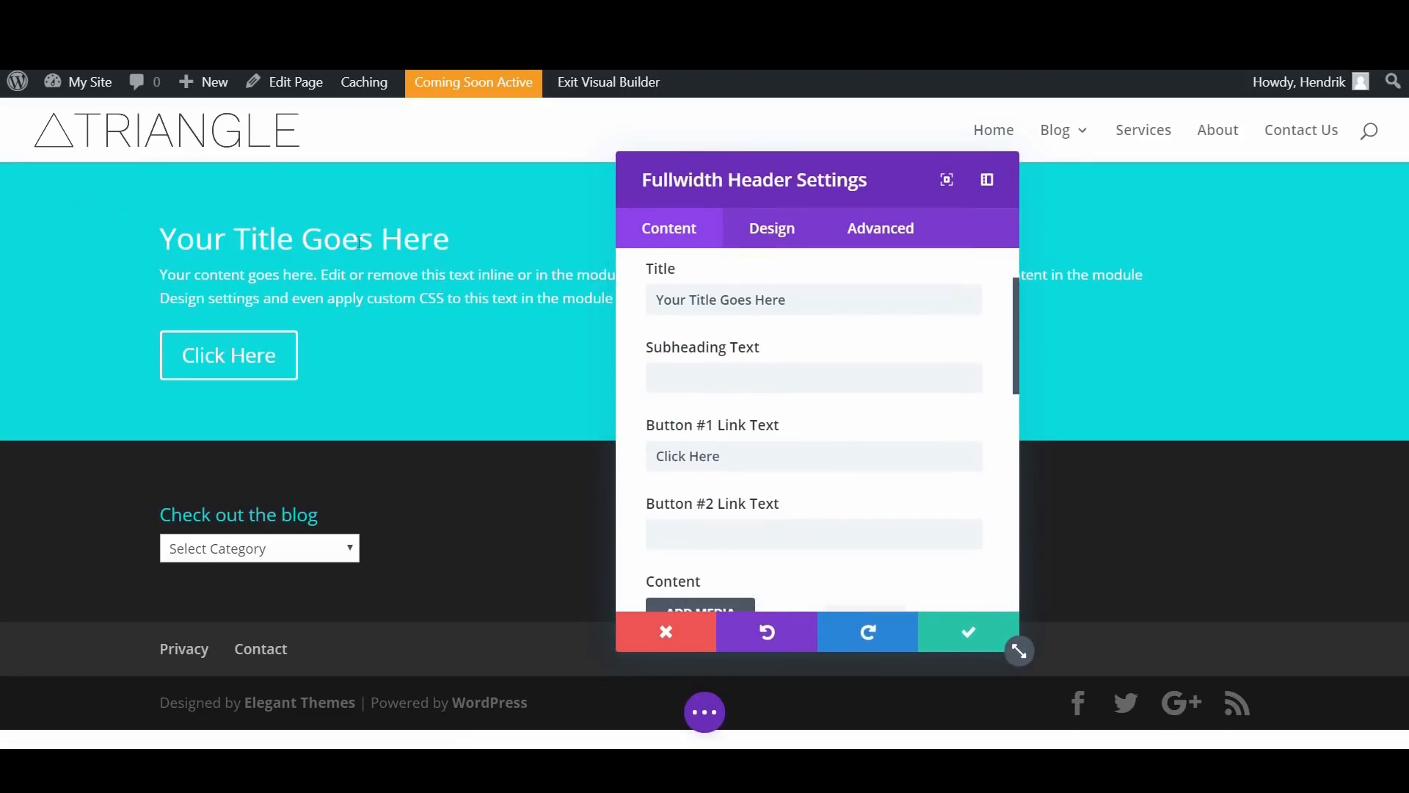
pyautogui.moveTo(787, 391); pyautogui.dragTo(657, 391)
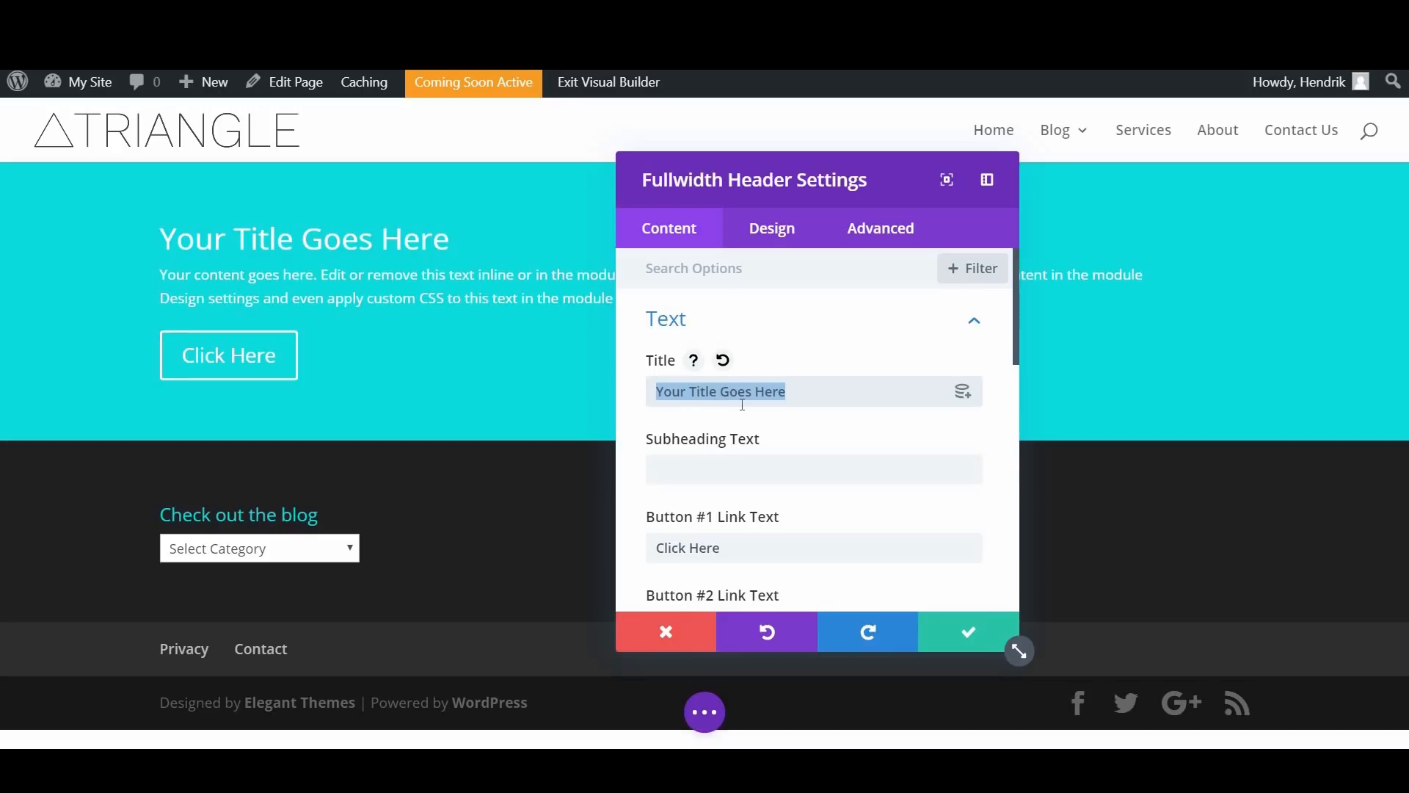
pyautogui.write('Heavenly Cat')
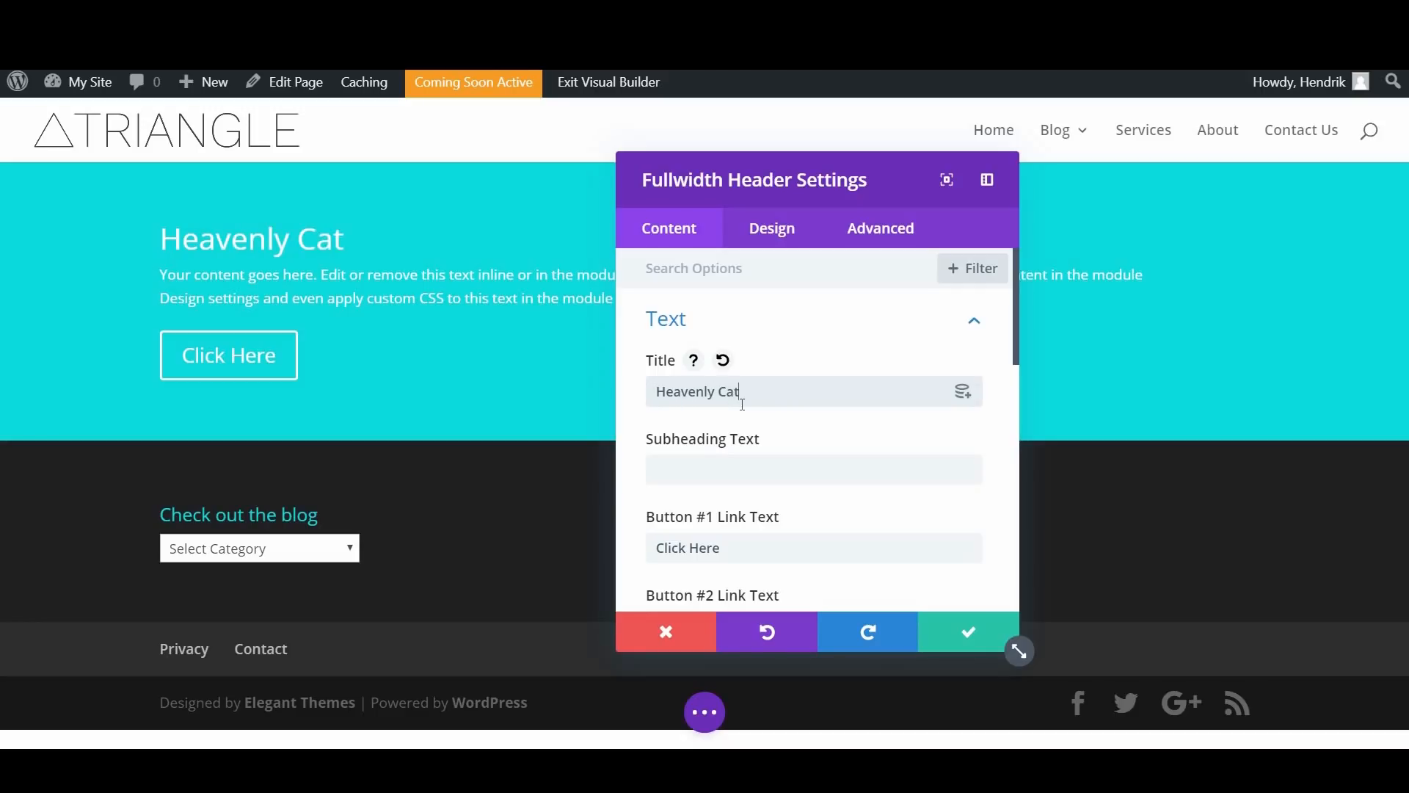
pyautogui.write('ering for Any Occasion')
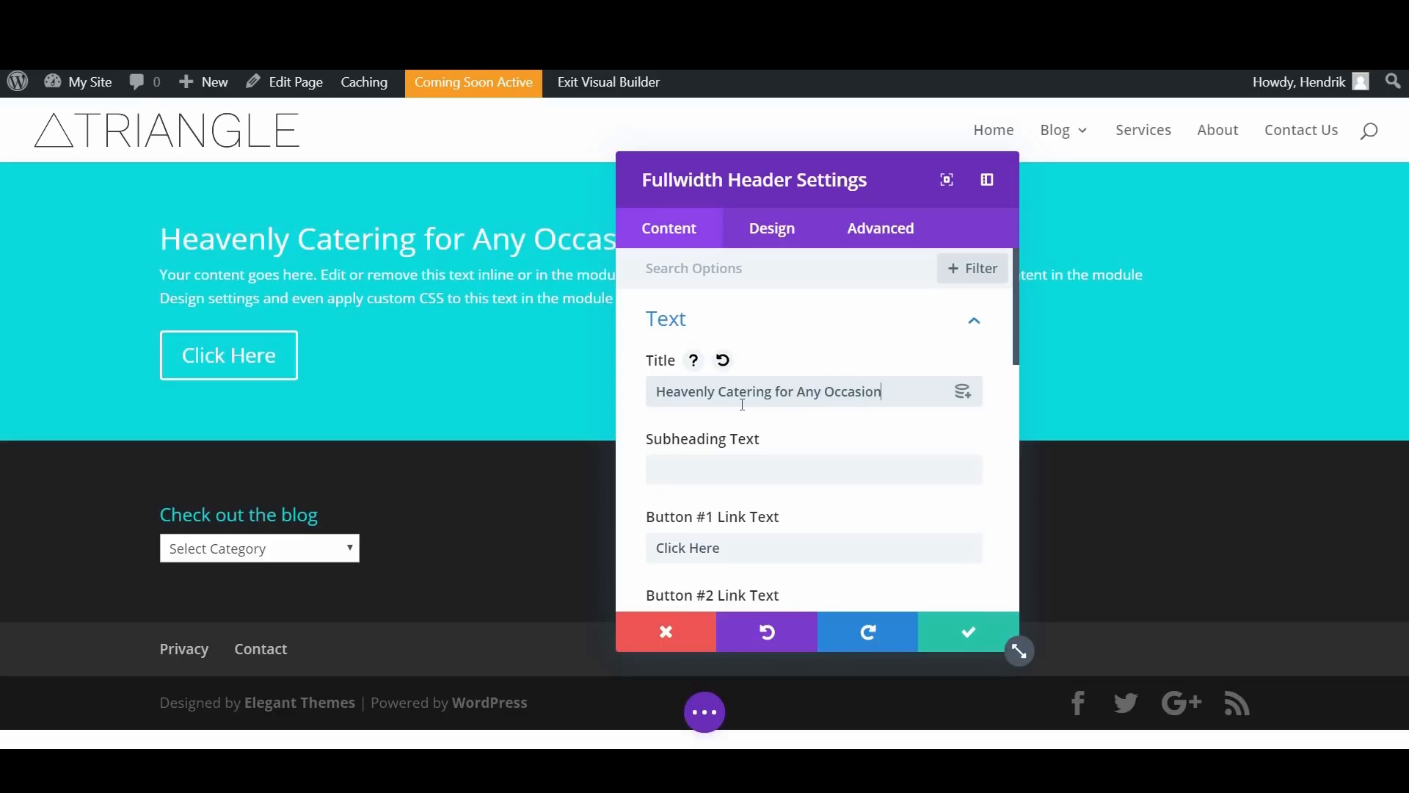
# Step: Change the header's Button #1 link text to "View Our Menus"
pyautogui.scroll(-2, 748, 418)
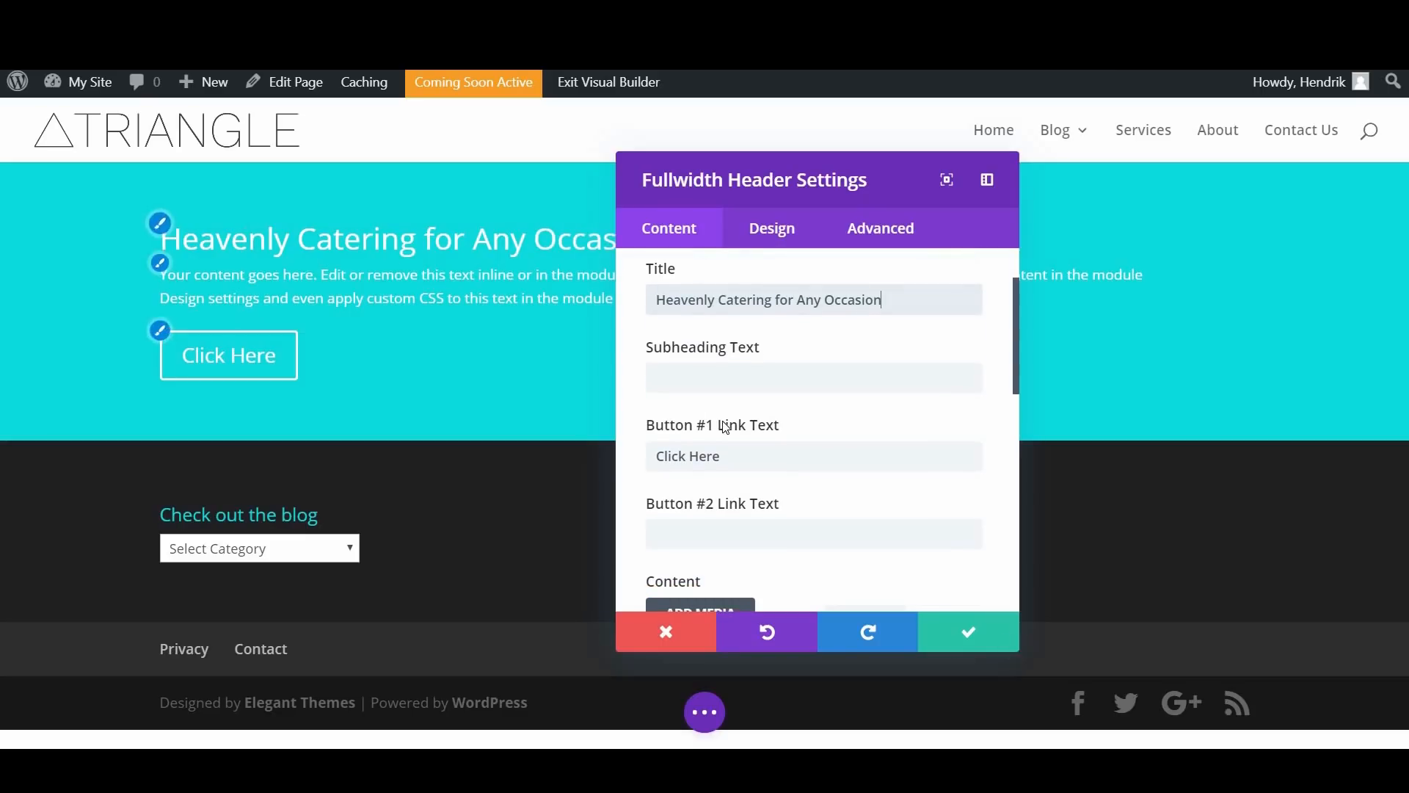
pyautogui.scroll(-2, 734, 441)
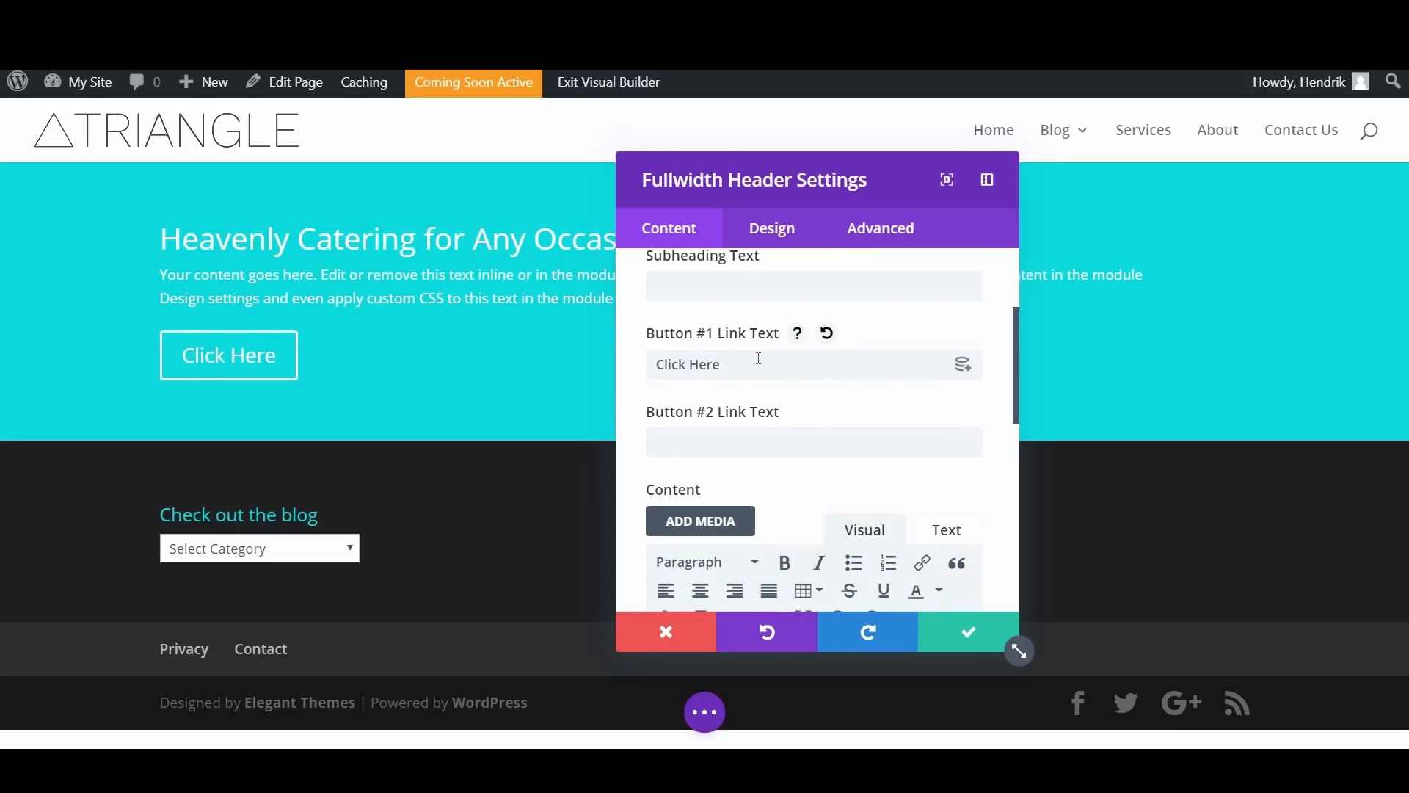
pyautogui.tripleClick(719, 375)
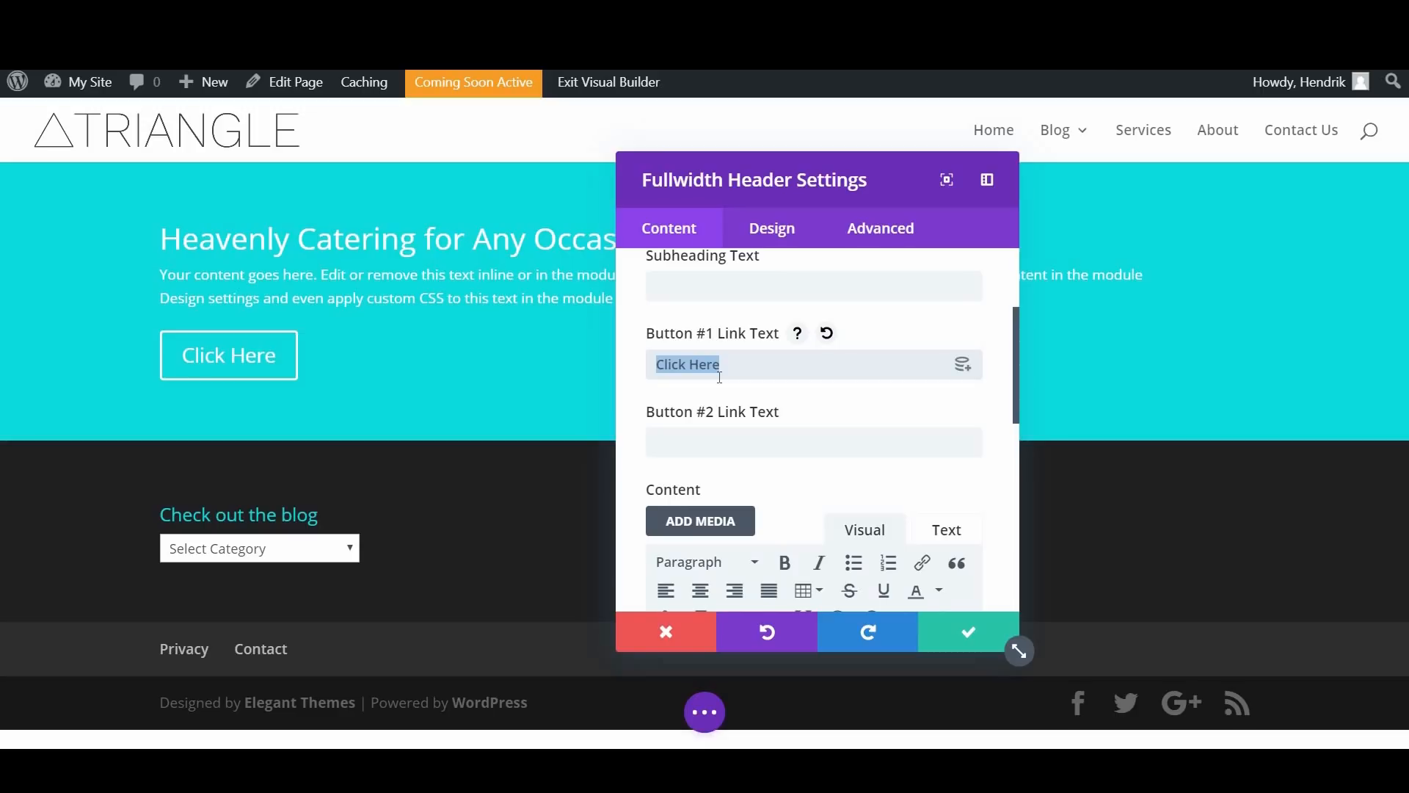
pyautogui.write('Vie')
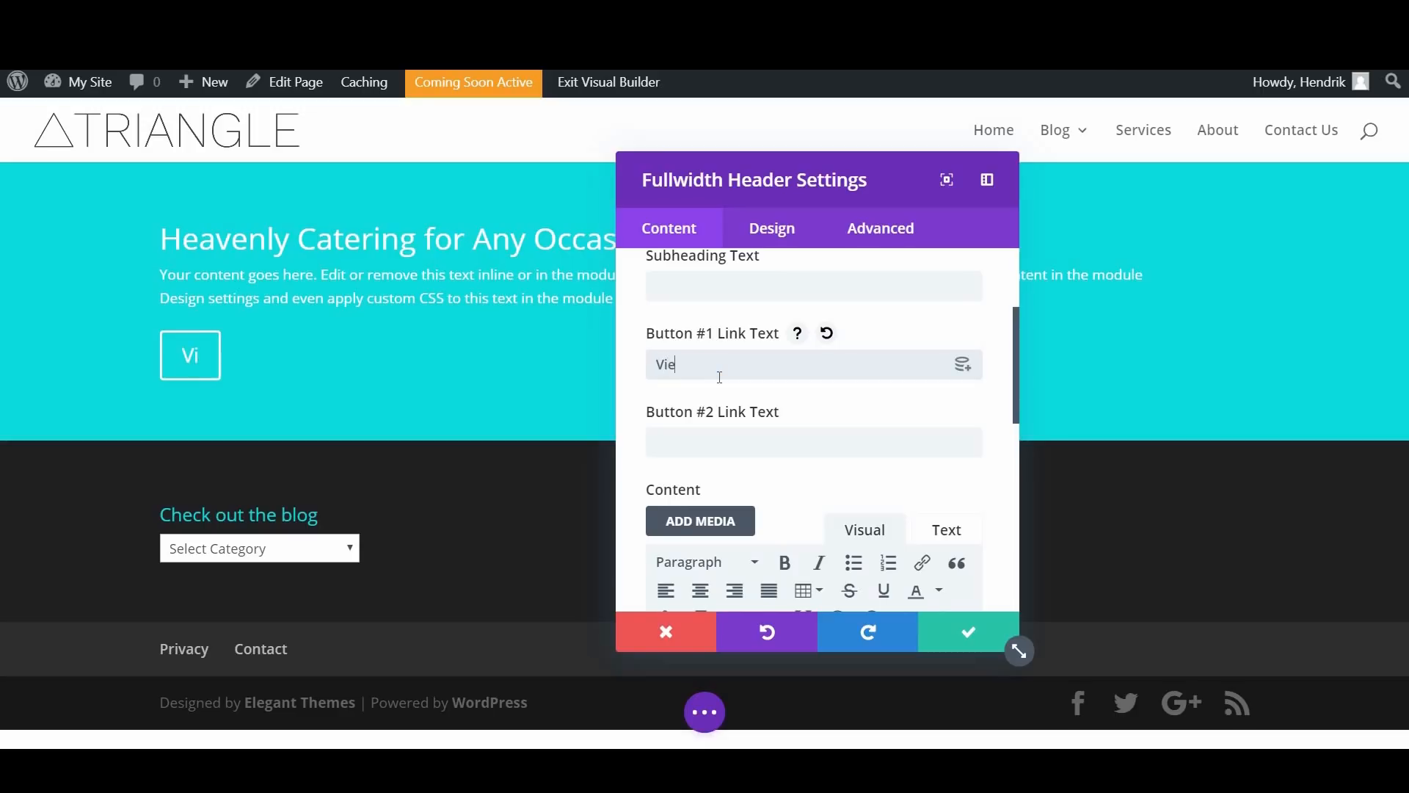
pyautogui.write('w Our Menus')
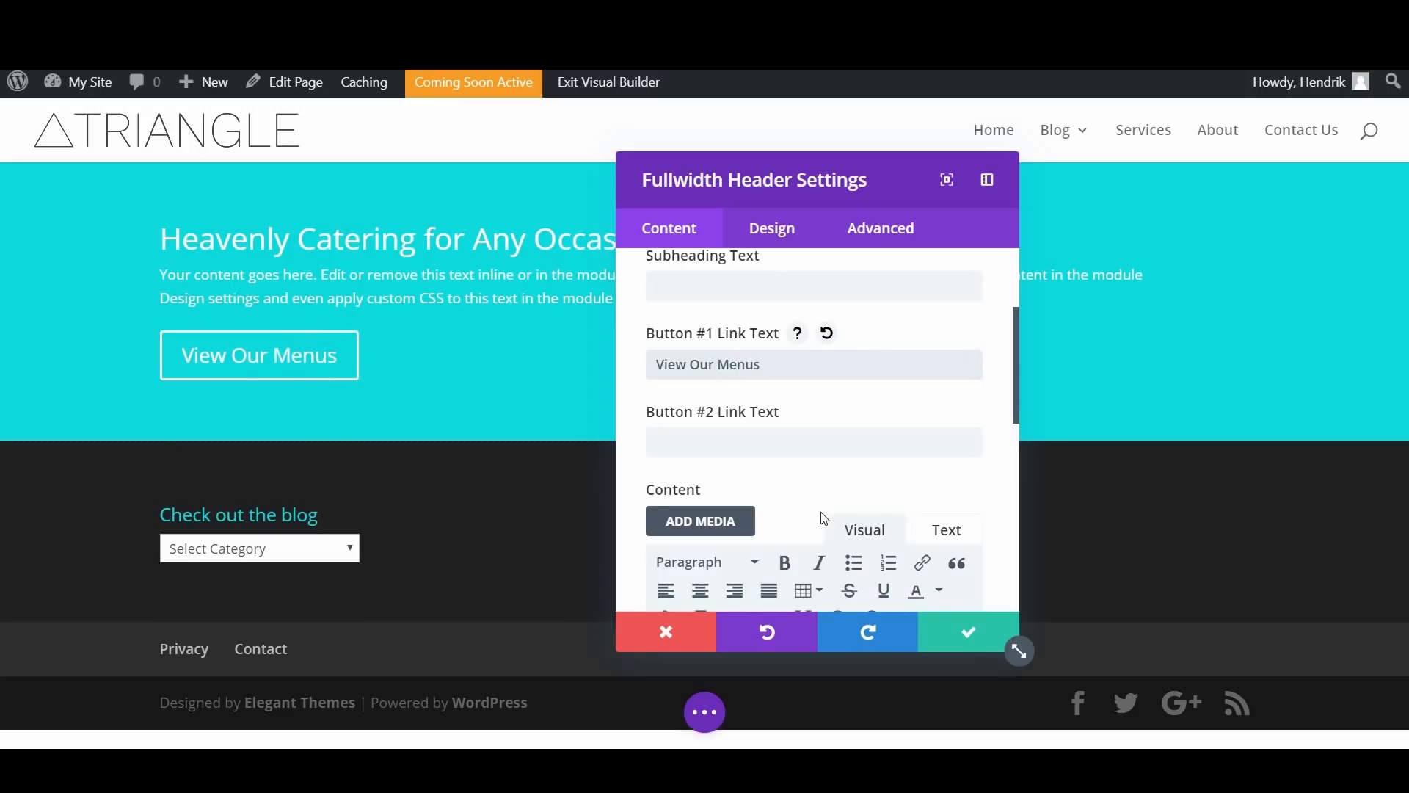
# Step: Look over the header's remaining content options and its layout design options
pyautogui.scroll(-1, 805, 470)
pyautogui.scroll(-5, 805, 469)
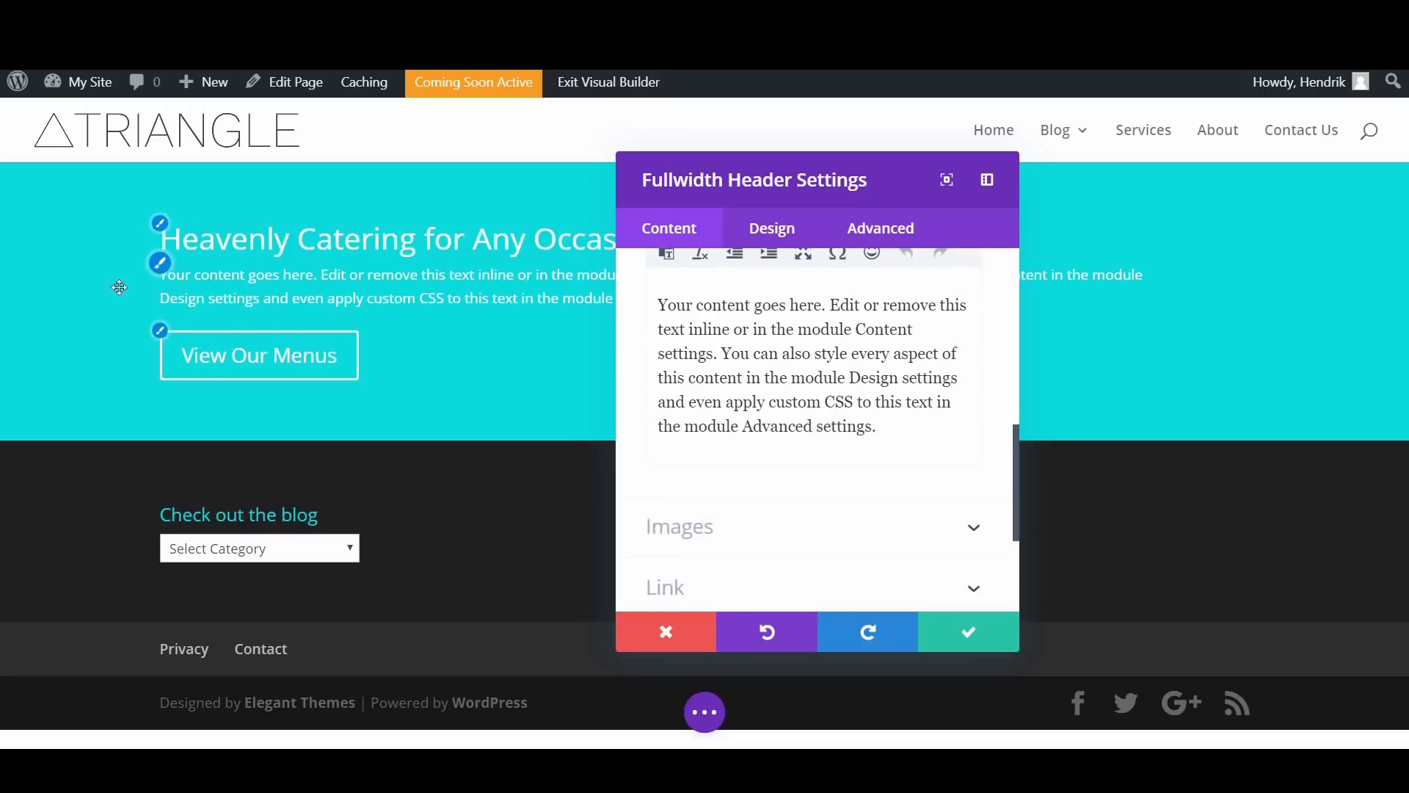
pyautogui.scroll(1, 803, 462)
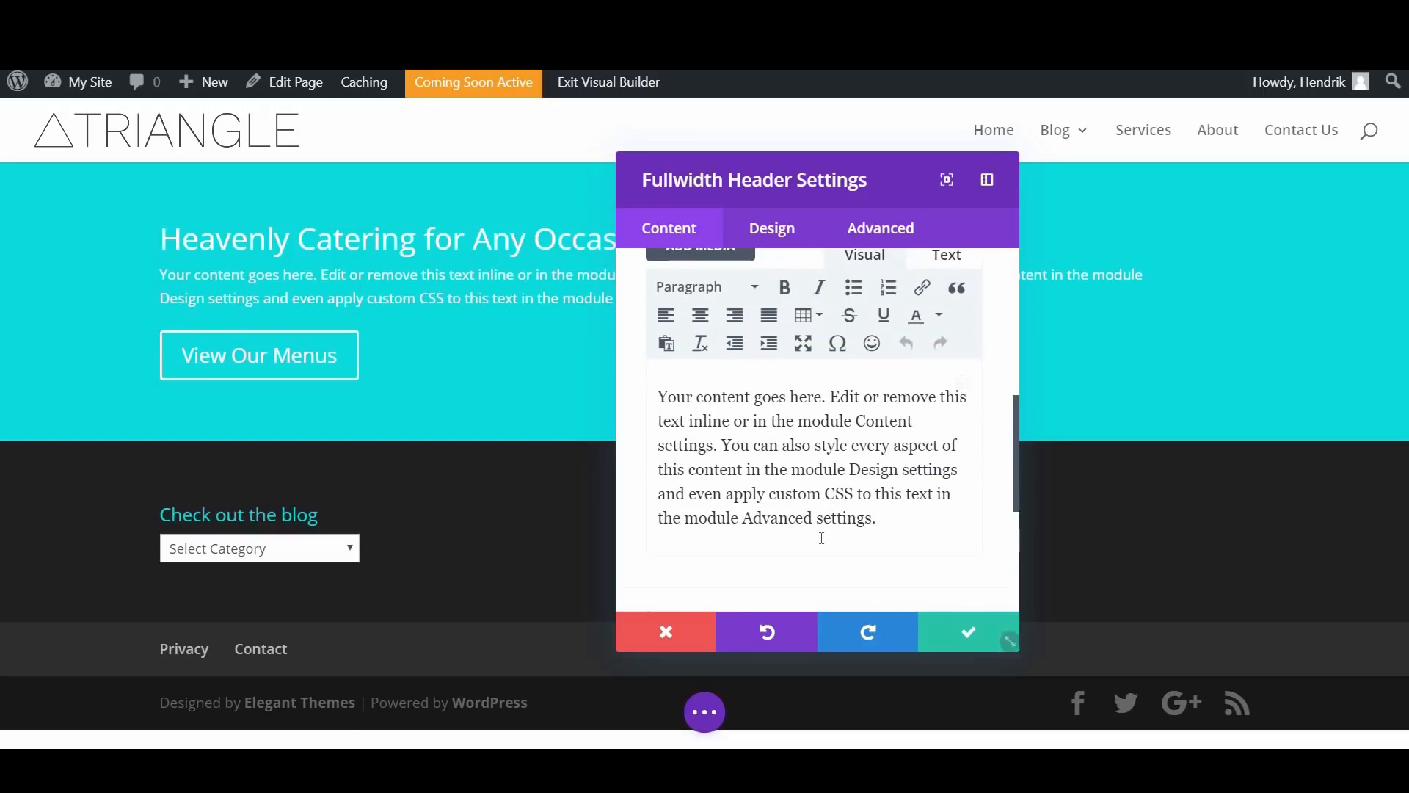
pyautogui.scroll(-4, 801, 468)
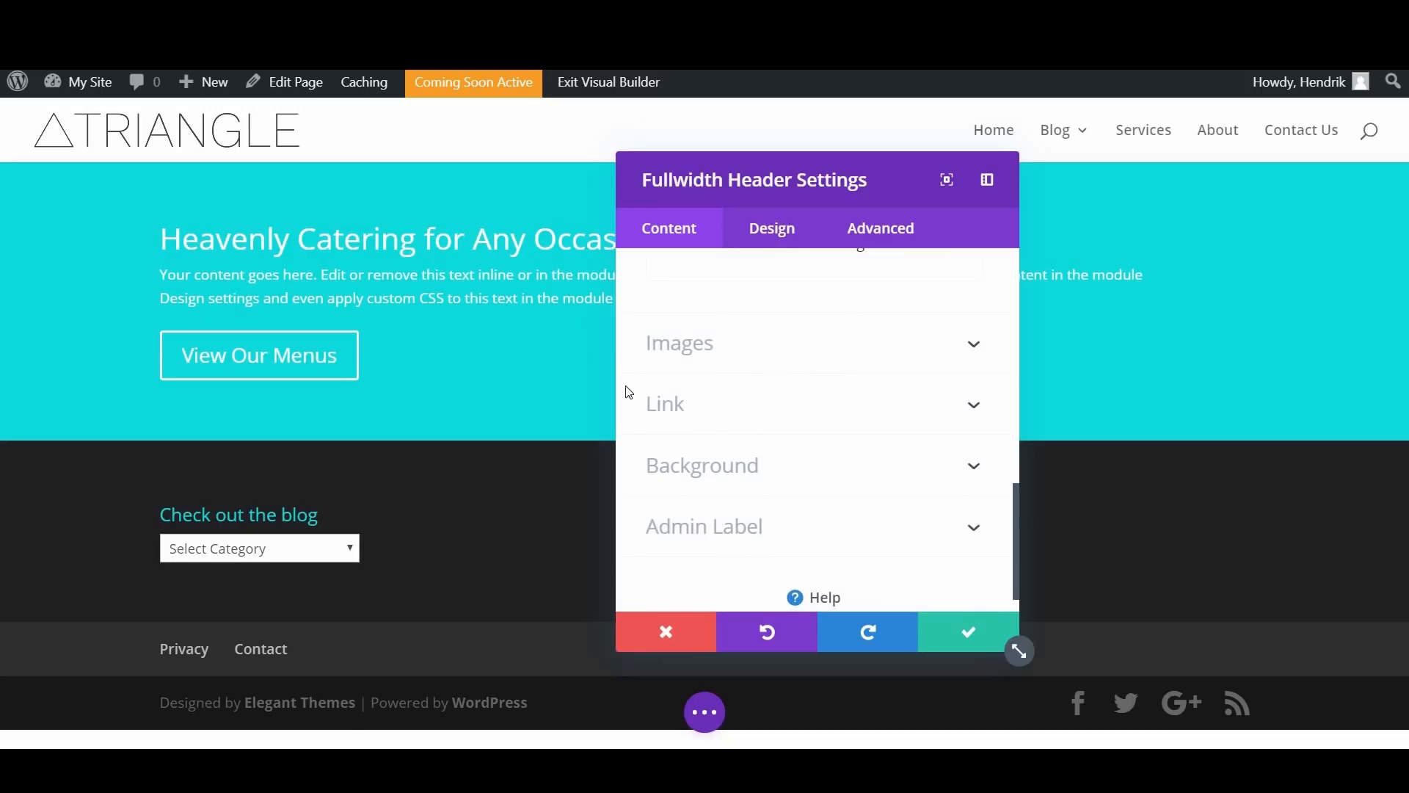
pyautogui.scroll(-1, 761, 443)
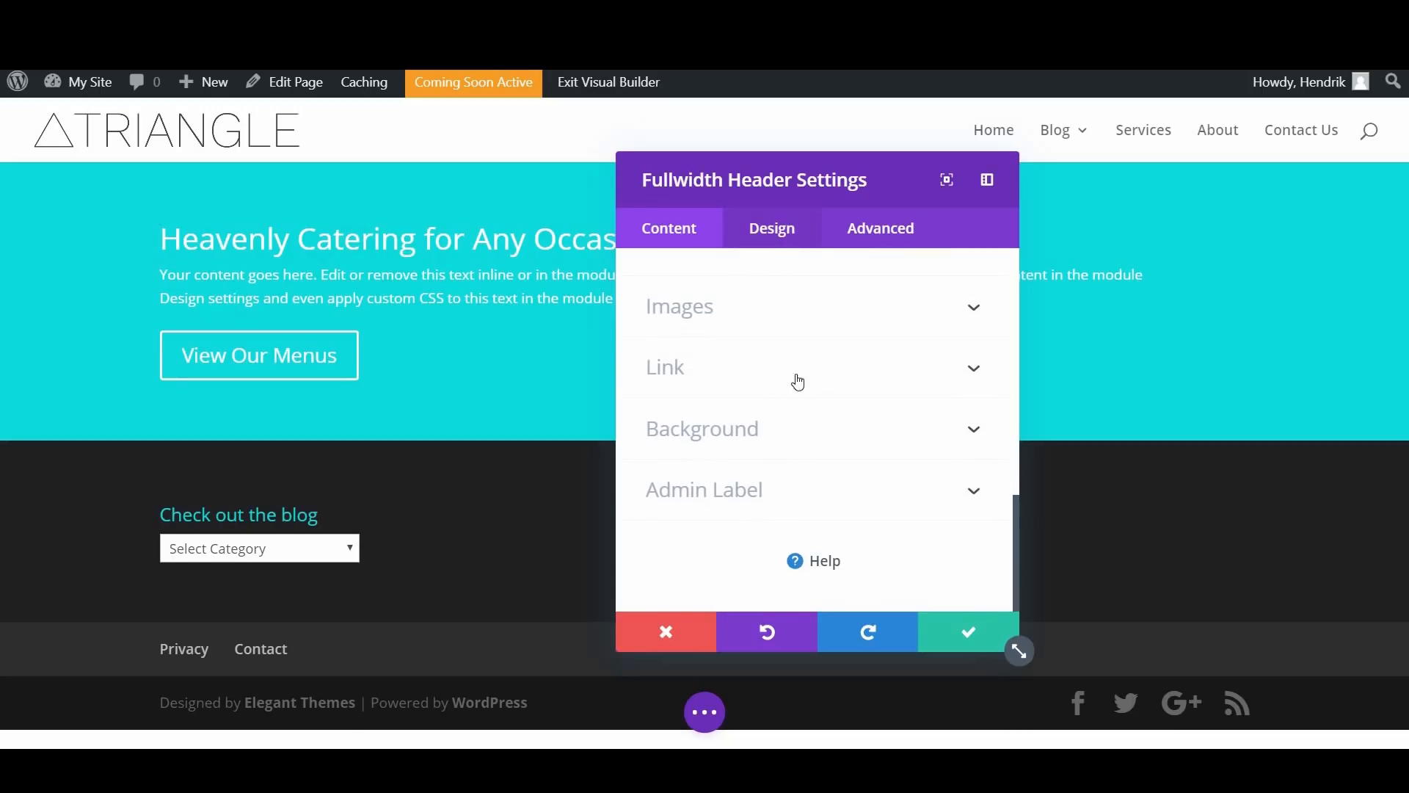
pyautogui.scroll(8, 785, 411)
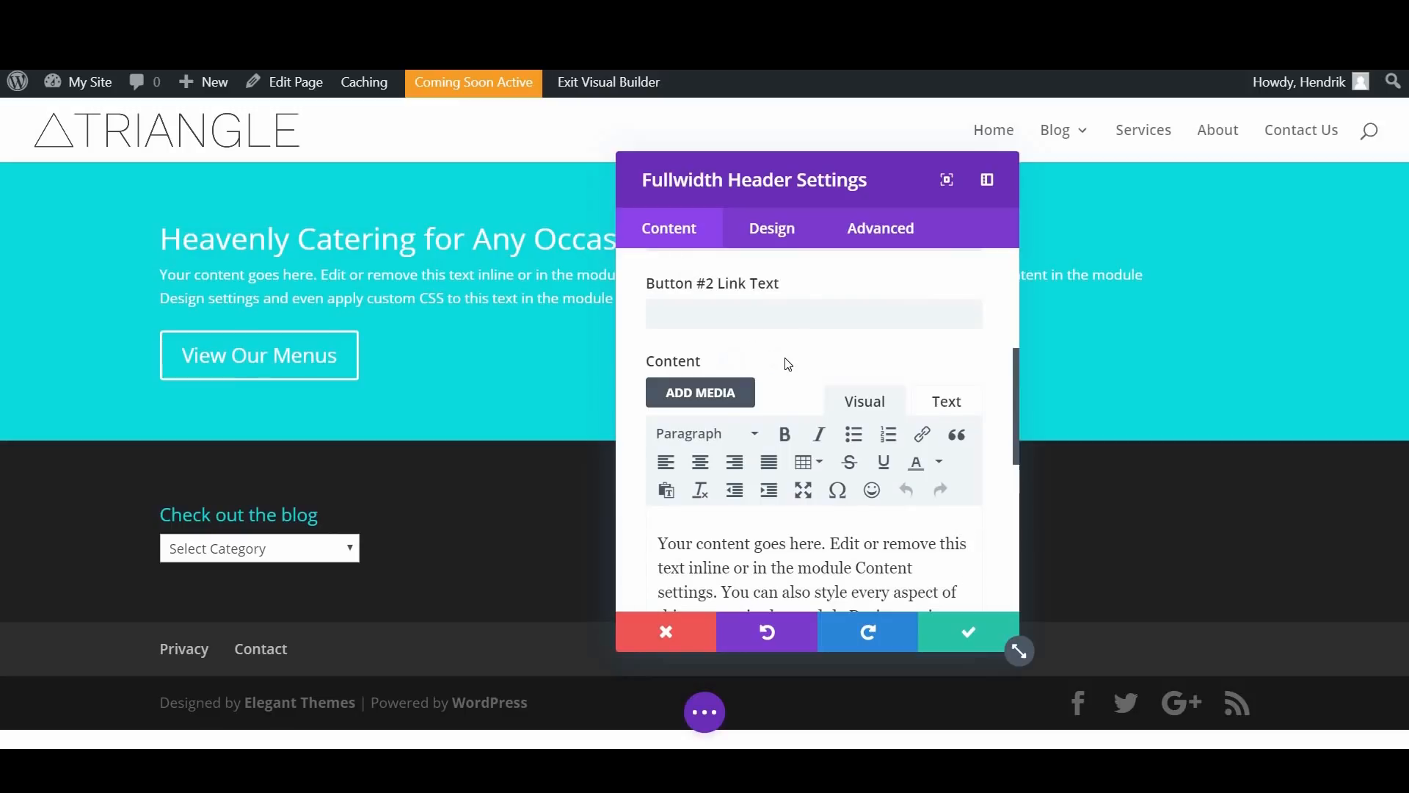
pyautogui.scroll(5, 787, 364)
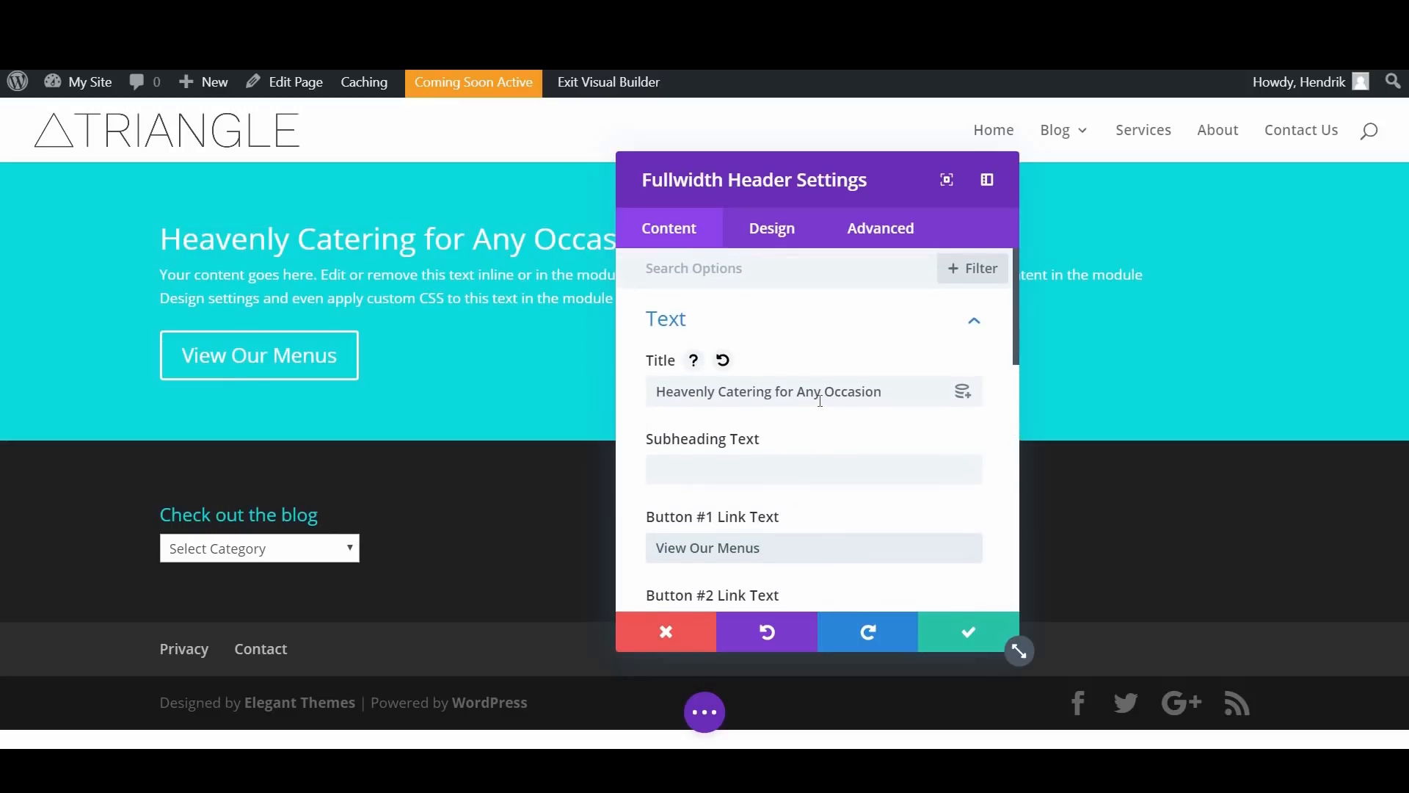
pyautogui.click(771, 230)
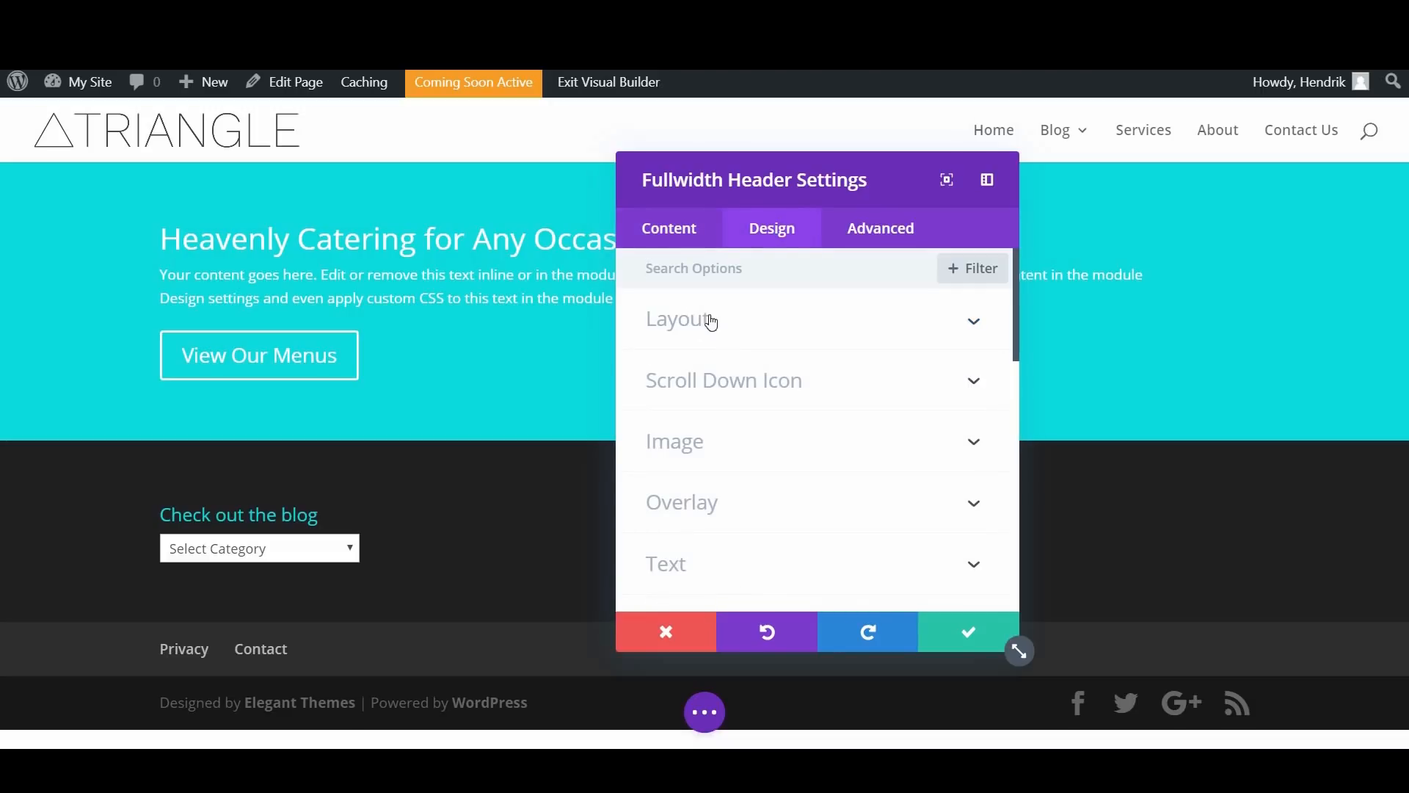
pyautogui.click(727, 315)
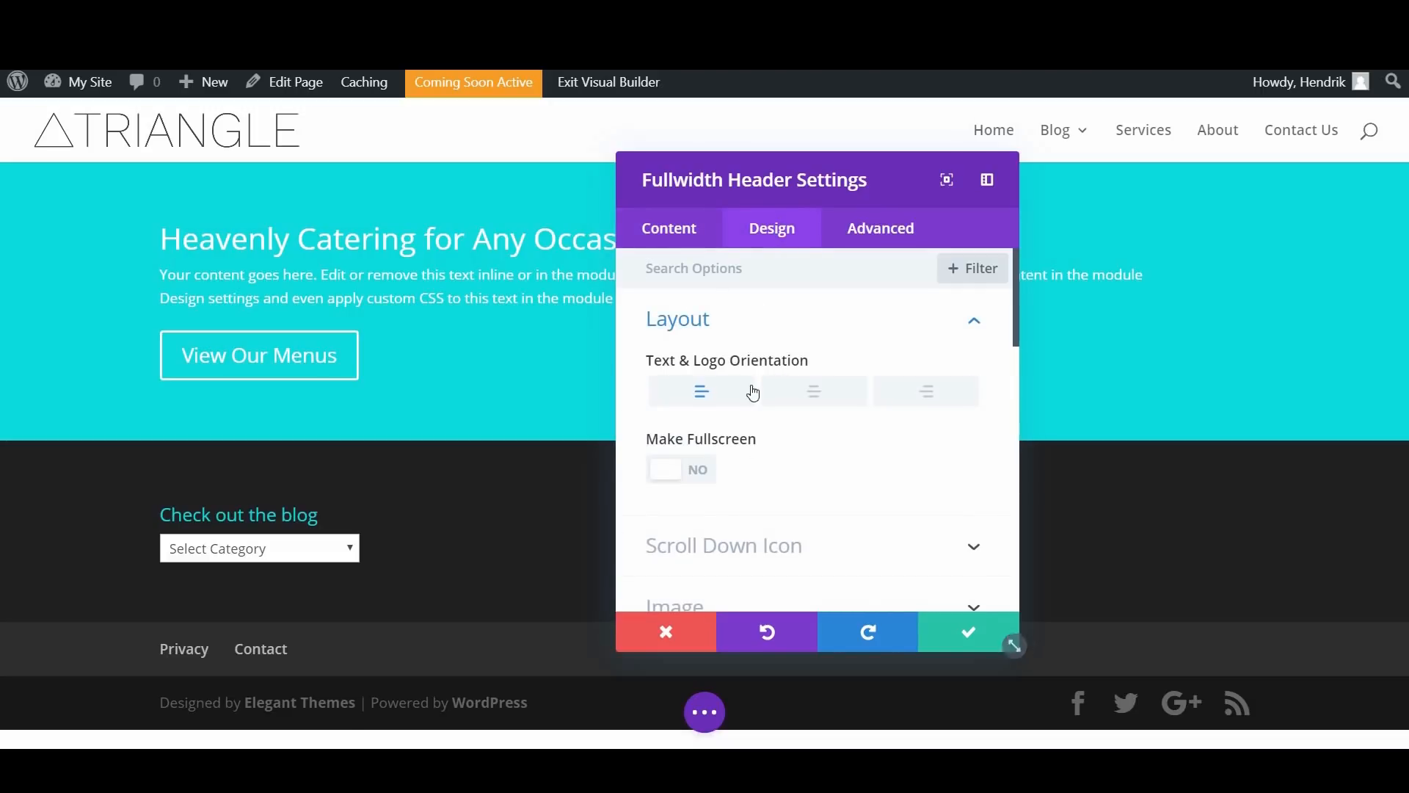
pyautogui.scroll(-3, 784, 369)
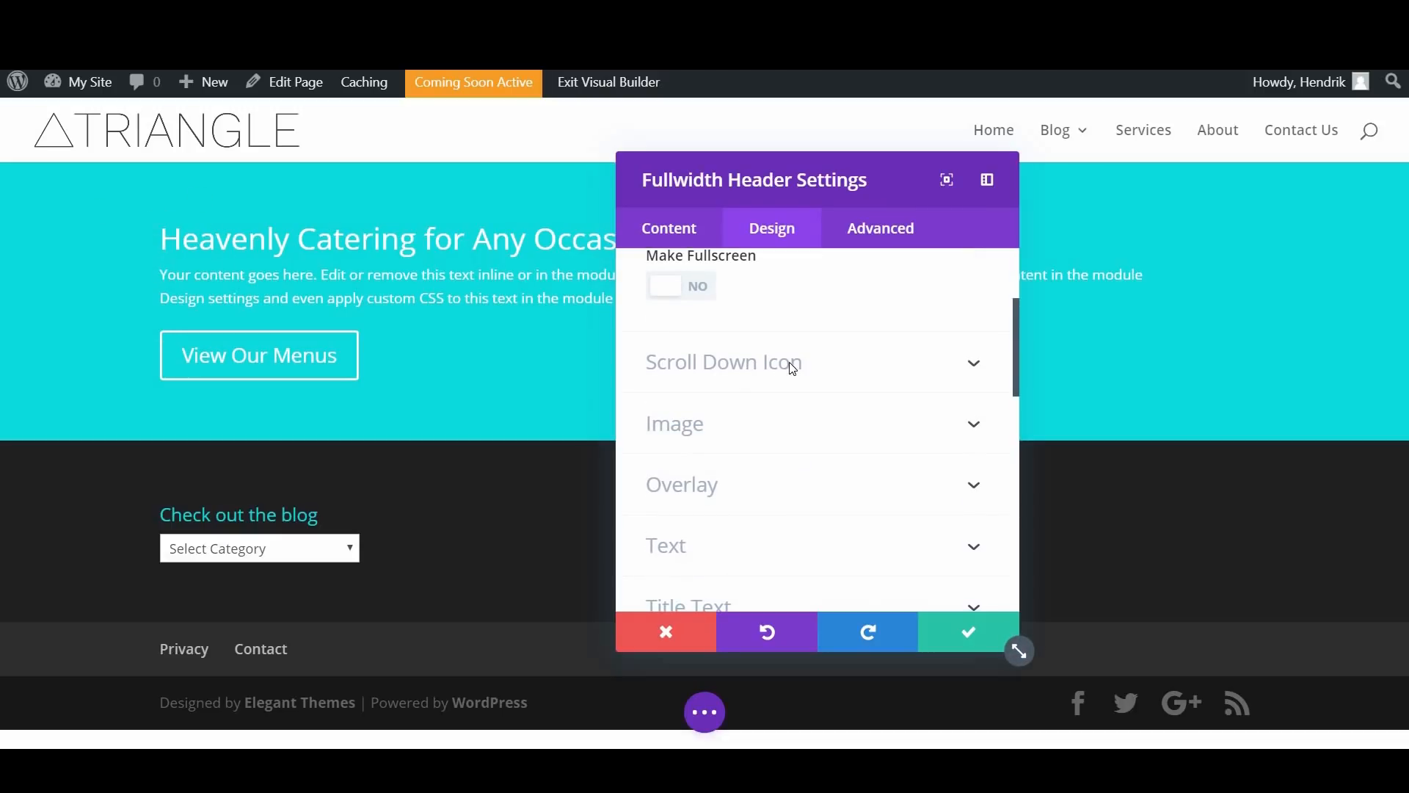
# Step: Try out the header's scroll down button and turn it off again
pyautogui.click(792, 364)
pyautogui.scroll(-2, 805, 387)
pyautogui.scroll(2, 677, 354)
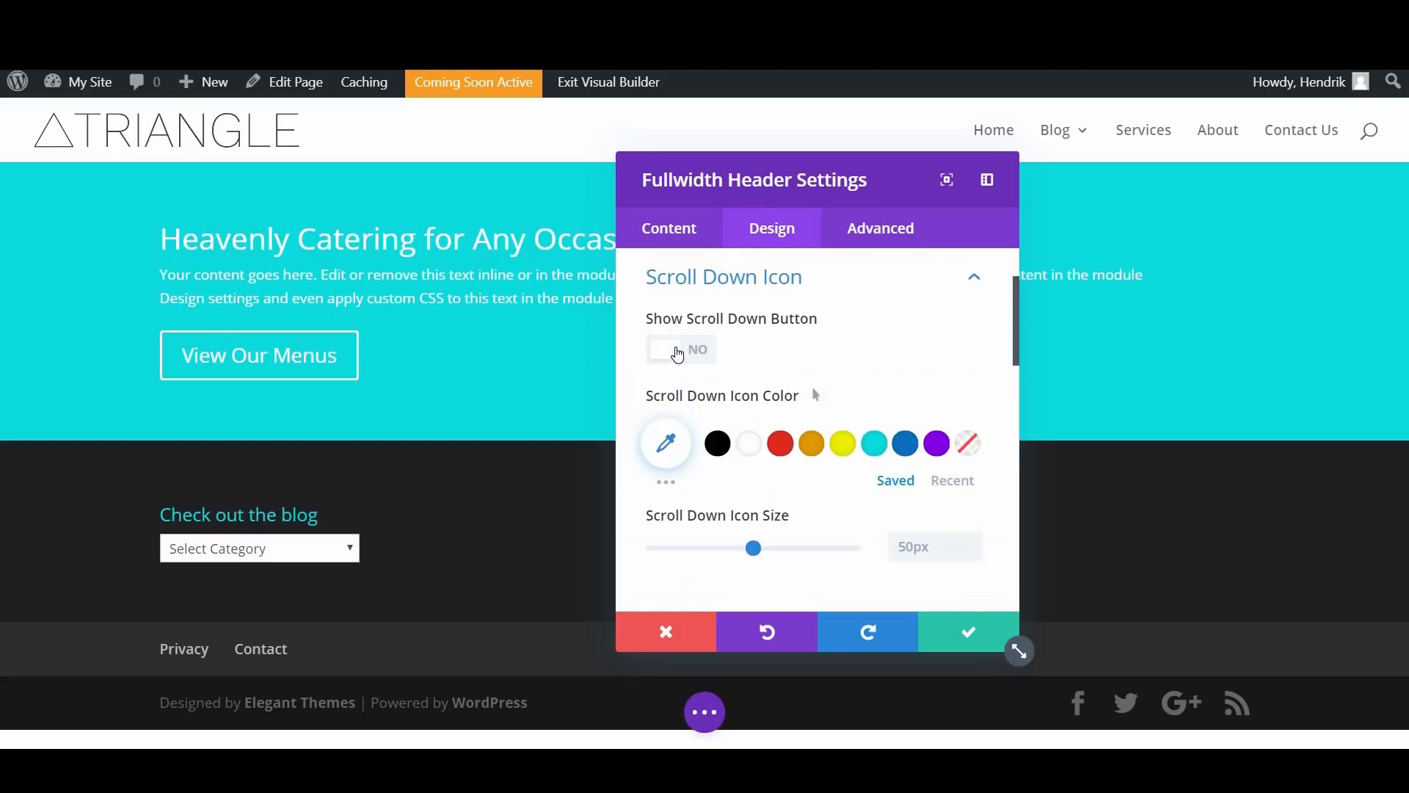
pyautogui.click(677, 354)
pyautogui.moveTo(938, 179); pyautogui.dragTo(1073, 119)
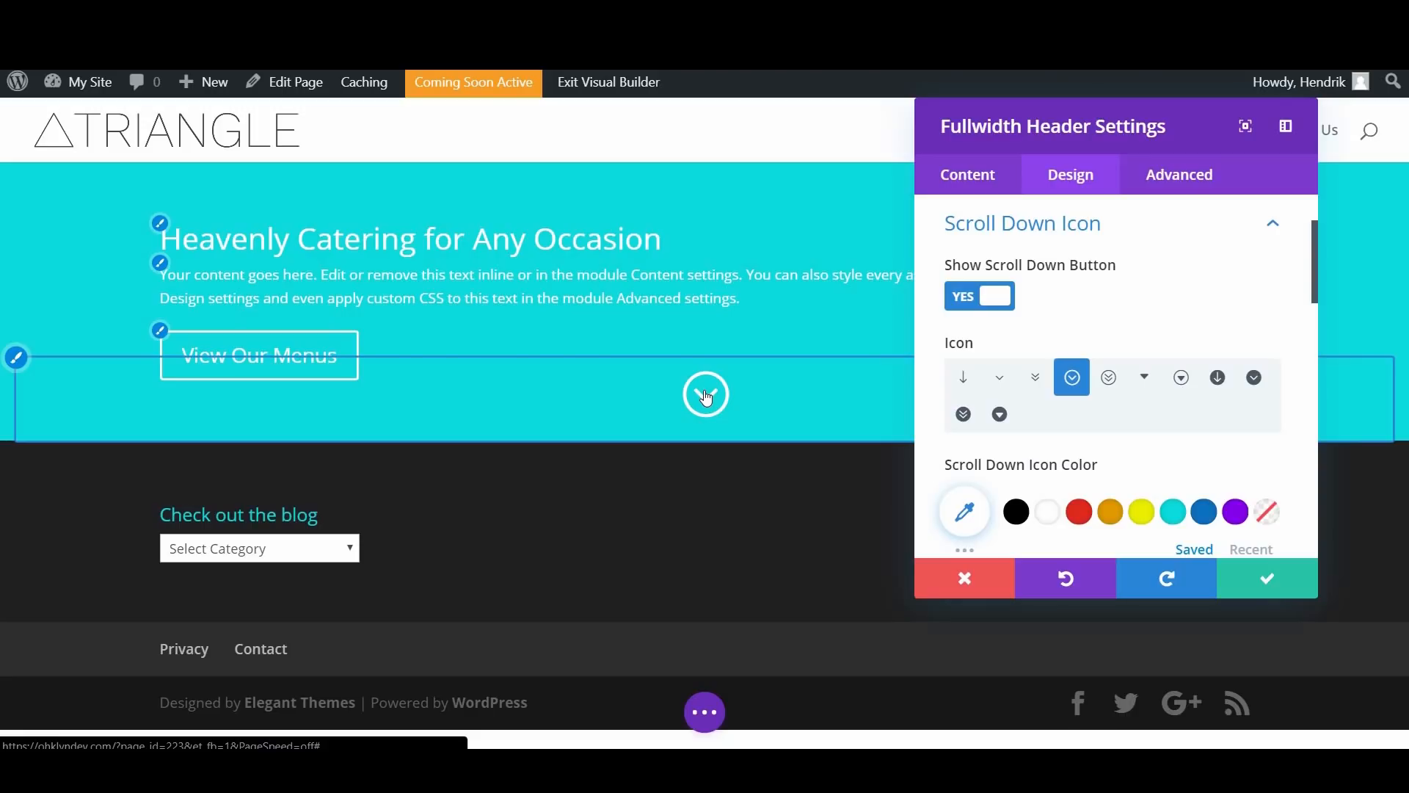
pyautogui.click(972, 297)
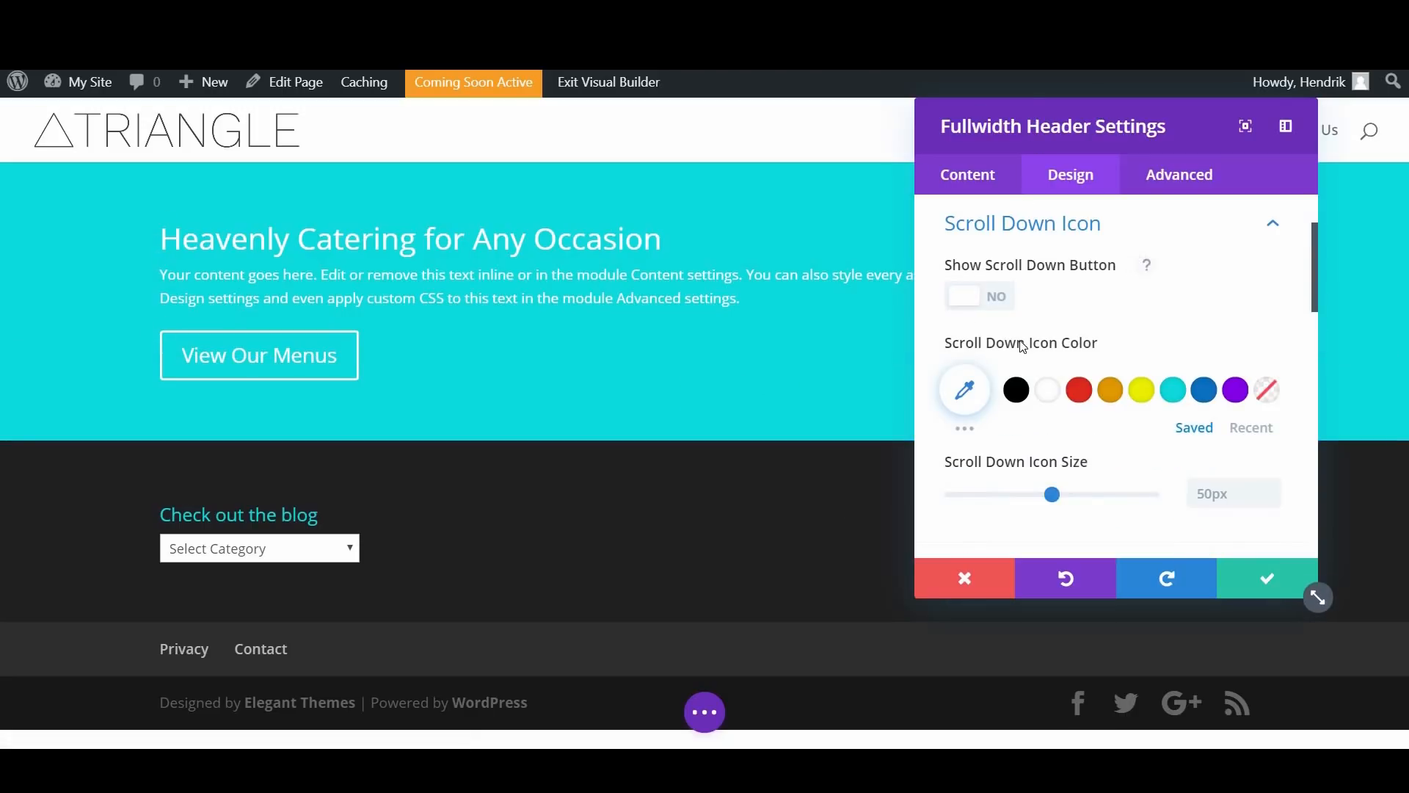
# Step: Set the header's text color to Dark in its design settings
pyautogui.scroll(-4, 955, 345)
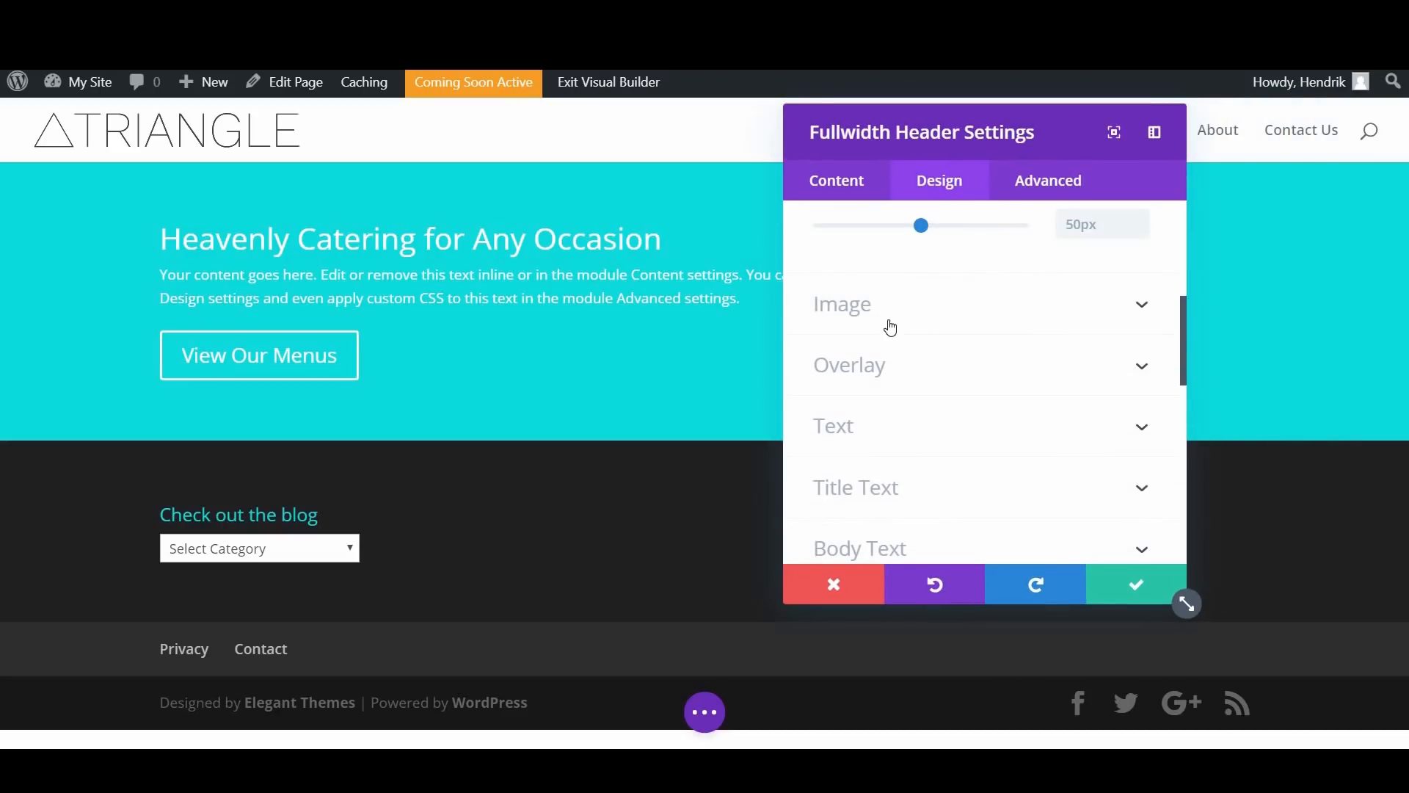
pyautogui.scroll(-1, 934, 319)
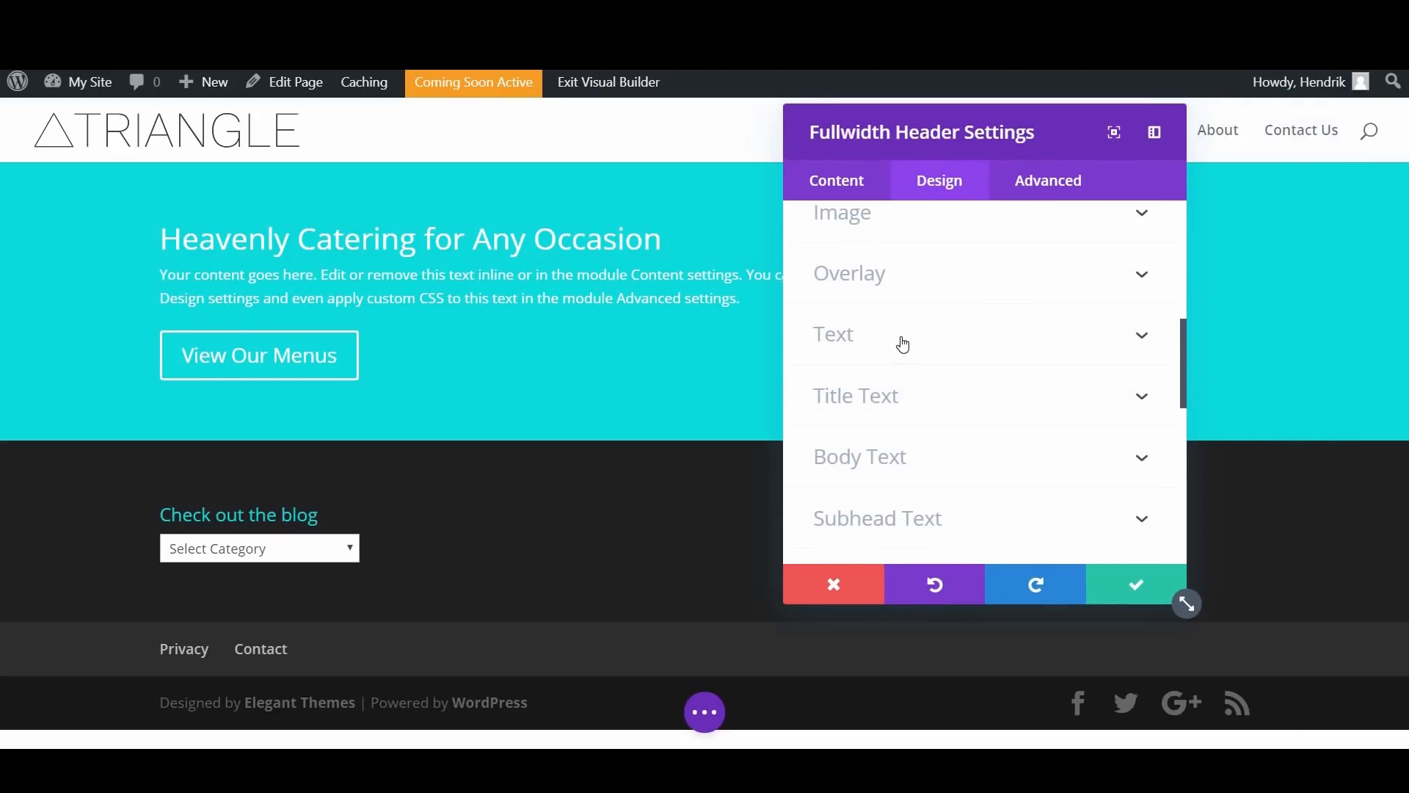
pyautogui.click(904, 343)
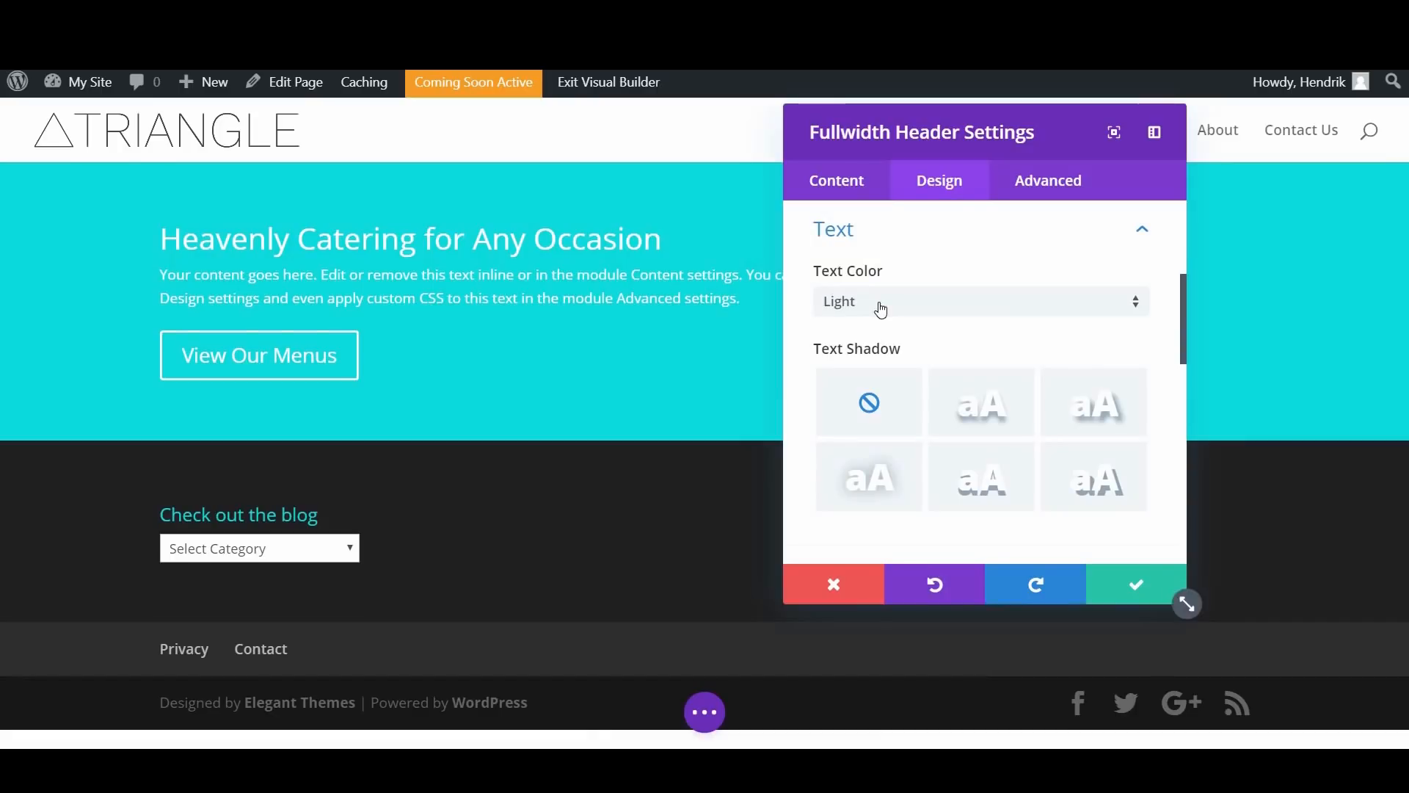
pyautogui.click(878, 305)
pyautogui.click(873, 356)
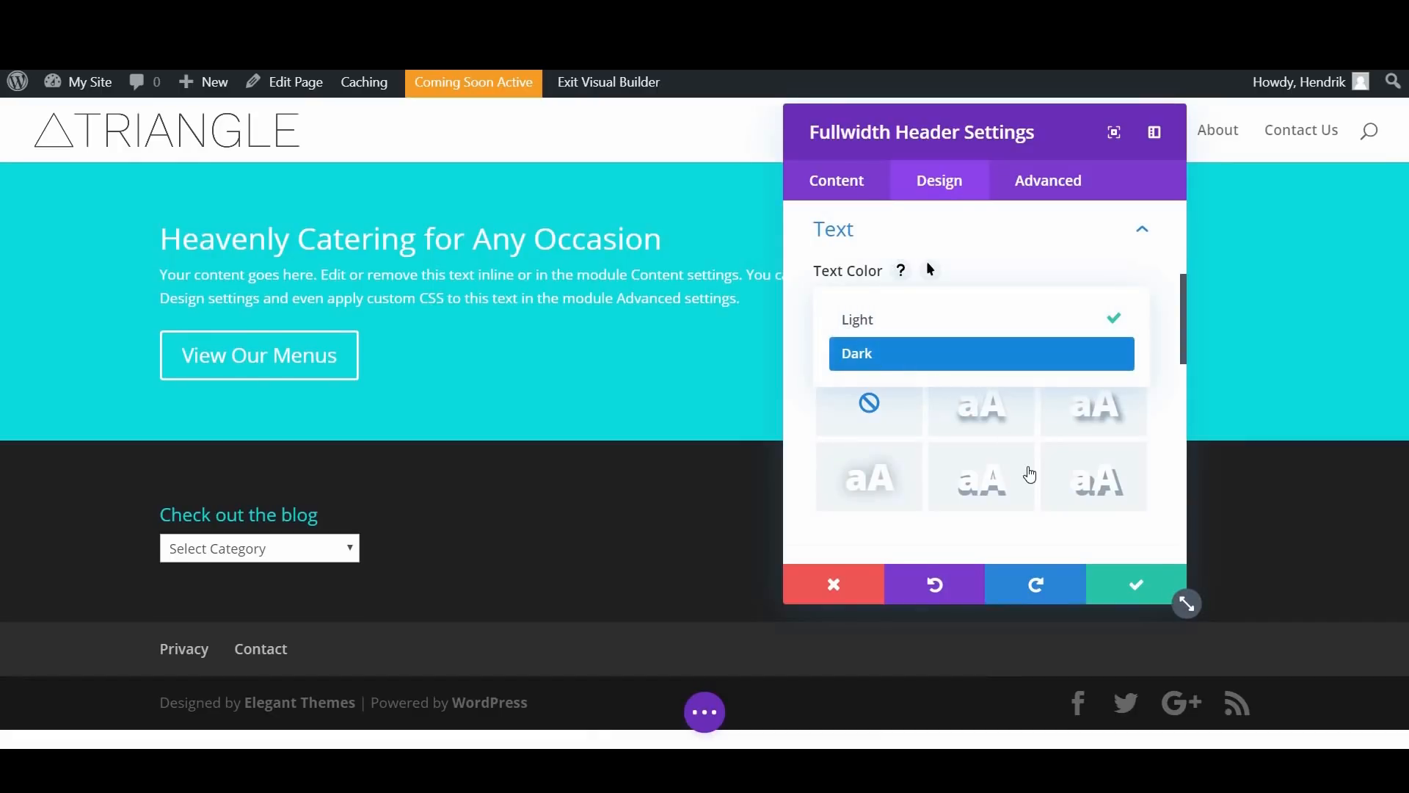
# Step: Open the header's Title Text design settings
pyautogui.scroll(-2, 1027, 481)
pyautogui.scroll(-3, 1027, 481)
pyautogui.scroll(2, 1027, 481)
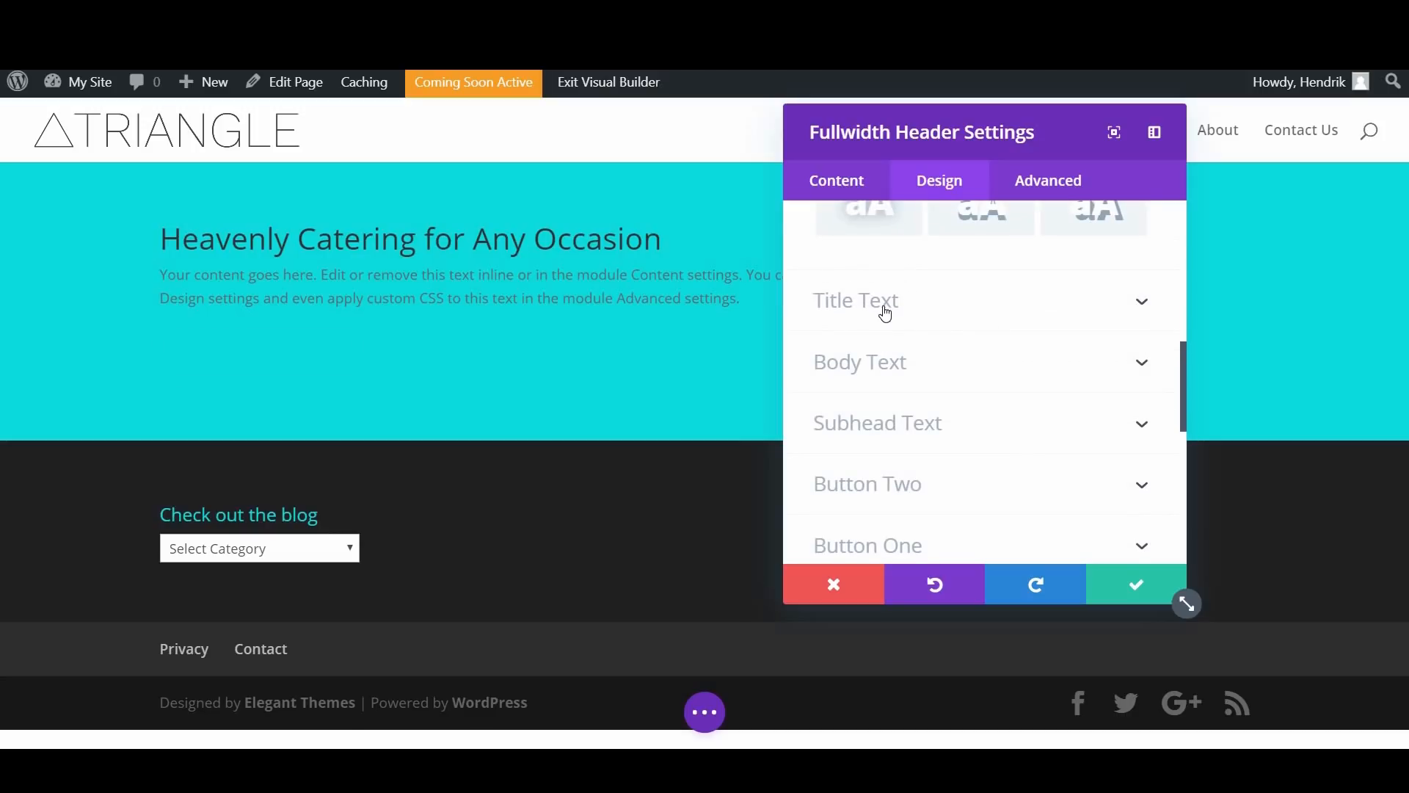
pyautogui.click(877, 302)
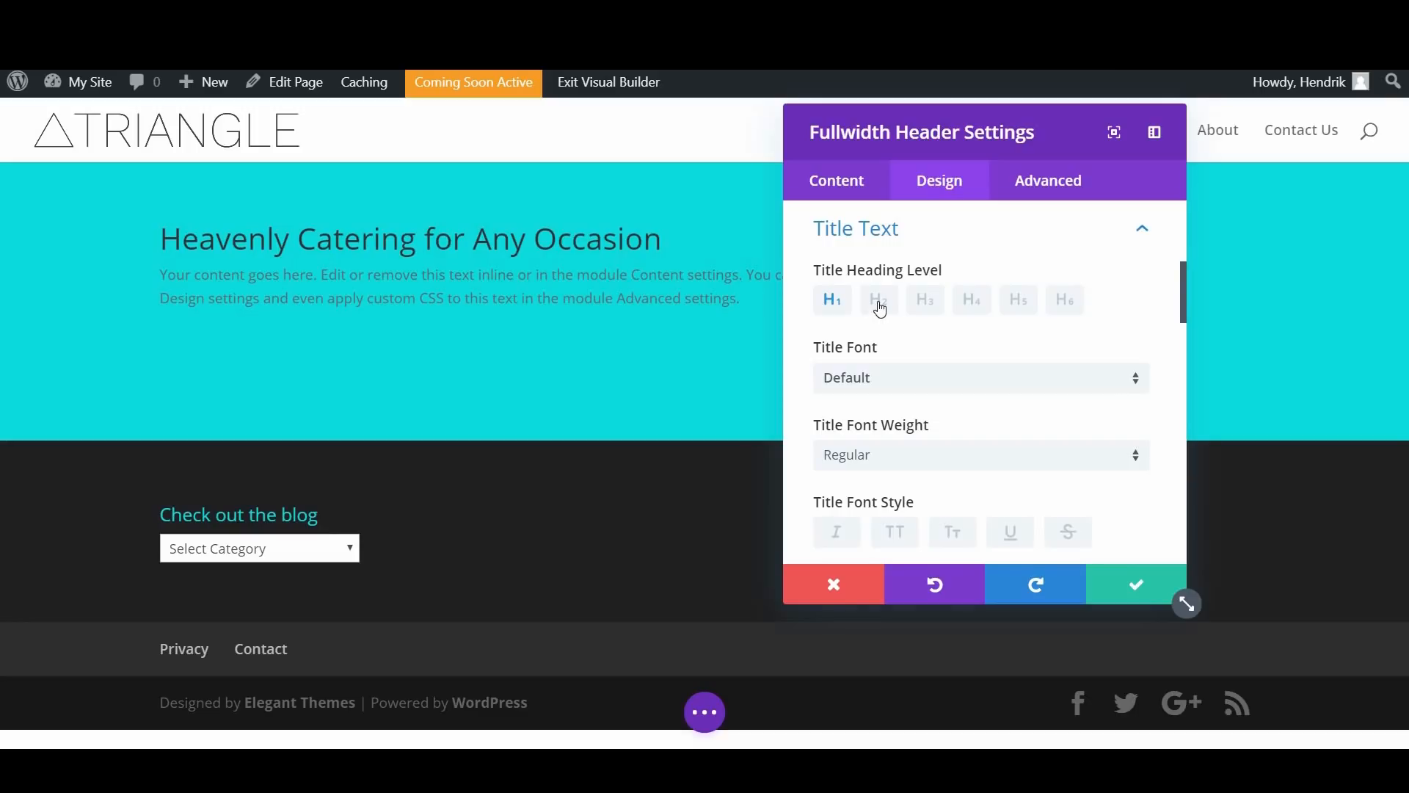
# Step: Try out smaller title heading levels down to H6 and return the title to H1
pyautogui.click(924, 310)
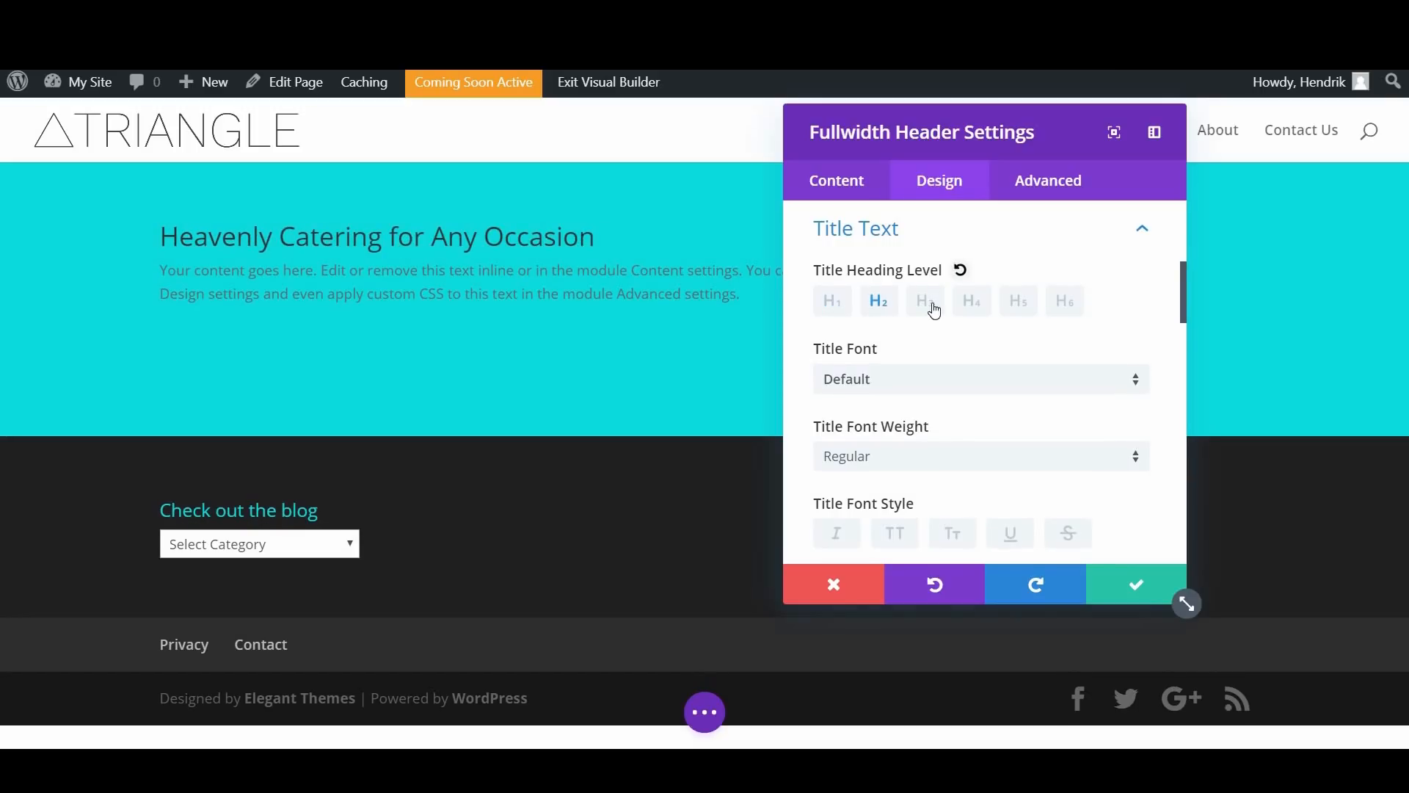
pyautogui.click(990, 317)
pyautogui.click(1016, 308)
pyautogui.click(1062, 310)
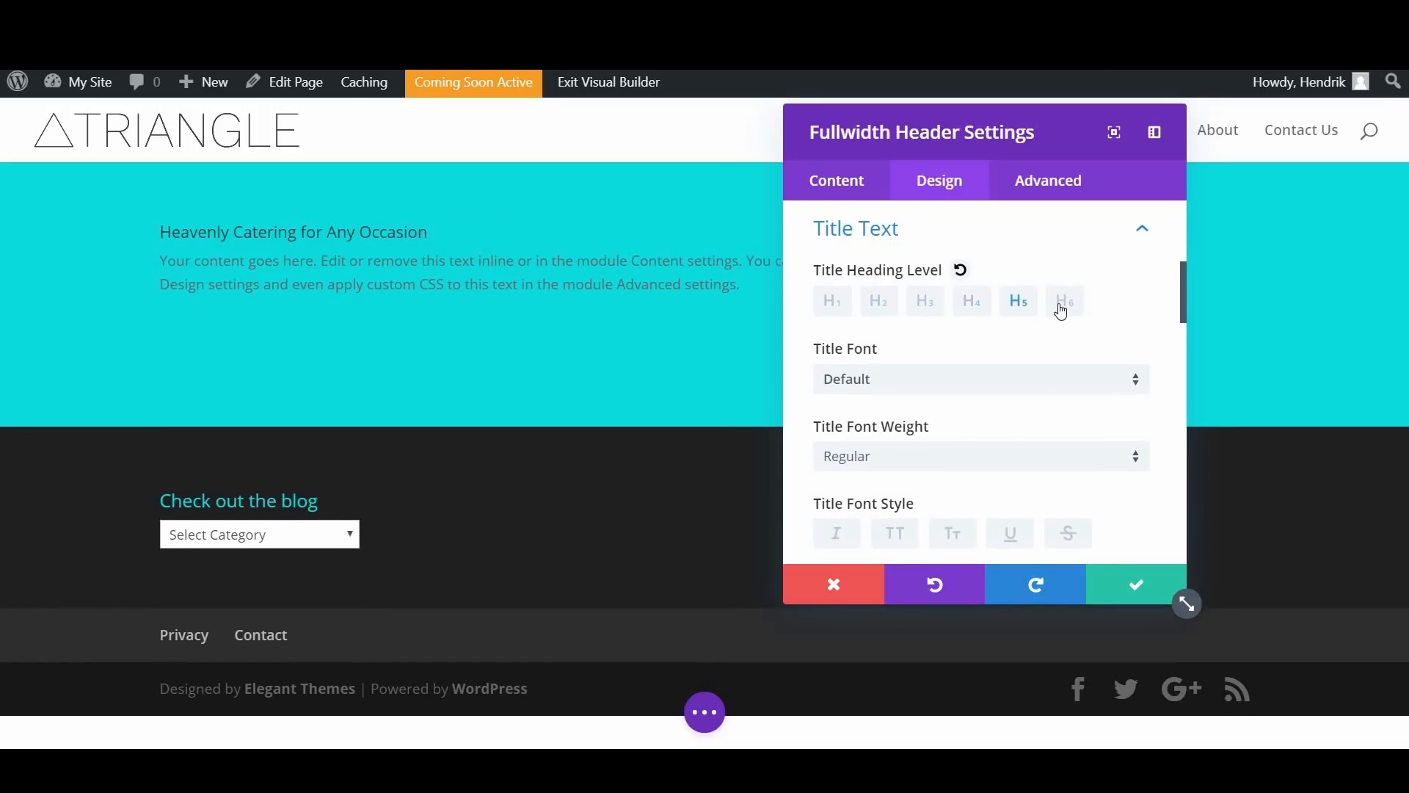
pyautogui.click(846, 314)
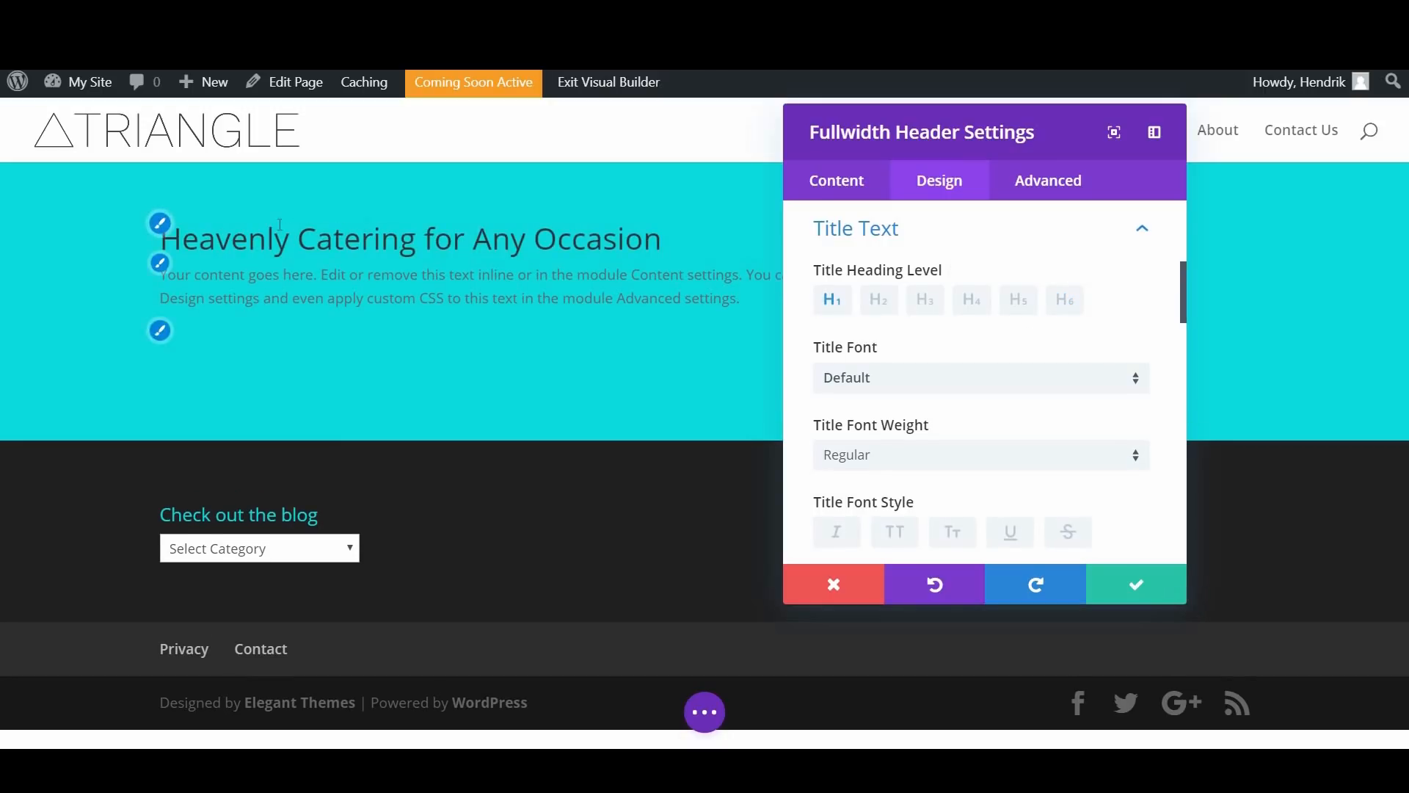
# Step: Set the header's title font to Raleway with a Semi Bold weight
pyautogui.scroll(-2, 877, 307)
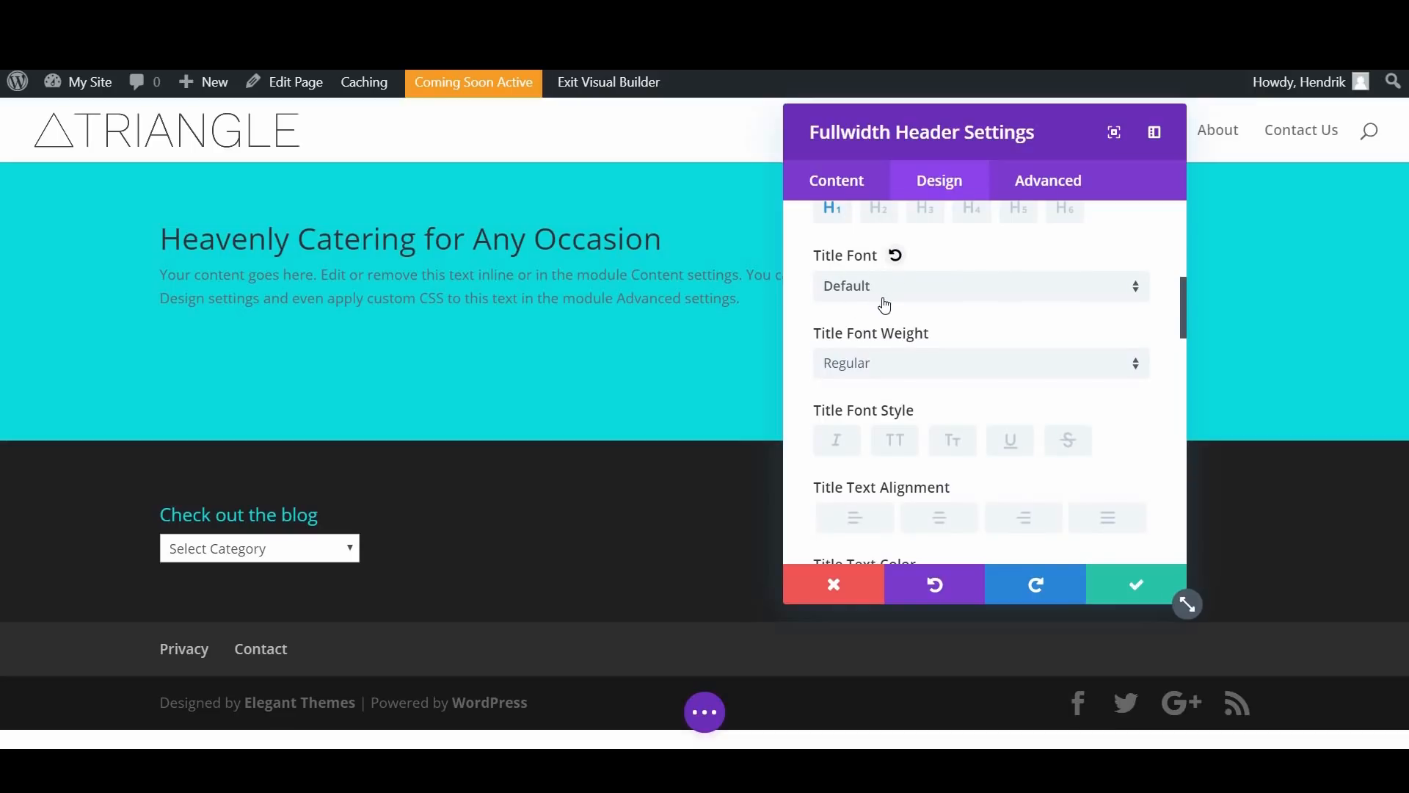
pyautogui.scroll(-1, 881, 299)
pyautogui.scroll(1, 878, 294)
pyautogui.click(880, 289)
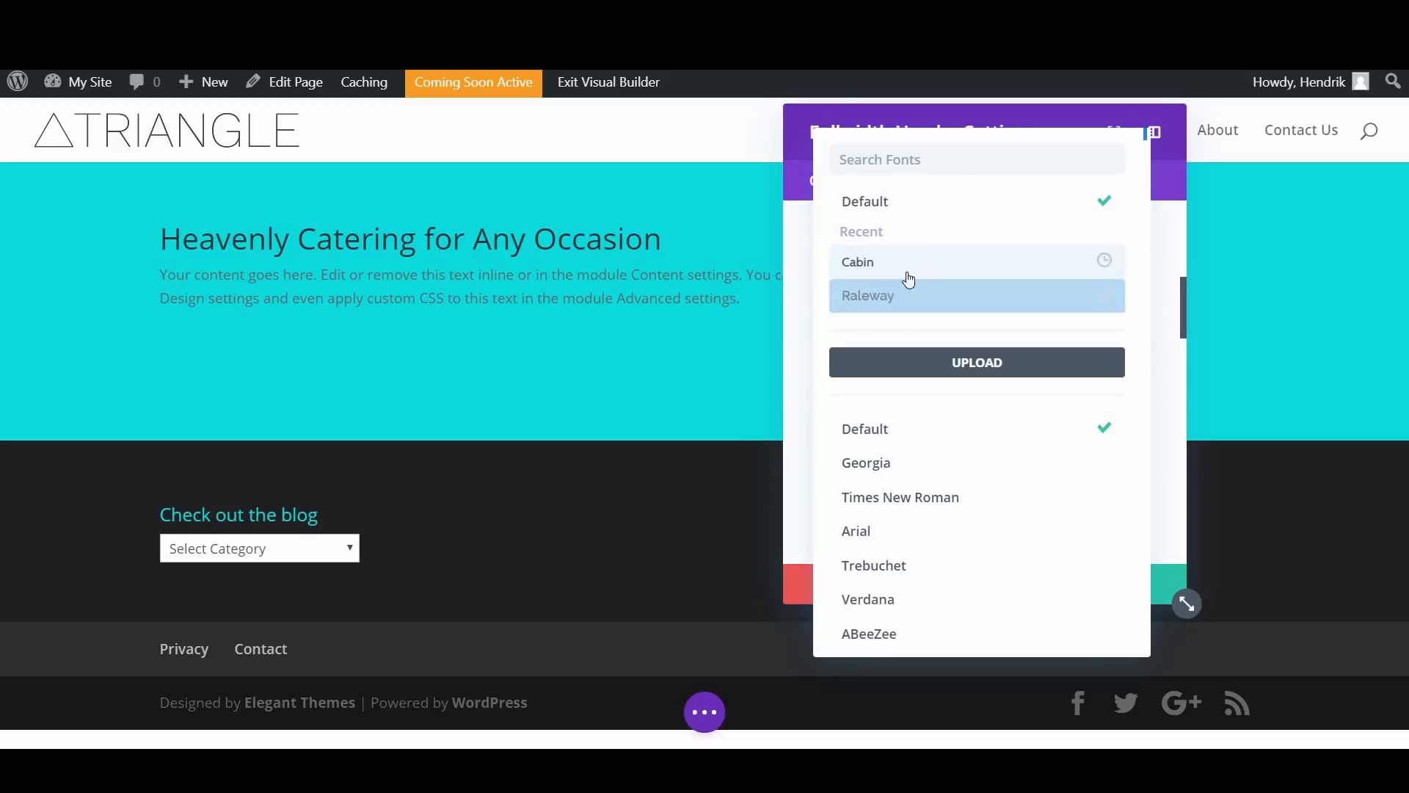
pyautogui.click(914, 309)
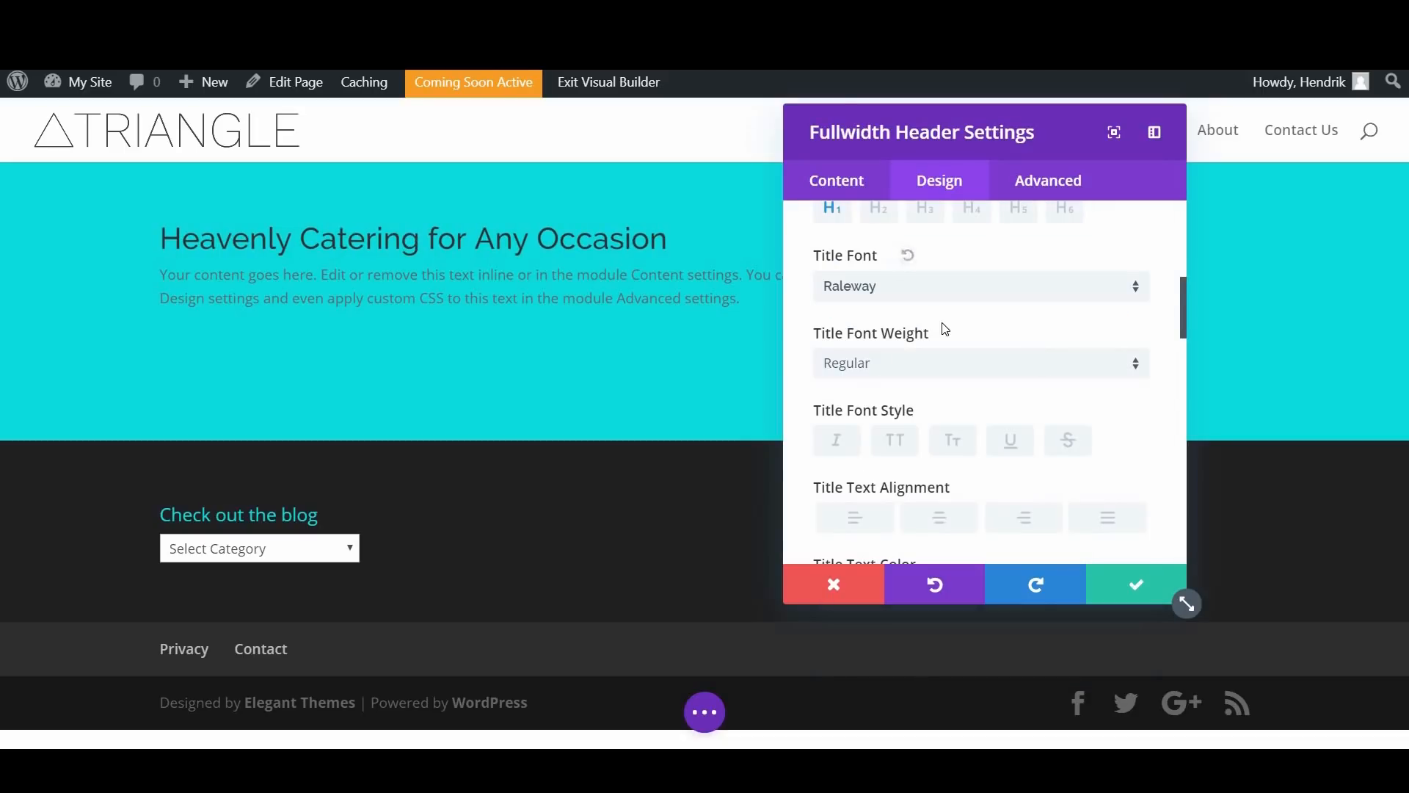
pyautogui.scroll(-2, 890, 274)
pyautogui.click(956, 268)
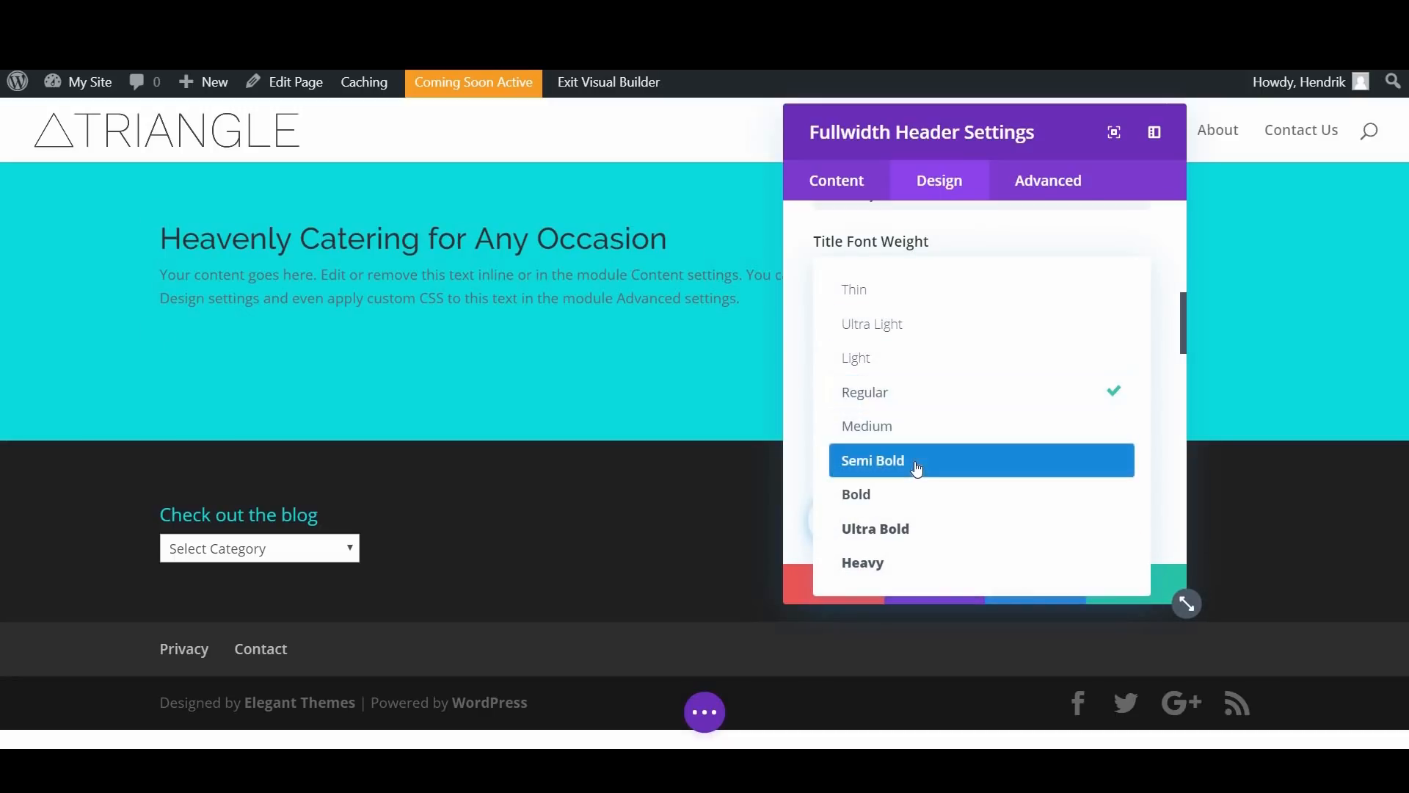
pyautogui.click(915, 470)
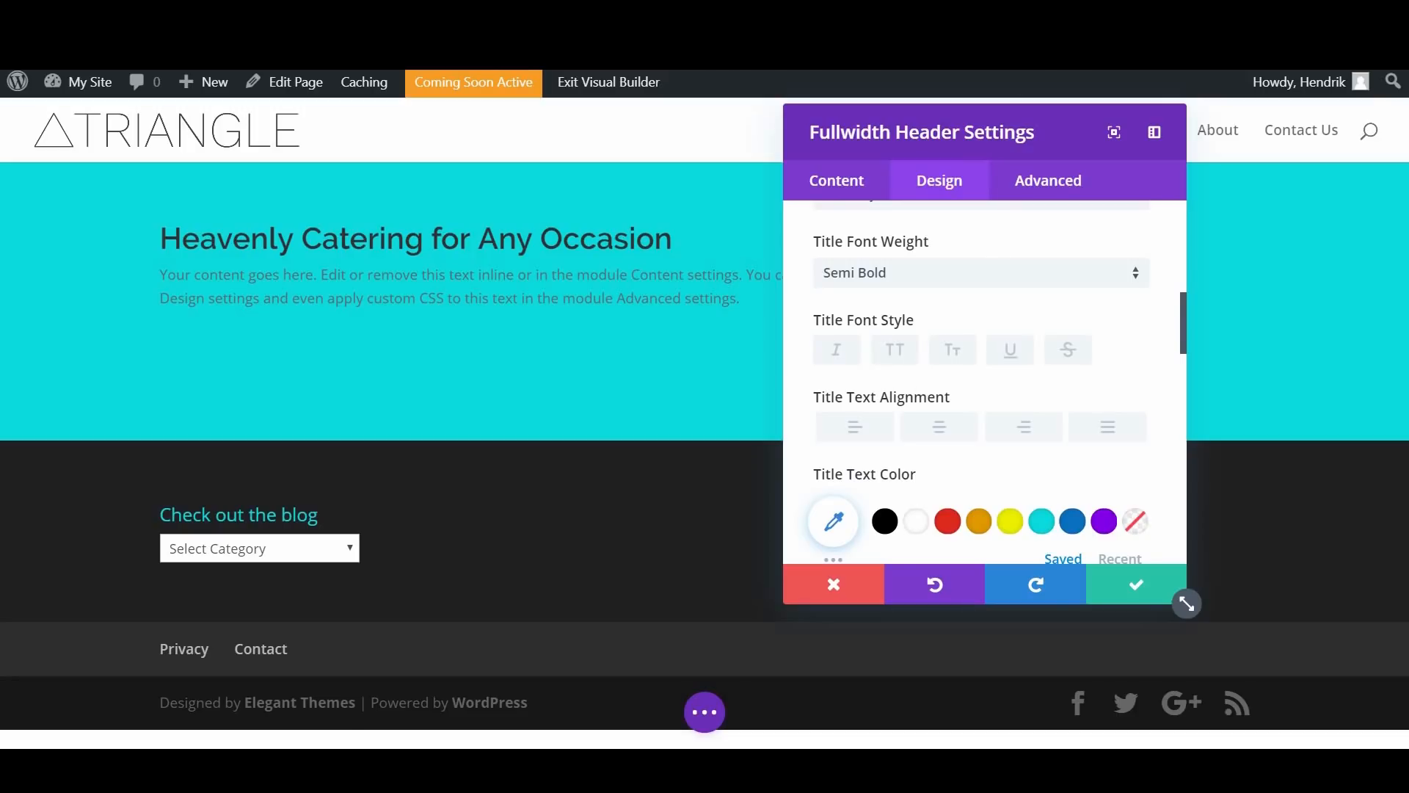
# Step: Set the header's title text size to 60px and its line height to 1.2em
pyautogui.scroll(-1, 923, 345)
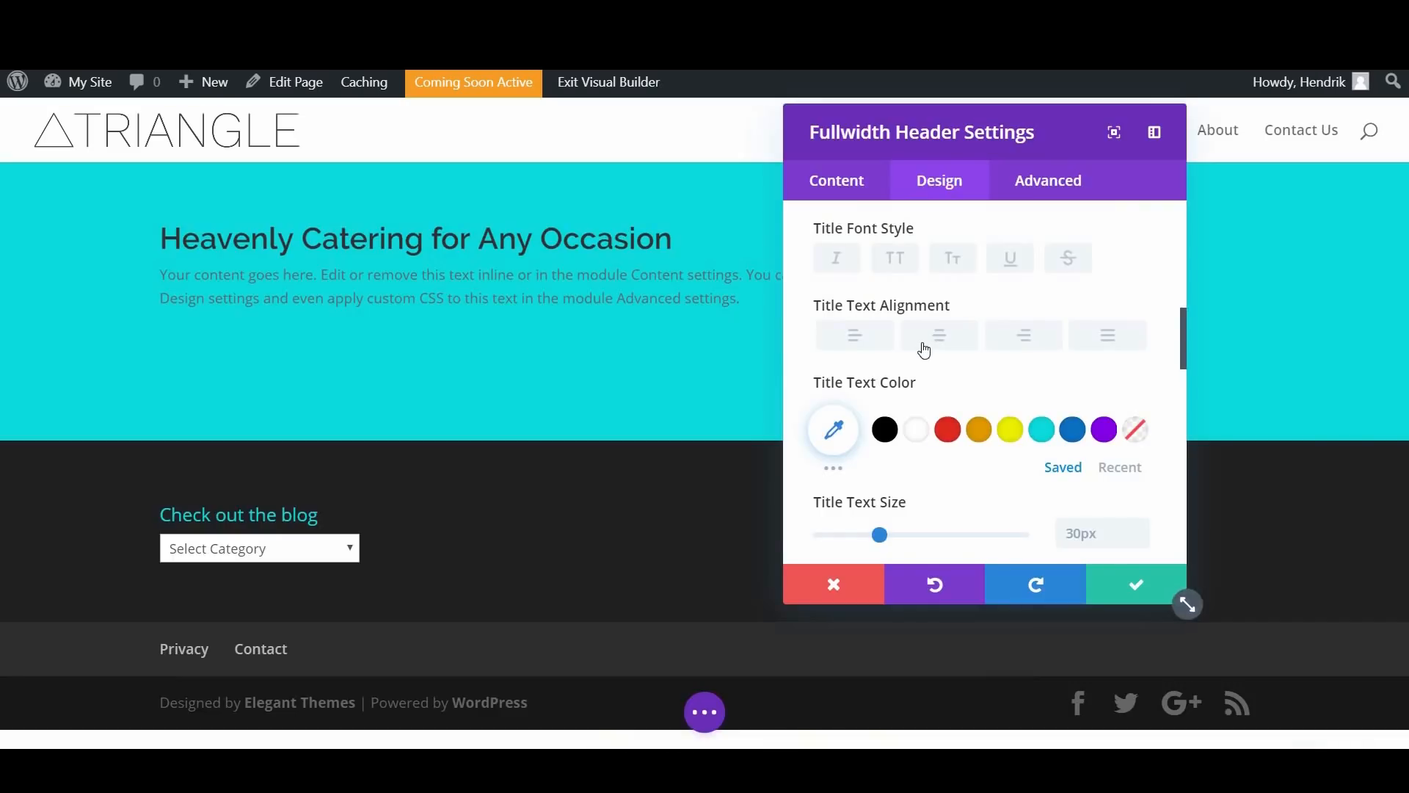
pyautogui.scroll(-1, 923, 348)
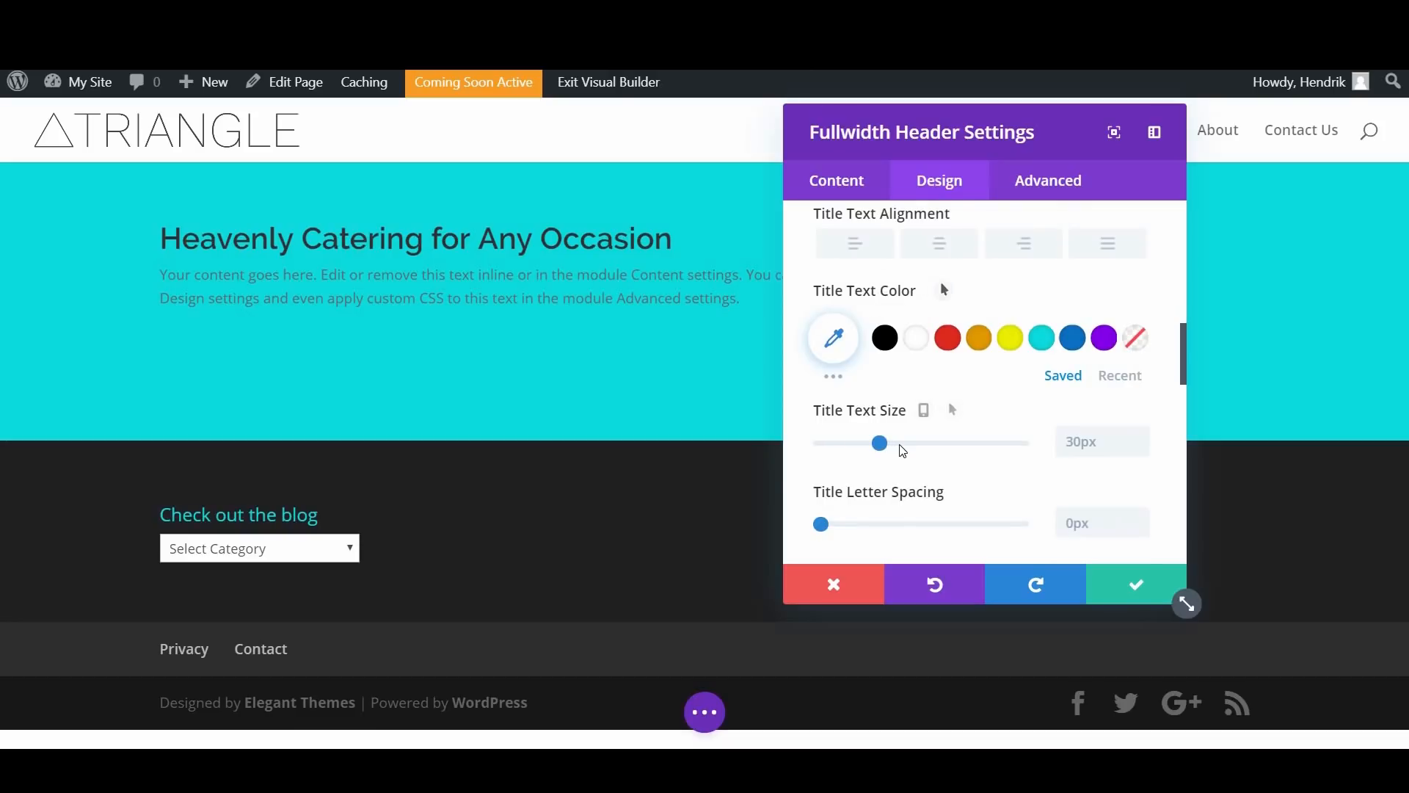
pyautogui.moveTo(902, 445); pyautogui.dragTo(941, 459)
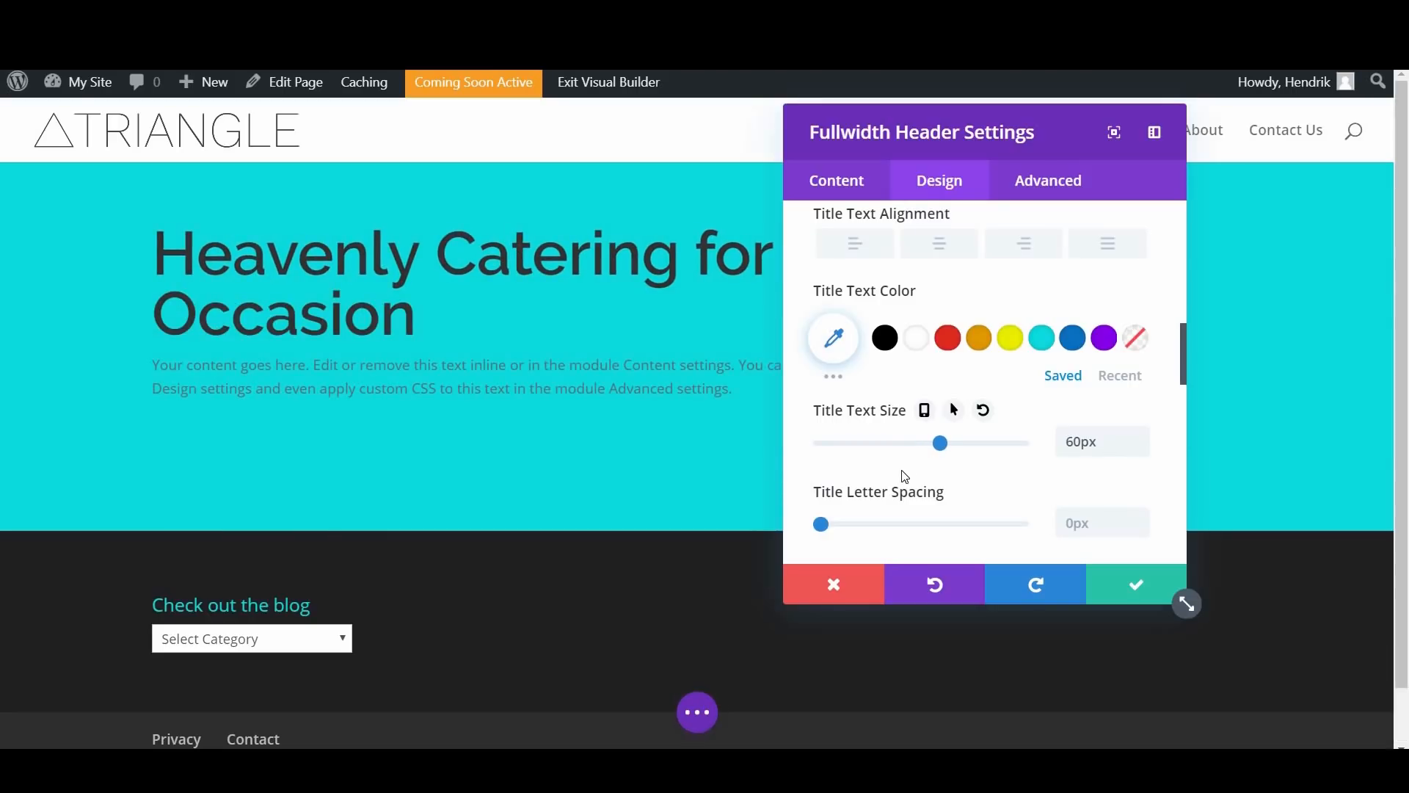
pyautogui.scroll(-5, 954, 477)
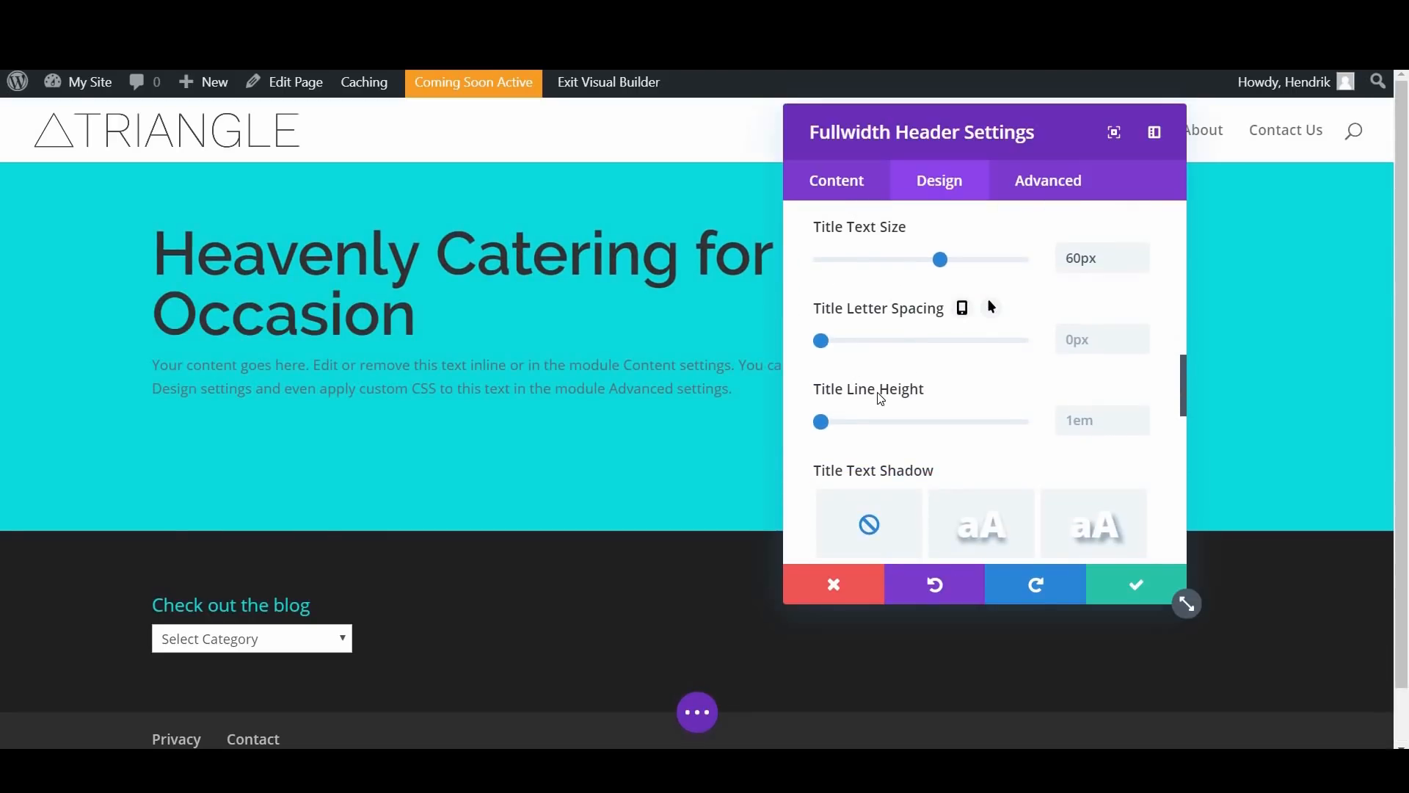
pyautogui.scroll(-3, 829, 337)
pyautogui.click(829, 334)
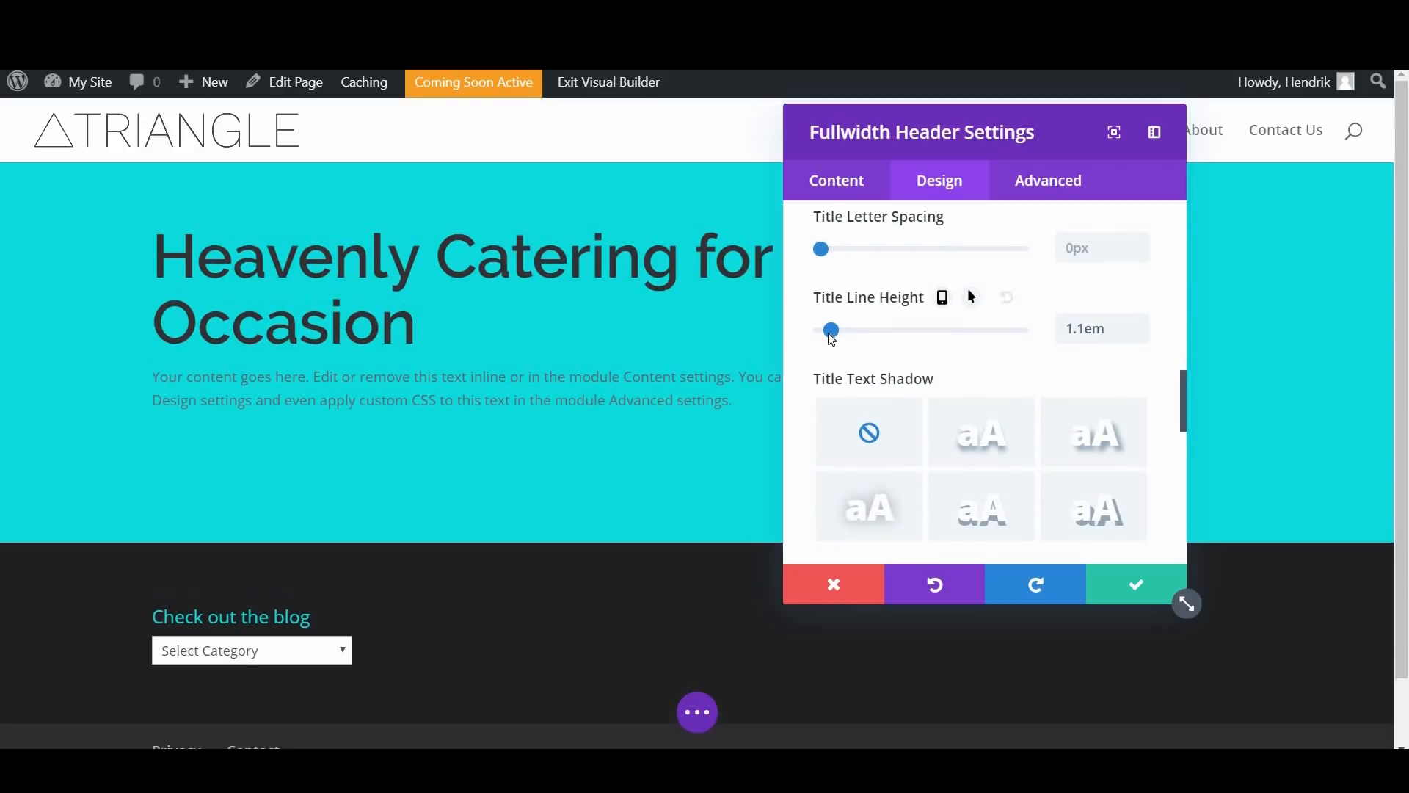
pyautogui.click(846, 340)
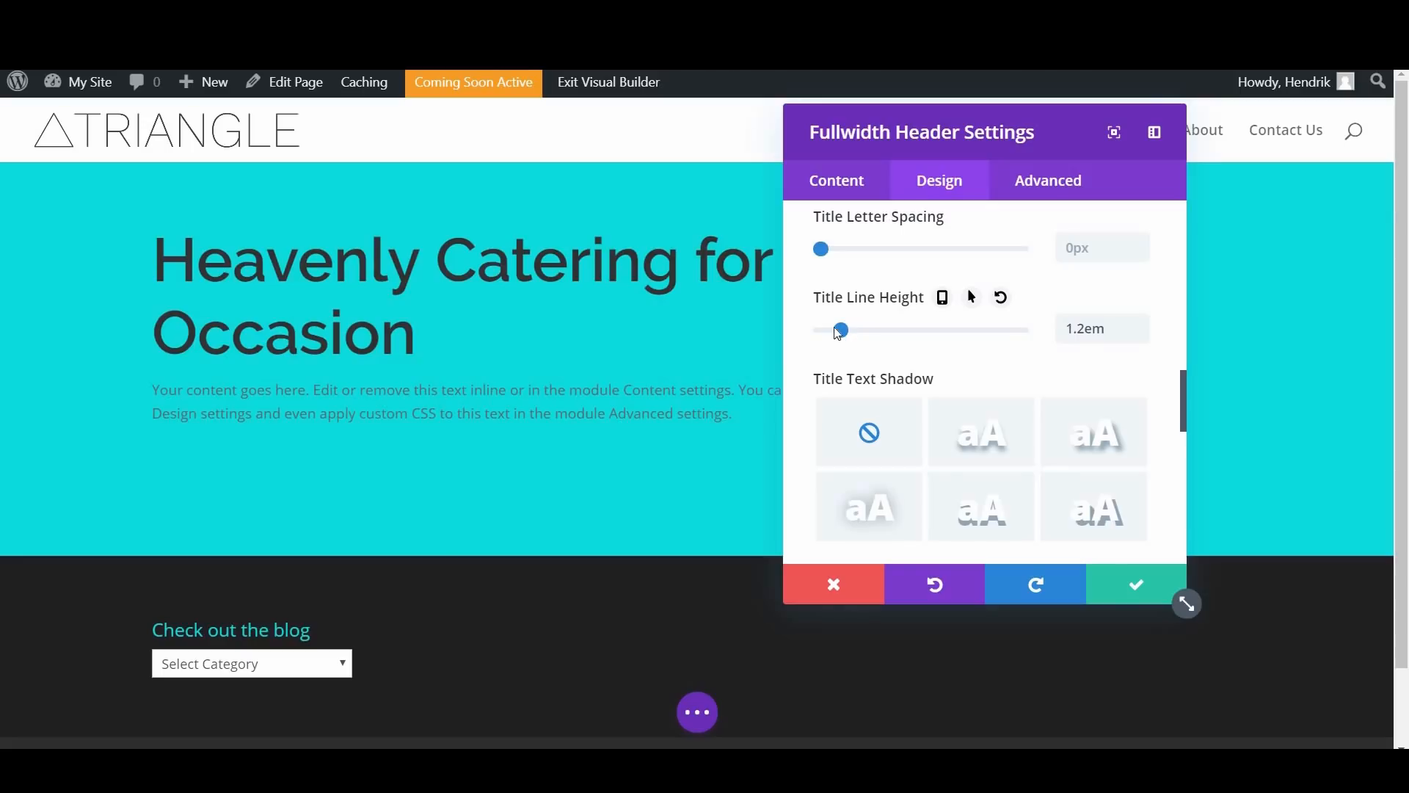
pyautogui.click(851, 332)
pyautogui.moveTo(851, 332); pyautogui.dragTo(845, 332)
# Step: Set the font of the header's body text to Cabin
pyautogui.scroll(-4, 930, 359)
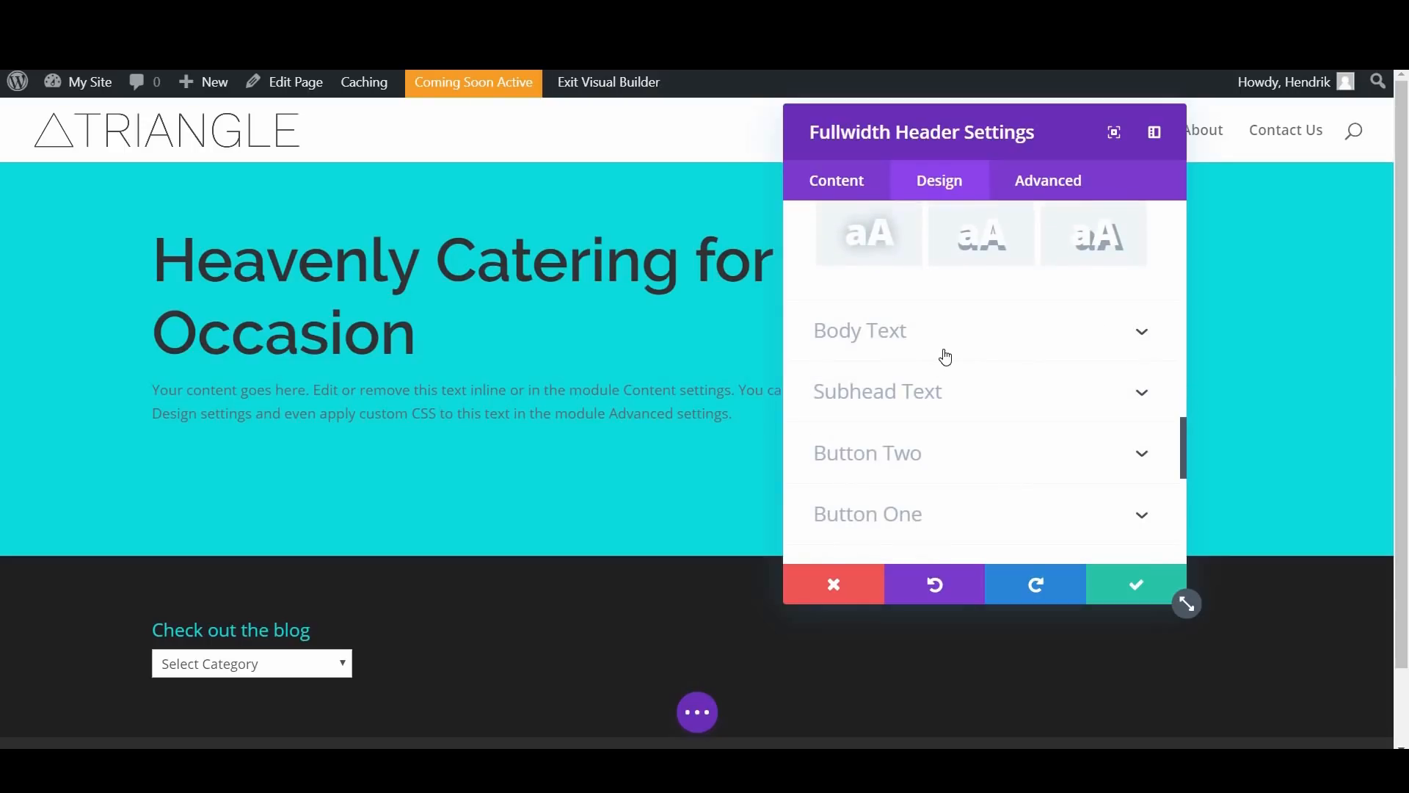
pyautogui.scroll(3, 944, 355)
pyautogui.scroll(-3, 918, 330)
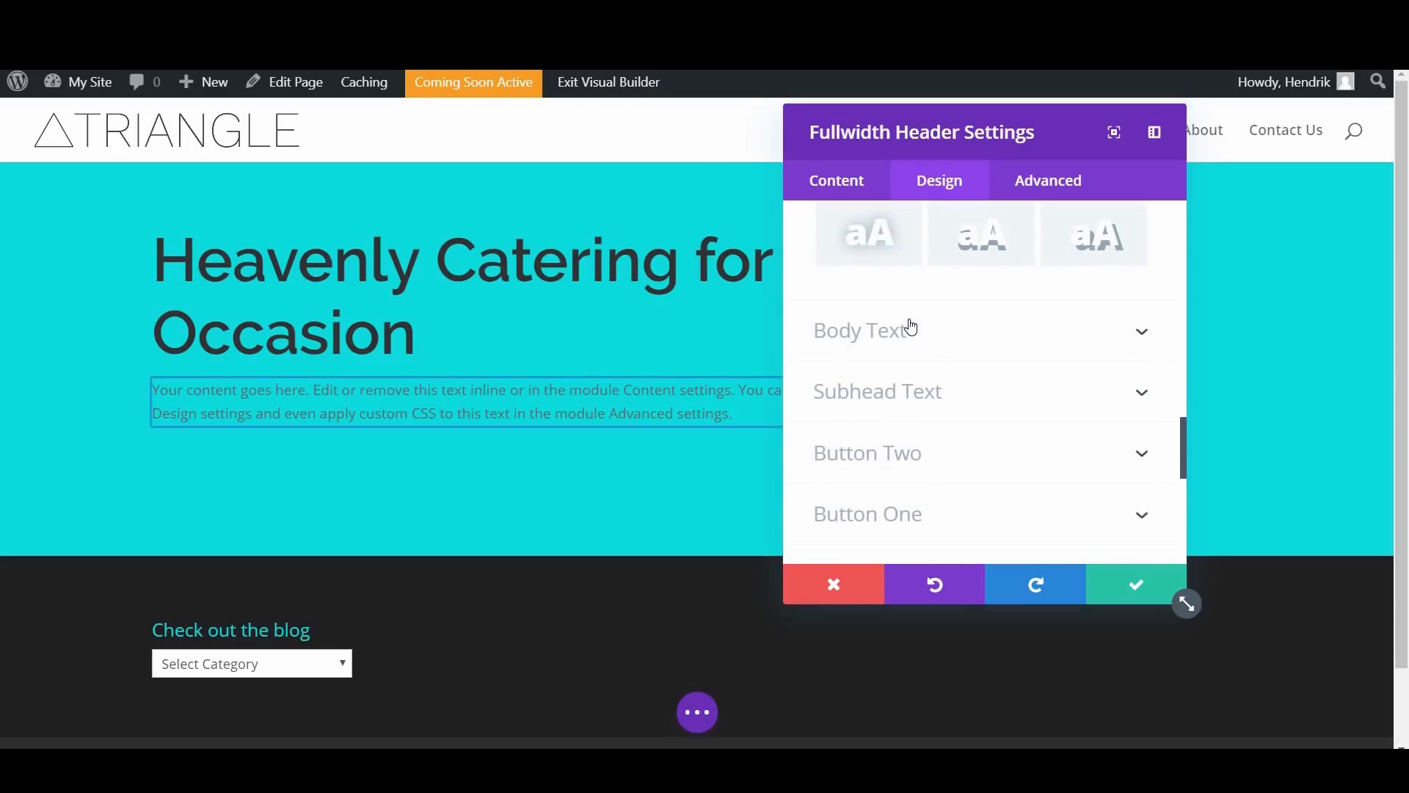
pyautogui.click(910, 329)
pyautogui.scroll(1, 912, 321)
pyautogui.scroll(-1, 893, 307)
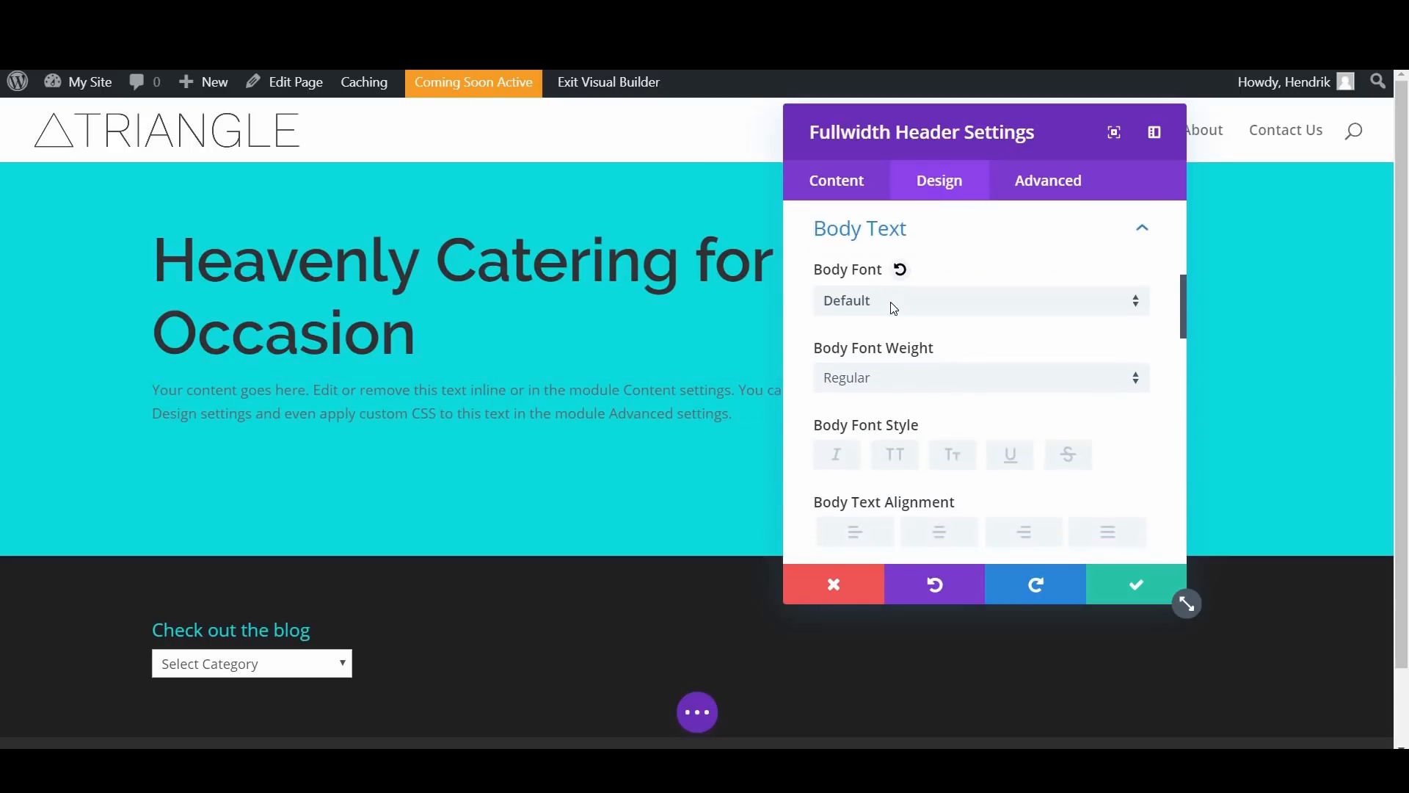
pyautogui.click(894, 305)
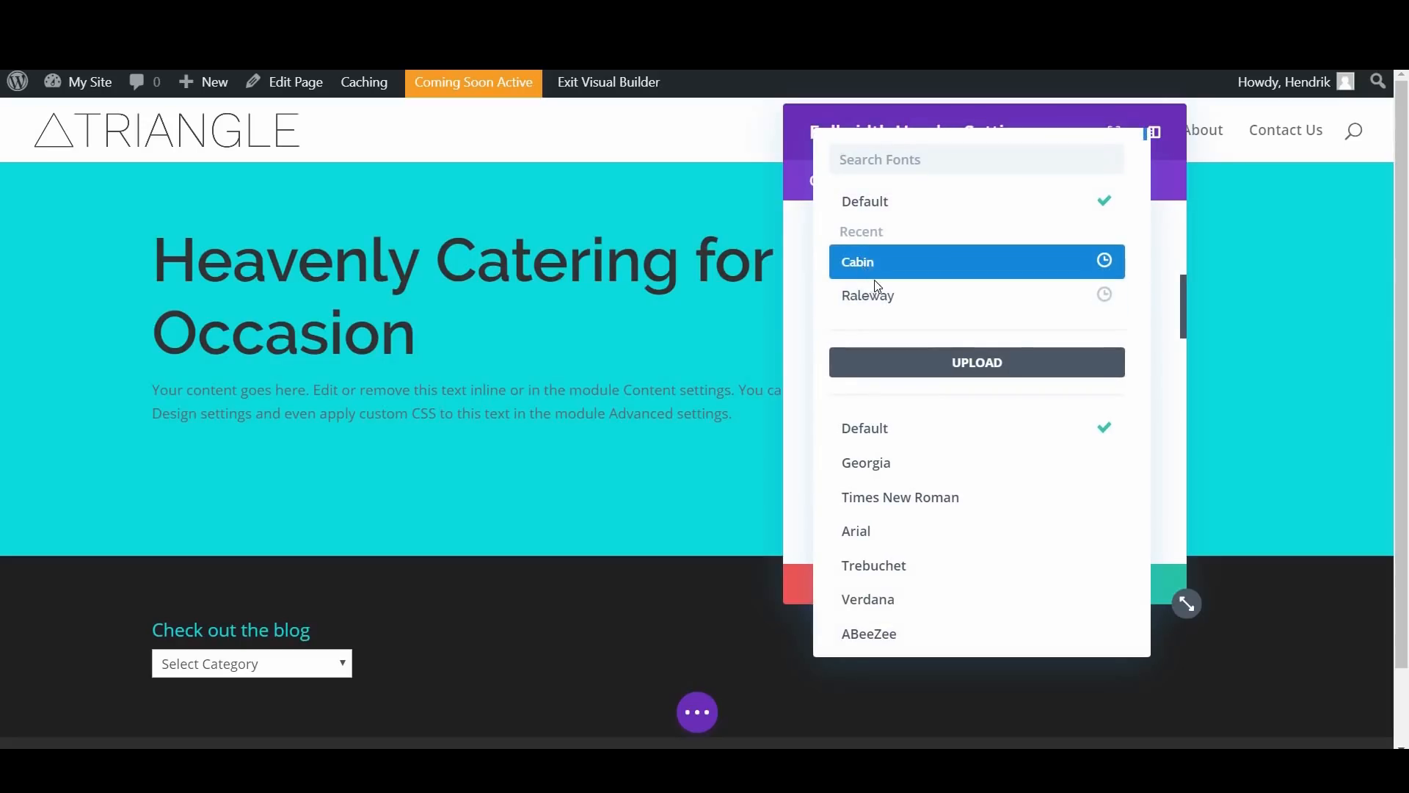
pyautogui.click(873, 265)
# Step: Try out the Medium, Semi Bold and Bold weights for the body font and return it to Regular
pyautogui.scroll(-1, 877, 297)
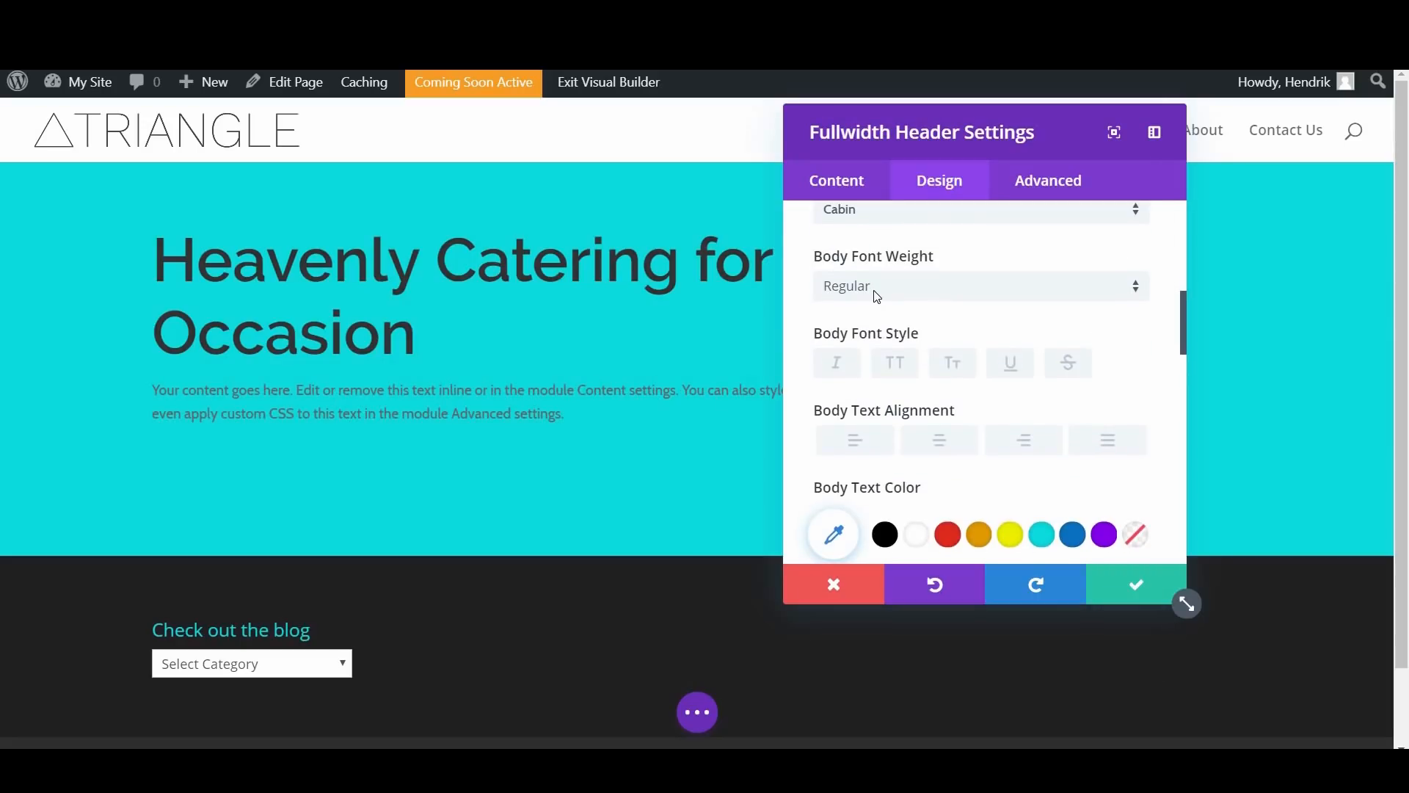
pyautogui.click(877, 296)
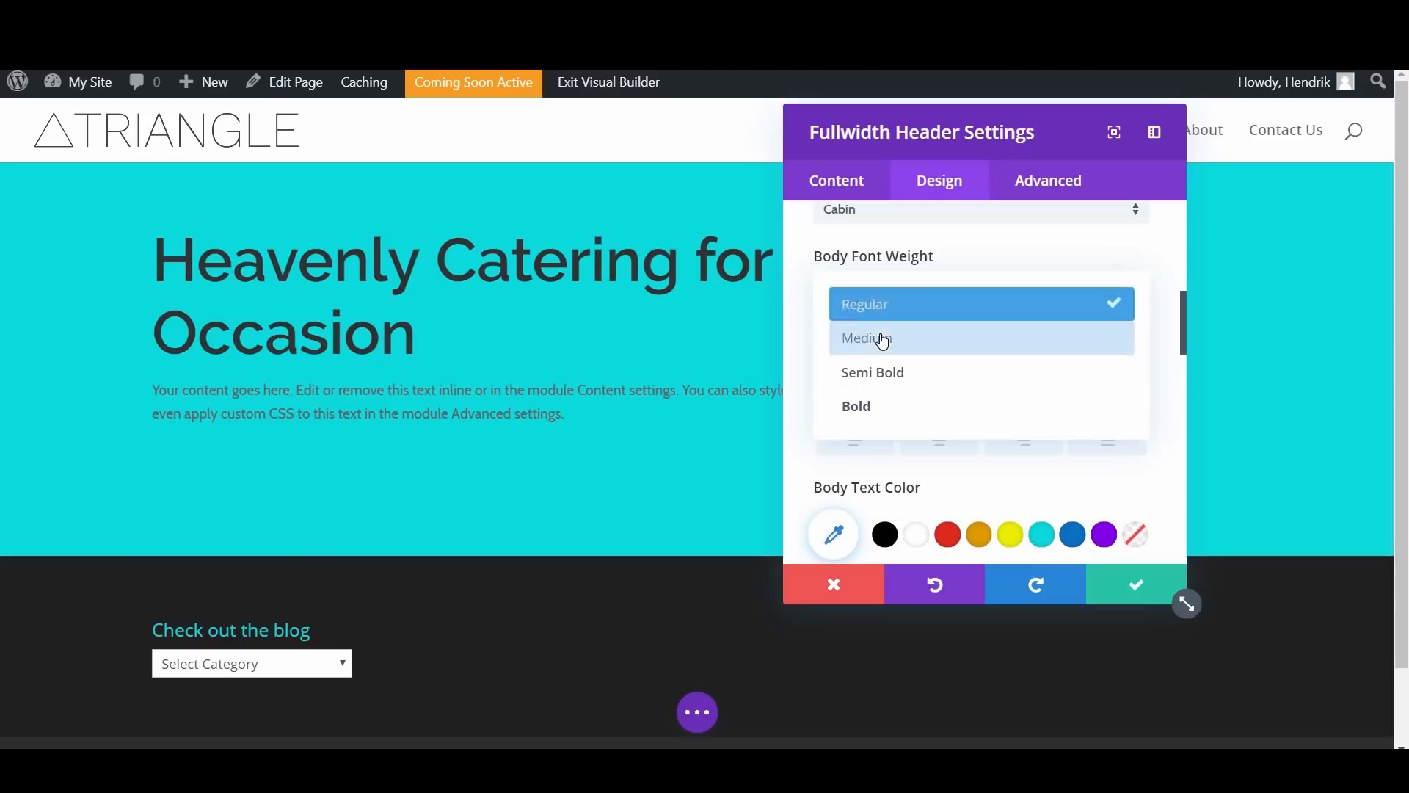
pyautogui.click(884, 344)
pyautogui.click(880, 287)
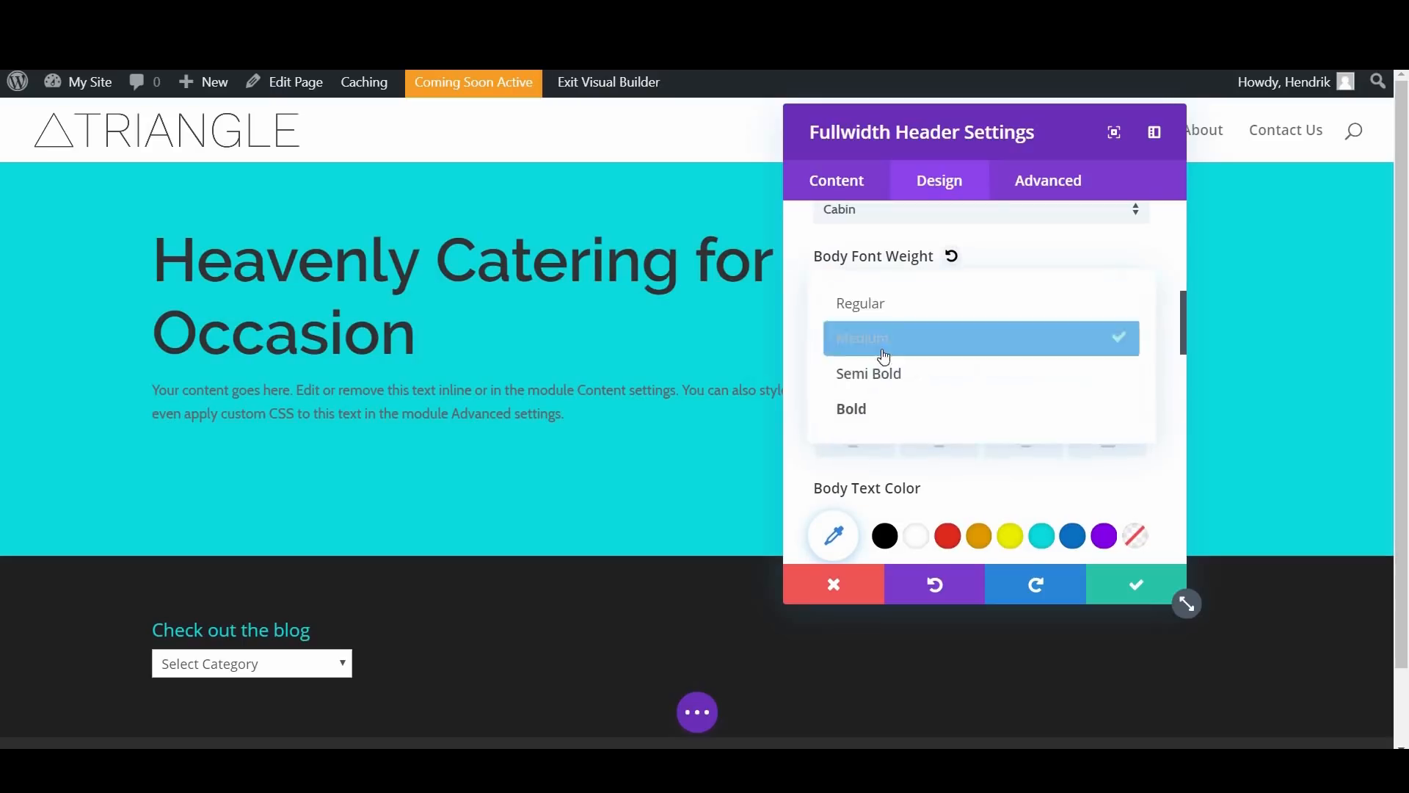
pyautogui.click(883, 378)
pyautogui.click(872, 289)
pyautogui.click(881, 407)
pyautogui.click(879, 308)
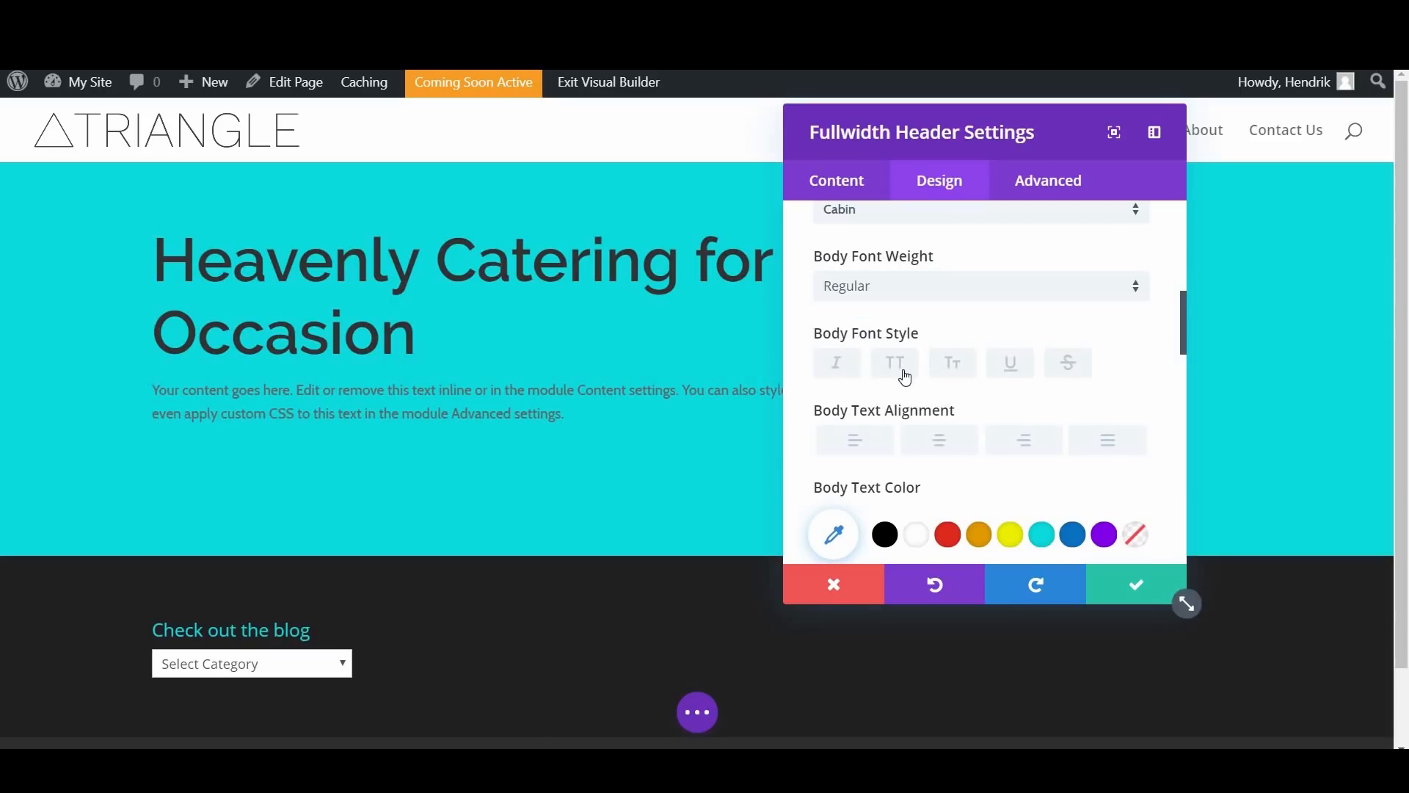
# Step: Set the header's body text size to 16px and its line height to 1.2em
pyautogui.scroll(-2, 906, 376)
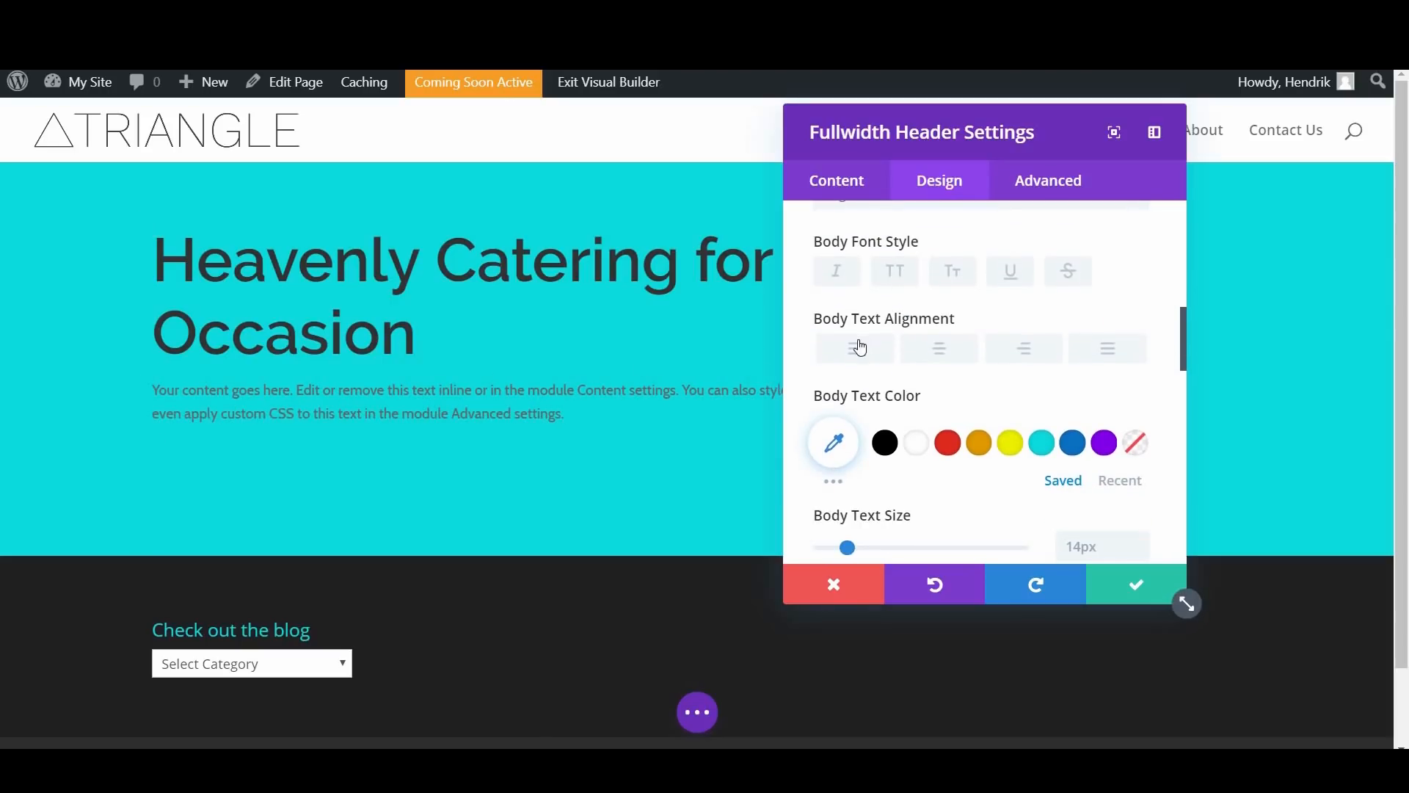
pyautogui.scroll(-4, 879, 417)
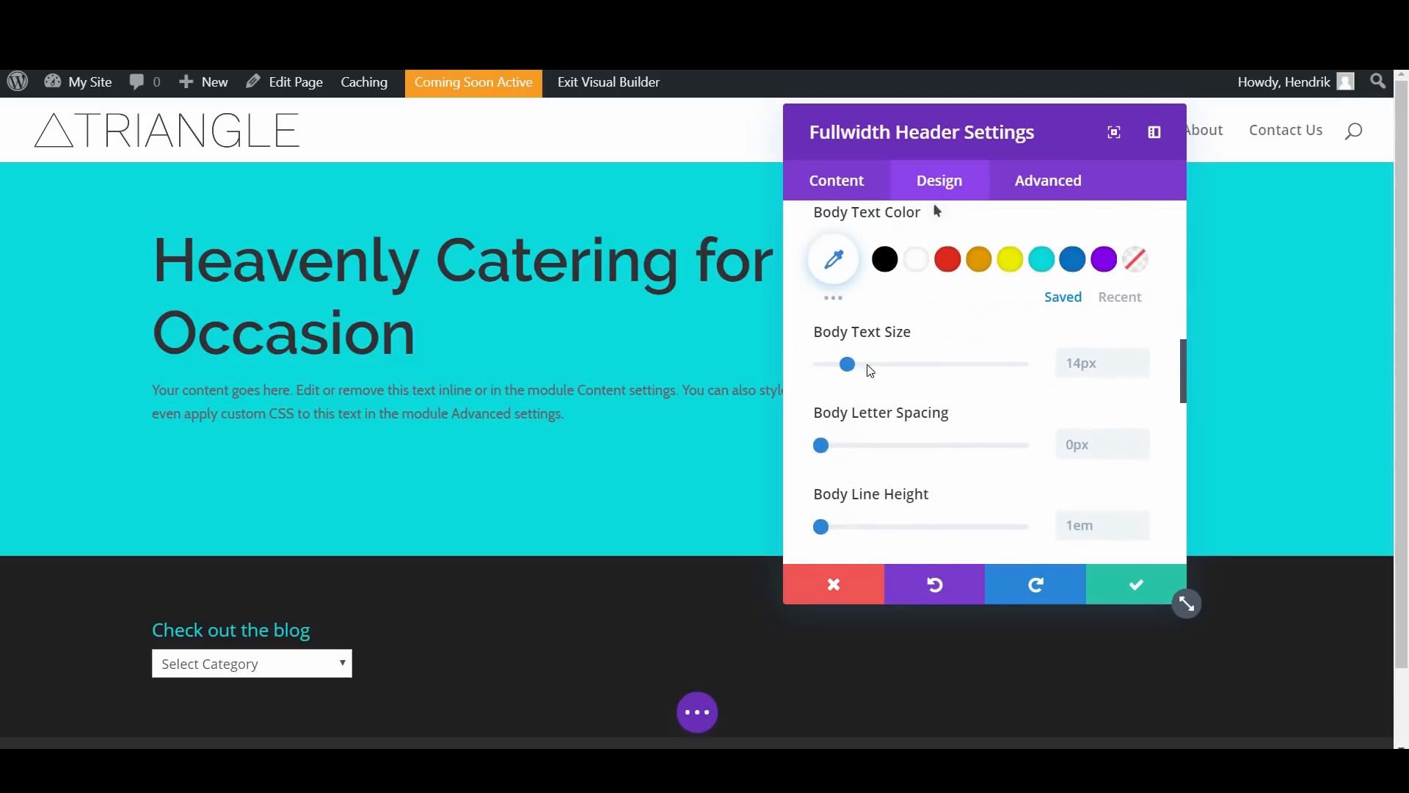
pyautogui.moveTo(854, 368); pyautogui.dragTo(850, 363)
pyautogui.scroll(-2, 825, 436)
pyautogui.moveTo(827, 436); pyautogui.dragTo(844, 444)
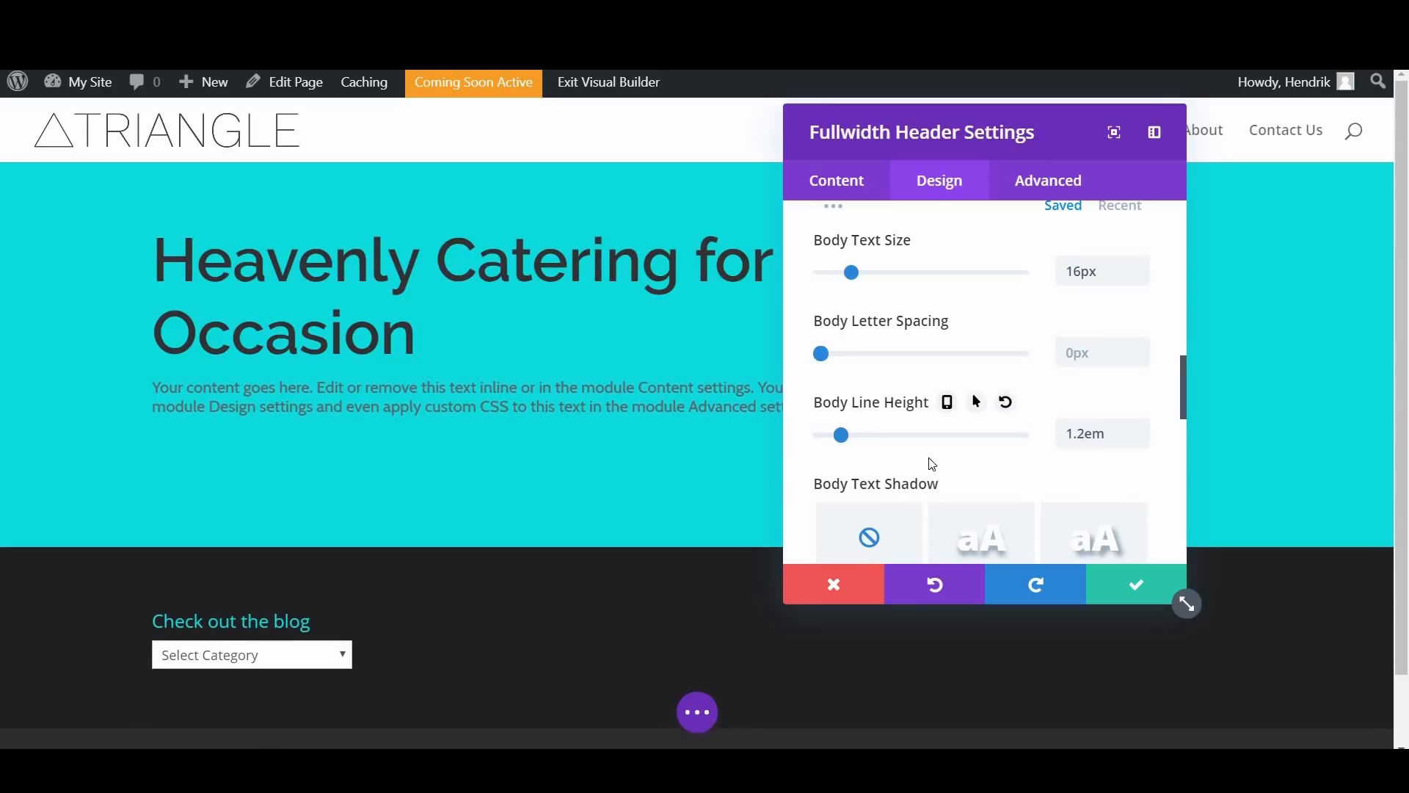
# Step: Turn on custom styles for Button One in the header's design settings
pyautogui.scroll(-4, 962, 475)
pyautogui.scroll(-4, 961, 475)
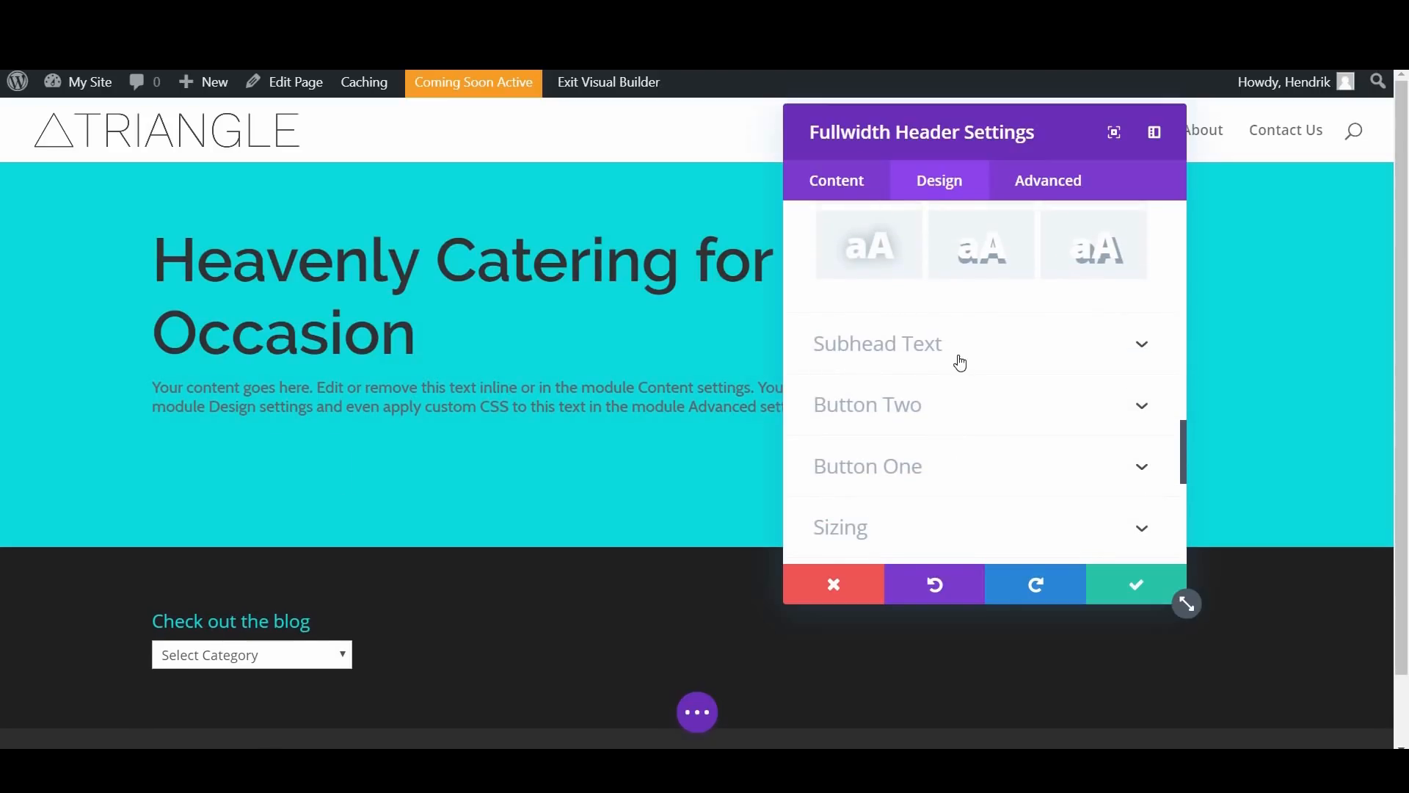
pyautogui.scroll(-2, 960, 362)
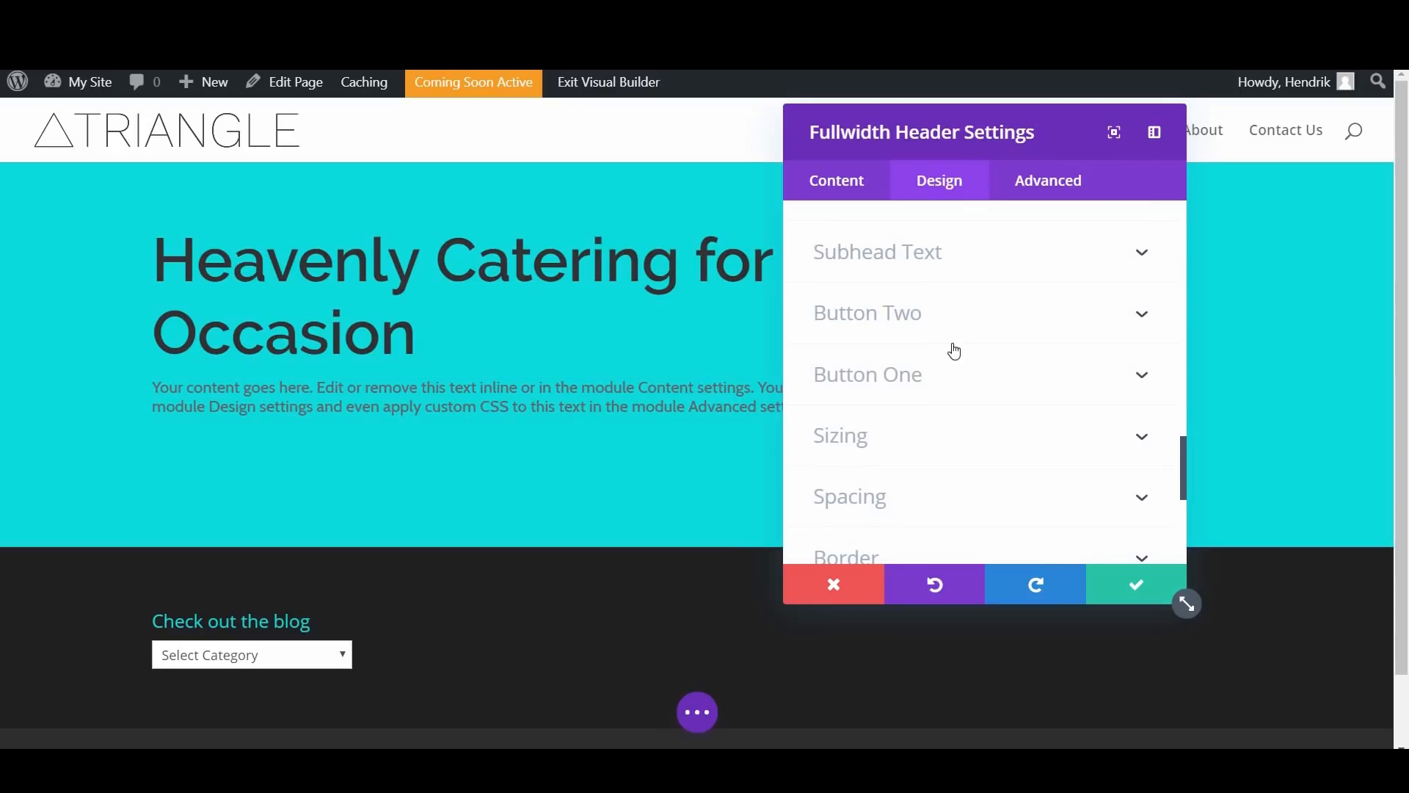
pyautogui.scroll(-1, 969, 361)
pyautogui.scroll(1, 968, 362)
pyautogui.click(909, 376)
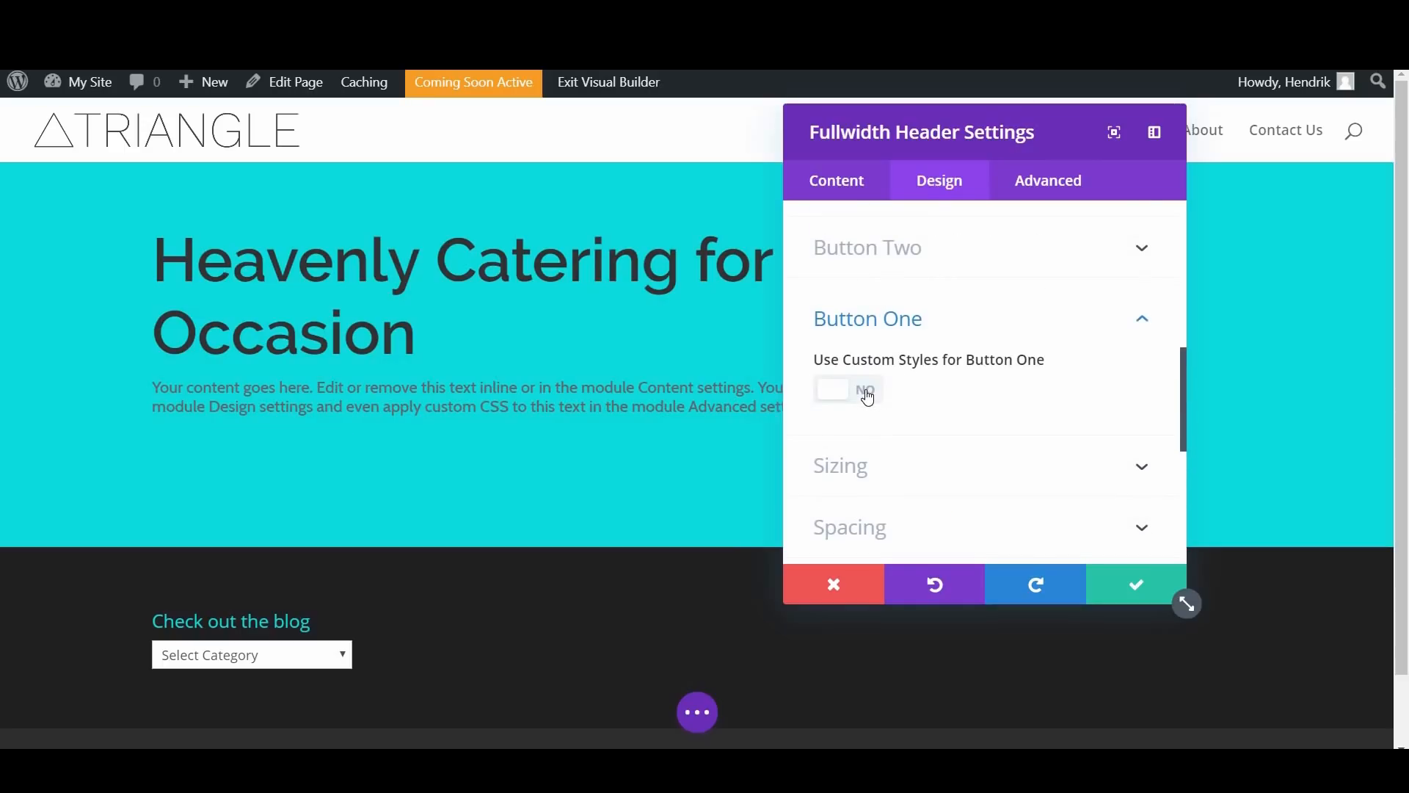
pyautogui.click(852, 390)
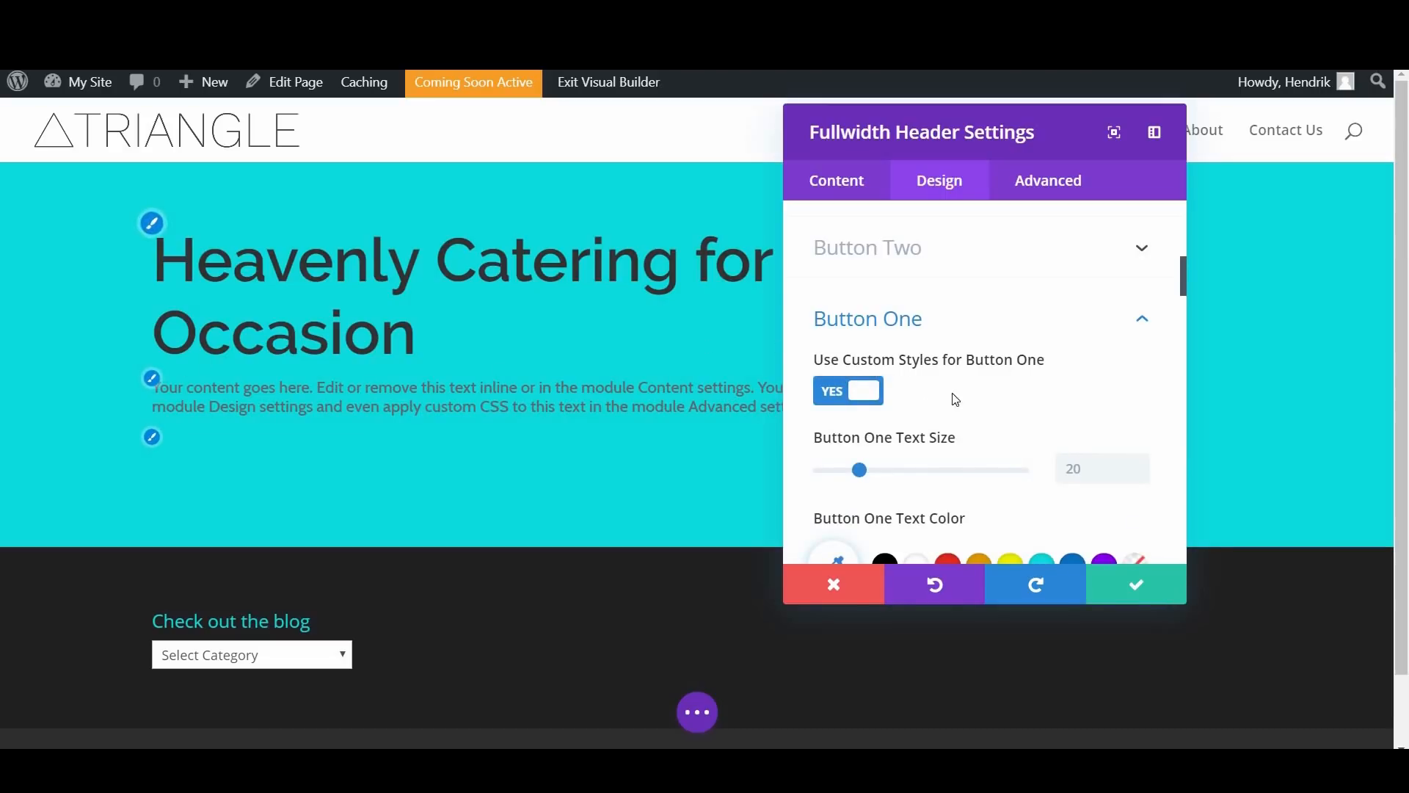
# Step: Look over Button One's text size, text color and background color options
pyautogui.scroll(-3, 961, 308)
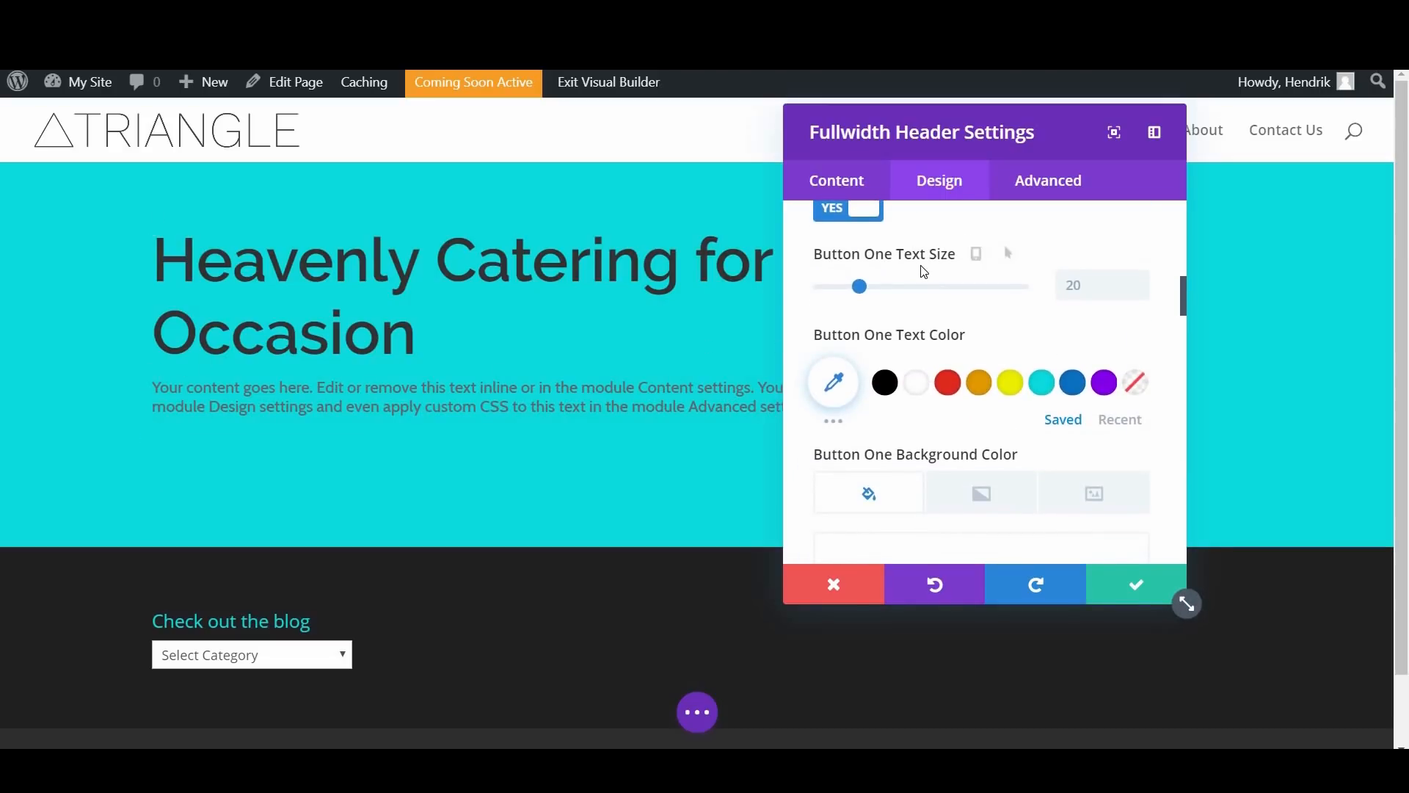
pyautogui.scroll(1, 912, 280)
pyautogui.scroll(-1, 889, 296)
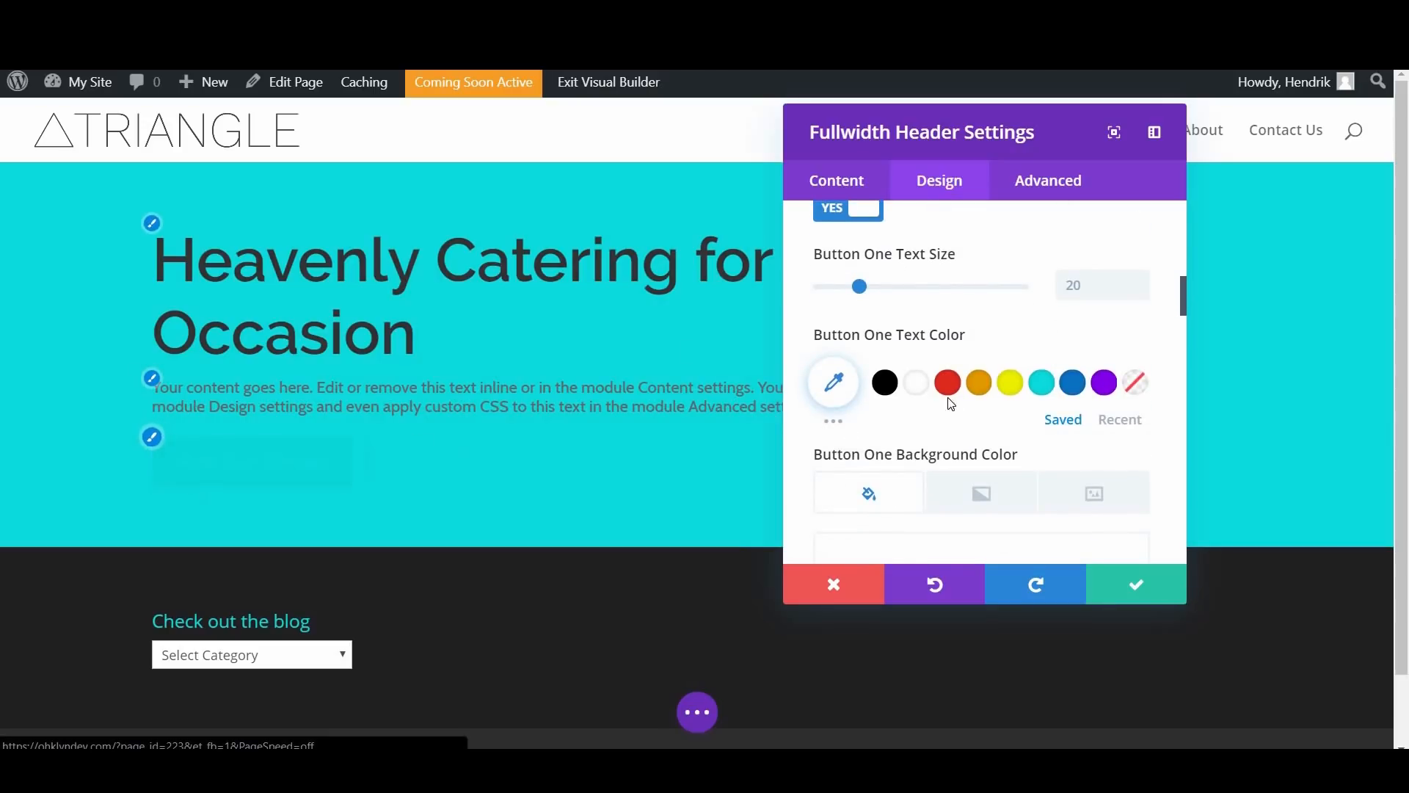
pyautogui.scroll(-1, 979, 286)
pyautogui.scroll(1, 1035, 445)
pyautogui.scroll(-1, 980, 242)
pyautogui.scroll(1, 979, 330)
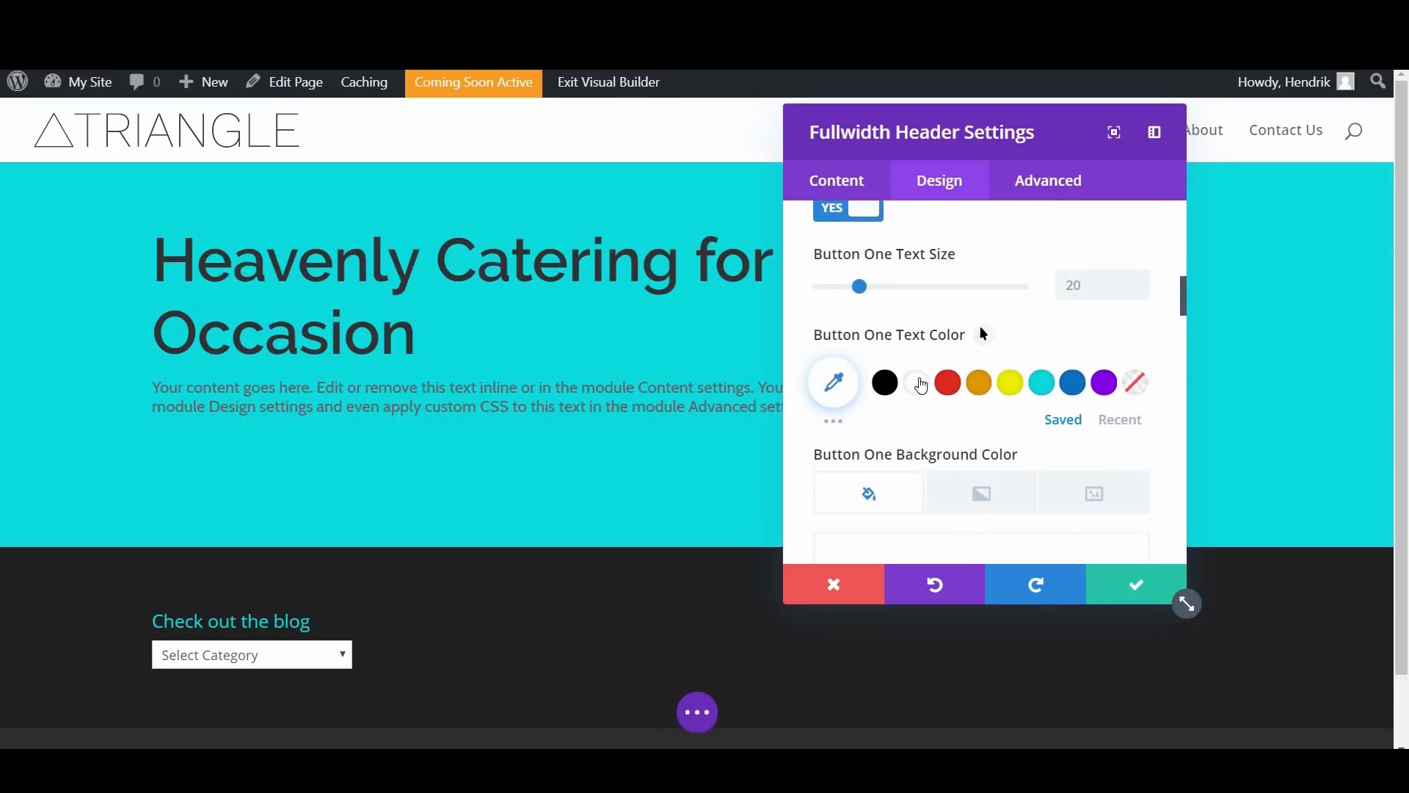
# Step: Make Button One's text white and set its text size to 24px
pyautogui.click(921, 383)
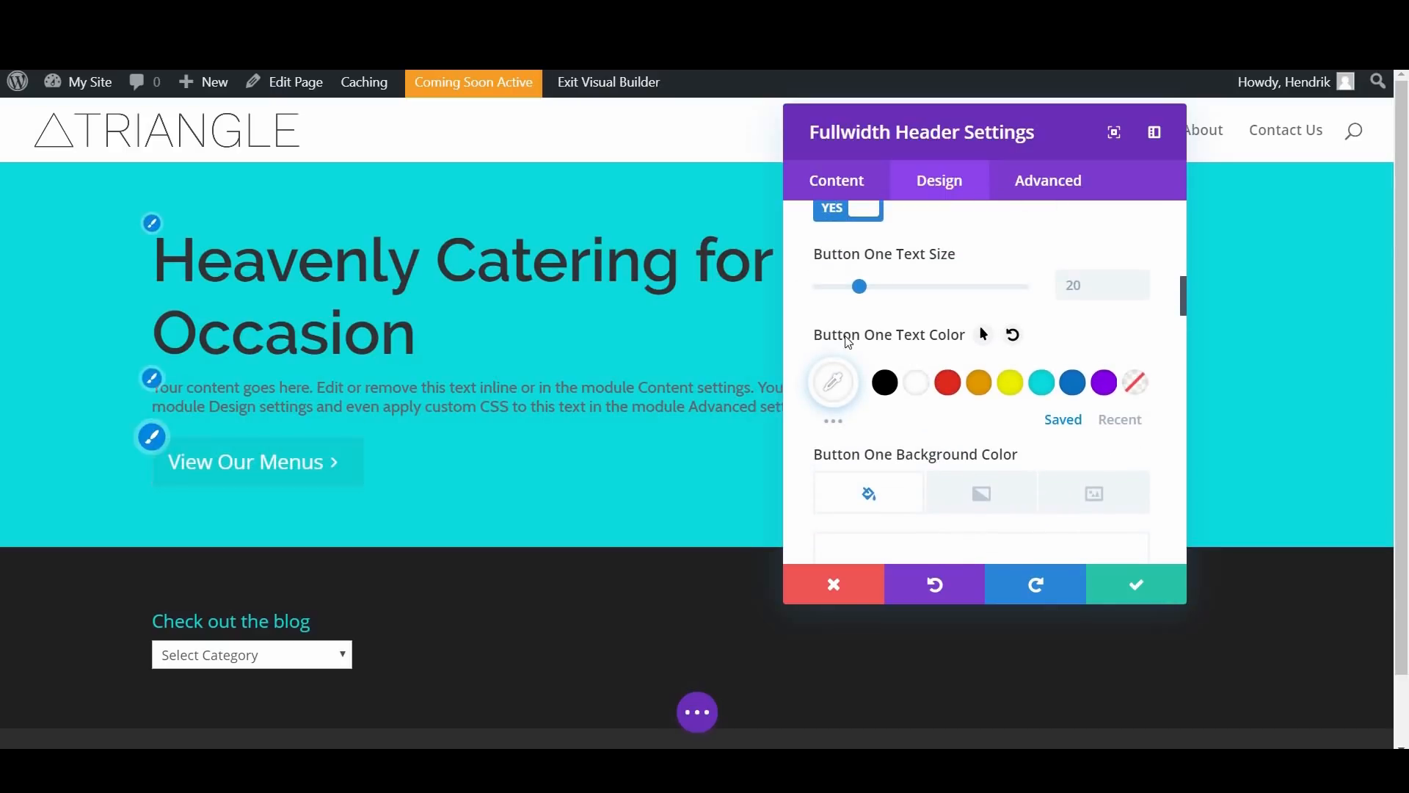
pyautogui.moveTo(863, 299); pyautogui.dragTo(873, 296)
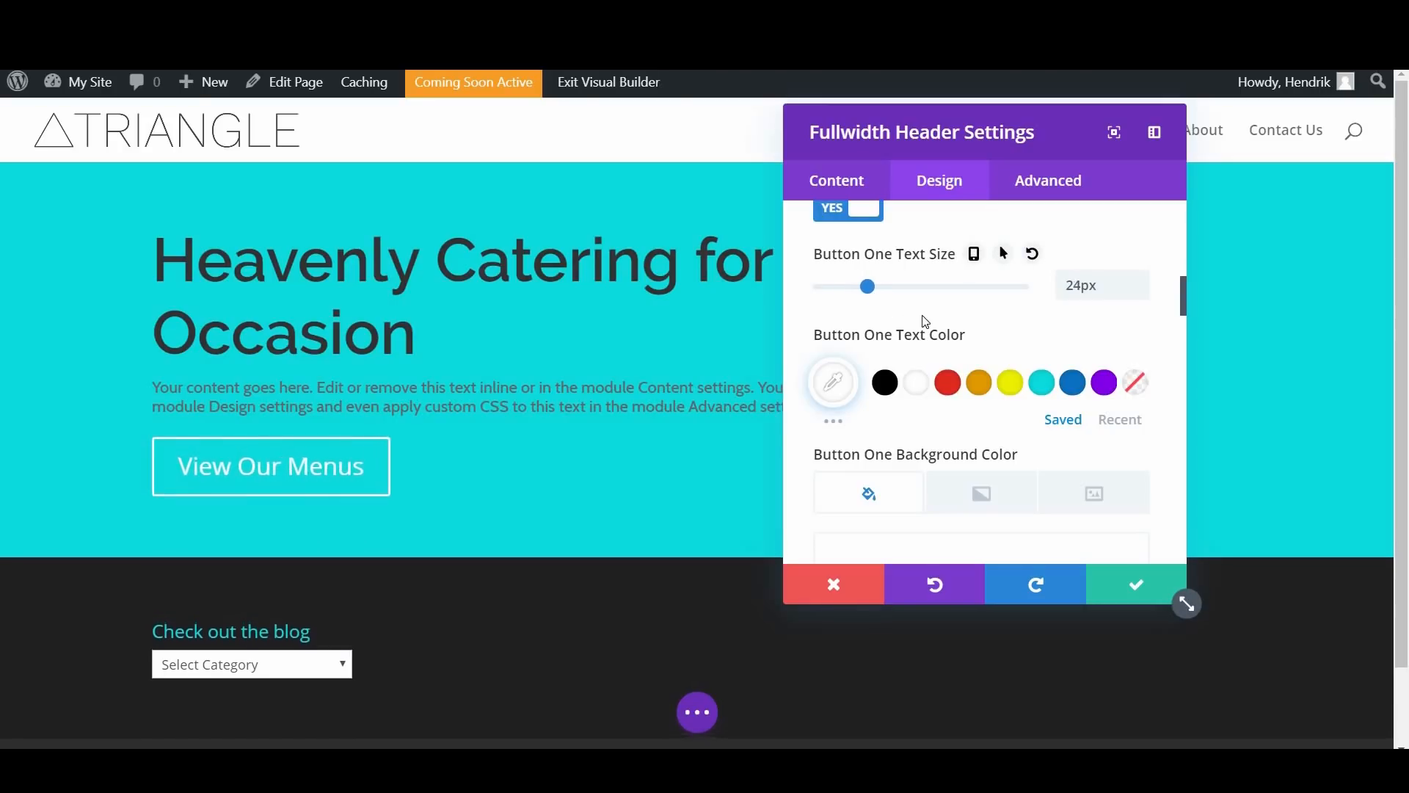
# Step: Give Button One a solid orange background color, #f78e3d
pyautogui.scroll(-3, 947, 367)
pyautogui.scroll(1, 974, 431)
pyautogui.click(983, 433)
pyautogui.scroll(-2, 976, 433)
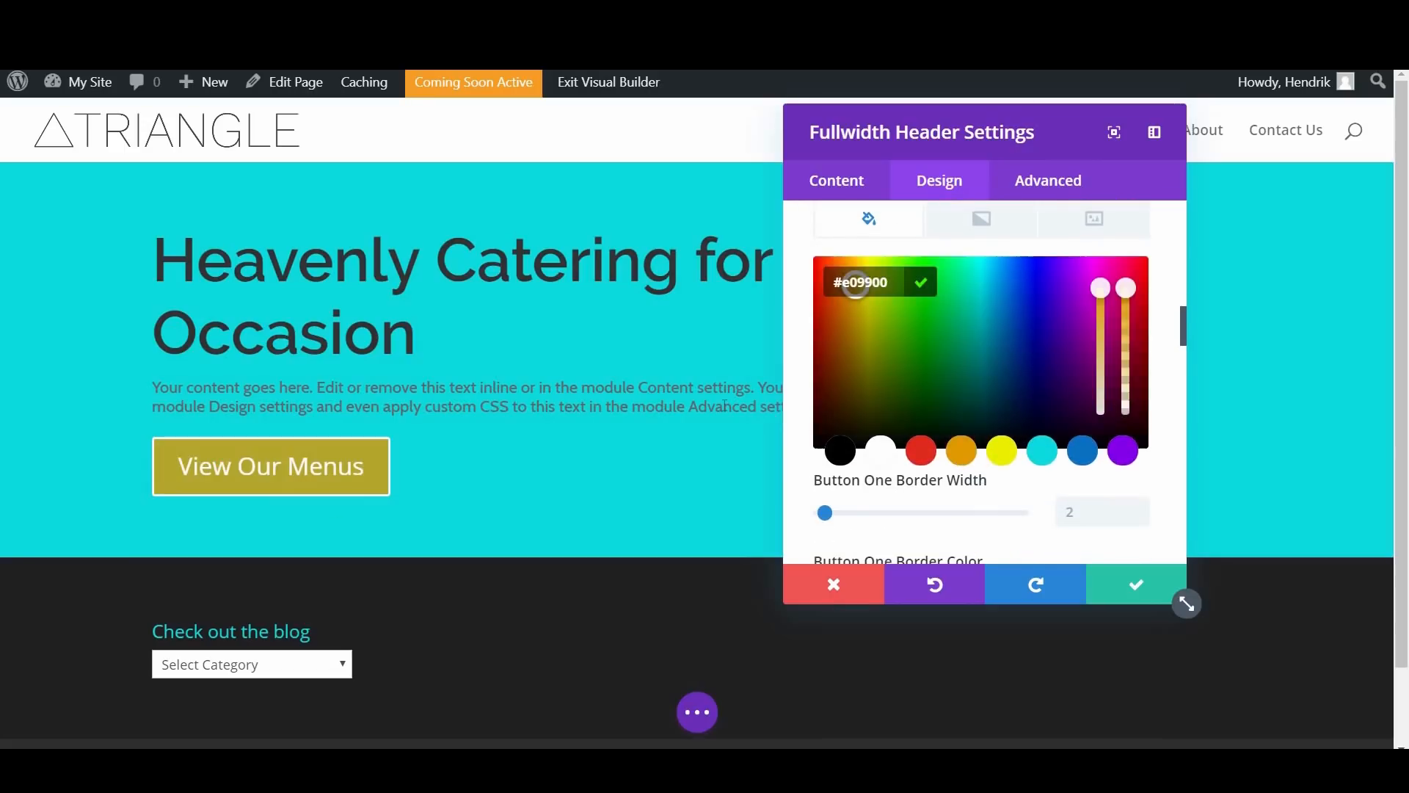
pyautogui.click(873, 283)
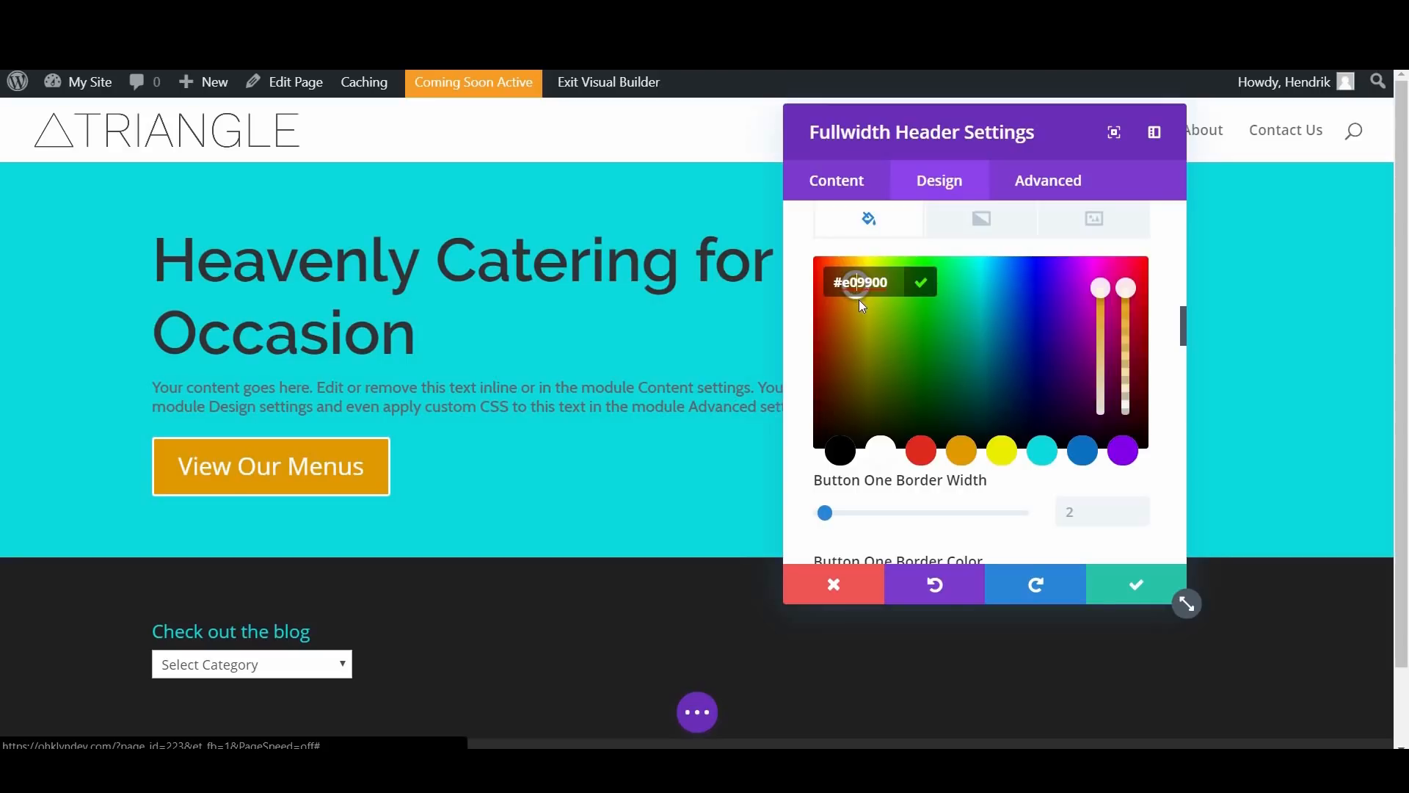
pyautogui.moveTo(857, 297); pyautogui.dragTo(842, 279)
pyautogui.moveTo(1100, 294); pyautogui.dragTo(1103, 328)
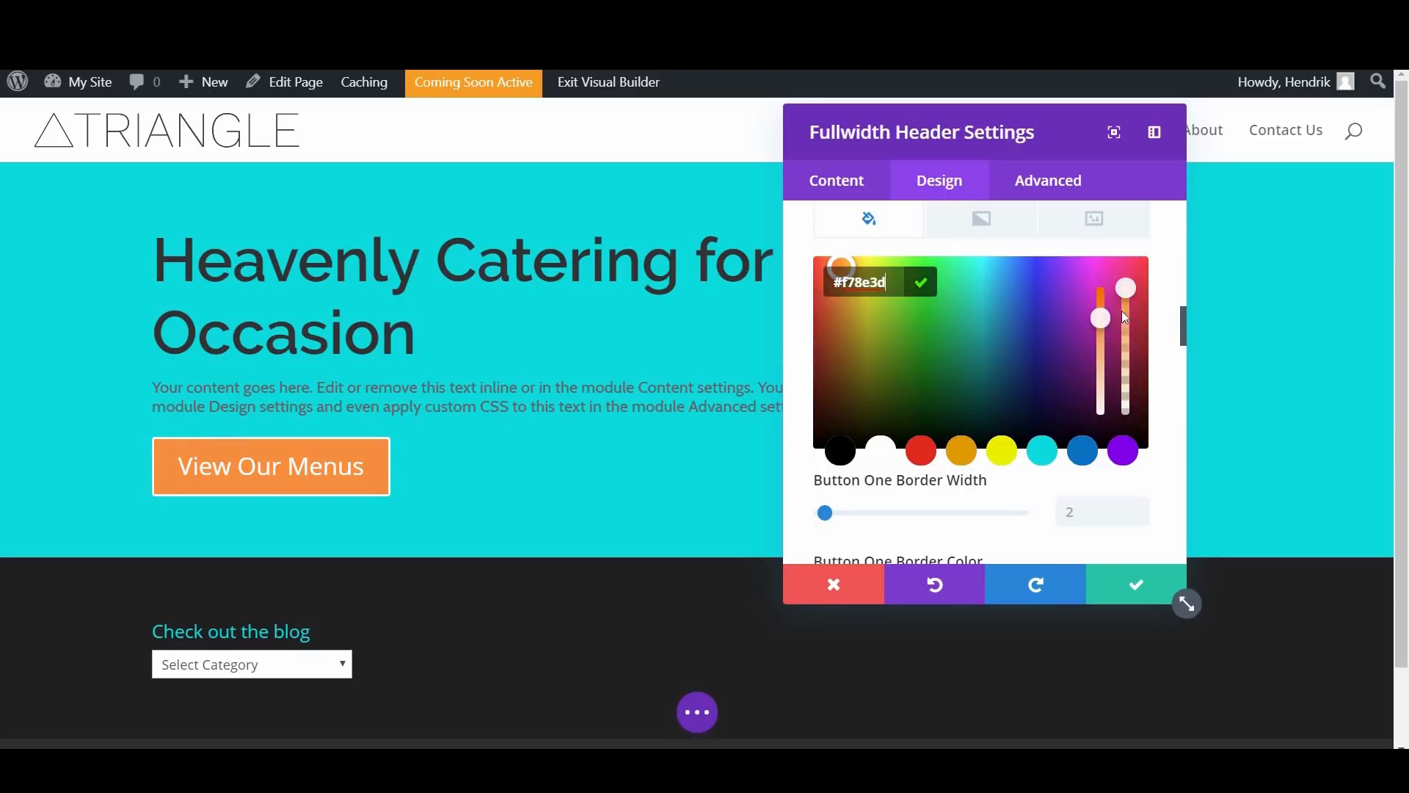
# Step: Set Button One's border width to 15px
pyautogui.scroll(-3, 972, 367)
pyautogui.moveTo(841, 340); pyautogui.dragTo(866, 361)
pyautogui.scroll(-1, 878, 377)
pyautogui.scroll(2, 877, 377)
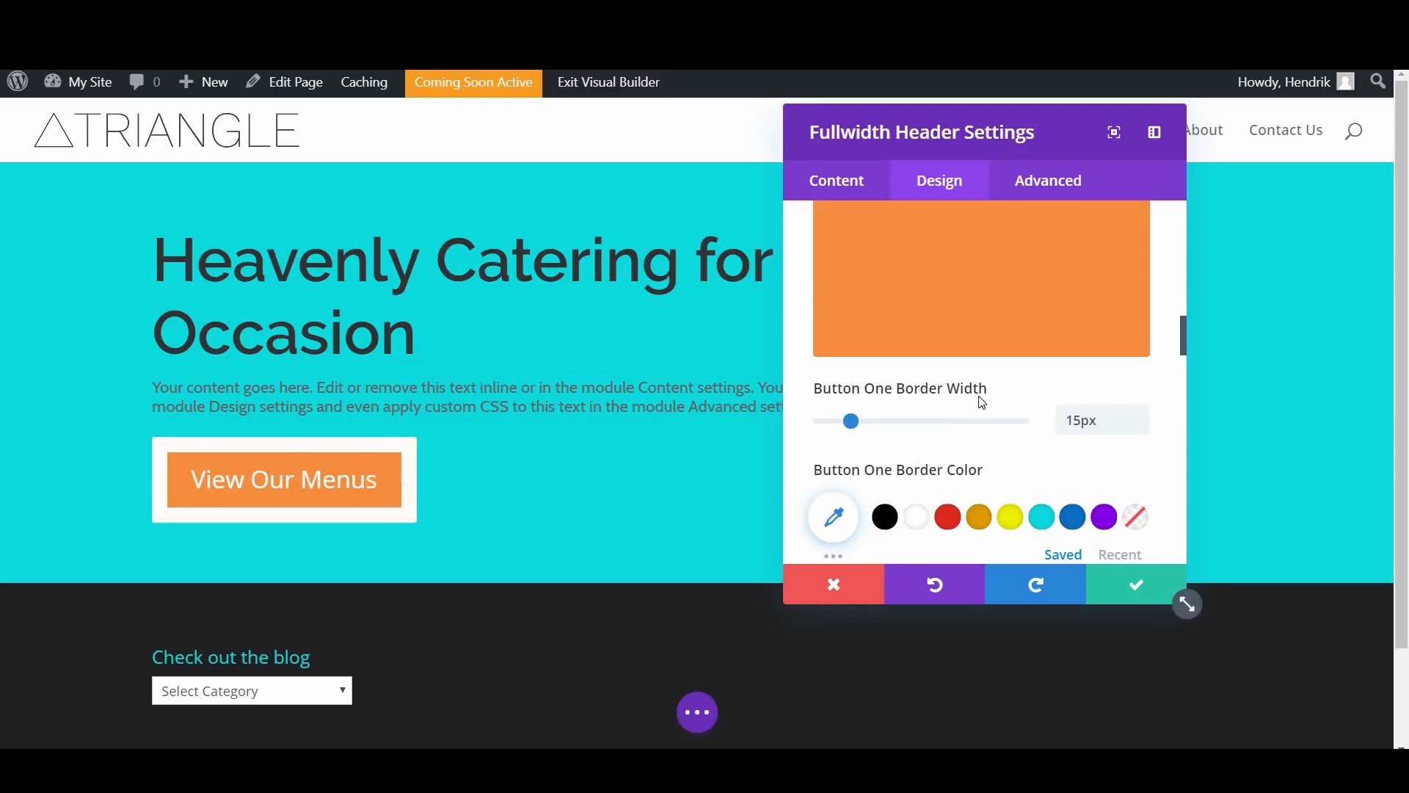
# Step: Copy Button One's background color code #f78e3d and apply it as the button's border color
pyautogui.scroll(-3, 972, 382)
pyautogui.scroll(5, 1123, 396)
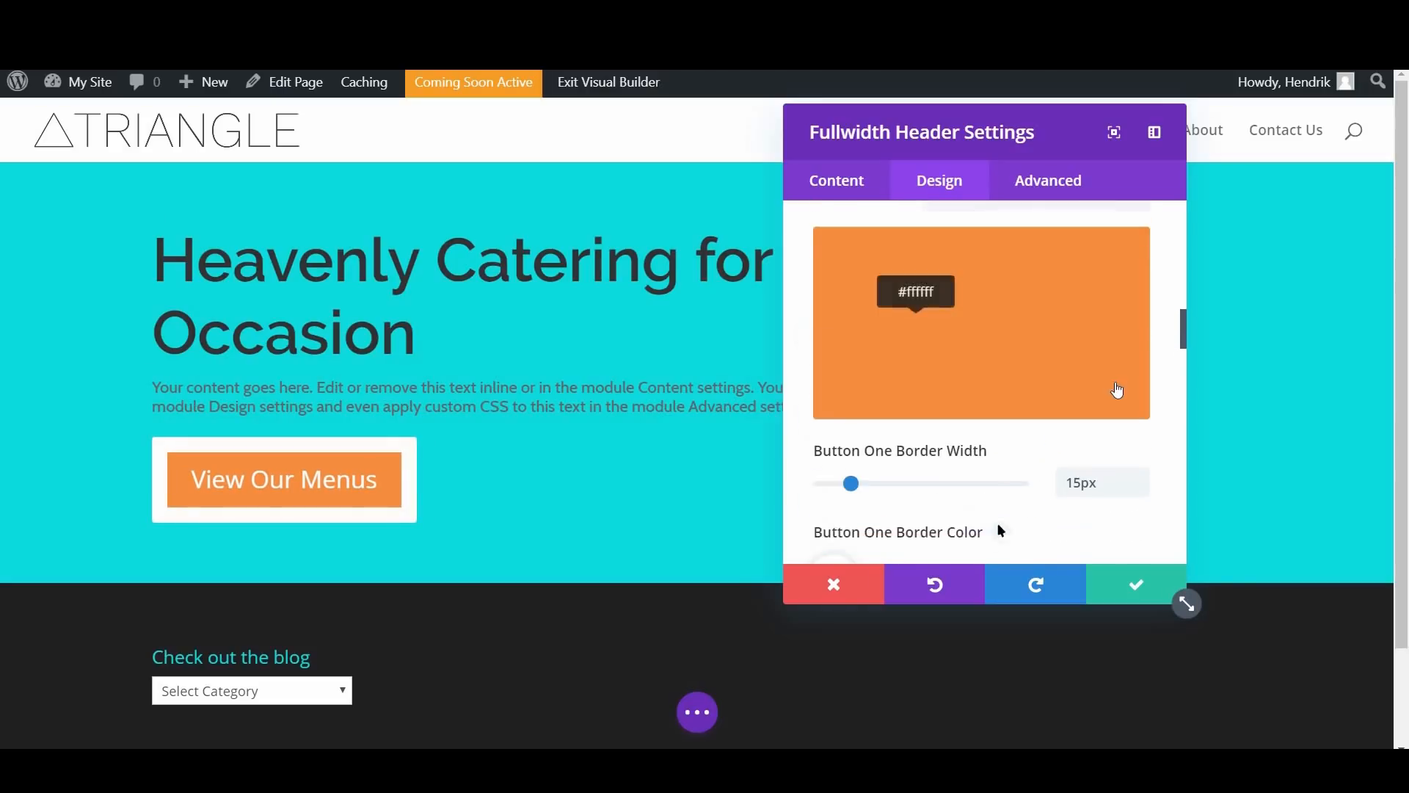
pyautogui.click(1090, 380)
pyautogui.moveTo(886, 374); pyautogui.dragTo(838, 373)
pyautogui.hotkey('ctrl', 'c')
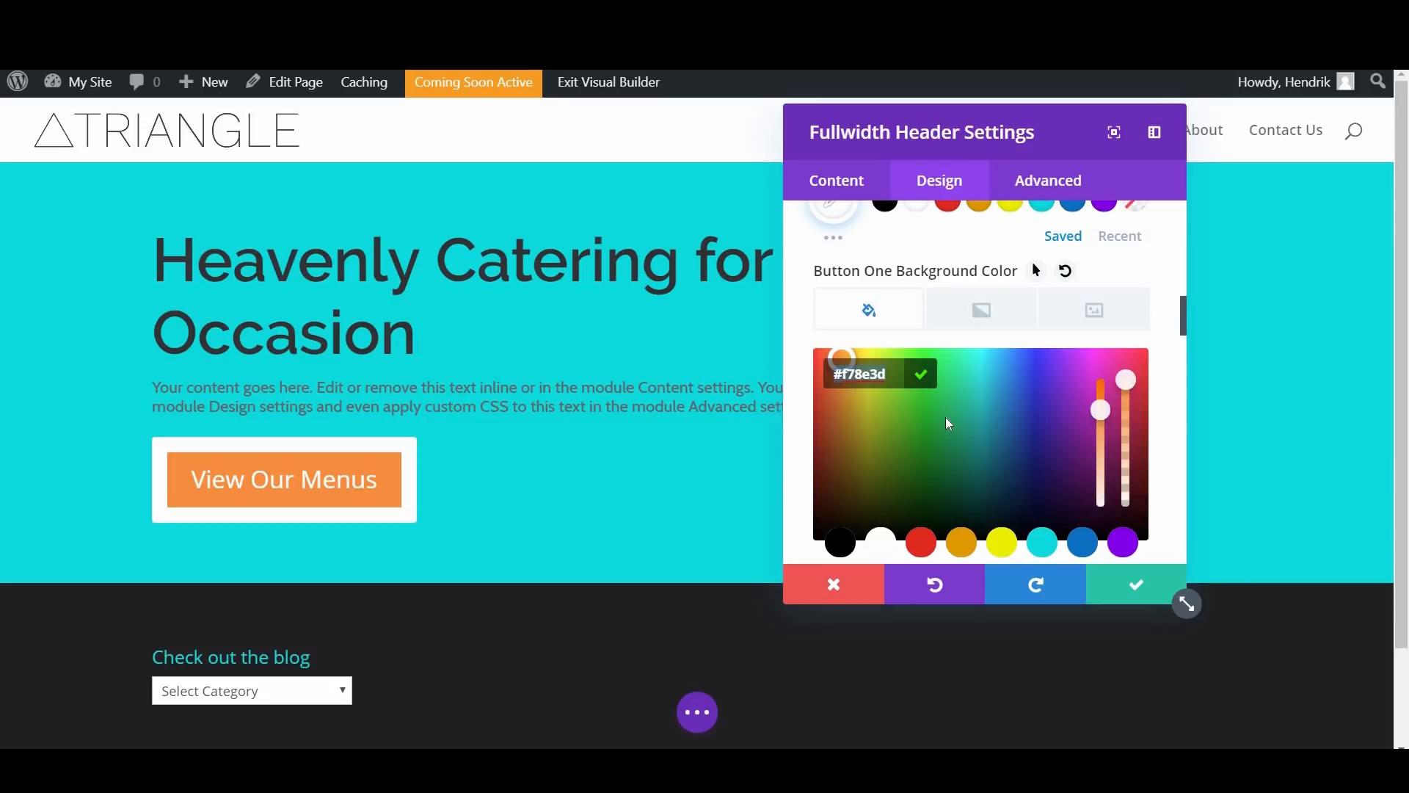
pyautogui.scroll(-5, 948, 424)
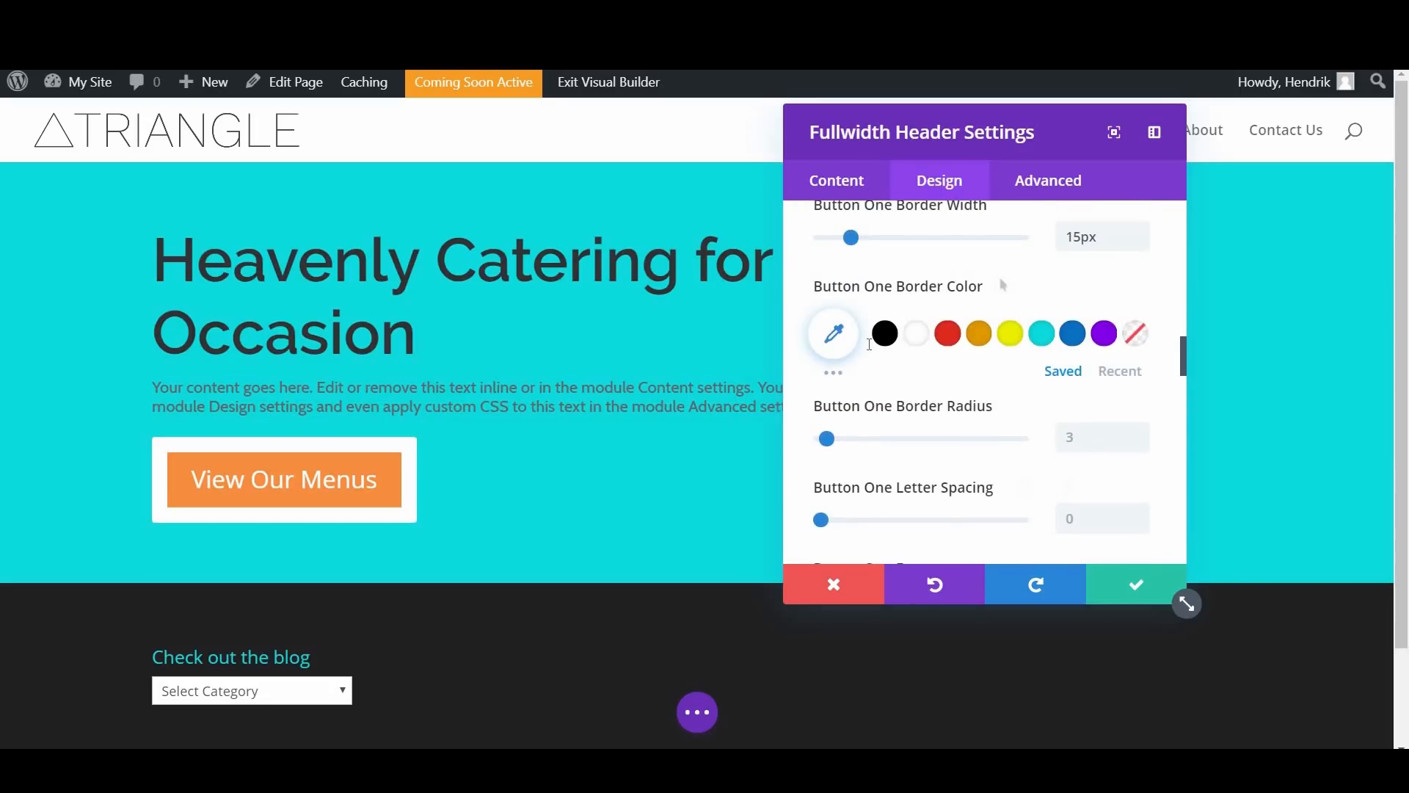
pyautogui.click(835, 335)
pyautogui.hotkey('ctrl', 'v')
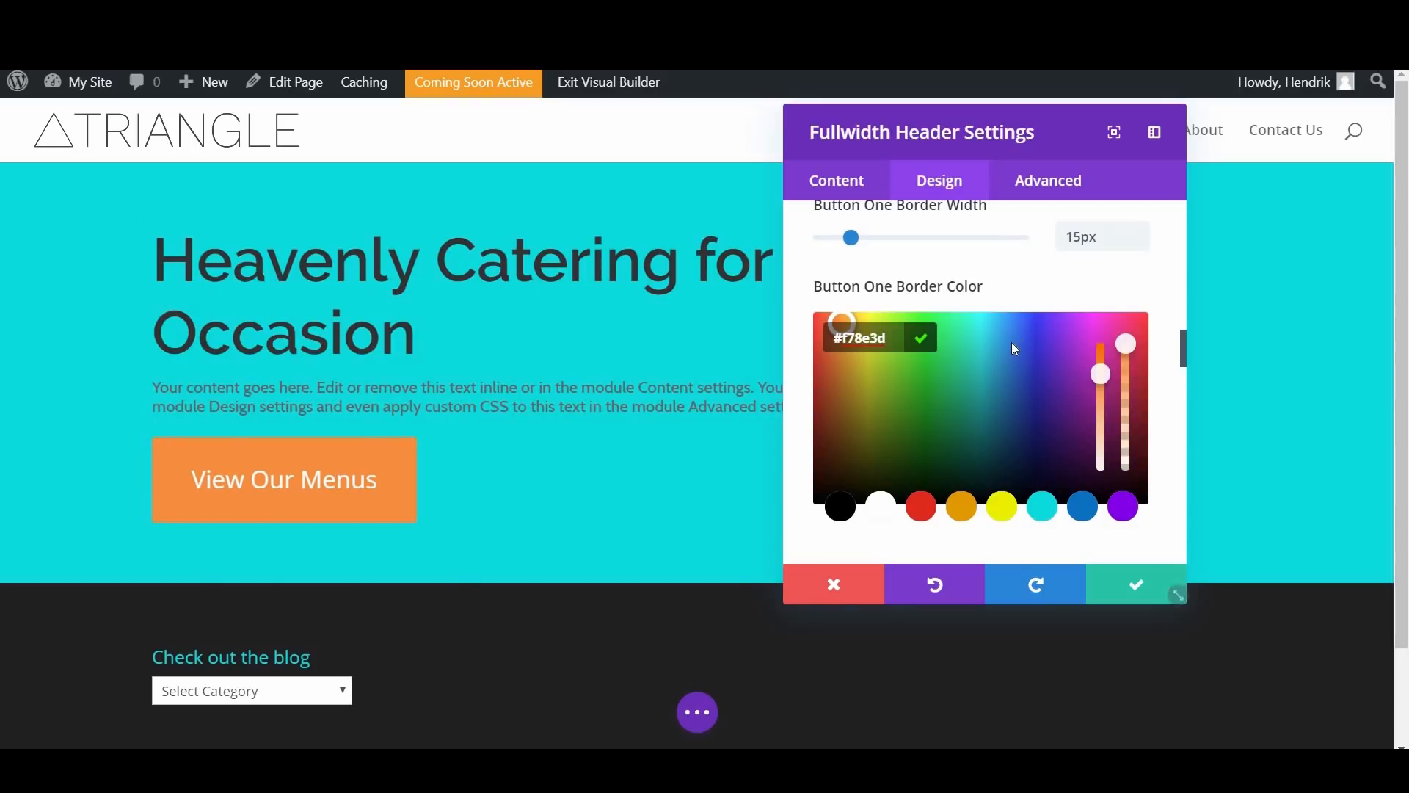
# Step: Round Button One's corners with a 7px border radius
pyautogui.scroll(-3, 840, 346)
pyautogui.scroll(-1, 841, 347)
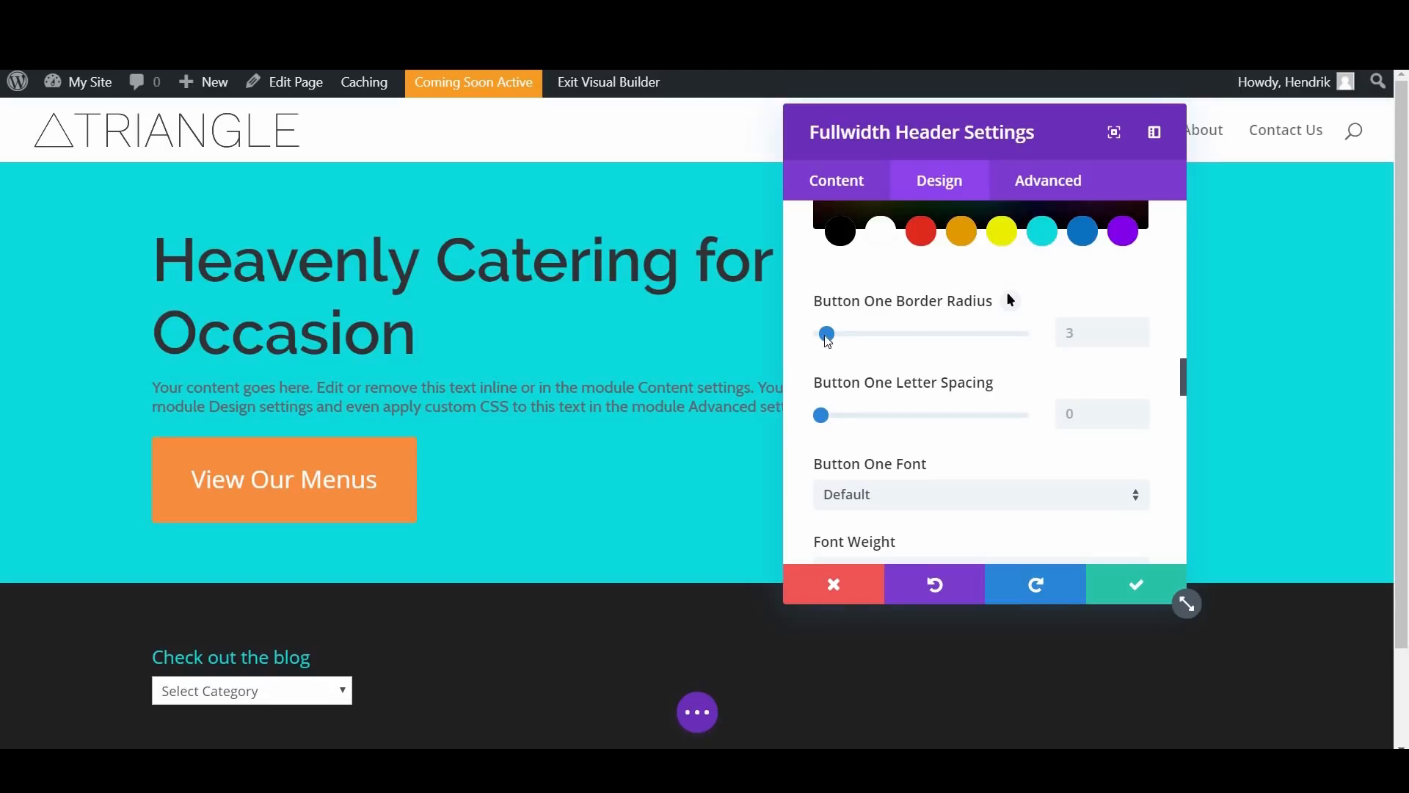
pyautogui.click(875, 340)
pyautogui.moveTo(925, 351); pyautogui.dragTo(838, 337)
pyautogui.scroll(-2, 928, 373)
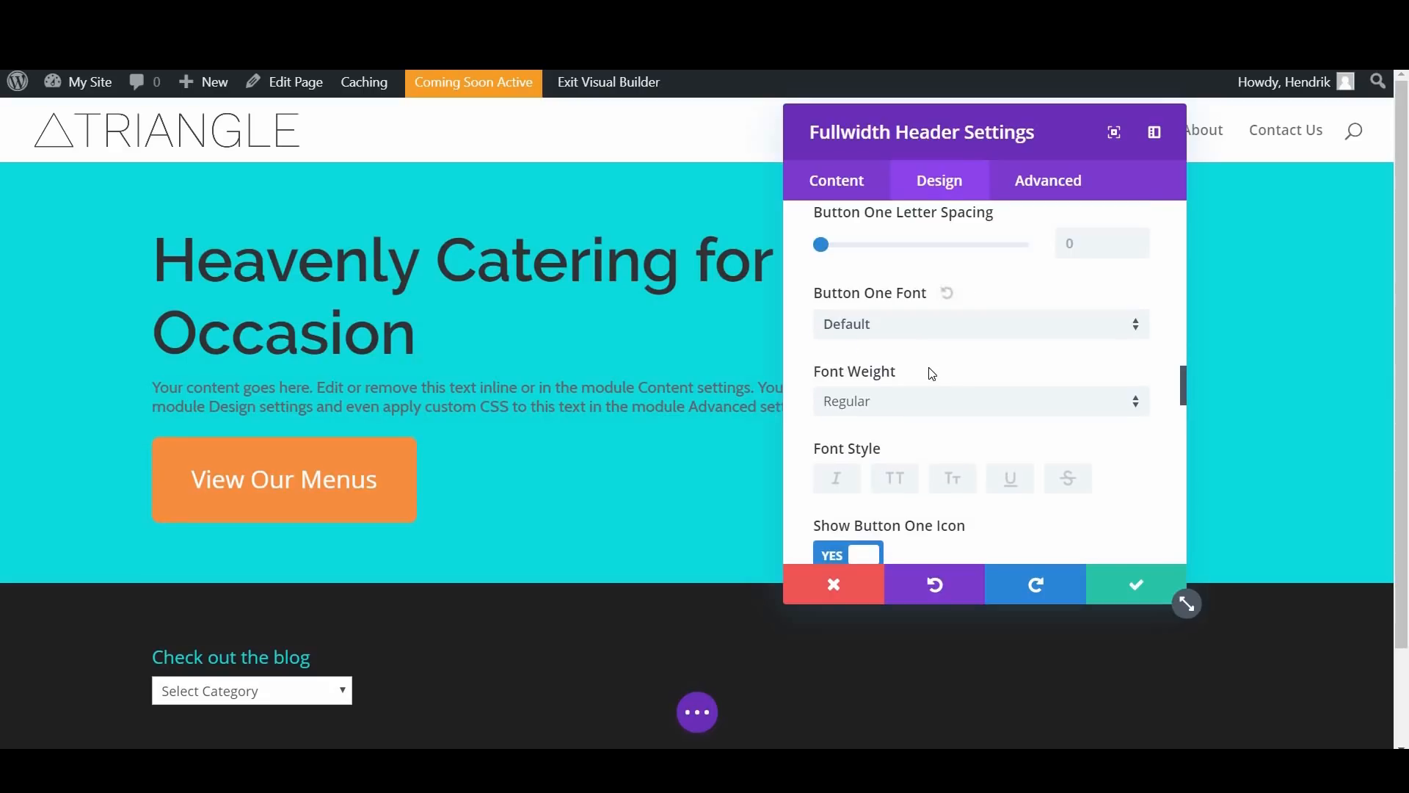
# Step: Set Button One's letter spacing to 5px
pyautogui.scroll(1, 933, 381)
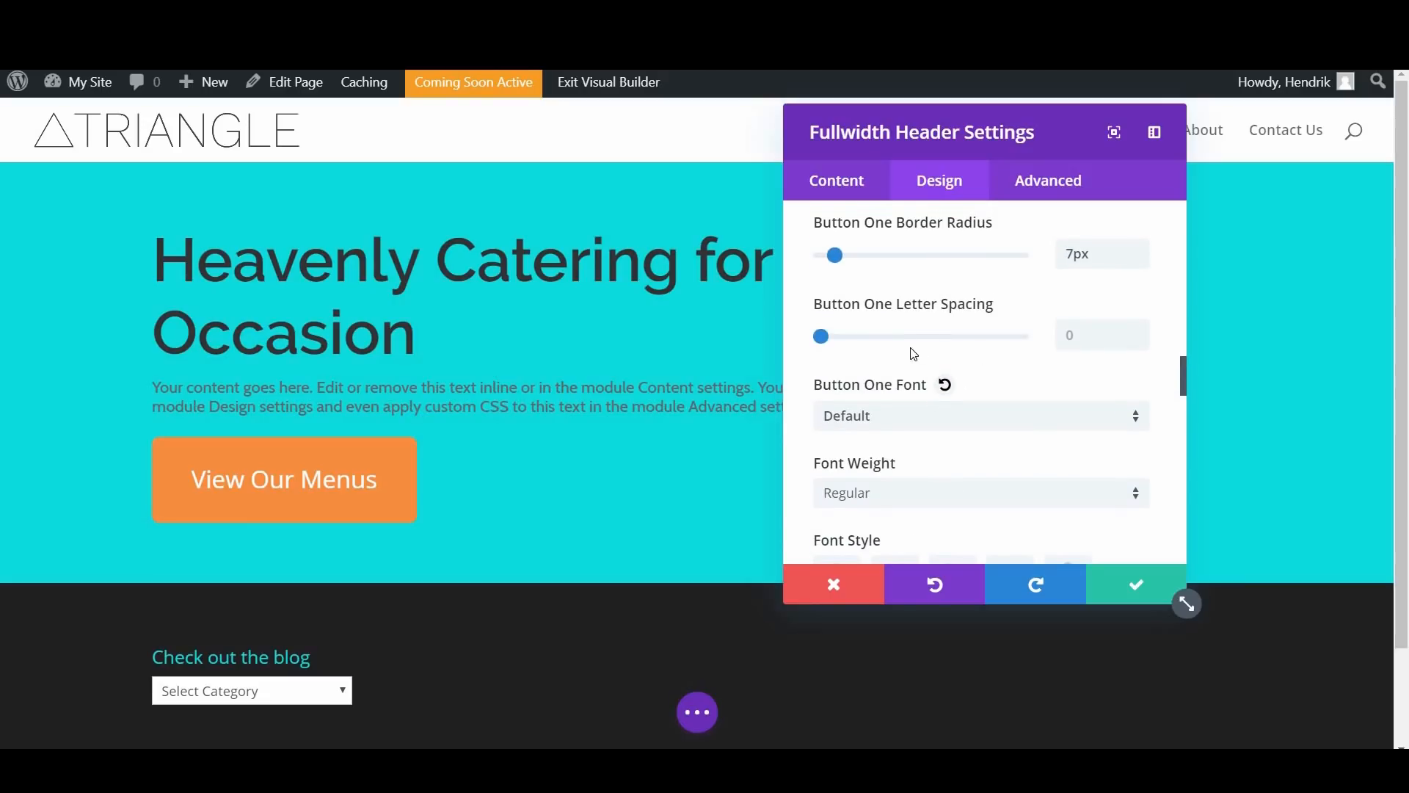
pyautogui.scroll(-1, 894, 353)
pyautogui.scroll(1, 824, 345)
pyautogui.moveTo(836, 342)
pyautogui.mouseDown()
pyautogui.moveTo(821, 342)
pyautogui.moveTo(835, 344)
pyautogui.mouseUp()
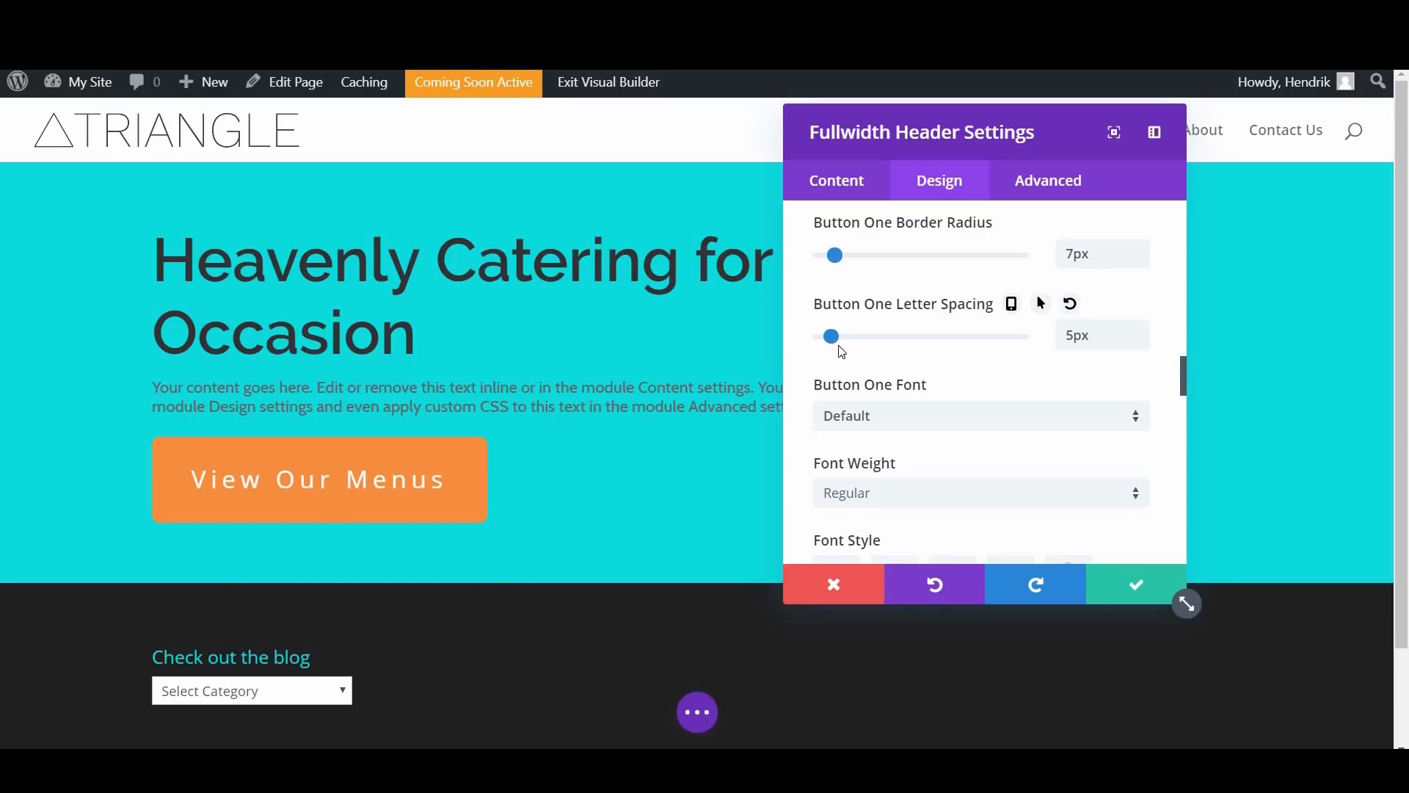
# Step: Change Button One's font to Cabin
pyautogui.scroll(-1, 868, 374)
pyautogui.scroll(1, 866, 372)
pyautogui.scroll(-1, 859, 334)
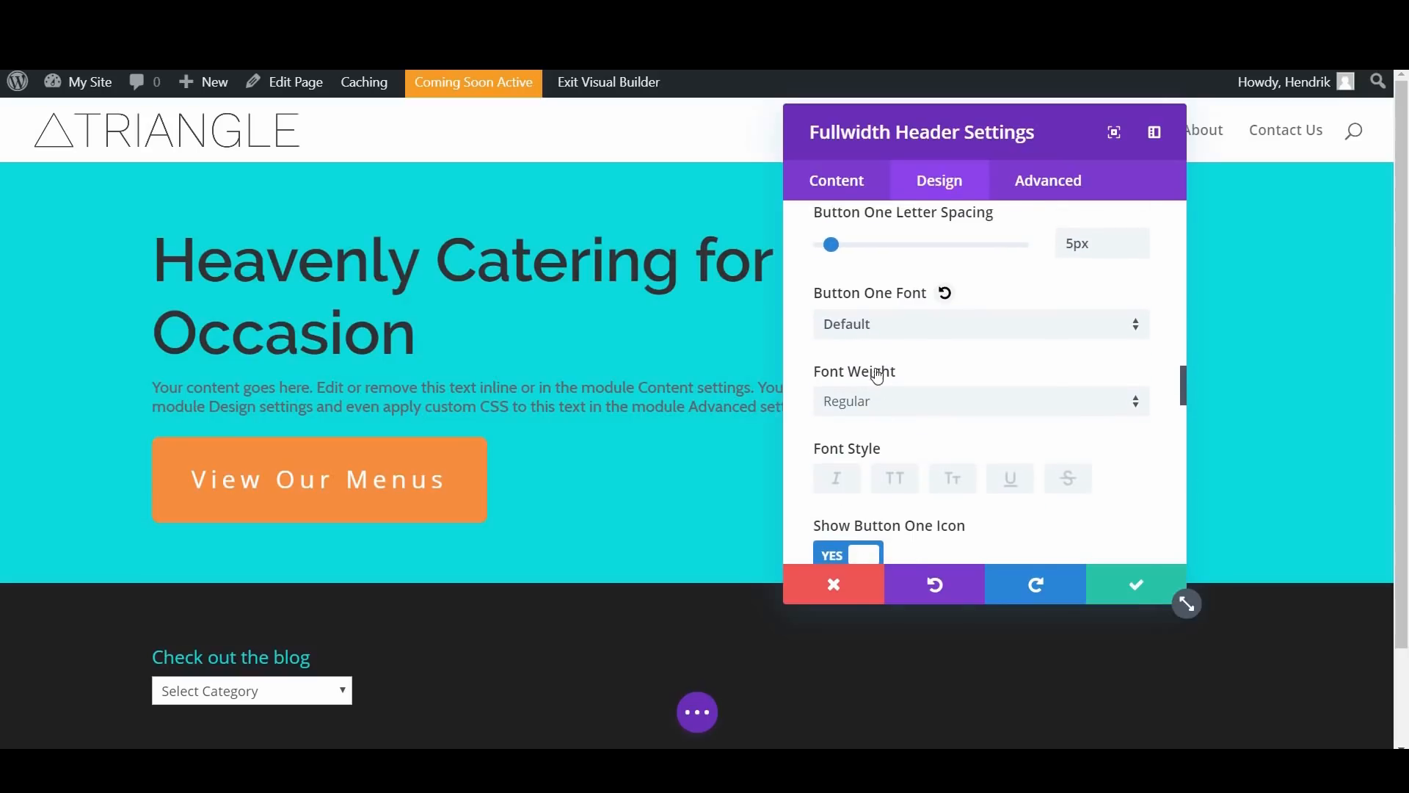
pyautogui.click(877, 323)
pyautogui.click(873, 258)
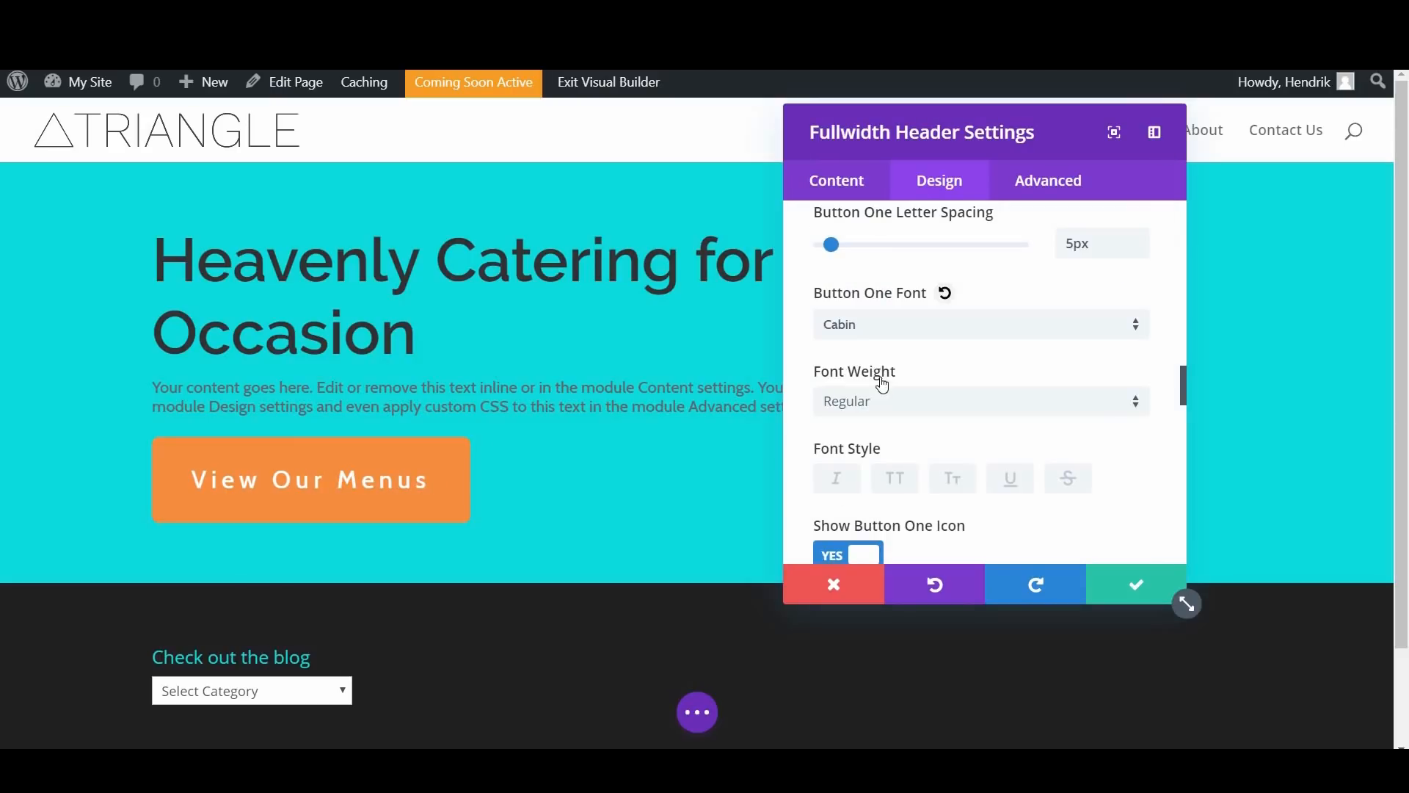
# Step: Try the Medium weight for Button One's font and return it to Regular
pyautogui.scroll(-1, 875, 323)
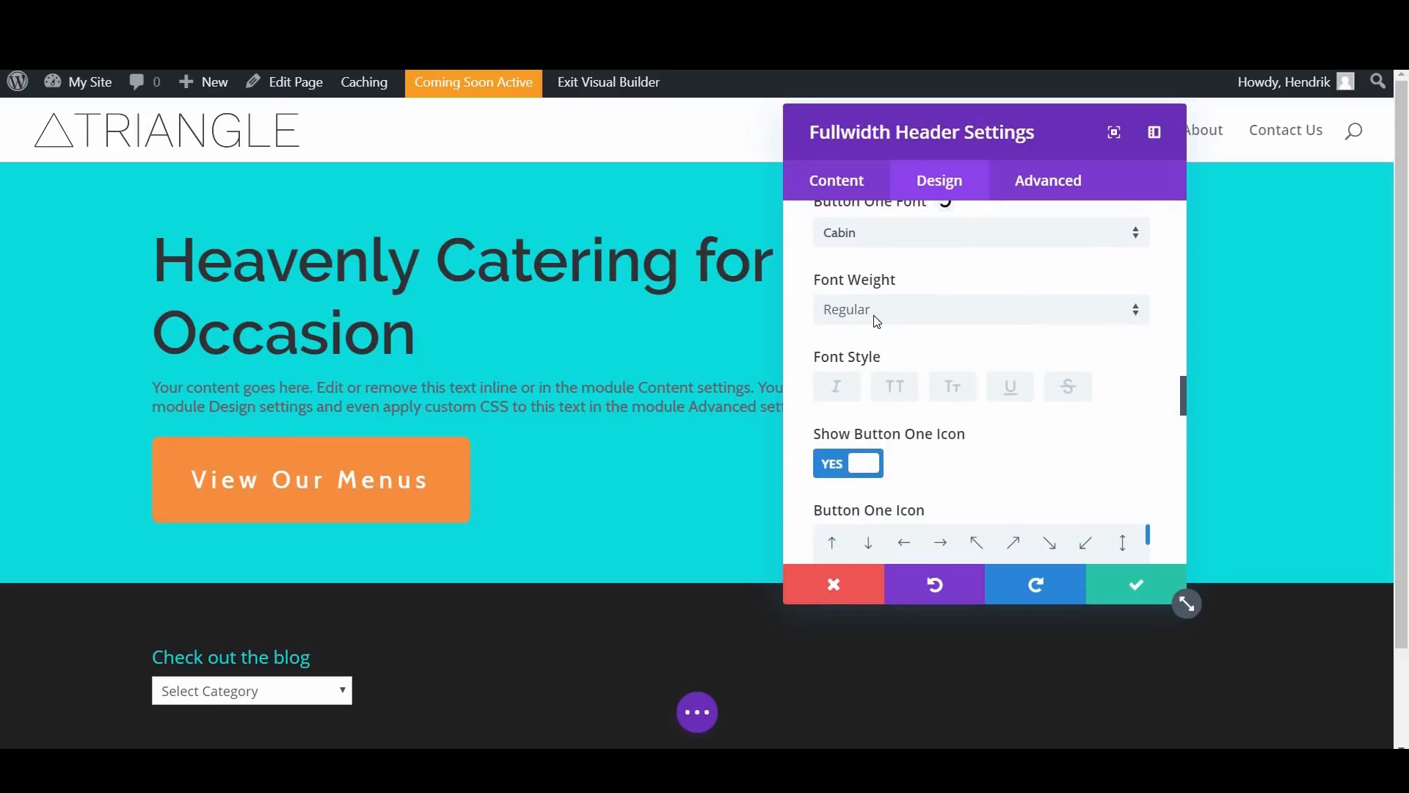
pyautogui.scroll(-1, 877, 321)
pyautogui.scroll(1, 883, 320)
pyautogui.click(891, 310)
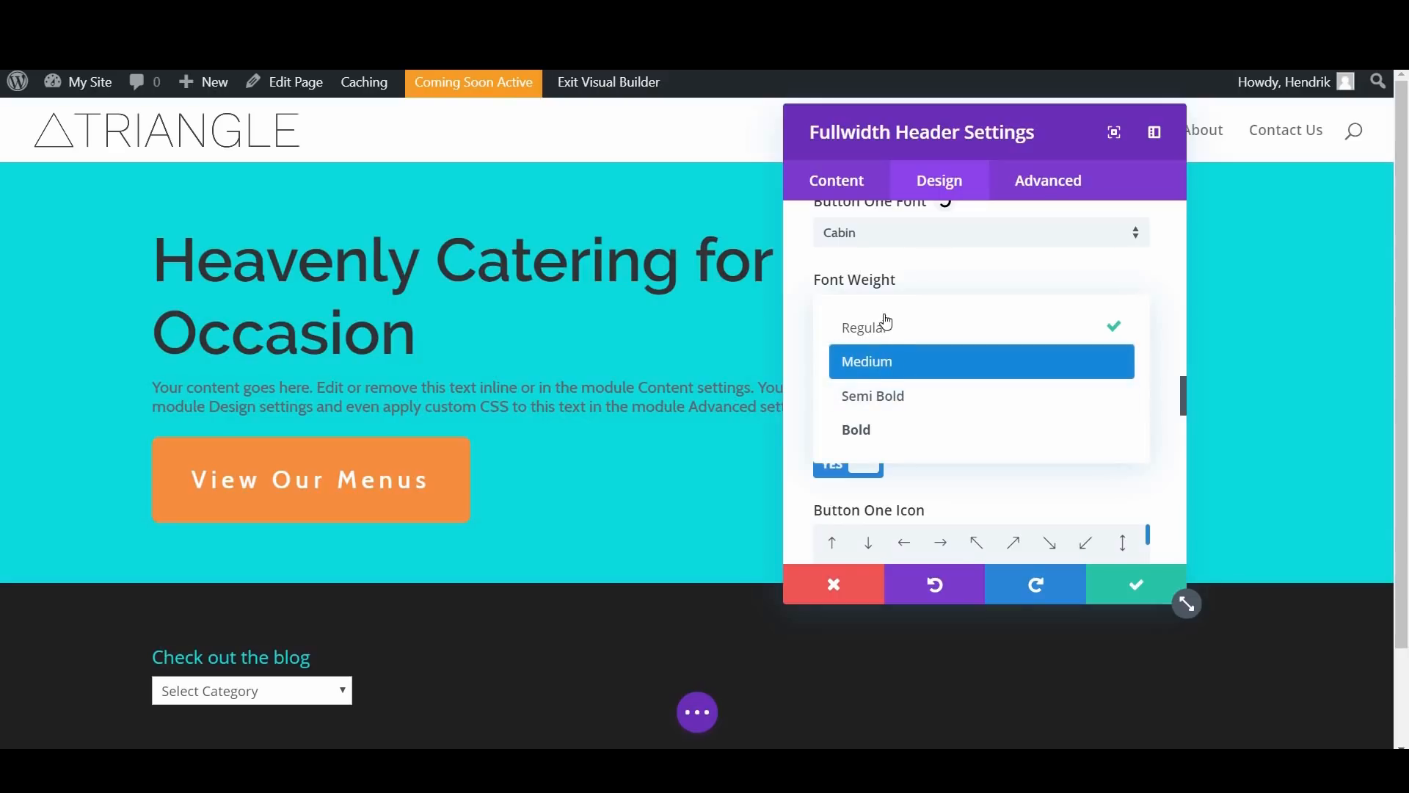
pyautogui.click(889, 361)
pyautogui.click(893, 311)
pyautogui.click(893, 325)
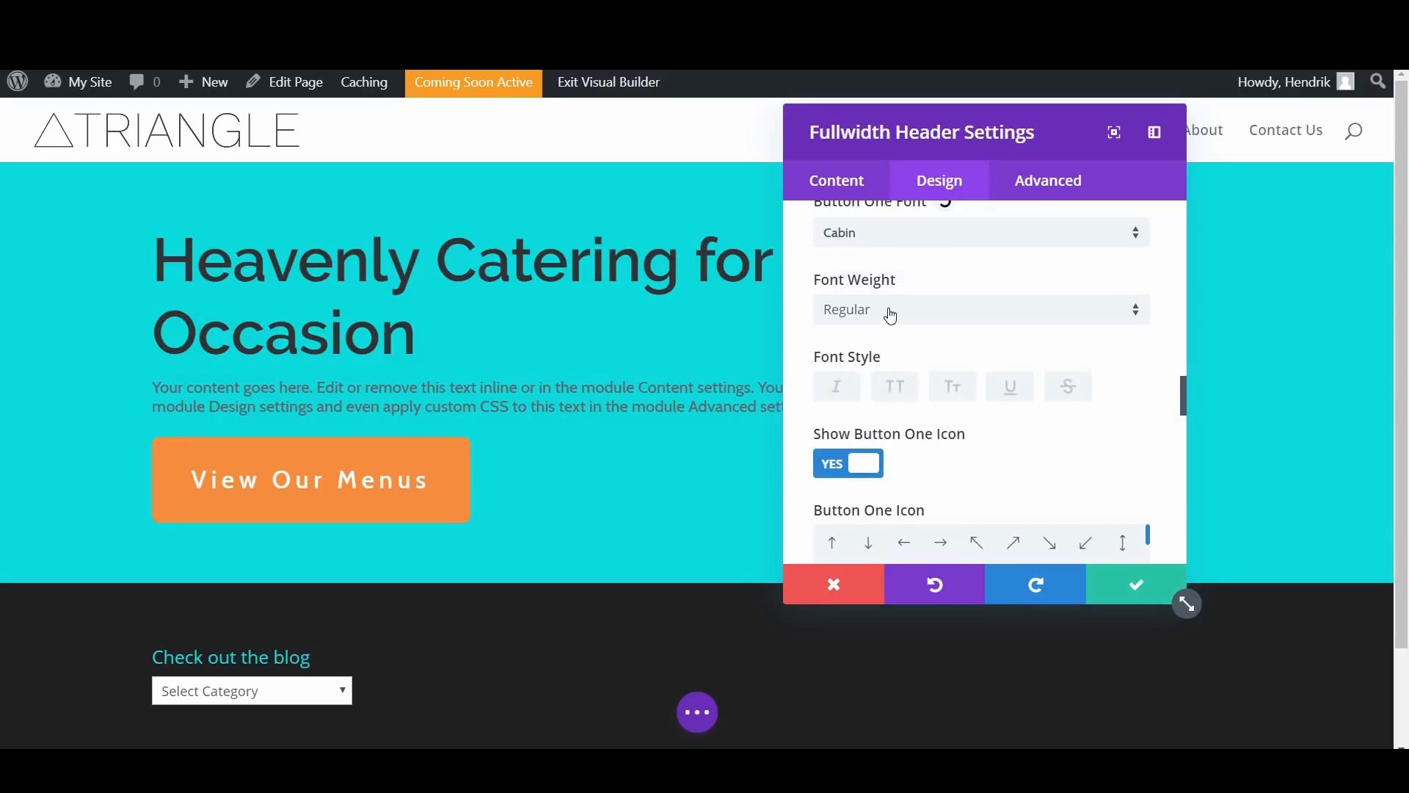
# Step: Set Button One's font style to uppercase and choose the right-pointing arrow as its icon
pyautogui.scroll(-1, 890, 312)
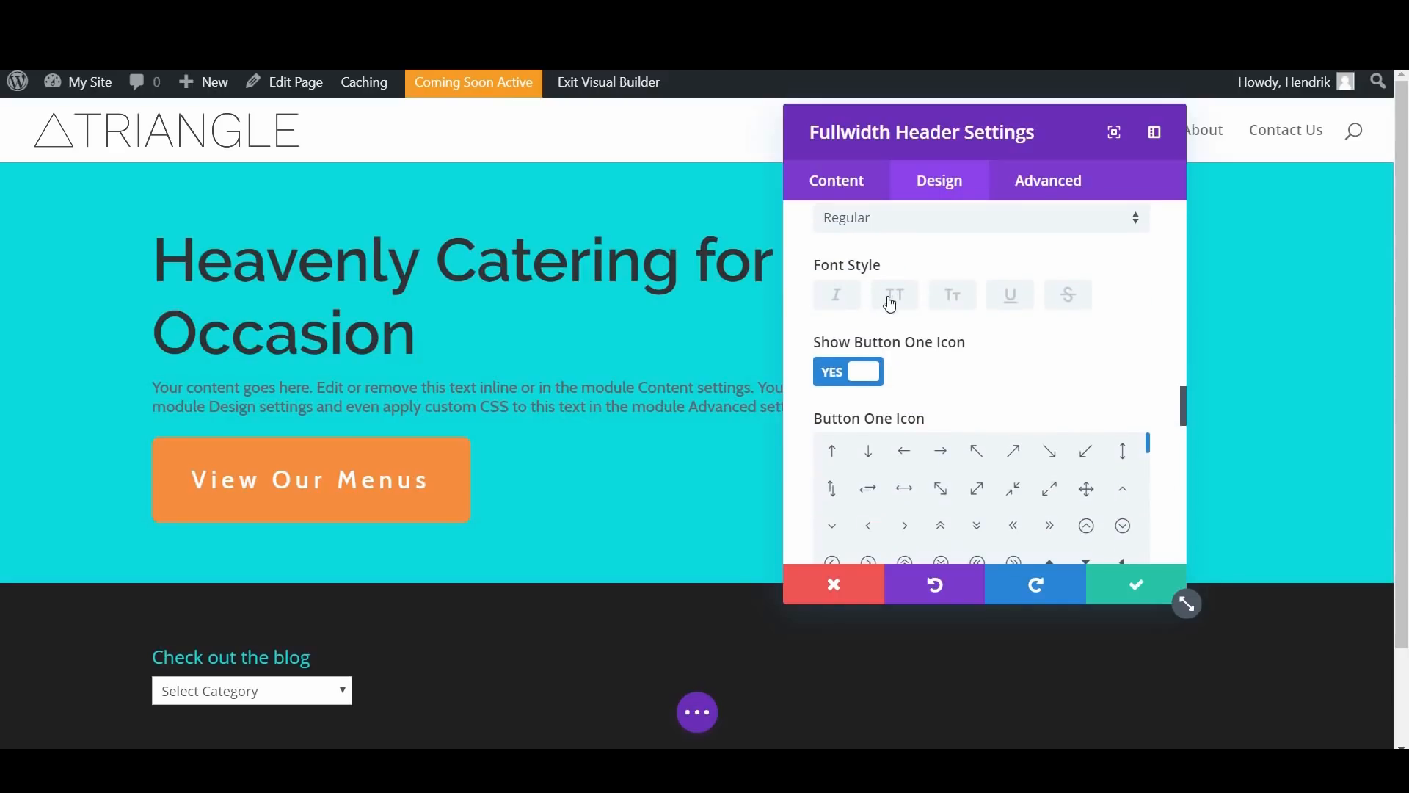
pyautogui.click(896, 296)
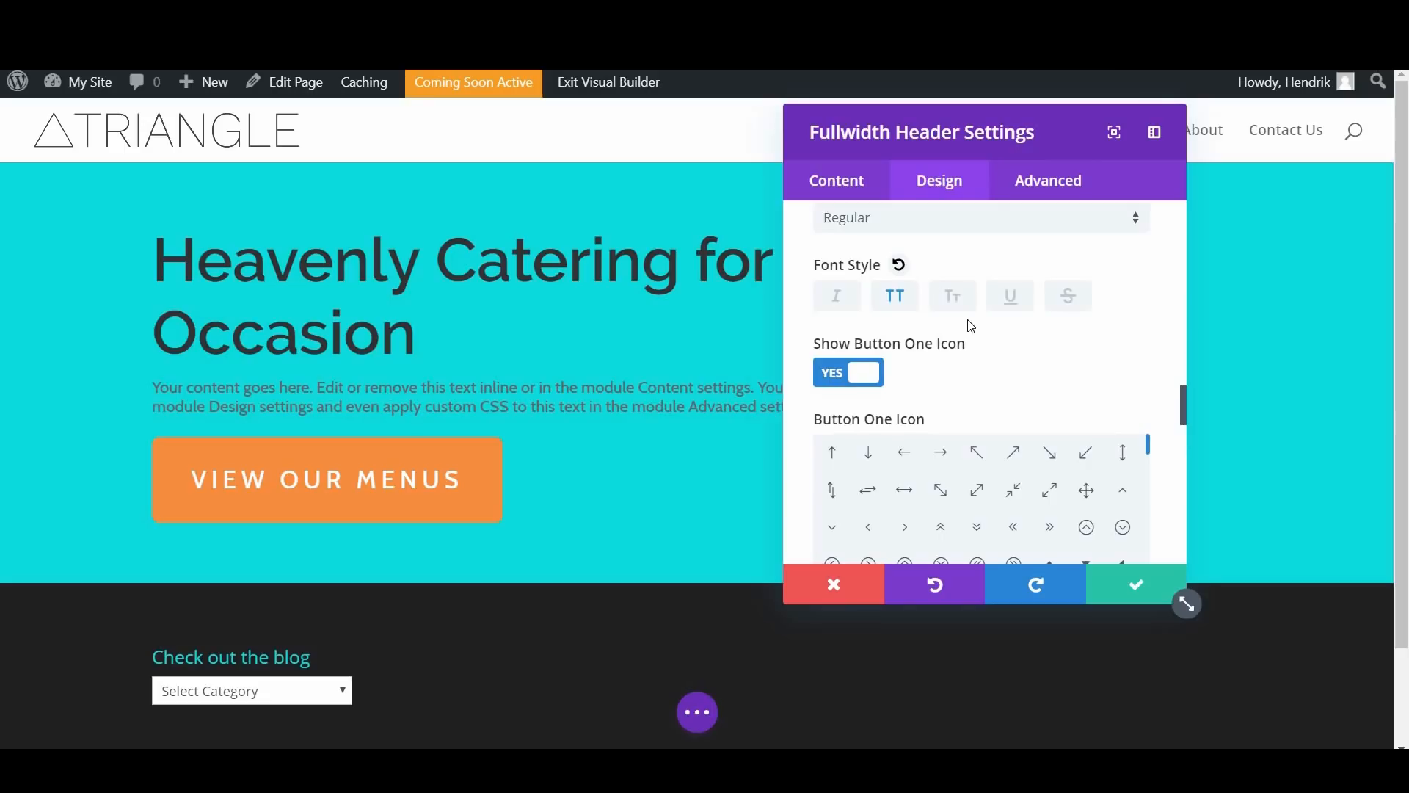
pyautogui.scroll(-2, 969, 324)
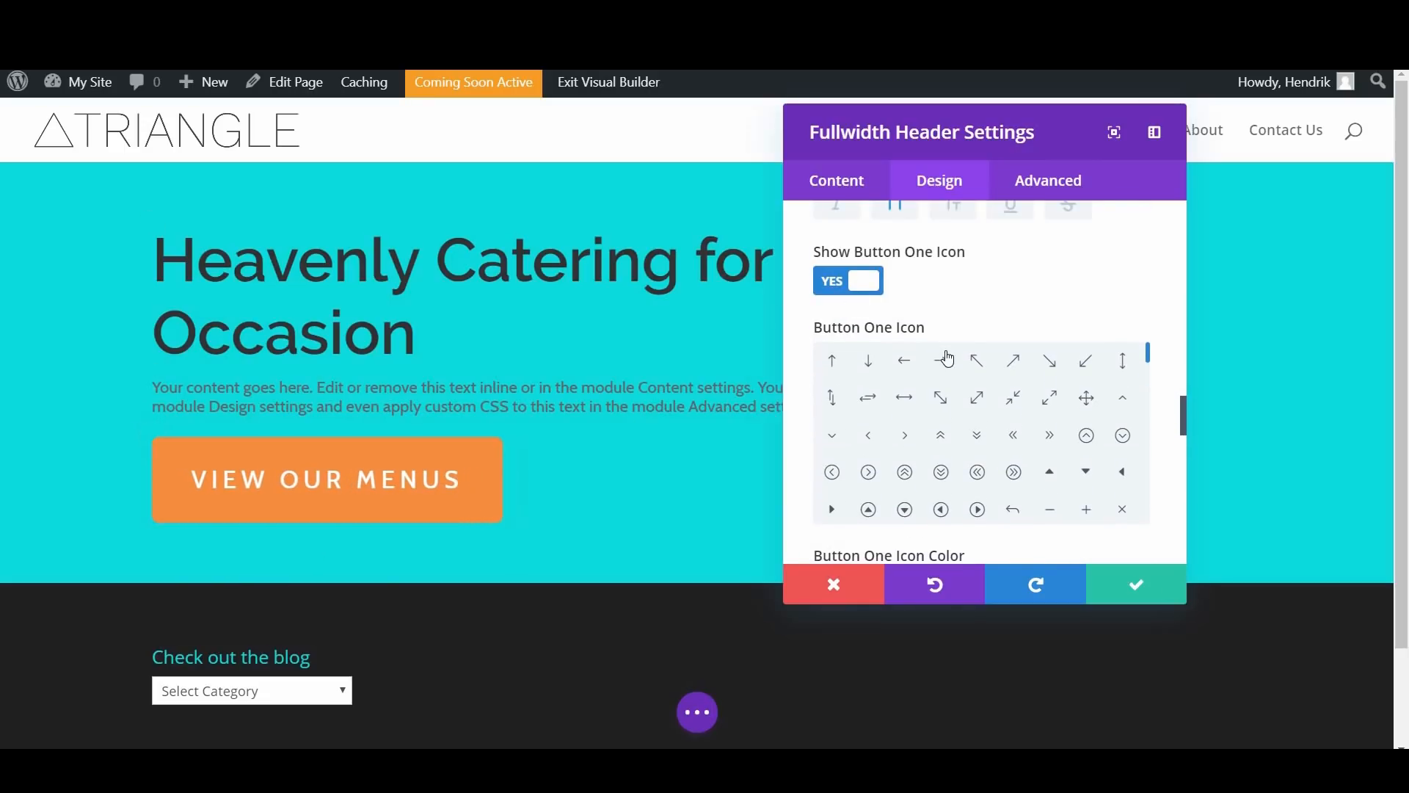
pyautogui.scroll(-2, 928, 404)
pyautogui.scroll(2, 910, 443)
pyautogui.click(905, 436)
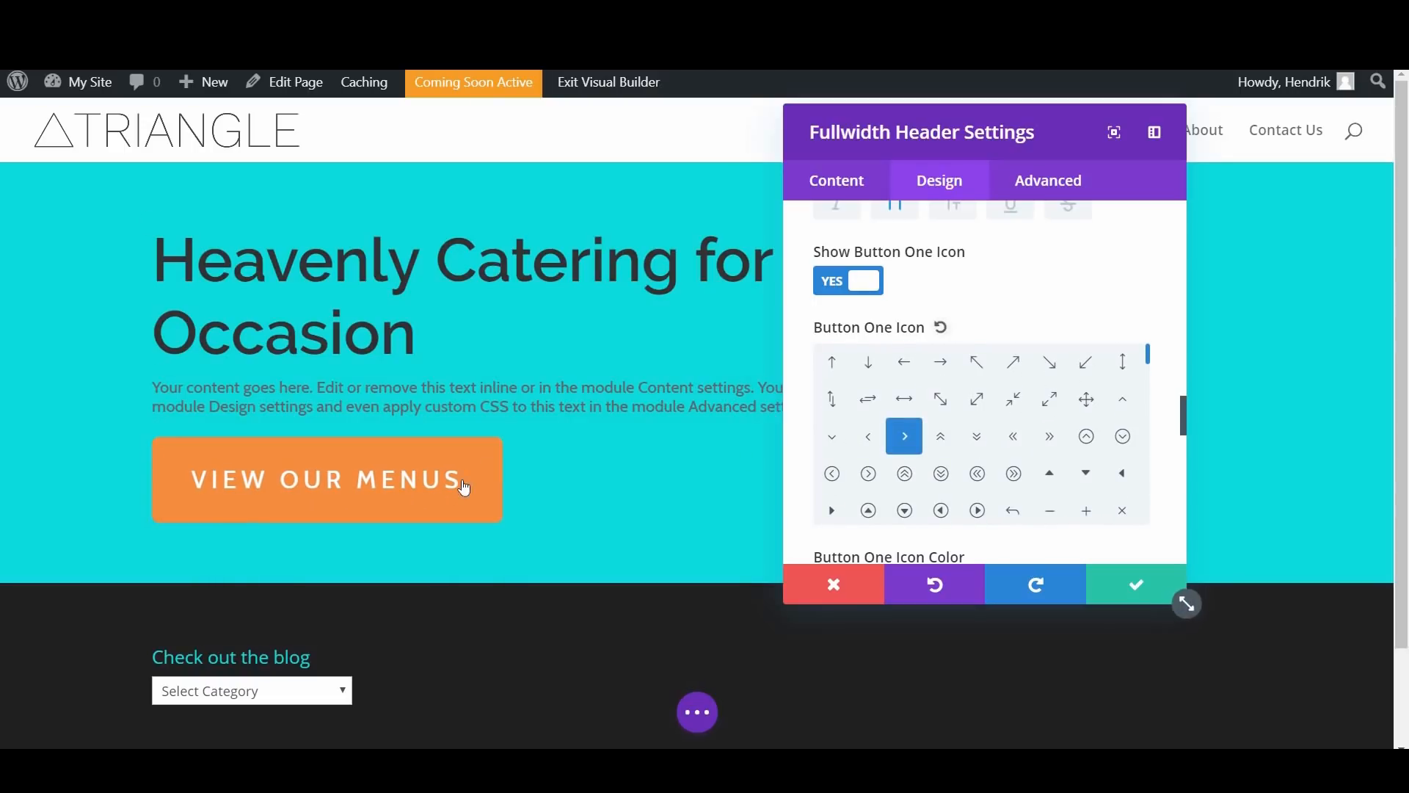
pyautogui.click(940, 364)
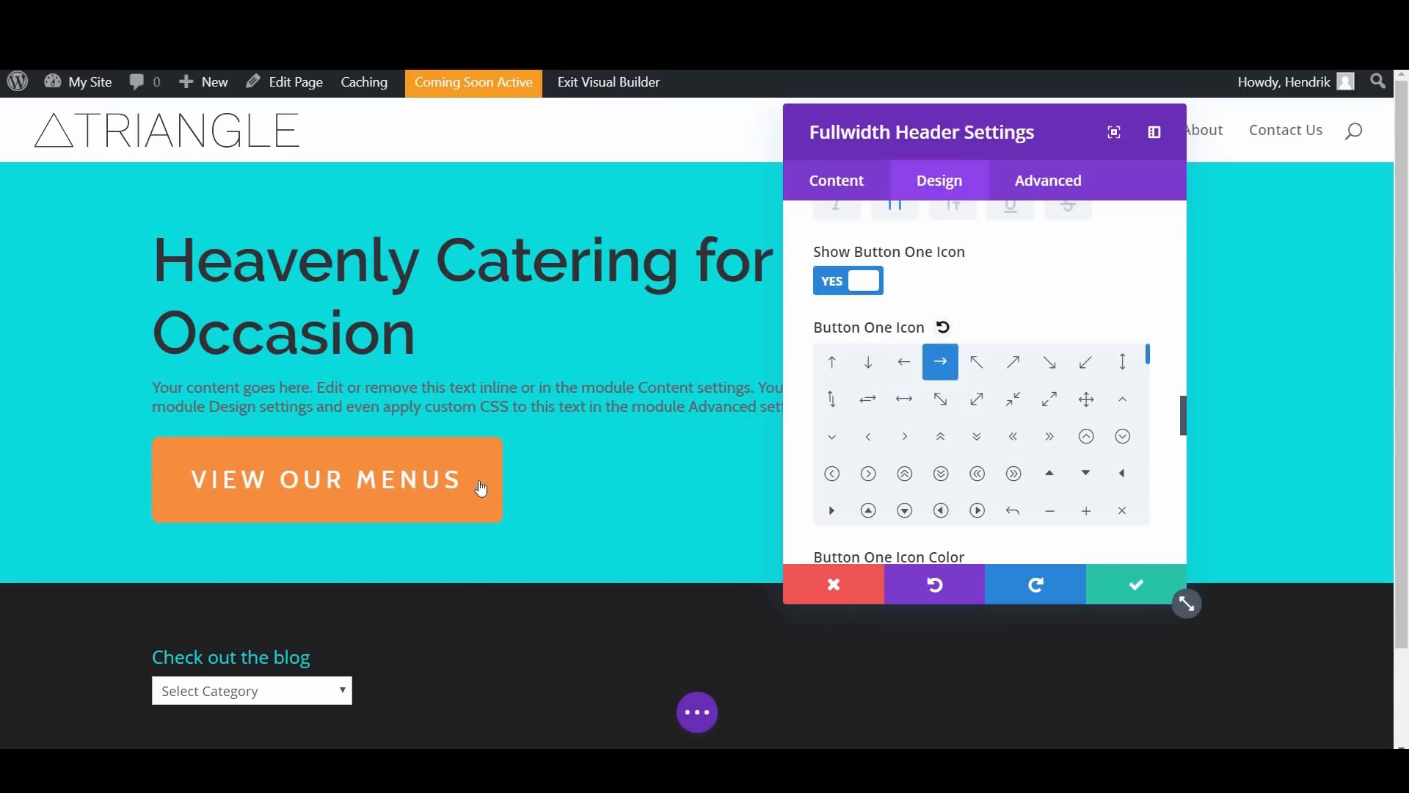
pyautogui.click(977, 364)
pyautogui.click(944, 367)
# Step: Try showing Button One's icon permanently and return it to showing only on hover
pyautogui.scroll(-2, 1027, 441)
pyautogui.scroll(-4, 1086, 368)
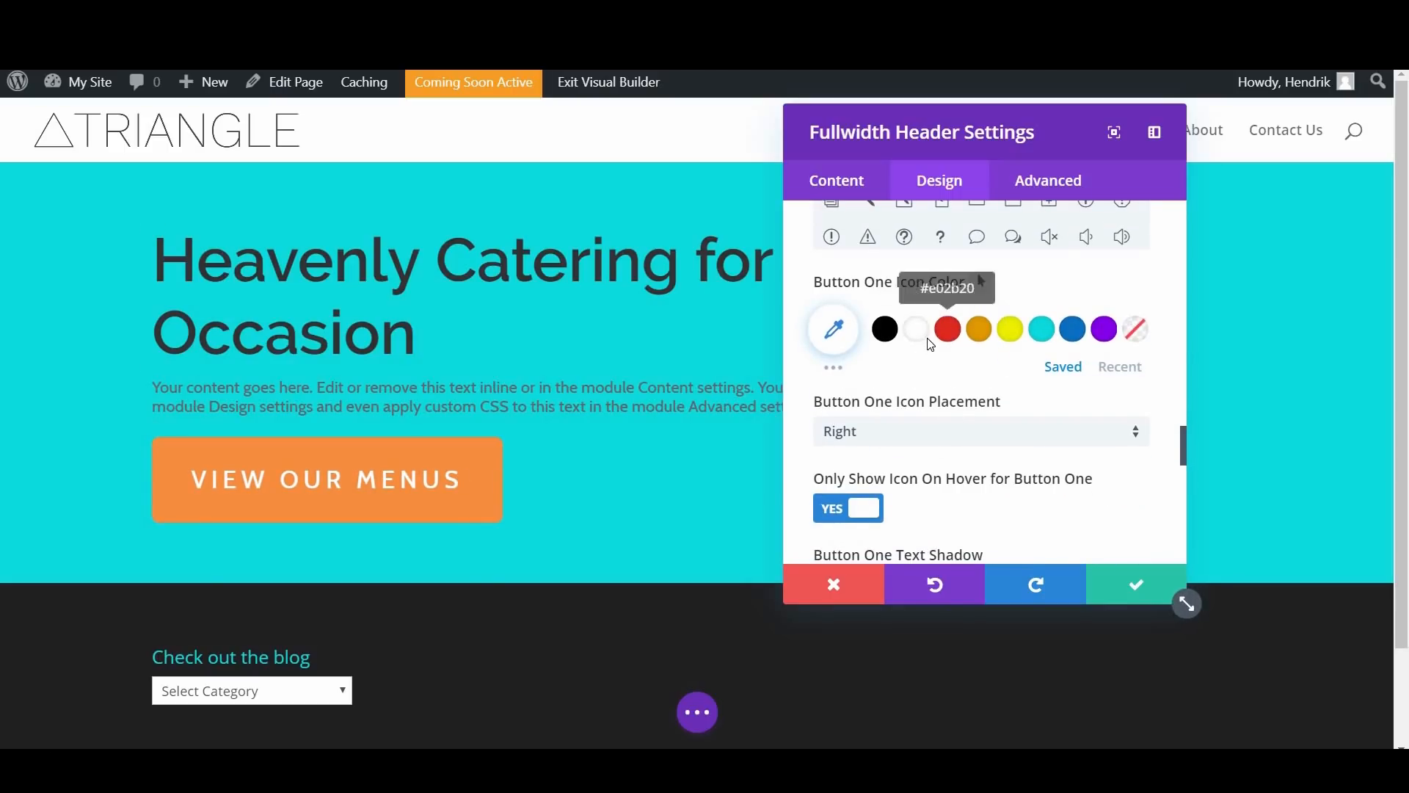
pyautogui.scroll(-3, 983, 308)
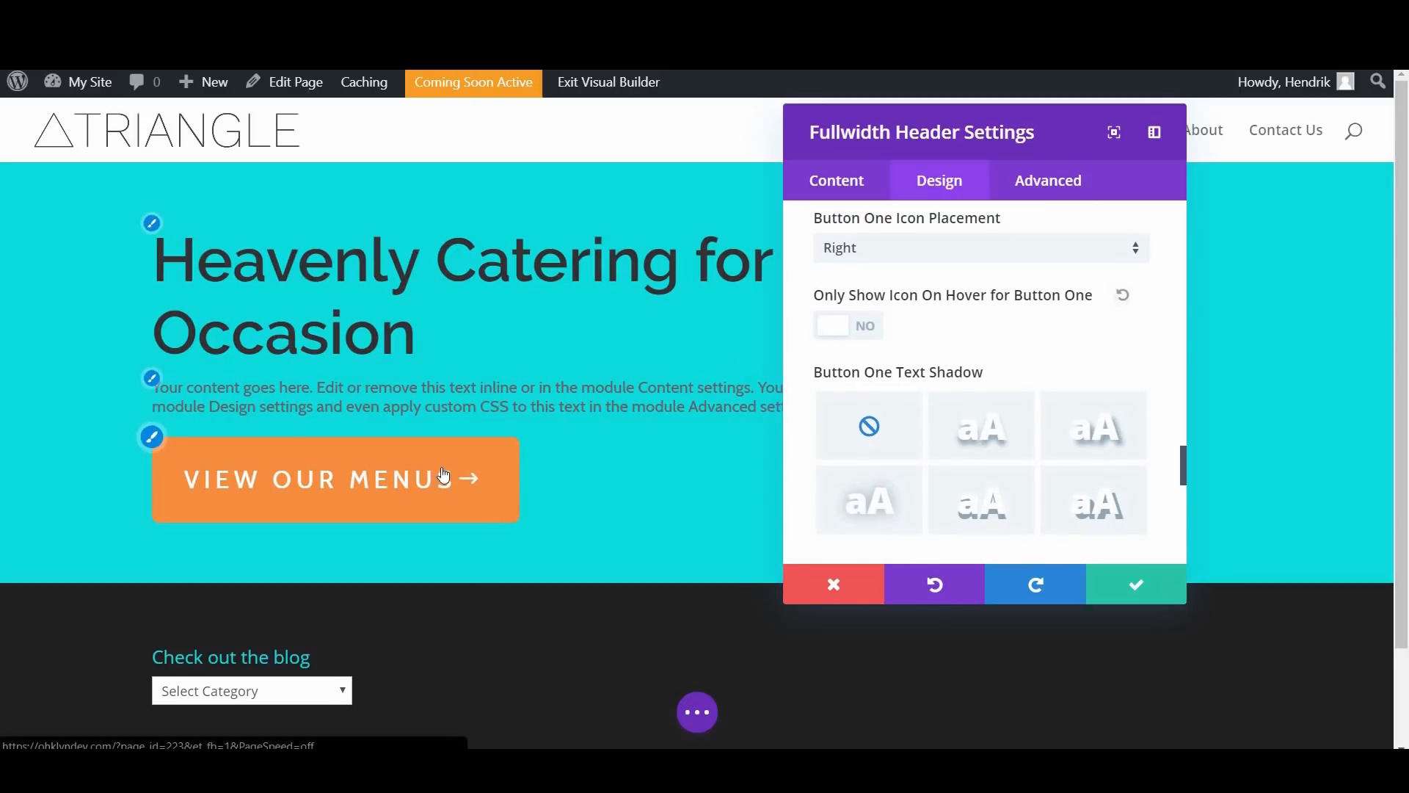
pyautogui.click(852, 329)
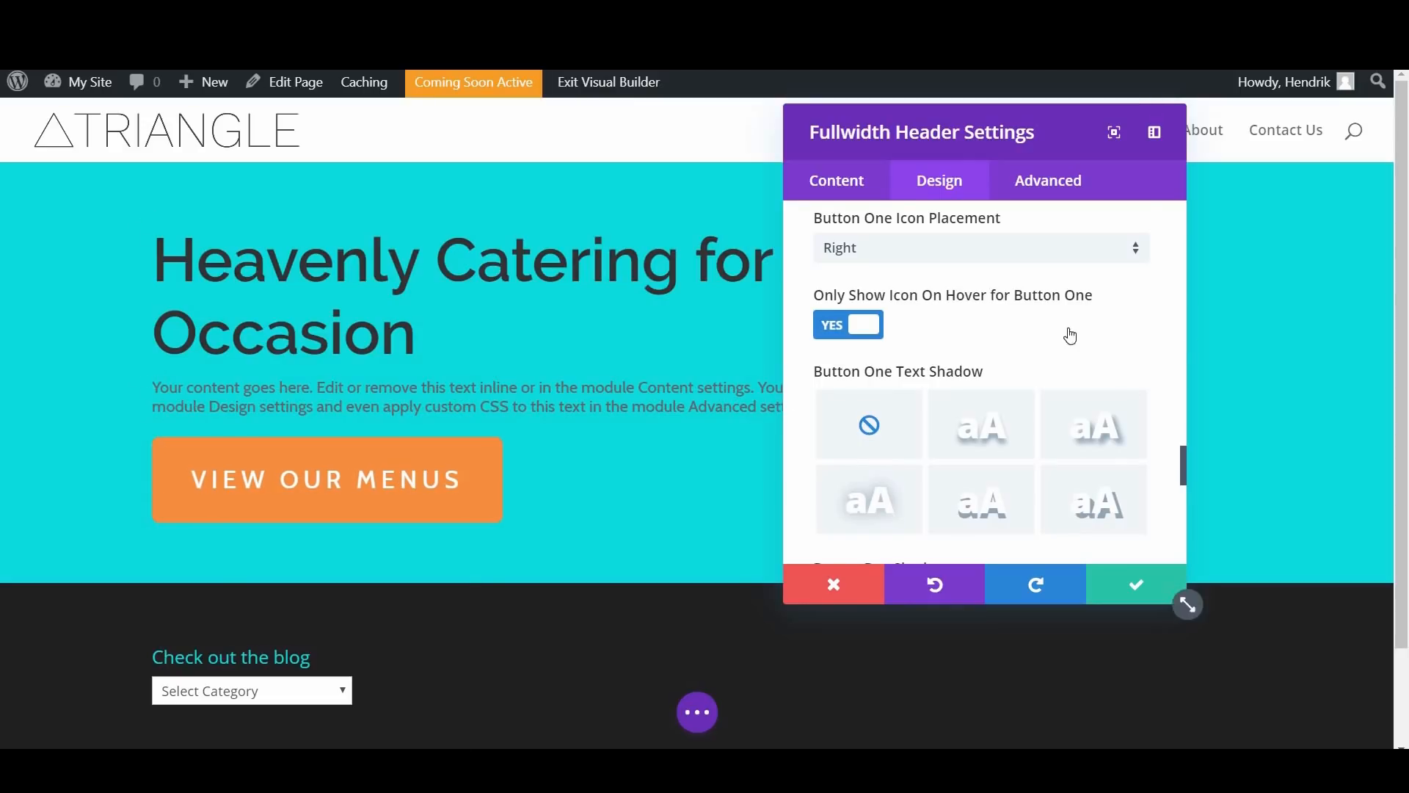
# Step: Try the box shadow presets for Button One and apply the soft shadow below the button
pyautogui.scroll(-3, 1066, 334)
pyautogui.scroll(2, 970, 341)
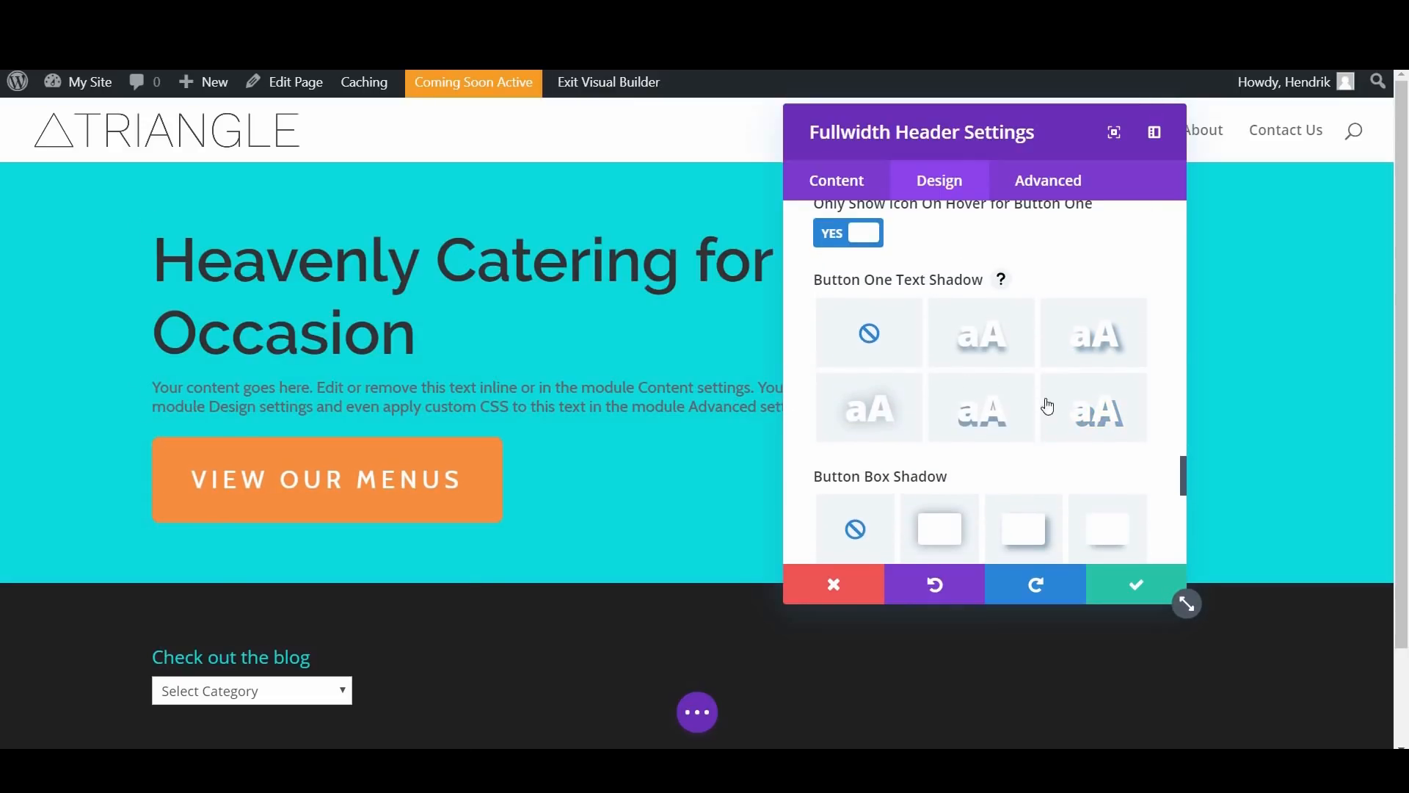
pyautogui.scroll(-3, 1058, 378)
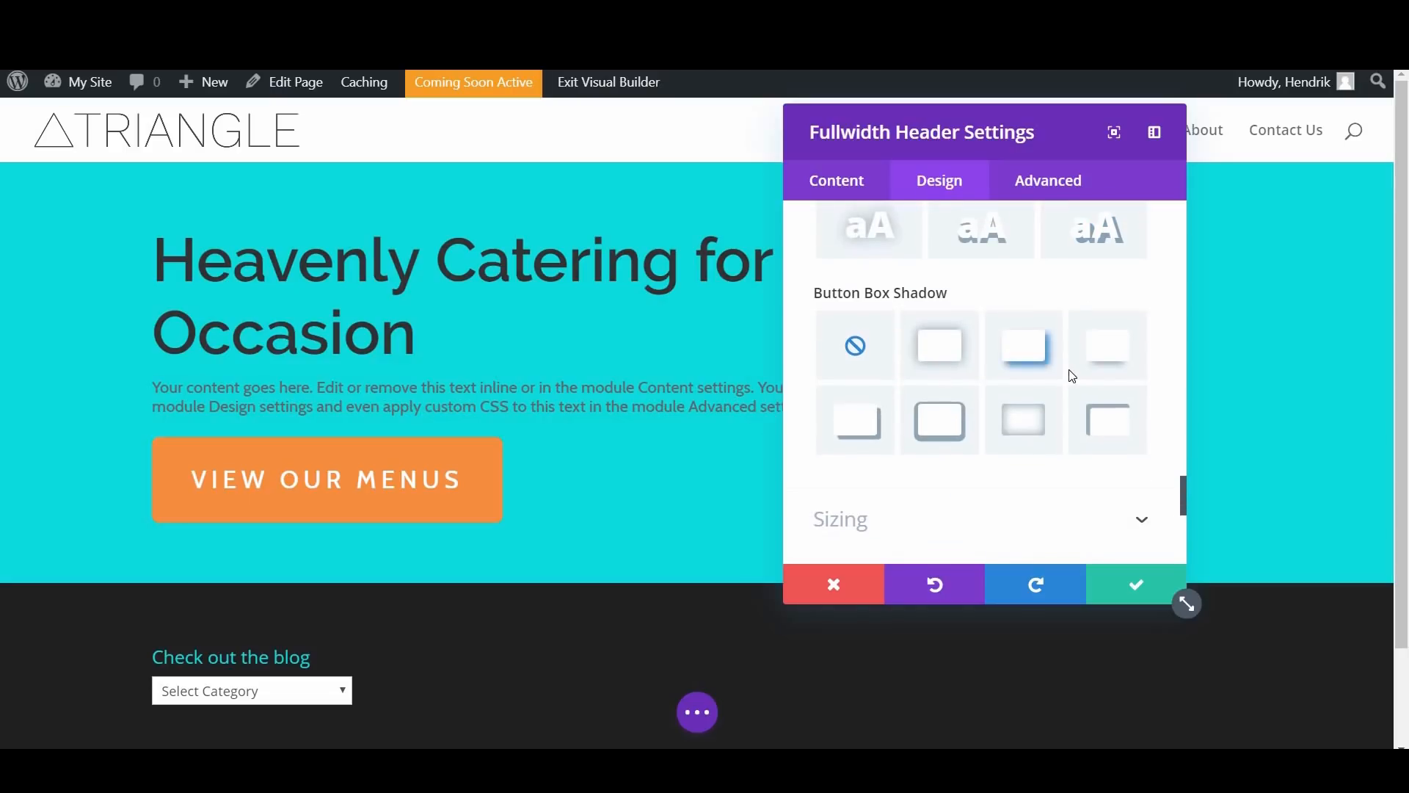
pyautogui.click(973, 347)
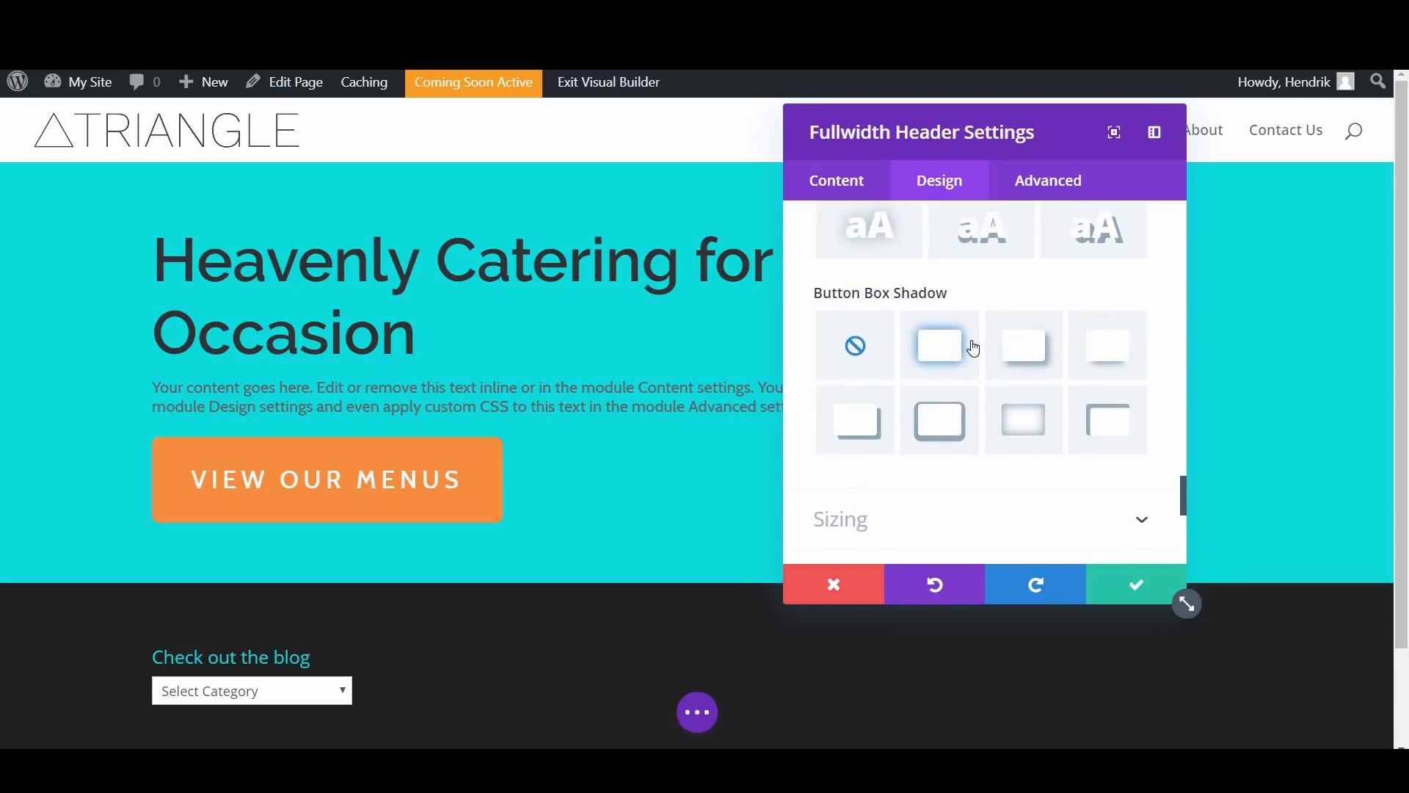
pyautogui.click(1086, 365)
pyautogui.click(1115, 341)
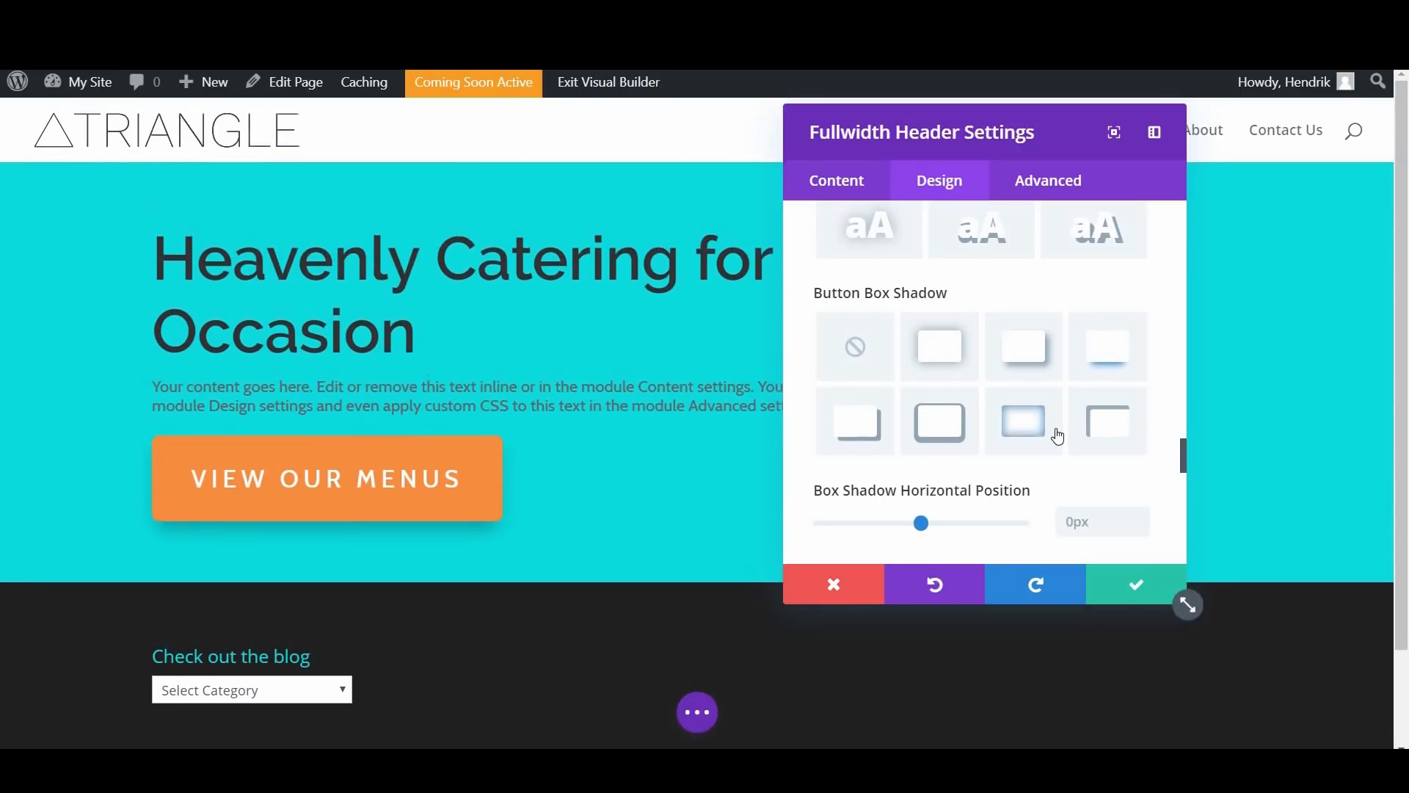
pyautogui.click(1057, 433)
# Step: Set the button's box shadow horizontal position to 14px and its vertical position to 20px
pyautogui.scroll(-3, 1057, 431)
pyautogui.scroll(-2, 1057, 429)
pyautogui.scroll(1, 1010, 384)
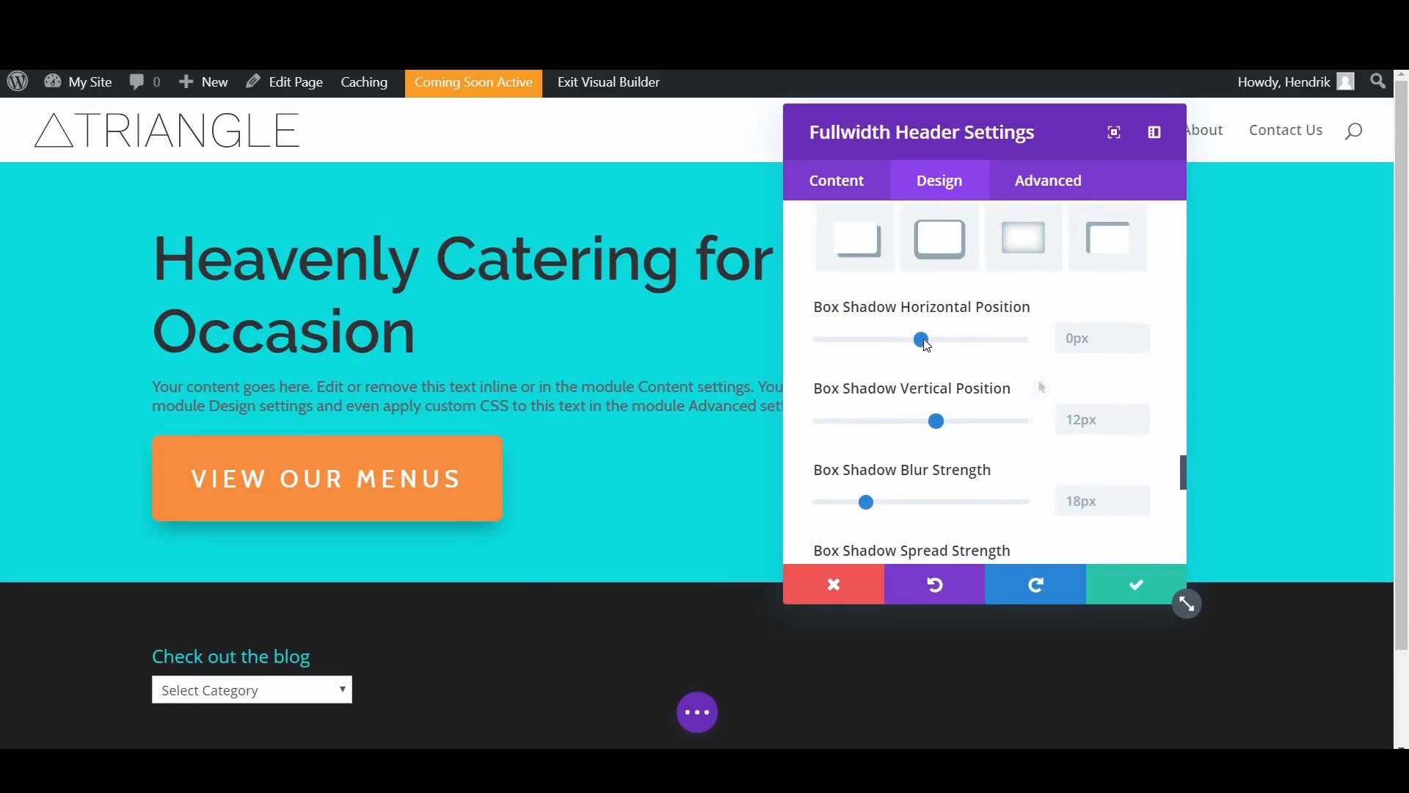
pyautogui.moveTo(928, 339); pyautogui.dragTo(951, 346)
pyautogui.moveTo(932, 347); pyautogui.dragTo(948, 360)
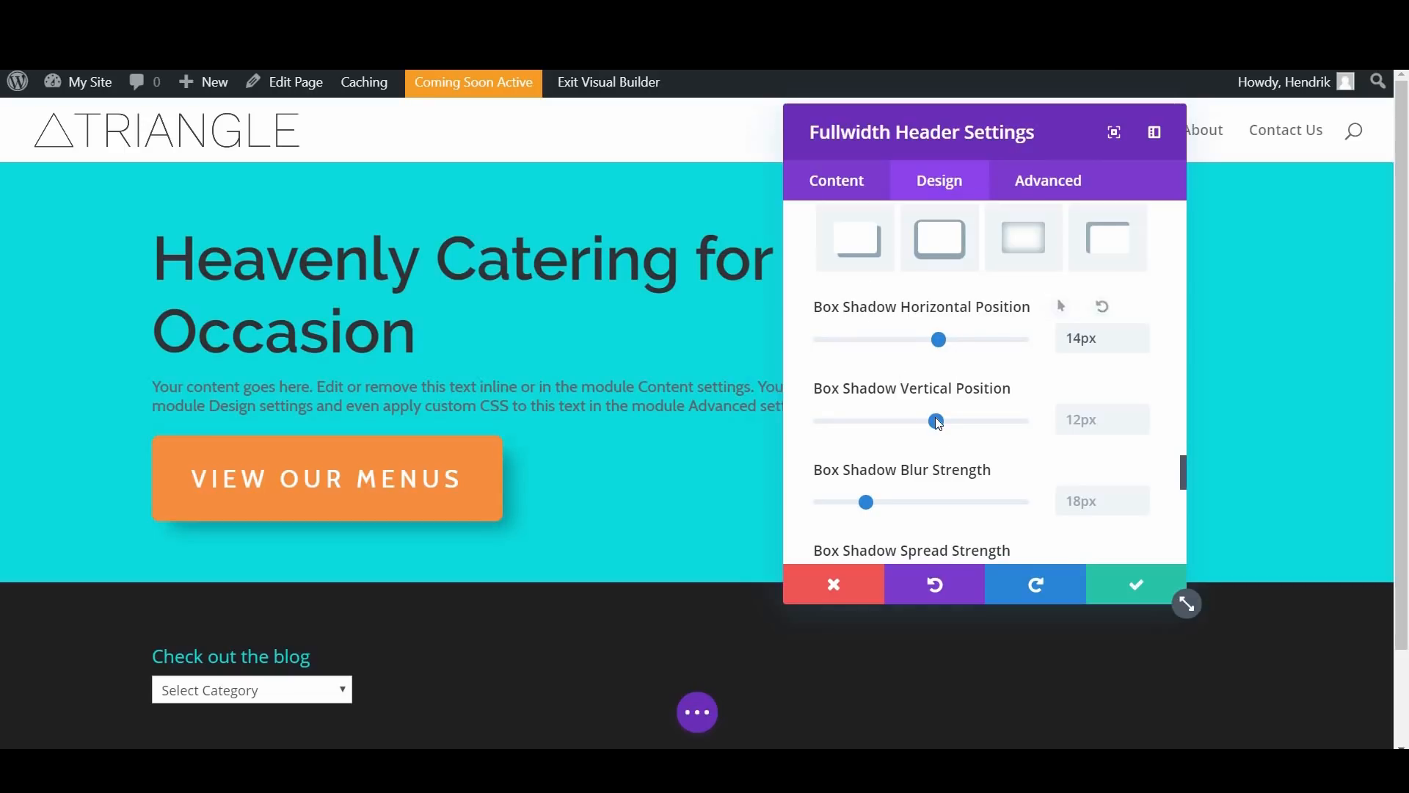
pyautogui.moveTo(935, 420); pyautogui.dragTo(946, 425)
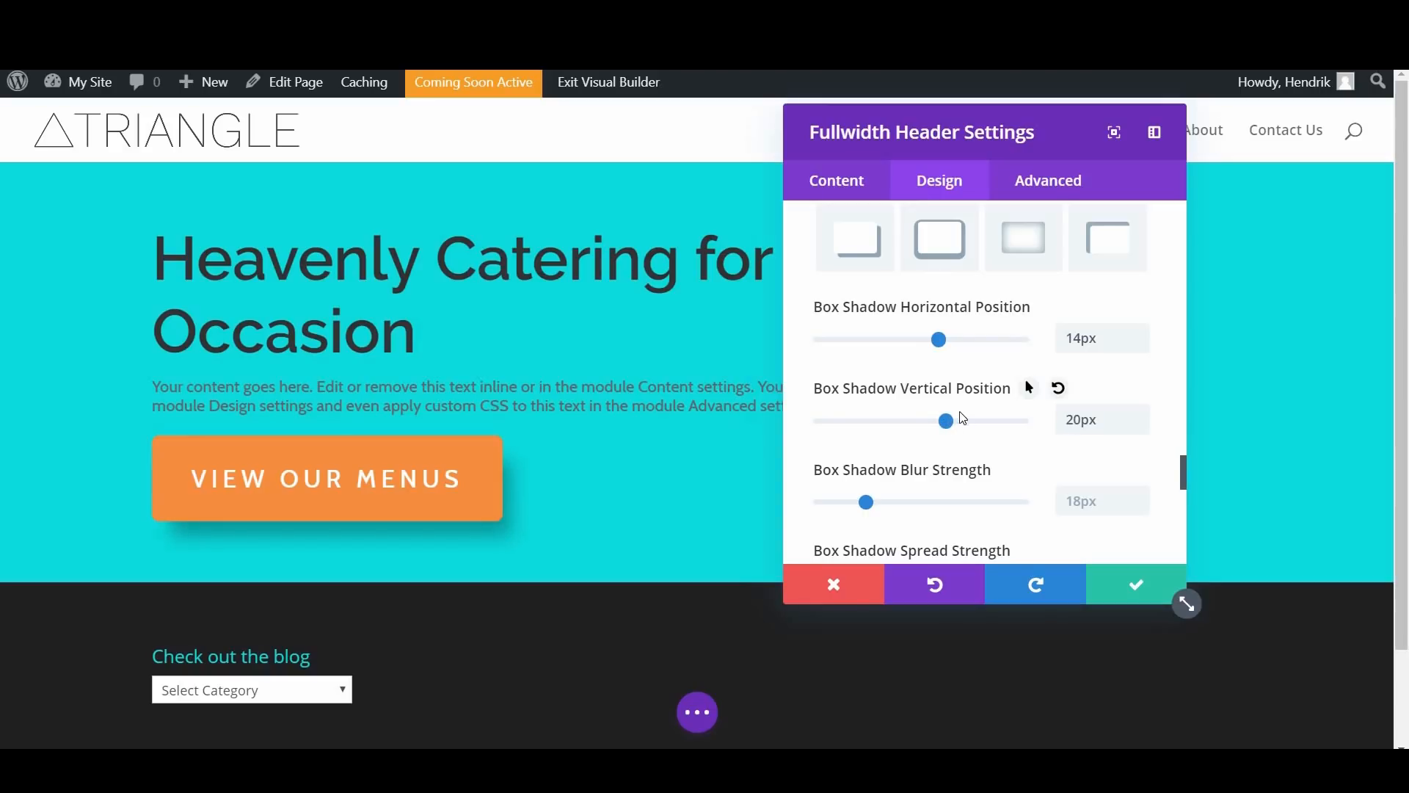
pyautogui.scroll(-1, 971, 427)
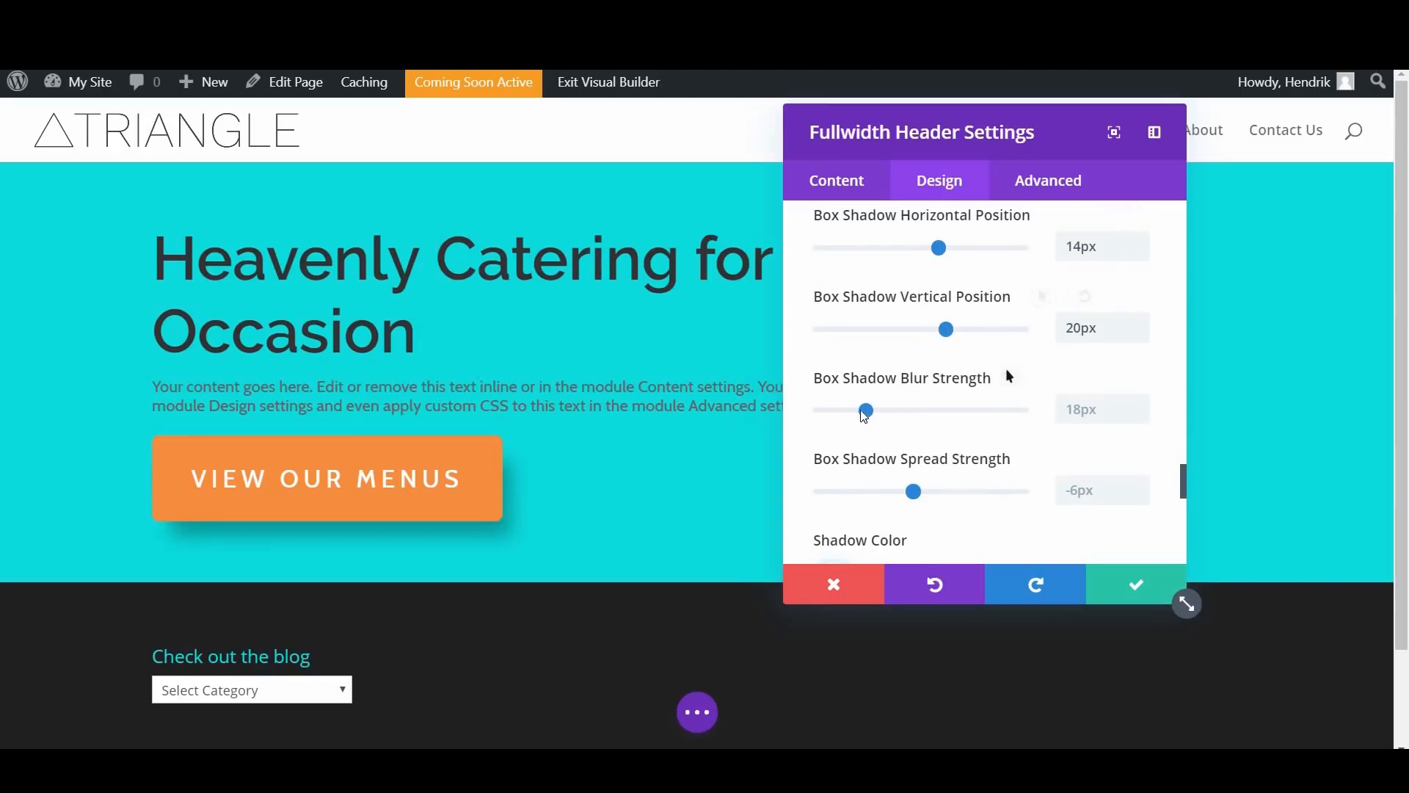
# Step: Set Button One's box shadow to 29px blur strength, -4px spread strength and the shadow color #f78e3d
pyautogui.moveTo(910, 413)
pyautogui.mouseDown()
pyautogui.moveTo(887, 415)
pyautogui.moveTo(922, 409)
pyautogui.mouseUp()
pyautogui.scroll(-1, 917, 411)
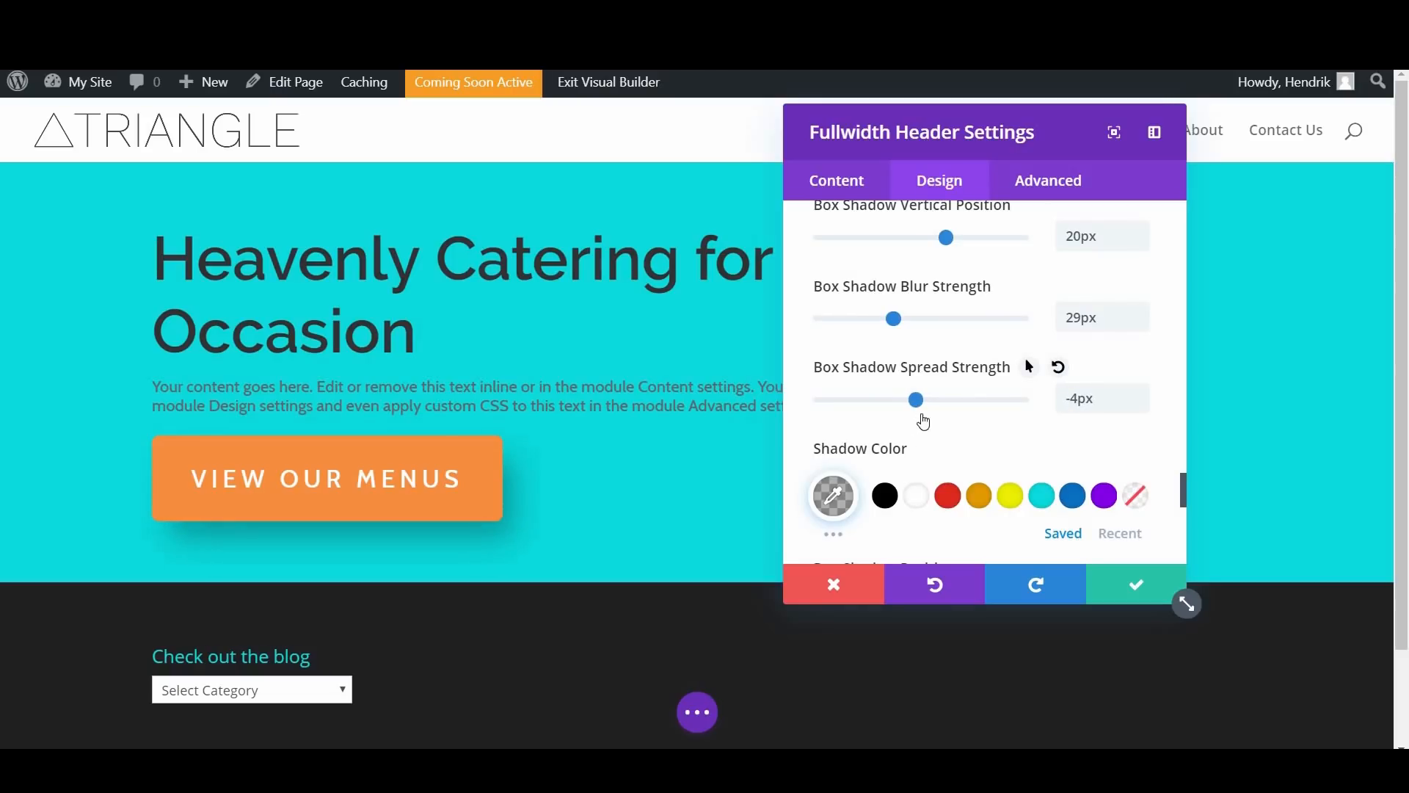
pyautogui.scroll(-1, 918, 422)
pyautogui.scroll(-1, 881, 338)
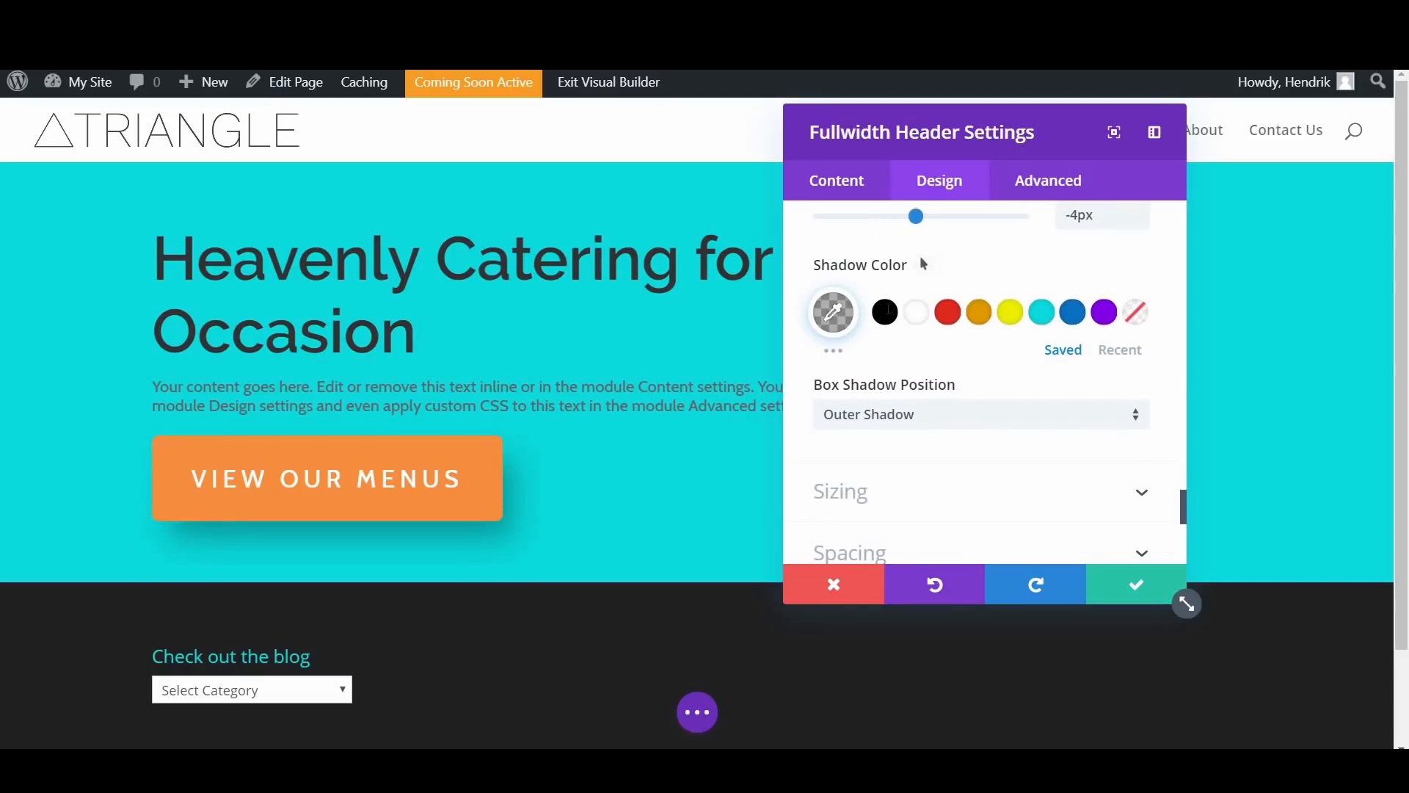
pyautogui.click(889, 312)
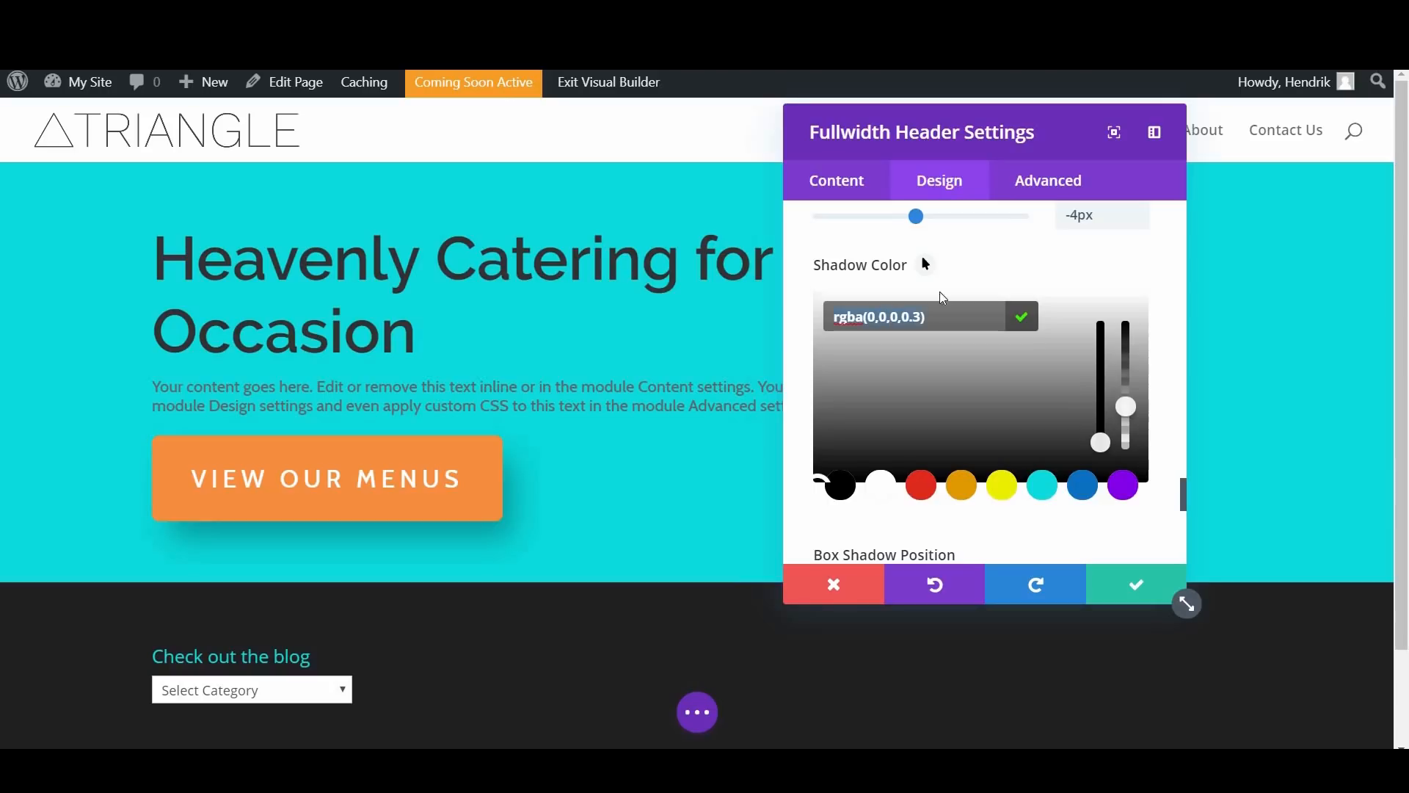
pyautogui.write('#f78e3d')
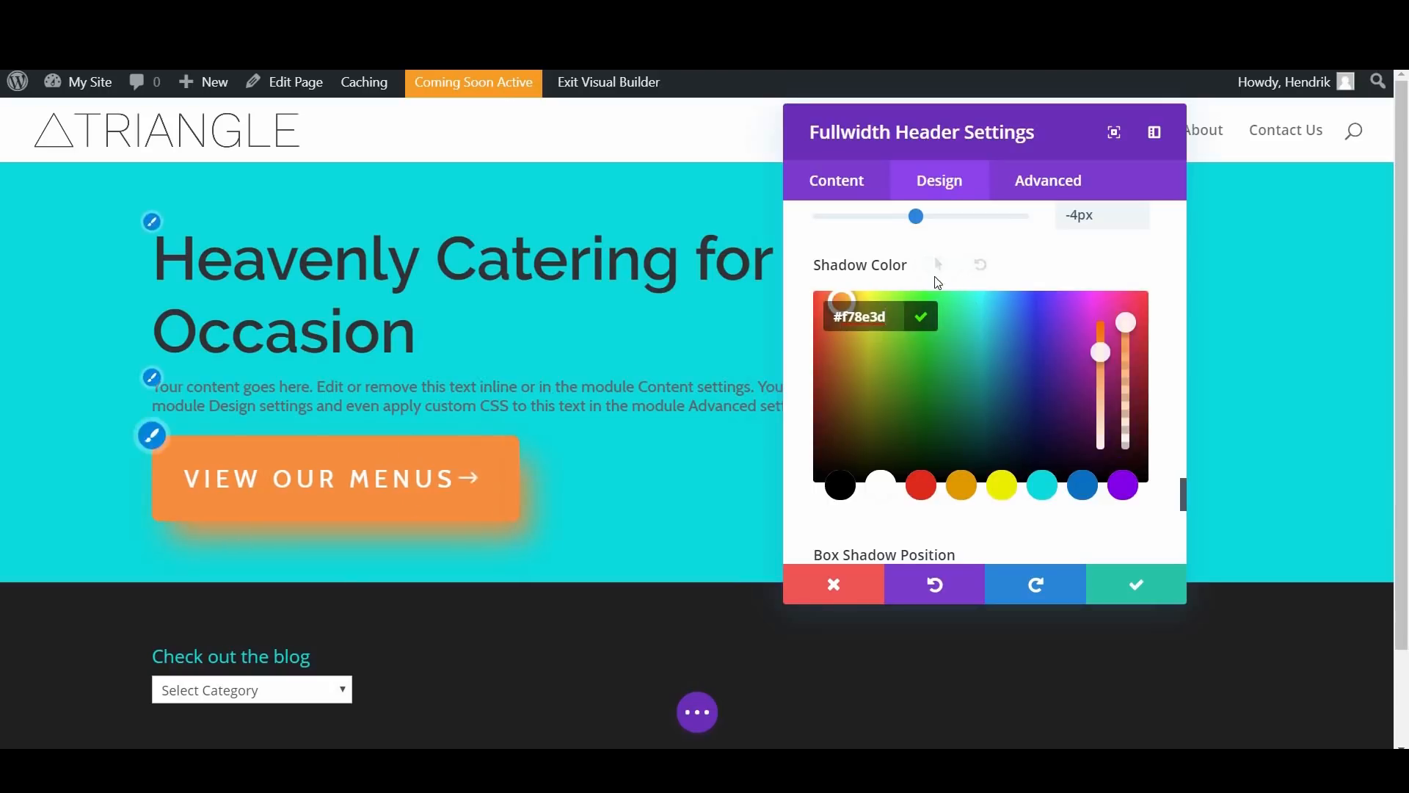
pyautogui.click(1016, 262)
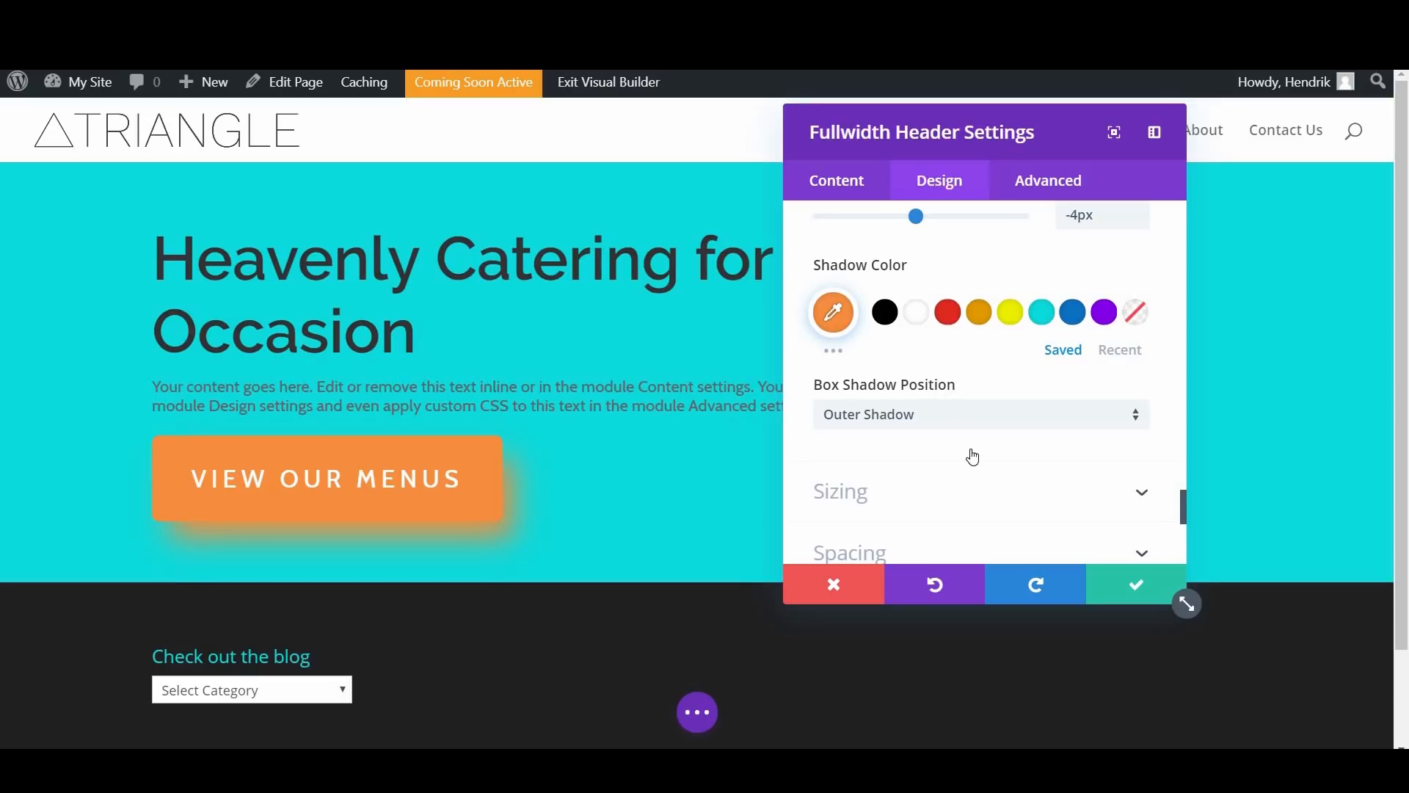
# Step: In the header's sizing options, try a content width of 700px and settle on 650px
pyautogui.scroll(-5, 972, 458)
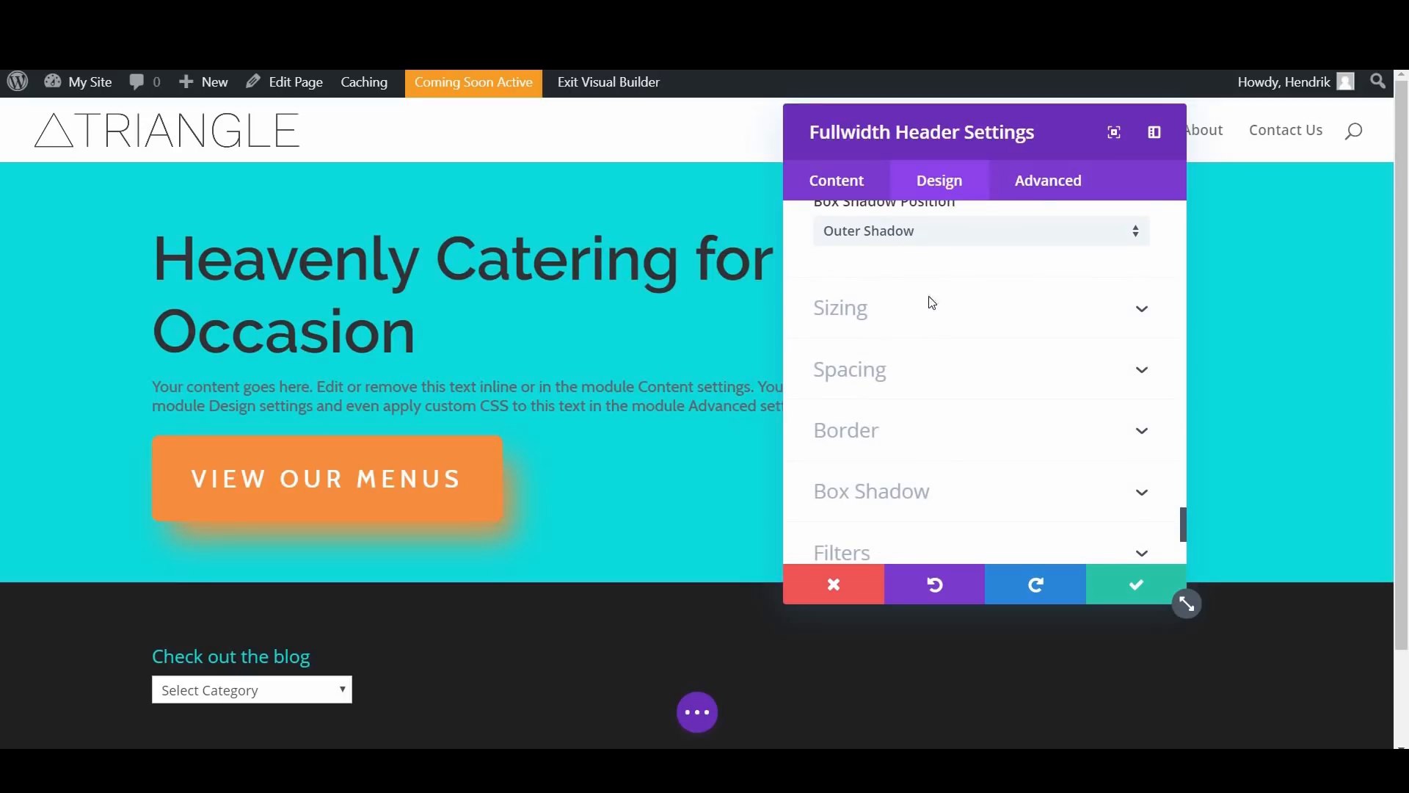
pyautogui.click(930, 302)
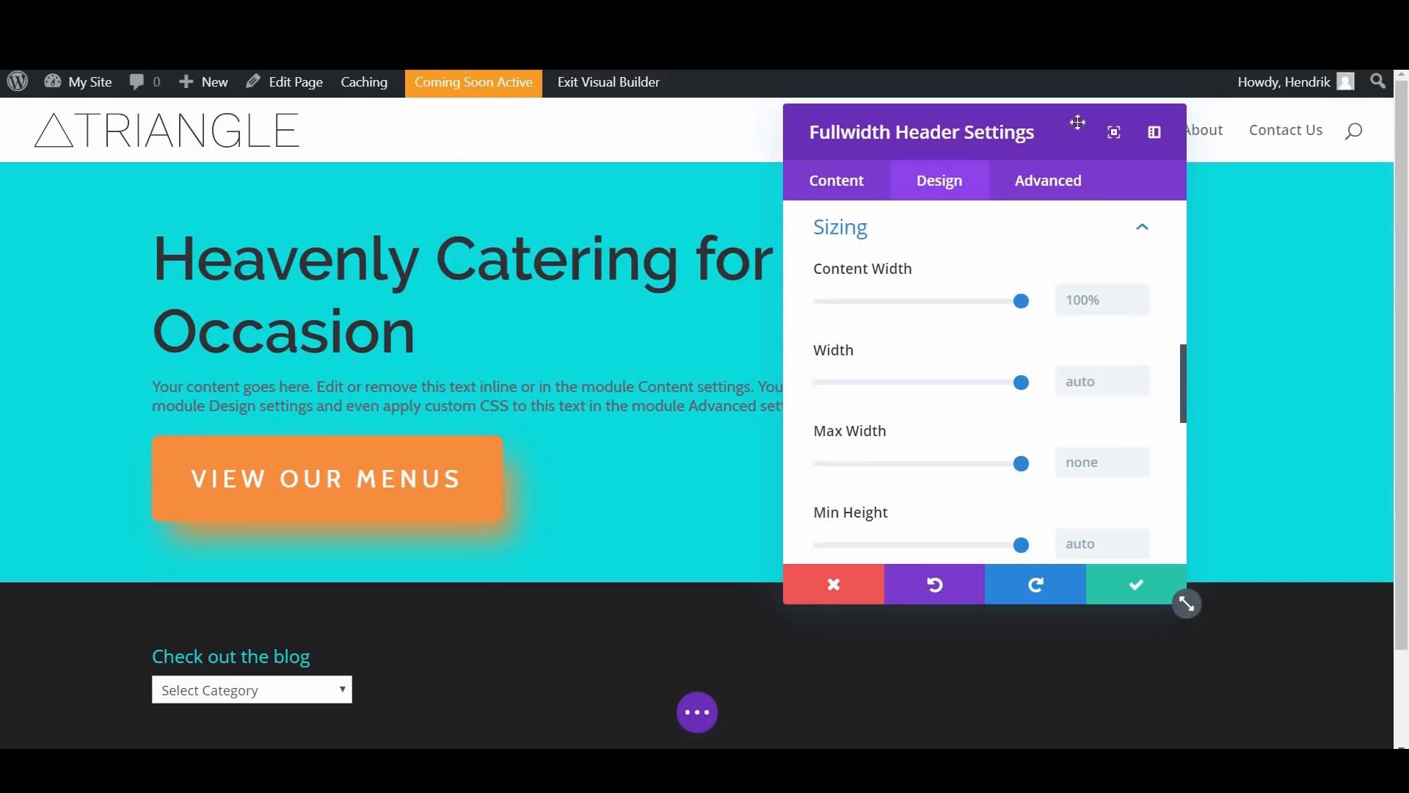
pyautogui.moveTo(1077, 122); pyautogui.dragTo(1223, 121)
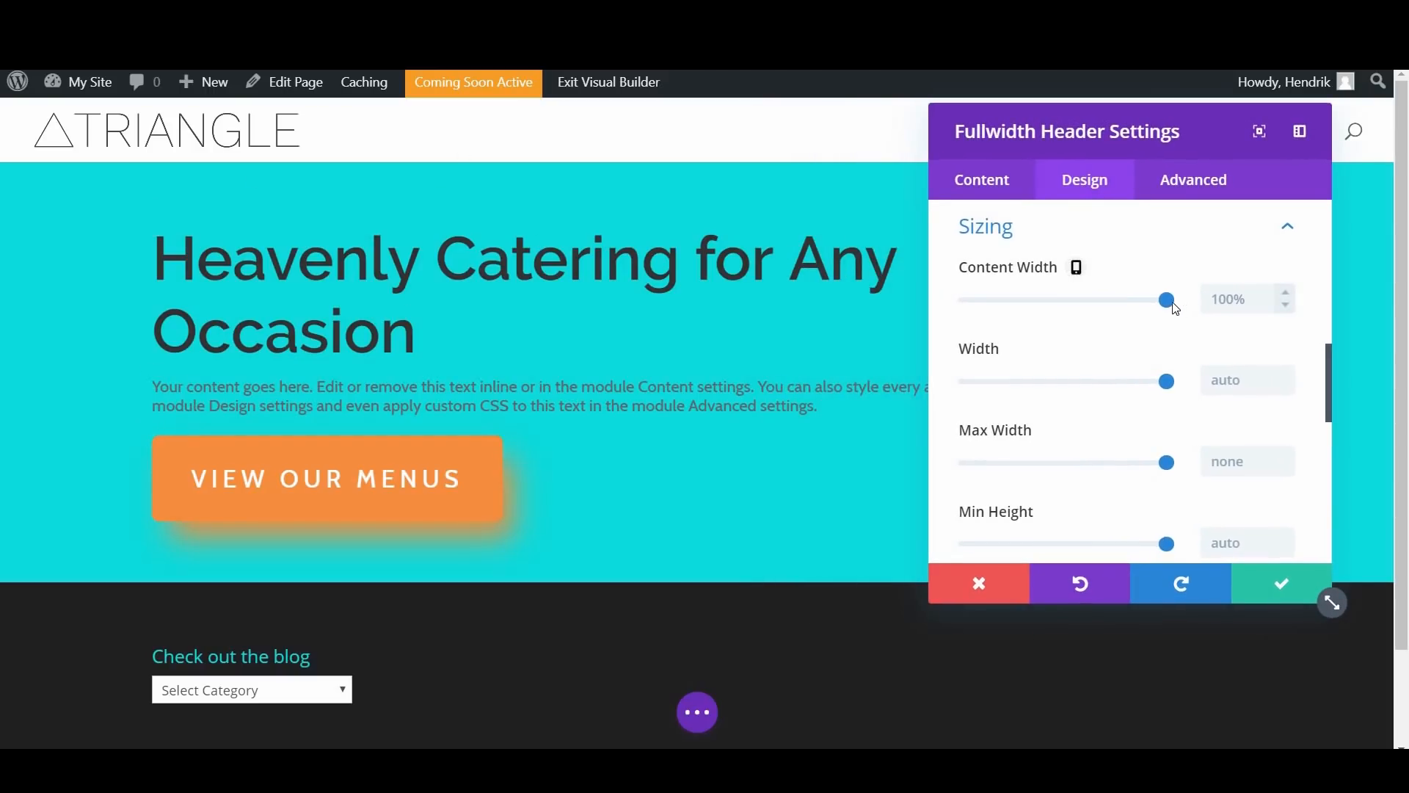
pyautogui.click(1247, 293)
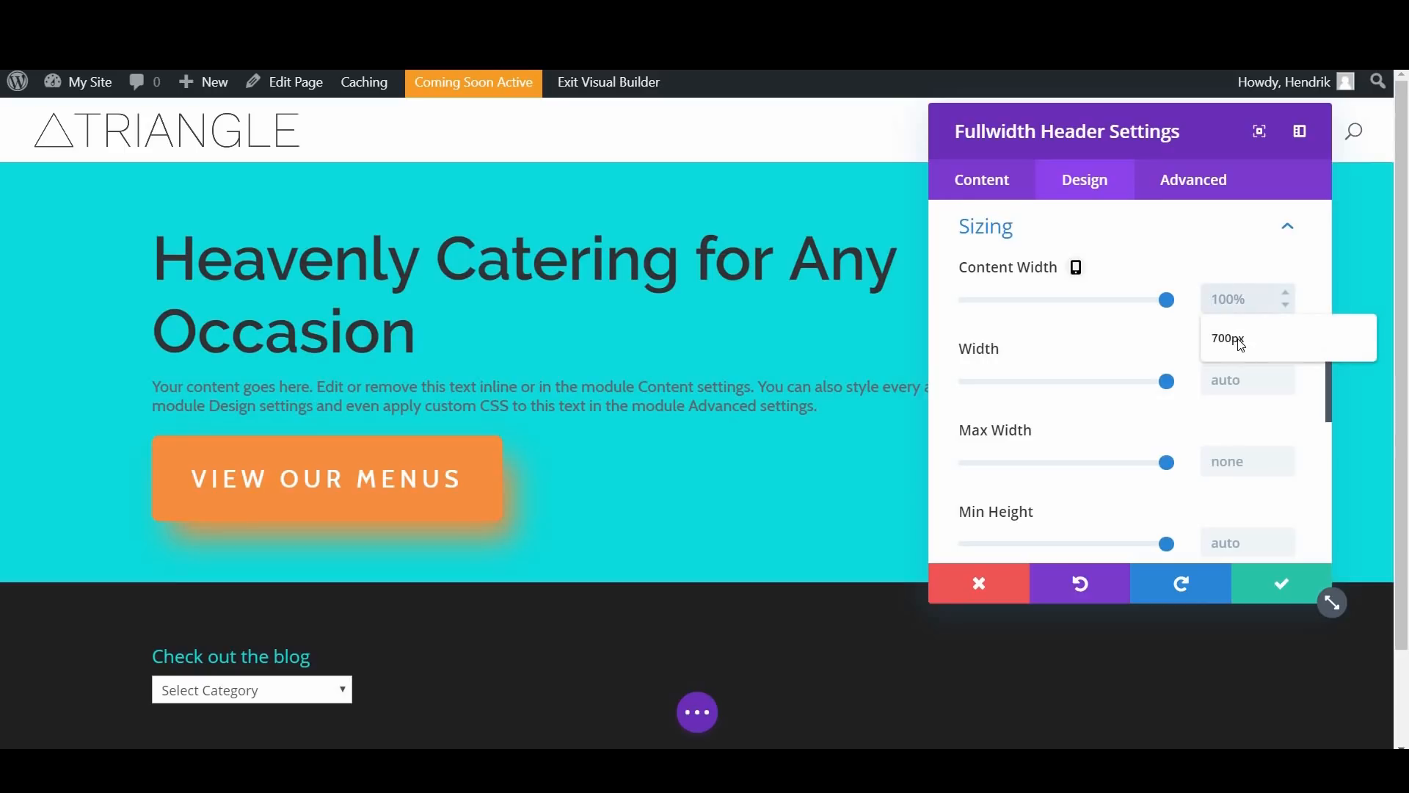
pyautogui.click(1240, 339)
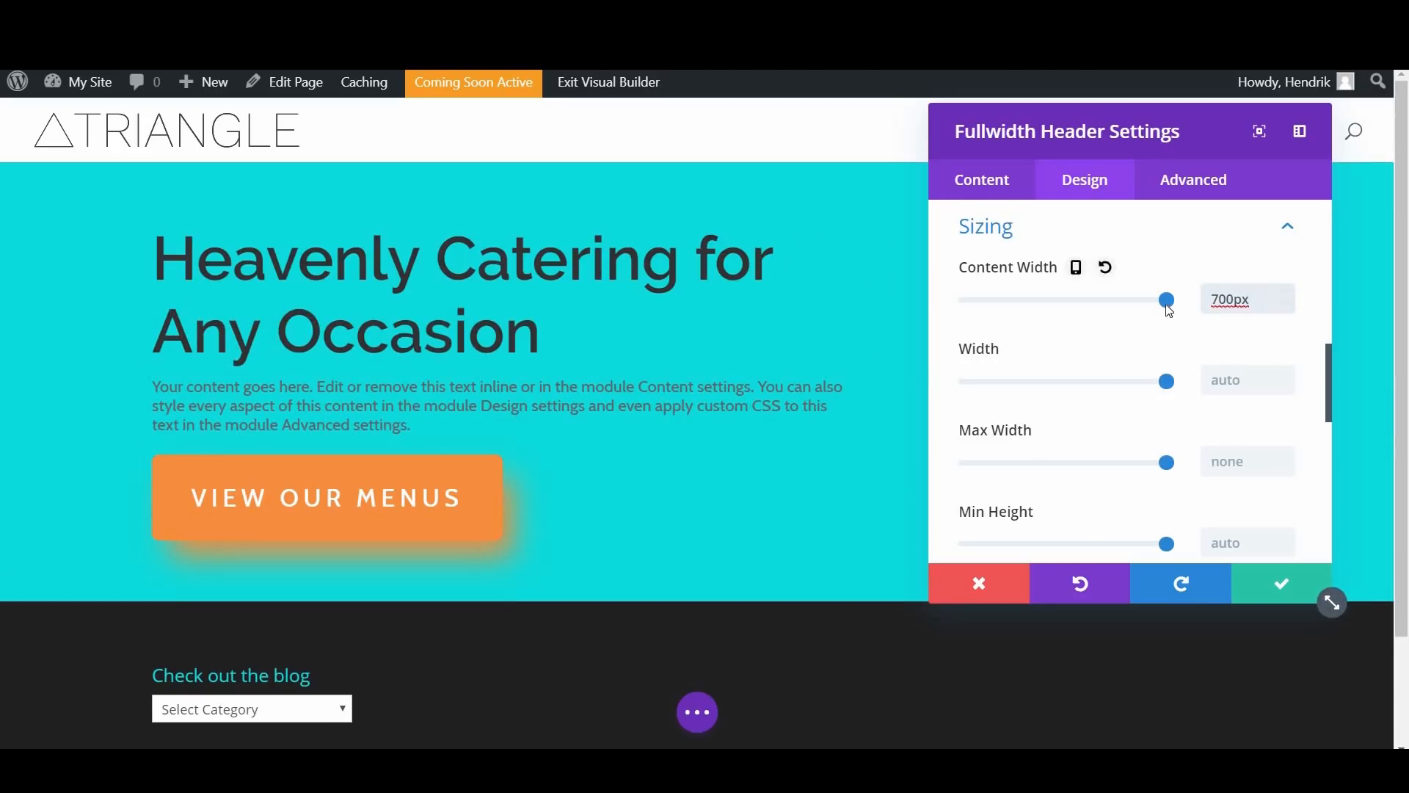
pyautogui.moveTo(1167, 309); pyautogui.dragTo(1162, 314)
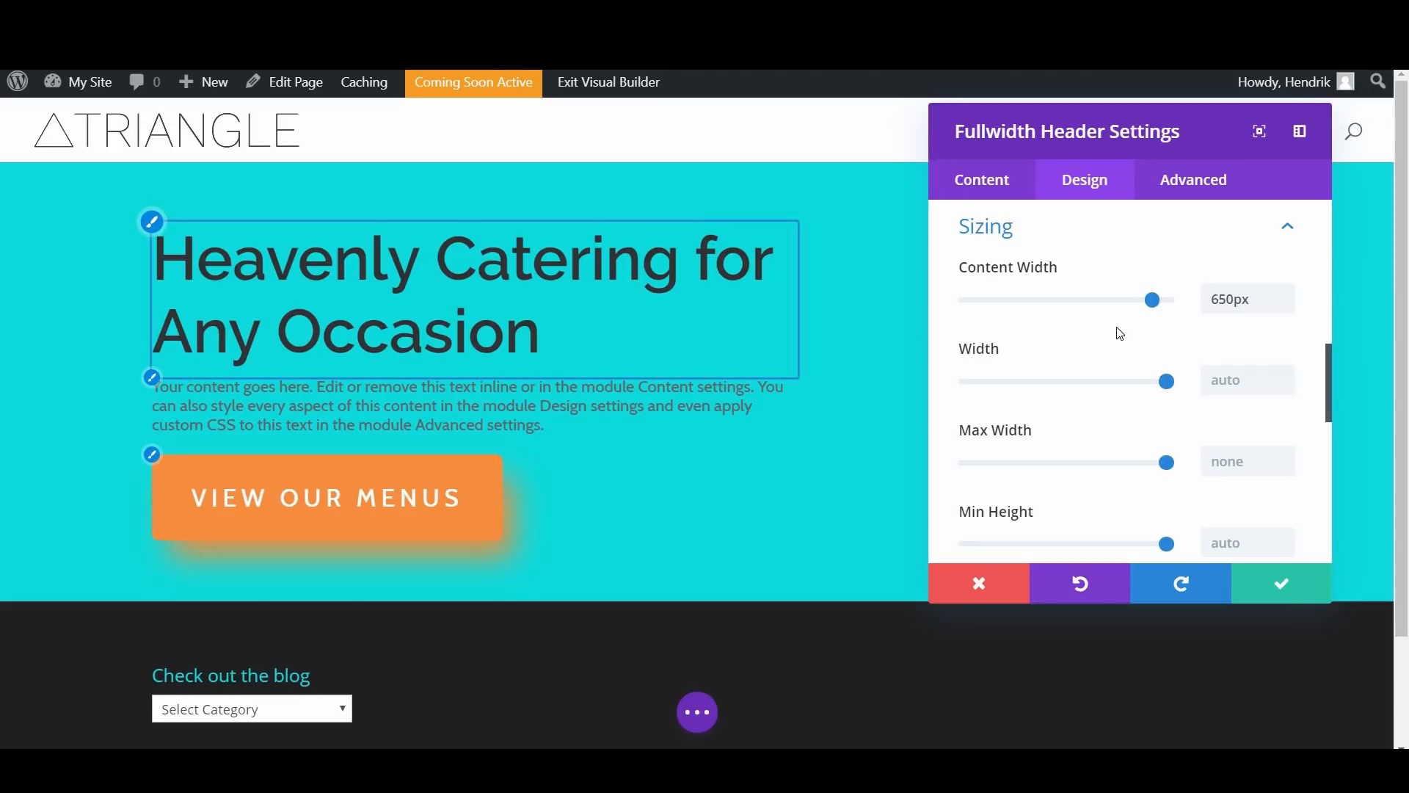
# Step: Set the header's custom top and bottom padding to 10vw each
pyautogui.scroll(-6, 1116, 333)
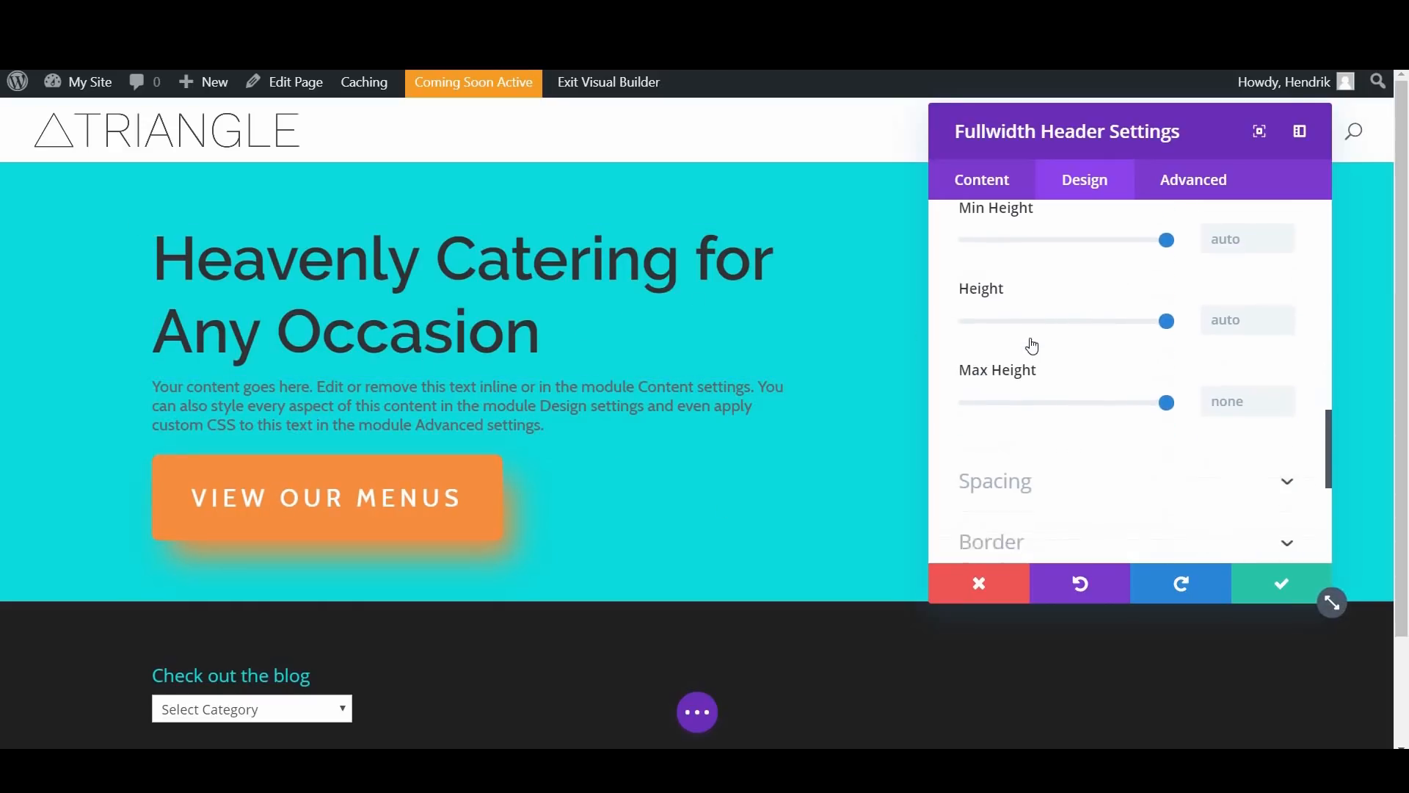
pyautogui.click(1084, 317)
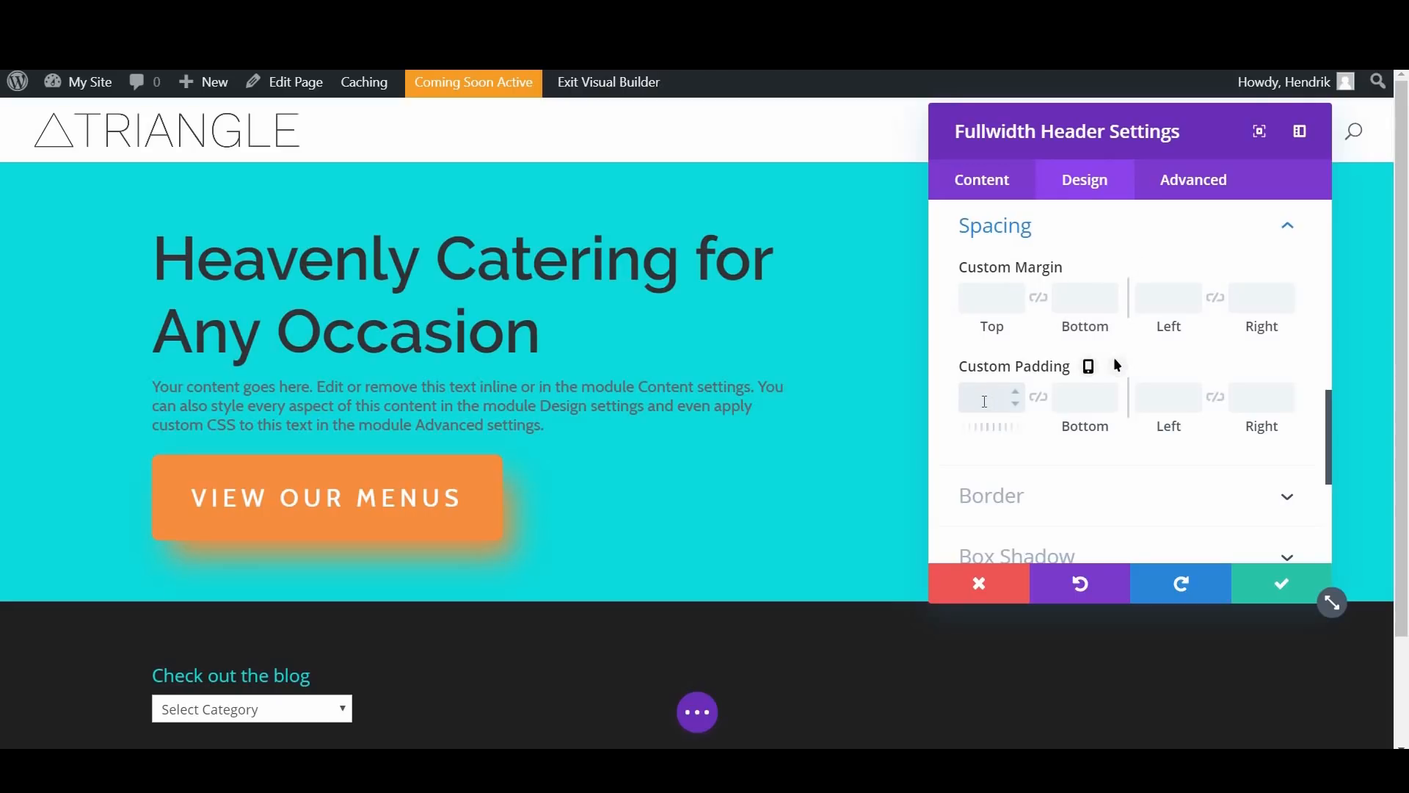
pyautogui.write('10vw')
pyautogui.click(1085, 400)
pyautogui.write('10vw')
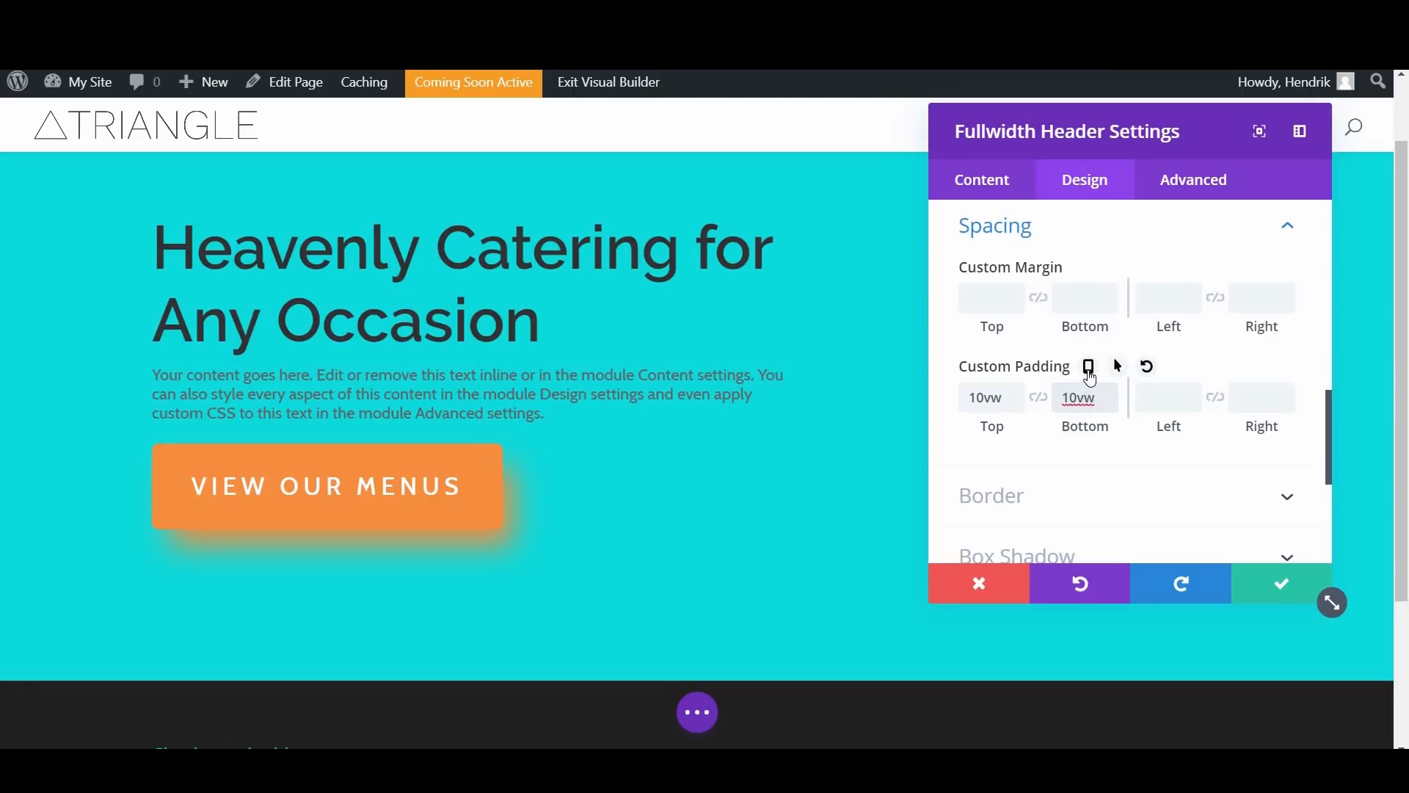
# Step: Enable responsive values for the header's custom padding and set the phone's top and bottom padding to 2vw
pyautogui.click(1088, 370)
pyautogui.scroll(-2, 1036, 377)
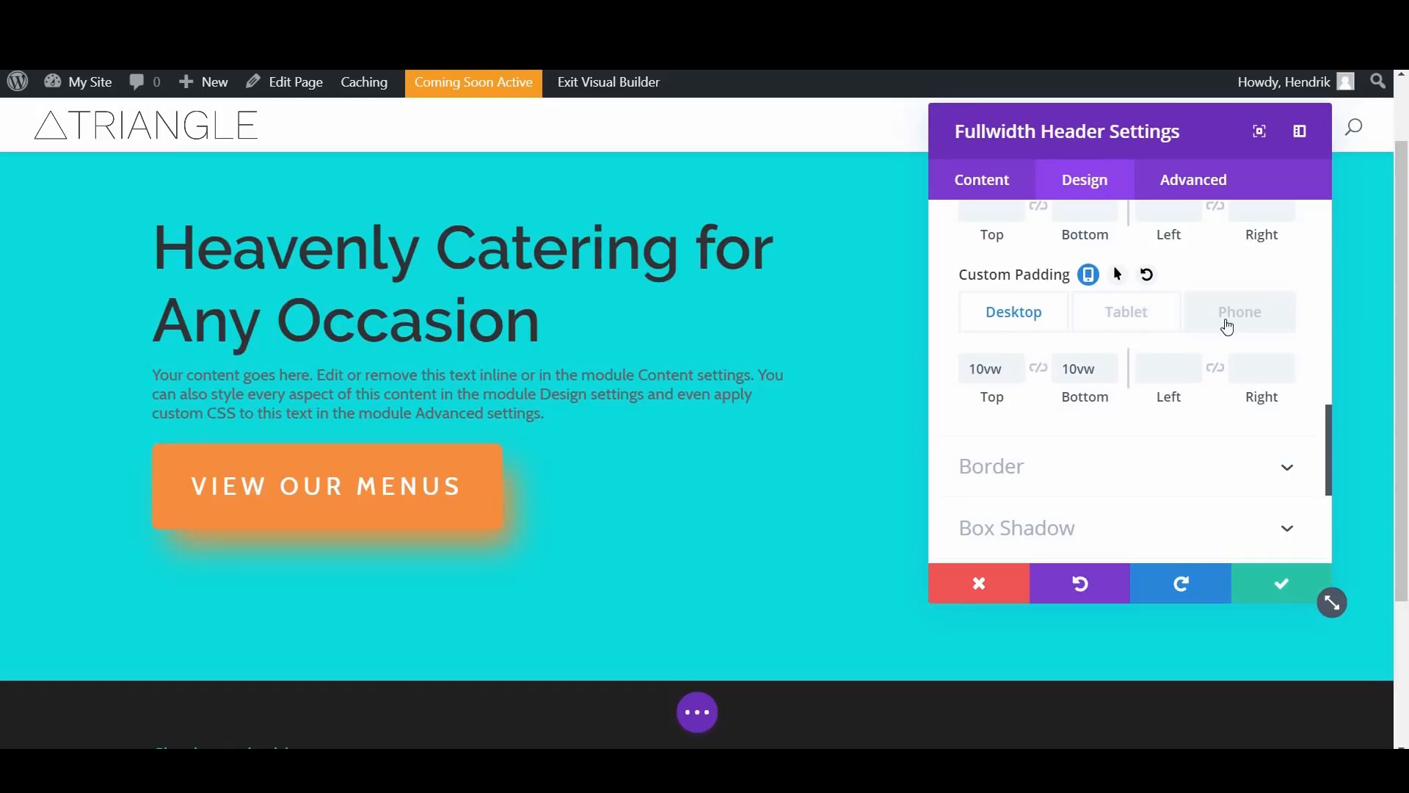
pyautogui.click(1251, 325)
pyautogui.click(1250, 325)
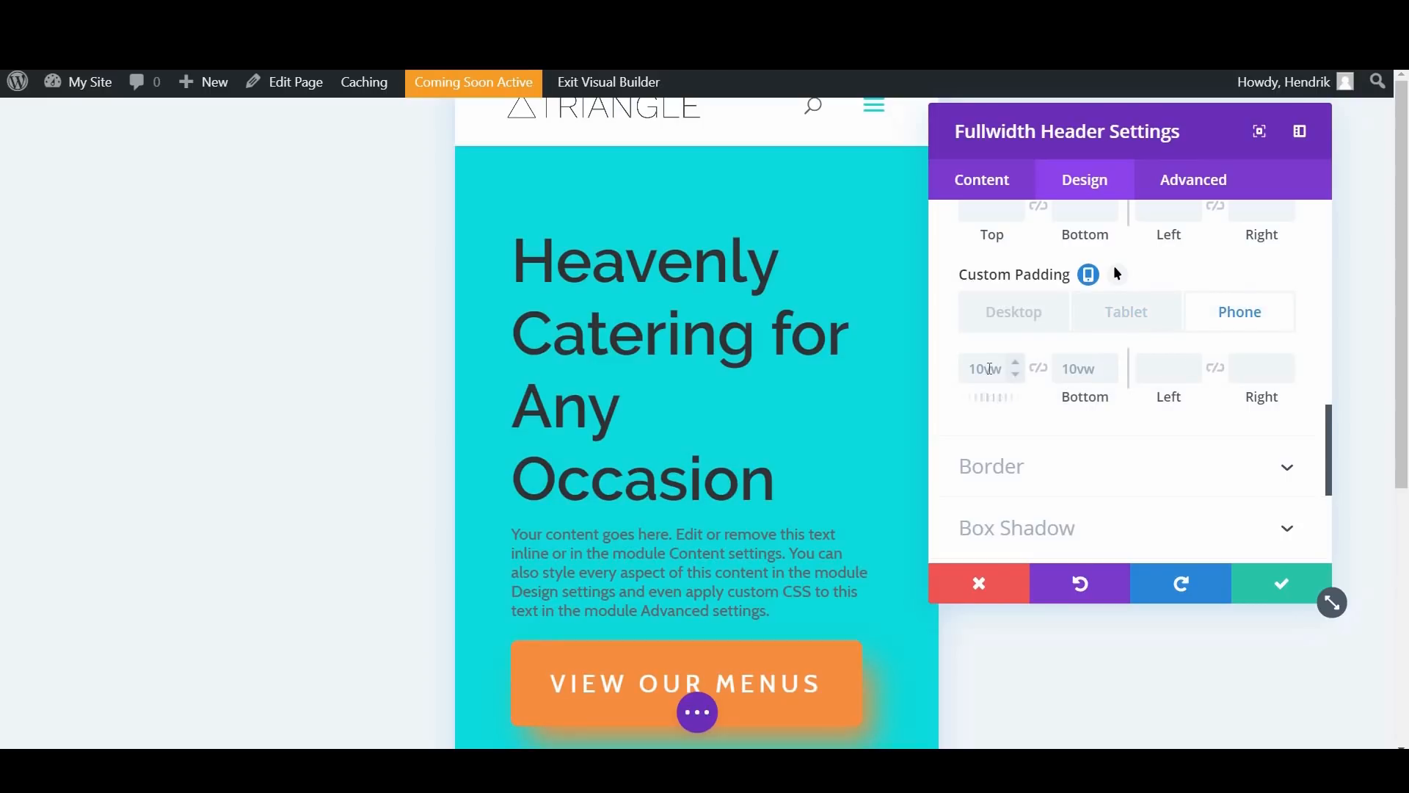
pyautogui.write('2vw')
pyautogui.click(1079, 371)
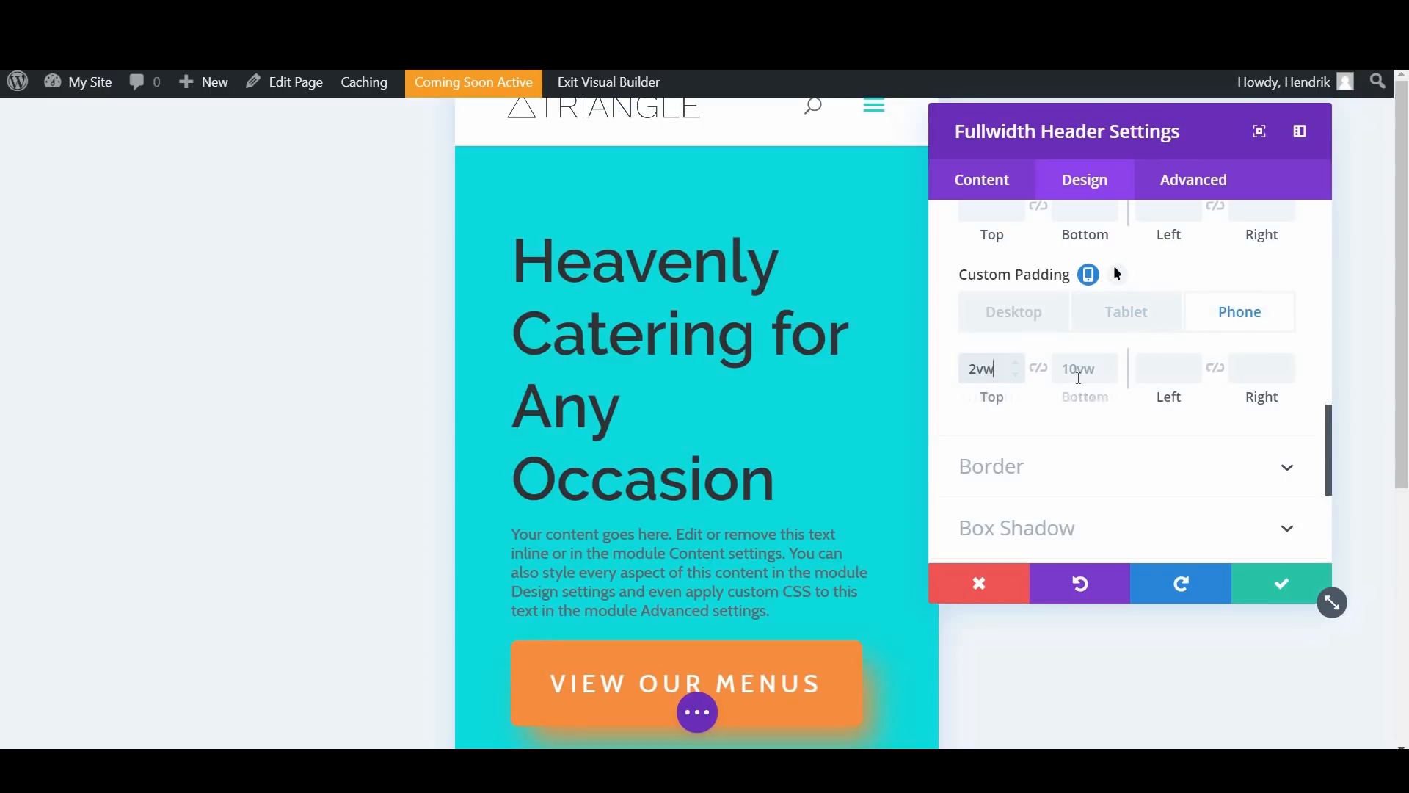
pyautogui.write('2vwvw')
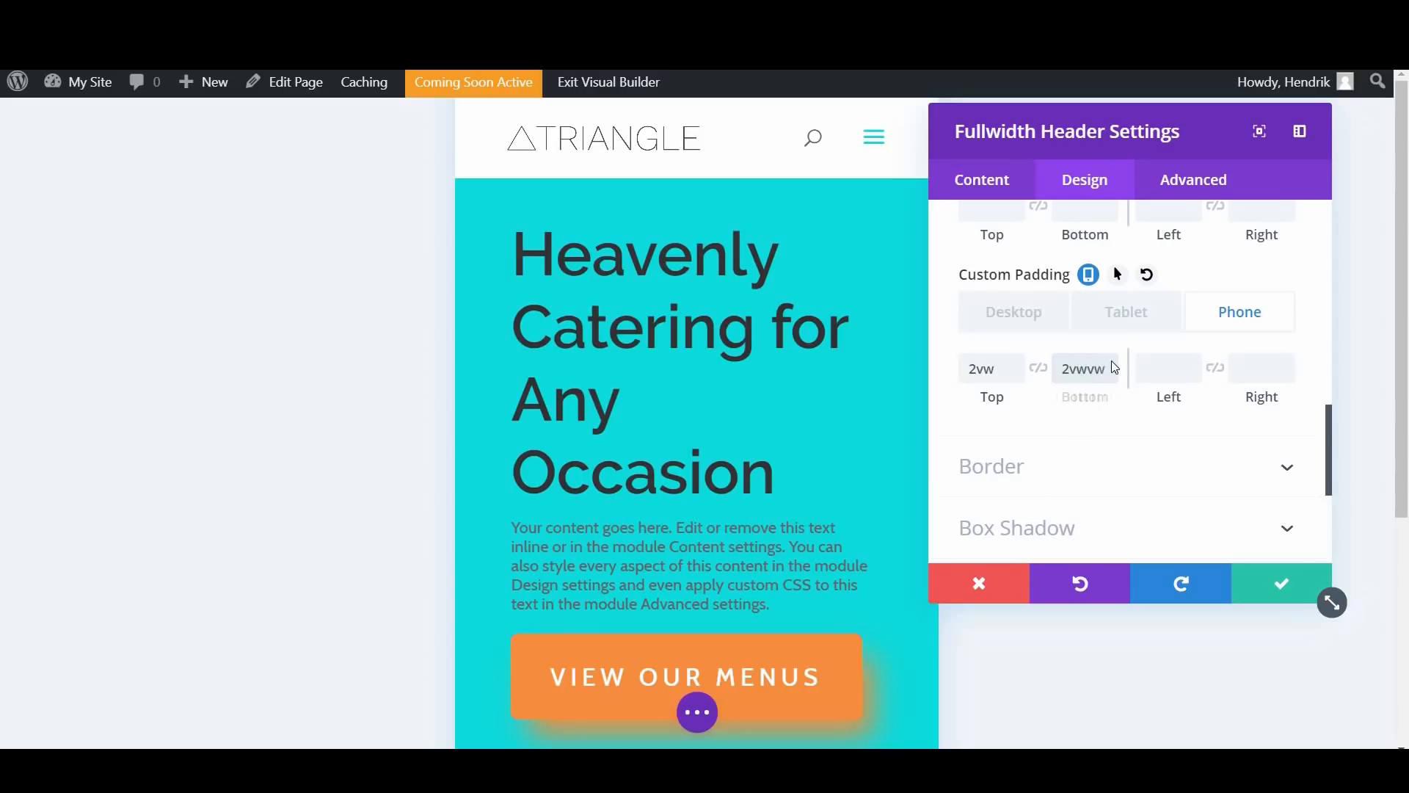
pyautogui.press('BackSpace')
pyautogui.press('BackSpace')
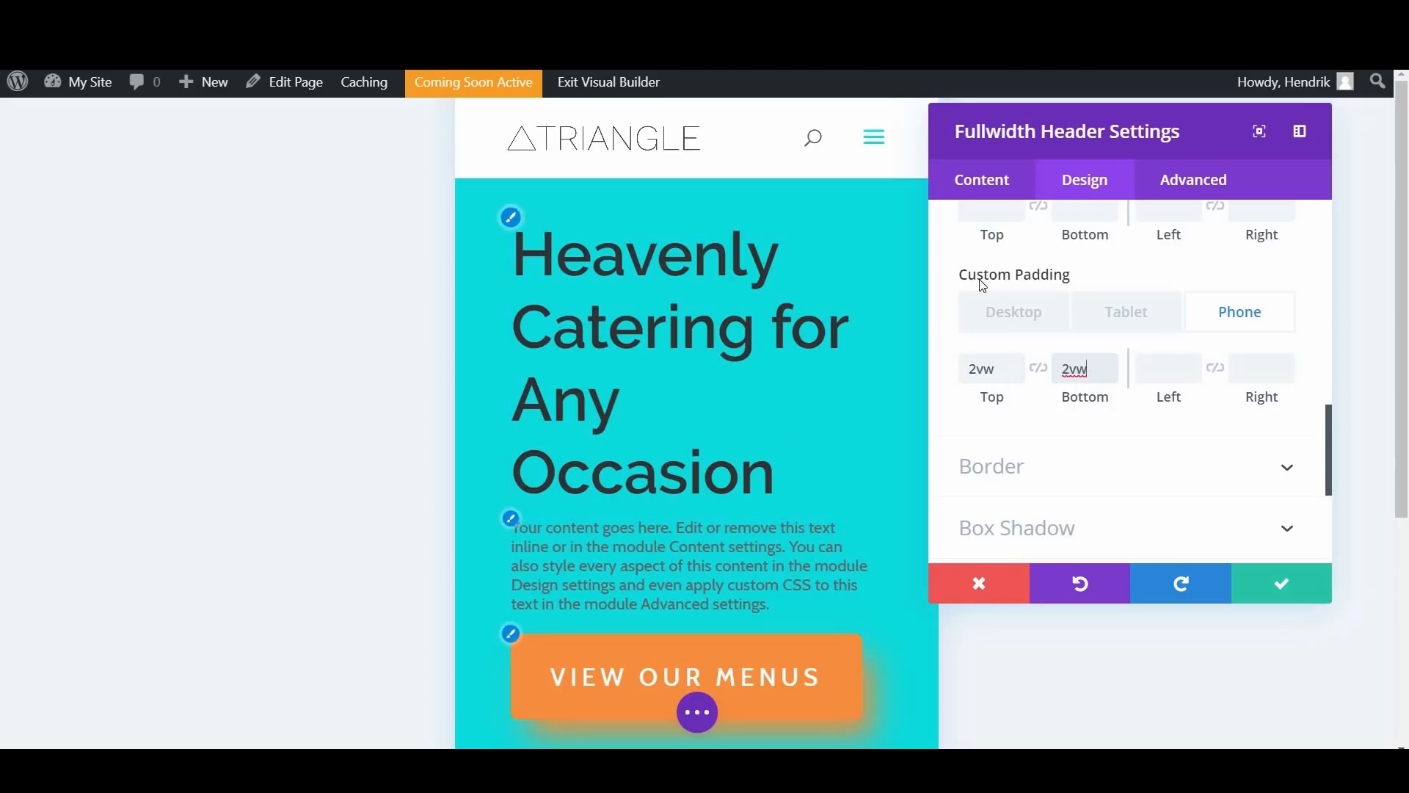
# Step: Return the padding options to the desktop view, save the fullwidth header settings and look over the page
pyautogui.click(1006, 310)
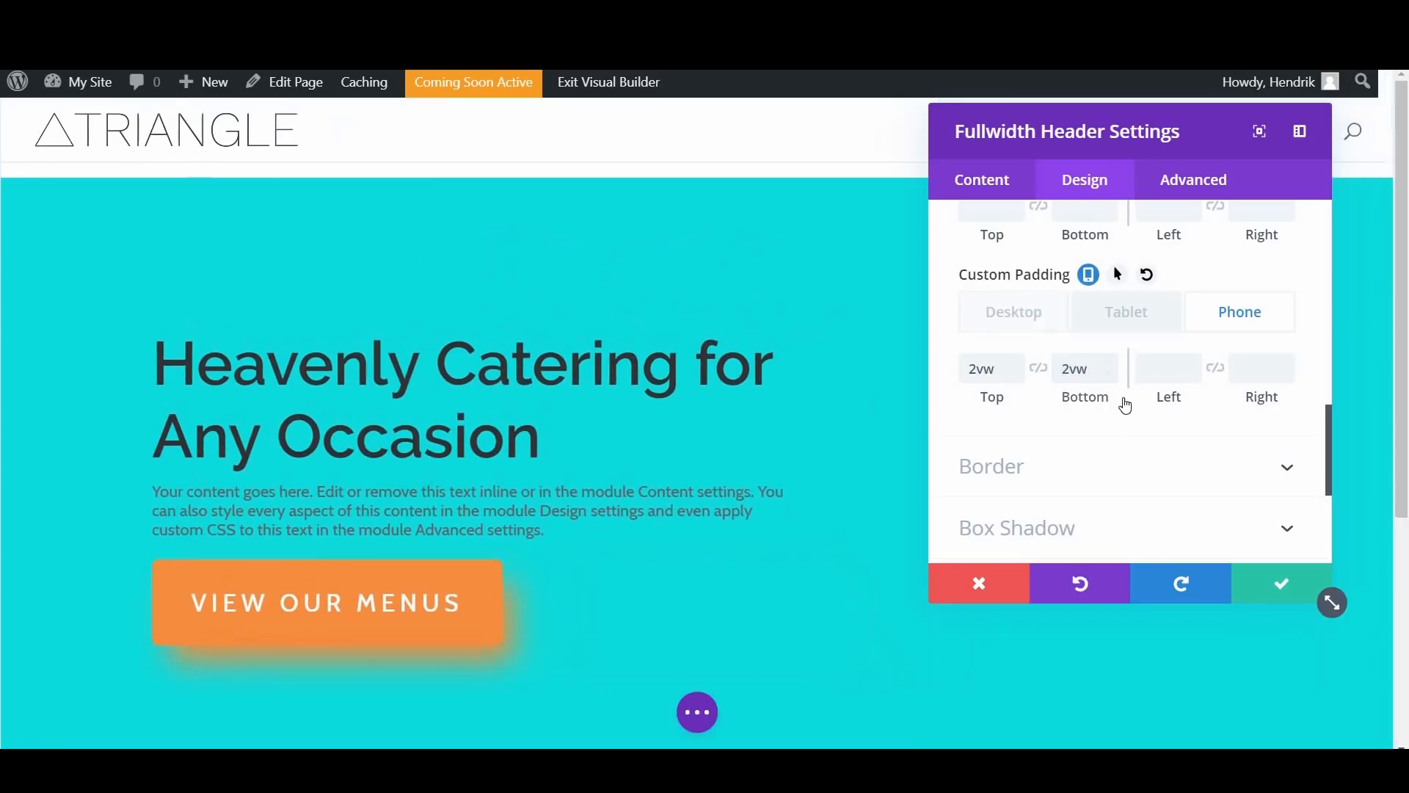
pyautogui.scroll(-3, 1128, 381)
pyautogui.scroll(-1, 1167, 459)
pyautogui.click(1261, 584)
pyautogui.scroll(-3, 734, 411)
pyautogui.scroll(3, 777, 372)
pyautogui.scroll(-1, 797, 394)
pyautogui.scroll(1, 796, 393)
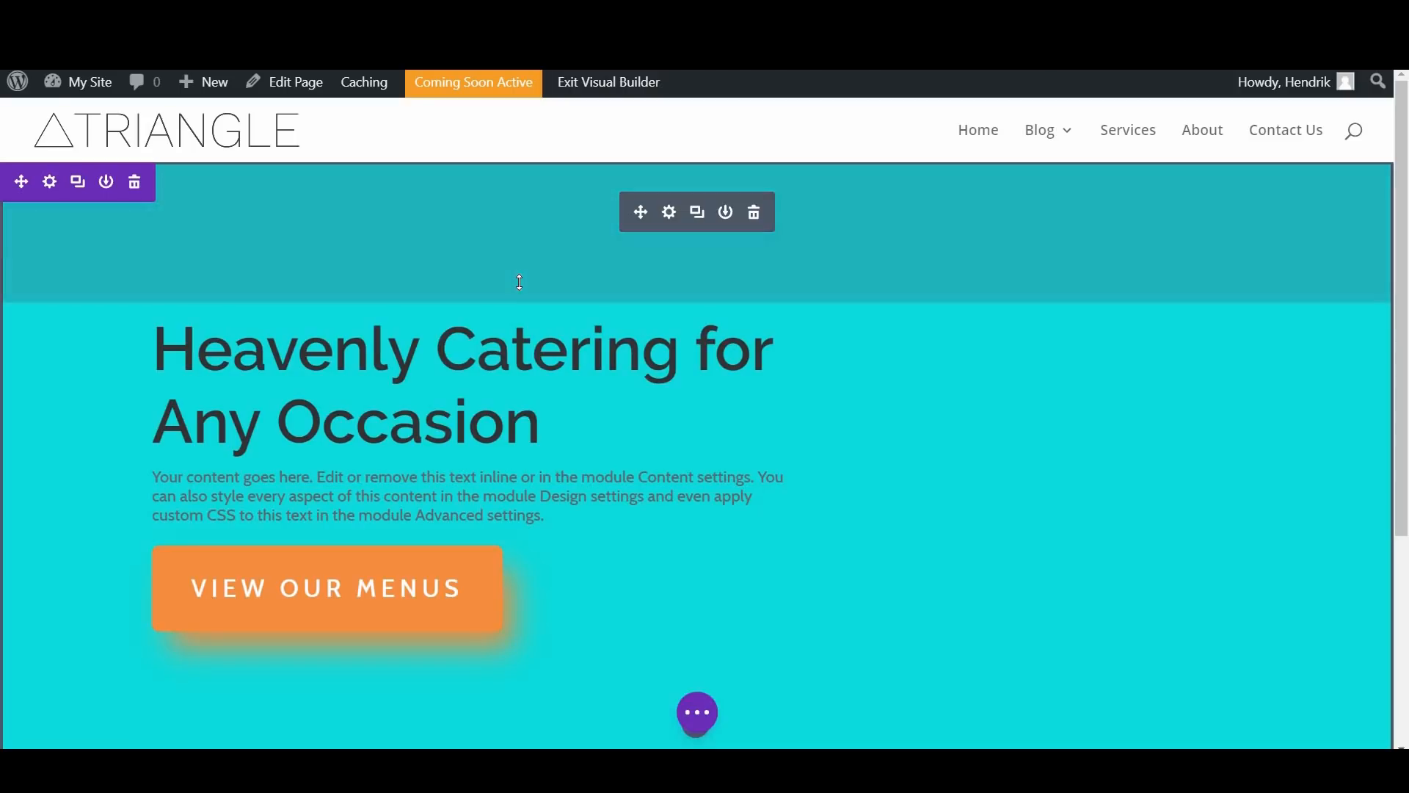
# Step: Turn the fullwidth header's background color white and fully transparent, and save the module settings
pyautogui.click(670, 215)
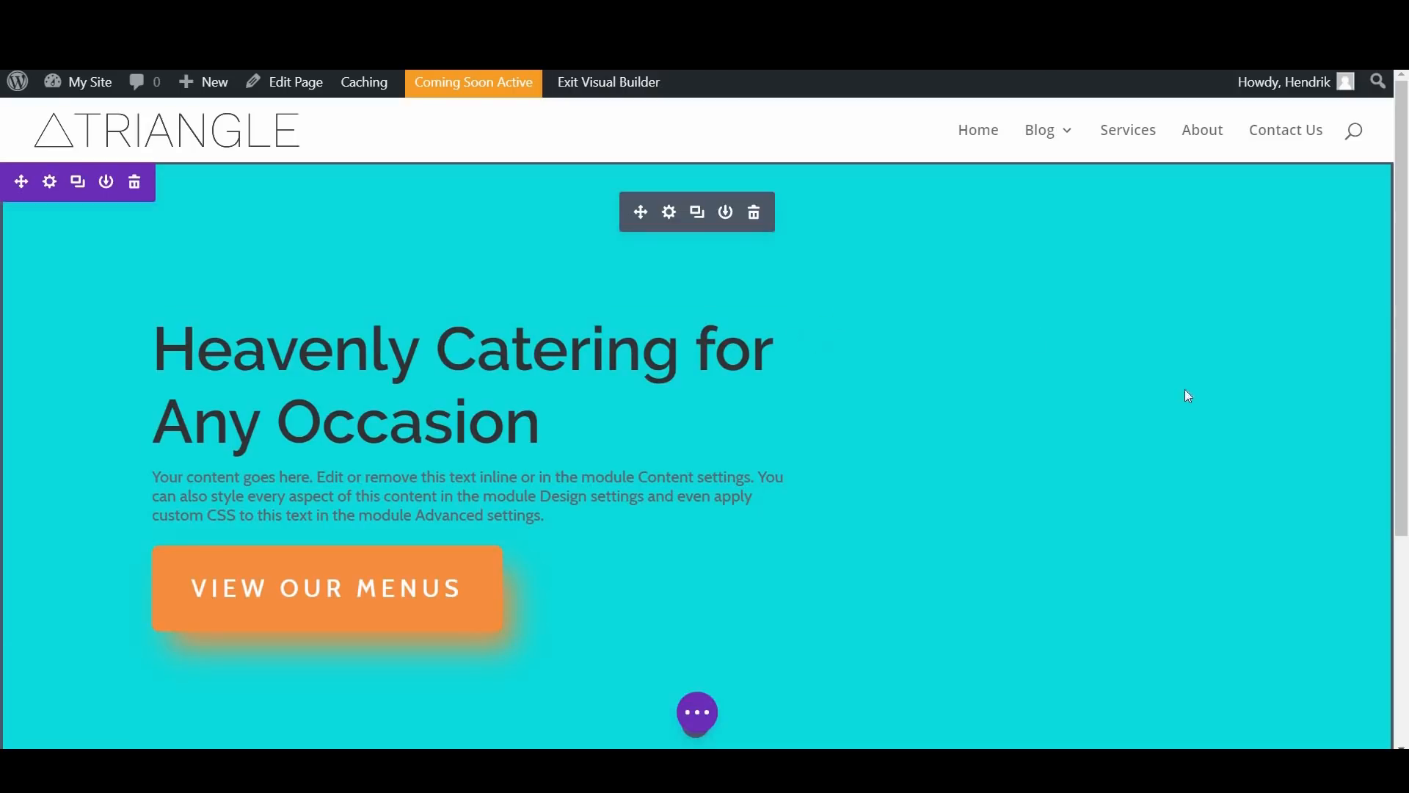
pyautogui.scroll(-10, 1130, 407)
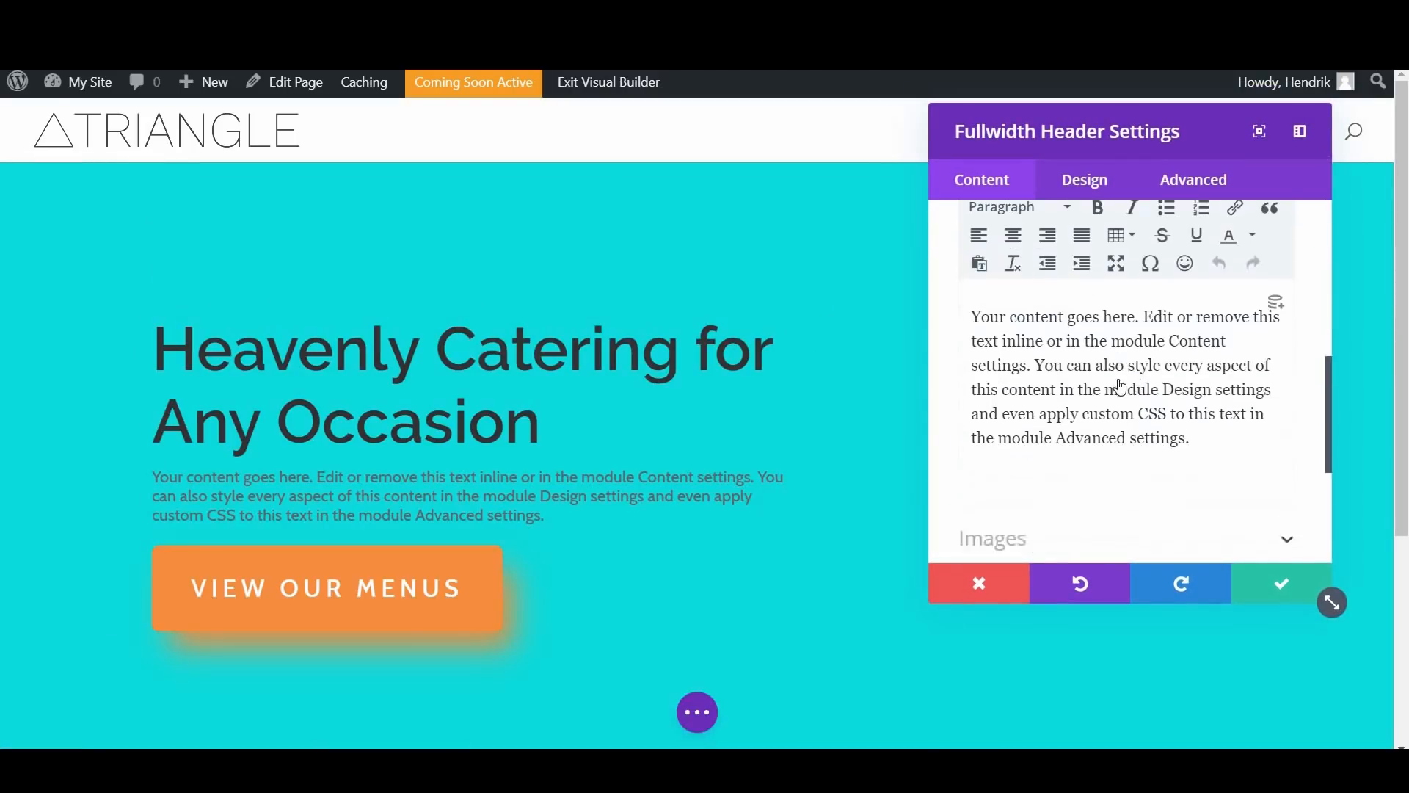
pyautogui.click(1251, 388)
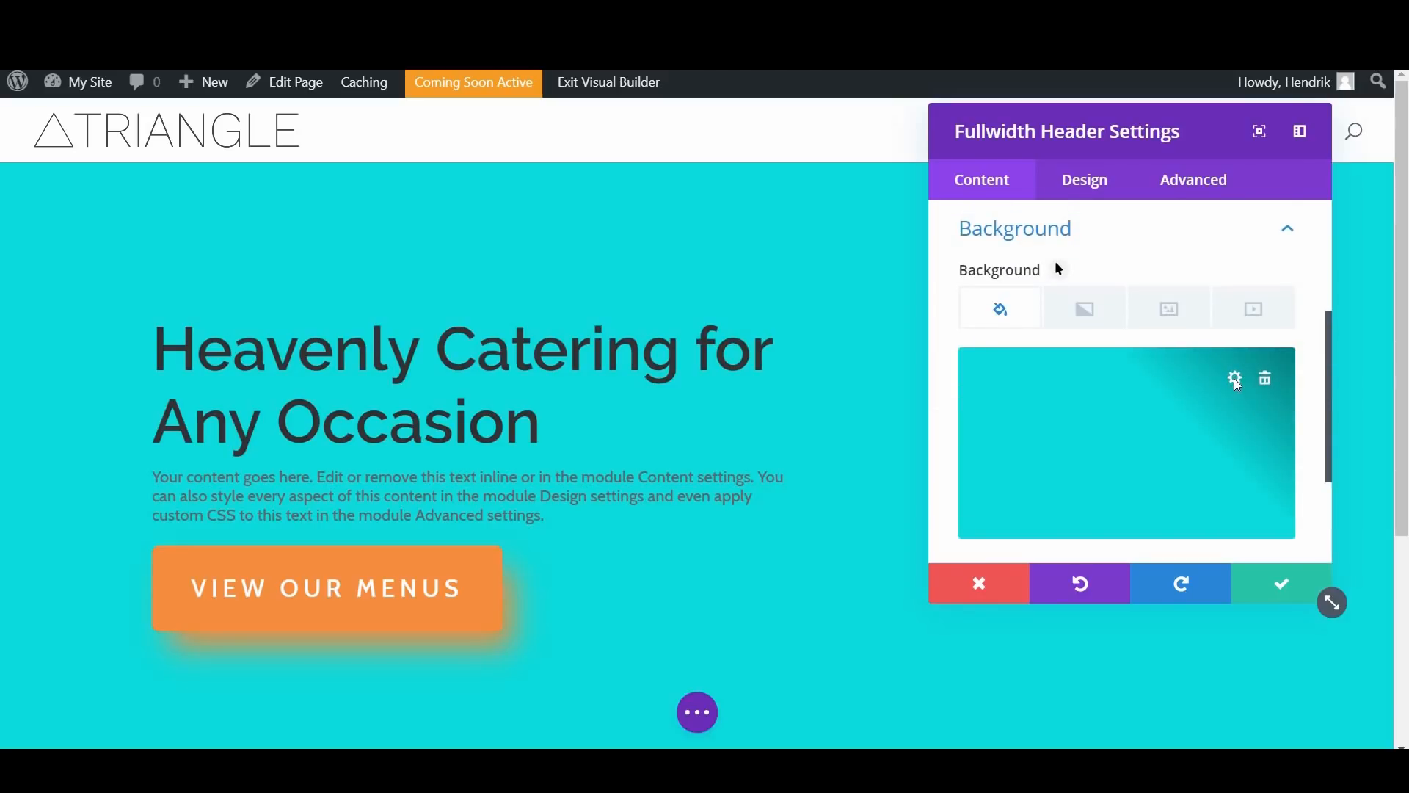
pyautogui.click(1235, 382)
pyautogui.moveTo(1247, 383); pyautogui.dragTo(1247, 499)
pyautogui.moveTo(1271, 379); pyautogui.dragTo(1322, 561)
pyautogui.click(1290, 589)
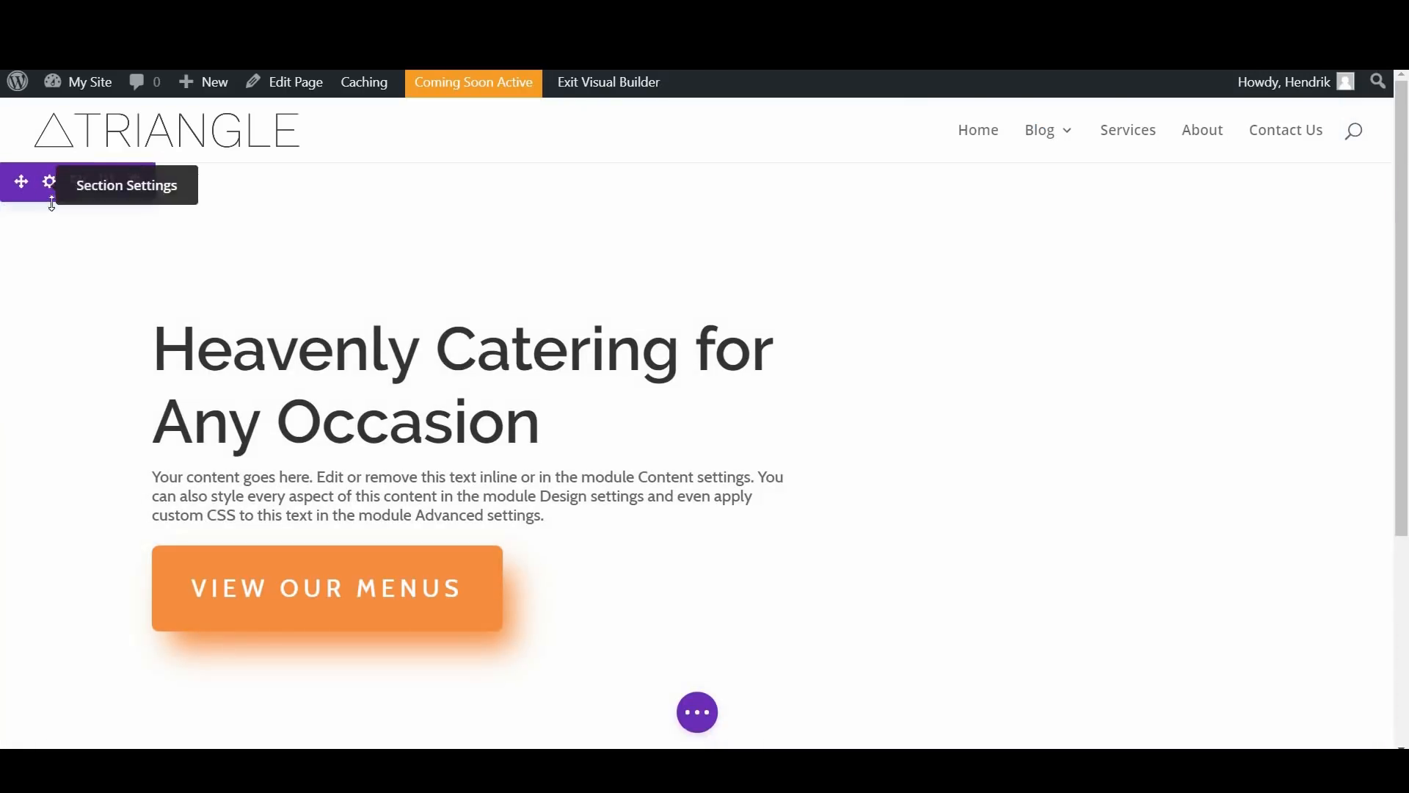
# Step: Add food-catering-10.jpg from the media library as the section's background image and save the section settings
pyautogui.click(50, 183)
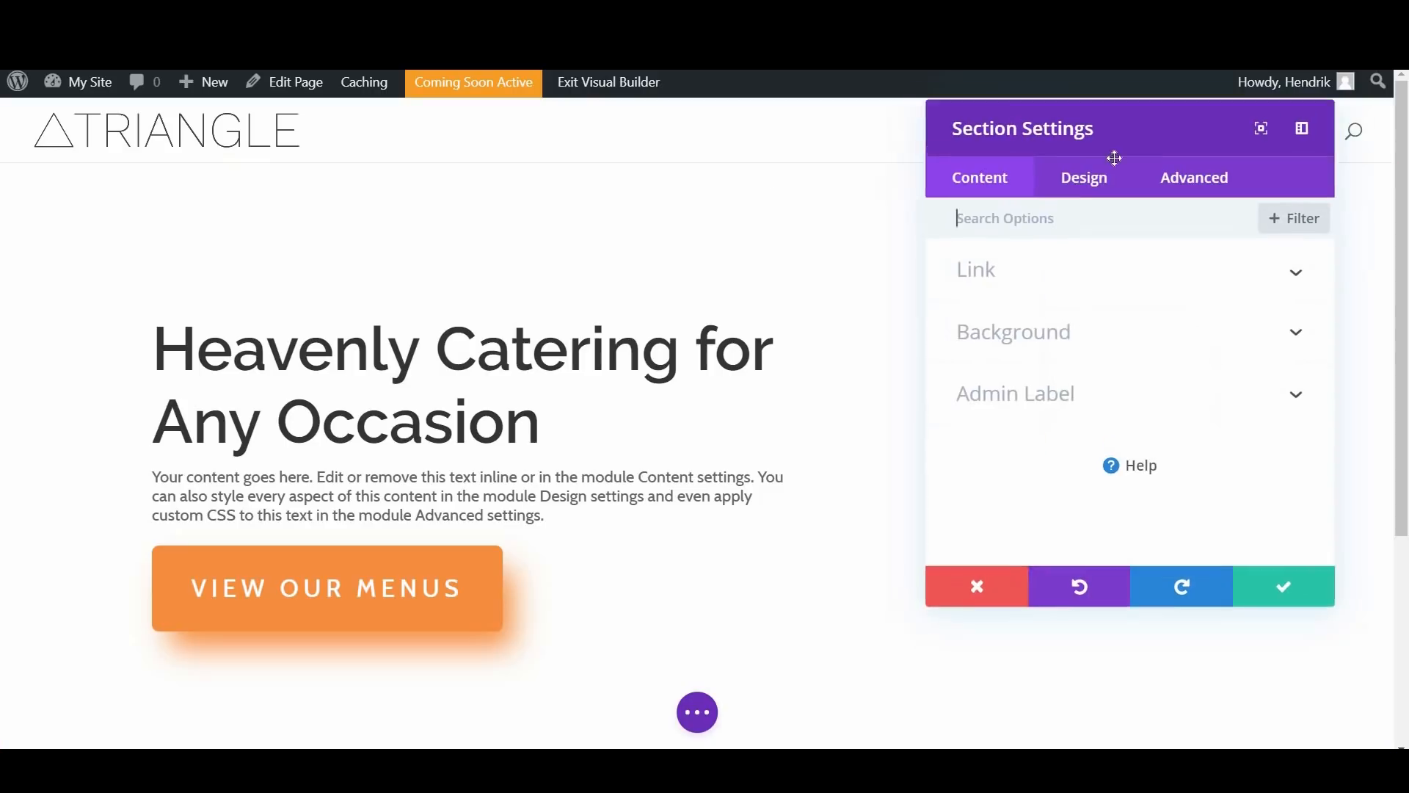
pyautogui.moveTo(951, 140); pyautogui.dragTo(778, 137)
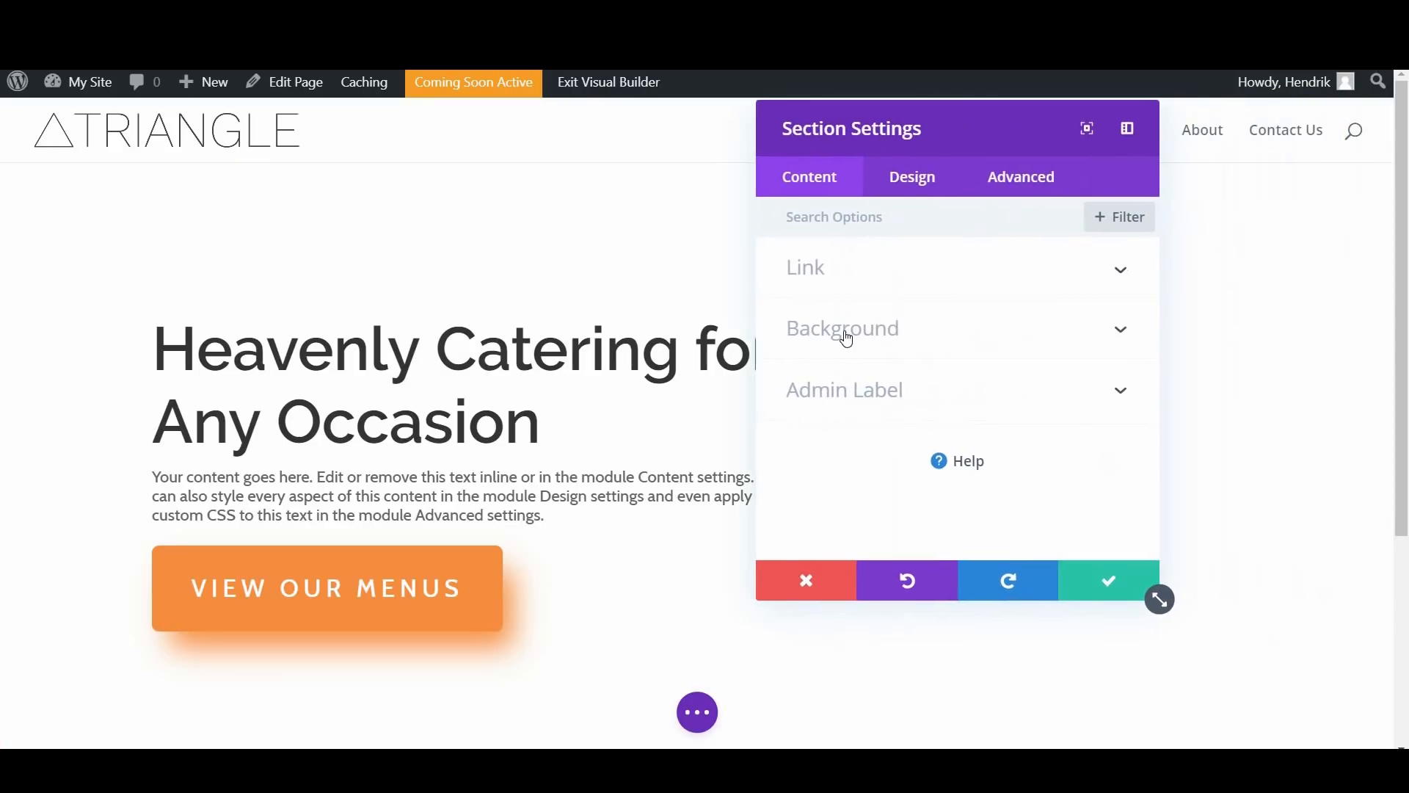
pyautogui.click(847, 337)
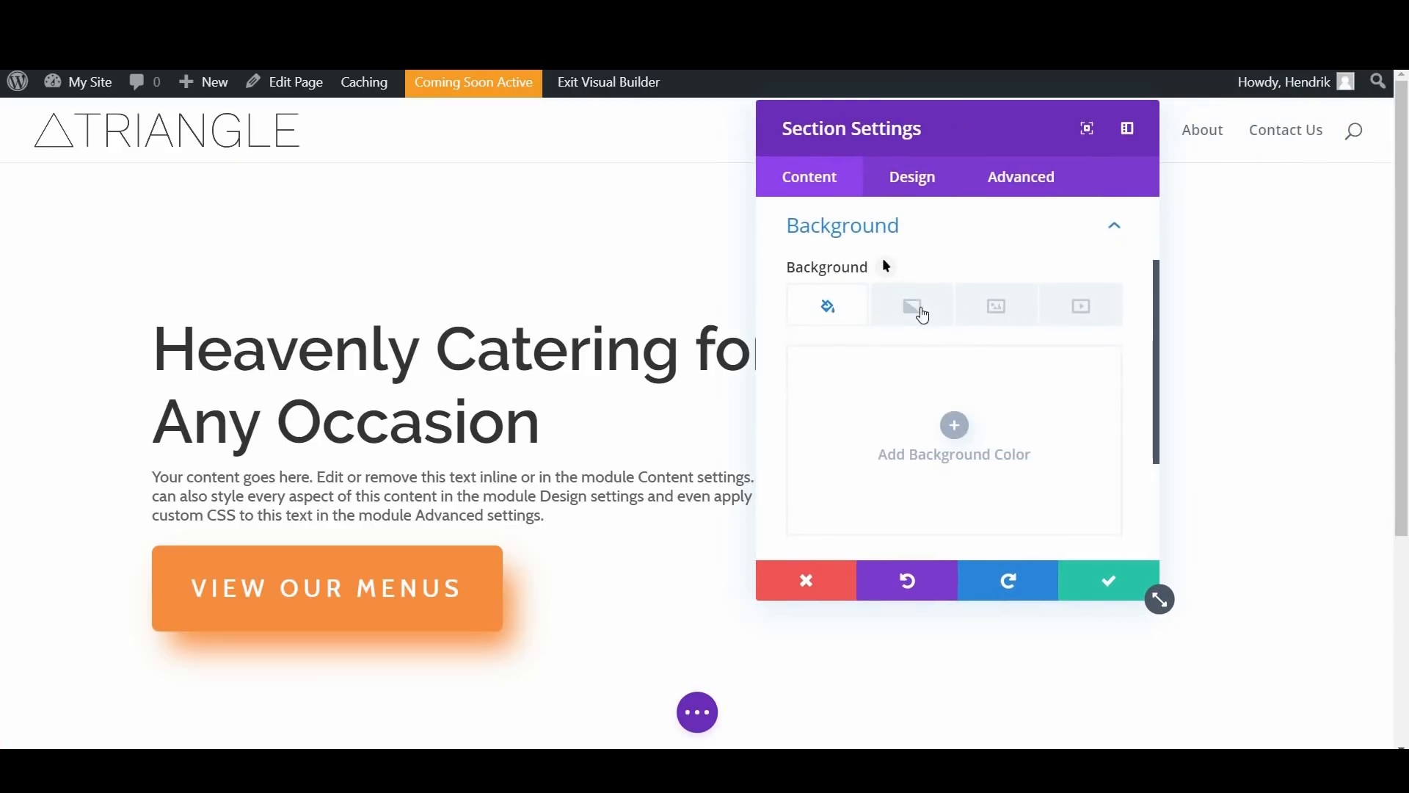
pyautogui.click(990, 306)
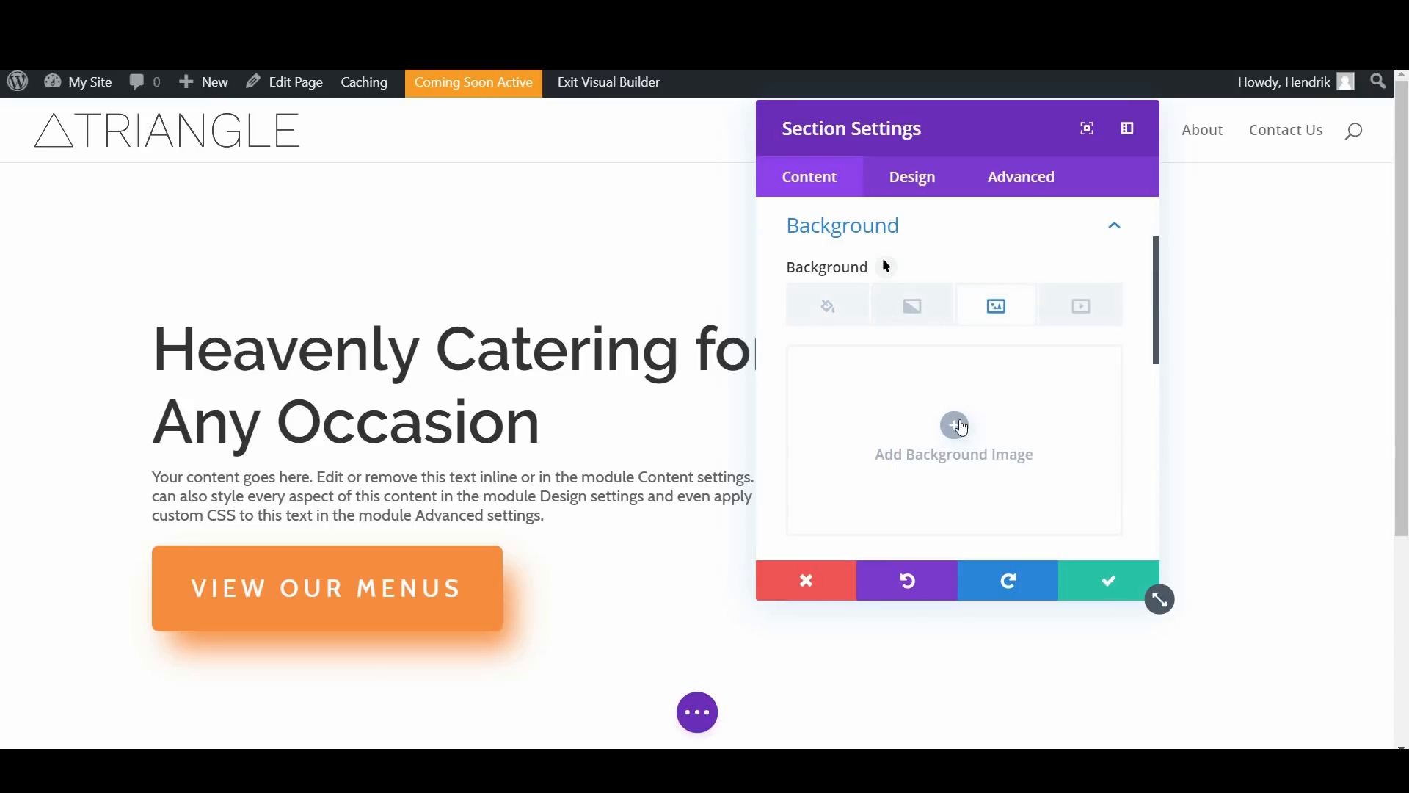
pyautogui.click(958, 425)
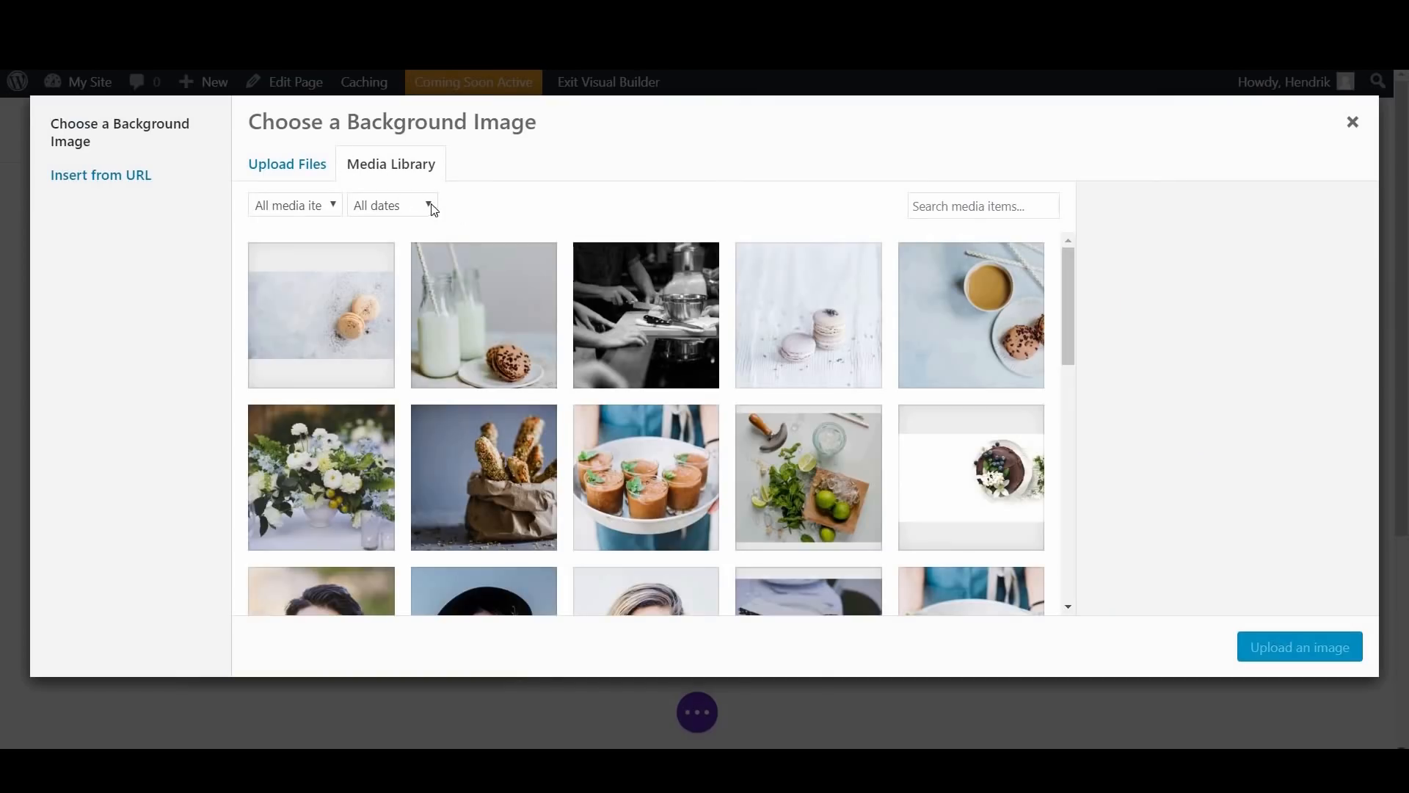
pyautogui.scroll(-2, 843, 406)
pyautogui.scroll(-2, 843, 406)
pyautogui.click(860, 465)
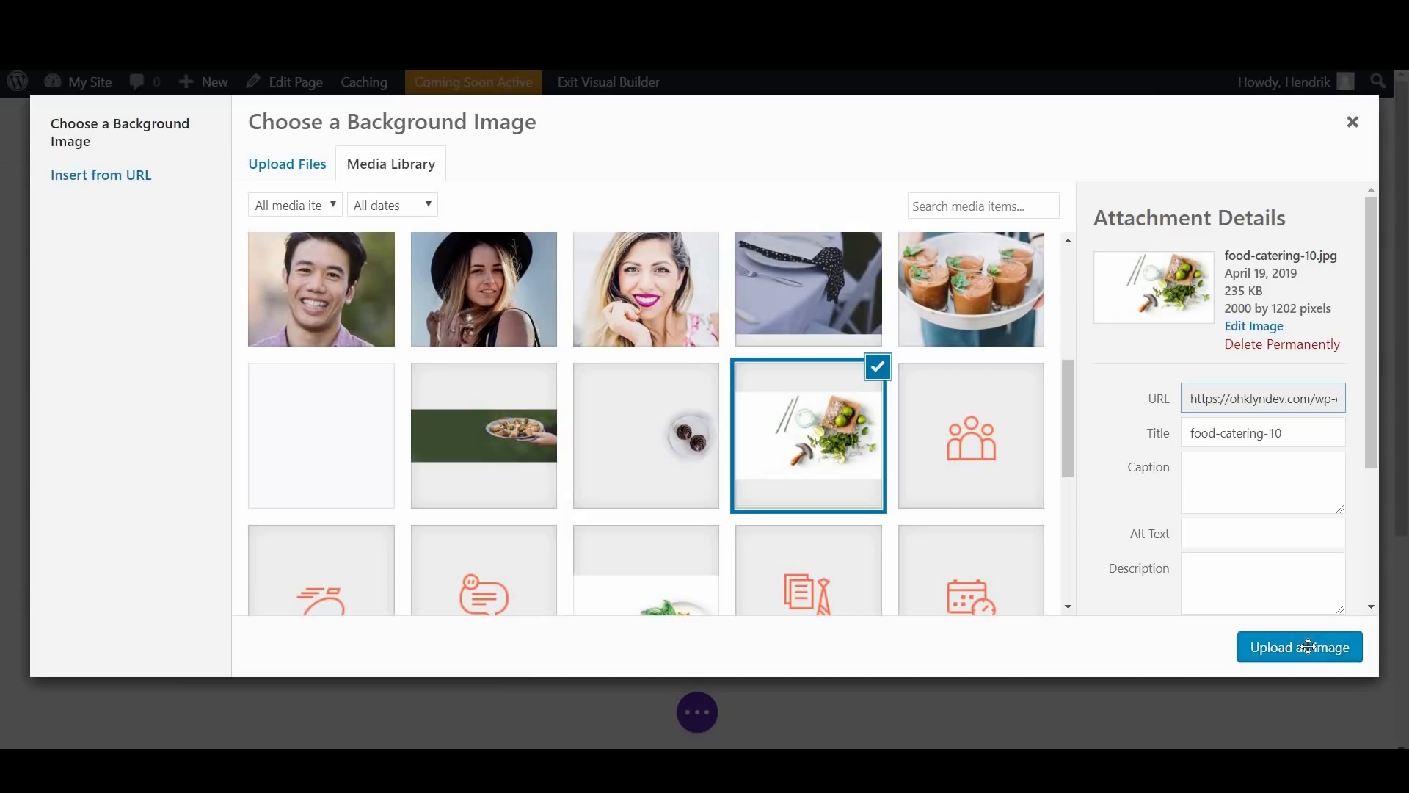
pyautogui.click(1299, 647)
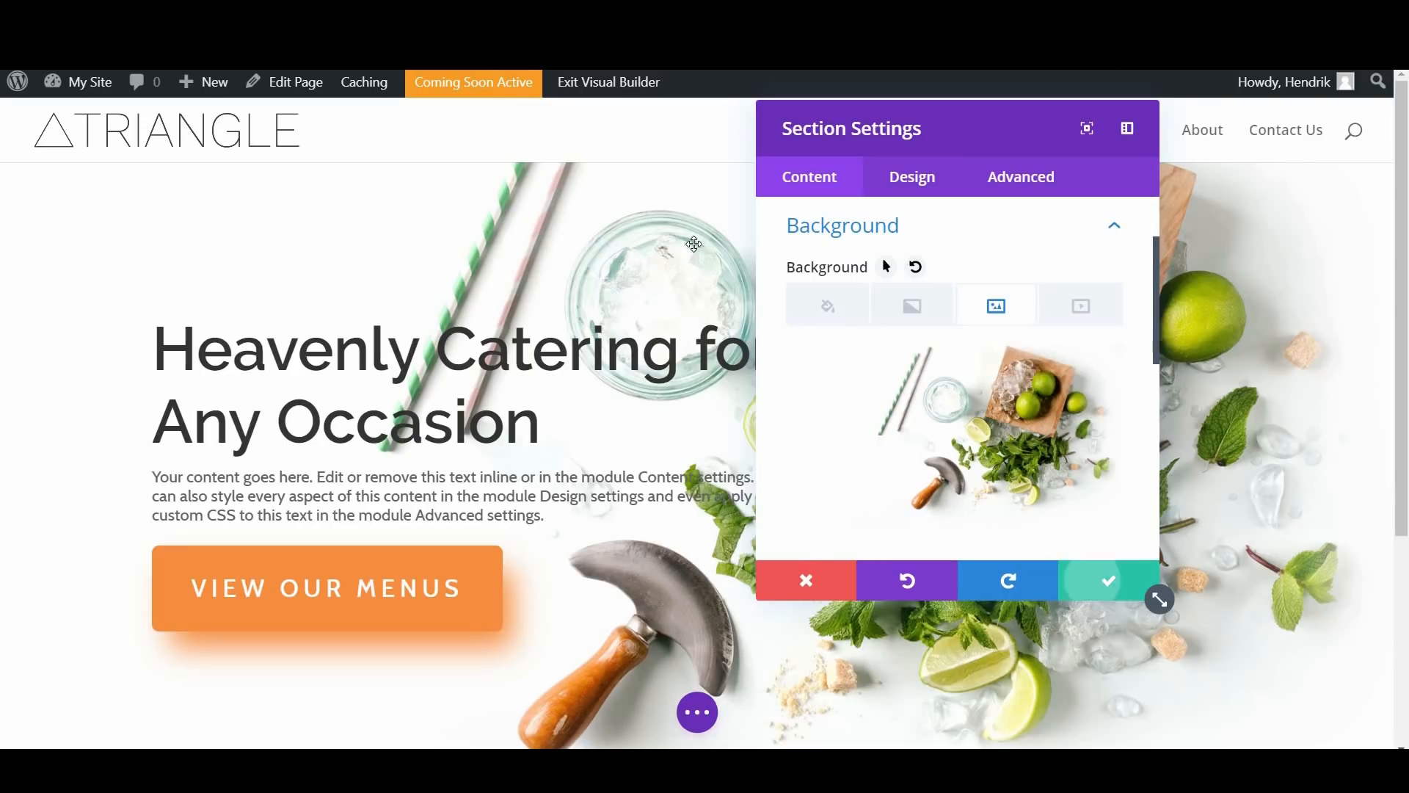
pyautogui.click(1097, 581)
# Step: Add a background gradient to the fullwidth header module
pyautogui.click(668, 213)
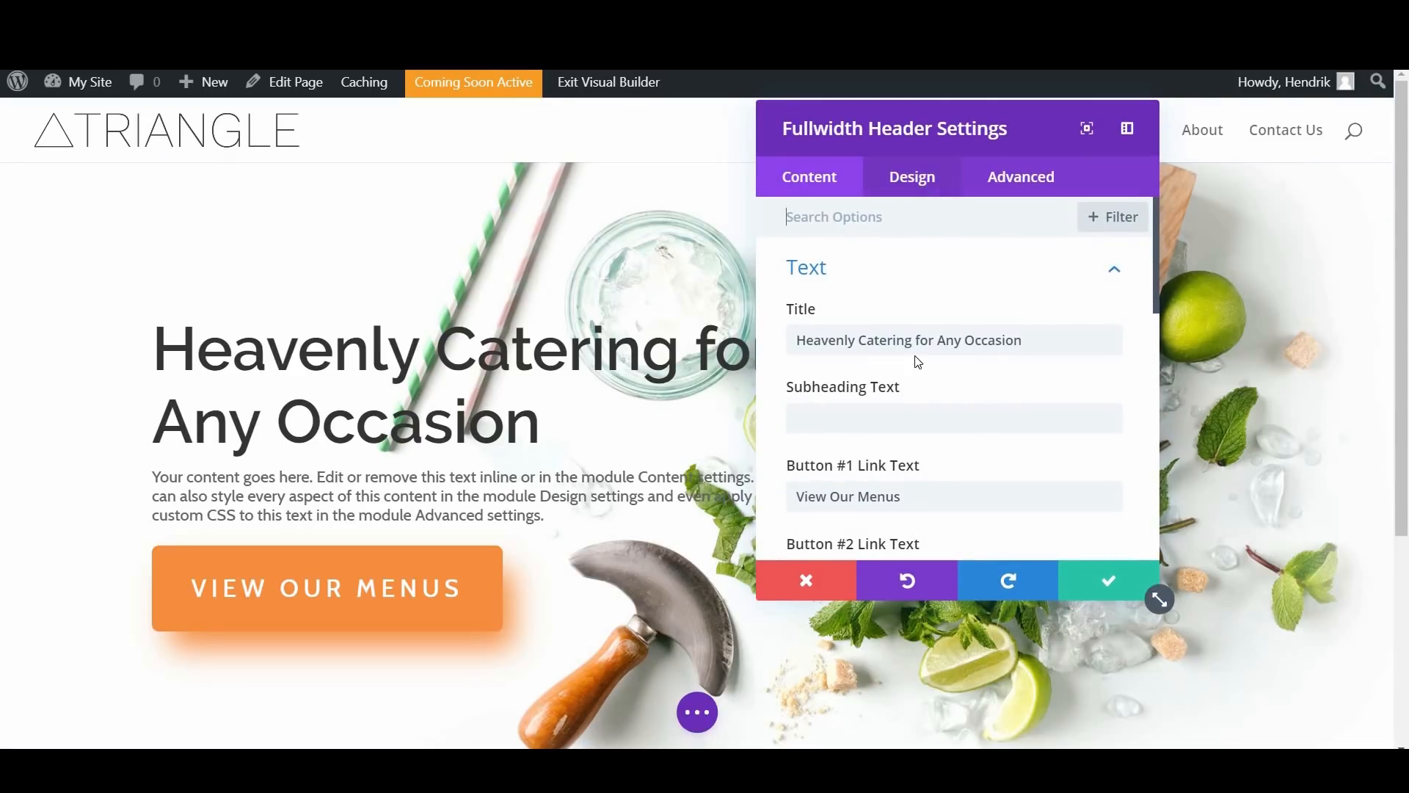
pyautogui.scroll(-10, 917, 361)
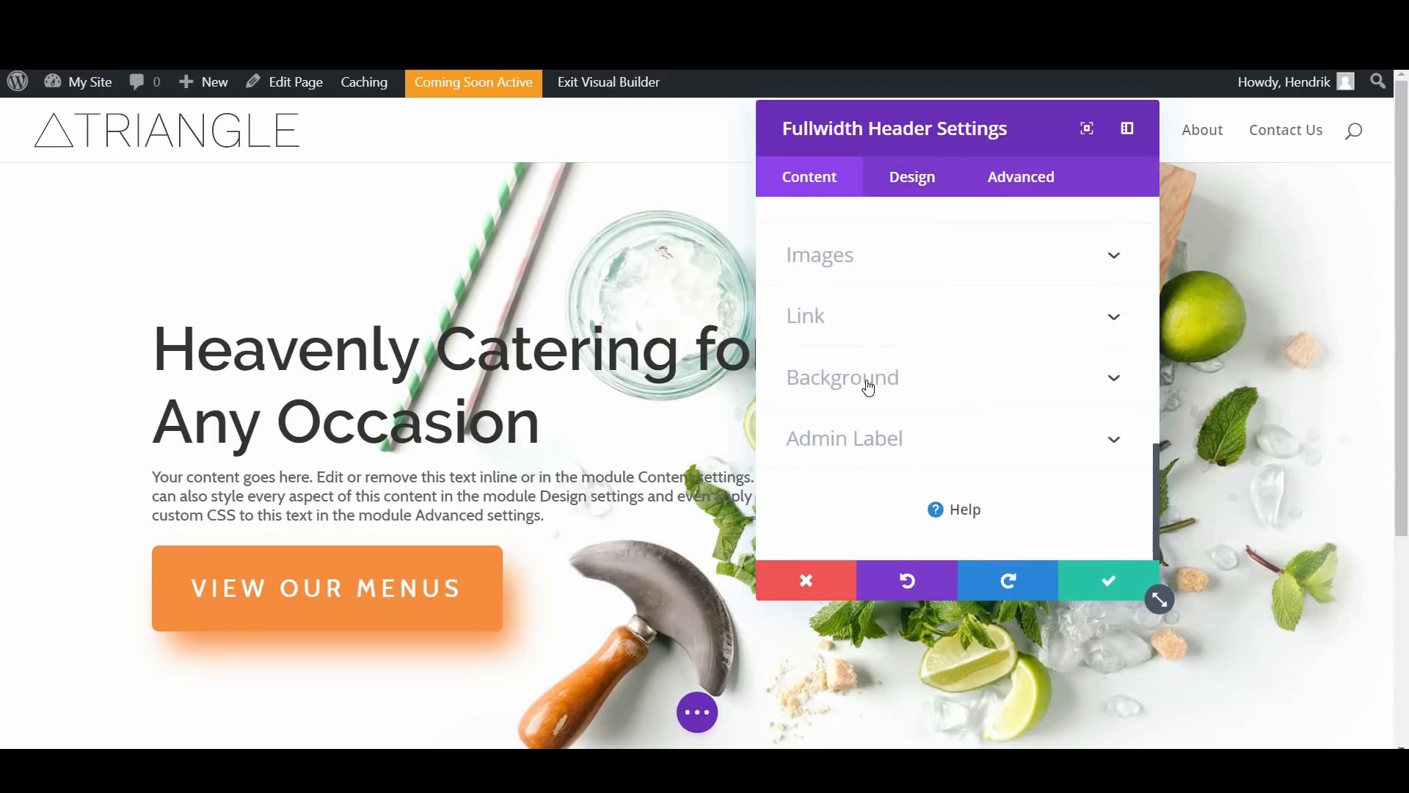
pyautogui.click(901, 360)
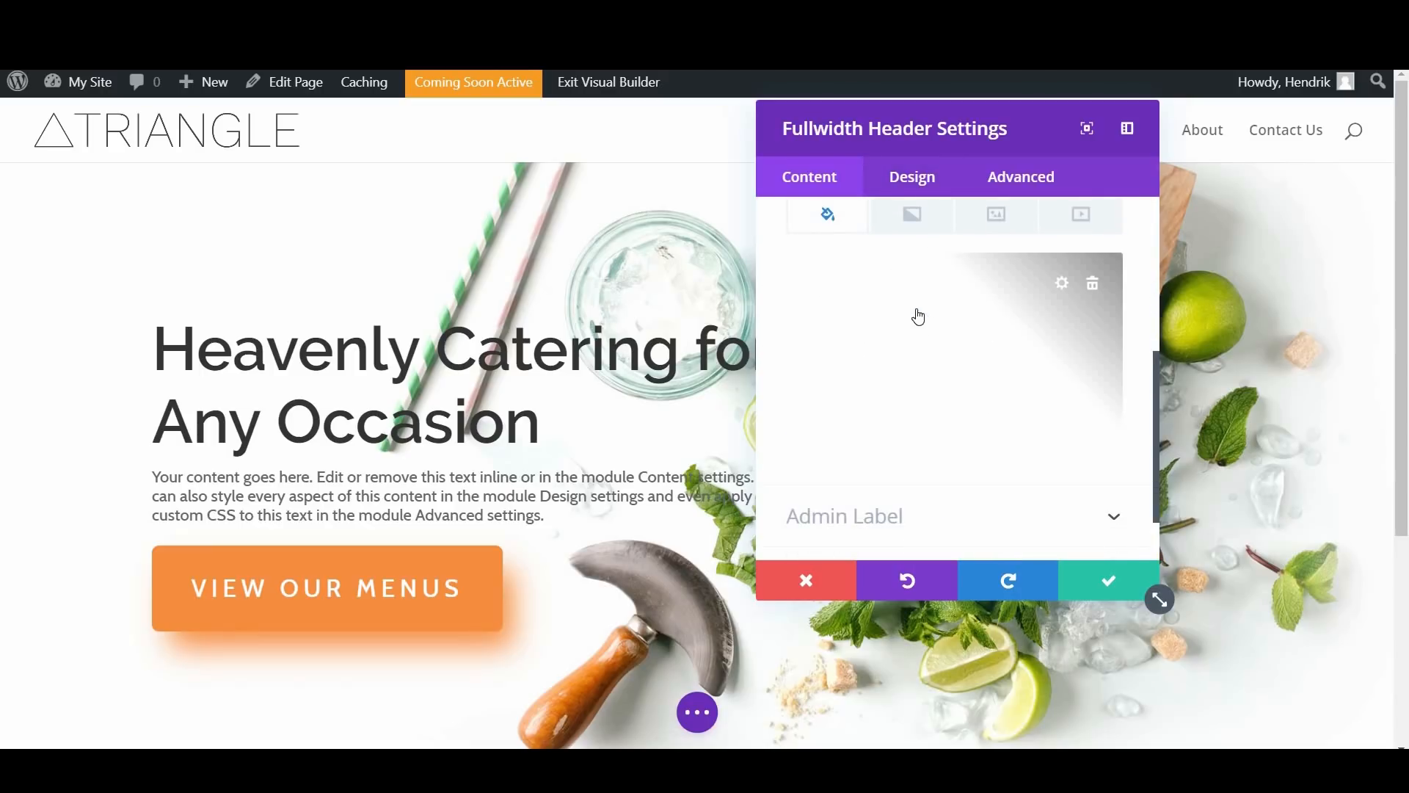
pyautogui.click(911, 314)
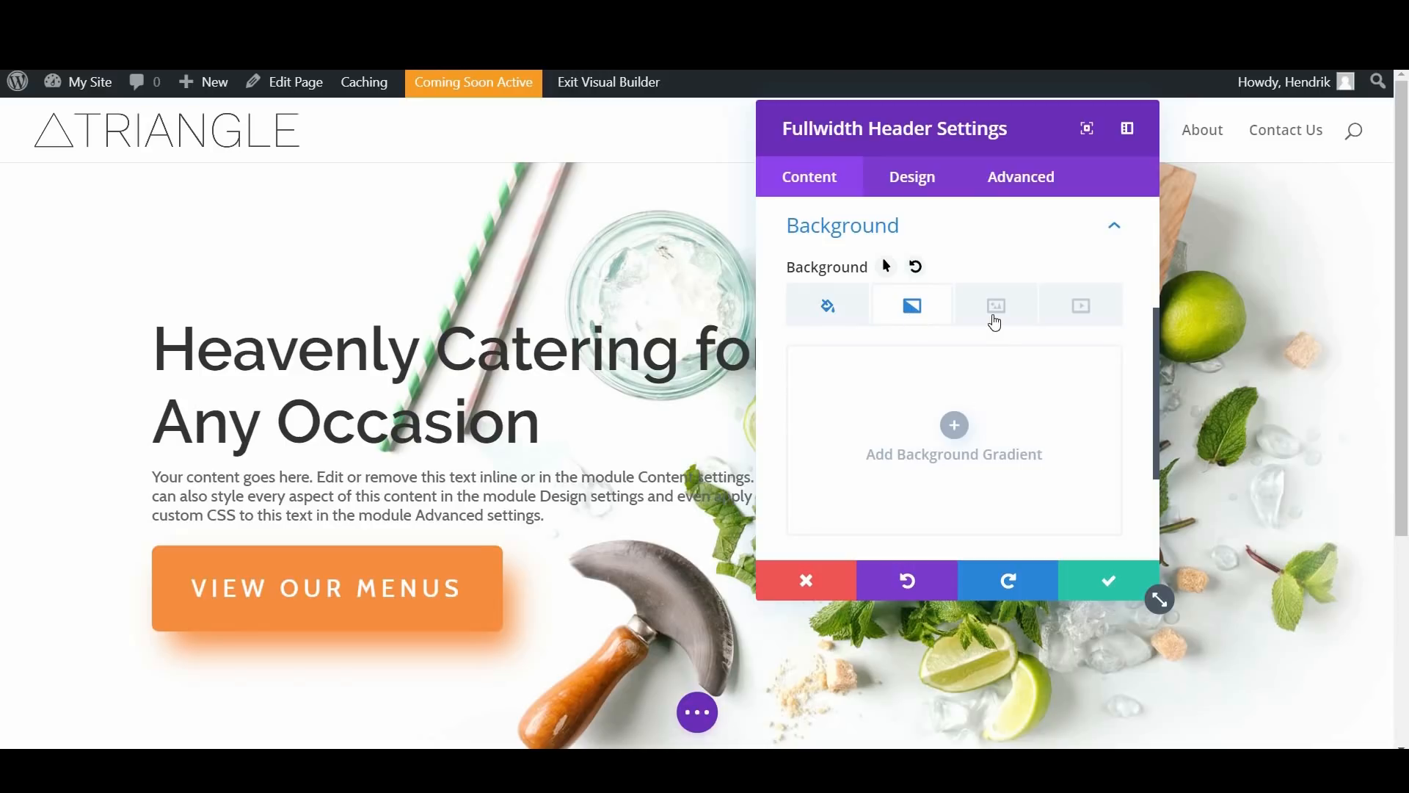
pyautogui.scroll(-2, 959, 355)
pyautogui.scroll(1, 958, 356)
pyautogui.click(952, 346)
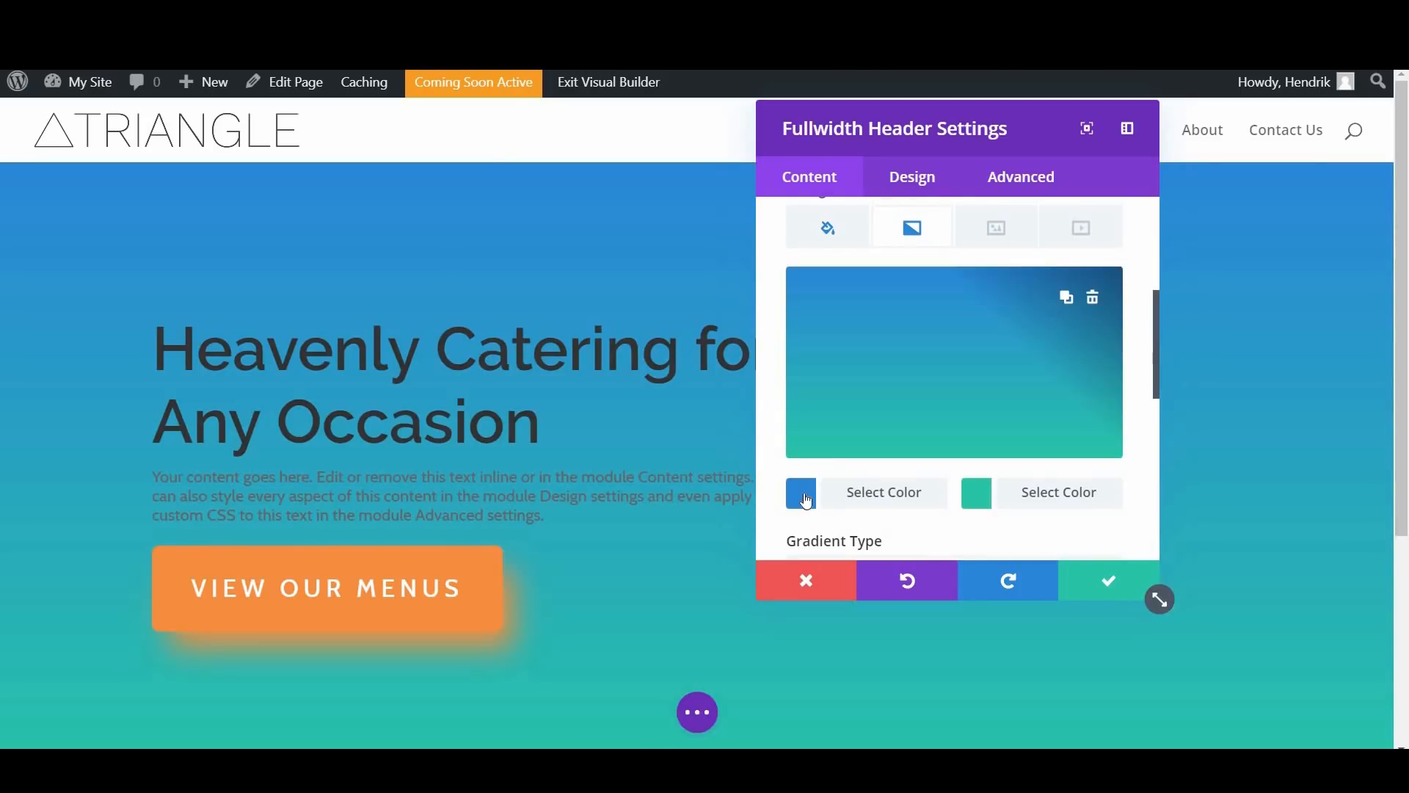
# Step: Set the header gradient's first color to white and its second color to fully transparent white, rgba(255,255,255,0)
pyautogui.click(1032, 300)
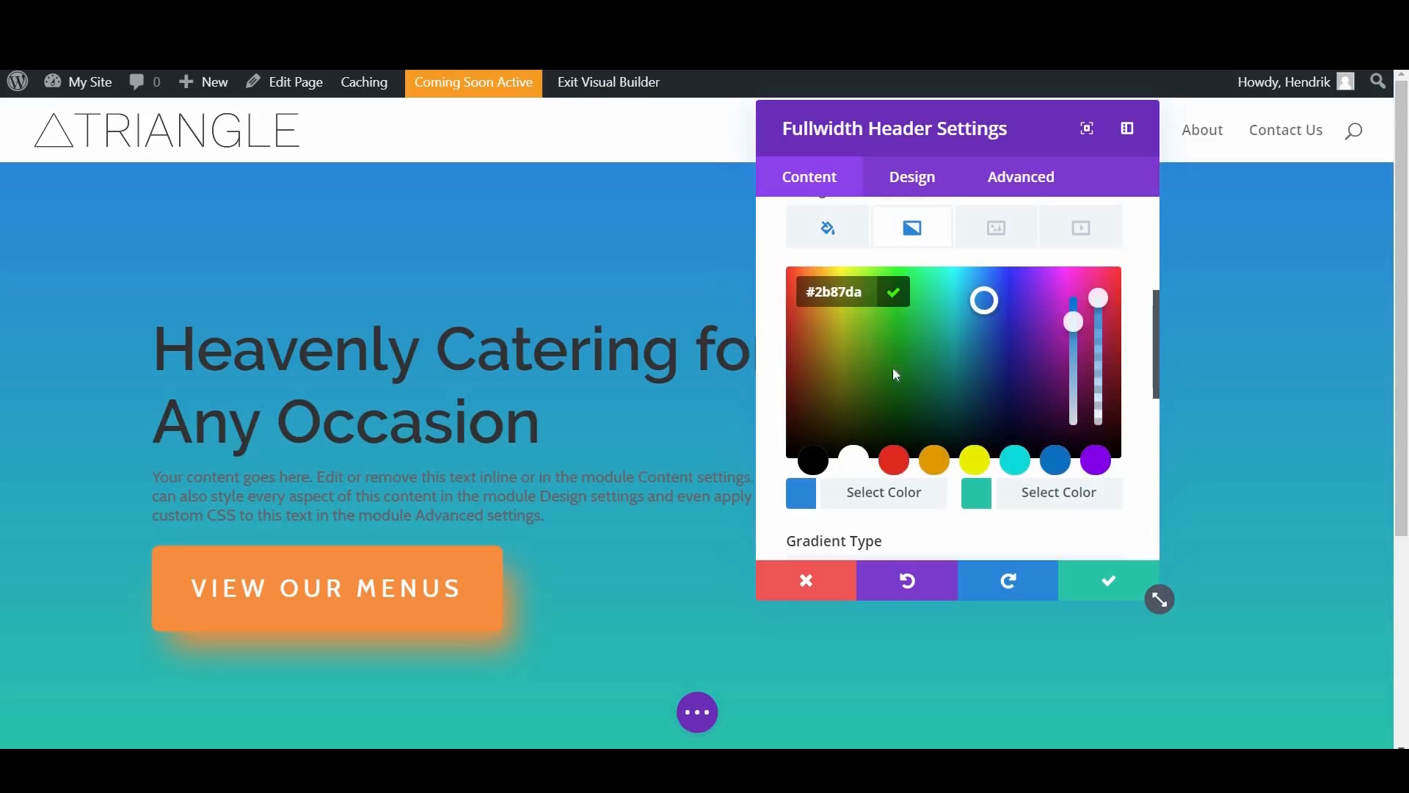
pyautogui.click(969, 488)
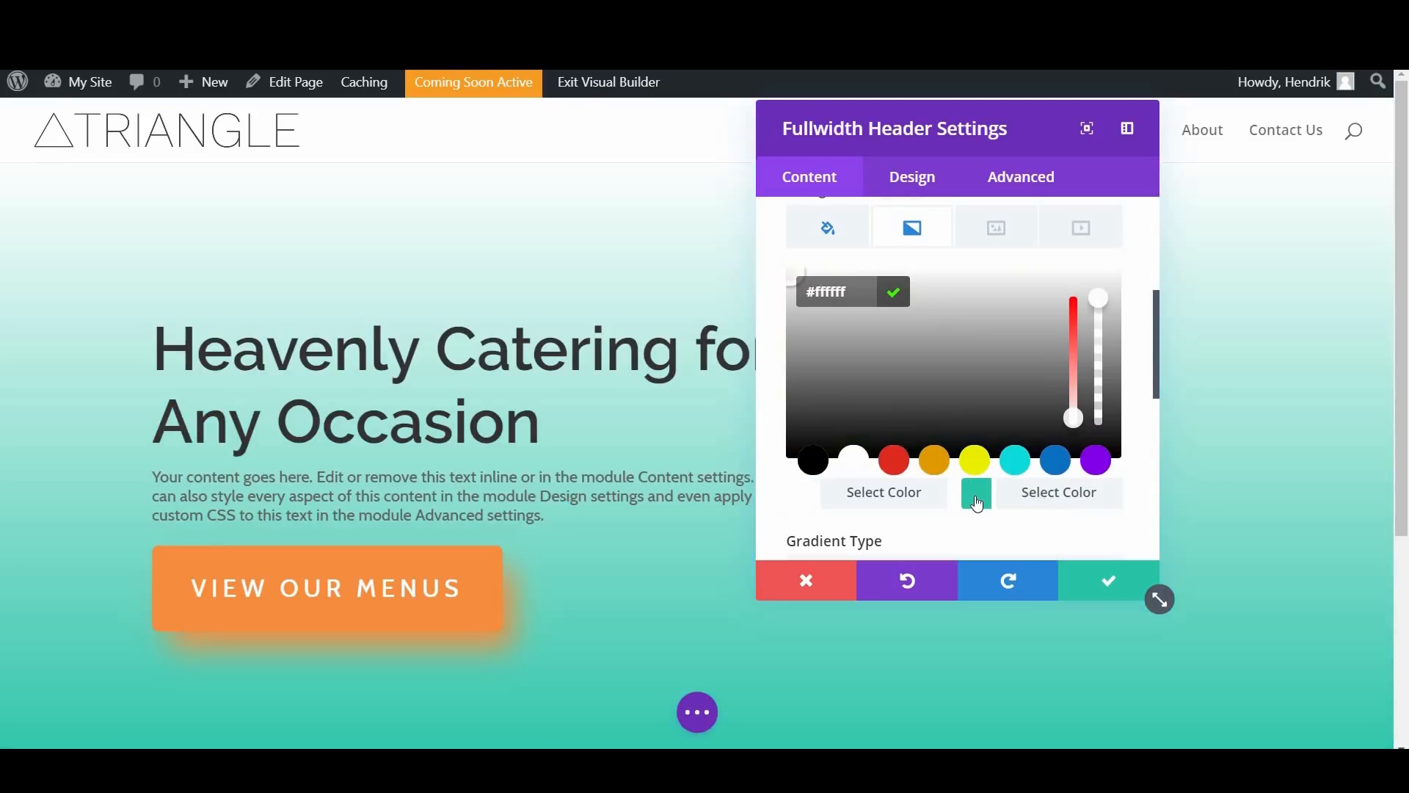
pyautogui.click(871, 455)
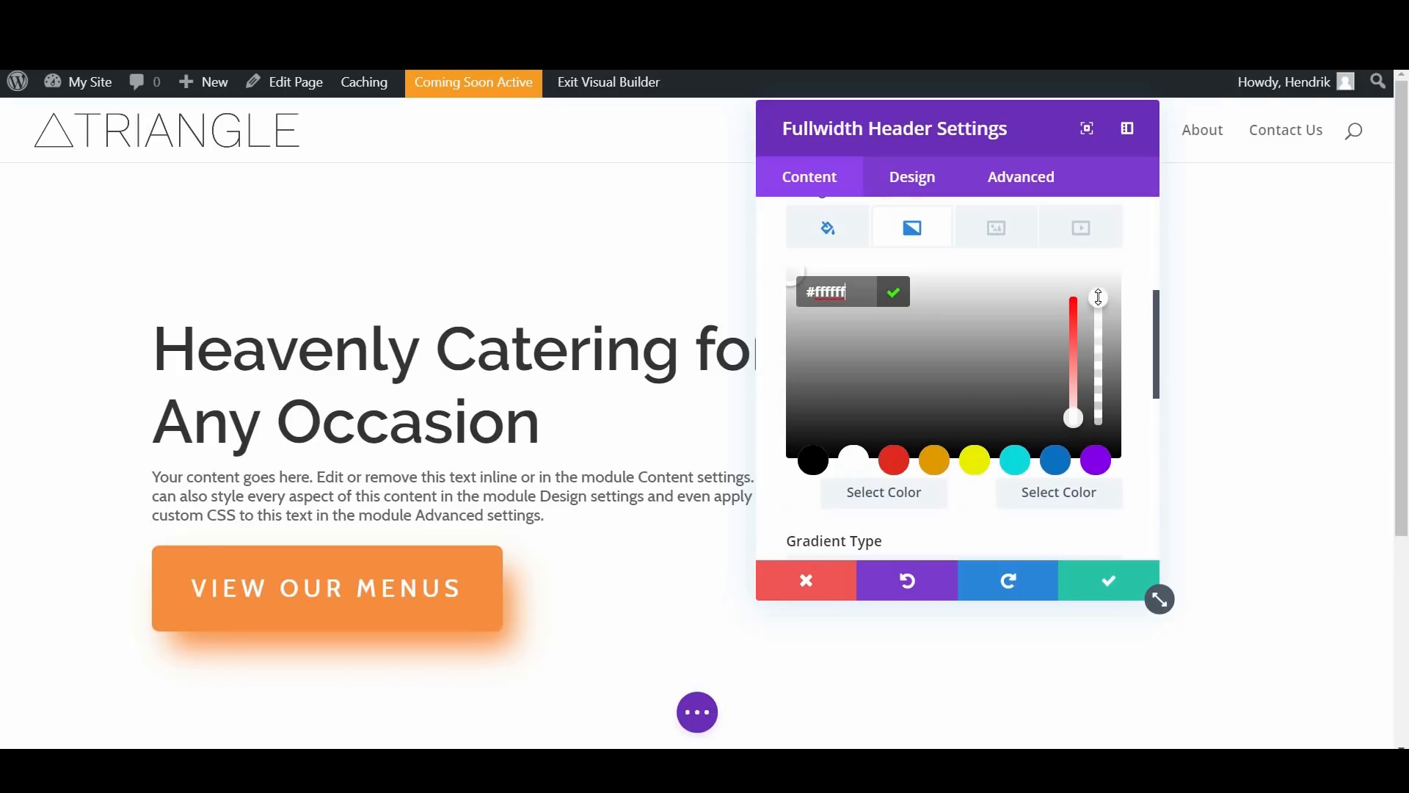
pyautogui.click(983, 505)
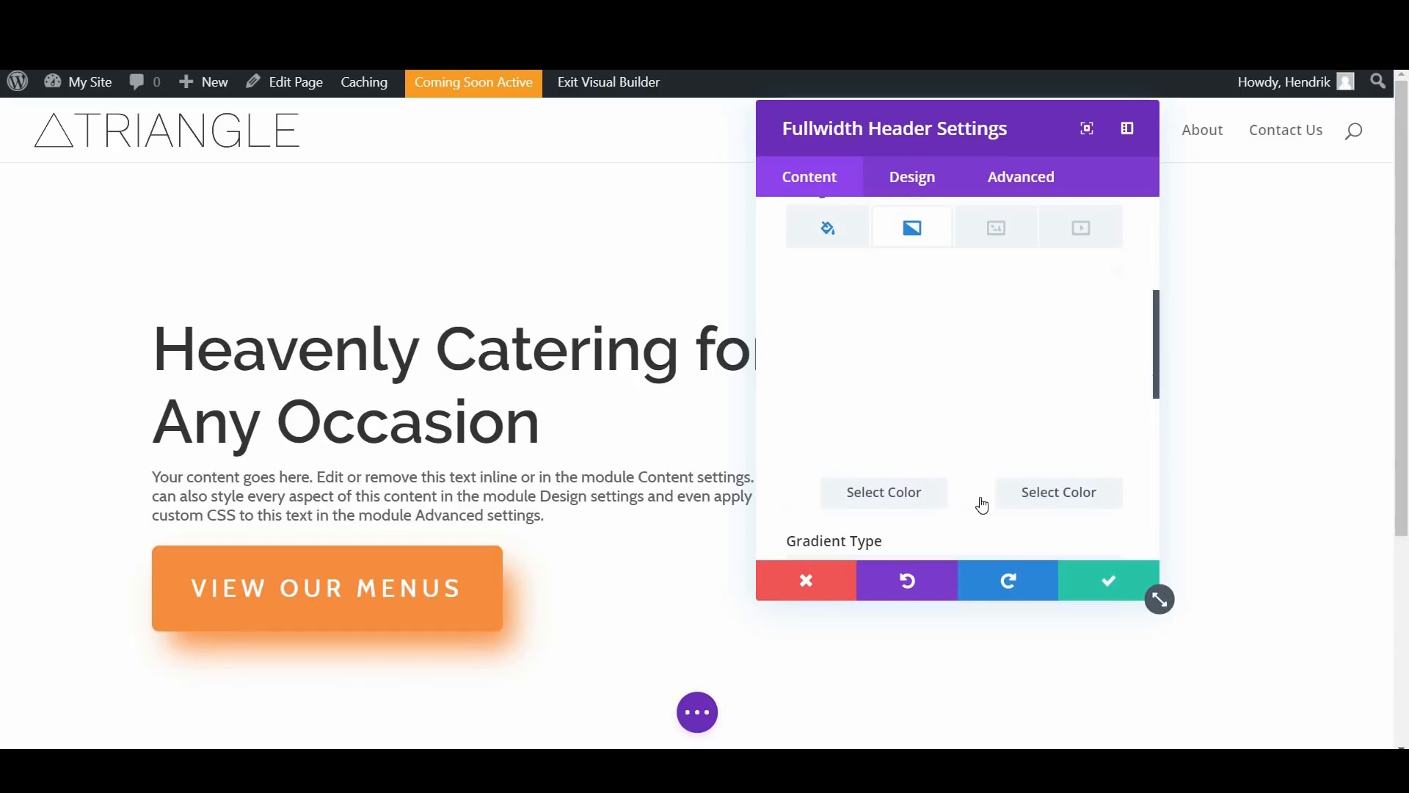
pyautogui.click(982, 505)
pyautogui.moveTo(1096, 396); pyautogui.dragTo(1085, 467)
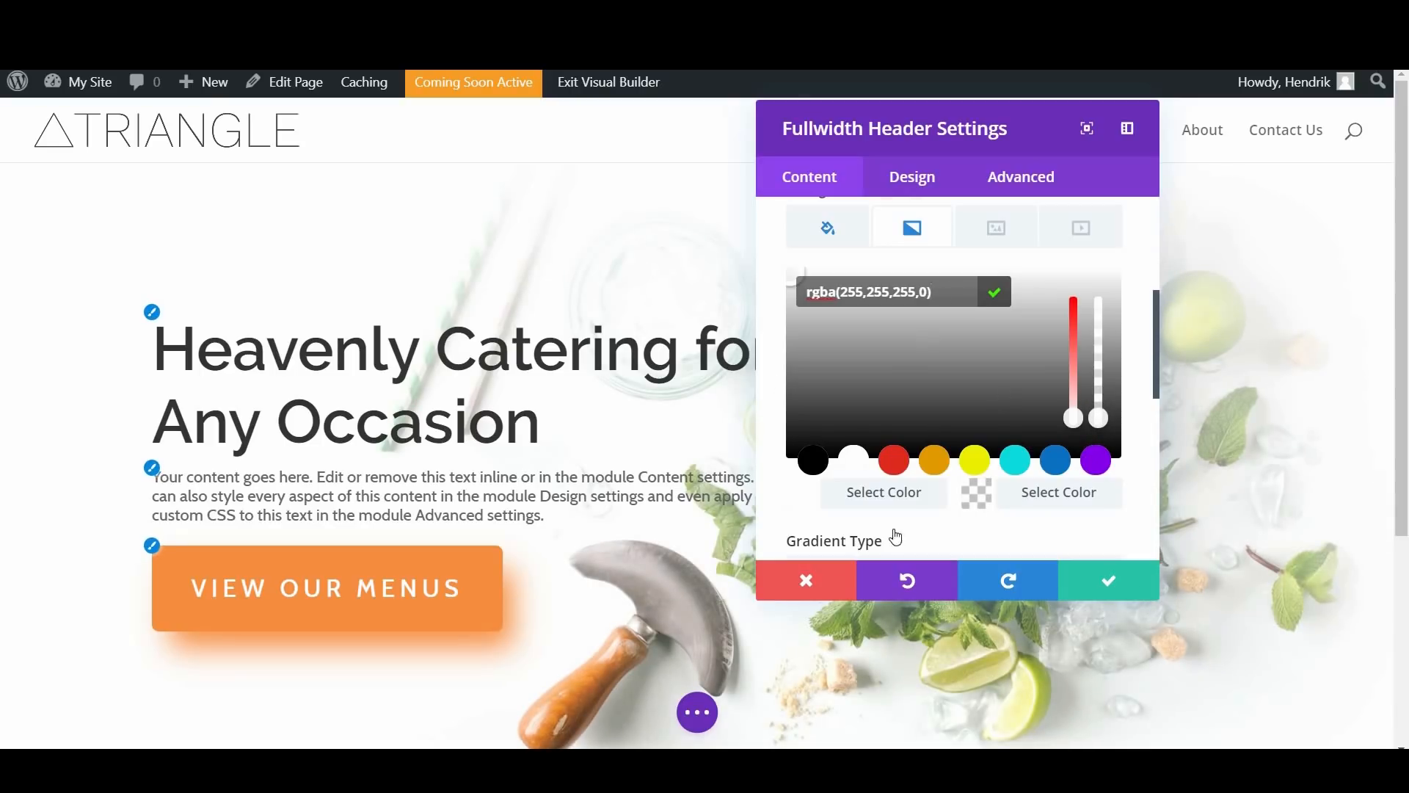
# Step: Change the header's gradient type to Radial and its radial direction to Left
pyautogui.scroll(-3, 965, 420)
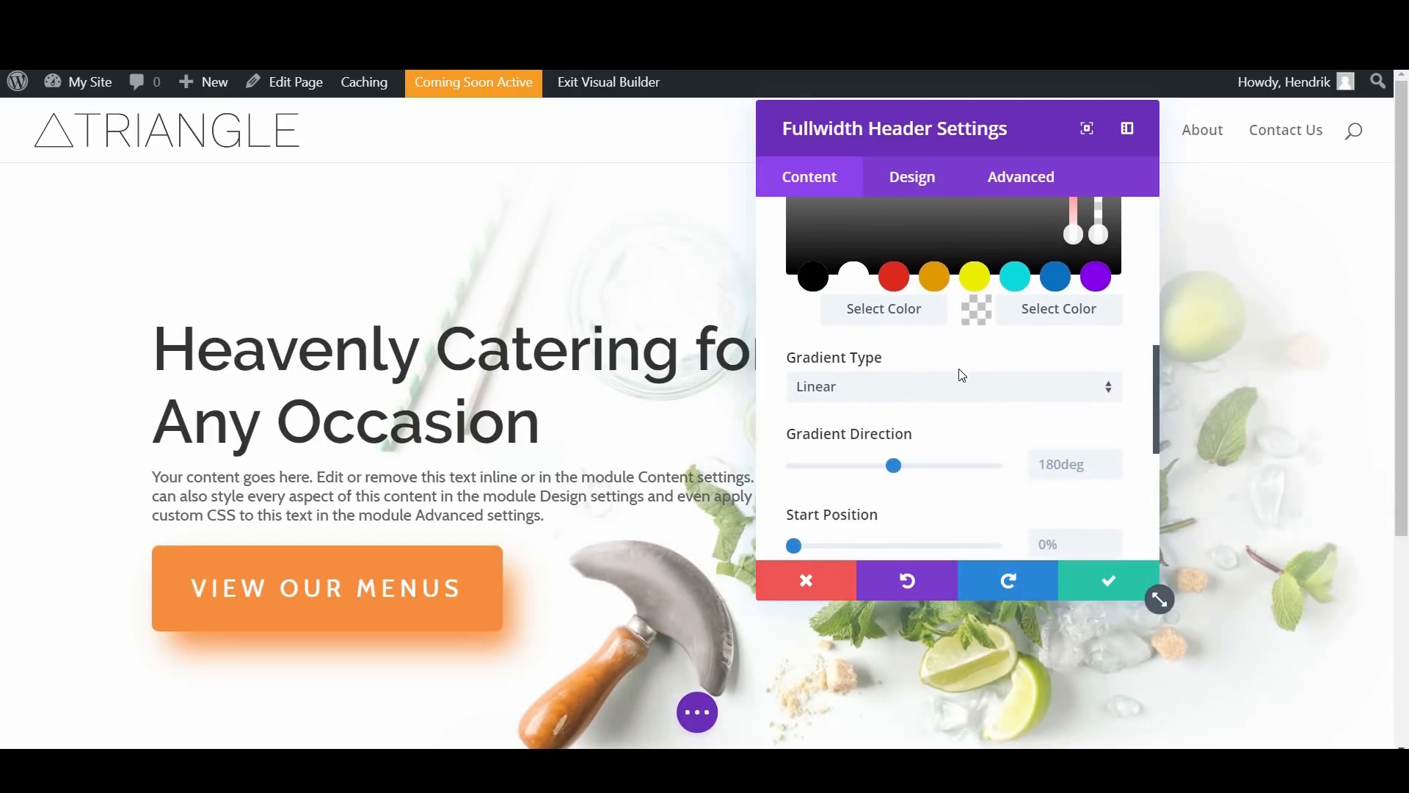
pyautogui.click(908, 391)
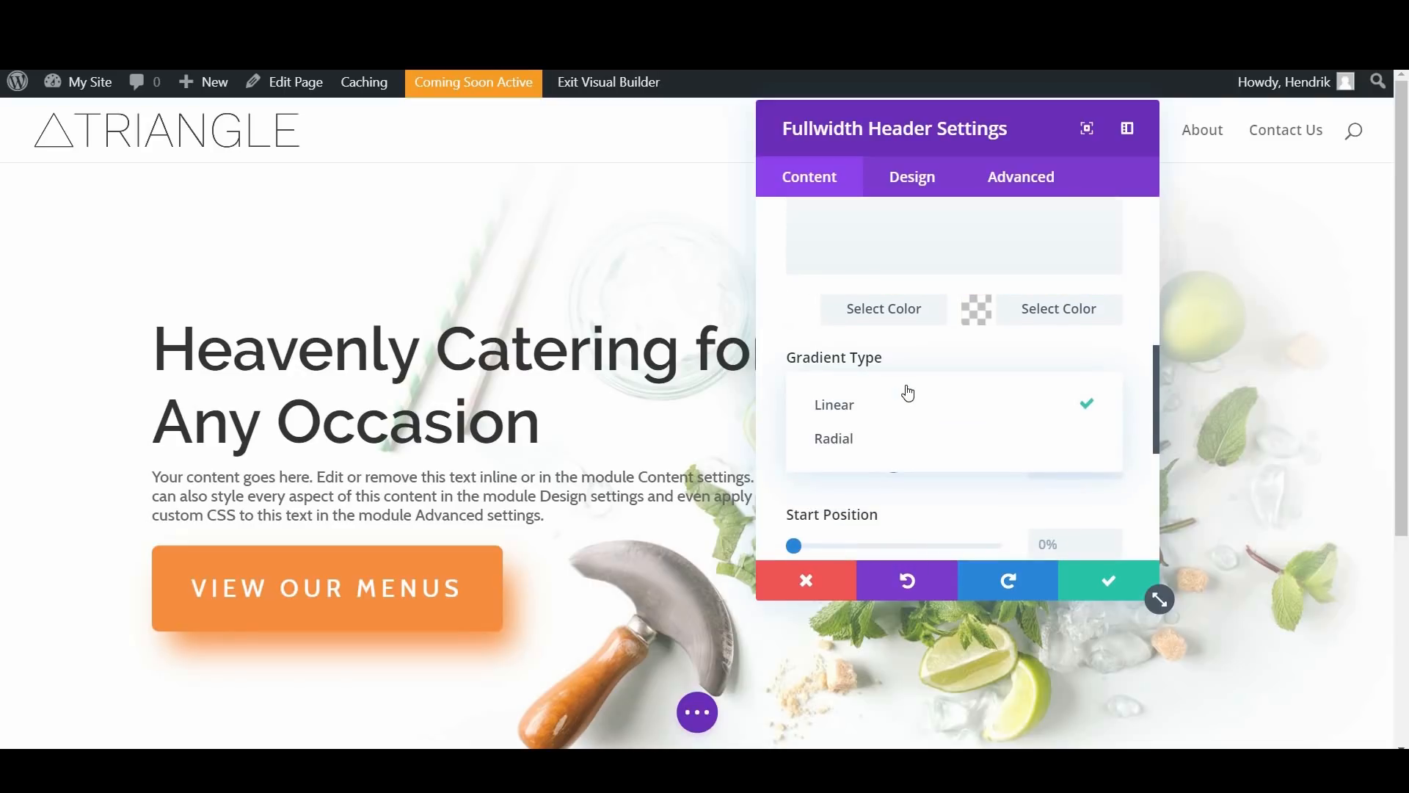
pyautogui.click(870, 444)
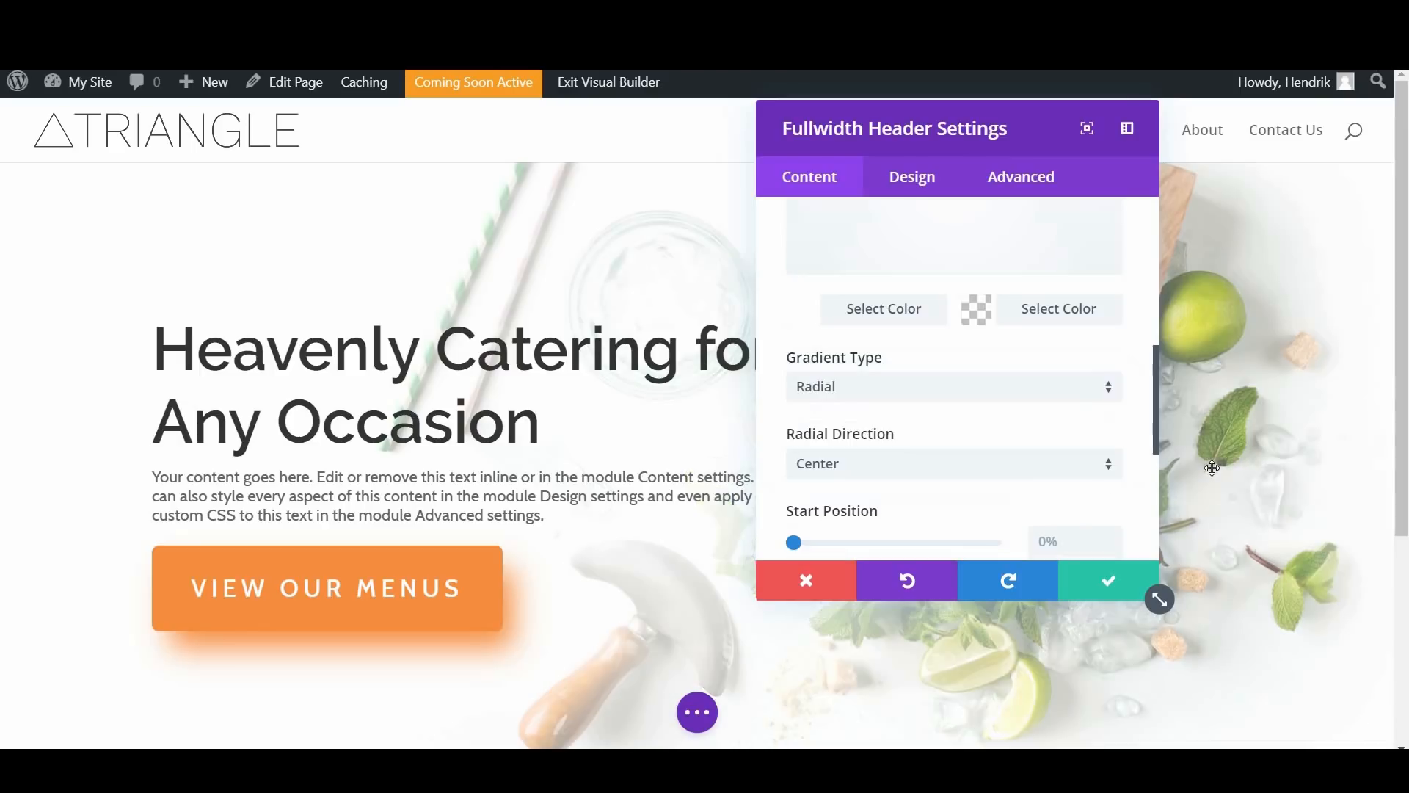
pyautogui.scroll(-2, 928, 382)
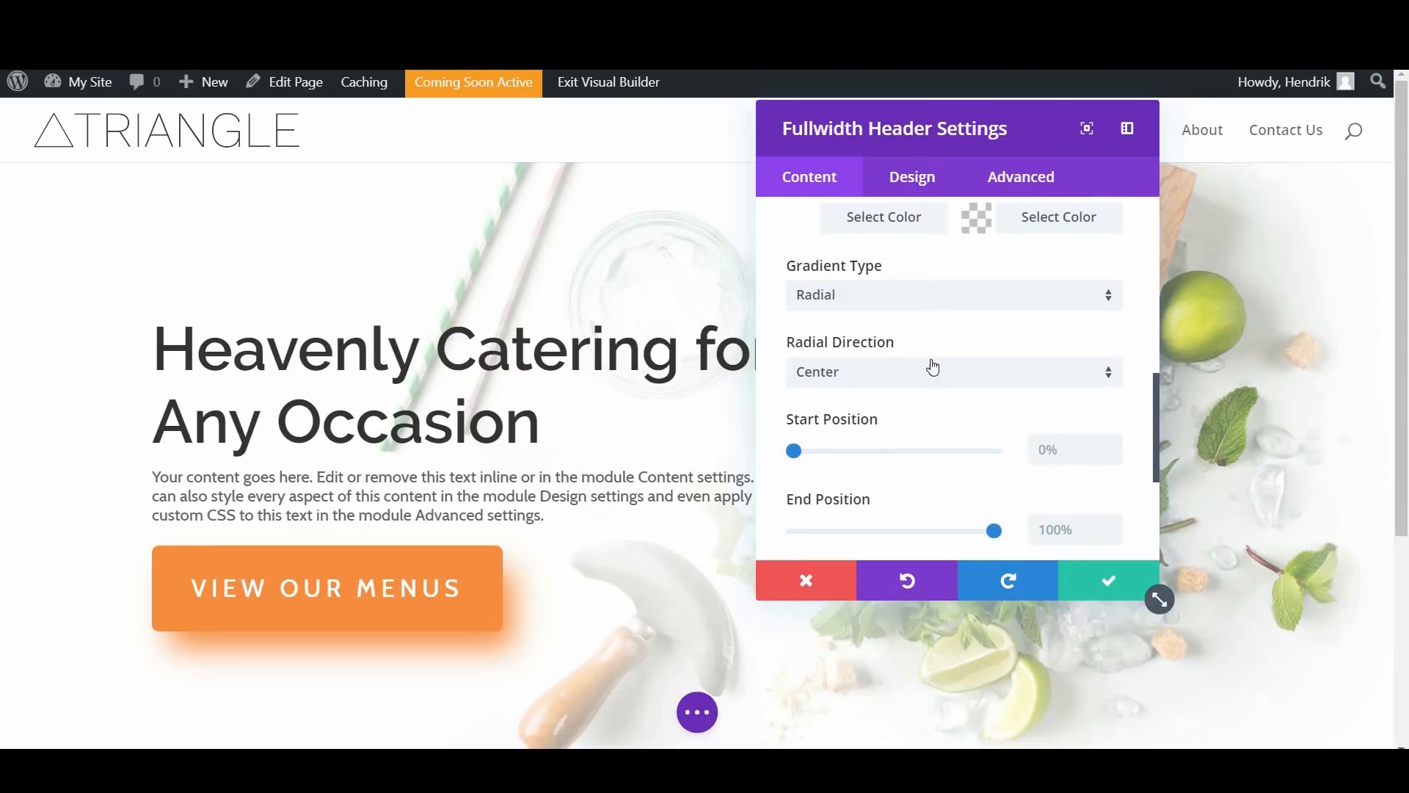
pyautogui.click(983, 378)
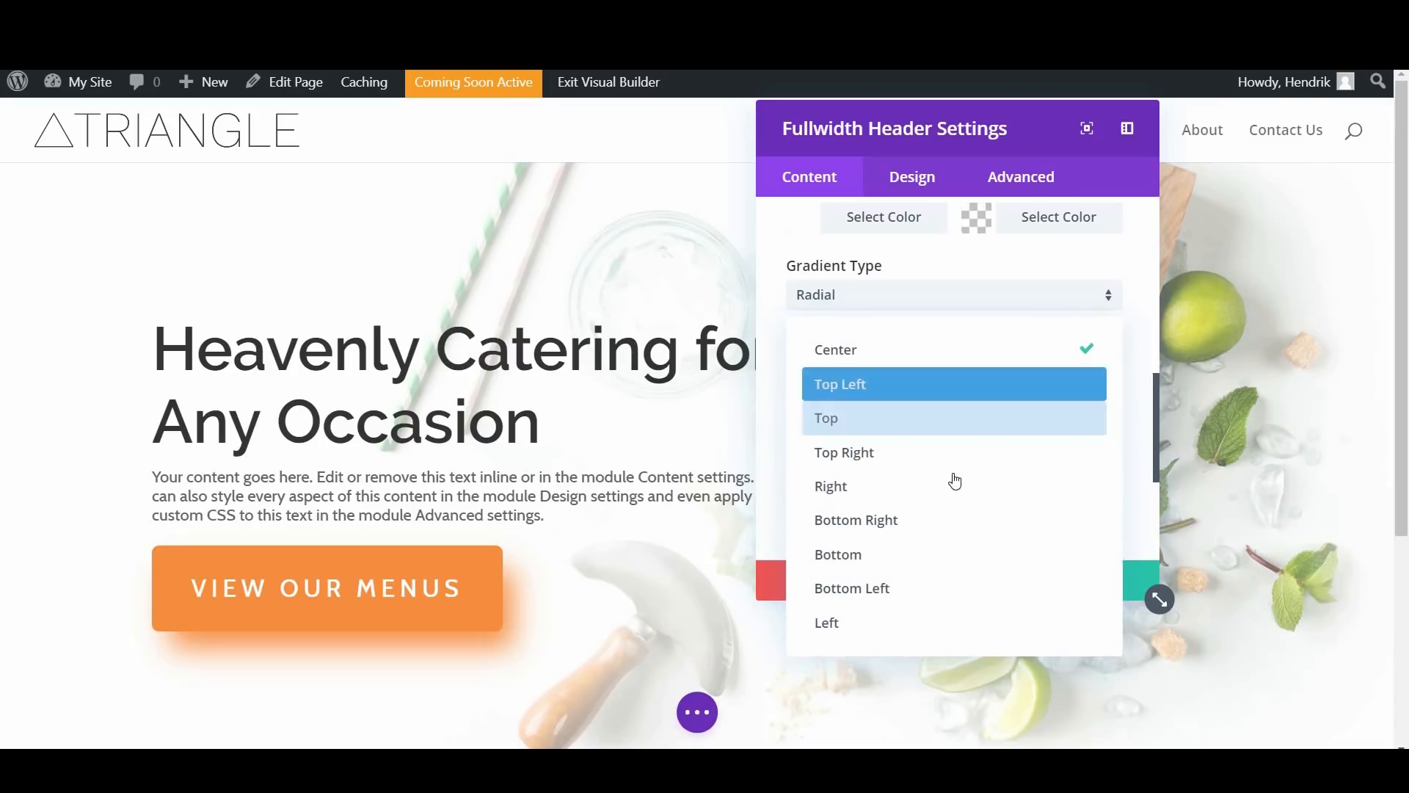
pyautogui.click(904, 623)
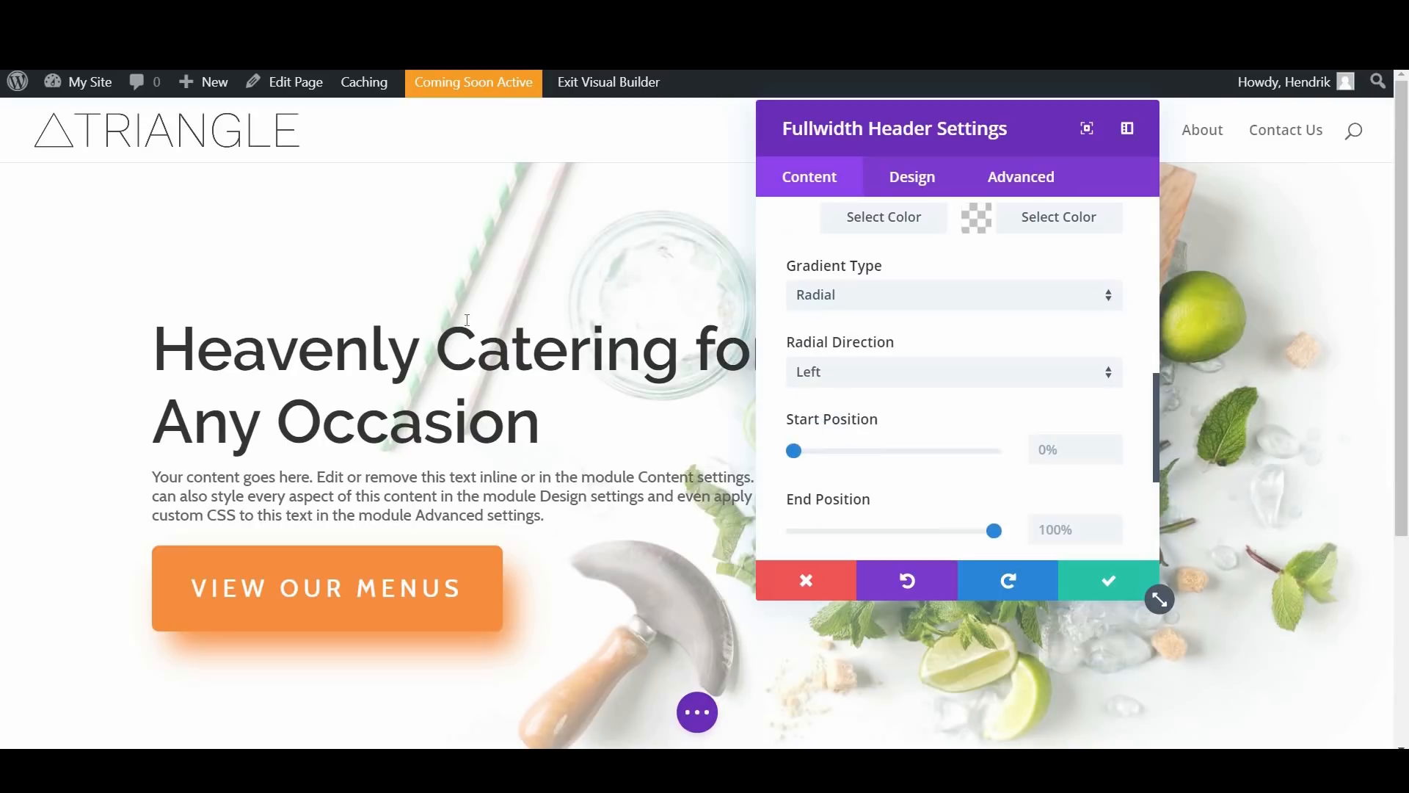
# Step: Set the gradient's start position to 31% and end position to 60%, and save the fullwidth header settings
pyautogui.scroll(-3, 994, 356)
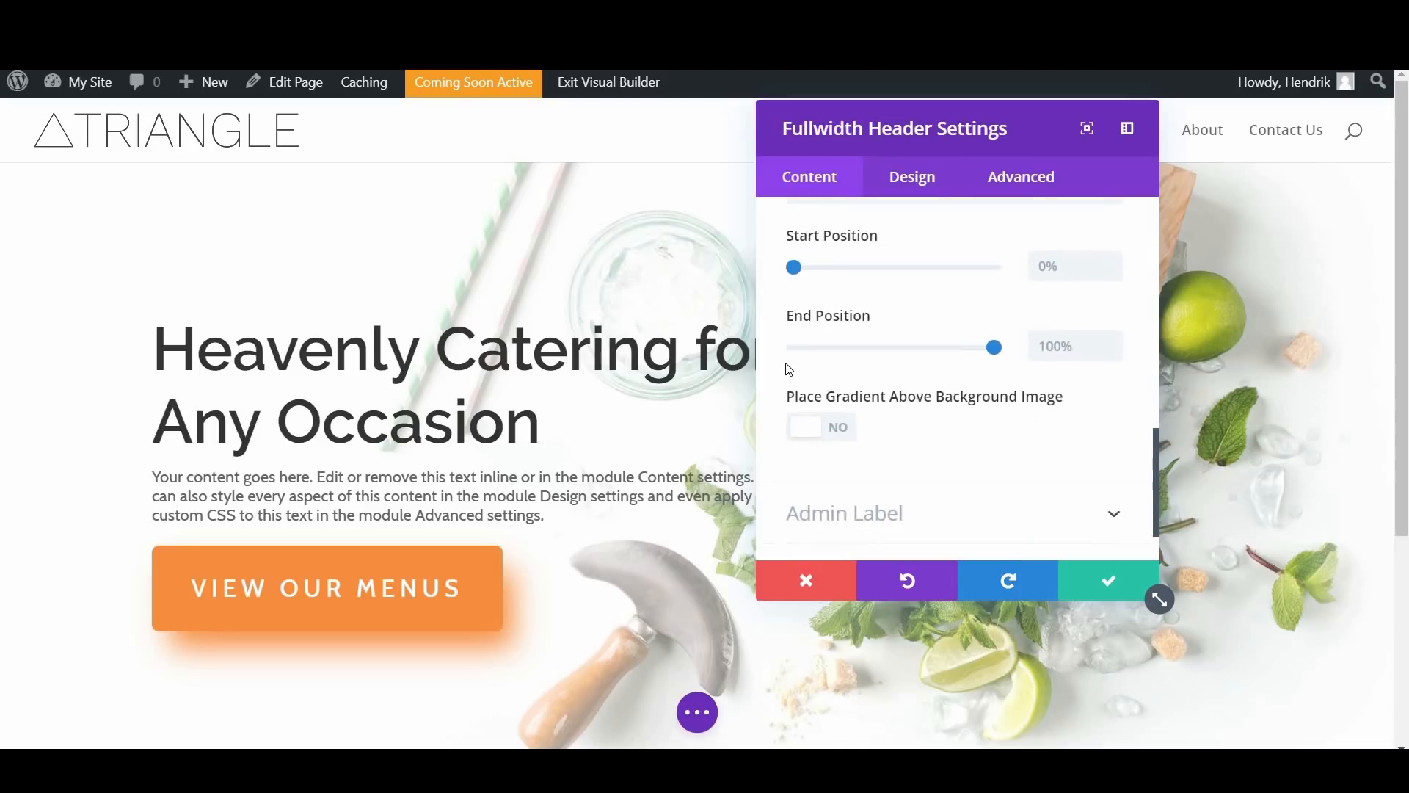
pyautogui.scroll(1, 793, 369)
pyautogui.moveTo(885, 373)
pyautogui.mouseDown()
pyautogui.moveTo(903, 371)
pyautogui.moveTo(858, 377)
pyautogui.mouseUp()
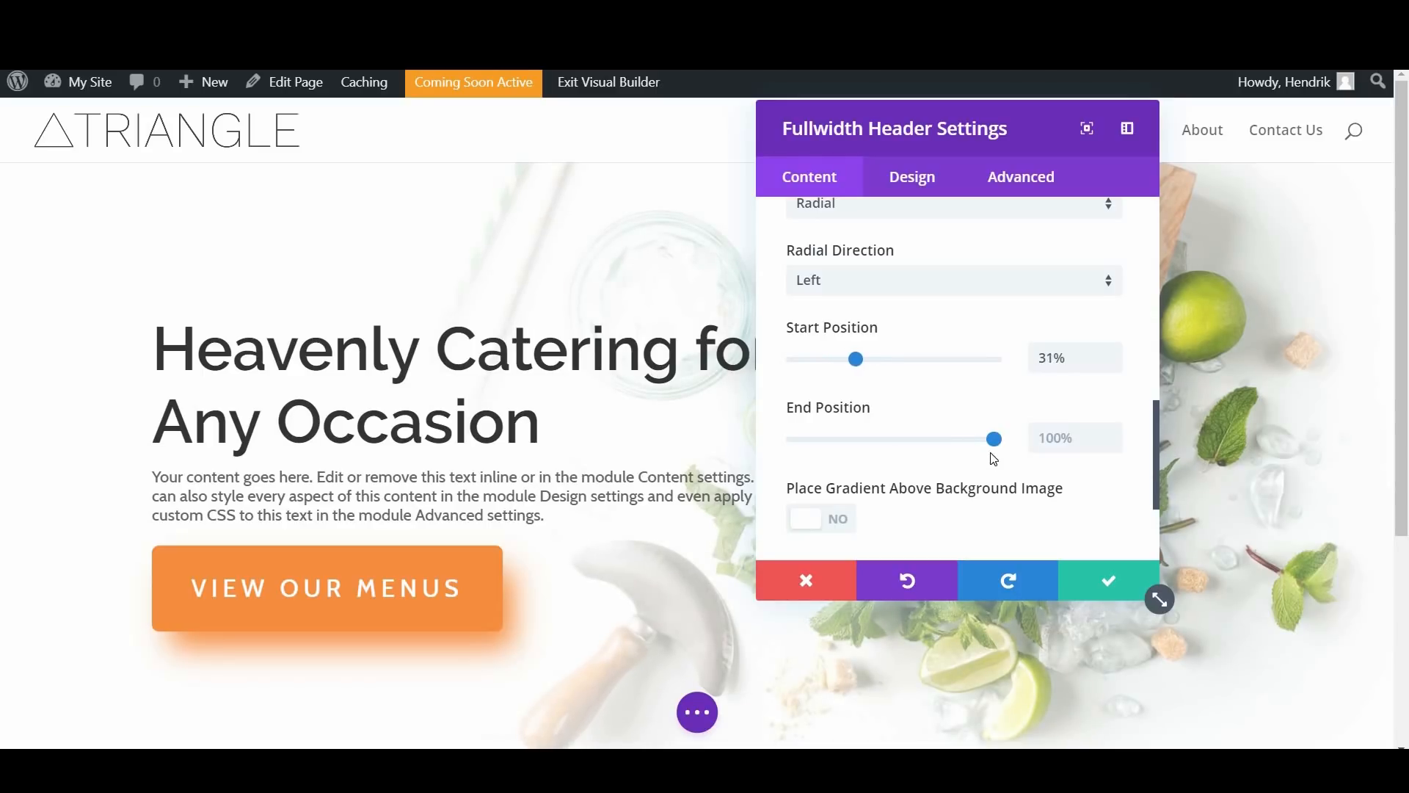
pyautogui.moveTo(966, 449); pyautogui.dragTo(910, 453)
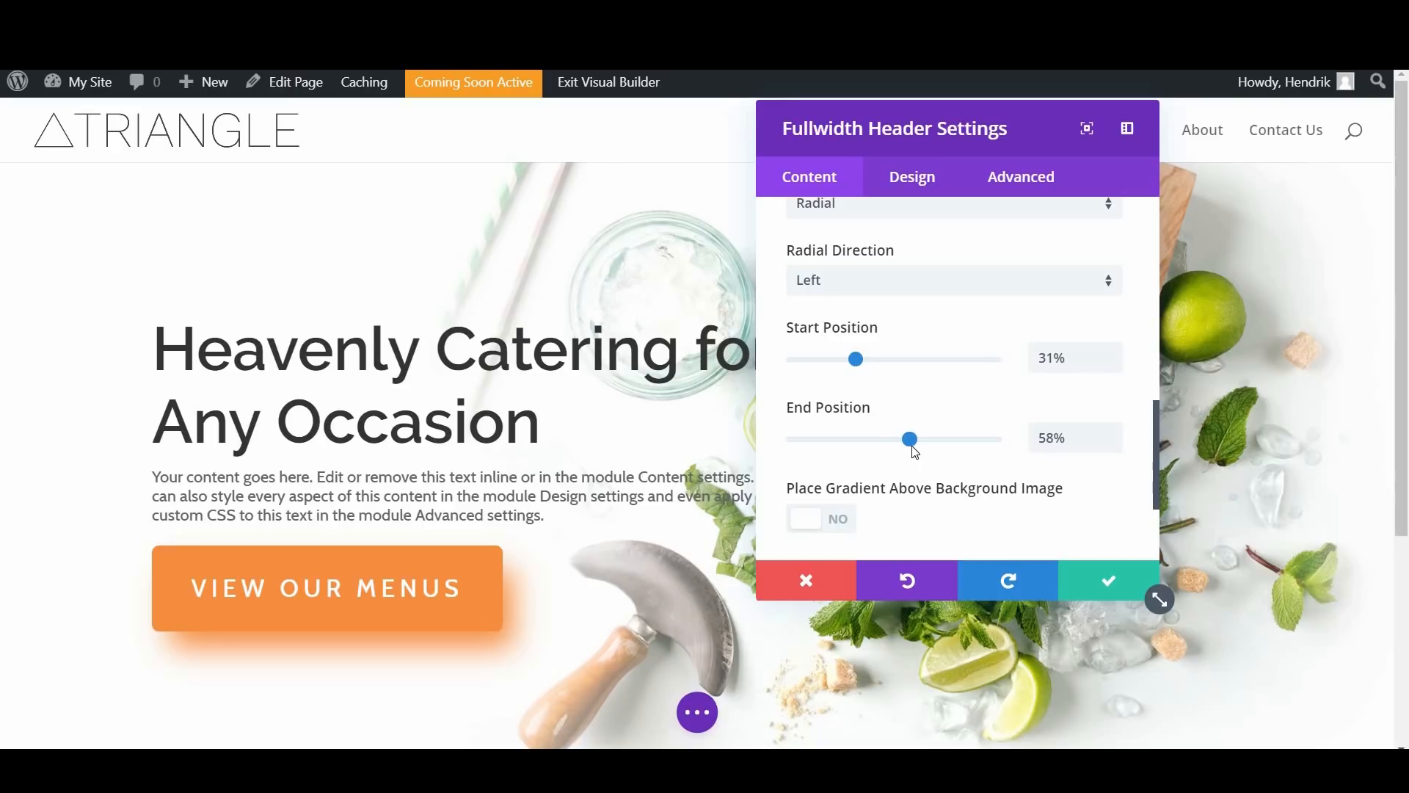
pyautogui.scroll(-1, 930, 466)
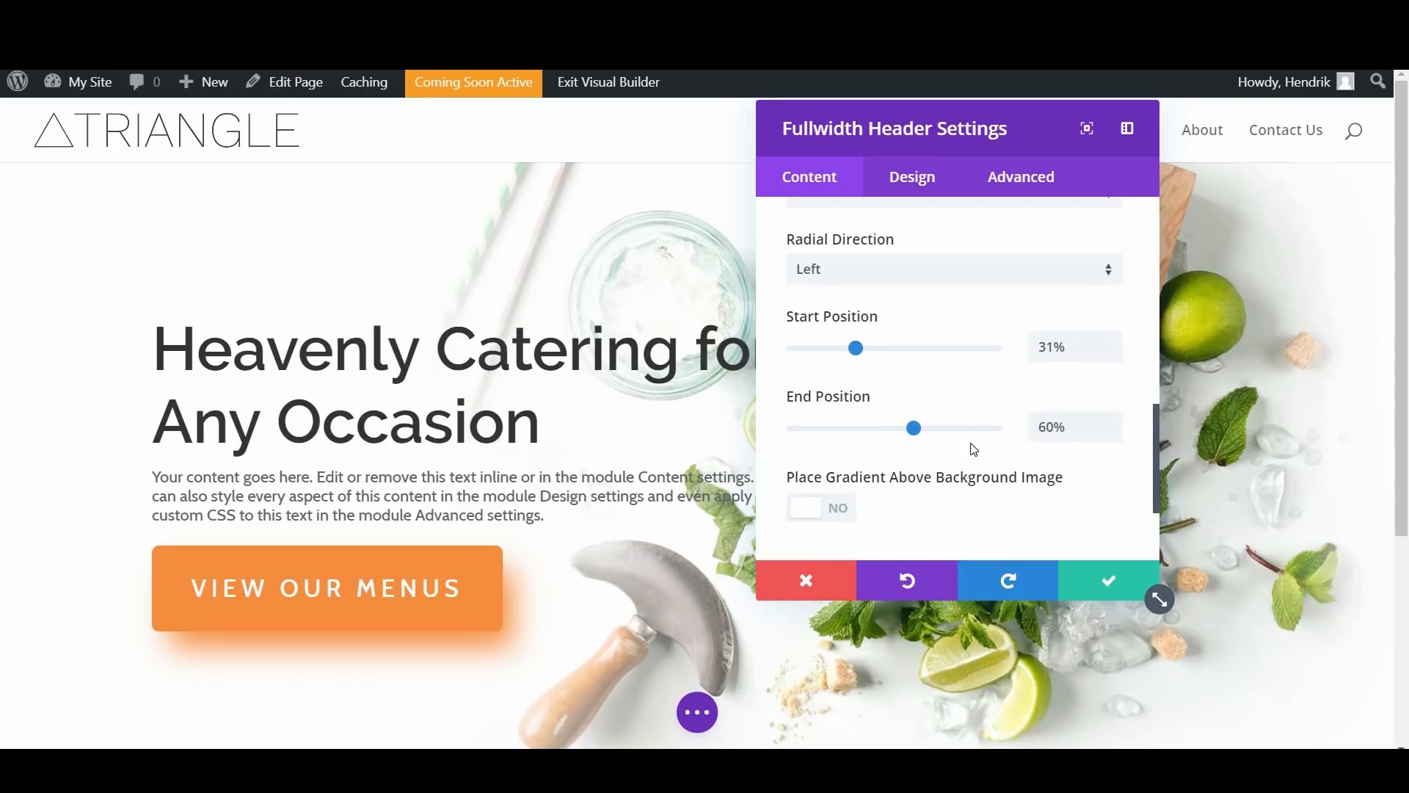
pyautogui.scroll(-1, 960, 454)
pyautogui.scroll(1, 1042, 543)
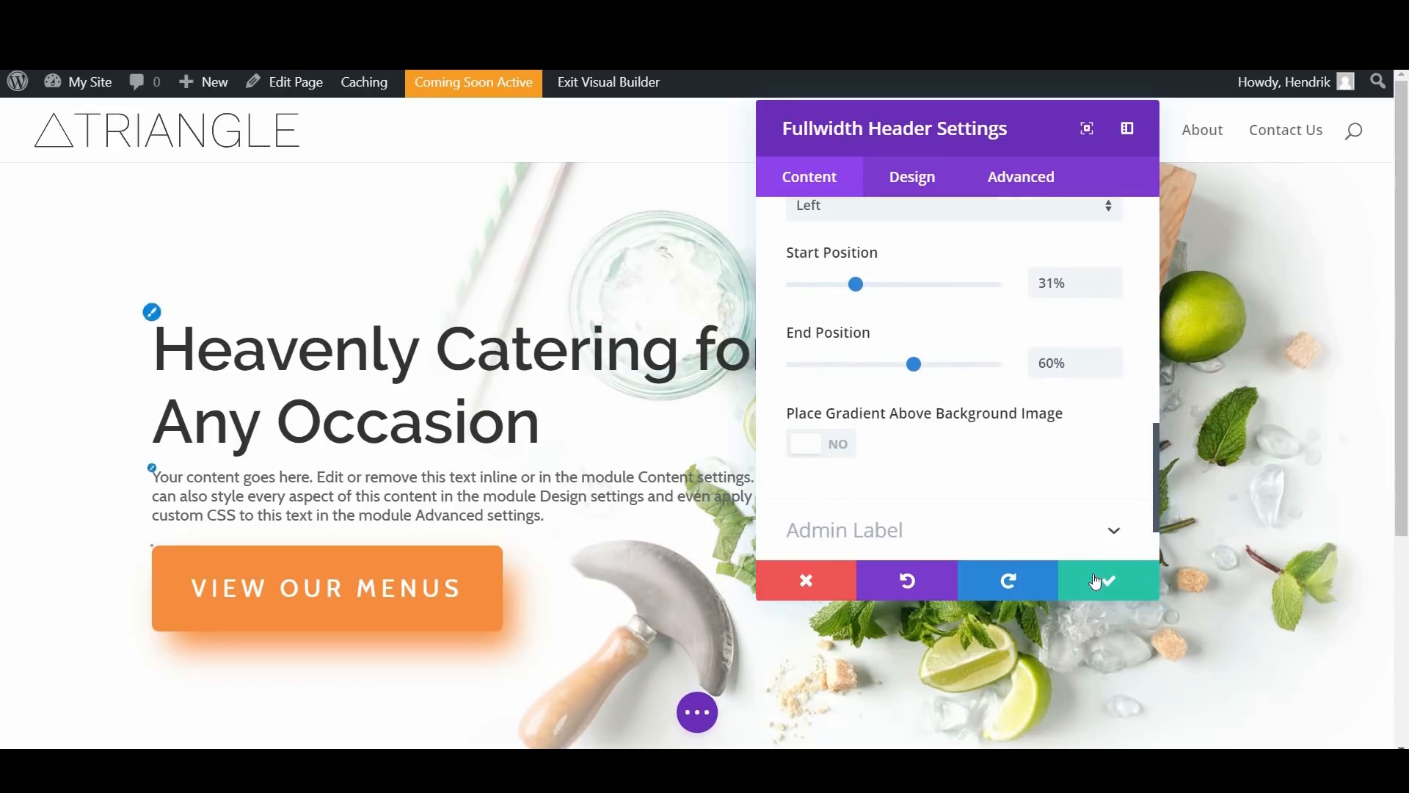
pyautogui.click(1095, 575)
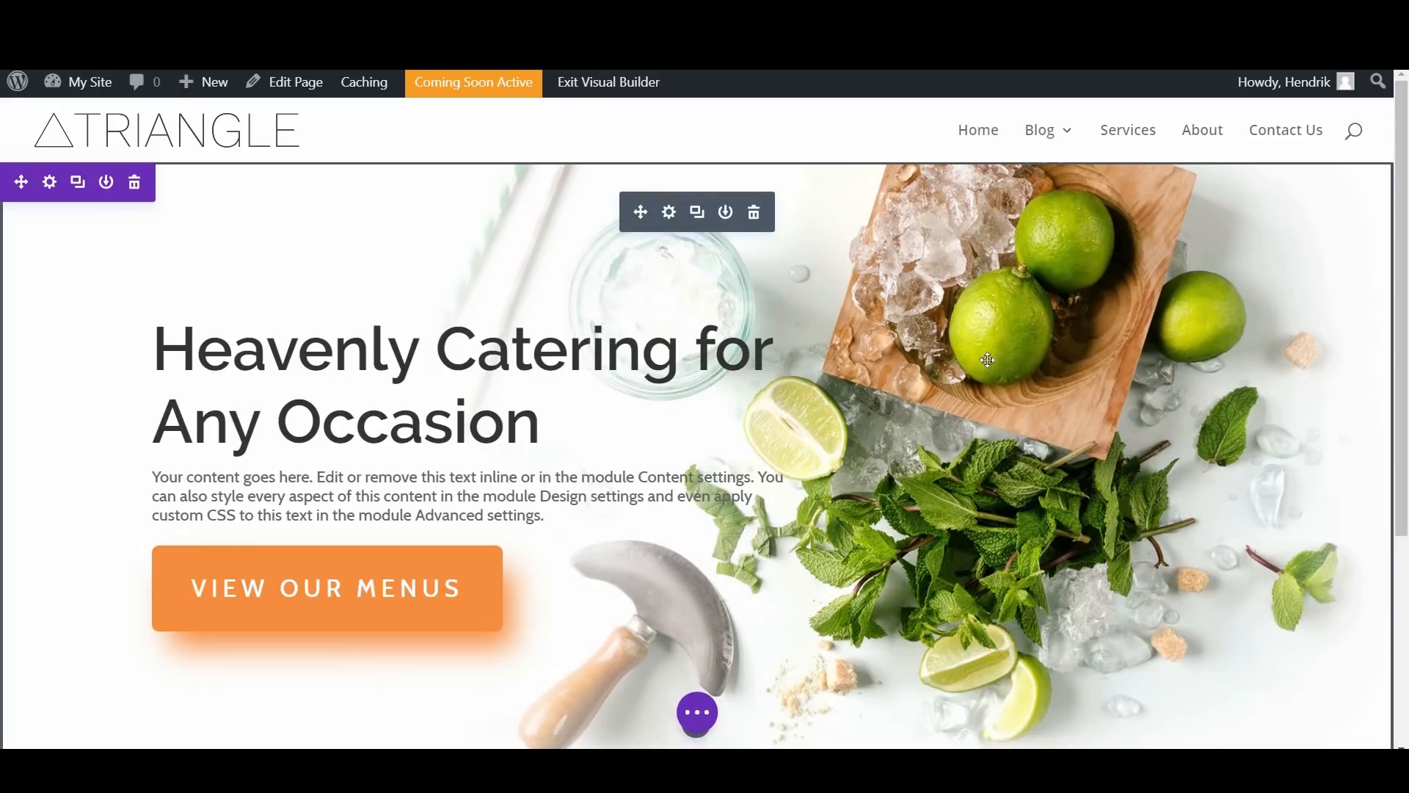
# Step: Examine the header and the example homepage's layout, from its service blurbs to the "Only The Freshest Ingredients" text and menu button
pyautogui.scroll(-4, 872, 457)
pyautogui.scroll(4, 872, 457)
pyautogui.scroll(-1, 1022, 301)
pyautogui.scroll(1, 1021, 301)
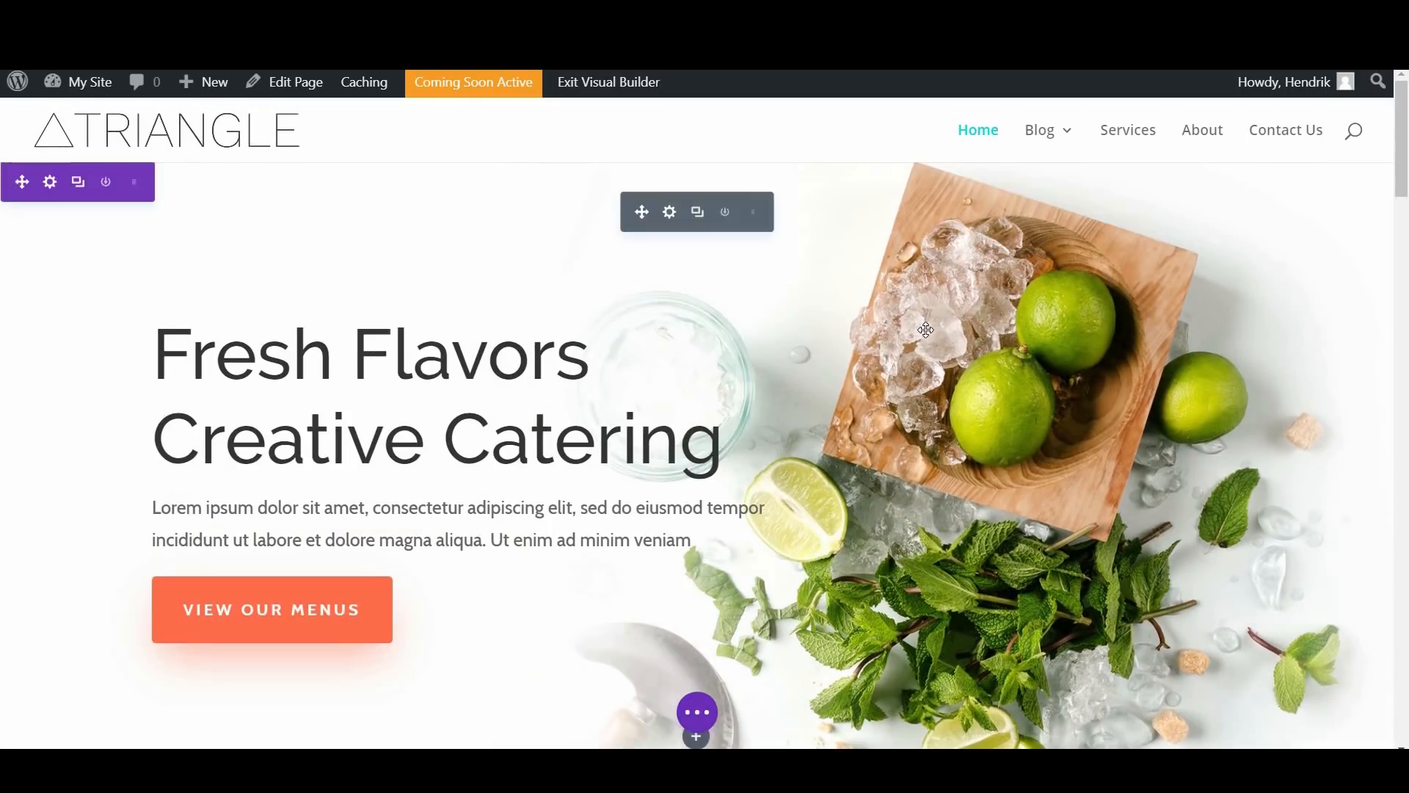
pyautogui.scroll(-5, 925, 329)
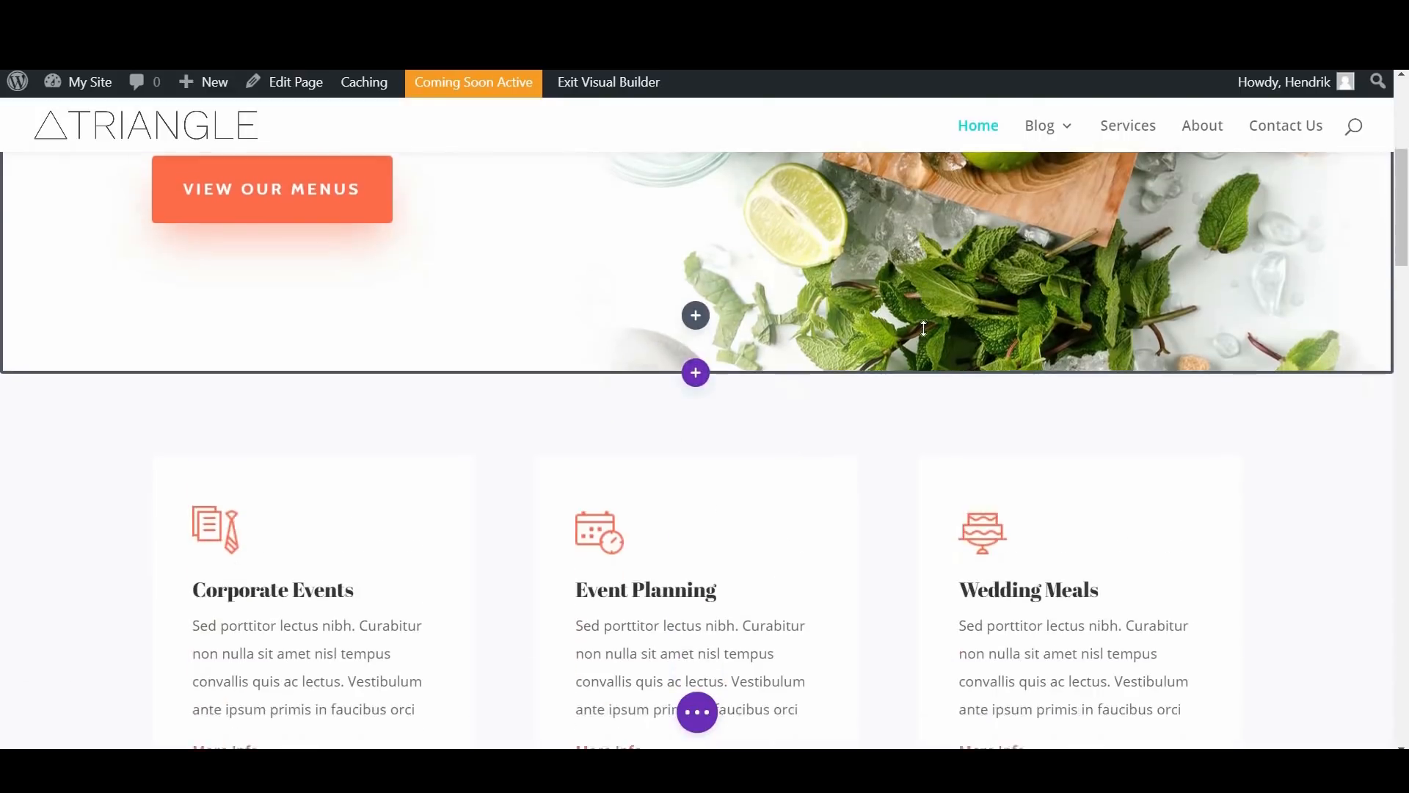
pyautogui.scroll(-4, 924, 328)
pyautogui.scroll(3, 1028, 403)
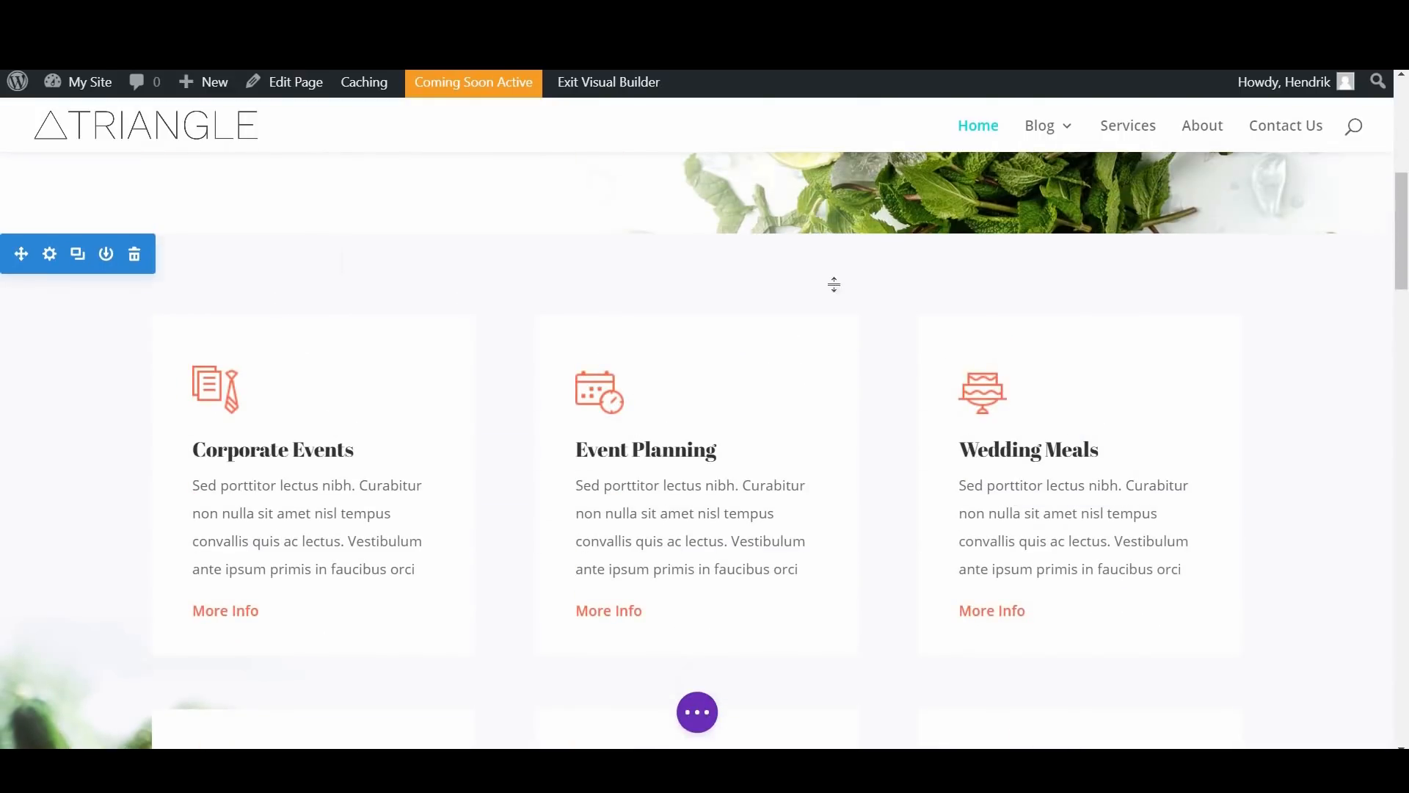
pyautogui.scroll(-6, 862, 352)
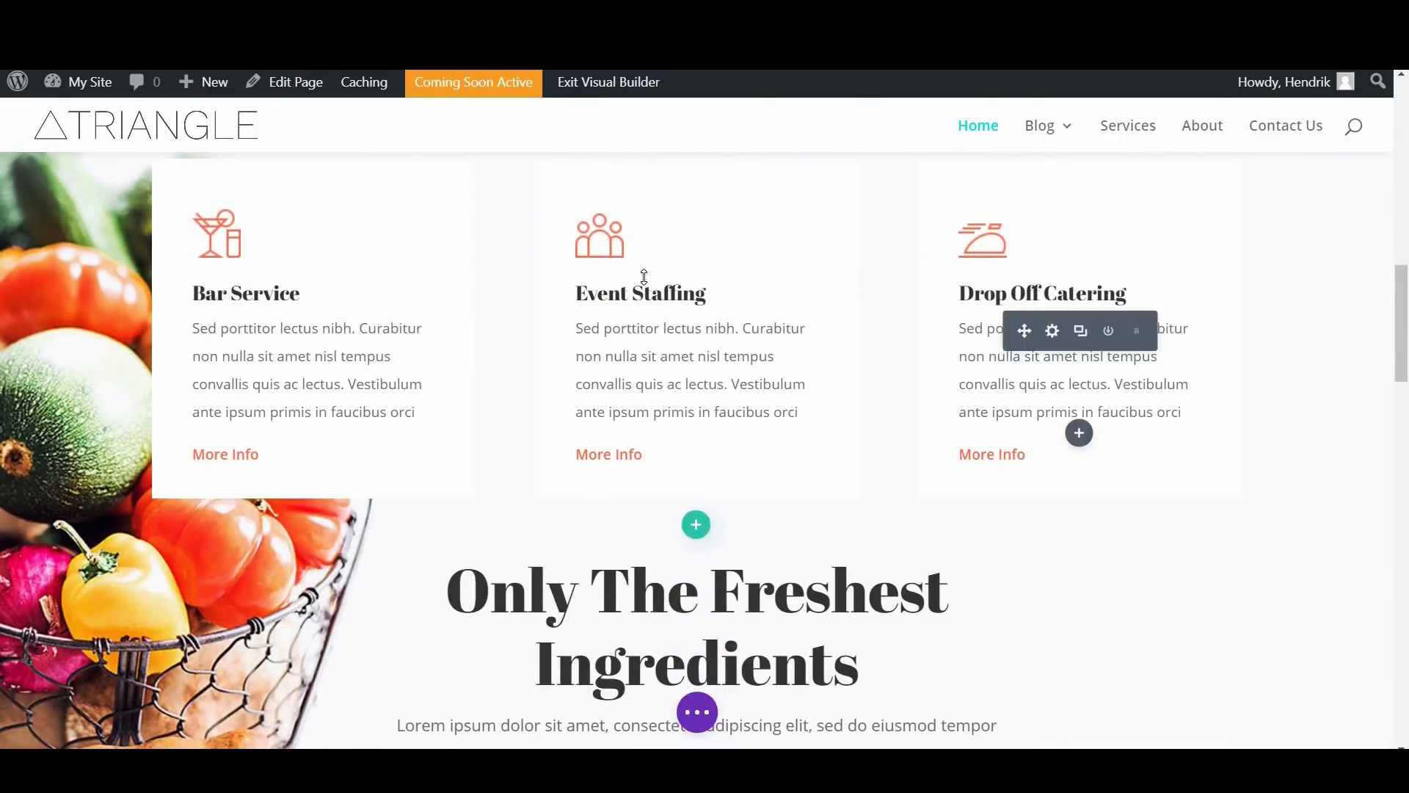
pyautogui.scroll(6, 416, 259)
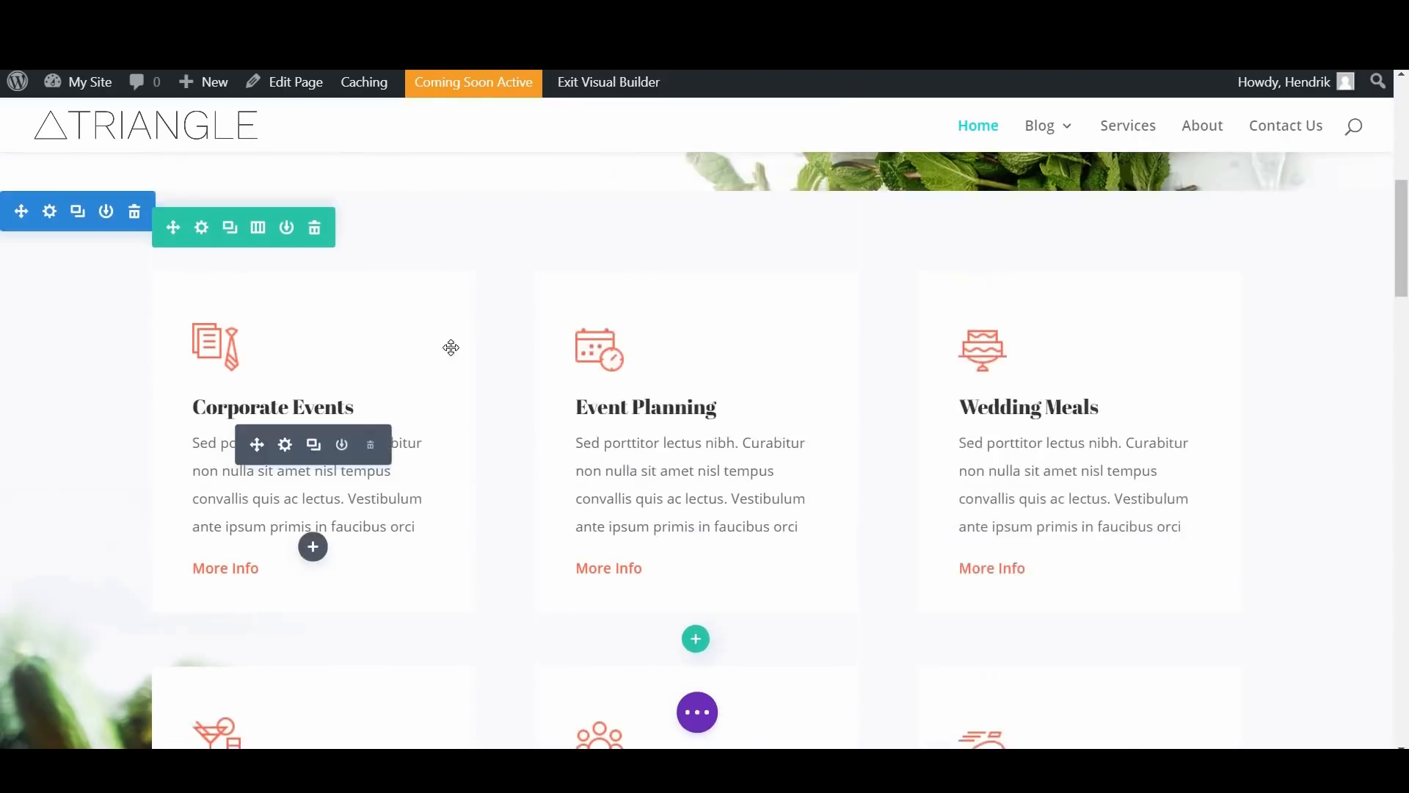
pyautogui.scroll(1, 450, 347)
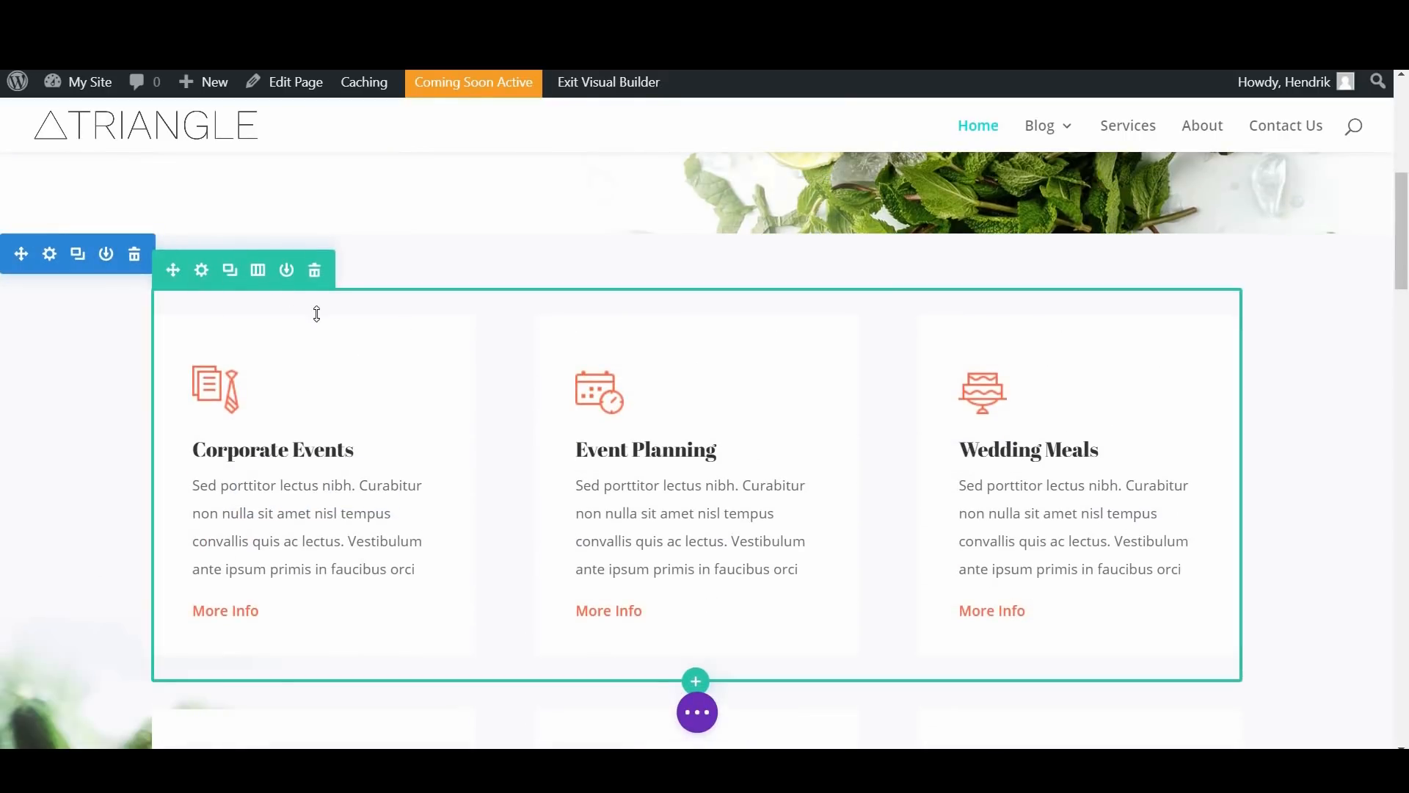
pyautogui.scroll(-5, 463, 406)
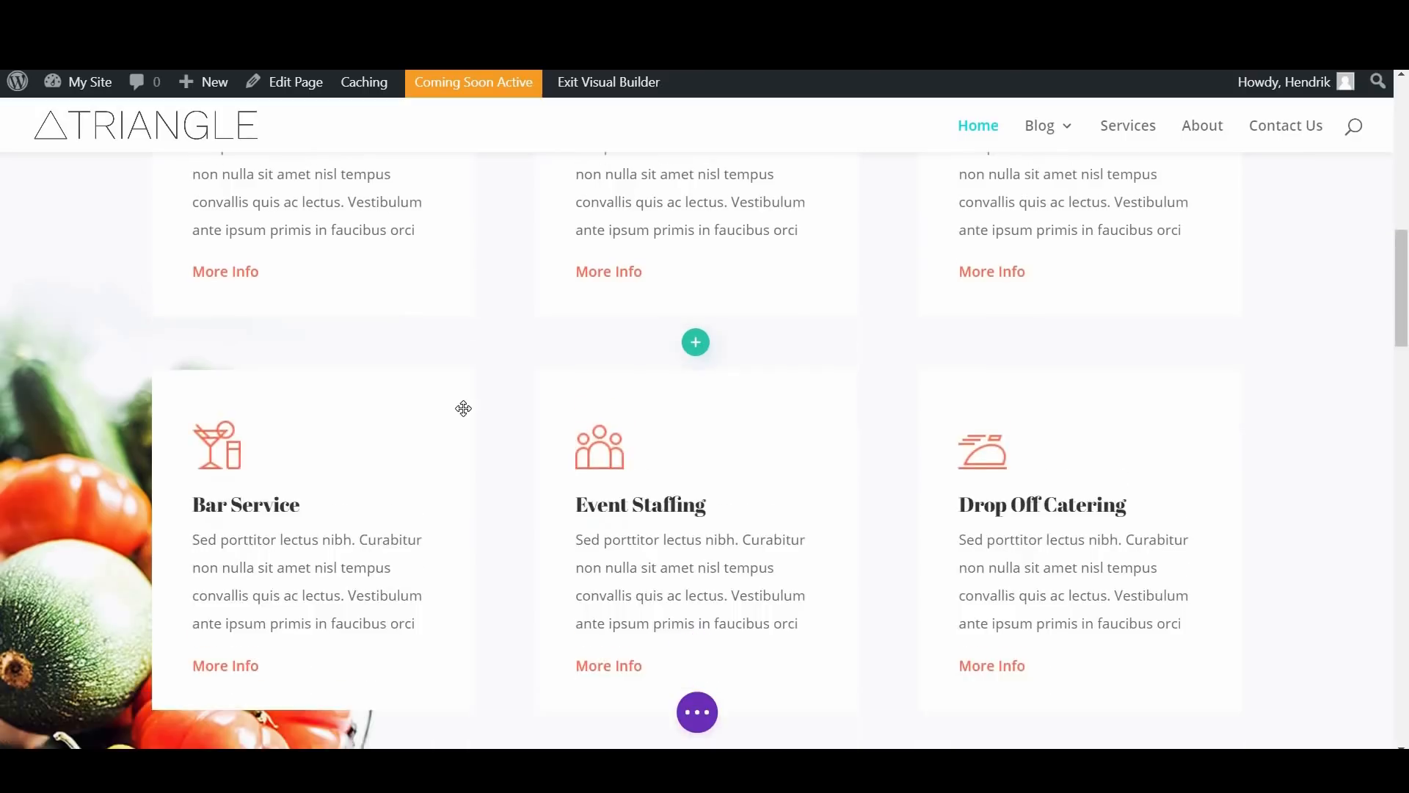
pyautogui.scroll(-4, 468, 412)
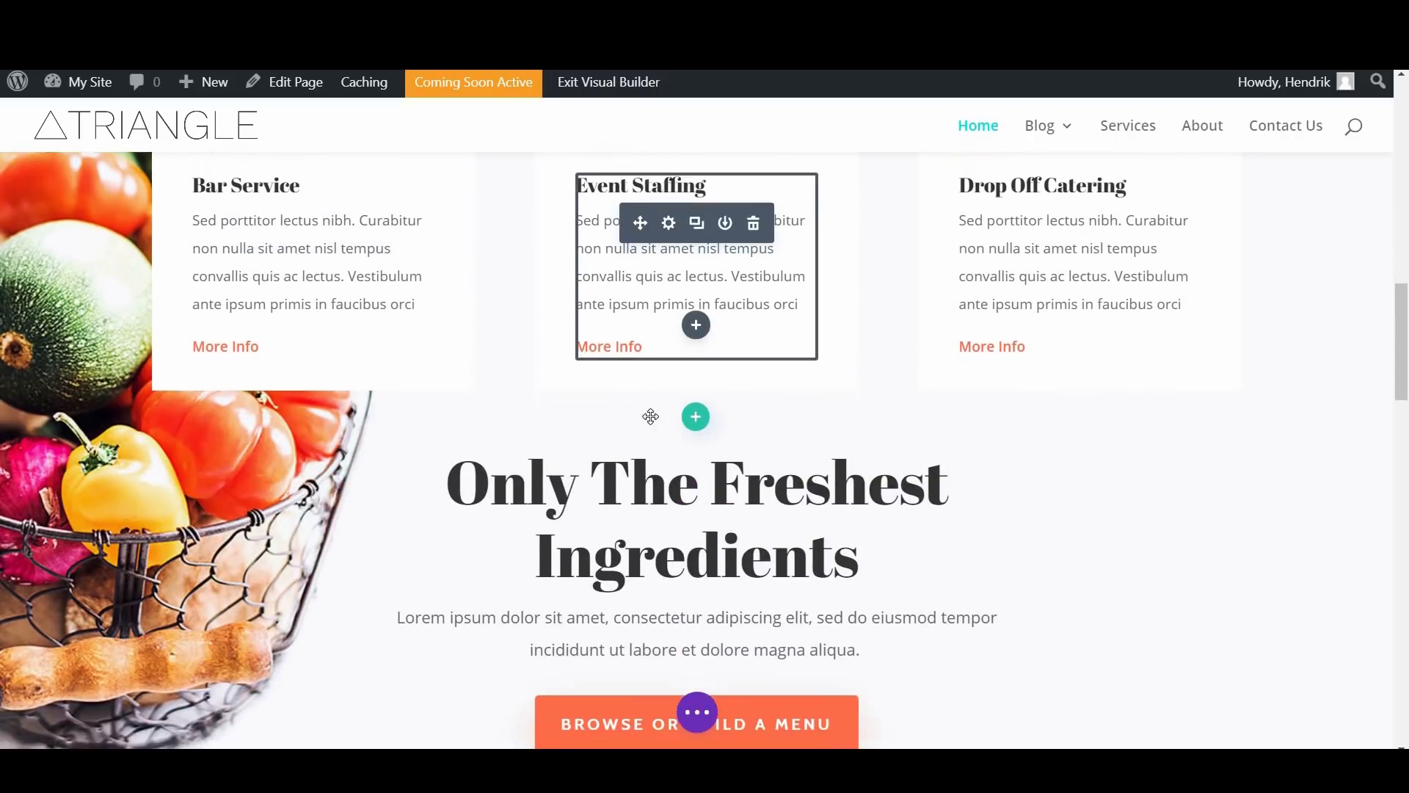
pyautogui.scroll(-1, 690, 330)
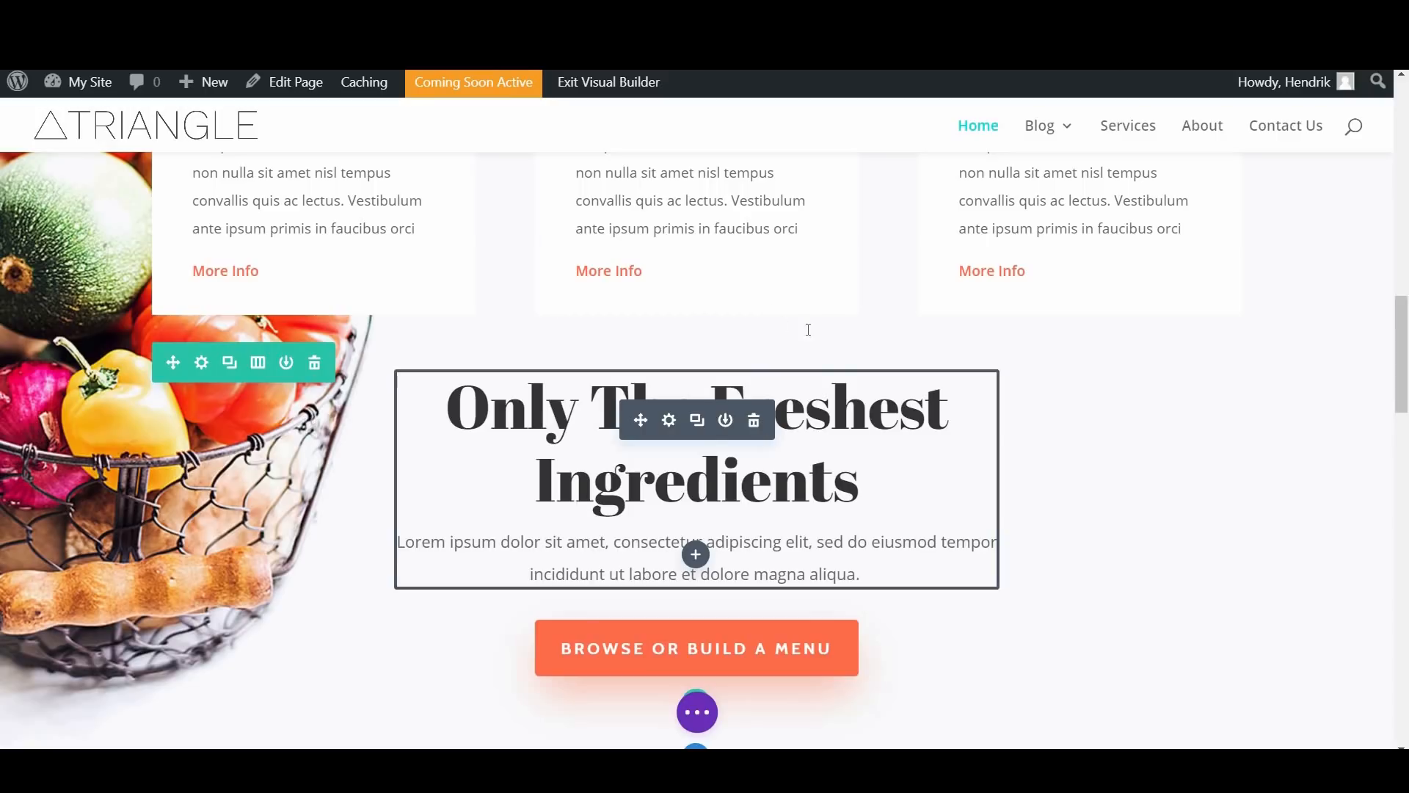
pyautogui.scroll(-2, 808, 330)
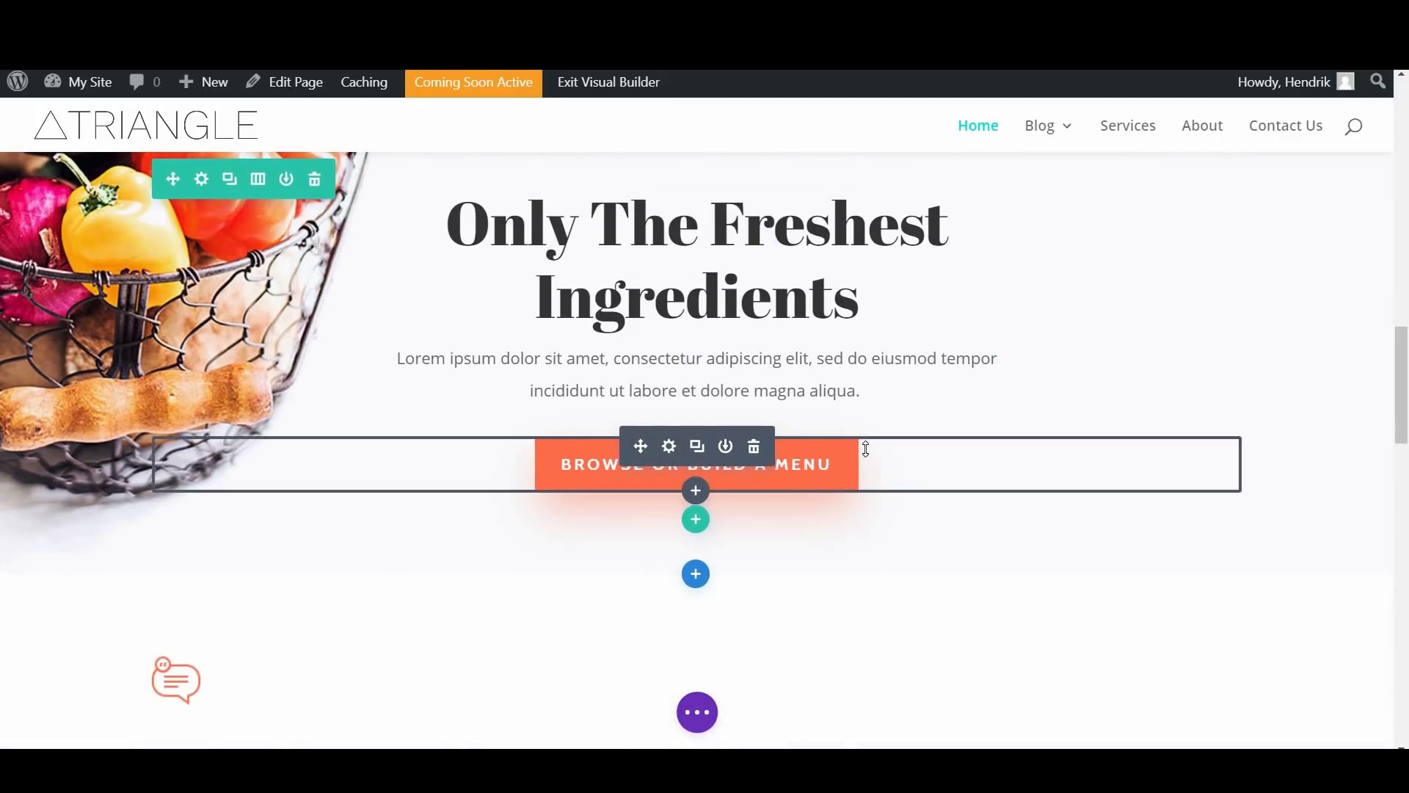
pyautogui.scroll(-2, 778, 451)
pyautogui.scroll(4, 697, 440)
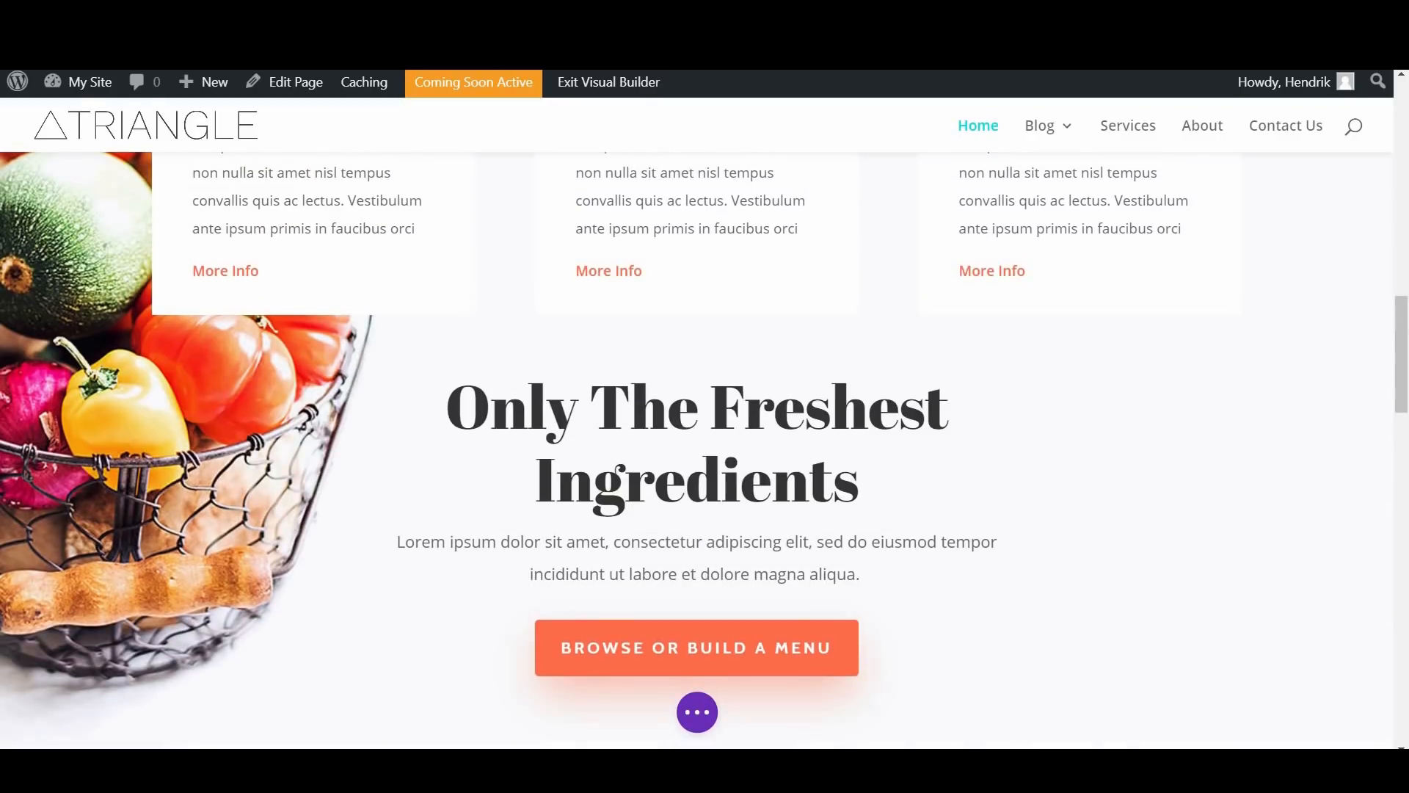
pyautogui.scroll(-15, 696, 477)
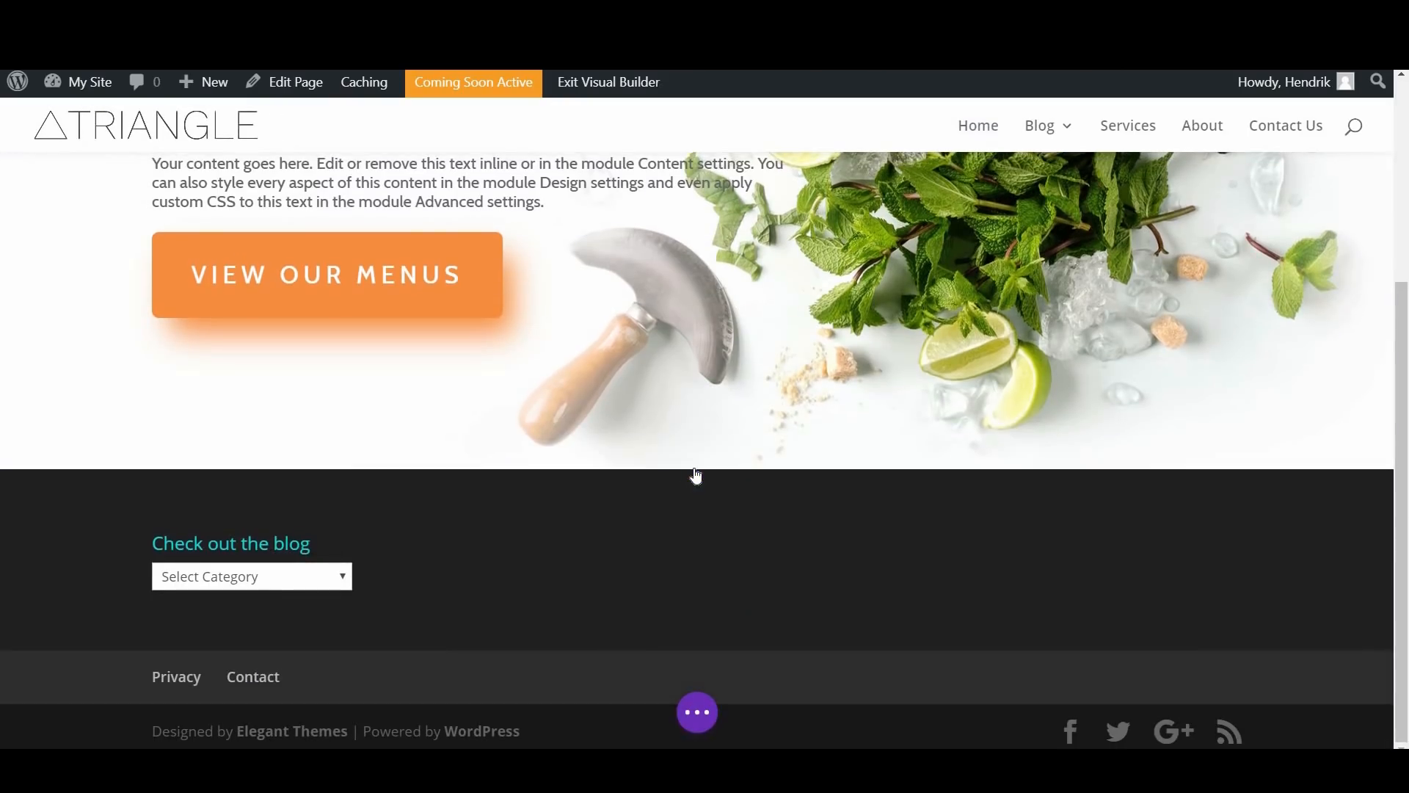
# Step: Add a regular section with a three-column row below the fullwidth header
pyautogui.click(696, 470)
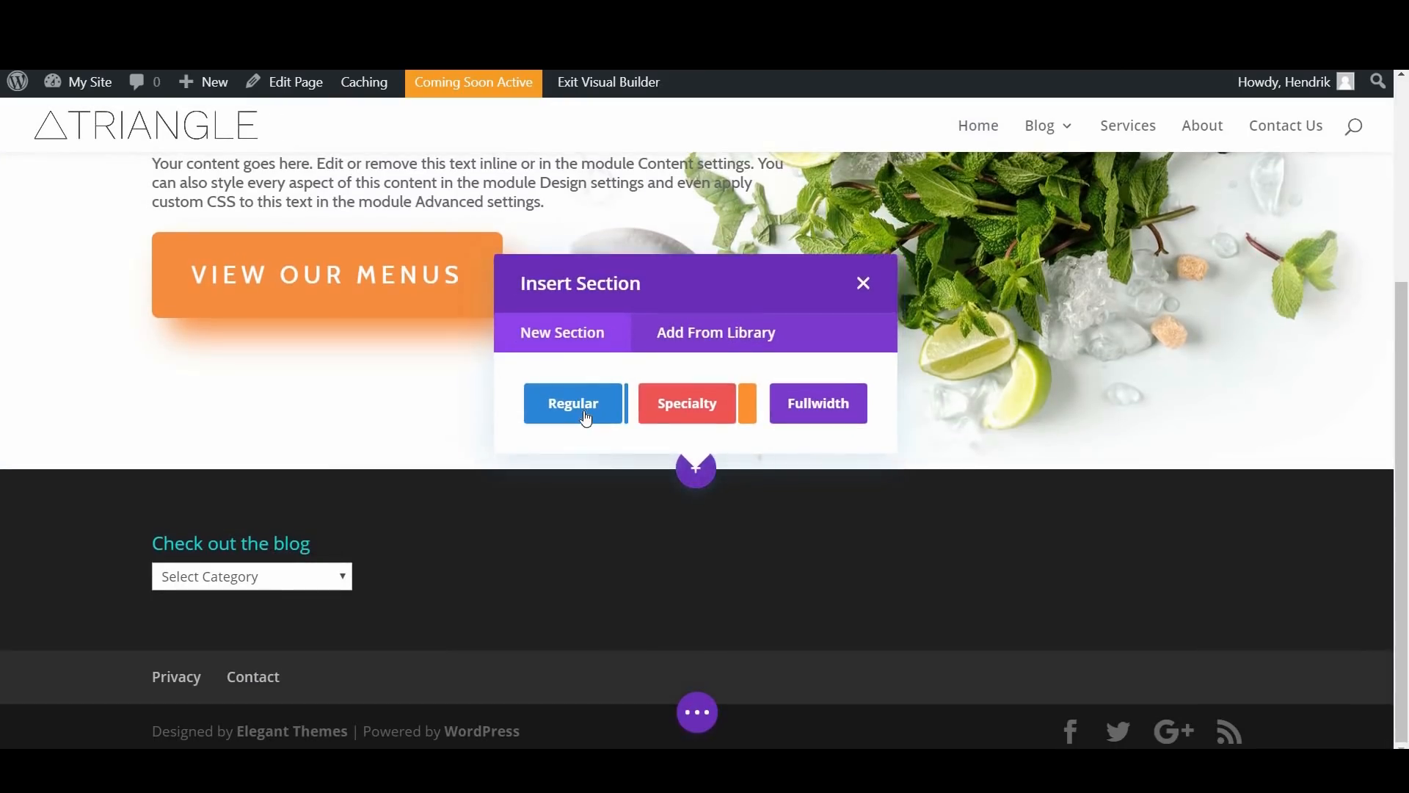
pyautogui.click(584, 408)
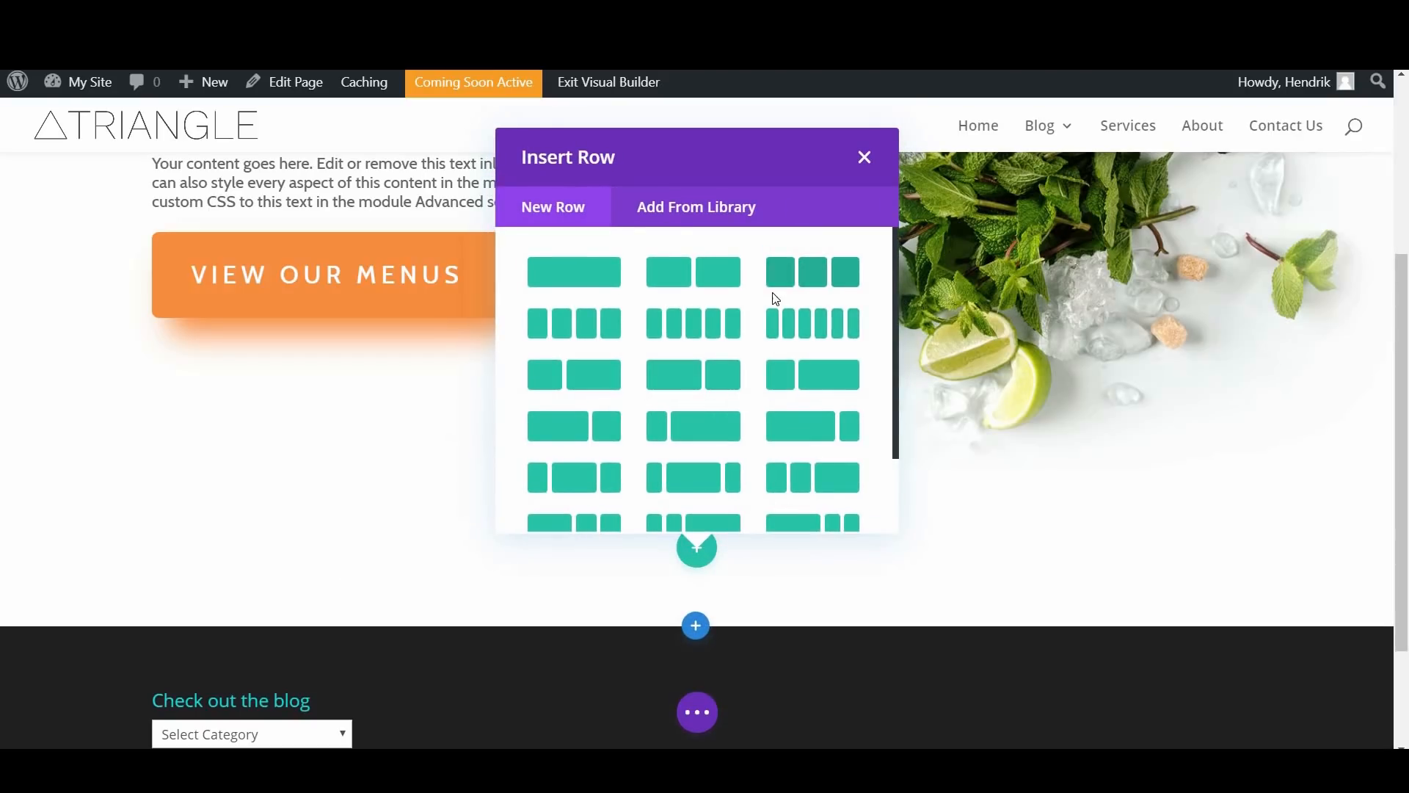
pyautogui.click(808, 276)
# Step: Insert an Image module into the first column of the three-column row
pyautogui.scroll(-1, 788, 371)
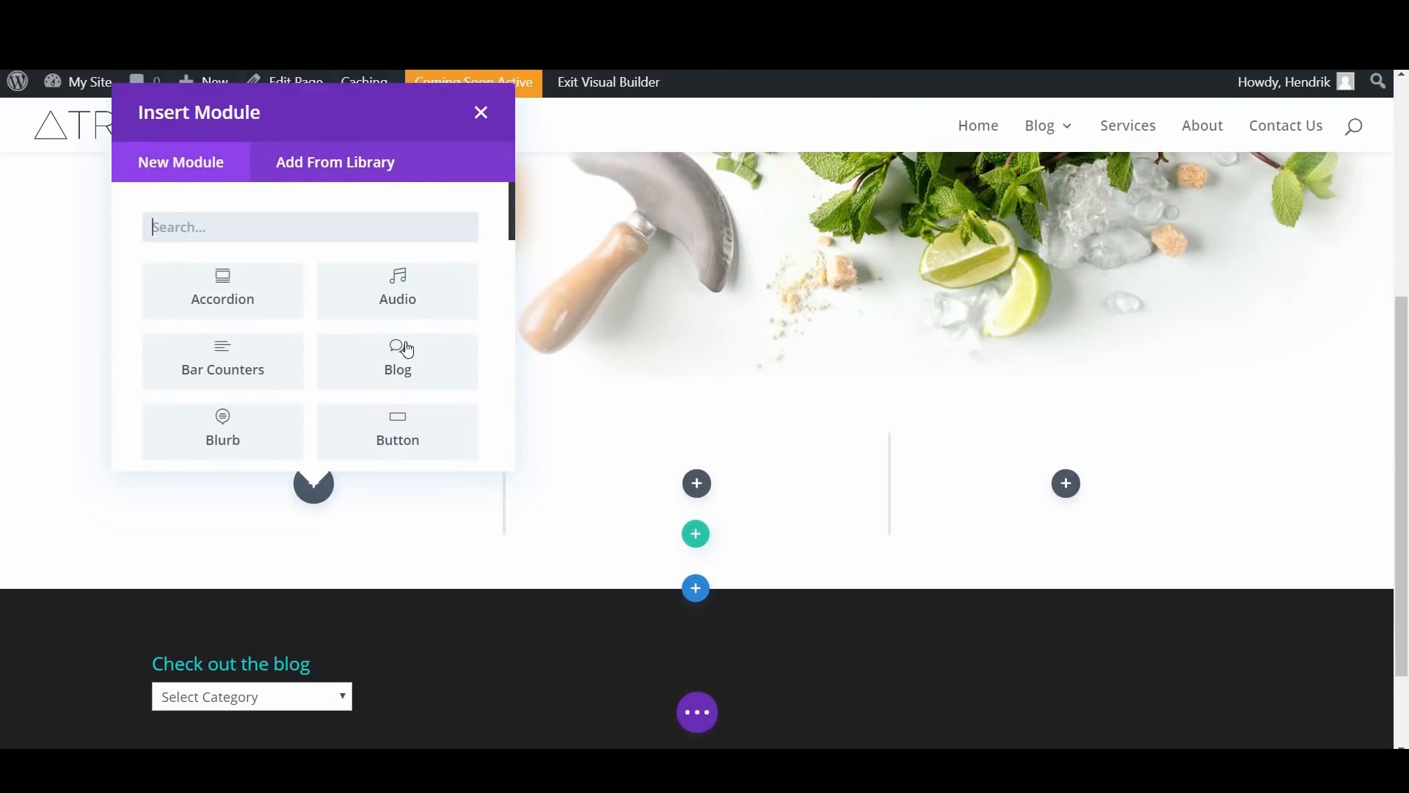
pyautogui.scroll(-1, 361, 373)
pyautogui.scroll(-1, 362, 372)
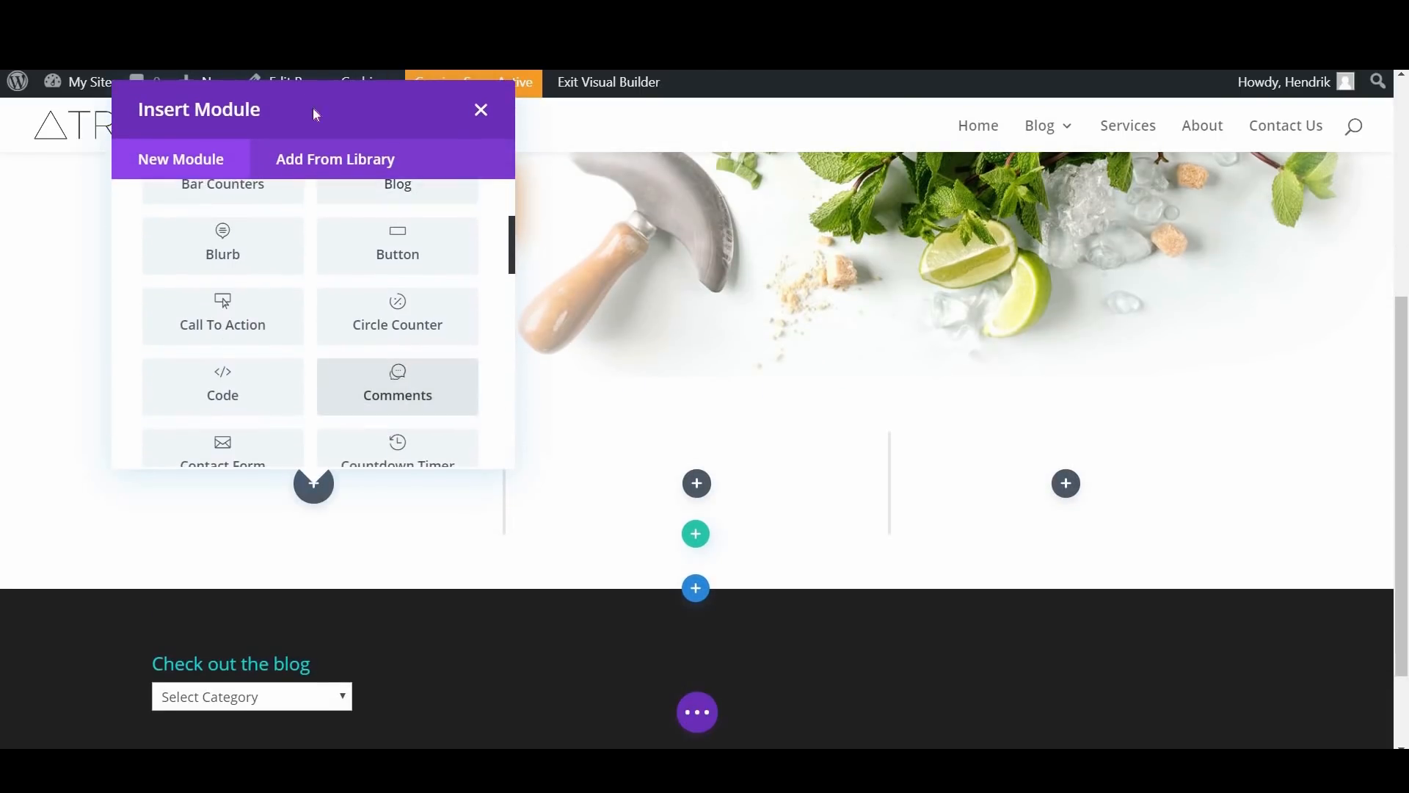
pyautogui.scroll(3, 437, 242)
pyautogui.scroll(3, 447, 321)
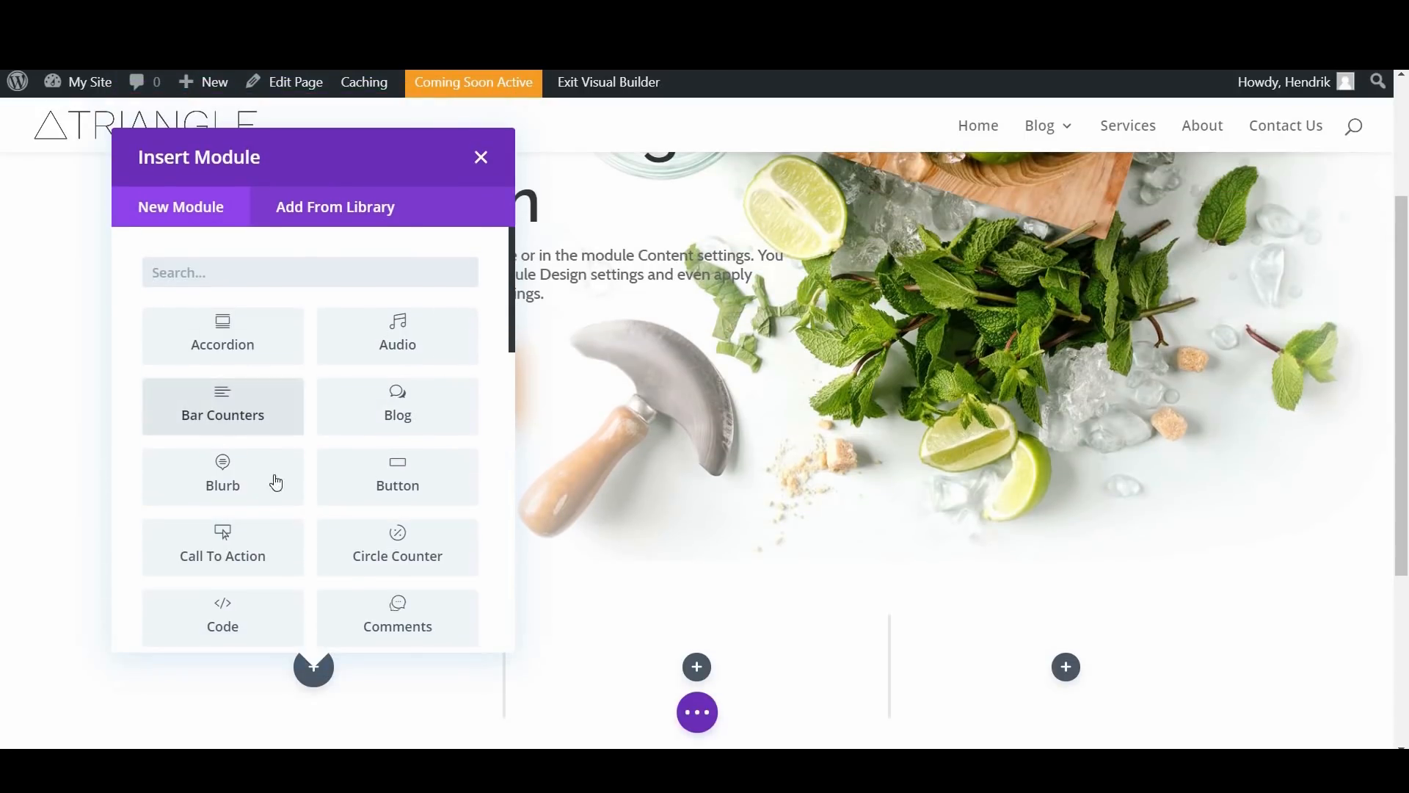
pyautogui.scroll(-2, 470, 521)
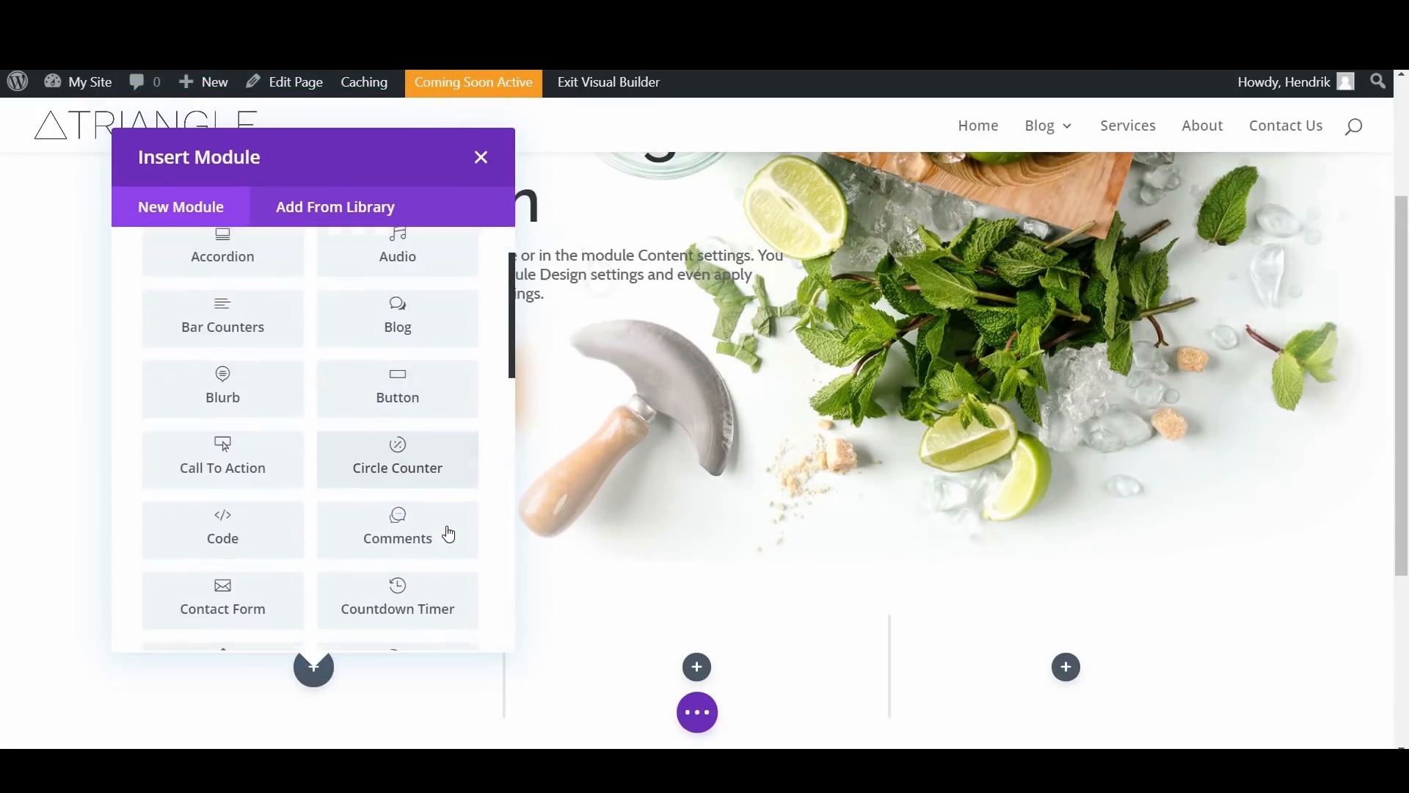
pyautogui.scroll(-5, 372, 508)
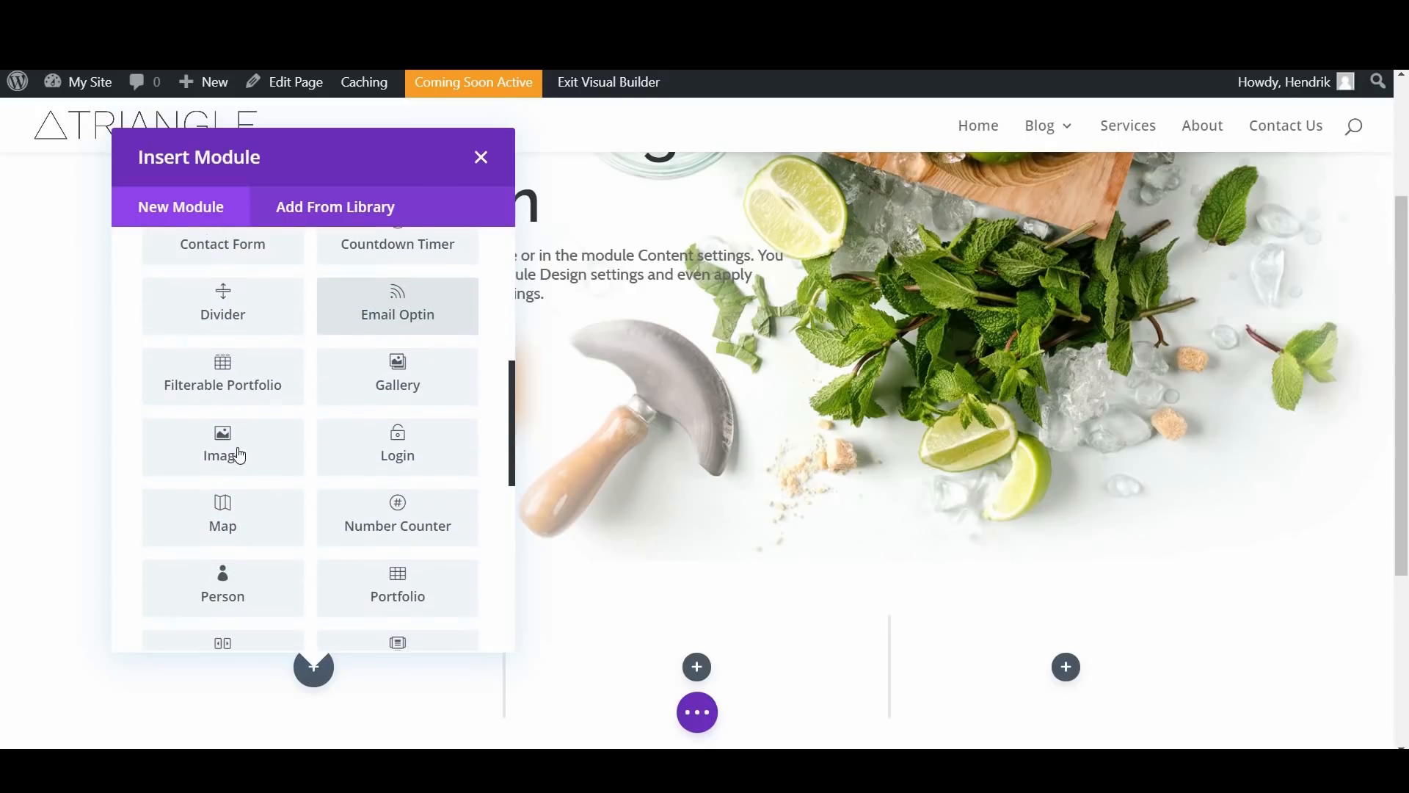
pyautogui.click(237, 447)
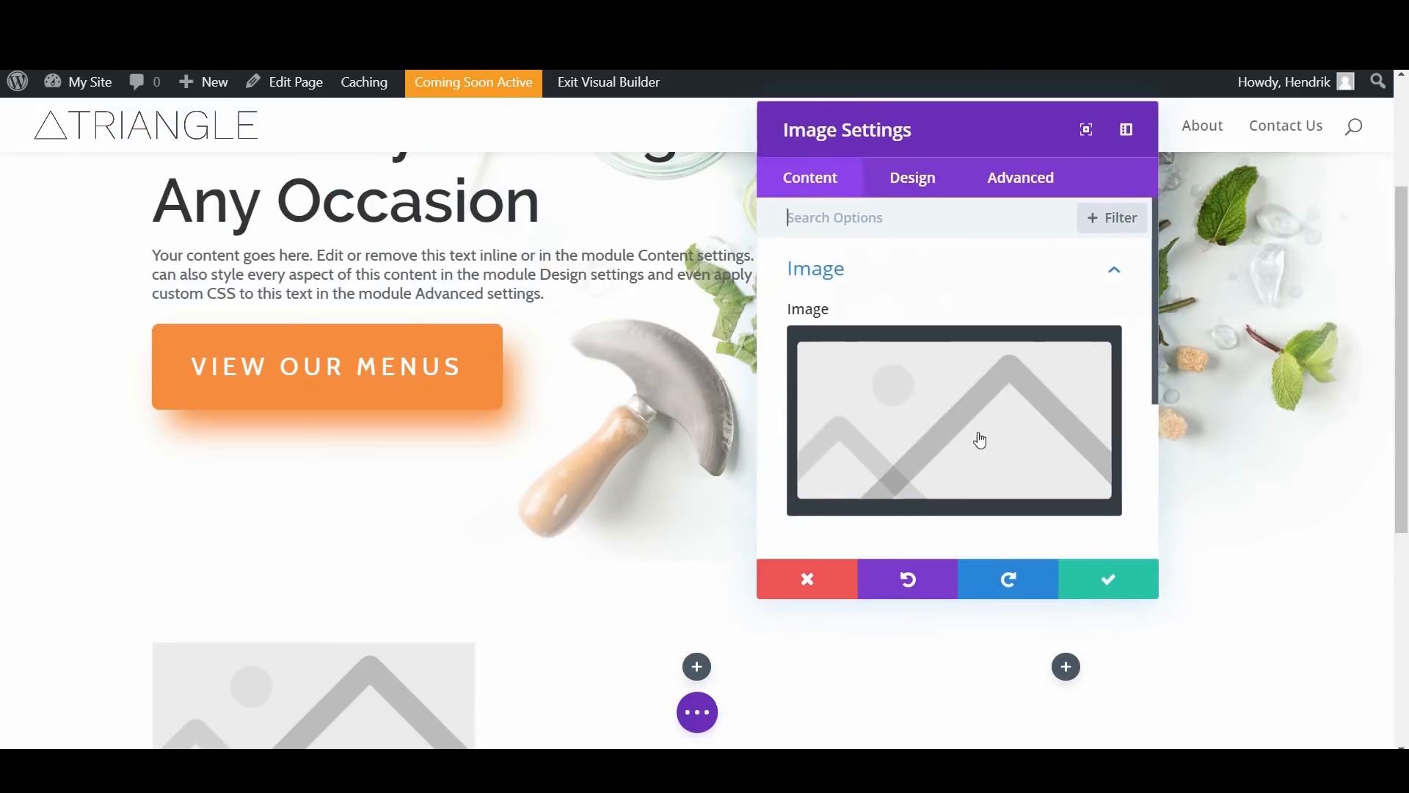
# Step: Set the module's image to the orange documents-and-tie icon from the media library and save the image settings
pyautogui.click(1035, 382)
pyautogui.scroll(-7, 729, 383)
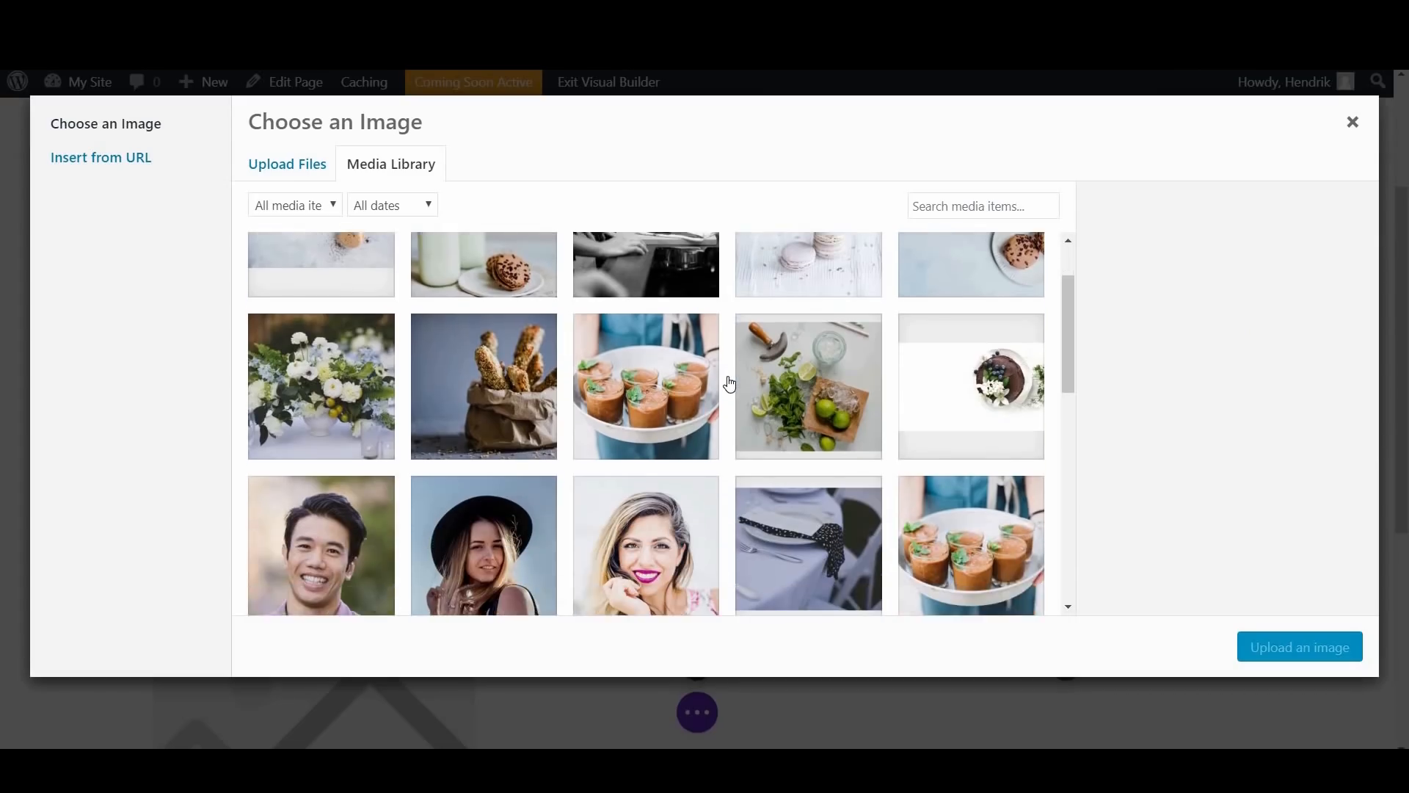
pyautogui.scroll(-2, 375, 462)
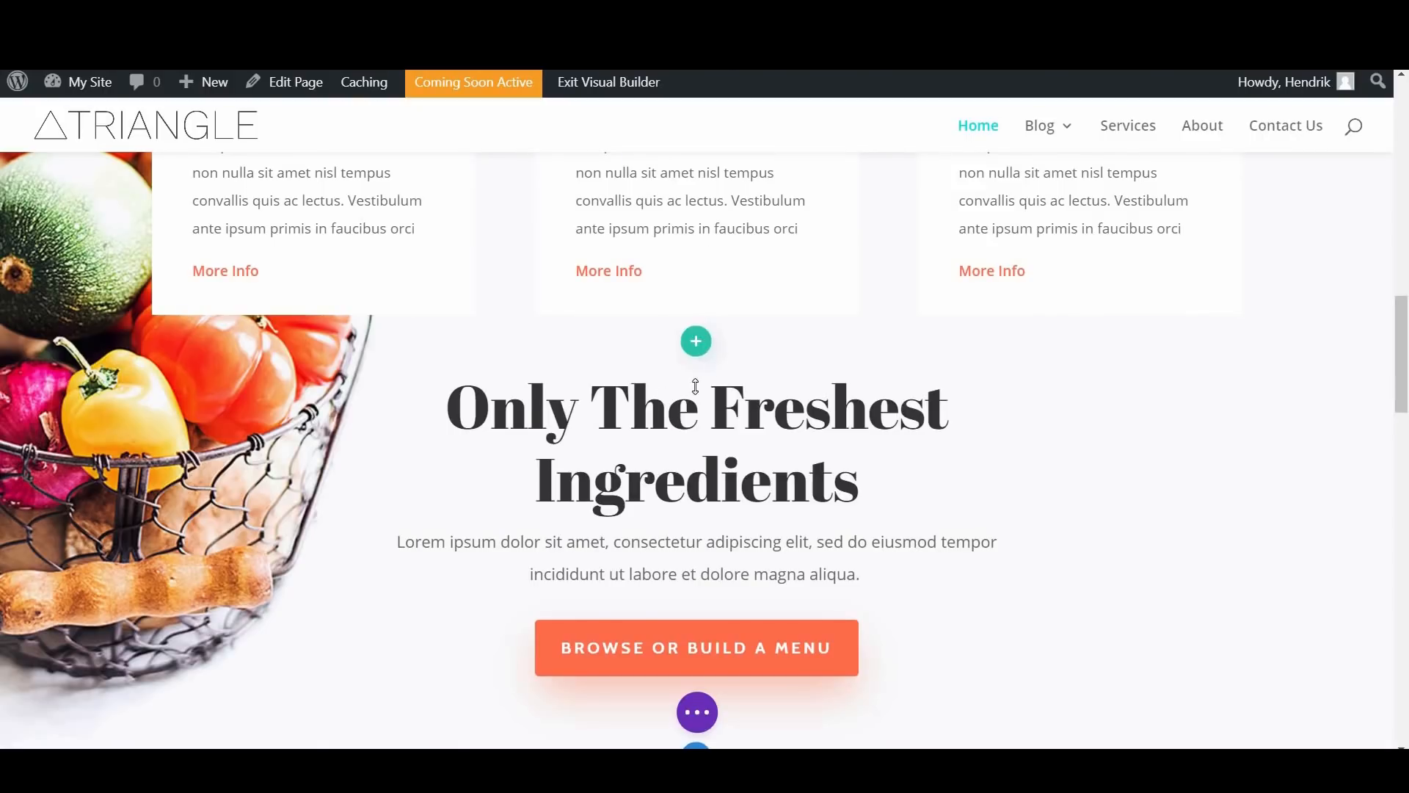
pyautogui.scroll(10, 698, 394)
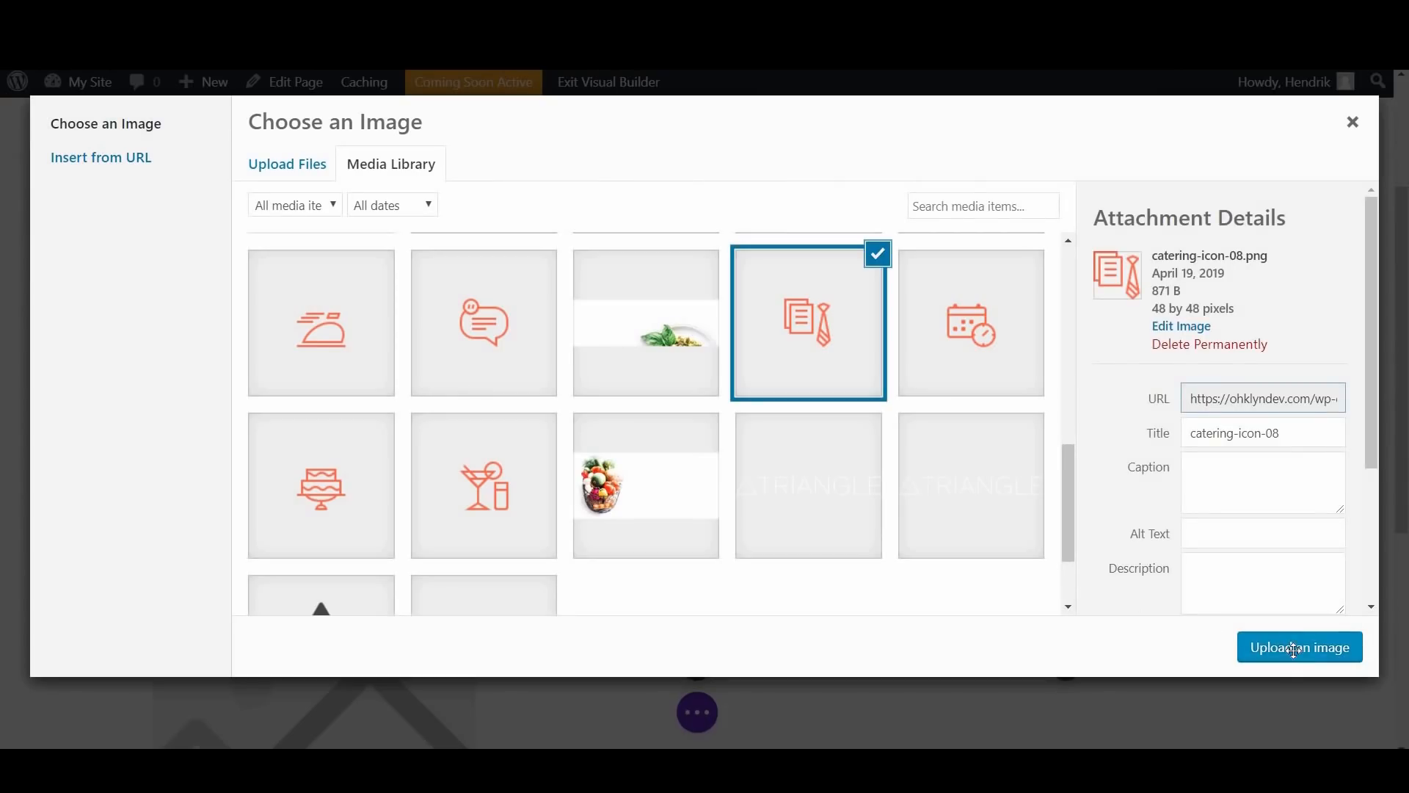
pyautogui.click(1294, 649)
pyautogui.scroll(-3, 195, 466)
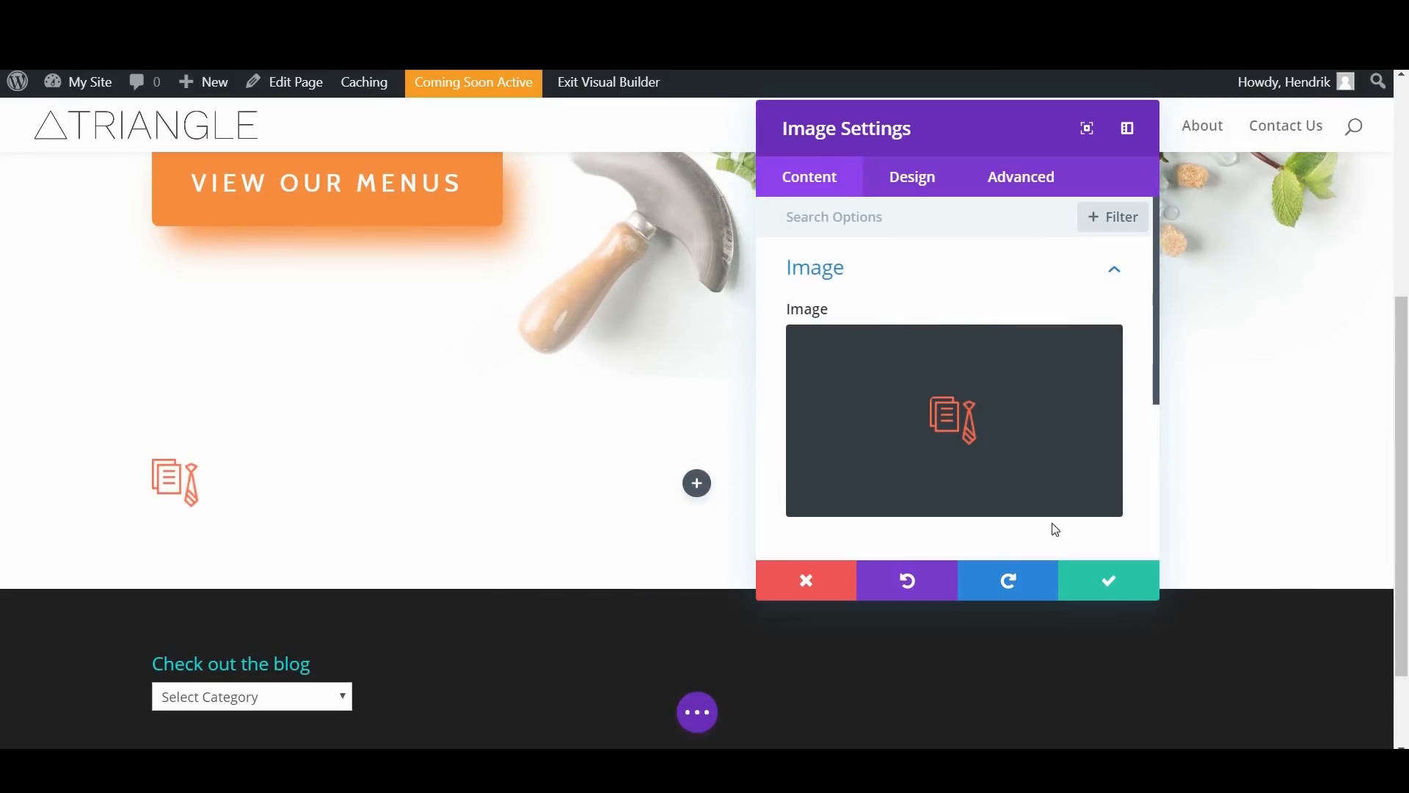
pyautogui.click(1121, 595)
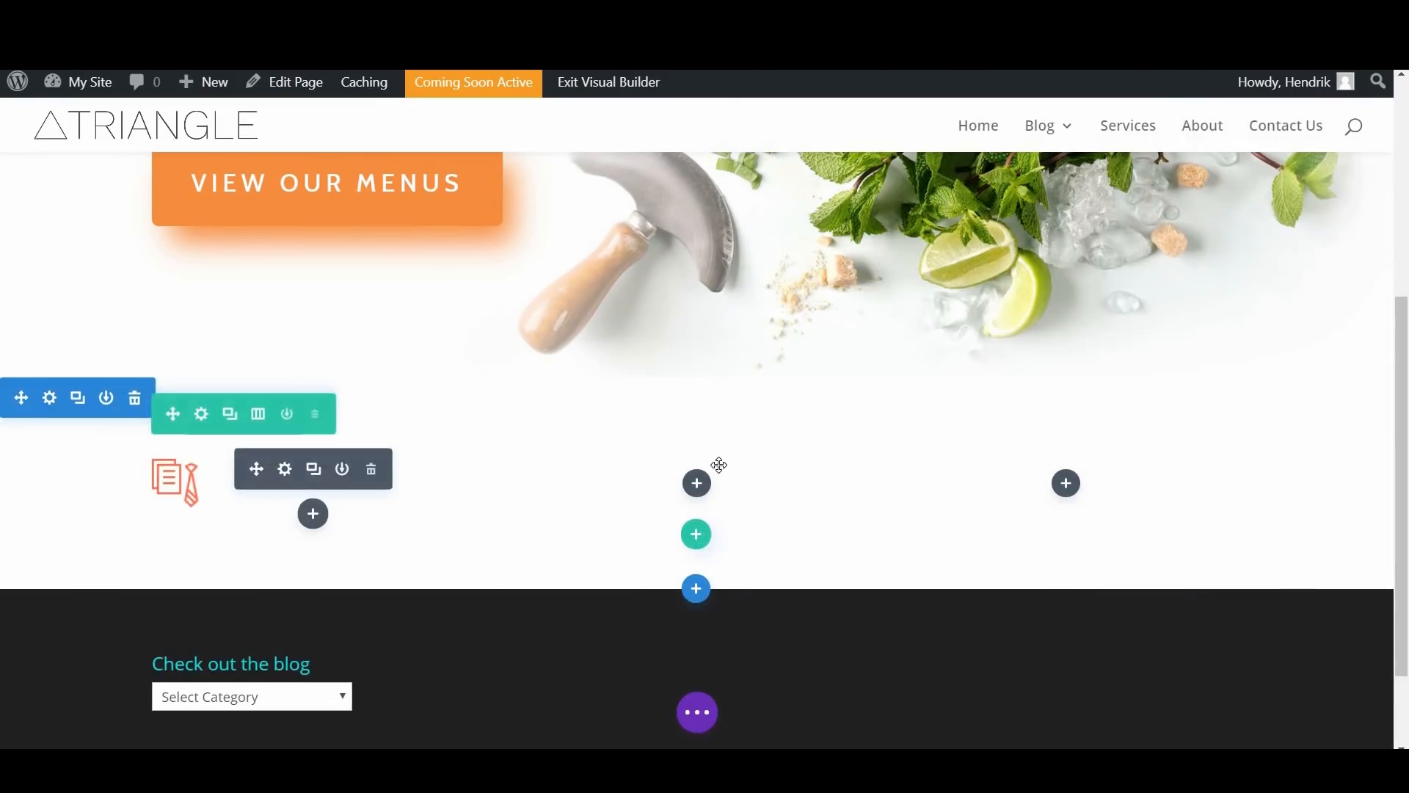
# Step: Insert a Text module below the documents-and-tie icon in the first column
pyautogui.moveTo(293, 493)
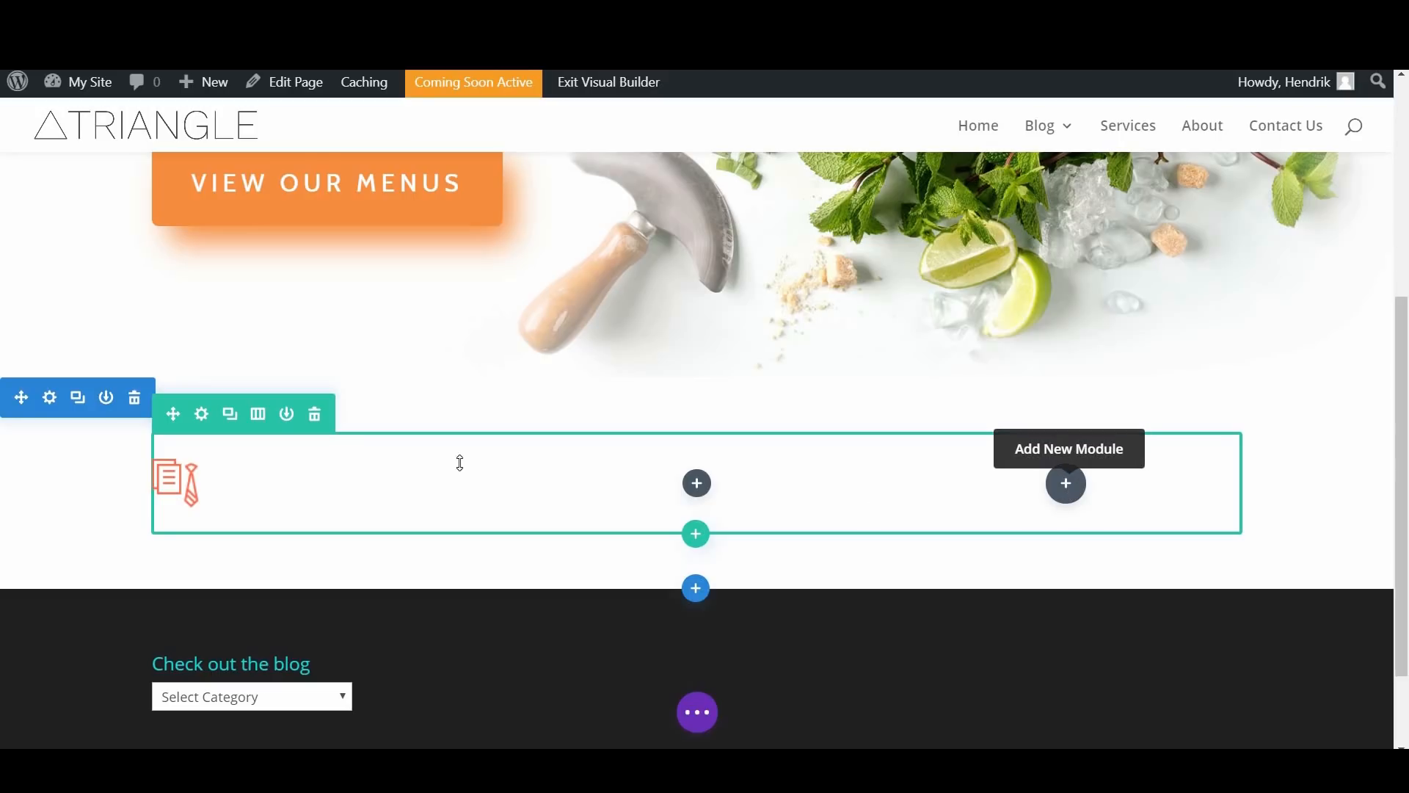
pyautogui.scroll(-1, 220, 389)
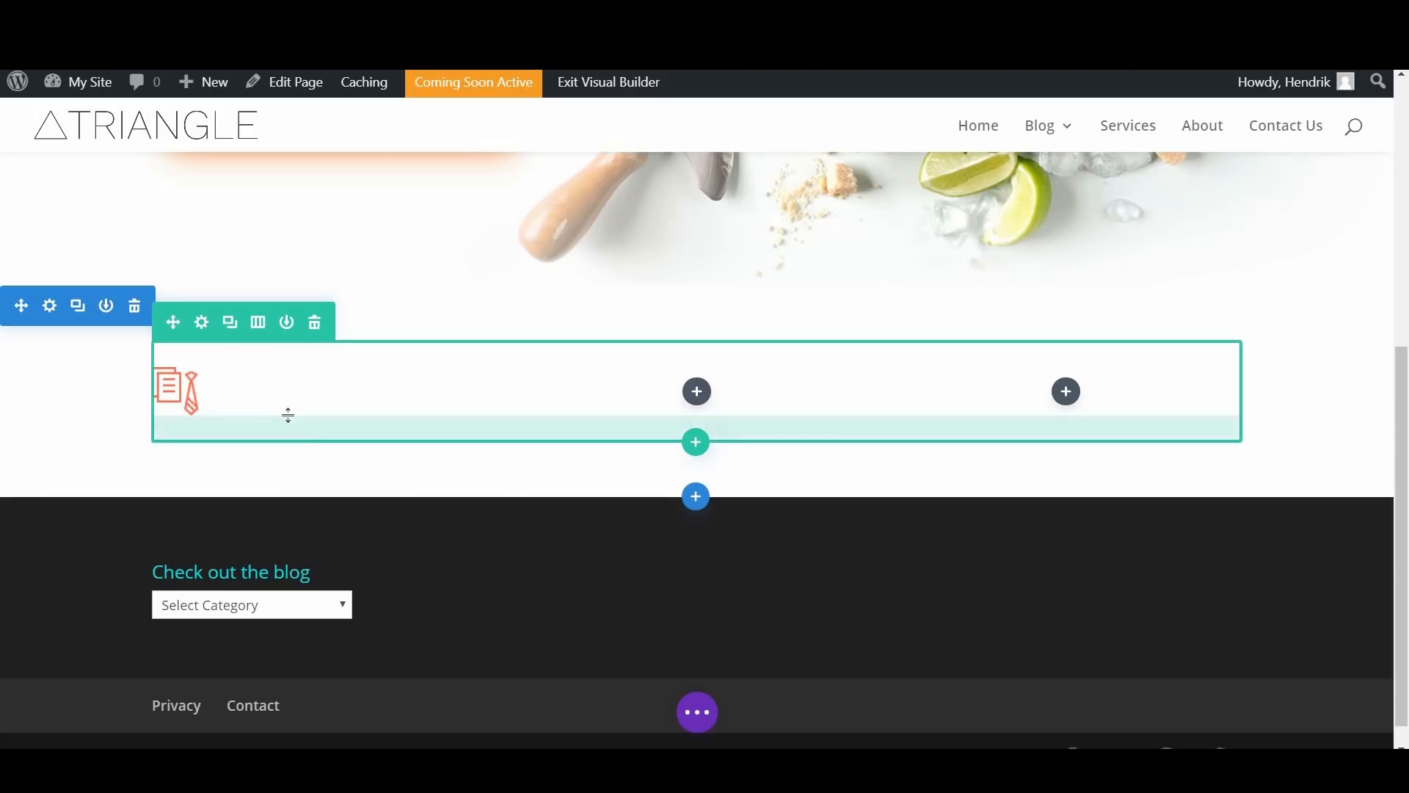
pyautogui.click(320, 428)
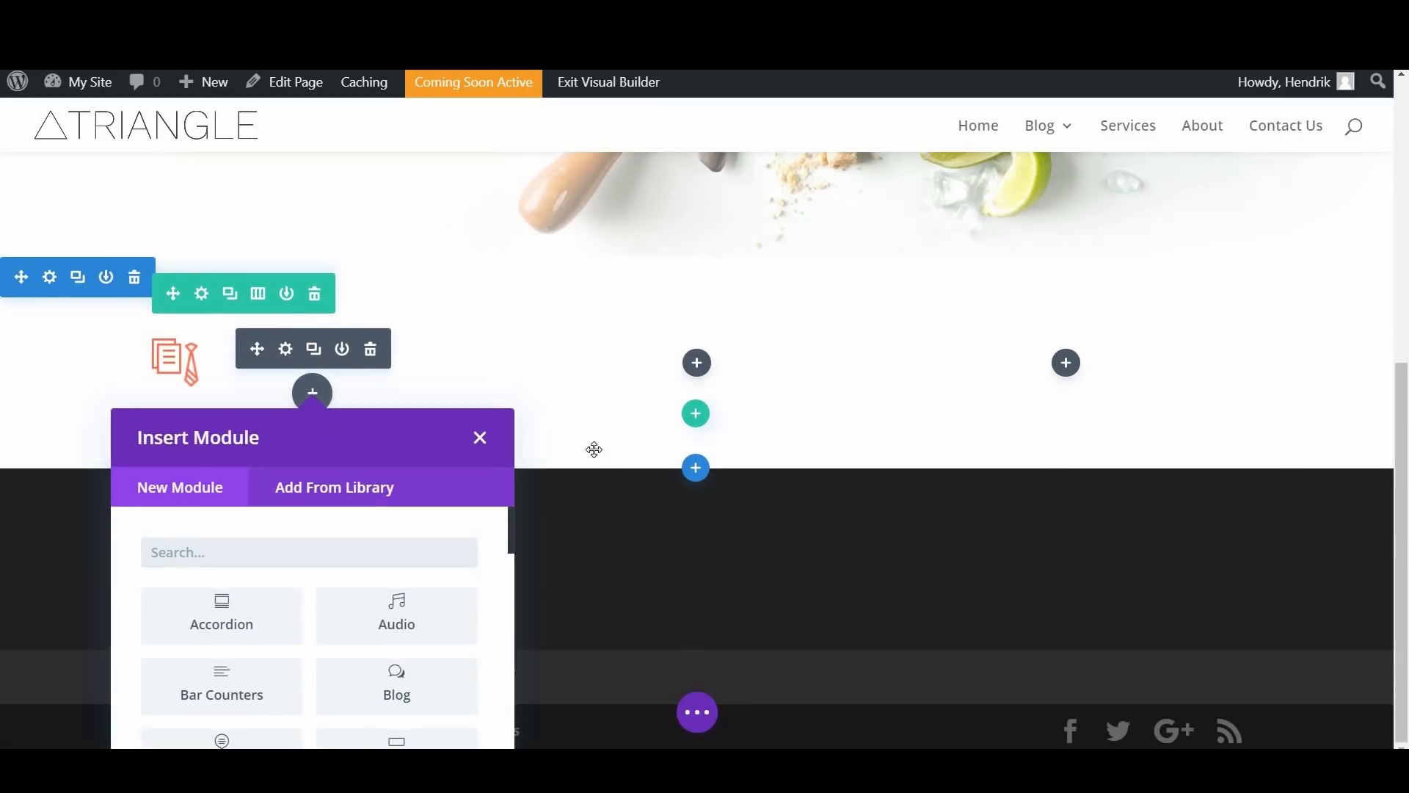
pyautogui.scroll(-15, 371, 624)
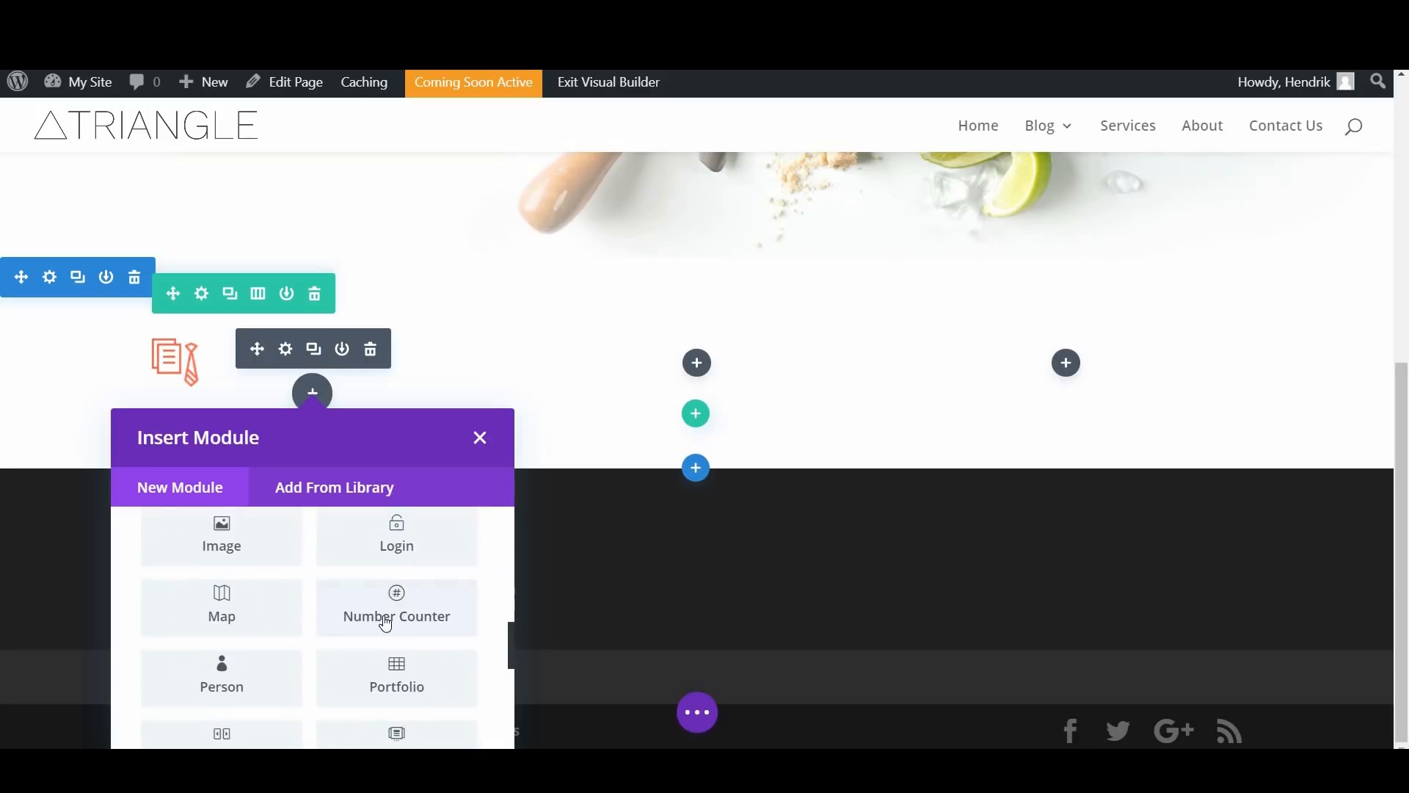
pyautogui.click(394, 580)
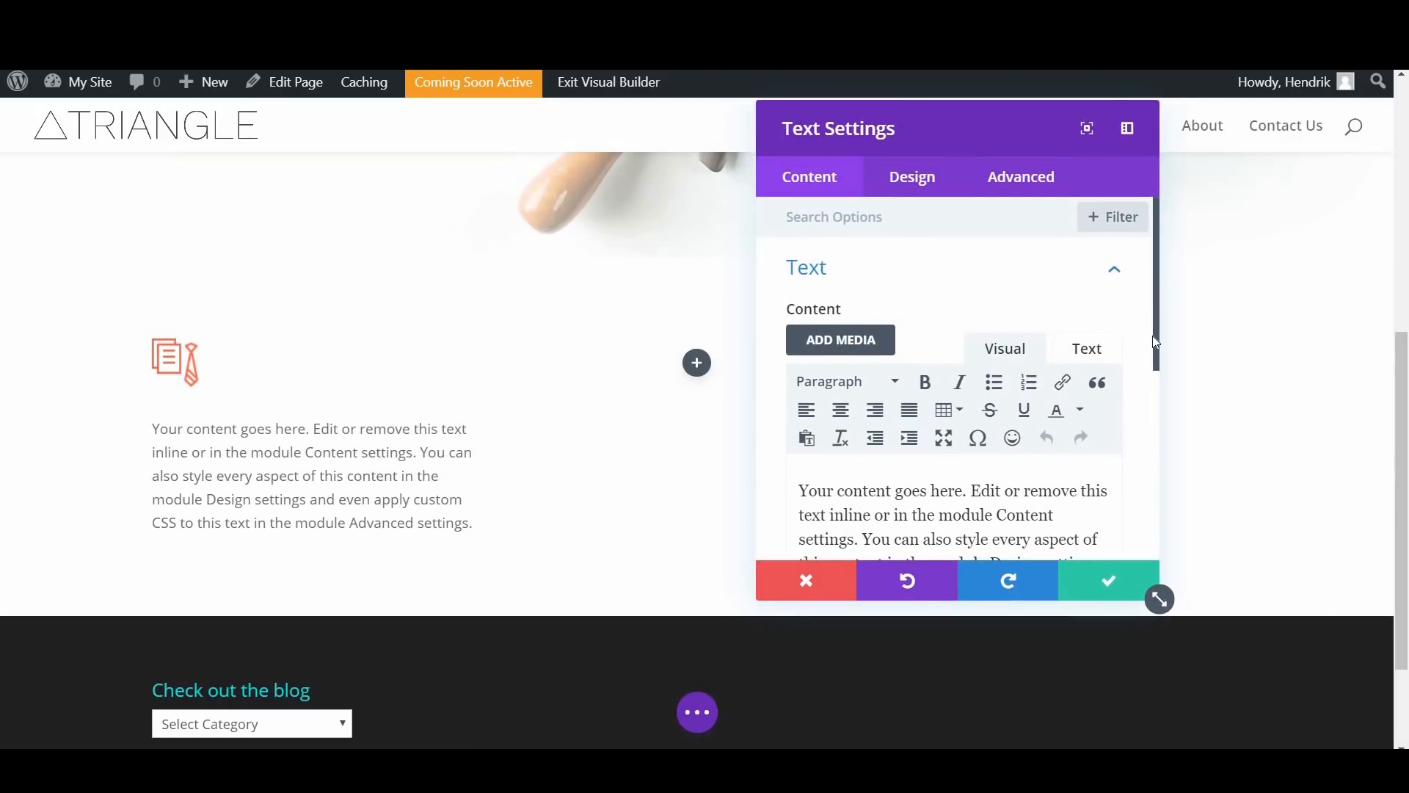
# Step: Replace the placeholder text with "Corporate Events" and, below it, the "Sed porttitor lectus nibh" paragraph copied from the example homepage
pyautogui.scroll(-3, 954, 367)
pyautogui.tripleClick(819, 395)
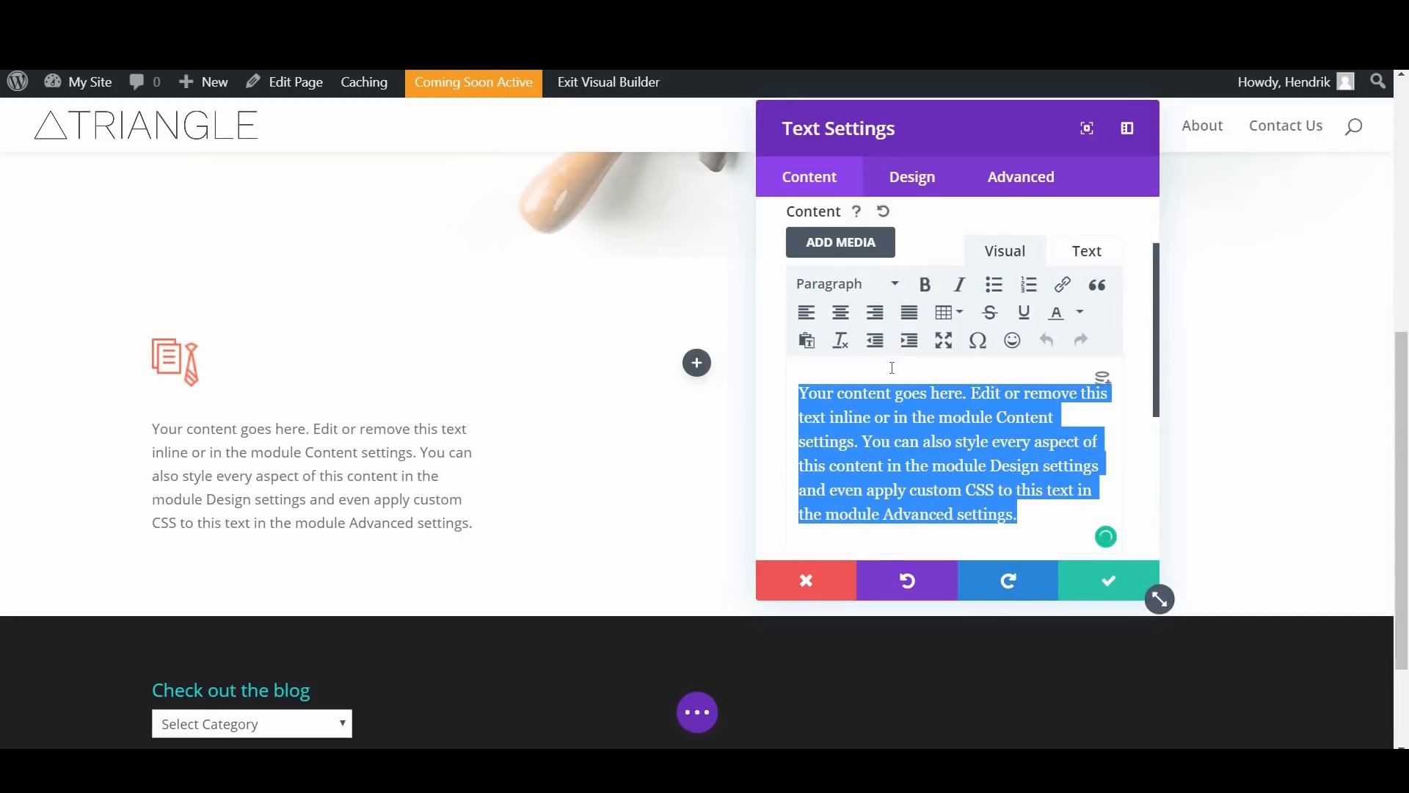
pyautogui.write('Corporate Events')
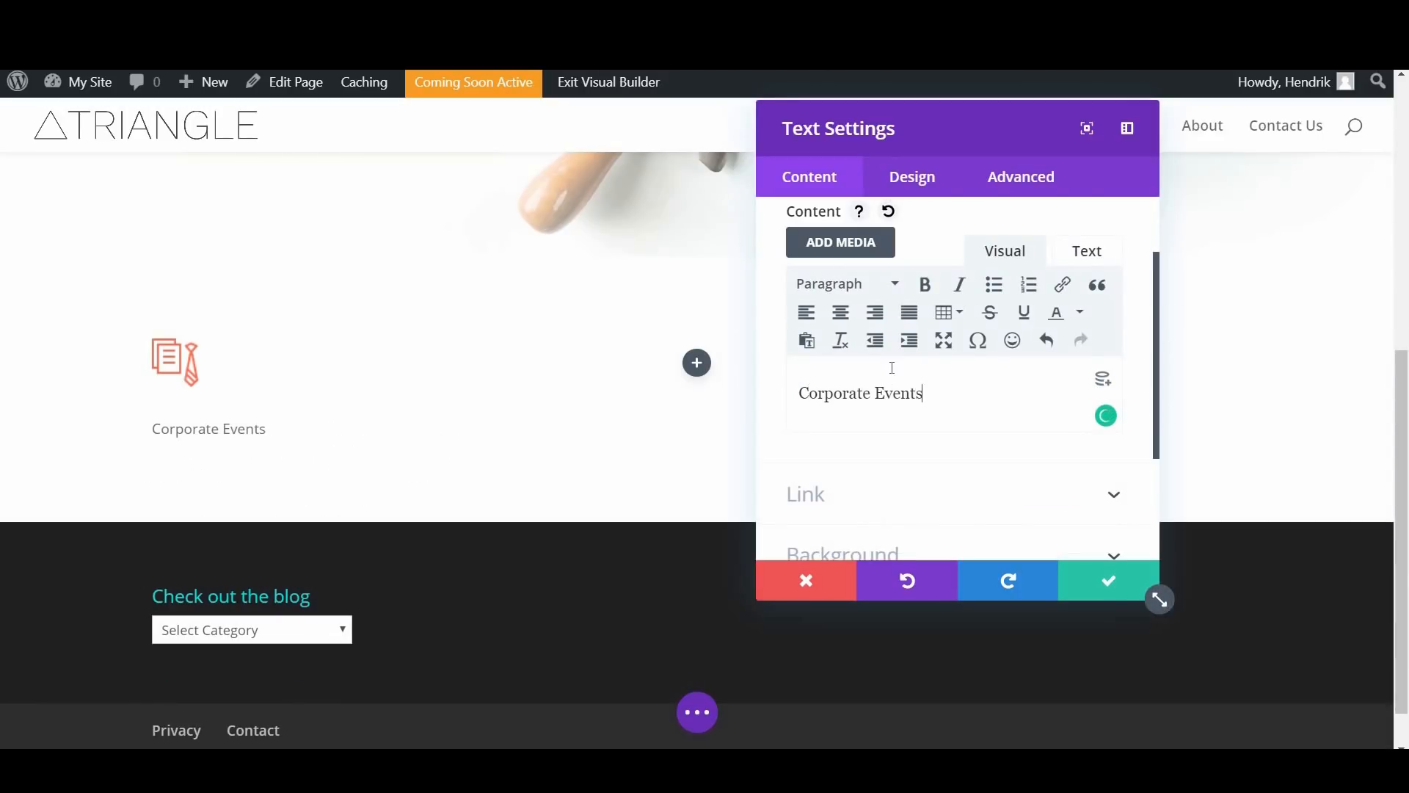
pyautogui.press('Return')
pyautogui.press('Return')
pyautogui.press('BackSpace')
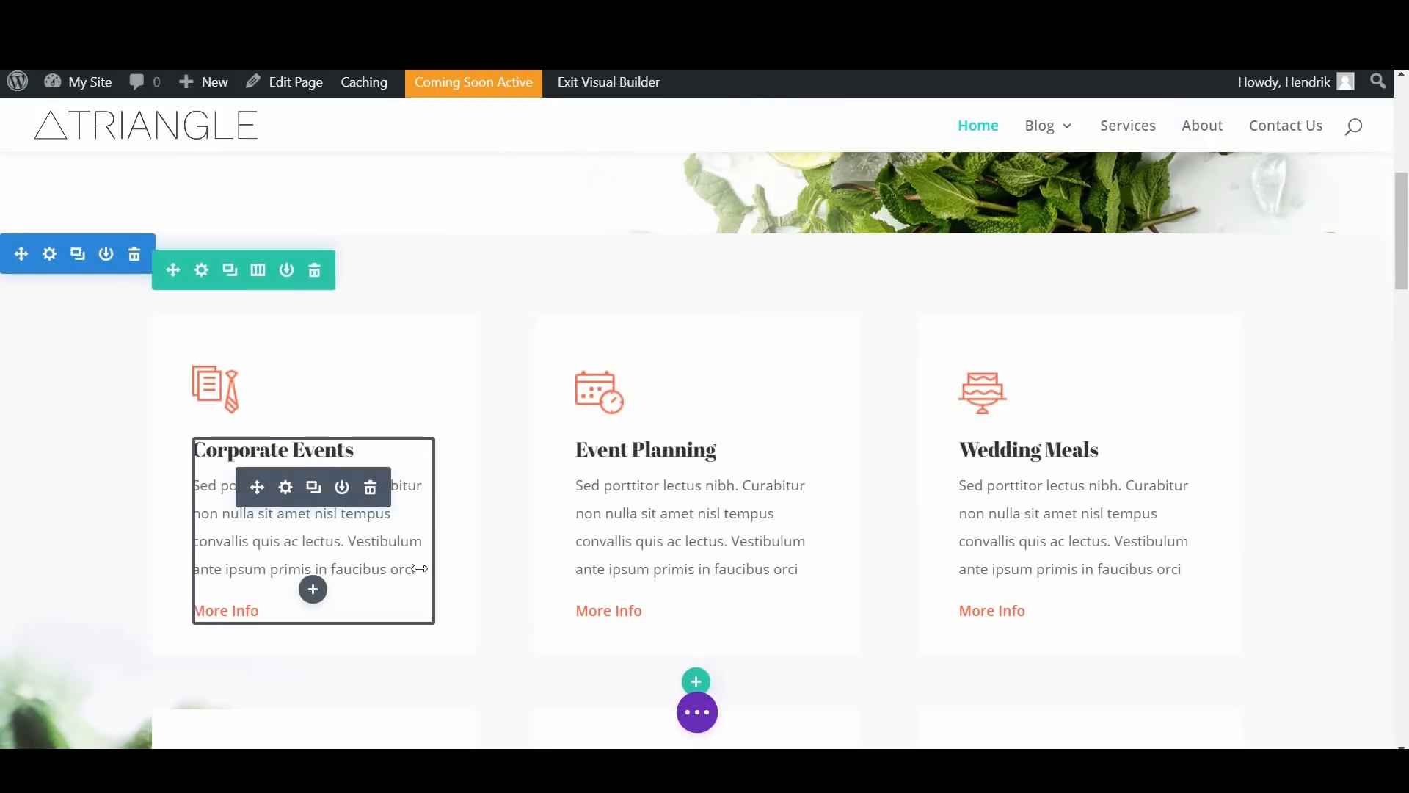
pyautogui.moveTo(414, 572); pyautogui.dragTo(214, 476)
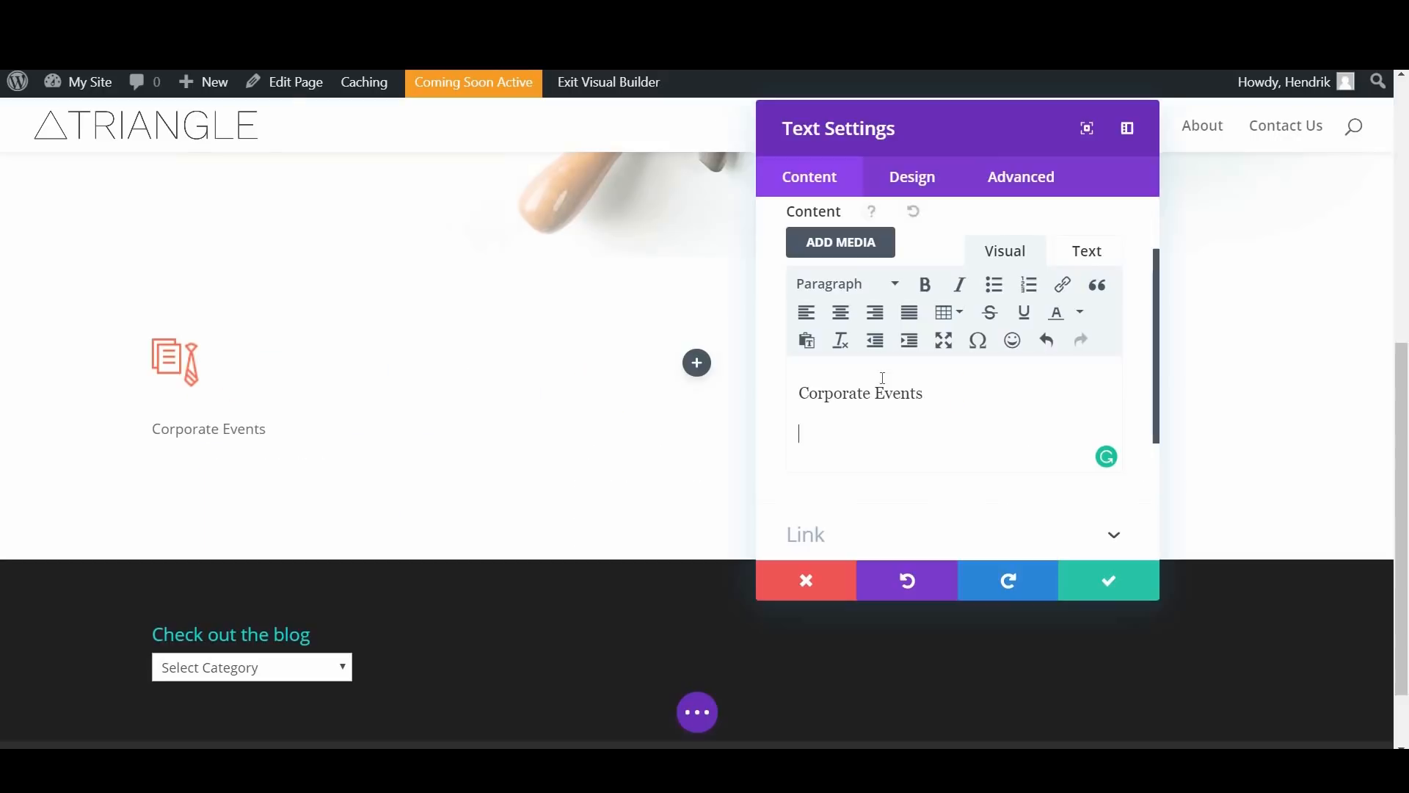
pyautogui.write('Sed porttitor lectus nibh. Curabitur non nulla sit amet nisl tempus convallis quis ac lectus. Vestibulum ante ipsum primis in faucibus orci')
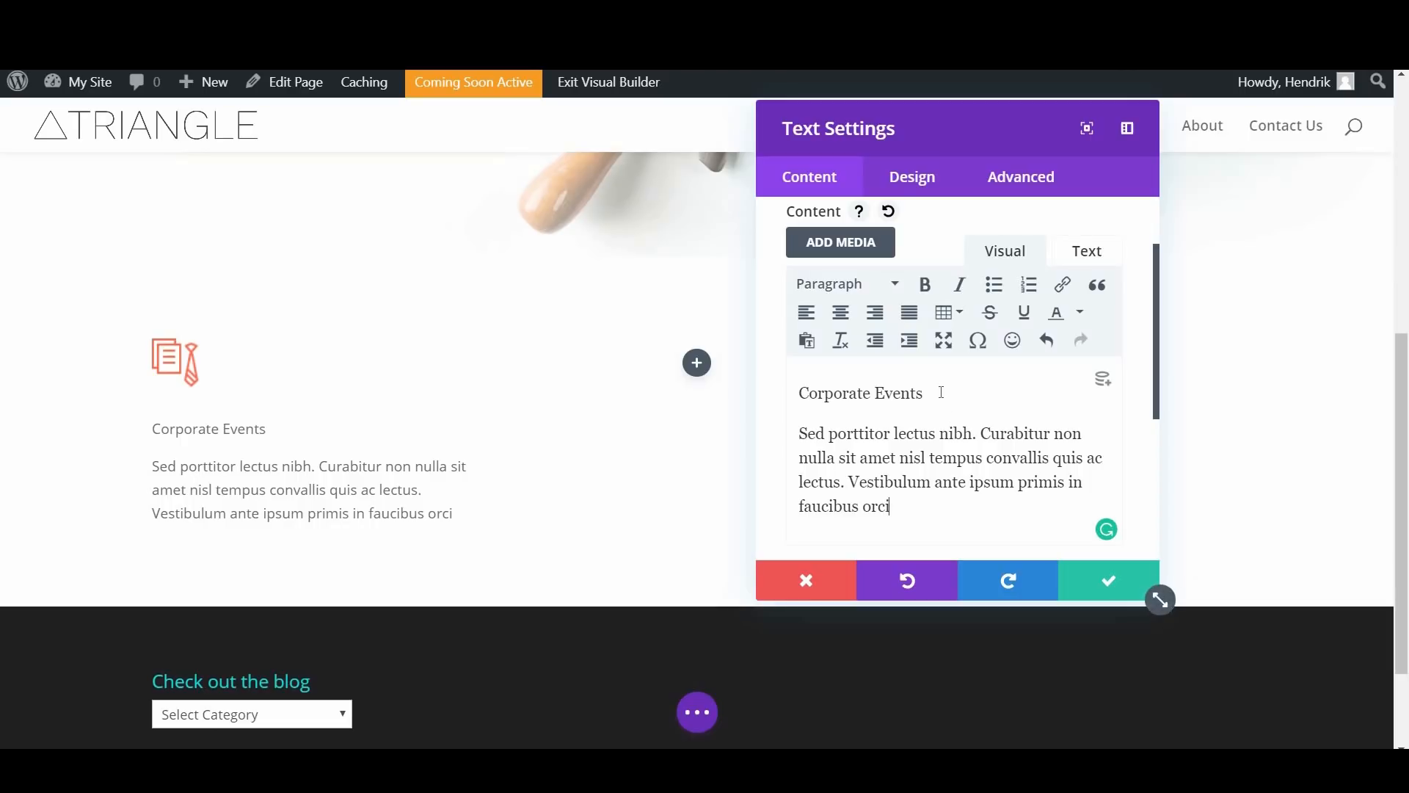
# Step: Format the "Corporate Events" line as Heading 5
pyautogui.hotkey('shift', 'Left')
pyautogui.hotkey('shift', 'Left')
pyautogui.hotkey('shift', 'Left')
pyautogui.hotkey('shift', 'Left')
pyautogui.hotkey('shift', 'Left')
pyautogui.hotkey('shift', 'Left')
pyautogui.hotkey('shift', 'Left')
pyautogui.hotkey('shift', 'Left')
pyautogui.hotkey('shift', 'Left')
pyautogui.hotkey('shift', 'Left')
pyautogui.hotkey('shift', 'Left')
pyautogui.hotkey('shift', 'Left')
pyautogui.hotkey('shift', 'Left')
pyautogui.hotkey('shift', 'Left')
pyautogui.hotkey('shift', 'Left')
pyautogui.hotkey('shift', 'Left')
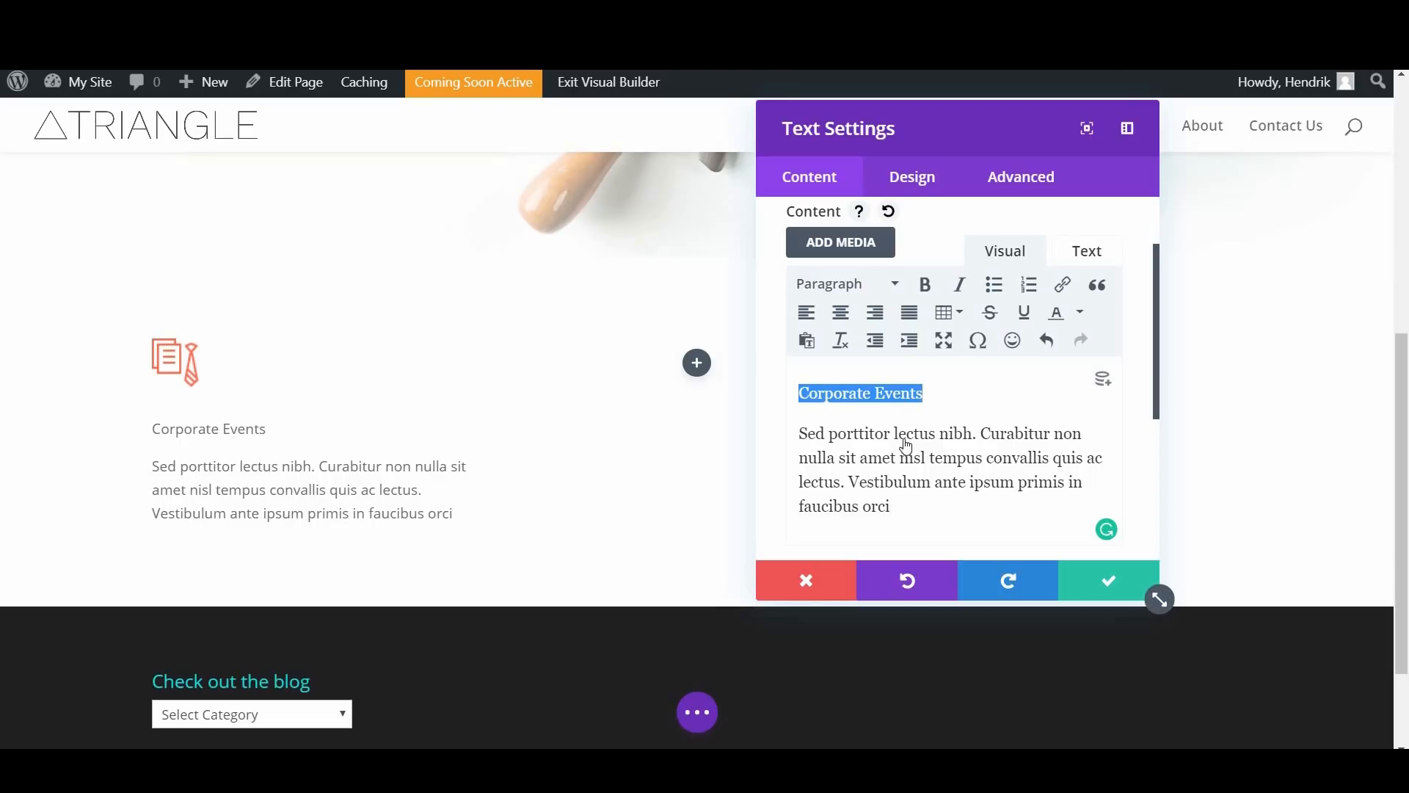
pyautogui.click(851, 284)
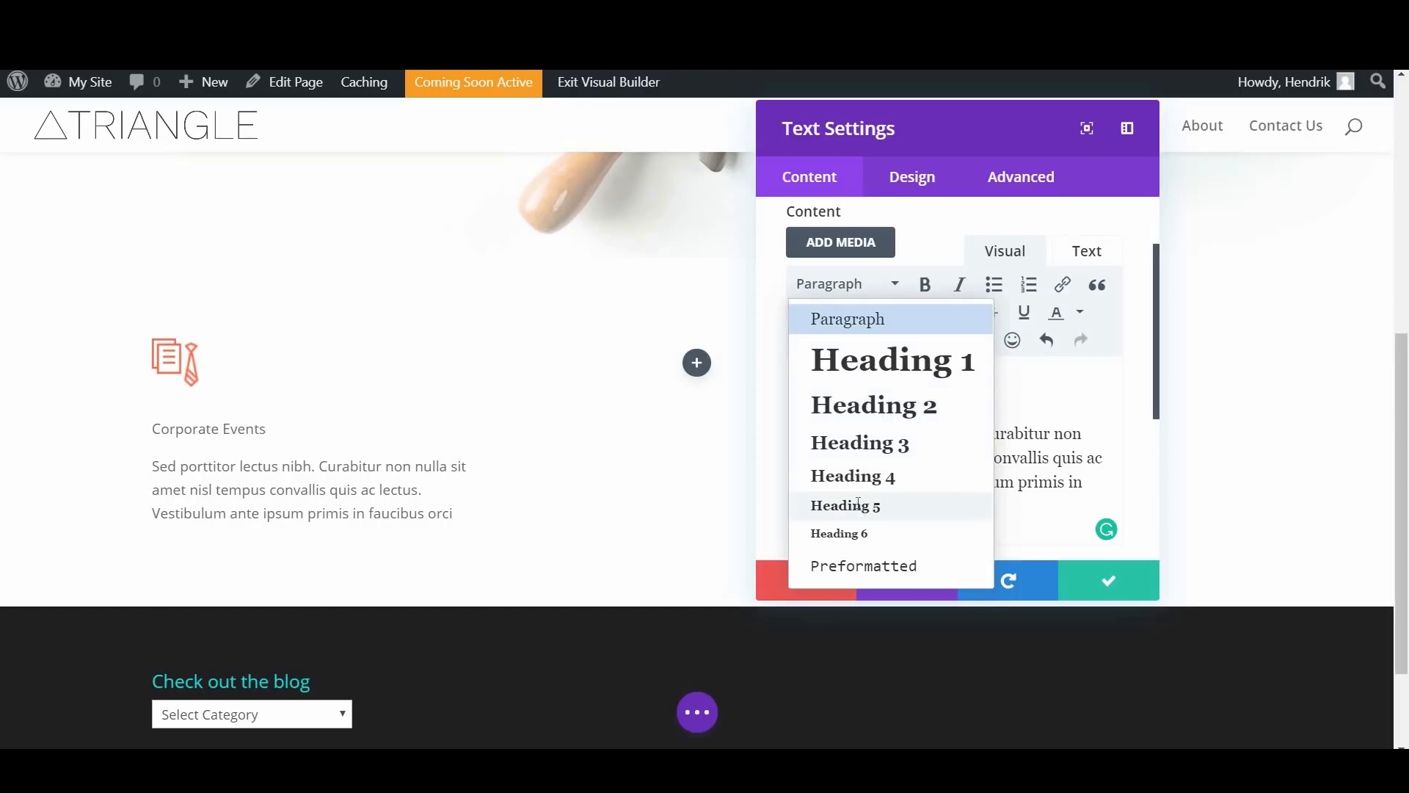
pyautogui.click(856, 505)
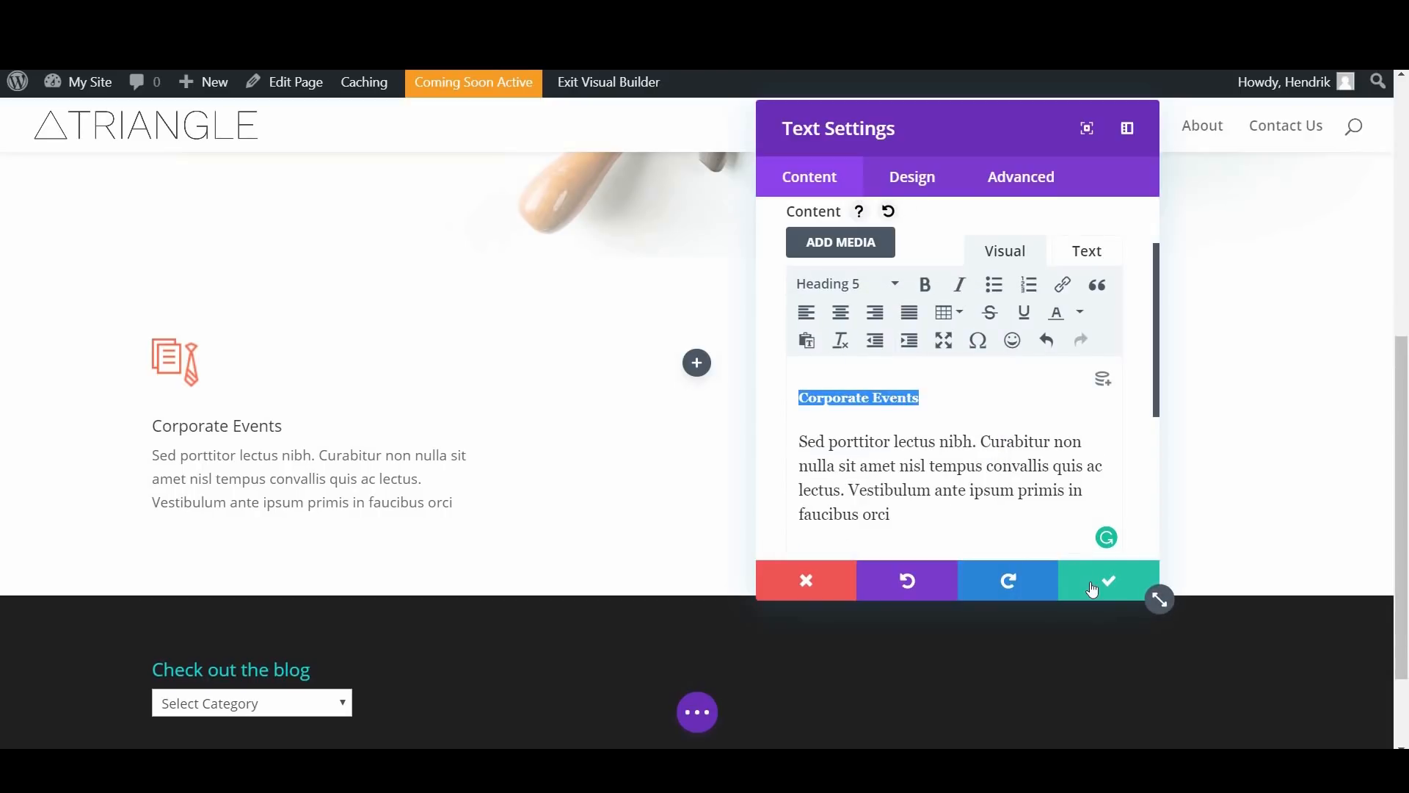
pyautogui.click(1014, 507)
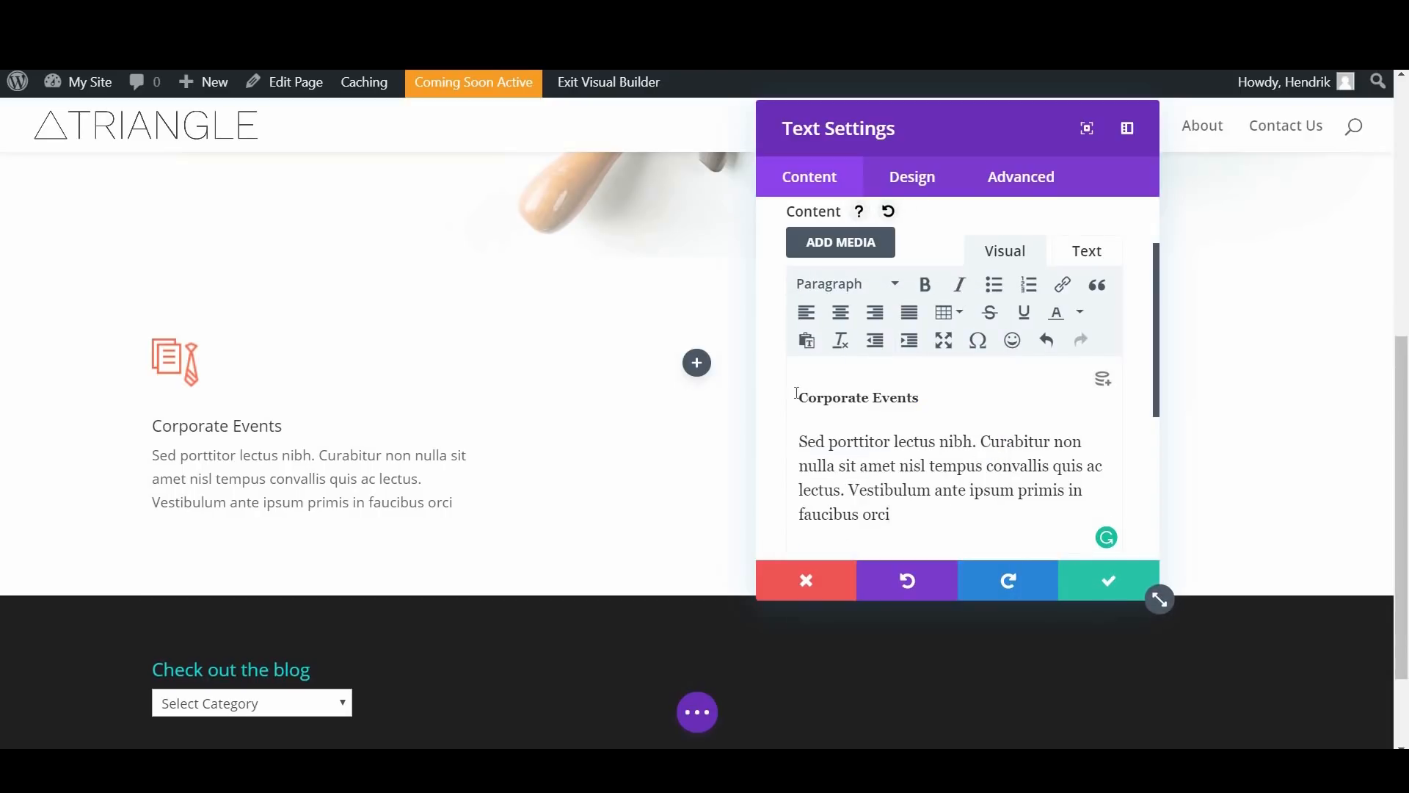
# Step: Change the "Corporate Events" line to Heading 3
pyautogui.click(823, 291)
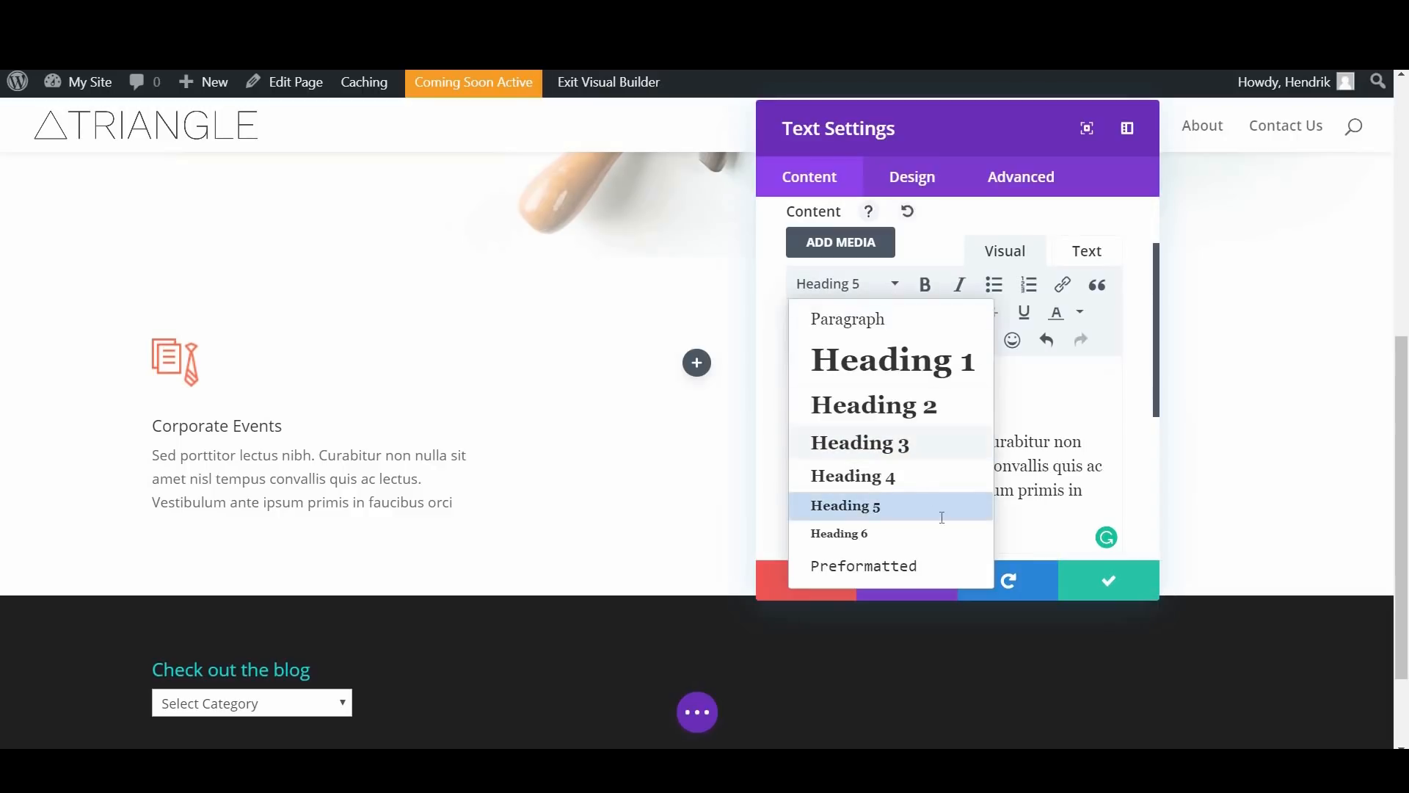
pyautogui.click(939, 443)
pyautogui.click(971, 511)
# Step: Add a "More Info" line below the paragraph in the Corporate Events text
pyautogui.scroll(-2, 954, 441)
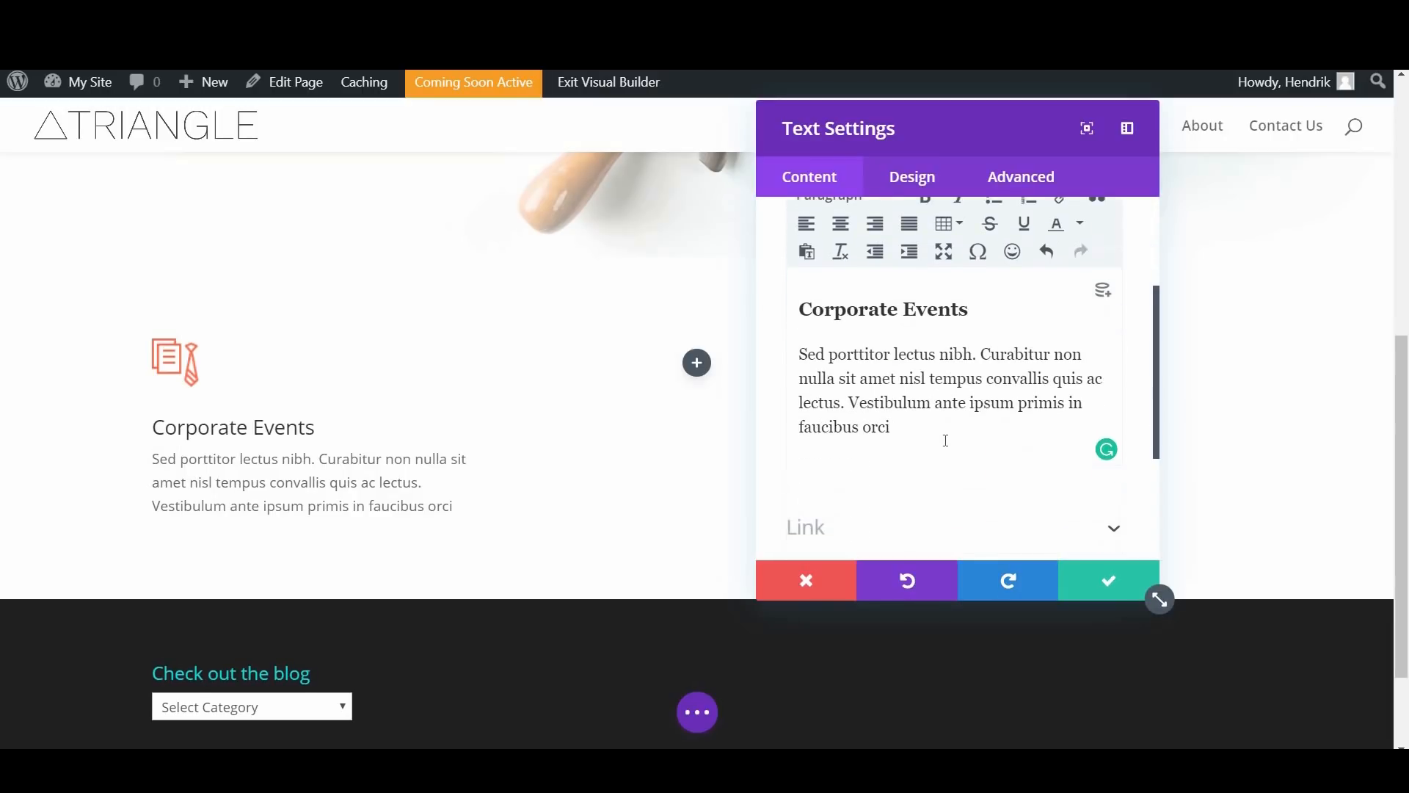
pyautogui.press('Return')
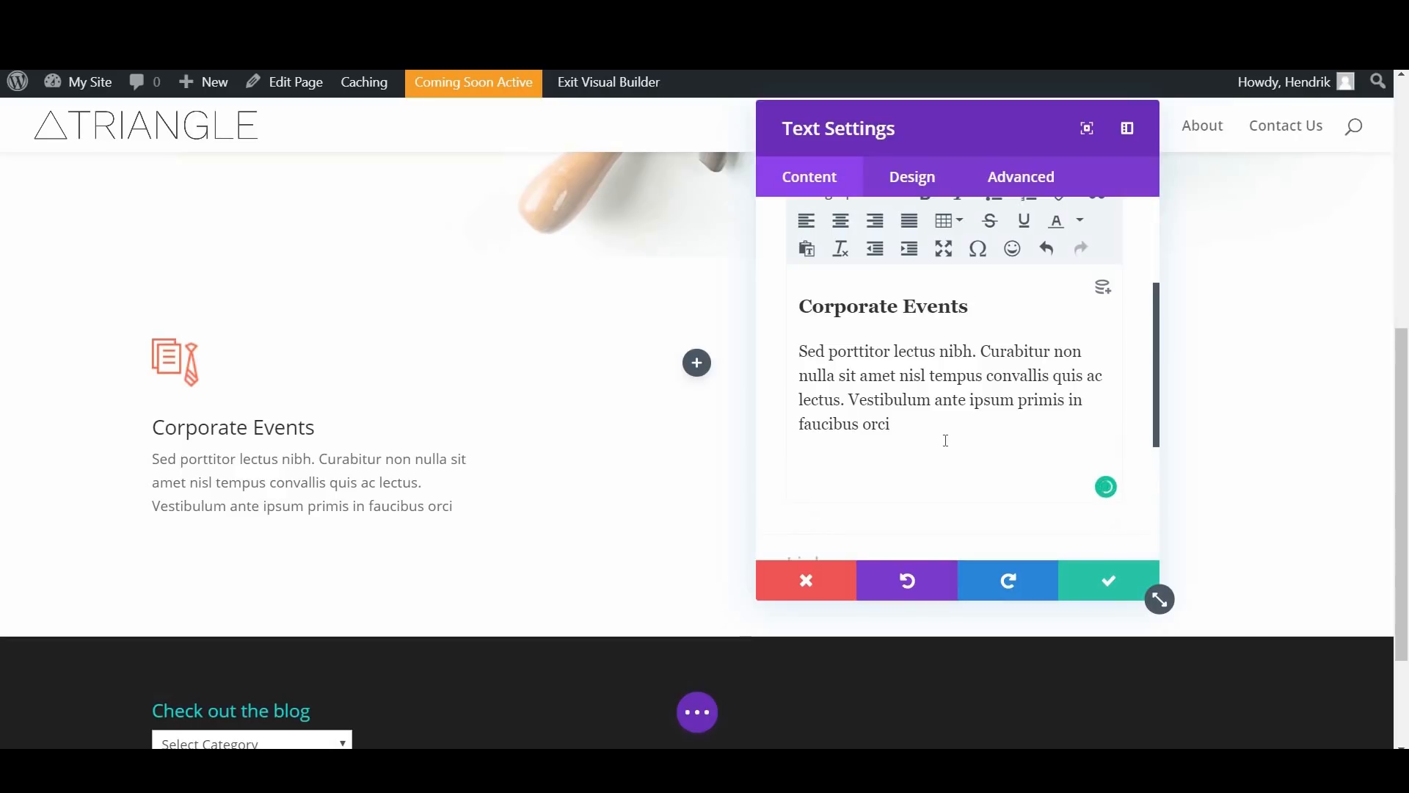
pyautogui.write('More Info')
# Step: Insert a link on the "More Info" text
pyautogui.hotkey('shift', 'Home')
pyautogui.scroll(2, 1013, 337)
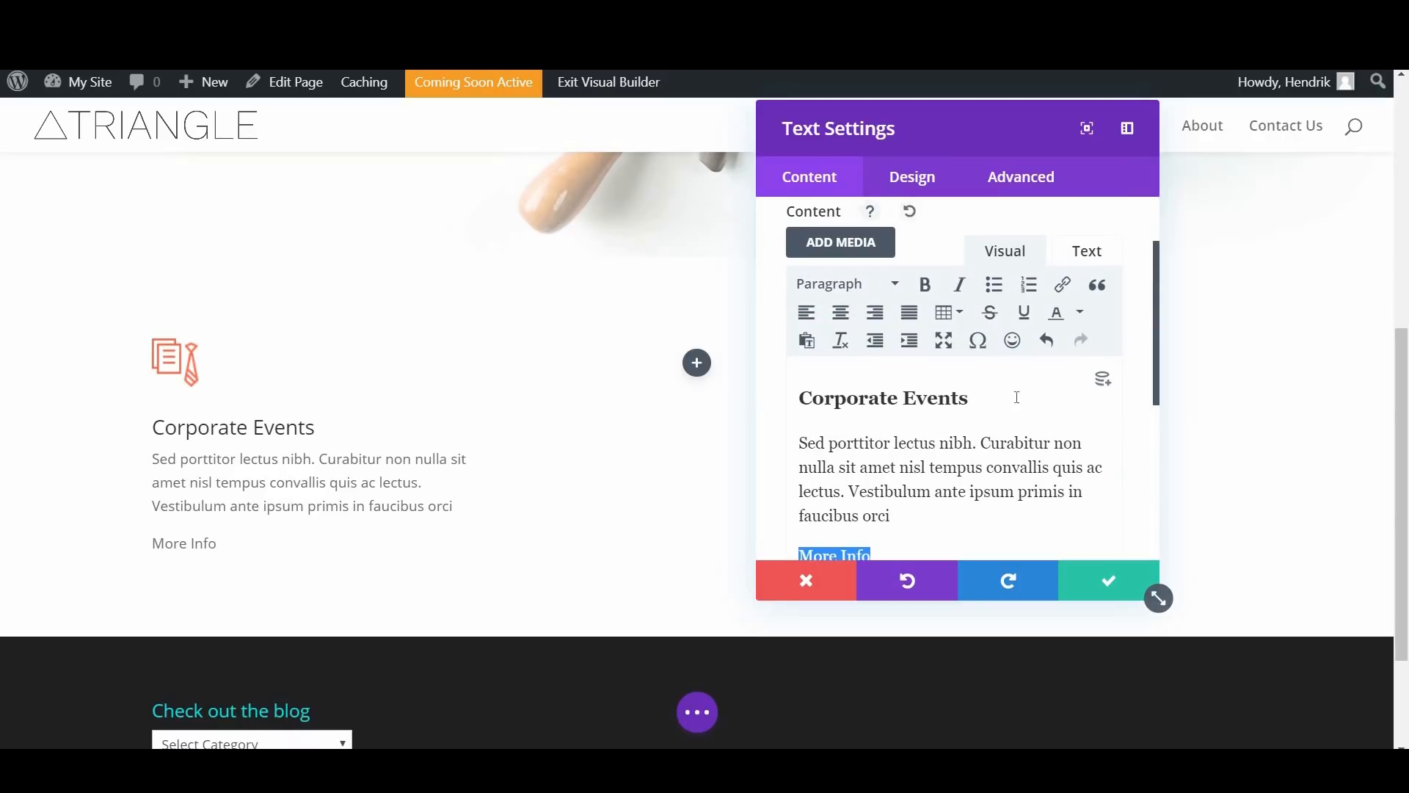
pyautogui.scroll(-2, 1064, 299)
pyautogui.scroll(2, 1063, 299)
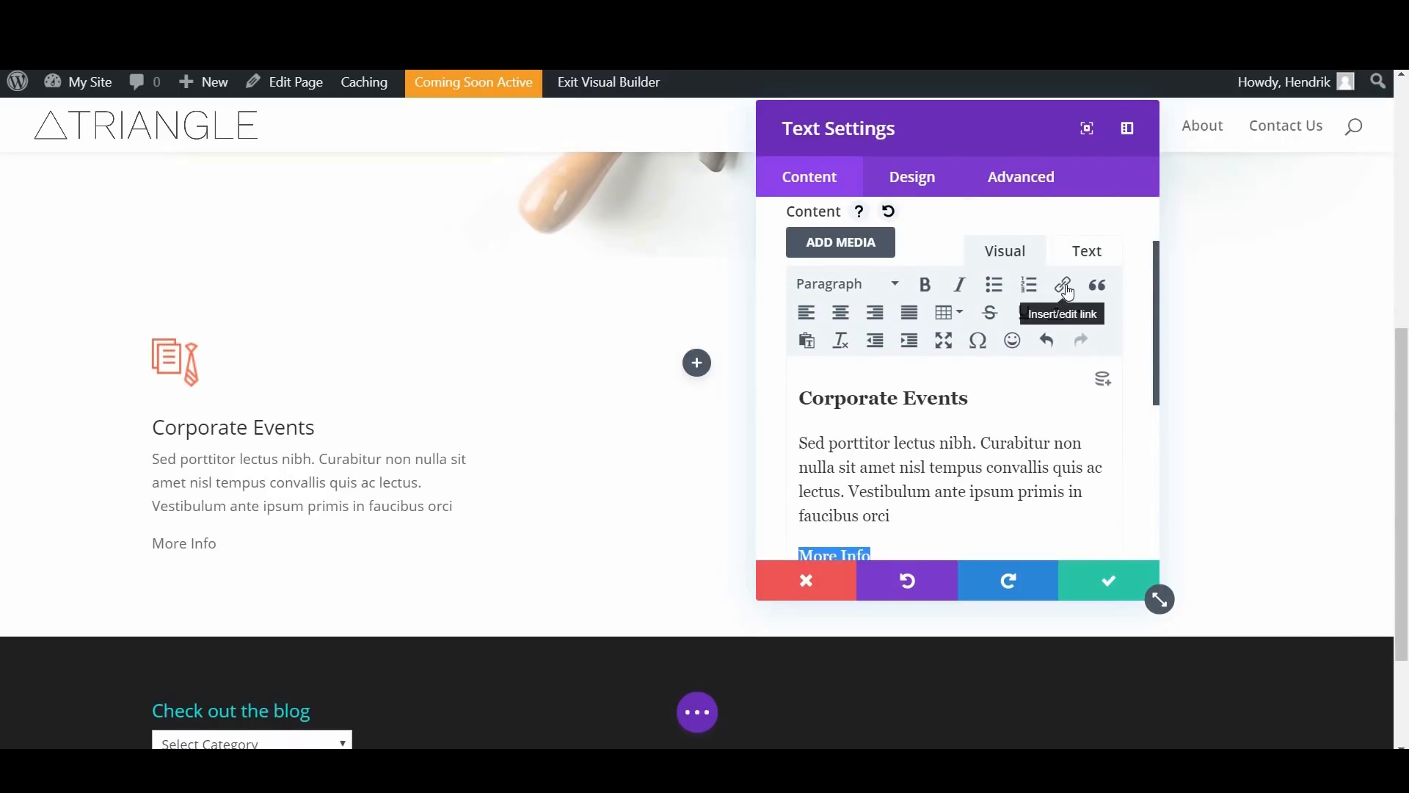
pyautogui.click(1064, 289)
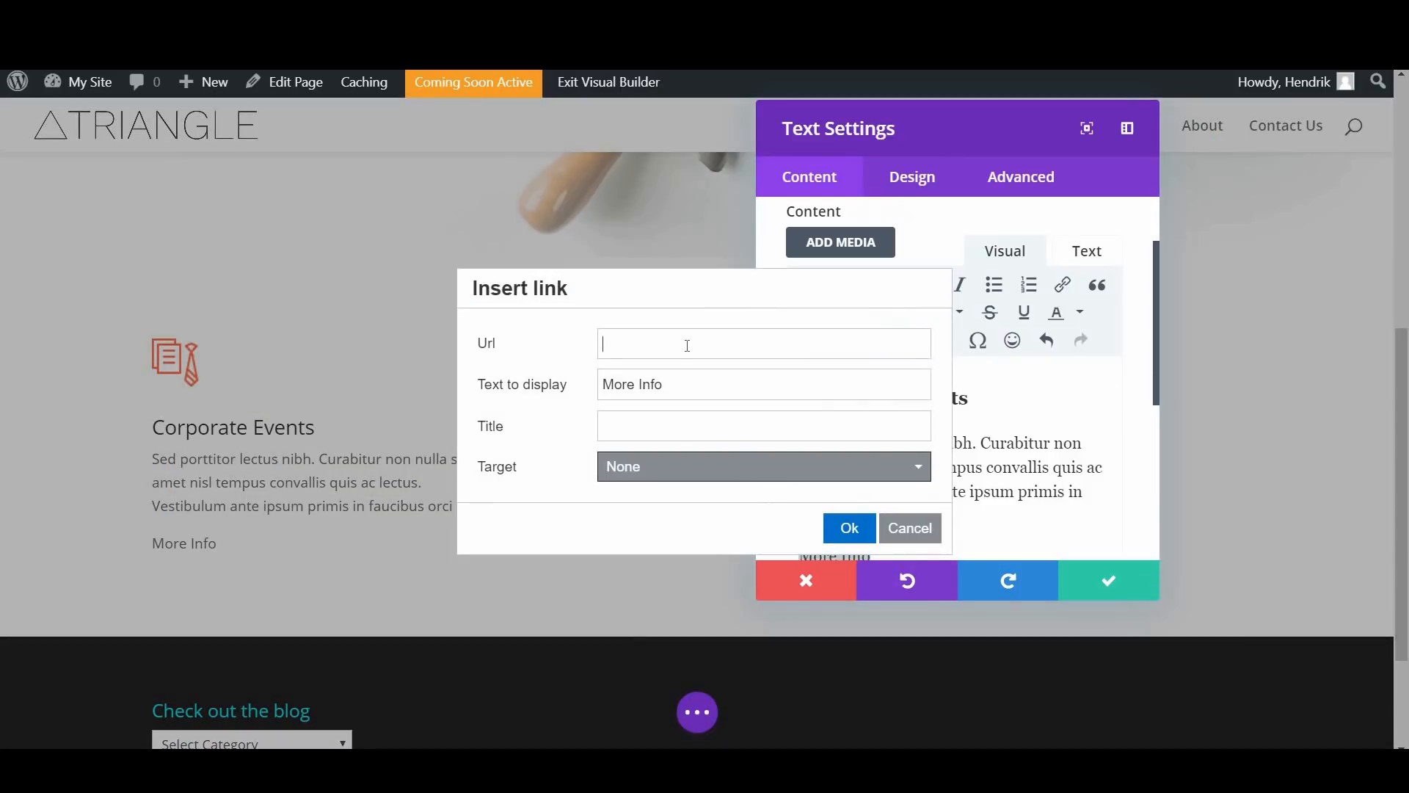
pyautogui.click(687, 346)
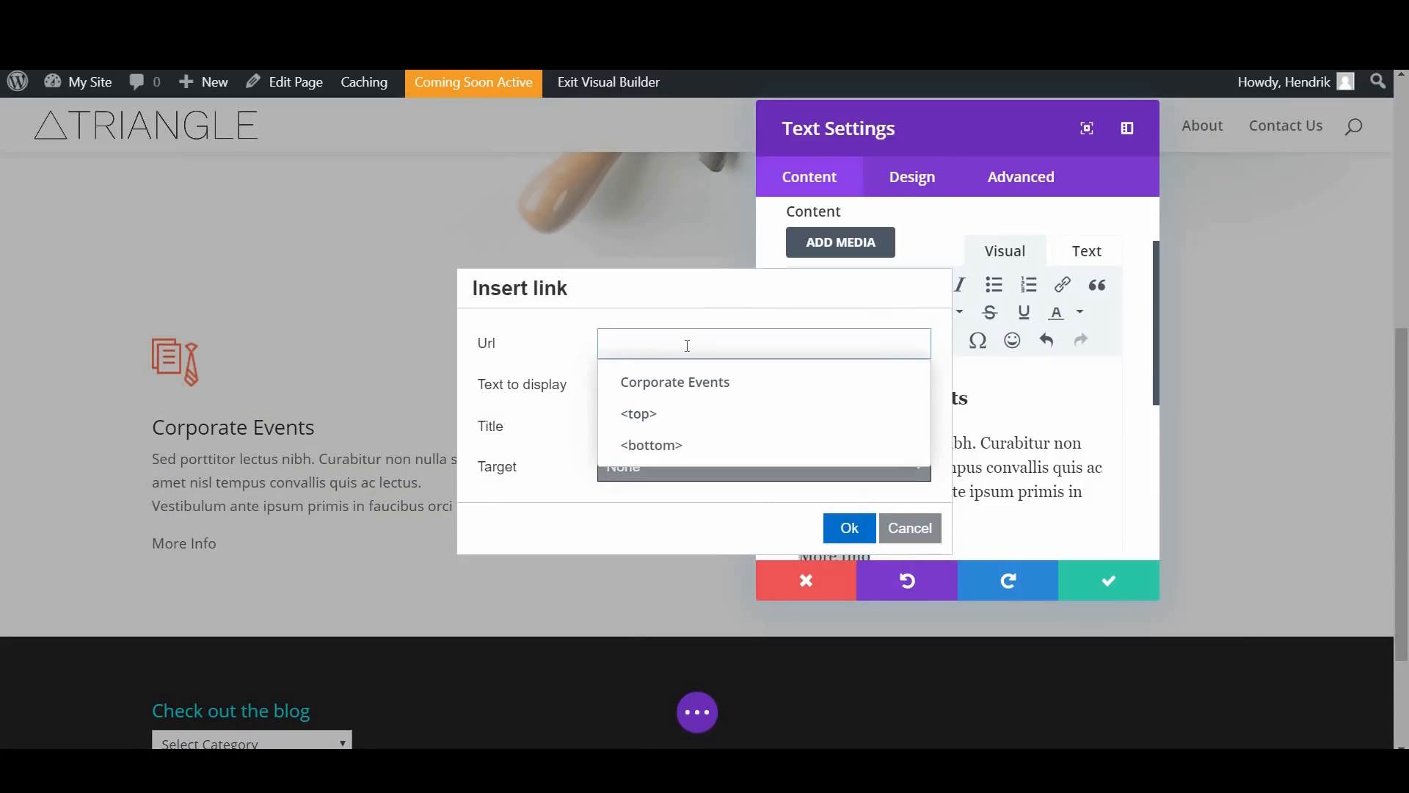
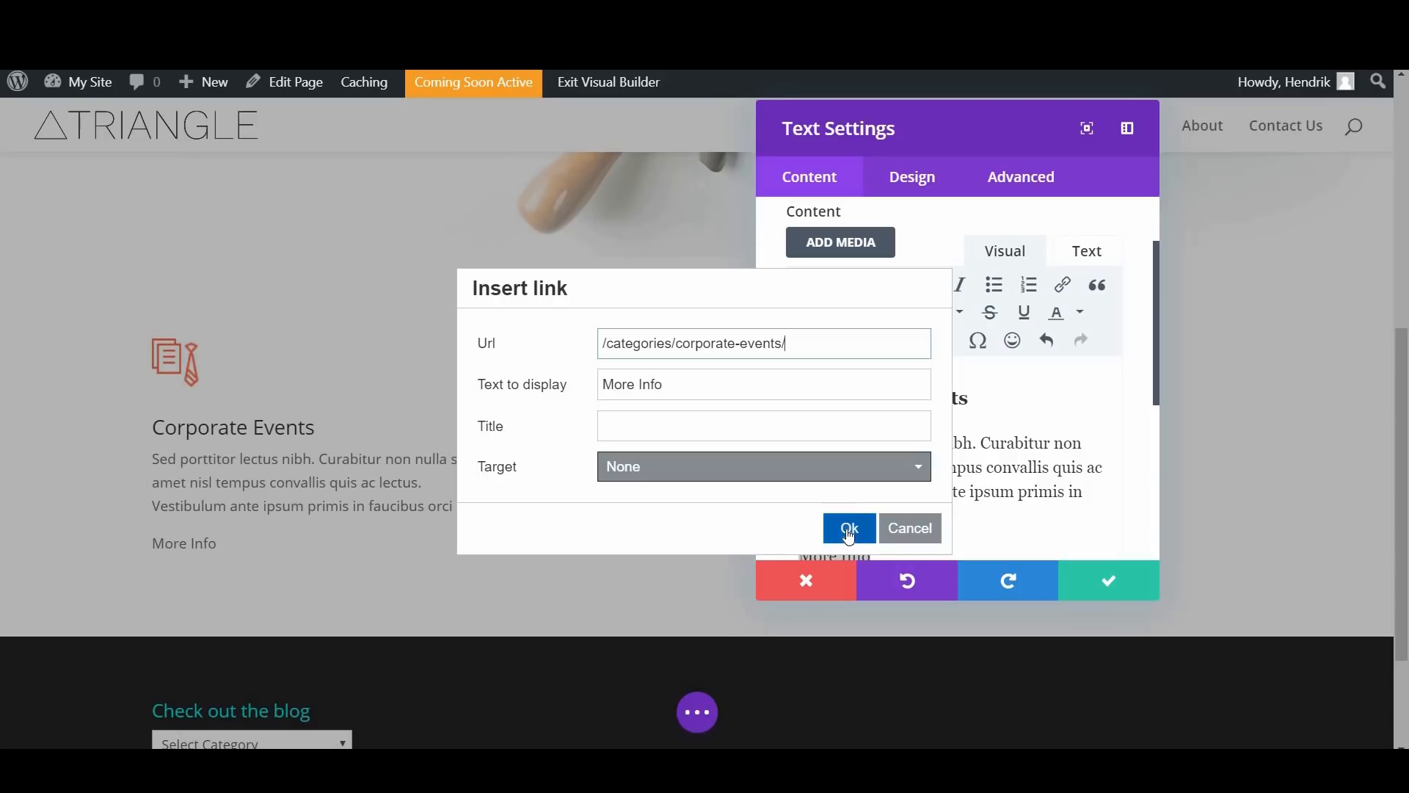
# Step: Link "More Info" to /categories/corporate-events/ and save the Corporate Events text module
pyautogui.click(849, 528)
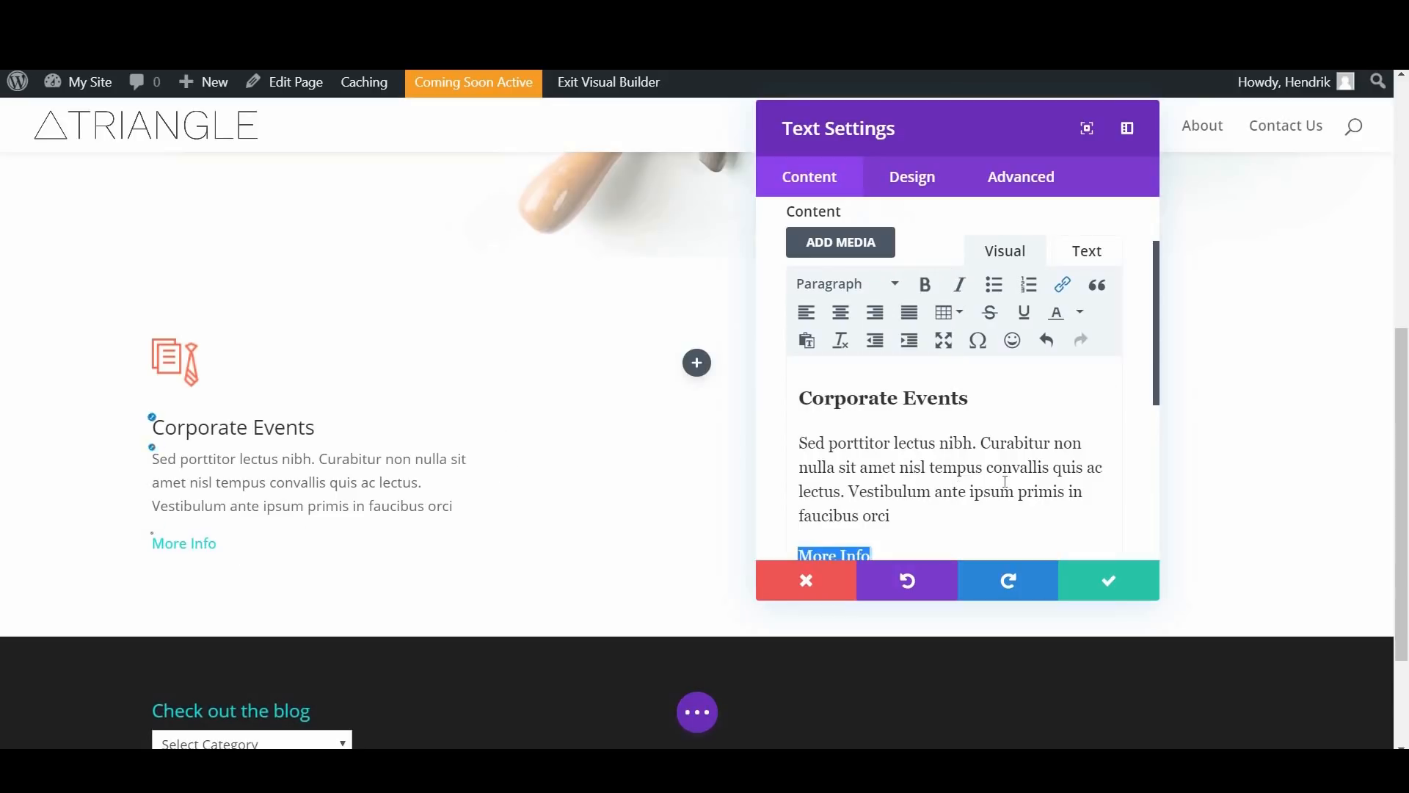
pyautogui.scroll(-3, 1108, 451)
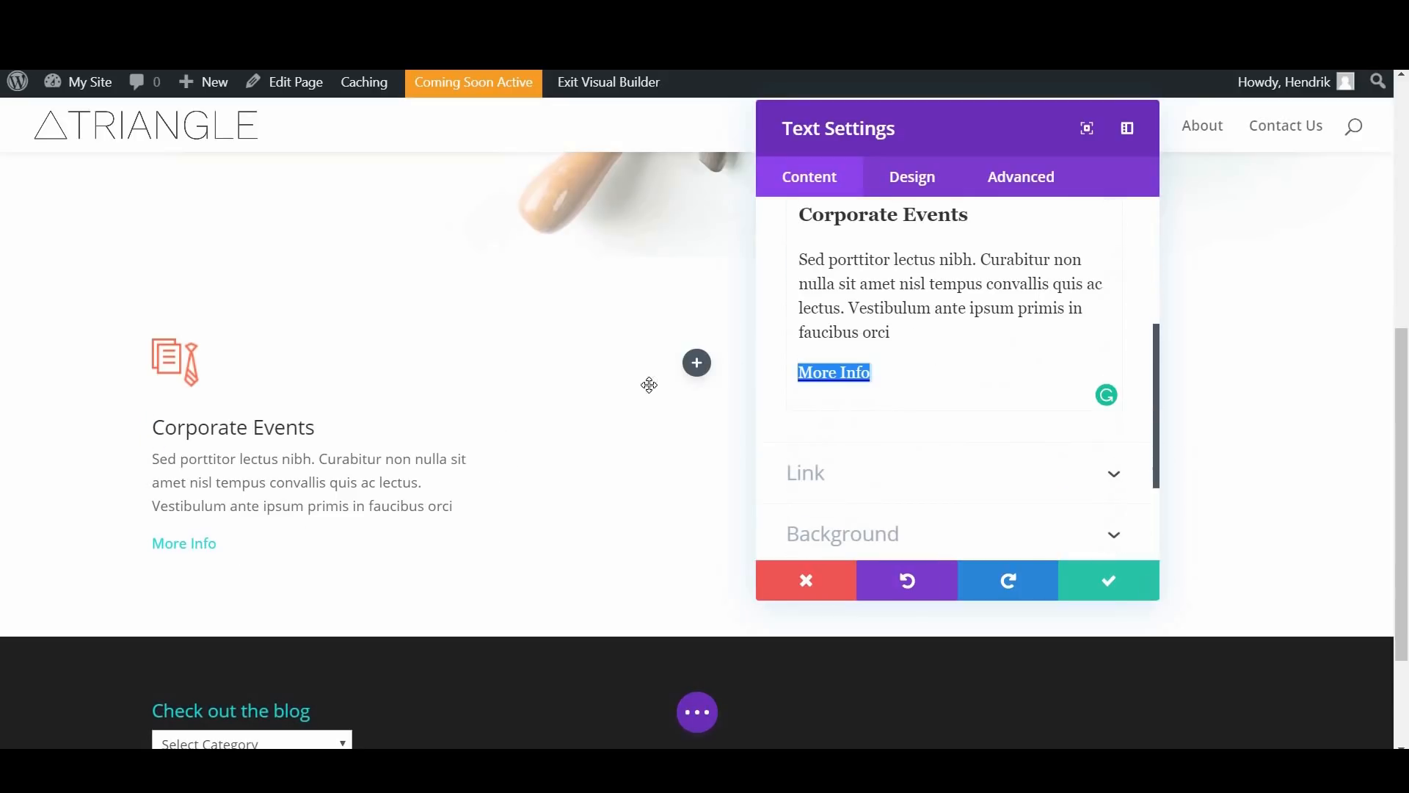
pyautogui.click(1097, 589)
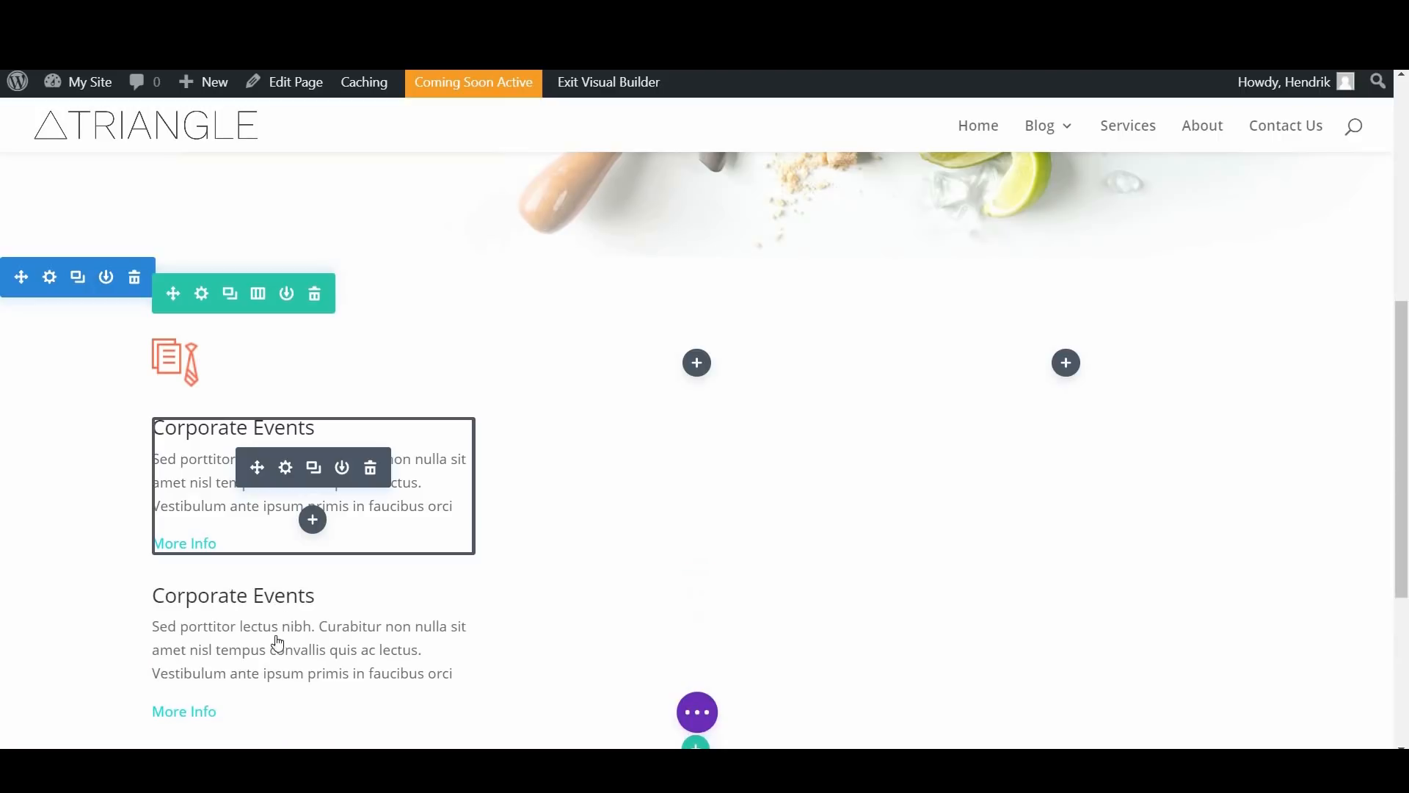
# Step: Move the duplicated Corporate Events text module from the first column into the second column
pyautogui.moveTo(257, 636); pyautogui.dragTo(659, 536)
pyautogui.moveTo(712, 429); pyautogui.dragTo(702, 432)
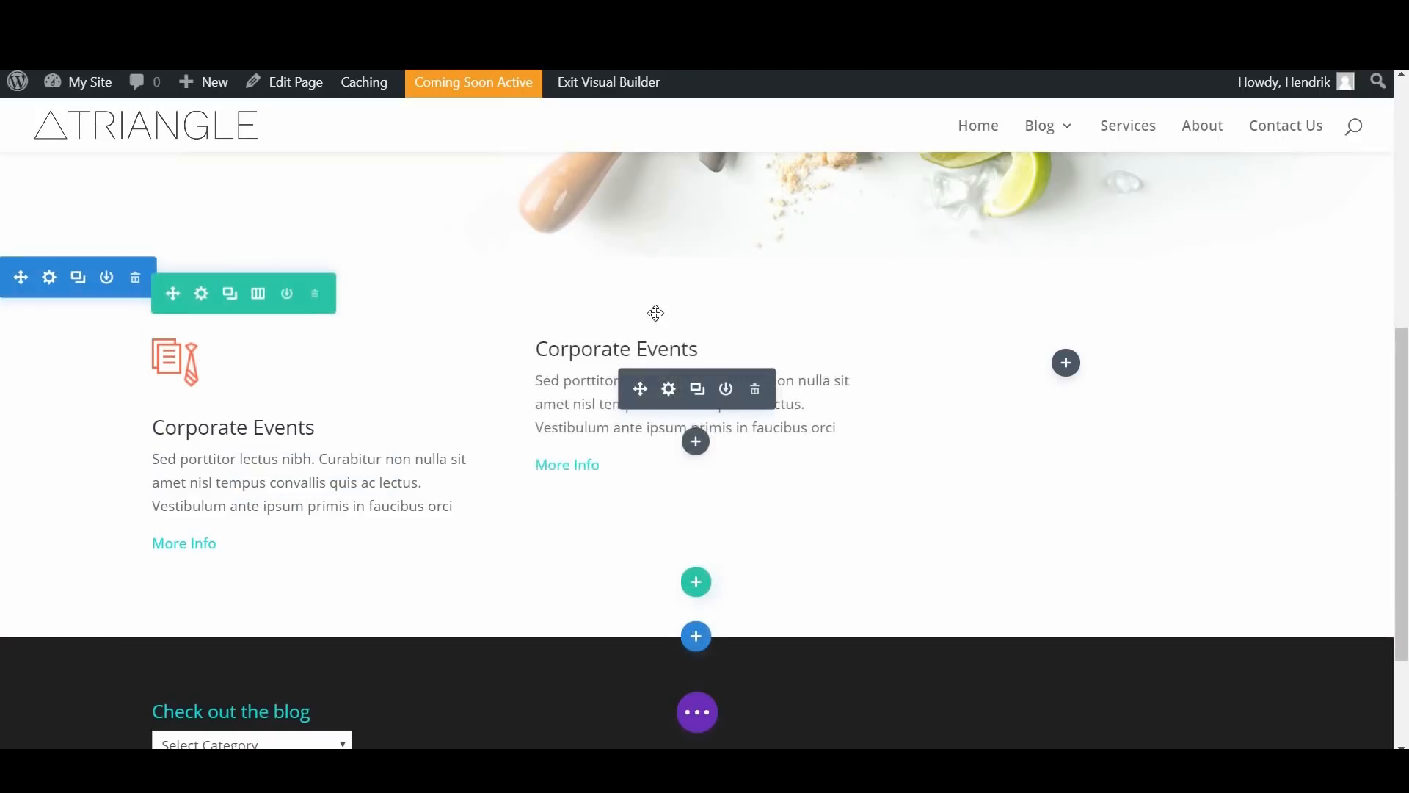
# Step: Insert an Image module below the Corporate Events text in the second column
pyautogui.click(697, 456)
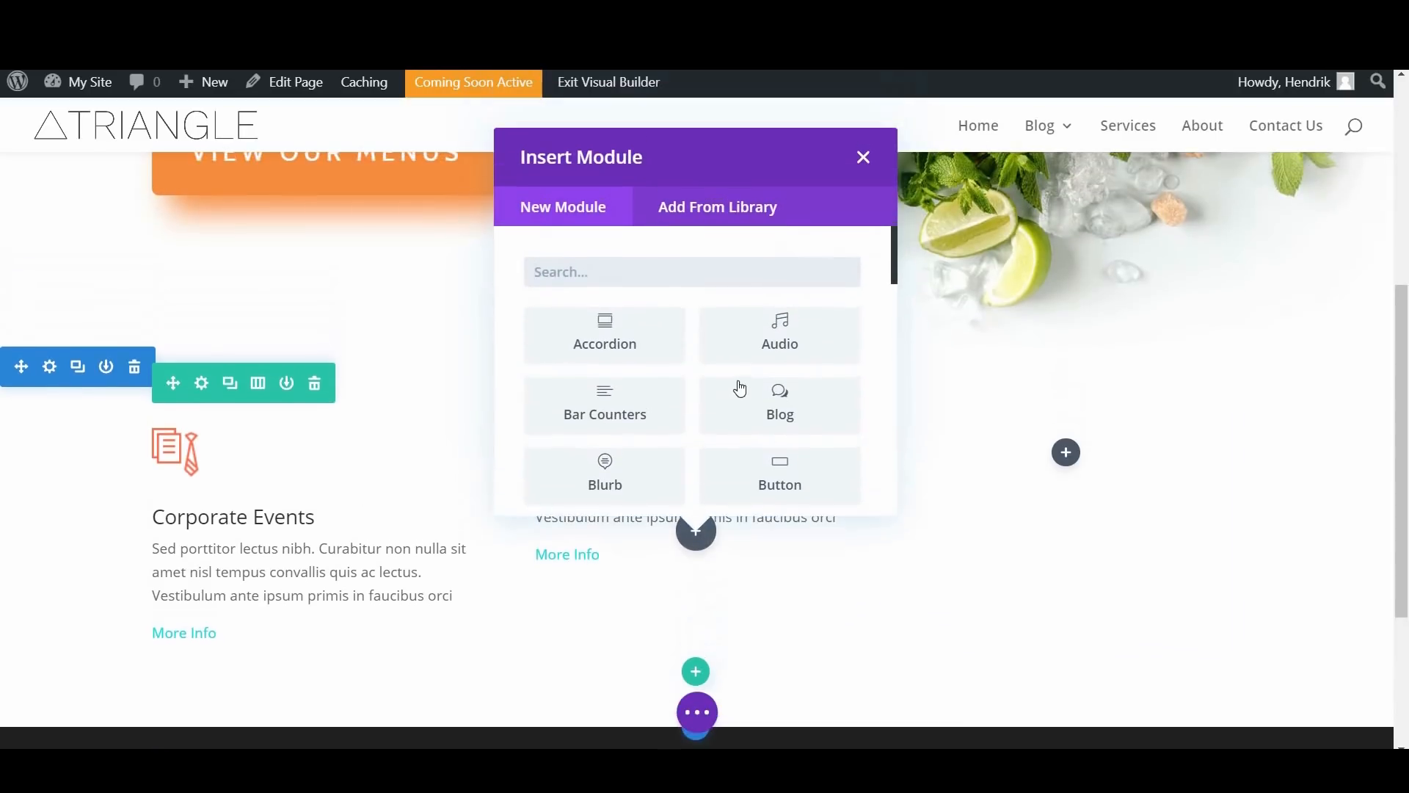
pyautogui.scroll(-4, 739, 390)
pyautogui.scroll(-10, 739, 390)
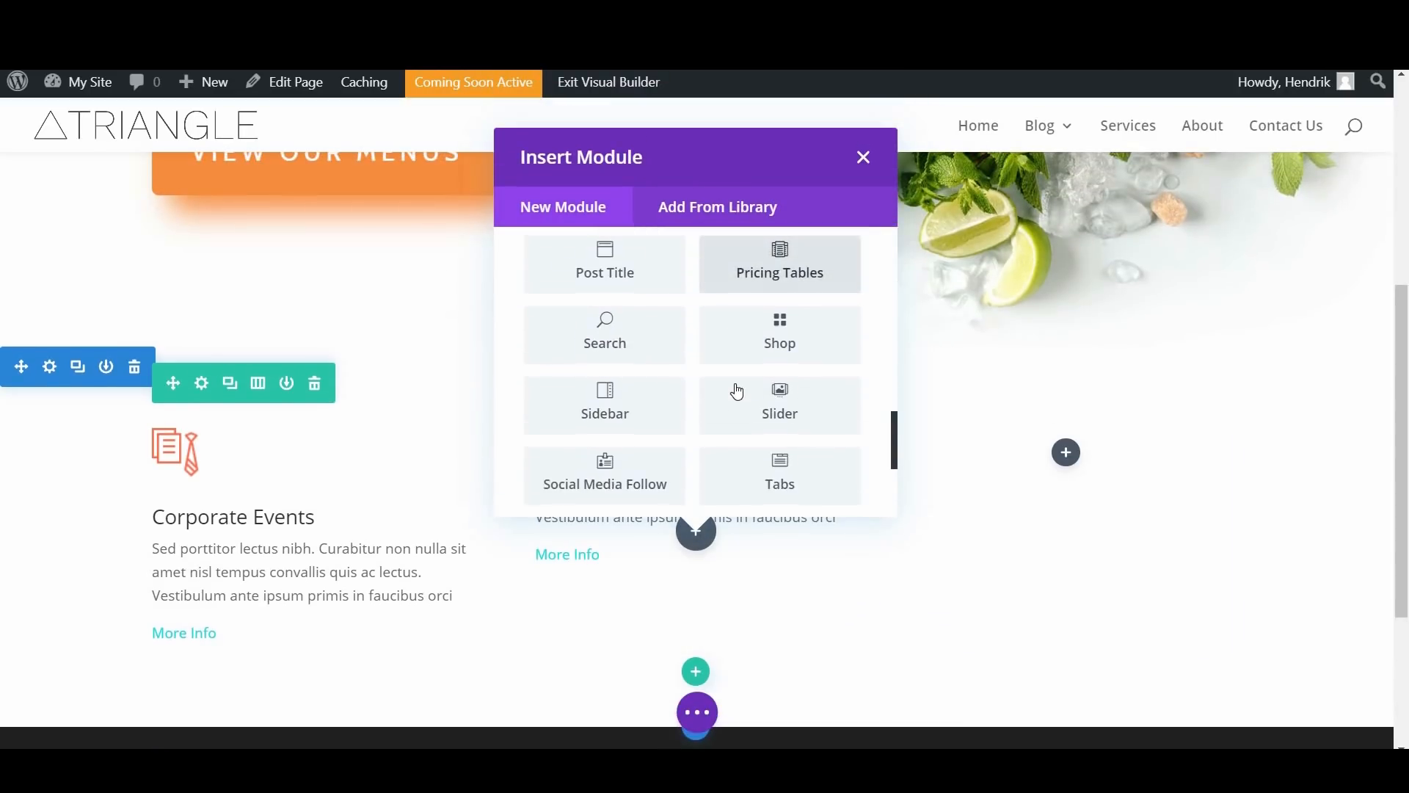
pyautogui.scroll(2, 737, 391)
pyautogui.scroll(5, 738, 391)
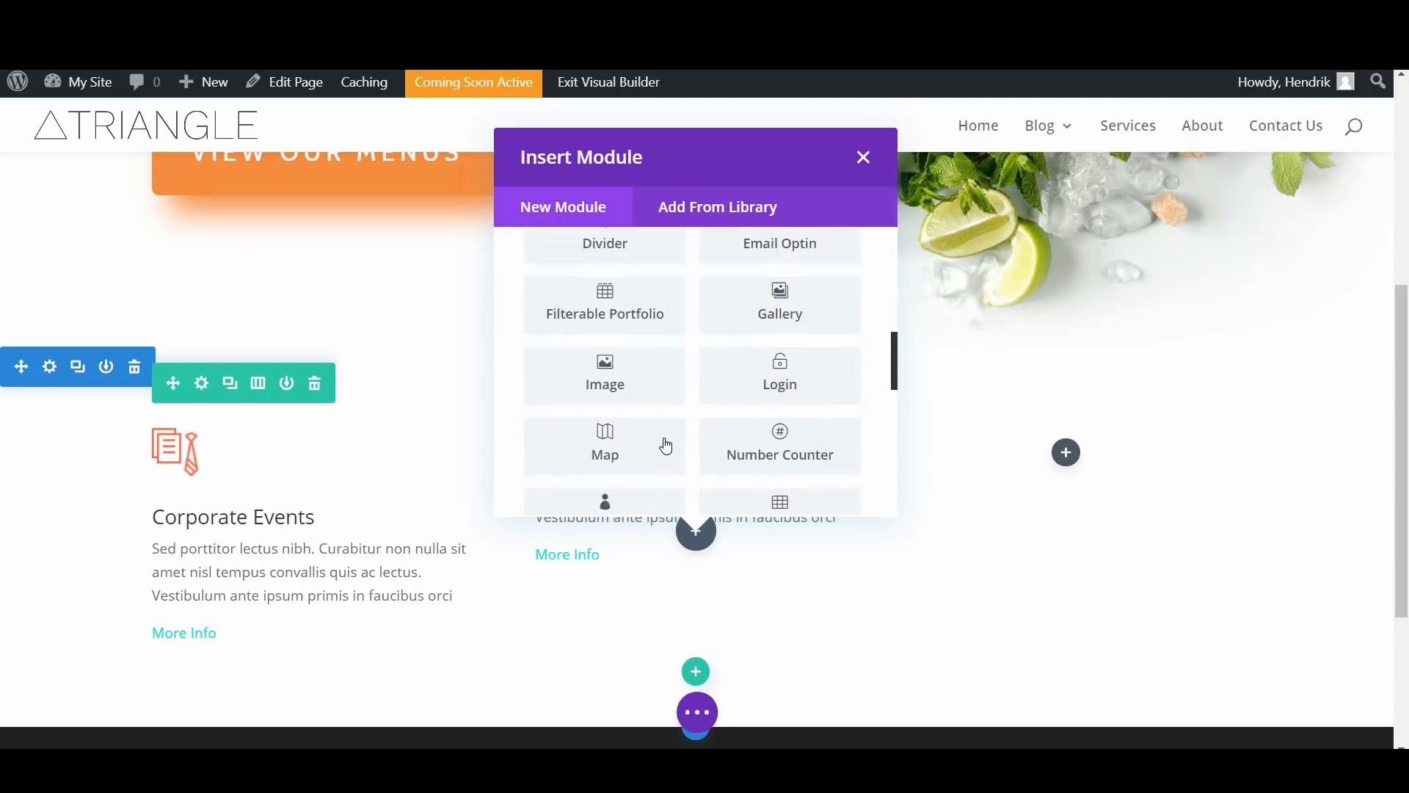
pyautogui.click(605, 441)
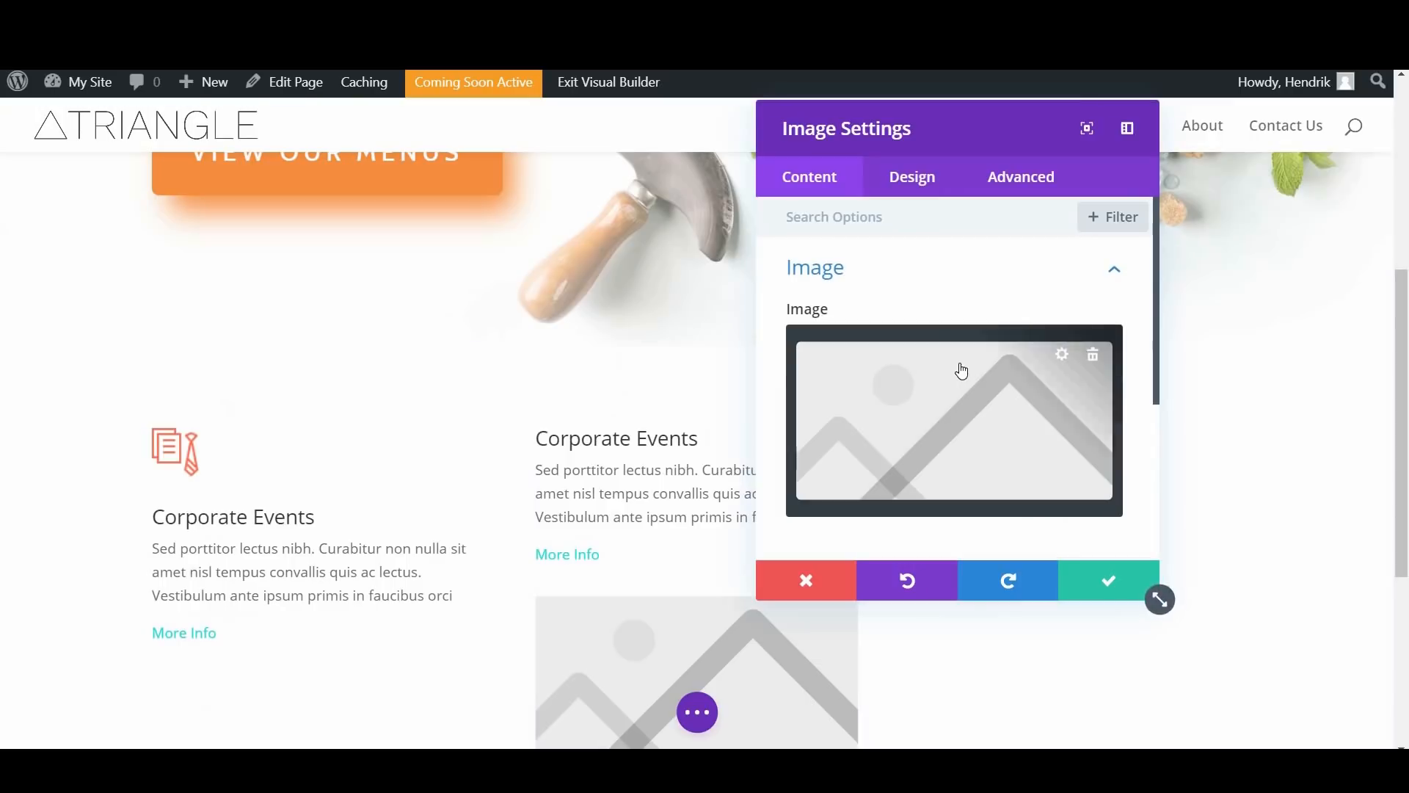
# Step: Set the new module's image to the calendar icon catering-icon-03.png, save it, and place it above the second column's text
pyautogui.click(844, 434)
pyautogui.scroll(-8, 840, 438)
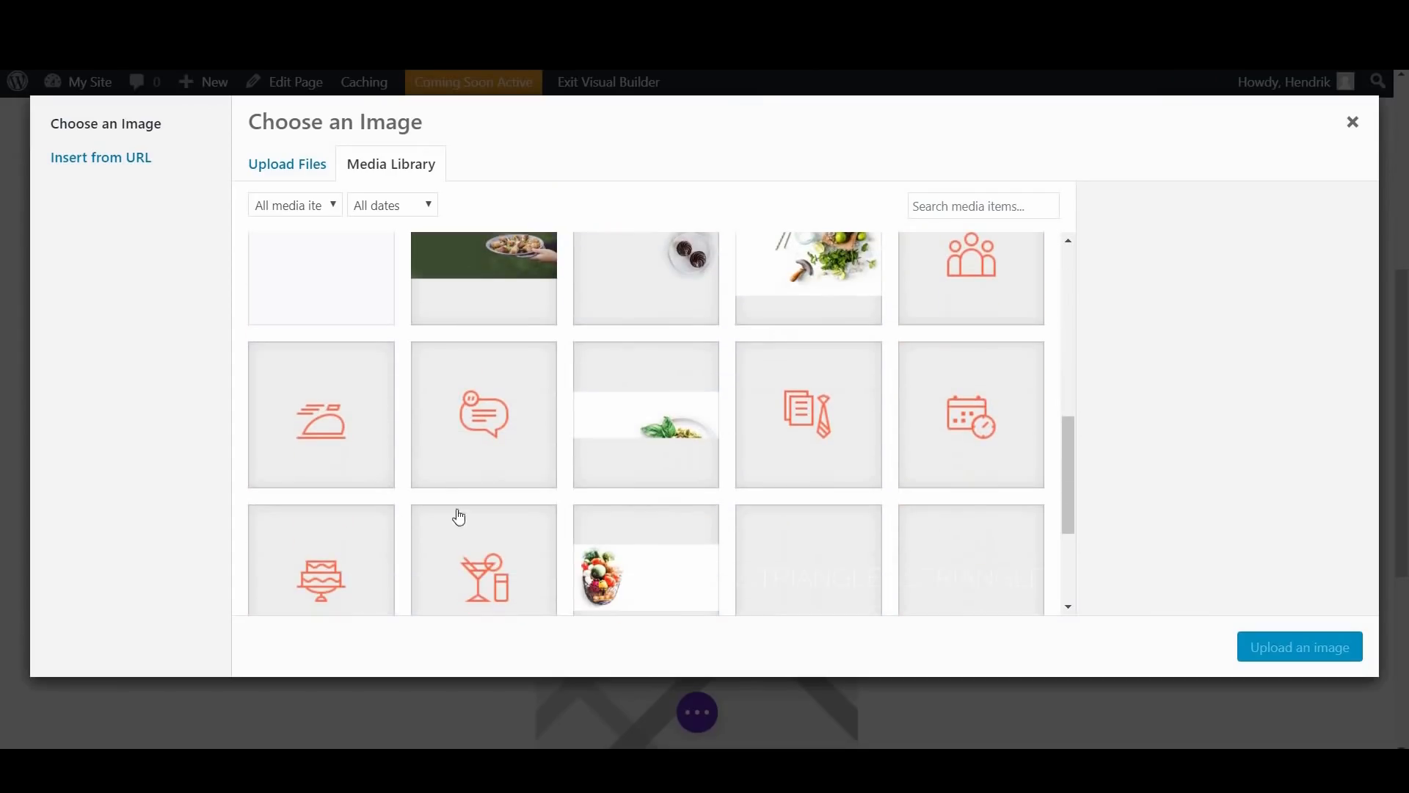
pyautogui.click(1323, 648)
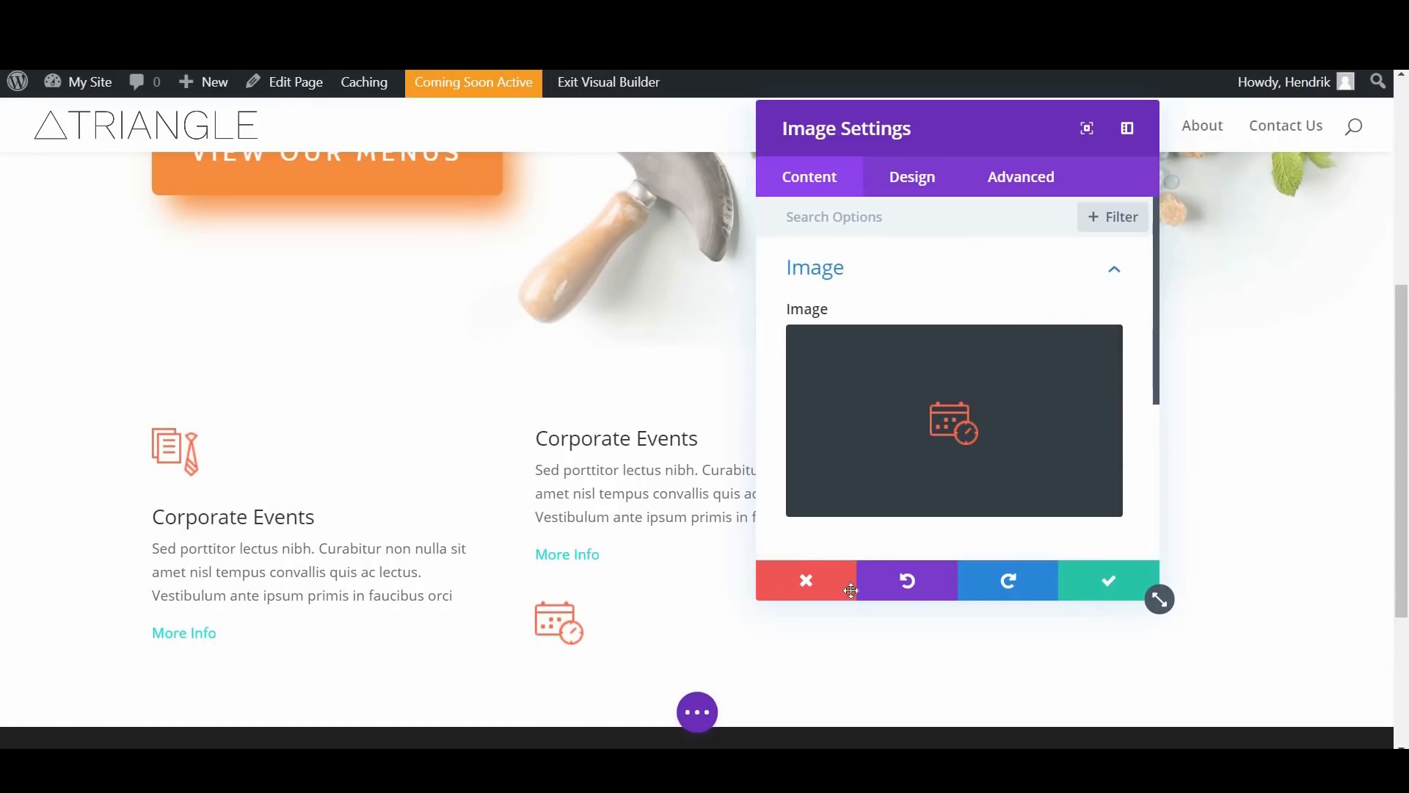
pyautogui.click(1105, 581)
pyautogui.moveTo(622, 456); pyautogui.dragTo(617, 448)
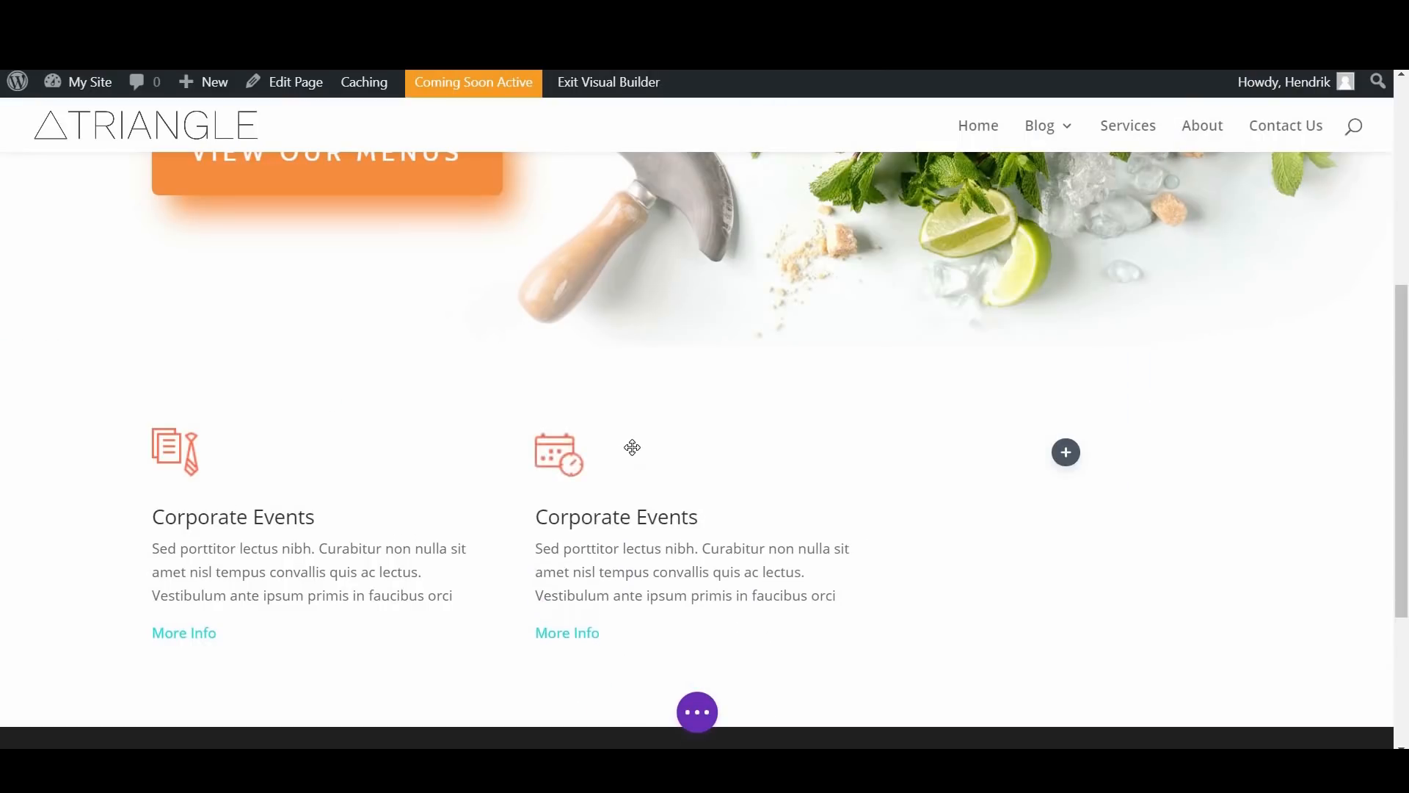
# Step: Duplicate the three-column services row twice so that three identical rows are stacked
pyautogui.scroll(-1, 305, 337)
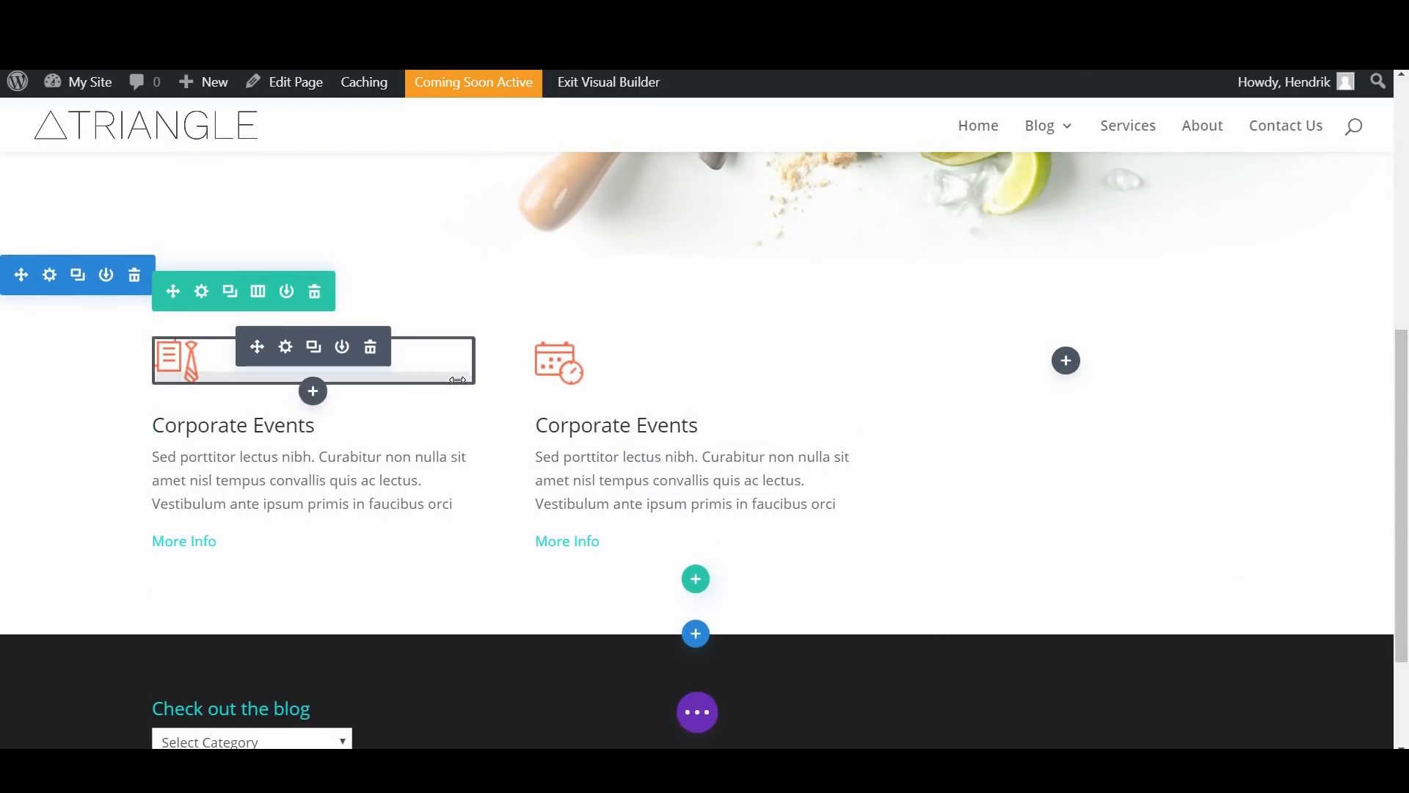
pyautogui.scroll(-1, 543, 385)
pyautogui.scroll(1, 629, 394)
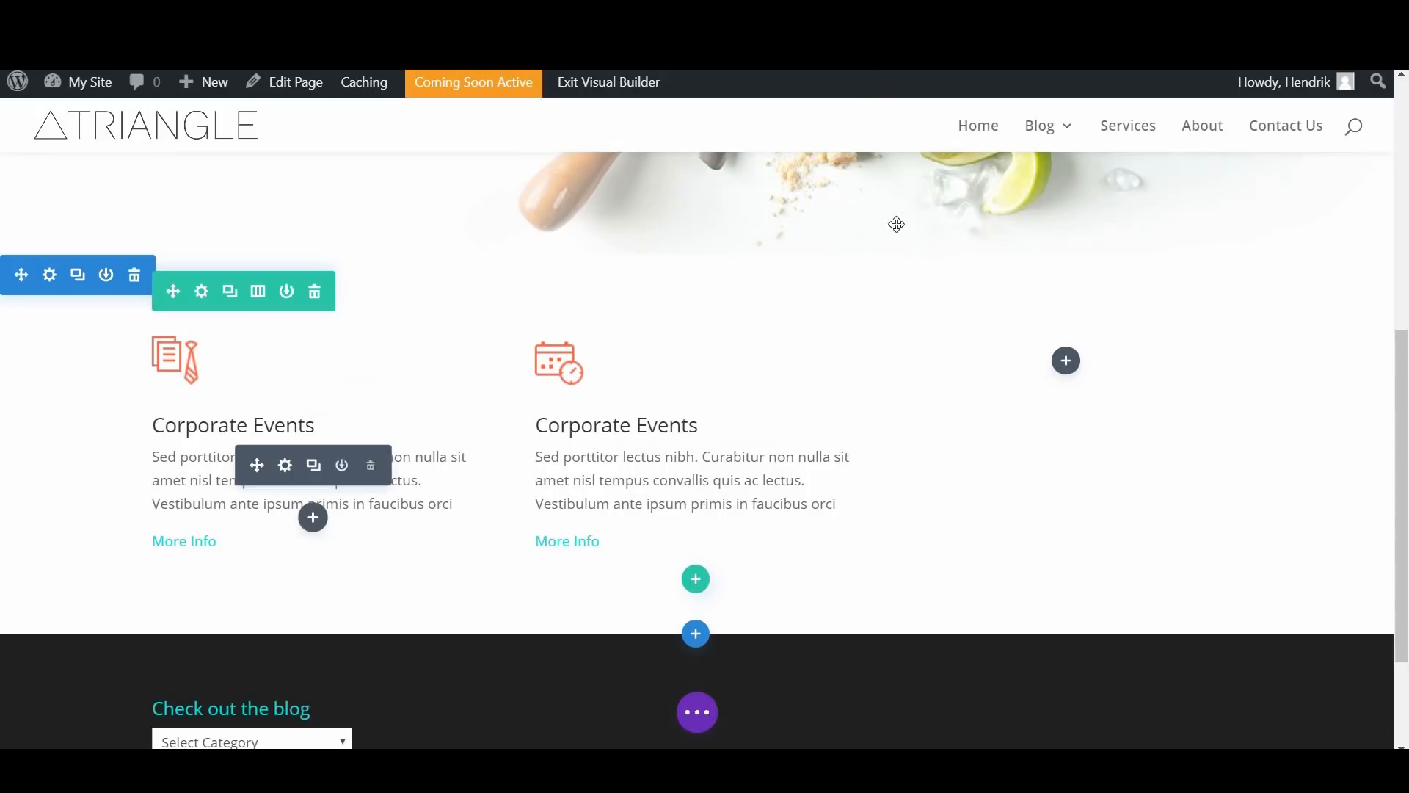
pyautogui.click(234, 301)
pyautogui.scroll(-1, 519, 390)
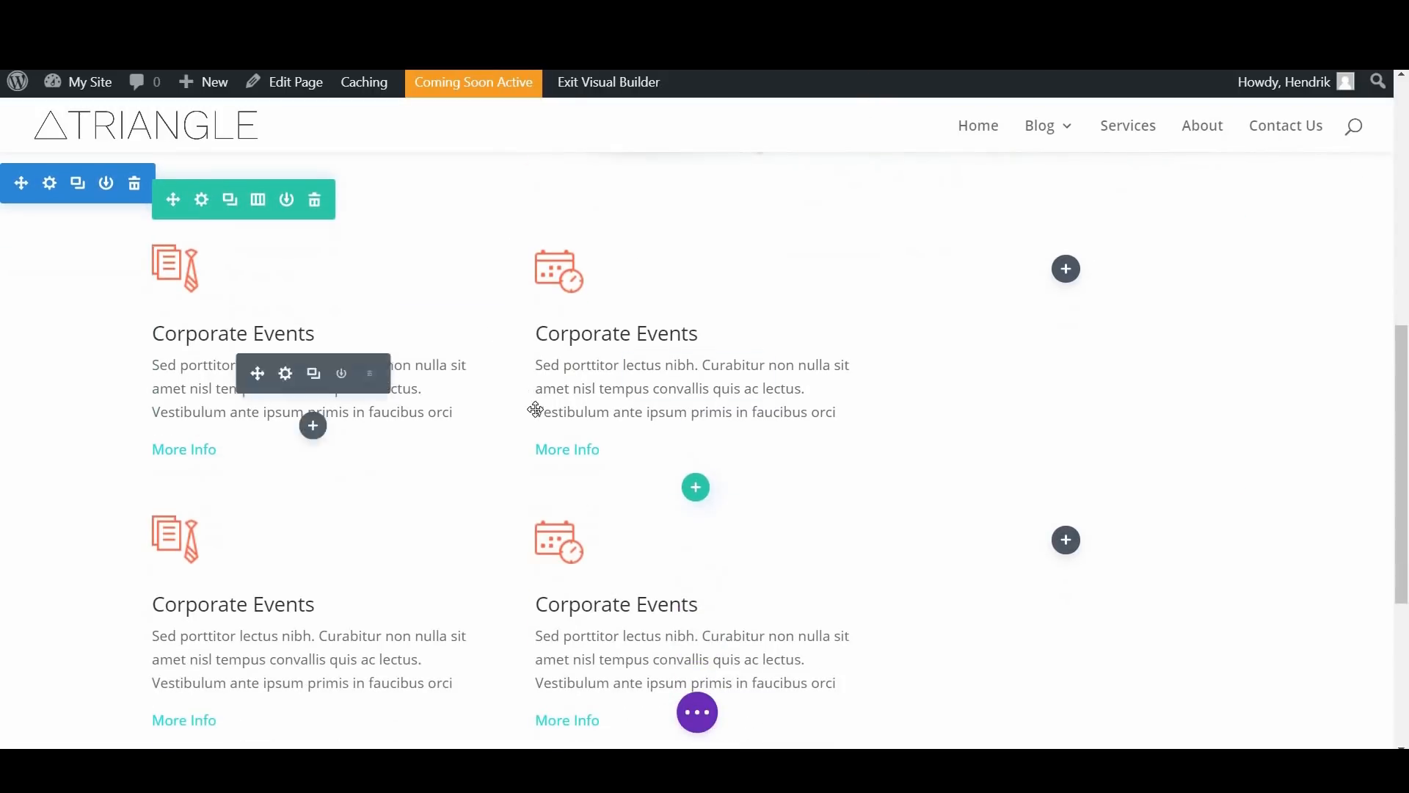
pyautogui.scroll(-1, 536, 409)
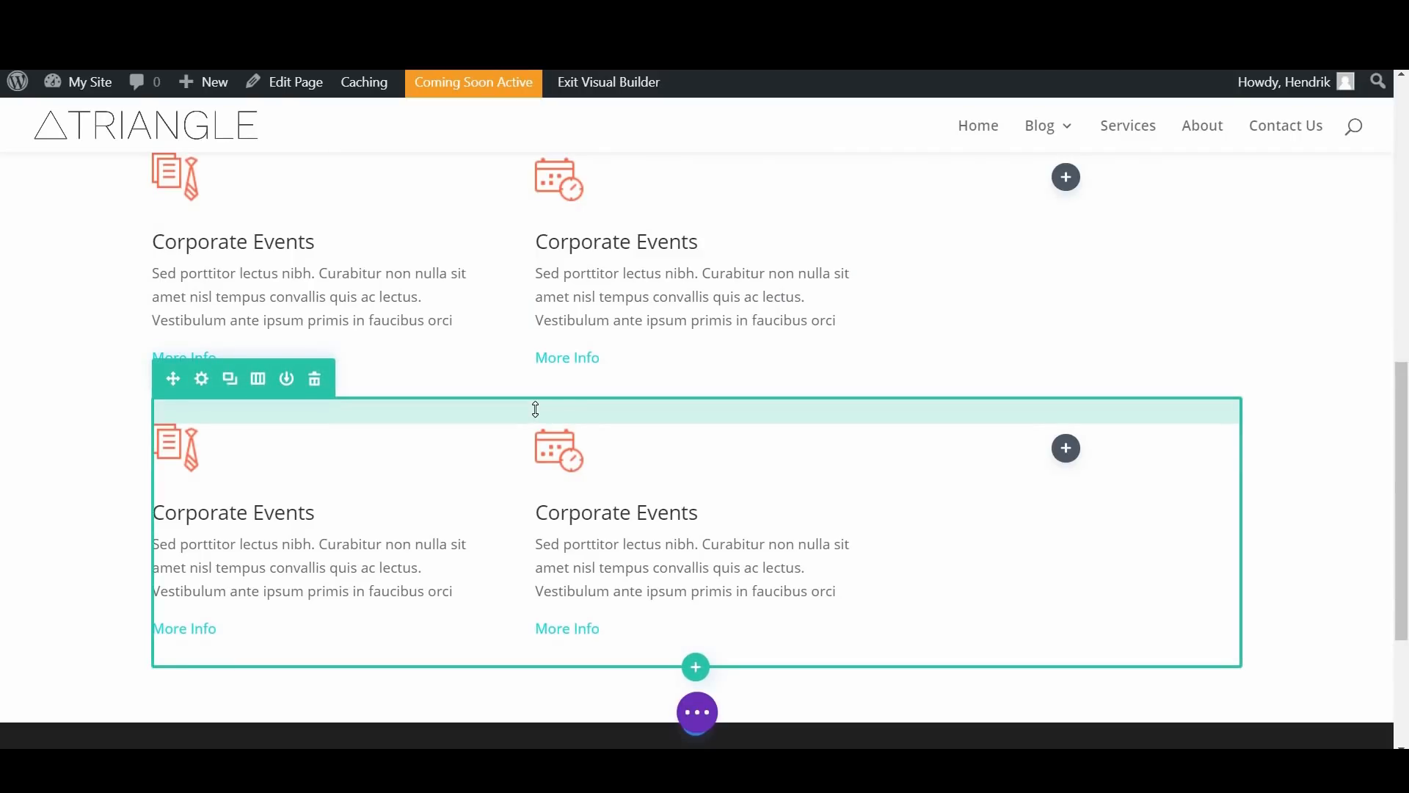
pyautogui.scroll(2, 646, 399)
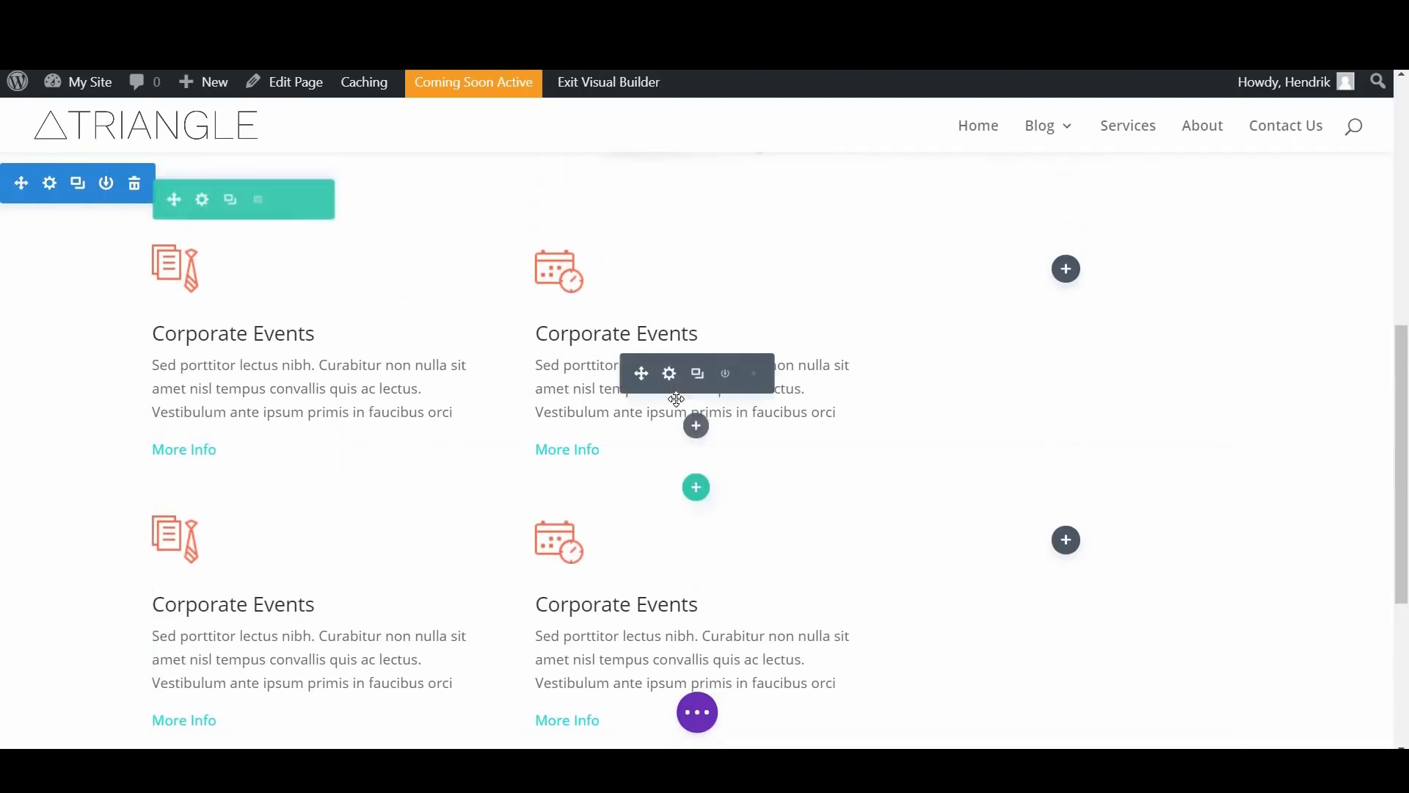
pyautogui.scroll(-3, 762, 491)
pyautogui.scroll(-1, 185, 298)
pyautogui.click(229, 195)
pyautogui.scroll(-3, 639, 287)
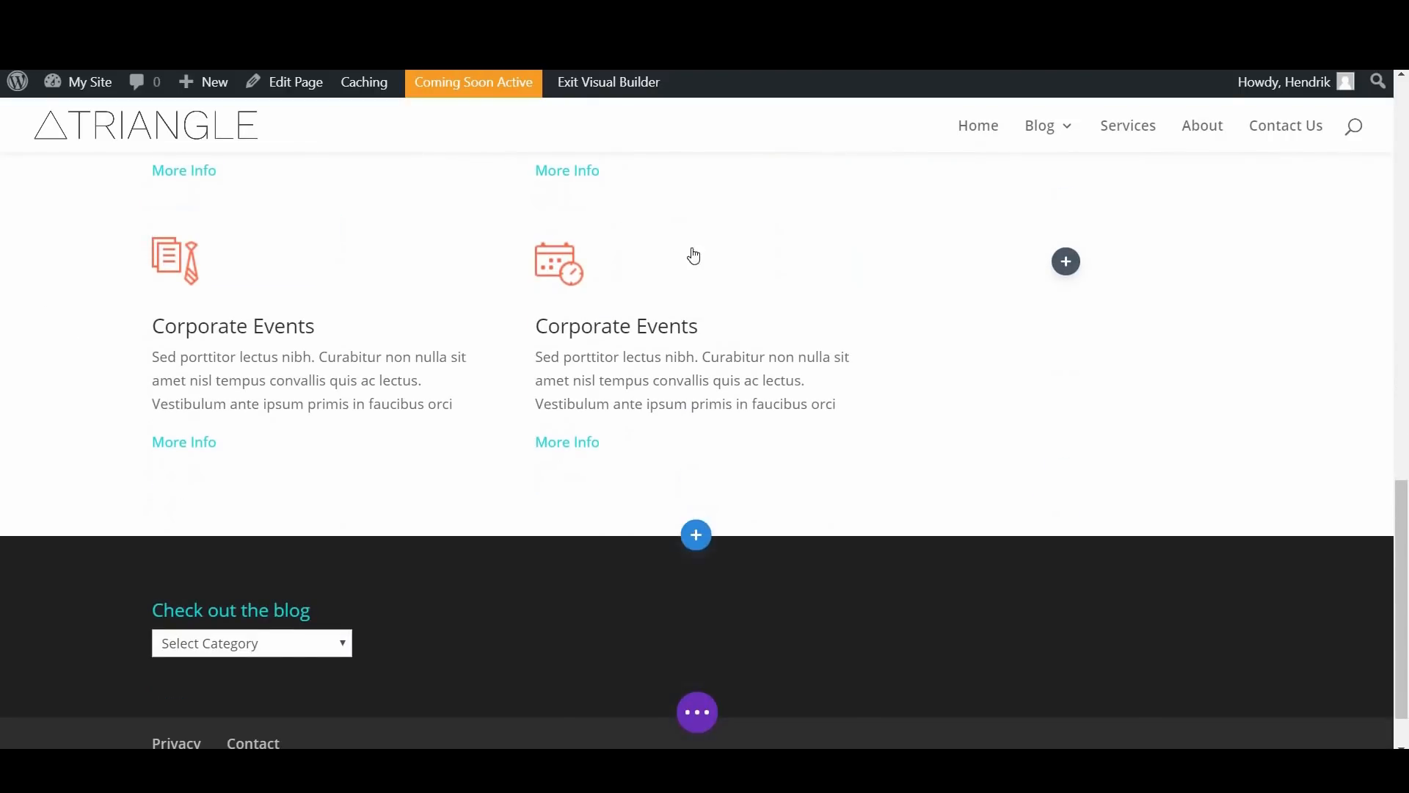
# Step: Delete all modules from the last duplicated row and change its layout to a single column
pyautogui.click(754, 248)
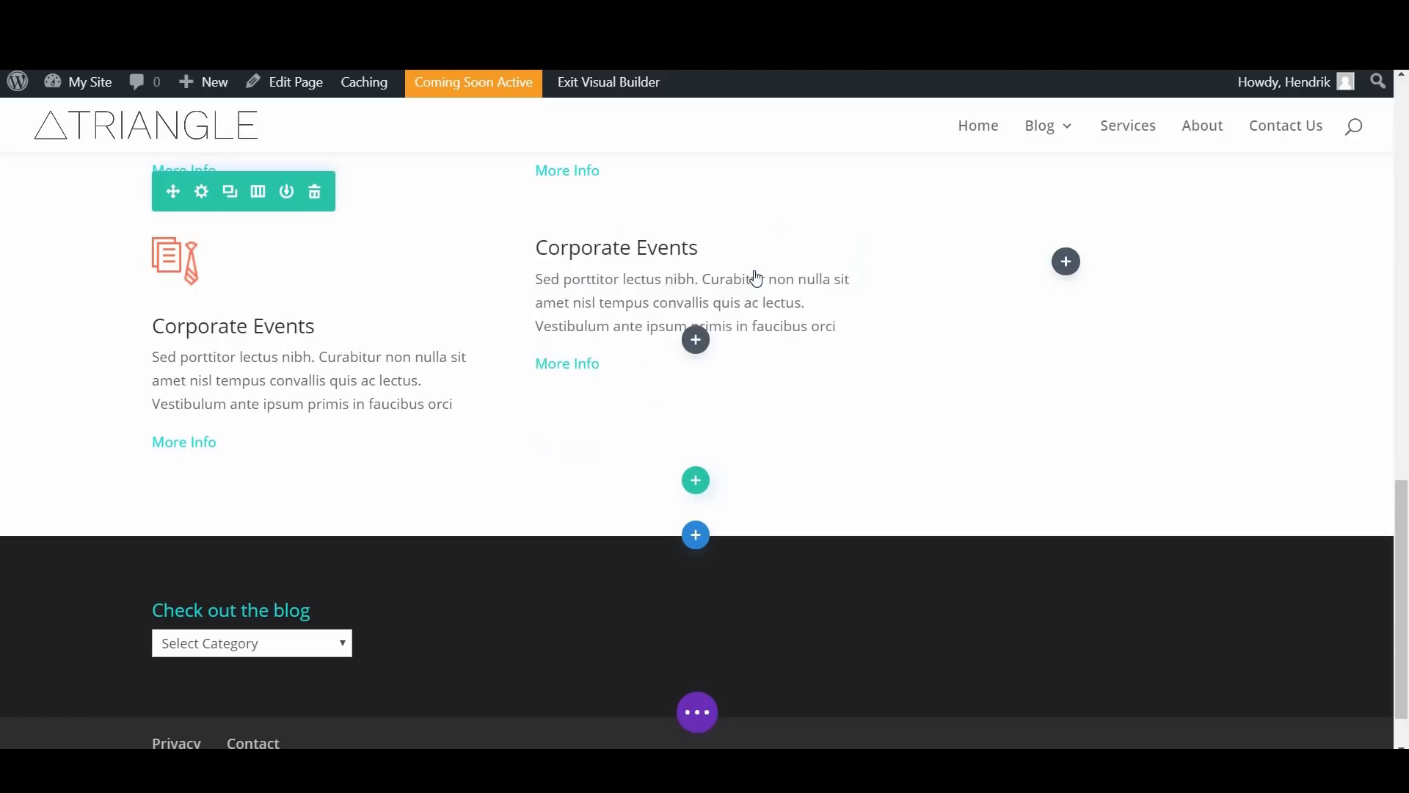
pyautogui.click(372, 246)
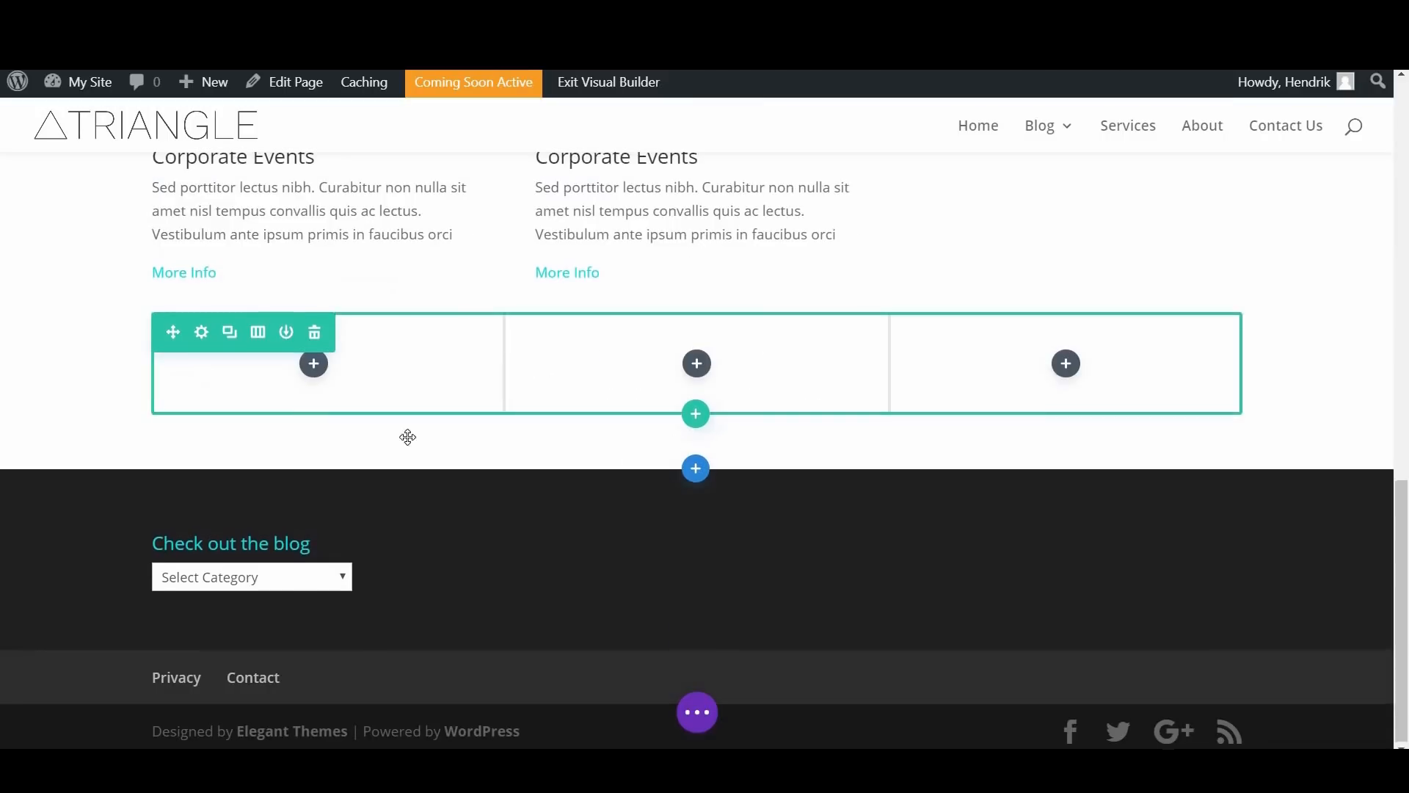
pyautogui.click(258, 423)
pyautogui.click(136, 519)
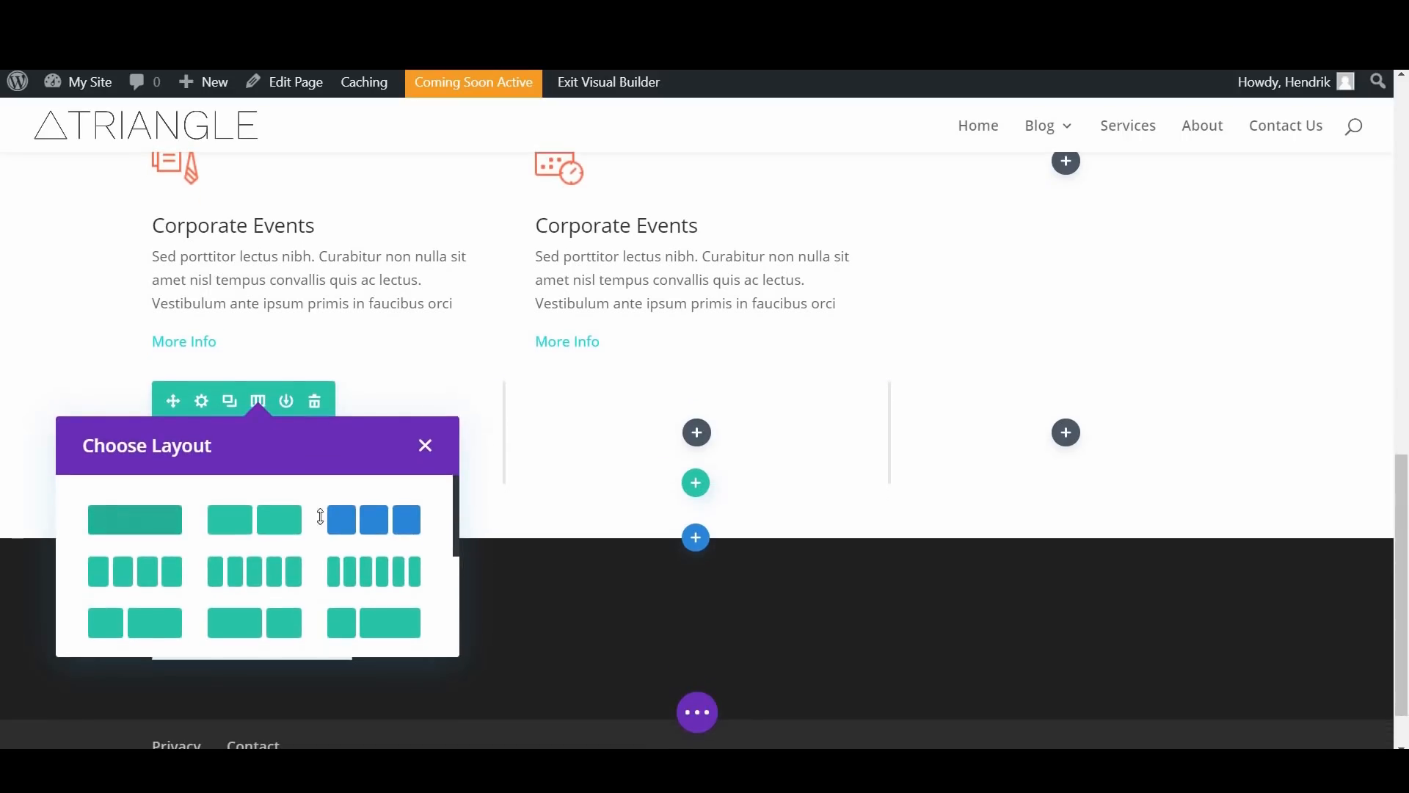
# Step: Insert a Text module into the single-column row
pyautogui.click(696, 433)
pyautogui.scroll(-6, 750, 363)
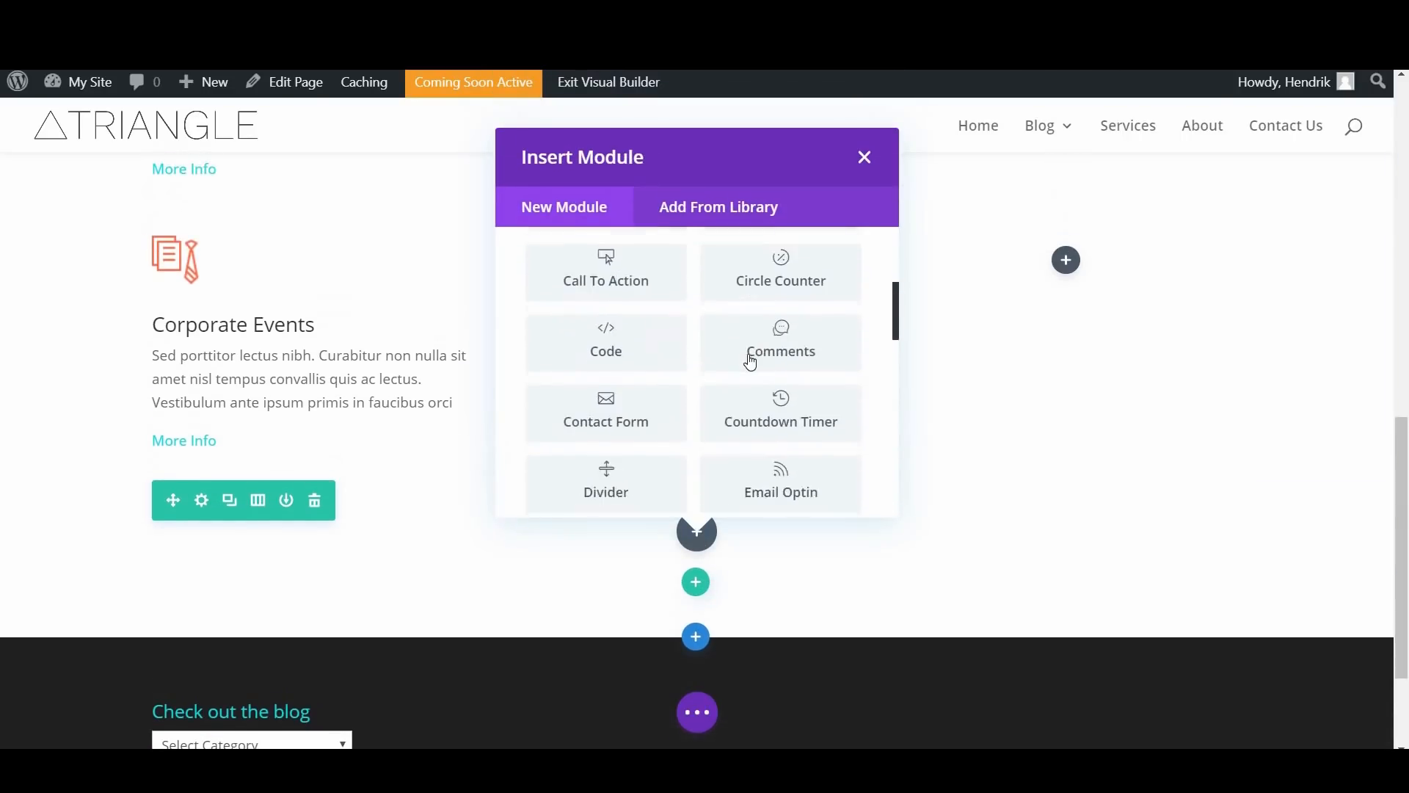
pyautogui.scroll(-10, 750, 362)
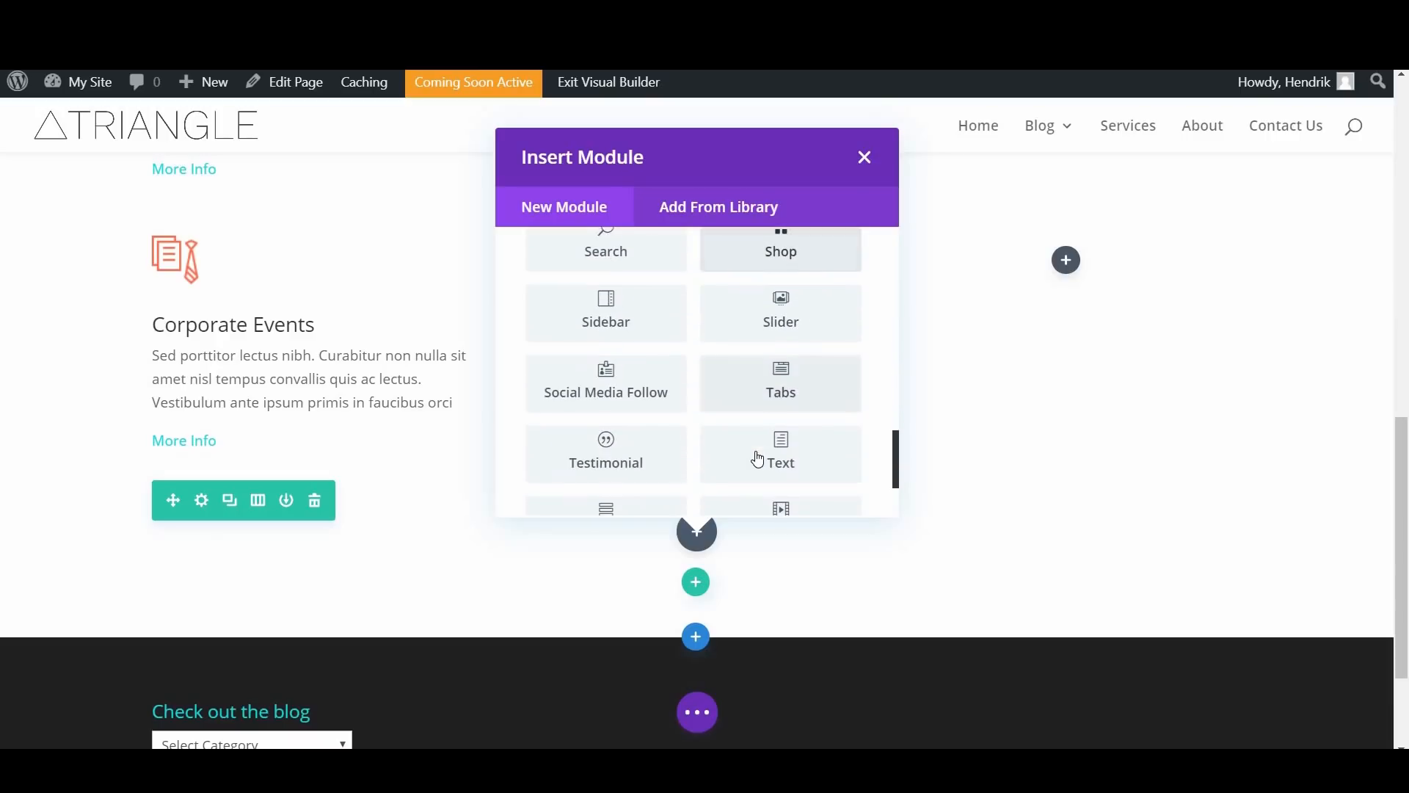
pyautogui.click(759, 453)
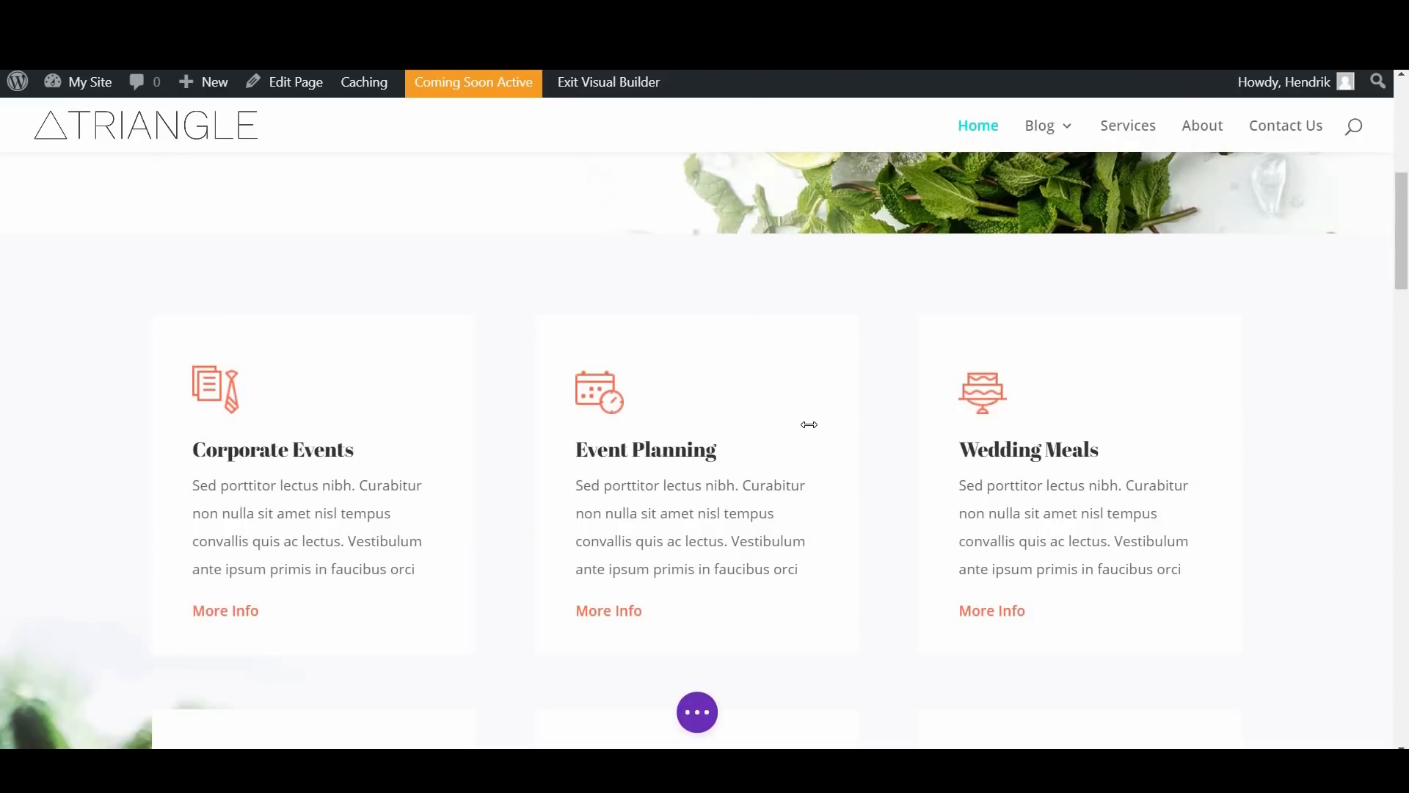
# Step: Replace the placeholder text with the "Only The Freshest Ingredients" heading and its Lorem ipsum paragraph copied from the example page
pyautogui.scroll(-10, 869, 393)
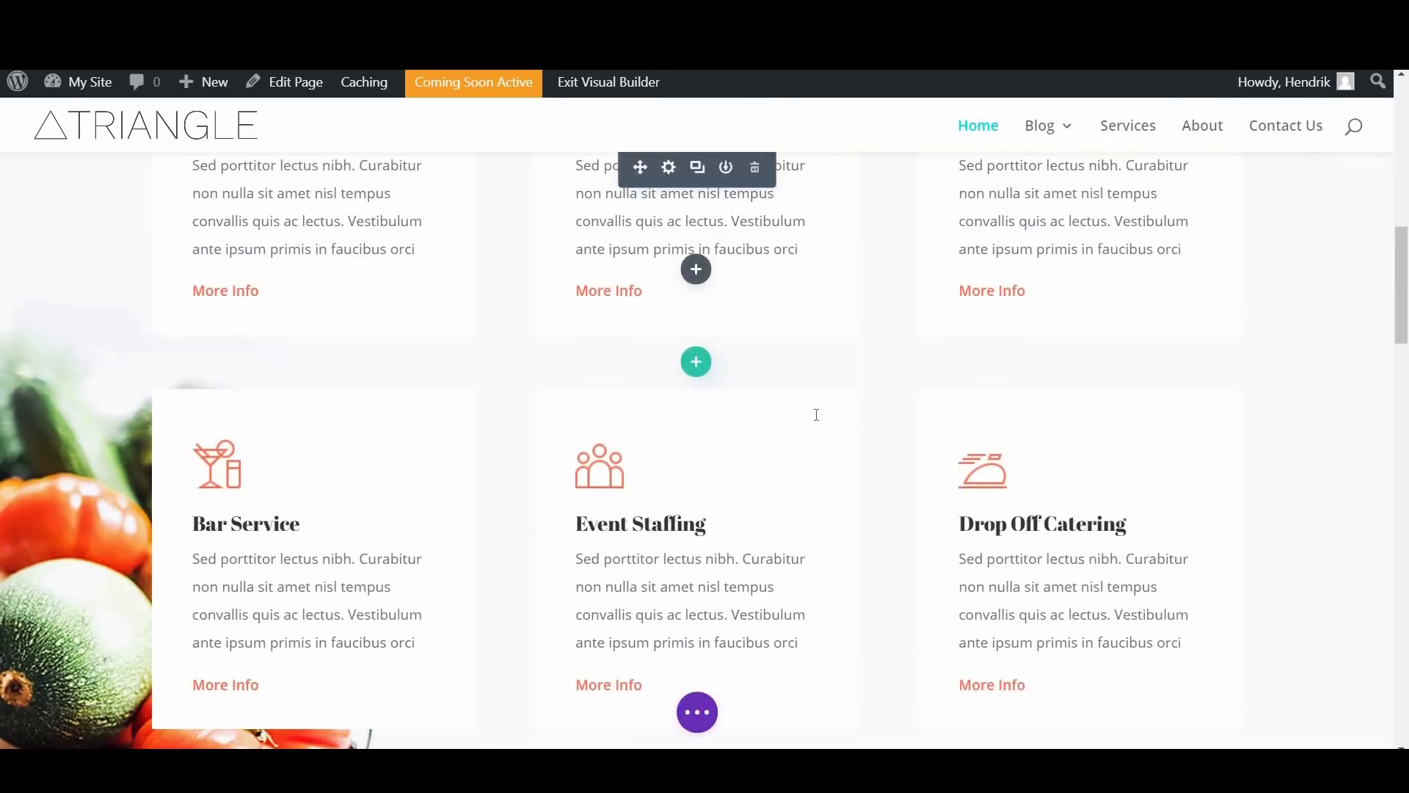
pyautogui.click(864, 387)
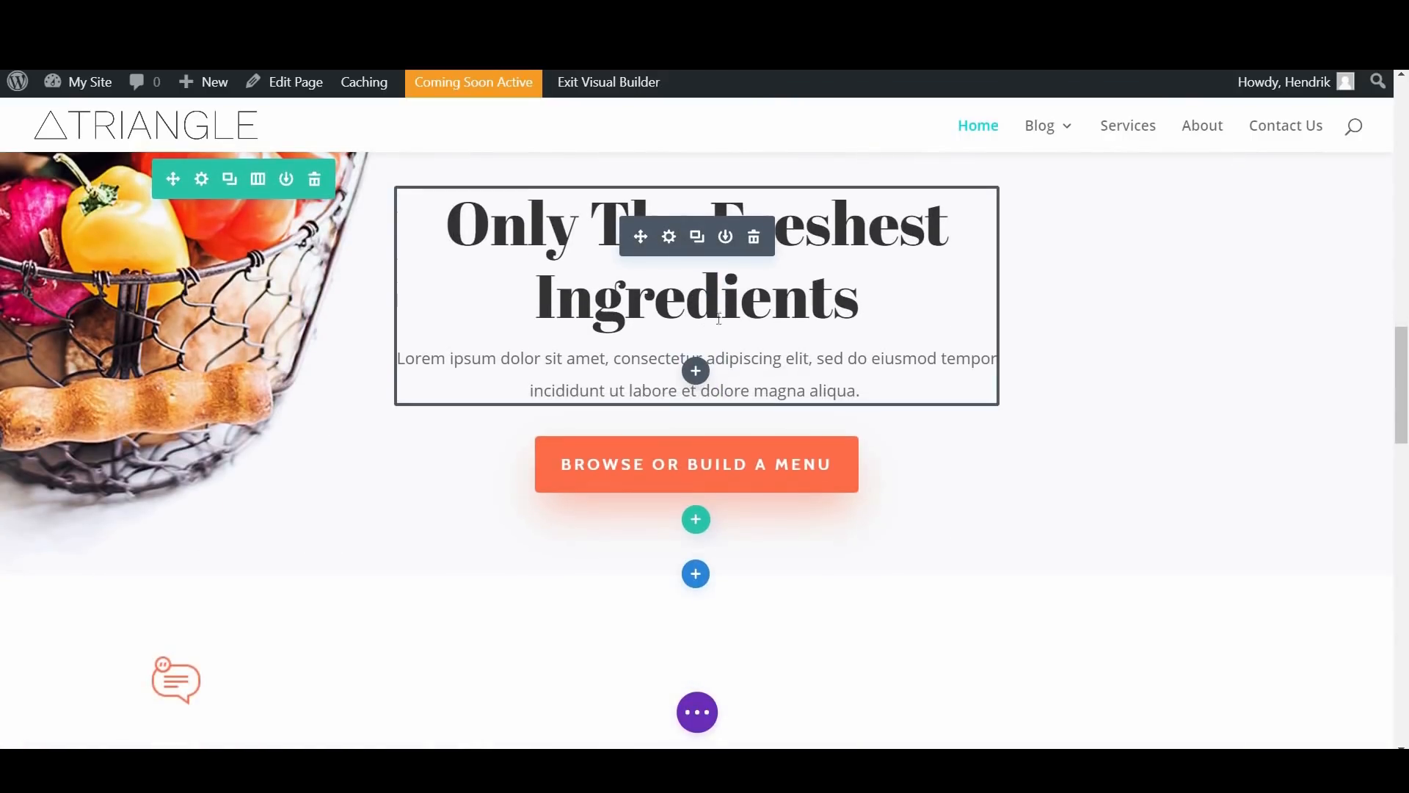
pyautogui.moveTo(864, 391); pyautogui.dragTo(445, 213)
pyautogui.hotkey('ctrl', 'c')
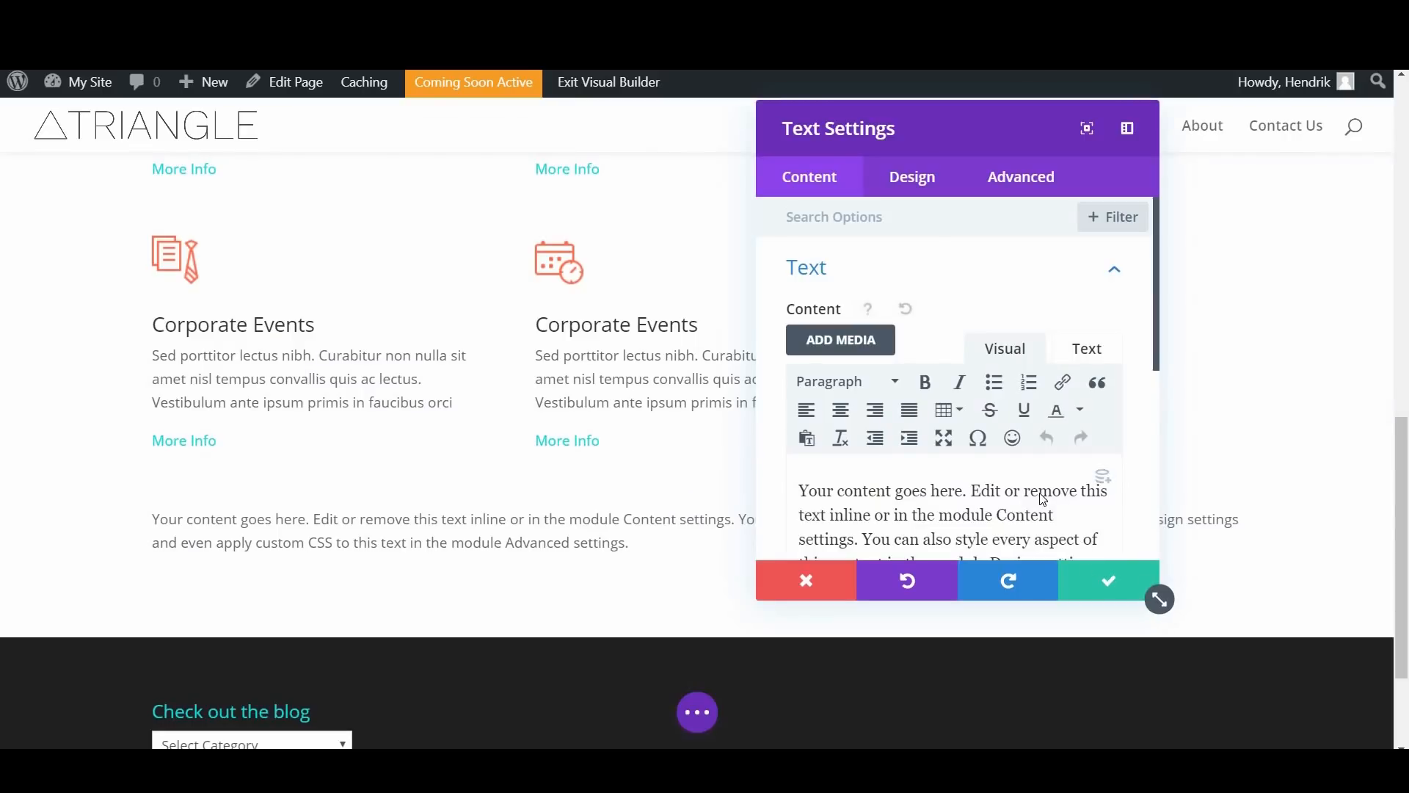
pyautogui.scroll(-3, 1032, 441)
pyautogui.hotkey('ctrl', 'a')
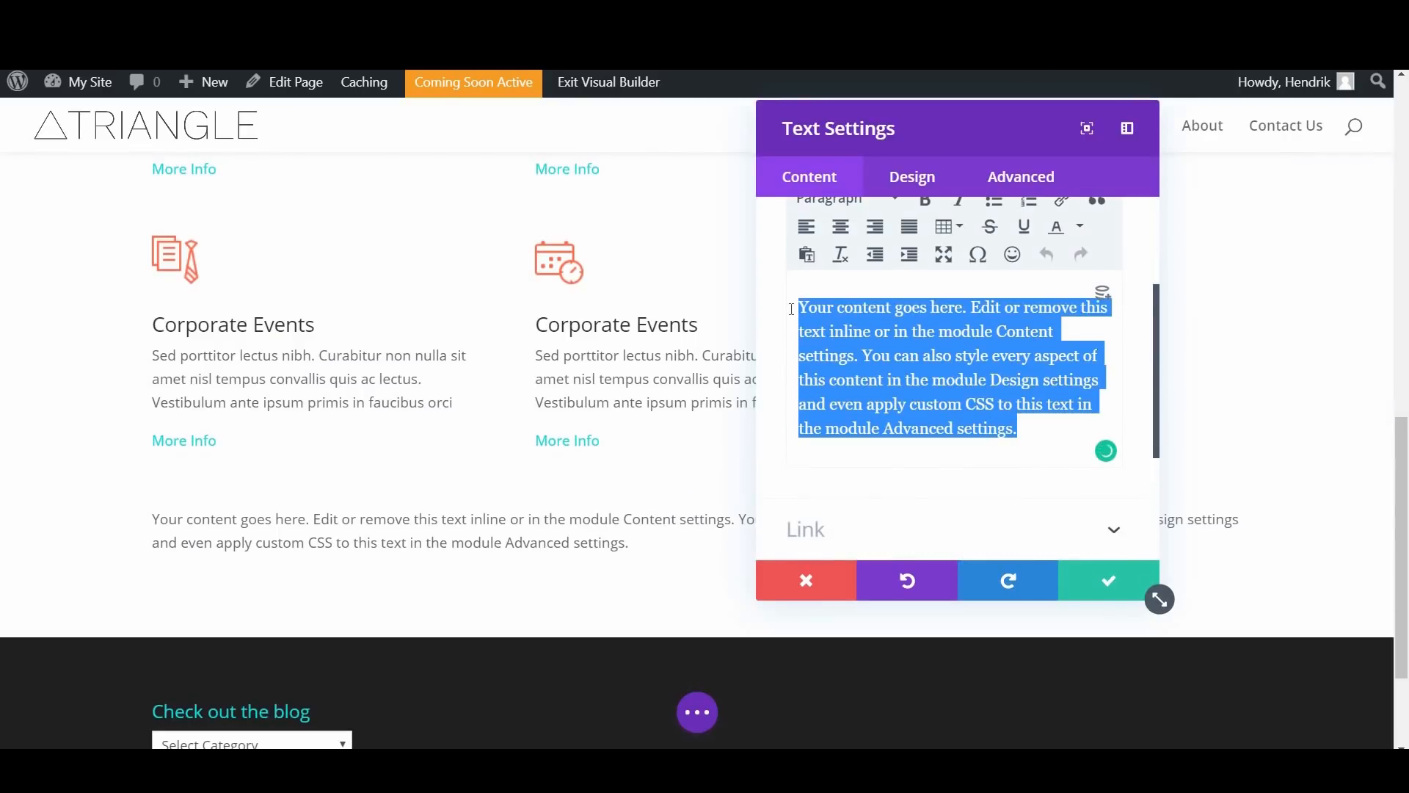
pyautogui.hotkey('ctrl', 'v')
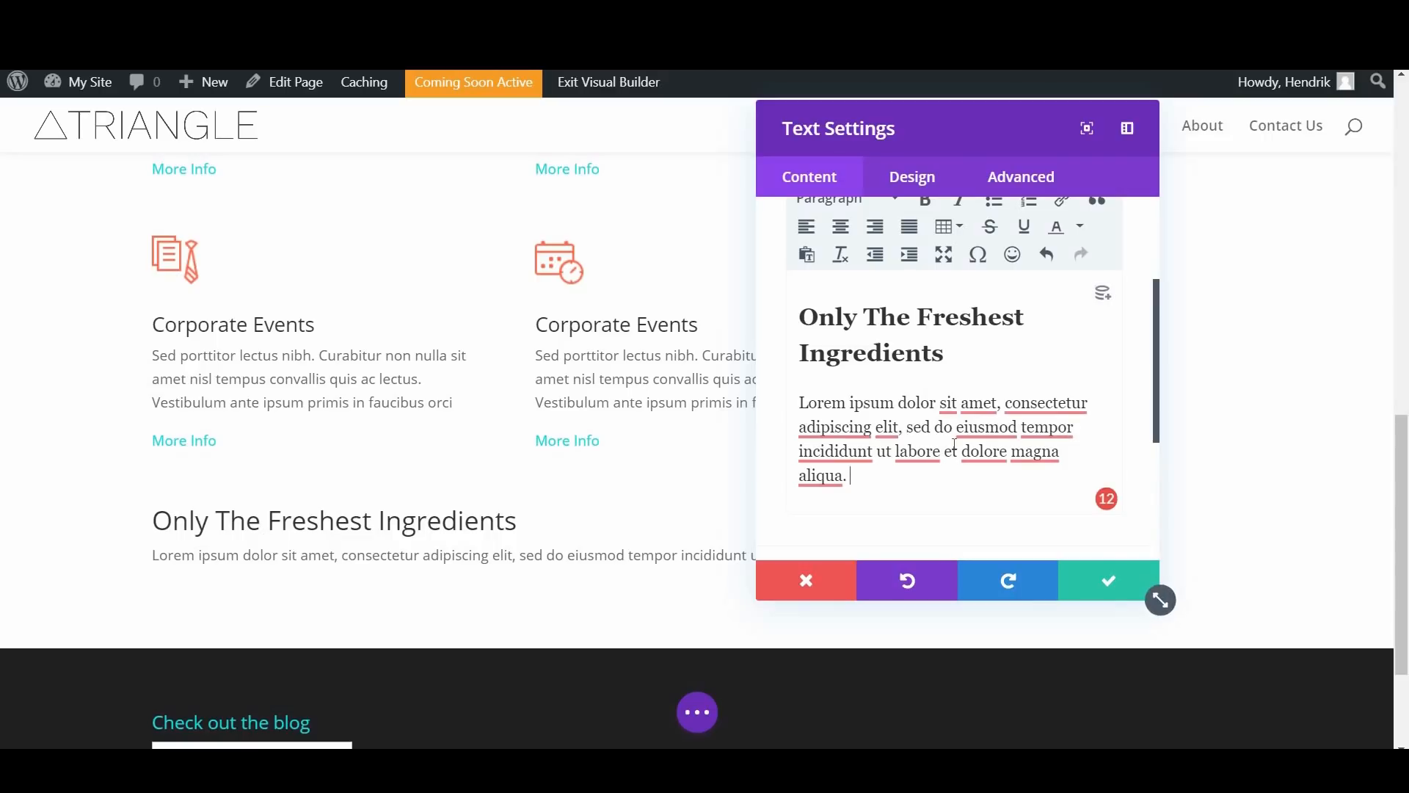
pyautogui.scroll(2, 954, 444)
pyautogui.click(948, 445)
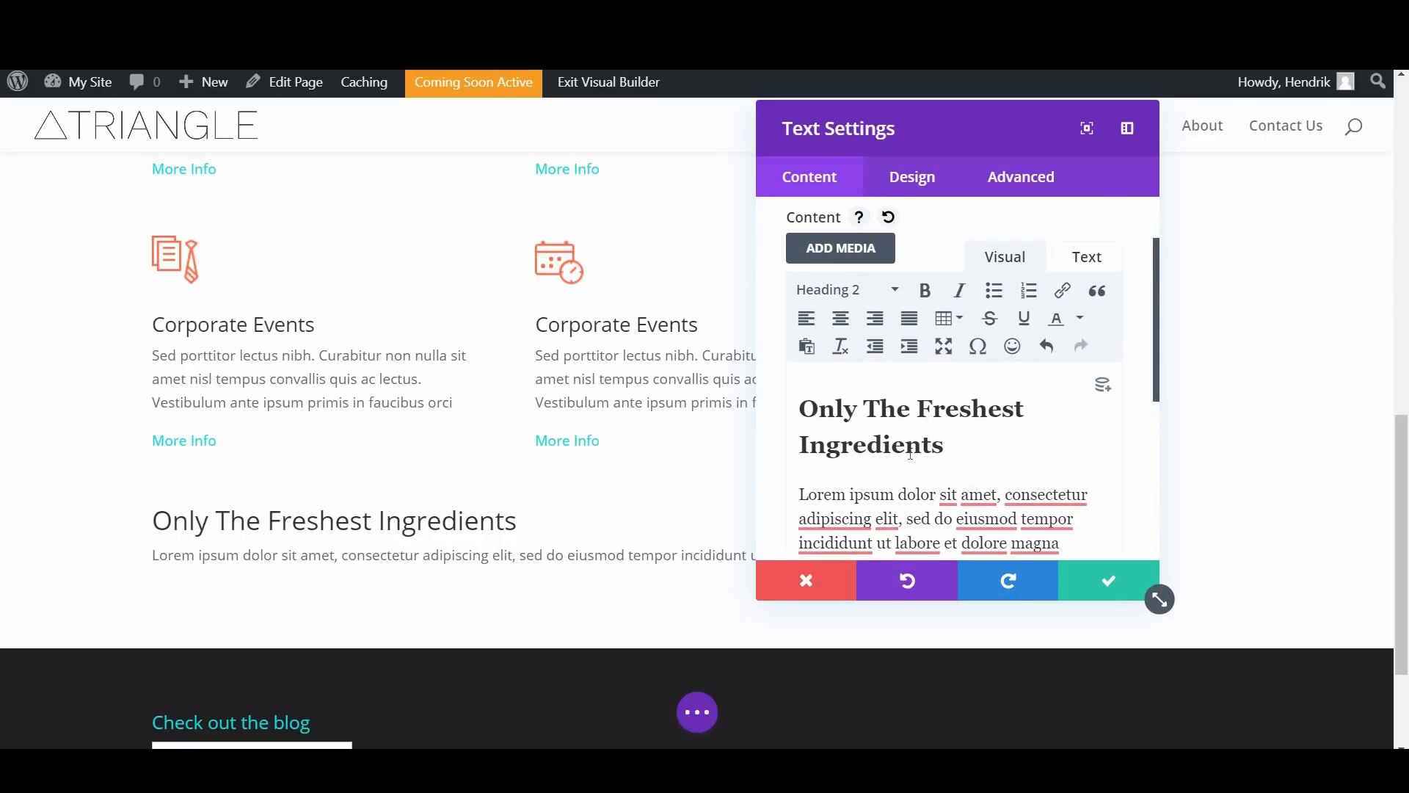
pyautogui.scroll(-2, 907, 456)
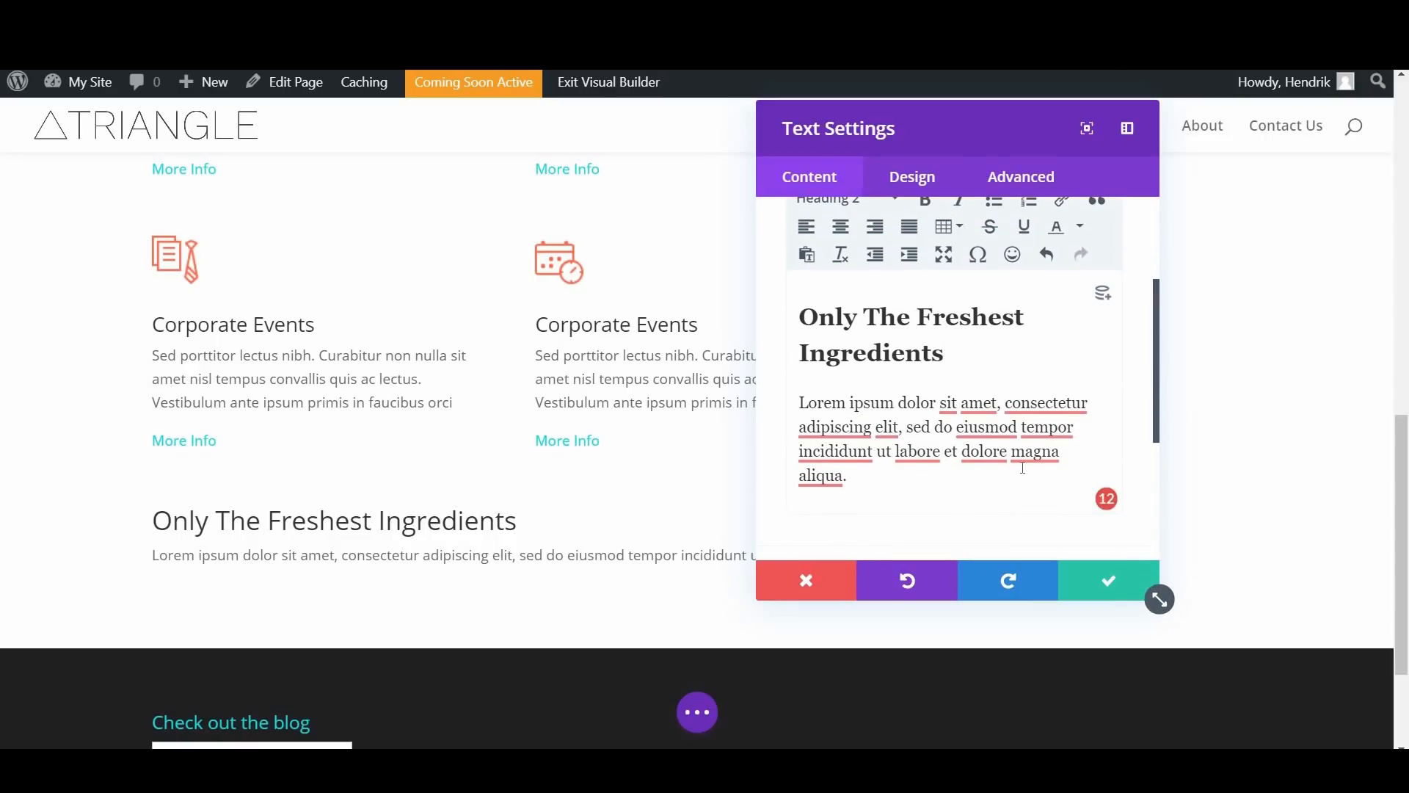
pyautogui.scroll(1, 1022, 469)
pyautogui.scroll(-4, 1023, 468)
# Step: Centre the heading text alignment in the design settings of the "Only The Freshest Ingredients" Text module
pyautogui.click(908, 193)
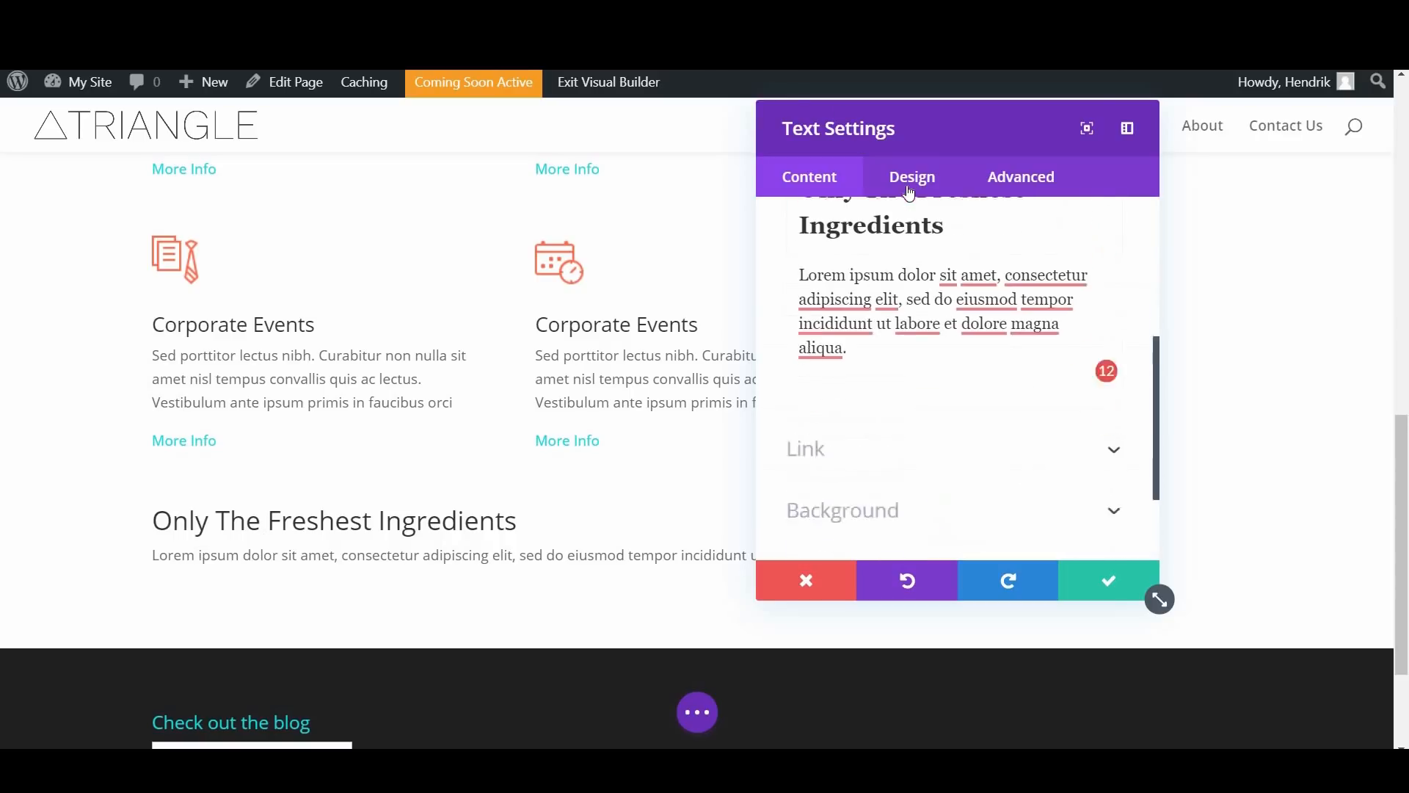
pyautogui.click(833, 271)
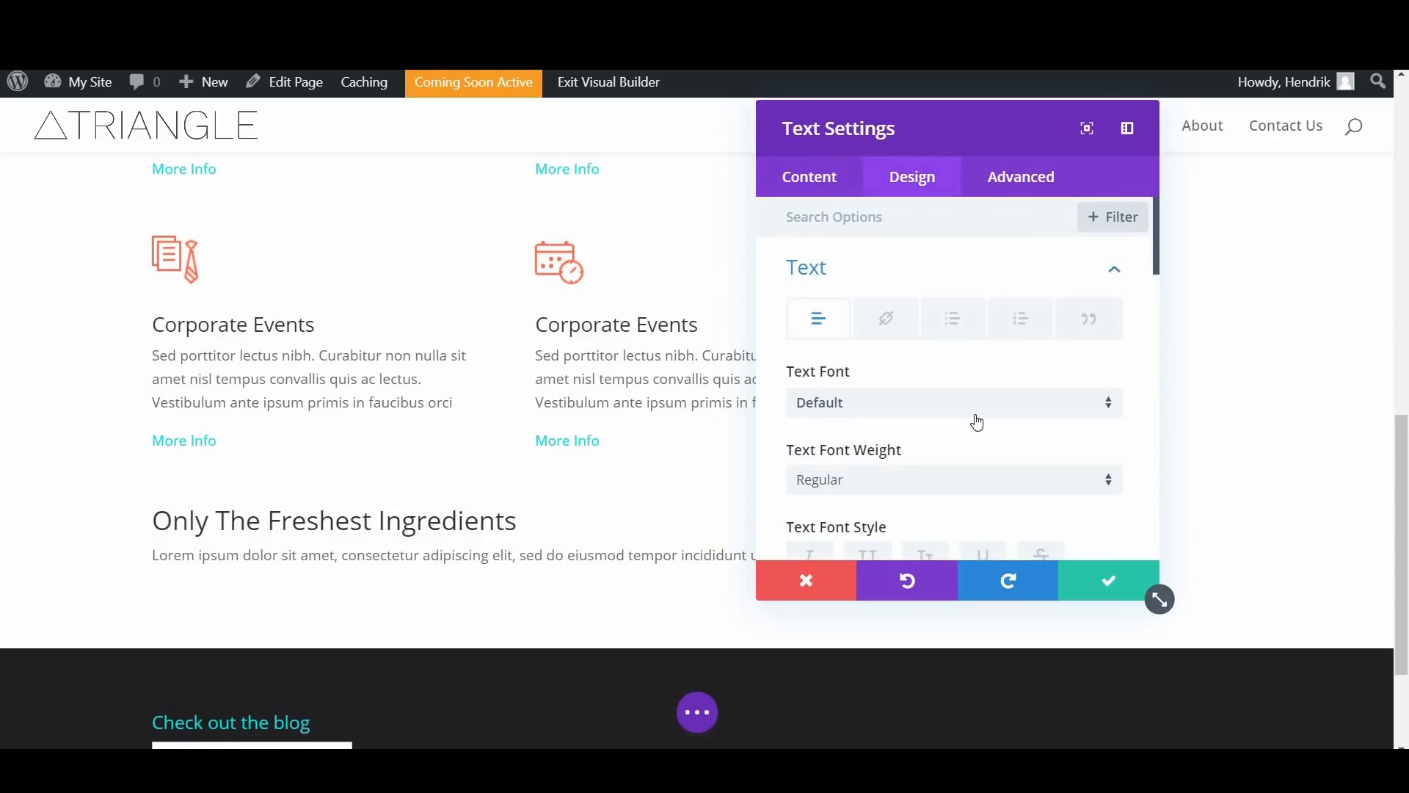
pyautogui.scroll(-3, 978, 420)
pyautogui.scroll(3, 976, 417)
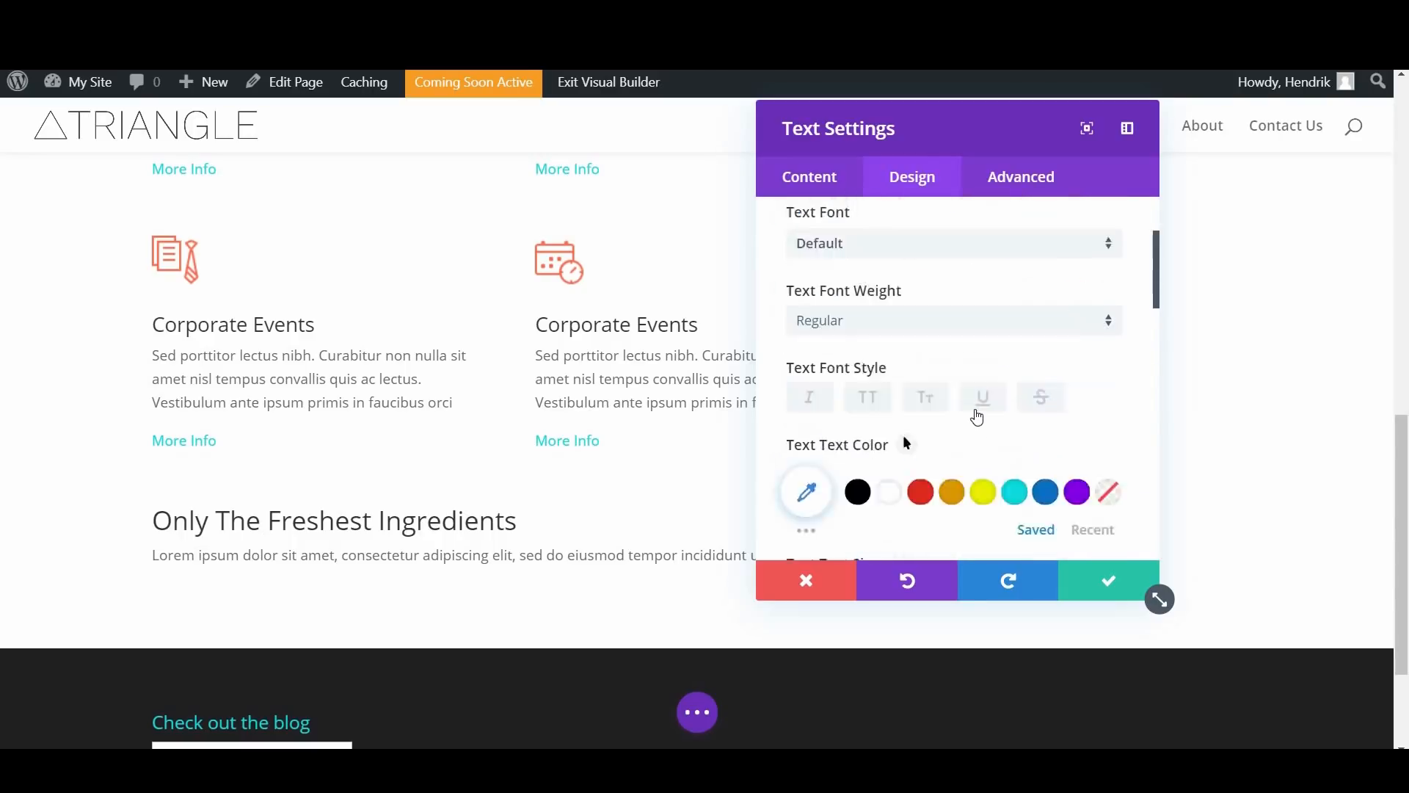
pyautogui.scroll(-10, 976, 415)
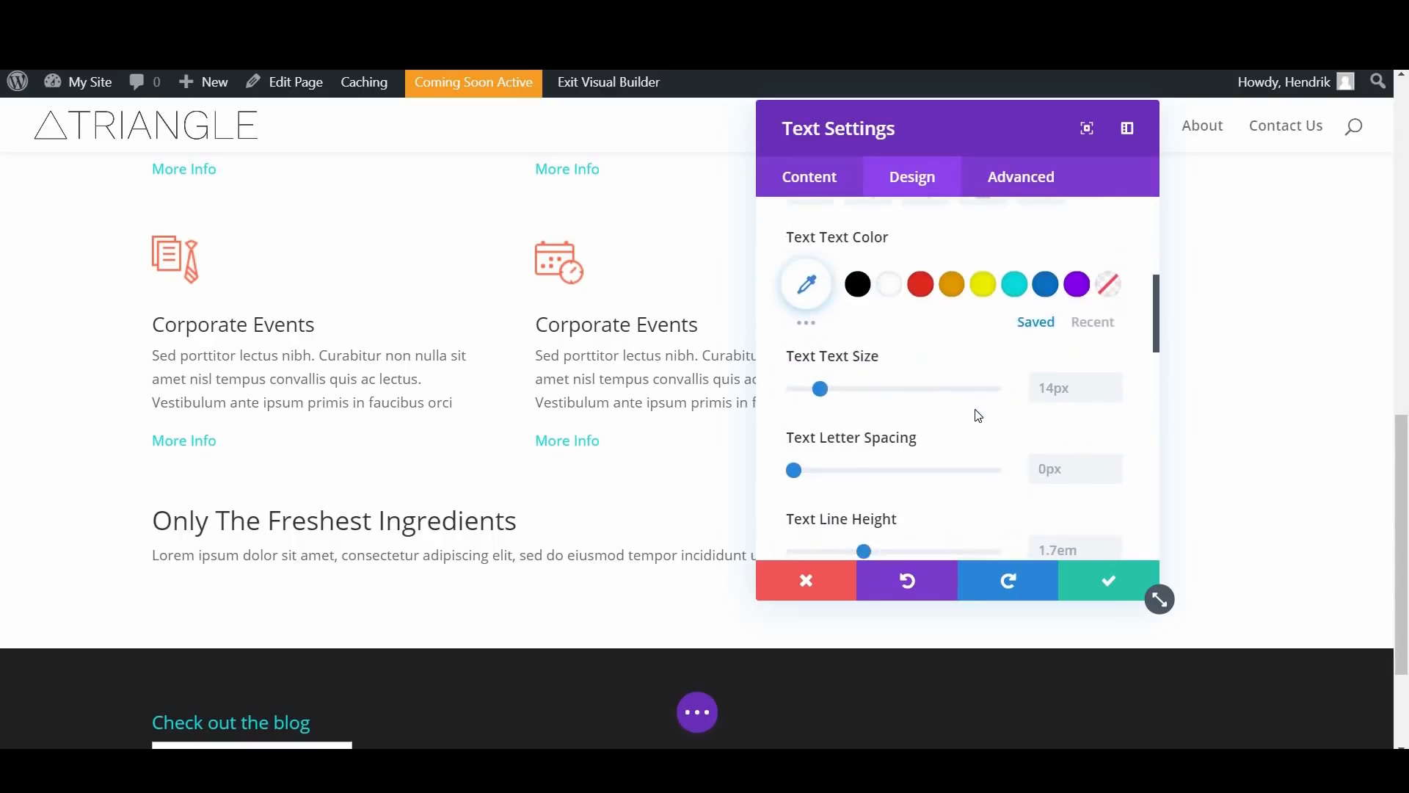
pyautogui.scroll(-2, 881, 279)
pyautogui.click(881, 259)
pyautogui.scroll(-6, 925, 373)
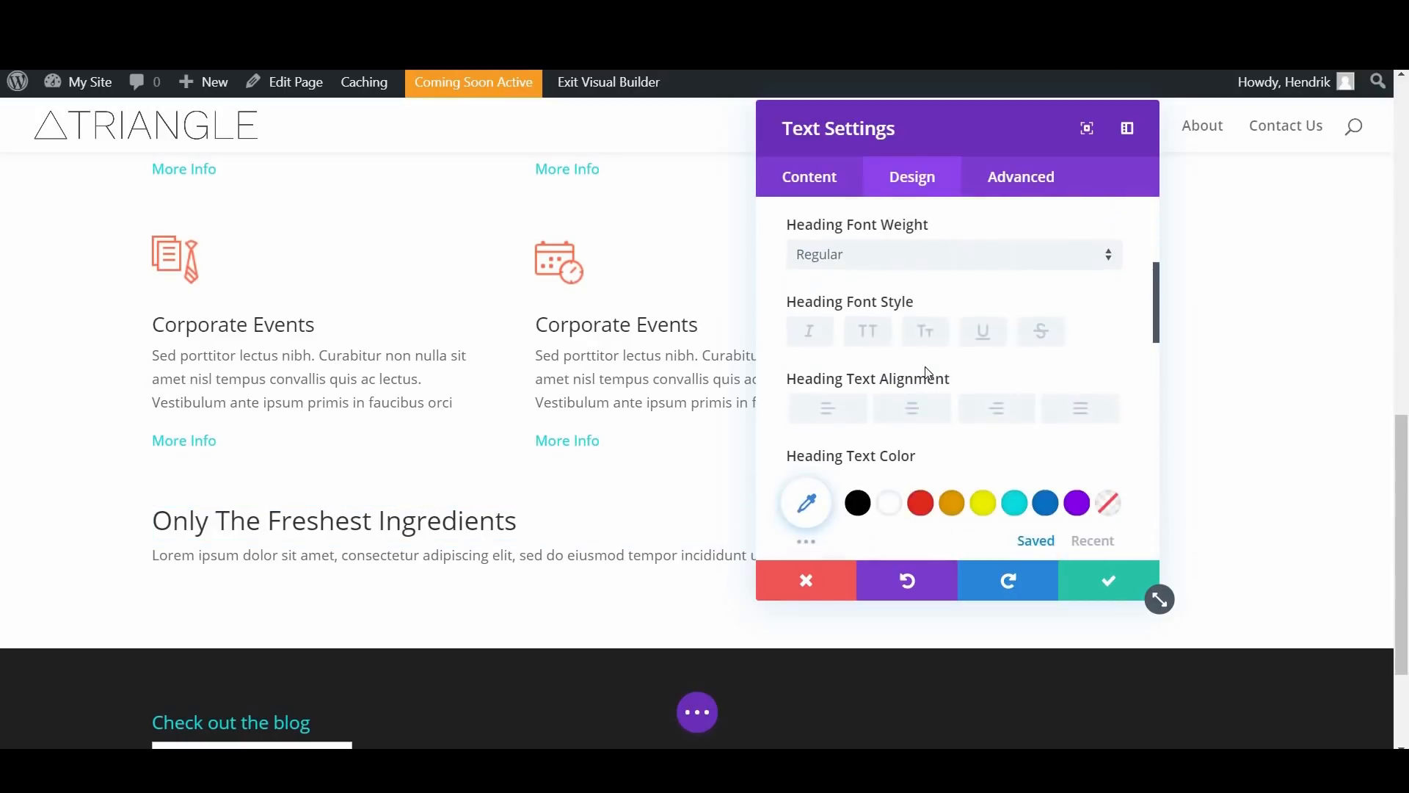
pyautogui.scroll(3, 909, 327)
pyautogui.click(911, 318)
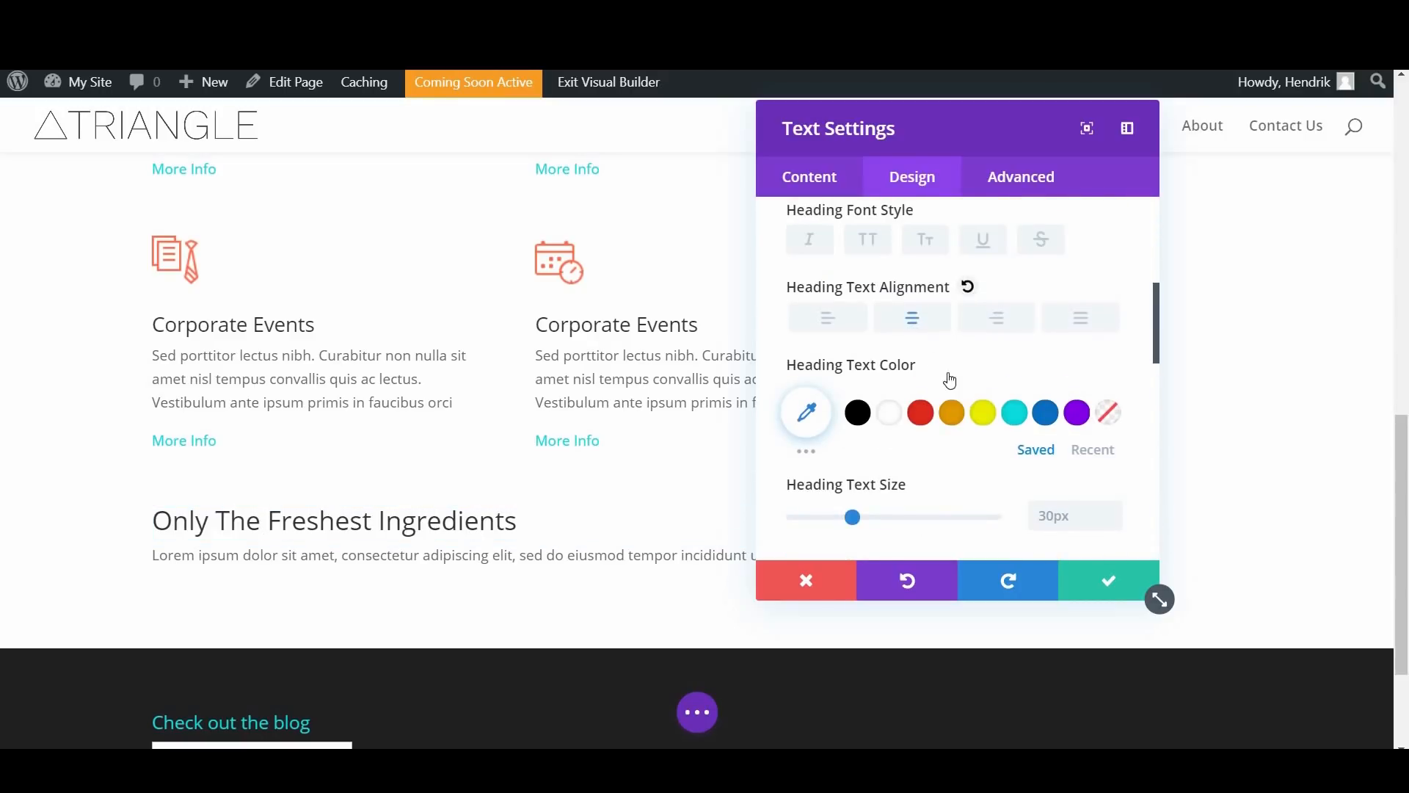
# Step: Set the Text module's text orientation to centred and save the module
pyautogui.scroll(5, 902, 344)
pyautogui.click(914, 269)
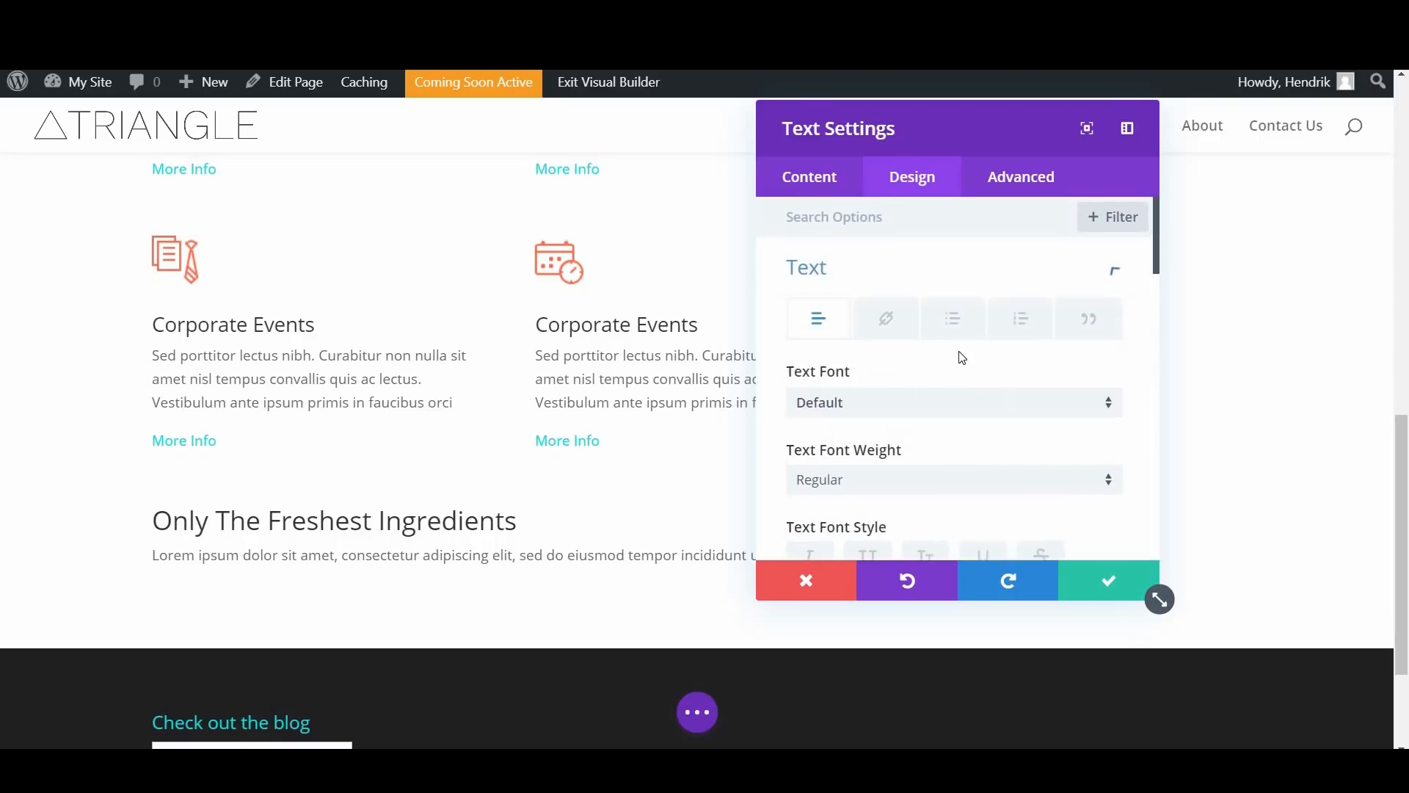
pyautogui.scroll(-10, 982, 410)
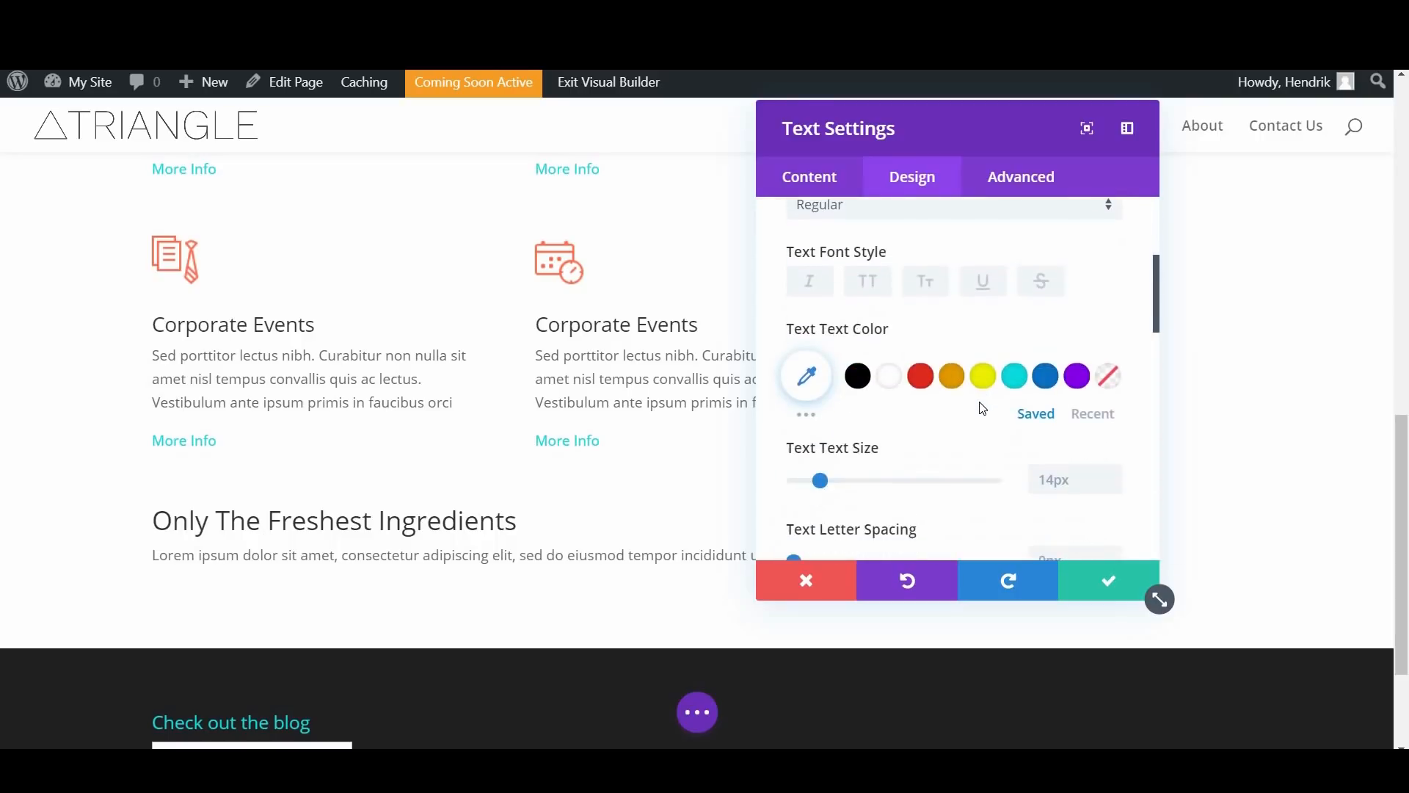
pyautogui.scroll(-3, 930, 296)
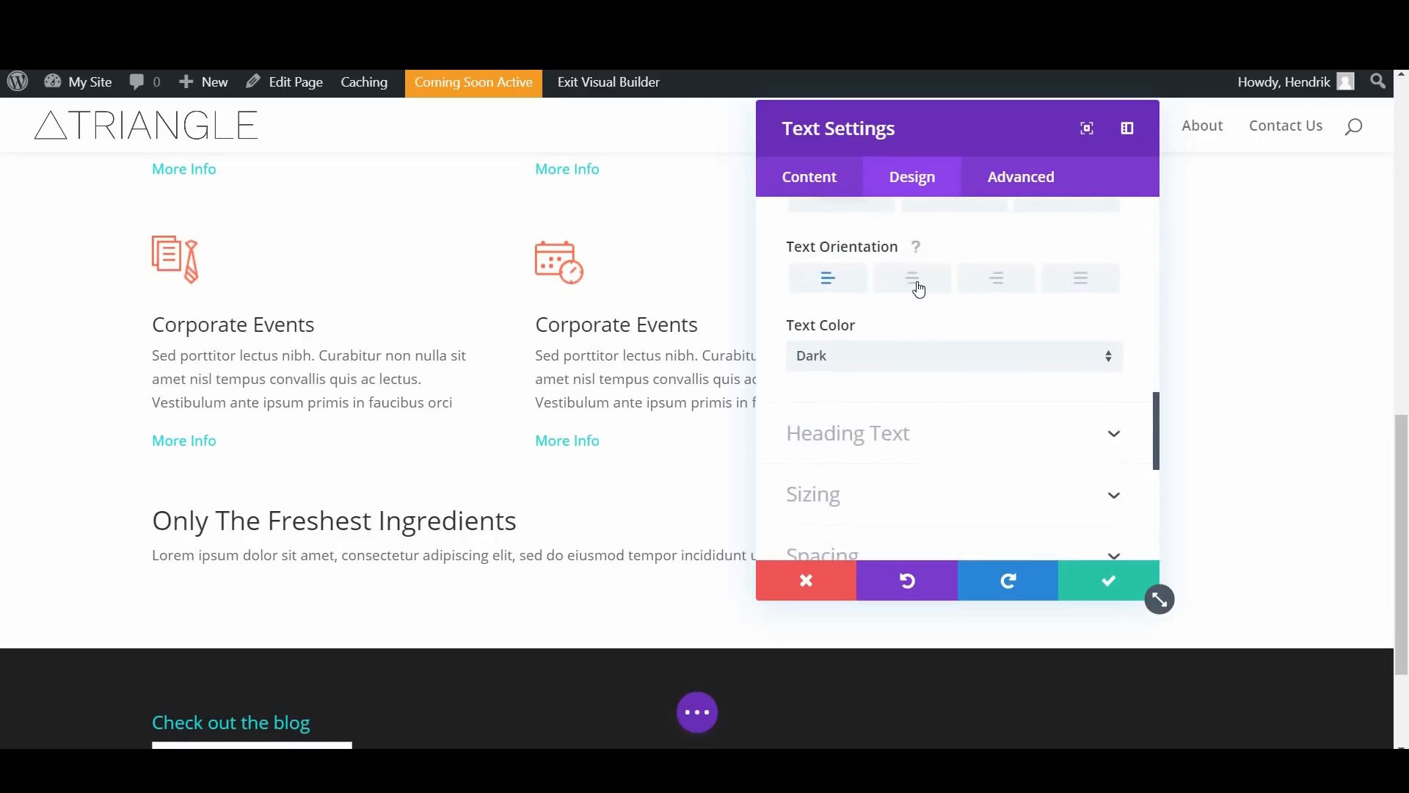
pyautogui.click(922, 286)
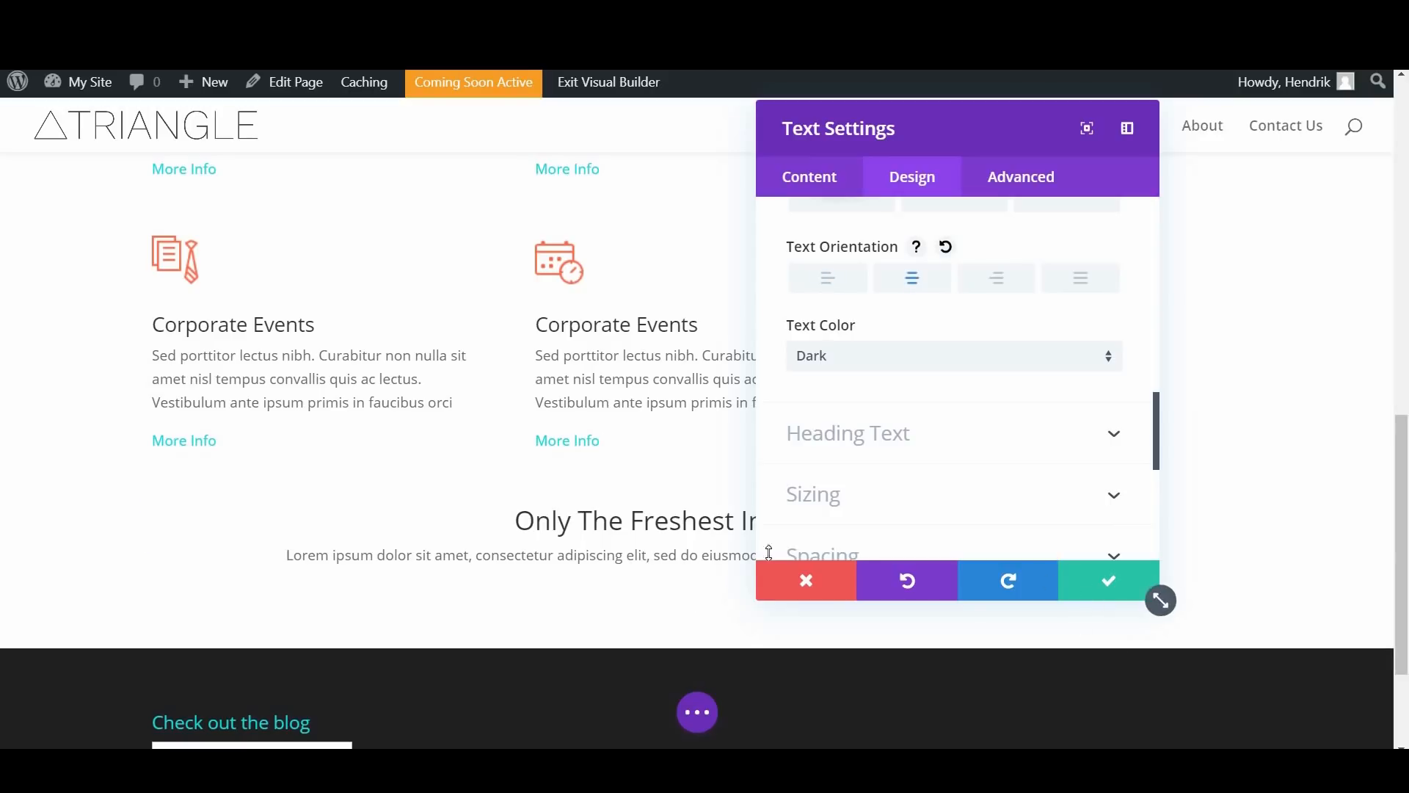
pyautogui.click(1108, 580)
# Step: Insert a Button module with default settings beneath the "Only The Freshest Ingredients" text
pyautogui.scroll(-1, 693, 514)
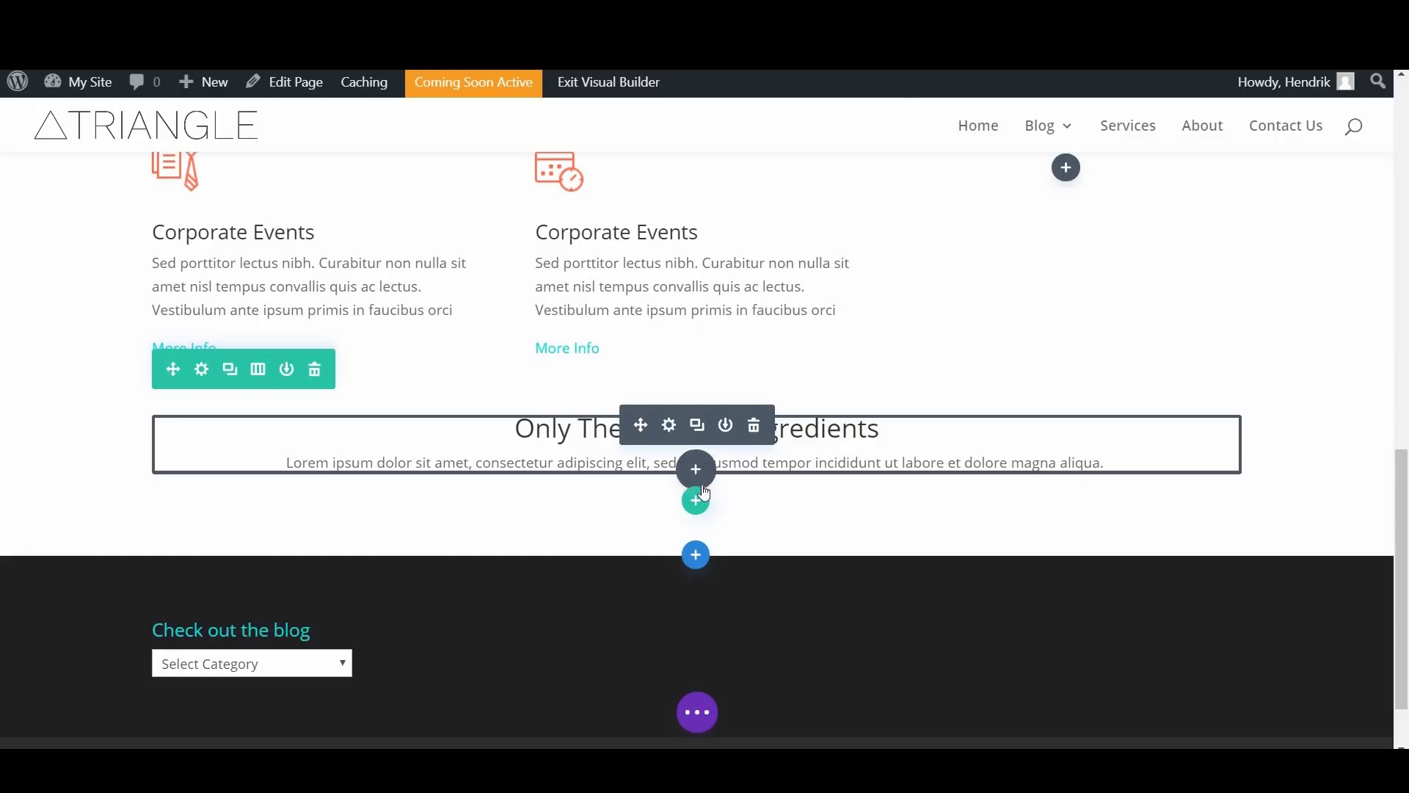
pyautogui.click(703, 488)
pyautogui.click(749, 496)
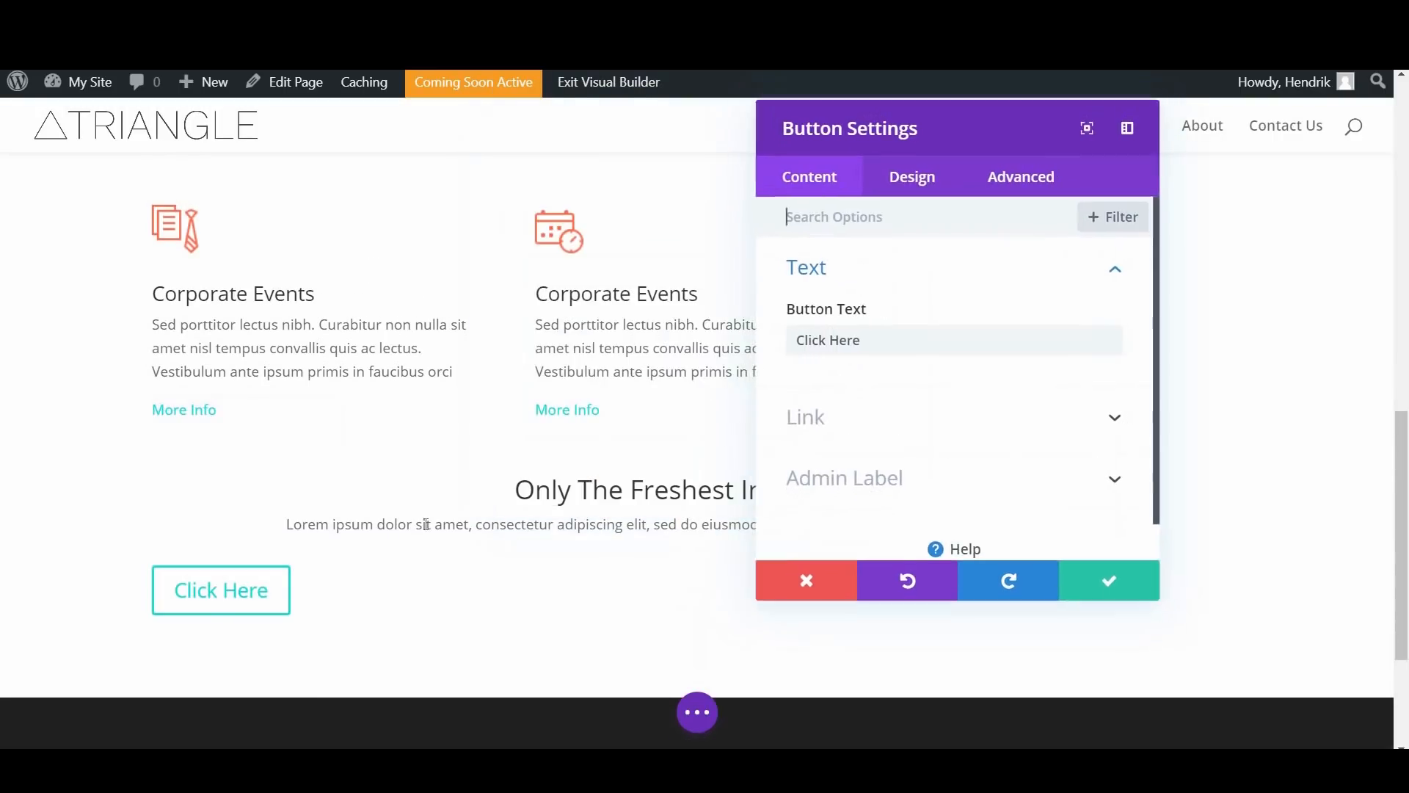
pyautogui.press('Escape')
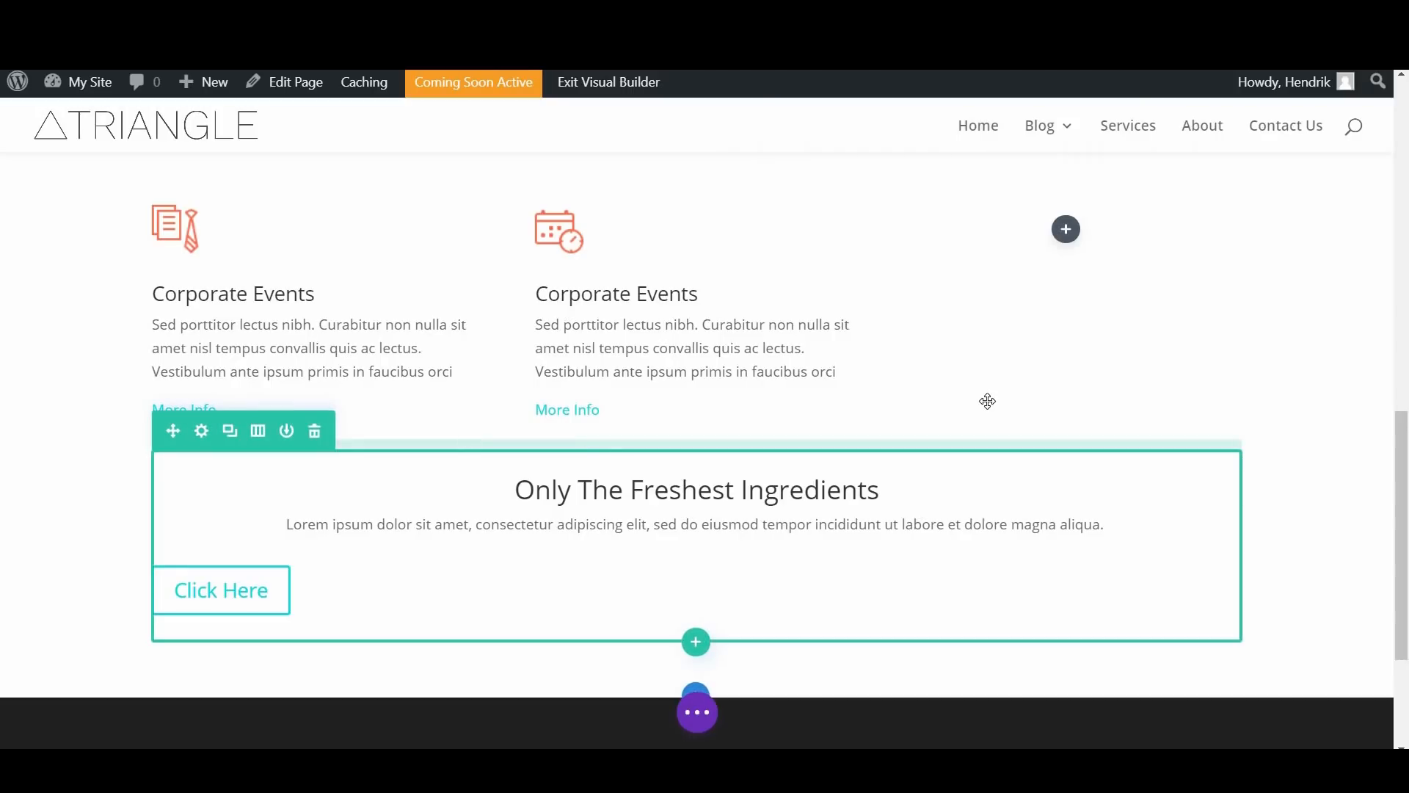
# Step: Check the layout of the example page and add a regular section with a single-column row below the button's section
pyautogui.scroll(10, 947, 404)
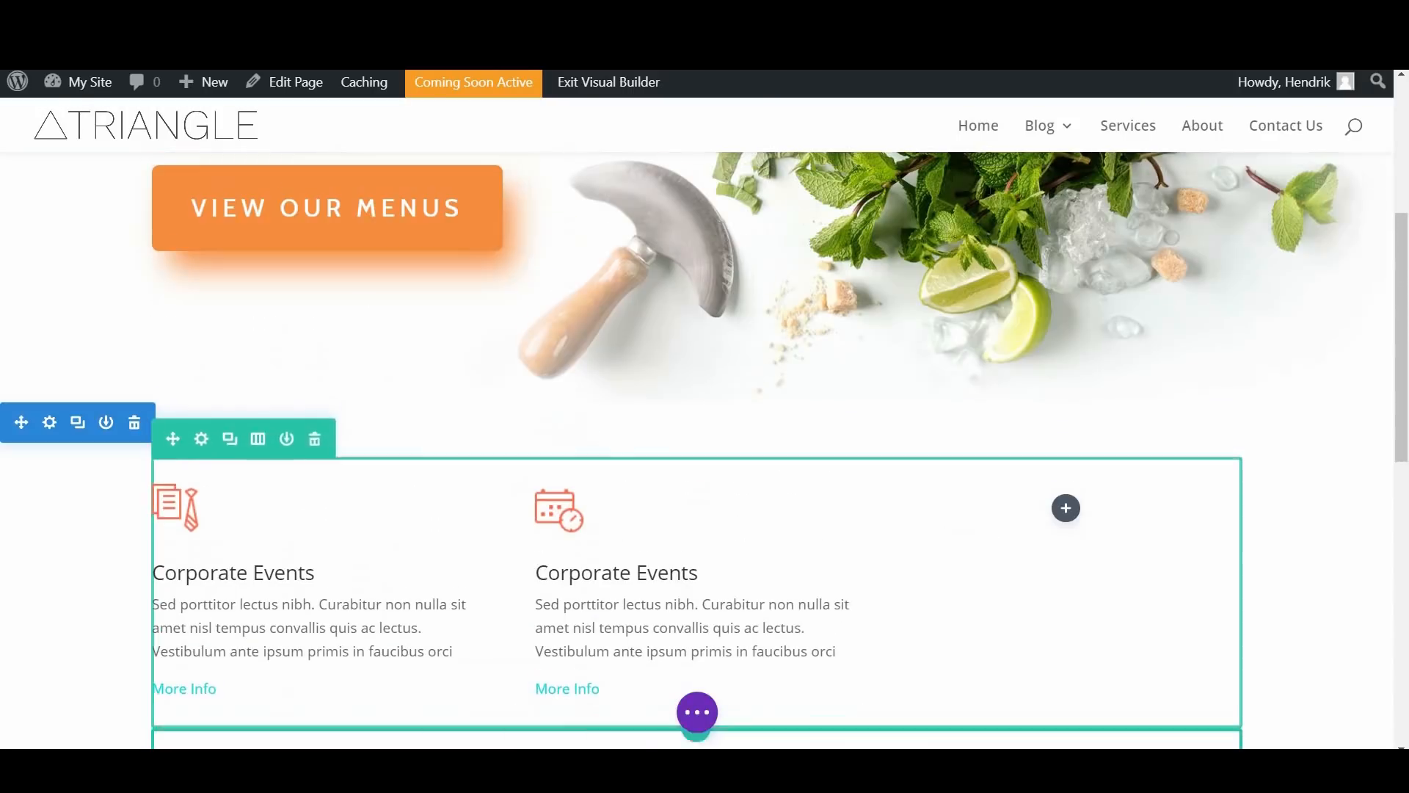
pyautogui.scroll(-20, 1003, 398)
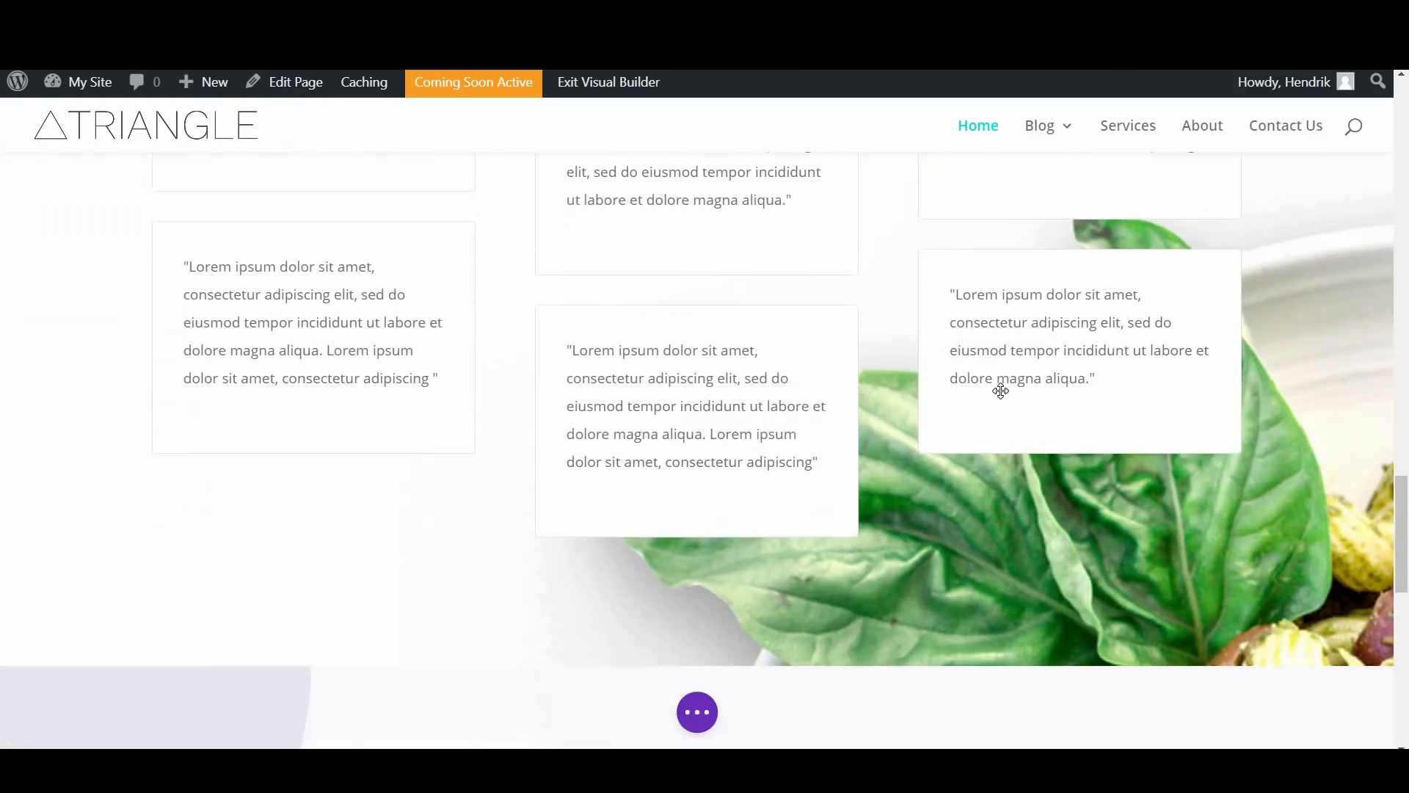
pyautogui.scroll(1, 681, 229)
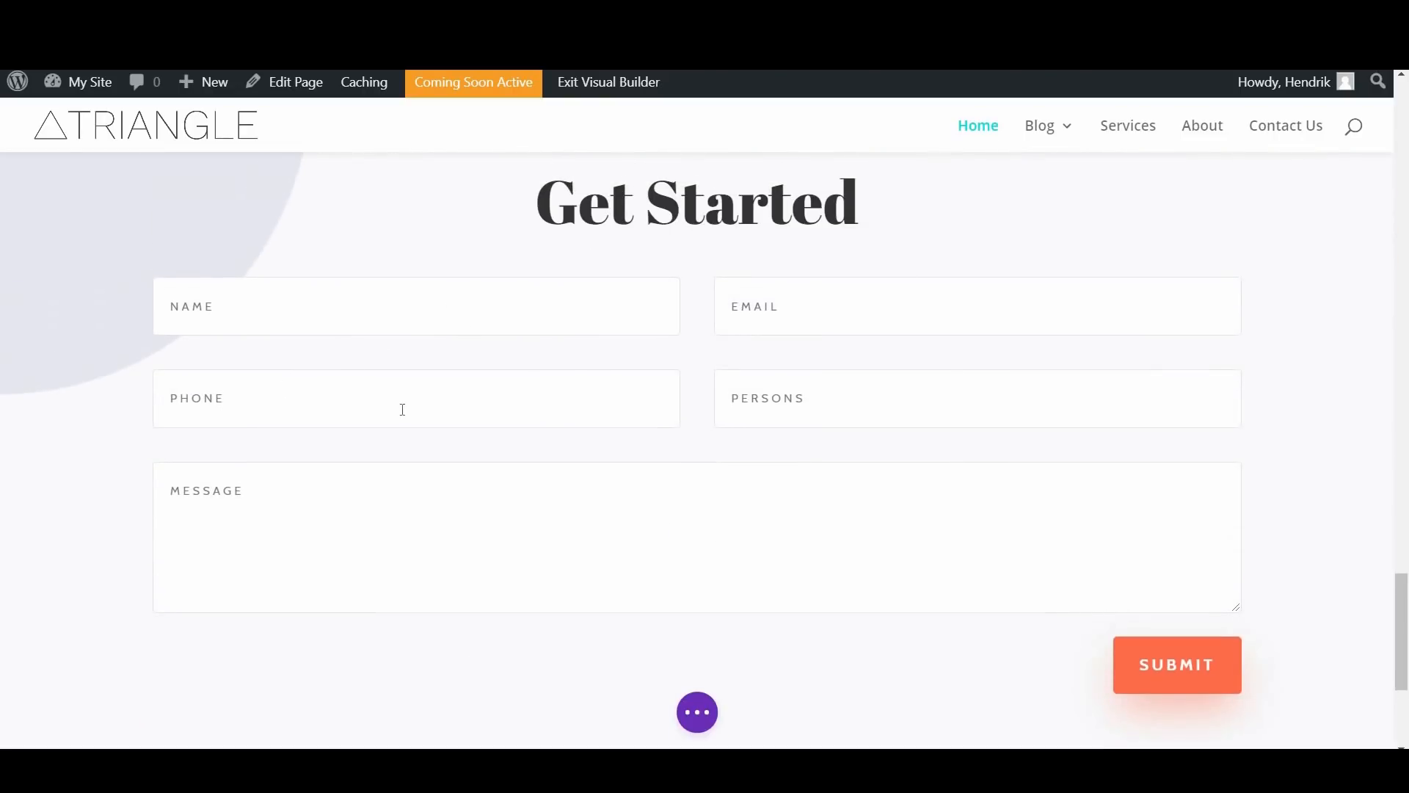
pyautogui.scroll(8, 469, 336)
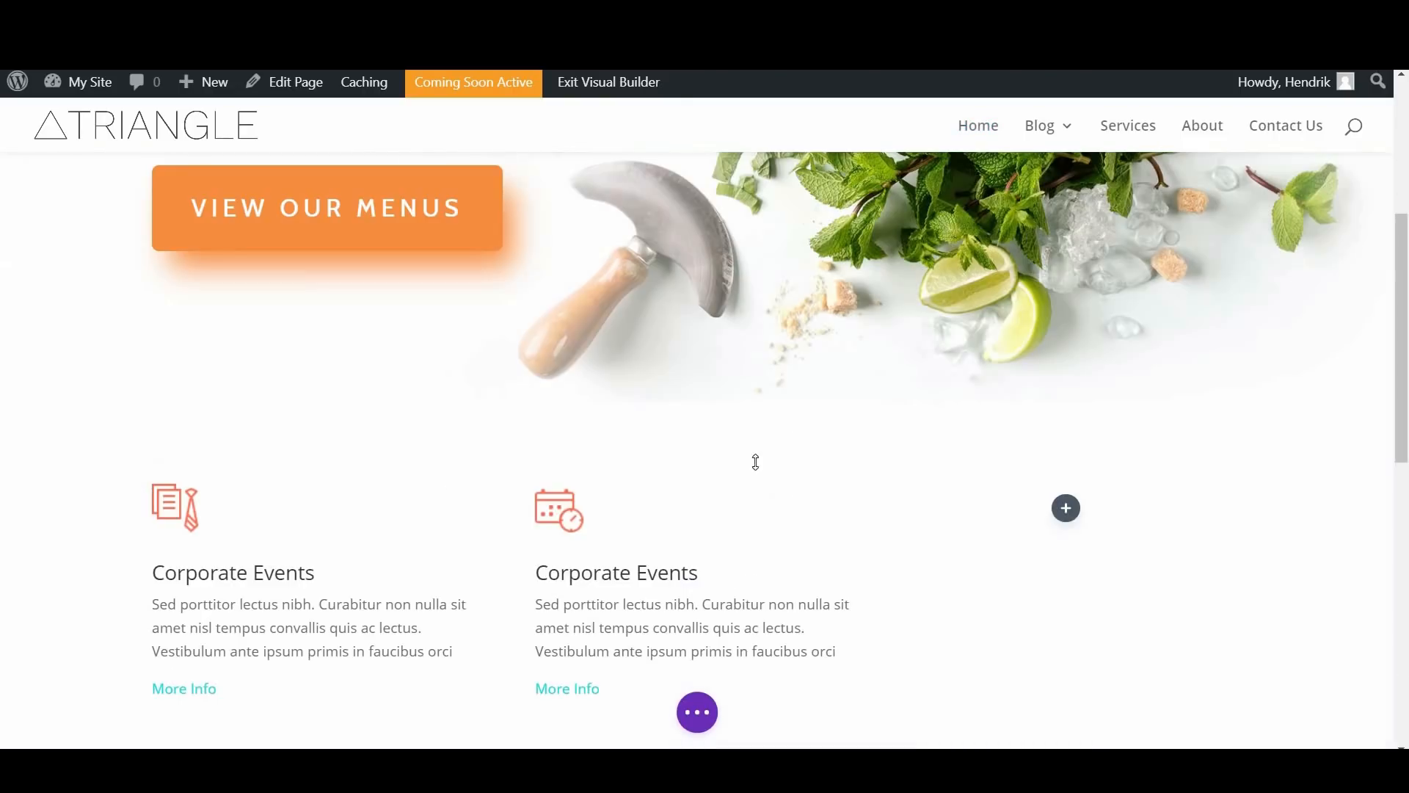
pyautogui.scroll(-10, 764, 452)
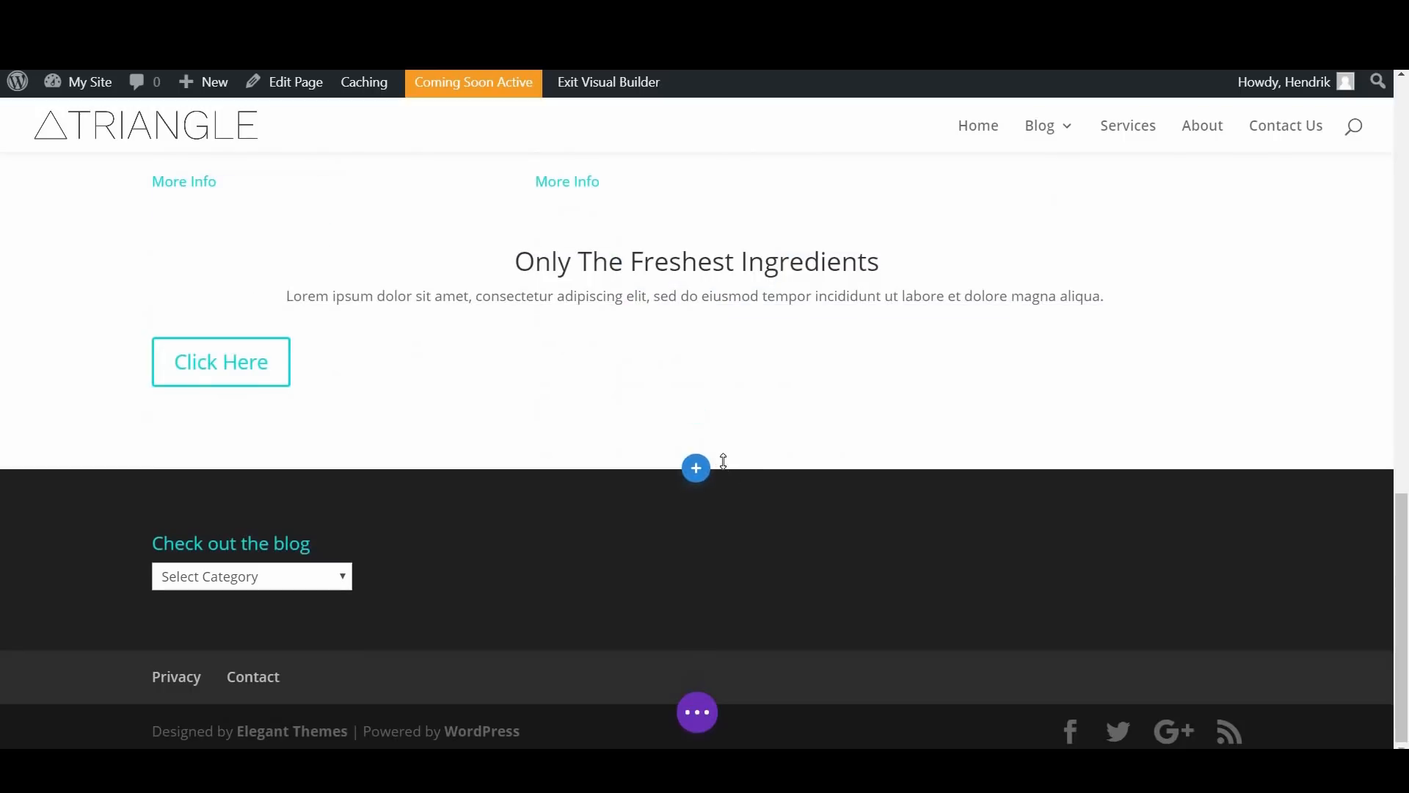
pyautogui.click(698, 469)
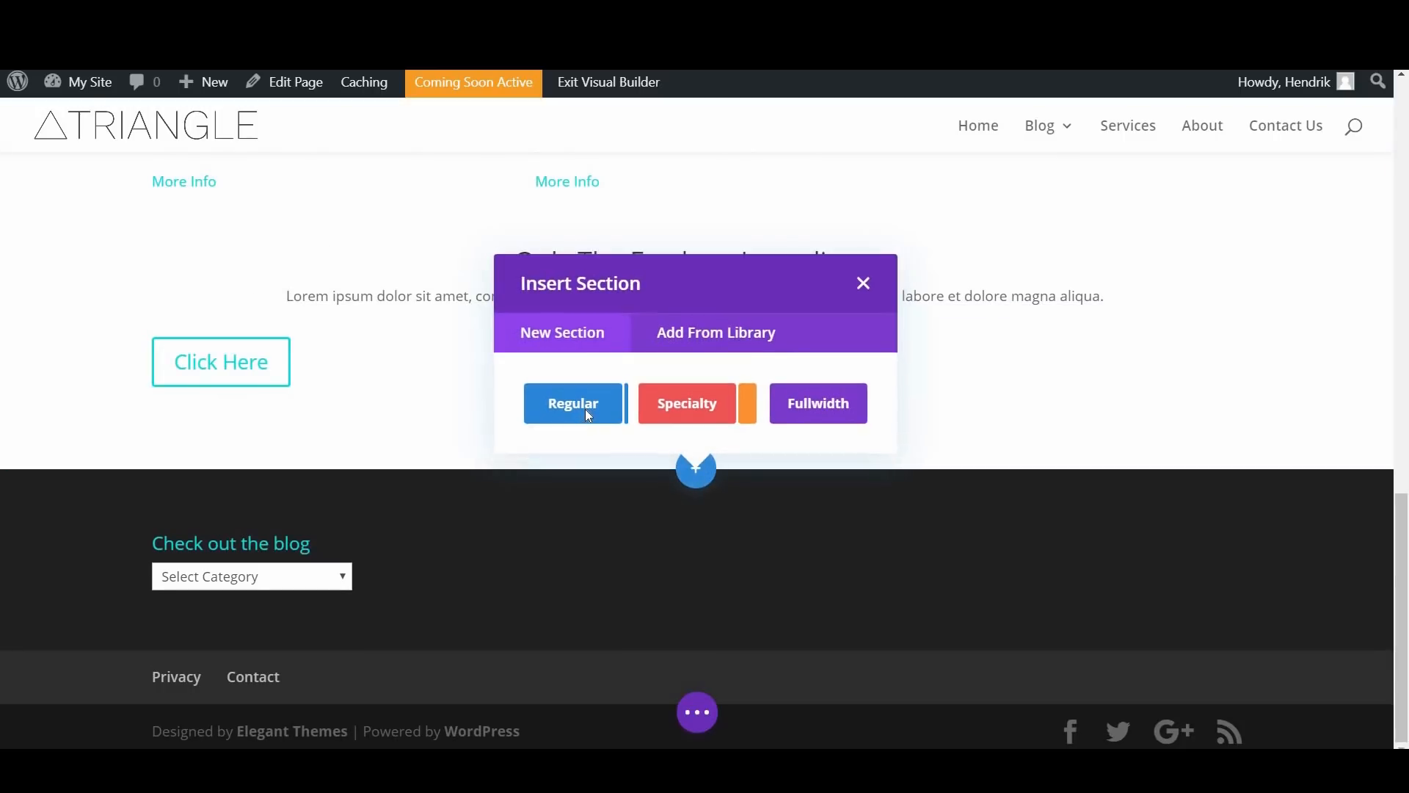
pyautogui.click(584, 408)
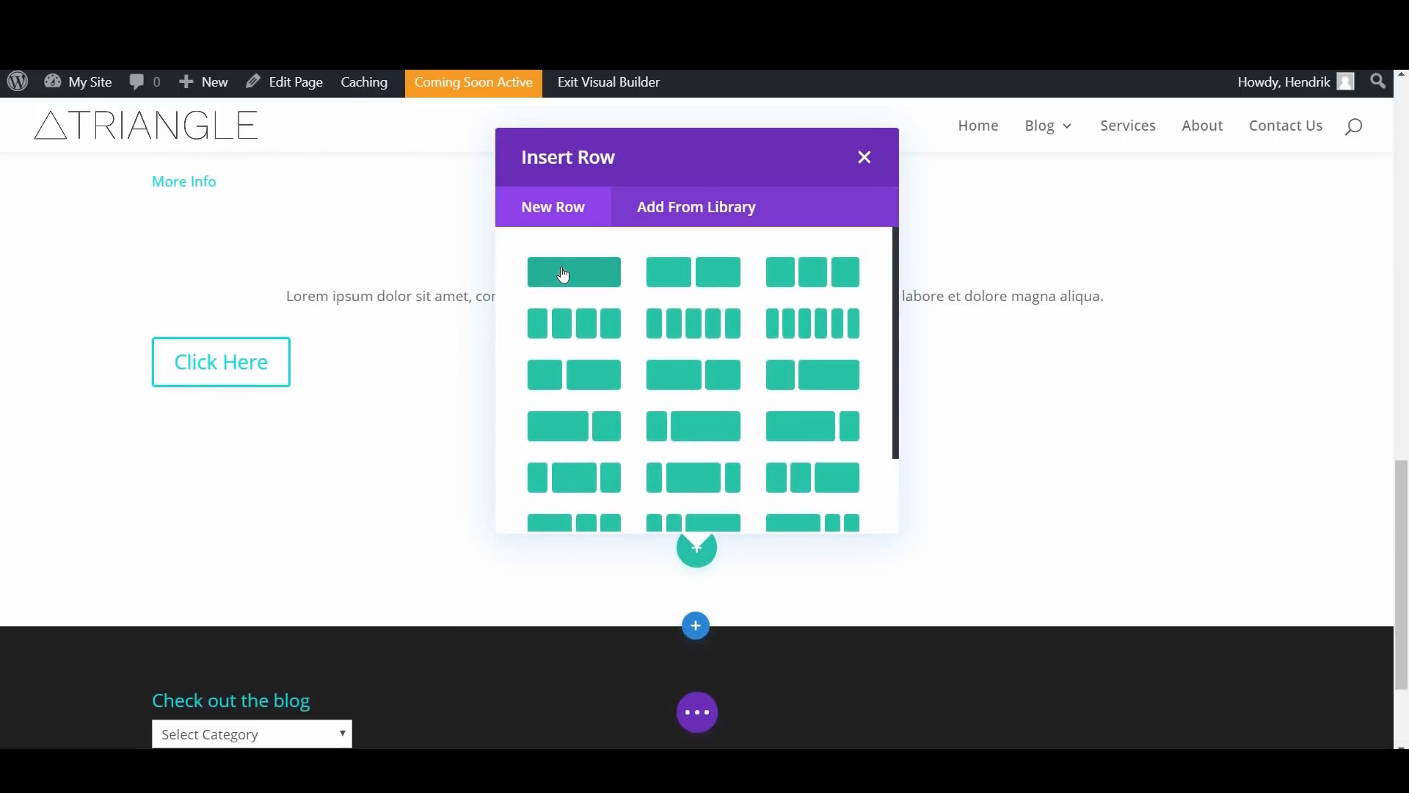
pyautogui.click(674, 476)
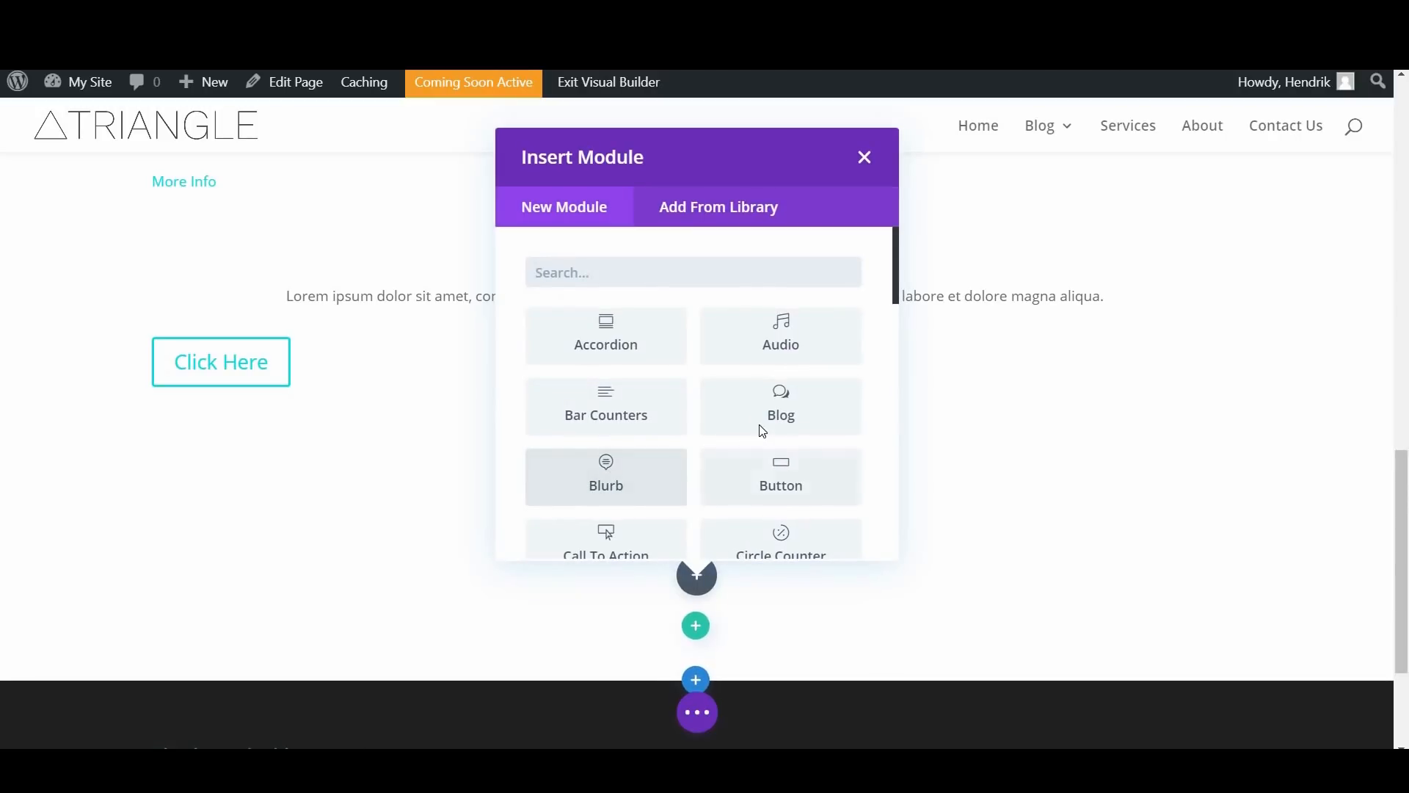
# Step: Insert a Contact Form module into the new row and title it "Hear About Our Services First Hand"
pyautogui.scroll(-2, 852, 400)
pyautogui.scroll(-1, 571, 413)
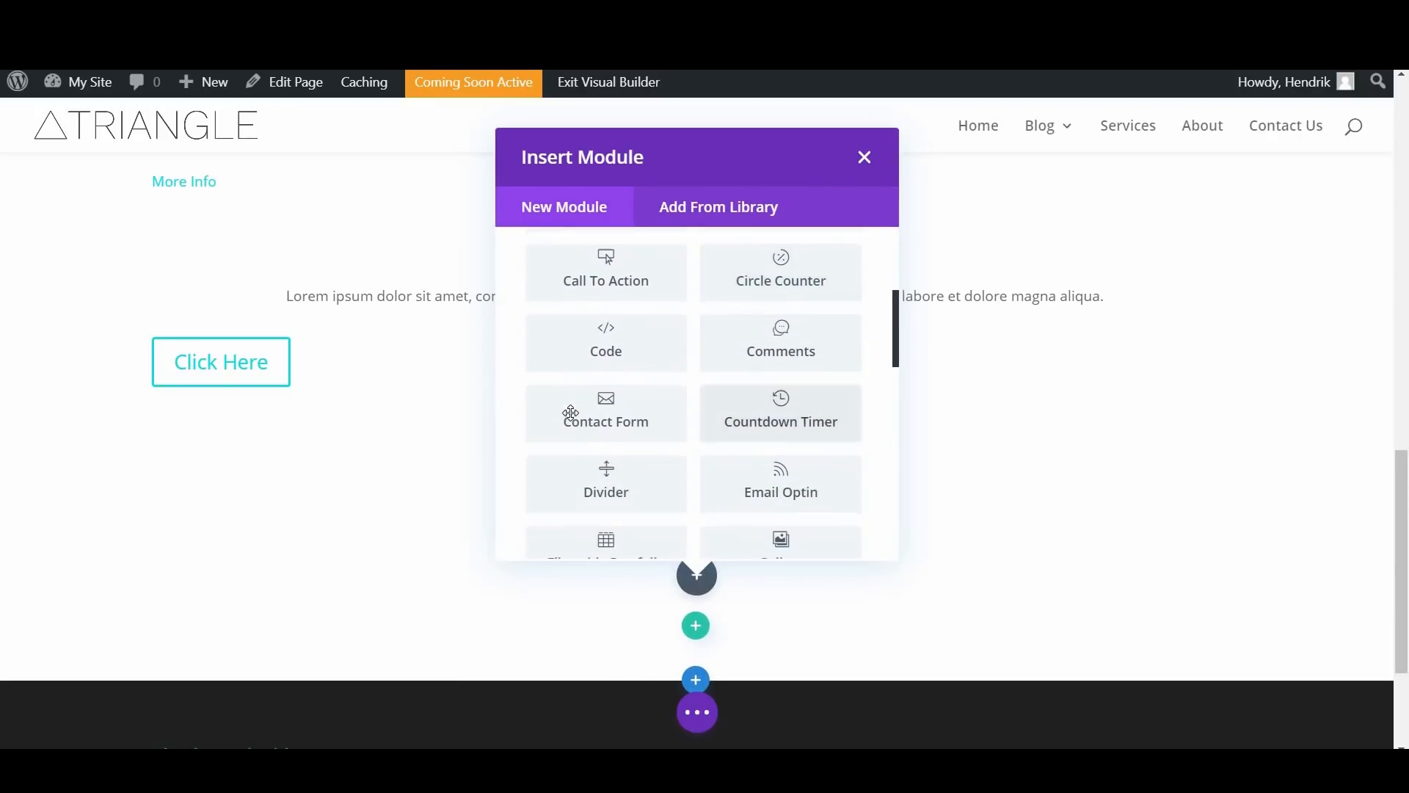
pyautogui.click(571, 412)
pyautogui.scroll(-4, 592, 726)
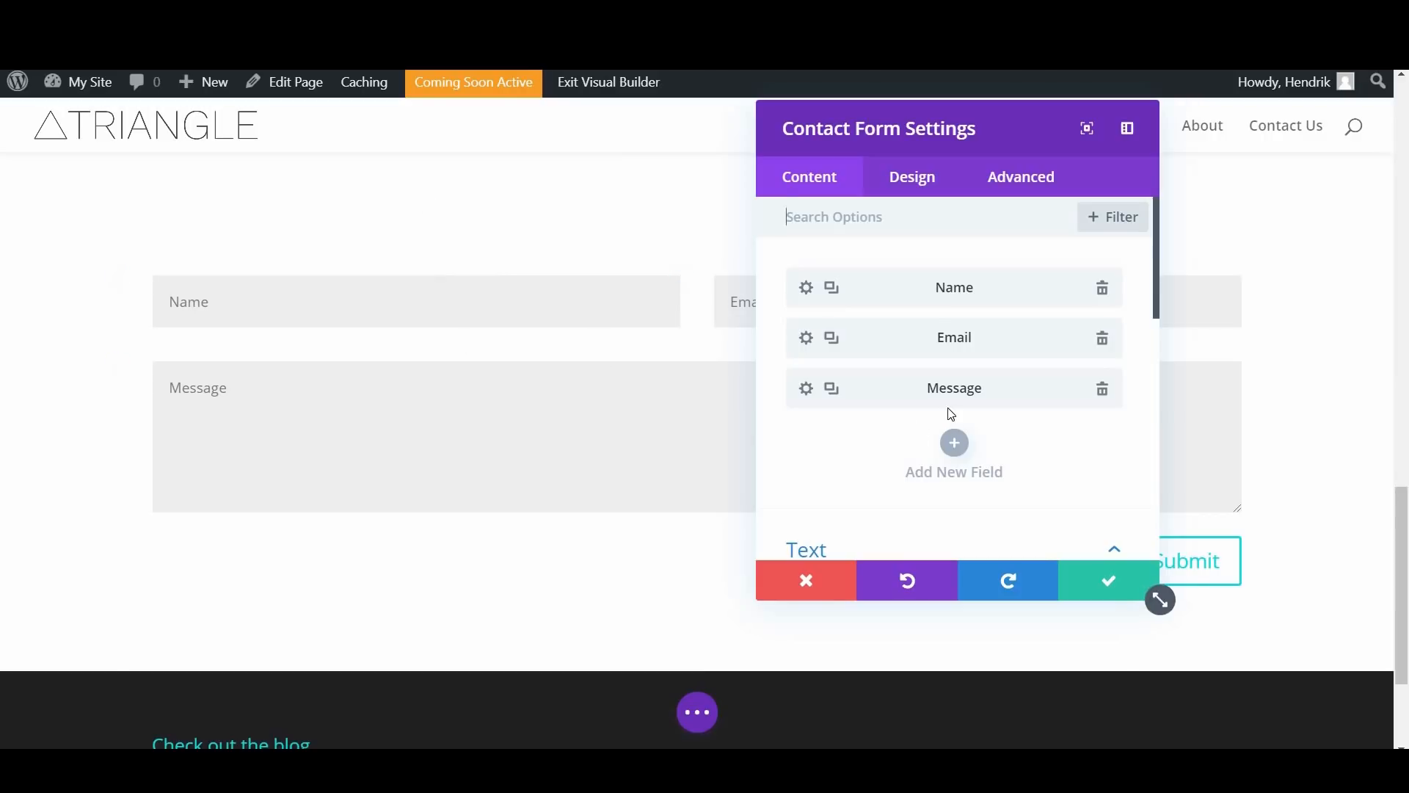
pyautogui.scroll(-5, 950, 410)
pyautogui.scroll(2, 853, 337)
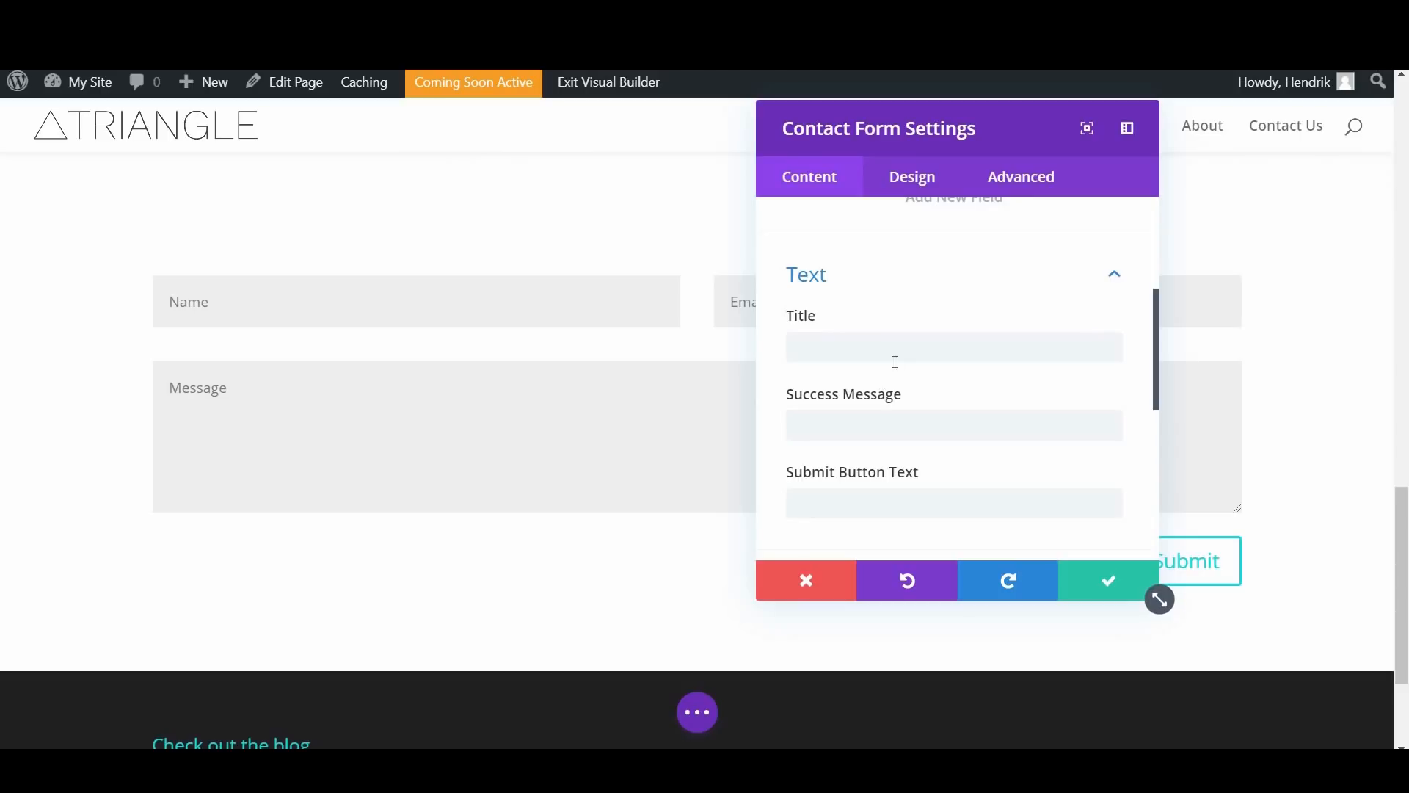
pyautogui.click(895, 350)
pyautogui.write('Hea')
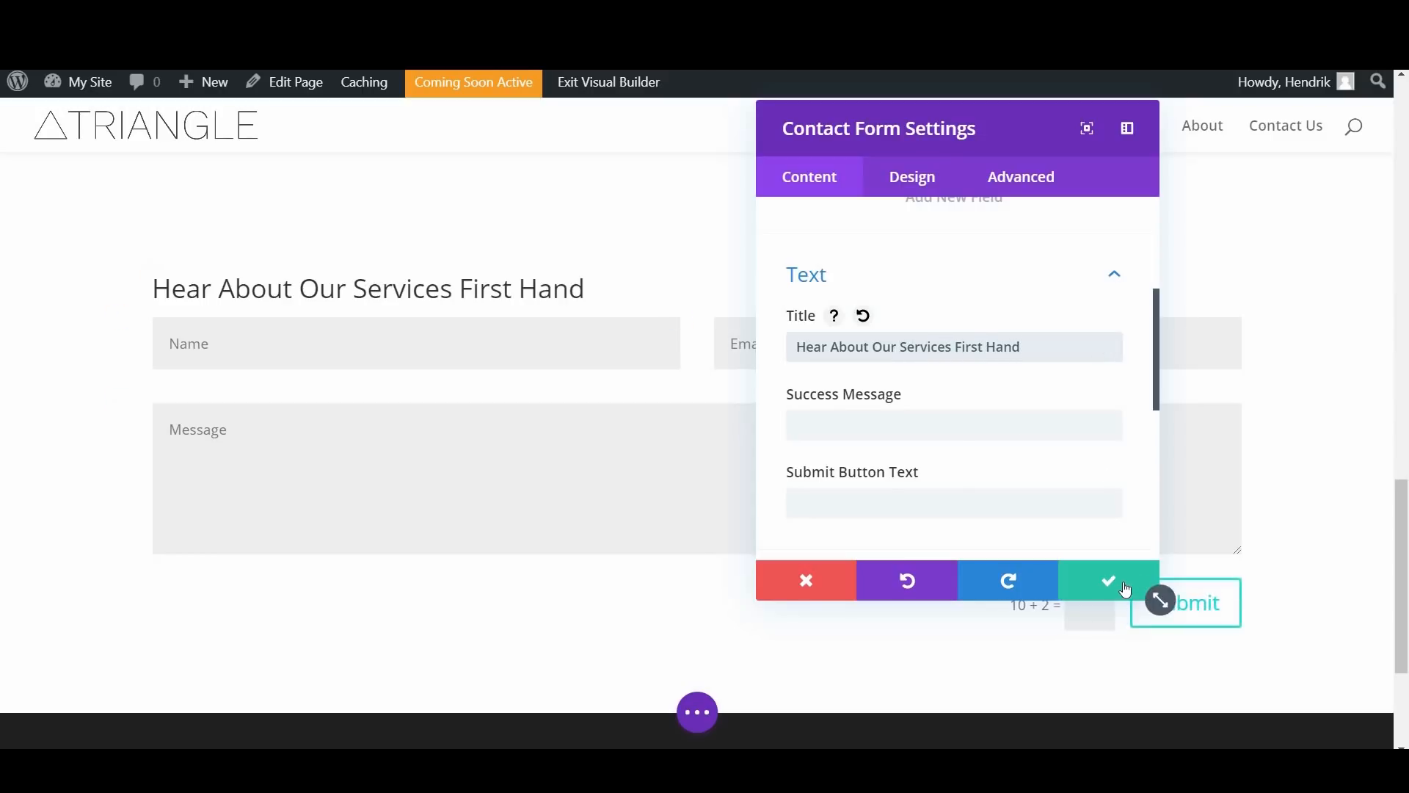
pyautogui.click(652, 374)
# Step: Give the contact form's section the CSS ID "contact-us" and save the section settings
pyautogui.scroll(1, 1277, 169)
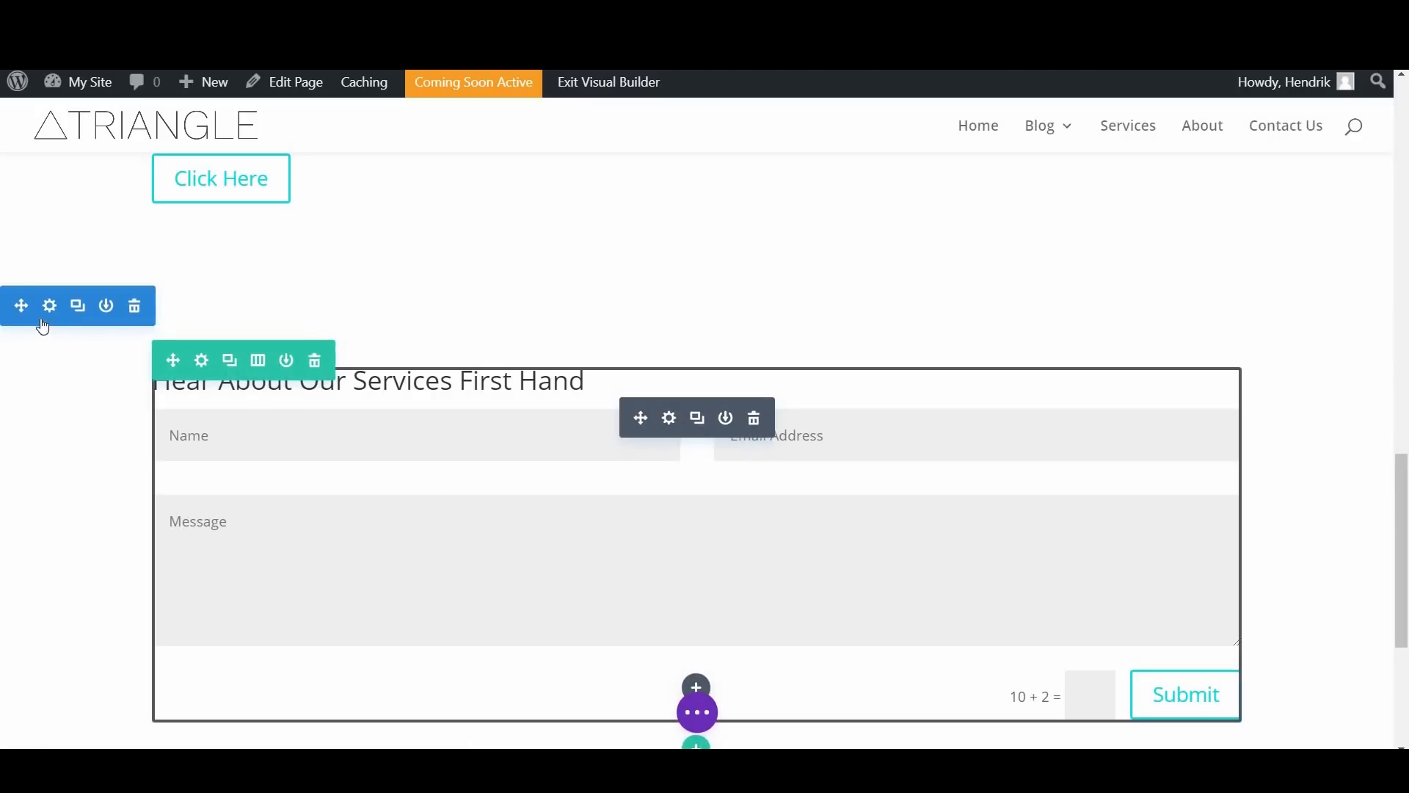
pyautogui.click(724, 304)
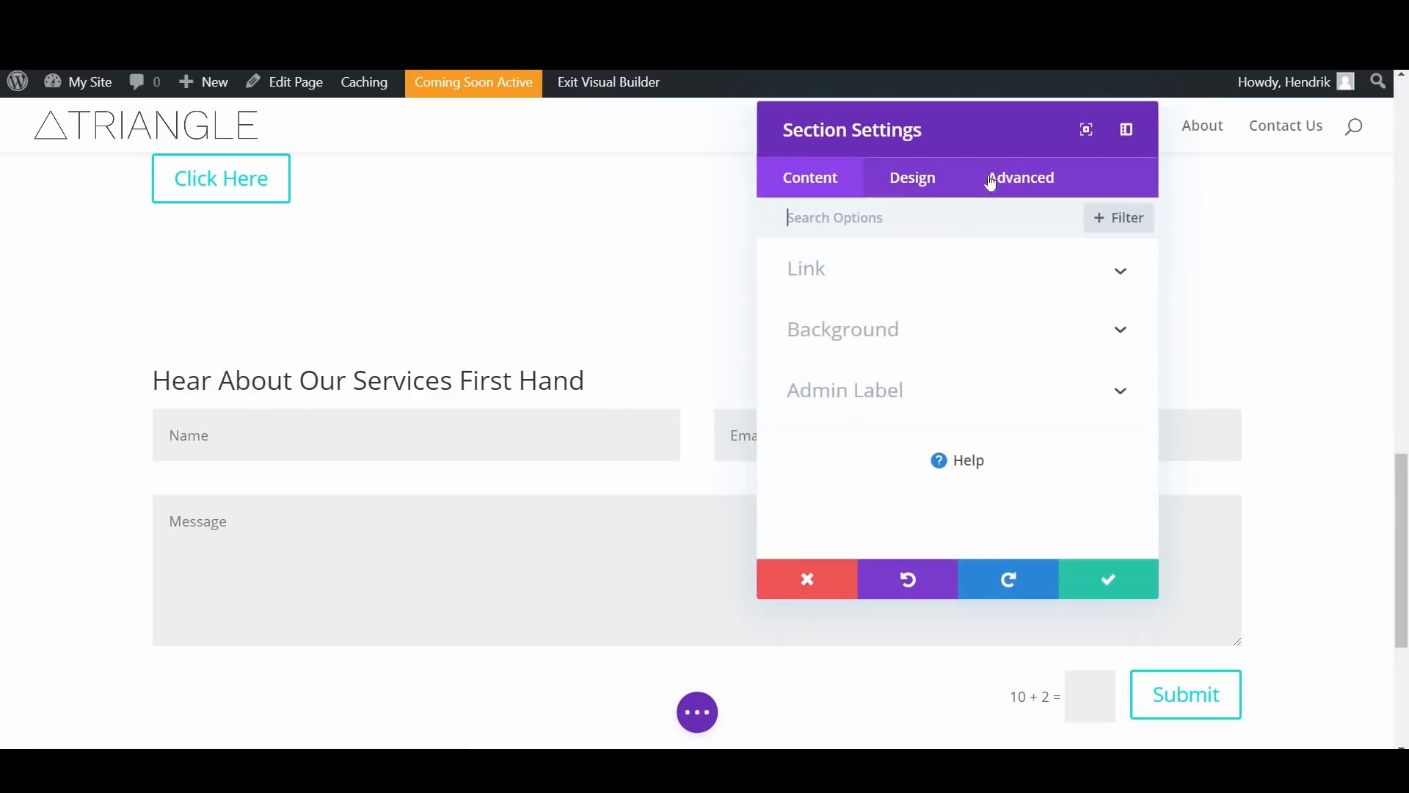
pyautogui.click(1017, 174)
pyautogui.moveTo(1008, 124); pyautogui.dragTo(743, 174)
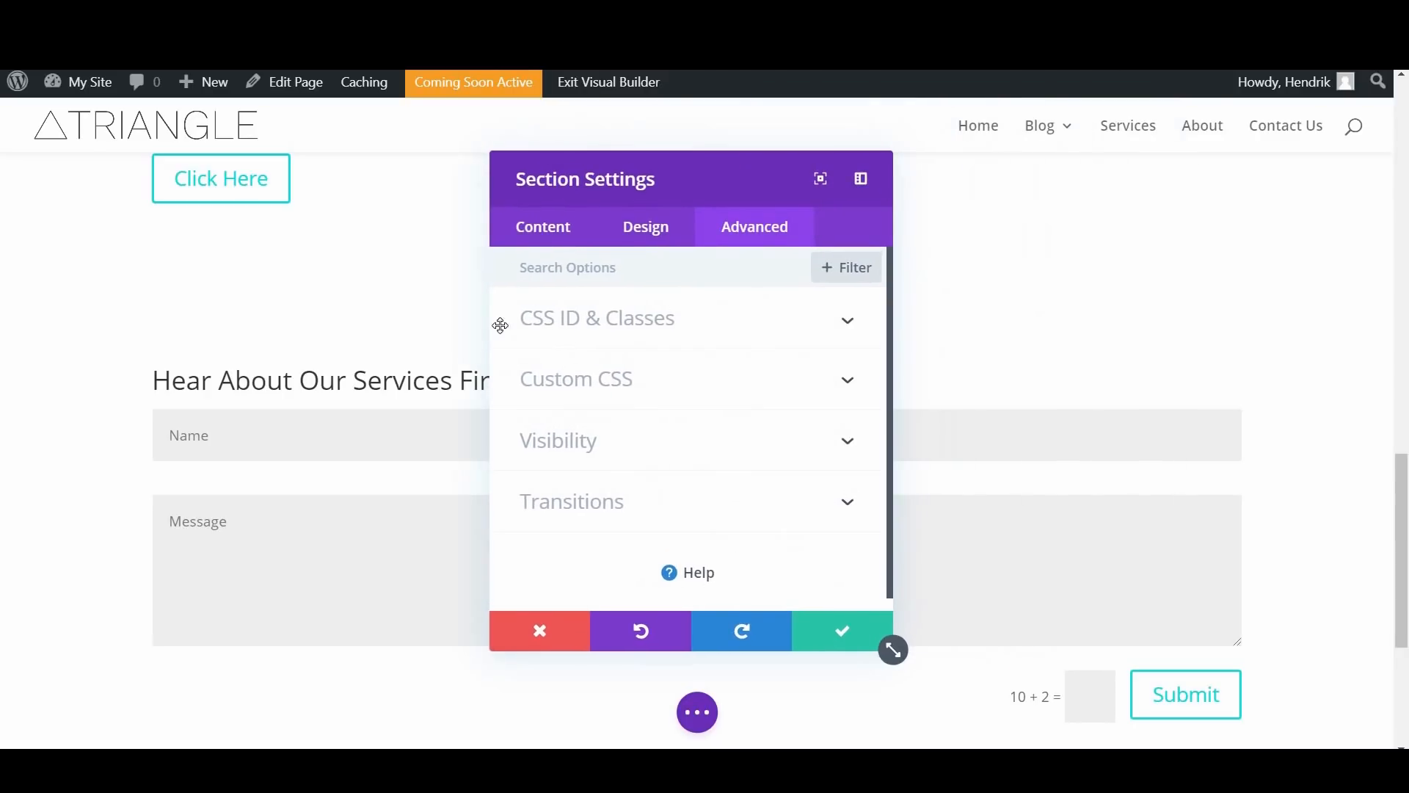
pyautogui.click(619, 318)
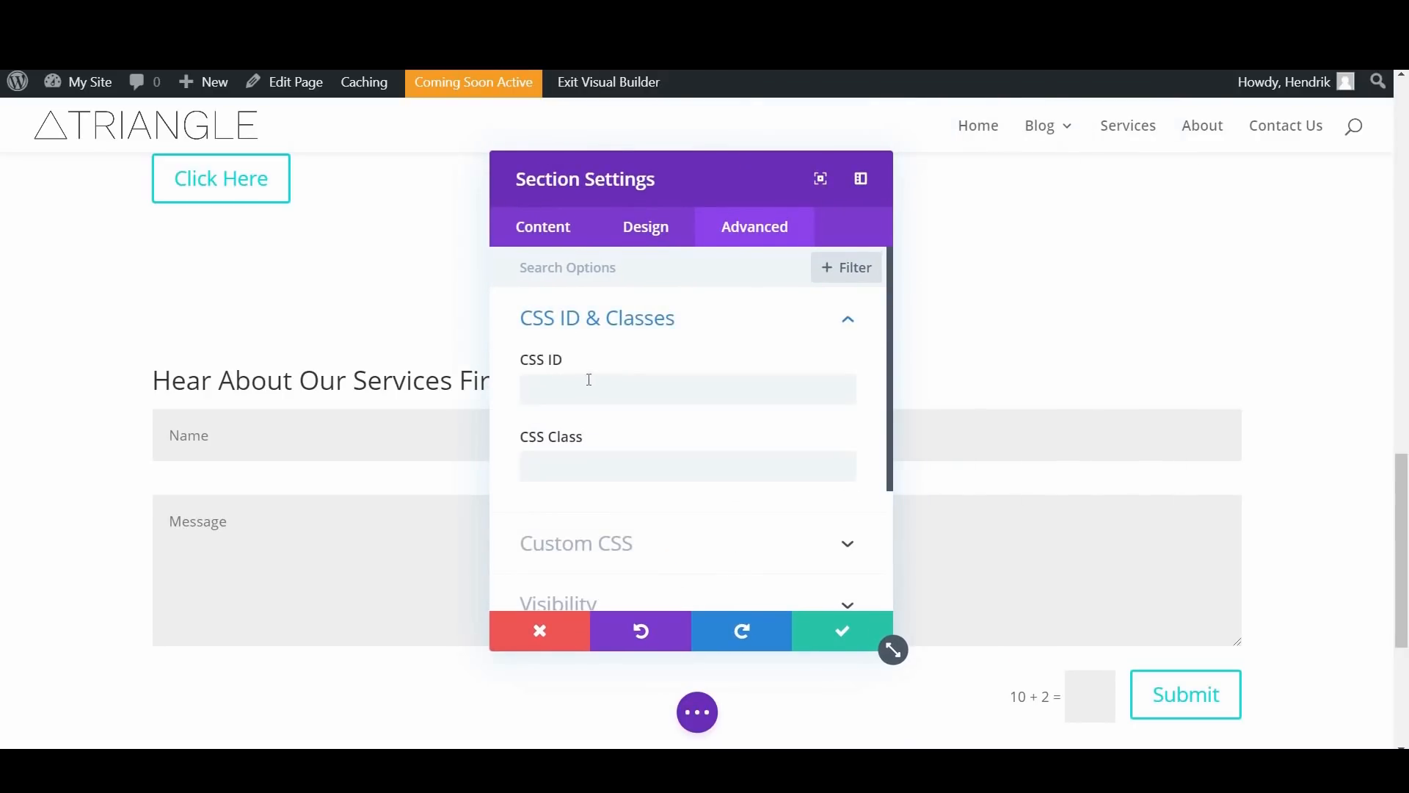
pyautogui.click(600, 380)
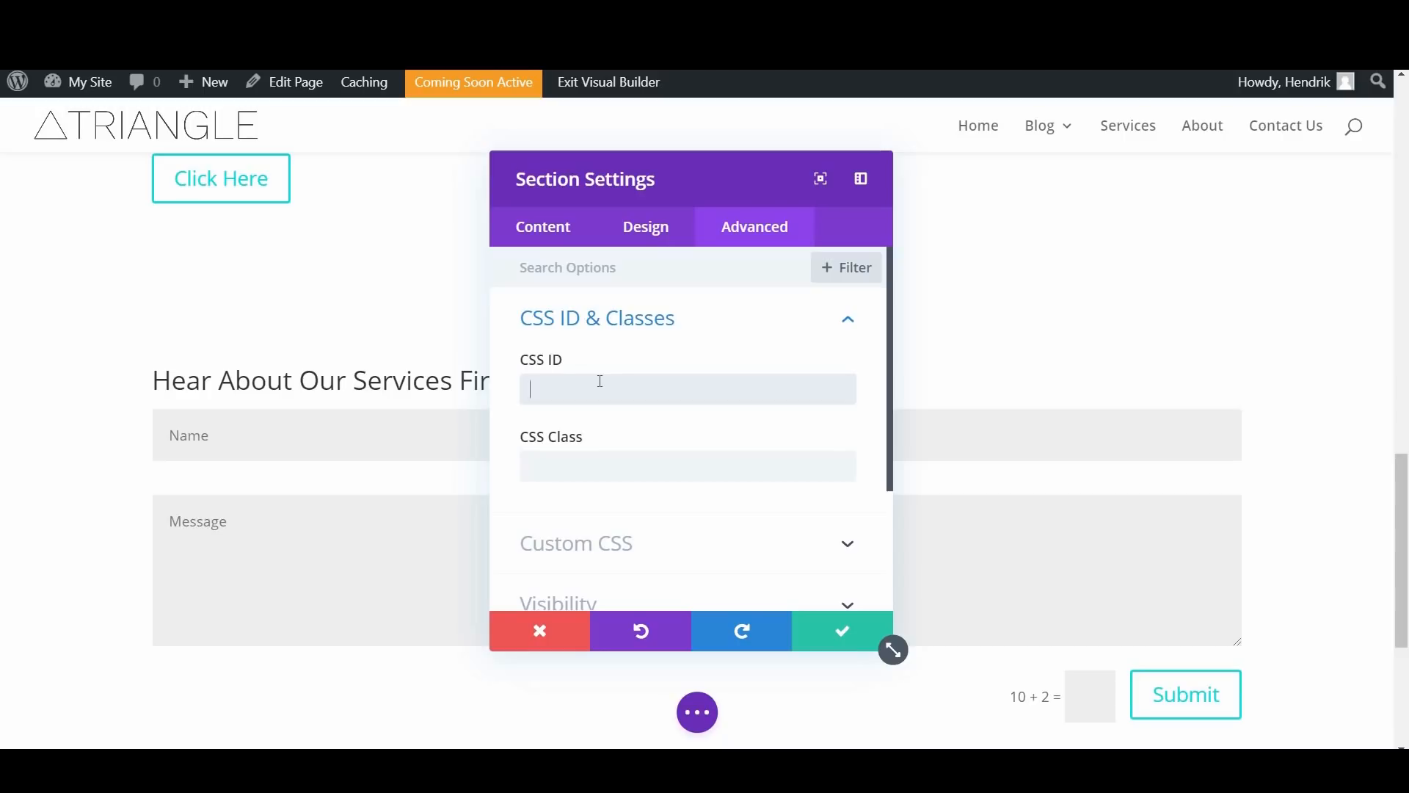
pyautogui.write('contact-us')
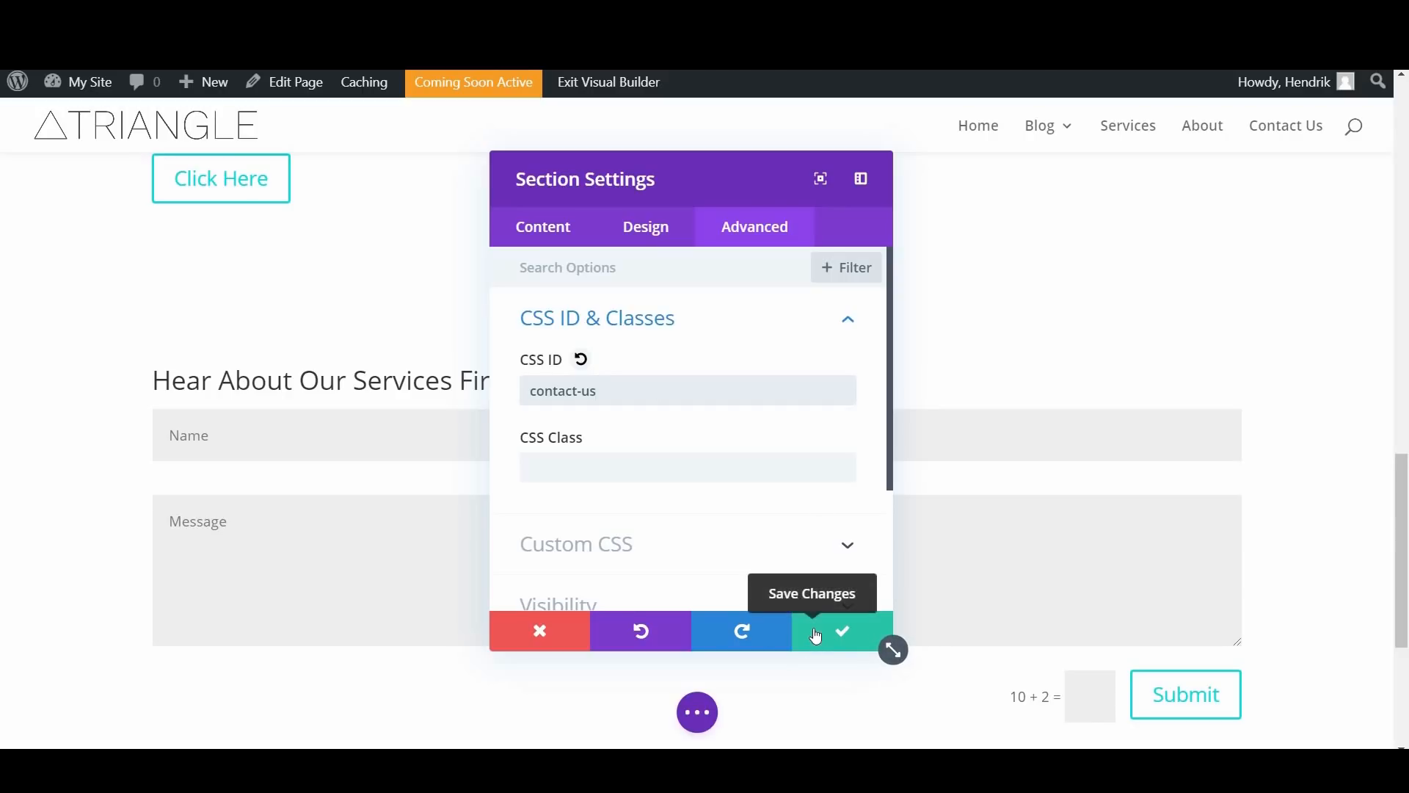
pyautogui.click(815, 635)
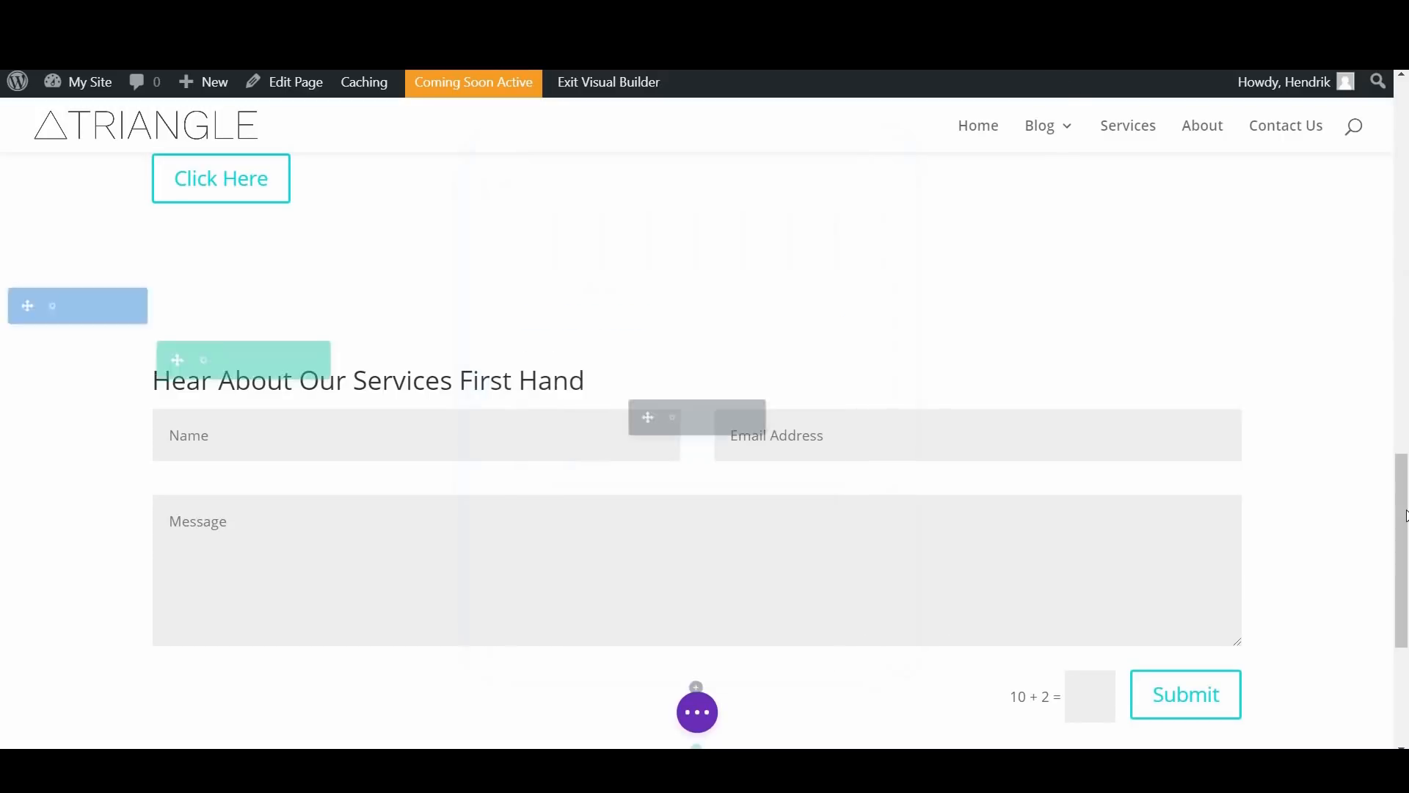
# Step: Save the homepage with its new contact form section
pyautogui.scroll(-4, 1407, 507)
pyautogui.scroll(2, 1406, 152)
pyautogui.scroll(10, 1407, 152)
pyautogui.click(704, 724)
pyautogui.click(1304, 722)
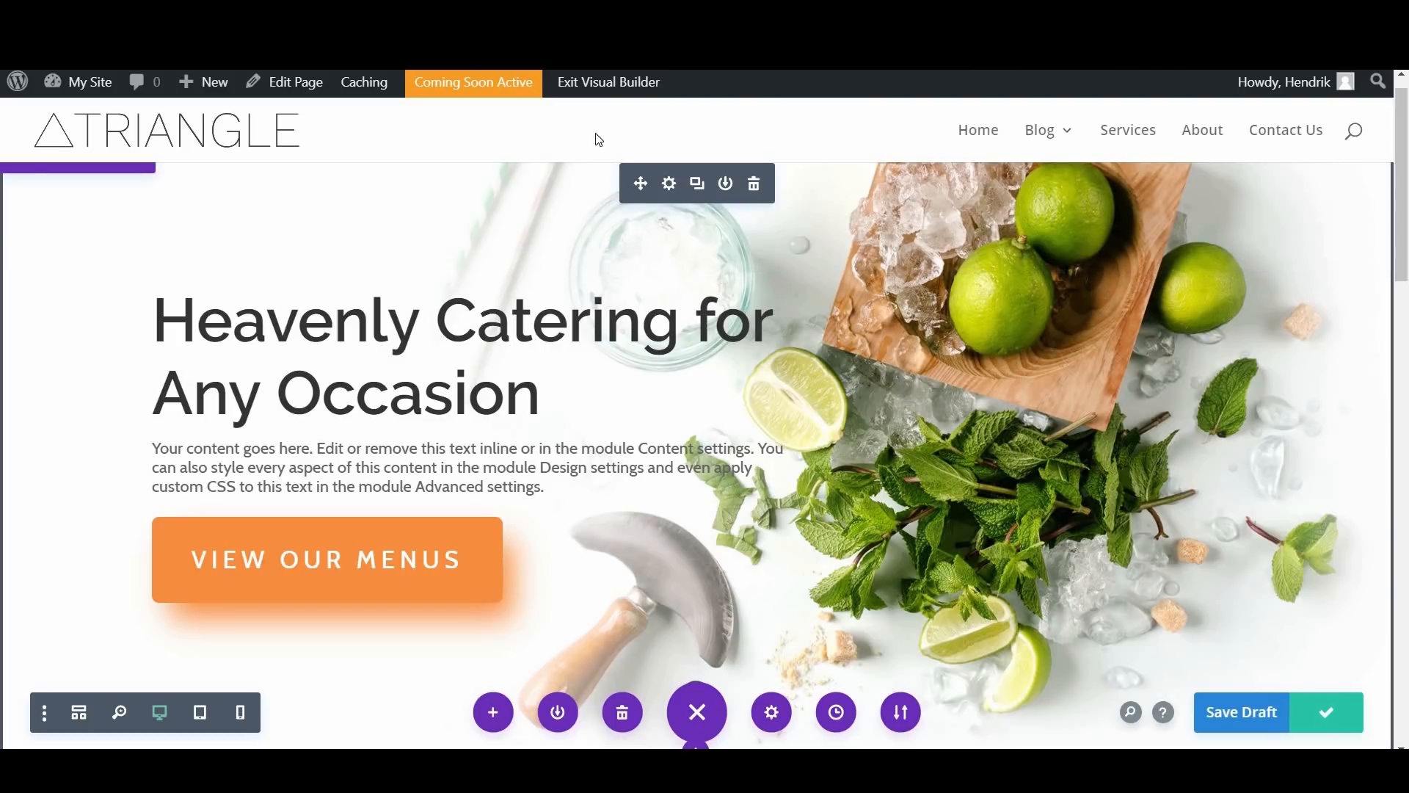
# Step: Exit the visual builder and test the Contact Us menu link on the live homepage
pyautogui.click(603, 87)
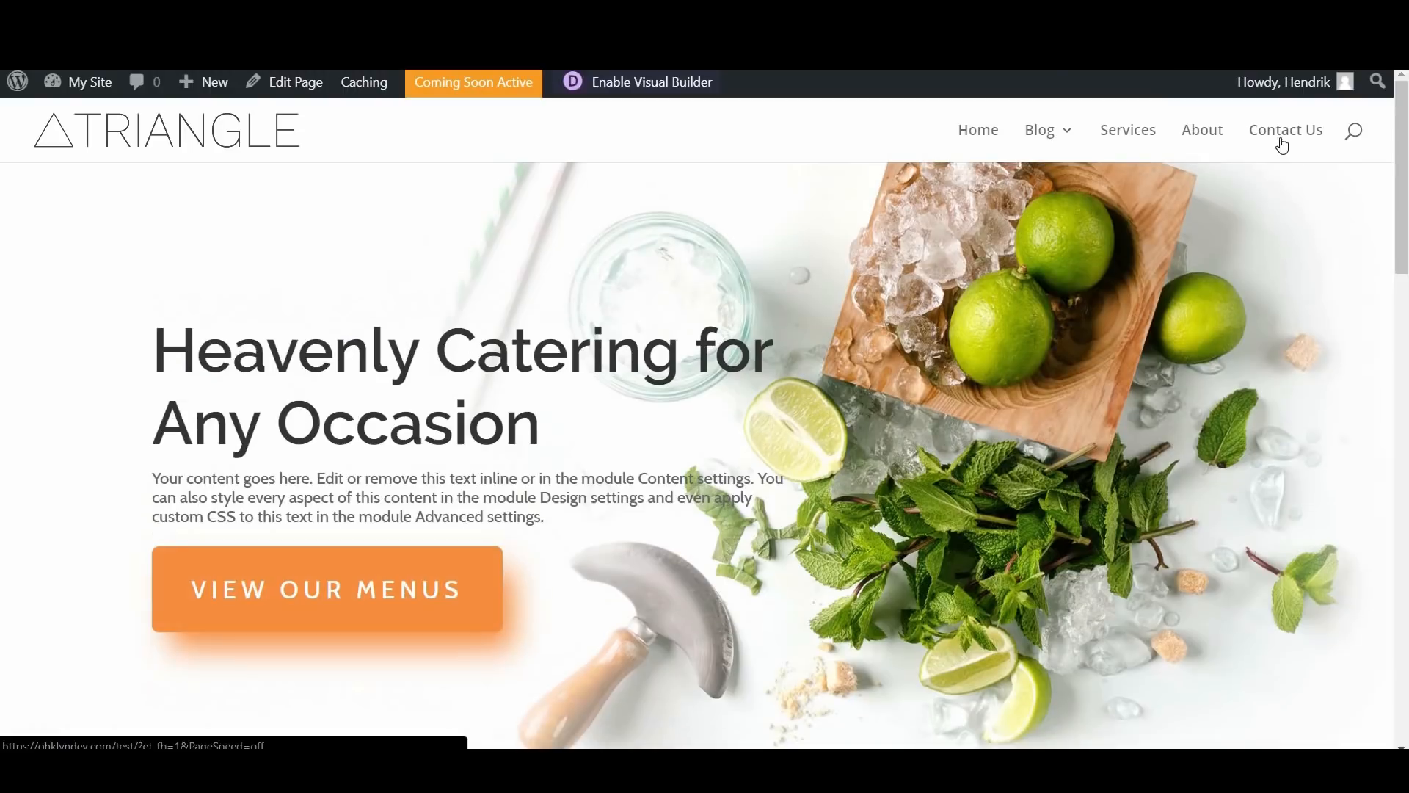
pyautogui.click(1280, 139)
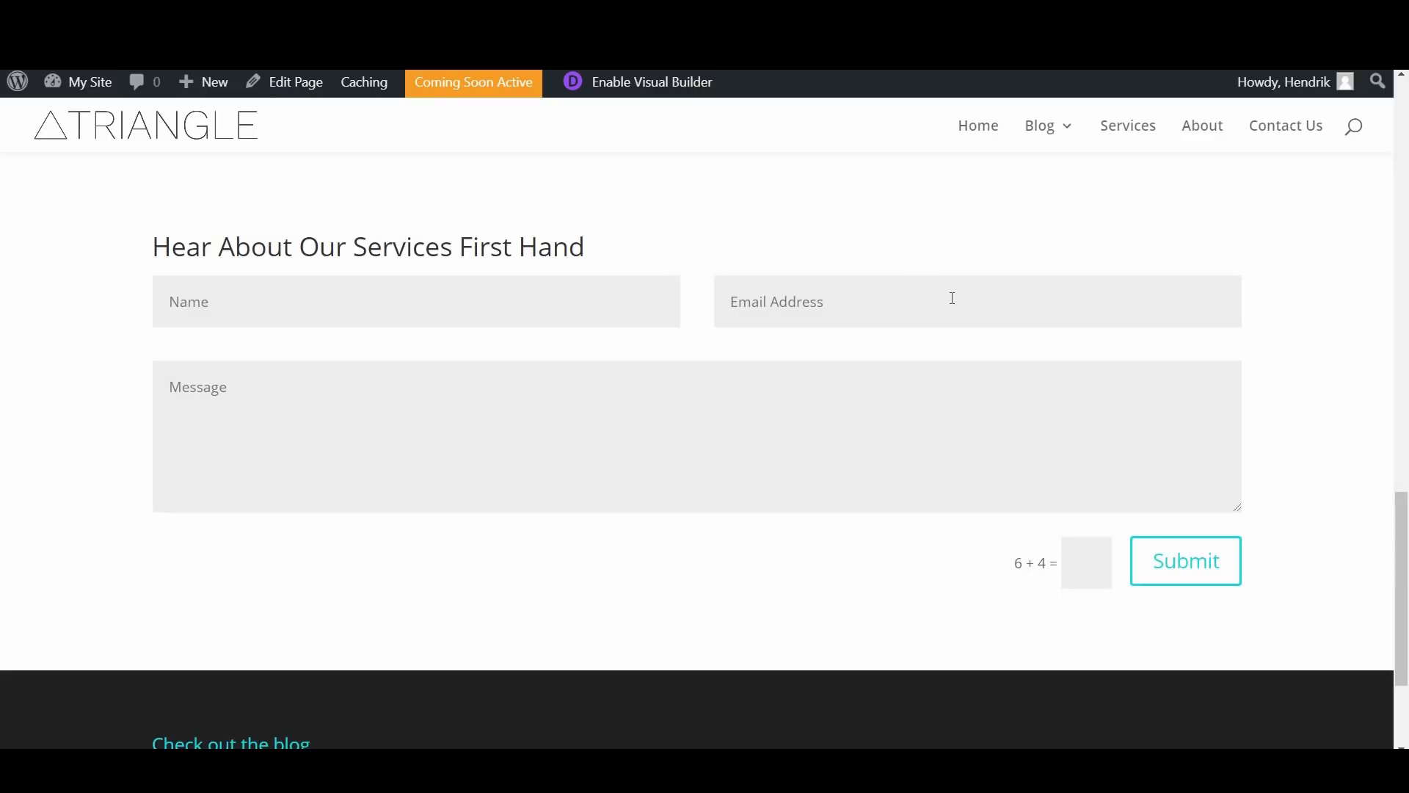
# Step: Look over the live homepage from the contact form back up to the hero section with its menus button
pyautogui.scroll(1, 1404, 273)
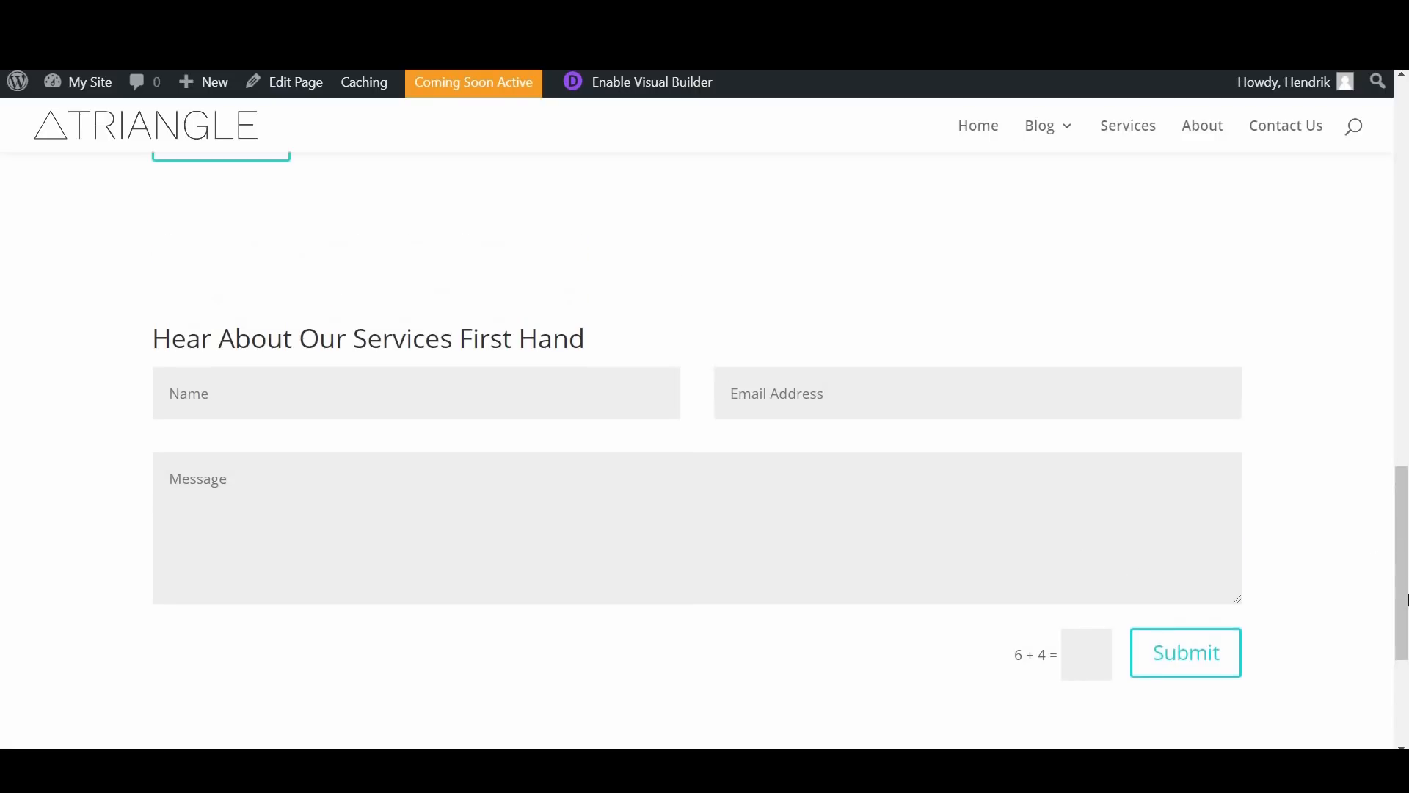
pyautogui.scroll(-3, 1403, 273)
pyautogui.moveTo(1403, 273); pyautogui.dragTo(1404, 147)
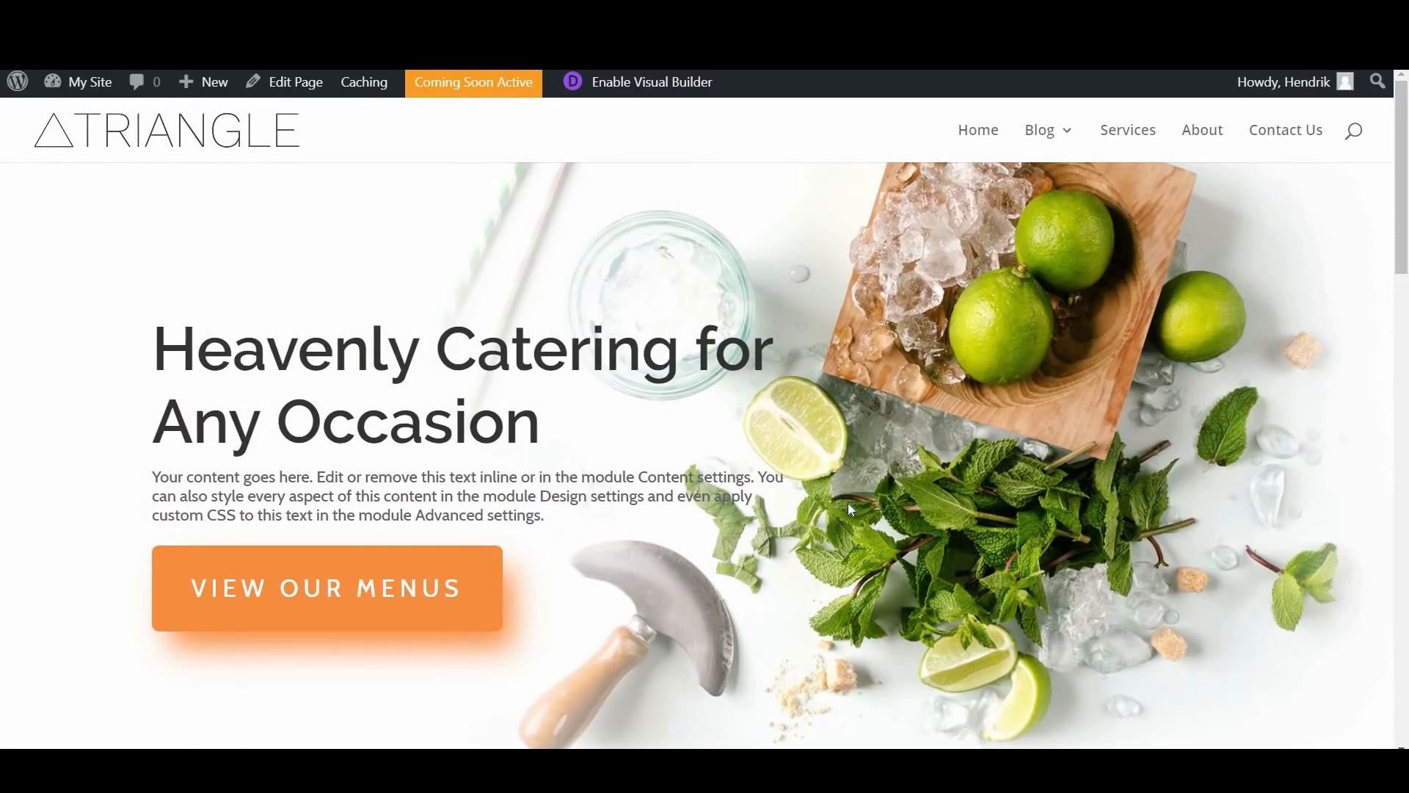
pyautogui.scroll(-1, 308, 488)
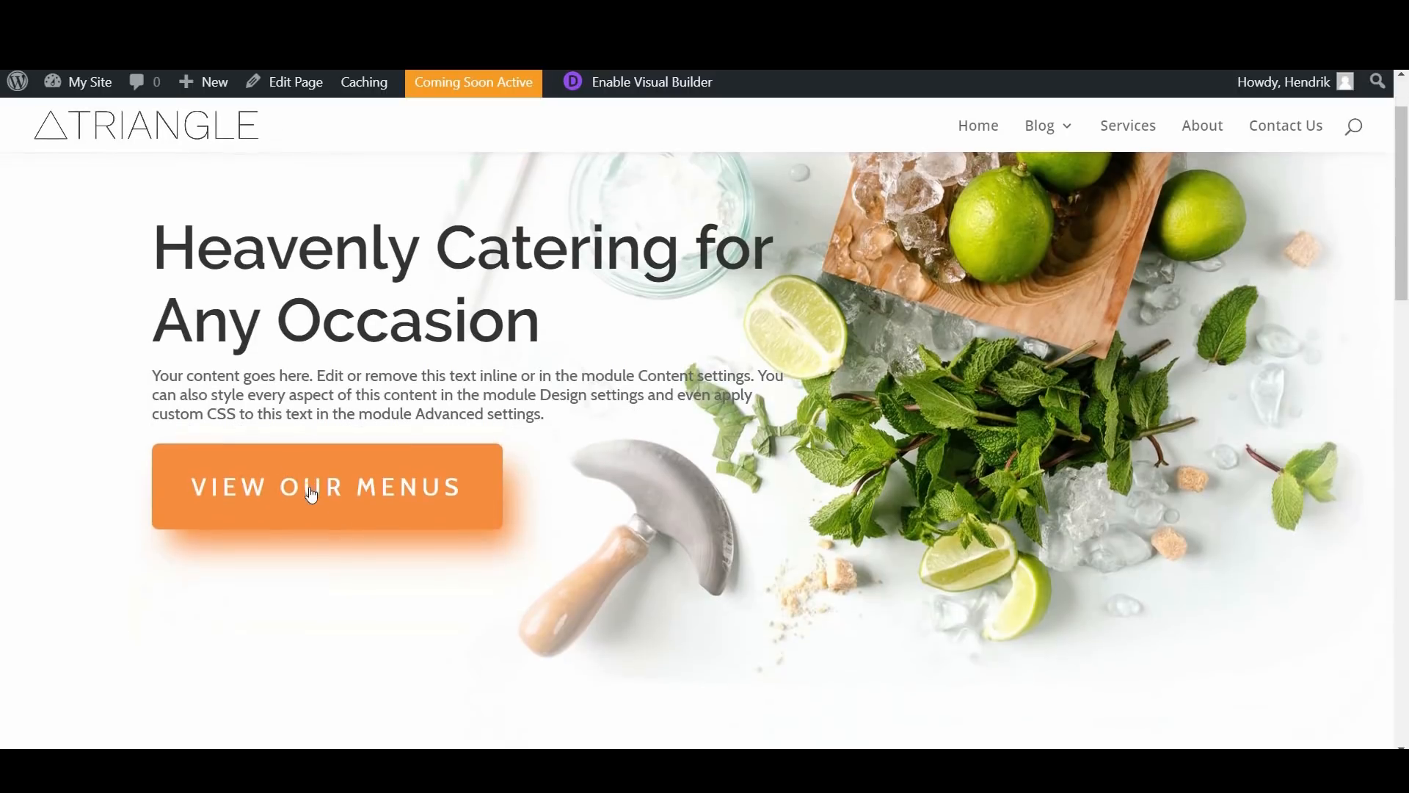
pyautogui.scroll(-1, 873, 356)
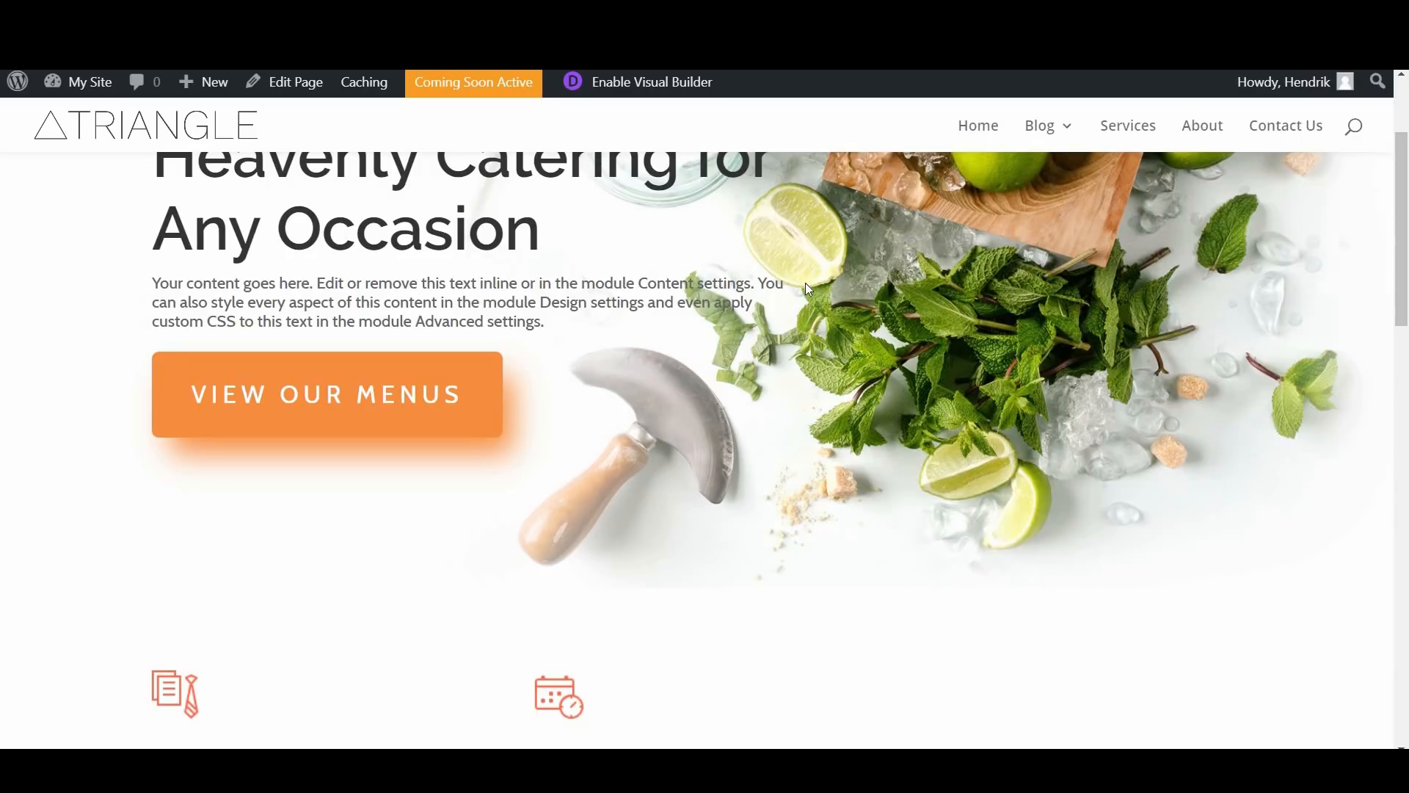
pyautogui.scroll(1, 812, 323)
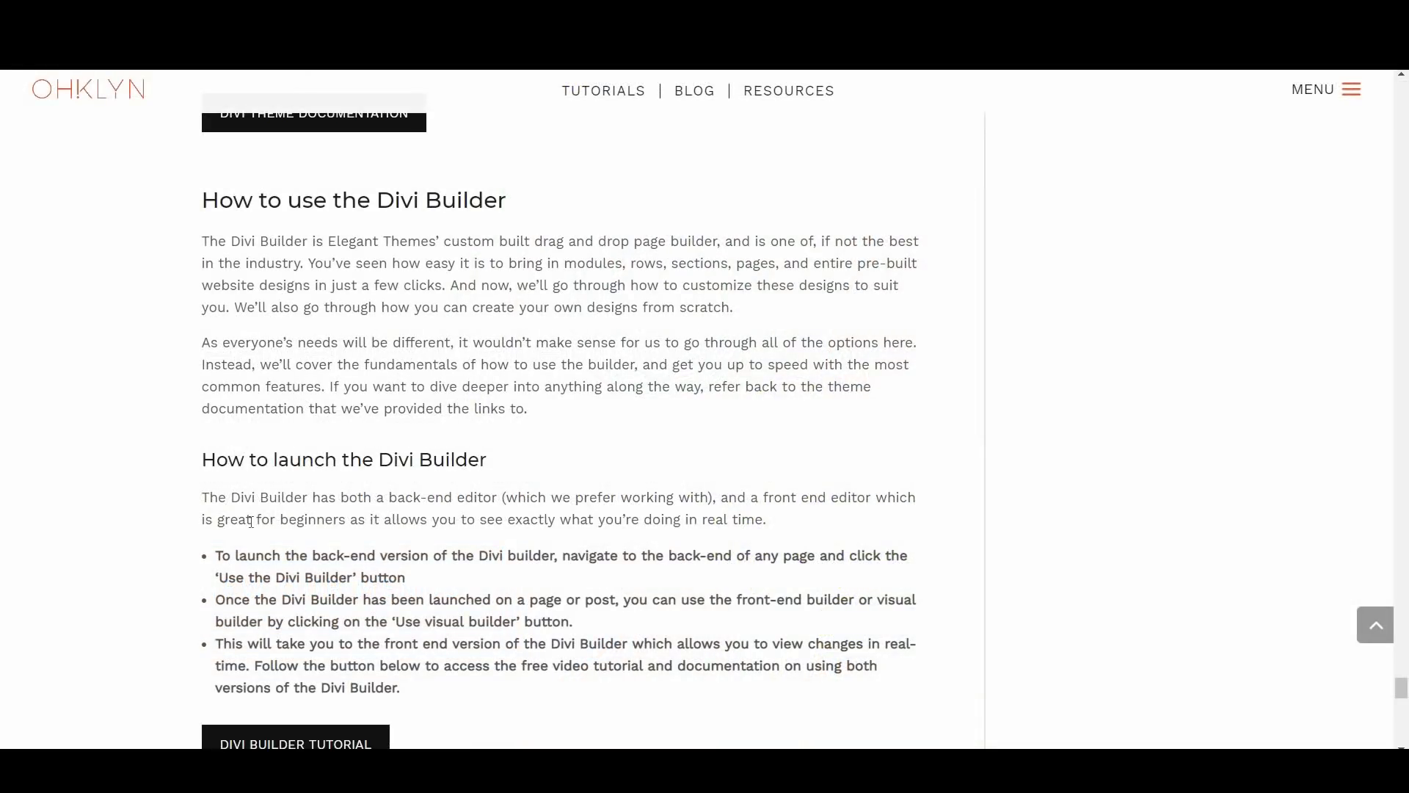
pyautogui.scroll(-3, 293, 569)
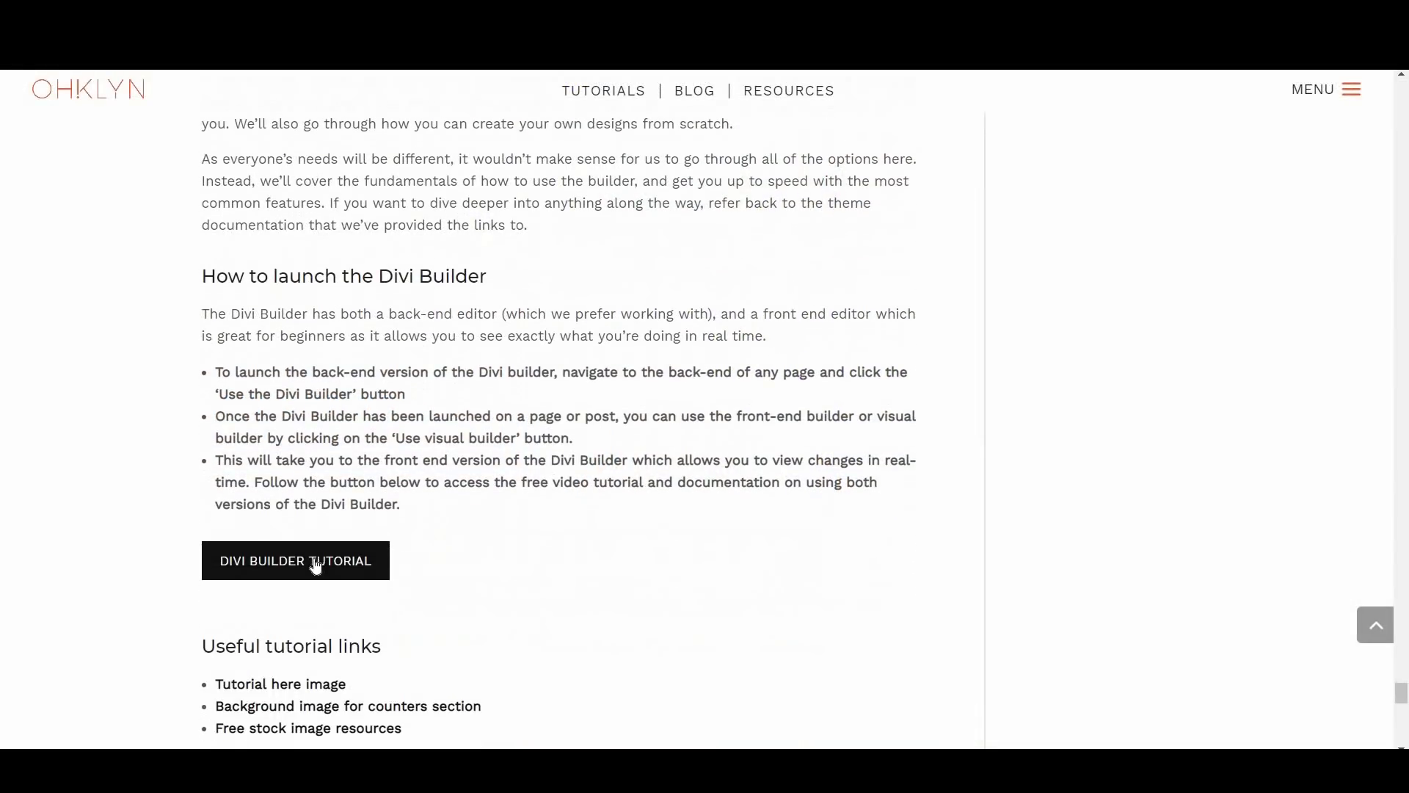
# Step: Open the linked Divi Builder tutorial and read through the getting-started documentation to the Visual Builder basics
pyautogui.click(303, 564)
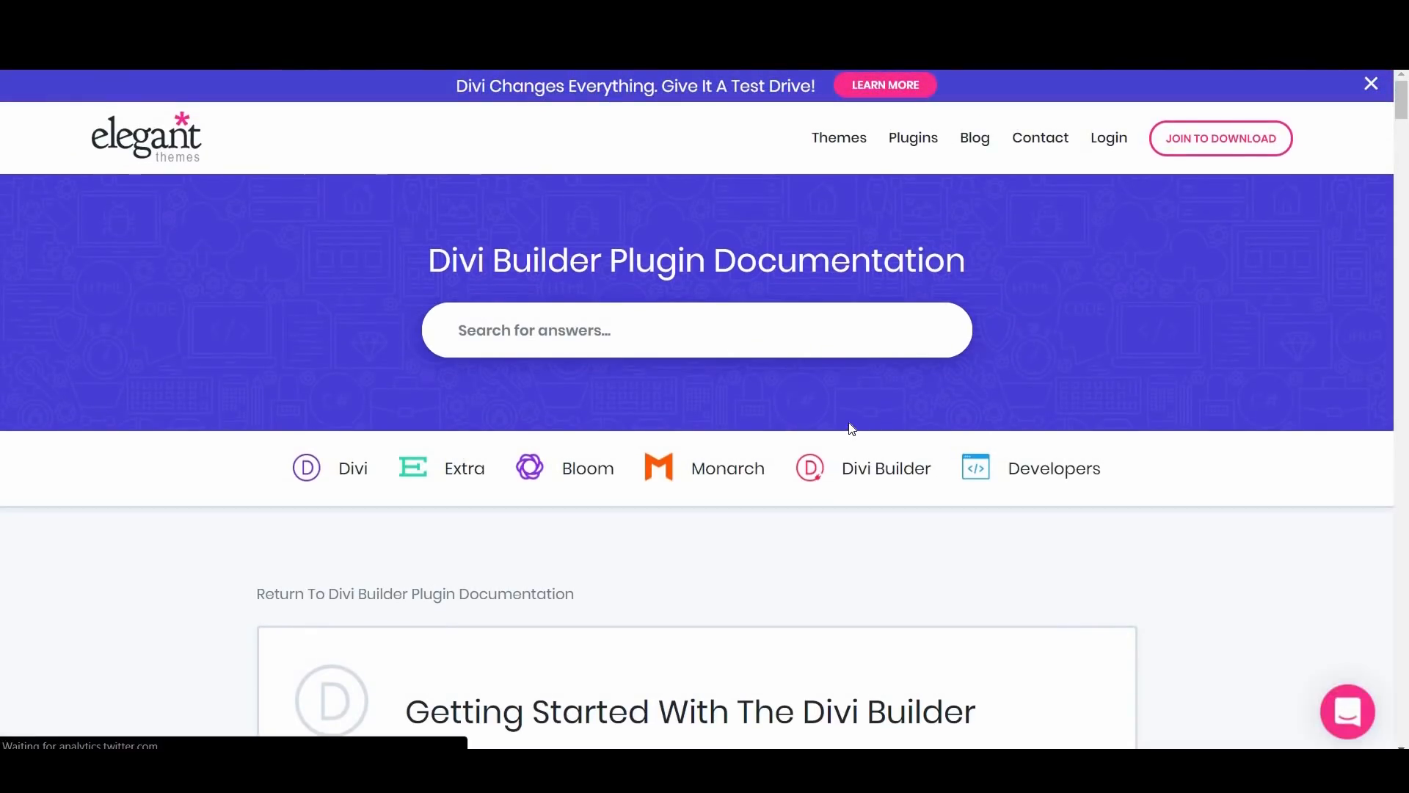
pyautogui.scroll(-5, 852, 429)
pyautogui.scroll(-5, 852, 430)
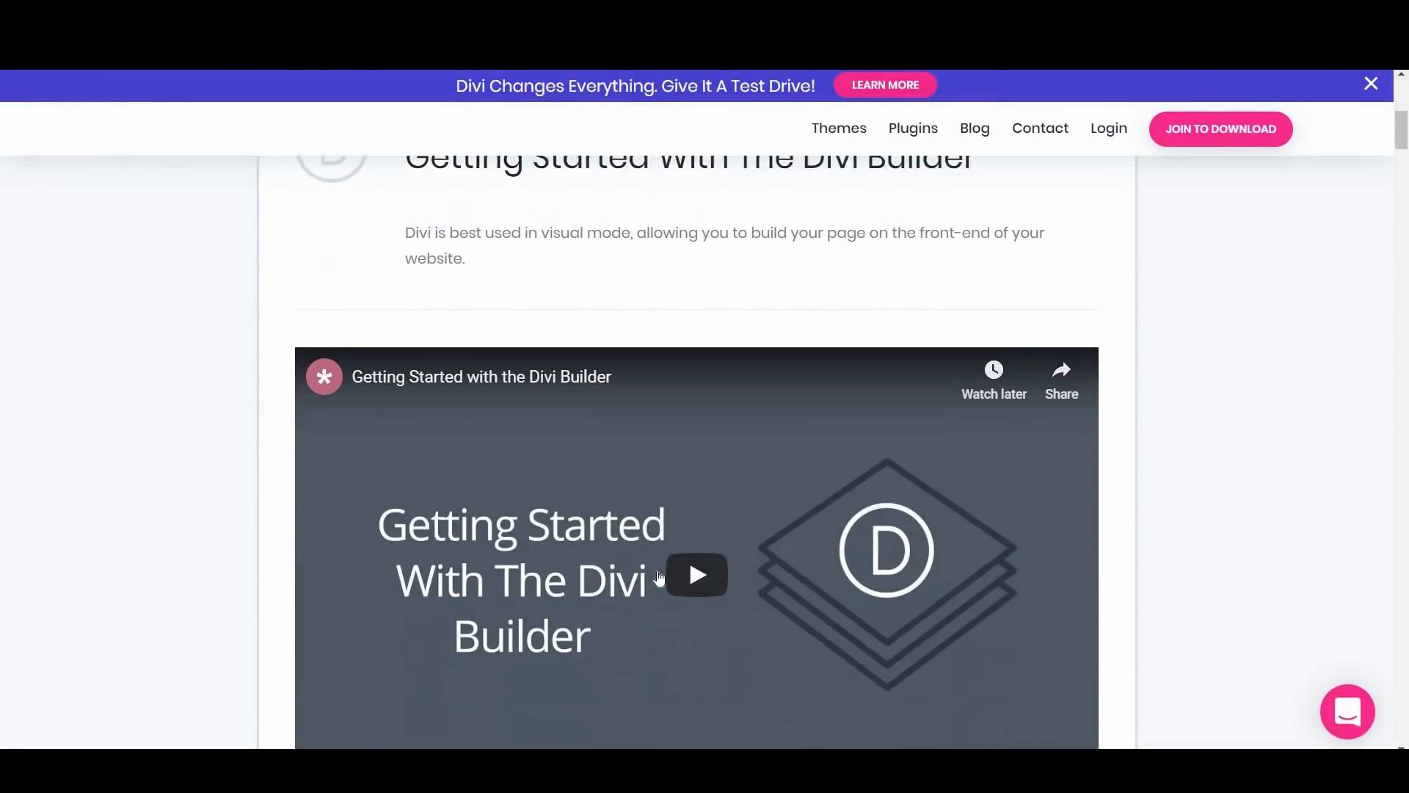
pyautogui.scroll(-6, 793, 618)
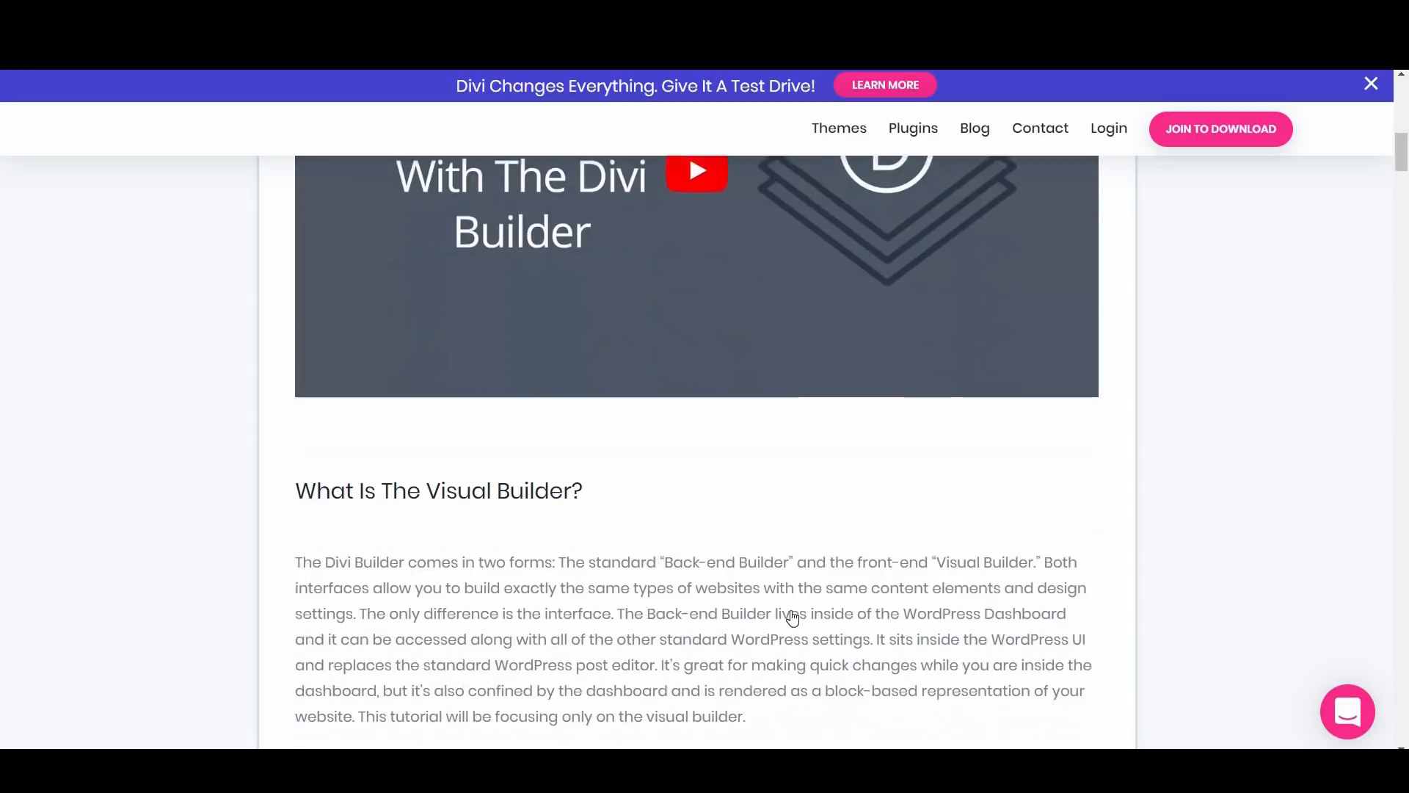
pyautogui.scroll(-12, 791, 615)
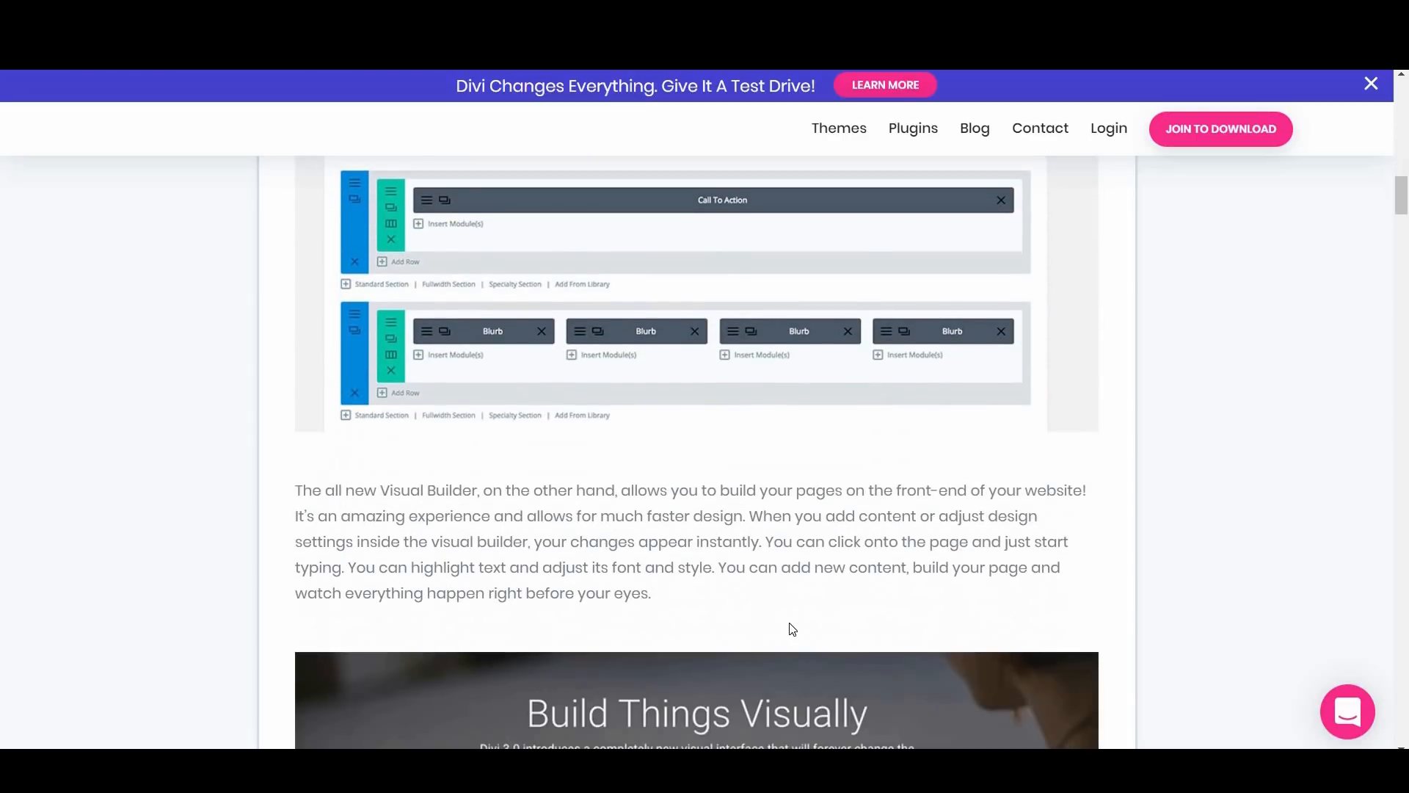
pyautogui.scroll(-2, 793, 631)
pyautogui.scroll(10, 793, 631)
pyautogui.scroll(-6, 793, 631)
pyautogui.scroll(-6, 793, 632)
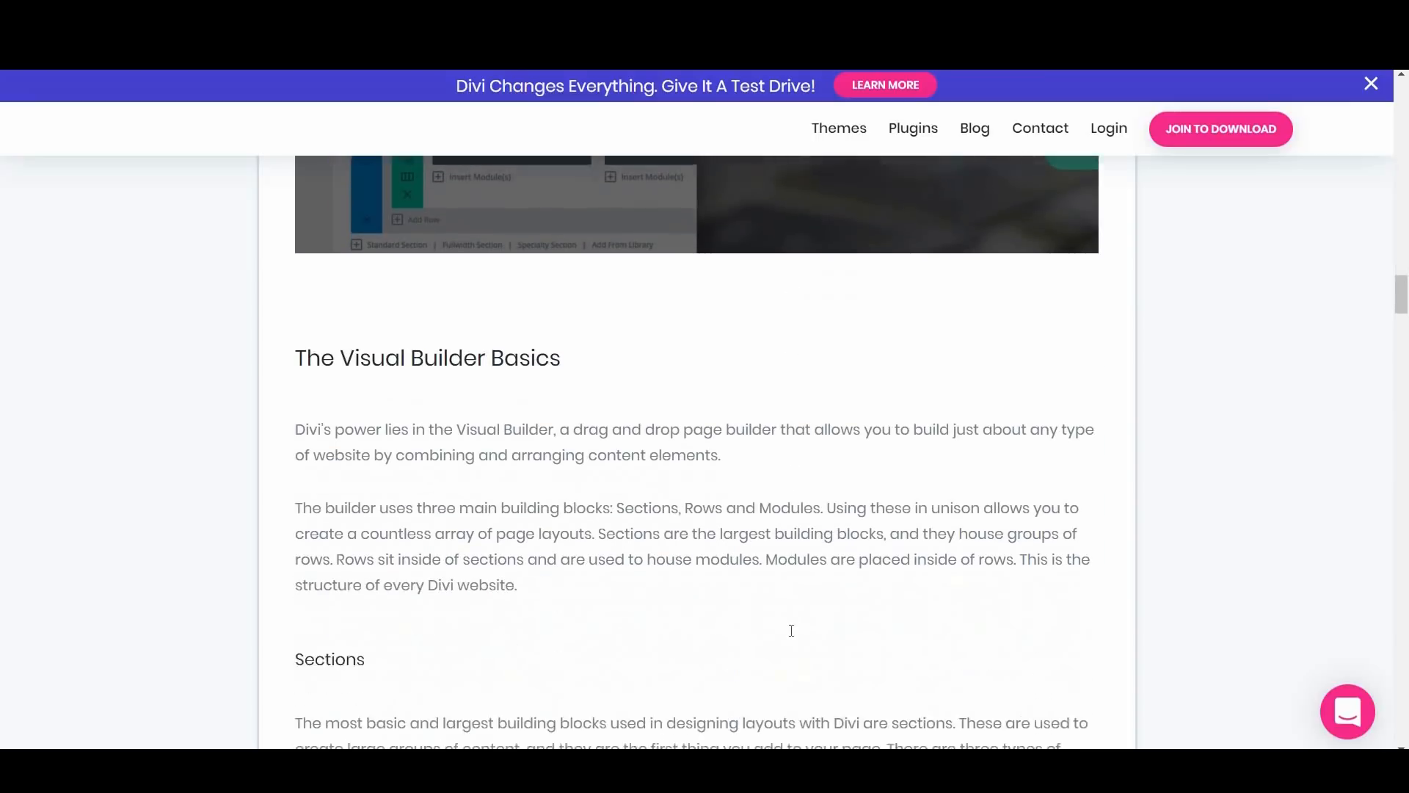
pyautogui.scroll(-7, 793, 637)
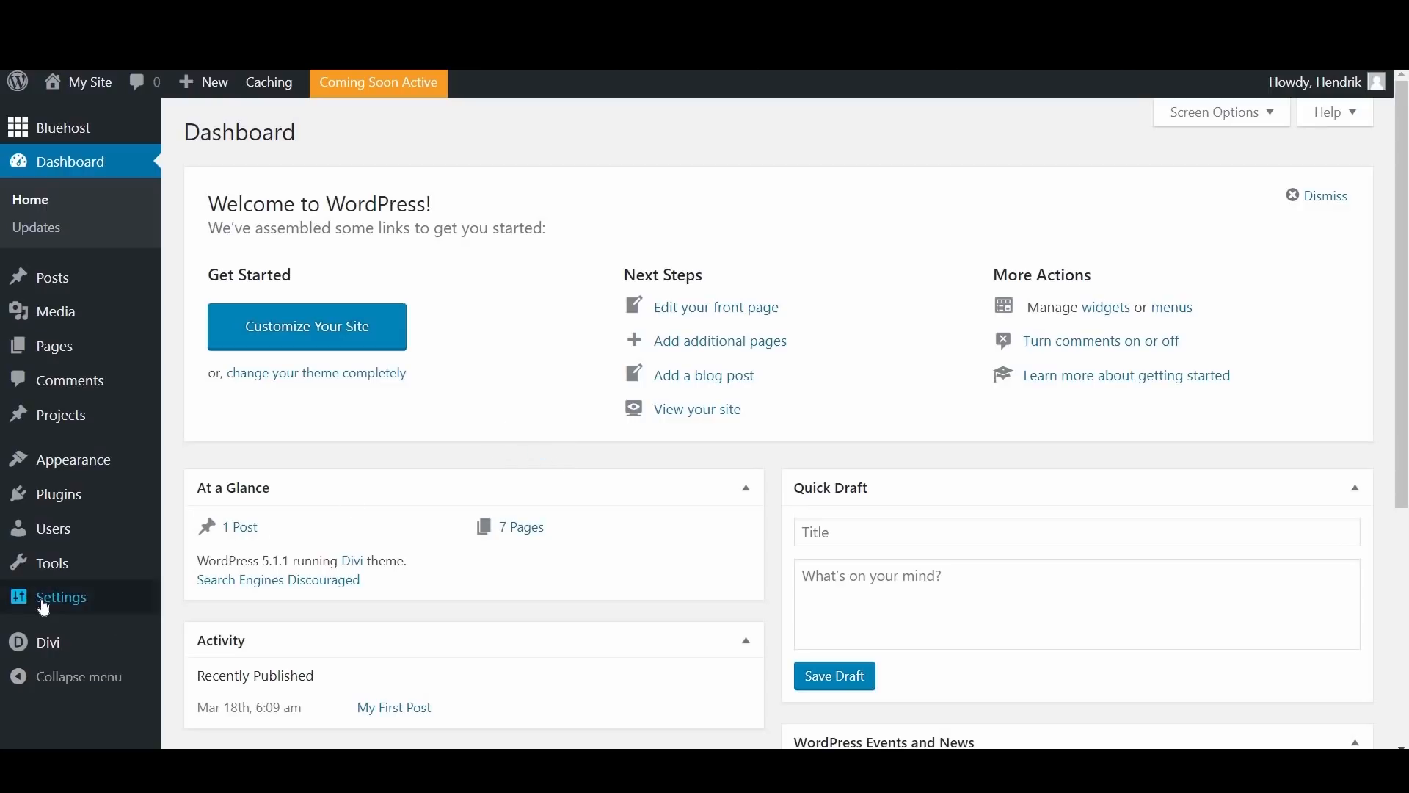
# Step: In the WordPress Reading settings, clear the option that discourages search engines from indexing the site
pyautogui.moveTo(44, 607)
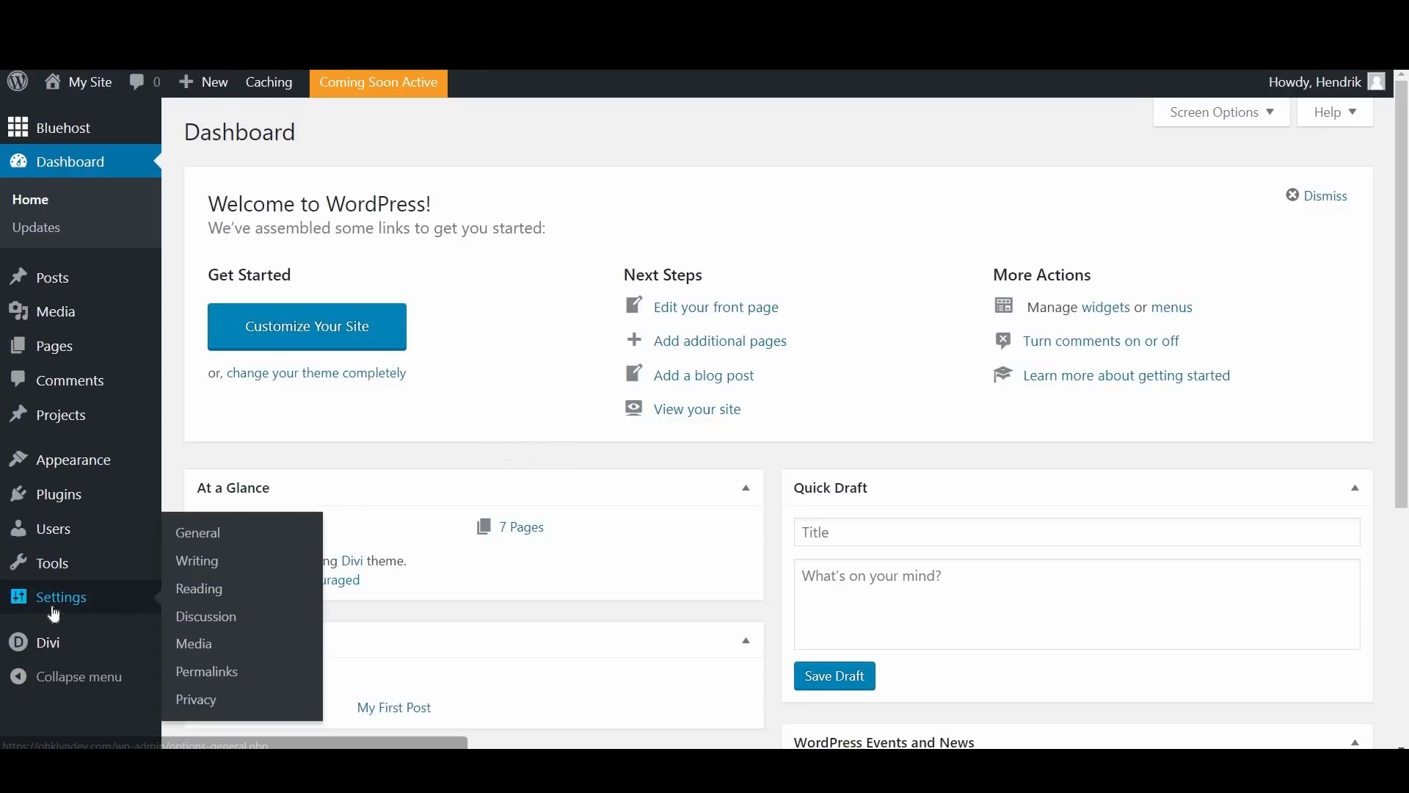
pyautogui.click(199, 590)
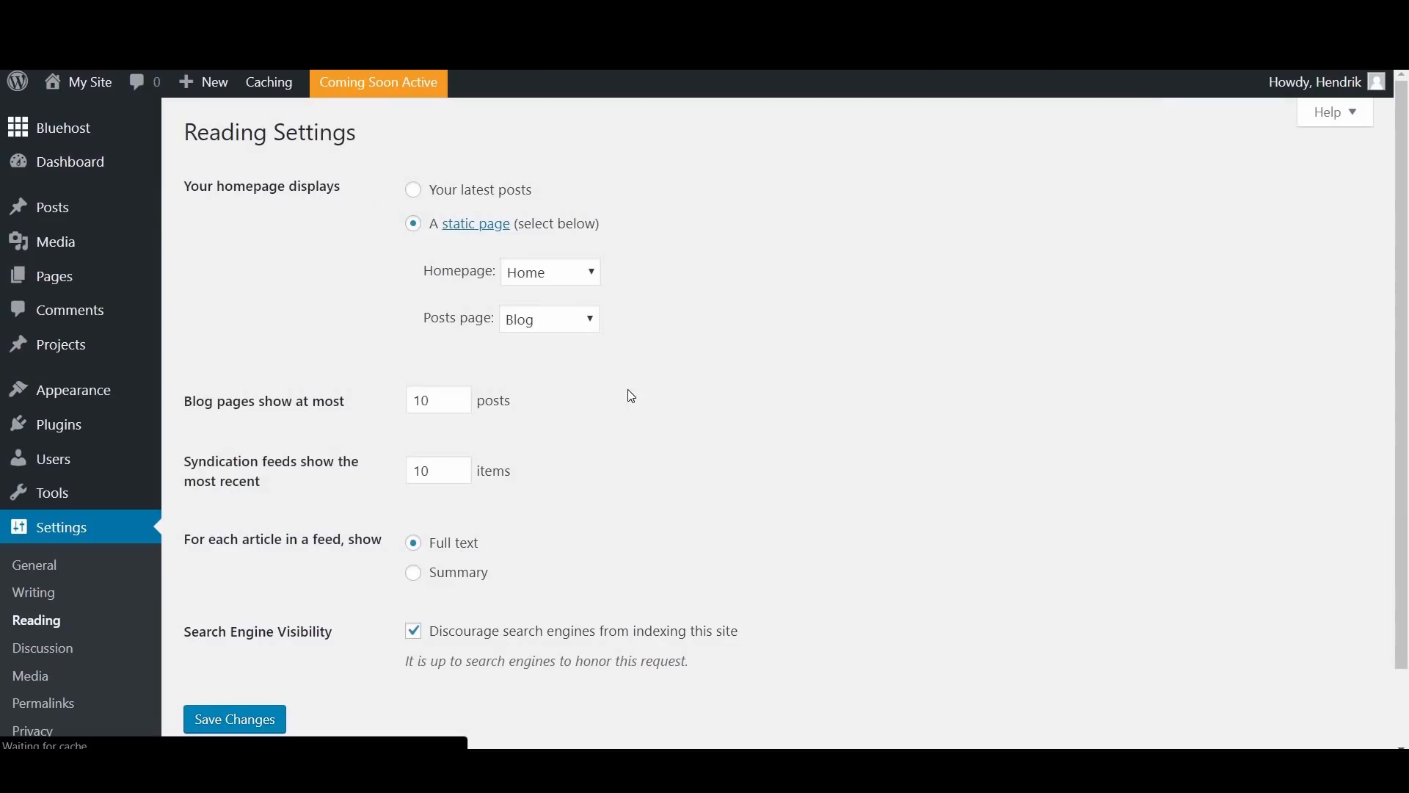
pyautogui.scroll(-1, 704, 404)
pyautogui.scroll(-1, 706, 406)
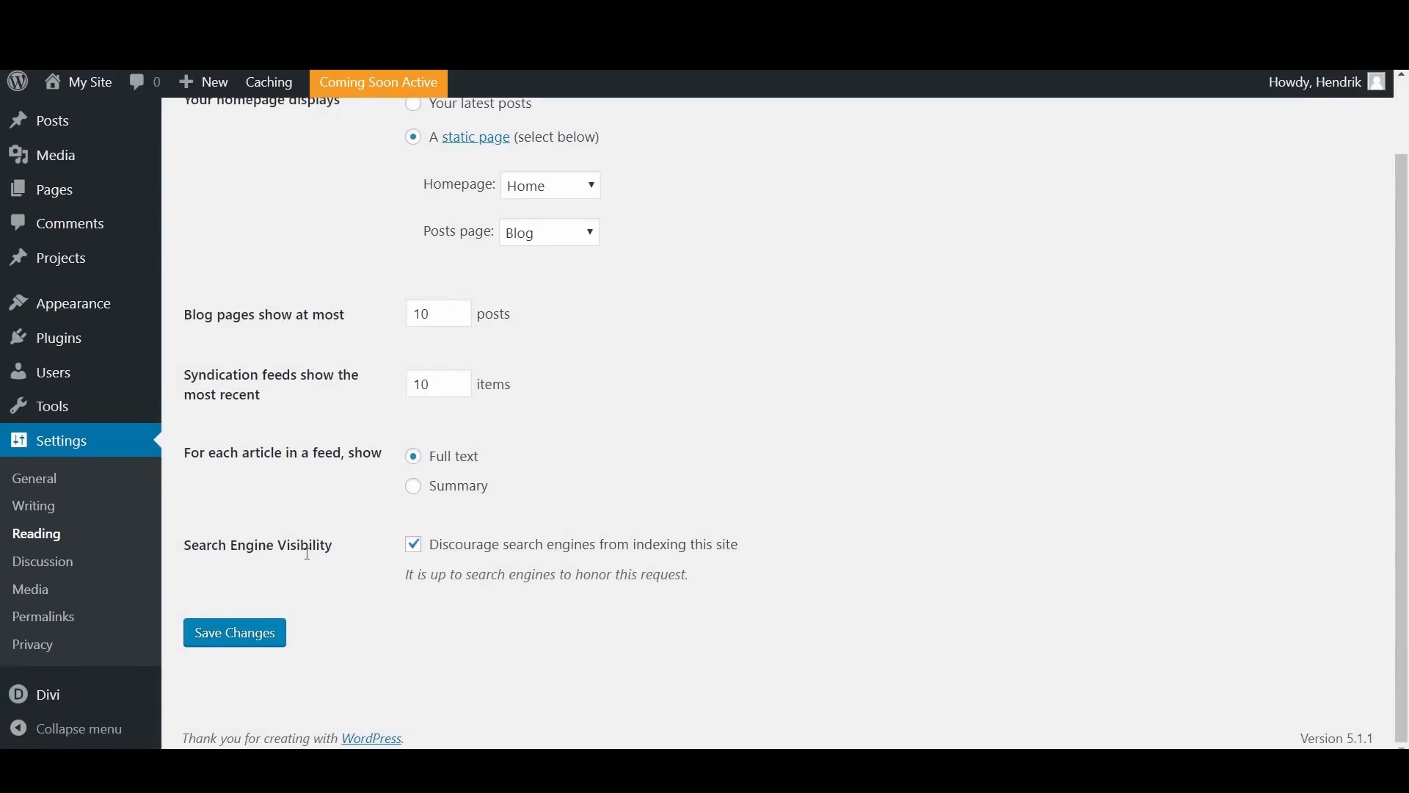
pyautogui.click(414, 549)
pyautogui.click(420, 550)
pyautogui.click(422, 548)
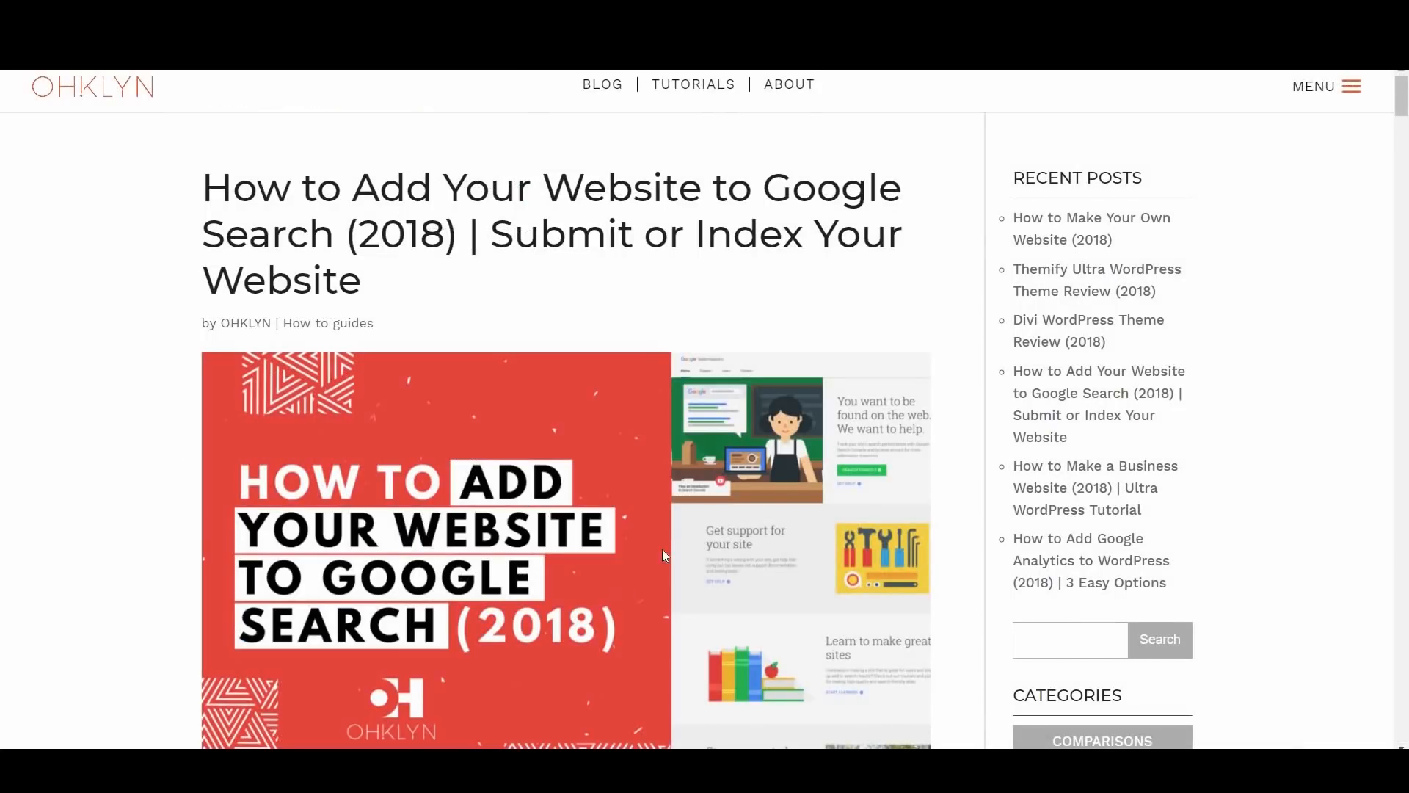
# Step: Read through the OHKLYN article on adding a website to Google Search
pyautogui.scroll(-10, 678, 527)
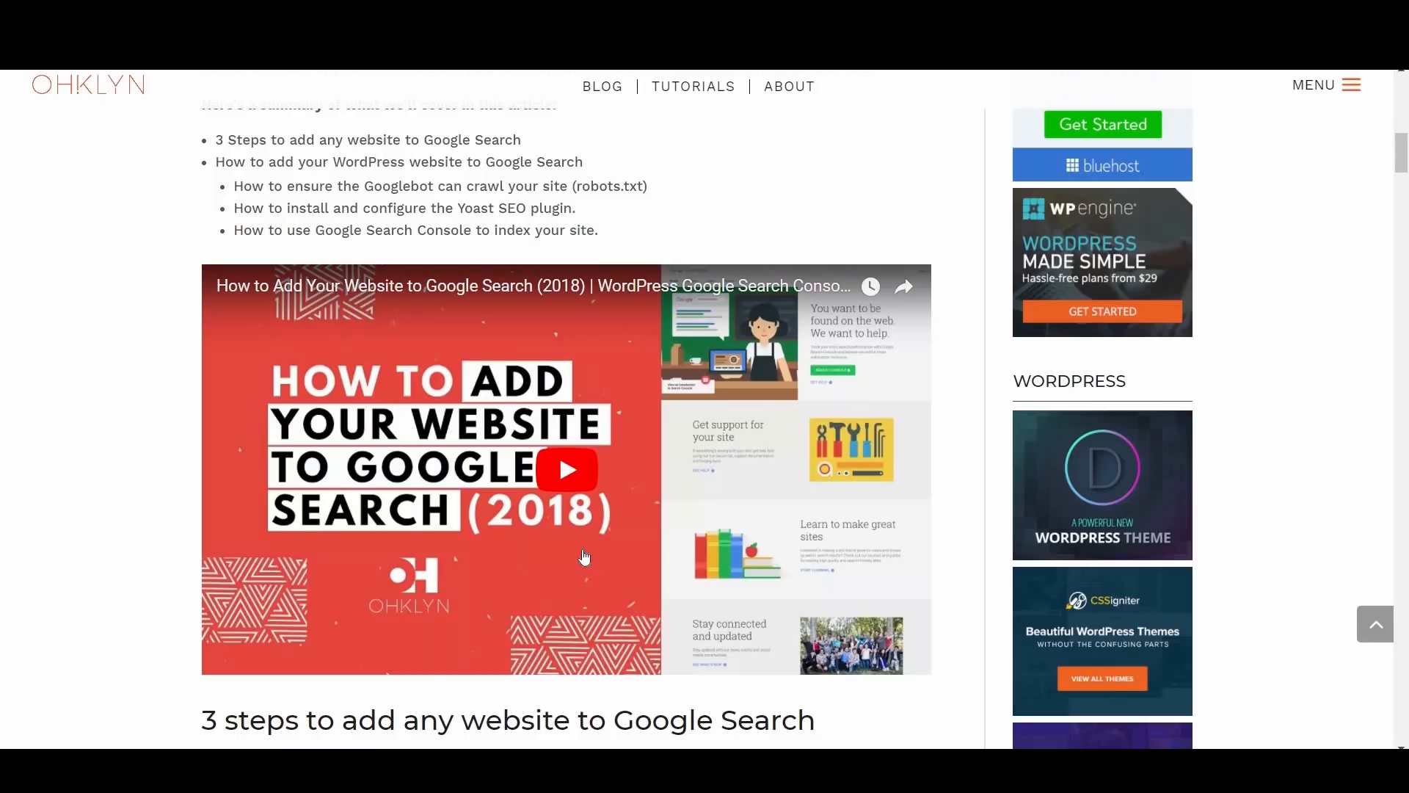
pyautogui.scroll(-7, 584, 557)
pyautogui.scroll(-7, 584, 558)
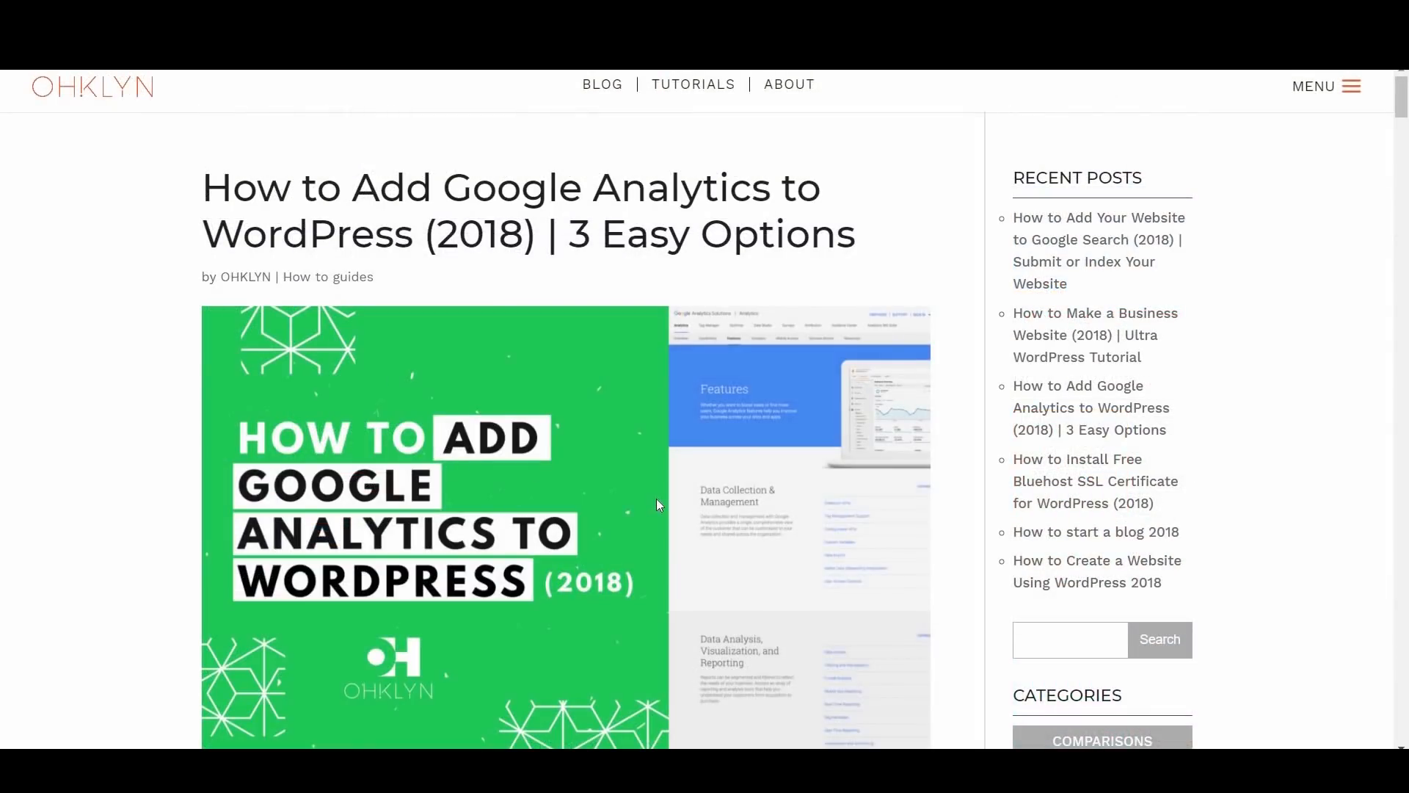
# Step: Read the OHKLYN article on adding Google Analytics to WordPress, down to the steps for creating an account
pyautogui.scroll(-9, 656, 499)
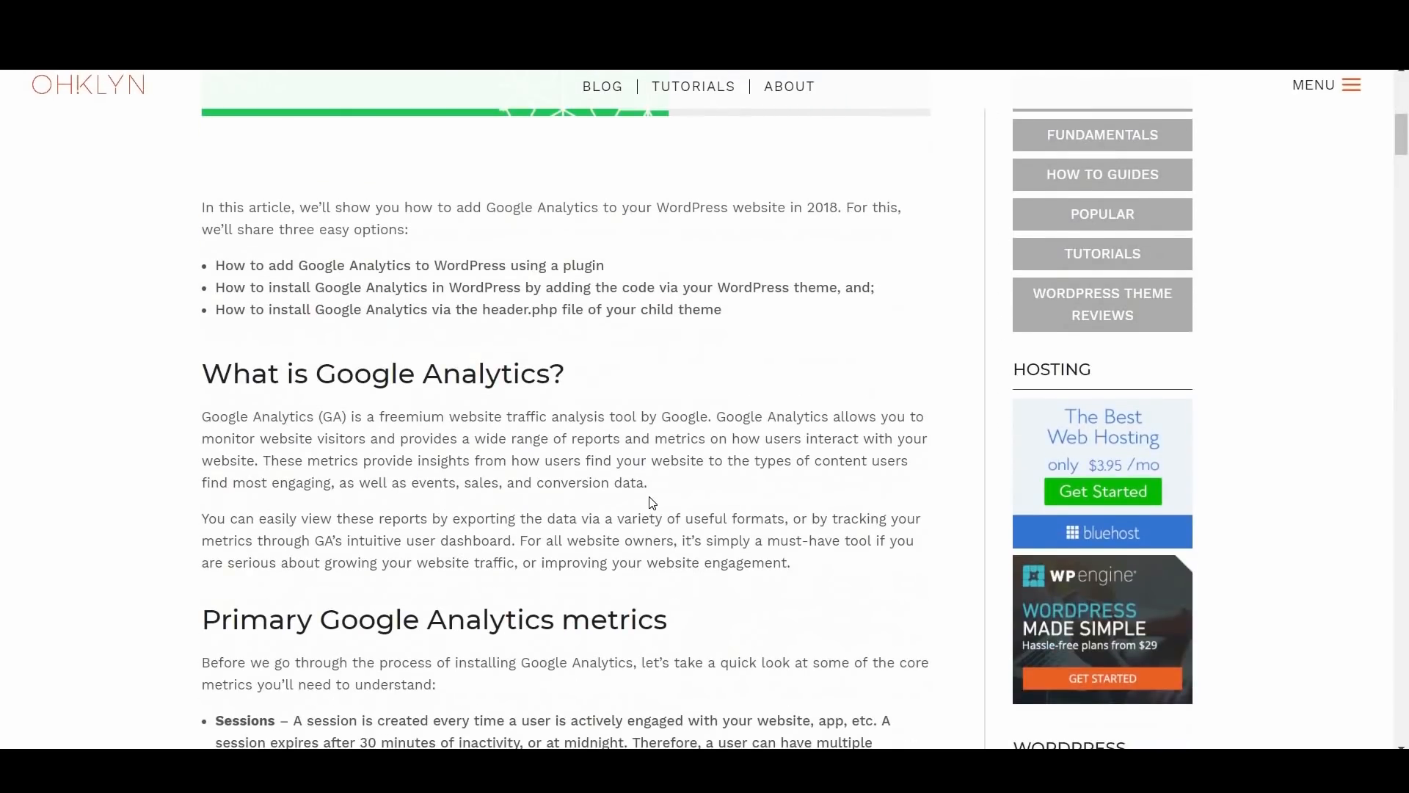
pyautogui.scroll(-11, 653, 503)
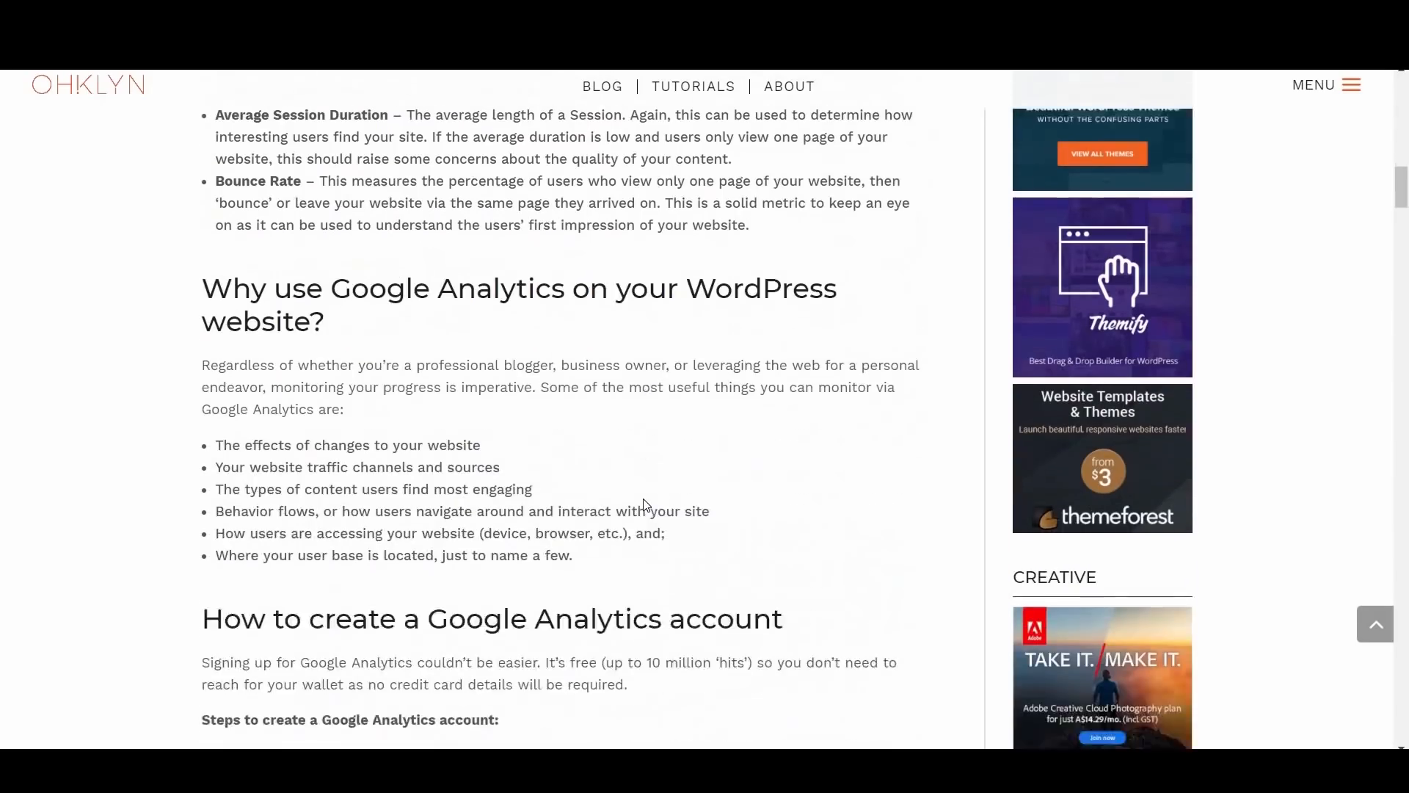
pyautogui.scroll(-2, 645, 504)
pyautogui.scroll(-5, 638, 506)
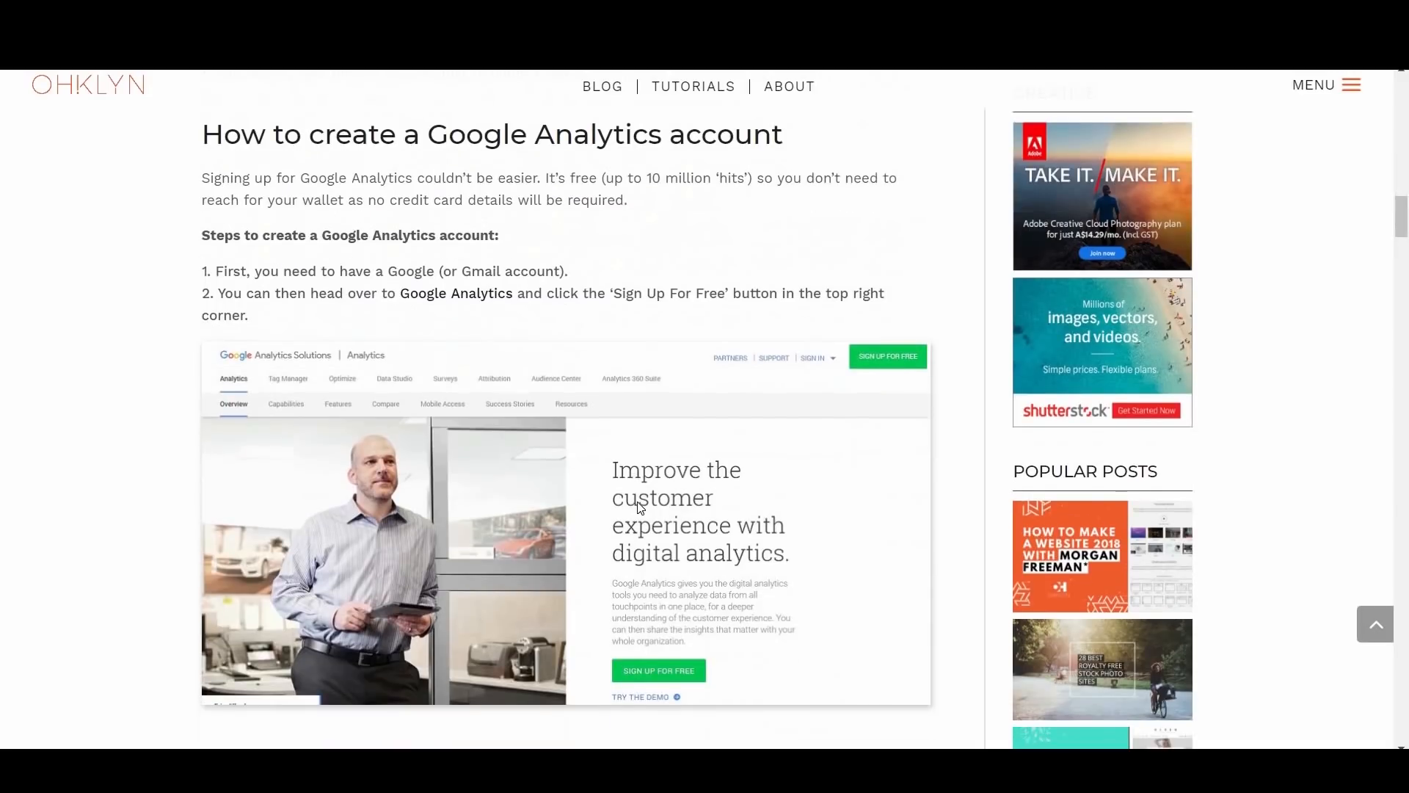